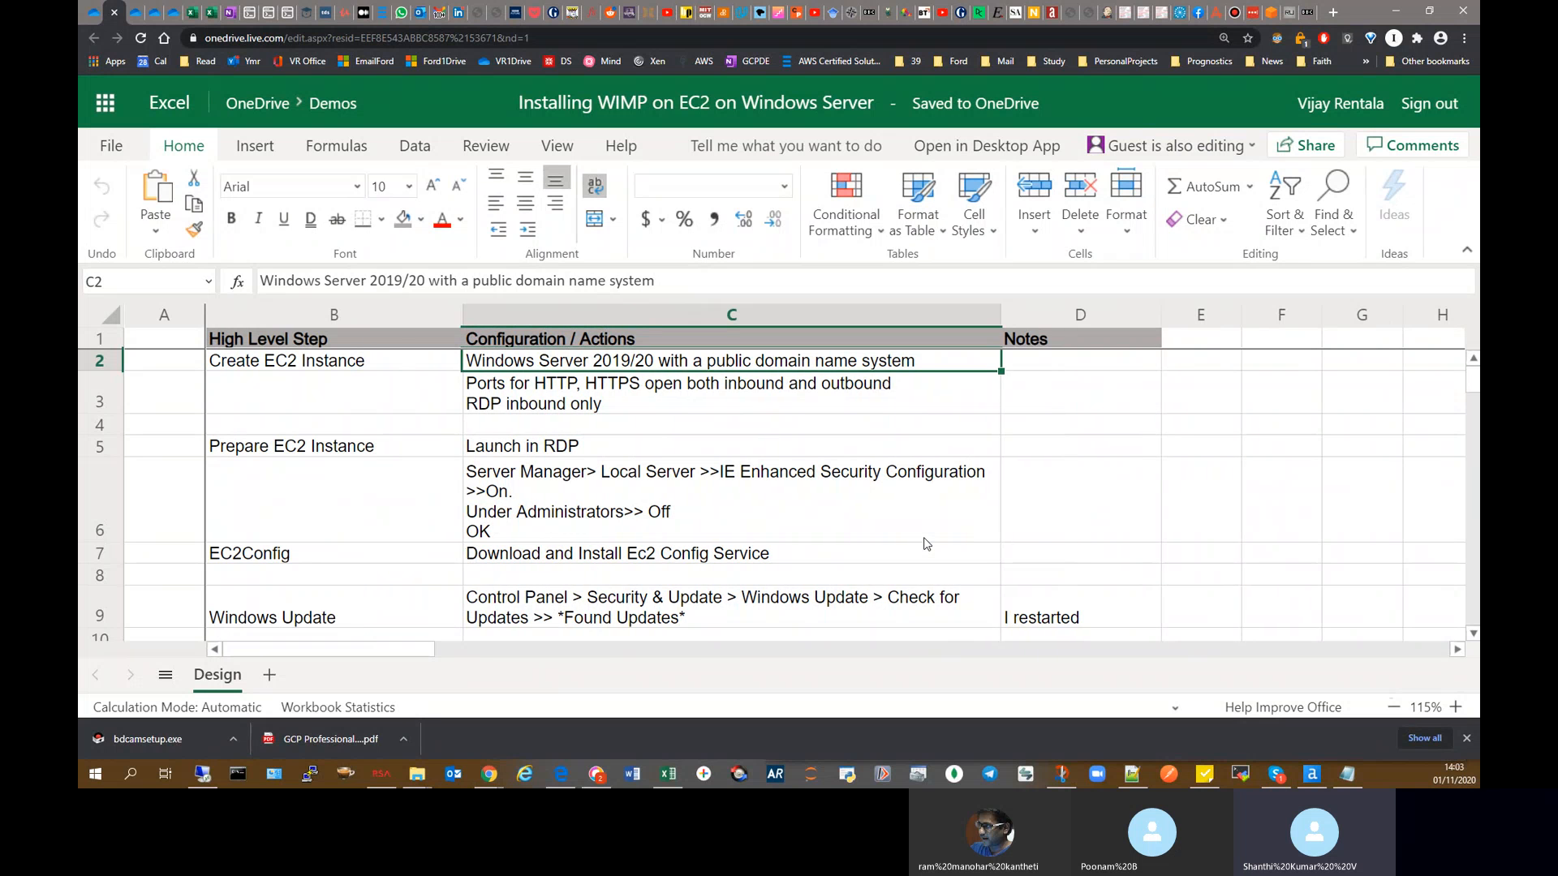
# Step: Skim the Design sheet's WIMP installation steps through to the WIMP server test rows, and return to the first rows
pyautogui.scroll(-10, 927, 544)
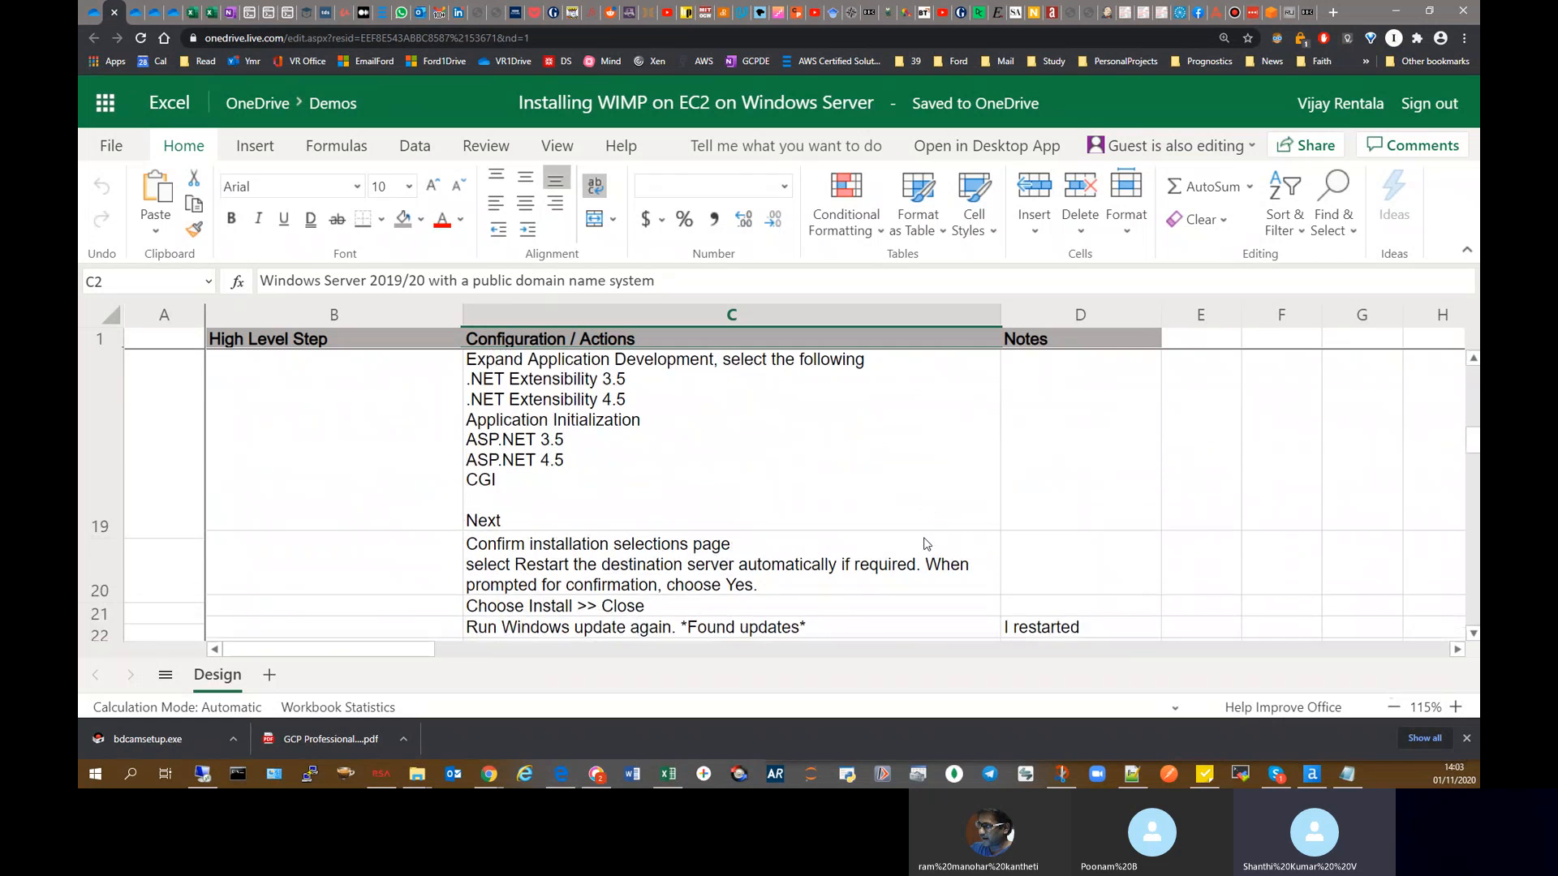
pyautogui.scroll(-10, 926, 544)
pyautogui.scroll(4, 926, 541)
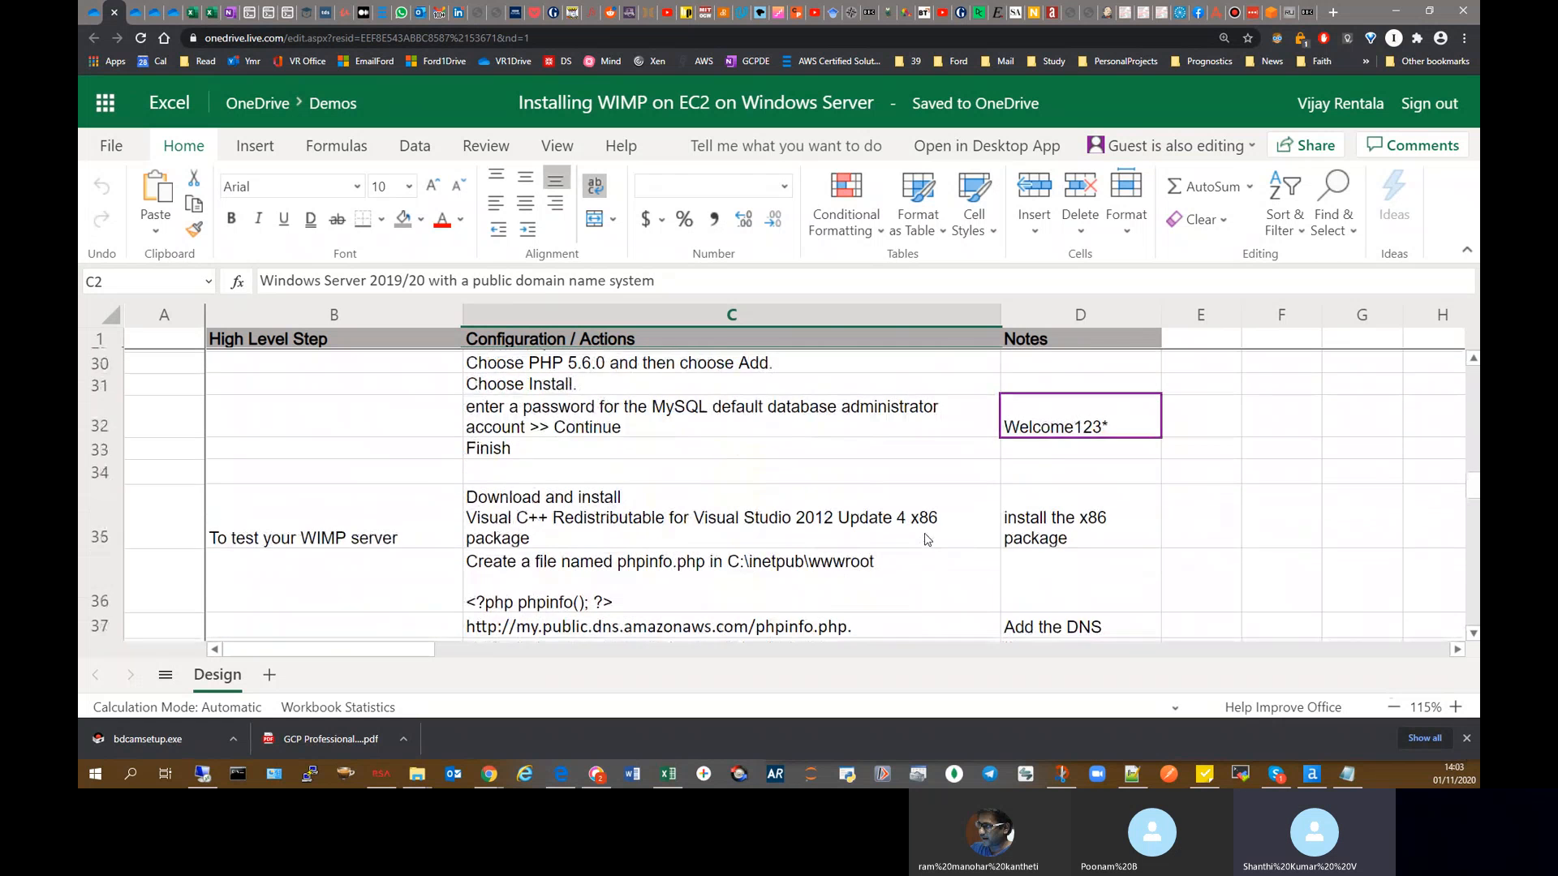
pyautogui.scroll(15, 927, 541)
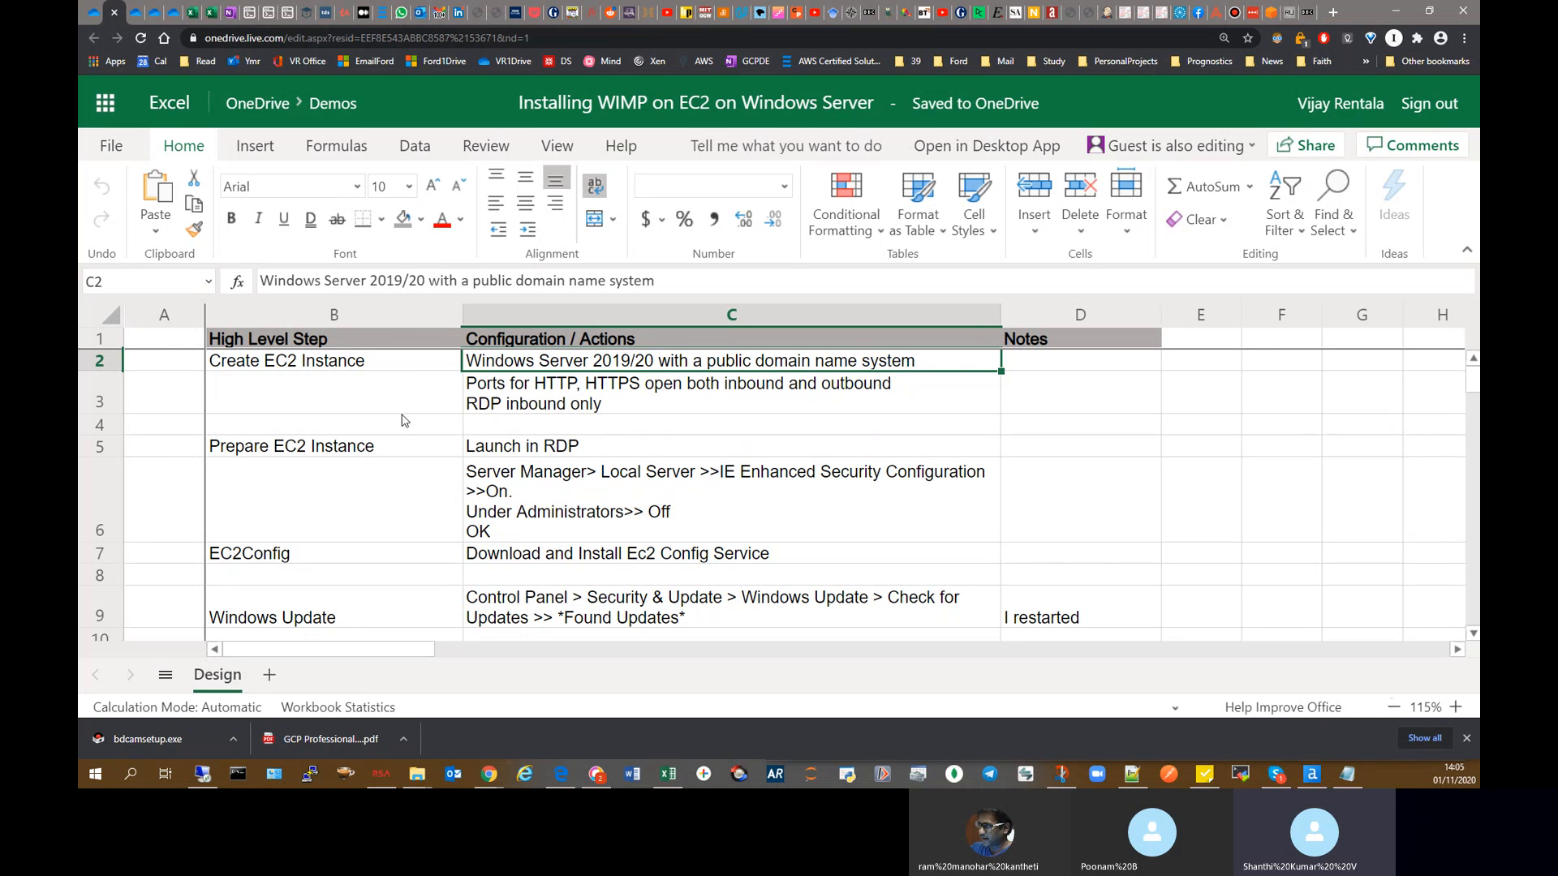
# Step: Review the rows on creating and preparing the EC2 instance, including RDP launch, IE Enhanced Security Configuration and EC2Config
pyautogui.click(338, 367)
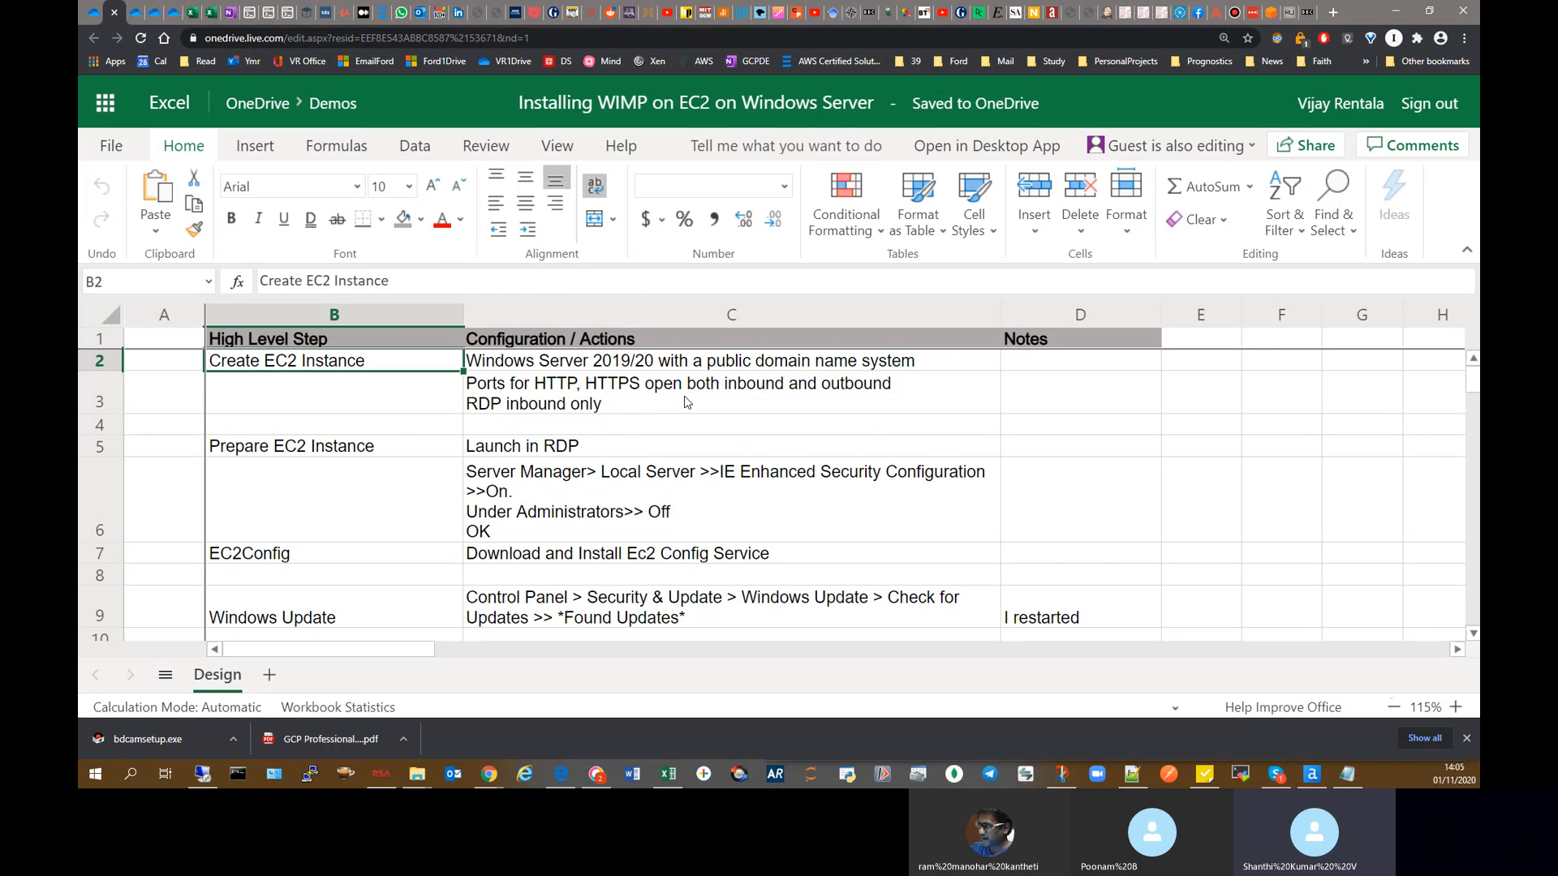
pyautogui.click(326, 446)
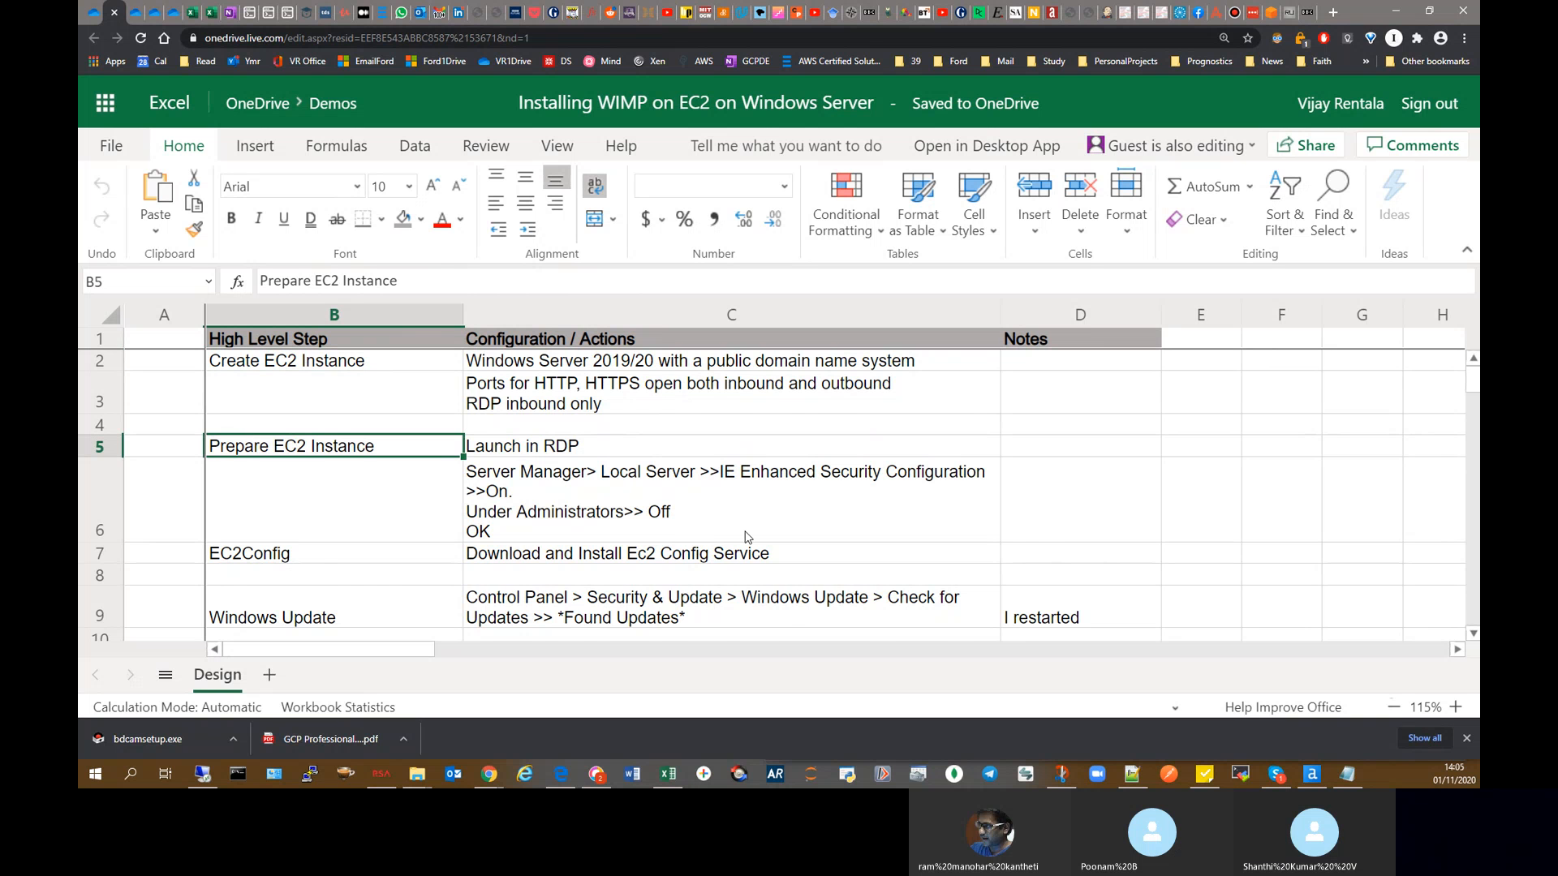
pyautogui.scroll(-1, 747, 538)
pyautogui.click(605, 375)
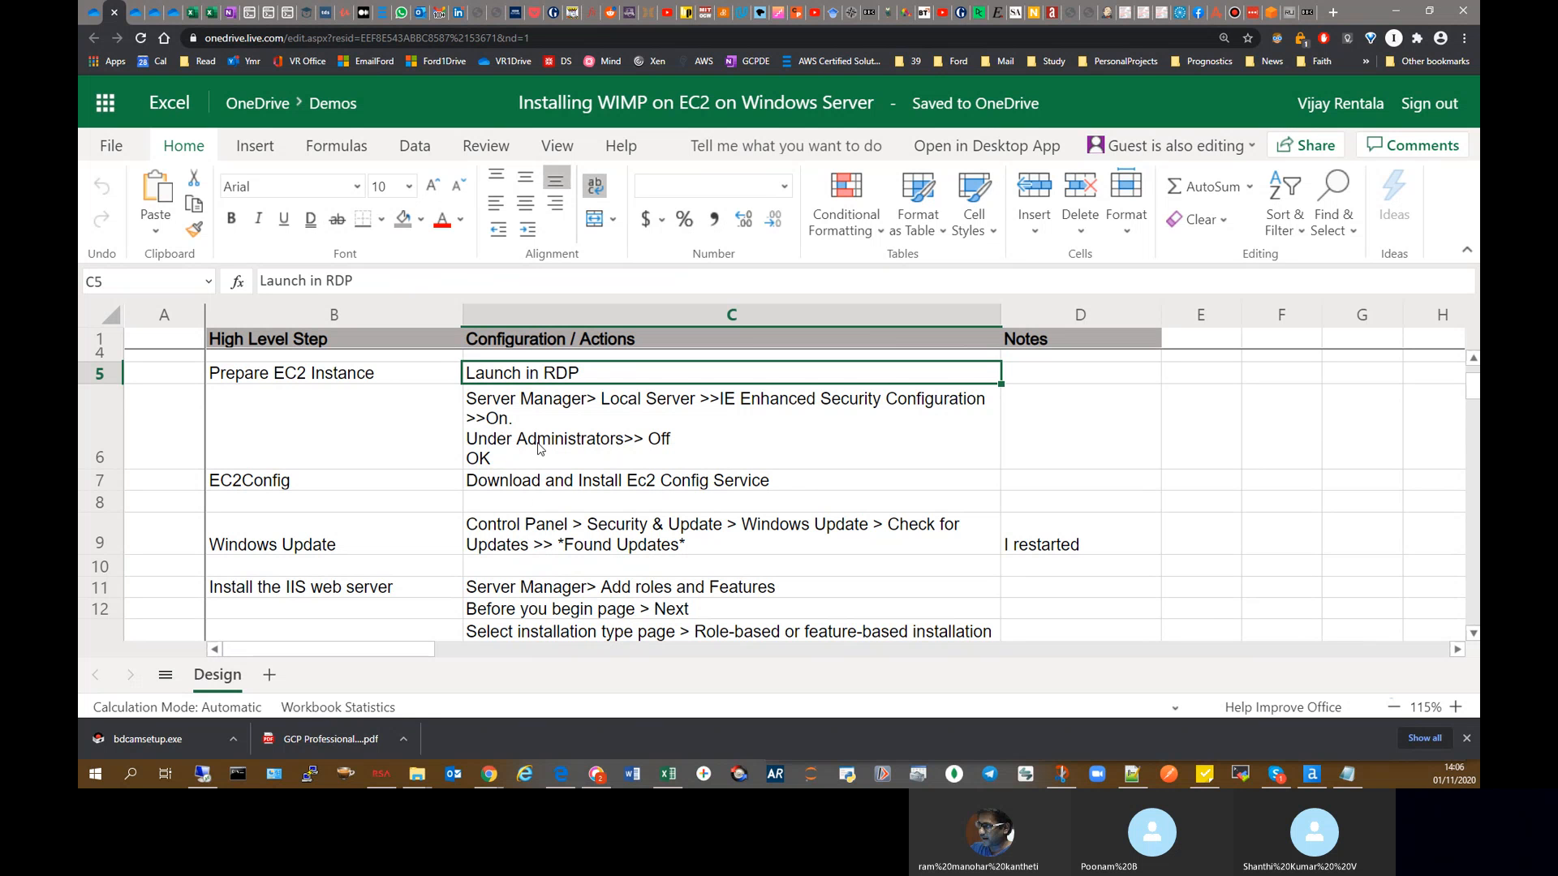
pyautogui.click(596, 442)
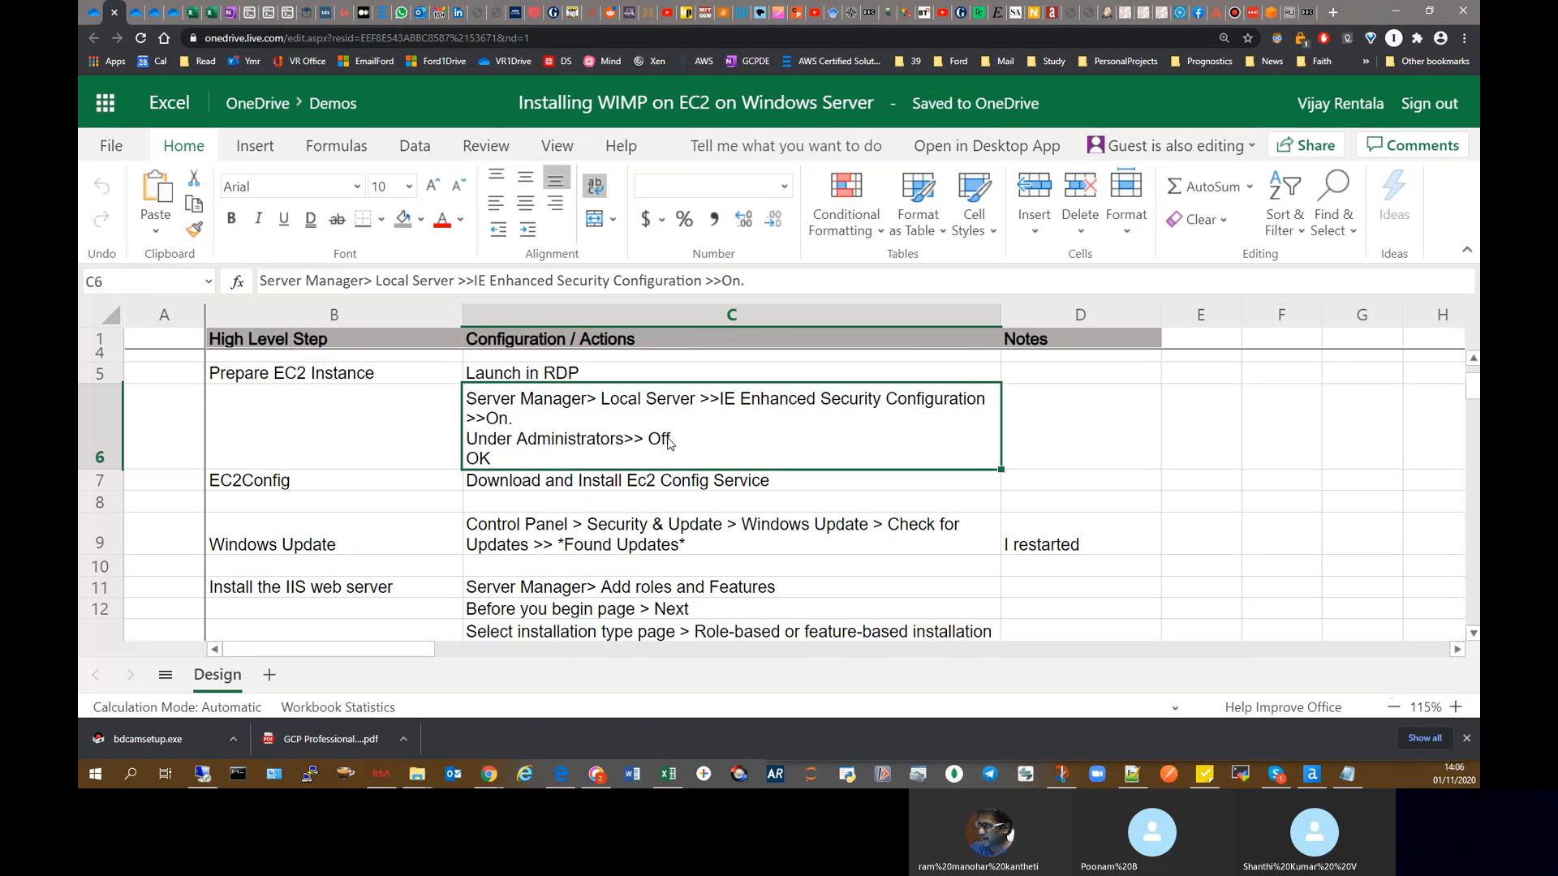
pyautogui.click(552, 482)
pyautogui.scroll(-1, 549, 484)
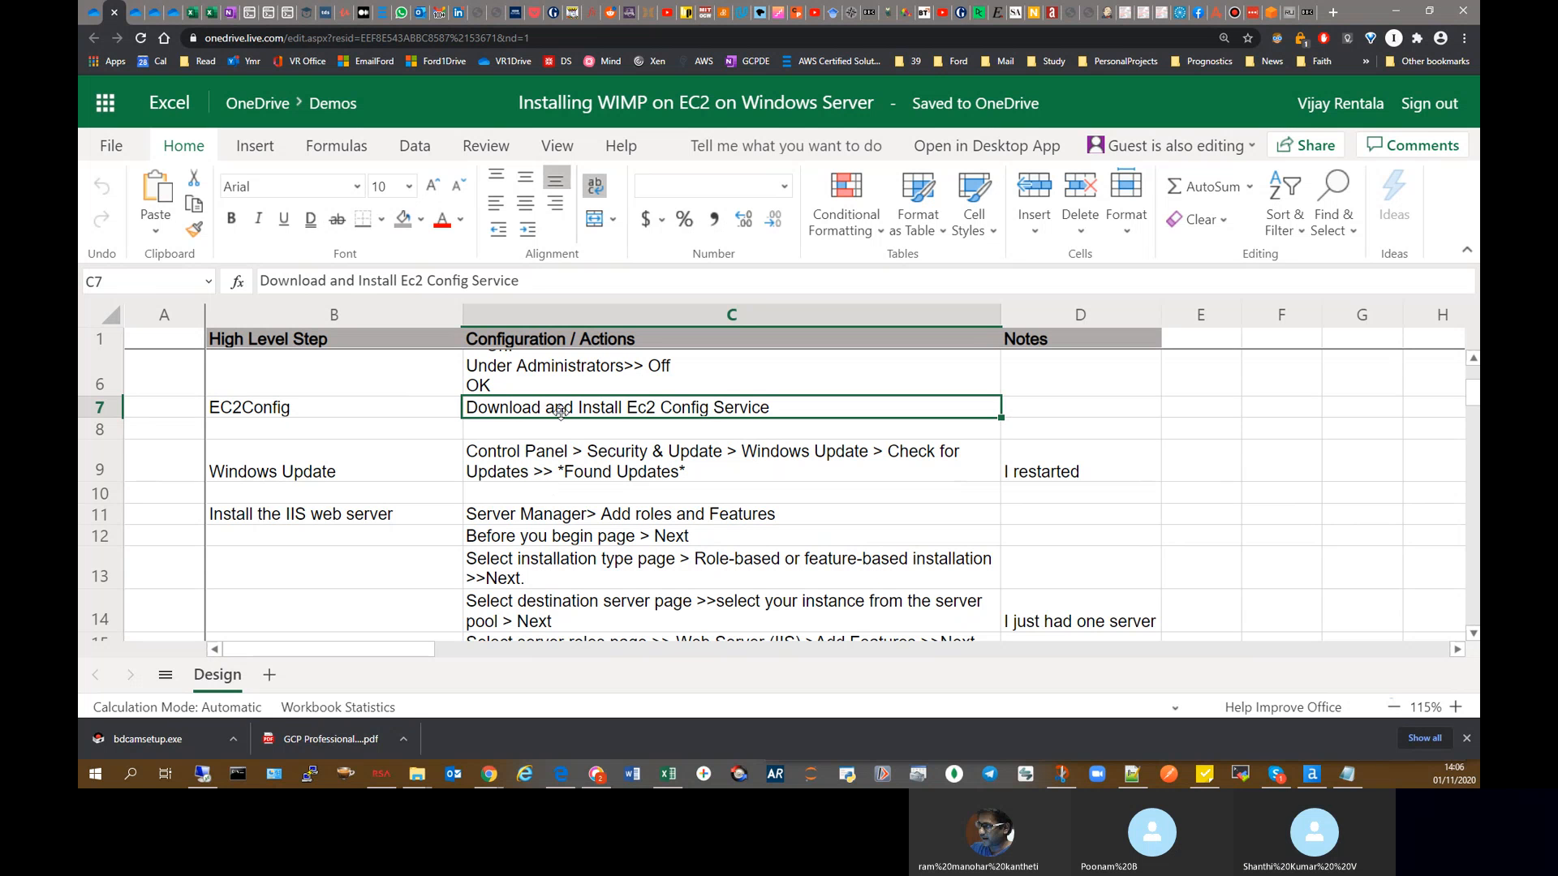
pyautogui.scroll(1, 560, 411)
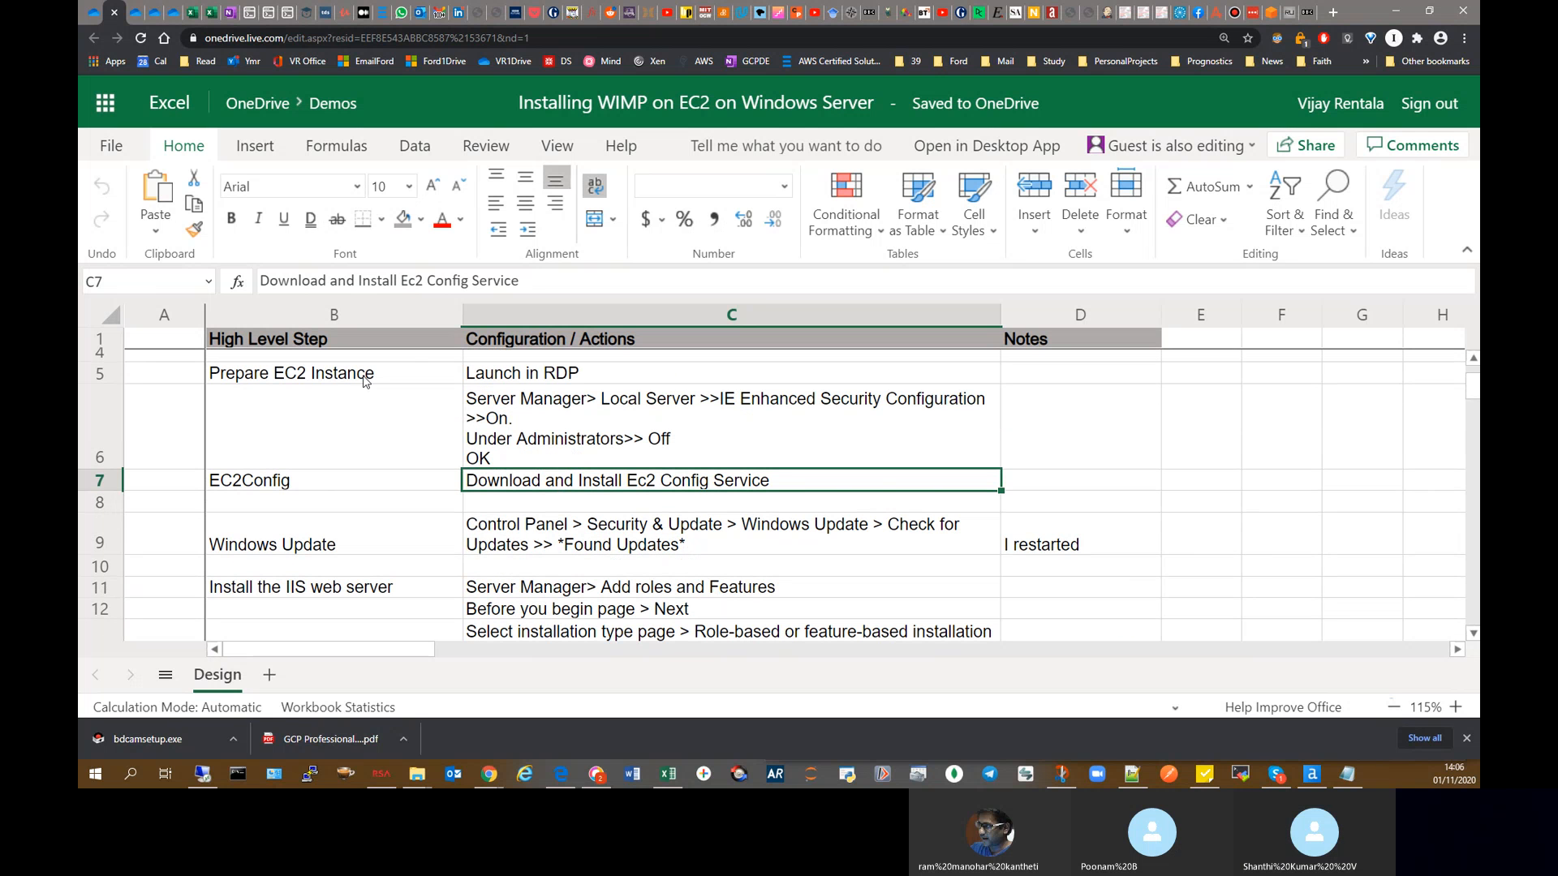
pyautogui.click(255, 485)
pyautogui.click(298, 523)
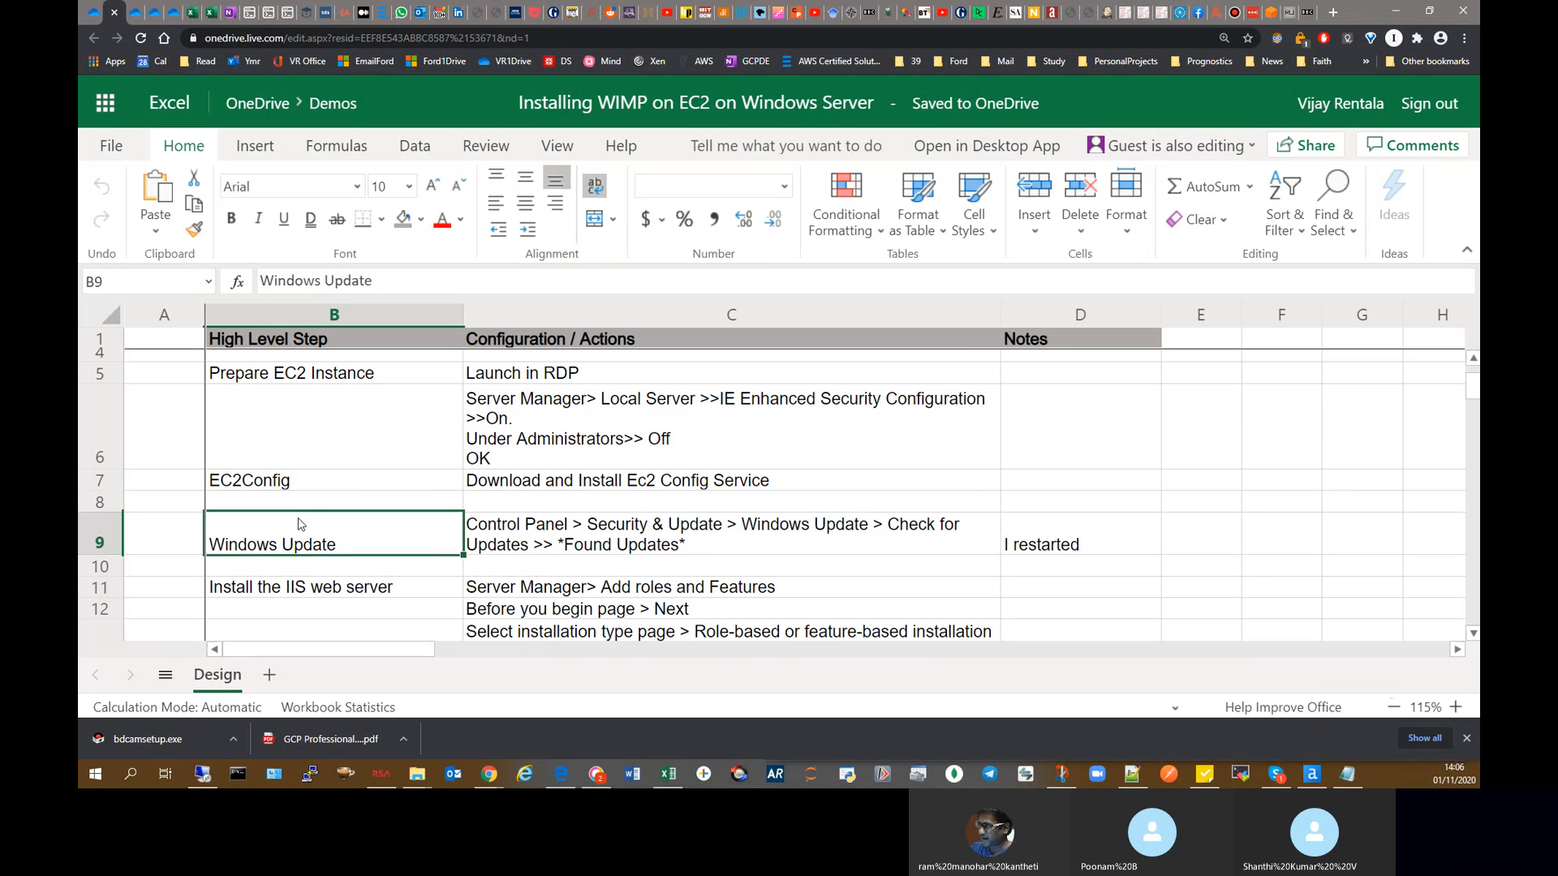
pyautogui.click(357, 486)
pyautogui.click(346, 552)
# Step: Add the note "URL" in cell D7 for the EC2Config download and install step
pyautogui.click(563, 485)
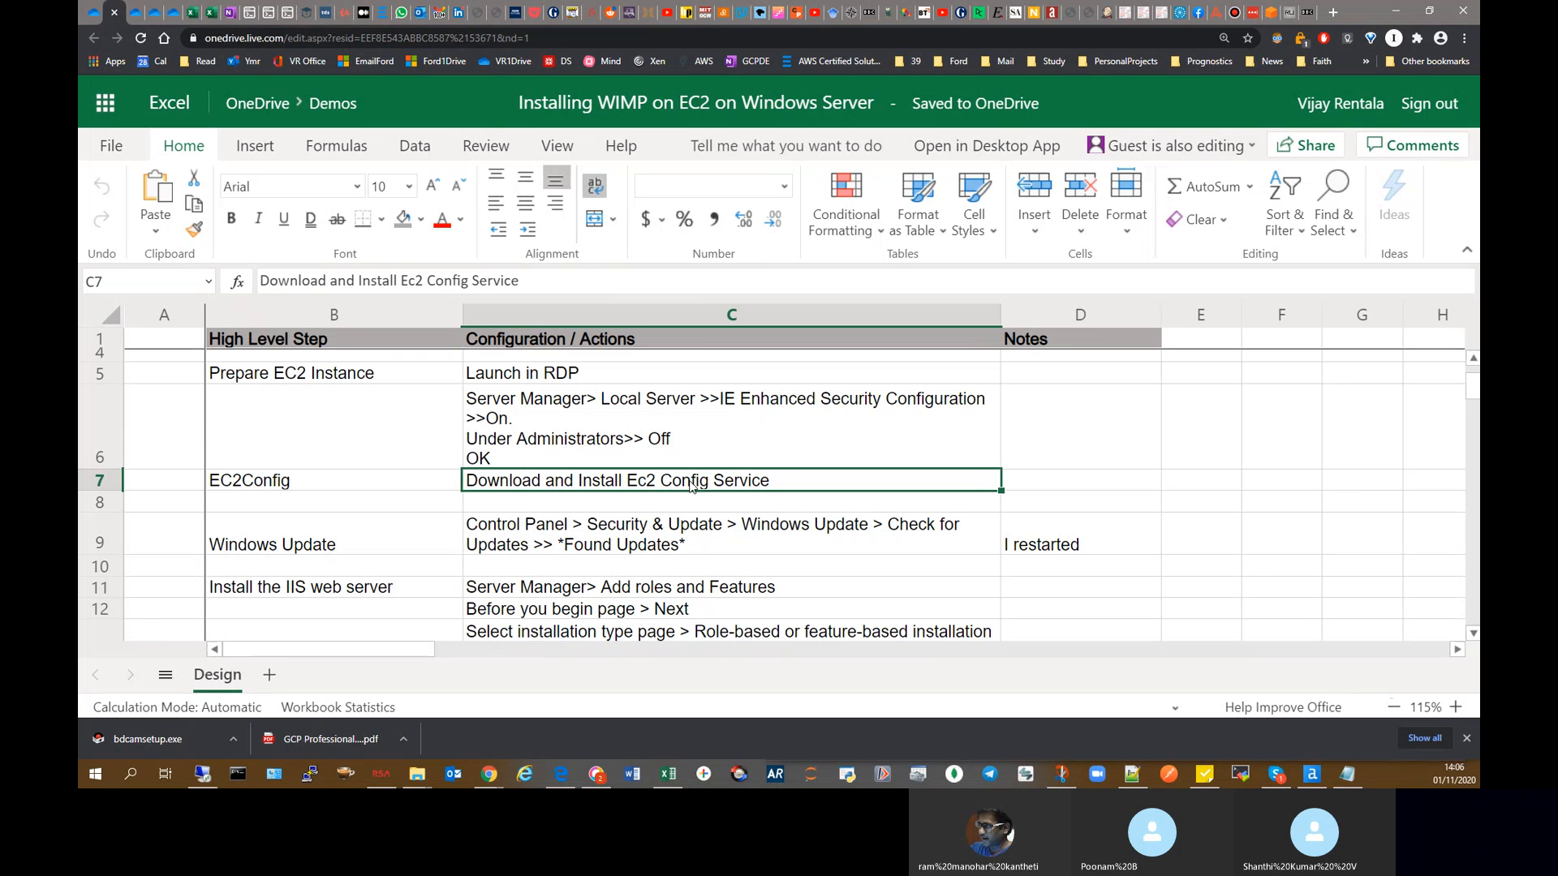
pyautogui.press('Right')
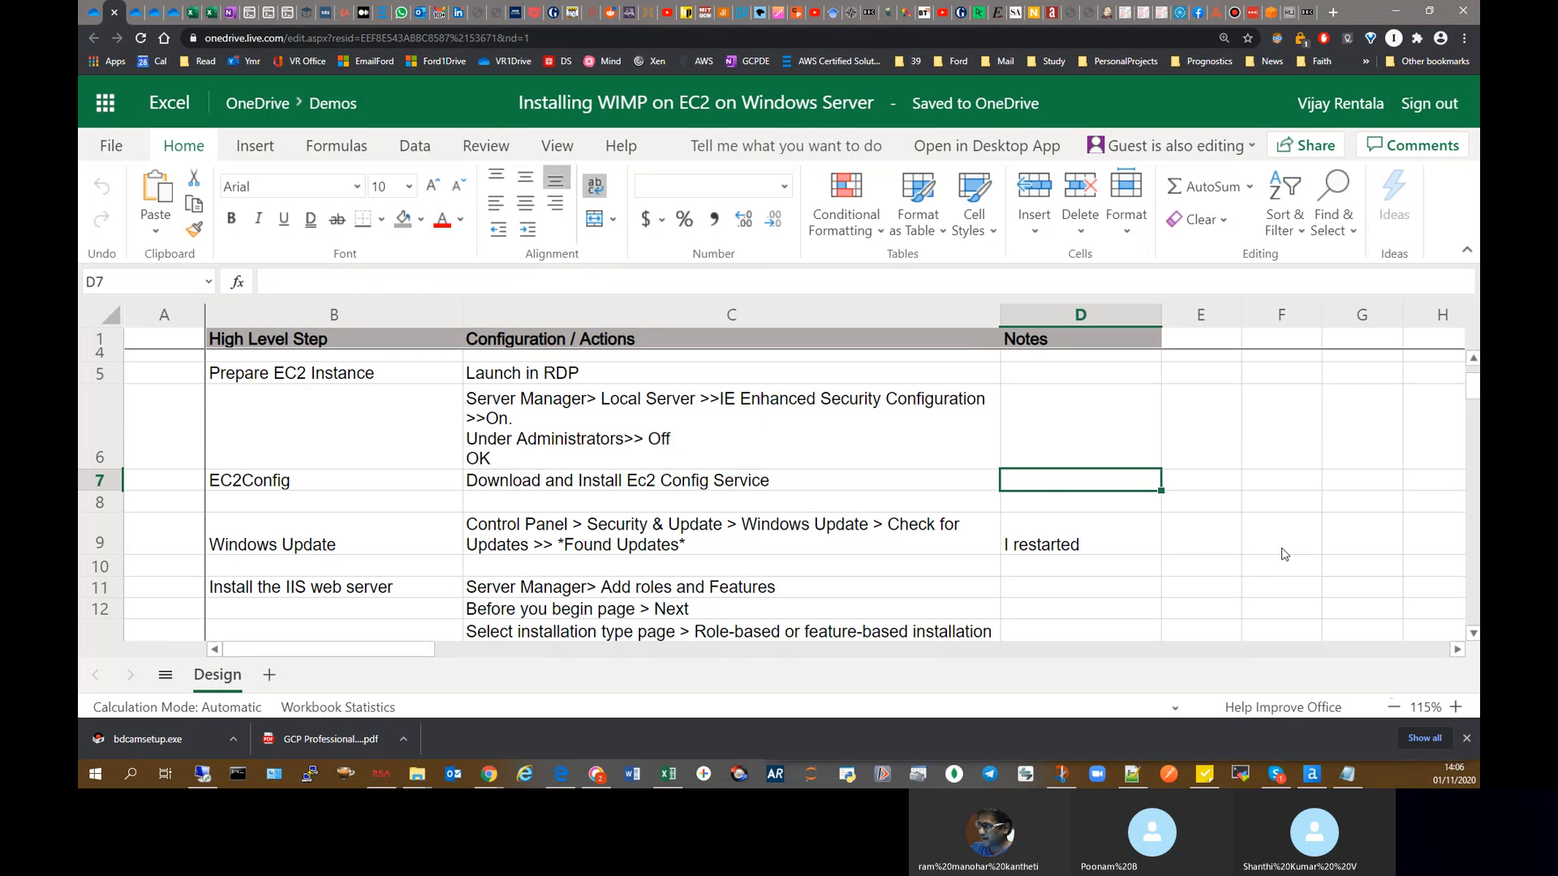
pyautogui.write('URL')
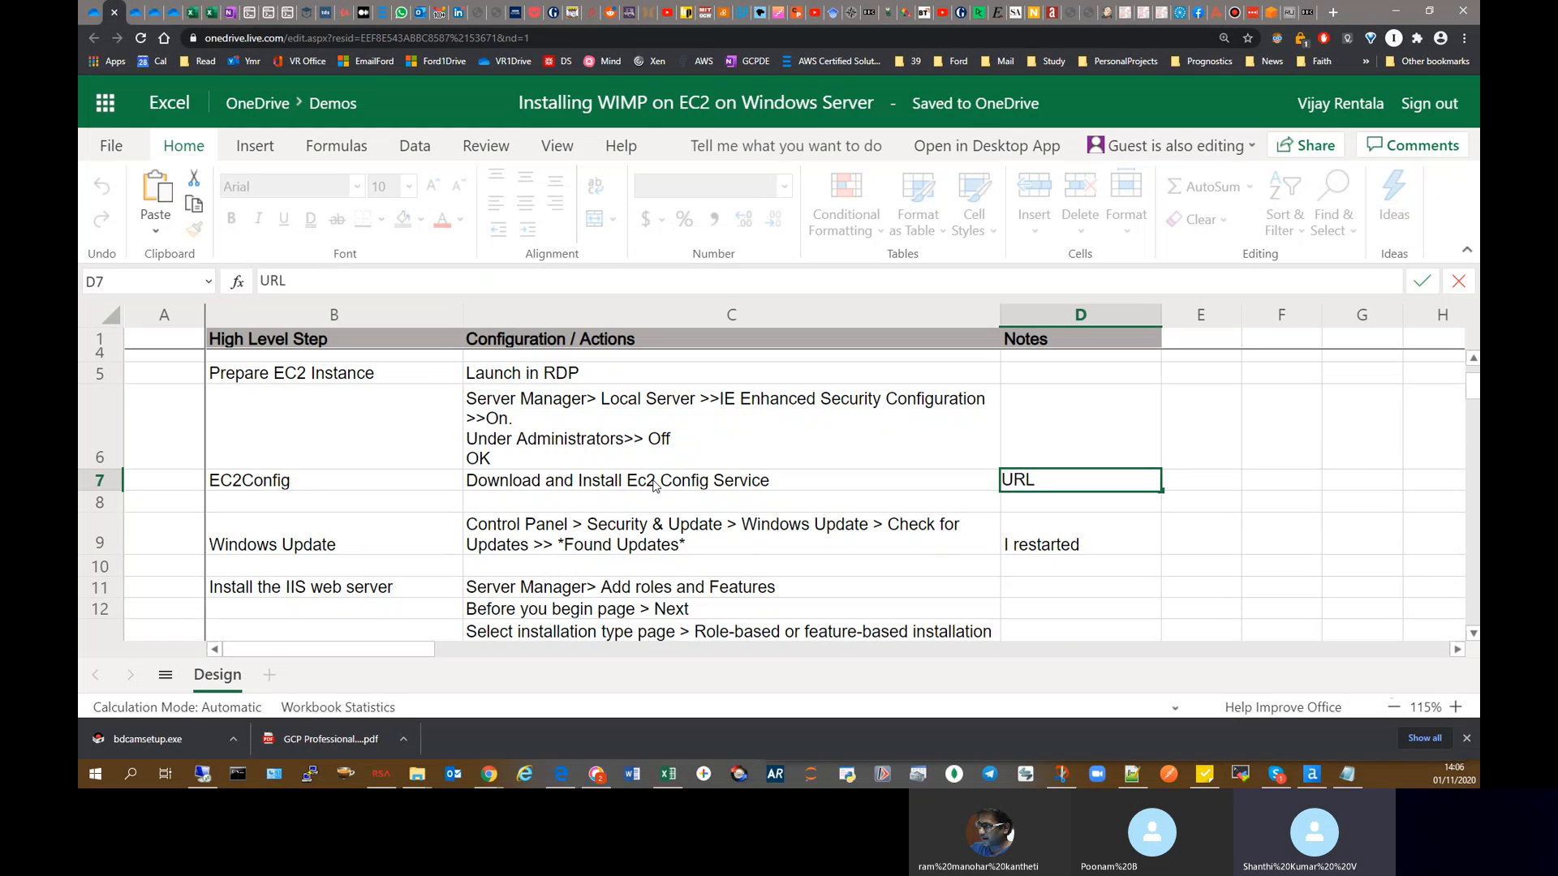
pyautogui.click(682, 487)
# Step: Review the Windows Update step and its configuration actions in row 9
pyautogui.scroll(-1, 475, 531)
pyautogui.click(425, 477)
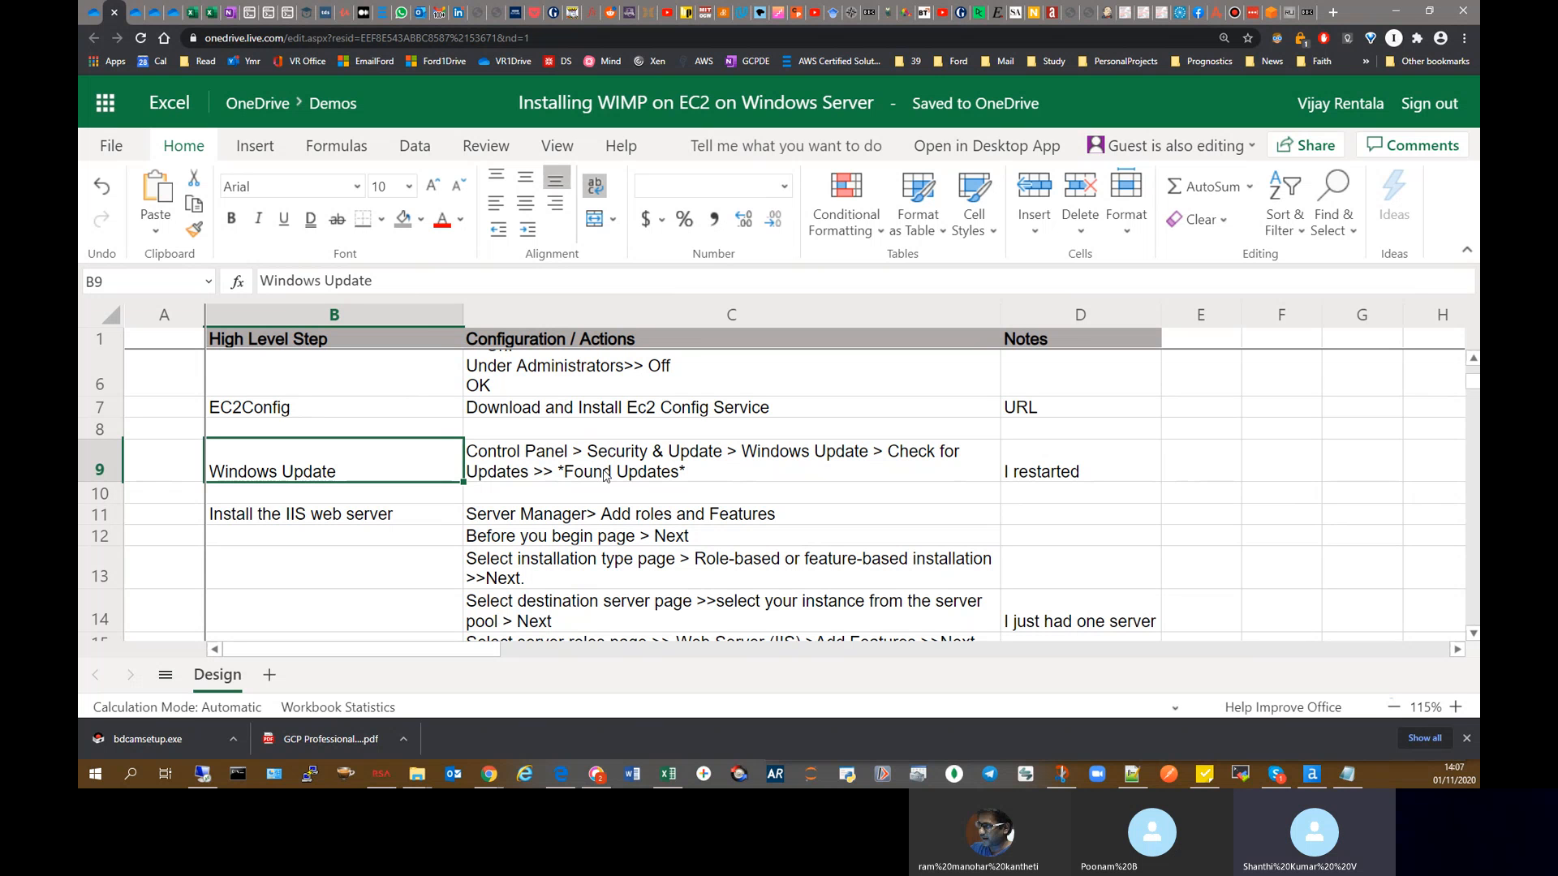
pyautogui.click(694, 476)
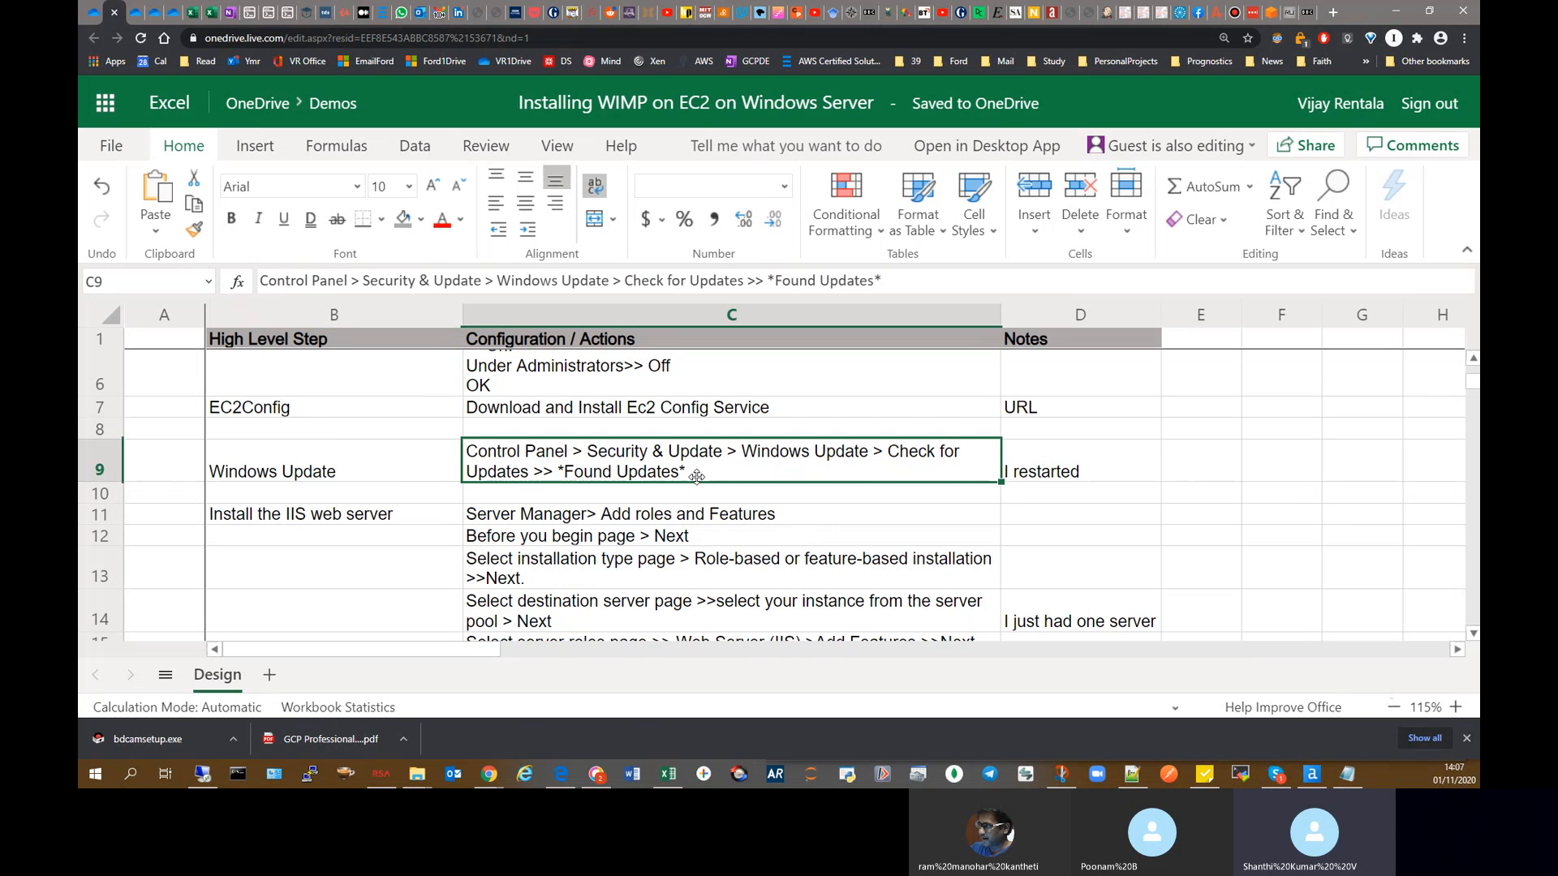
pyautogui.scroll(-1, 698, 479)
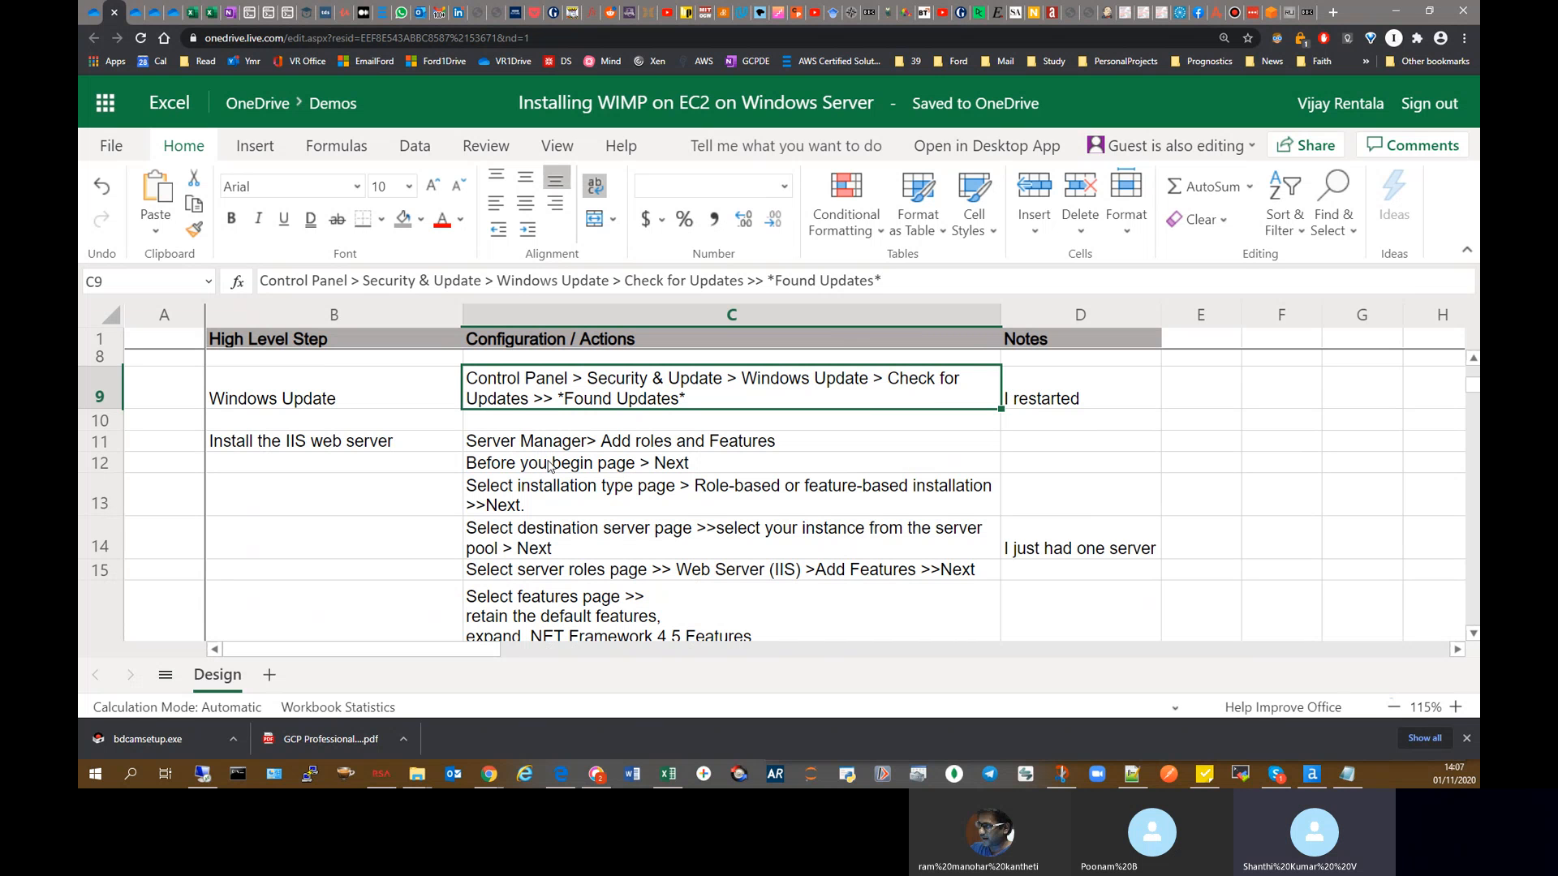
# Step: Review the IIS web server installation rows from adding roles and features to the Select features page
pyautogui.click(427, 444)
pyautogui.click(626, 421)
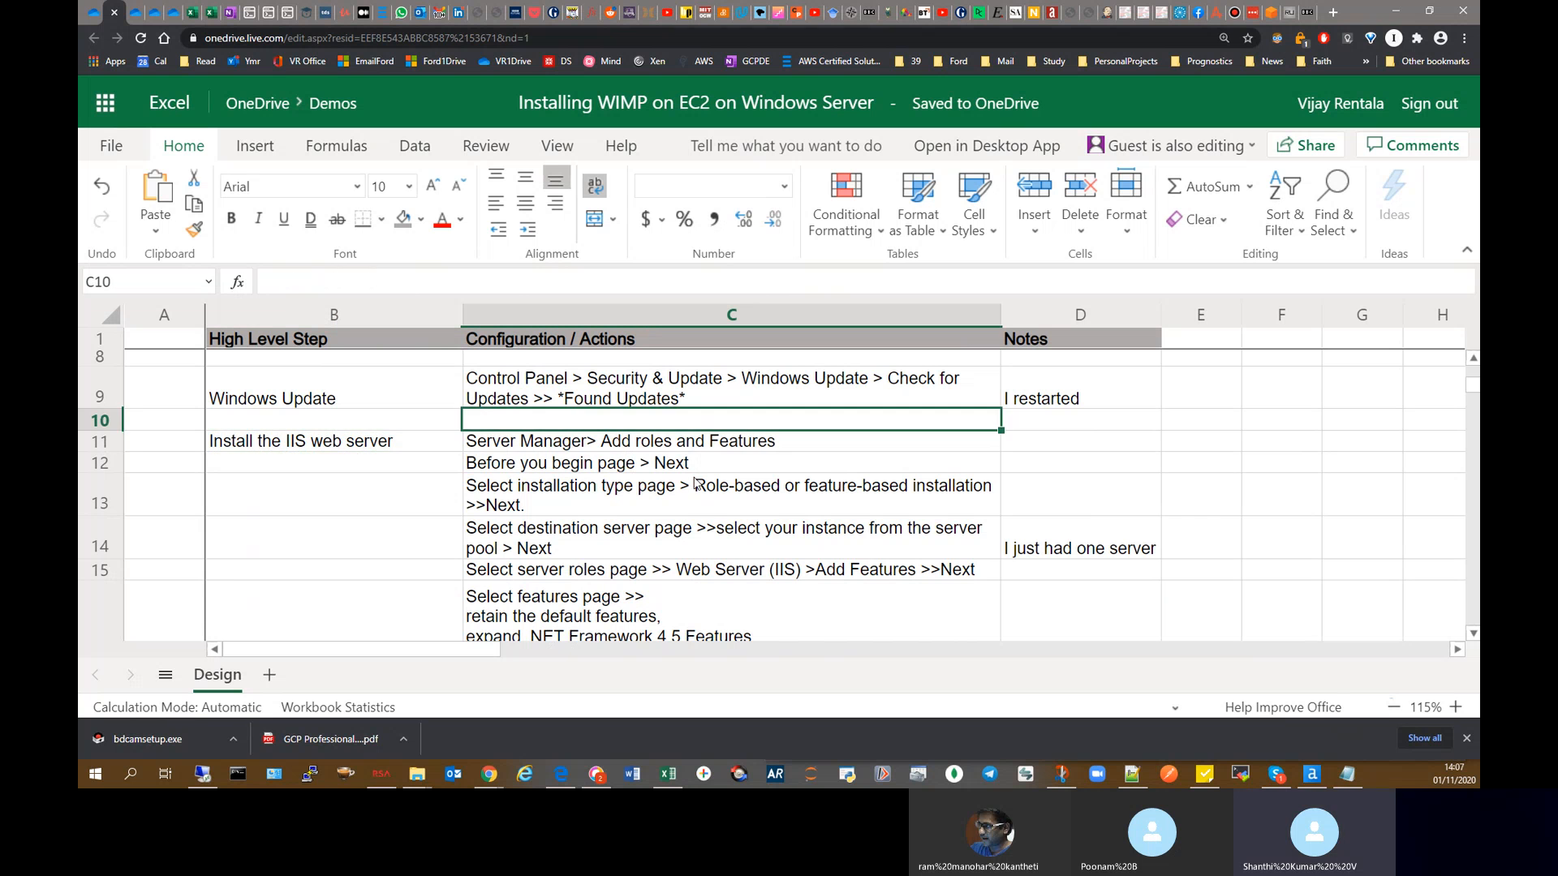
pyautogui.click(747, 445)
pyautogui.scroll(-2, 573, 514)
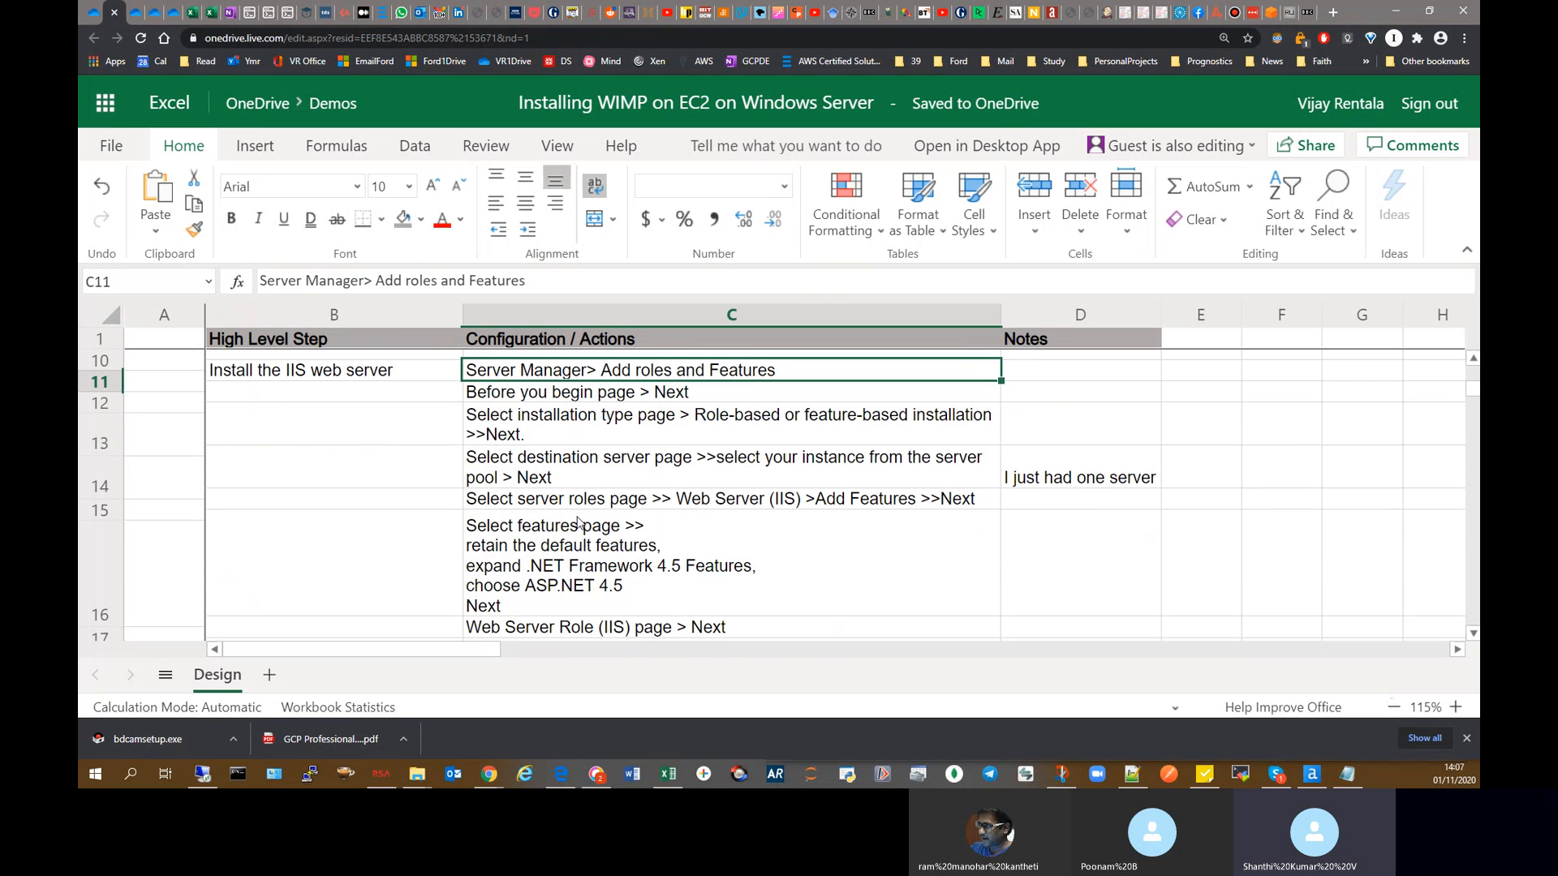
pyautogui.scroll(2, 572, 513)
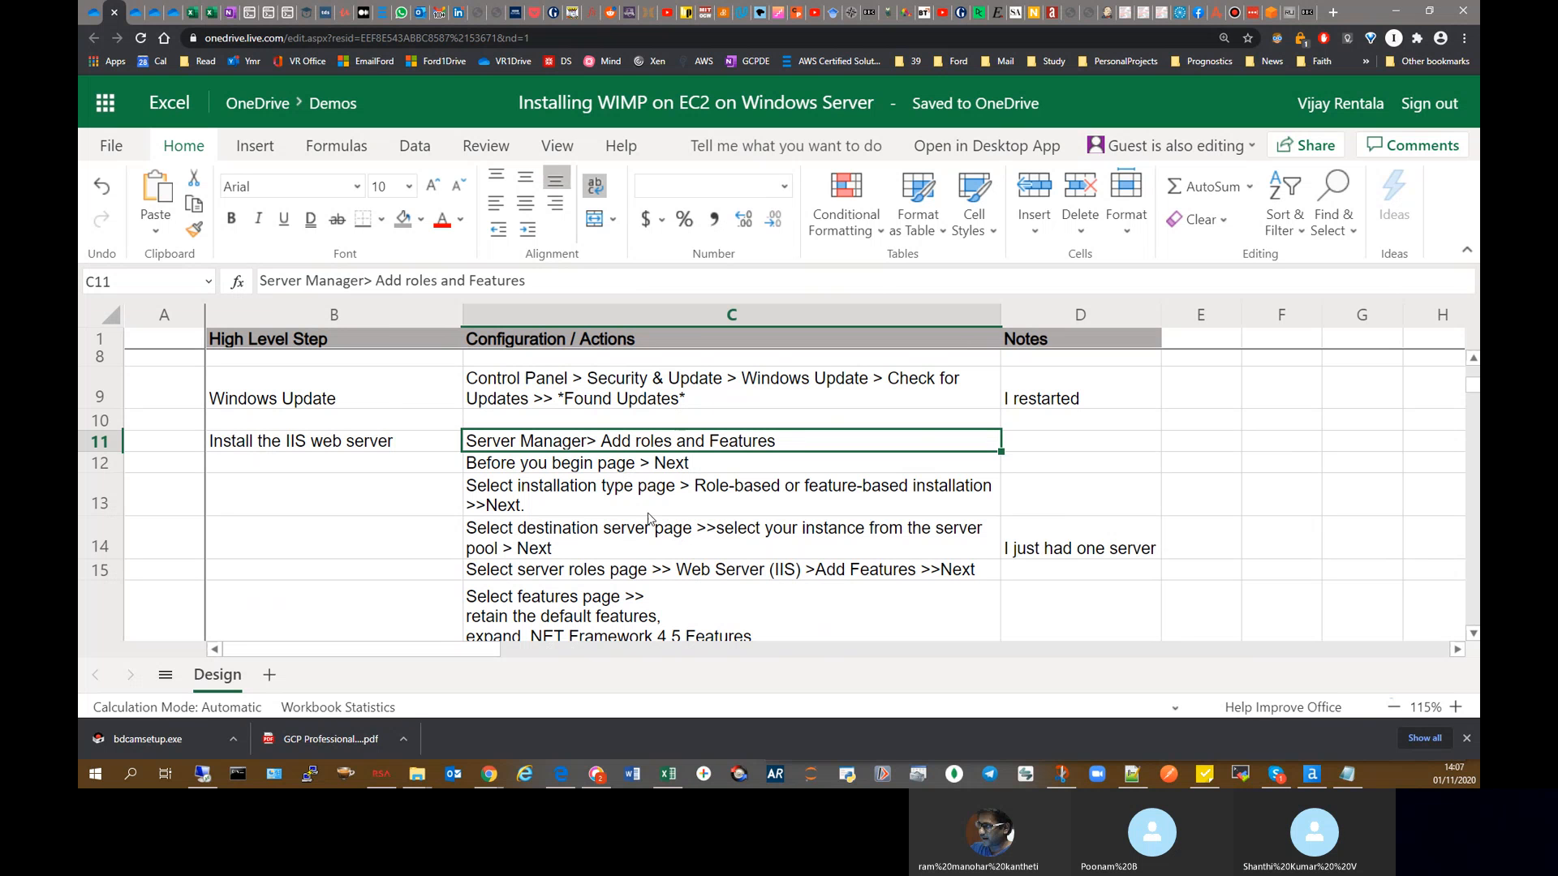
pyautogui.click(626, 470)
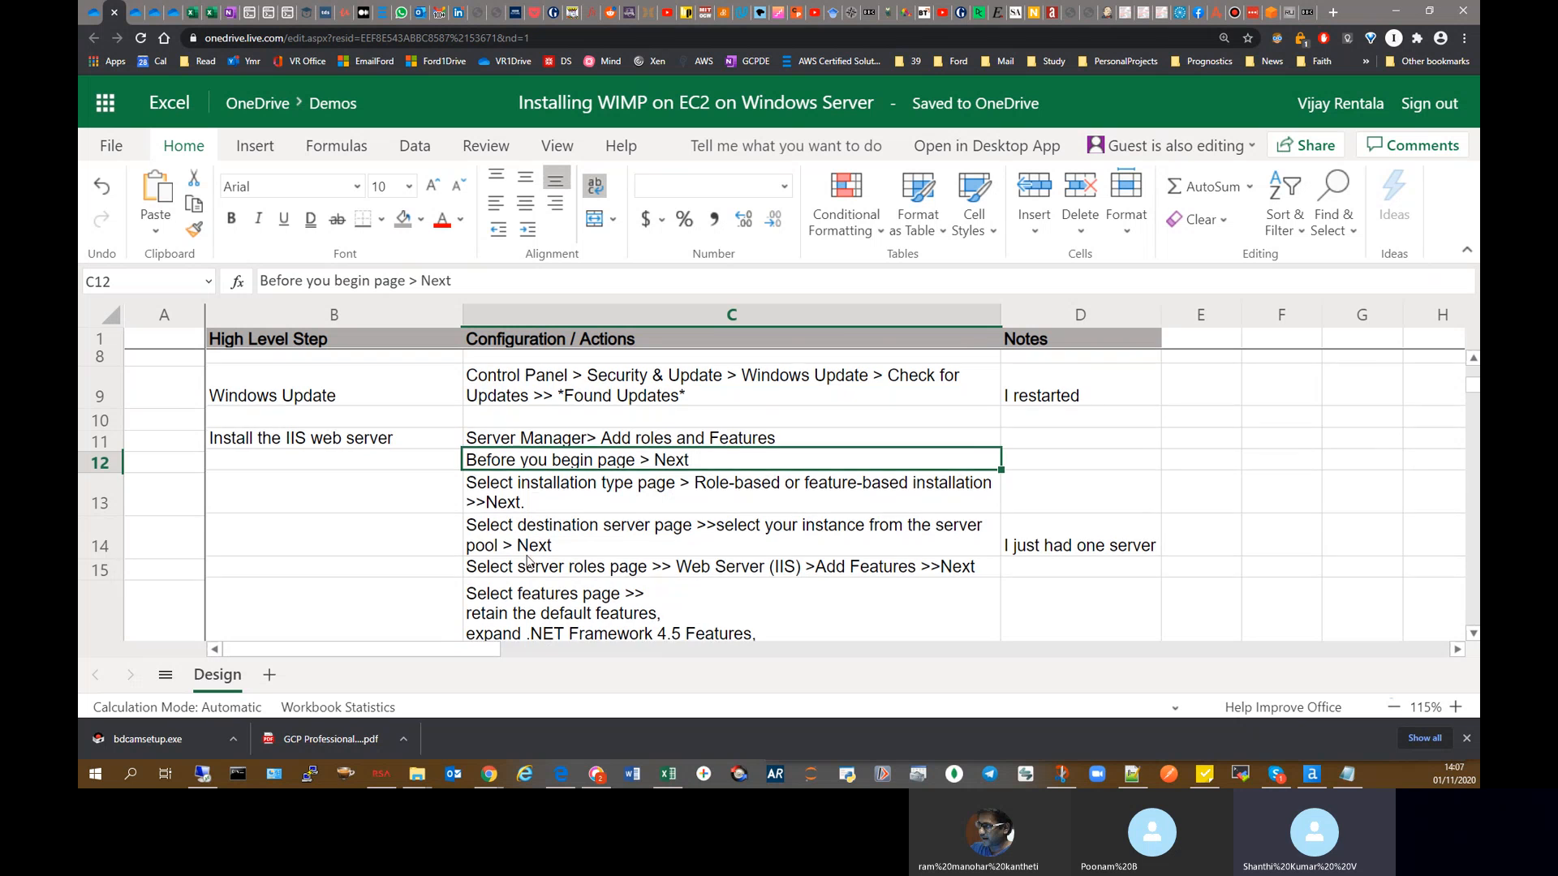
pyautogui.scroll(-1, 528, 560)
pyautogui.click(854, 479)
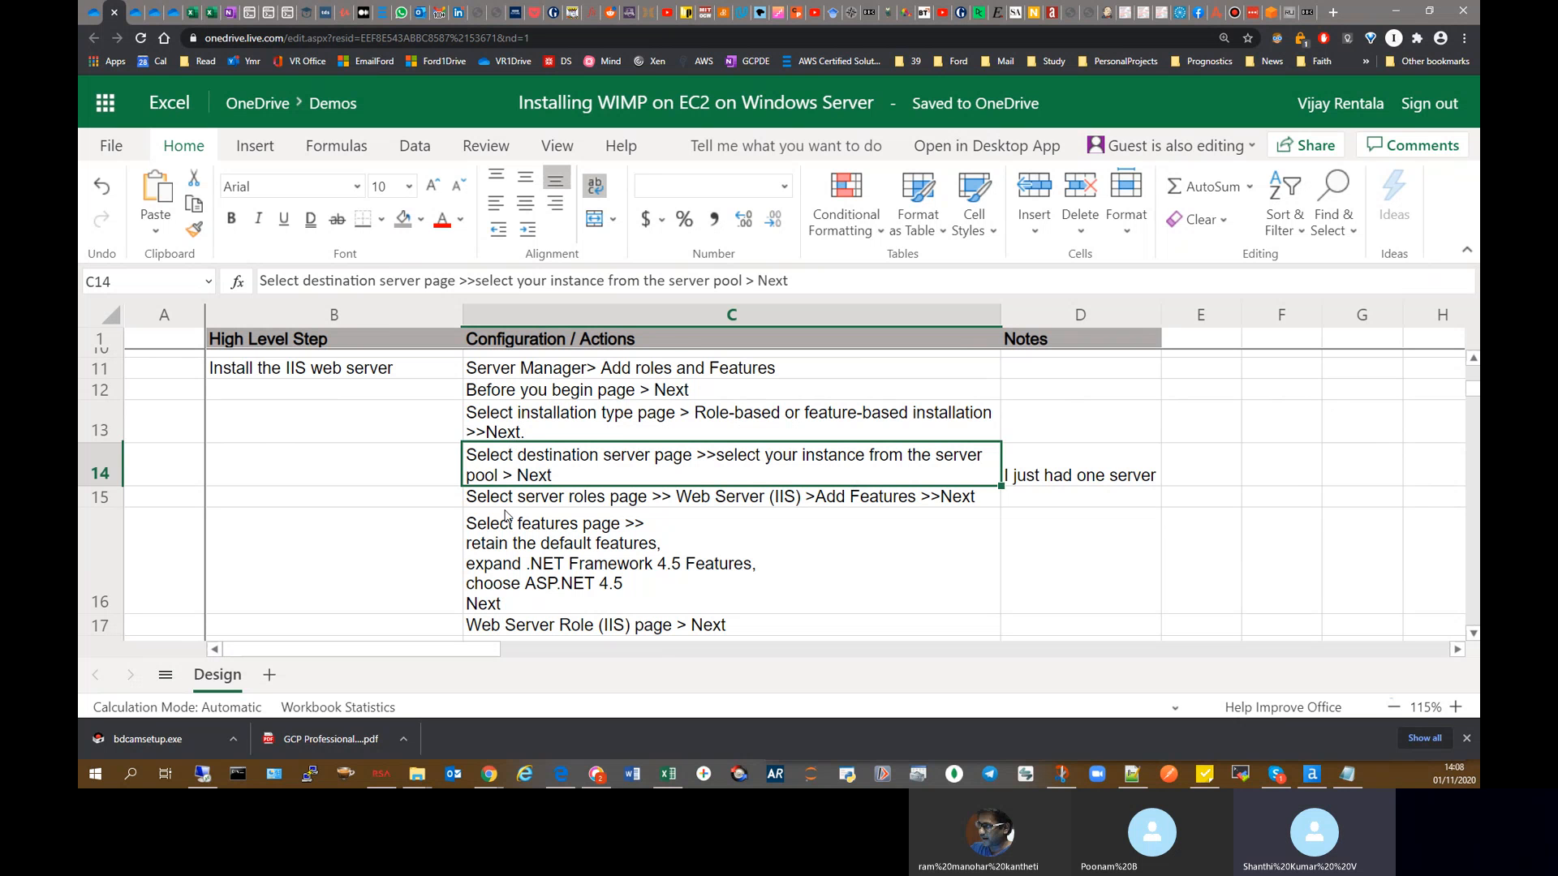
pyautogui.click(603, 499)
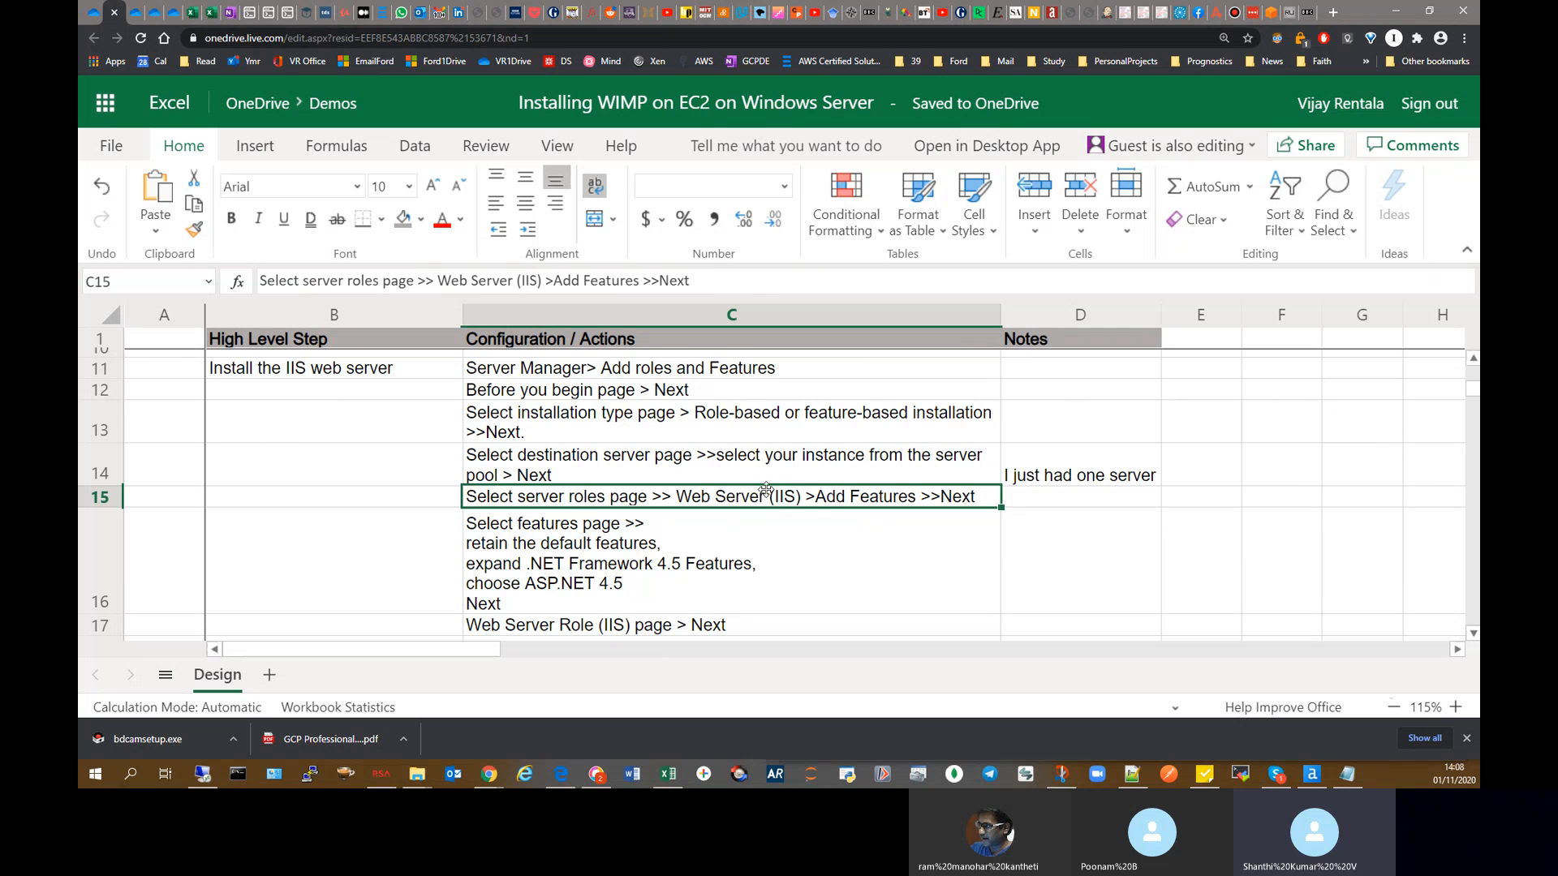
pyautogui.click(590, 548)
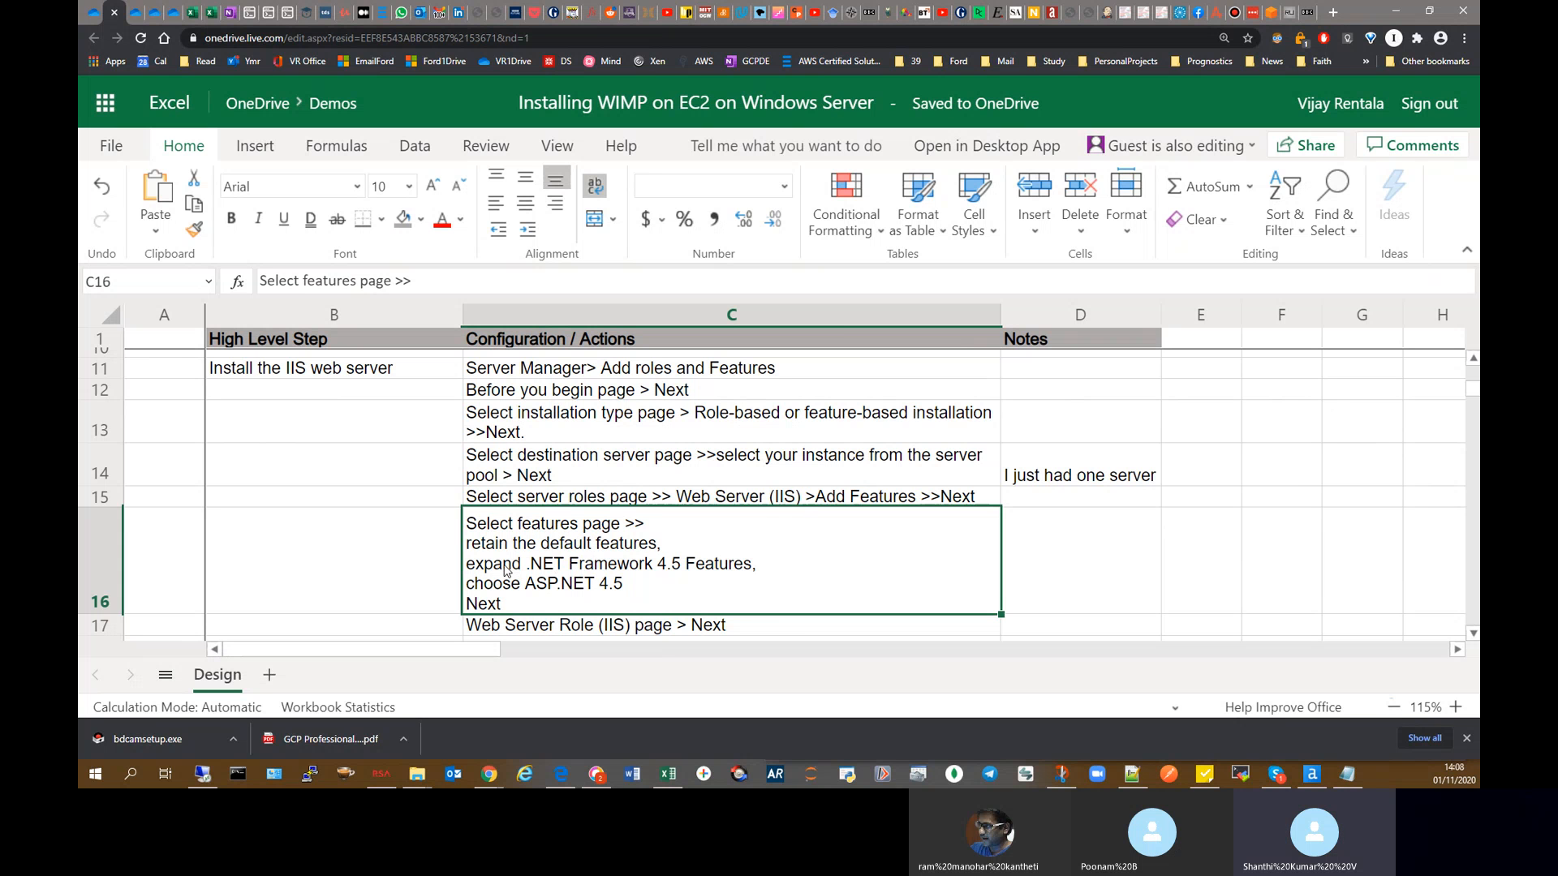
# Step: Examine the Web Server Role and role services rows, including the Application Development components to select
pyautogui.scroll(-1, 525, 555)
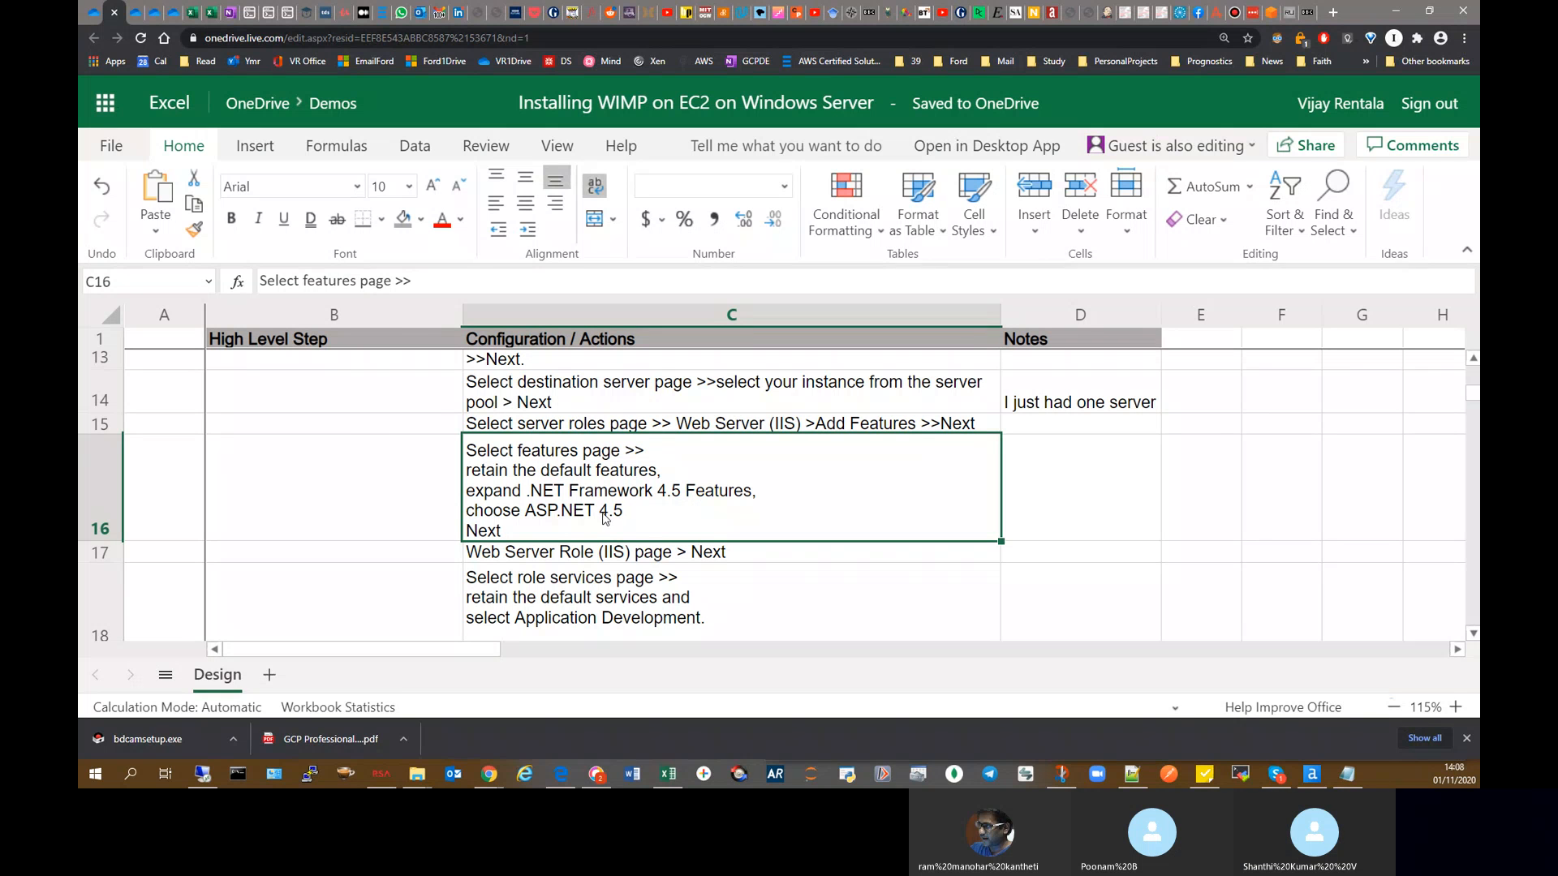
pyautogui.scroll(-2, 649, 509)
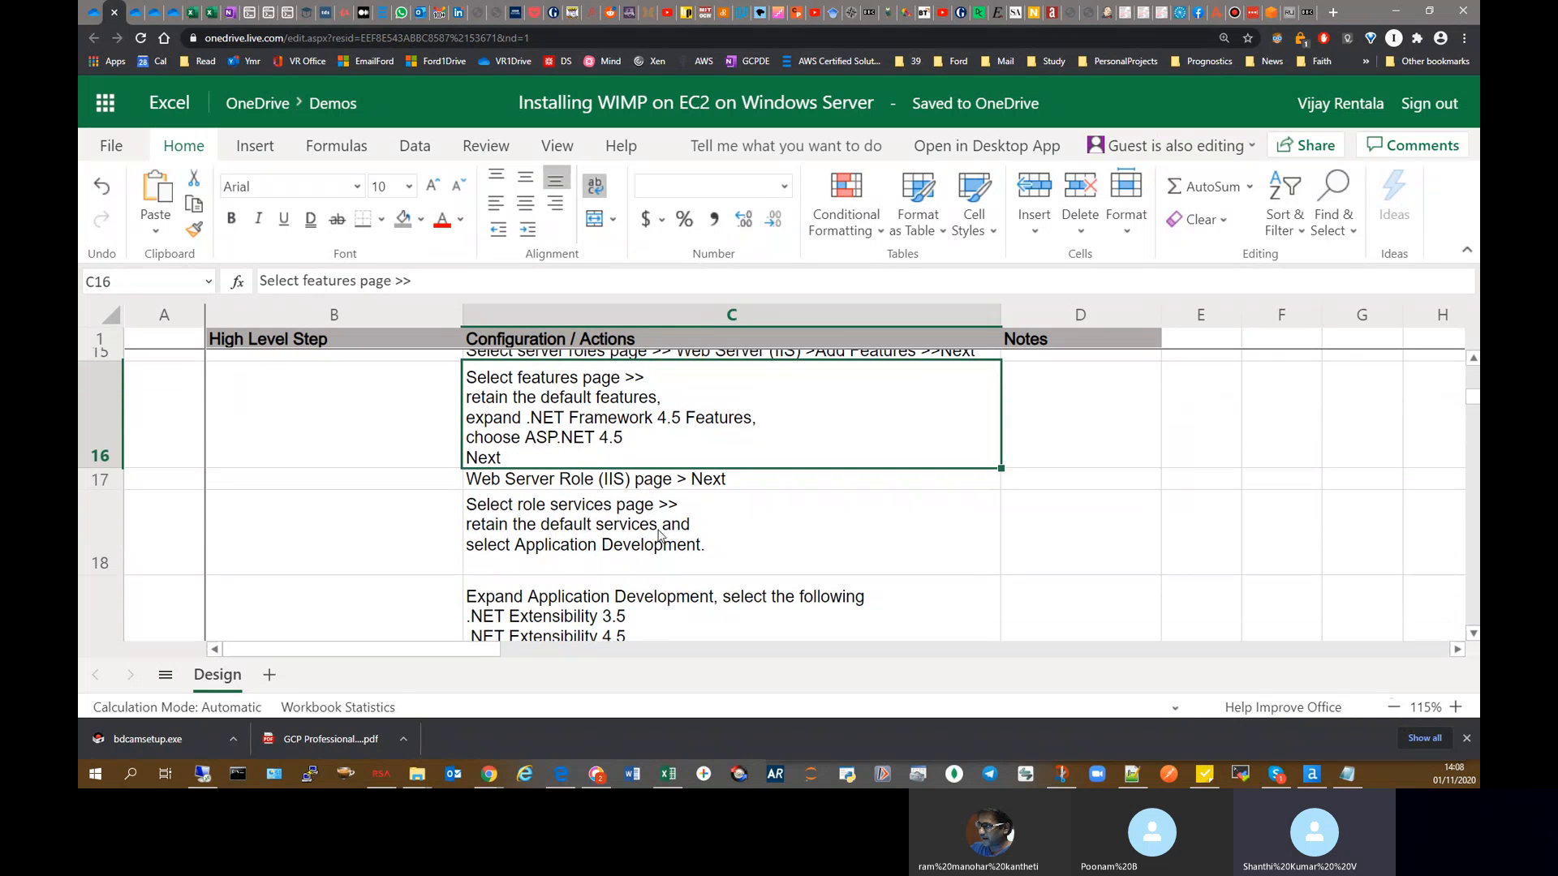
pyautogui.click(614, 525)
pyautogui.click(589, 482)
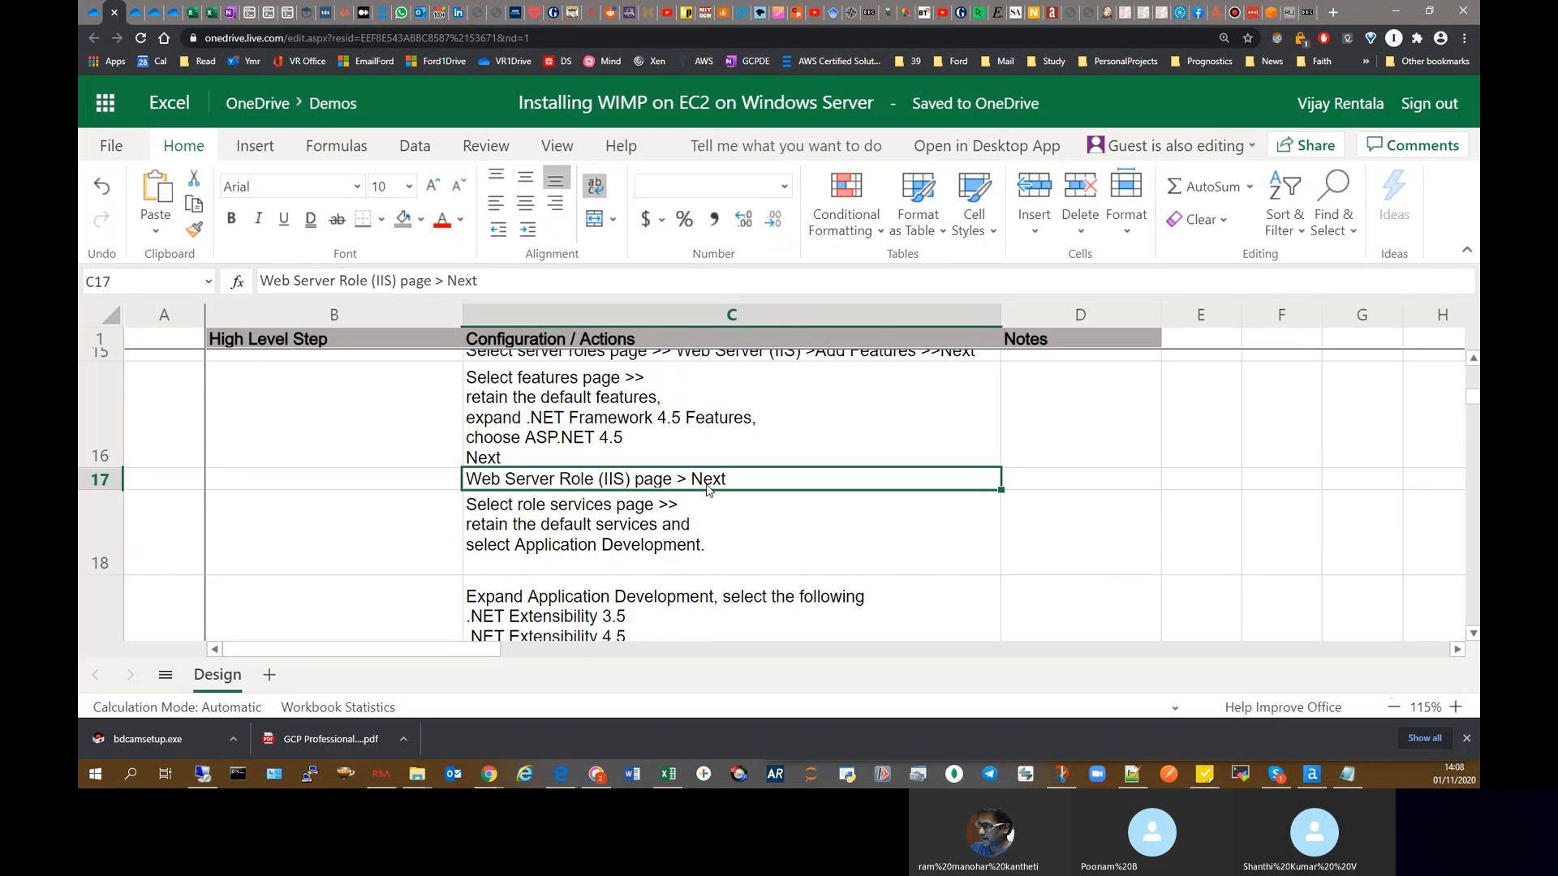
pyautogui.click(570, 529)
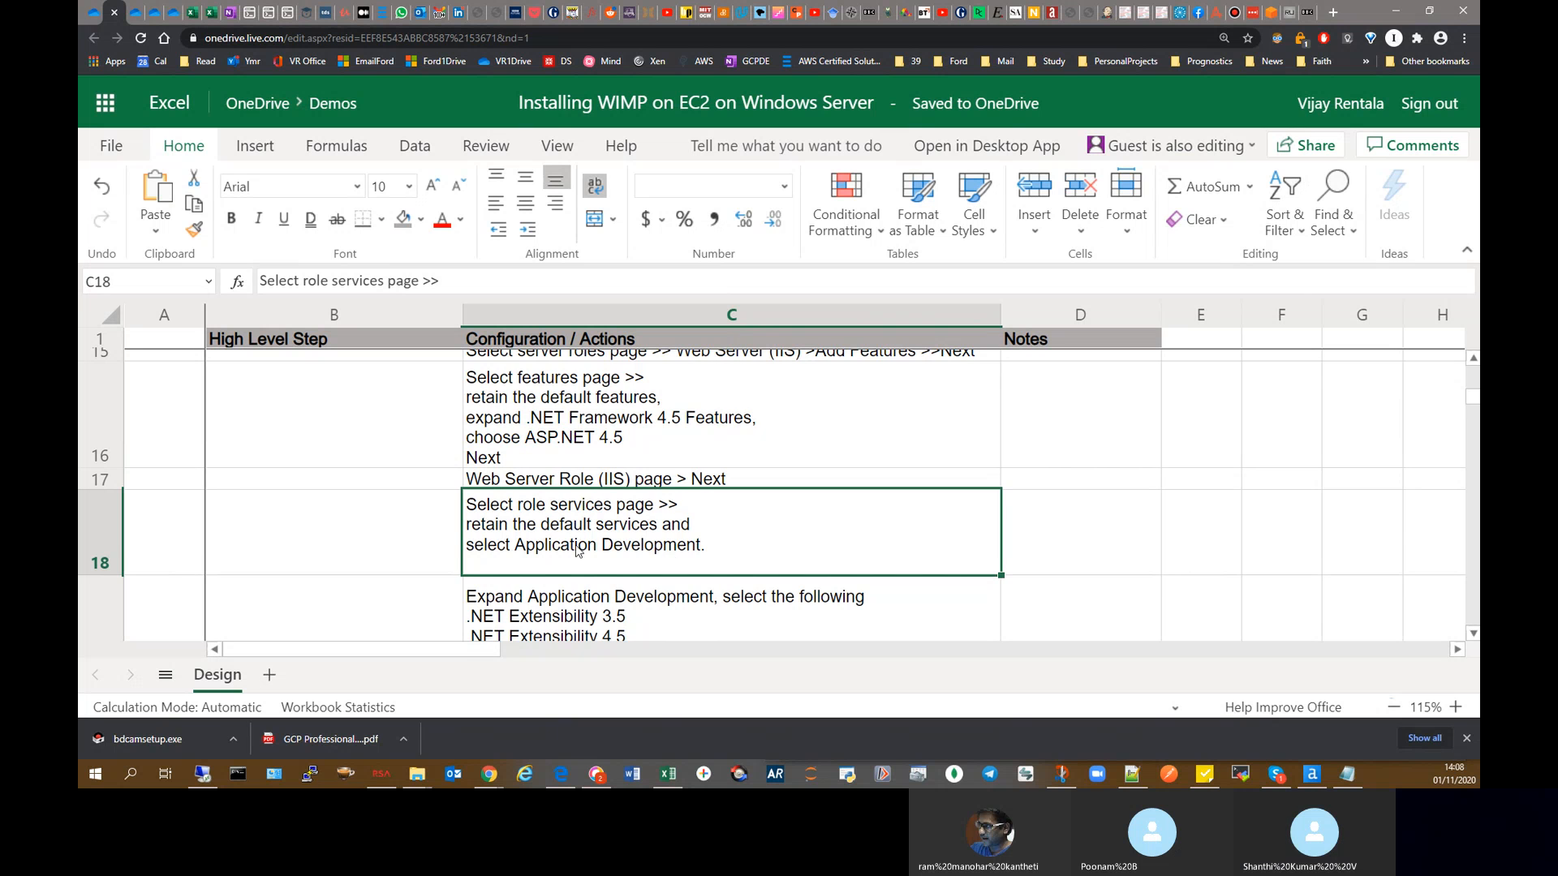
pyautogui.scroll(-1, 495, 519)
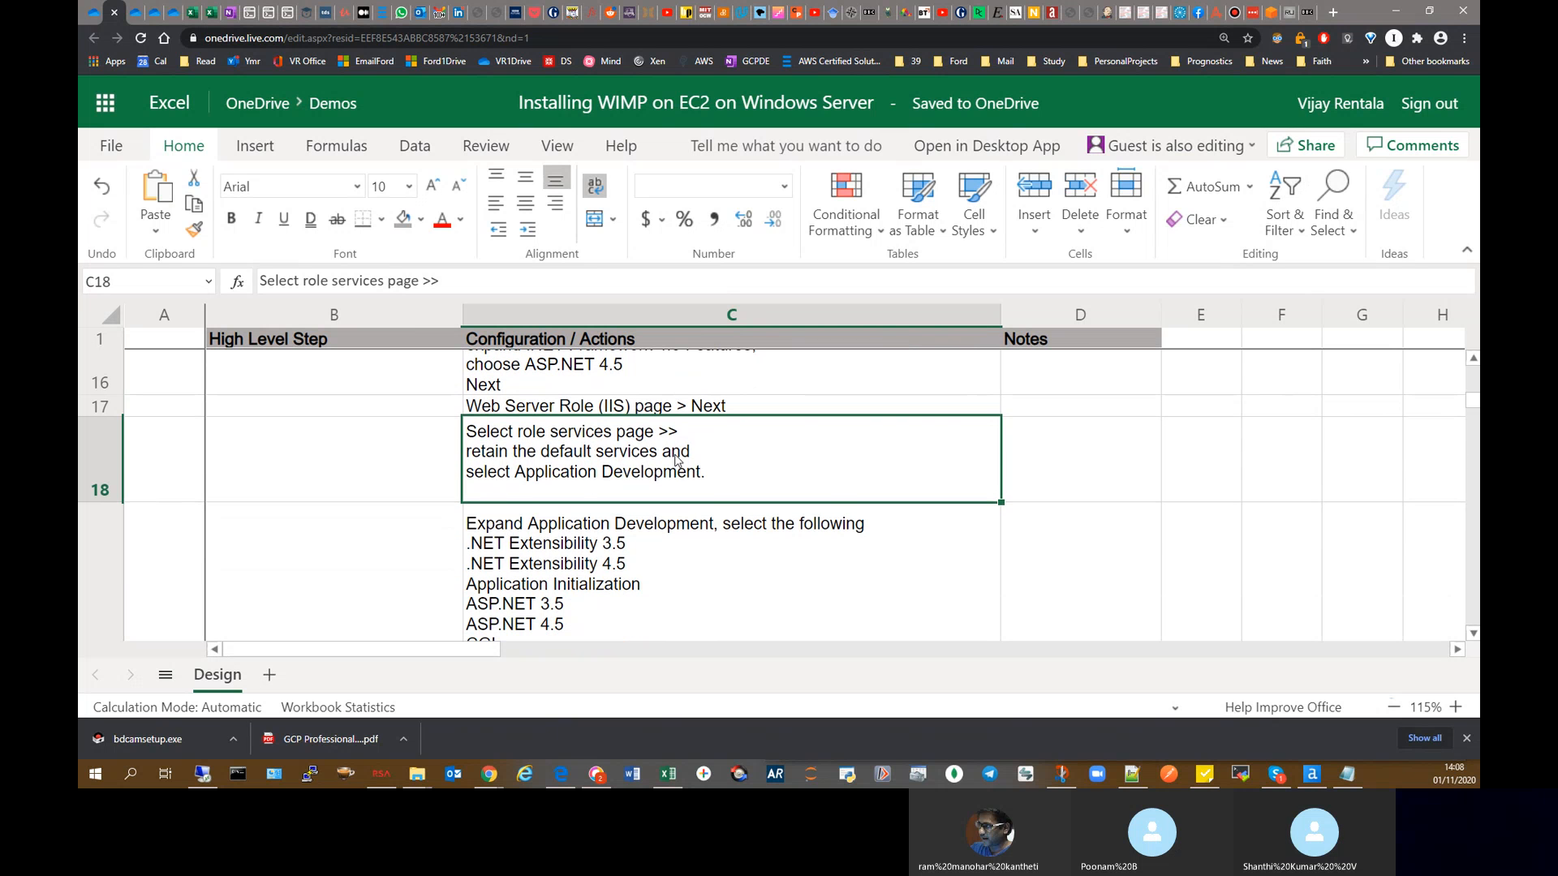
pyautogui.scroll(-1, 584, 497)
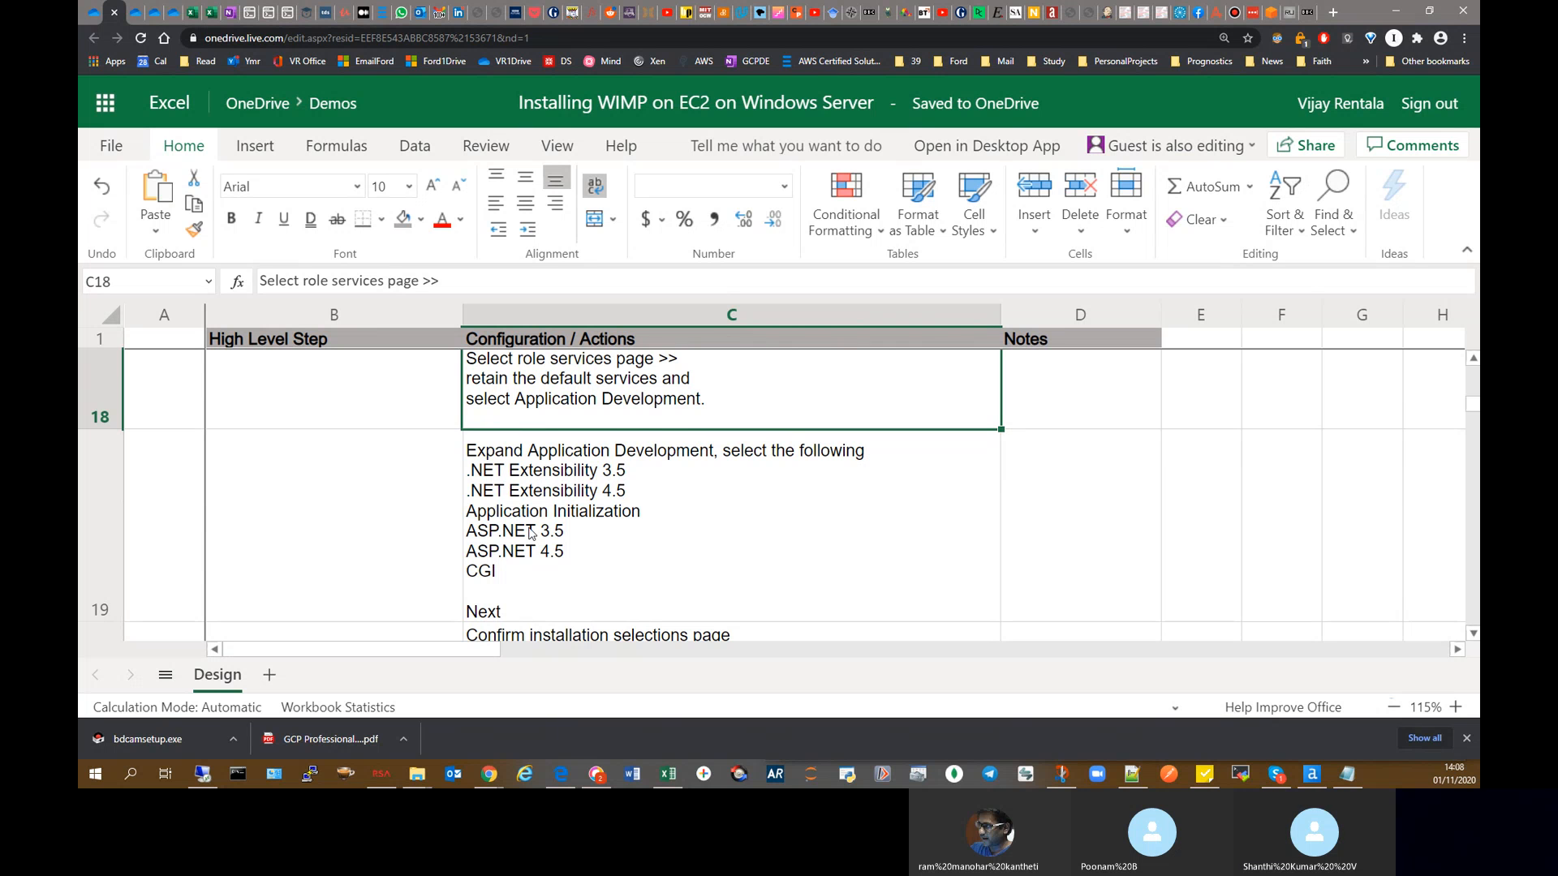
pyautogui.scroll(-1, 589, 555)
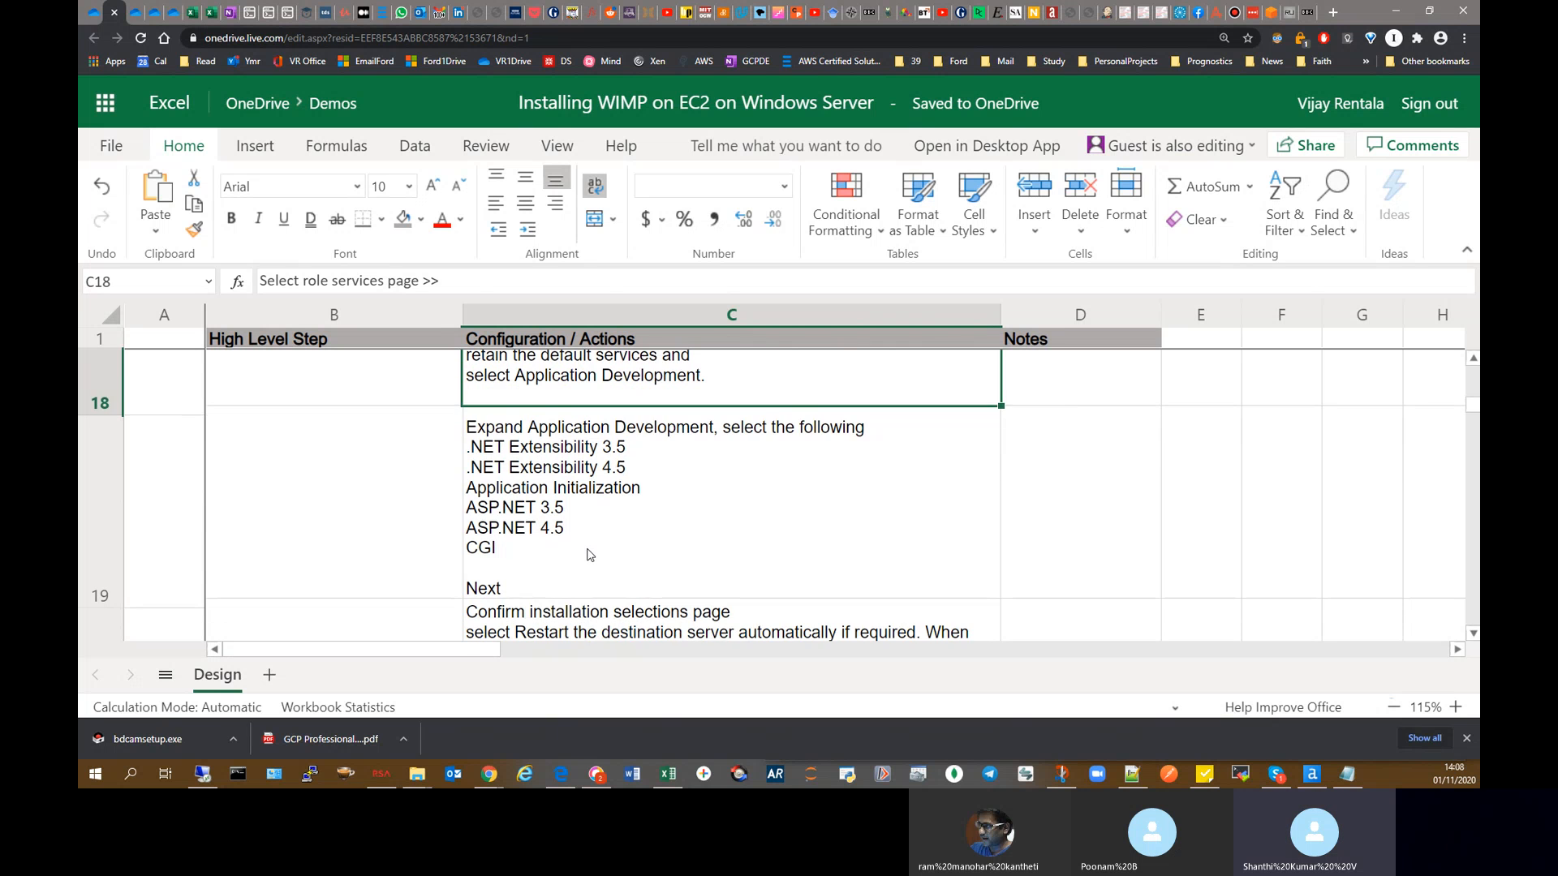
pyautogui.scroll(-1, 589, 555)
pyautogui.click(629, 534)
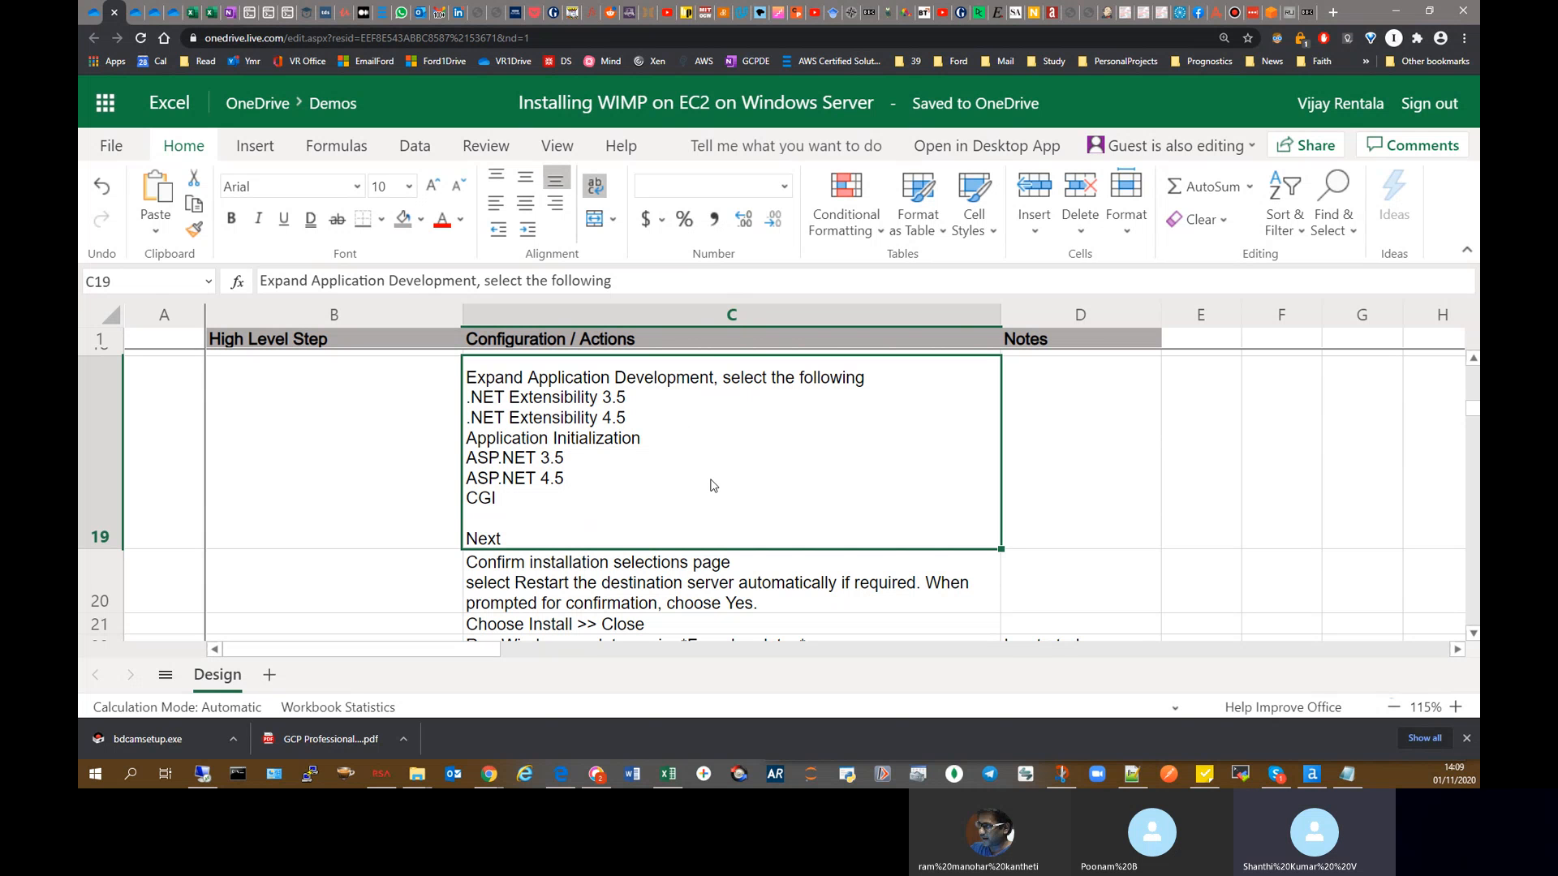
# Step: Review the installation confirmation row and the repeated Windows update row, rechecking the Application Development selections
pyautogui.scroll(-3, 722, 495)
pyautogui.click(742, 516)
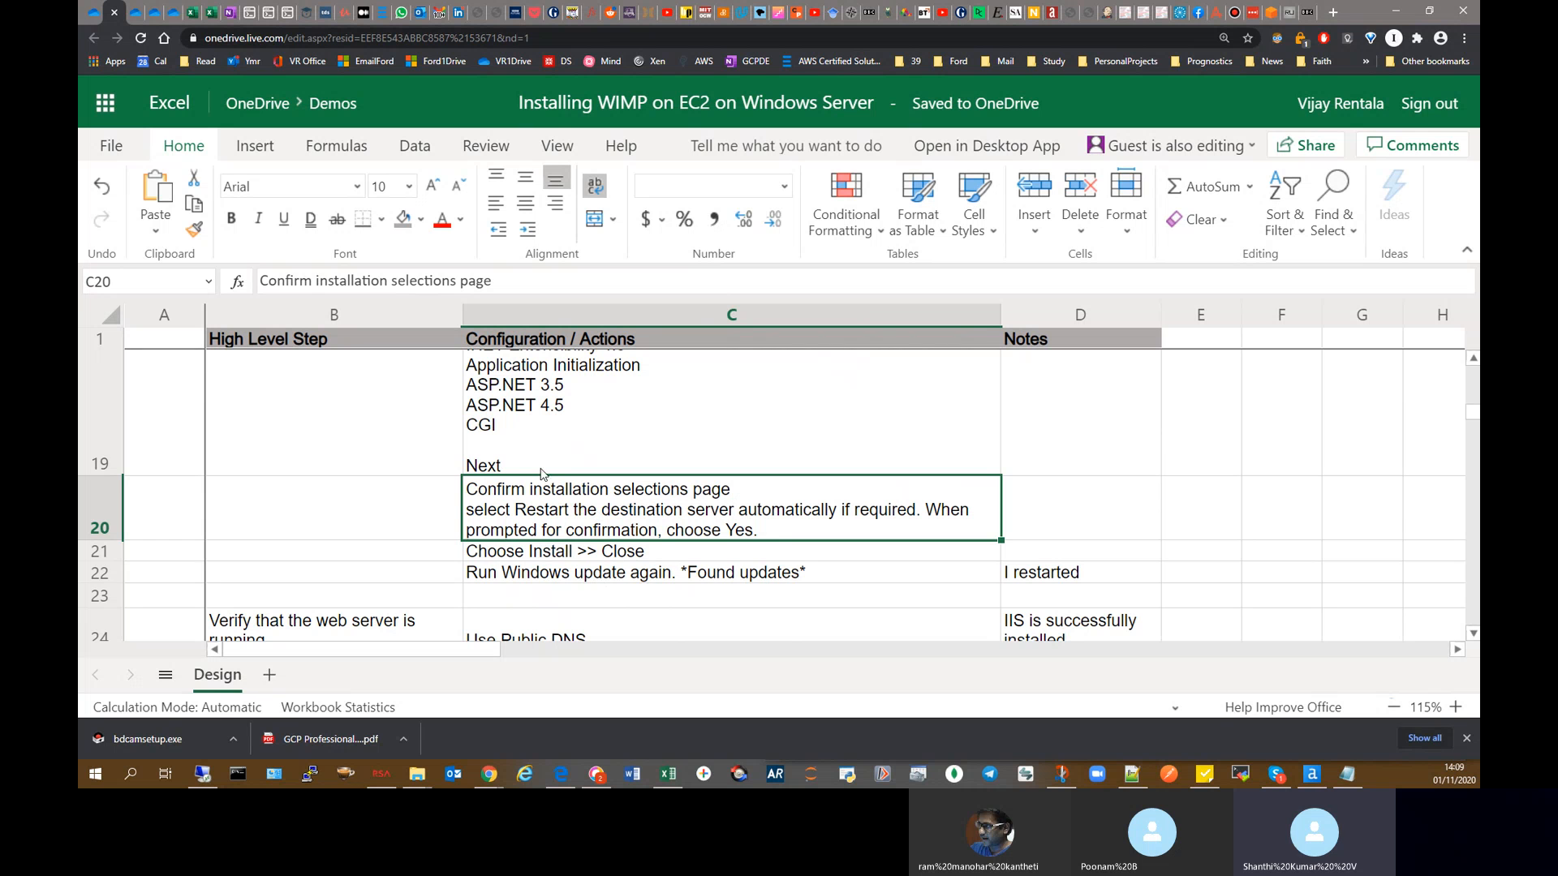
pyautogui.click(664, 580)
pyautogui.scroll(-2, 665, 581)
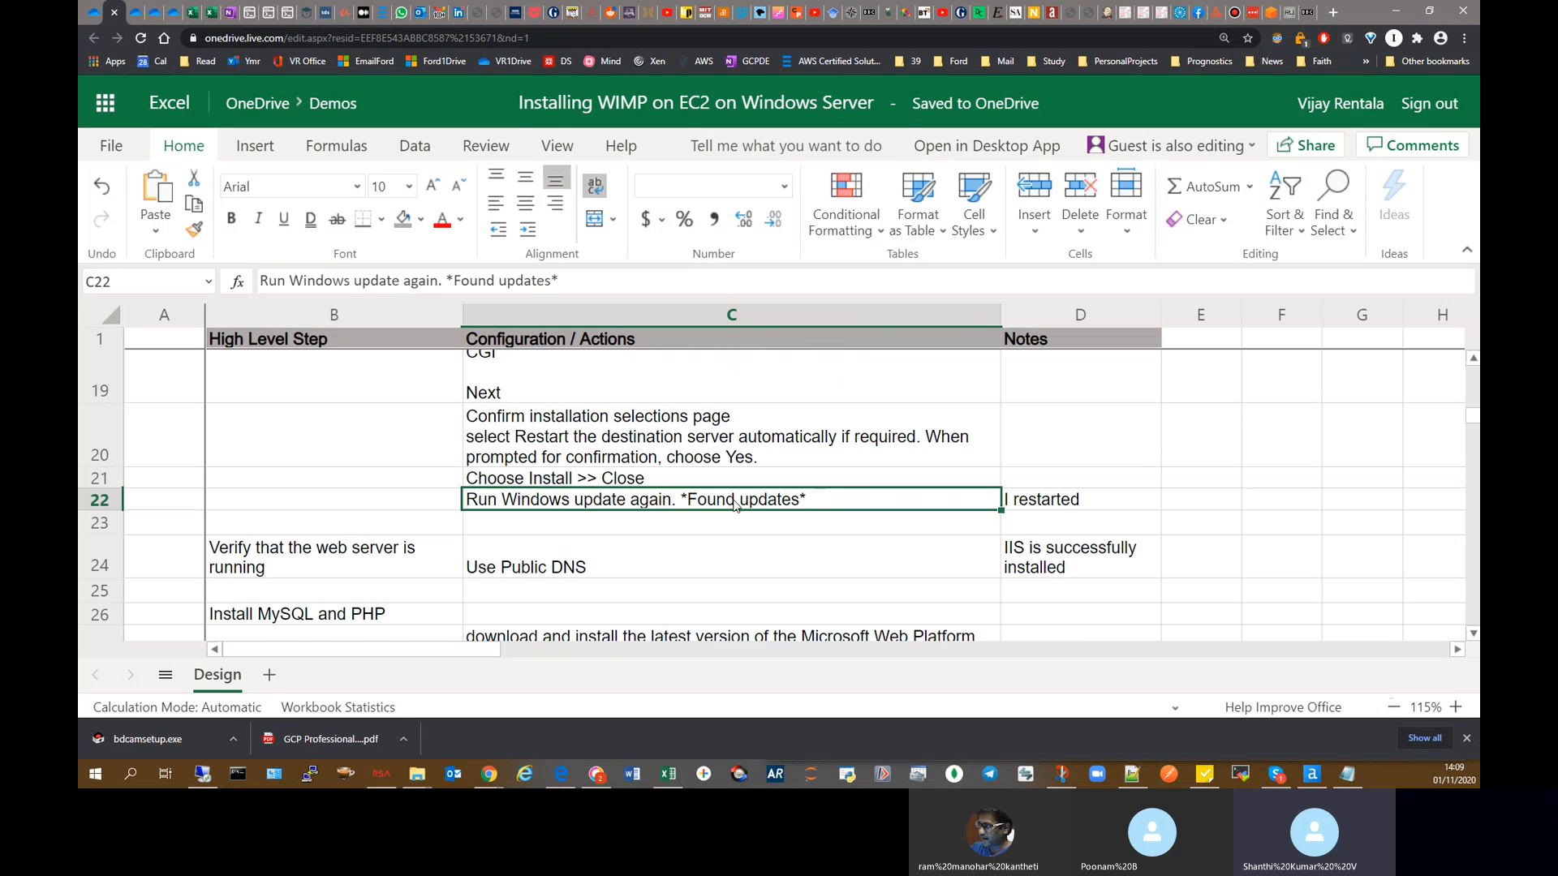
pyautogui.scroll(3, 718, 575)
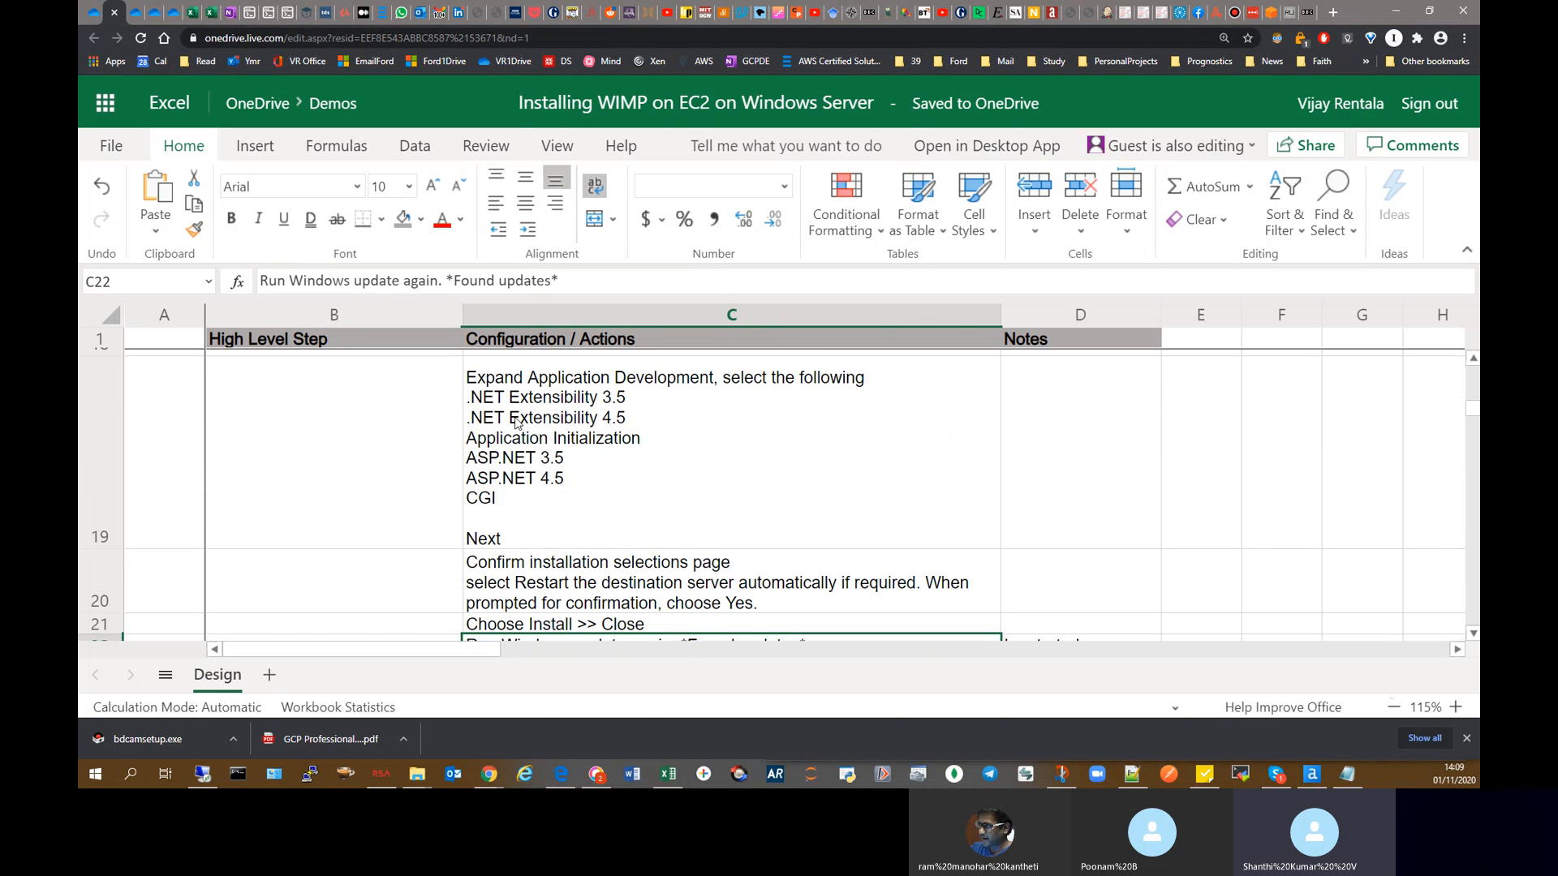
pyautogui.scroll(-1, 598, 528)
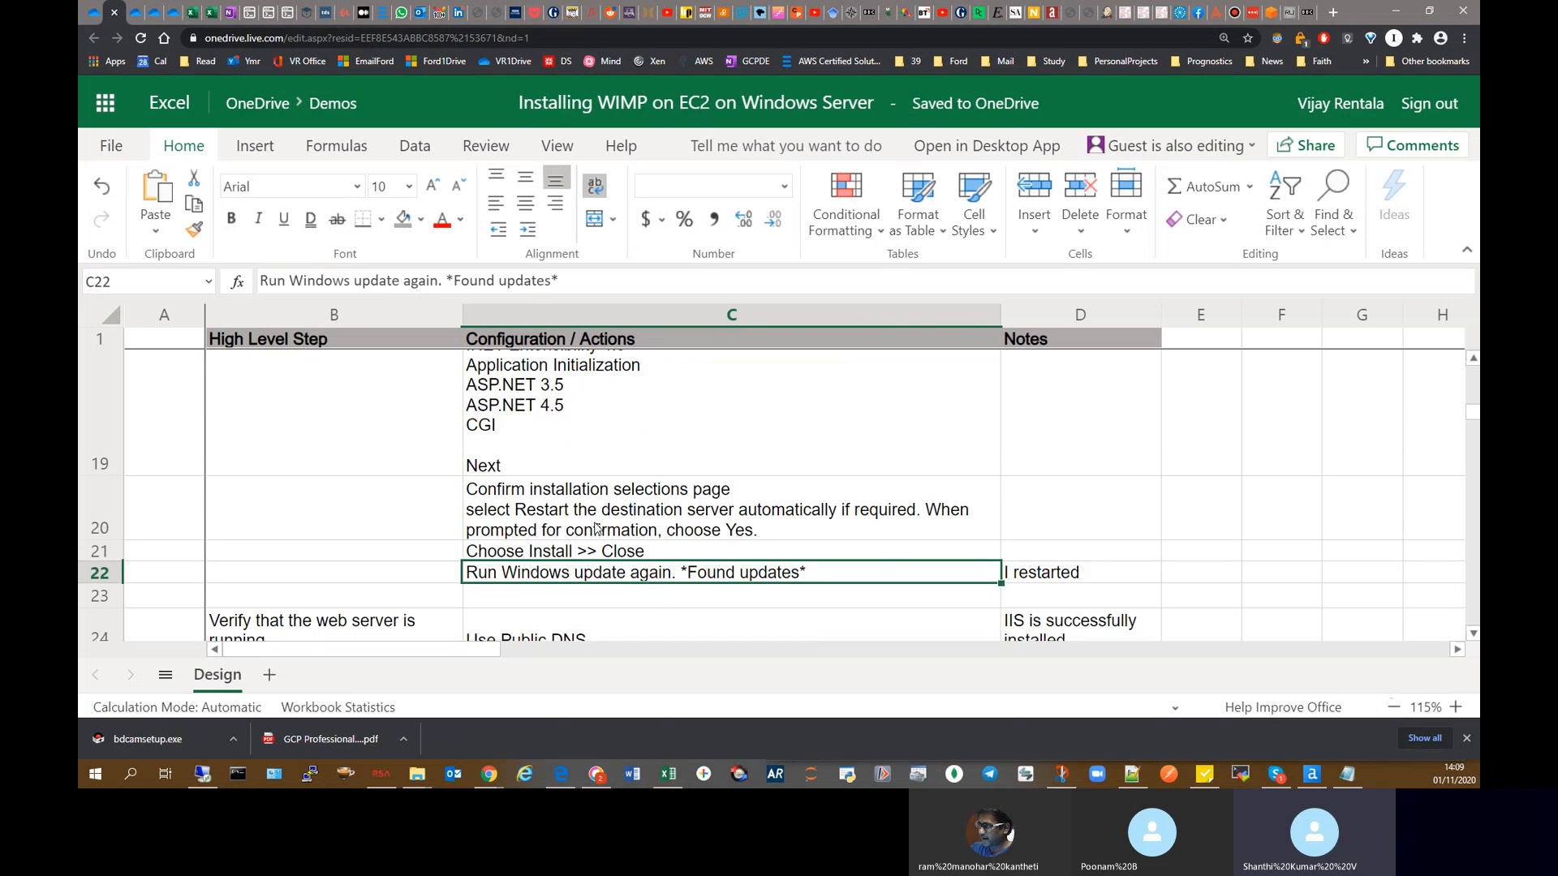
# Step: Review the note for the repeated Windows update in row 22 and revisit the IIS web server installation step in row 11
pyautogui.scroll(1, 598, 529)
pyautogui.scroll(-1, 598, 528)
pyautogui.click(1033, 583)
pyautogui.scroll(-2, 625, 613)
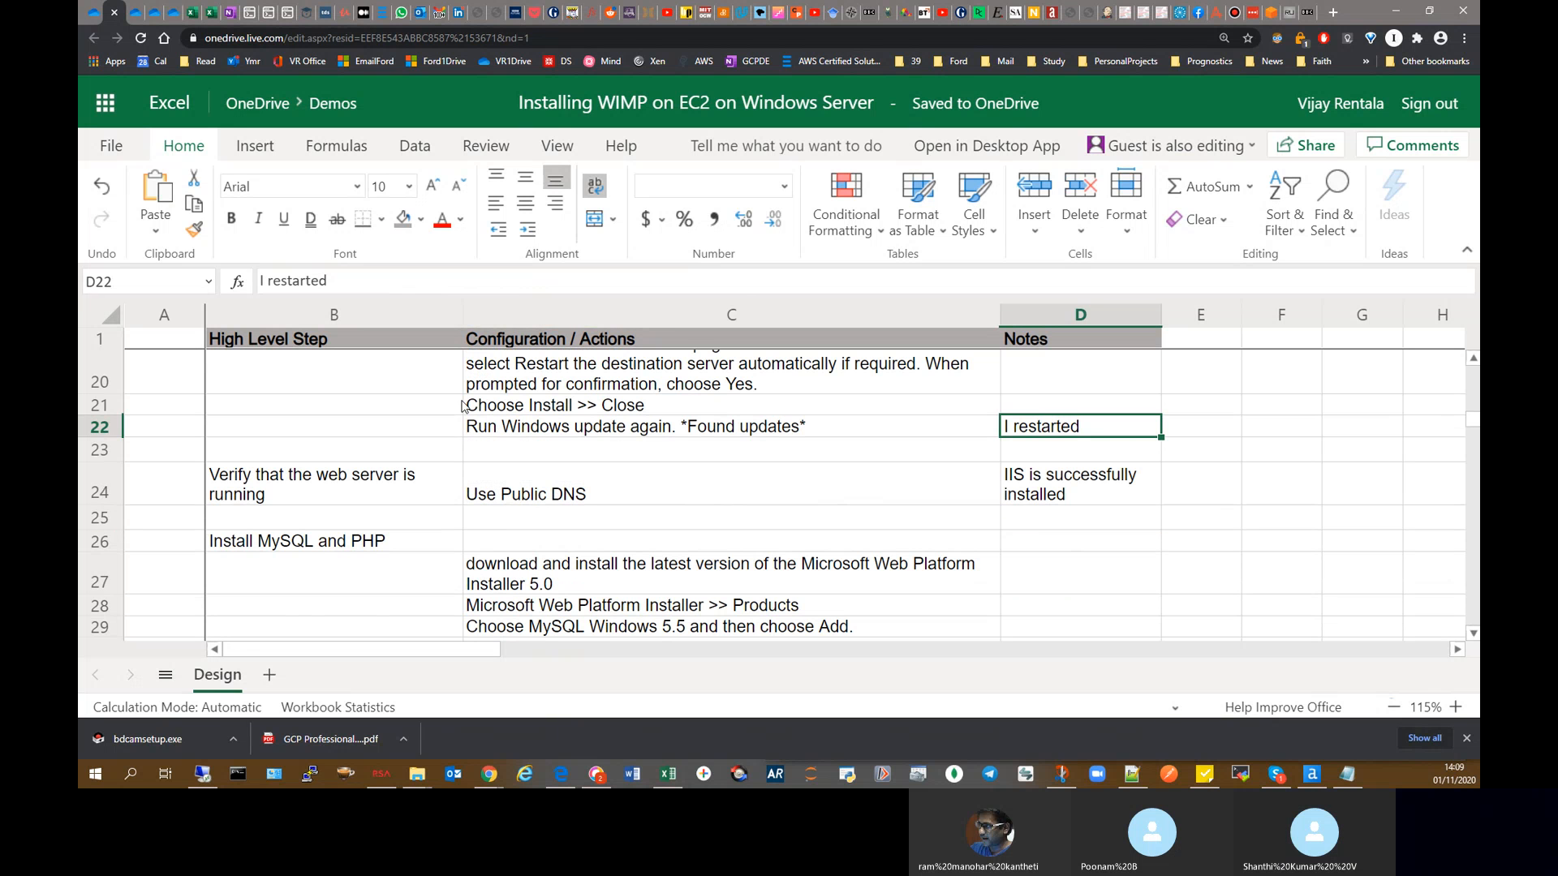
pyautogui.scroll(5, 686, 507)
pyautogui.scroll(5, 697, 534)
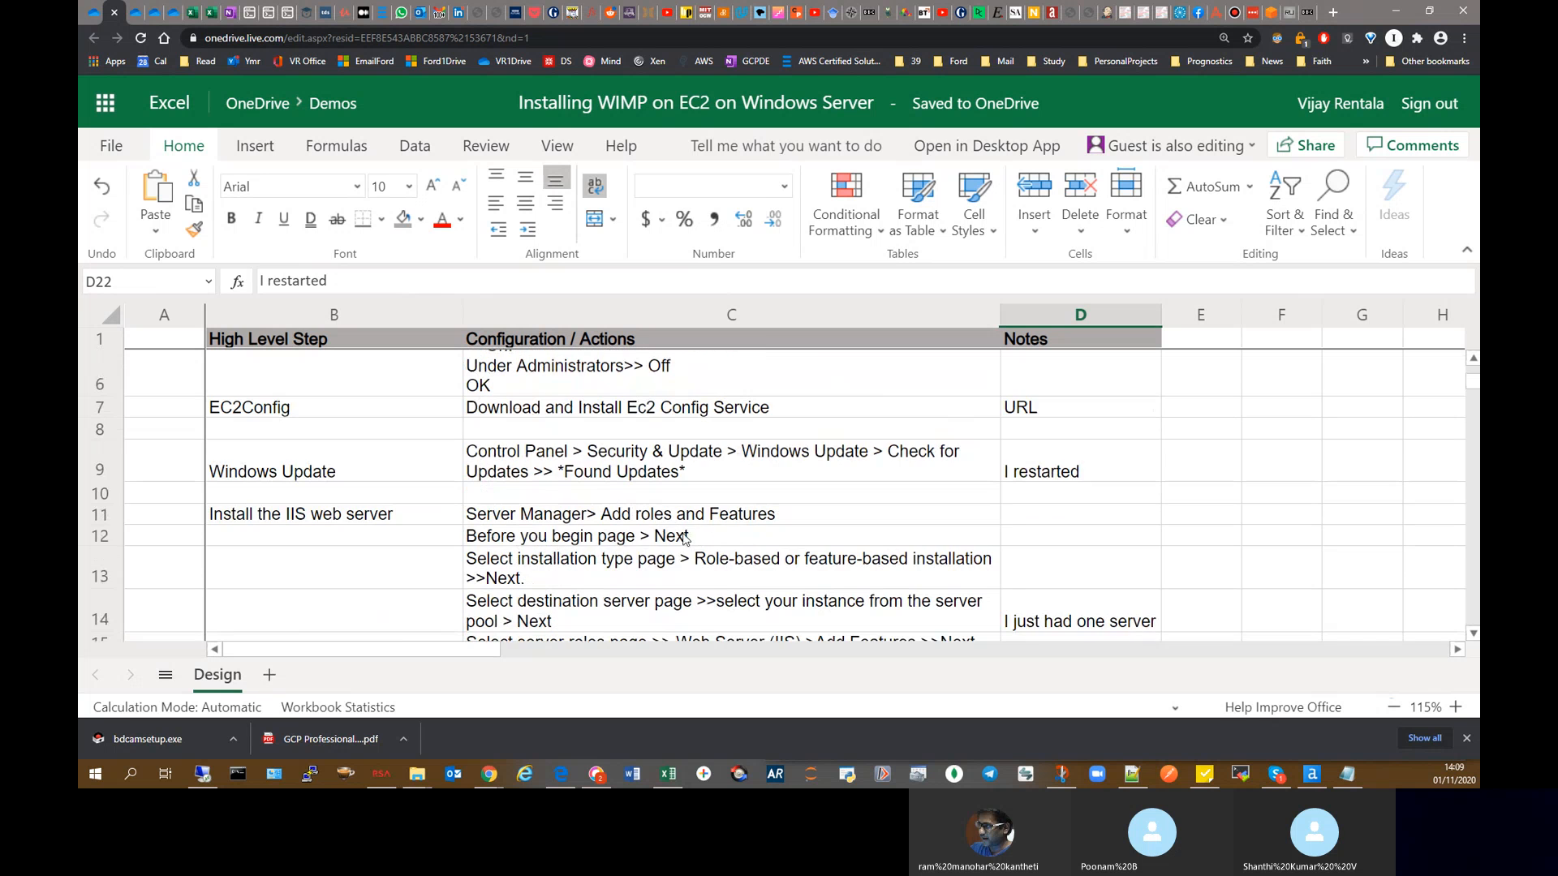
pyautogui.click(446, 521)
# Step: Examine the web server verification step in row 24, including its Public DNS action and its note
pyautogui.scroll(-1, 723, 550)
pyautogui.scroll(-6, 725, 549)
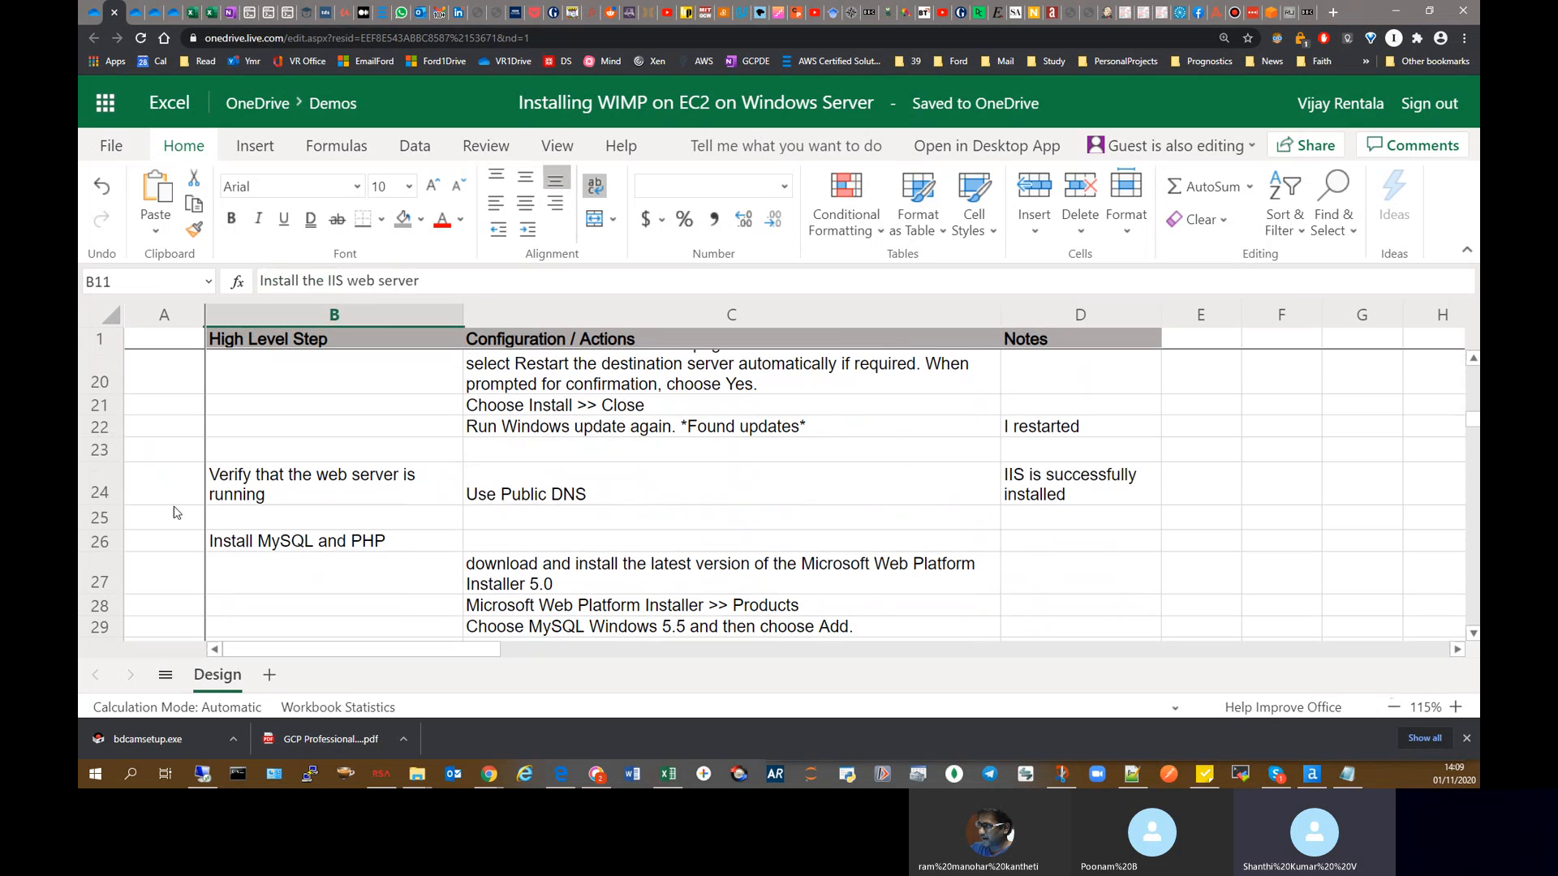
pyautogui.click(241, 495)
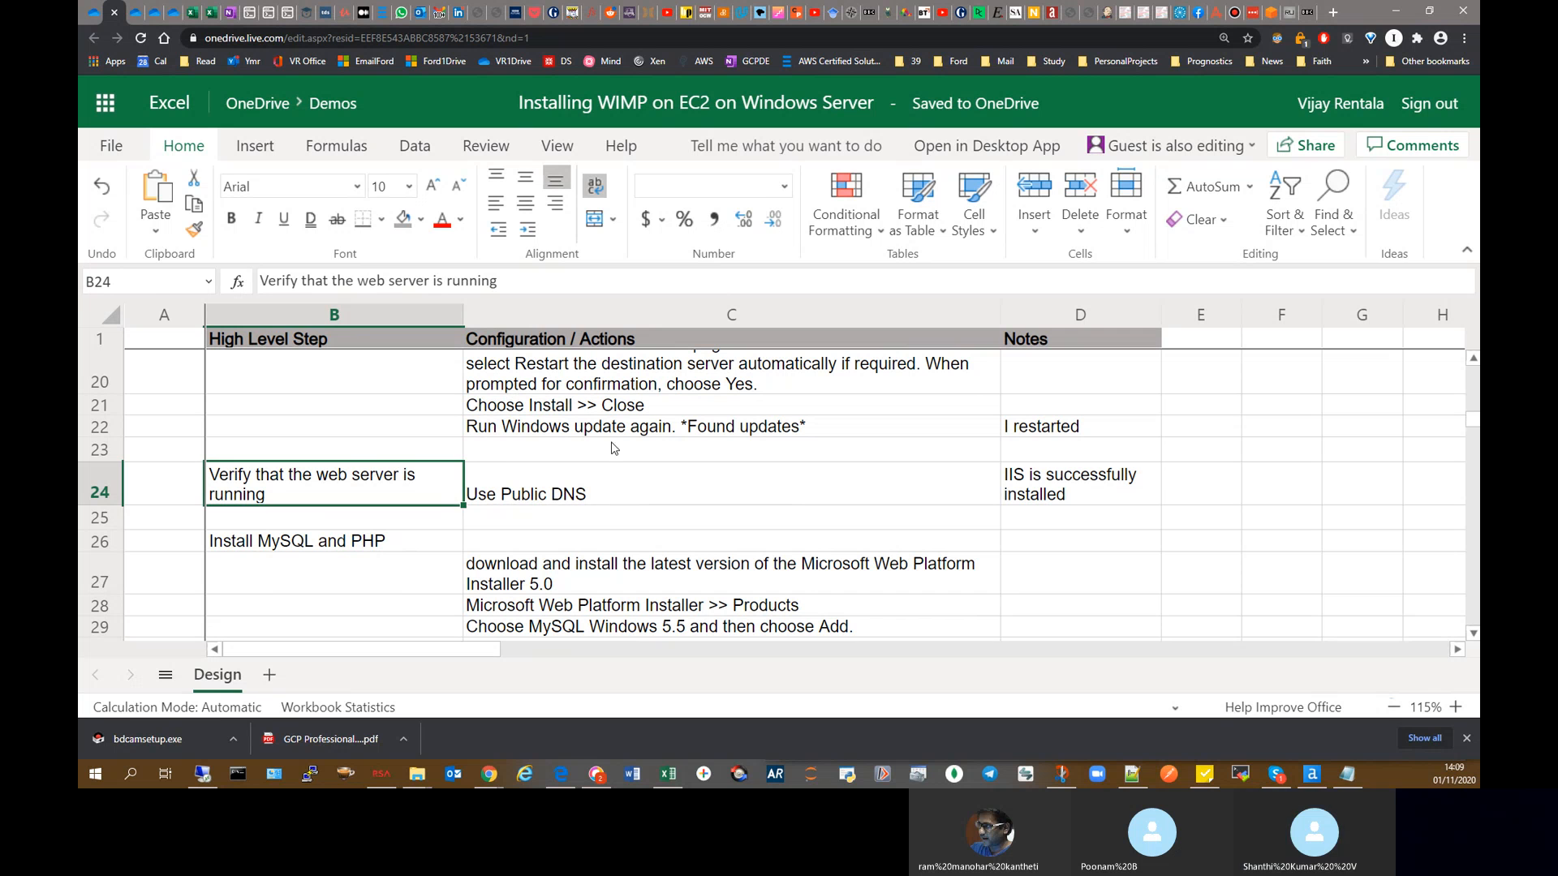
pyautogui.click(511, 495)
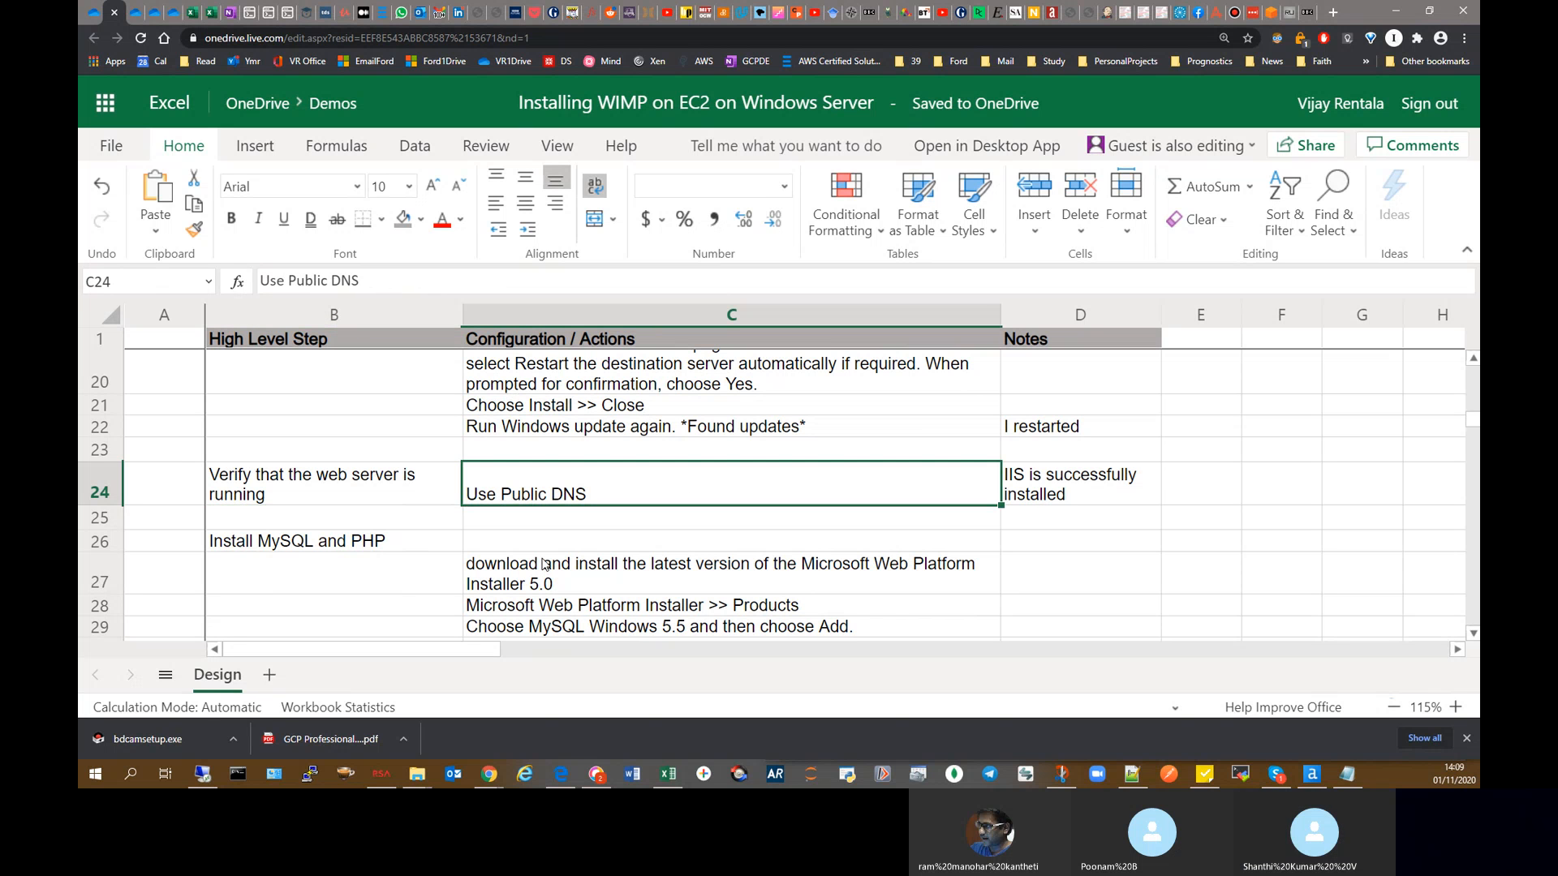
pyautogui.click(1077, 488)
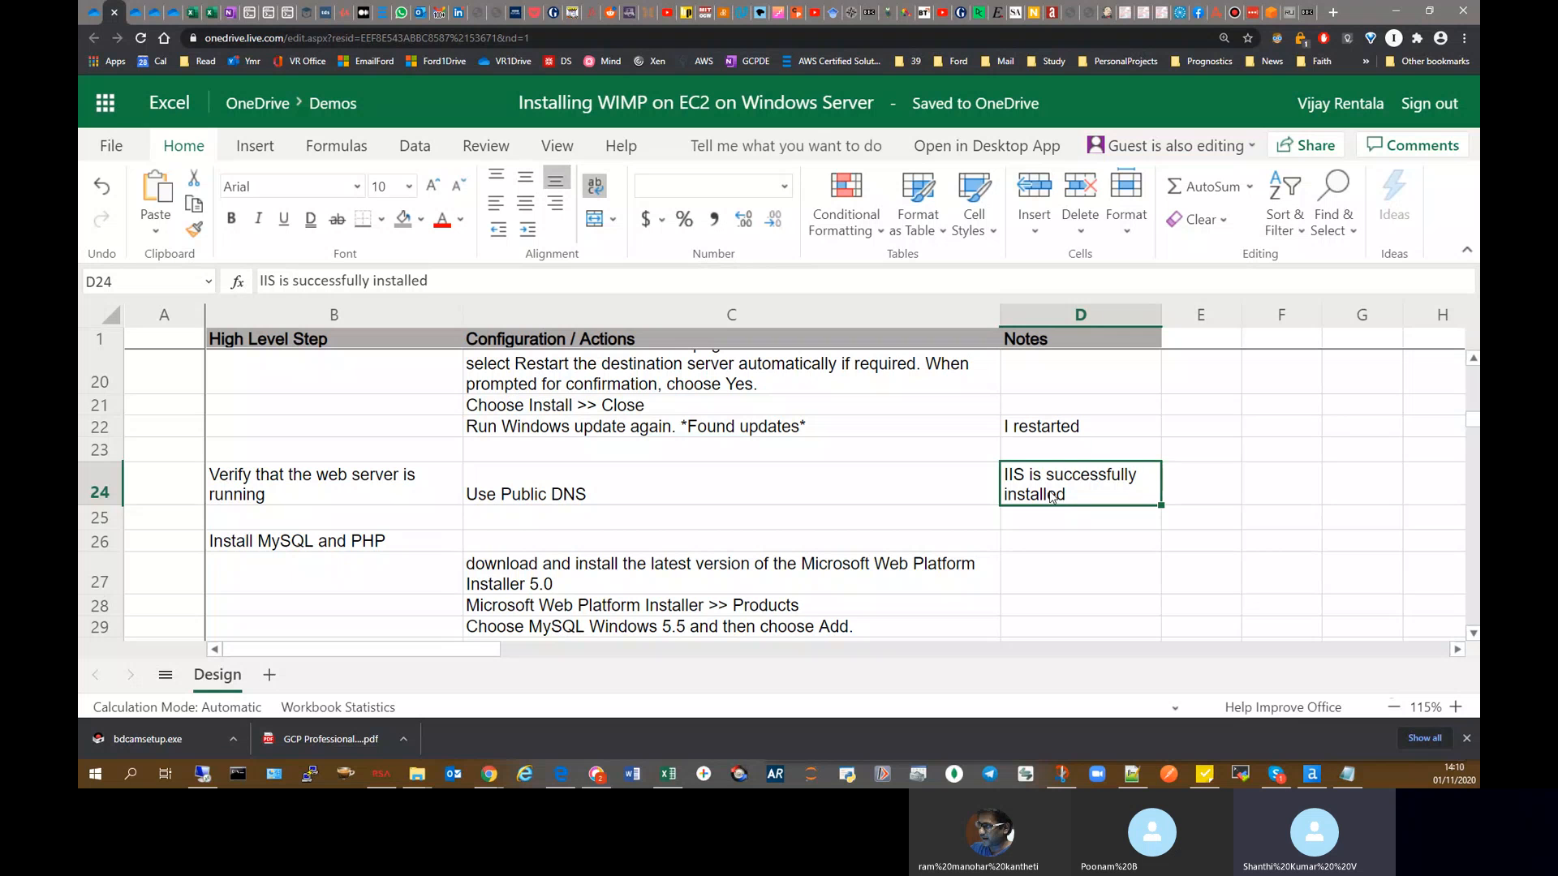
pyautogui.click(621, 491)
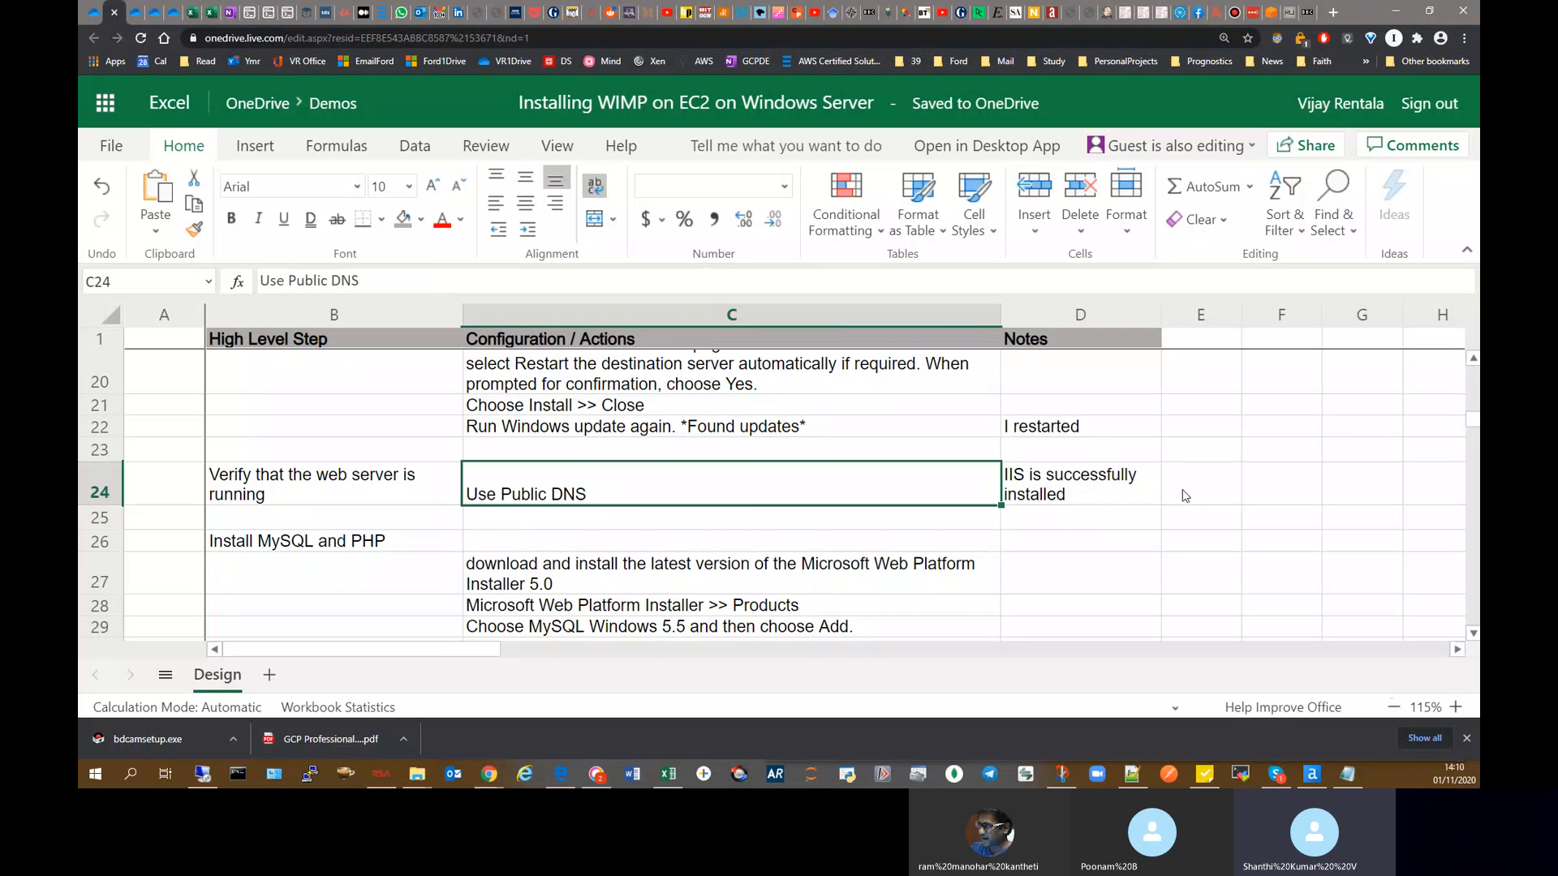
# Step: Review the MySQL and PHP installation rows 27 to 31, from the Web Platform Installer download to choosing Install
pyautogui.scroll(-3, 917, 503)
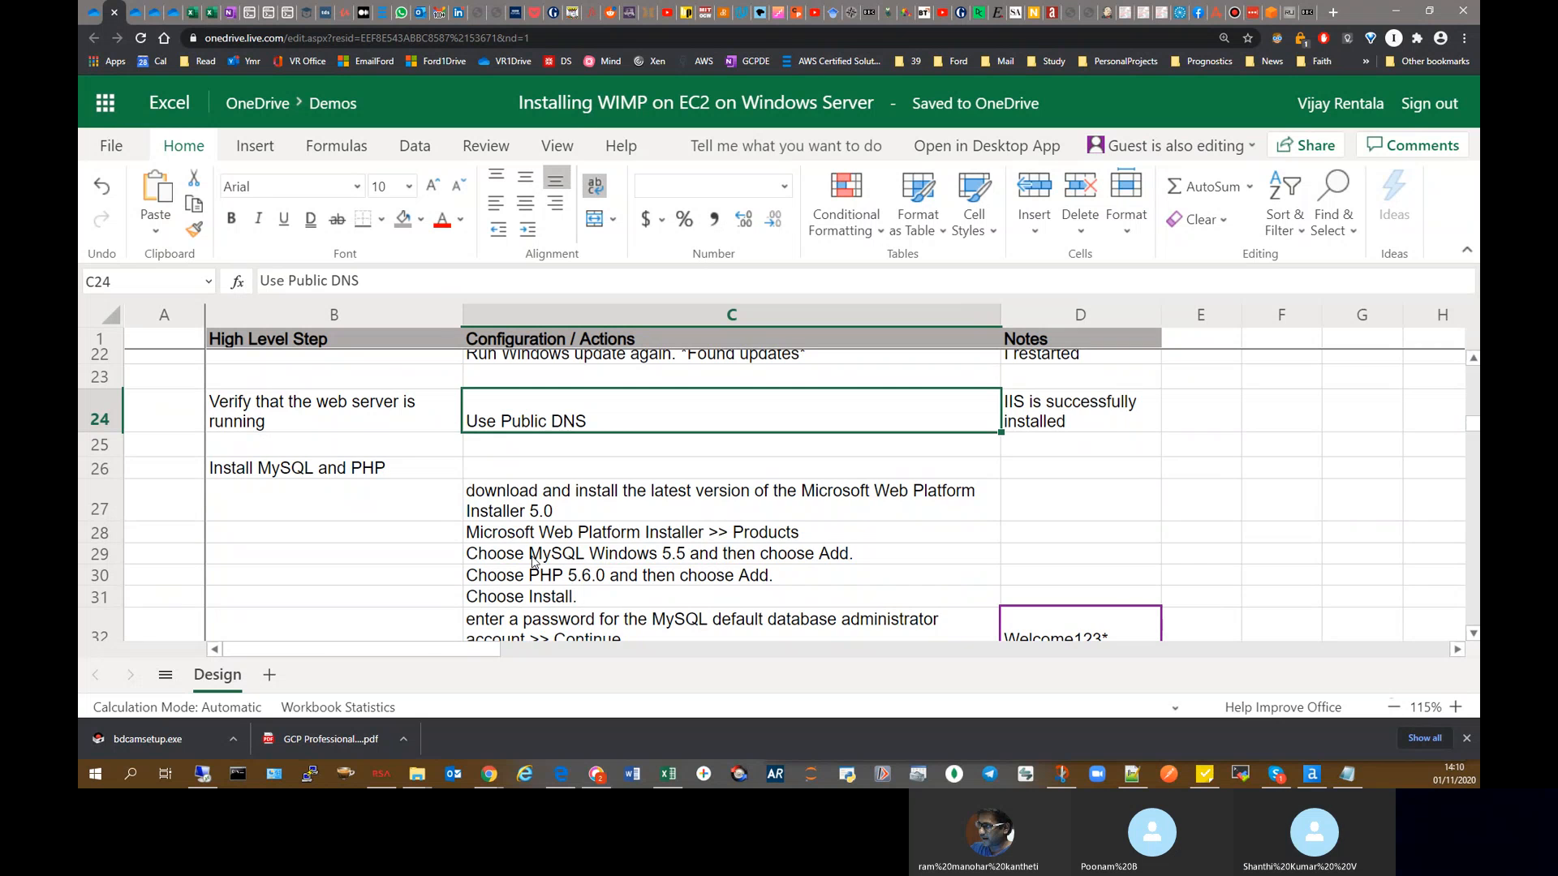
pyautogui.scroll(-2, 539, 558)
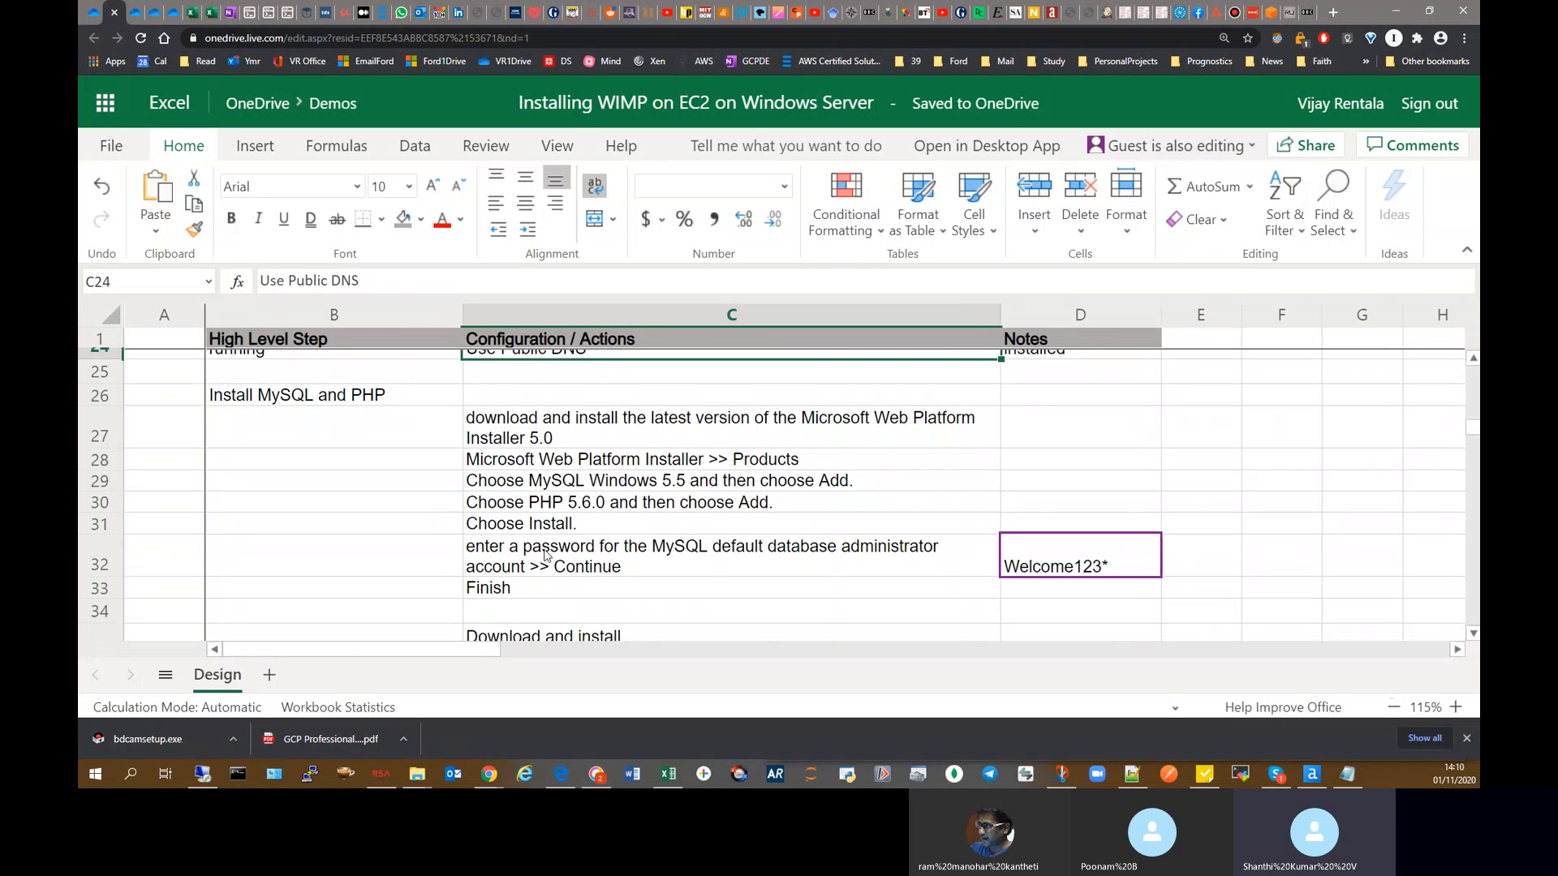
pyautogui.click(568, 422)
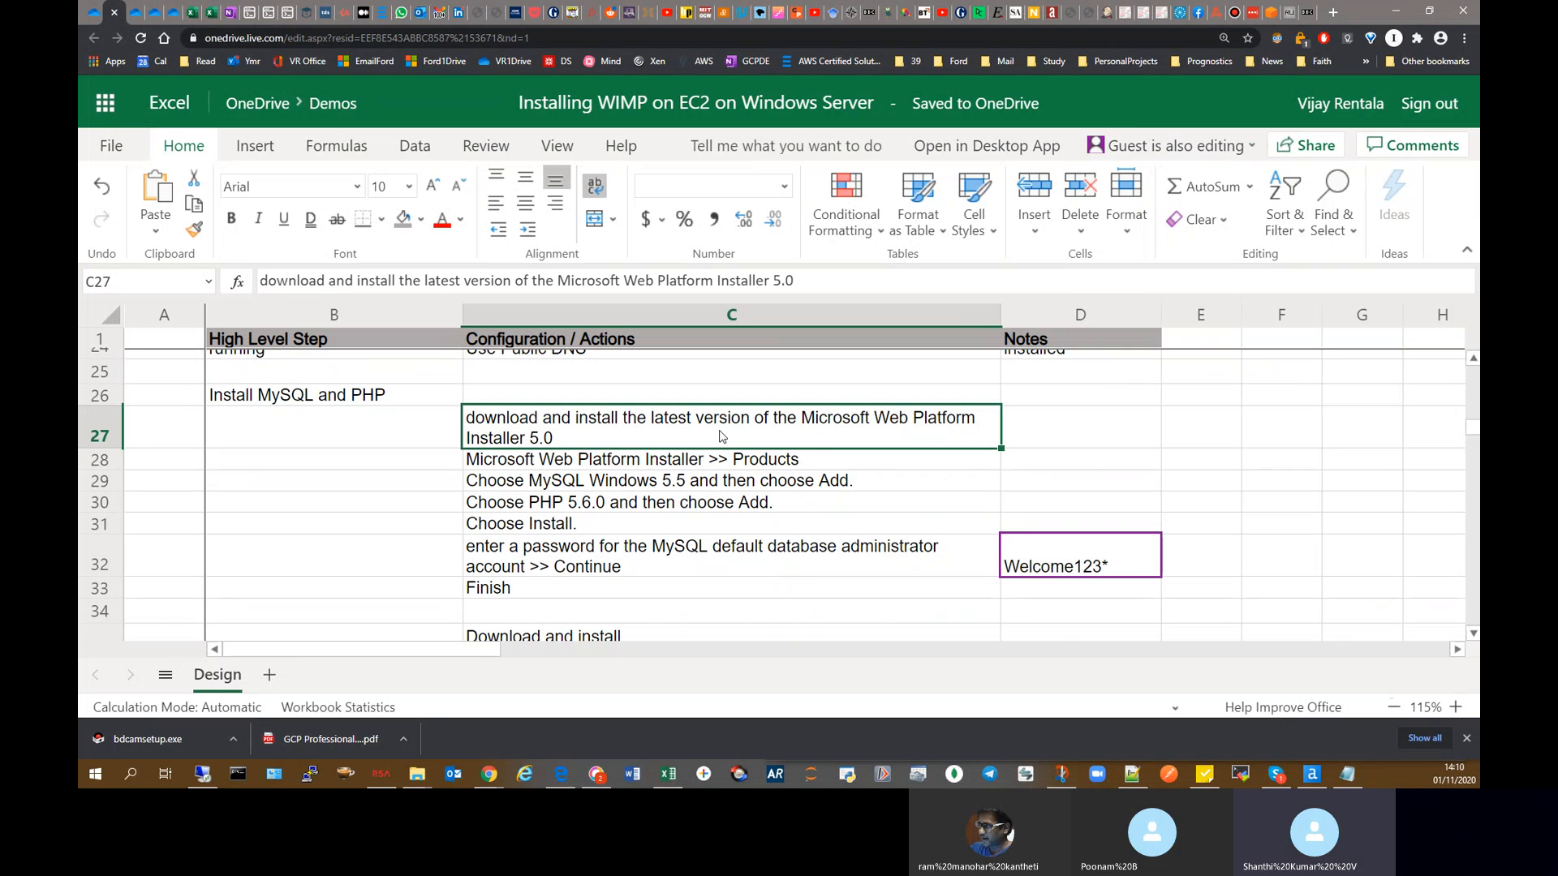
pyautogui.click(659, 465)
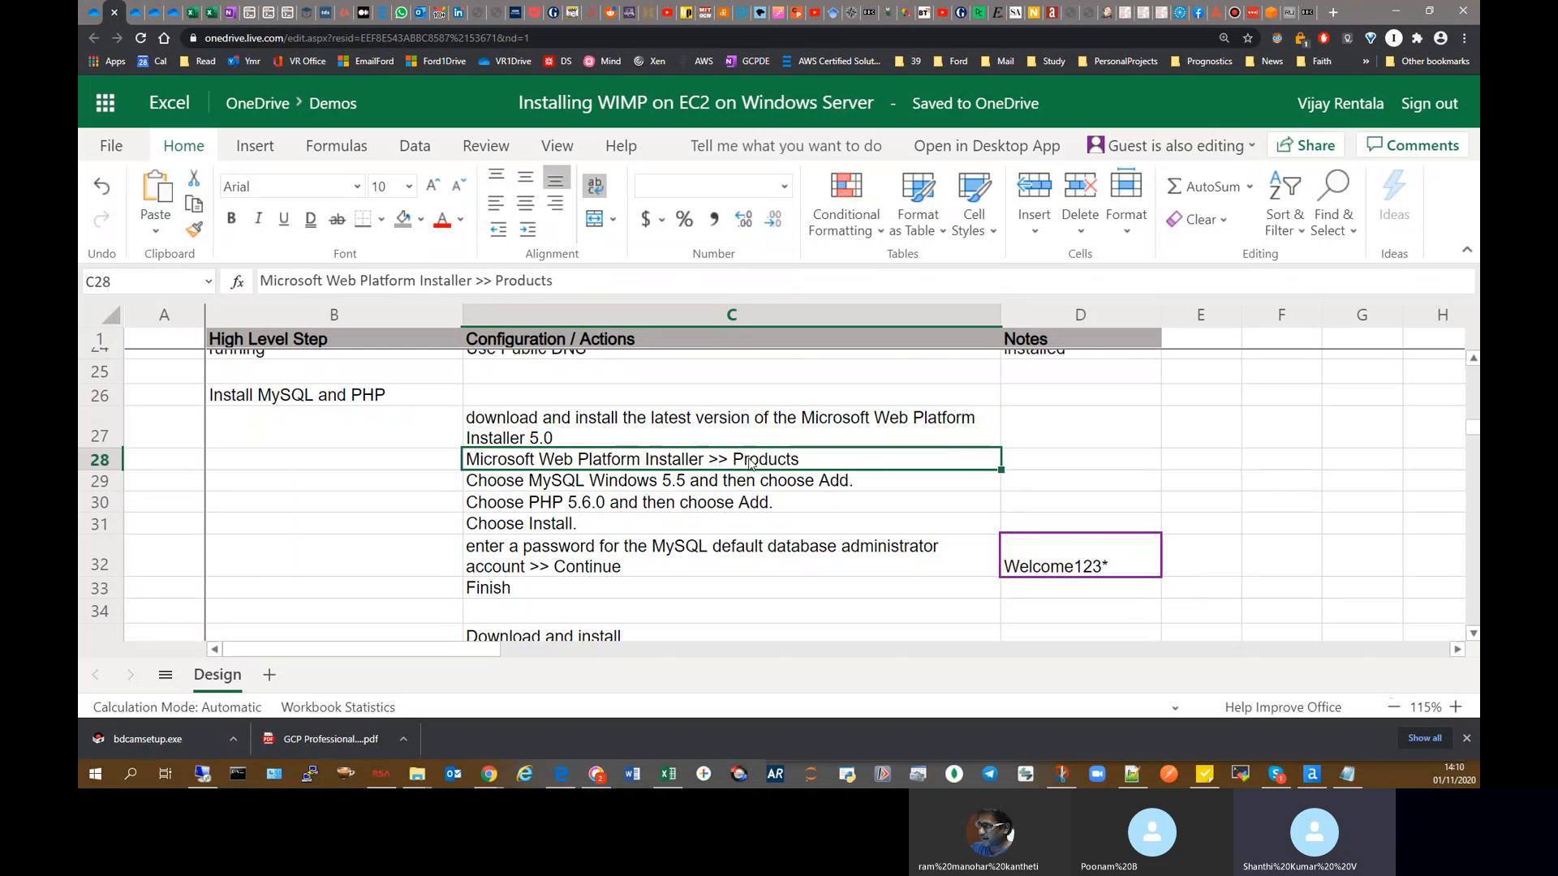
pyautogui.click(552, 487)
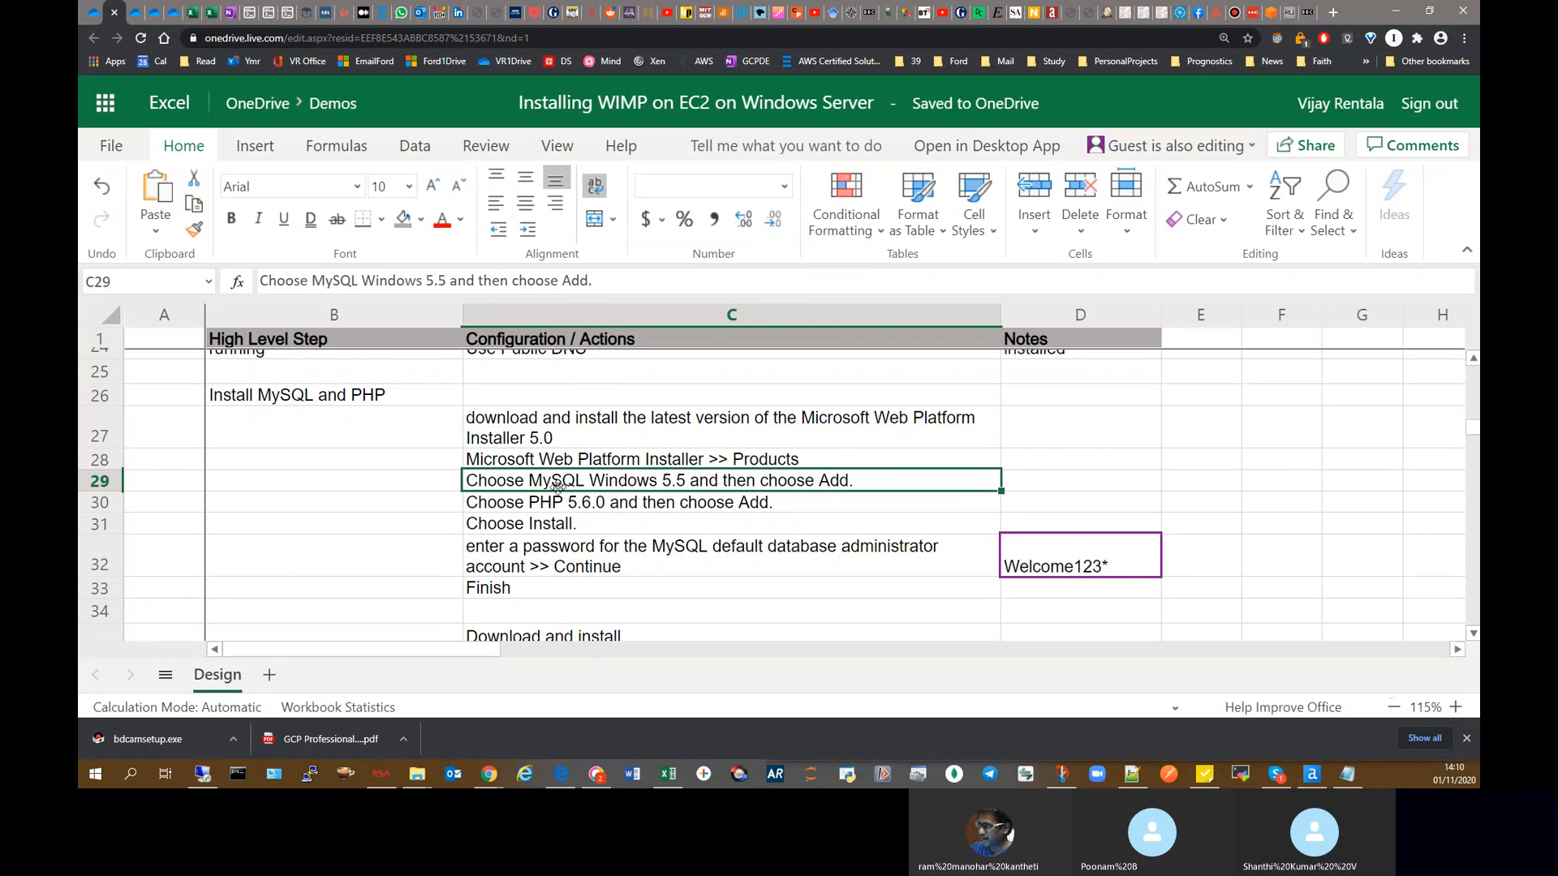
pyautogui.click(568, 509)
pyautogui.click(584, 487)
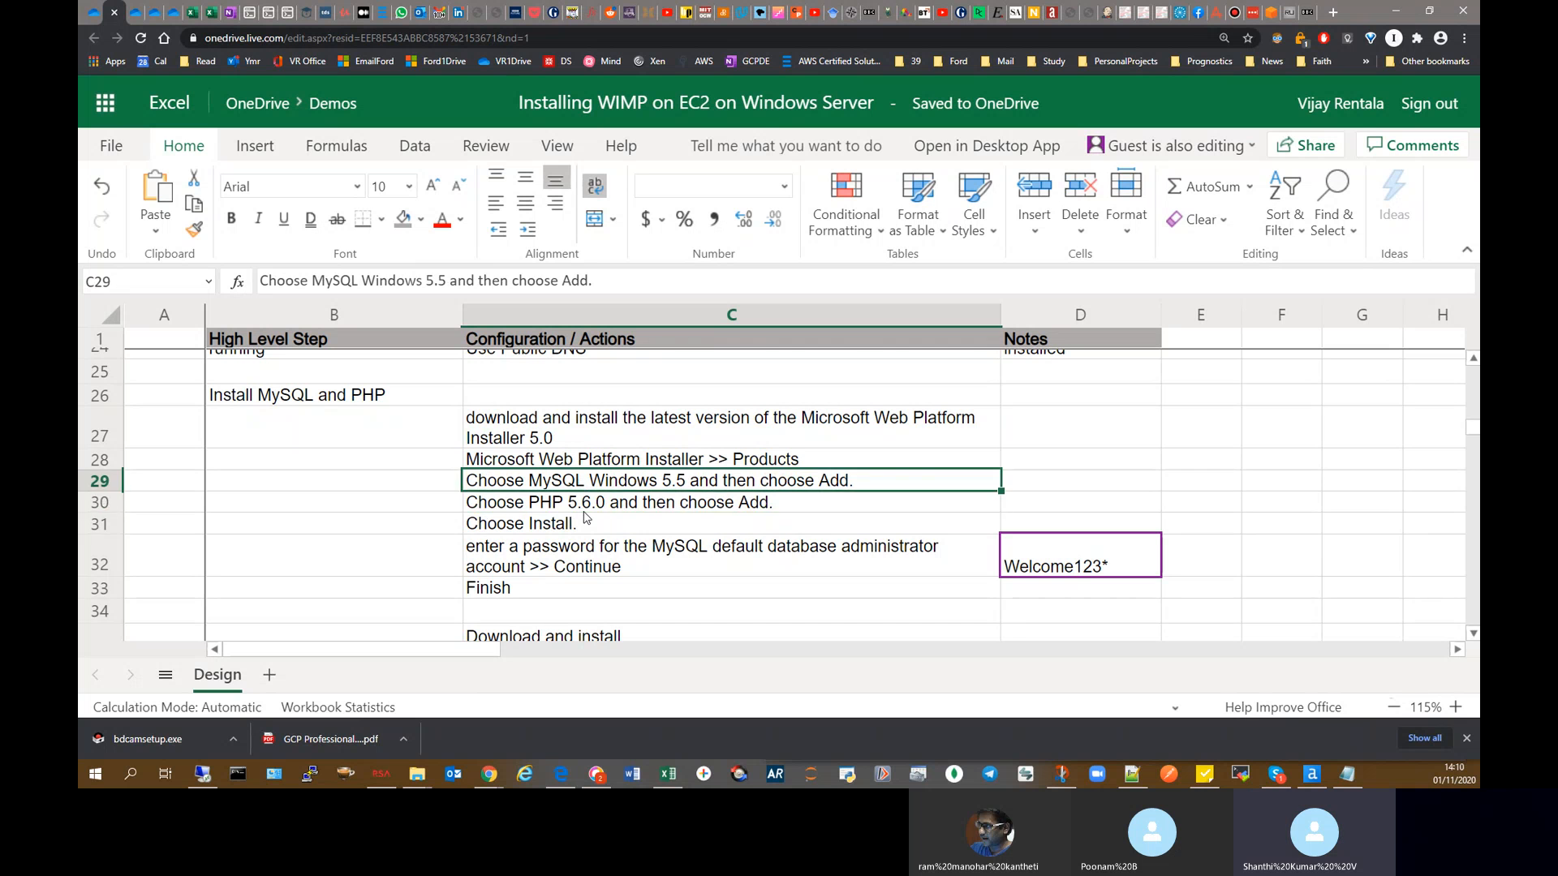
pyautogui.click(589, 506)
pyautogui.click(616, 487)
pyautogui.click(620, 506)
pyautogui.click(560, 525)
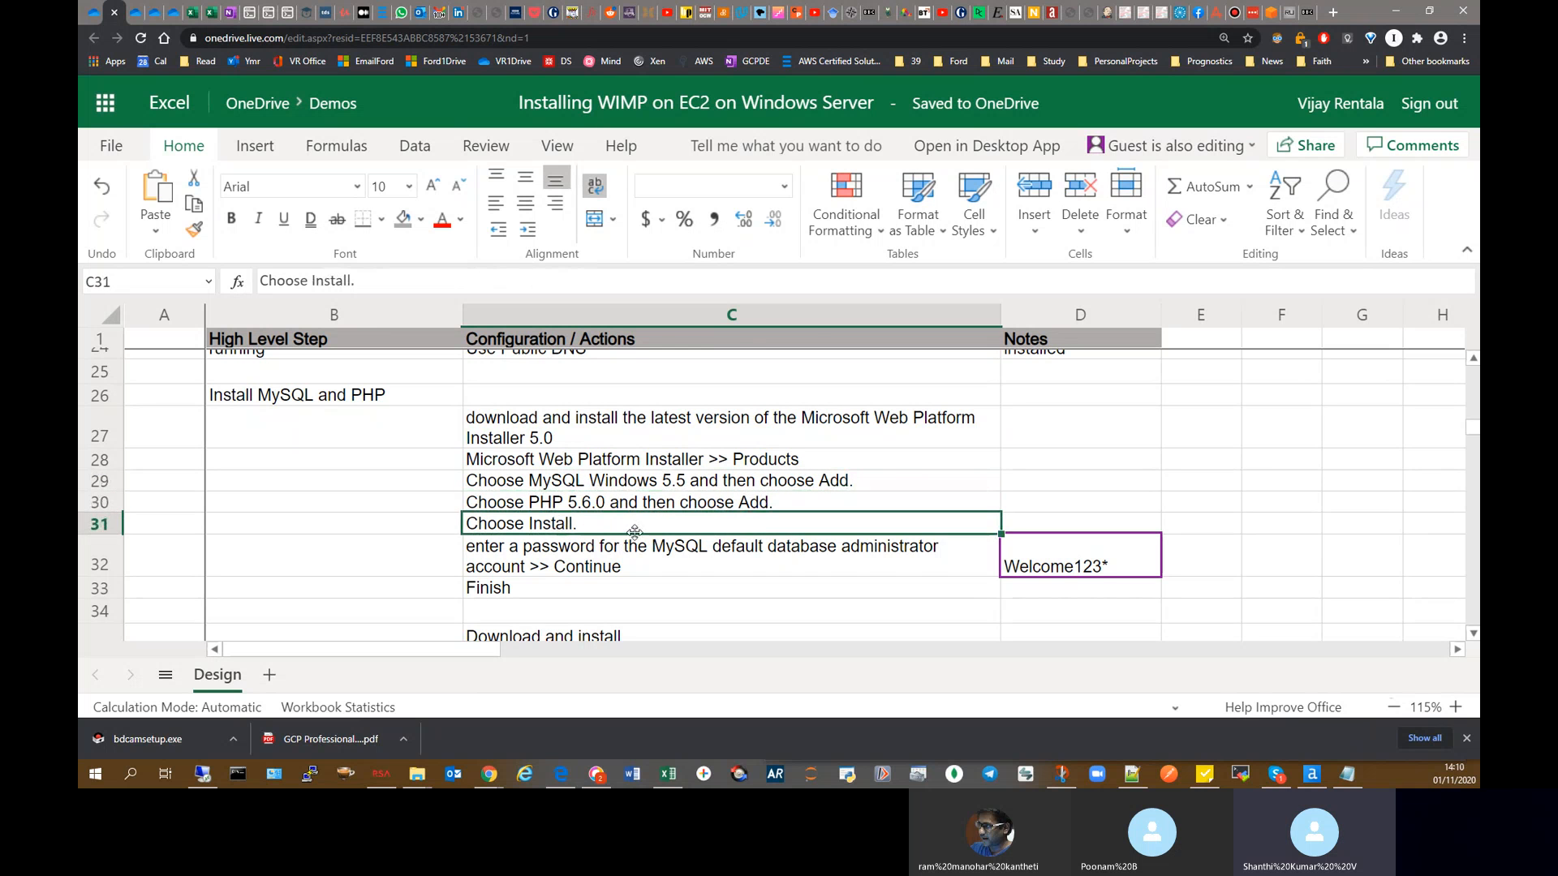
# Step: Examine the MySQL administrator password row with its note, and the Finish row that closes the installation
pyautogui.scroll(-3, 635, 531)
pyautogui.click(752, 499)
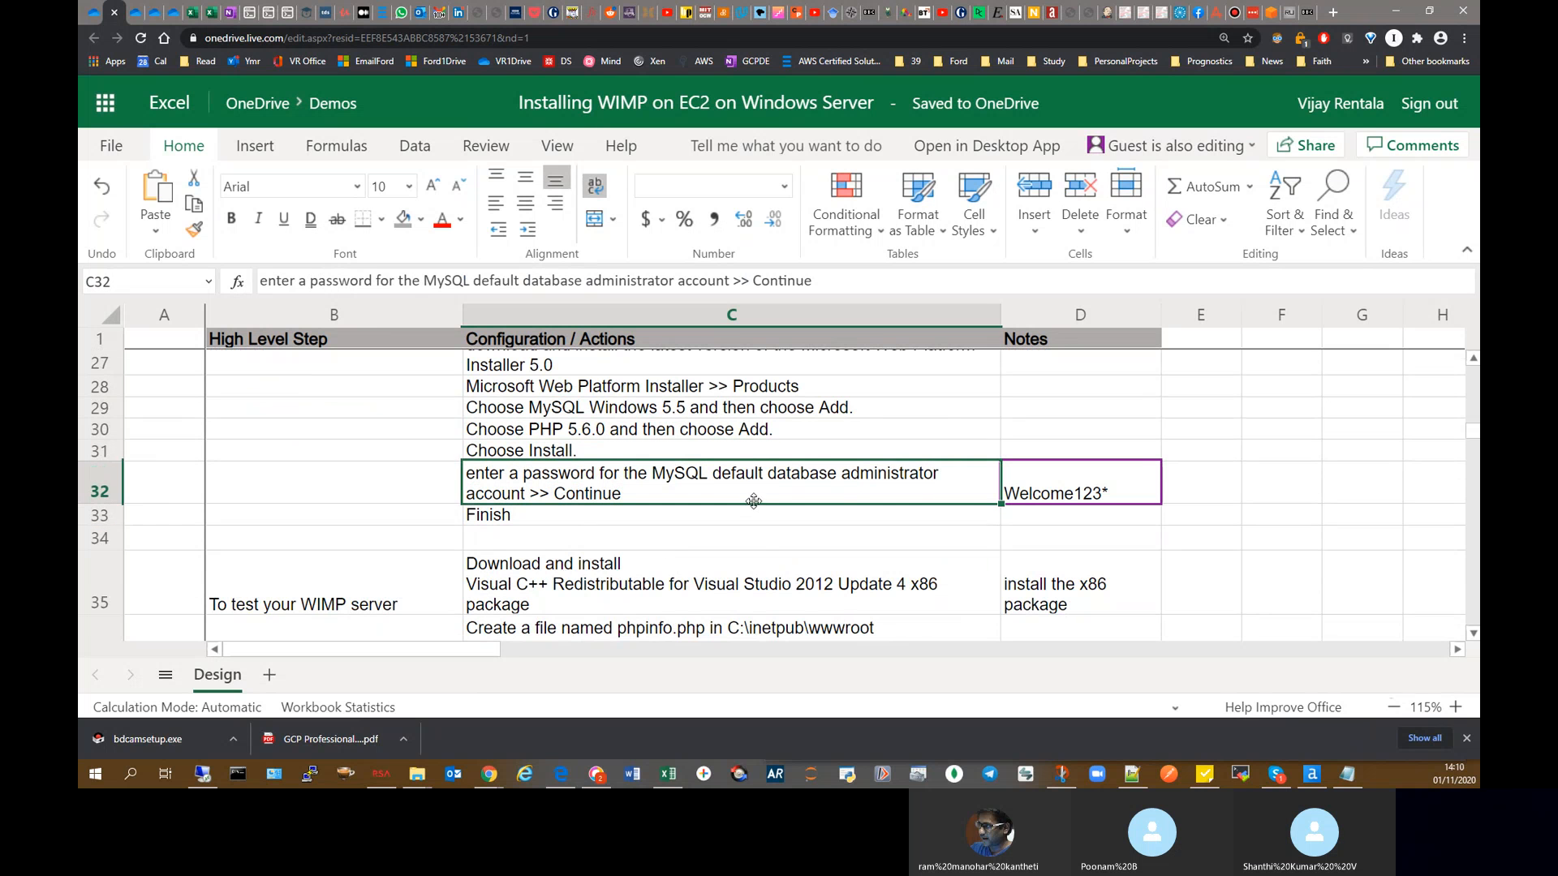
pyautogui.click(1042, 496)
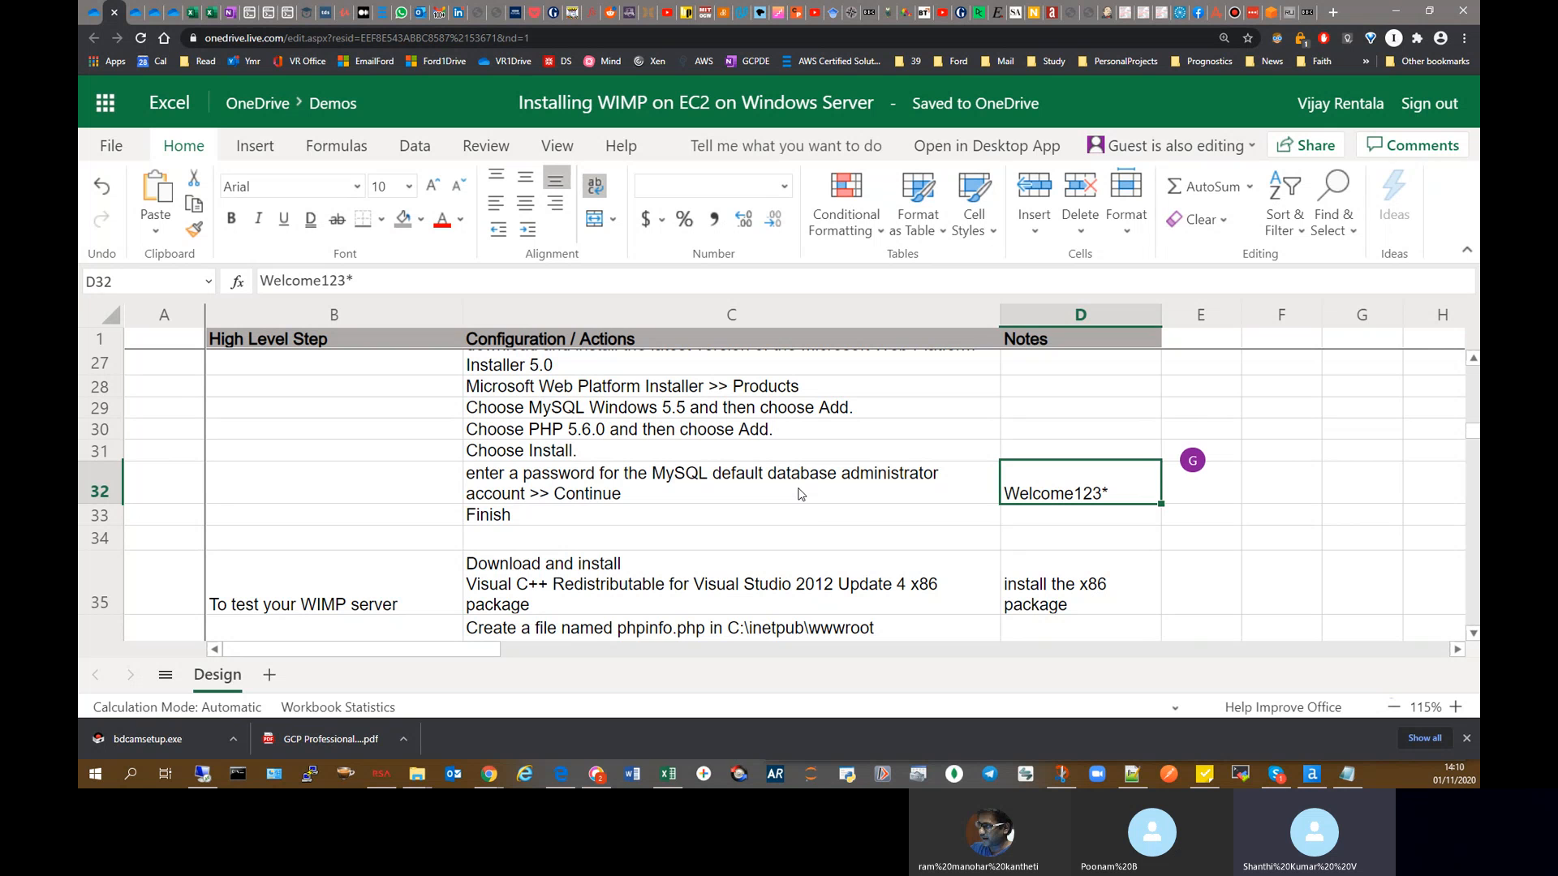
pyautogui.click(809, 519)
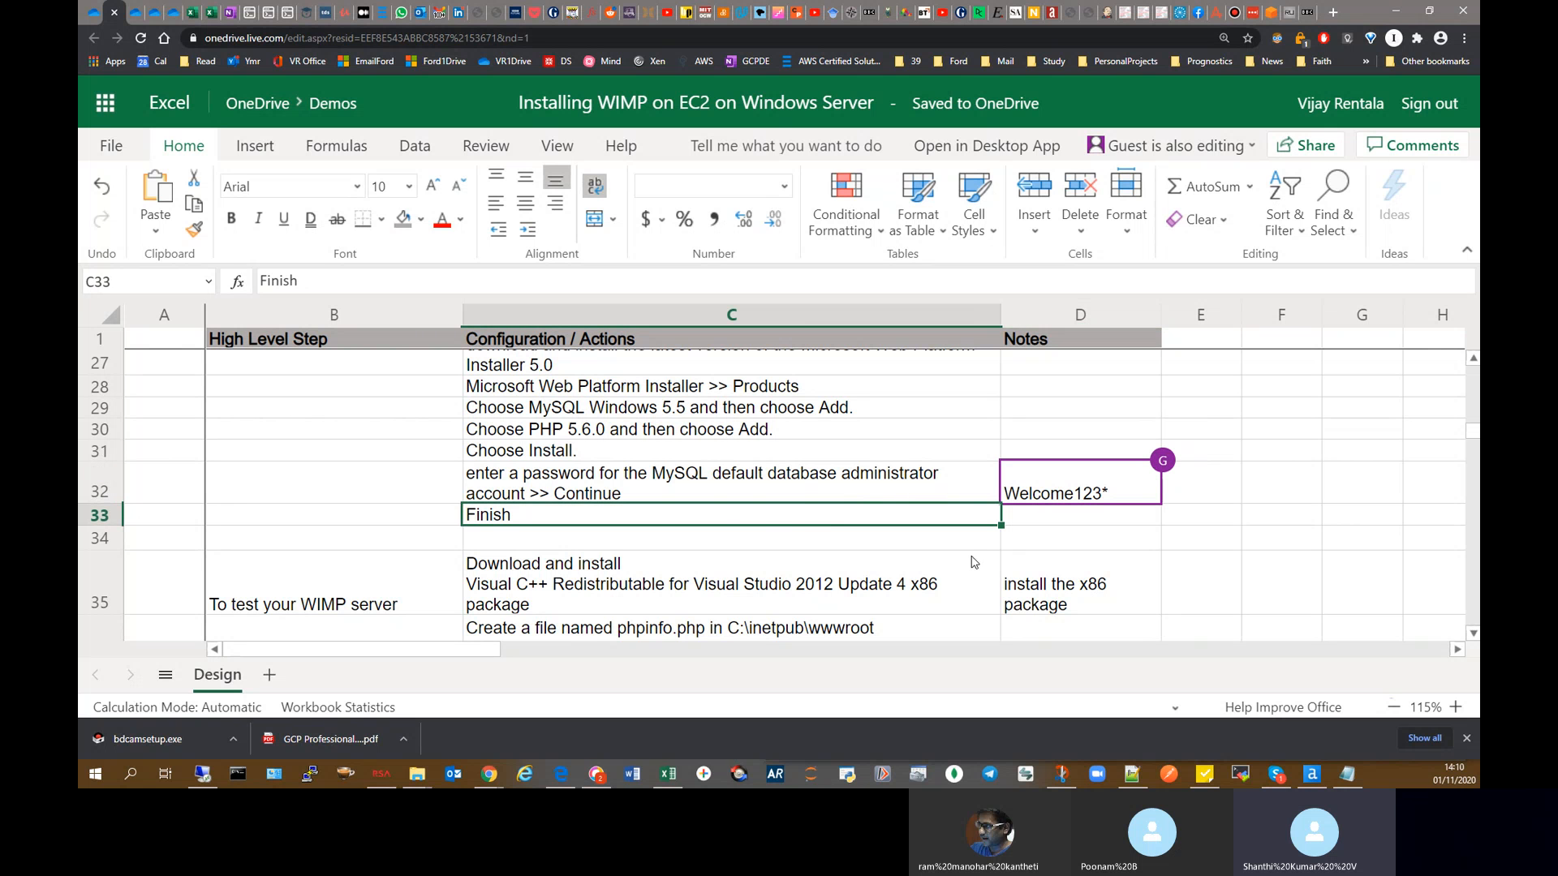
# Step: Review the Visual C++ Redistributable x86 package requirement in row 35, rechecking the MySQL and PHP installation rows above it
pyautogui.scroll(-1, 763, 523)
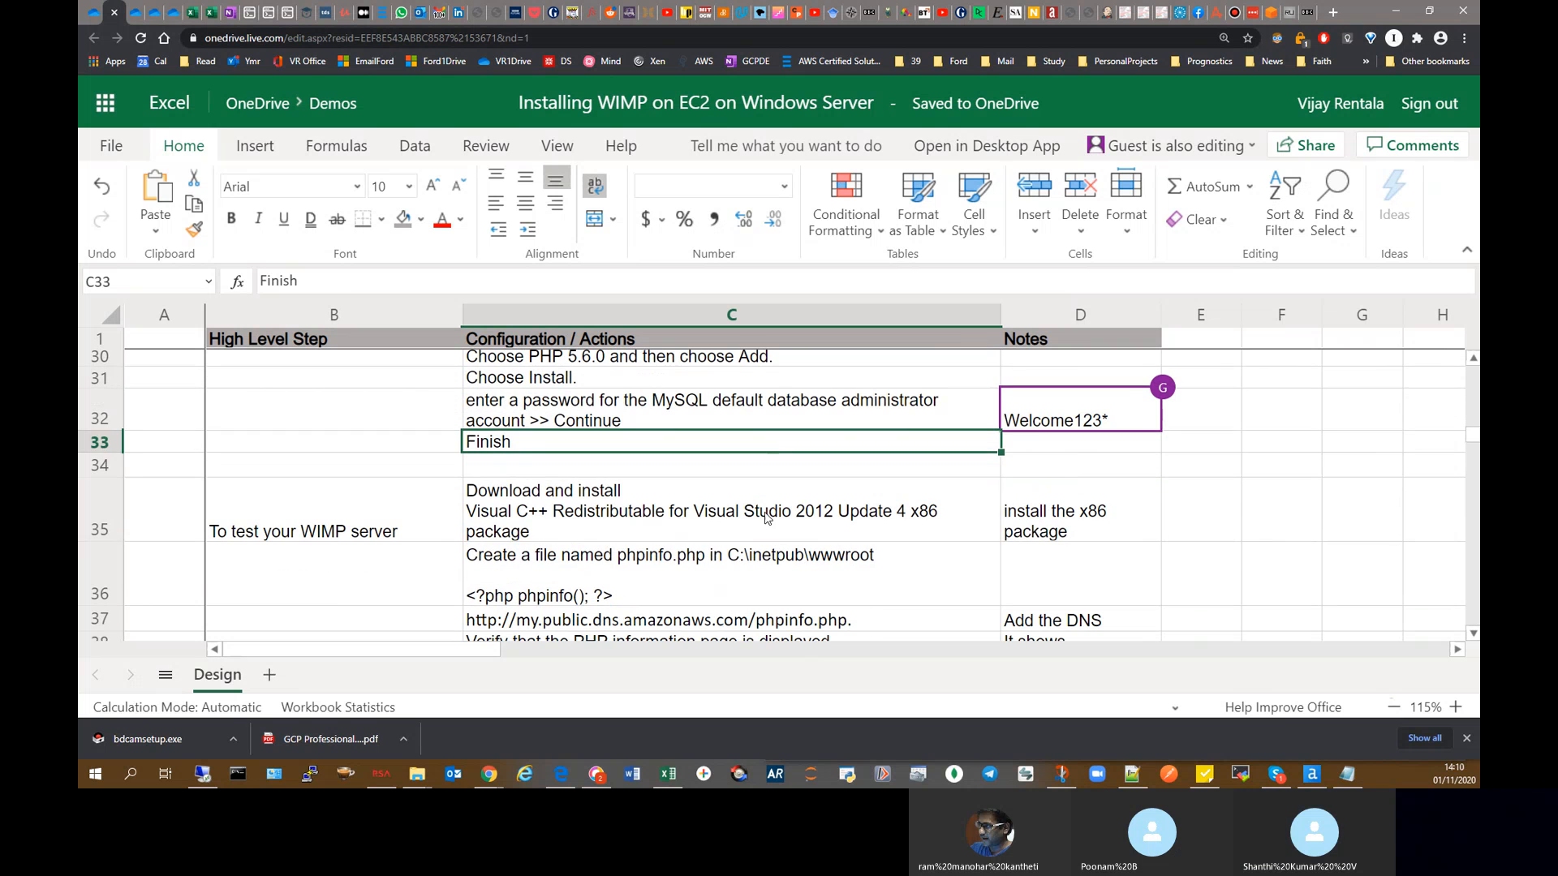
pyautogui.click(657, 511)
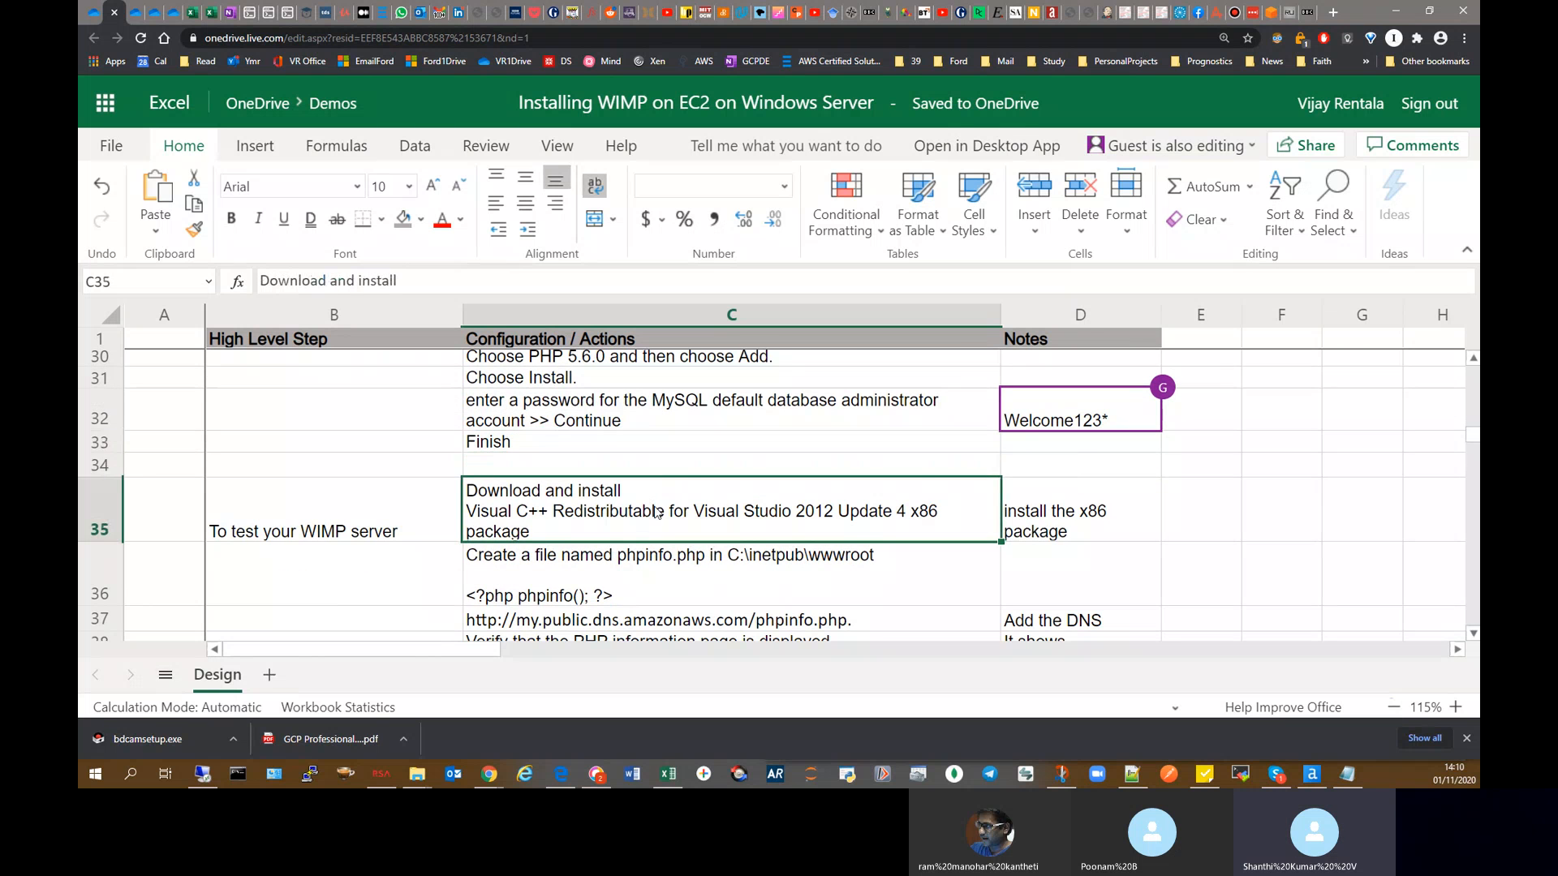
pyautogui.scroll(2, 599, 522)
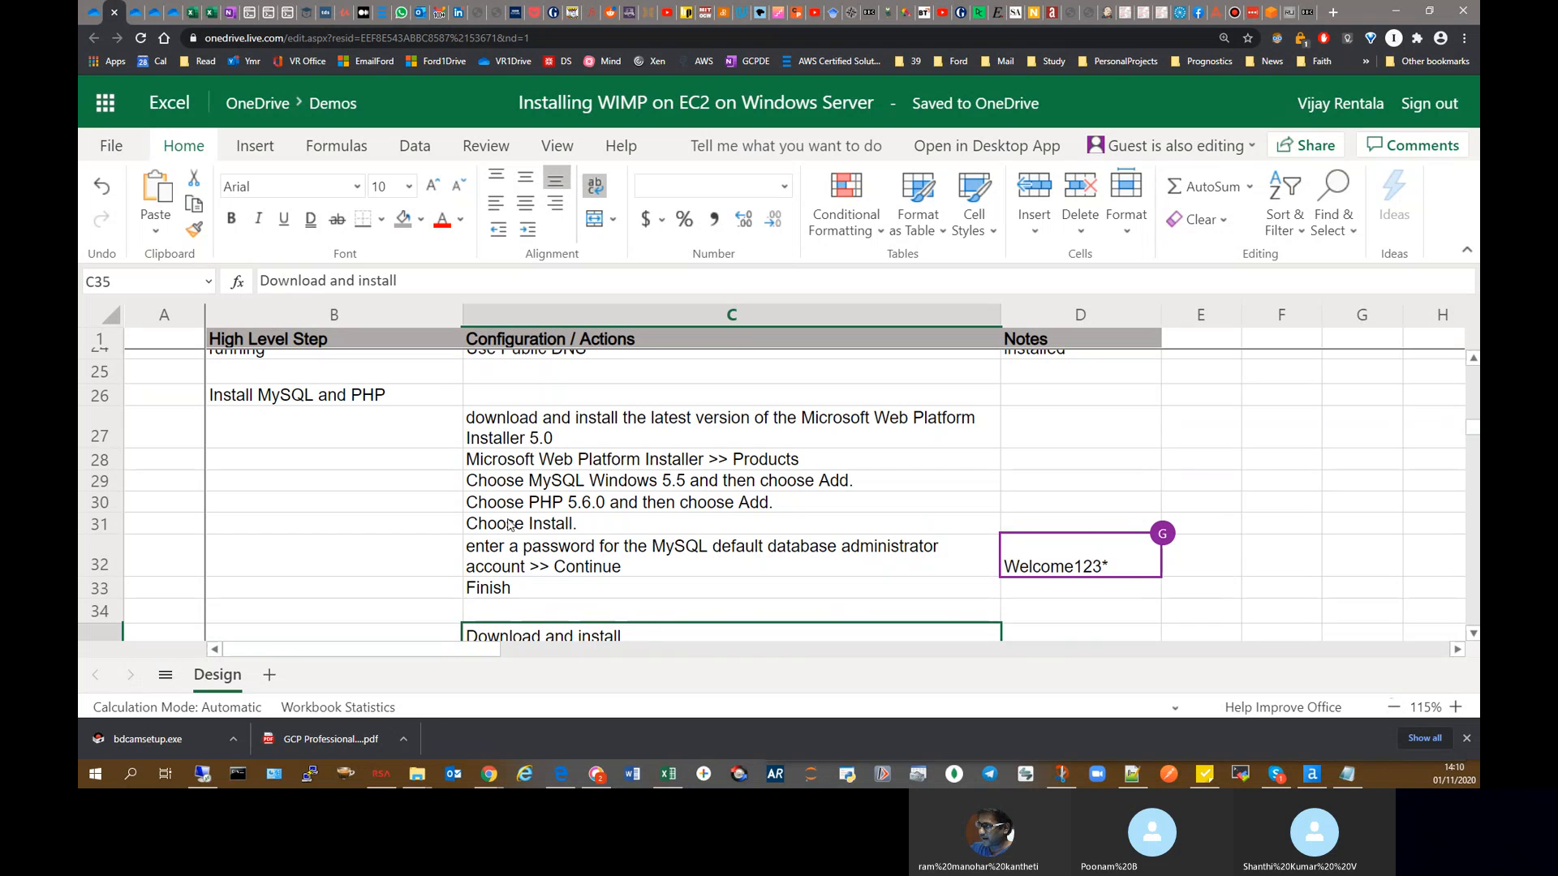
pyautogui.scroll(-3, 533, 584)
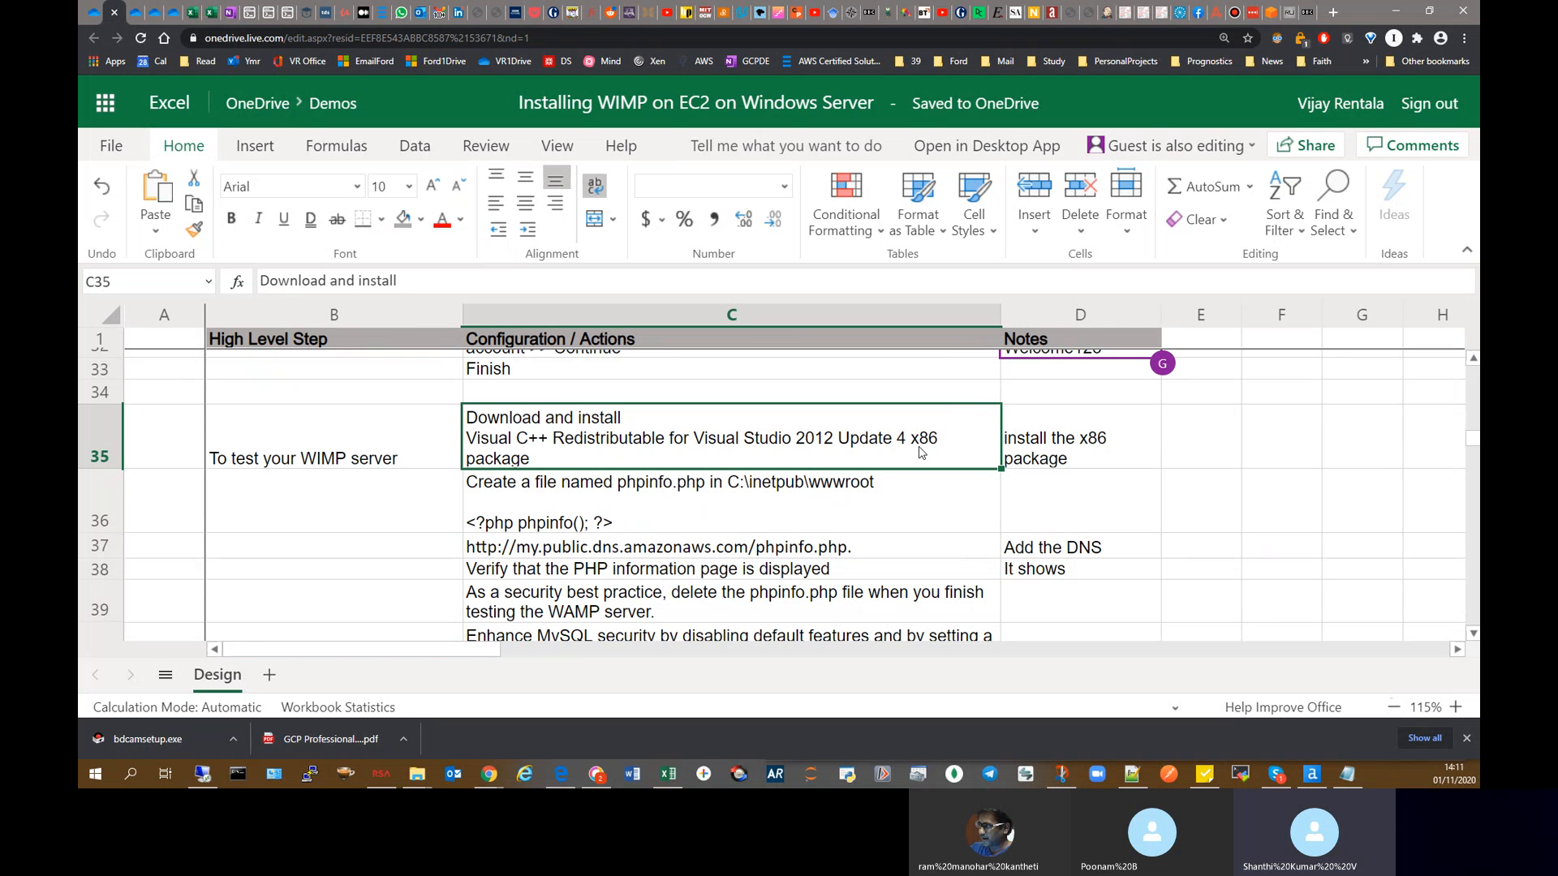
# Step: Review the WIMP server test rows 36 to 38, covering the phpinfo.php file, its test URL and the PHP page check
pyautogui.click(540, 487)
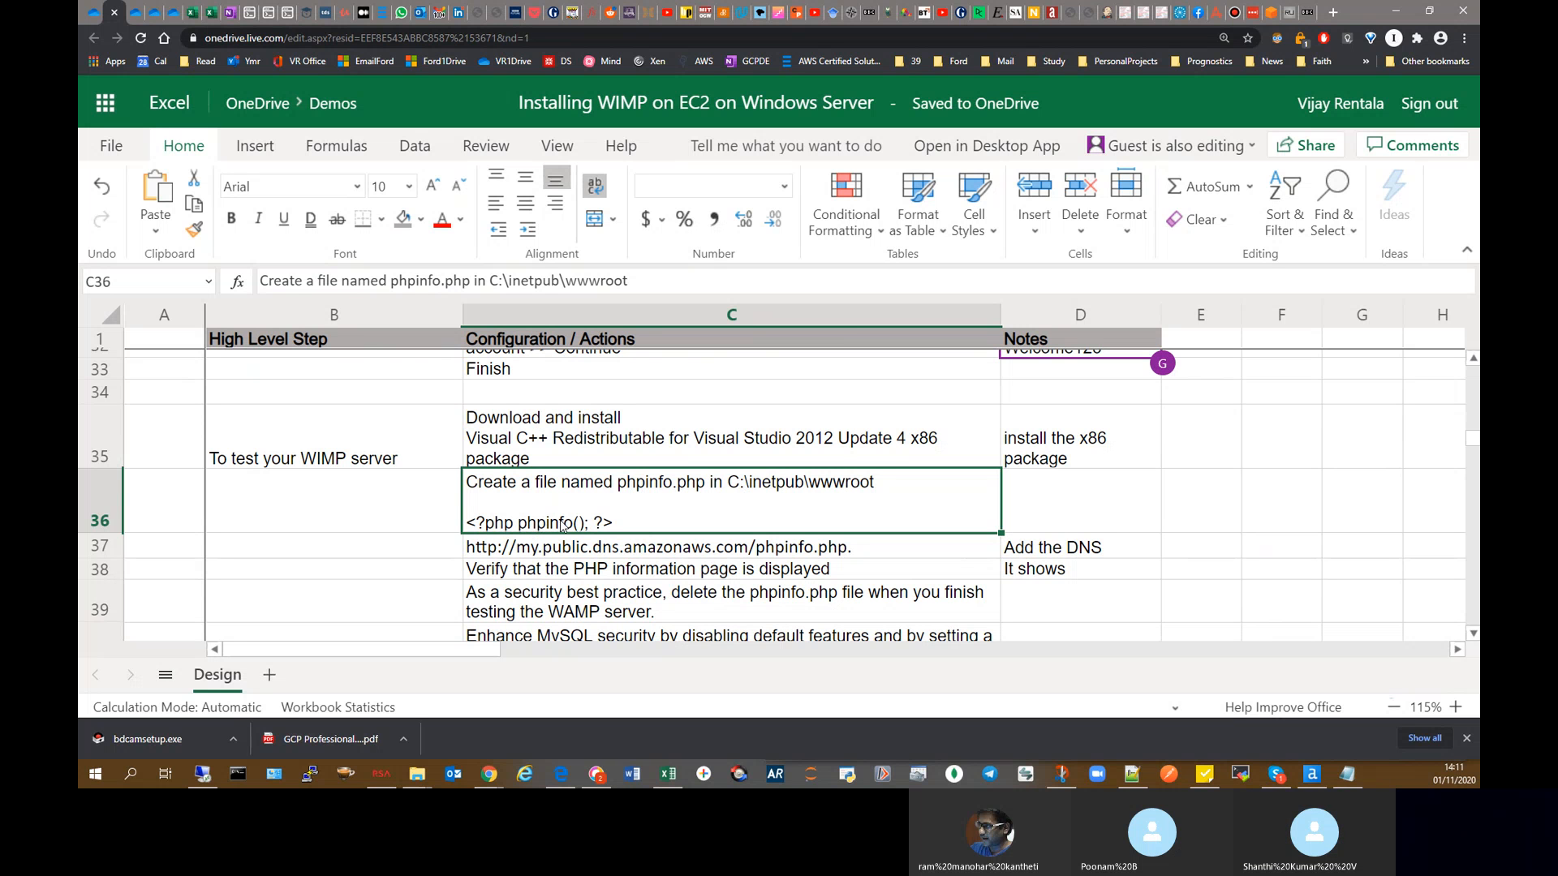
pyautogui.click(597, 553)
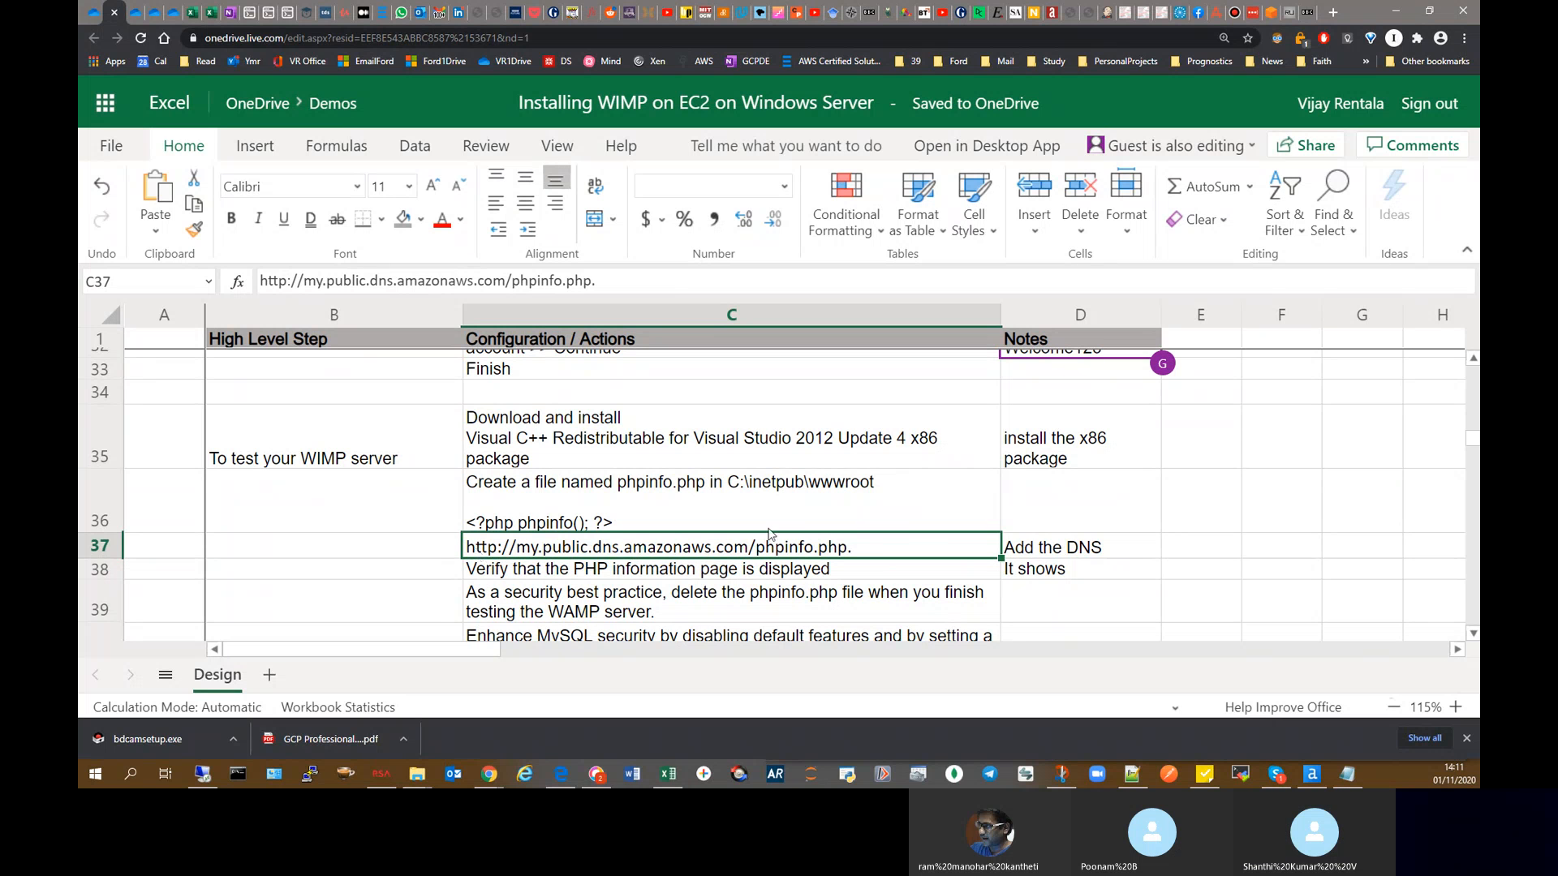
pyautogui.click(1071, 556)
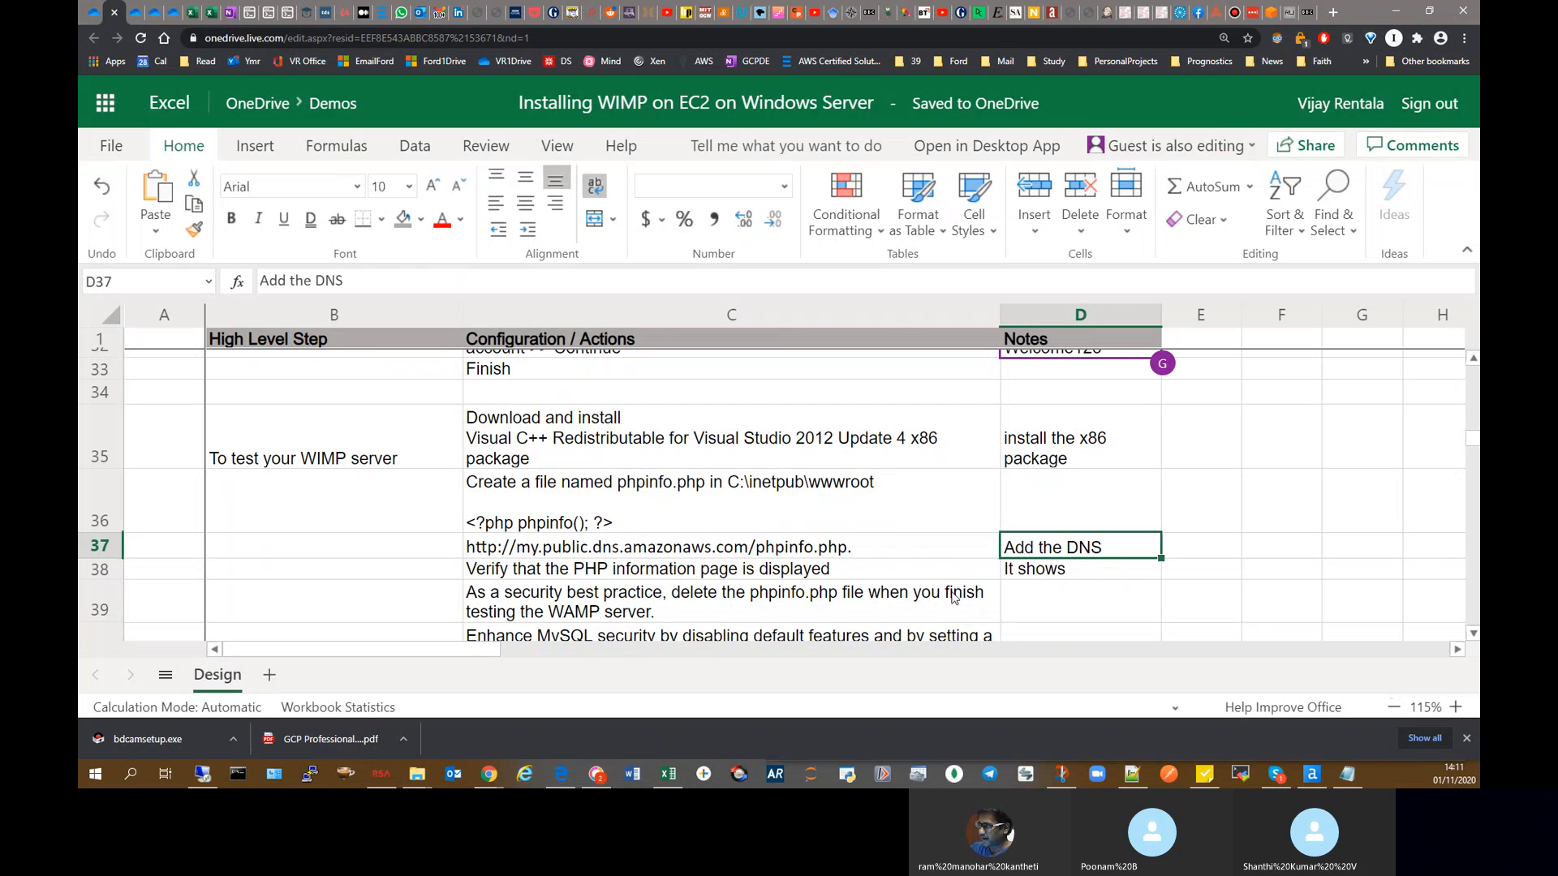
pyautogui.click(631, 571)
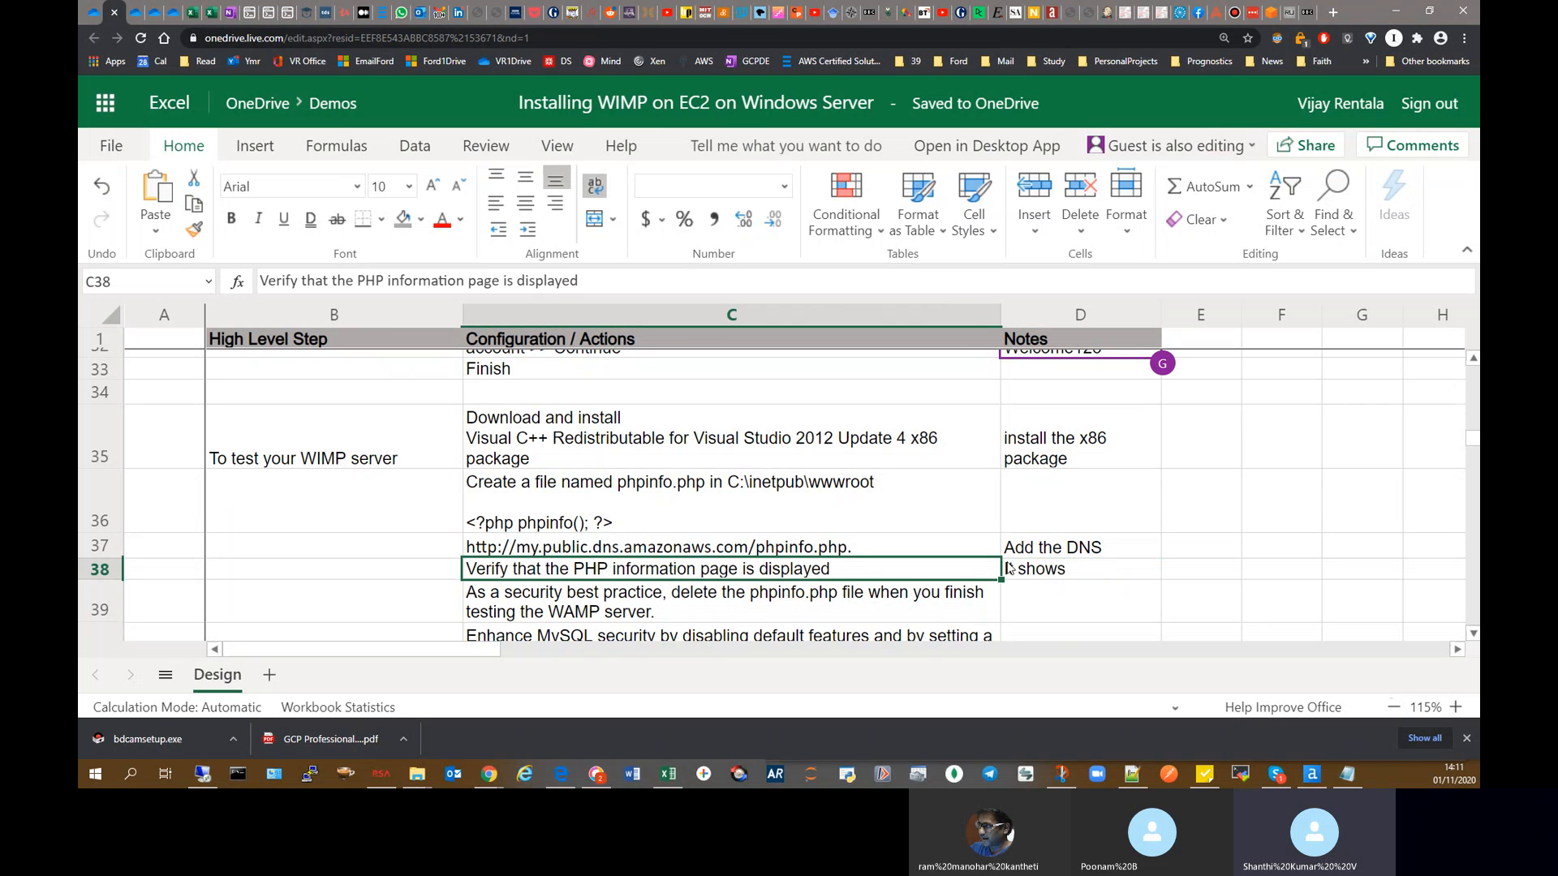
# Step: Examine rows 39 and 40 on deleting phpinfo.php after testing and enhancing MySQL security with the mysql_secure_installation script
pyautogui.scroll(-1, 970, 571)
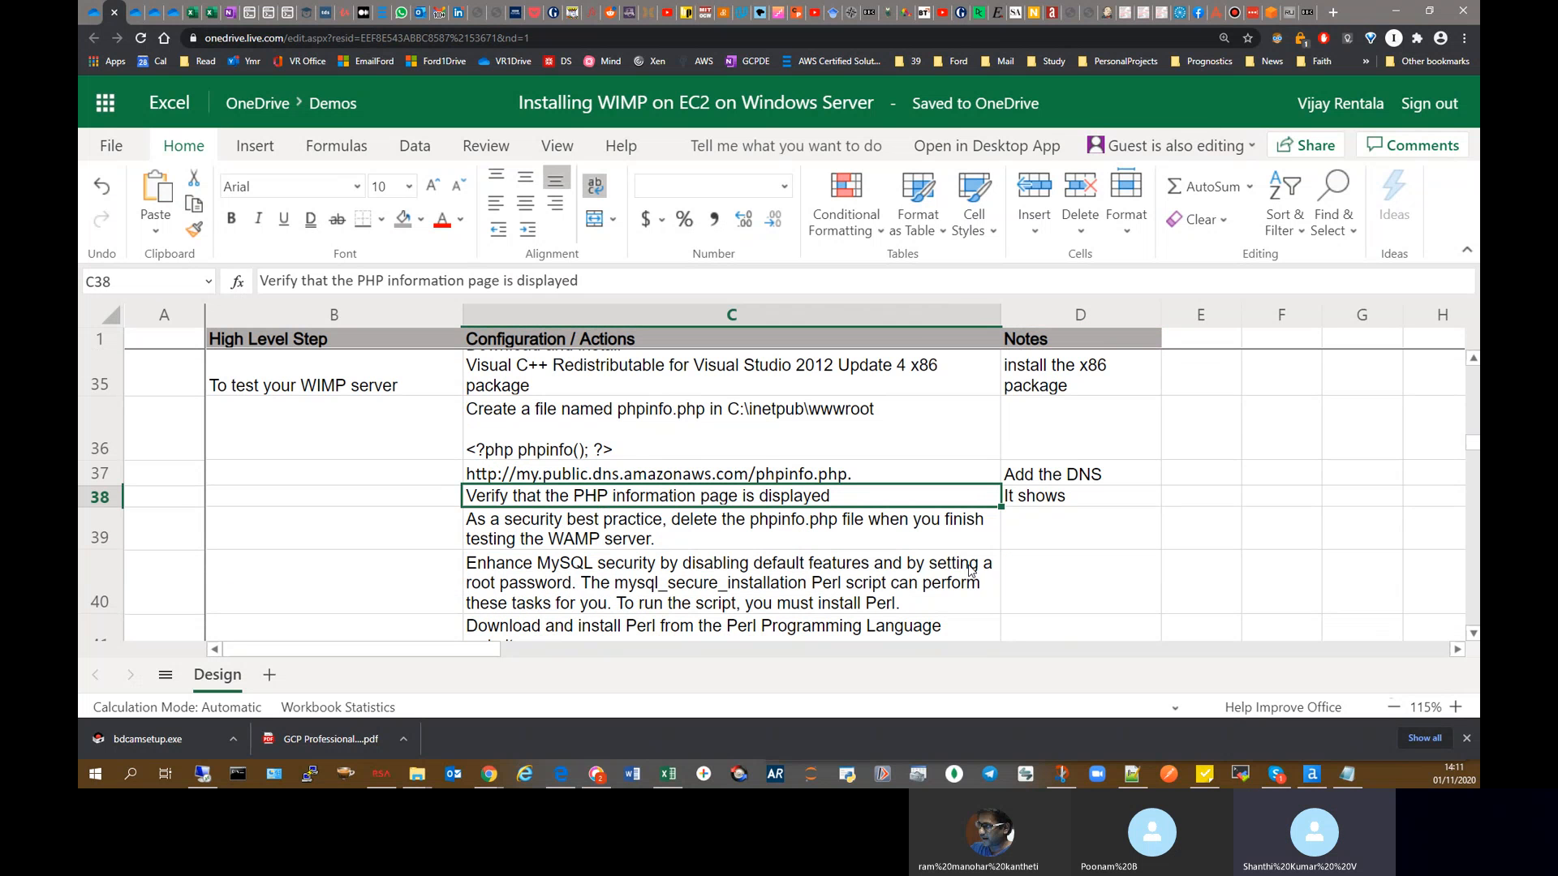
pyautogui.click(643, 541)
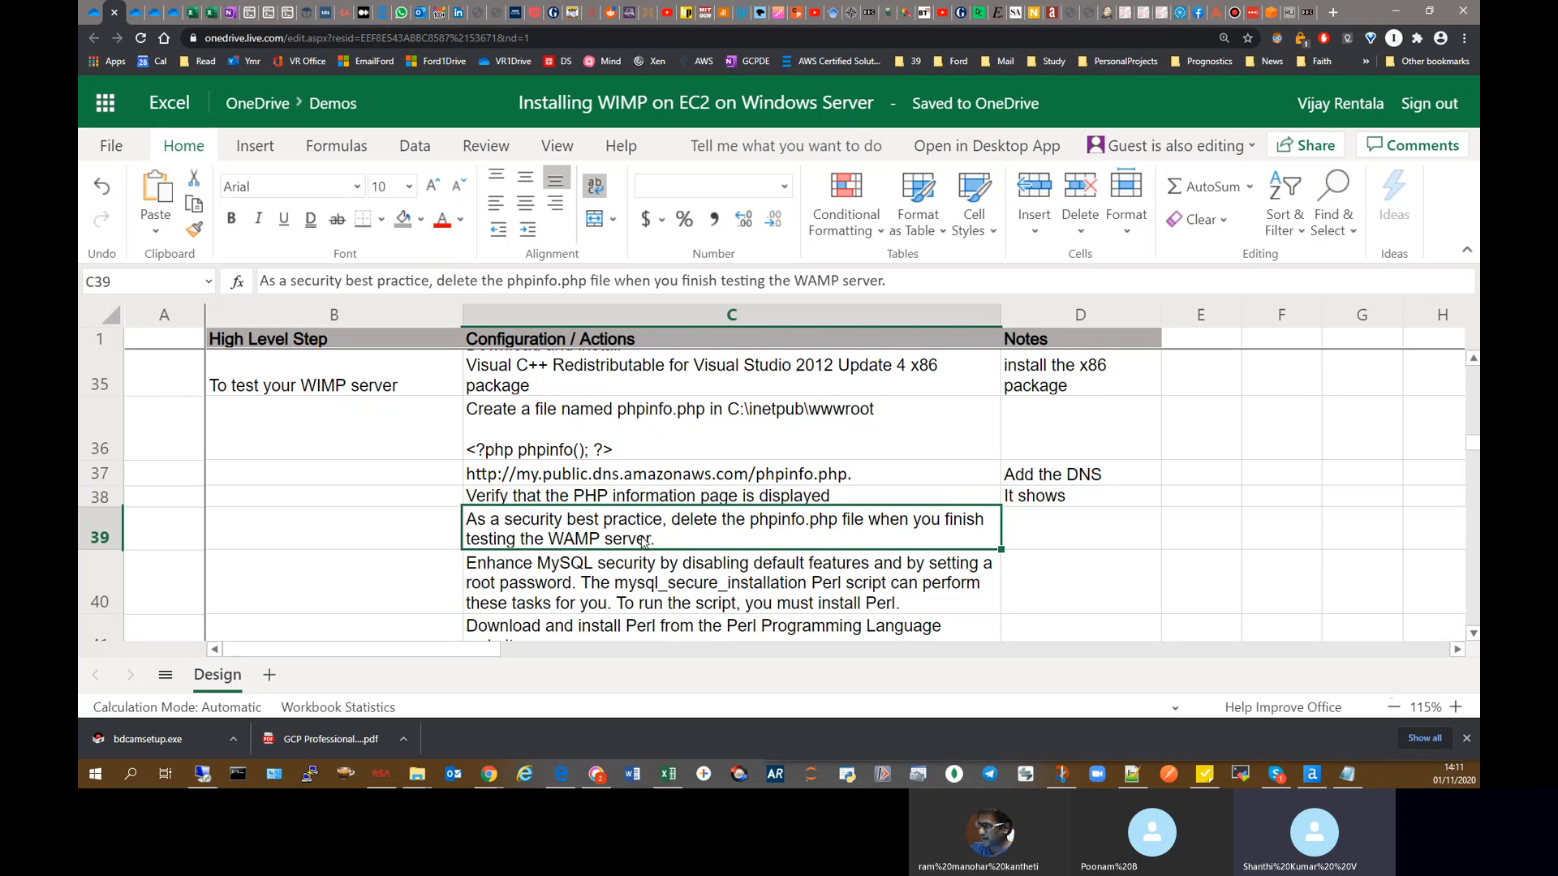
pyautogui.scroll(-1, 702, 542)
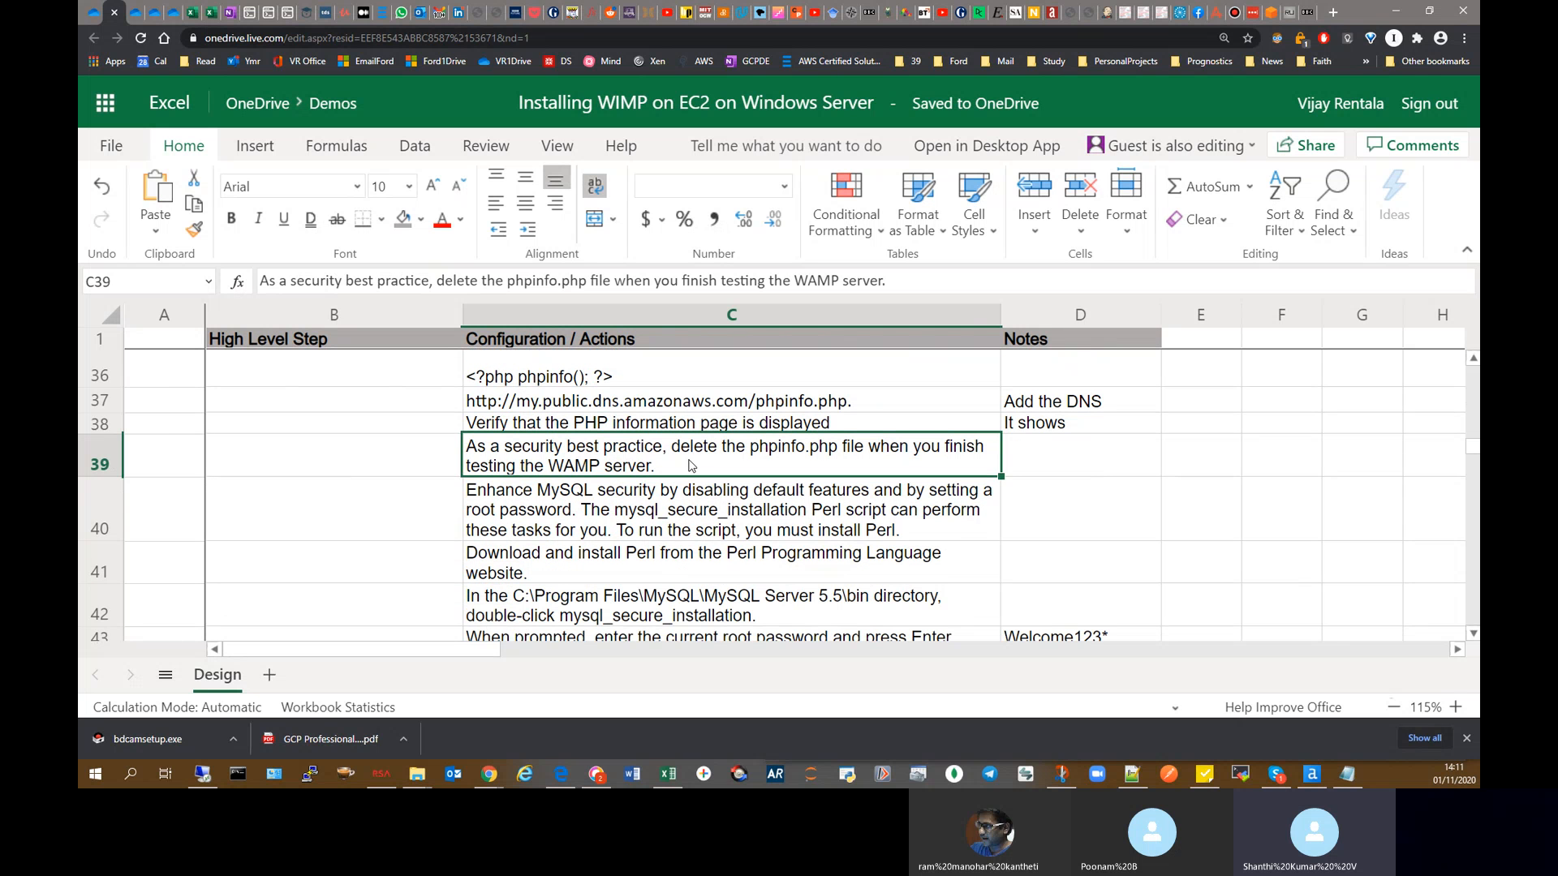
pyautogui.click(614, 513)
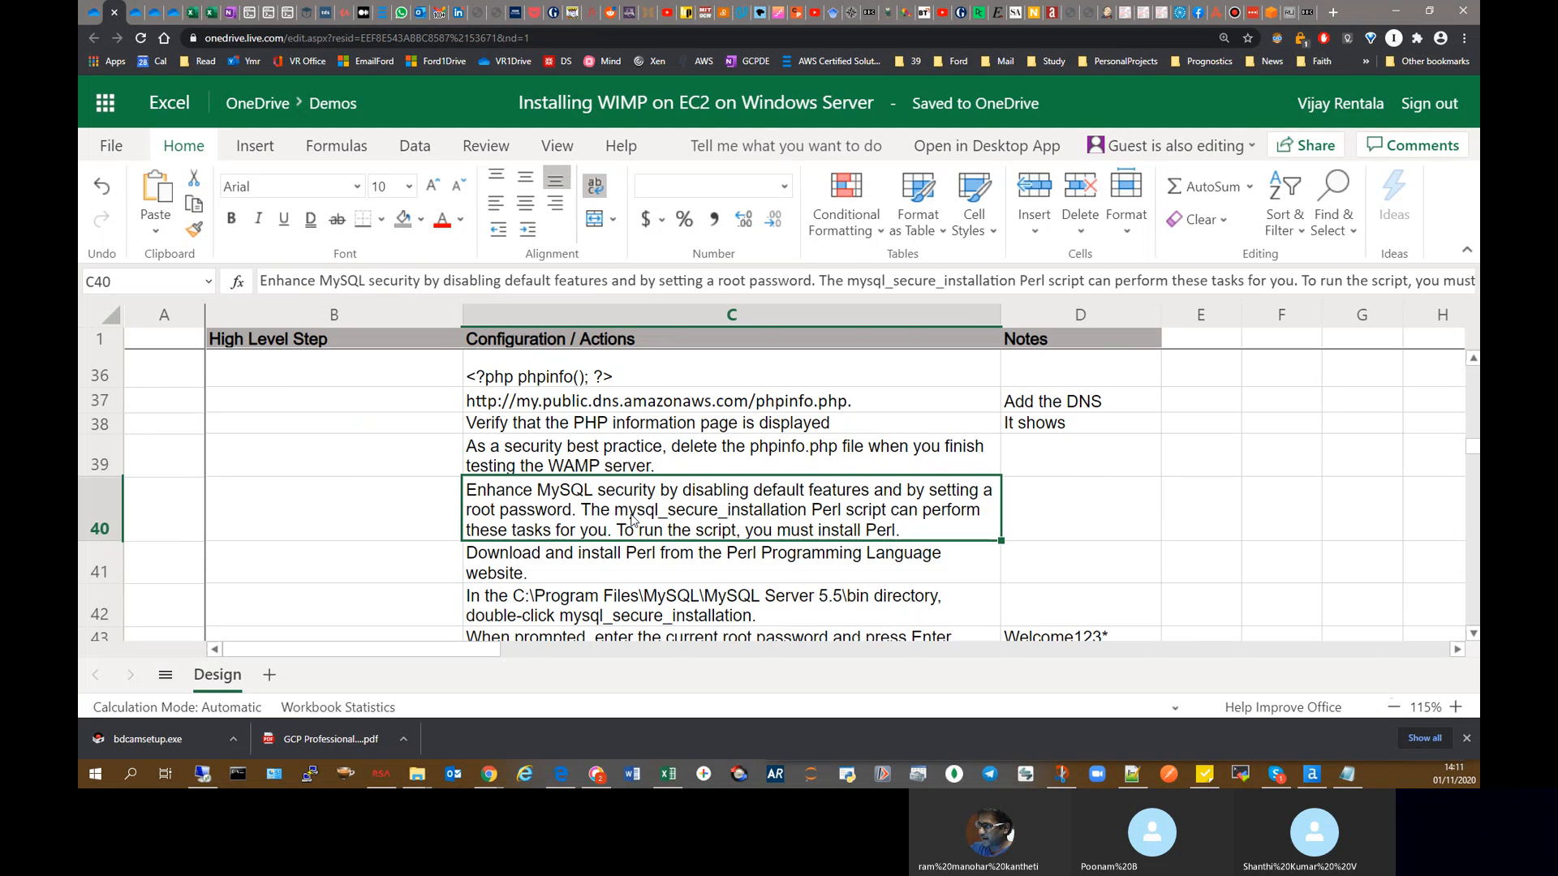
pyautogui.click(778, 464)
pyautogui.scroll(-2, 696, 406)
pyautogui.scroll(4, 696, 486)
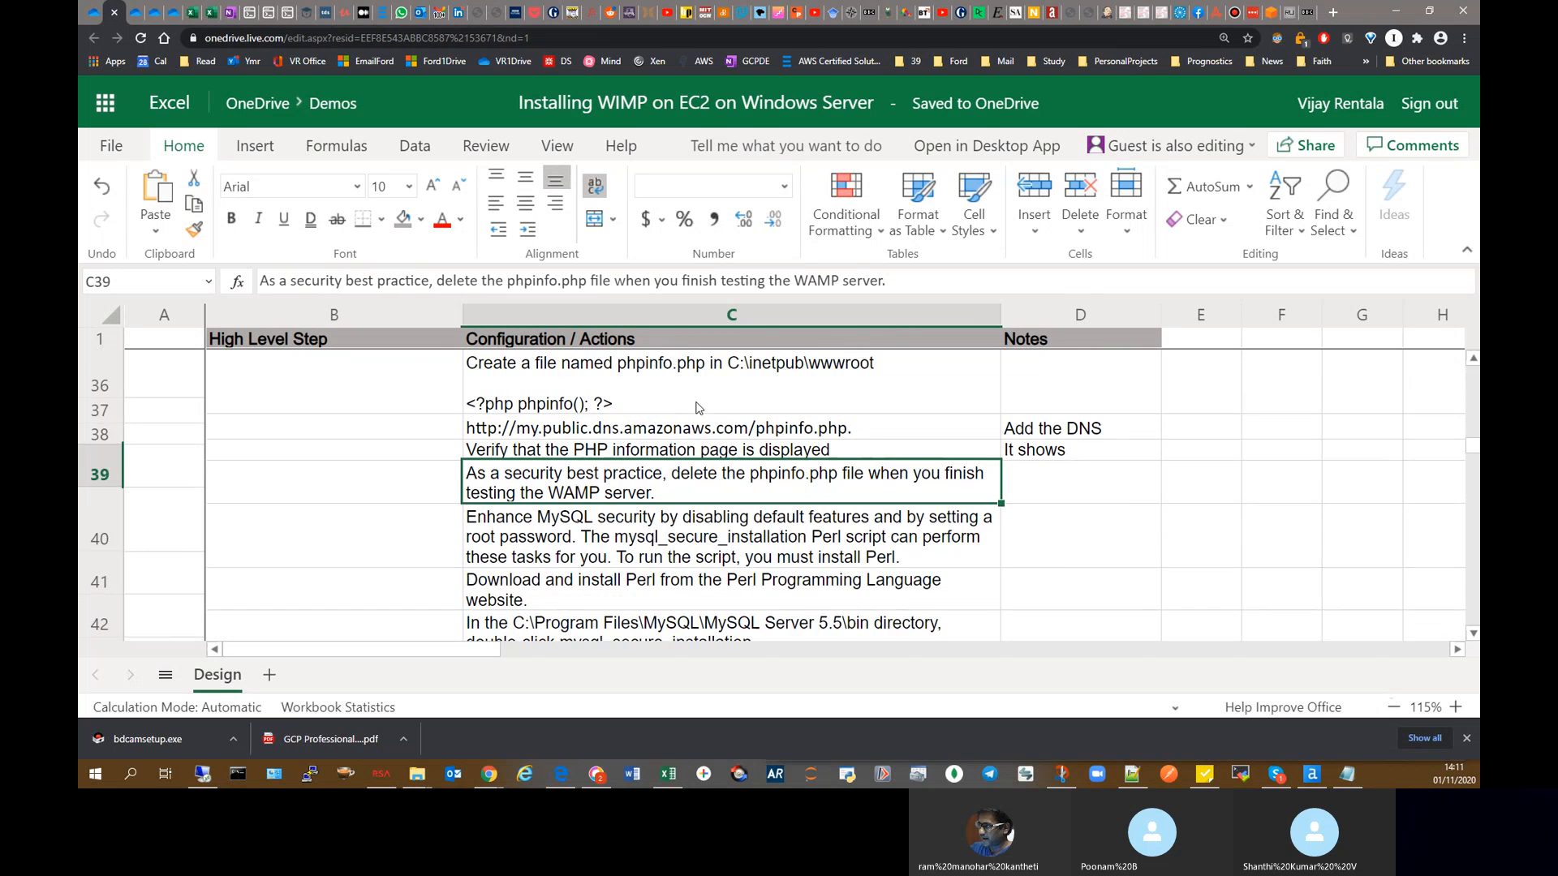
pyautogui.scroll(-3, 697, 515)
pyautogui.click(678, 537)
pyautogui.click(685, 511)
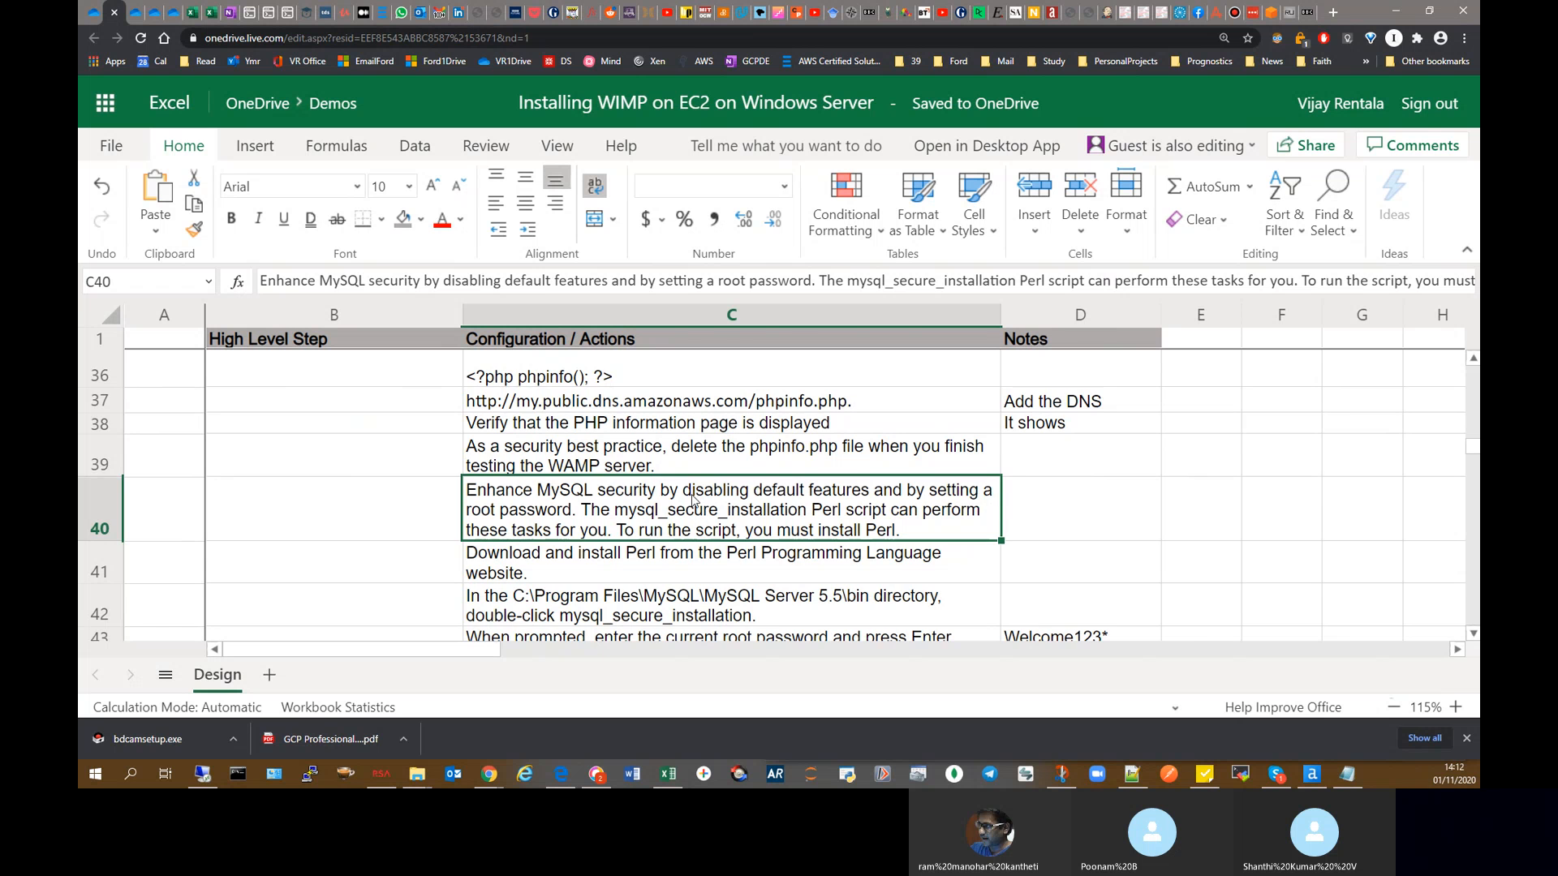
# Step: Review the Perl installation and mysql_secure_installation rows 41 to 48, highlighting the script prompt answers in rows 44 to 48
pyautogui.scroll(-2, 629, 499)
pyautogui.click(632, 501)
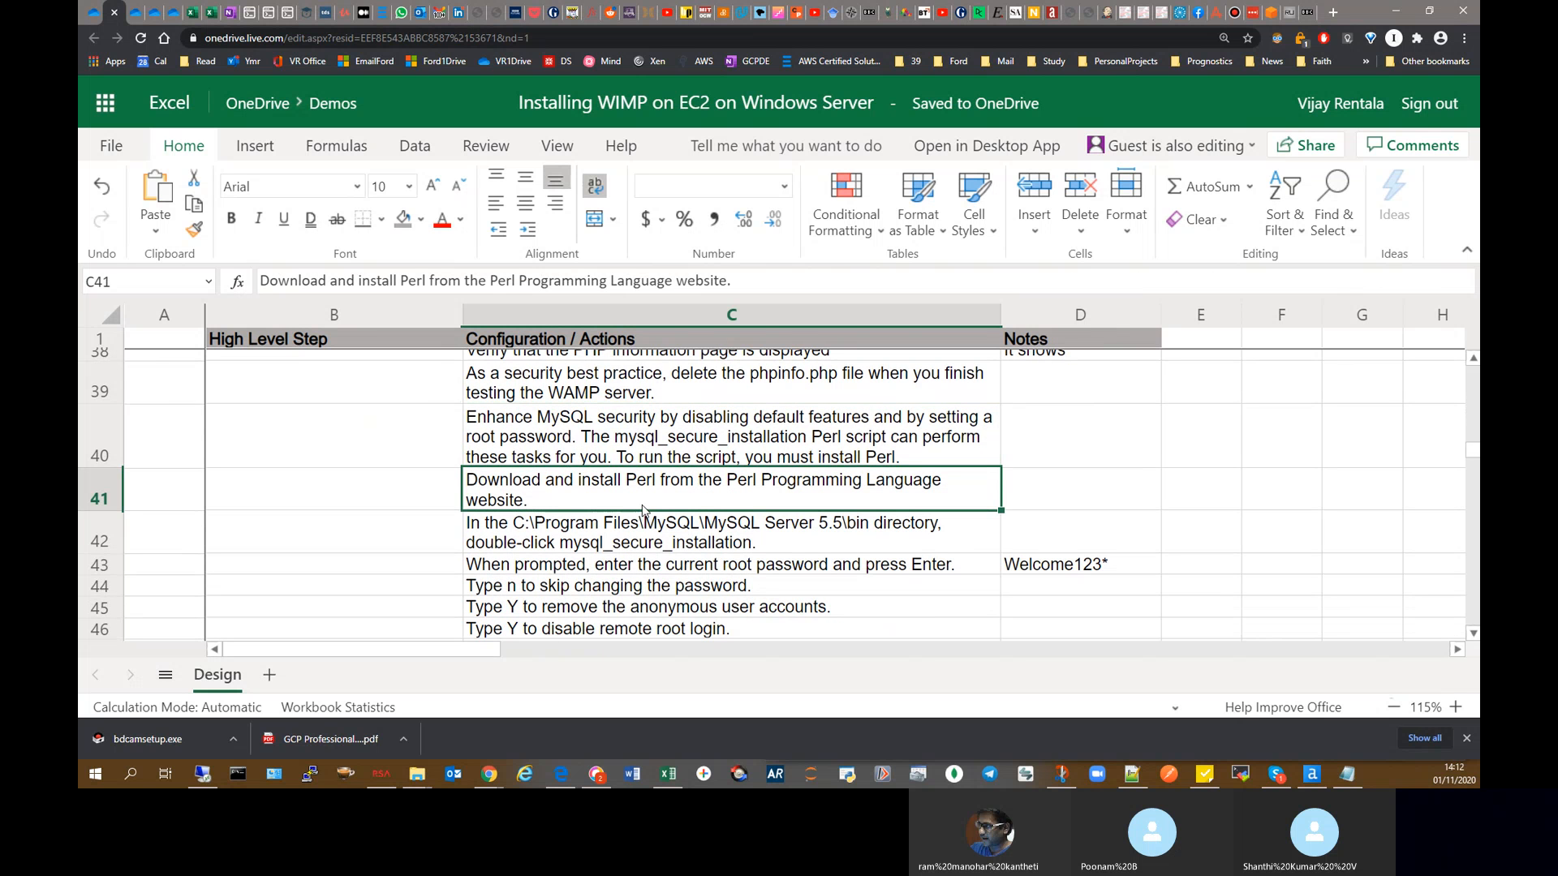
pyautogui.click(754, 544)
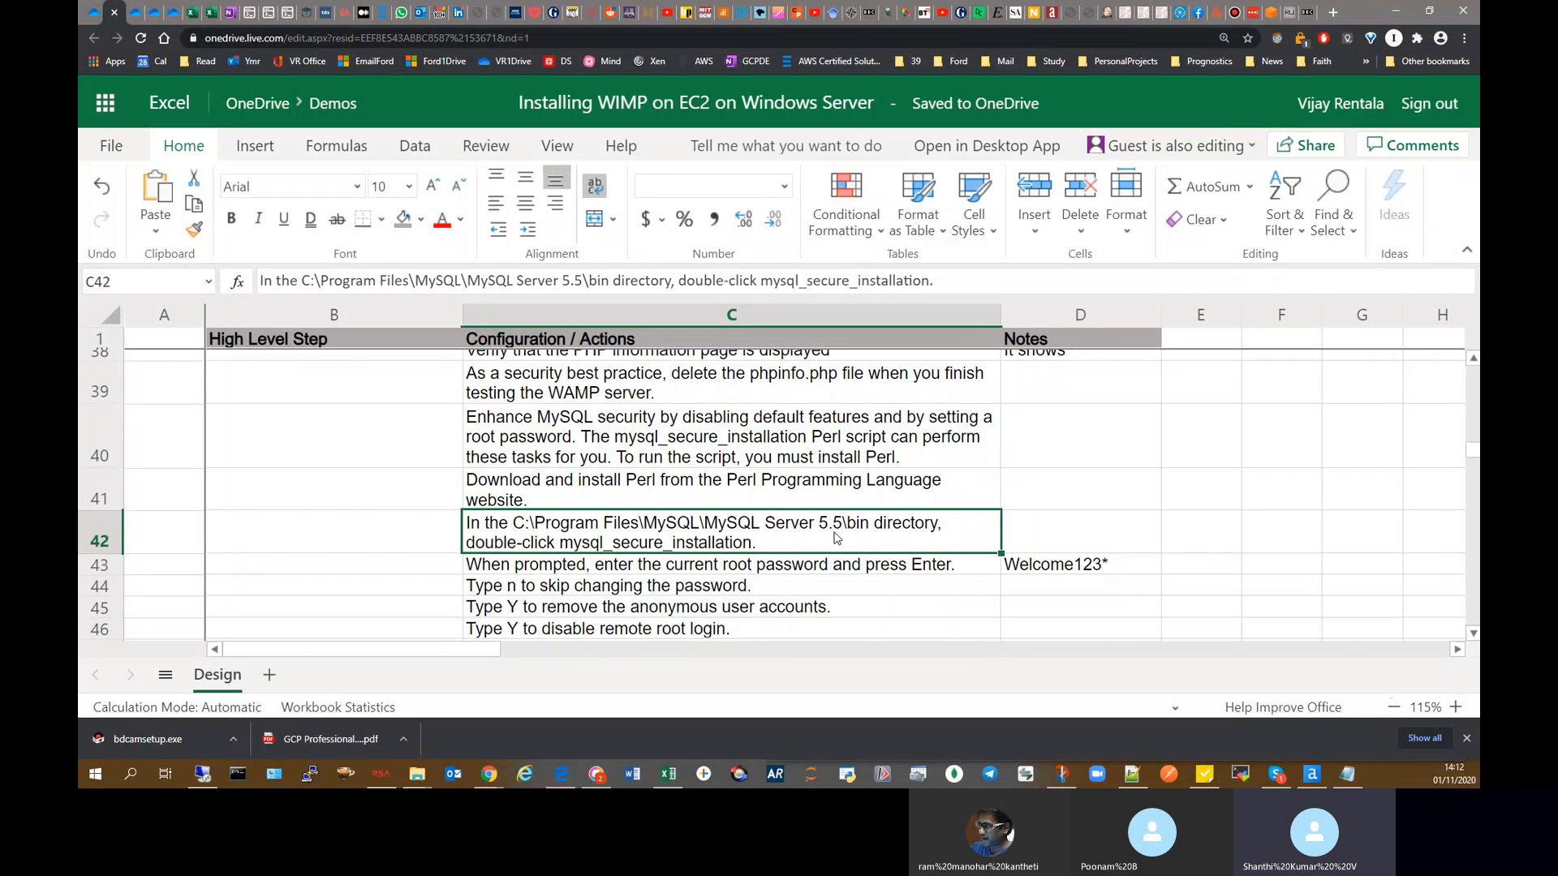
pyautogui.scroll(-1, 836, 537)
pyautogui.moveTo(664, 497); pyautogui.dragTo(696, 596)
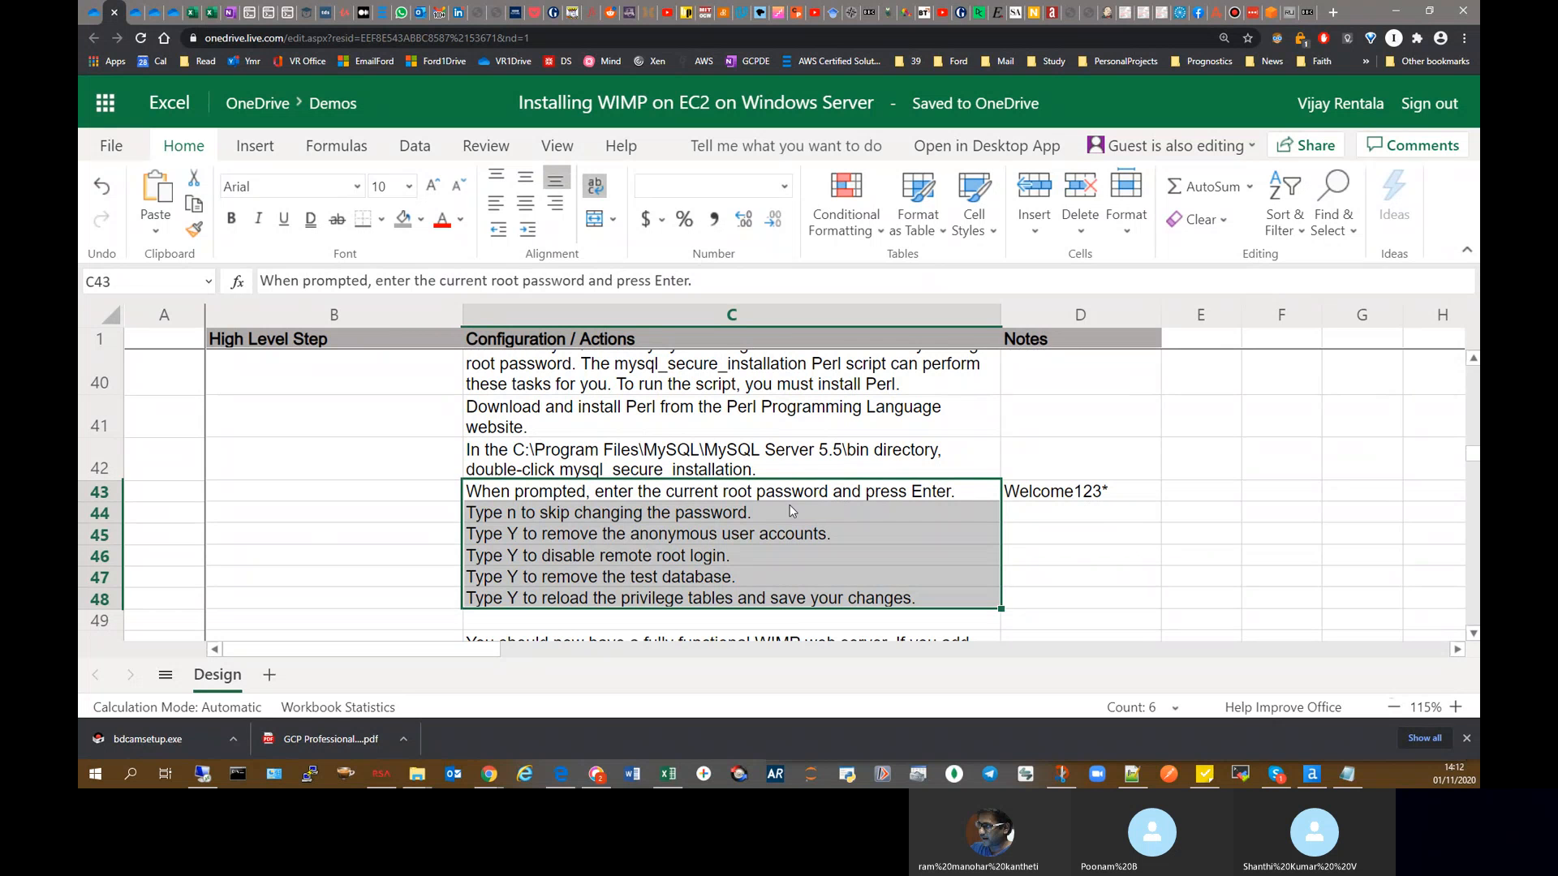
pyautogui.moveTo(790, 512); pyautogui.dragTo(672, 600)
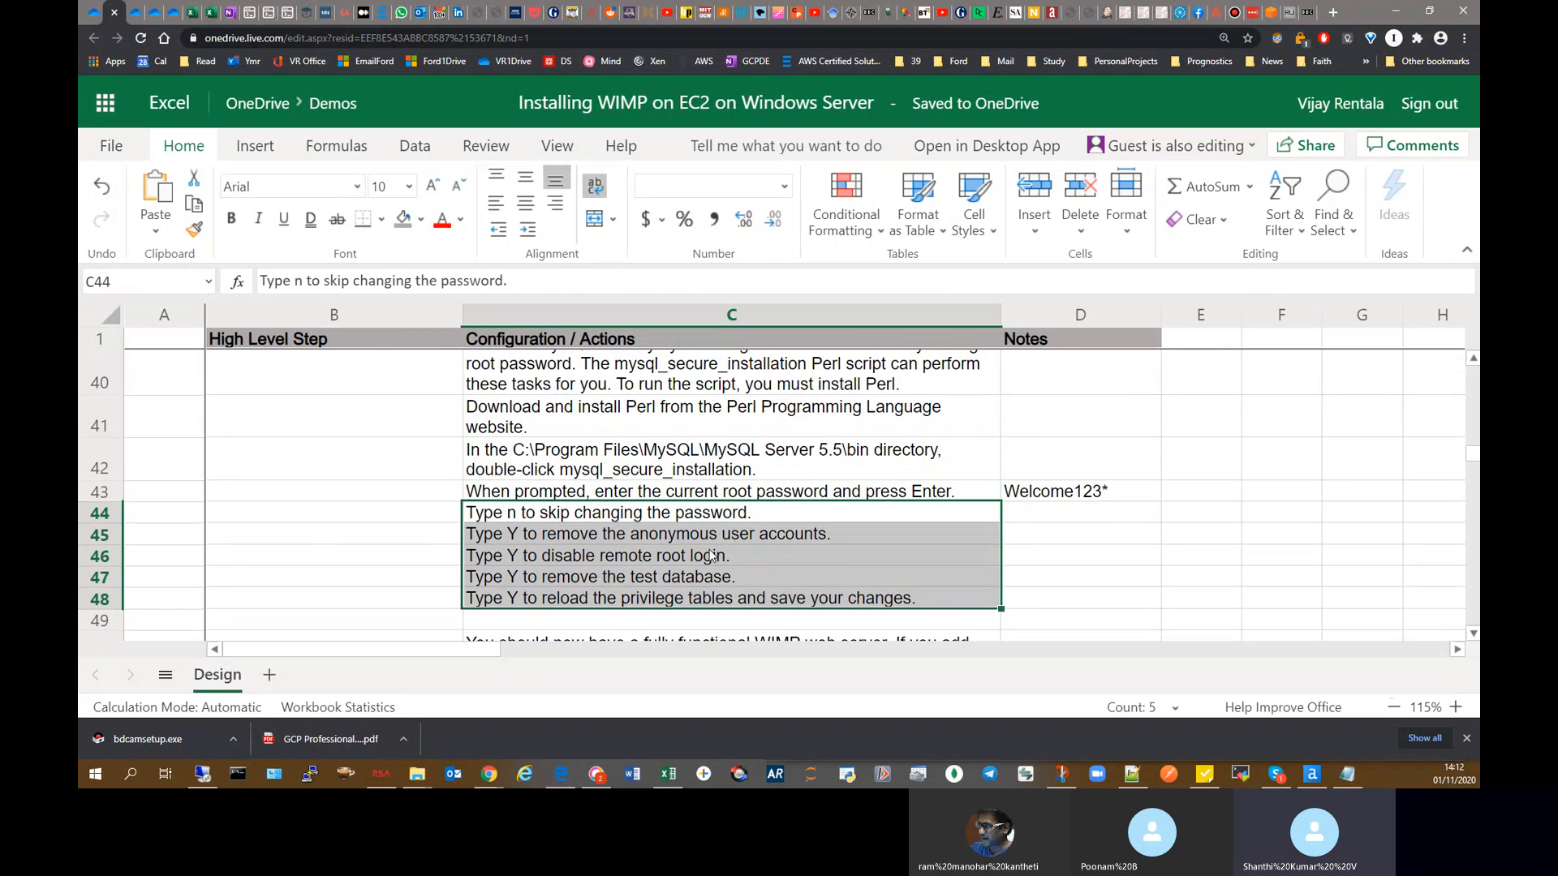
# Step: Examine row 50 on publishing content from C:\inetpub\wwwroot and its note, and skim the whole WIMP plan once more from the first row
pyautogui.scroll(-3, 718, 551)
pyautogui.click(733, 501)
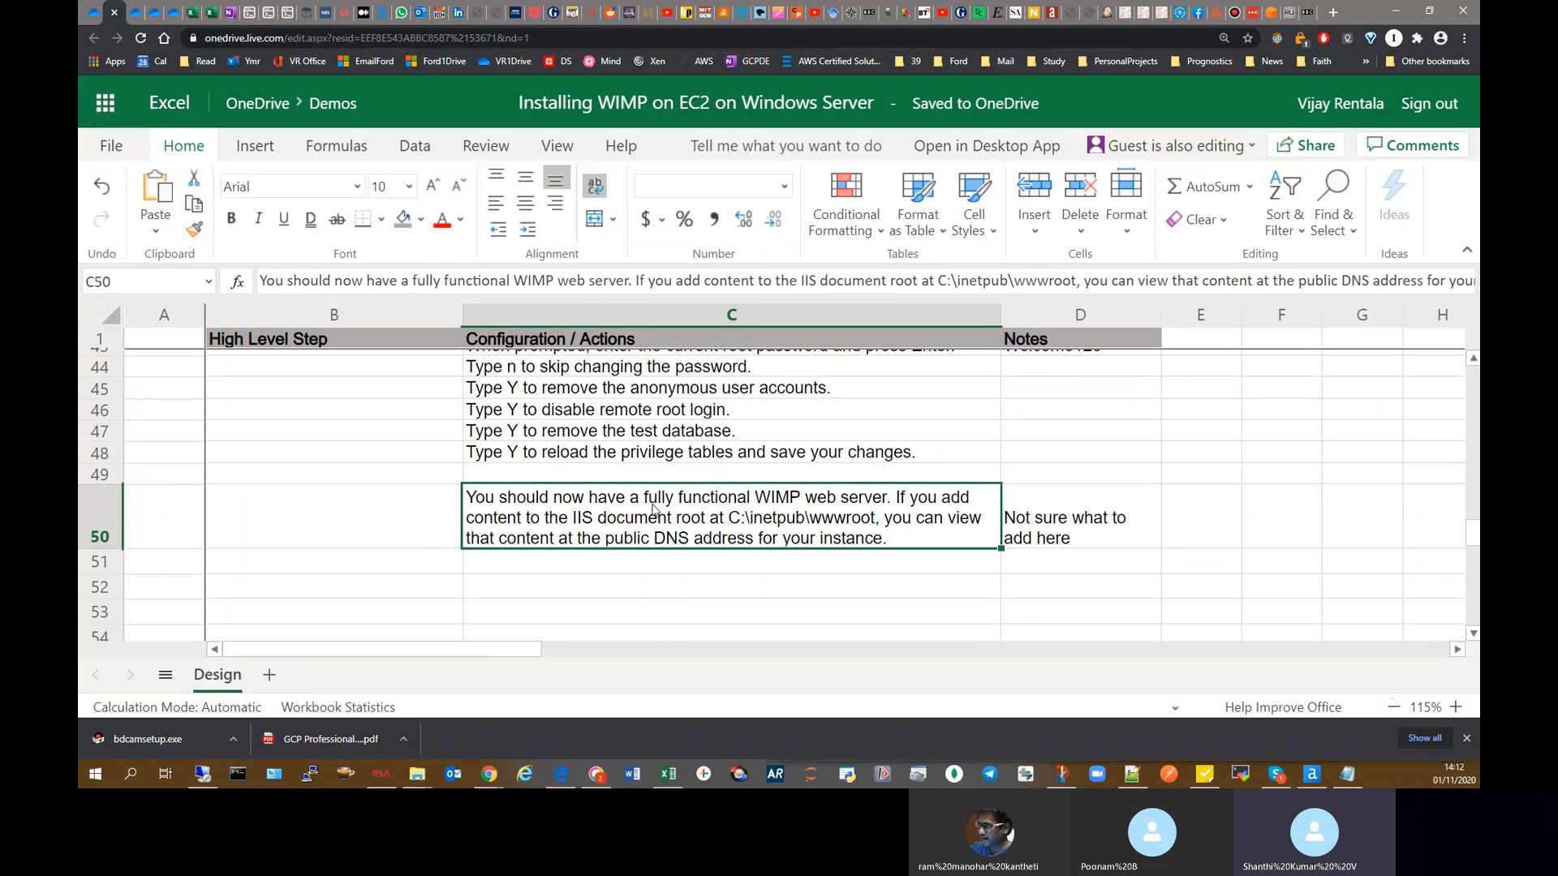
pyautogui.press('F2')
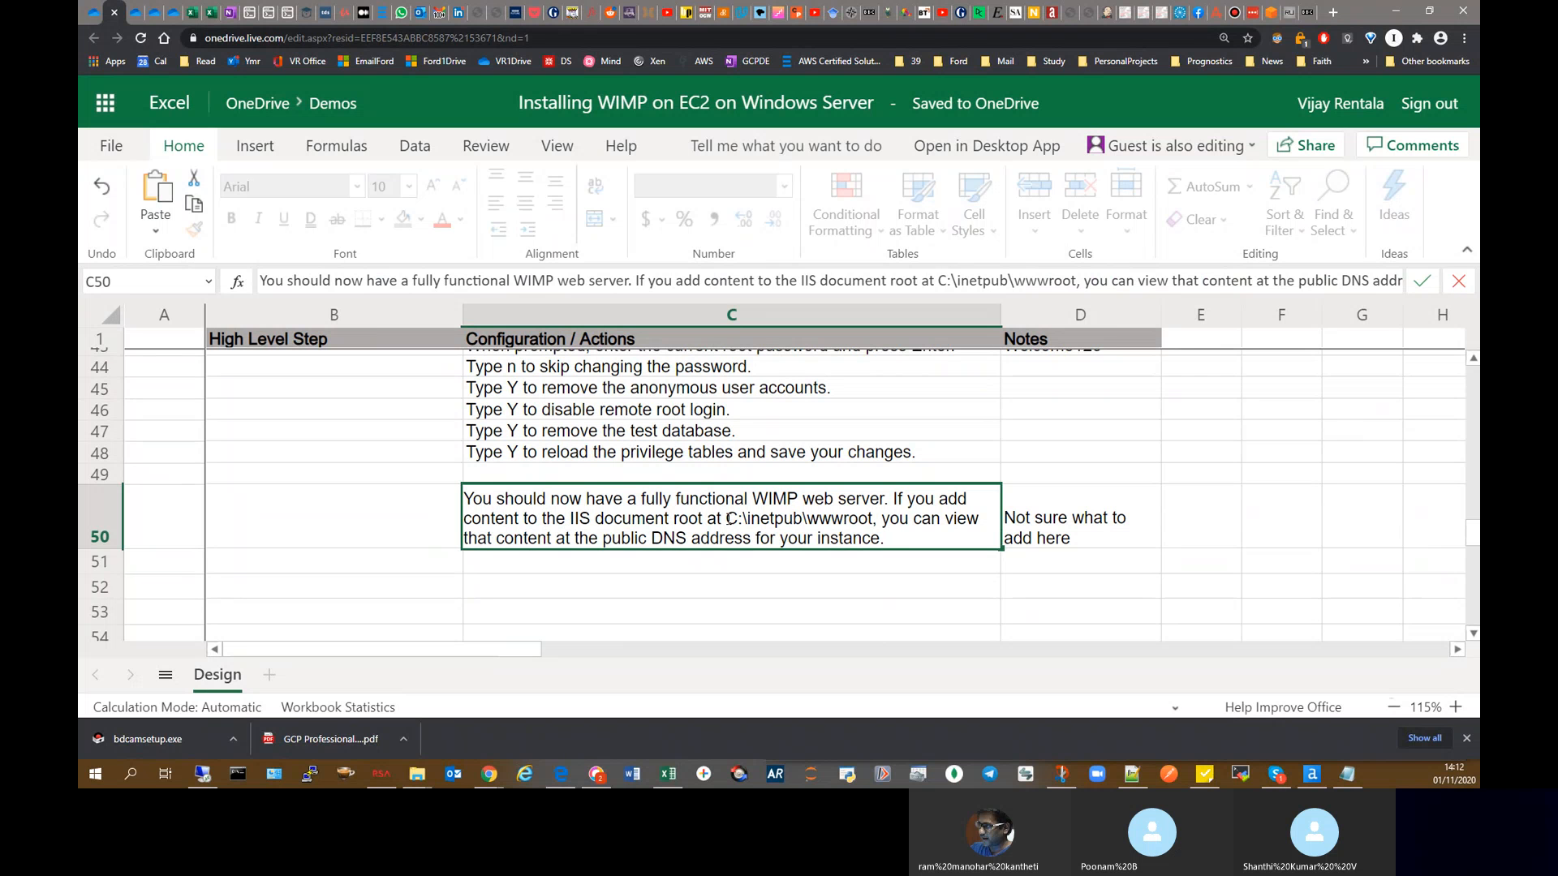
pyautogui.moveTo(727, 518); pyautogui.dragTo(872, 519)
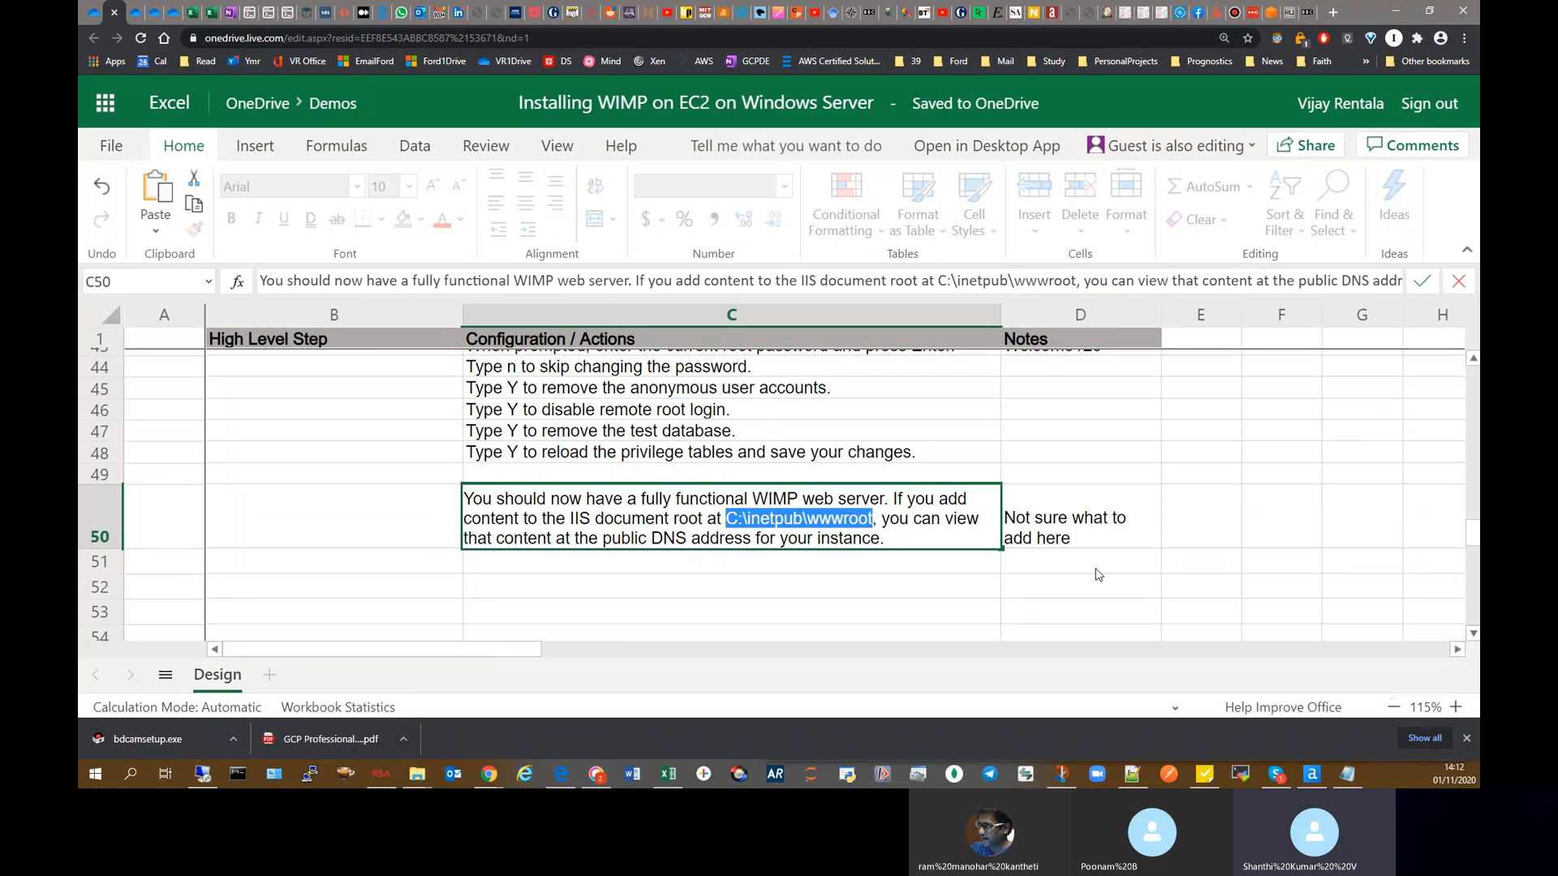
pyautogui.click(1111, 541)
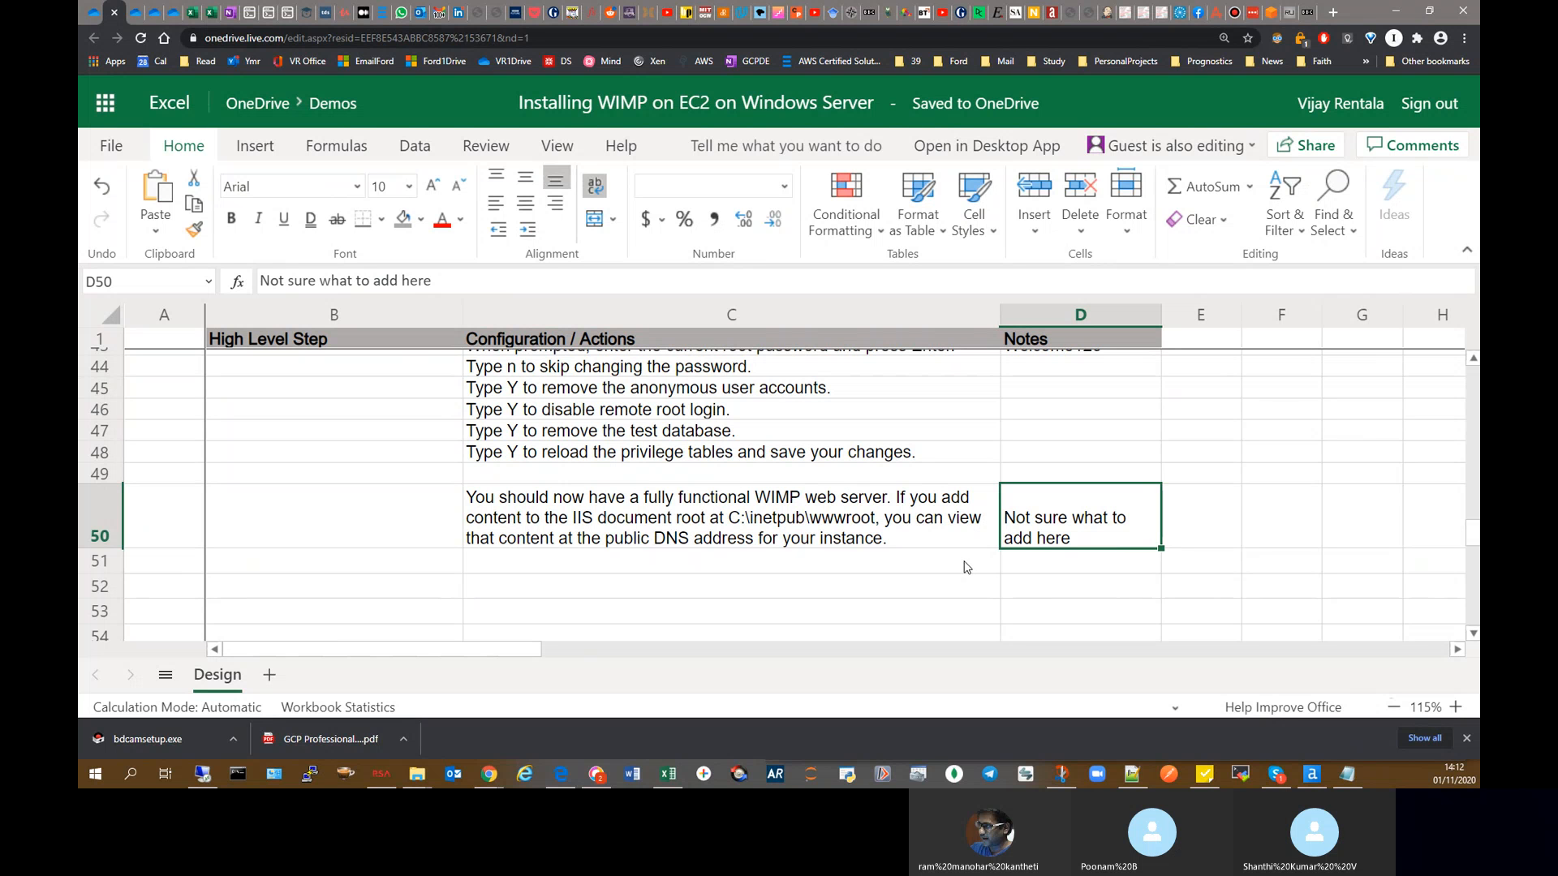
pyautogui.click(598, 516)
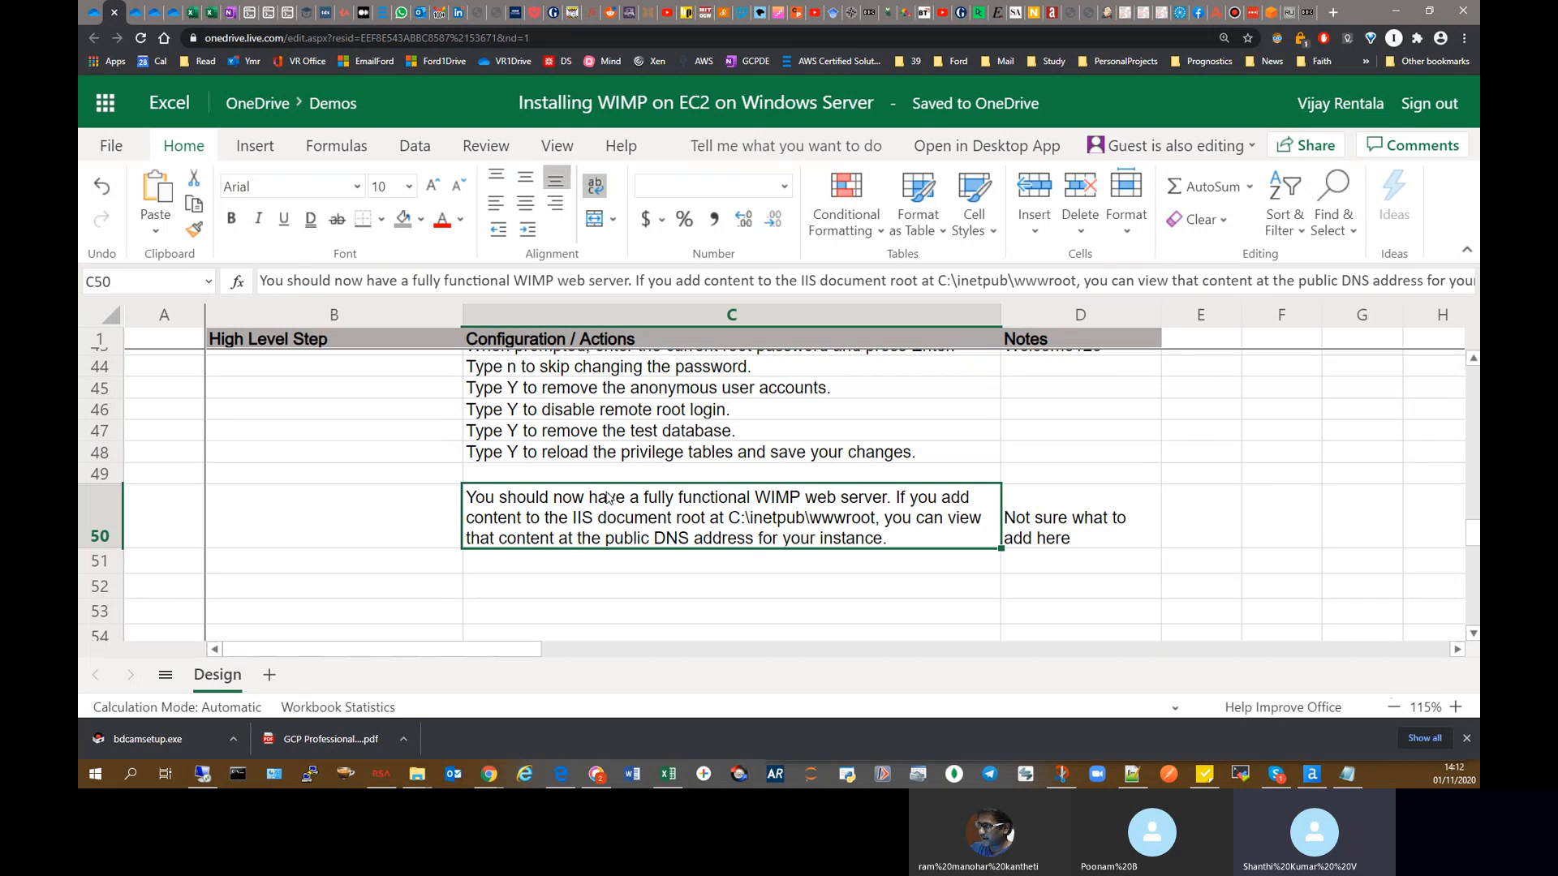
pyautogui.scroll(15, 631, 522)
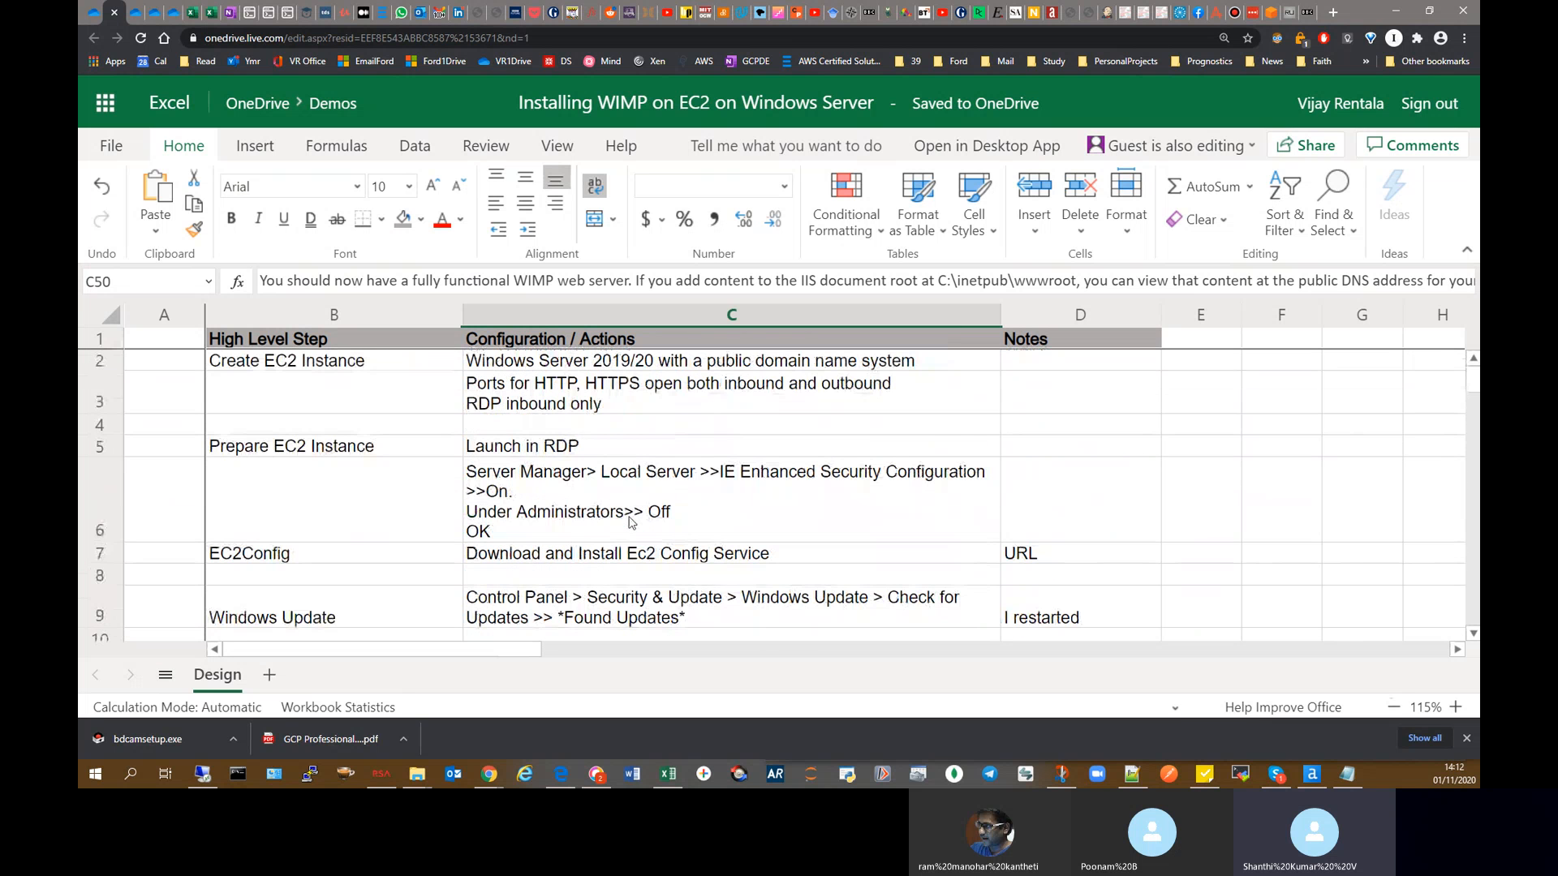
pyautogui.scroll(-10, 630, 522)
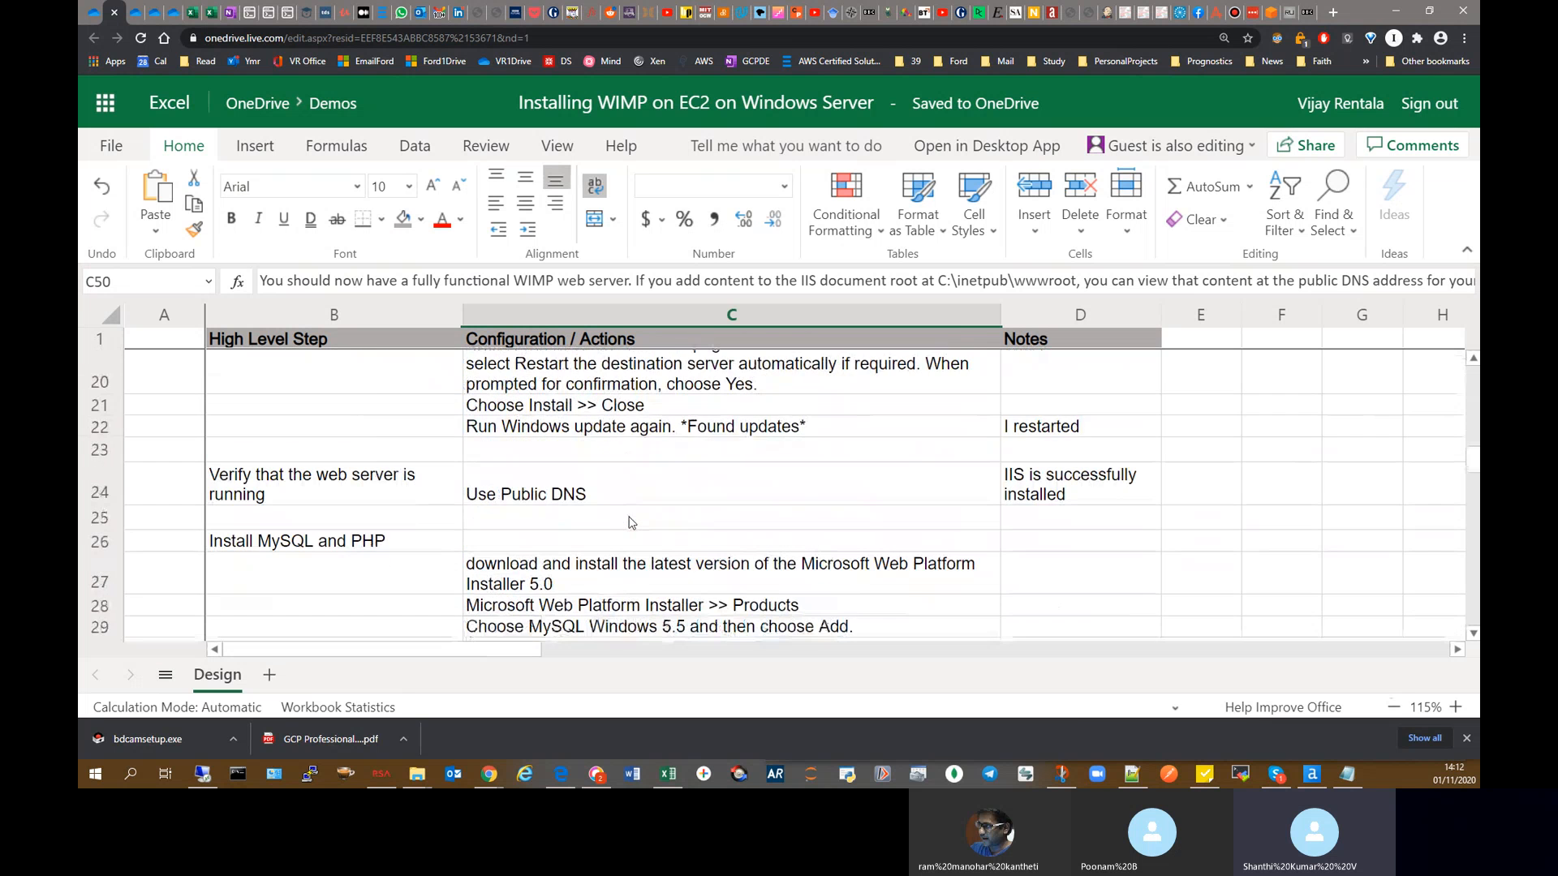
pyautogui.scroll(-5, 630, 522)
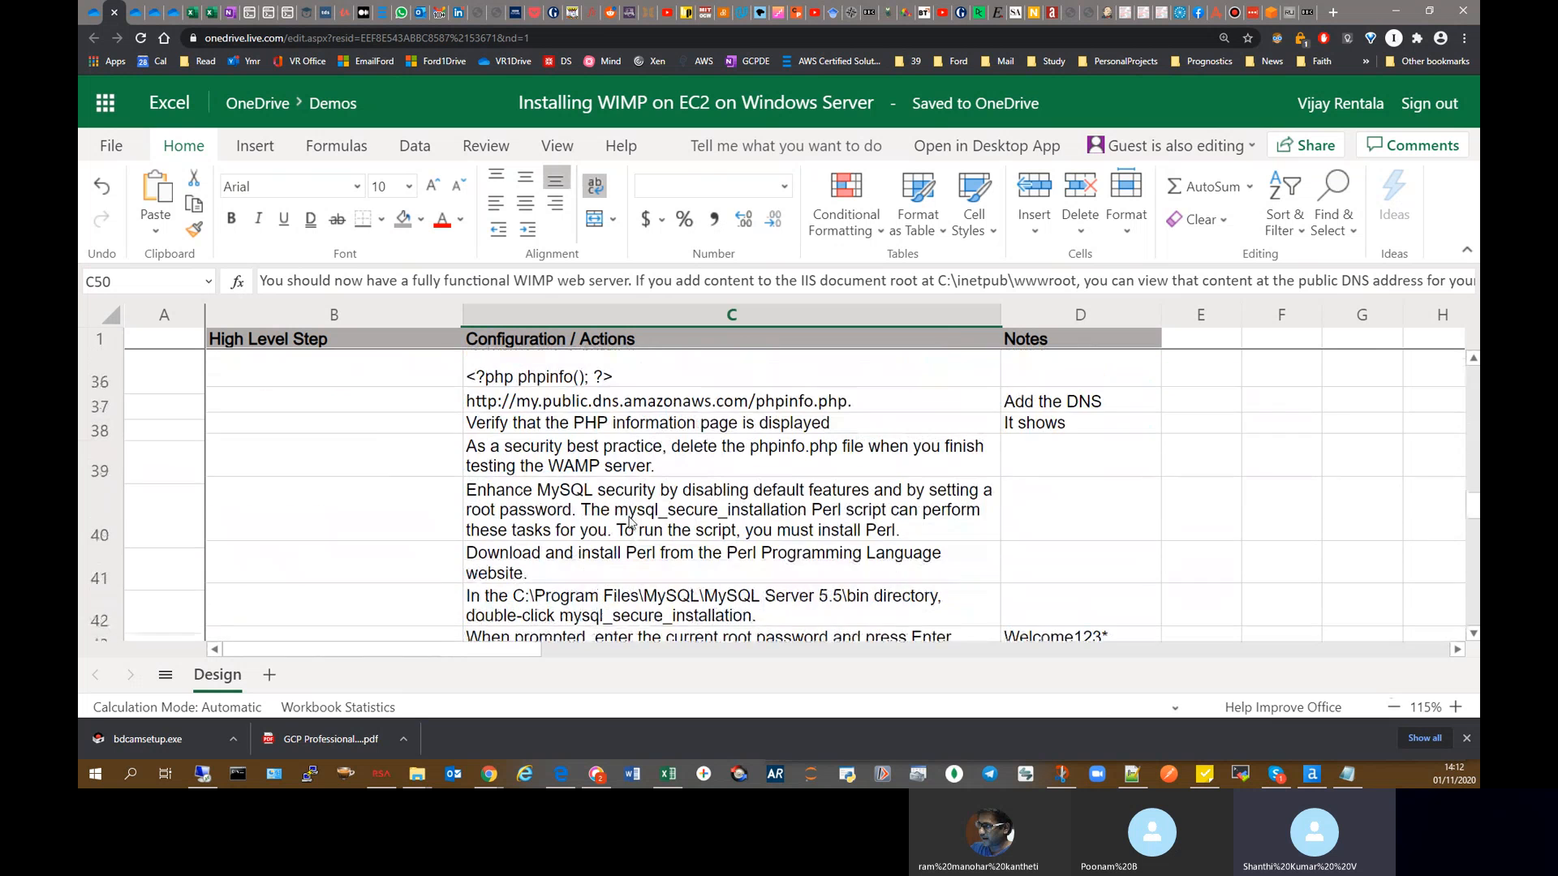
pyautogui.scroll(-2, 631, 522)
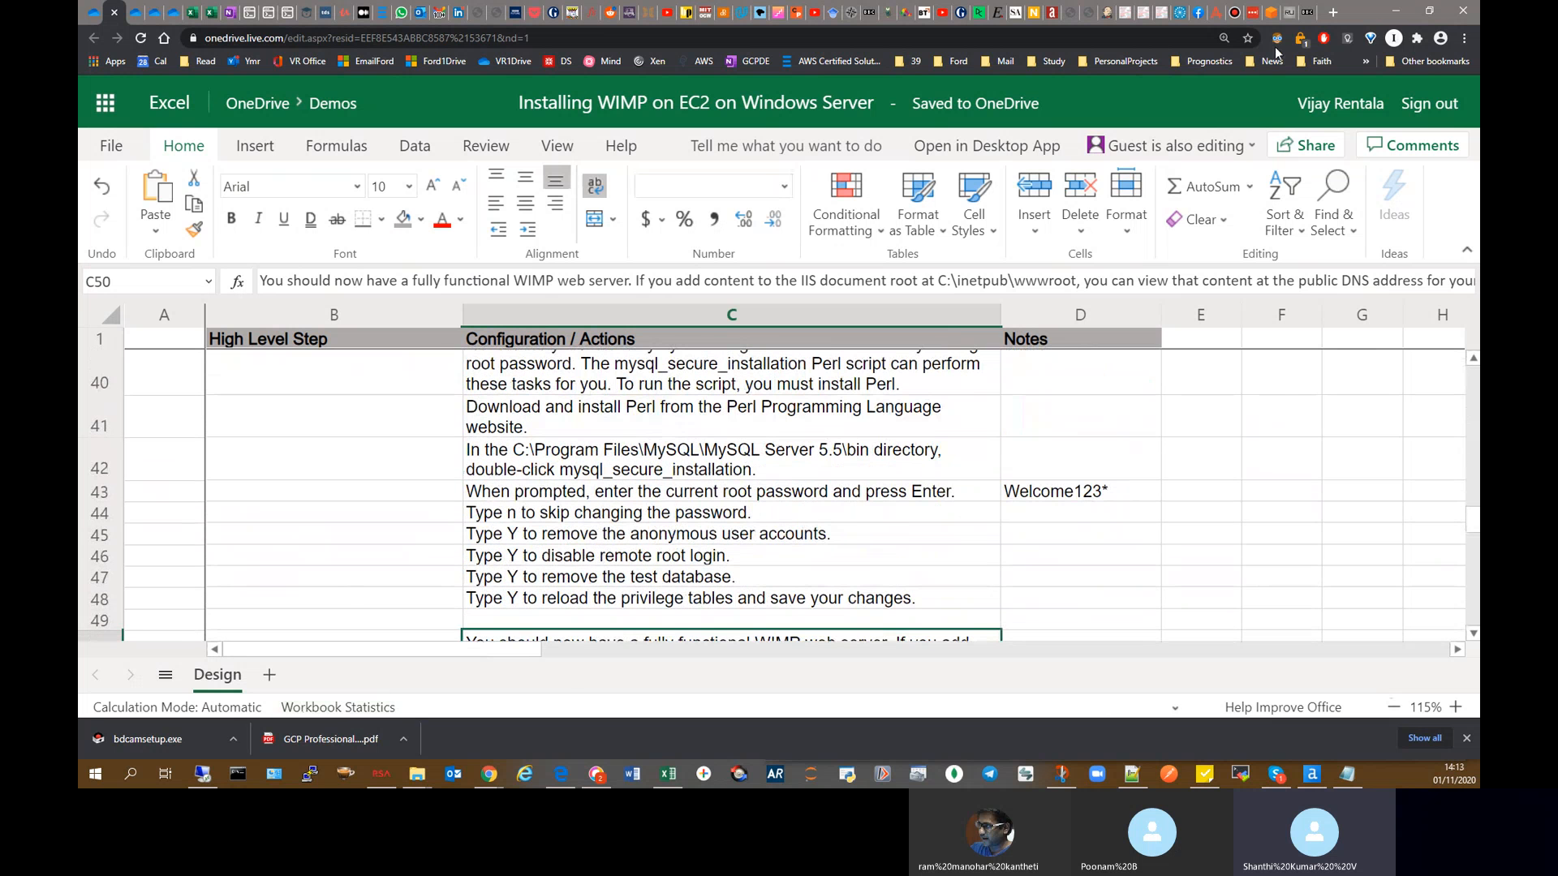
# Step: Search the web for "aws" in a new browser tab
pyautogui.click(1333, 13)
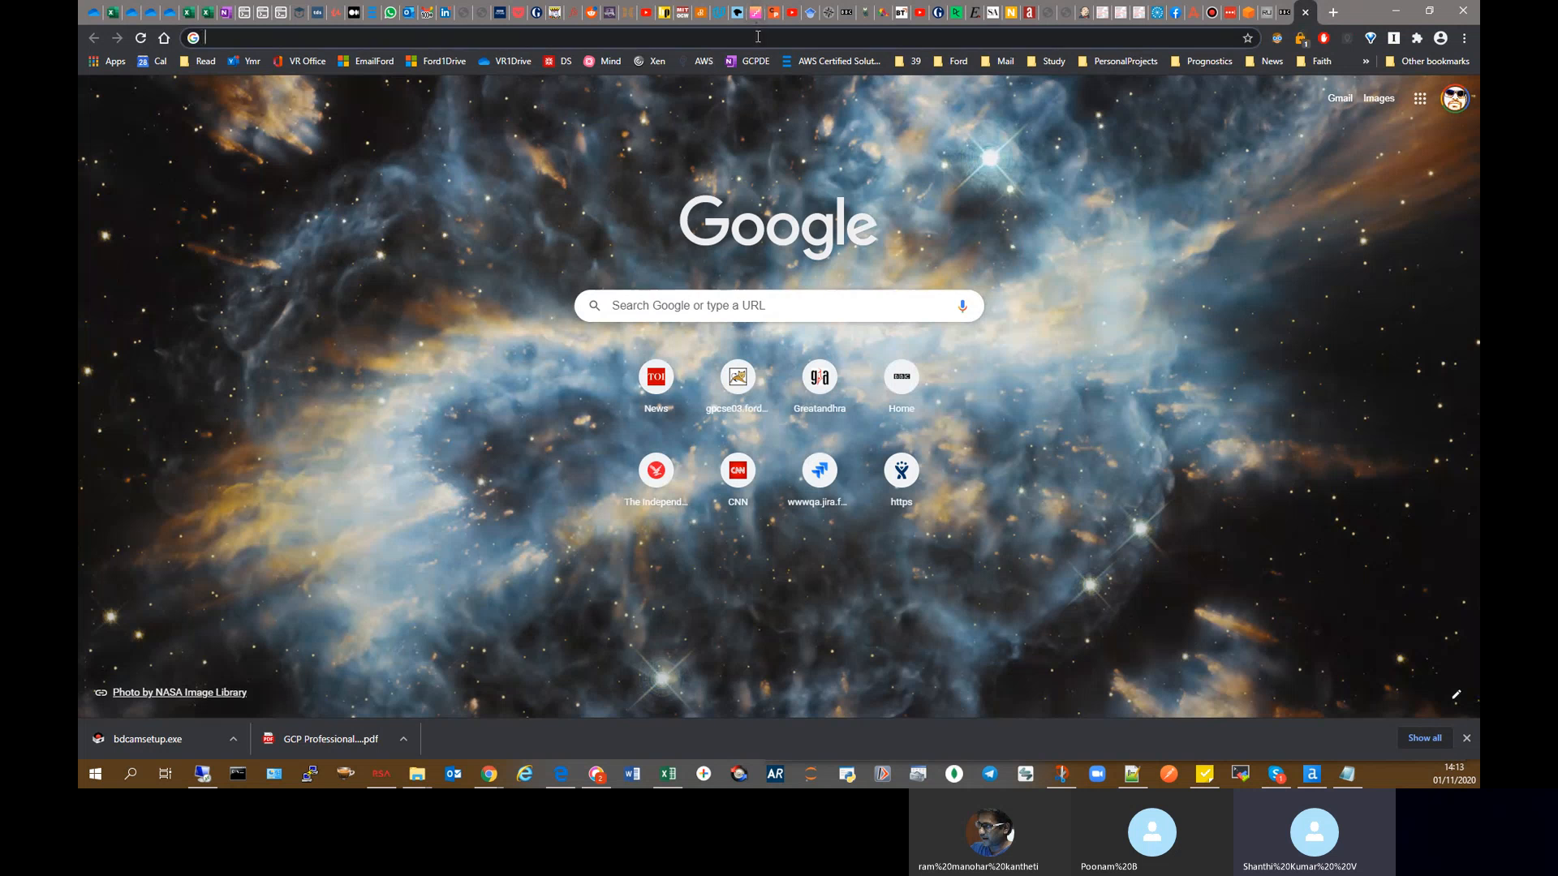
pyautogui.write('a')
pyautogui.write('ws')
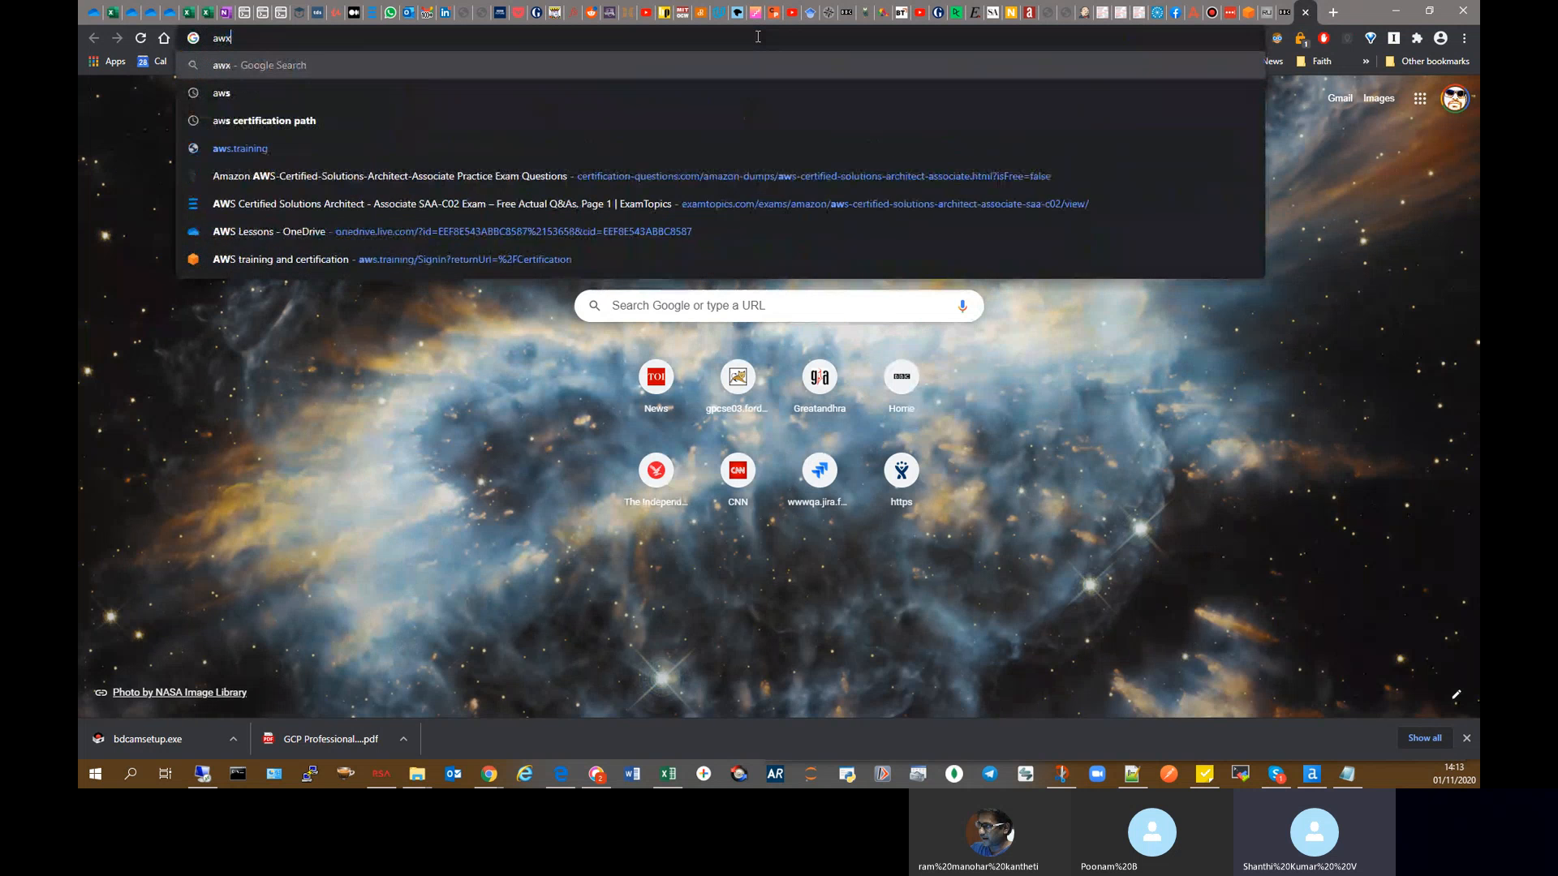
pyautogui.press('Return')
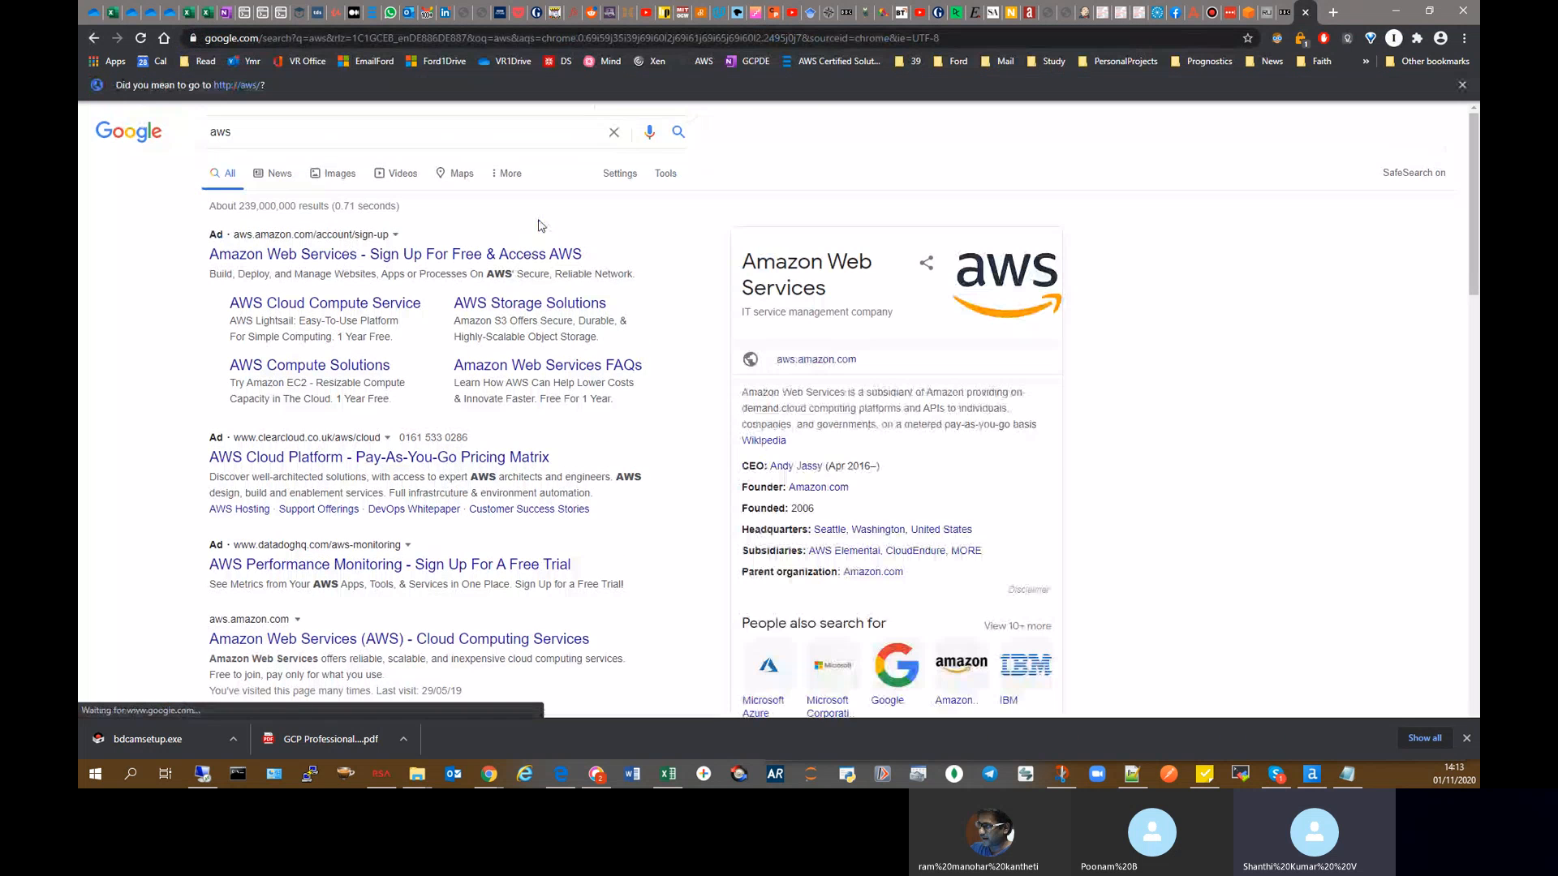
# Step: Glance through the open OneDrive files, return to the AWS site and open the AWS Management Console sign-in page
pyautogui.click(114, 11)
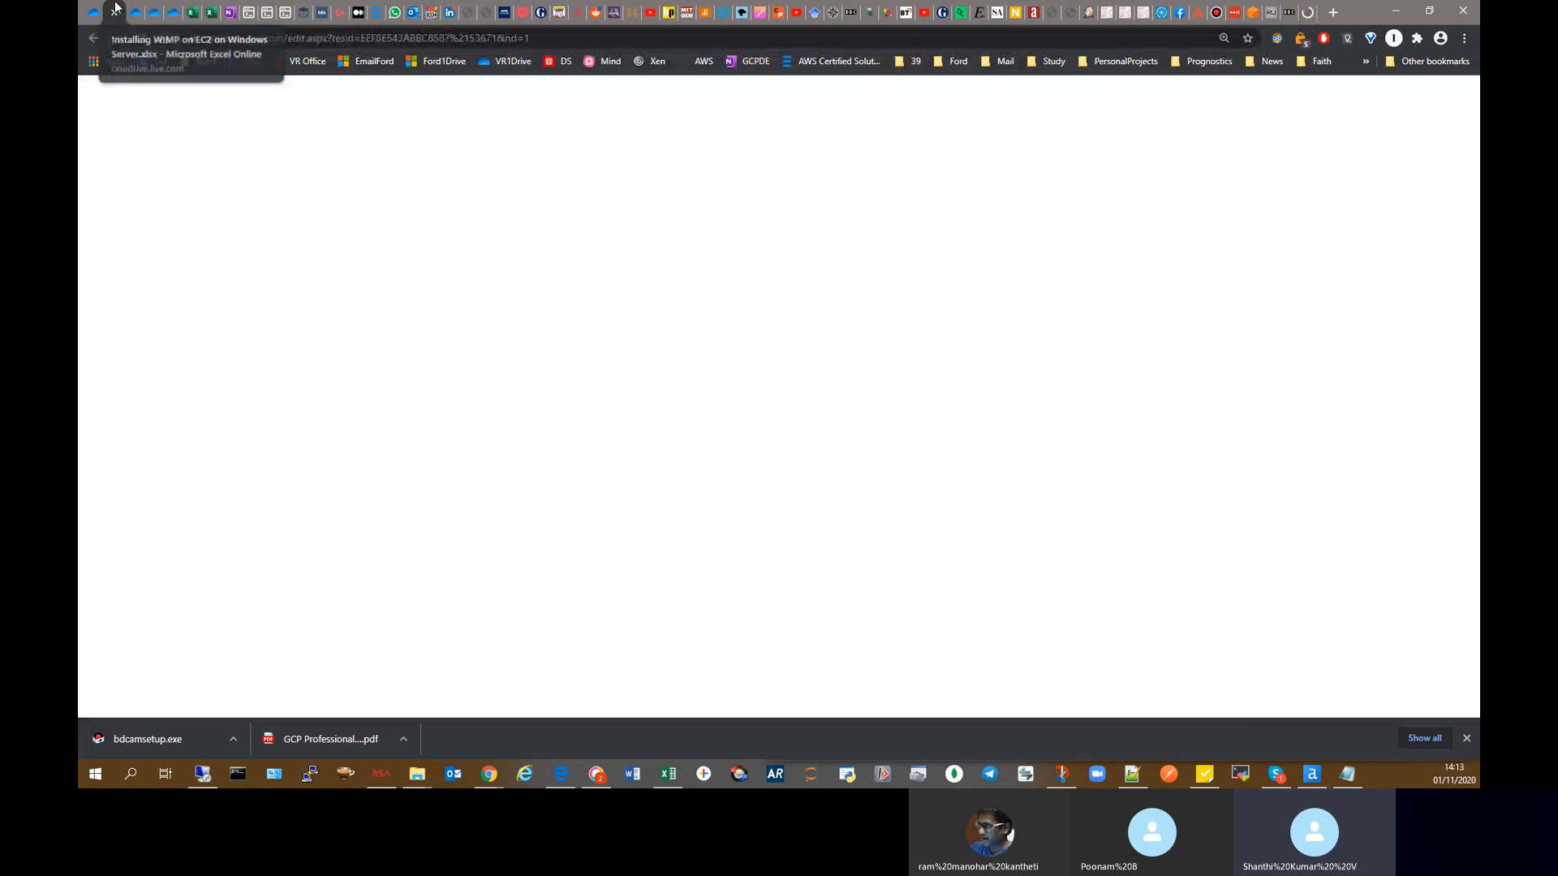
pyautogui.moveTo(117, 8); pyautogui.dragTo(1478, 787)
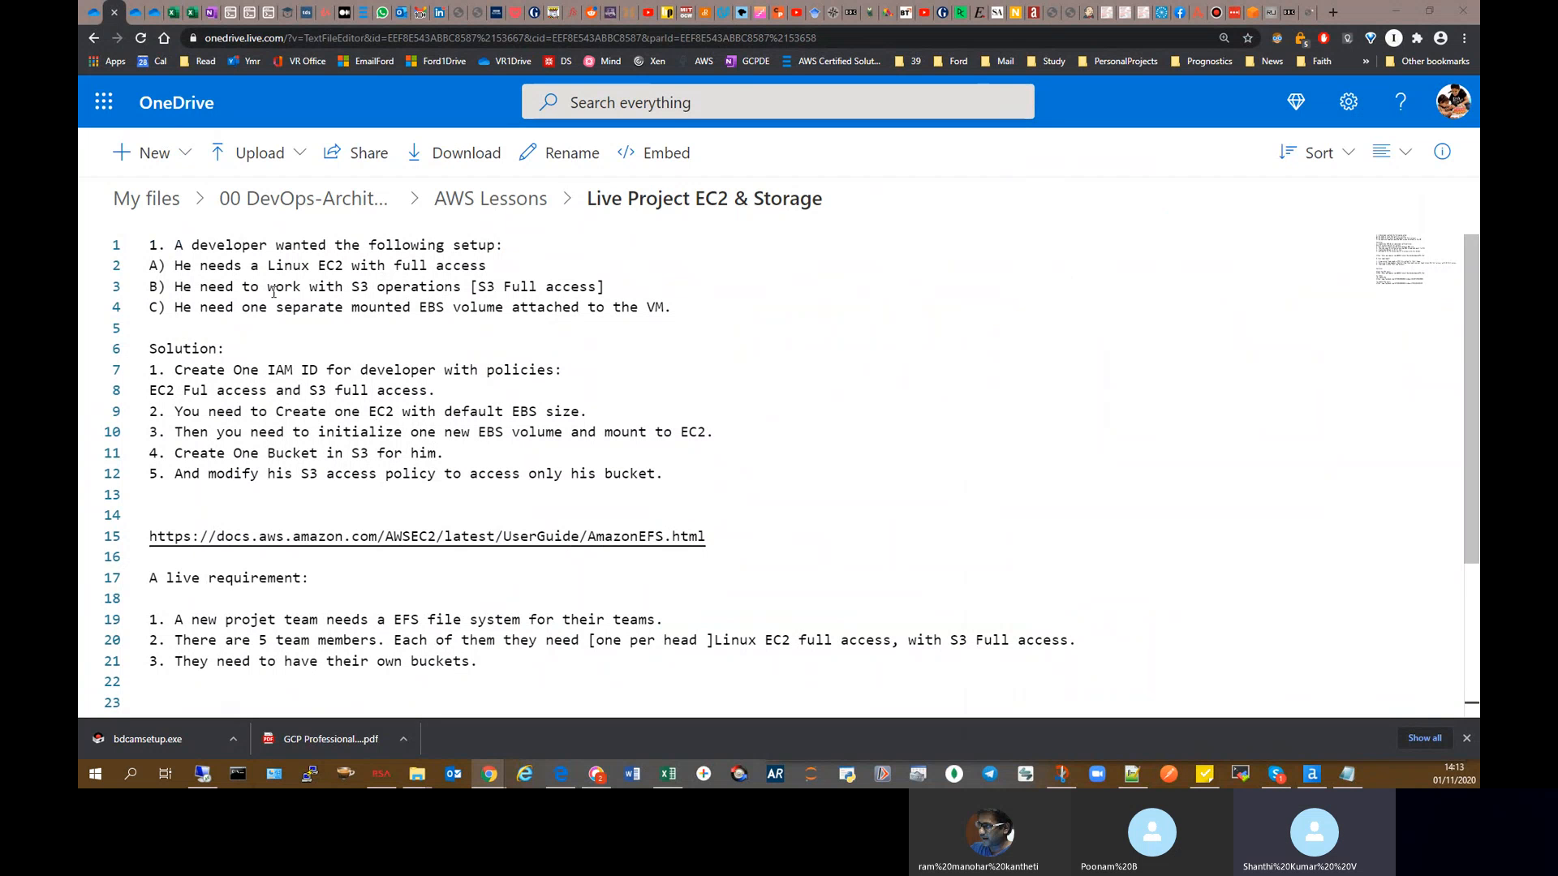
pyautogui.click(1307, 12)
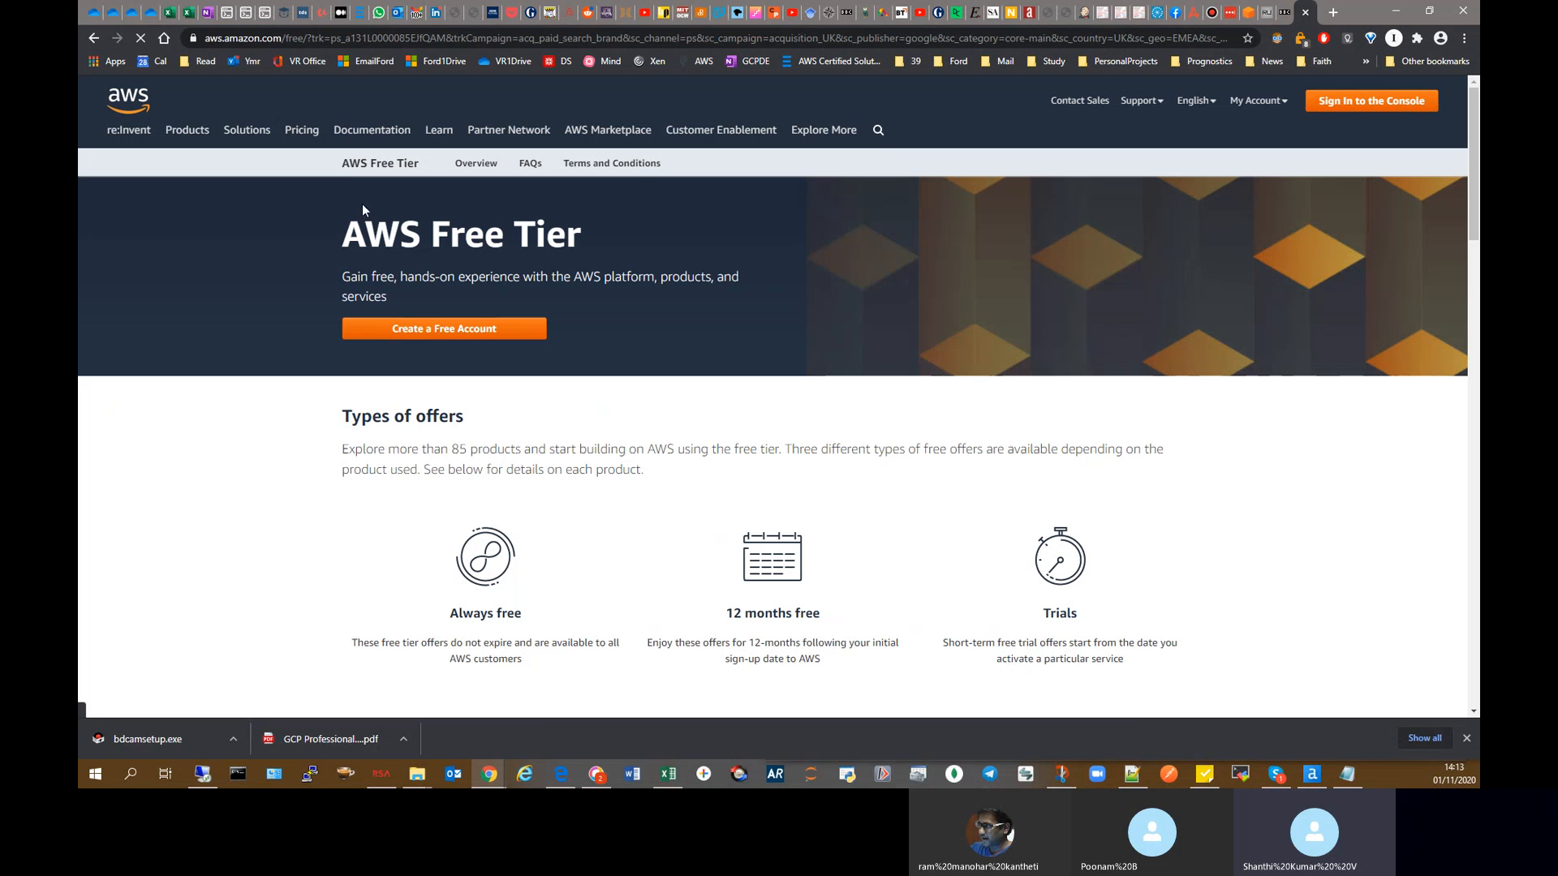
pyautogui.moveTo(1256, 101)
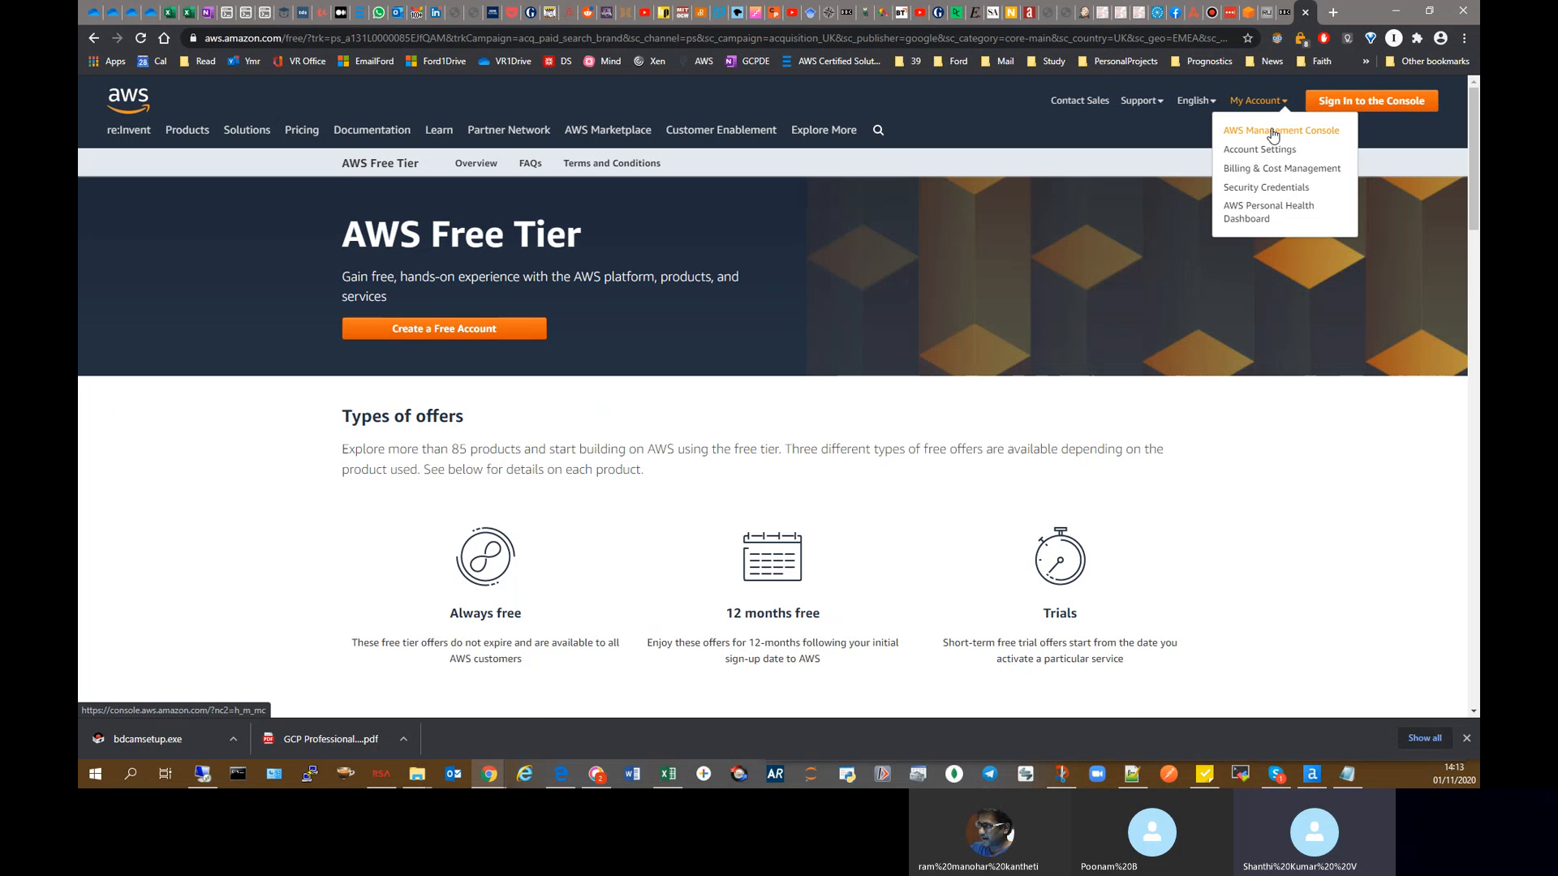
pyautogui.click(1273, 135)
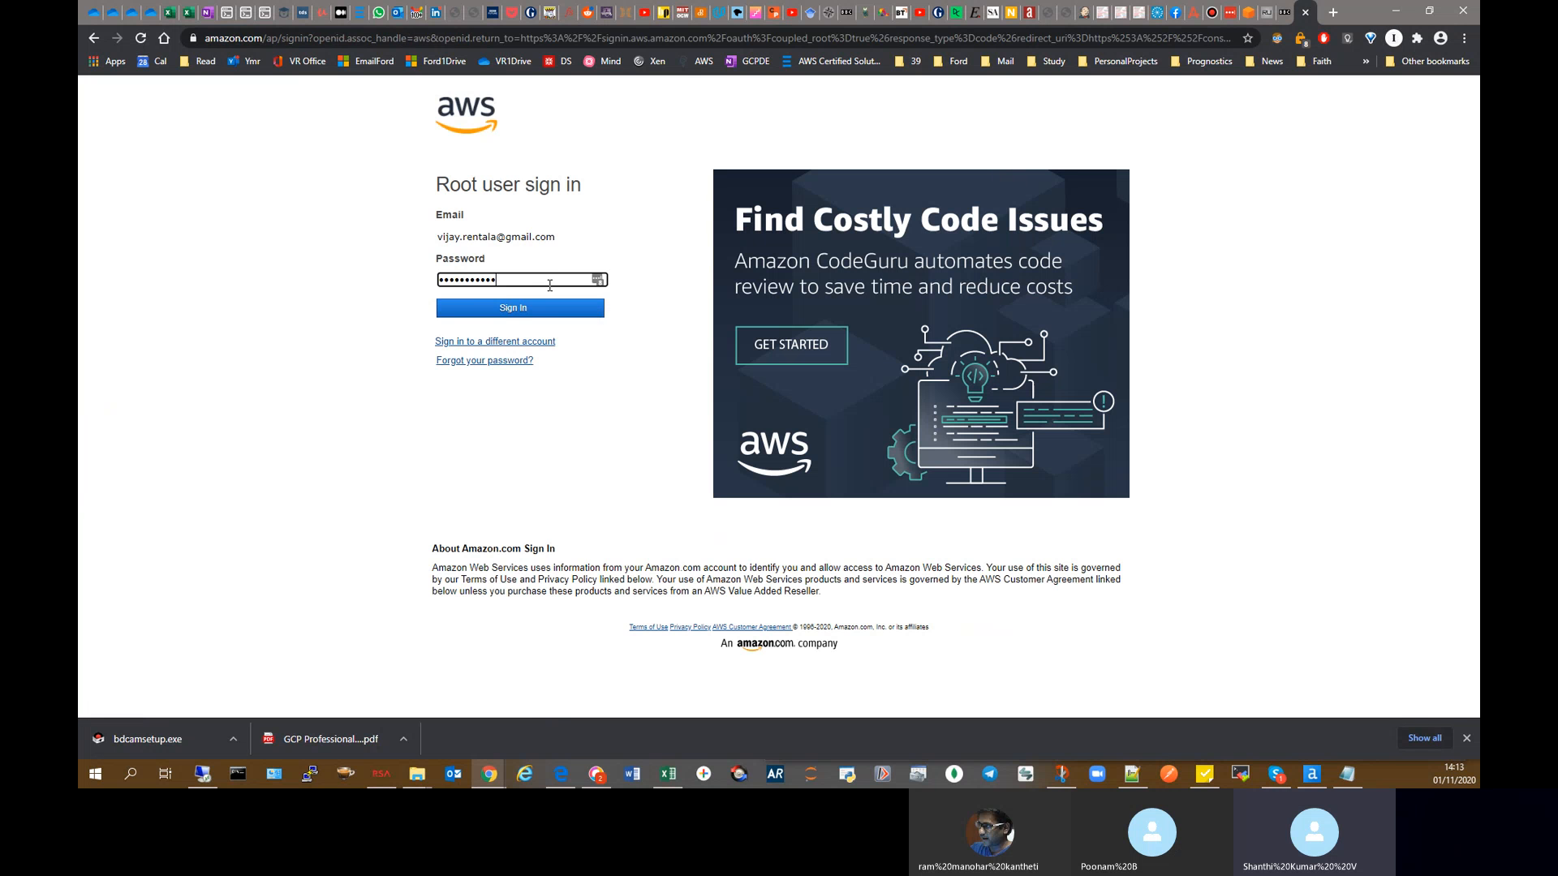
# Step: Leave the root user sign-in and choose to sign in to AWS as an IAM user
pyautogui.click(511, 313)
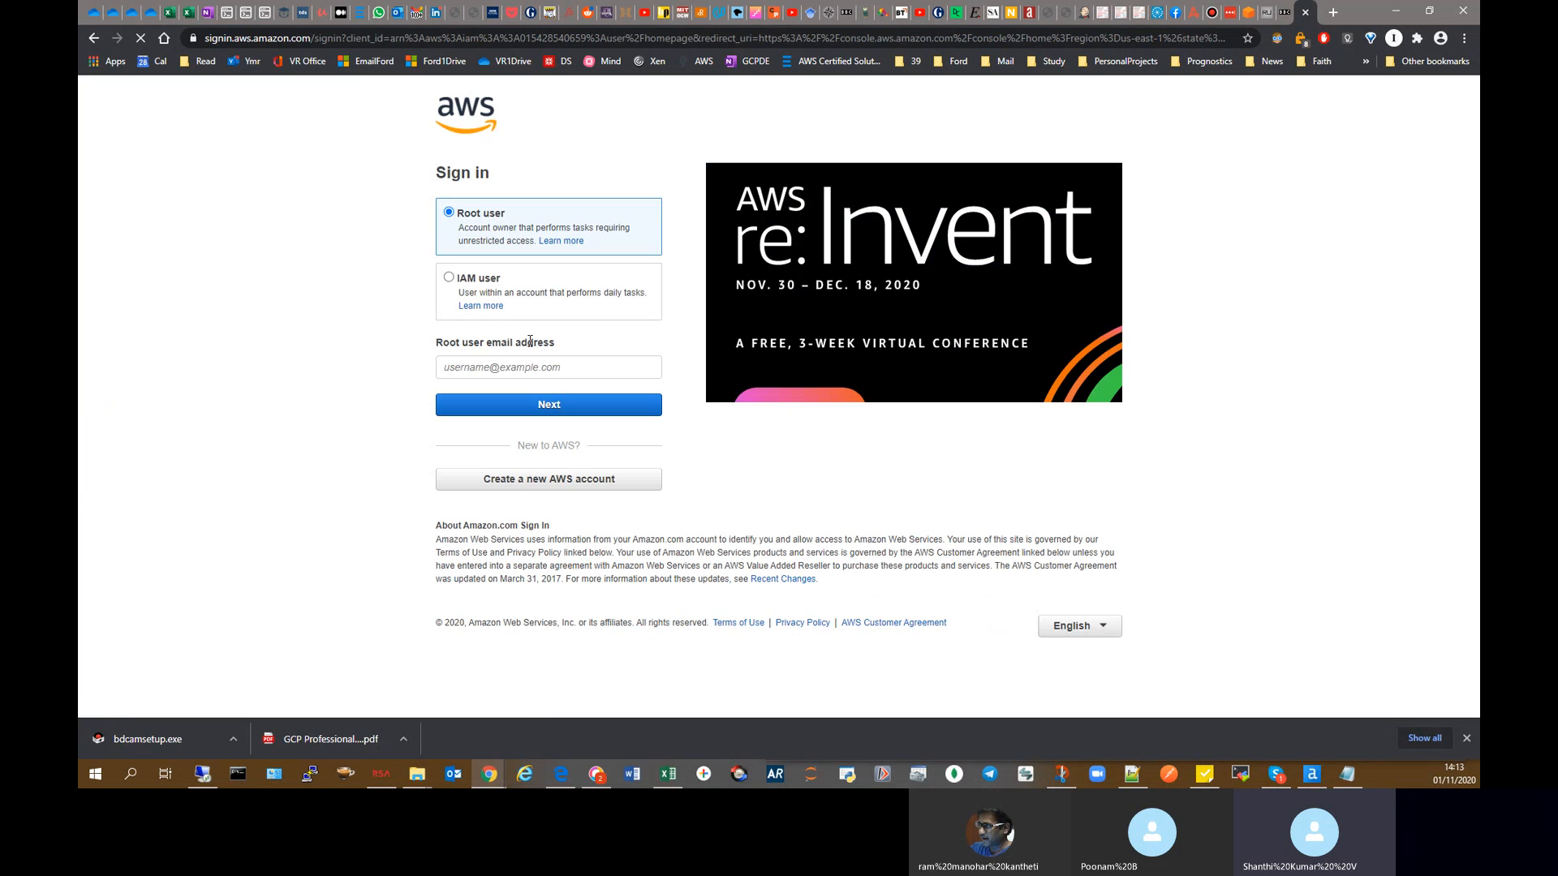
pyautogui.click(497, 294)
pyautogui.click(516, 367)
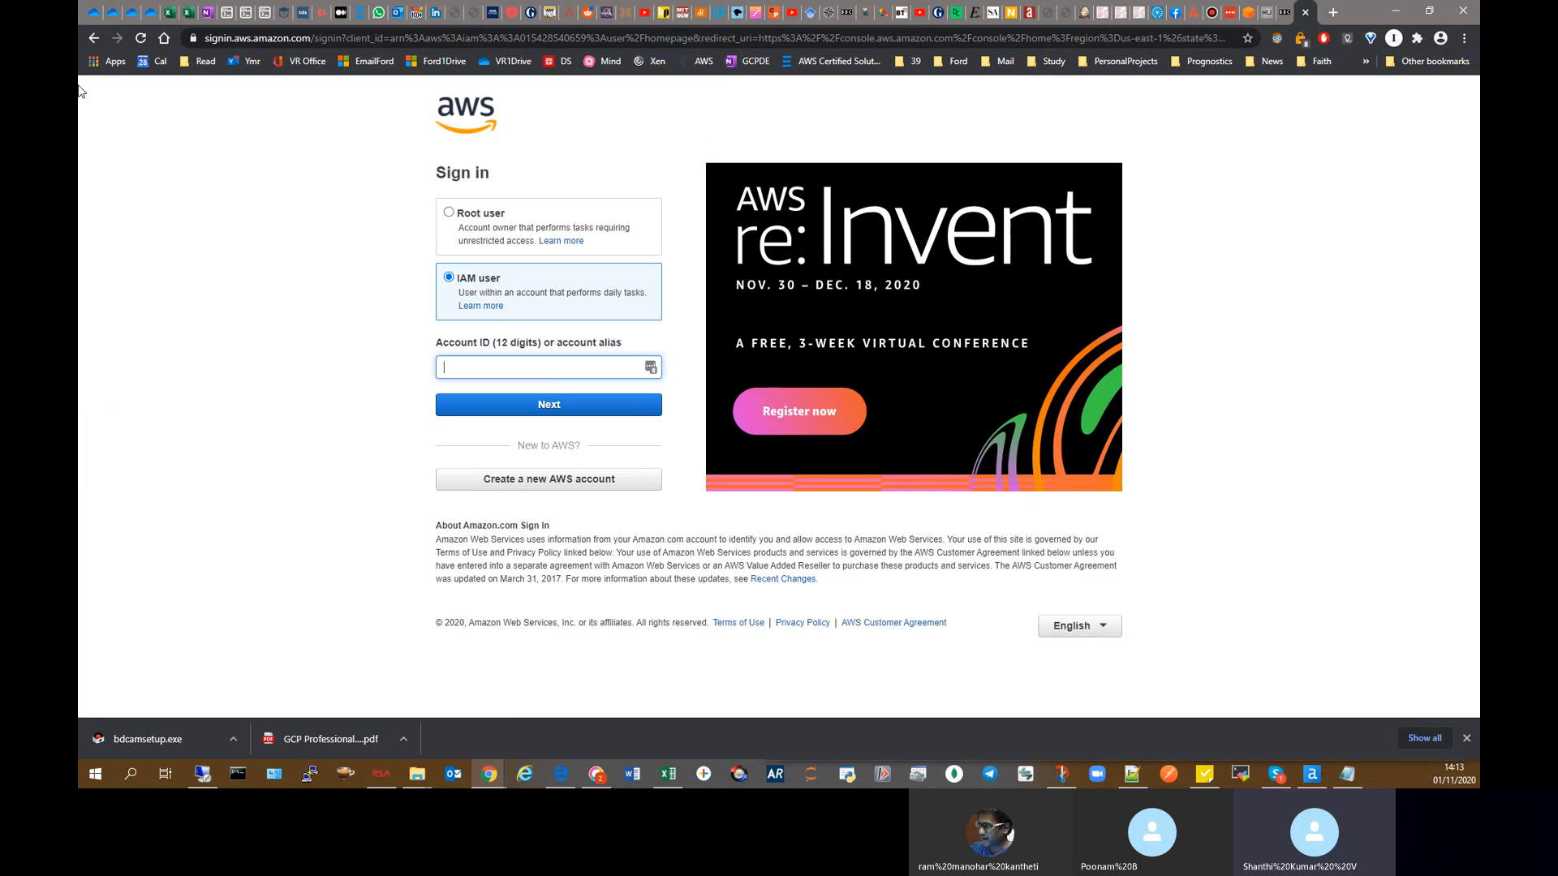
# Step: Check the iam_admin1 workbook in OneDrive for the IAM sign-in details
pyautogui.click(151, 12)
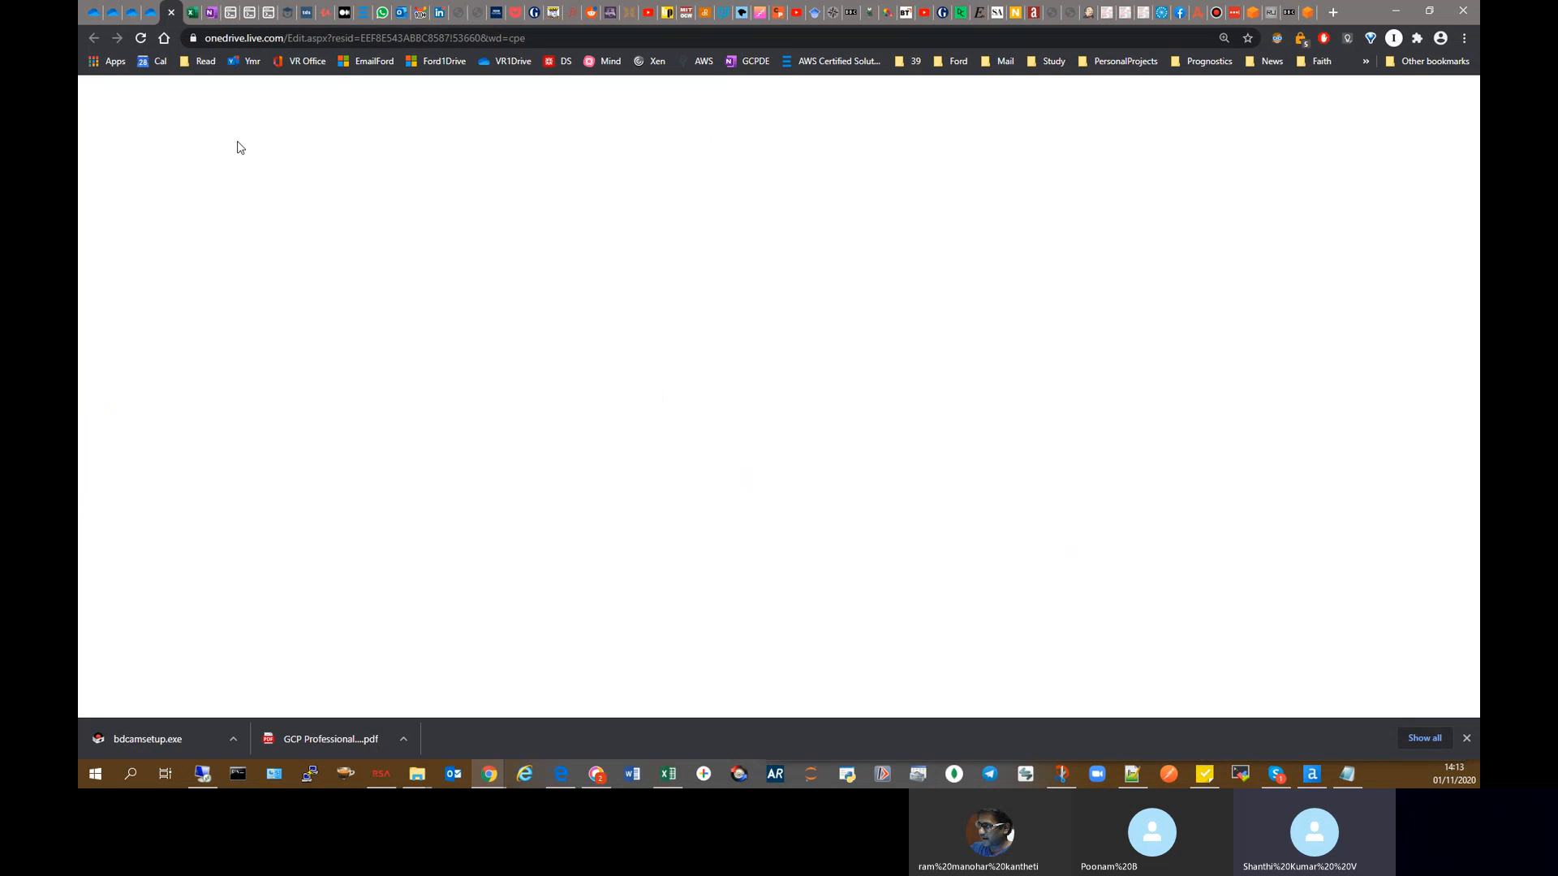
pyautogui.click(172, 362)
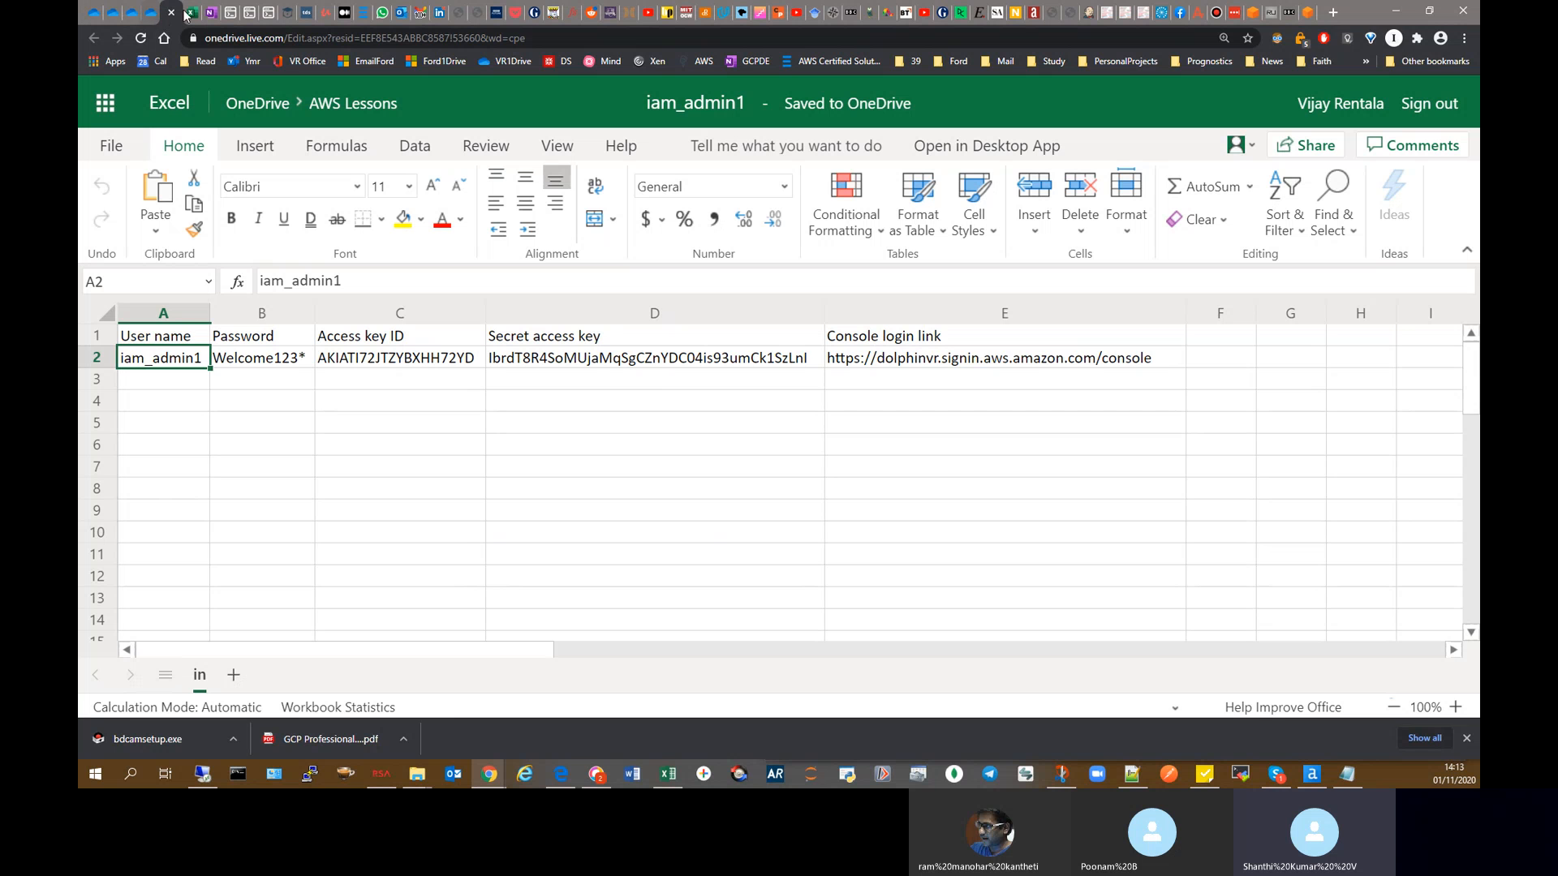
pyautogui.click(1288, 8)
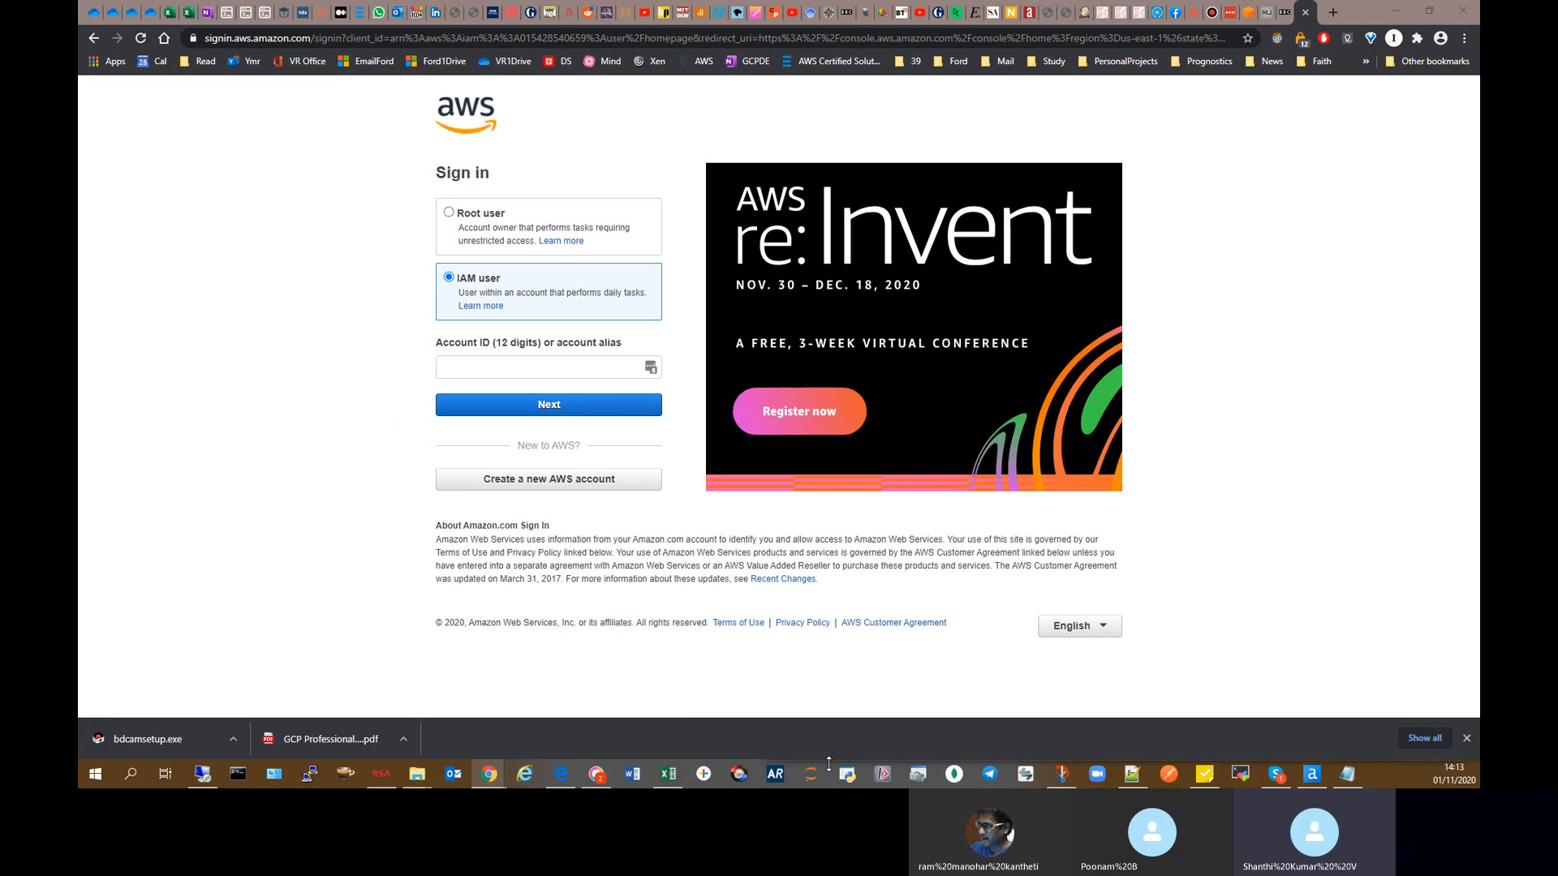
# Step: Copy the account ID from the EC2 console session open in Edge and submit it on the IAM user sign-in page in Chrome
pyautogui.click(563, 775)
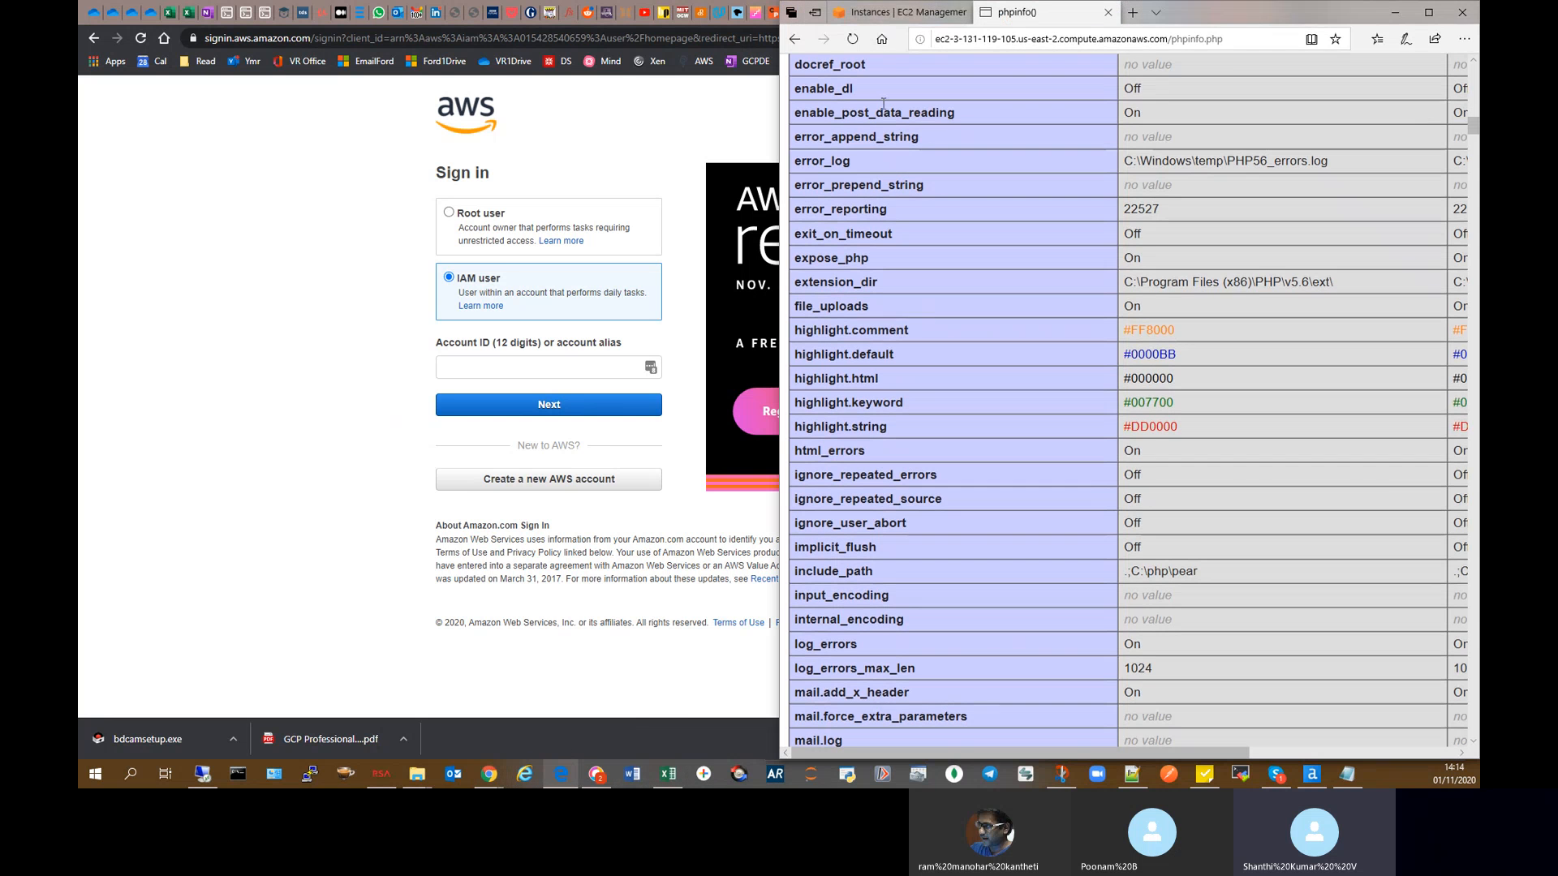
pyautogui.click(893, 12)
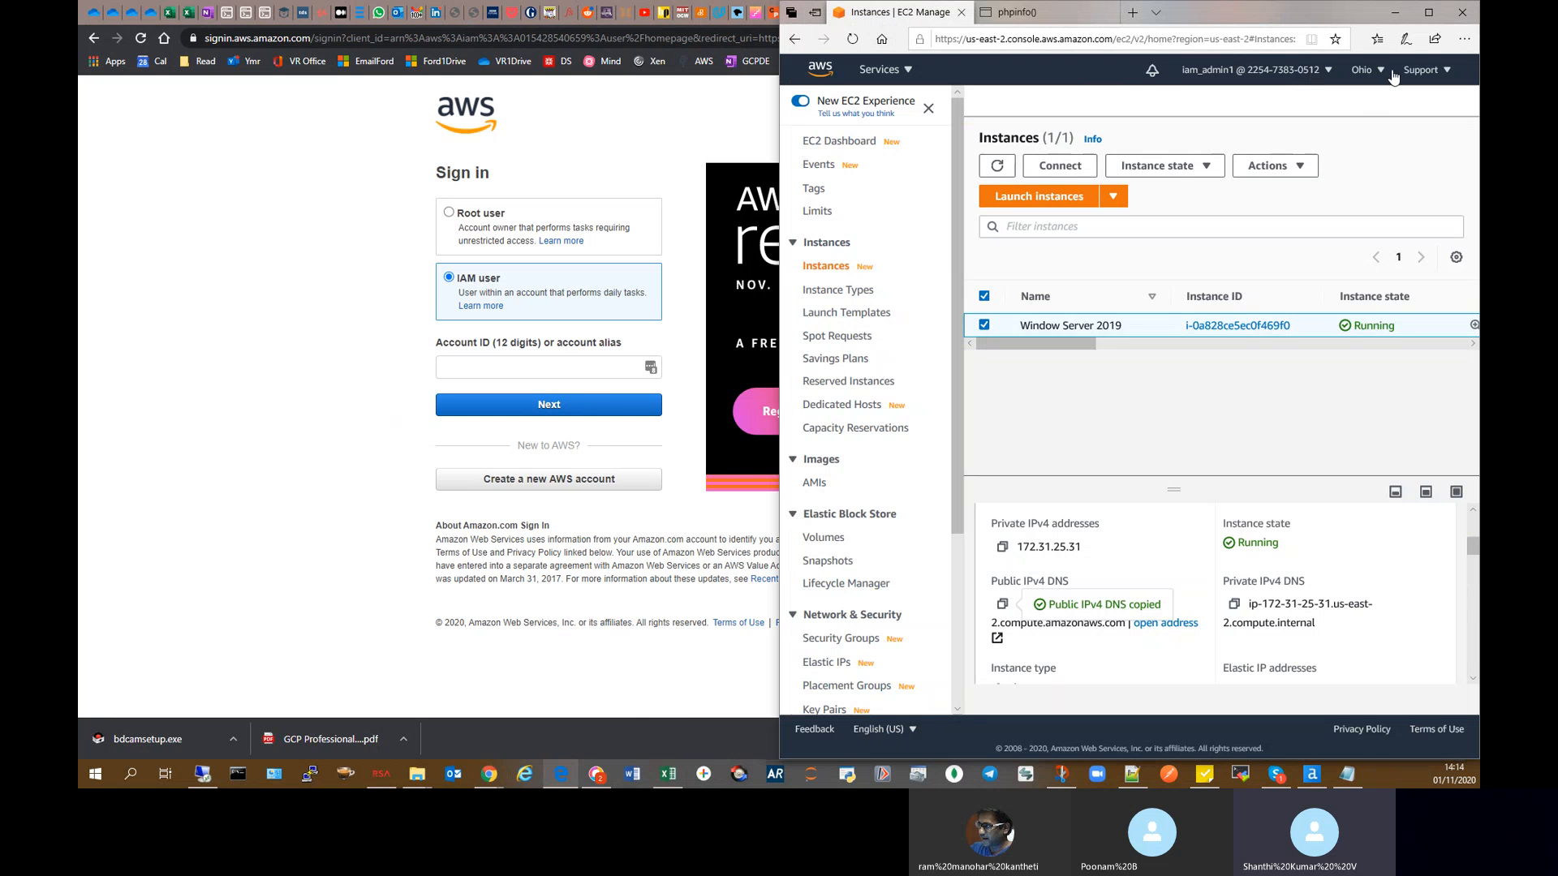
pyautogui.click(1329, 81)
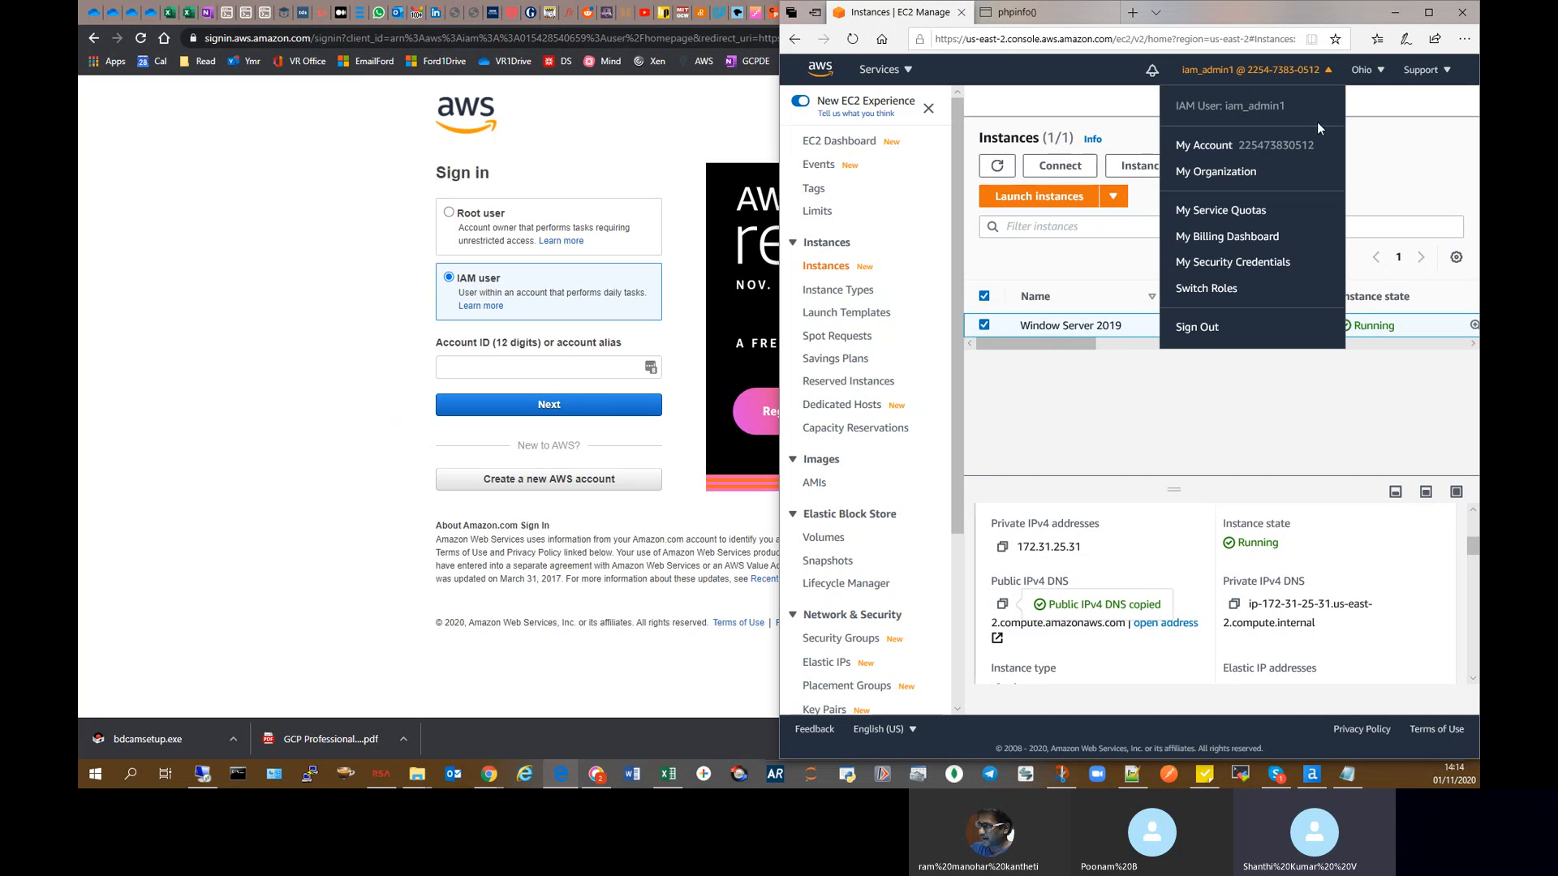
pyautogui.moveTo(1263, 147); pyautogui.dragTo(1239, 150)
pyautogui.hotkey('ctrl', 'c')
pyautogui.click(1395, 13)
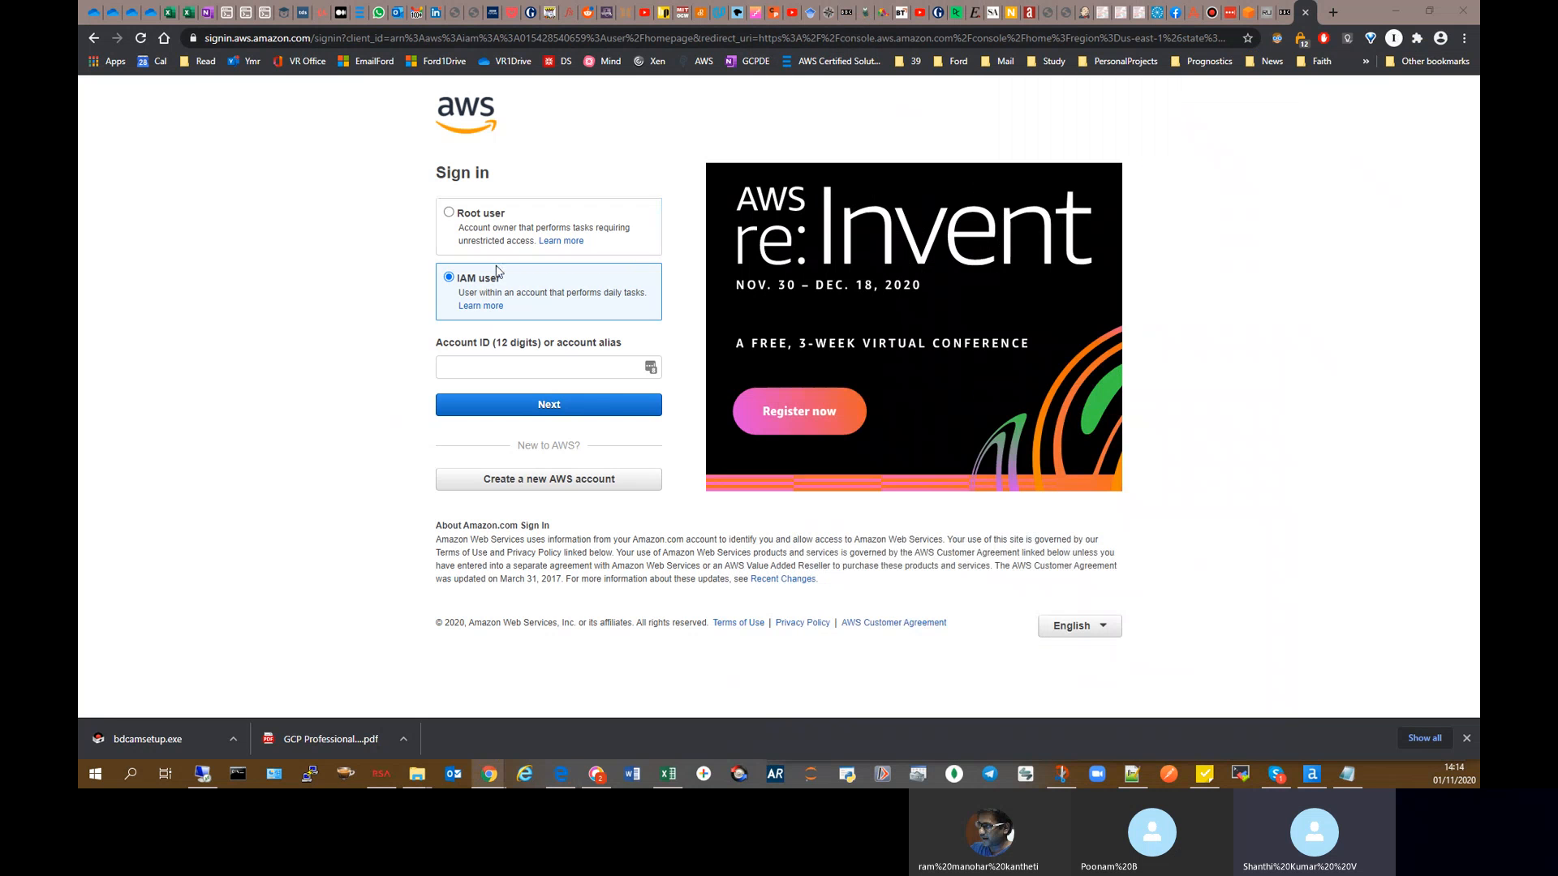
pyautogui.click(633, 367)
pyautogui.hotkey('ctrl', 'v')
pyautogui.click(543, 405)
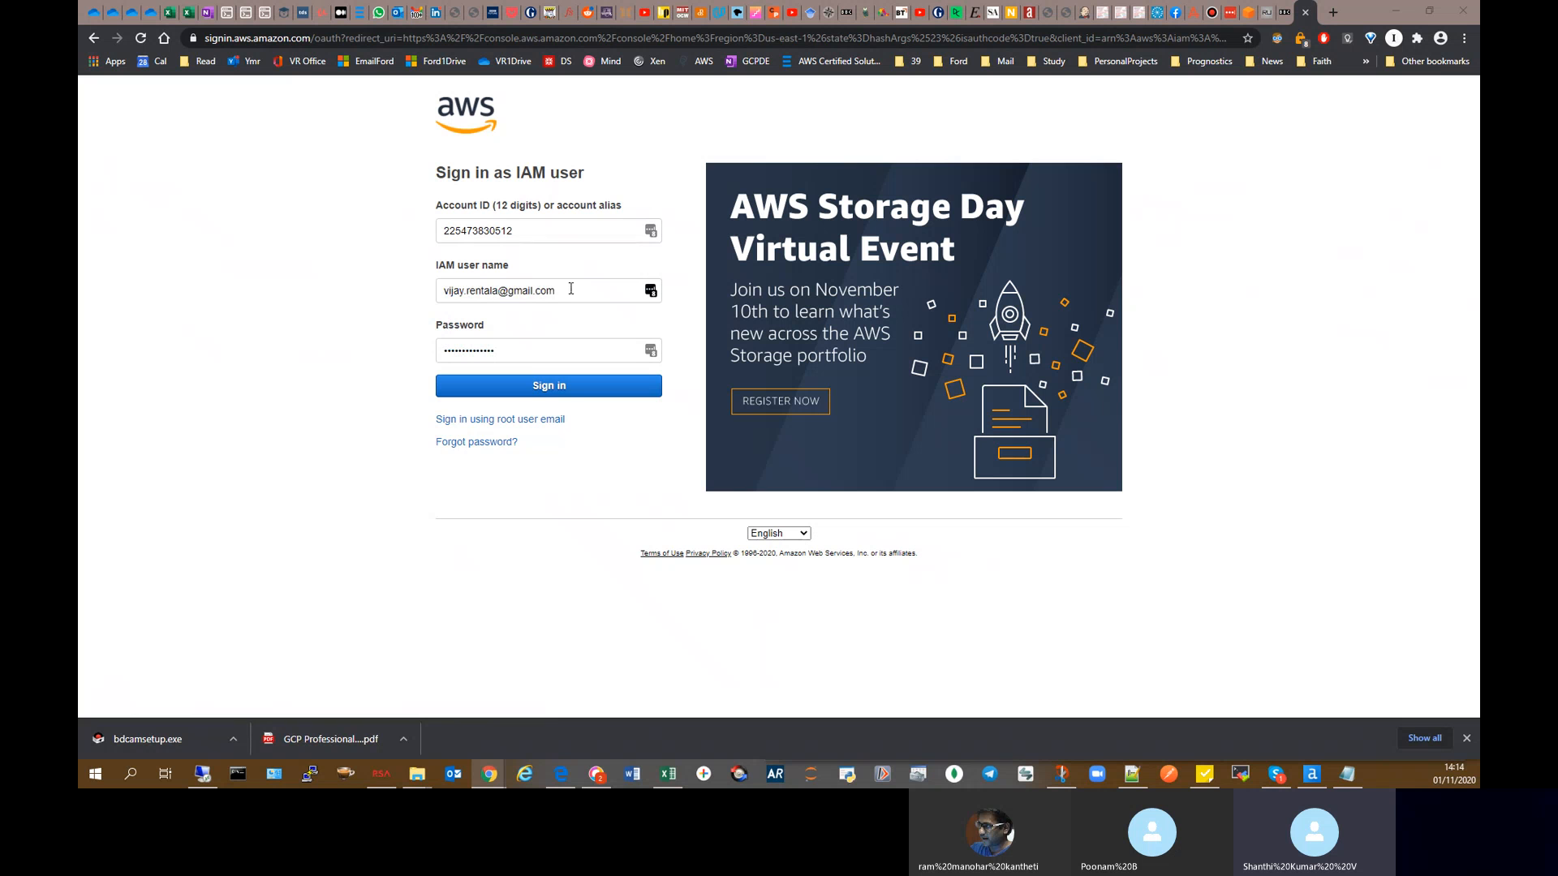
# Step: Copy the user name iam_admin1 from the iam_admin1 workbook and replace the prefilled IAM user name with it on the sign-in form
pyautogui.tripleClick(607, 297)
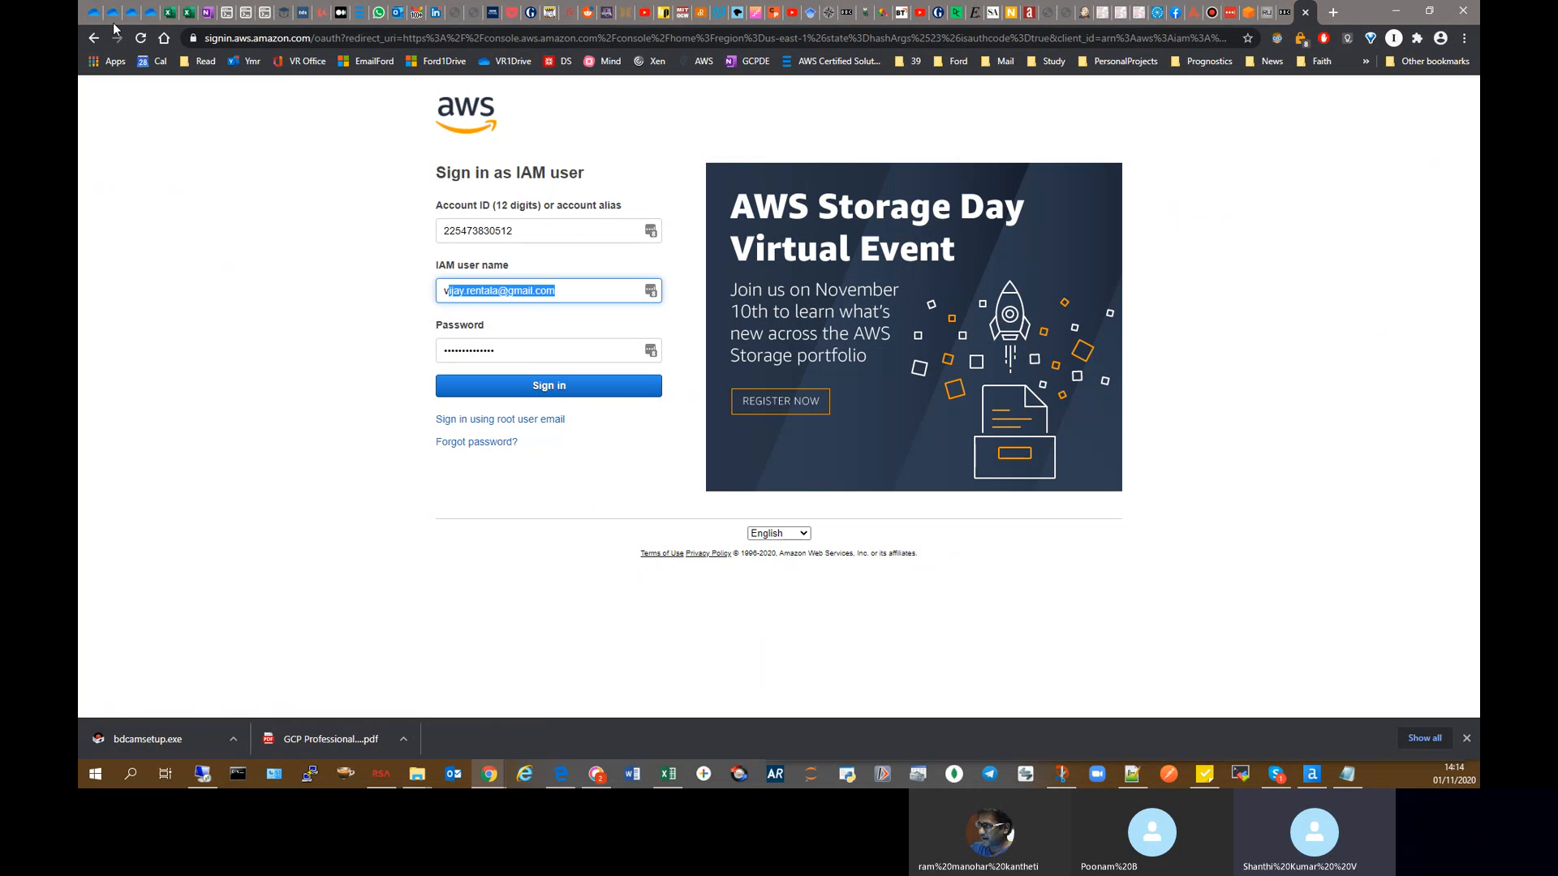
pyautogui.click(115, 14)
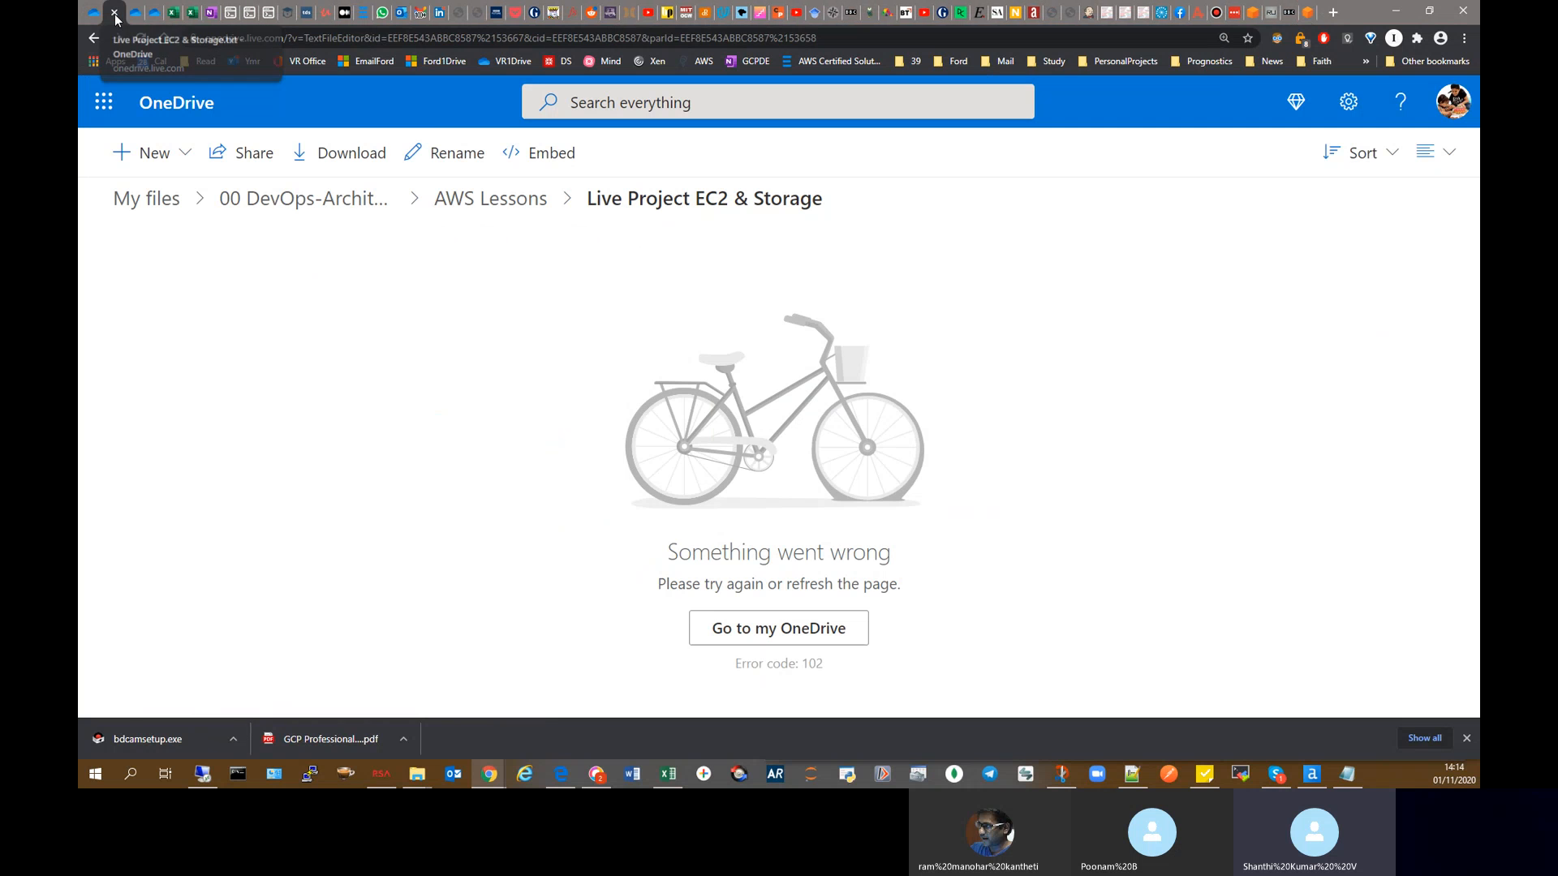
pyautogui.click(172, 12)
pyautogui.doubleClick(178, 358)
pyautogui.moveTo(203, 358); pyautogui.dragTo(119, 354)
pyautogui.hotkey('ctrl', 'c')
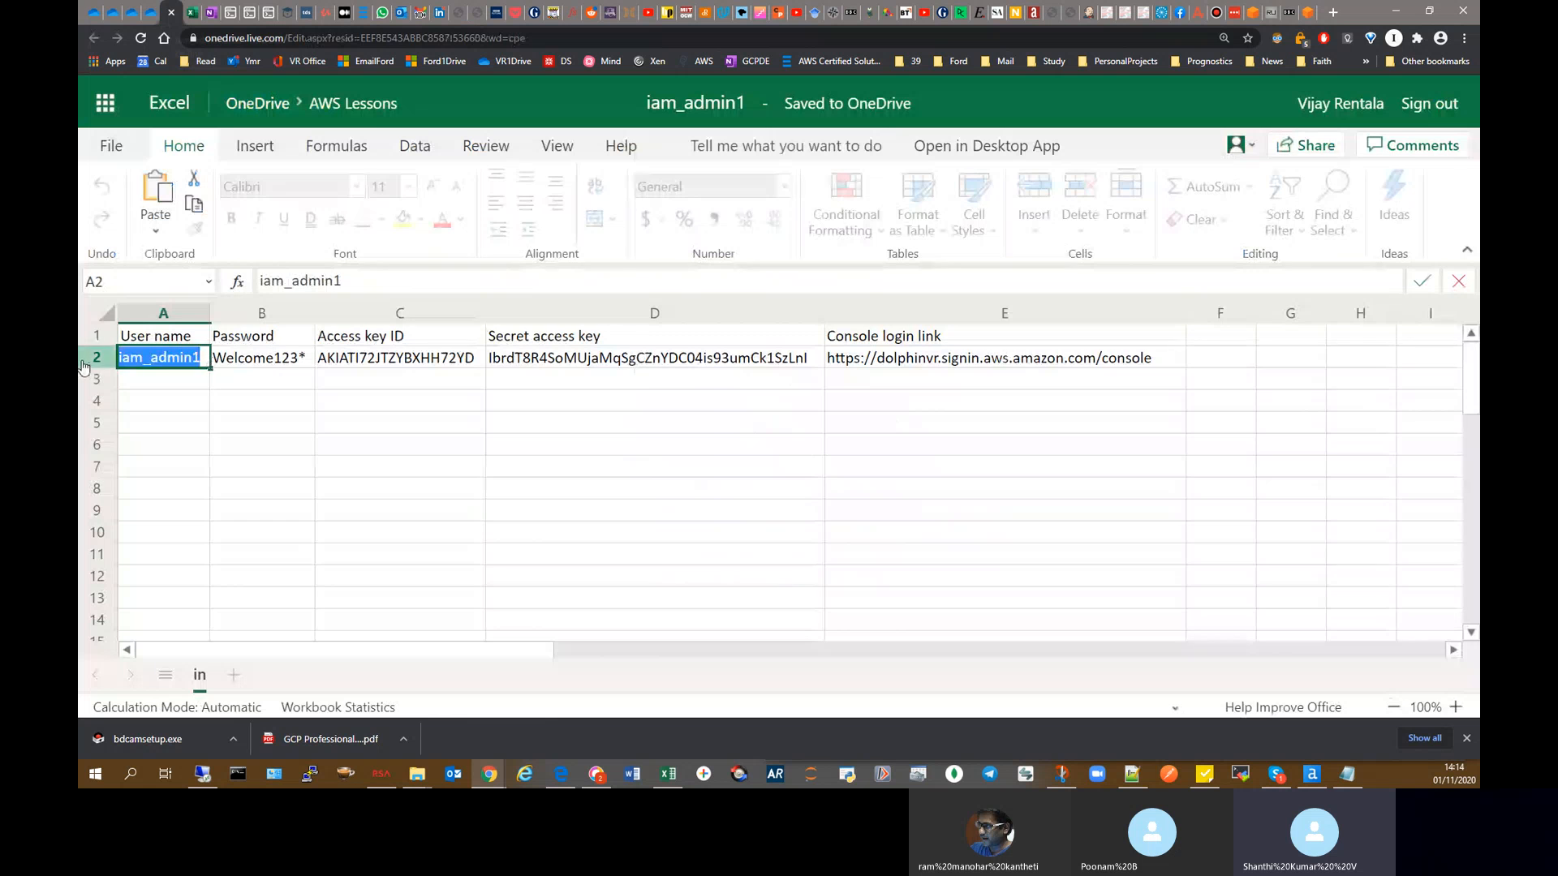
pyautogui.click(1306, 14)
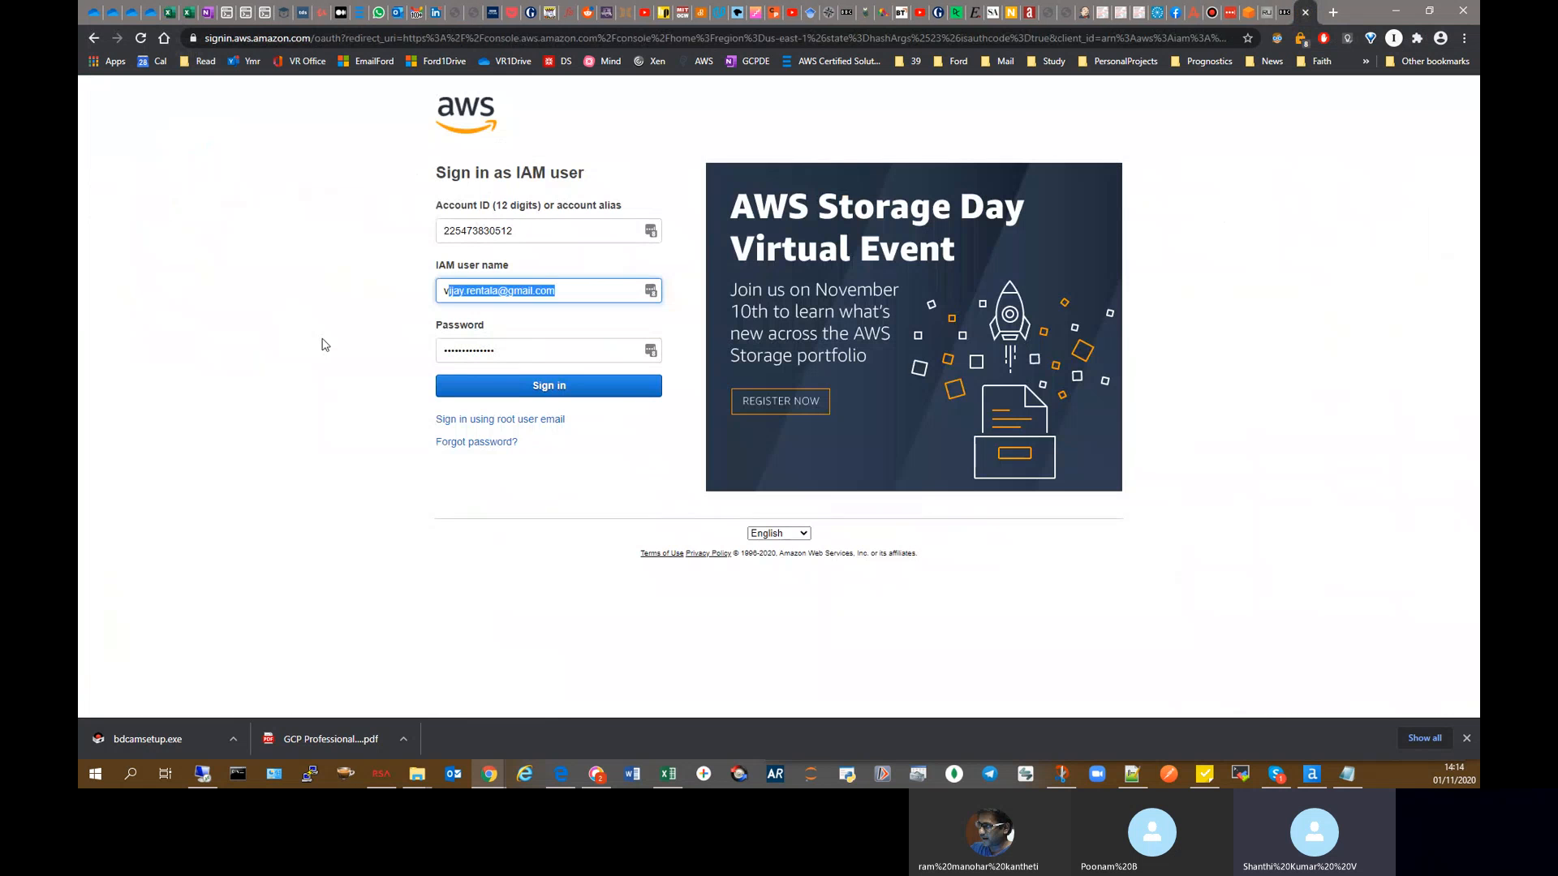
pyautogui.click(556, 291)
pyautogui.hotkey('ctrl', 'a')
pyautogui.hotkey('ctrl', 'v')
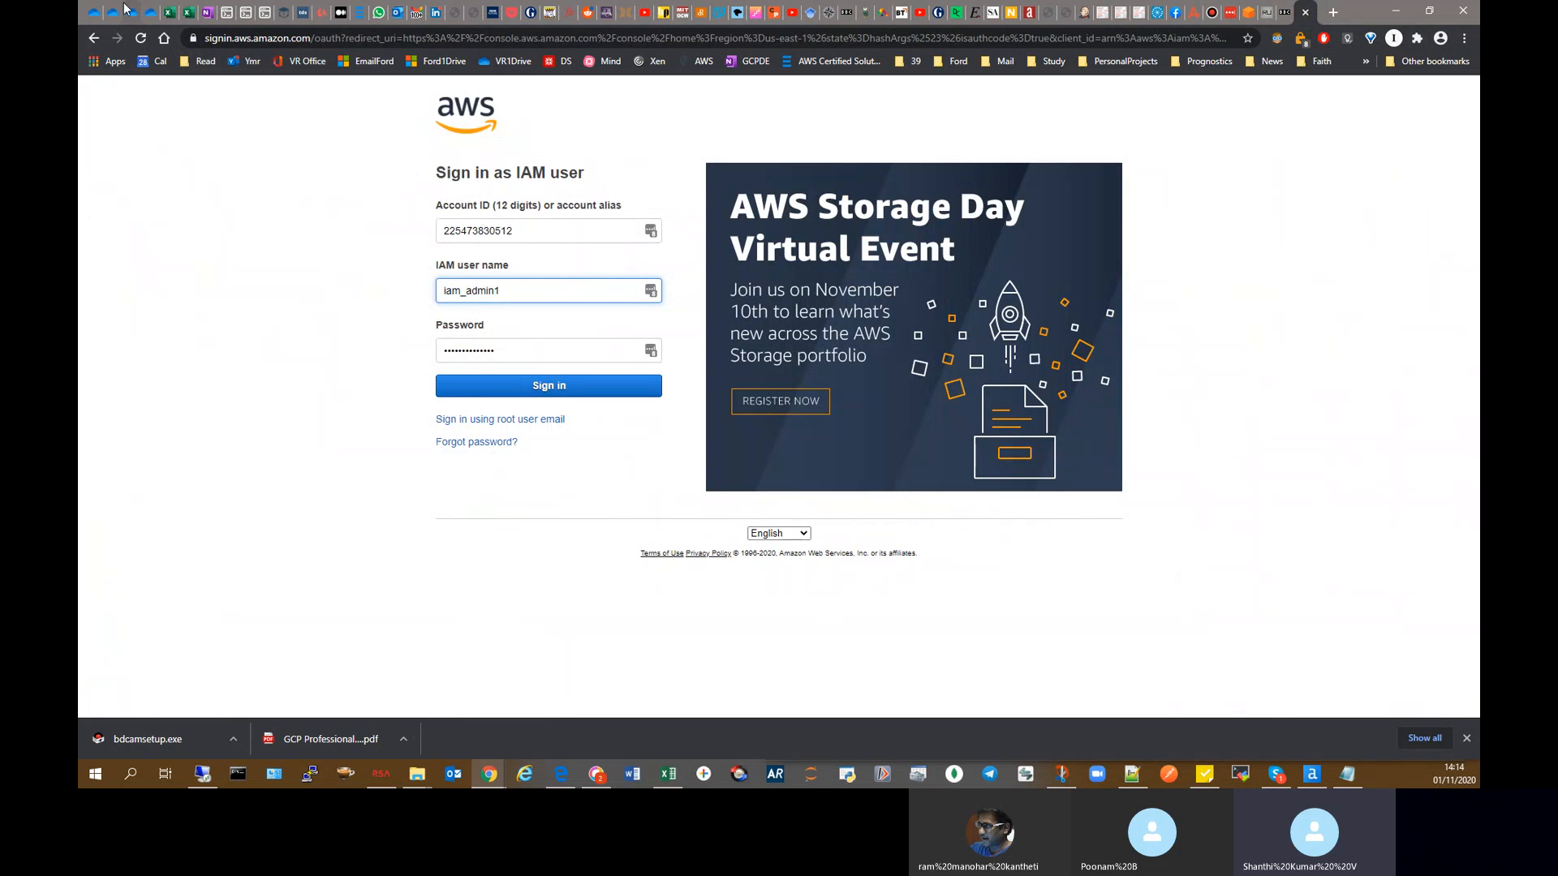
# Step: Copy the password from the iam_admin1 workbook, replace the prefilled password on the IAM sign-in form with it, and sign in
pyautogui.click(163, 16)
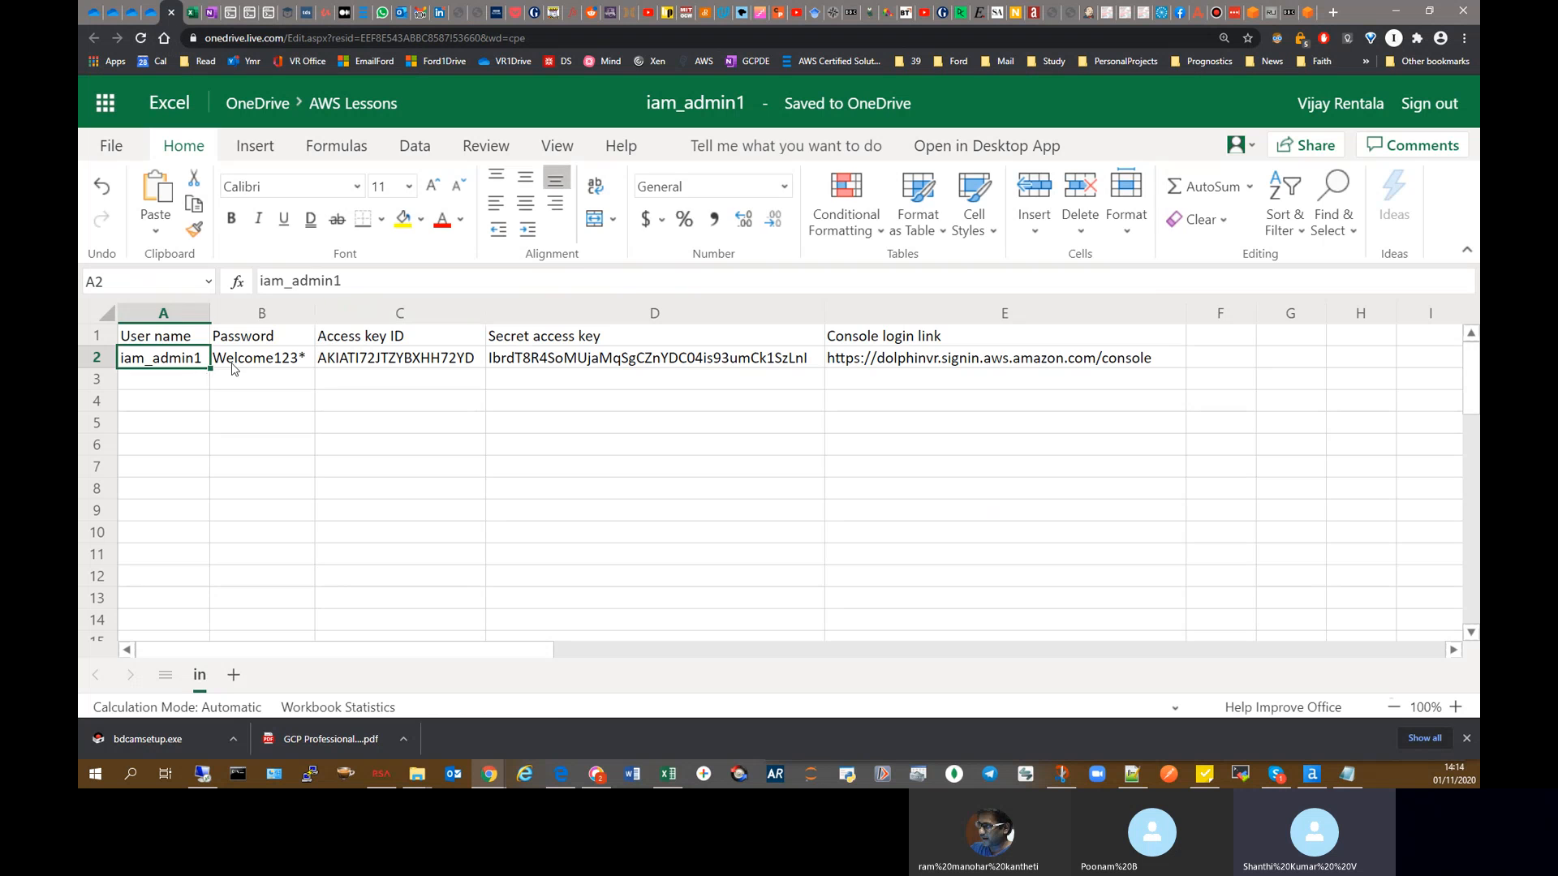
pyautogui.click(303, 357)
pyautogui.doubleClick(304, 358)
pyautogui.moveTo(304, 358); pyautogui.dragTo(132, 361)
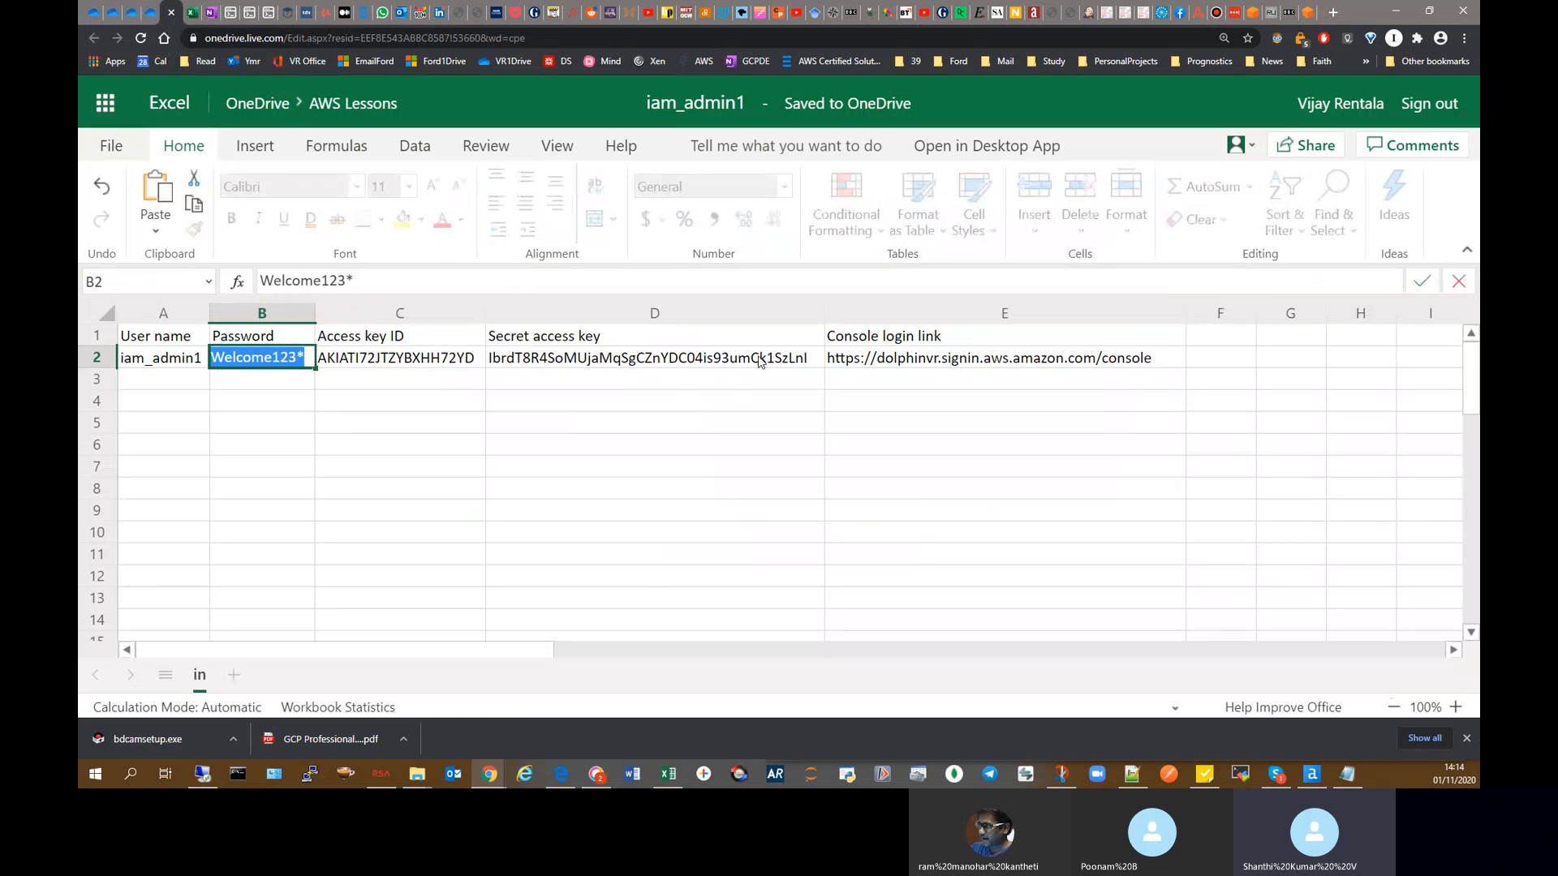
pyautogui.click(1303, 12)
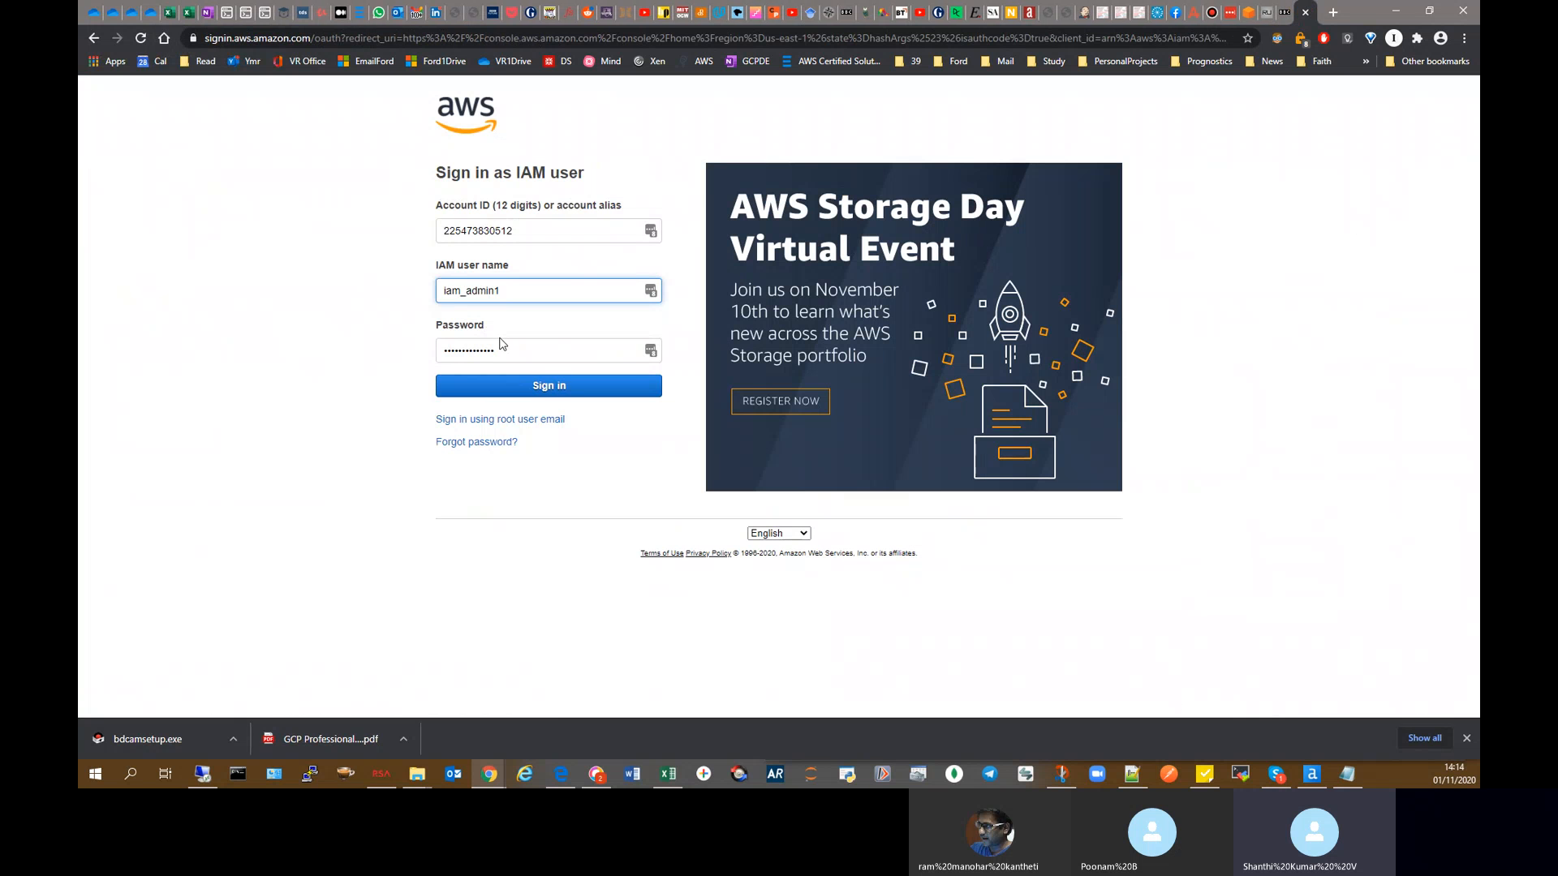
pyautogui.moveTo(497, 350); pyautogui.dragTo(416, 353)
pyautogui.hotkey('ctrl', 'v')
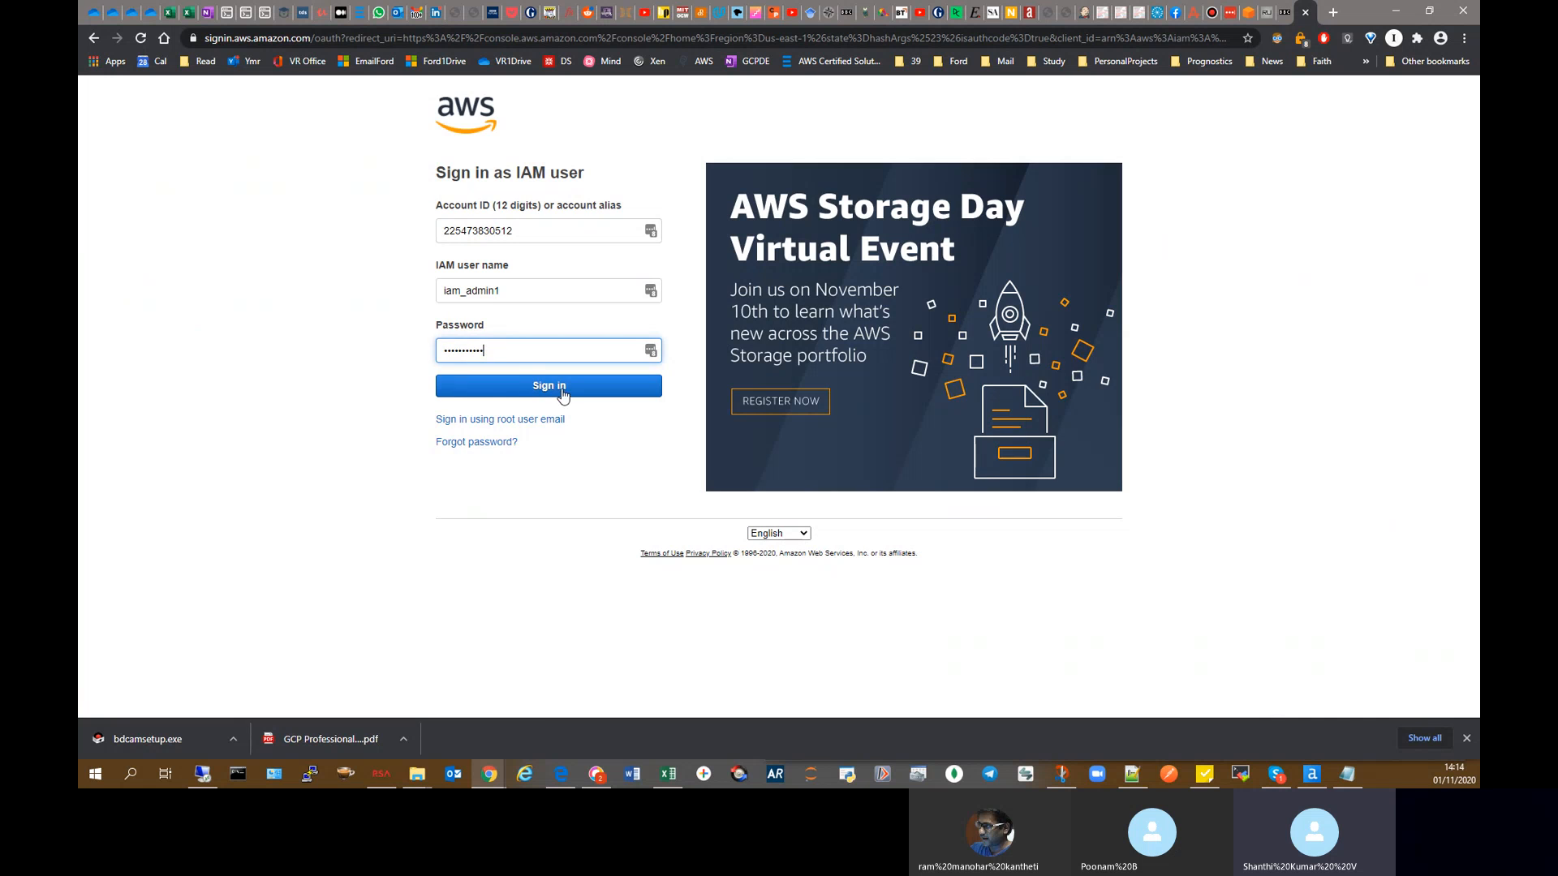
pyautogui.click(558, 390)
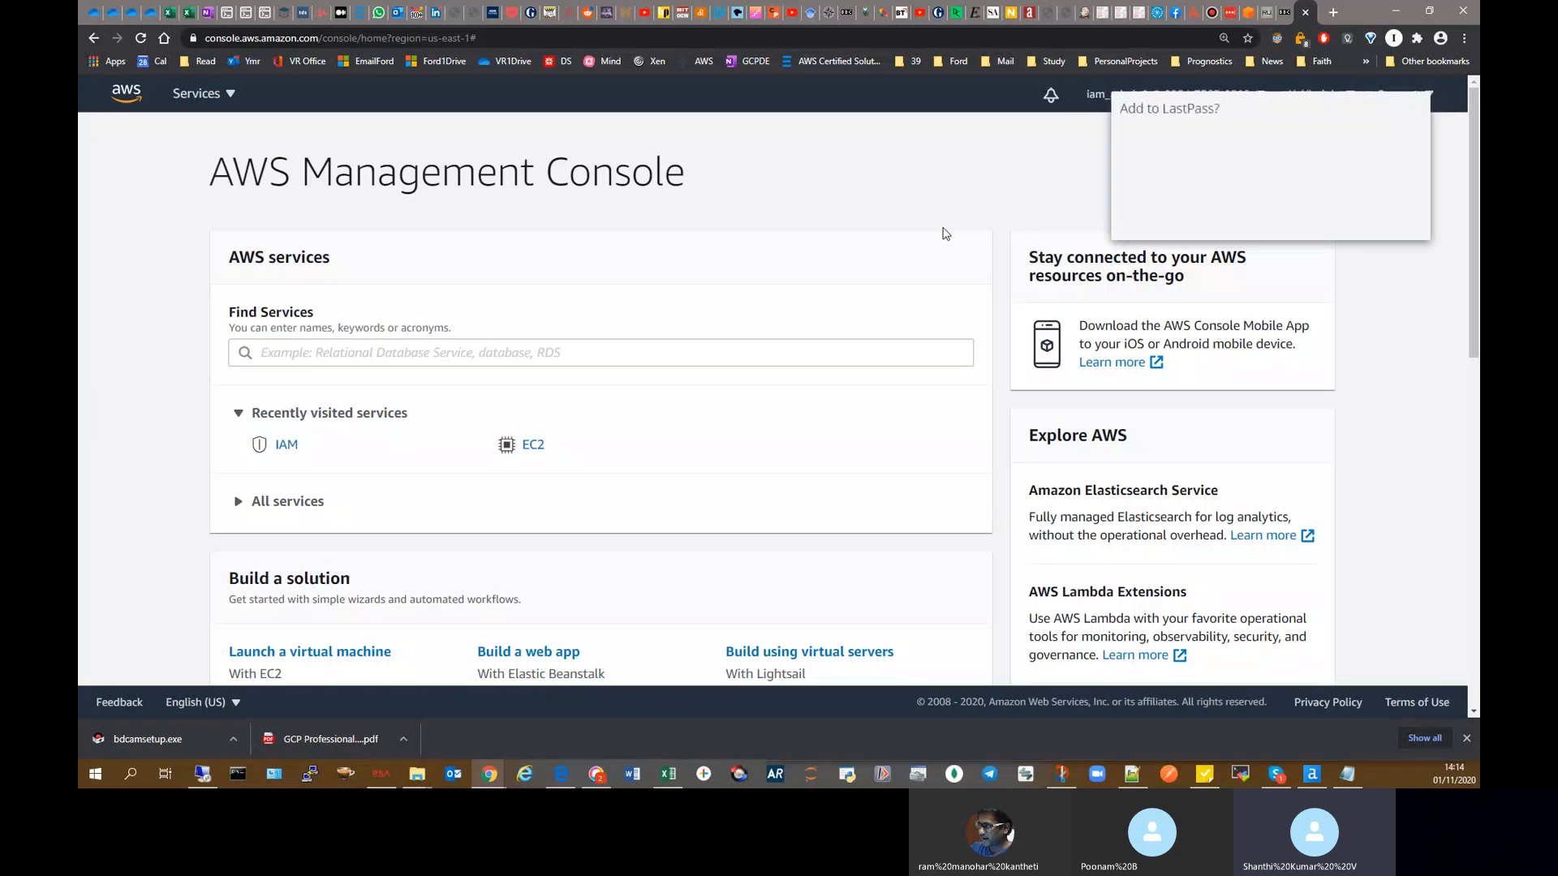
pyautogui.click(1322, 223)
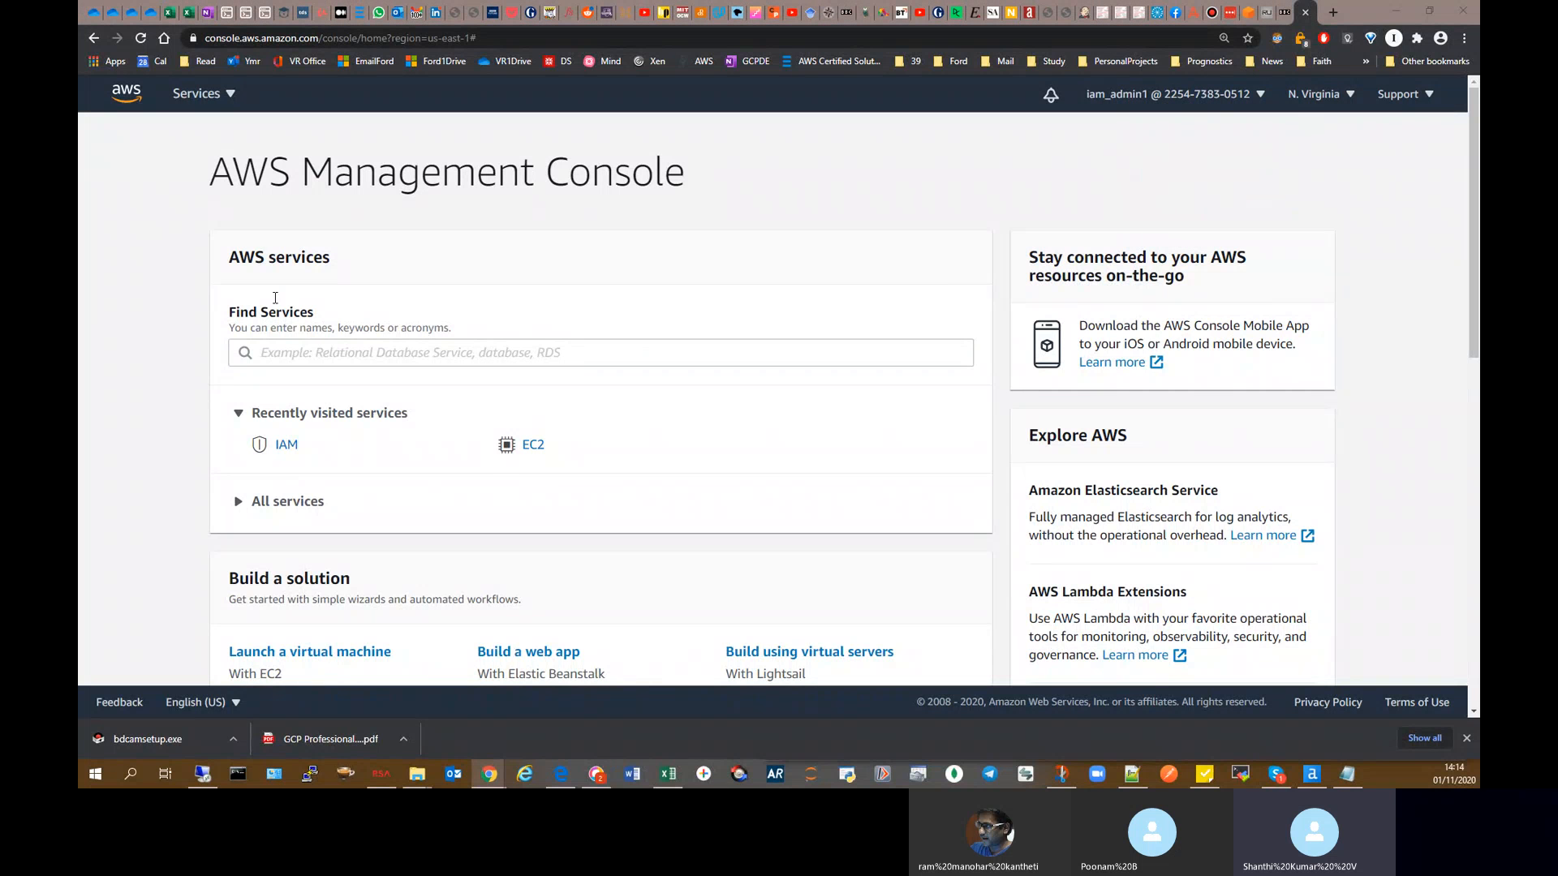
pyautogui.hotkey('alt', 's')
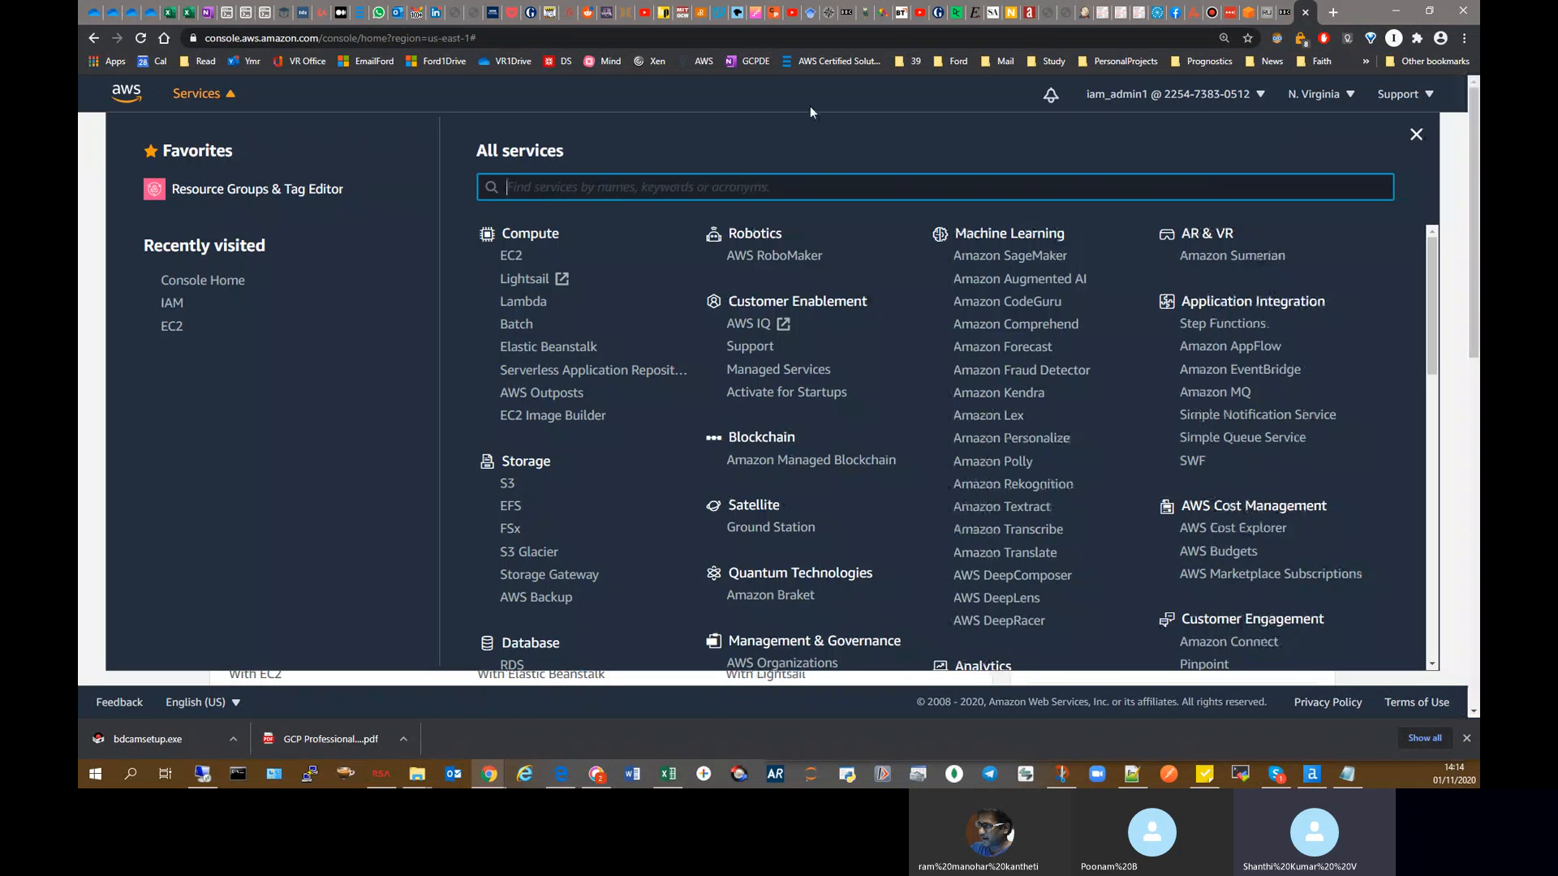
pyautogui.press('Escape')
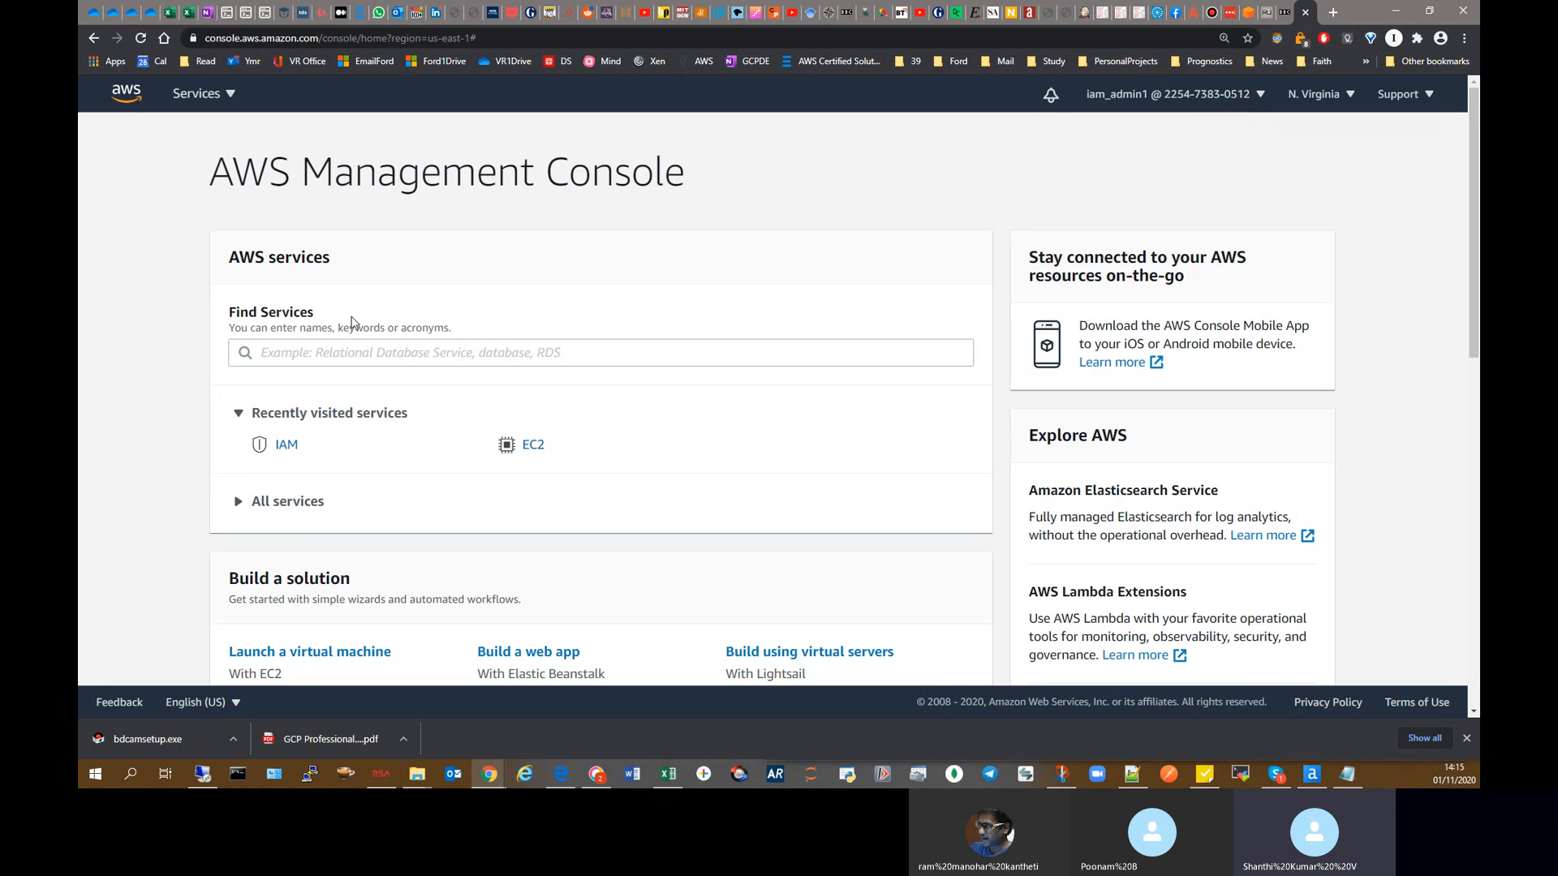
pyautogui.click(353, 353)
pyautogui.press('Escape')
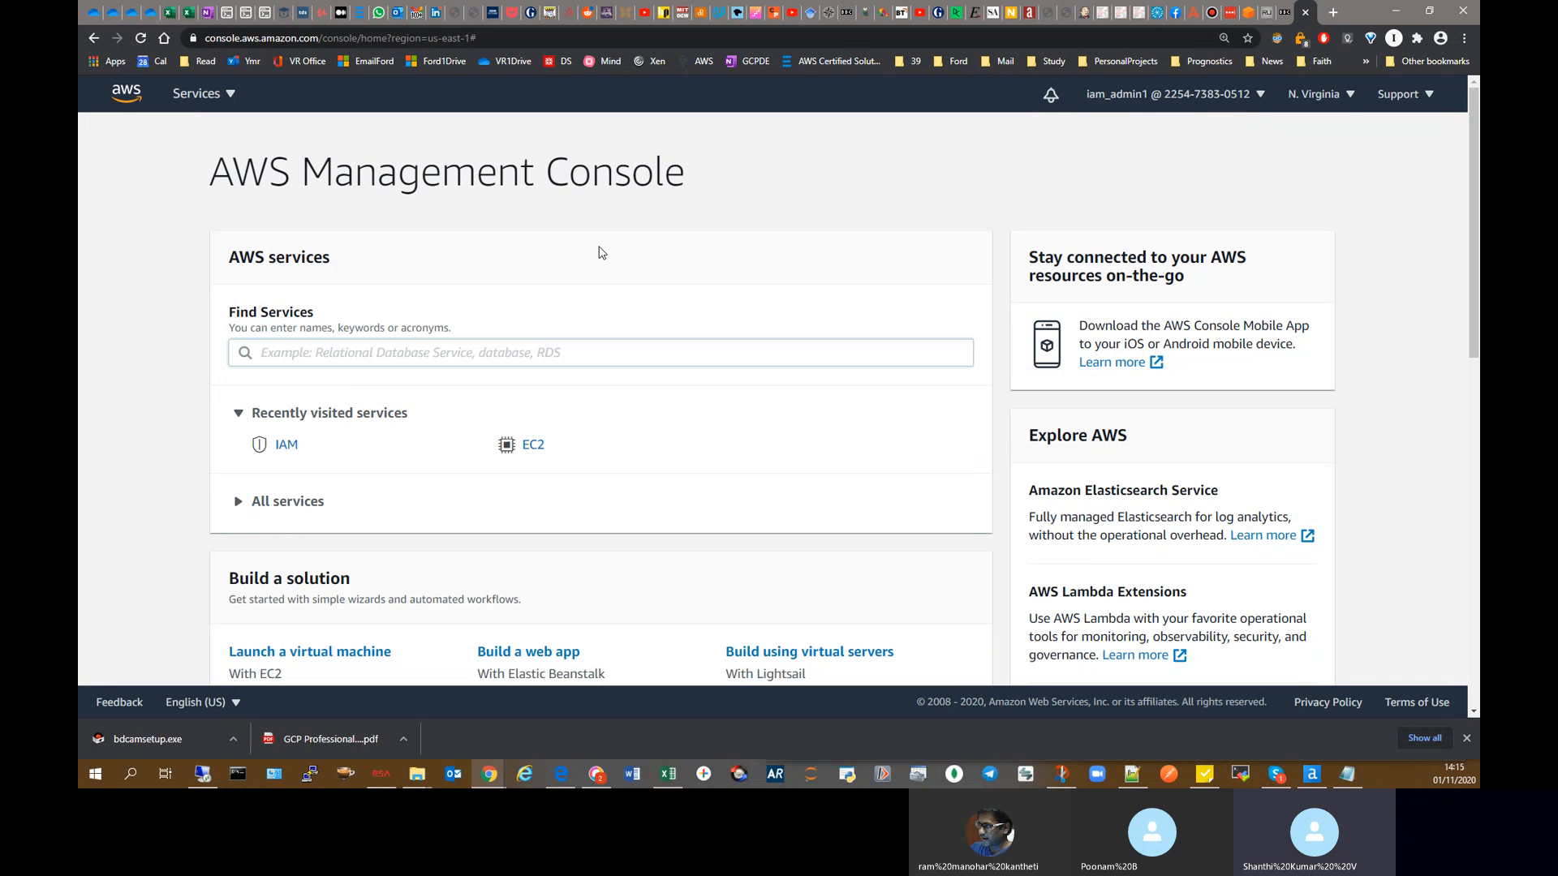
# Step: Open the running instances list in the EC2 console and start launching a new instance
pyautogui.click(536, 447)
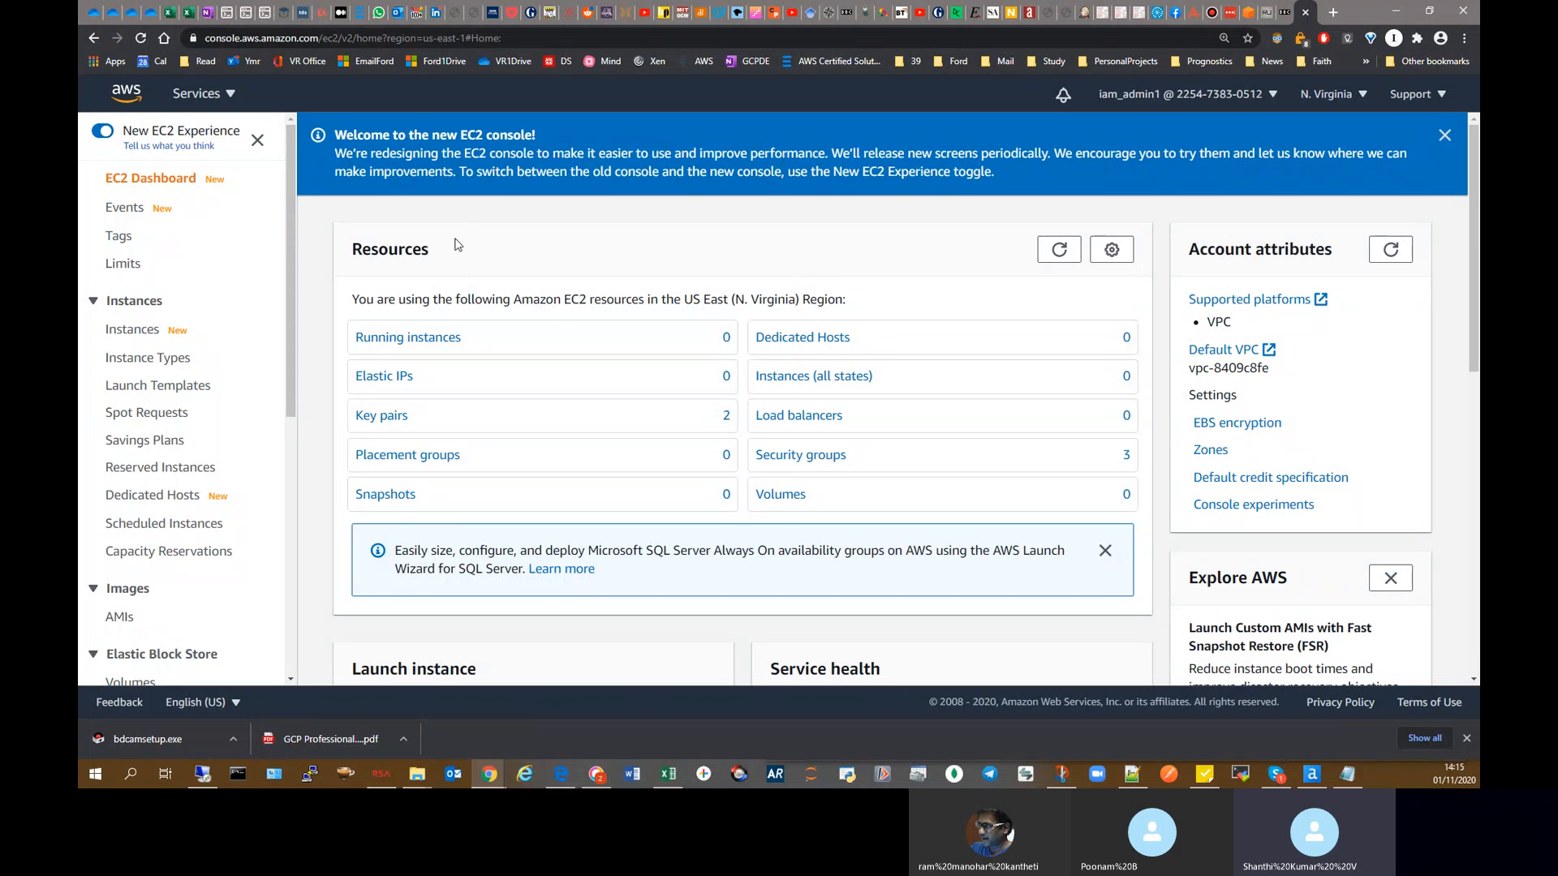
pyautogui.click(1444, 136)
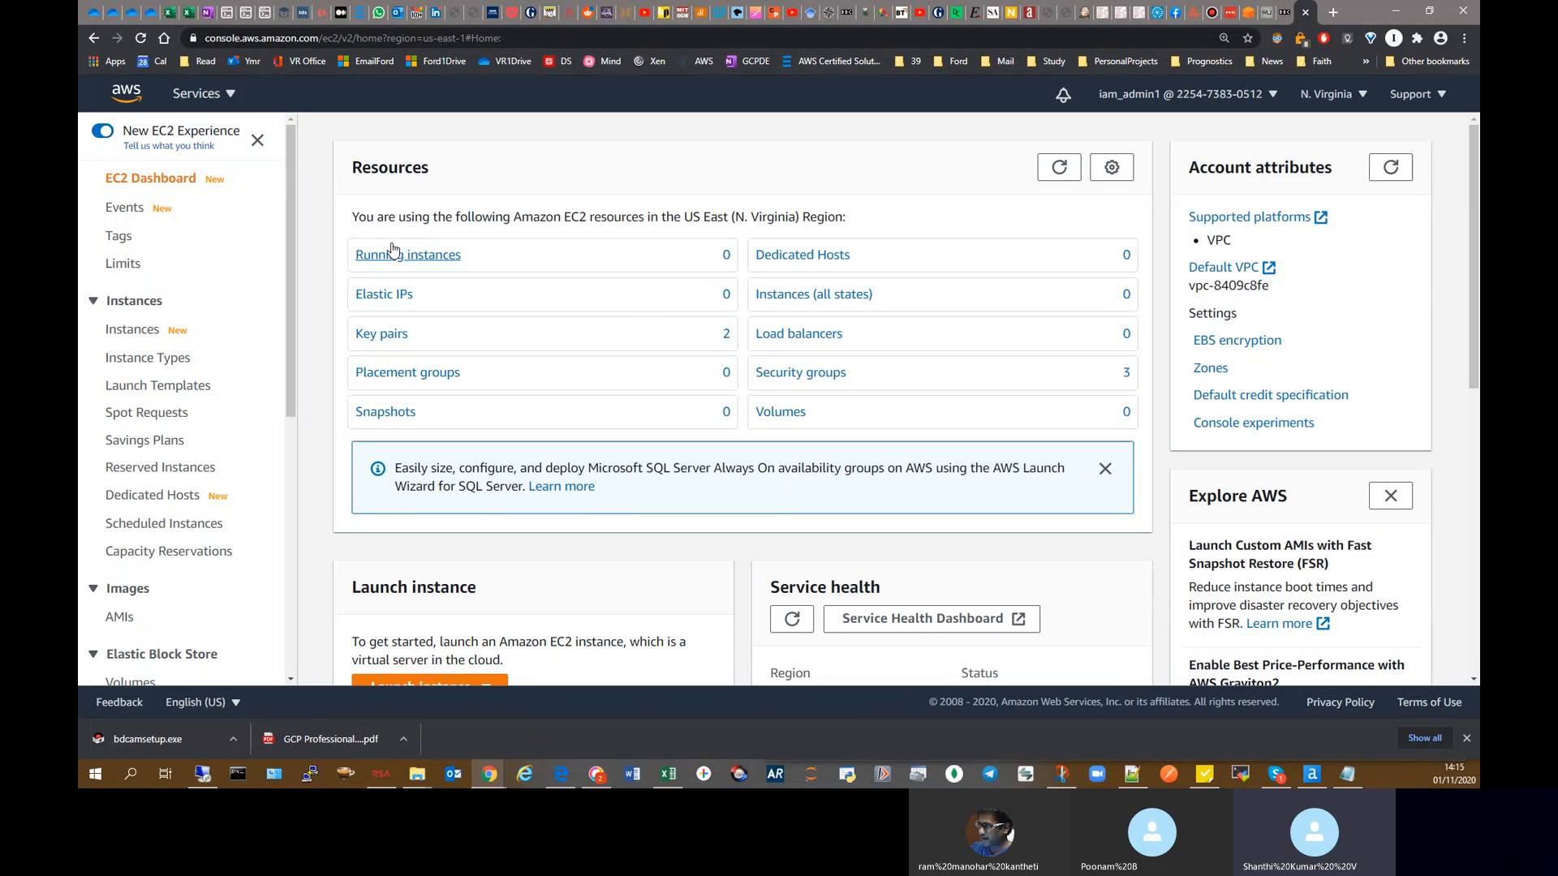
pyautogui.click(371, 257)
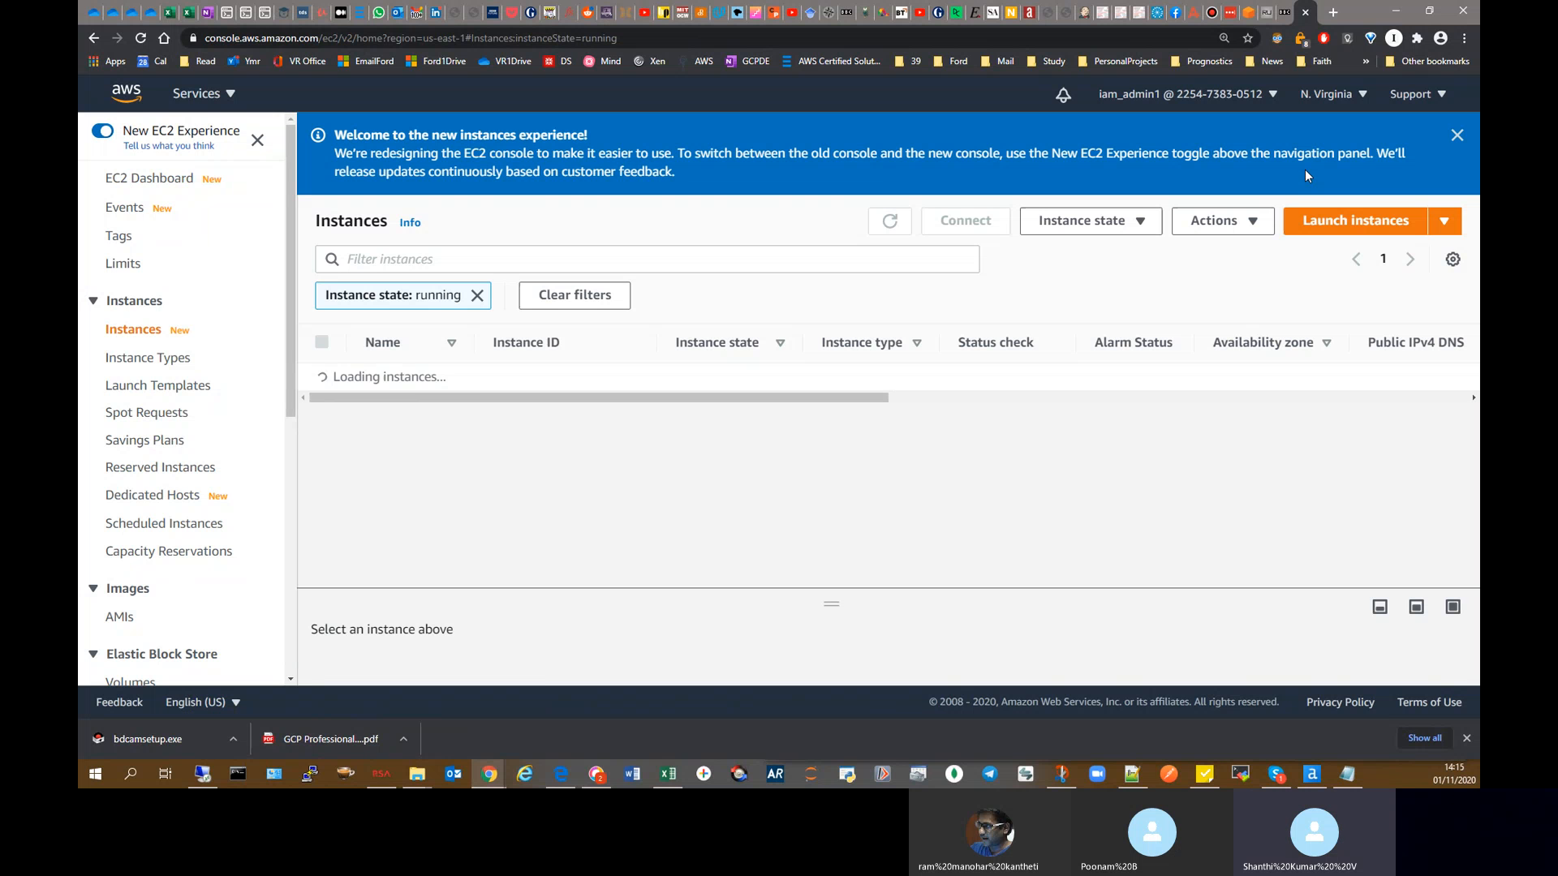
pyautogui.click(1331, 230)
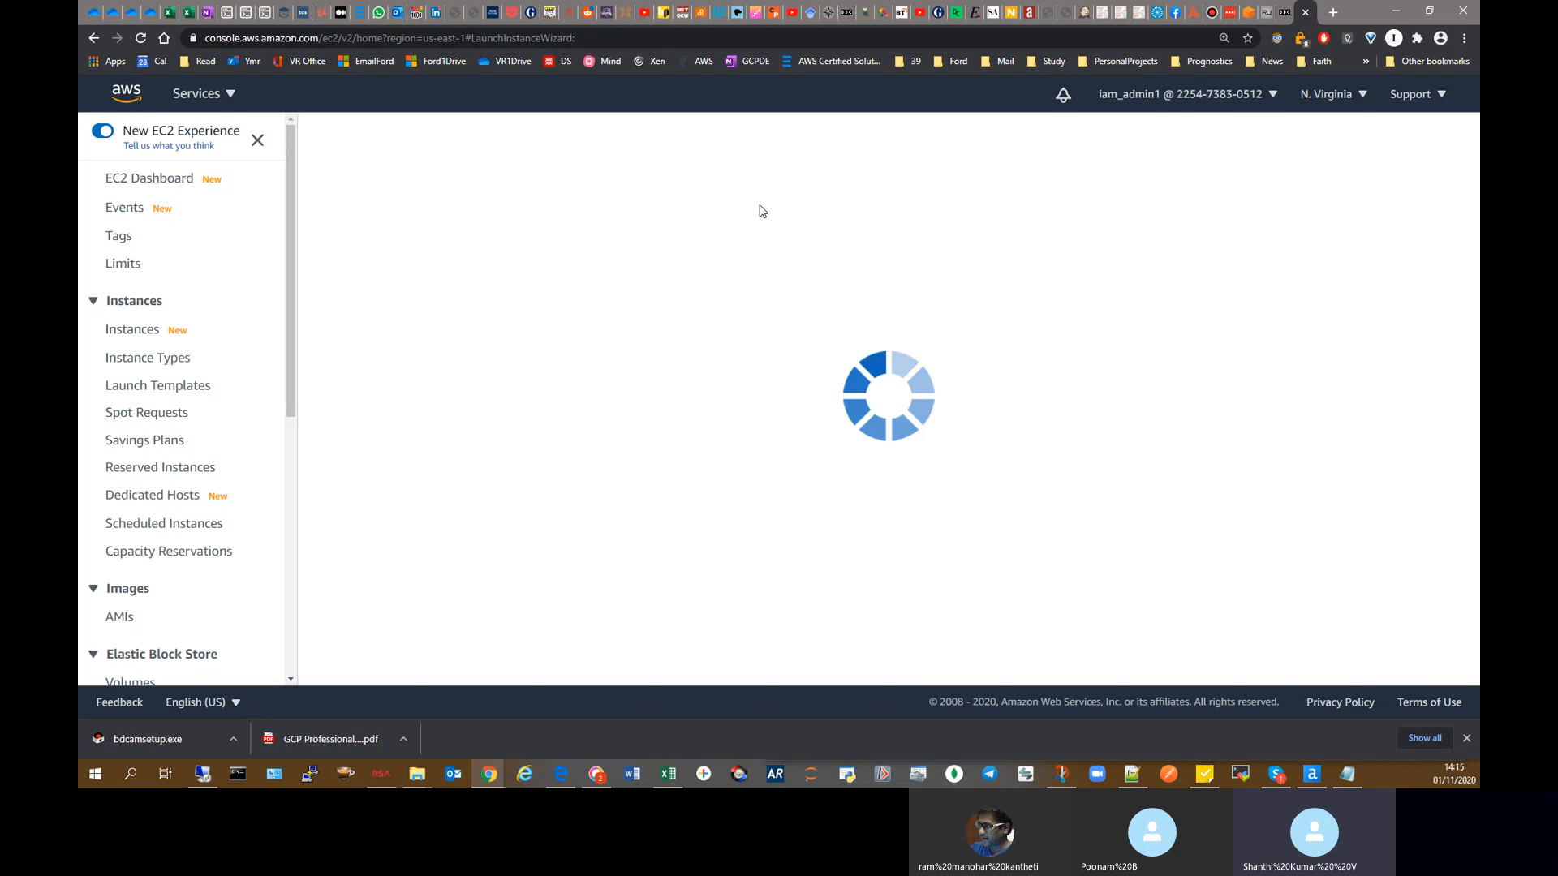
# Step: Choose the Microsoft Windows Server 2019 Base AMI and accept the t2.micro instance type
pyautogui.scroll(-5, 591, 395)
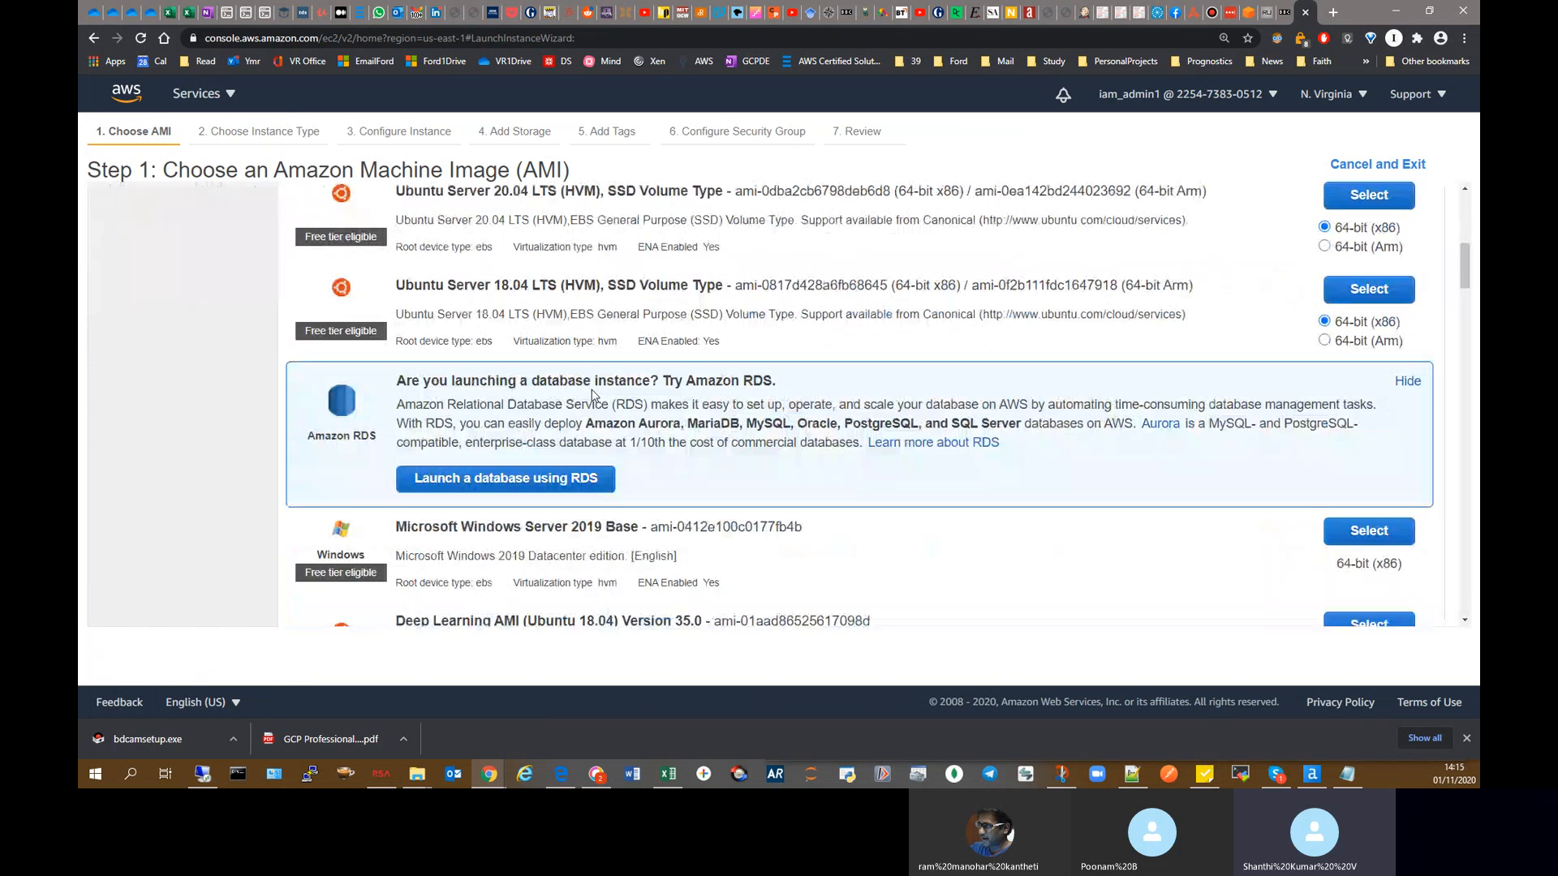
pyautogui.scroll(-3, 594, 396)
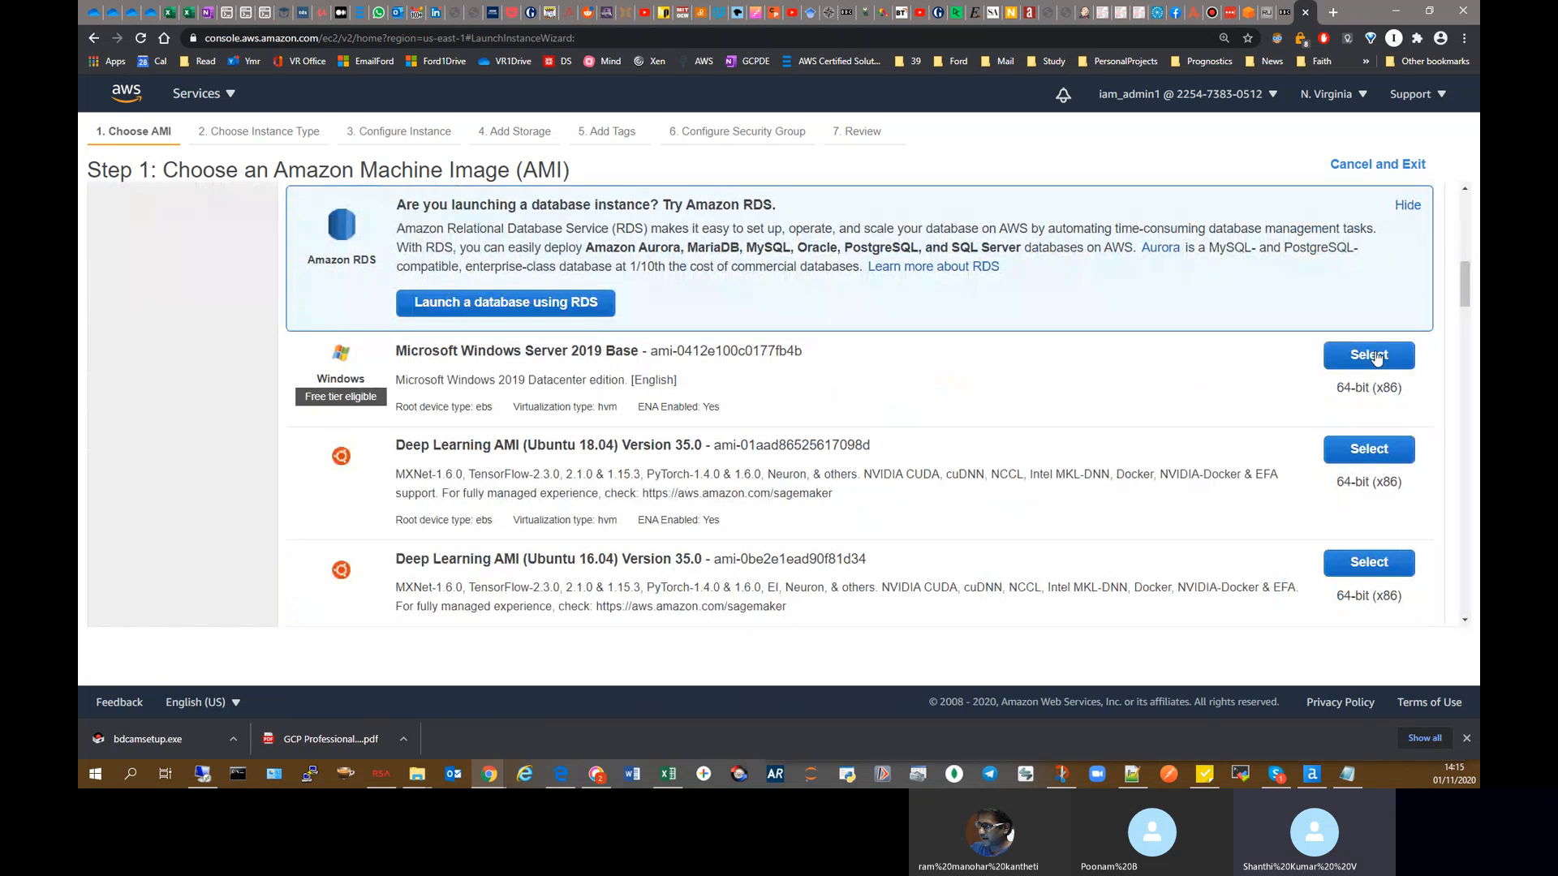
pyautogui.click(1335, 361)
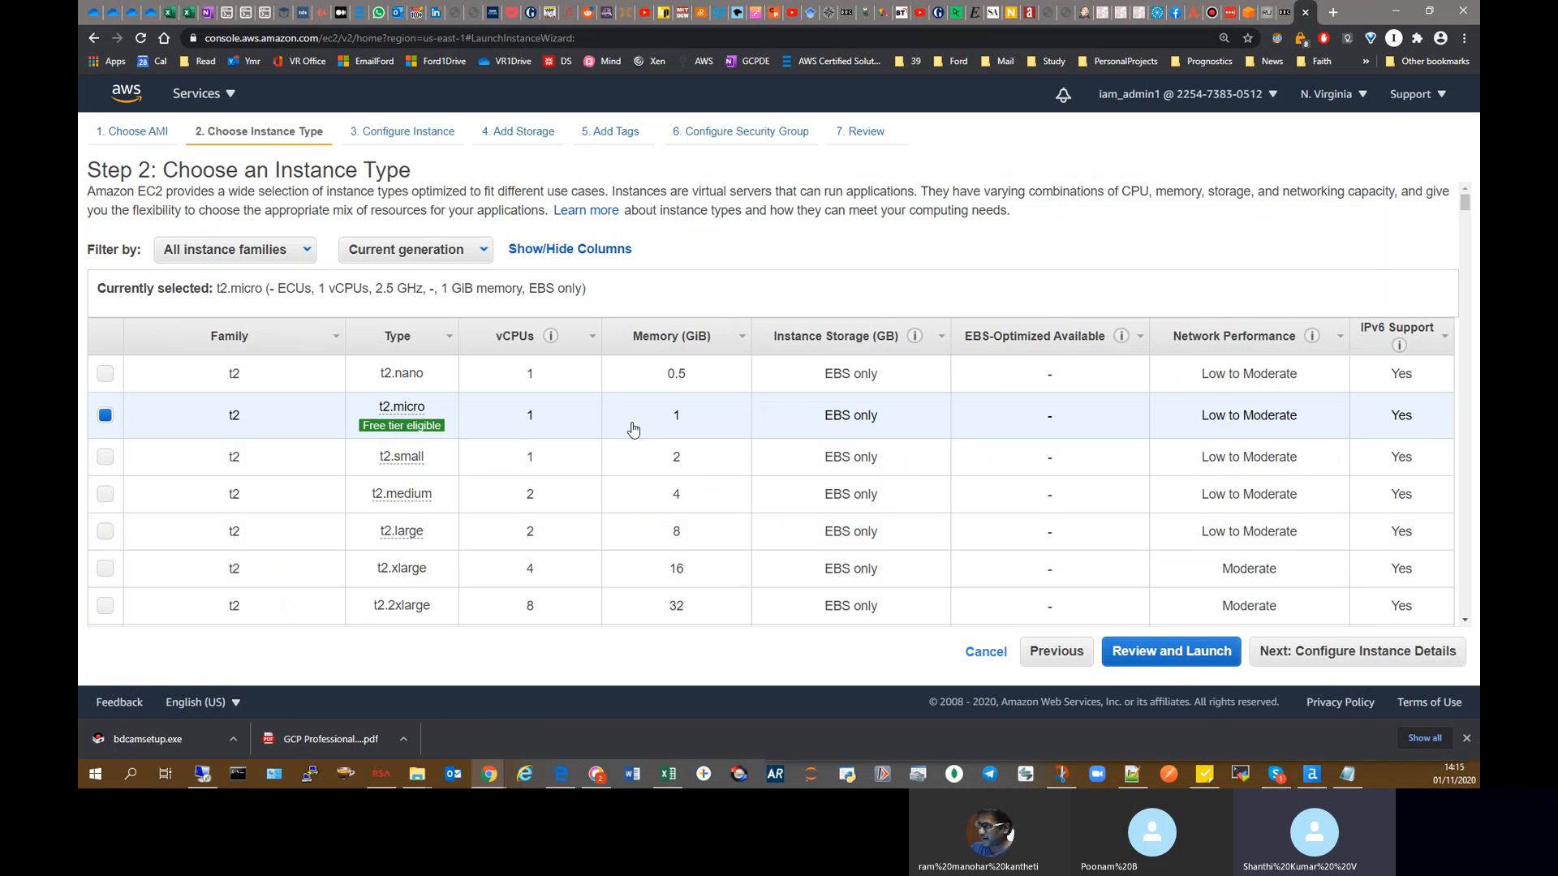
pyautogui.click(1347, 650)
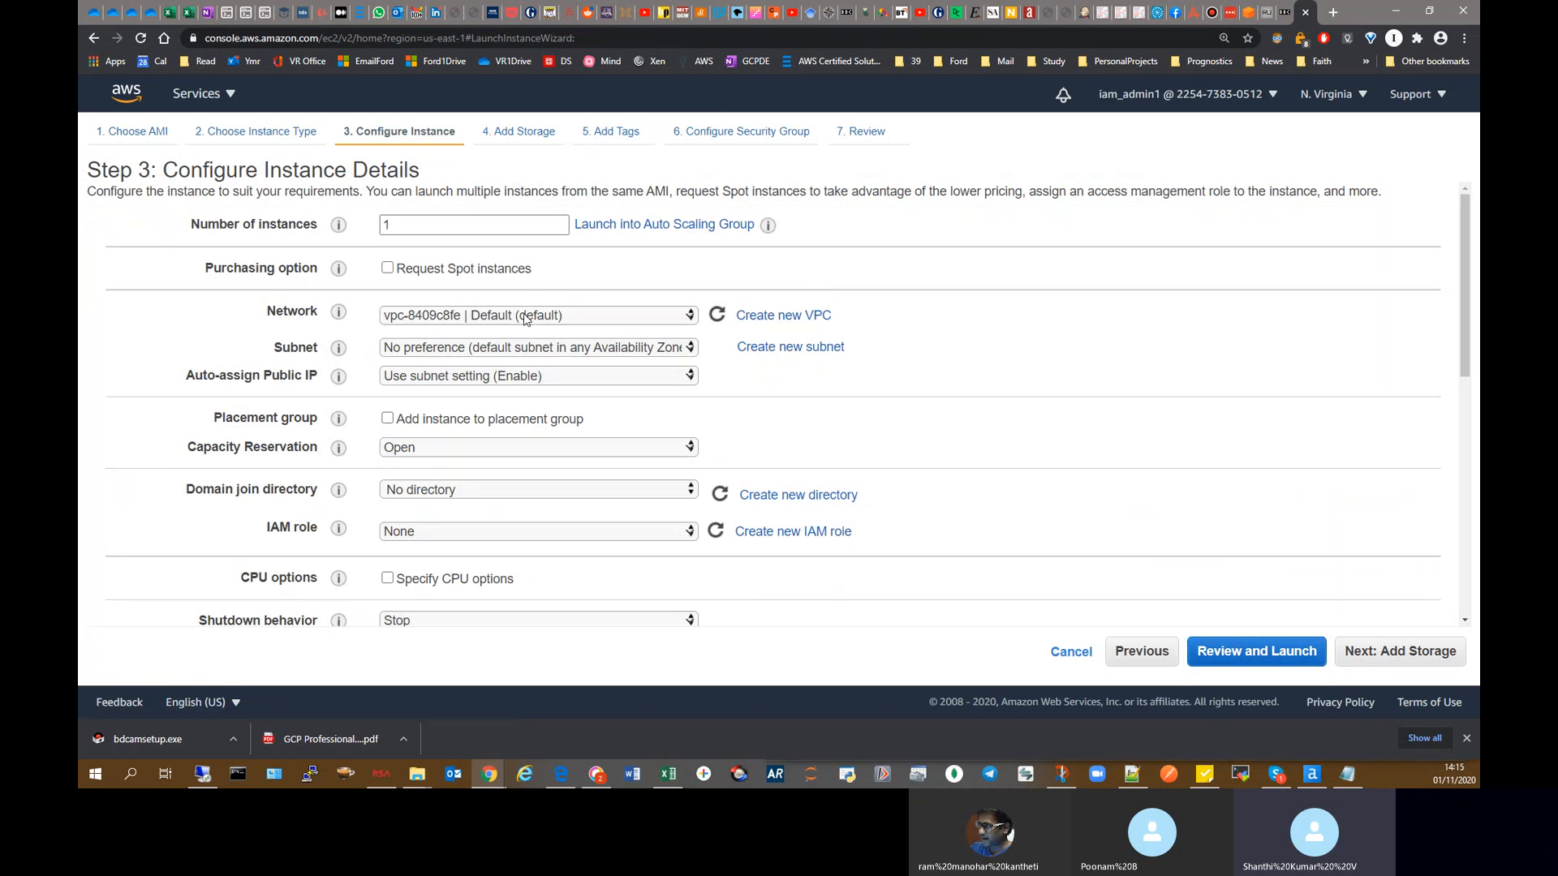
# Step: Set Auto-assign Public IP to Enable in the instance details, and accept the default storage to reach the tags
pyautogui.click(529, 377)
pyautogui.click(503, 408)
pyautogui.moveTo(177, 378); pyautogui.dragTo(320, 395)
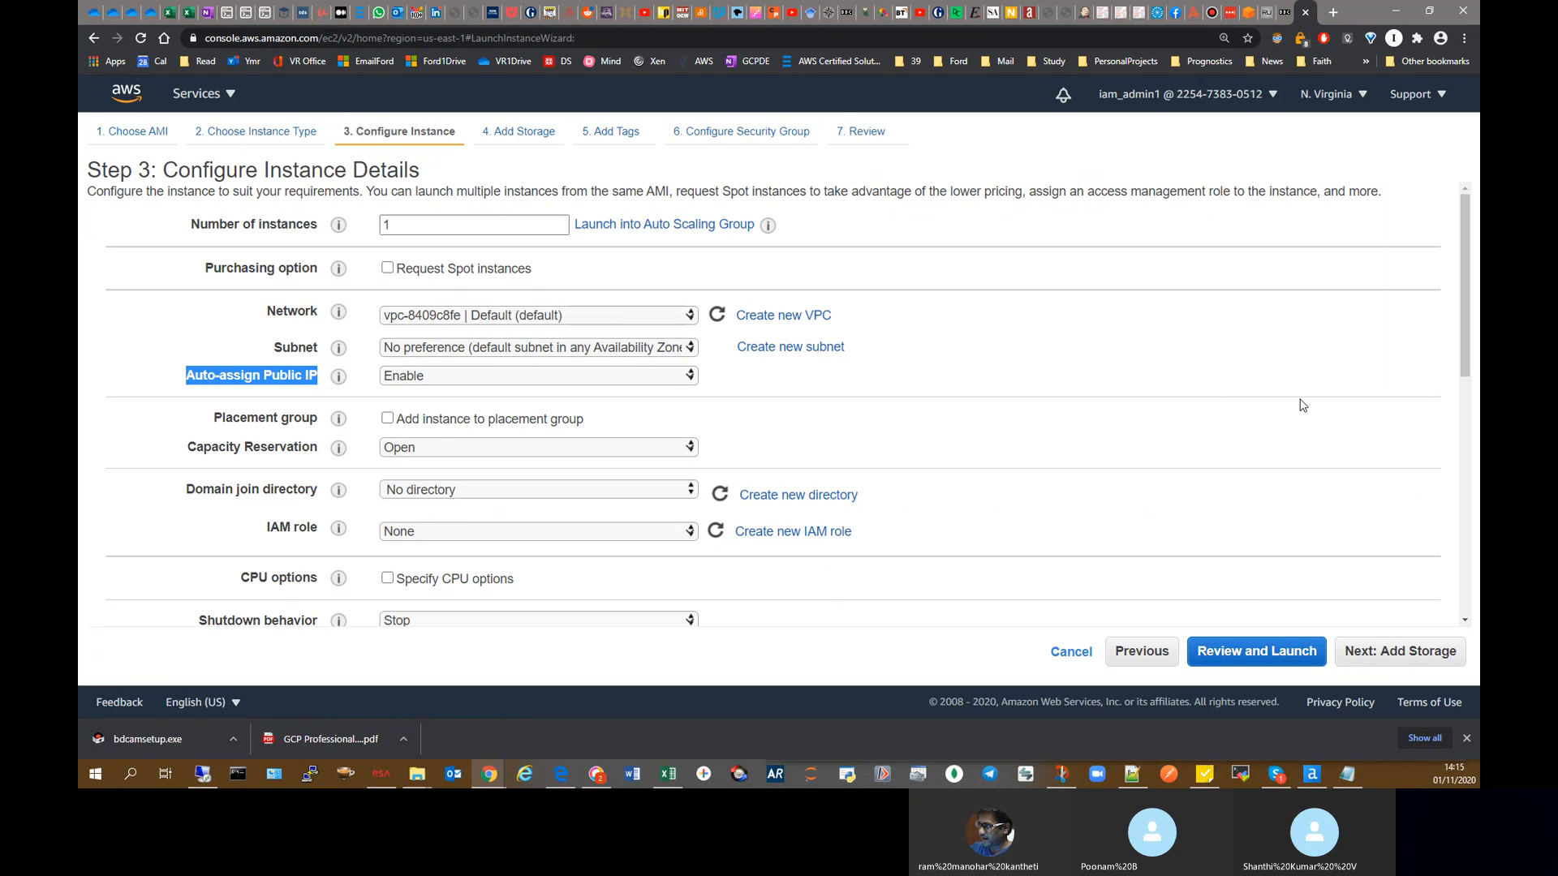
pyautogui.click(1272, 355)
pyautogui.click(1408, 653)
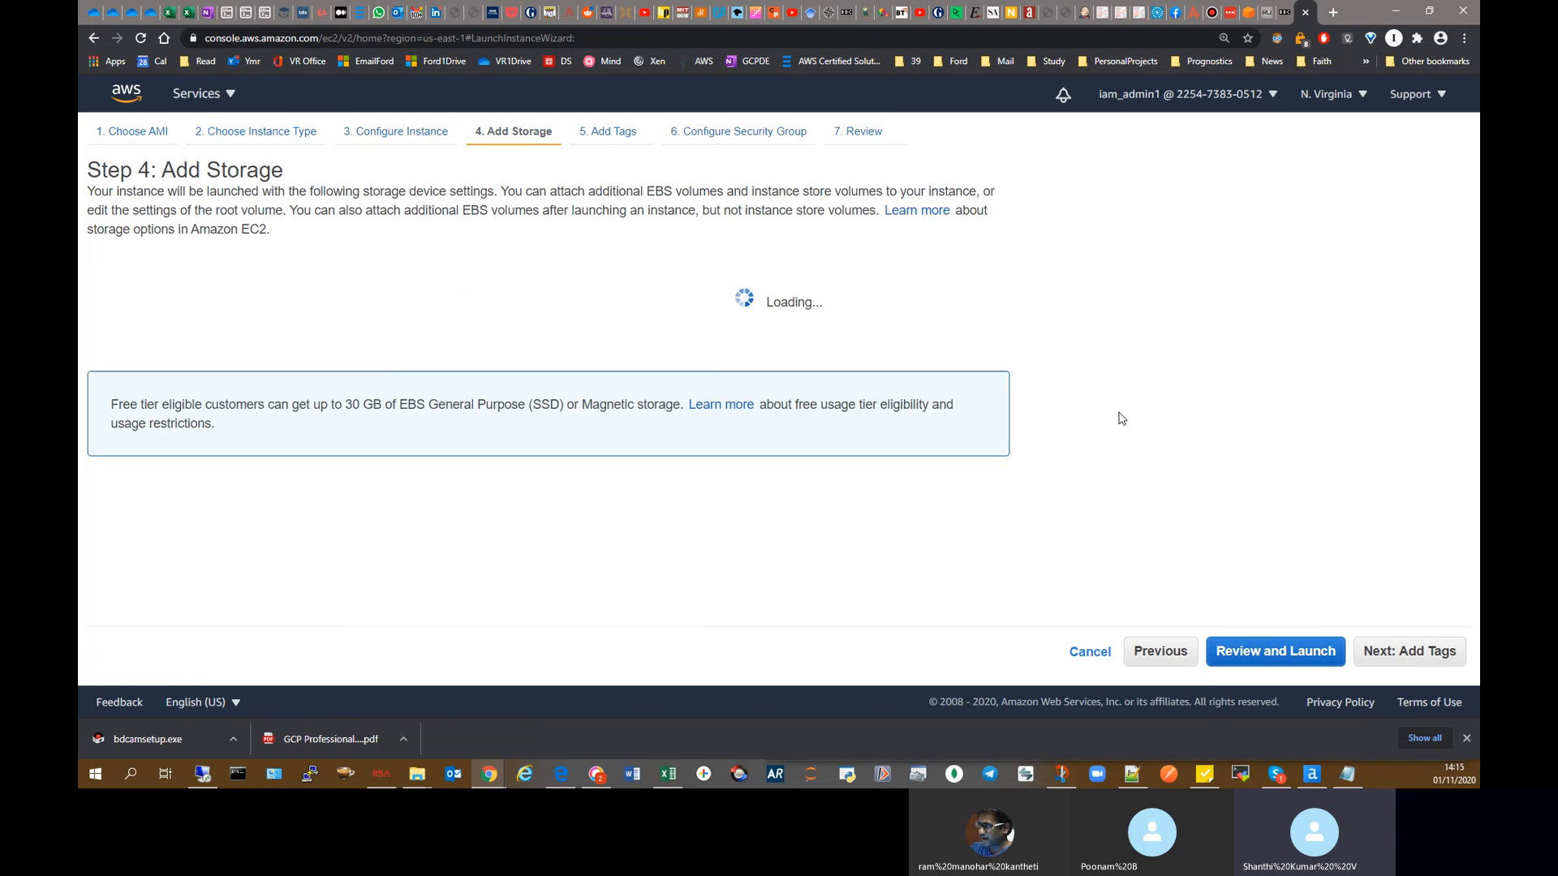
pyautogui.click(1436, 651)
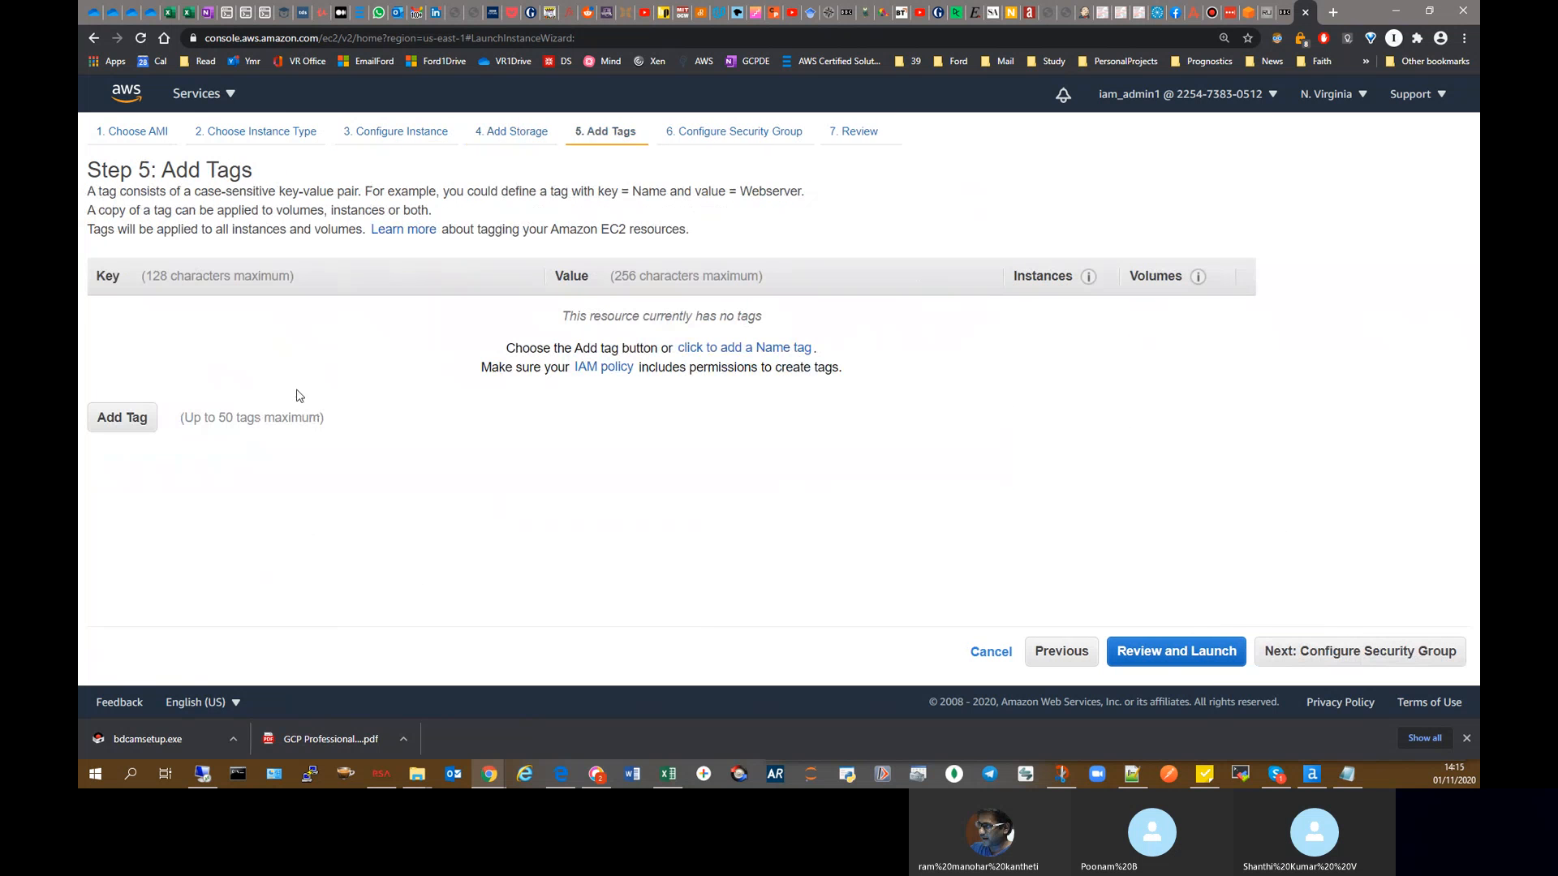
# Step: Add a tag with the key myWindowsServer and the value One, and continue to the security group configuration
pyautogui.click(122, 417)
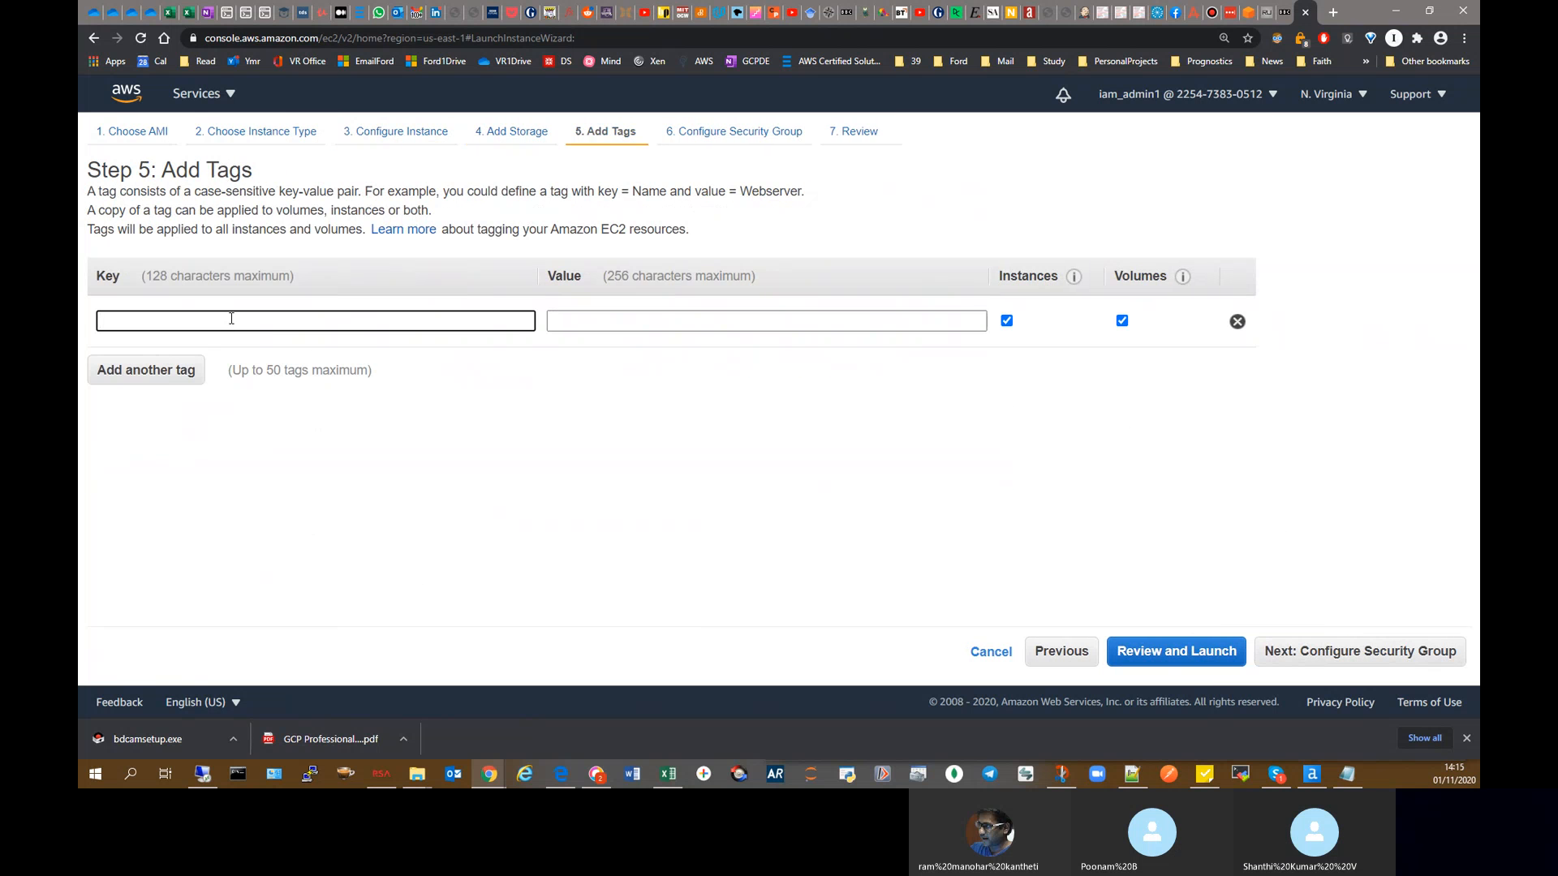
pyautogui.write('myWindows')
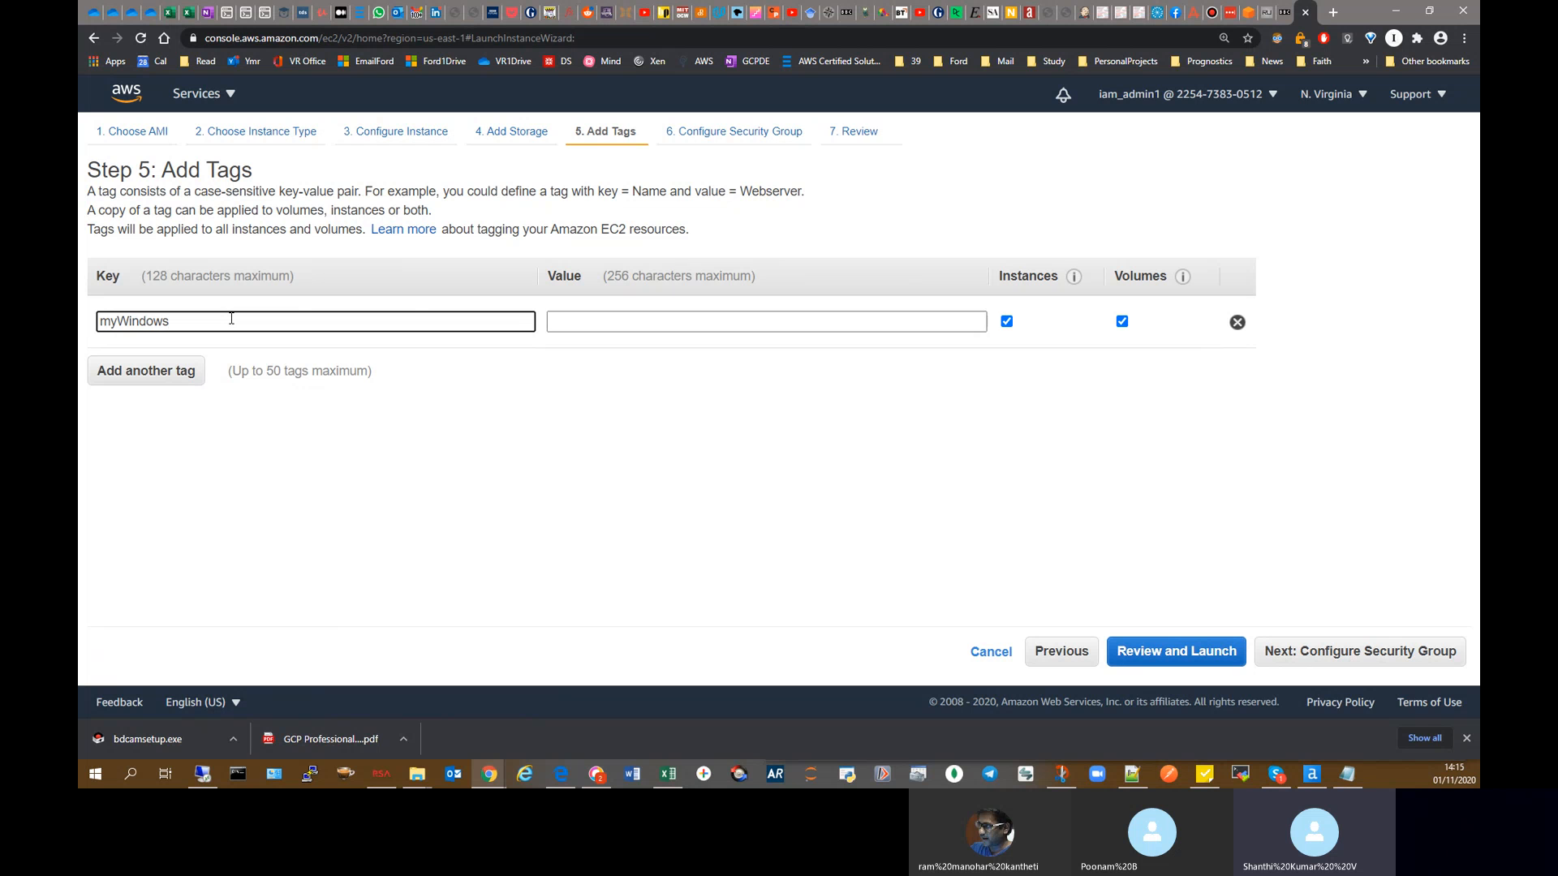
pyautogui.write('Seever')
pyautogui.press('Tab')
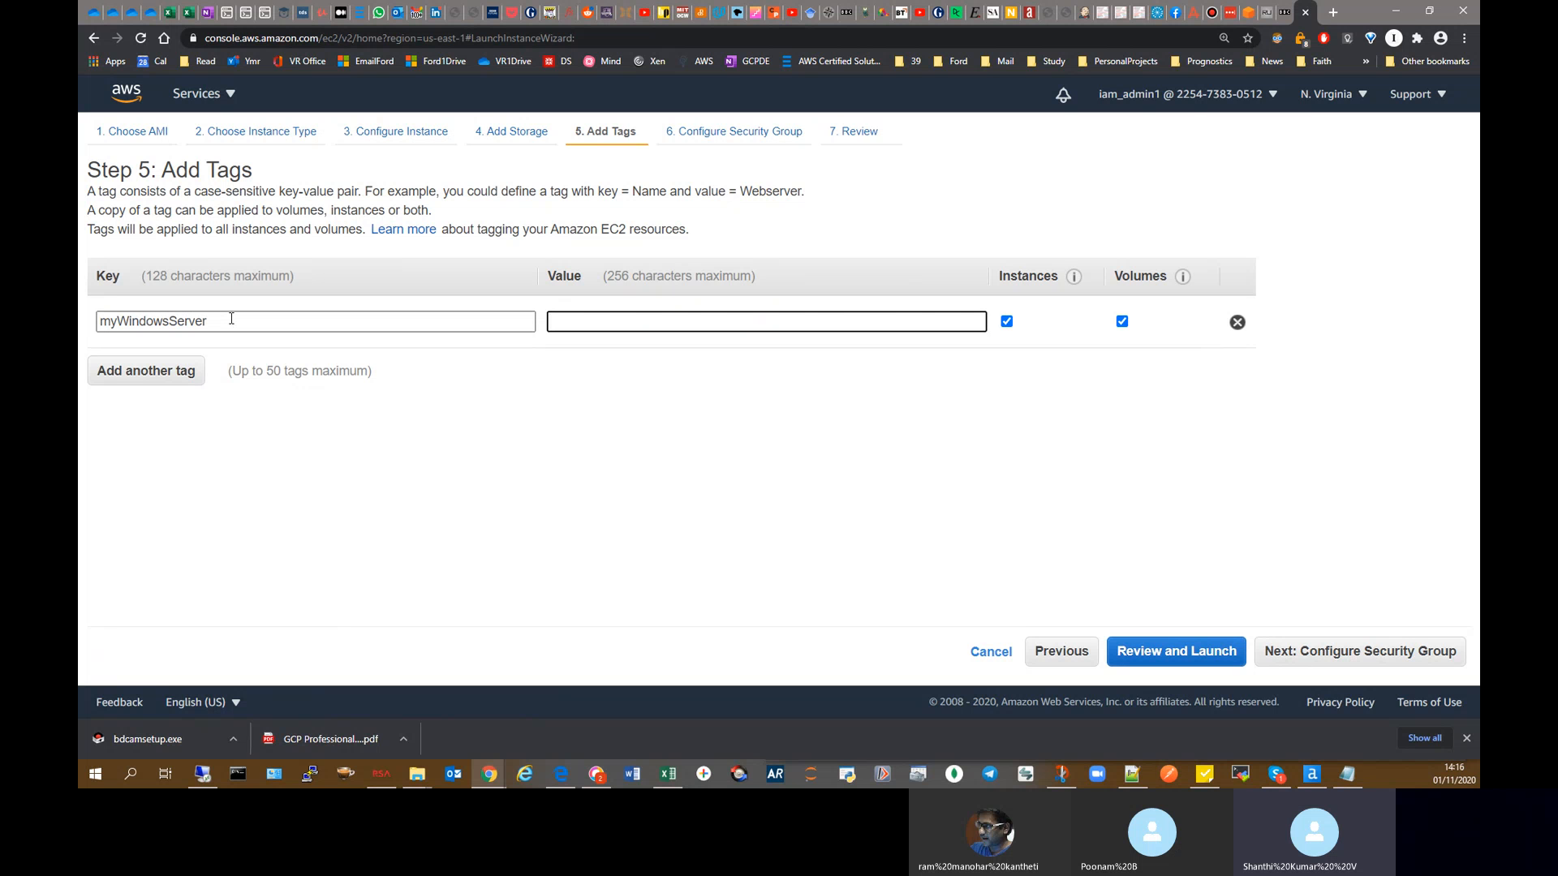
pyautogui.write('One')
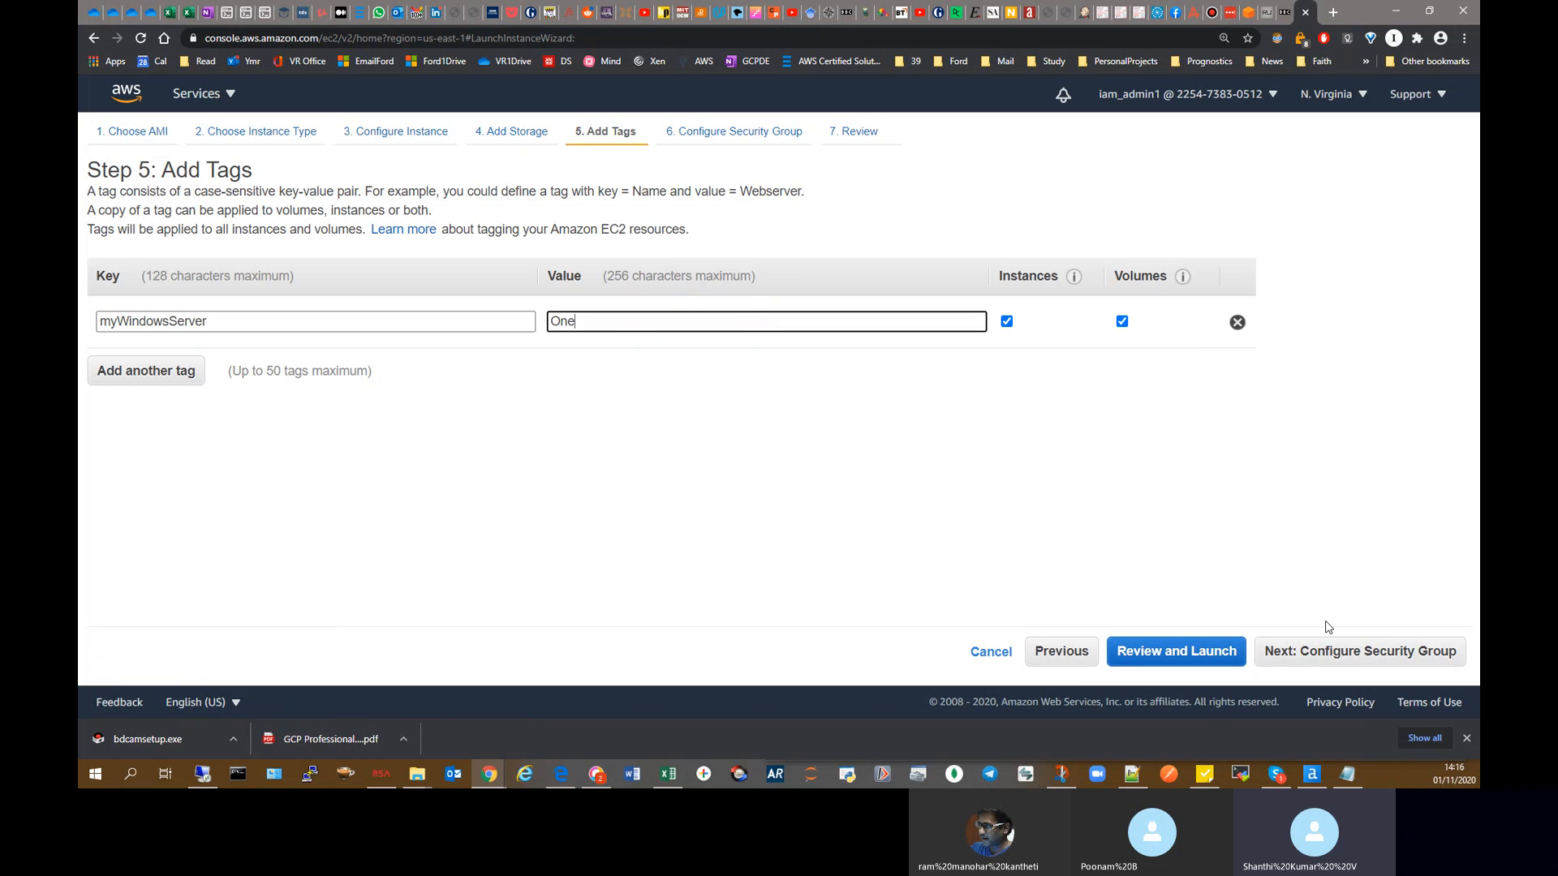
pyautogui.click(1347, 651)
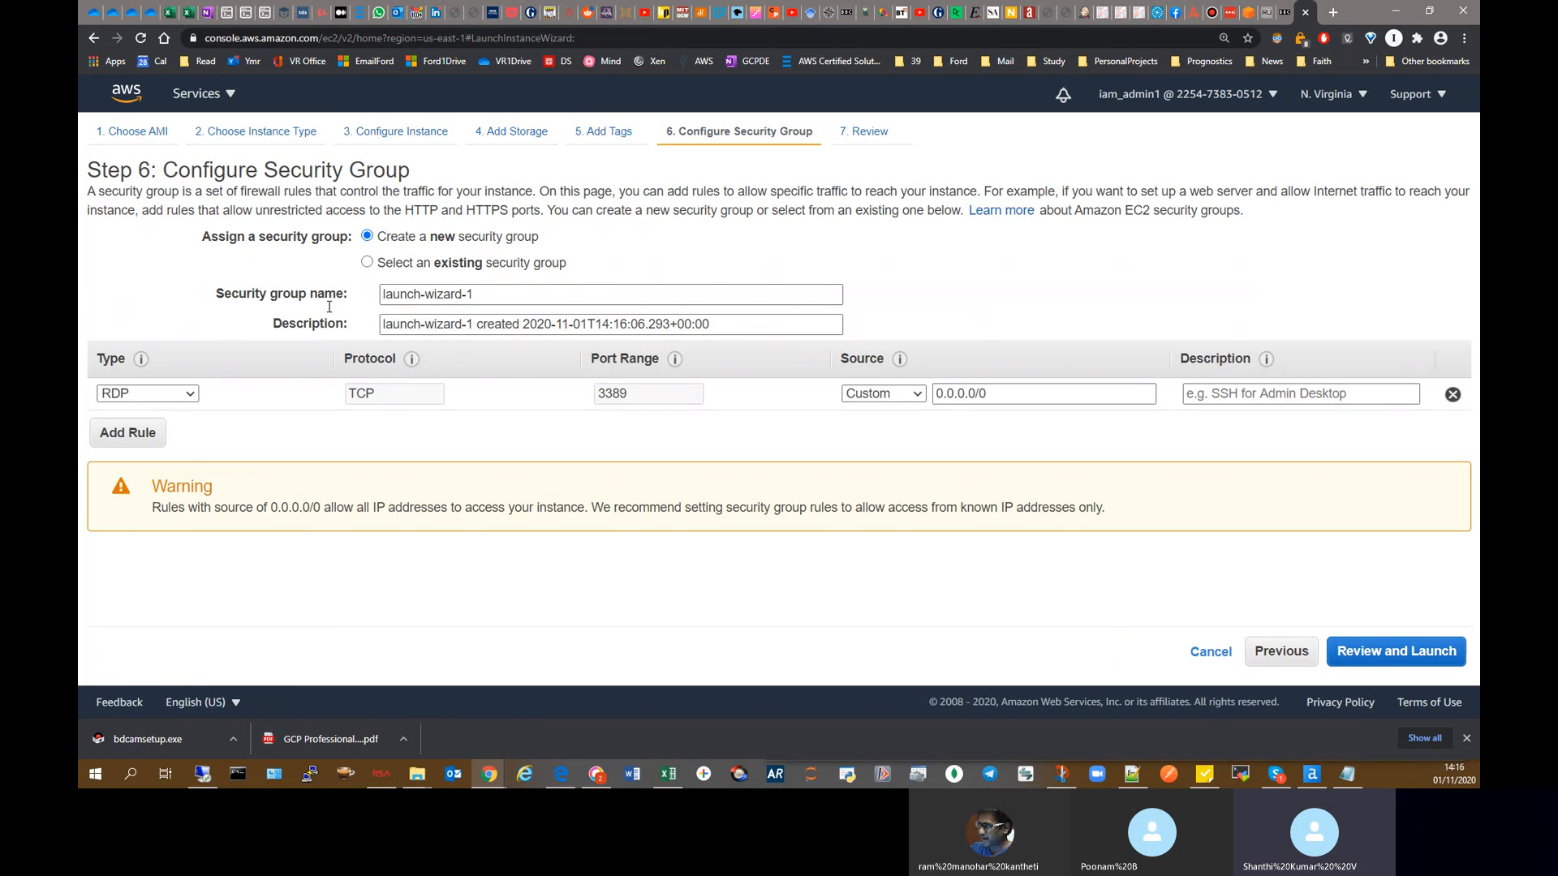
# Step: Add an HTTP rule and an HTTPS rule to the new security group
pyautogui.click(137, 436)
pyautogui.click(195, 428)
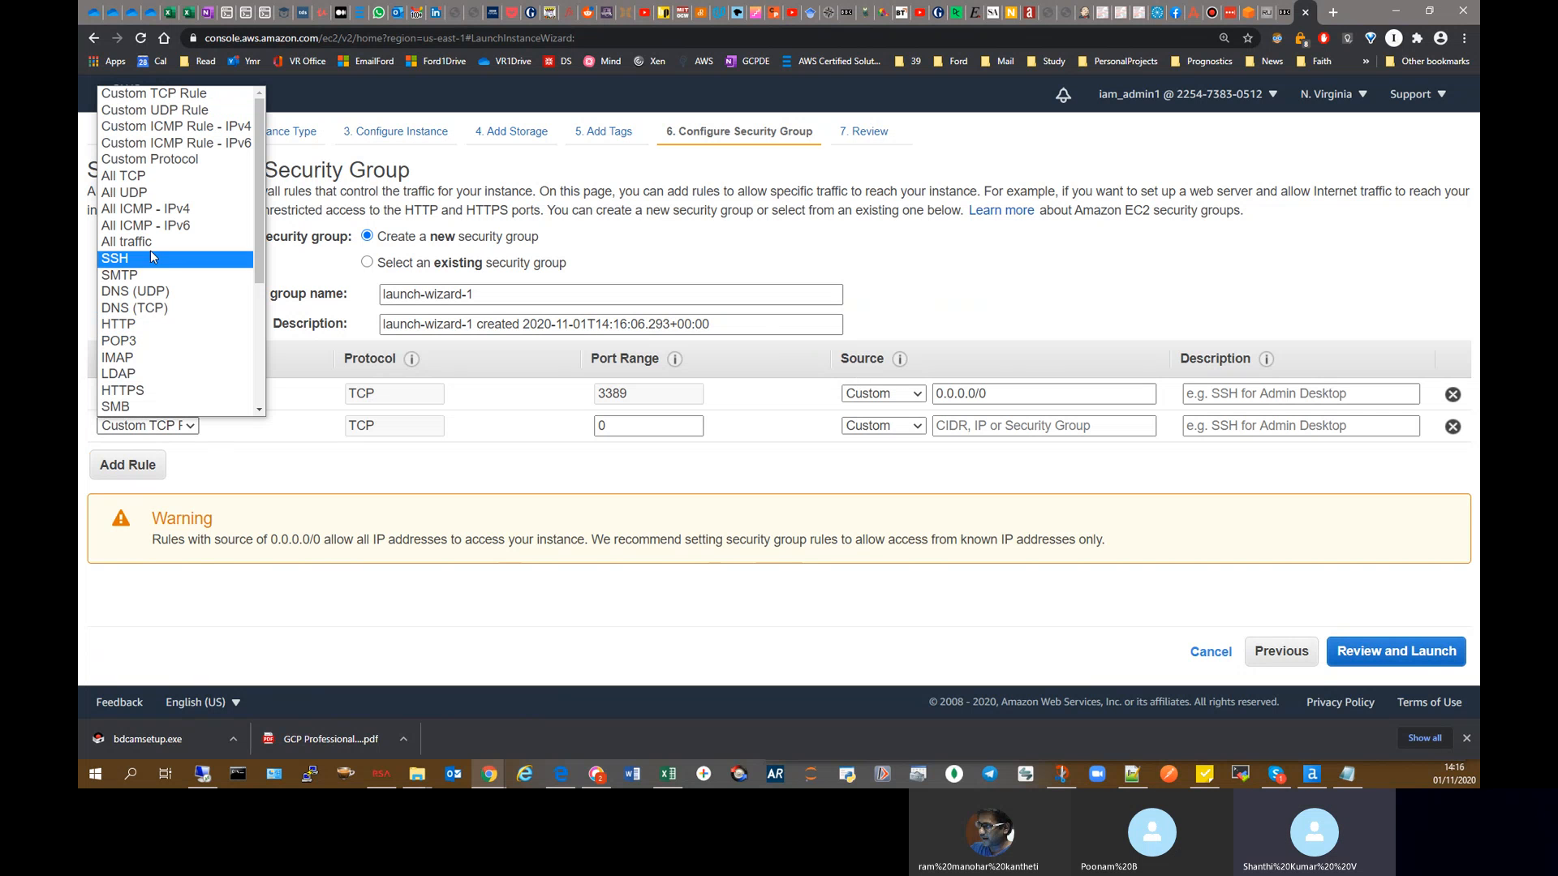
pyautogui.click(149, 320)
pyautogui.click(130, 466)
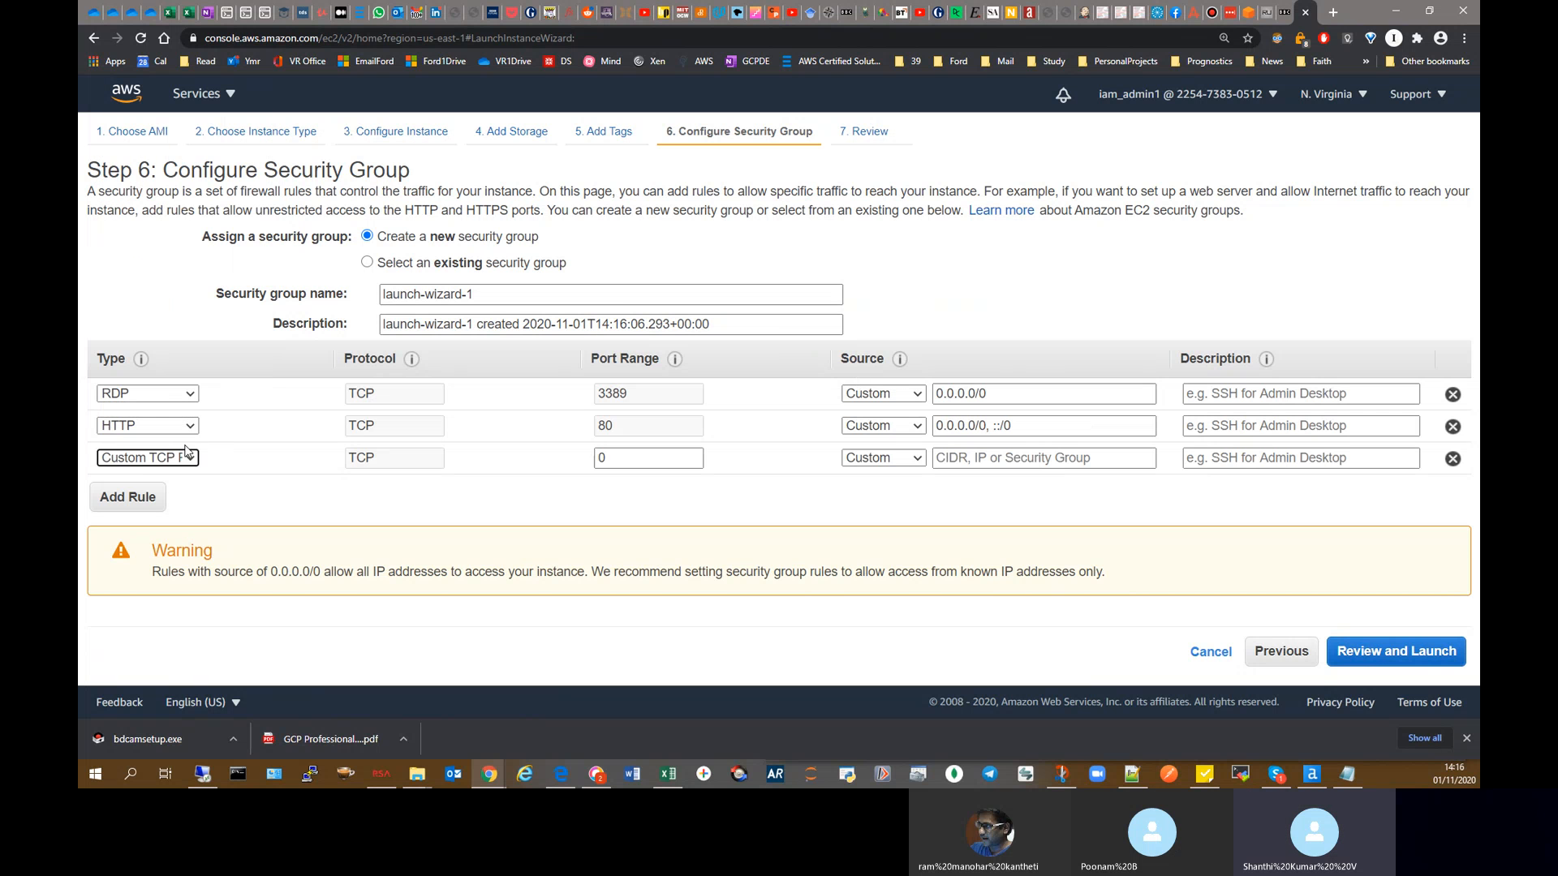
pyautogui.click(189, 459)
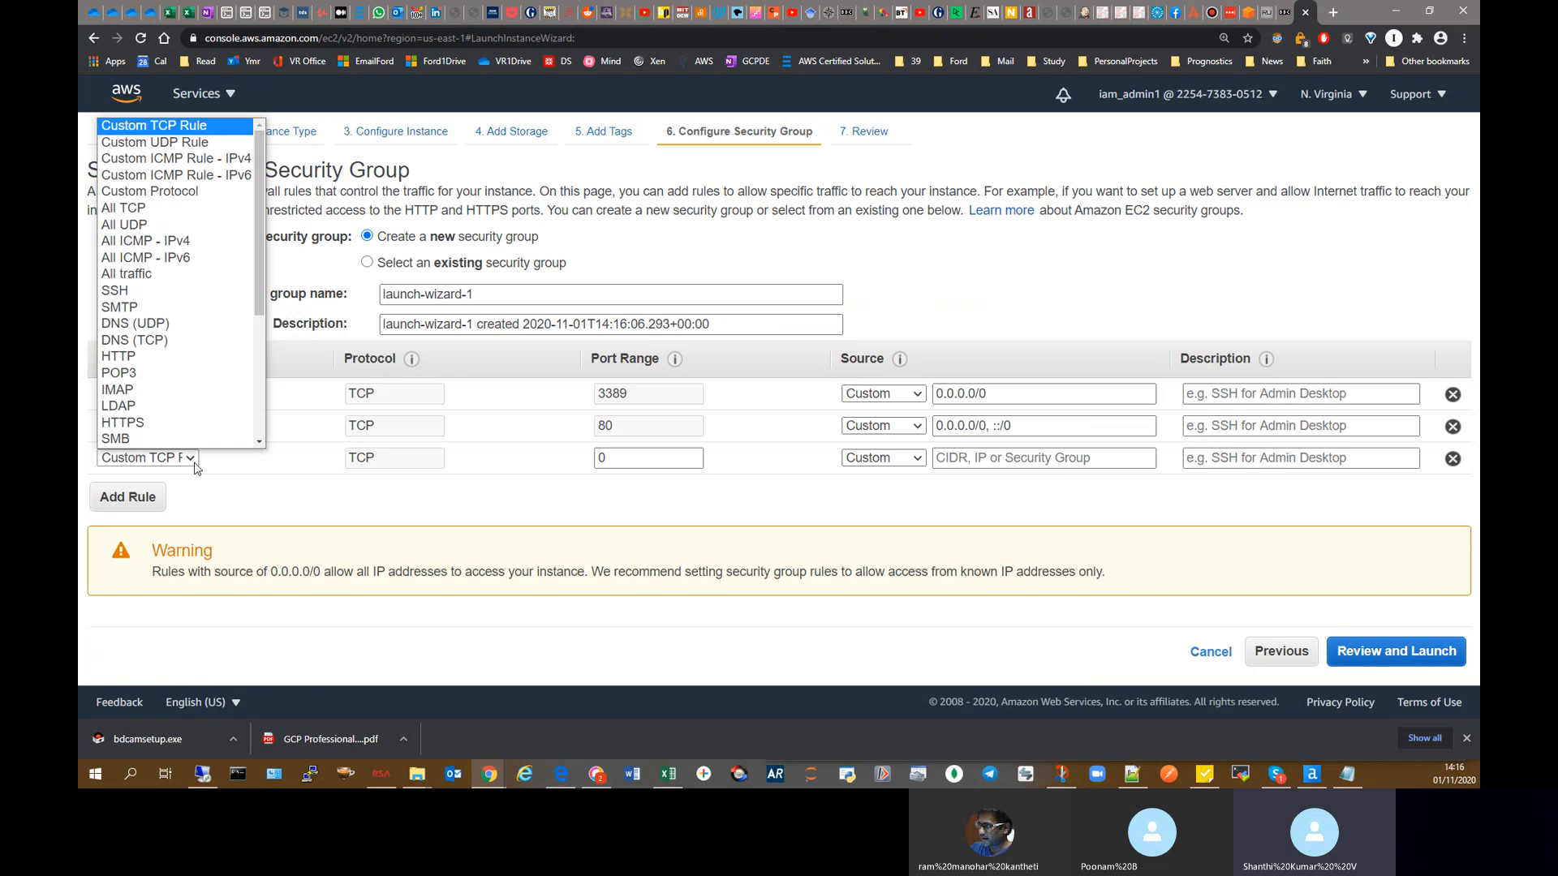
pyautogui.click(152, 420)
# Step: Set the source of the RDP, HTTP and HTTPS rules to Anywhere
pyautogui.click(916, 395)
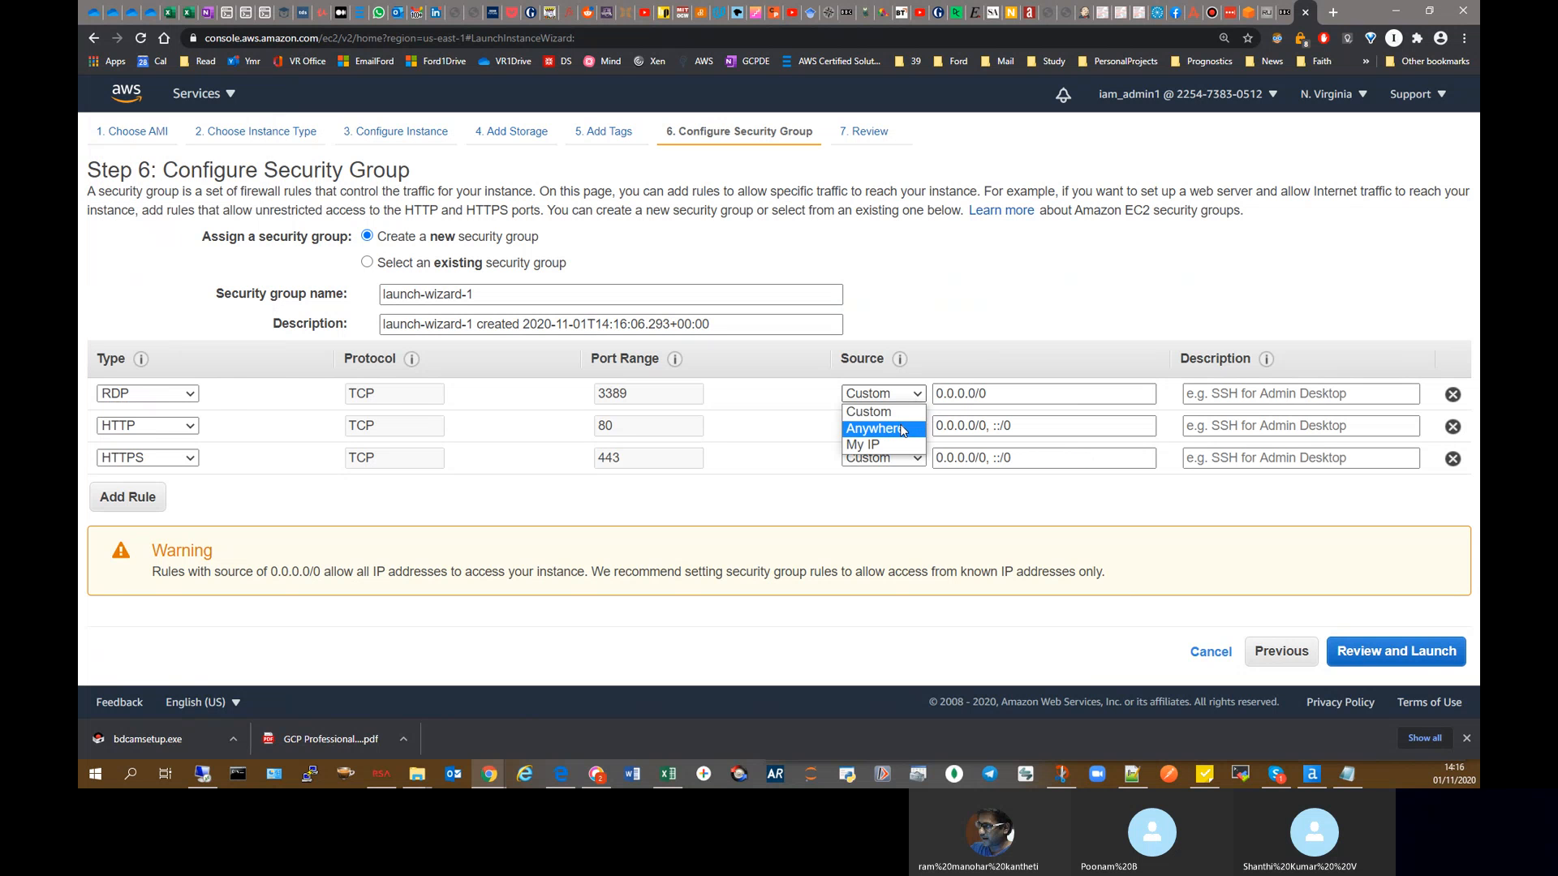
pyautogui.click(877, 428)
pyautogui.click(884, 426)
pyautogui.click(897, 462)
pyautogui.click(909, 458)
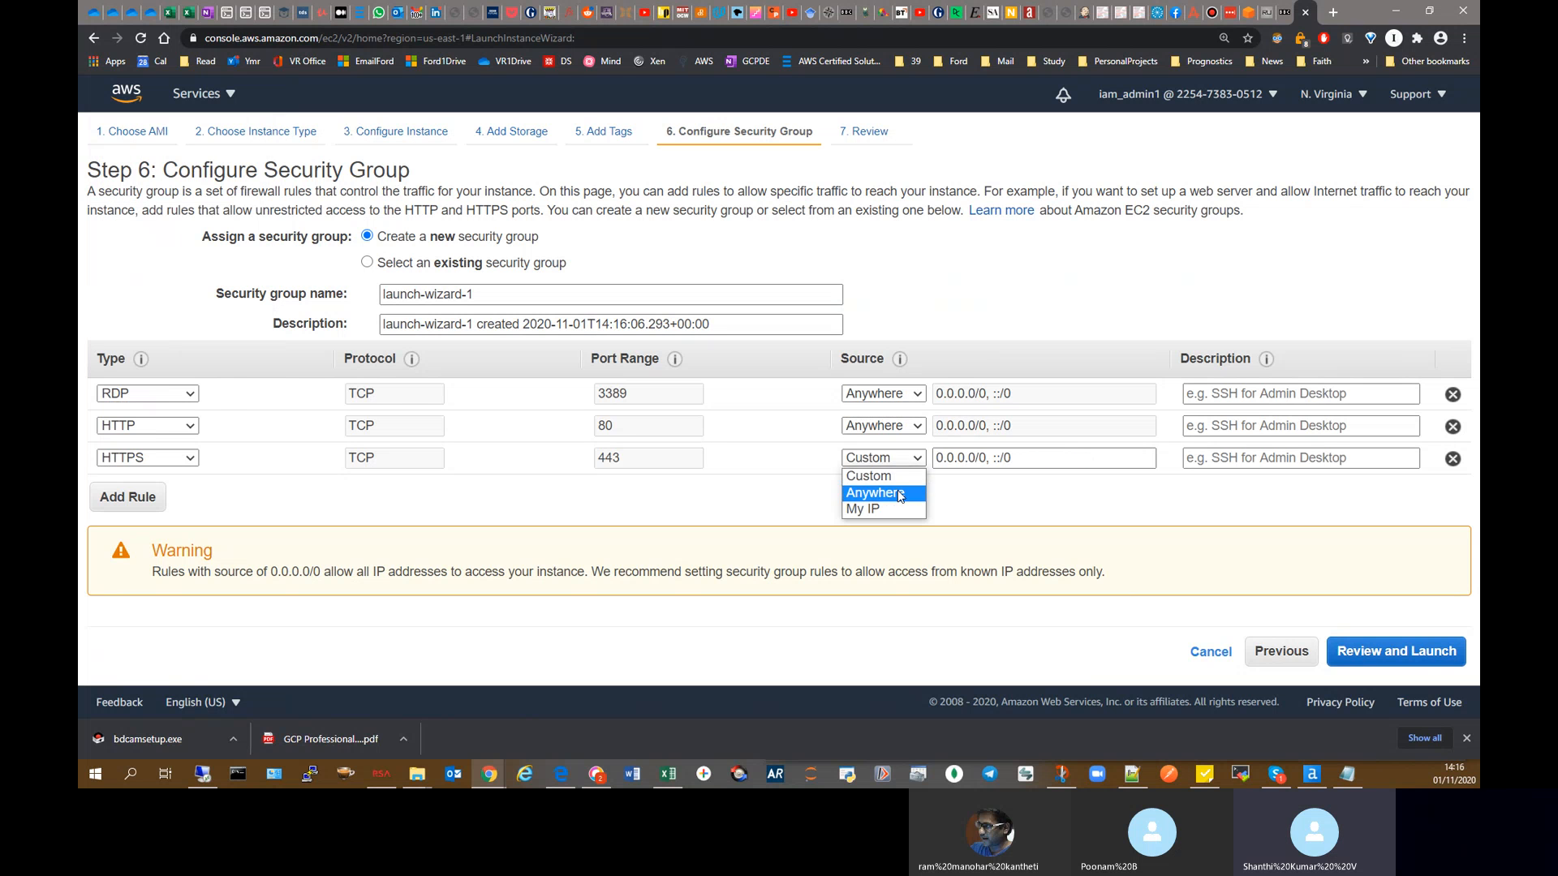
pyautogui.click(876, 492)
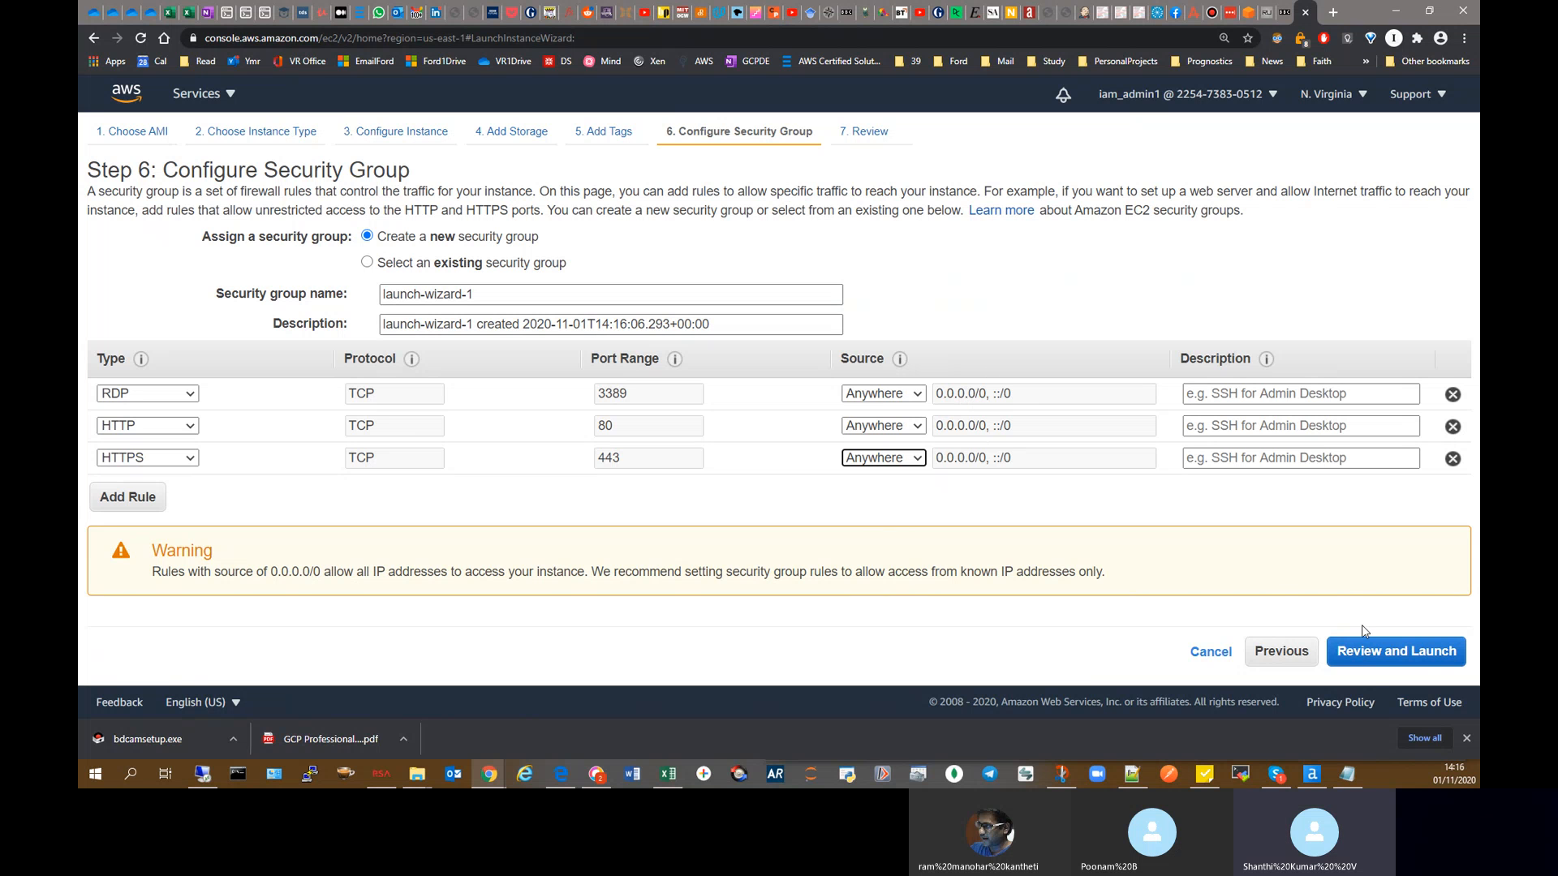
# Step: Review the instance launch summary down to the security group rules and start the launch
pyautogui.click(1389, 657)
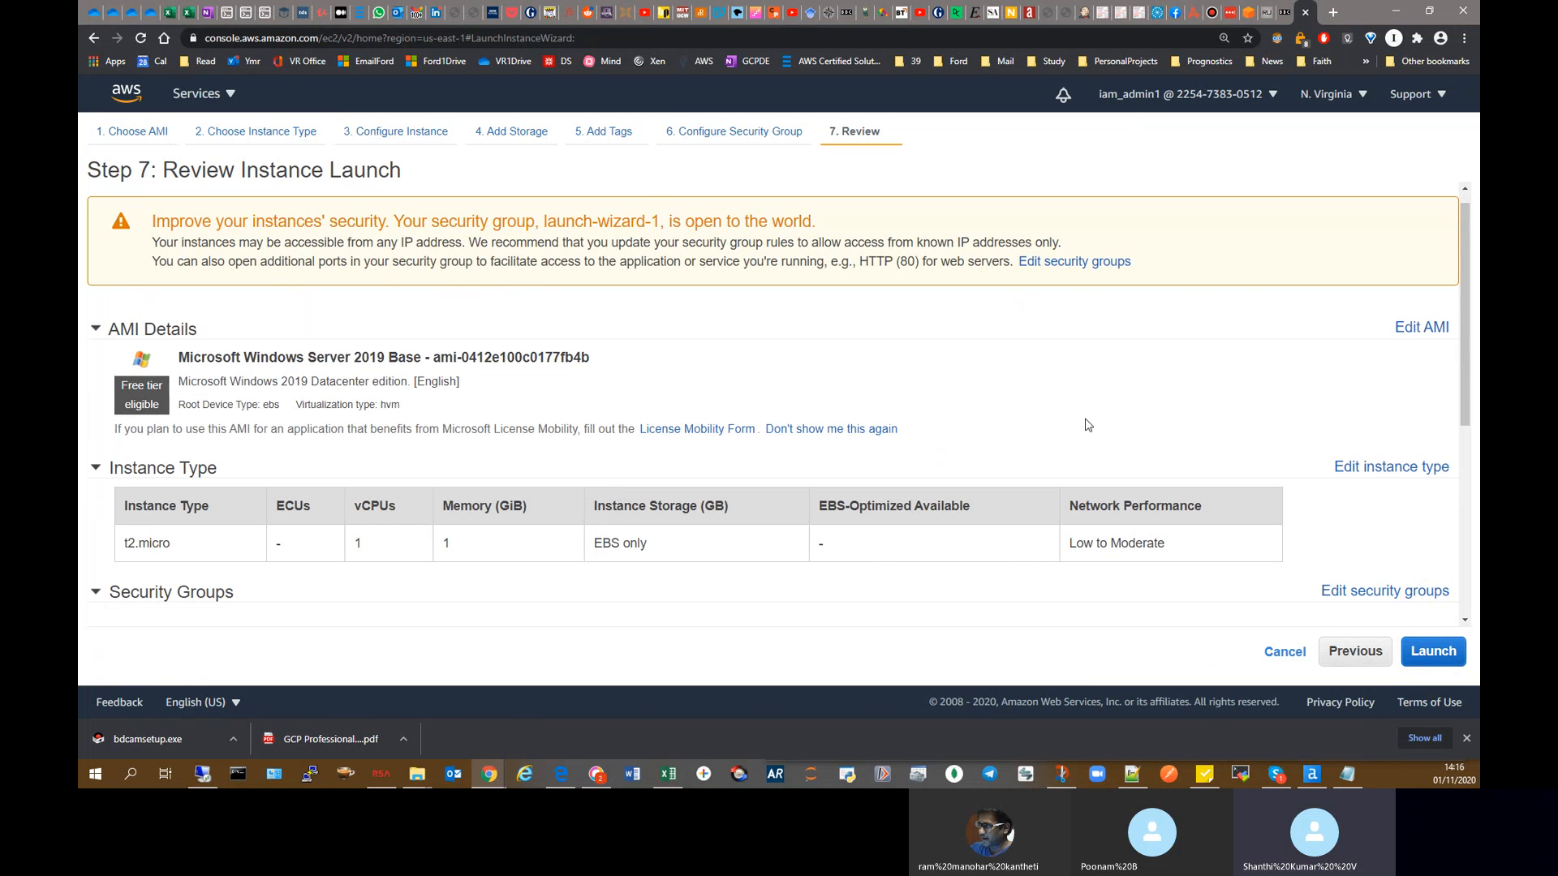
pyautogui.scroll(-1, 1217, 424)
pyautogui.scroll(1, 1087, 425)
pyautogui.scroll(-5, 1087, 425)
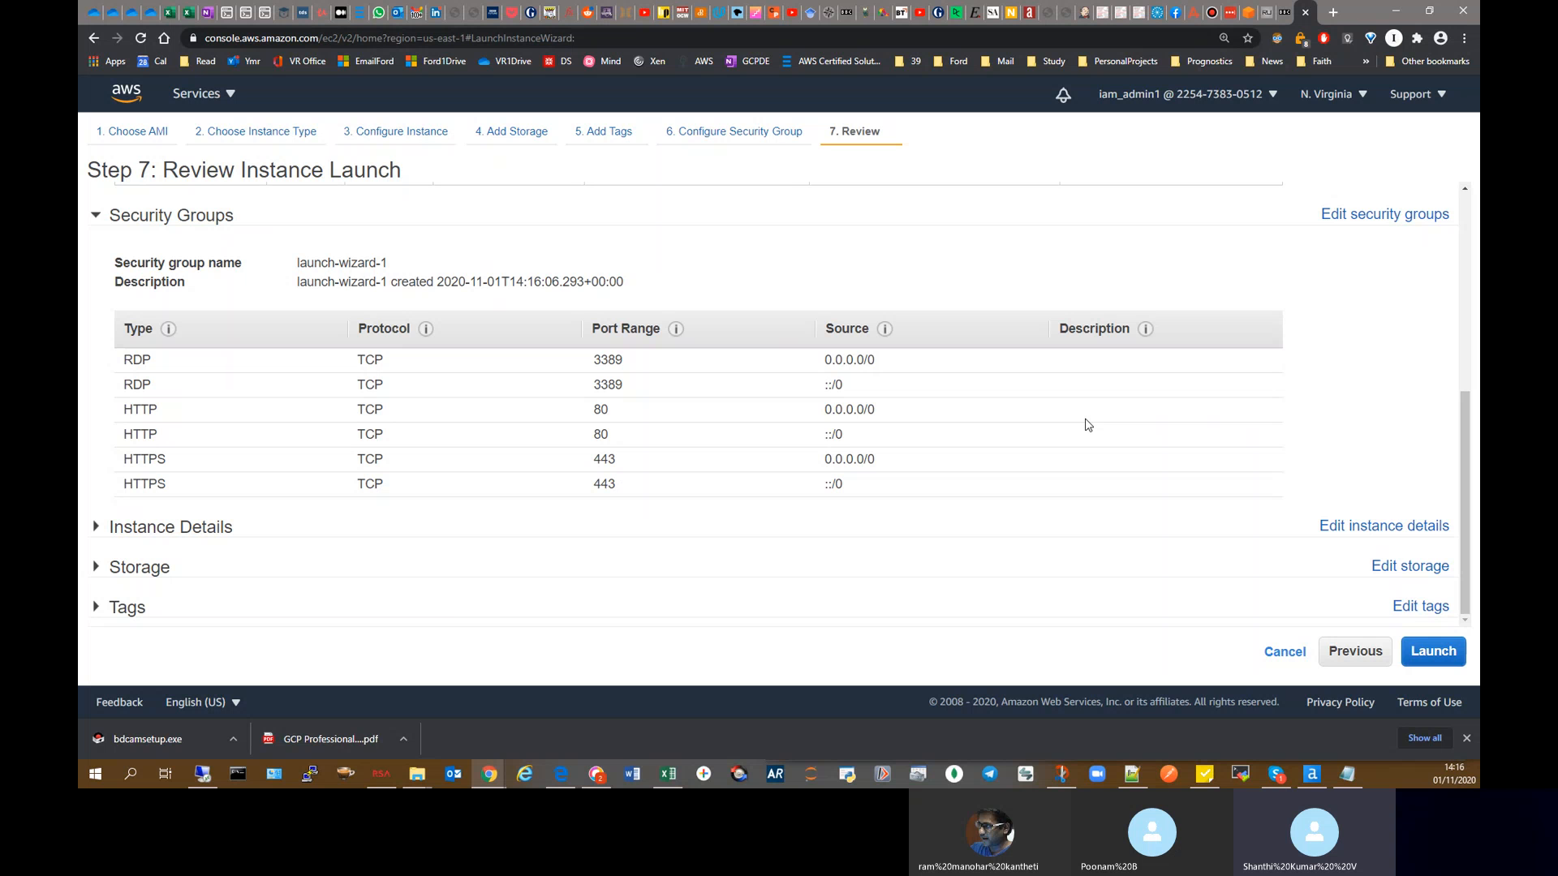
pyautogui.click(1432, 652)
# Step: Examine the key pair options for the launch and the existing key pairs offered for selection
pyautogui.click(561, 422)
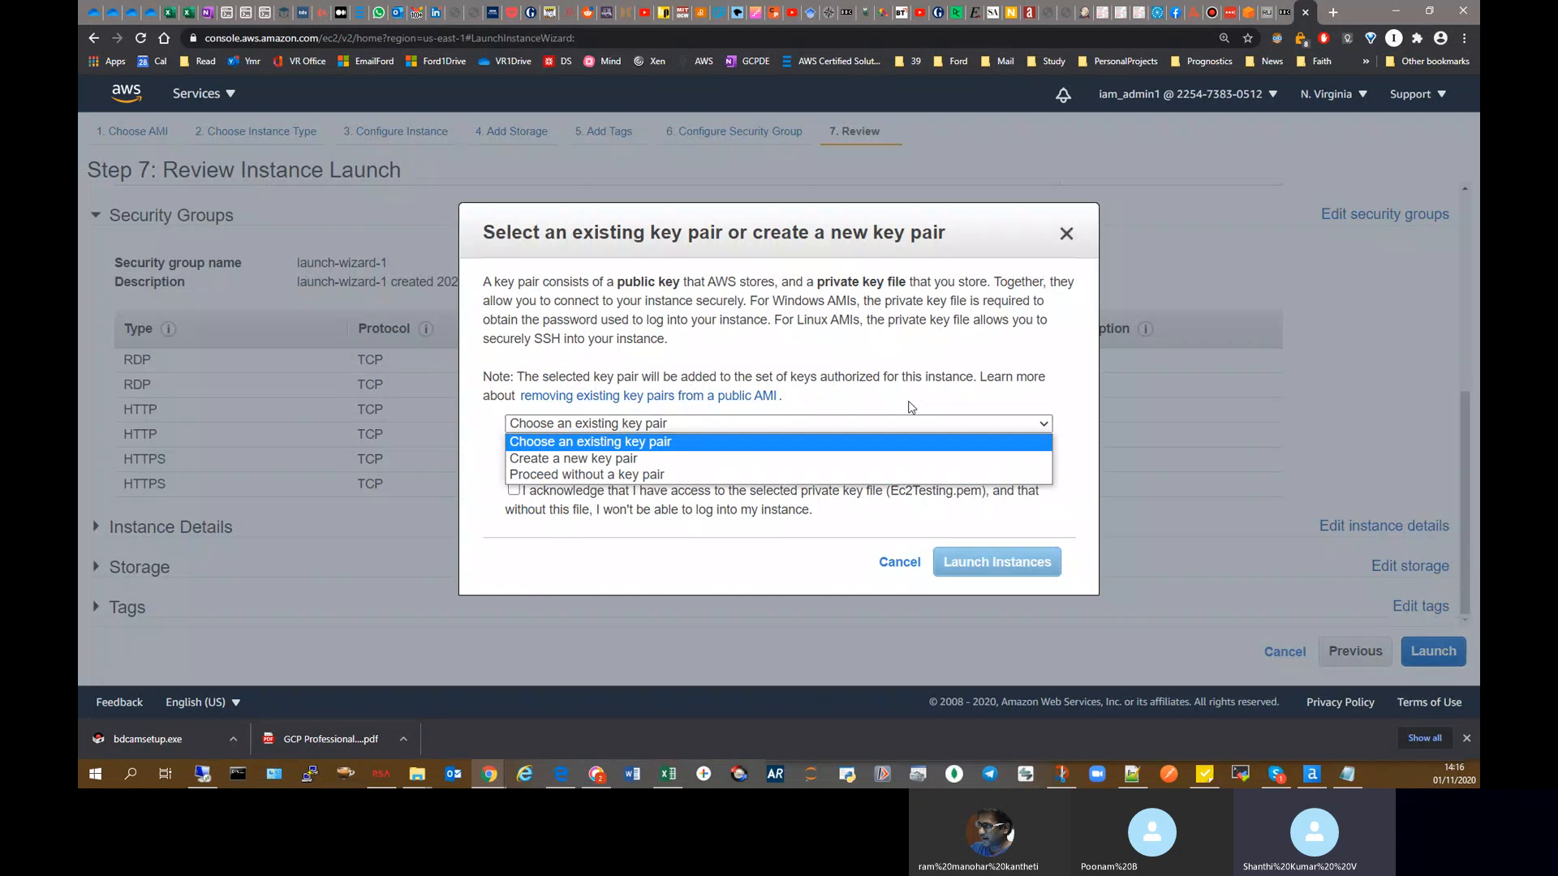
pyautogui.click(530, 441)
pyautogui.click(577, 424)
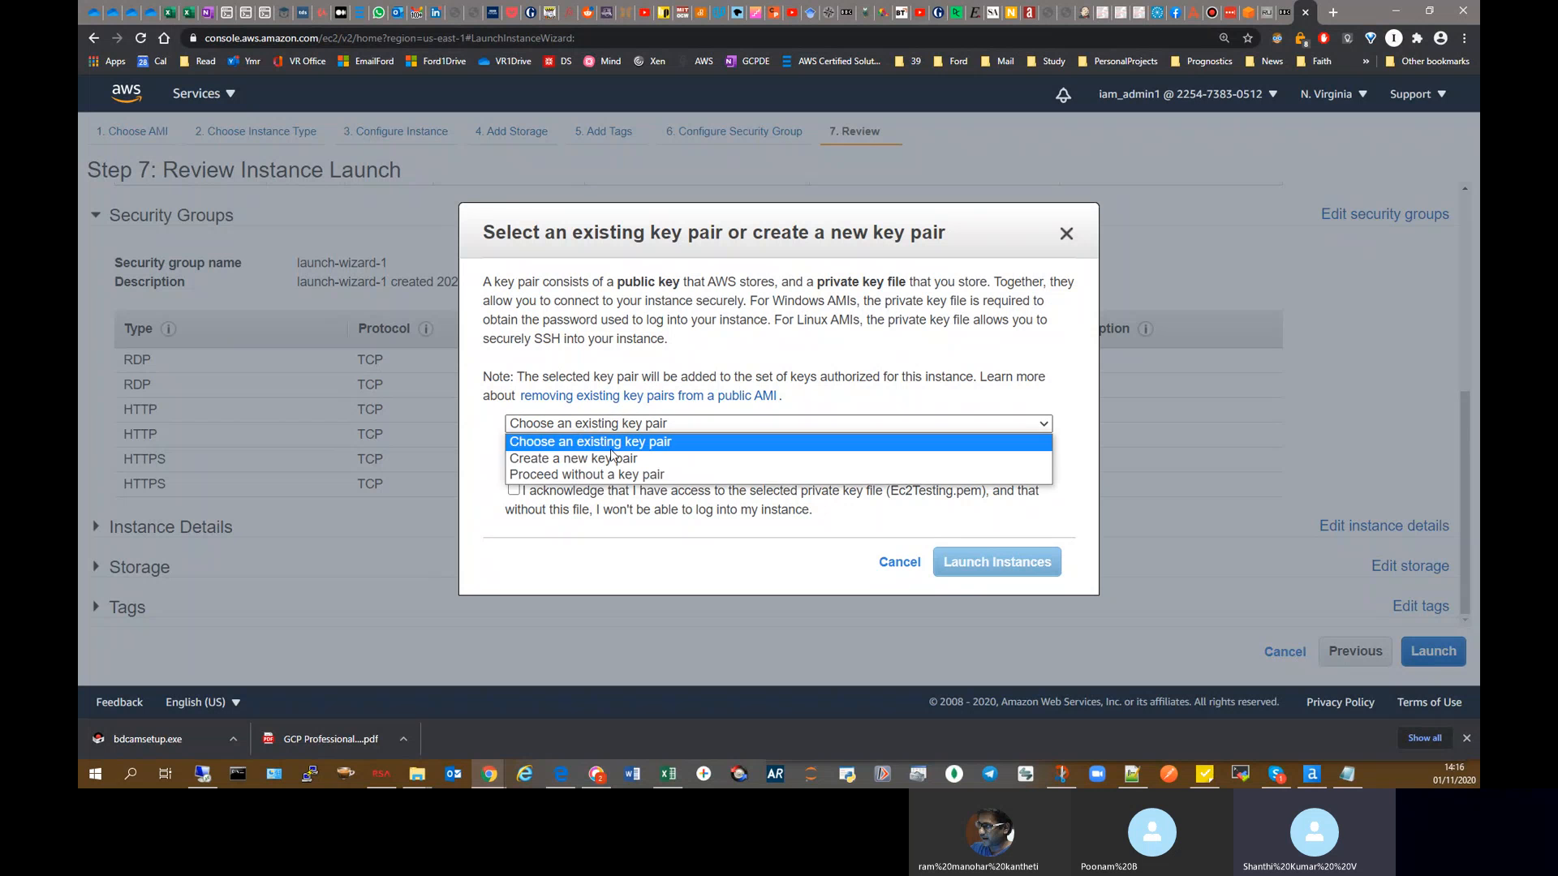
pyautogui.click(1018, 392)
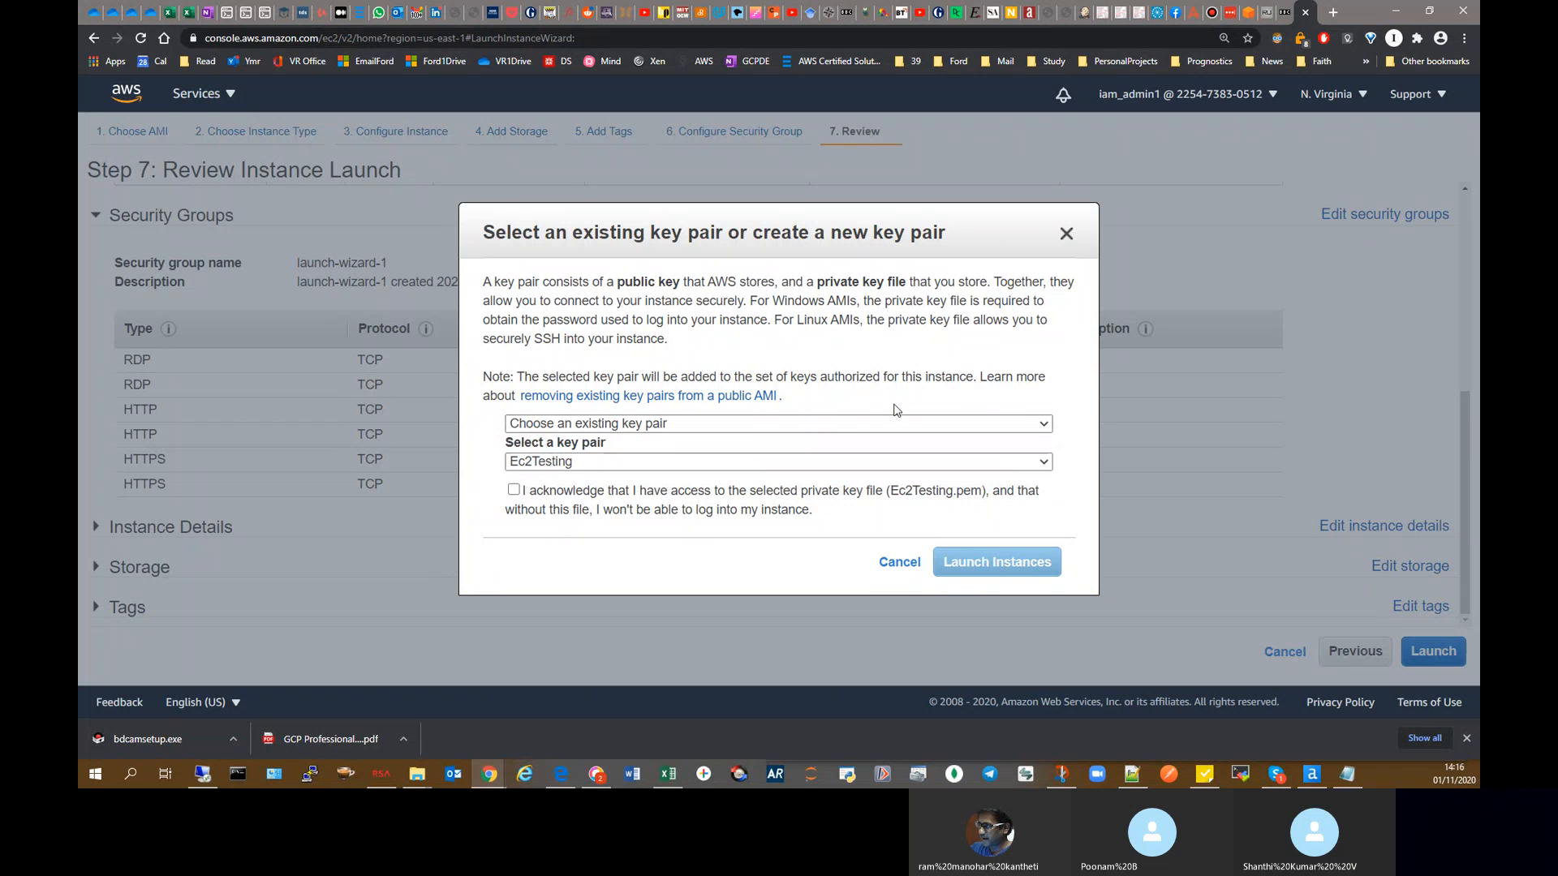
pyautogui.click(585, 463)
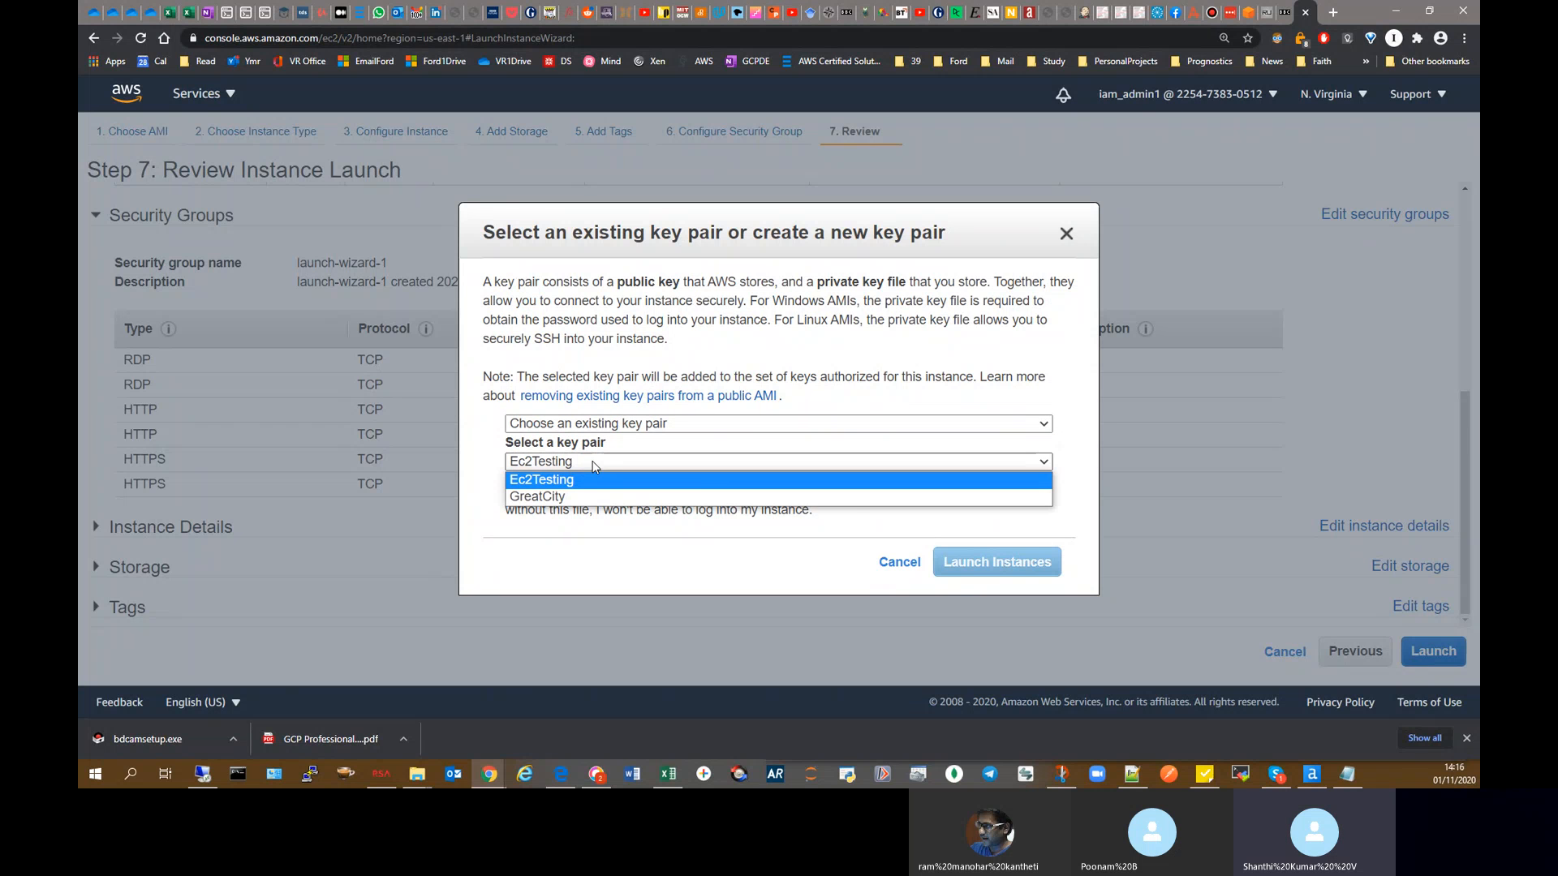
pyautogui.click(584, 479)
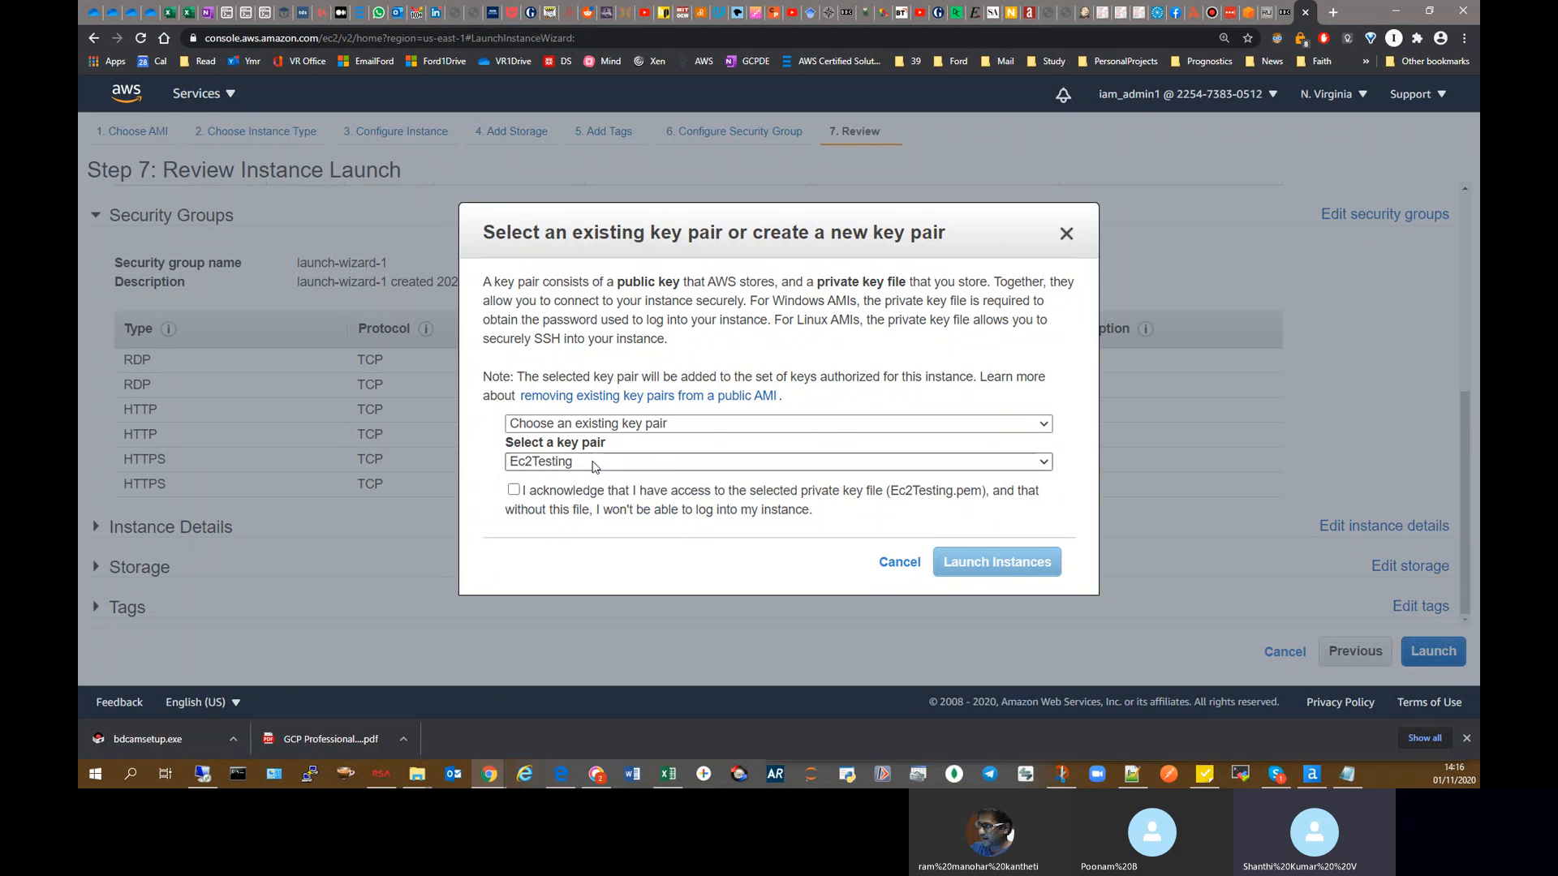
pyautogui.click(694, 425)
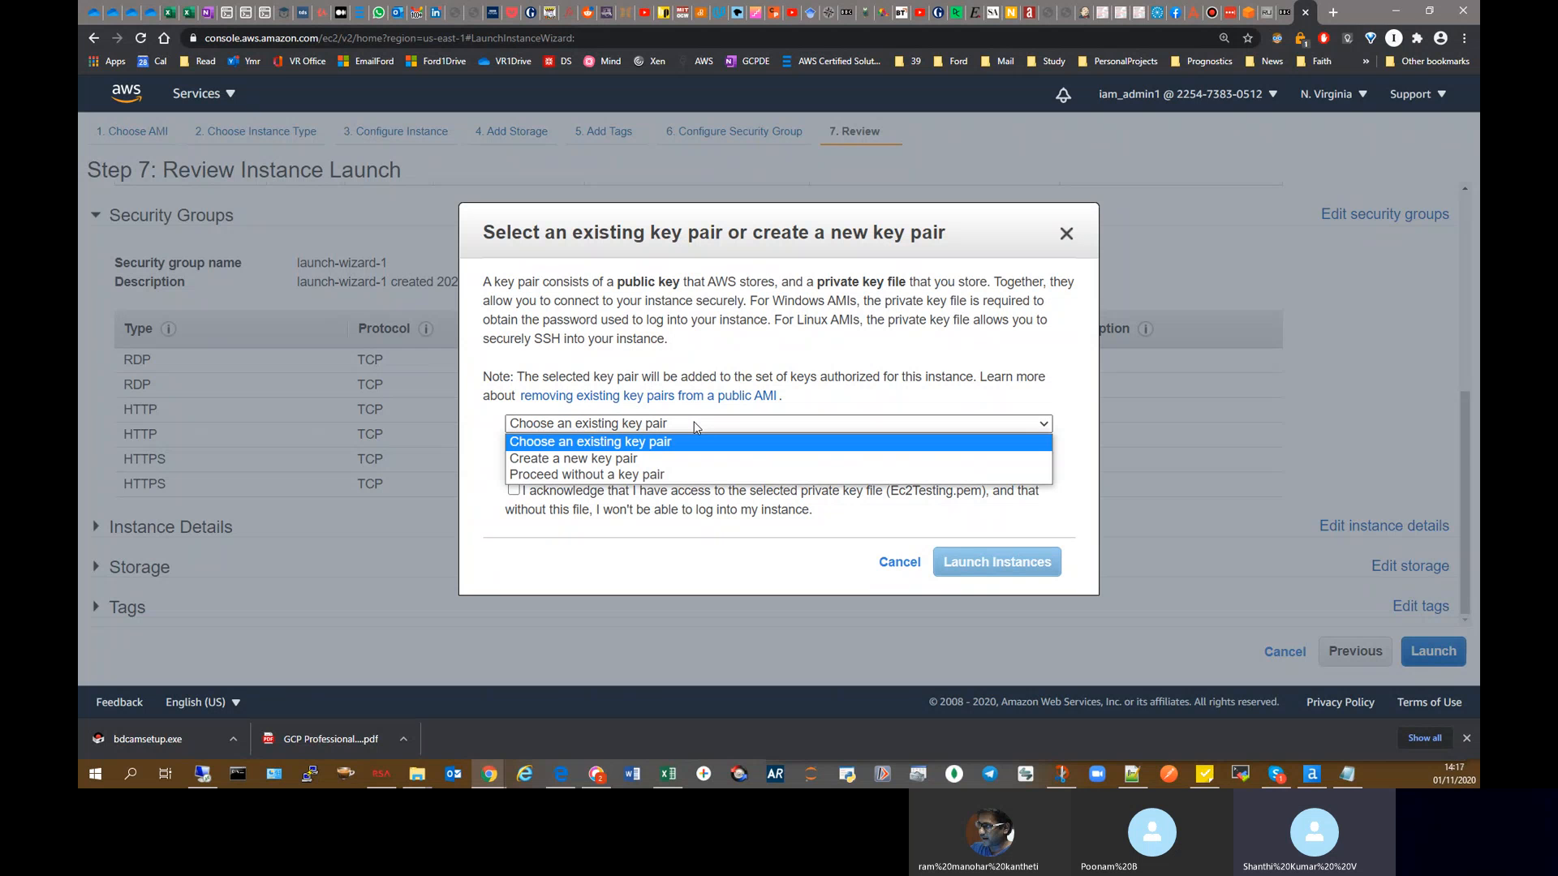
pyautogui.click(663, 452)
pyautogui.click(686, 461)
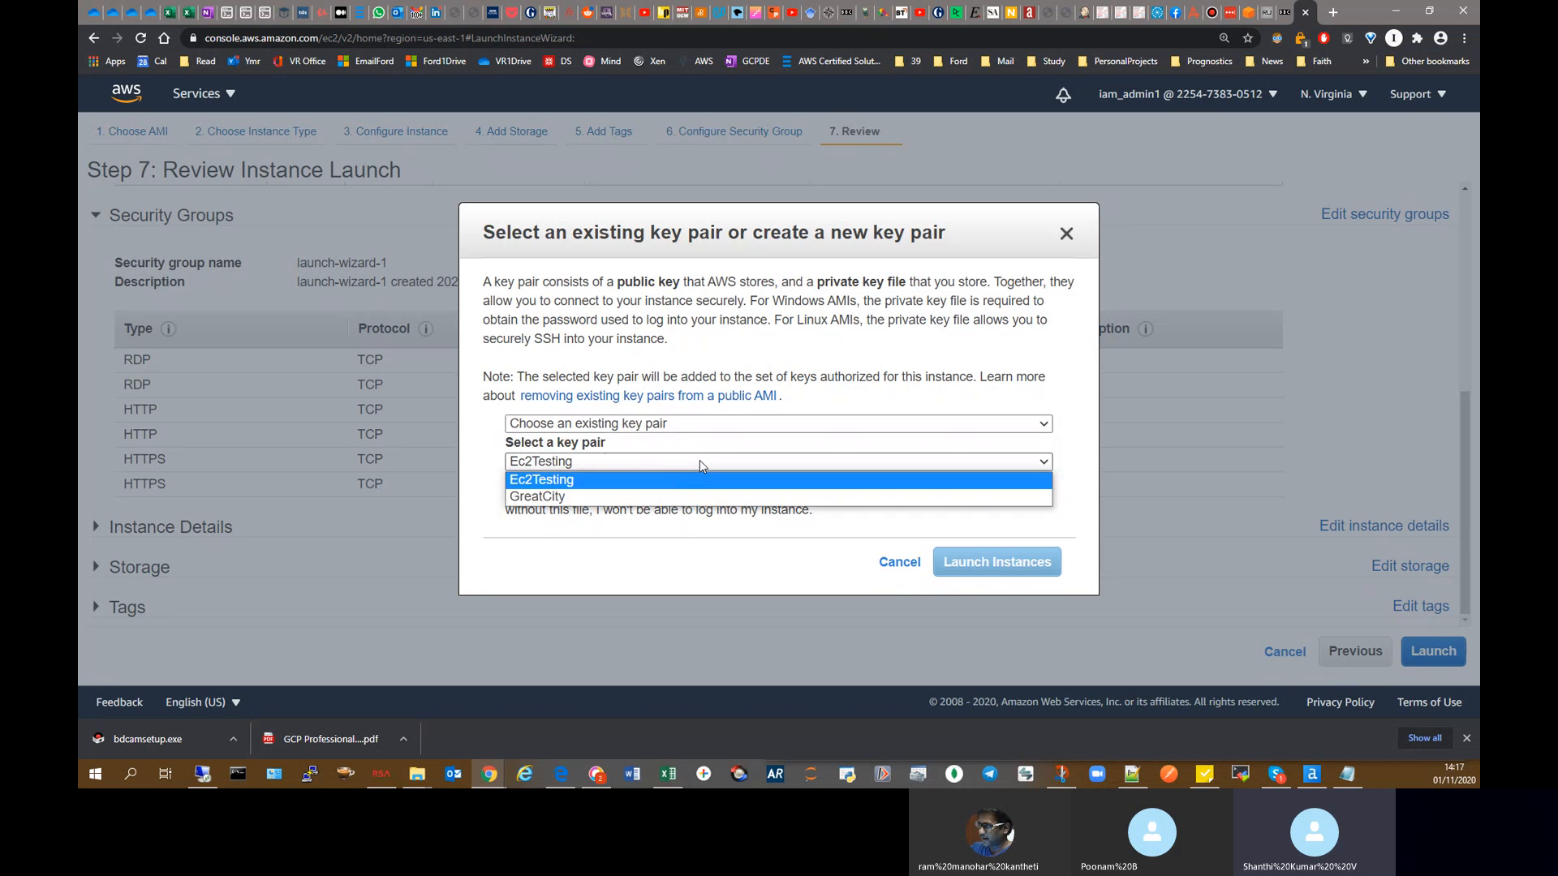
pyautogui.click(610, 529)
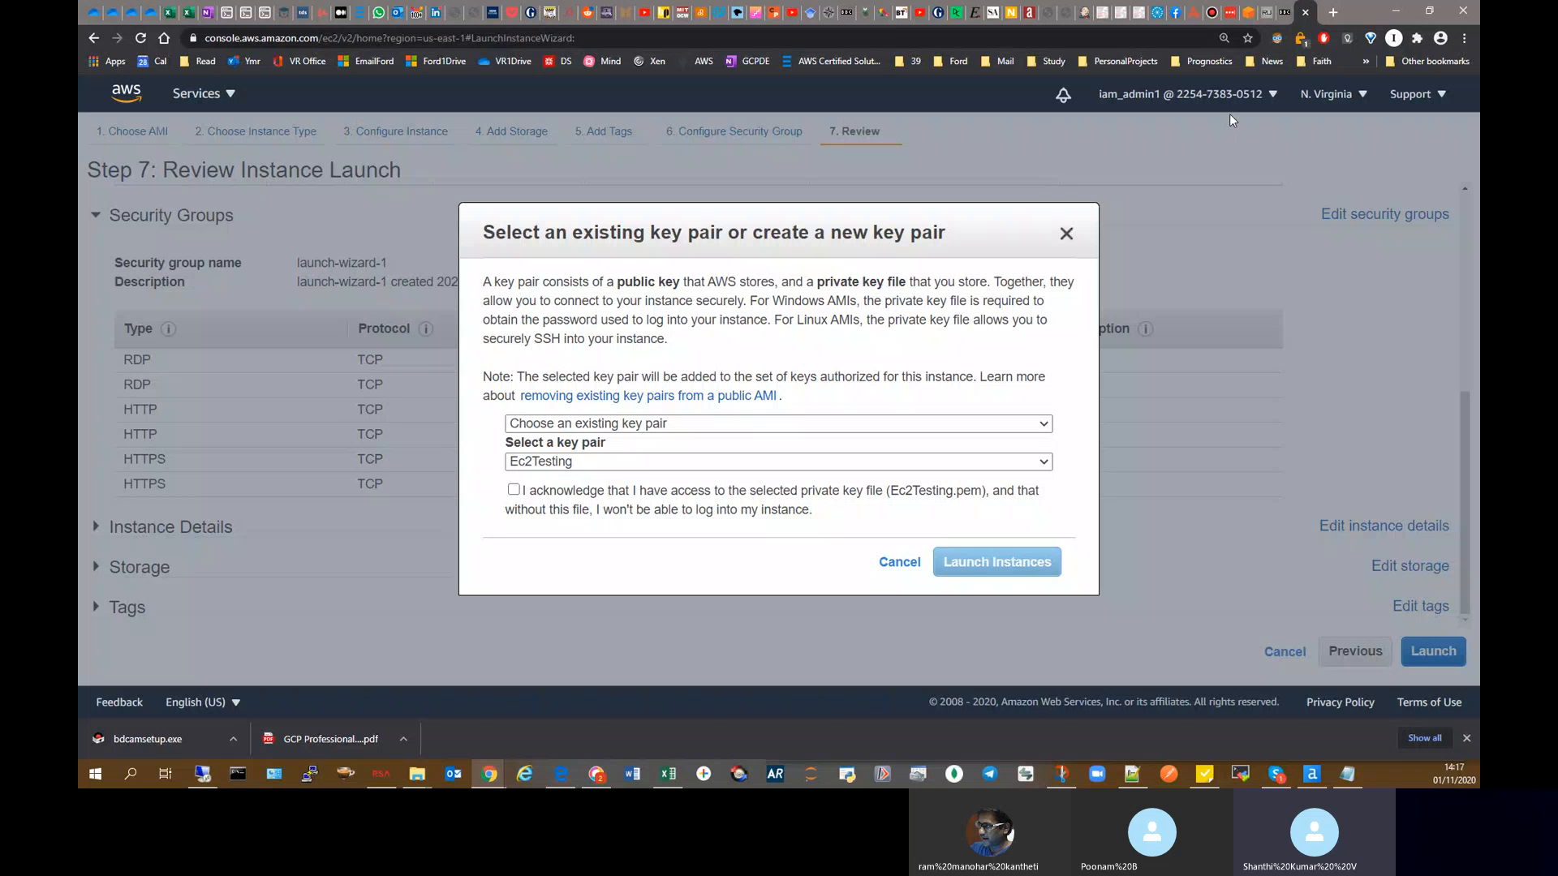
pyautogui.click(617, 425)
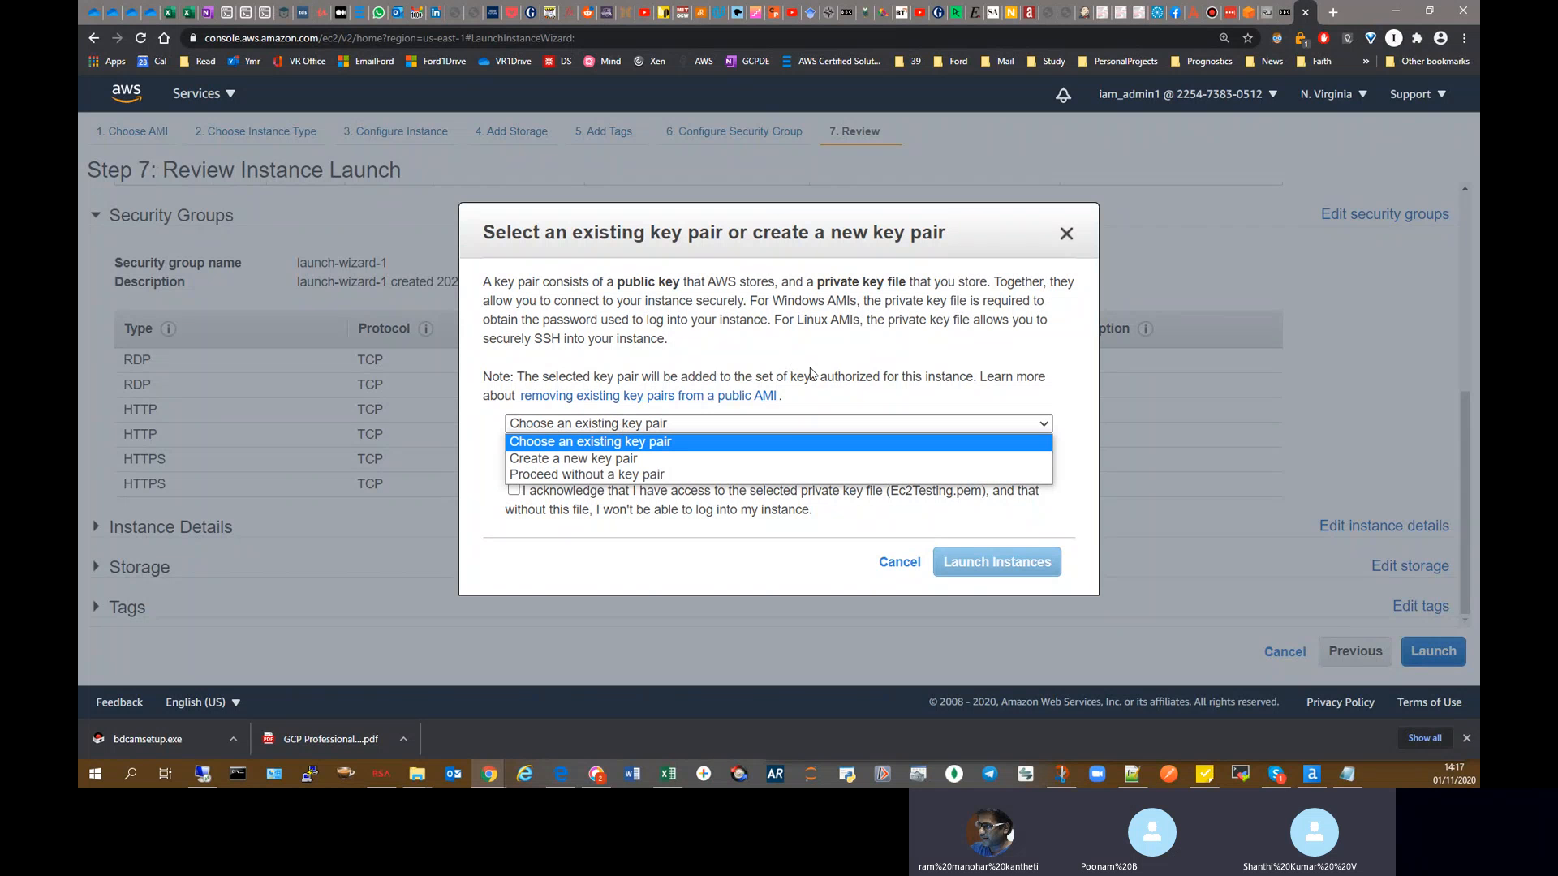
pyautogui.click(811, 373)
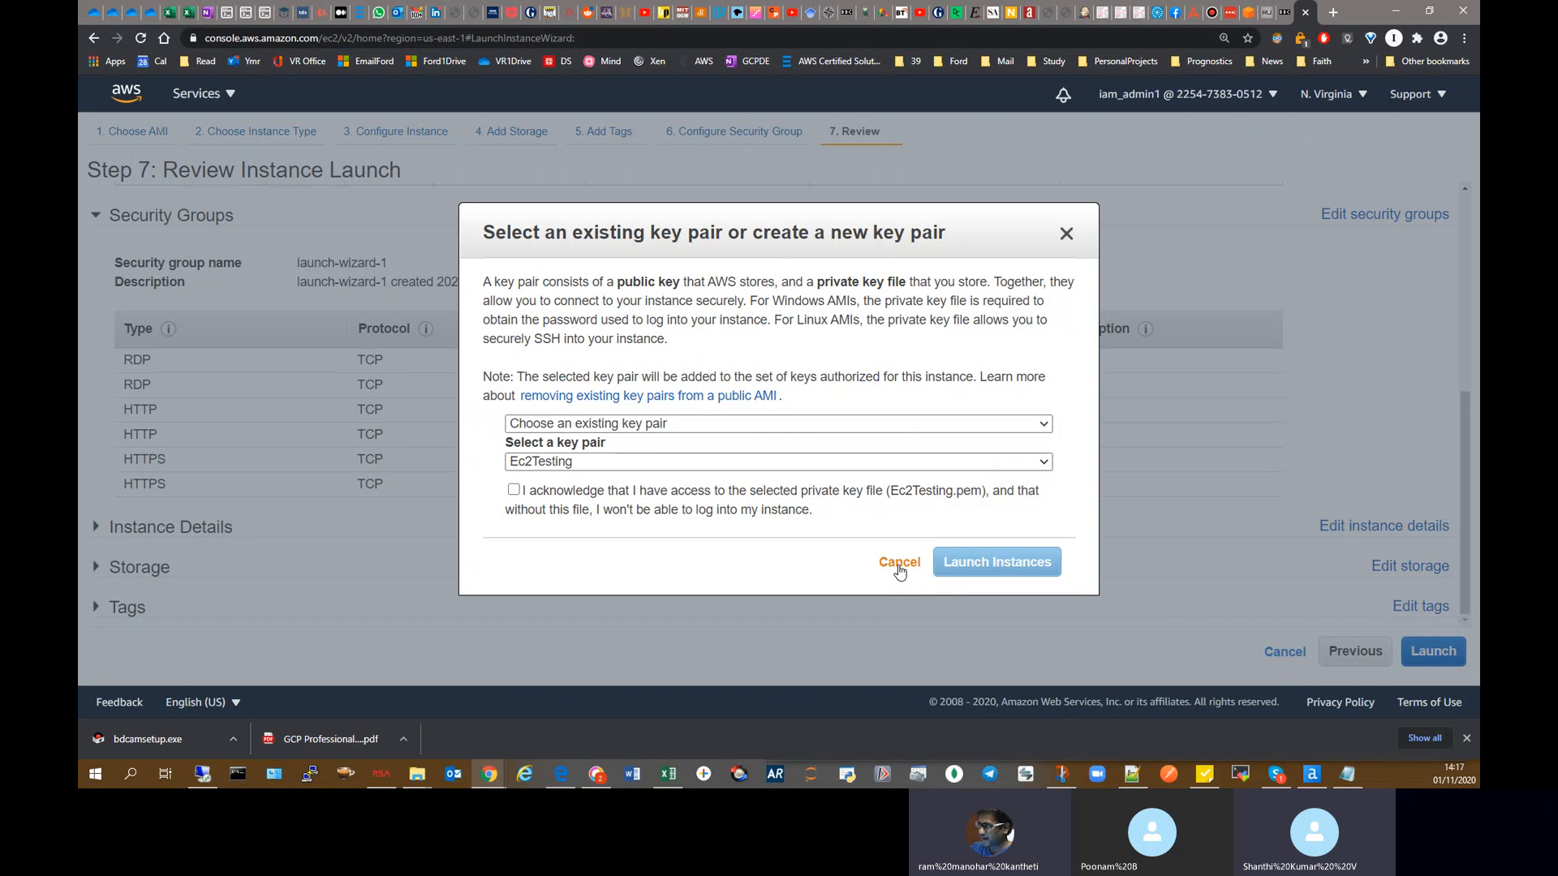
pyautogui.click(902, 424)
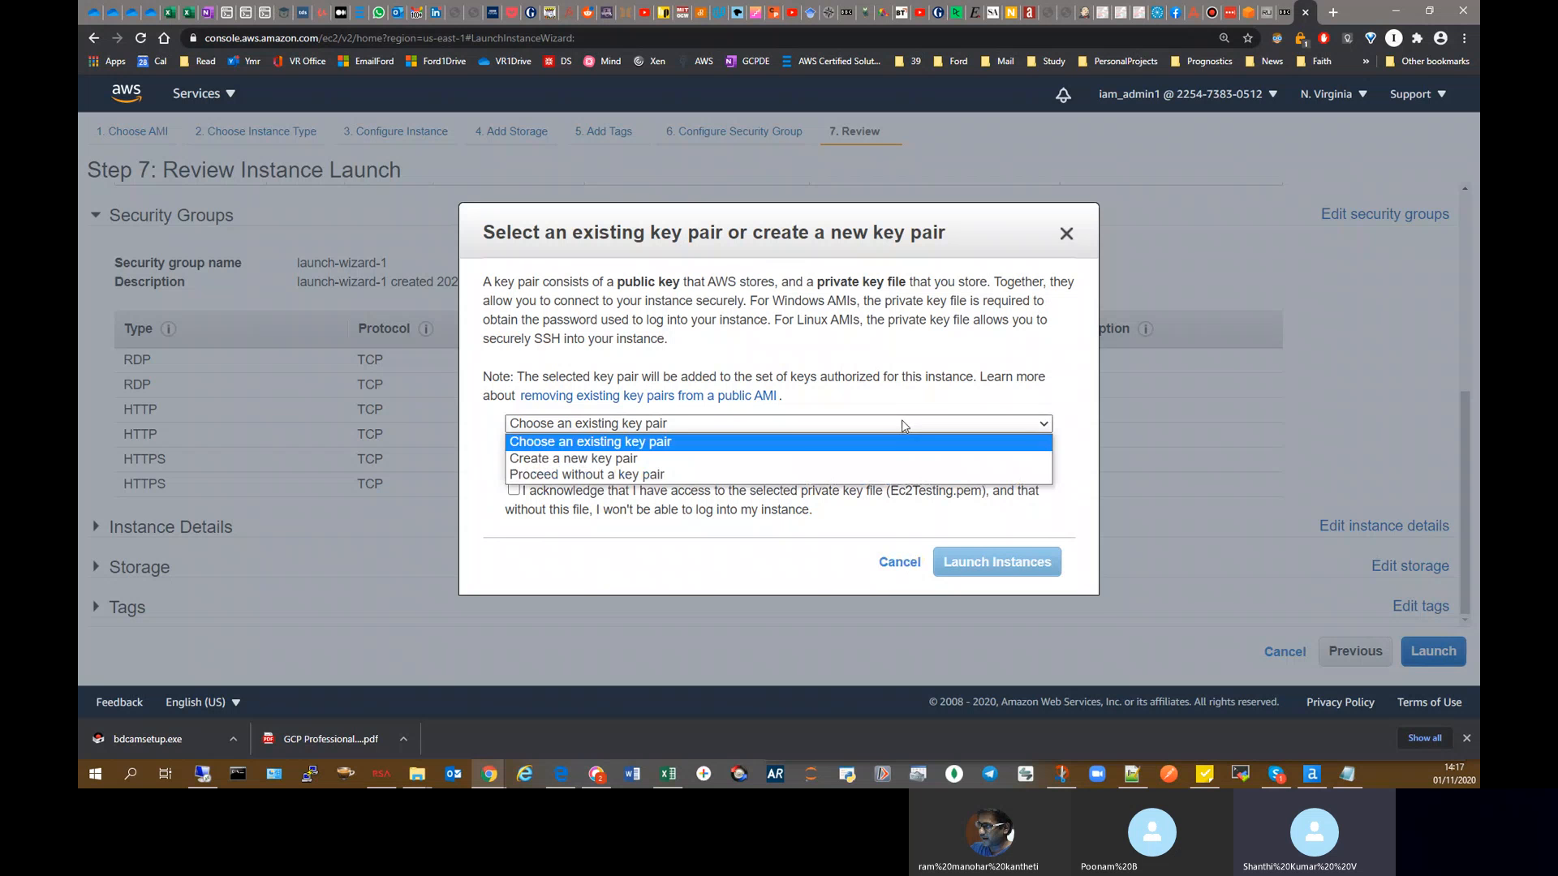
pyautogui.click(672, 458)
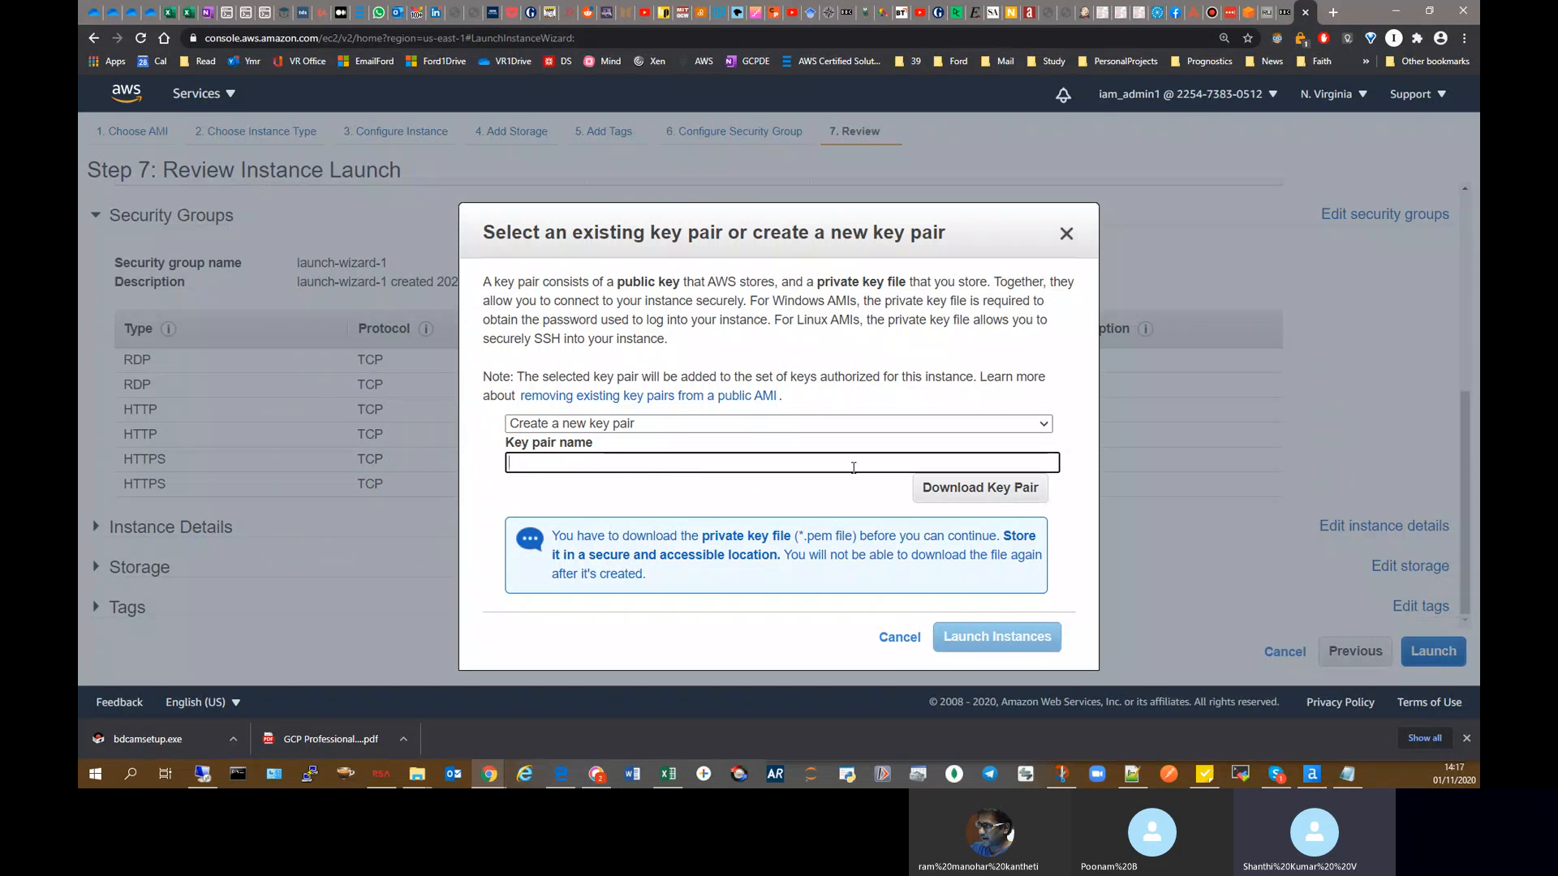
pyautogui.click(899, 637)
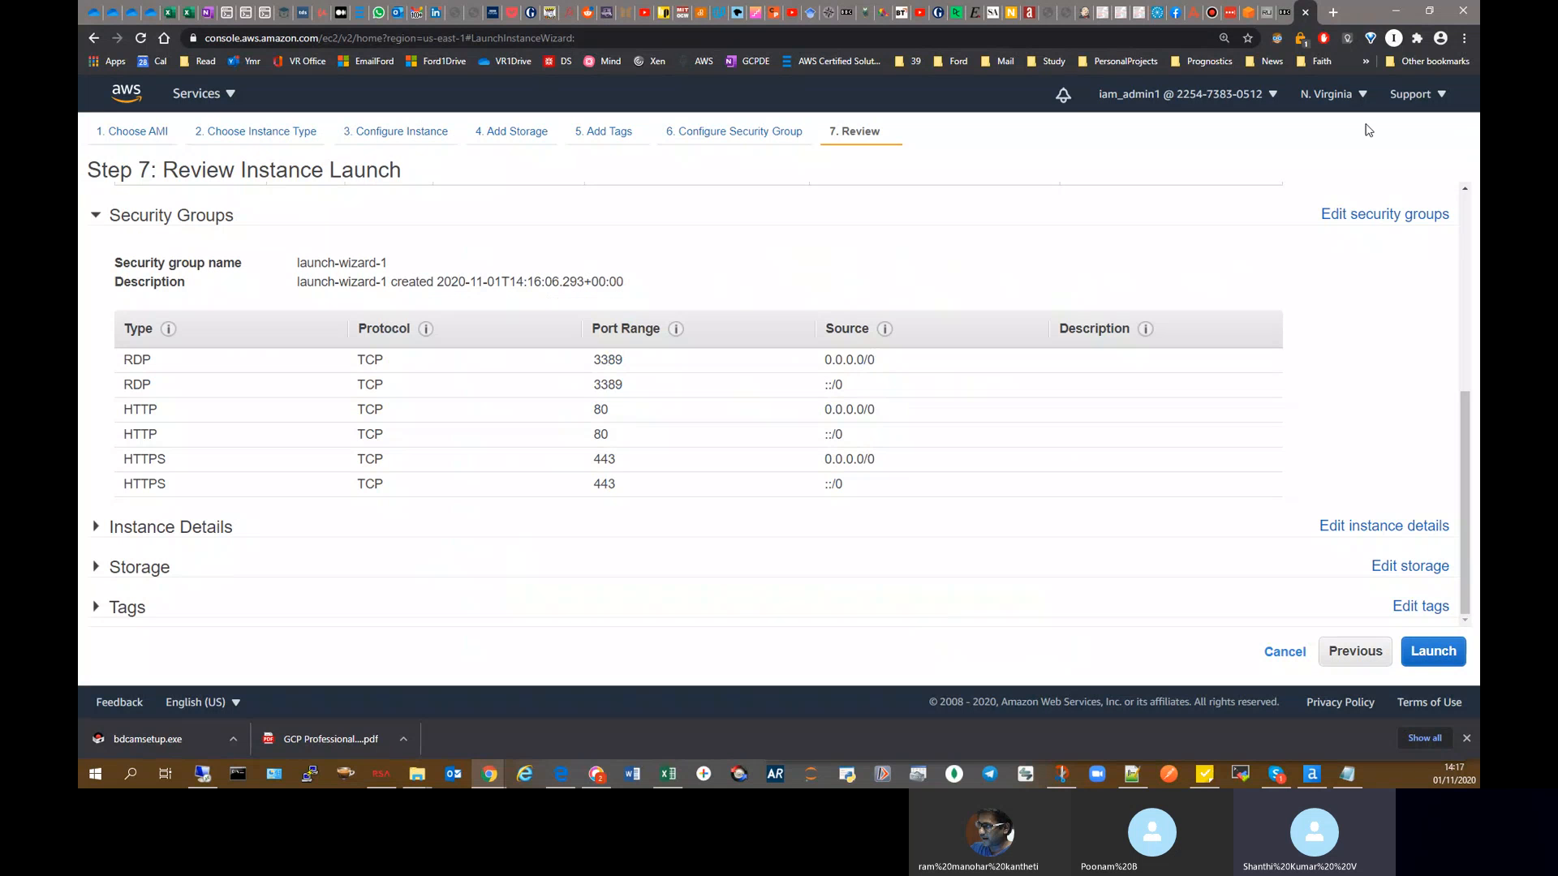
# Step: Check the region of the existing Window Server 2019 instance in Microsoft Edge and switch Chrome's console to US East (Ohio)
pyautogui.click(1363, 96)
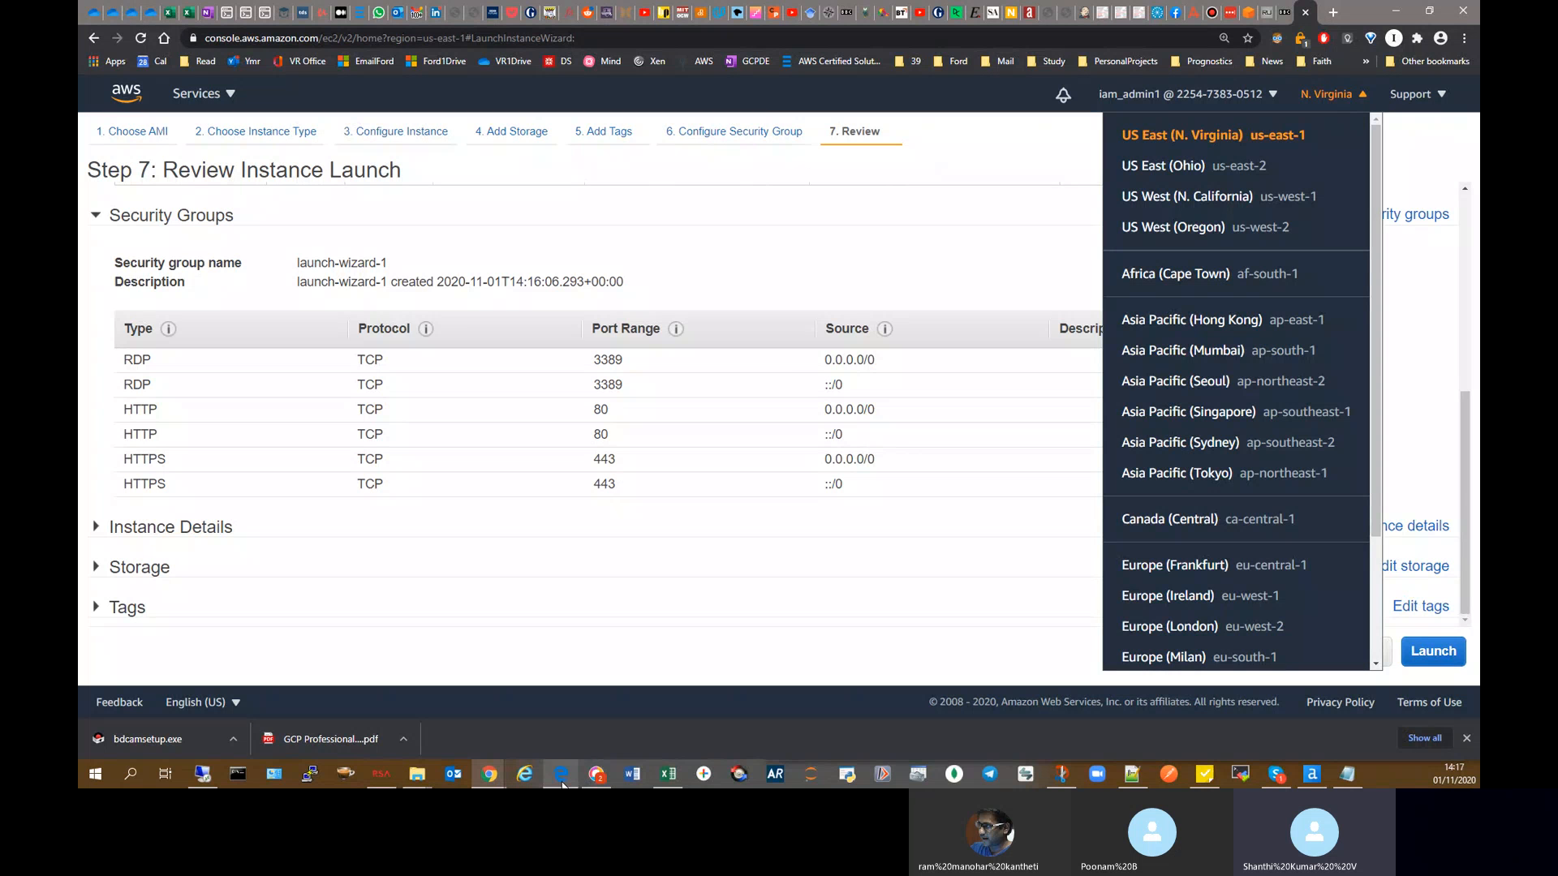
pyautogui.click(586, 662)
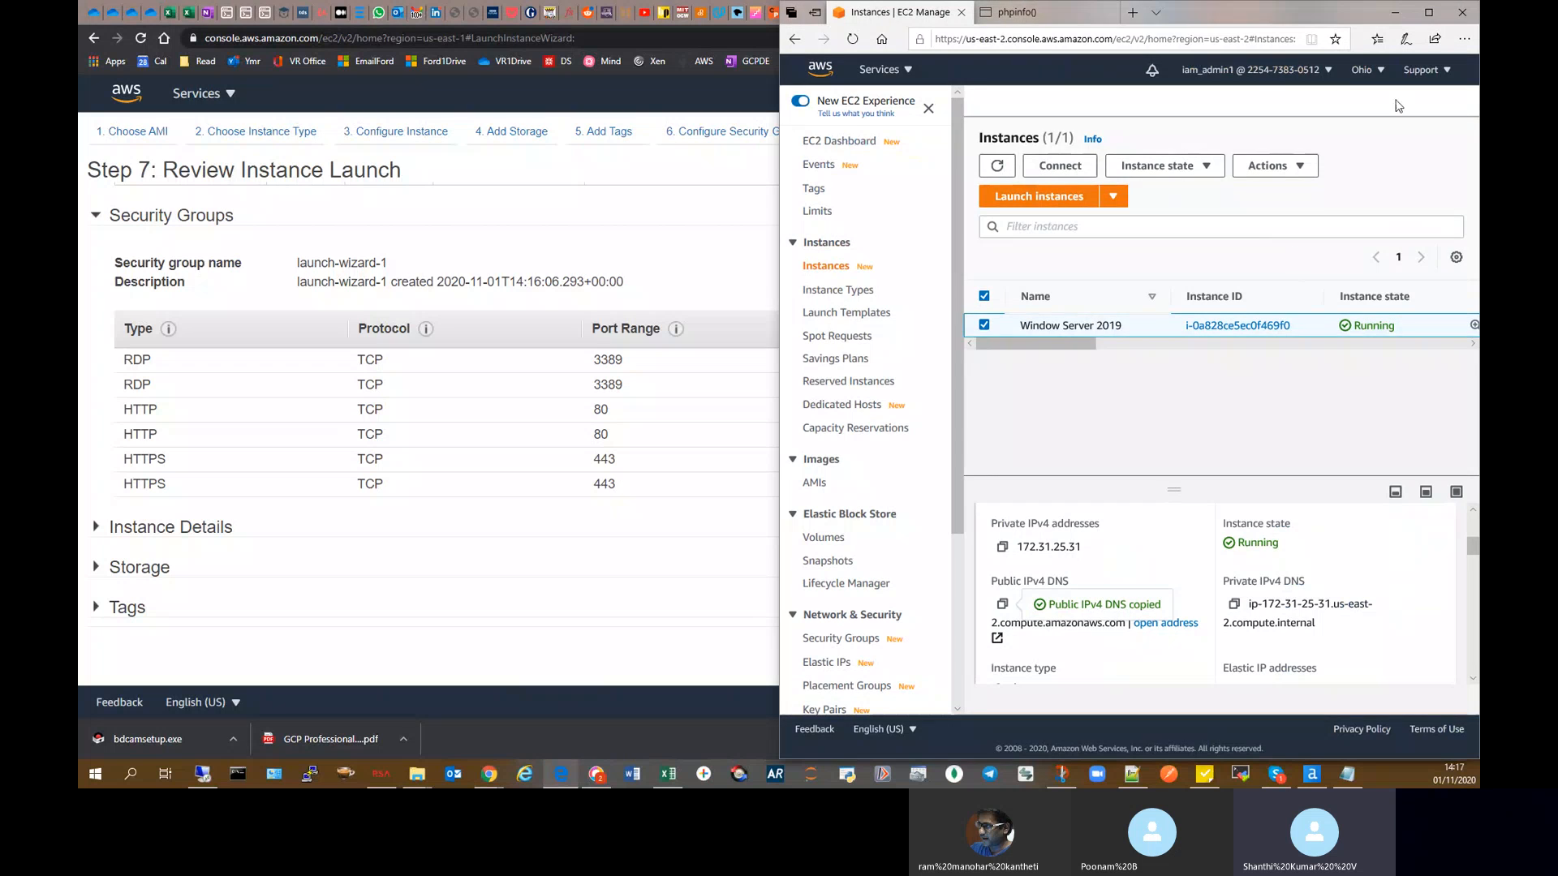
pyautogui.click(642, 91)
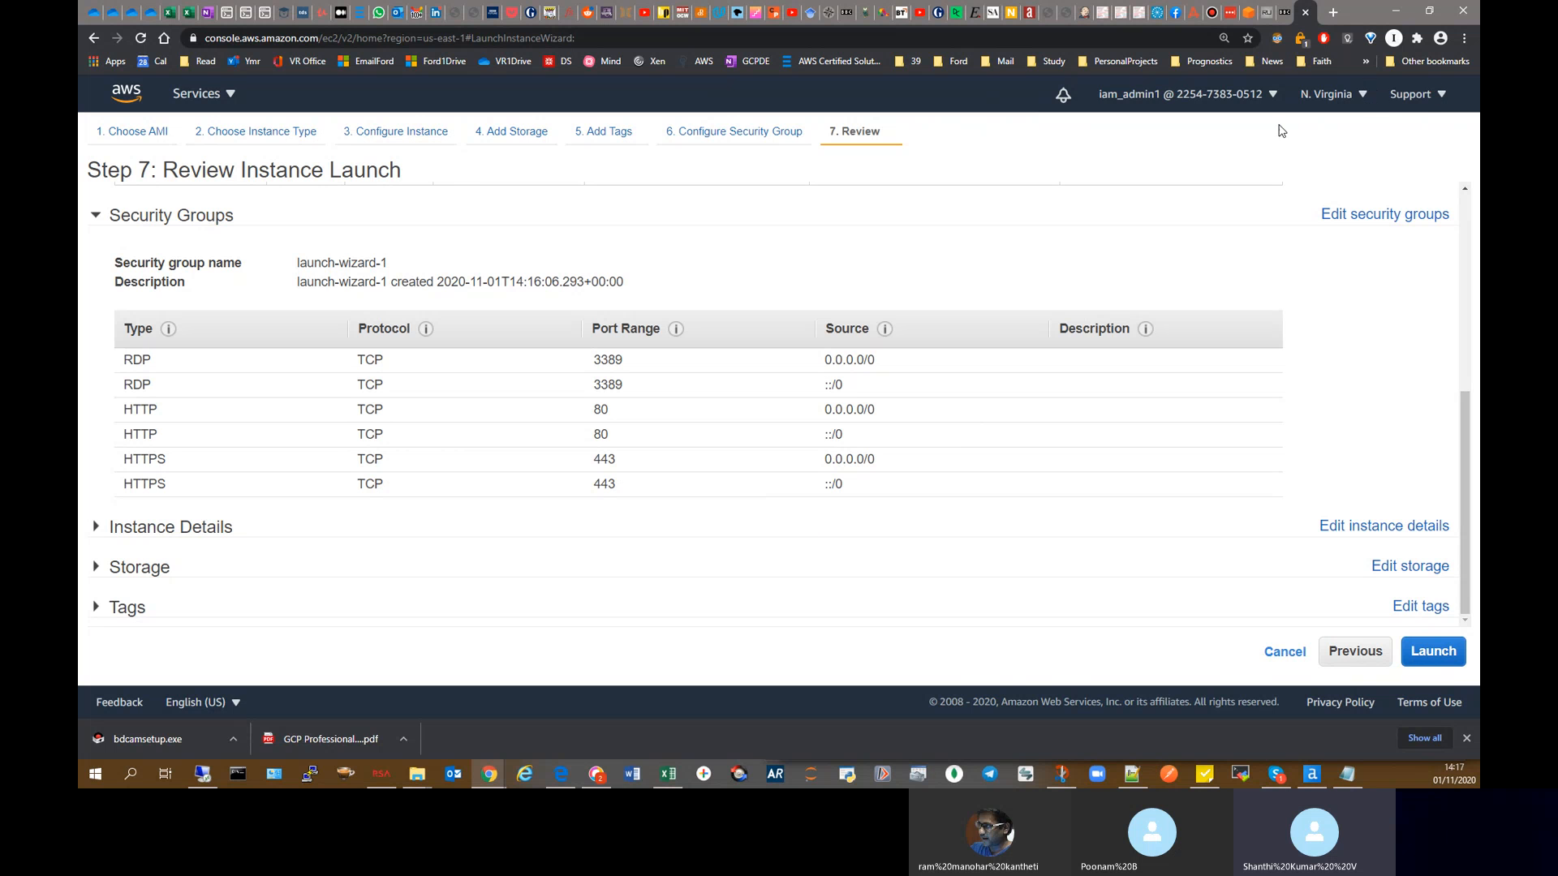
pyautogui.click(1367, 96)
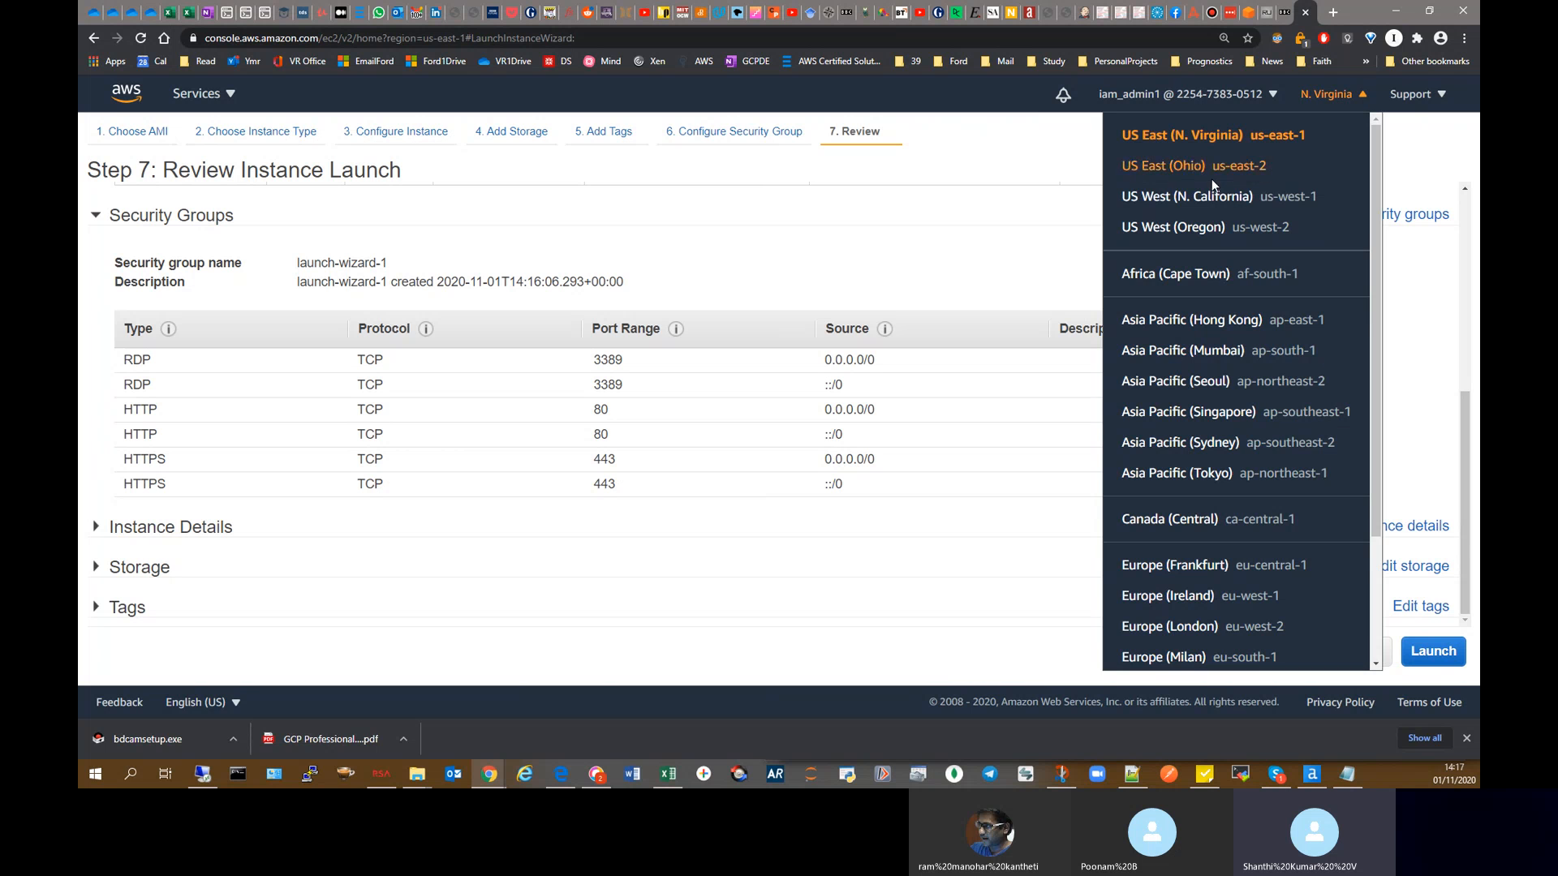
pyautogui.click(1174, 173)
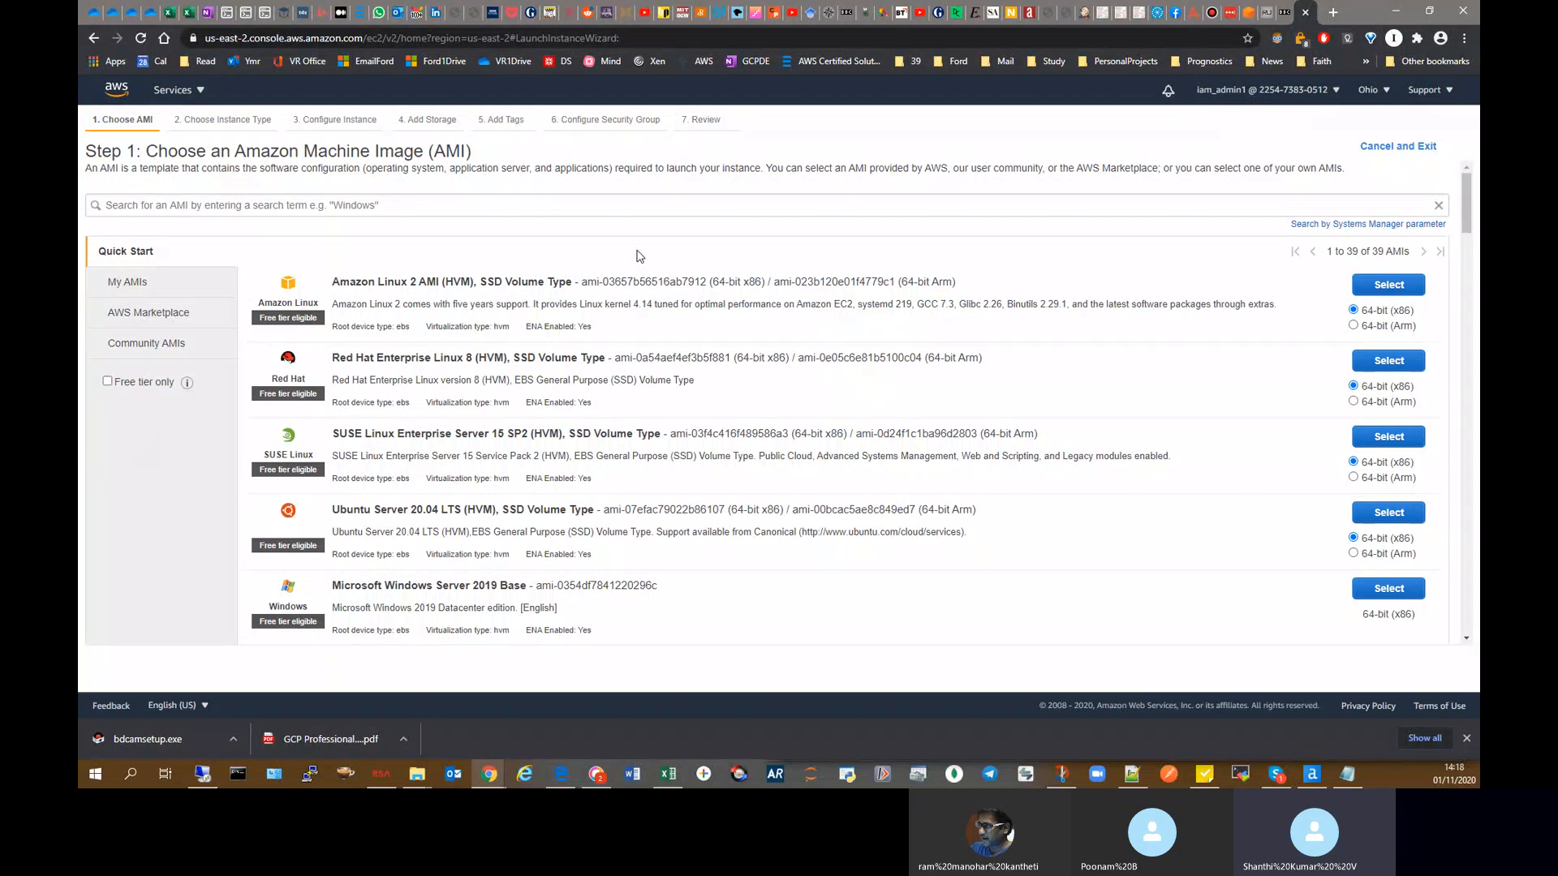
# Step: Select the Microsoft Windows Server 2019 Base AMI, keep the t2.micro instance type and continue to the instance details
pyautogui.scroll(-2, 640, 256)
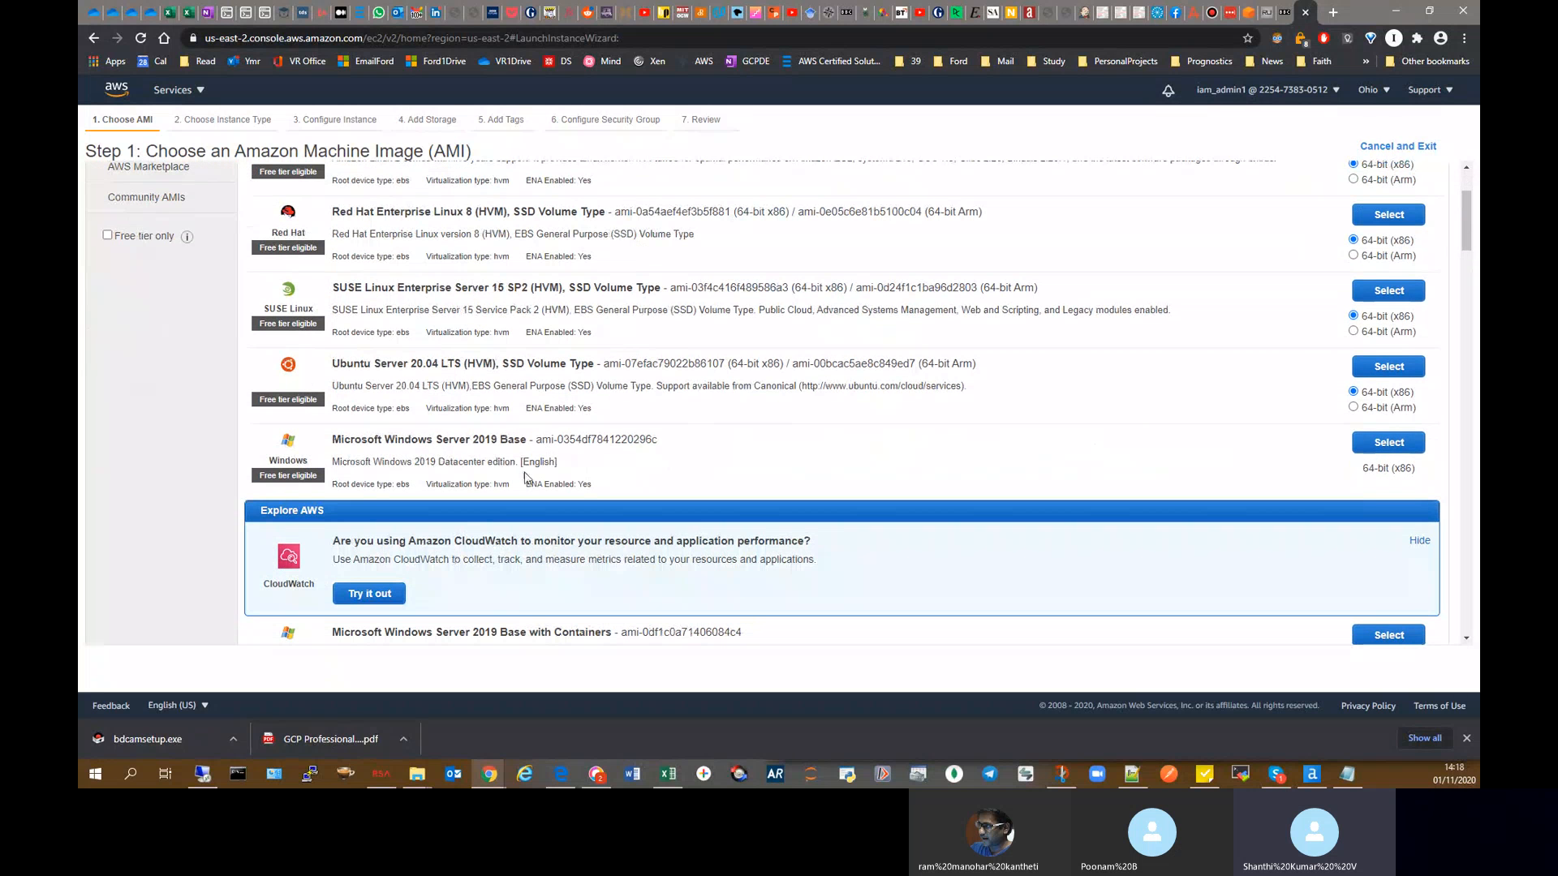
pyautogui.scroll(-1, 525, 477)
pyautogui.scroll(4, 552, 463)
pyautogui.scroll(-1, 568, 455)
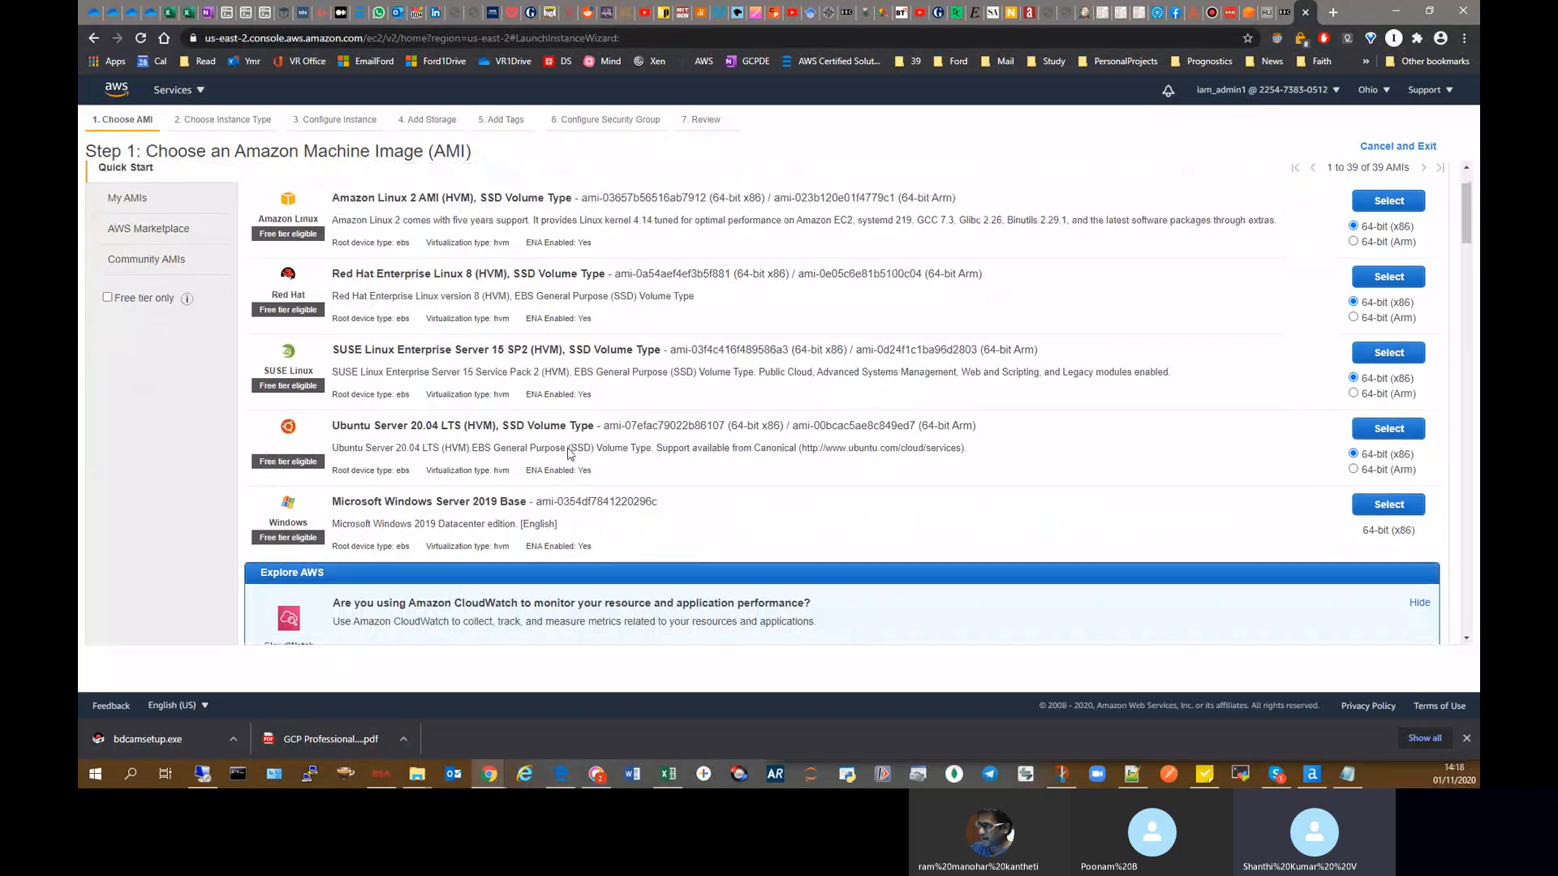
pyautogui.scroll(-1, 570, 455)
pyautogui.click(1357, 451)
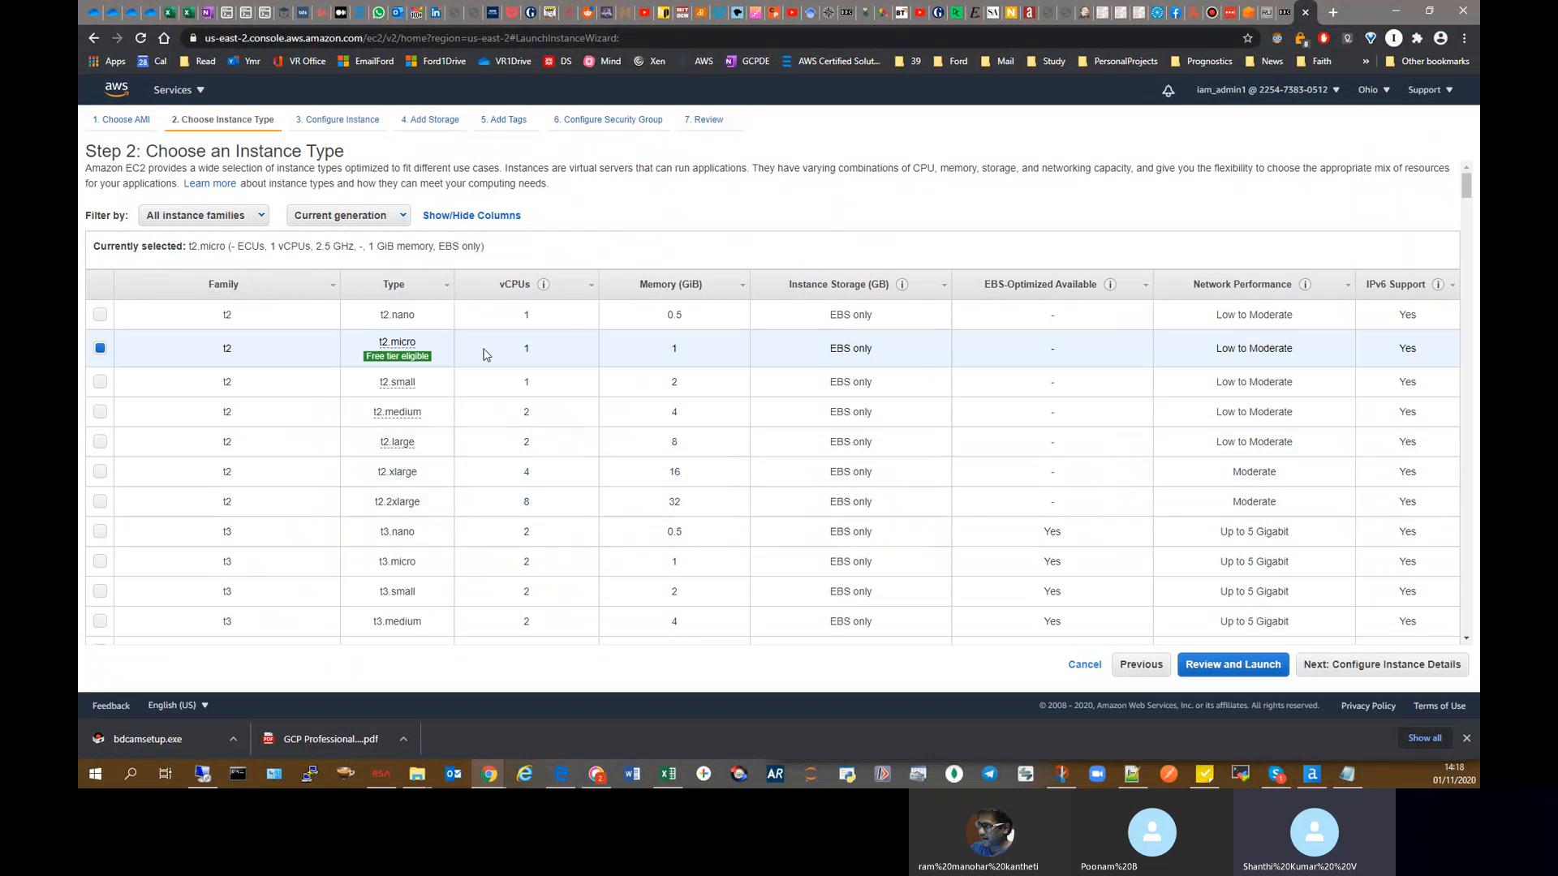
pyautogui.click(1368, 666)
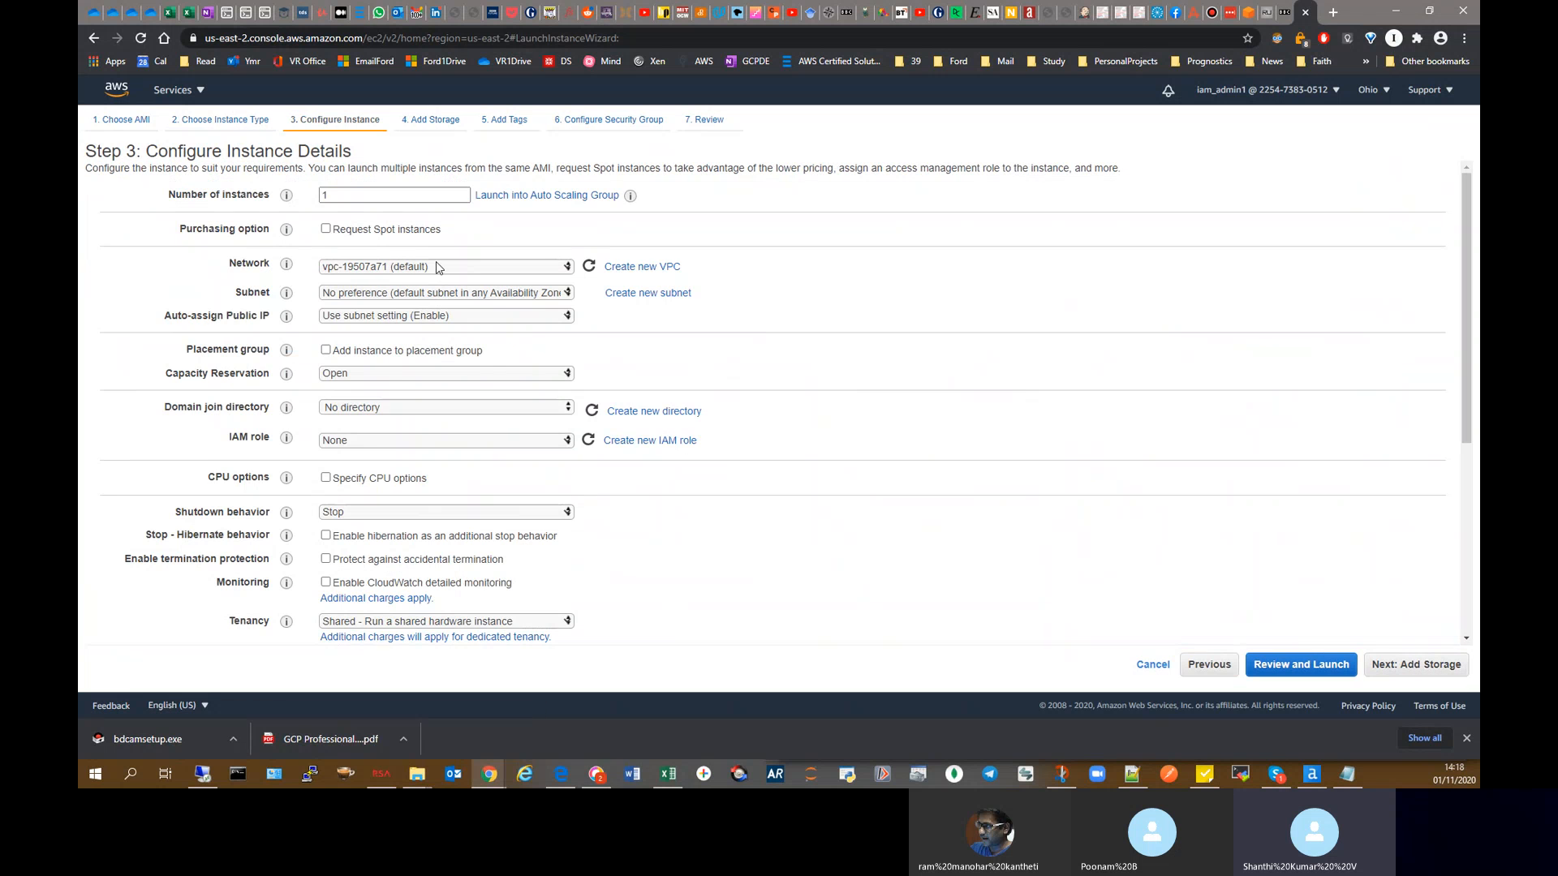
# Step: Set Auto-assign Public IP to Enable and continue with the default storage to the tags
pyautogui.click(386, 319)
pyautogui.click(387, 344)
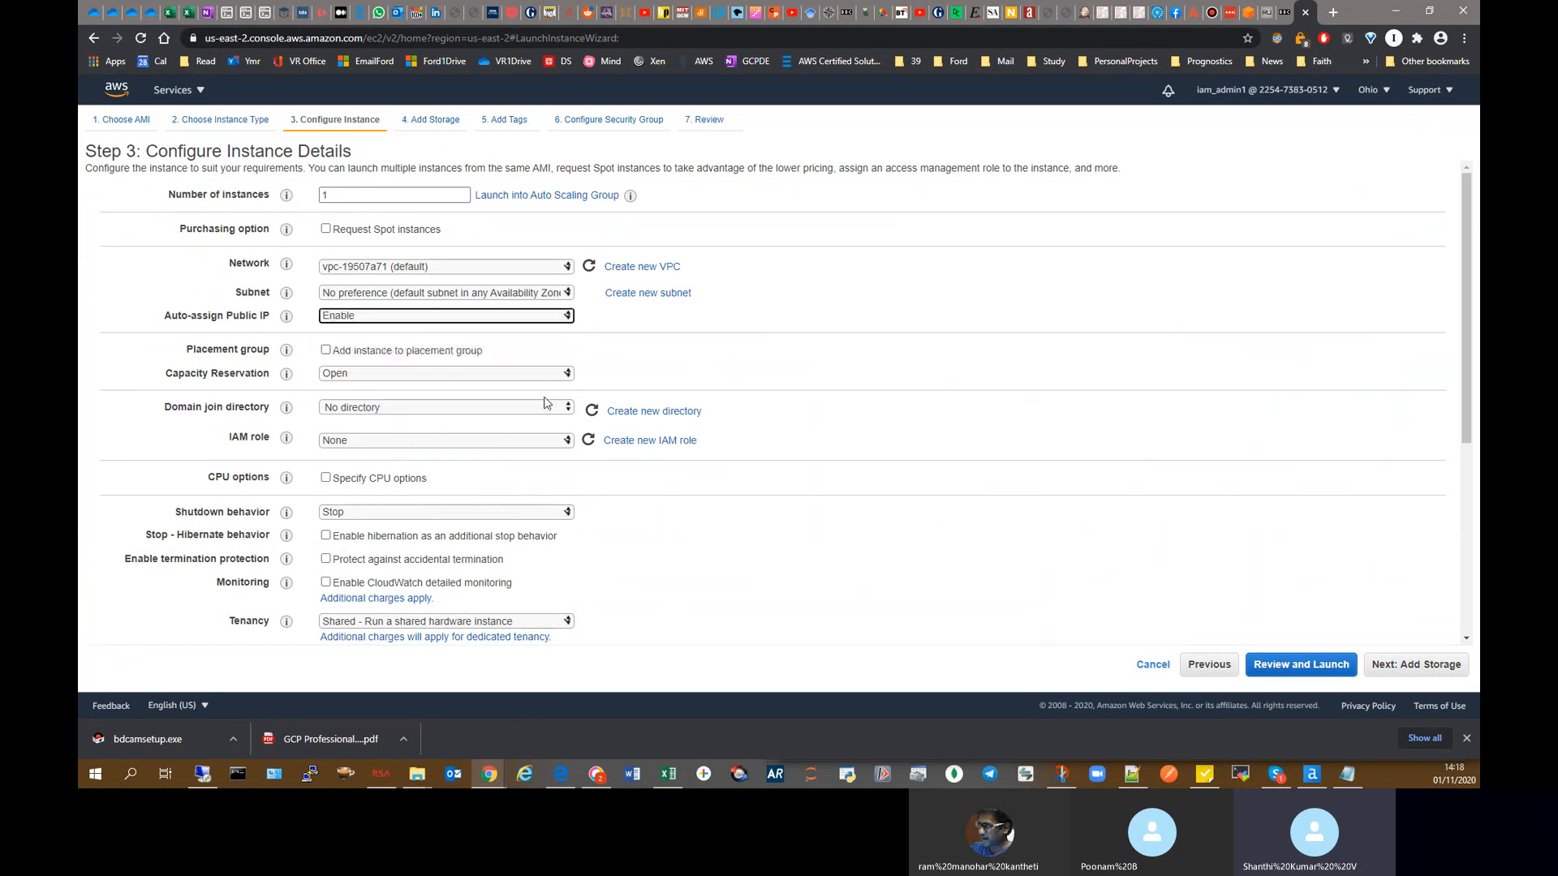
pyautogui.click(1420, 673)
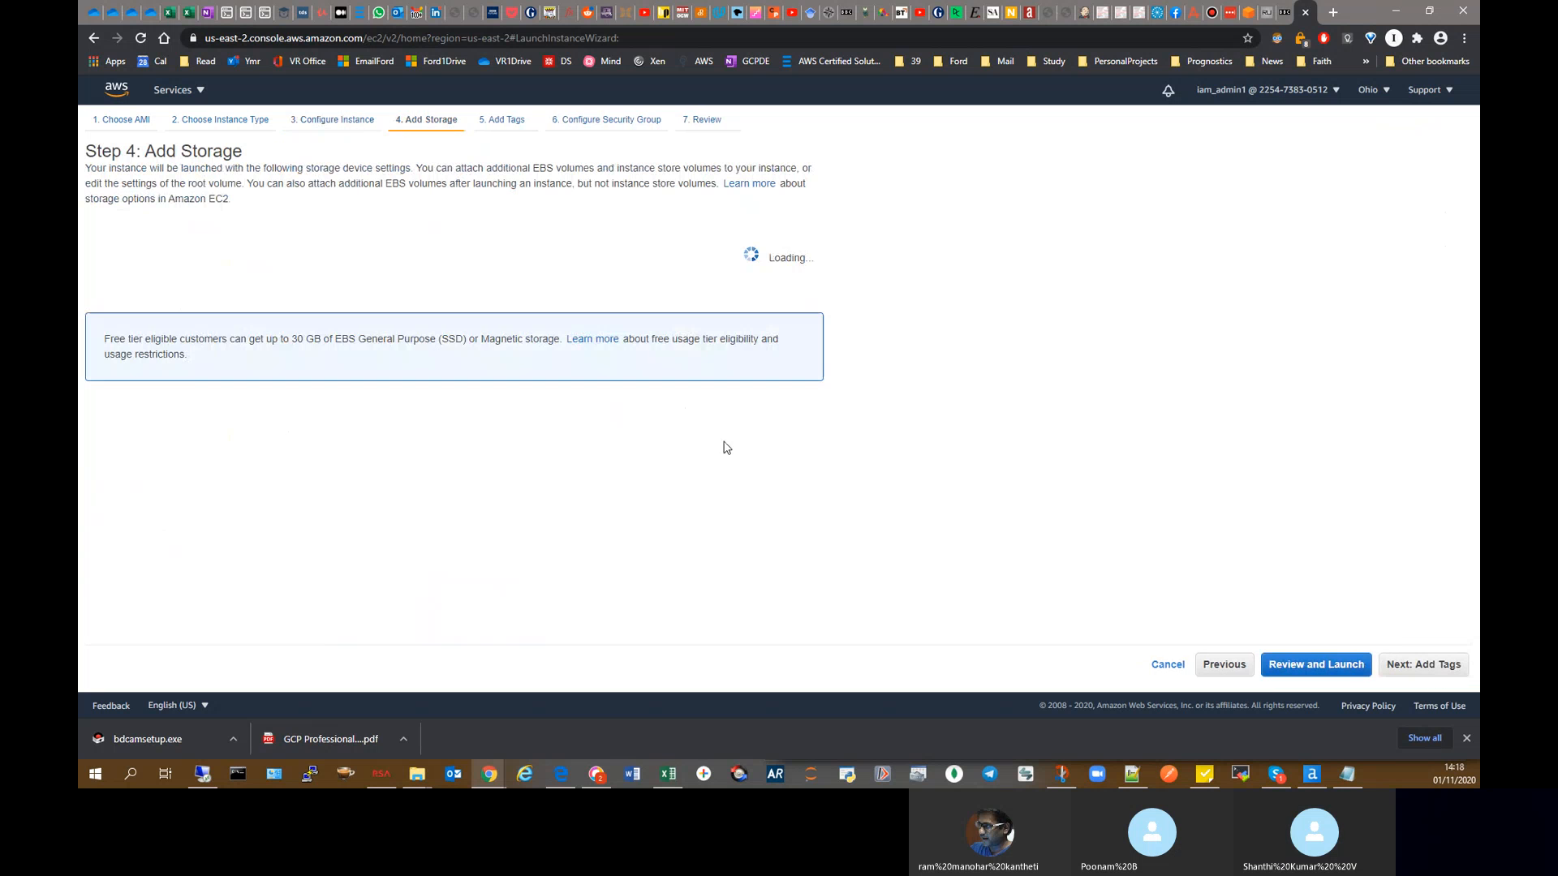
pyautogui.click(1428, 673)
# Step: Add a tag with the key myServer and the value One, and continue to the security group configuration
pyautogui.click(113, 350)
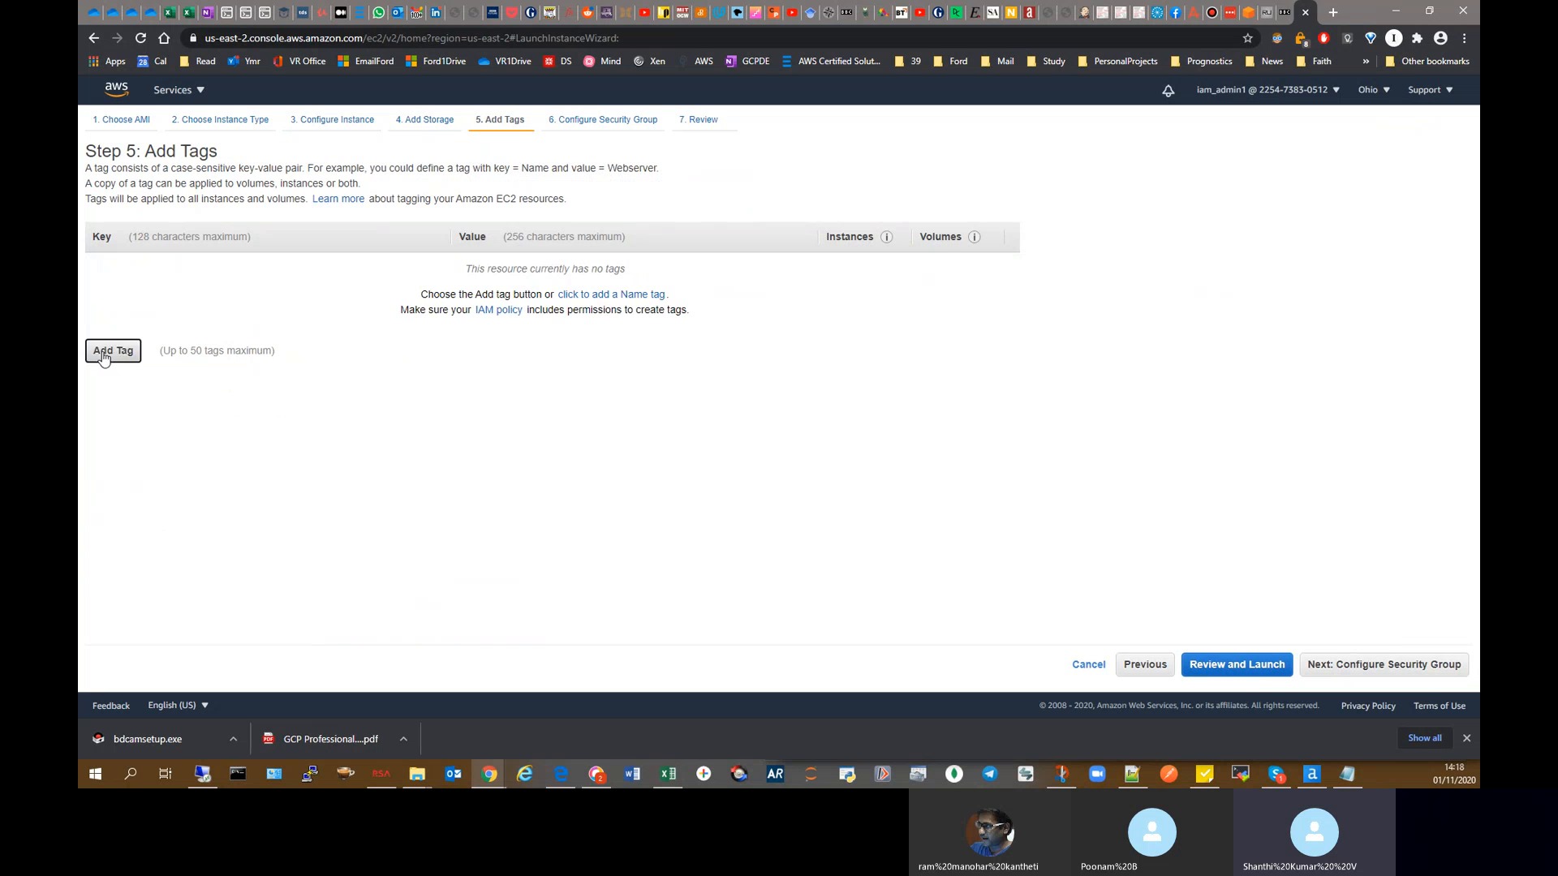
pyautogui.write('mYServer')
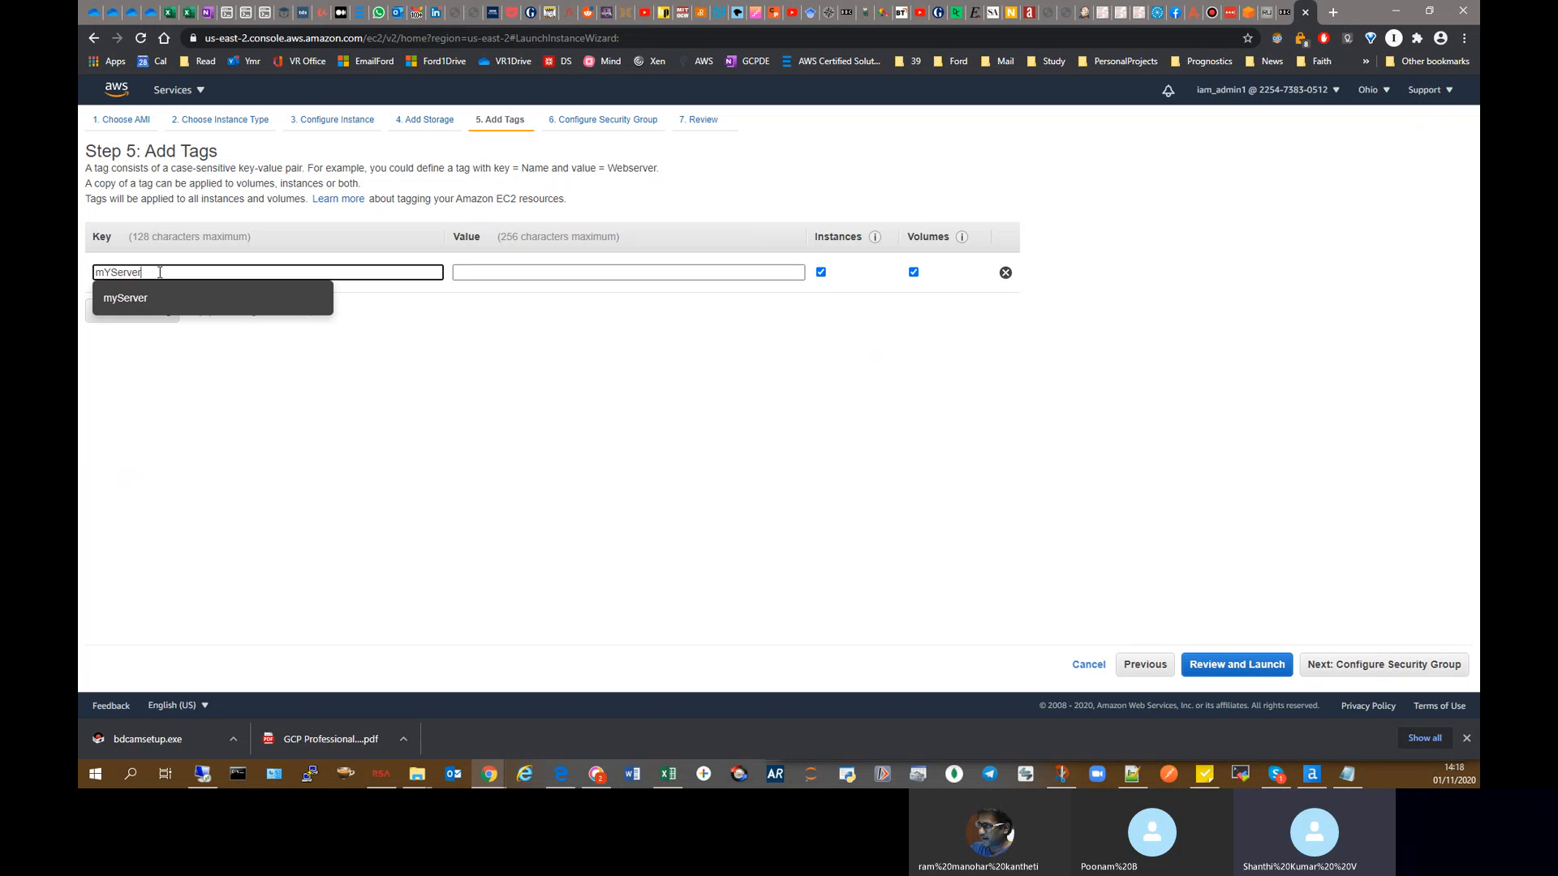
pyautogui.press('Tab')
pyautogui.write('One')
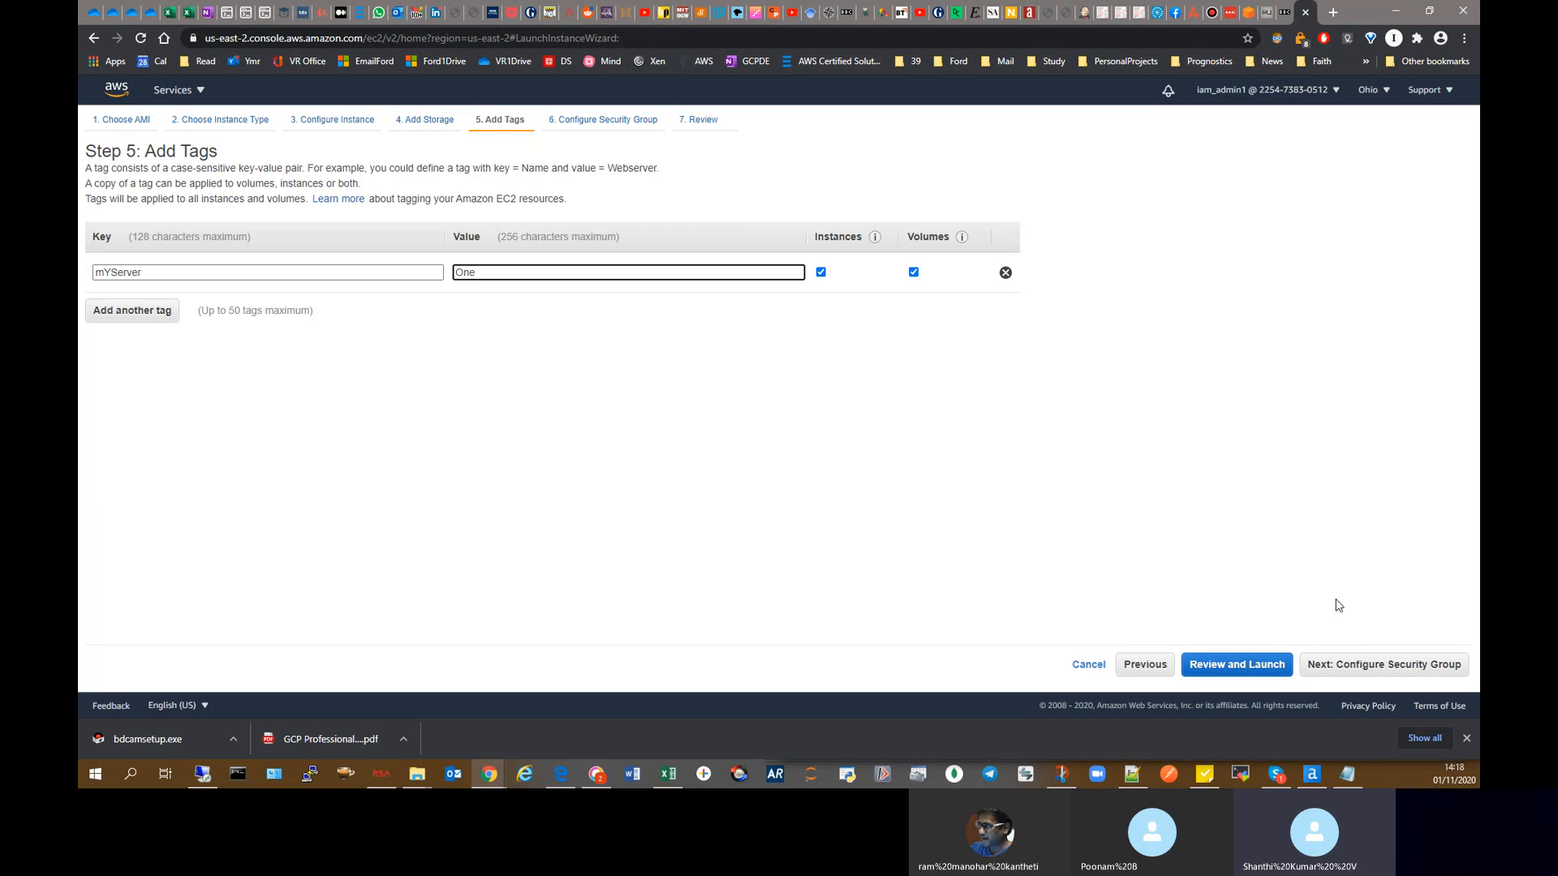
pyautogui.click(110, 274)
pyautogui.press('BackSpace')
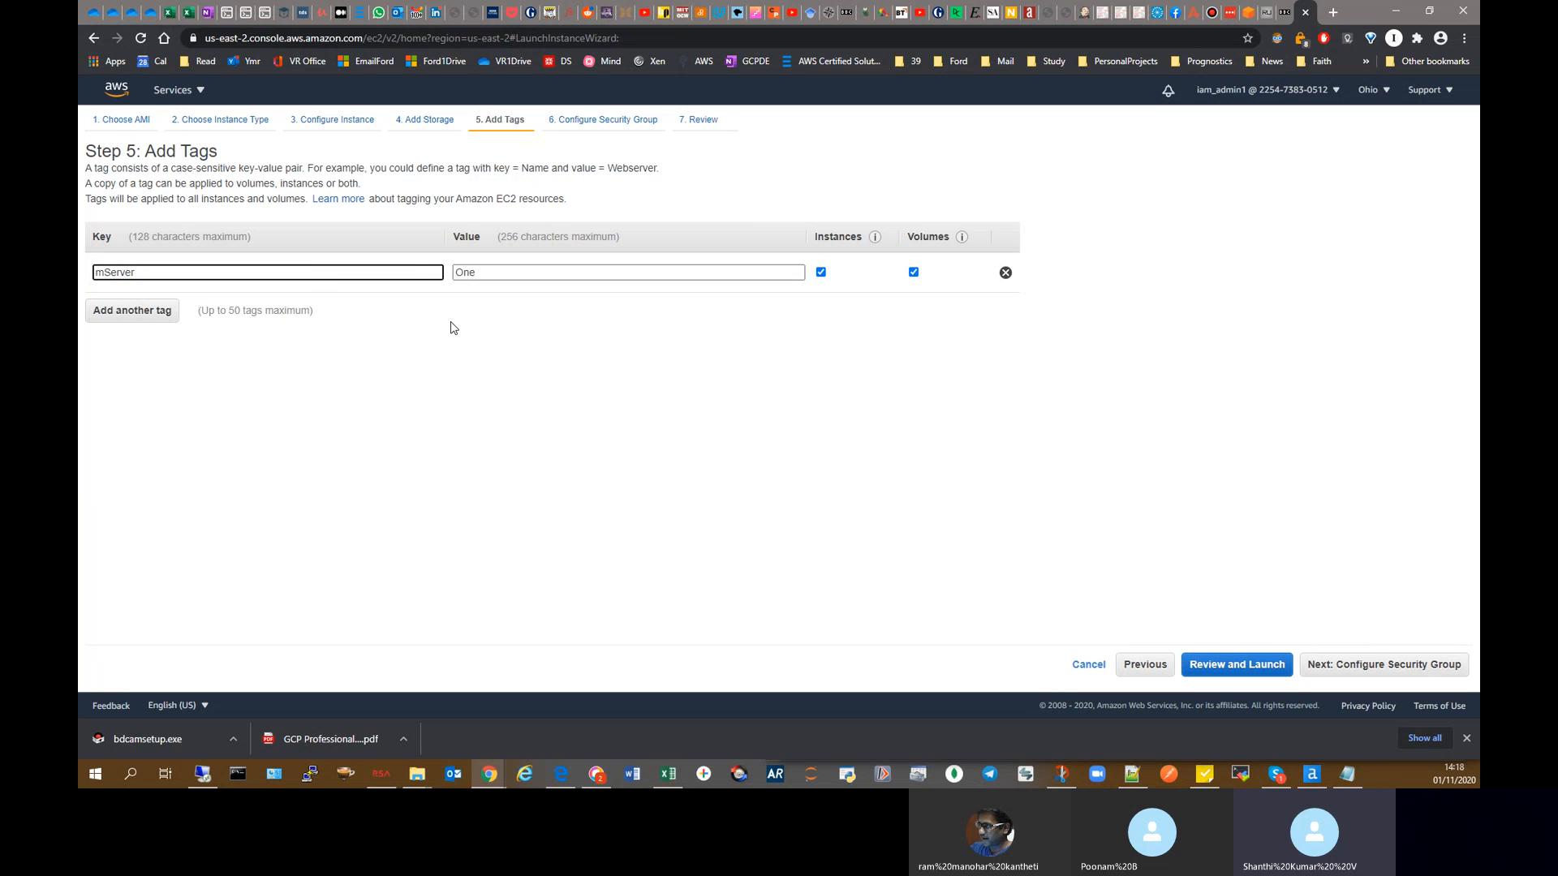
pyautogui.write('y')
pyautogui.click(453, 328)
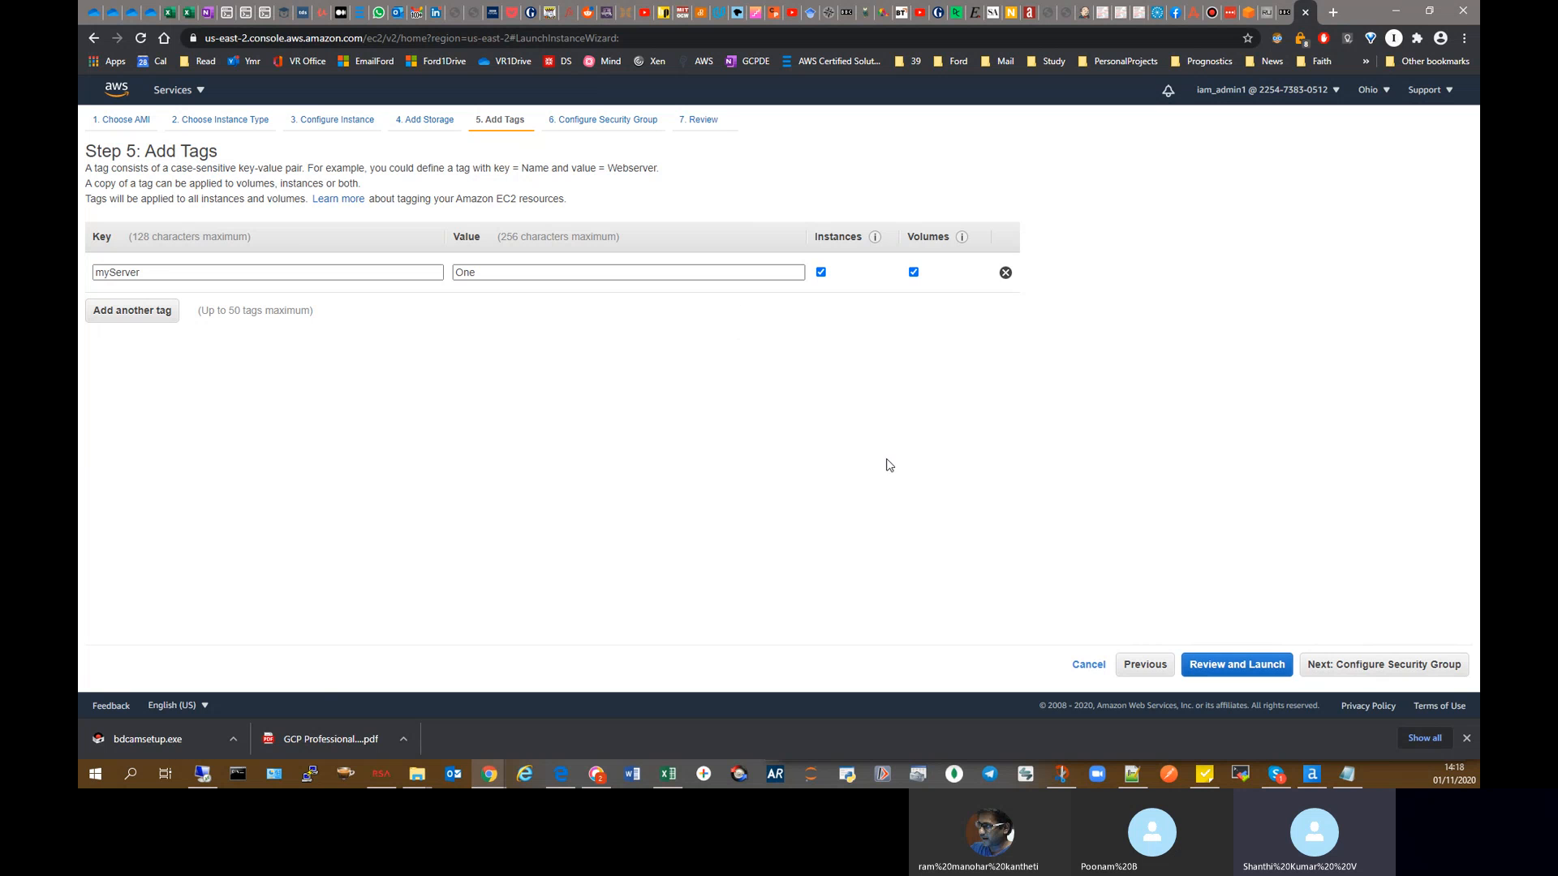
pyautogui.click(1384, 665)
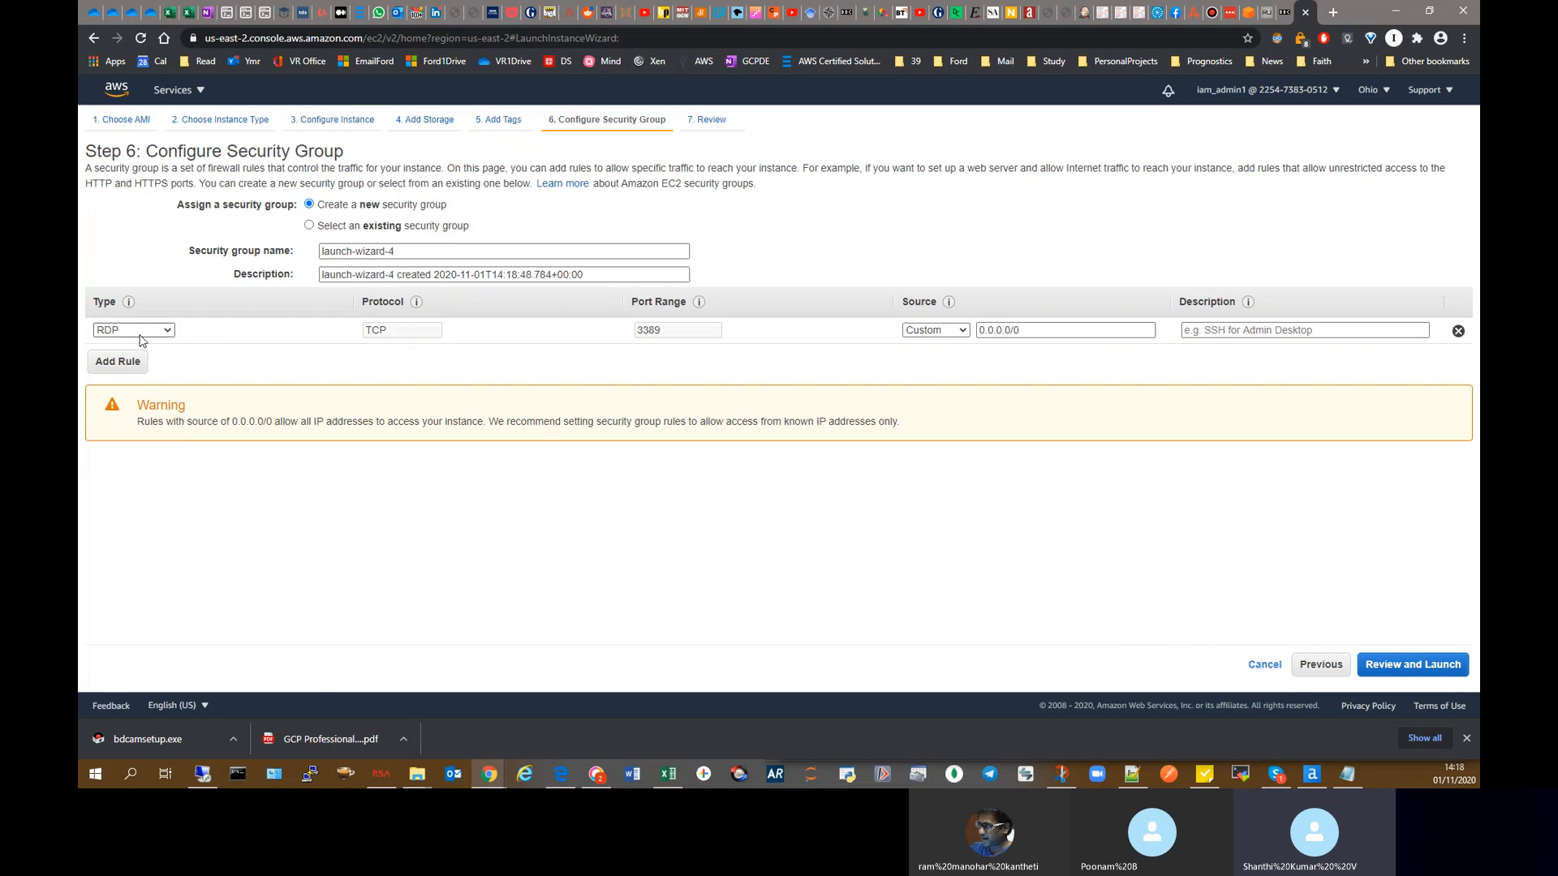
# Step: Add an HTTP rule and an HTTPS rule alongside the RDP rule in the new security group
pyautogui.click(140, 361)
pyautogui.click(169, 358)
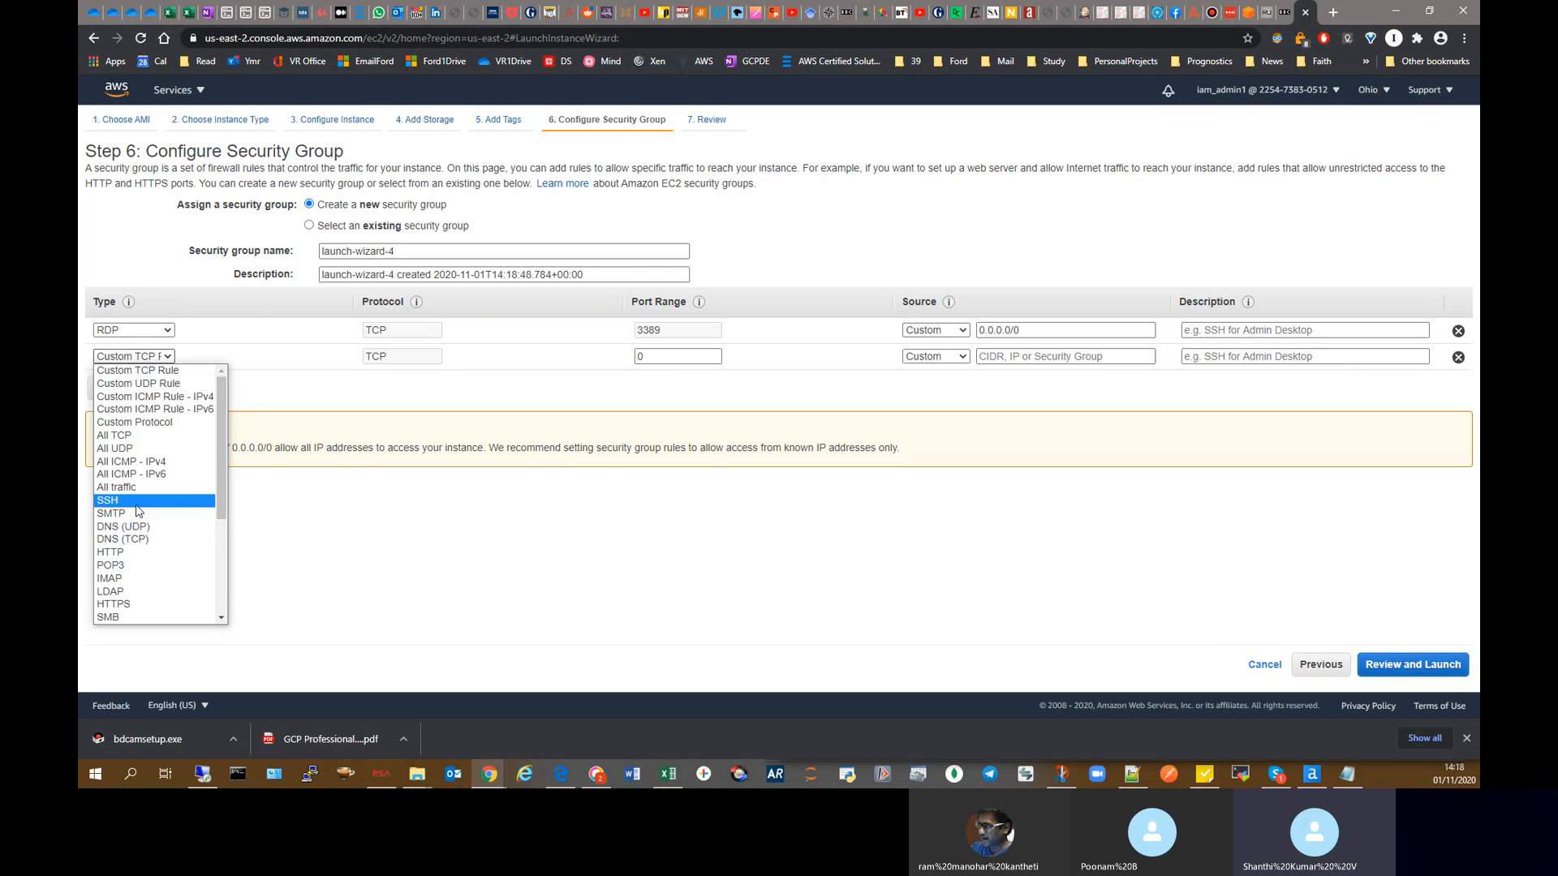
pyautogui.click(114, 552)
pyautogui.click(122, 390)
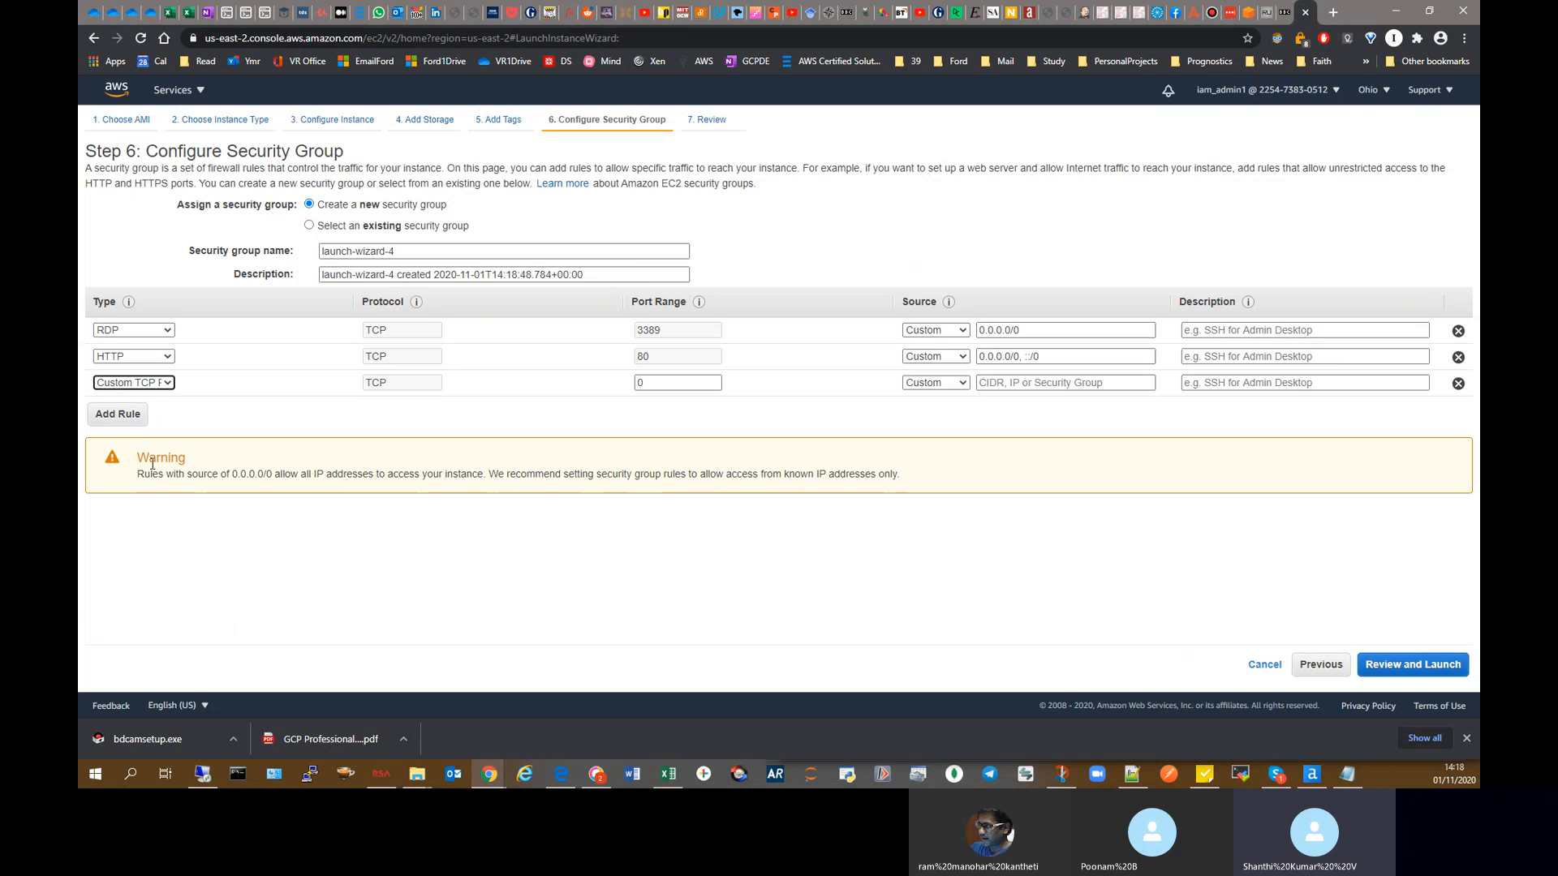
pyautogui.click(171, 383)
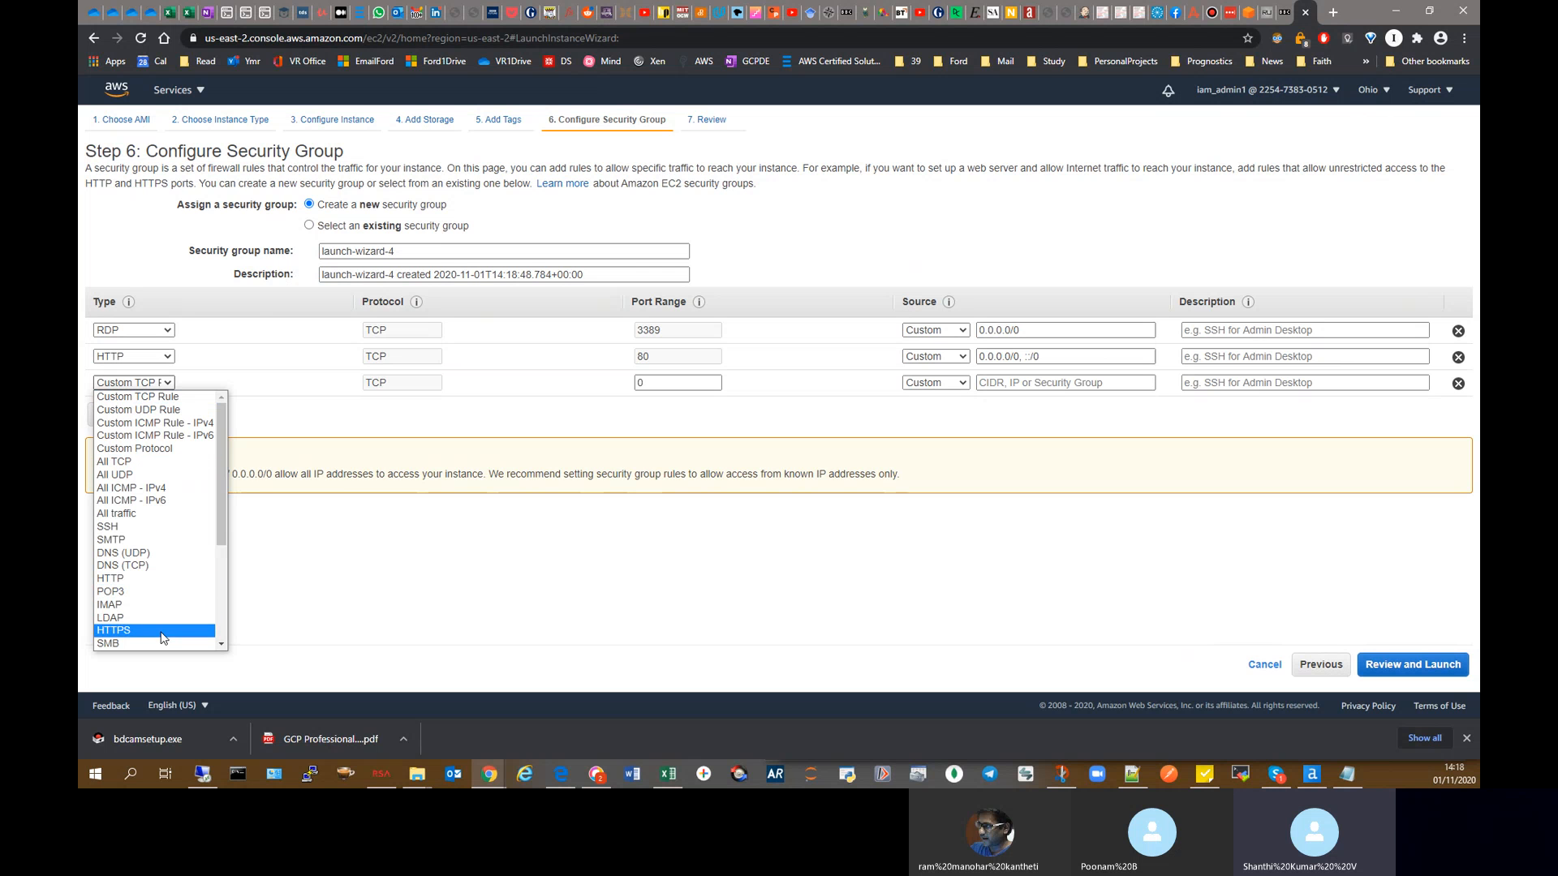
pyautogui.click(113, 637)
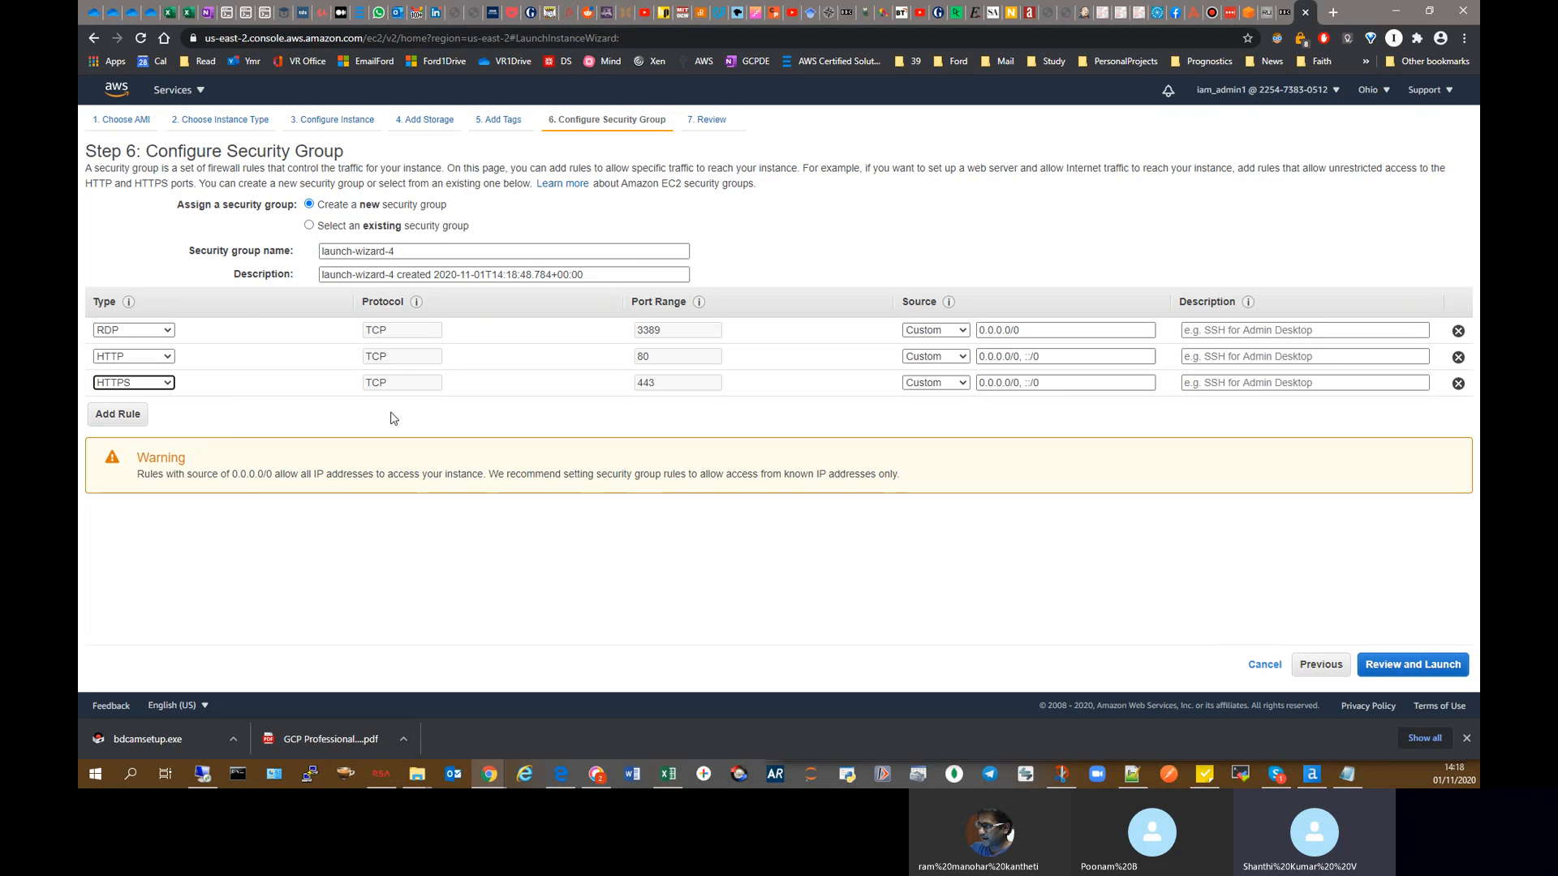
# Step: Set the source of the RDP, HTTP and HTTPS rules to Anywhere and continue to the launch review
pyautogui.click(962, 332)
pyautogui.click(952, 354)
pyautogui.click(949, 356)
pyautogui.click(933, 383)
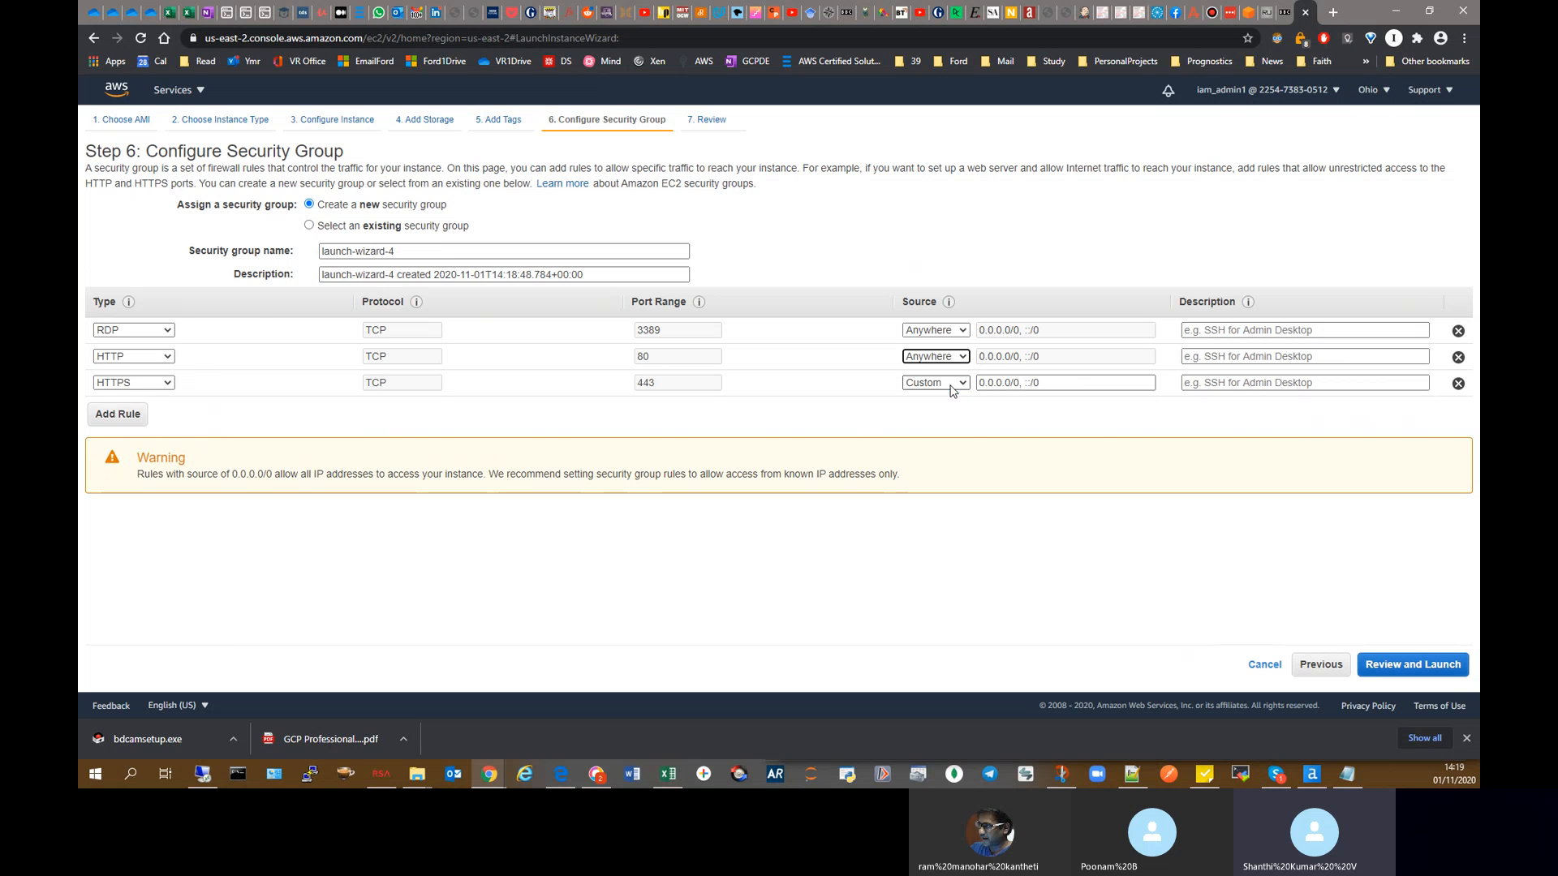
pyautogui.click(949, 382)
pyautogui.click(949, 417)
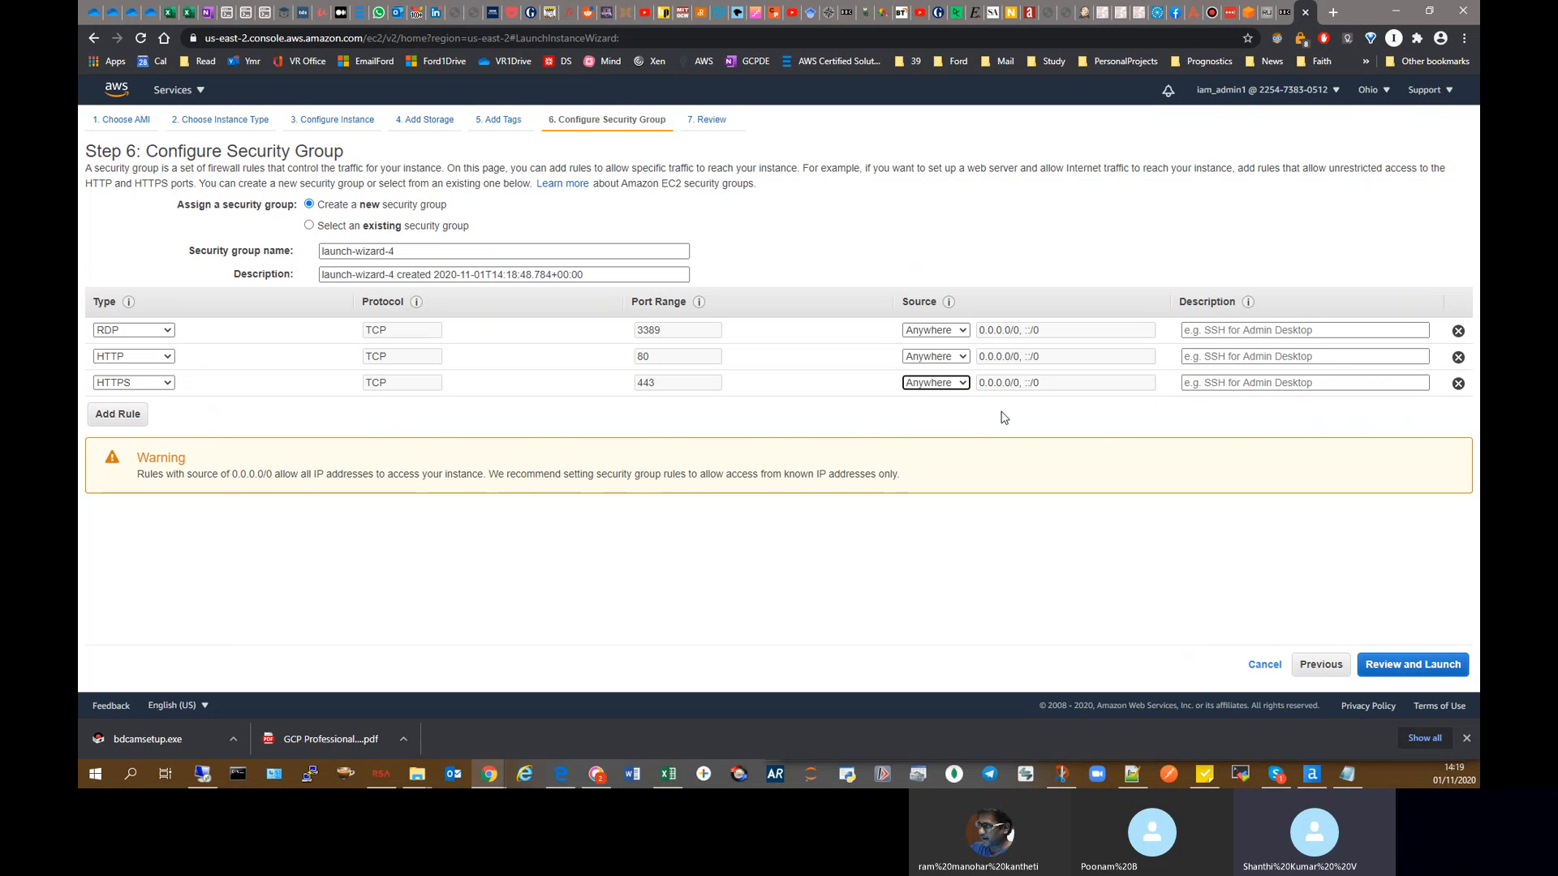
pyautogui.click(1401, 667)
# Step: Launch the instance with the existing Windows key pair, acknowledging access to its private key file
pyautogui.scroll(-3, 796, 508)
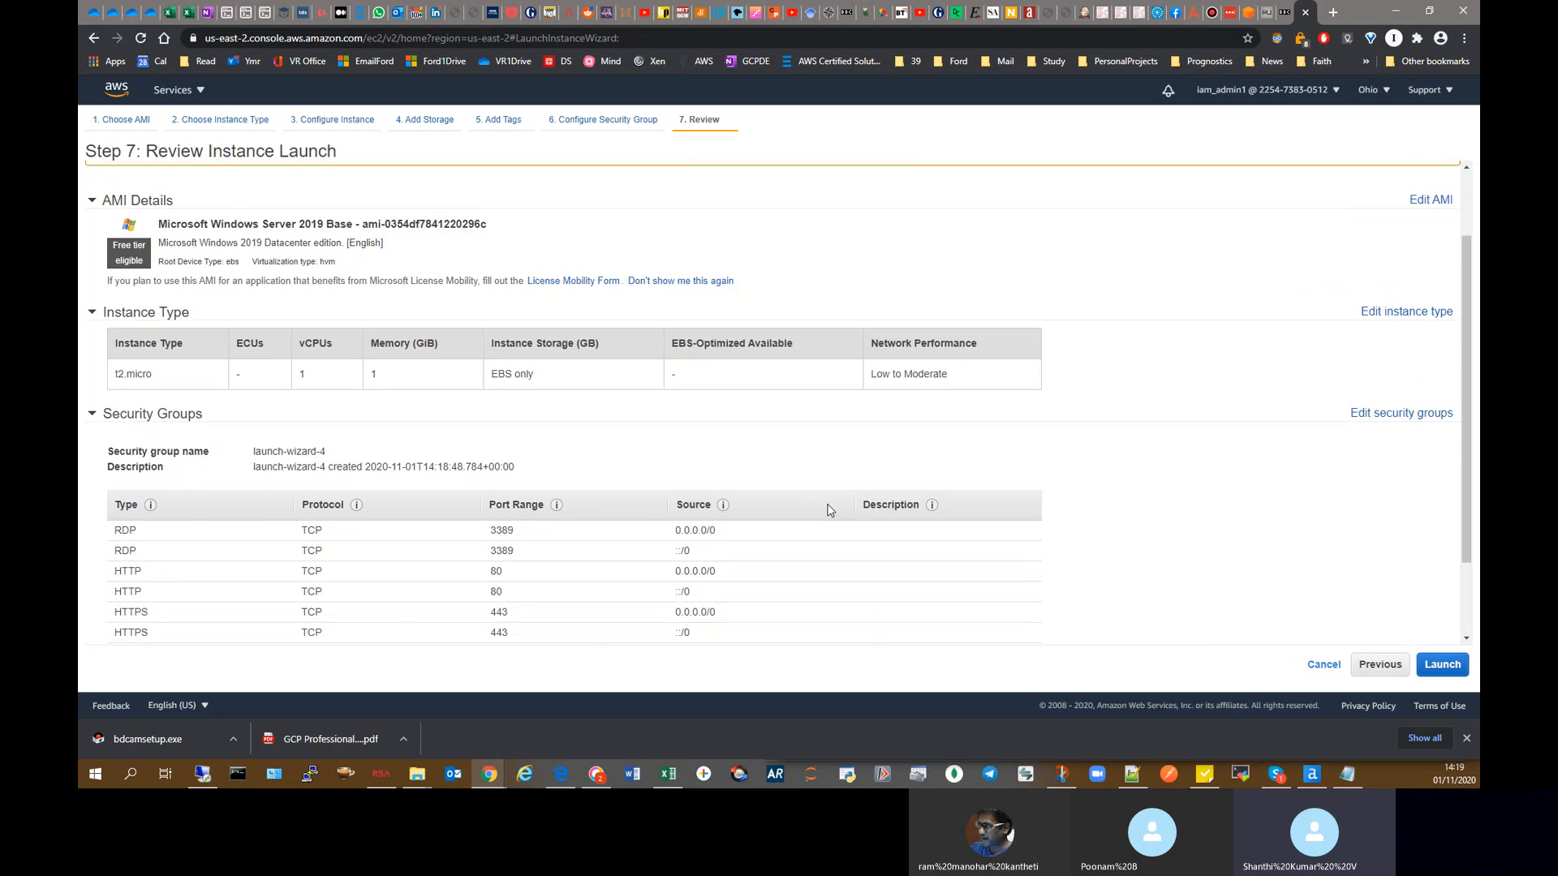
pyautogui.click(1442, 664)
pyautogui.click(771, 418)
pyautogui.click(771, 419)
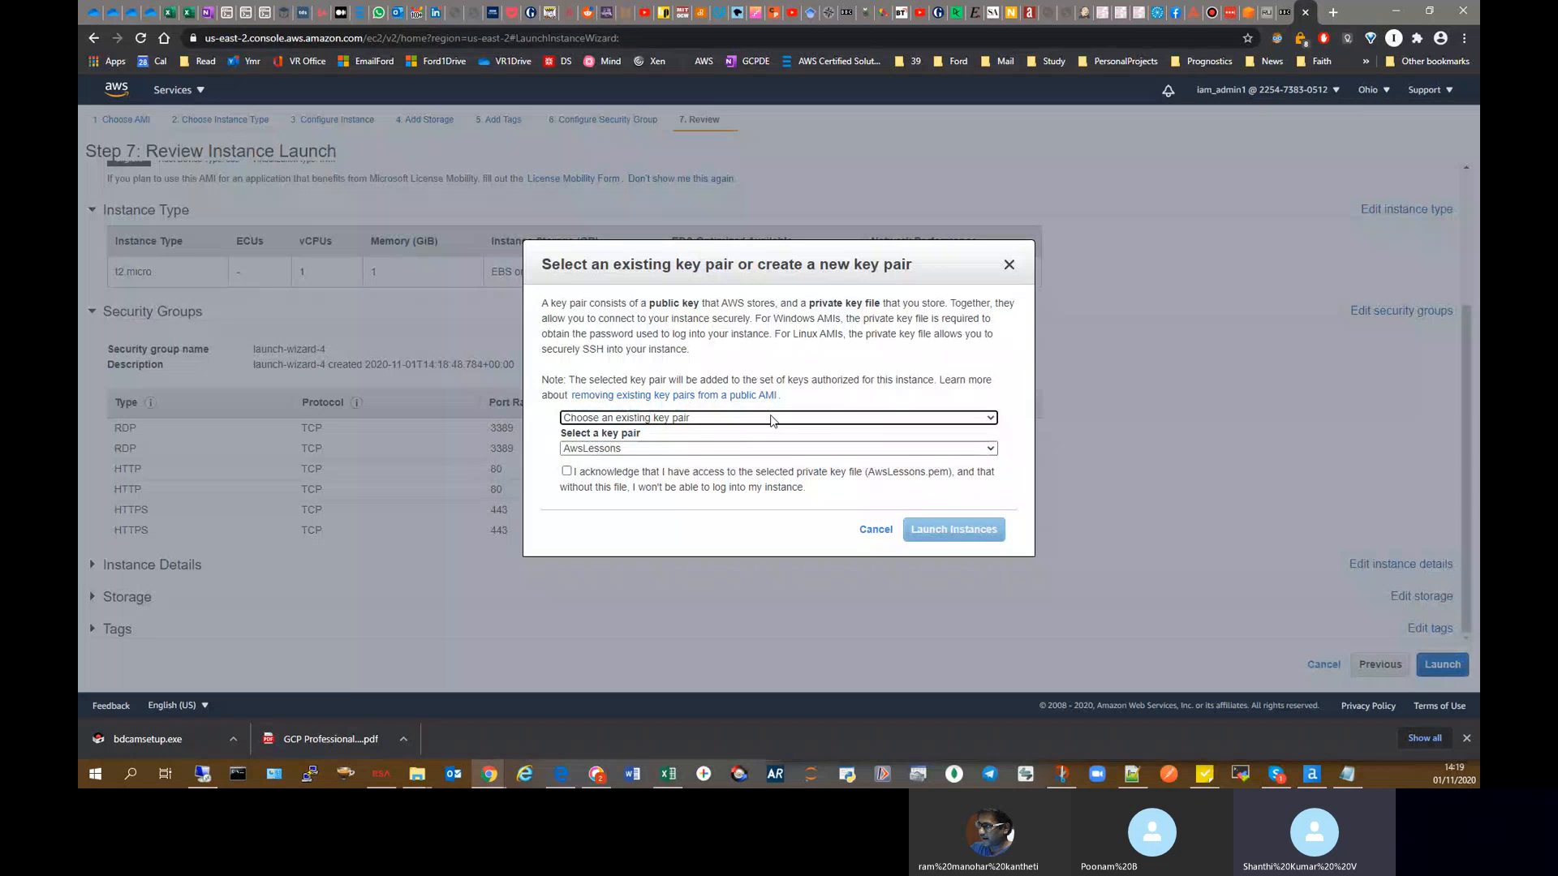
pyautogui.click(771, 448)
pyautogui.click(771, 477)
pyautogui.click(567, 471)
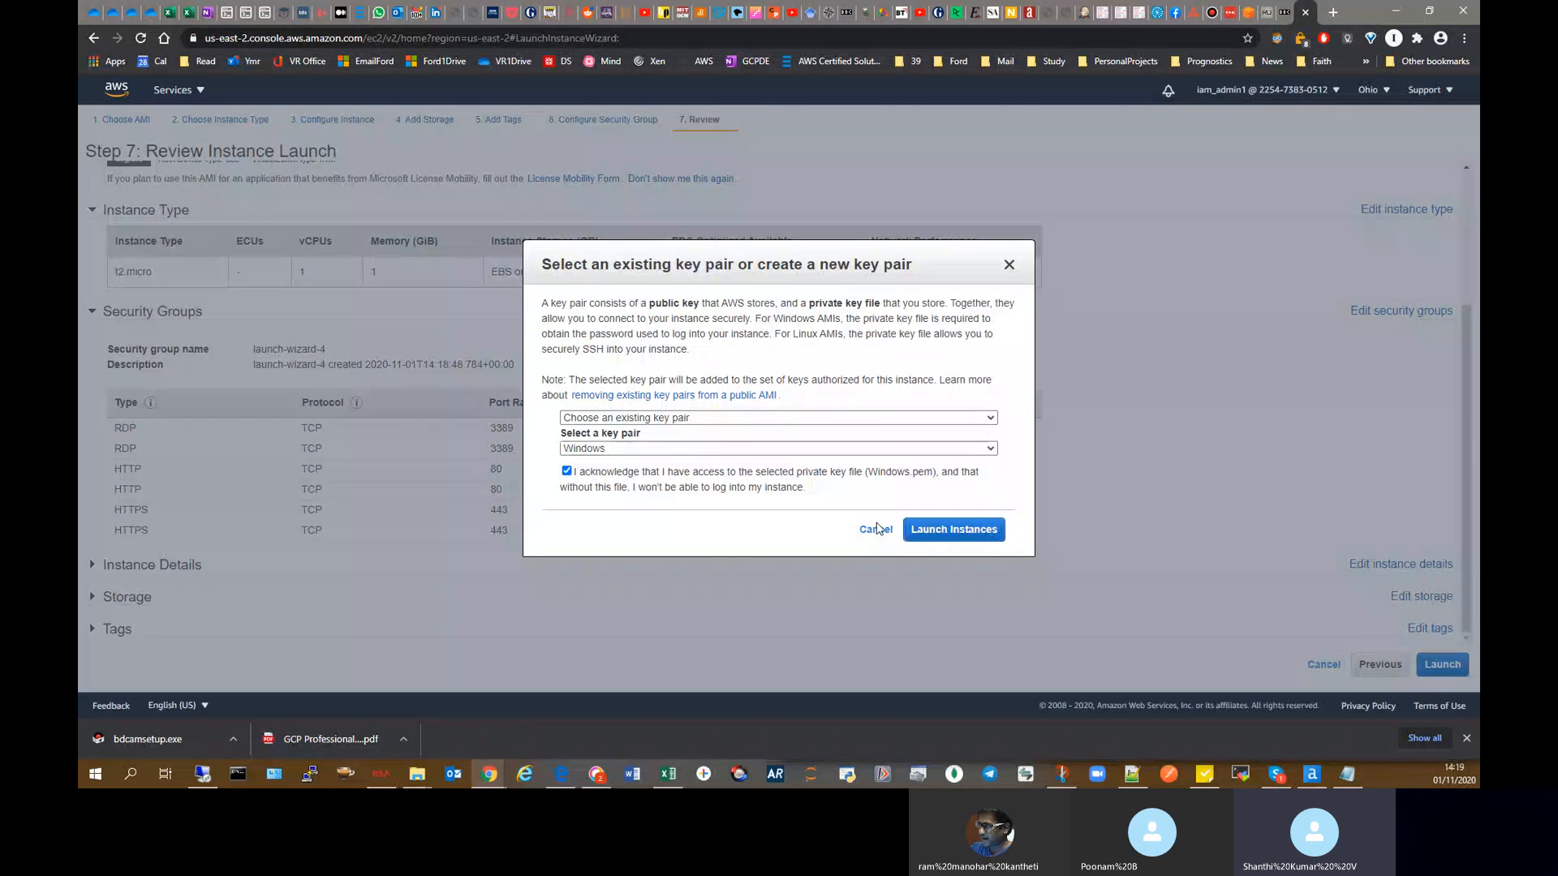
pyautogui.click(953, 529)
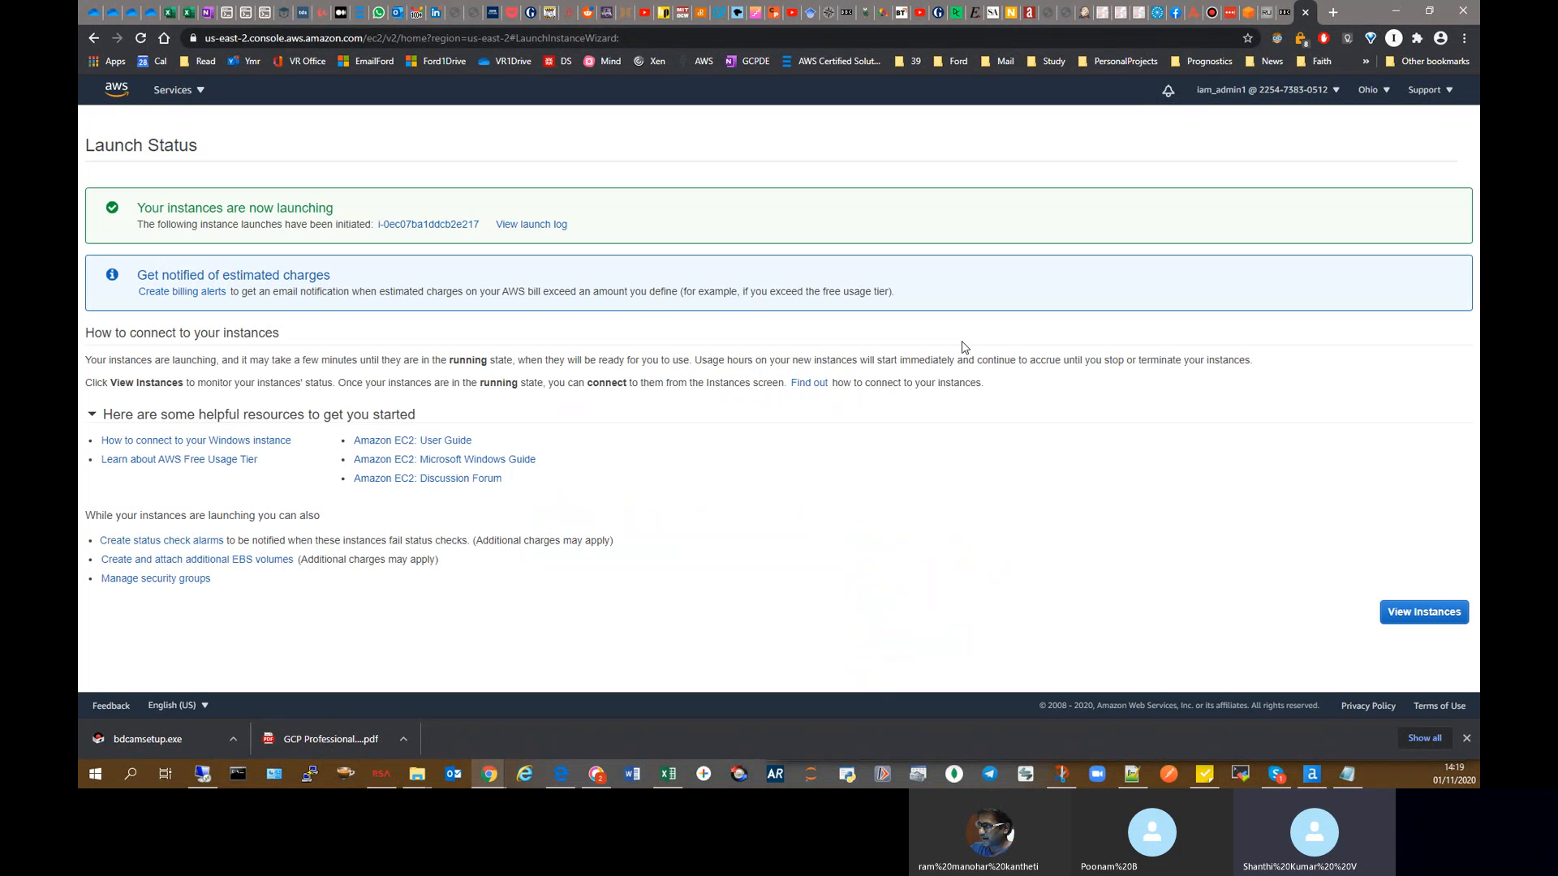
# Step: Show the instances list and name the newly launched instance DemoServer-Windows
pyautogui.click(1424, 614)
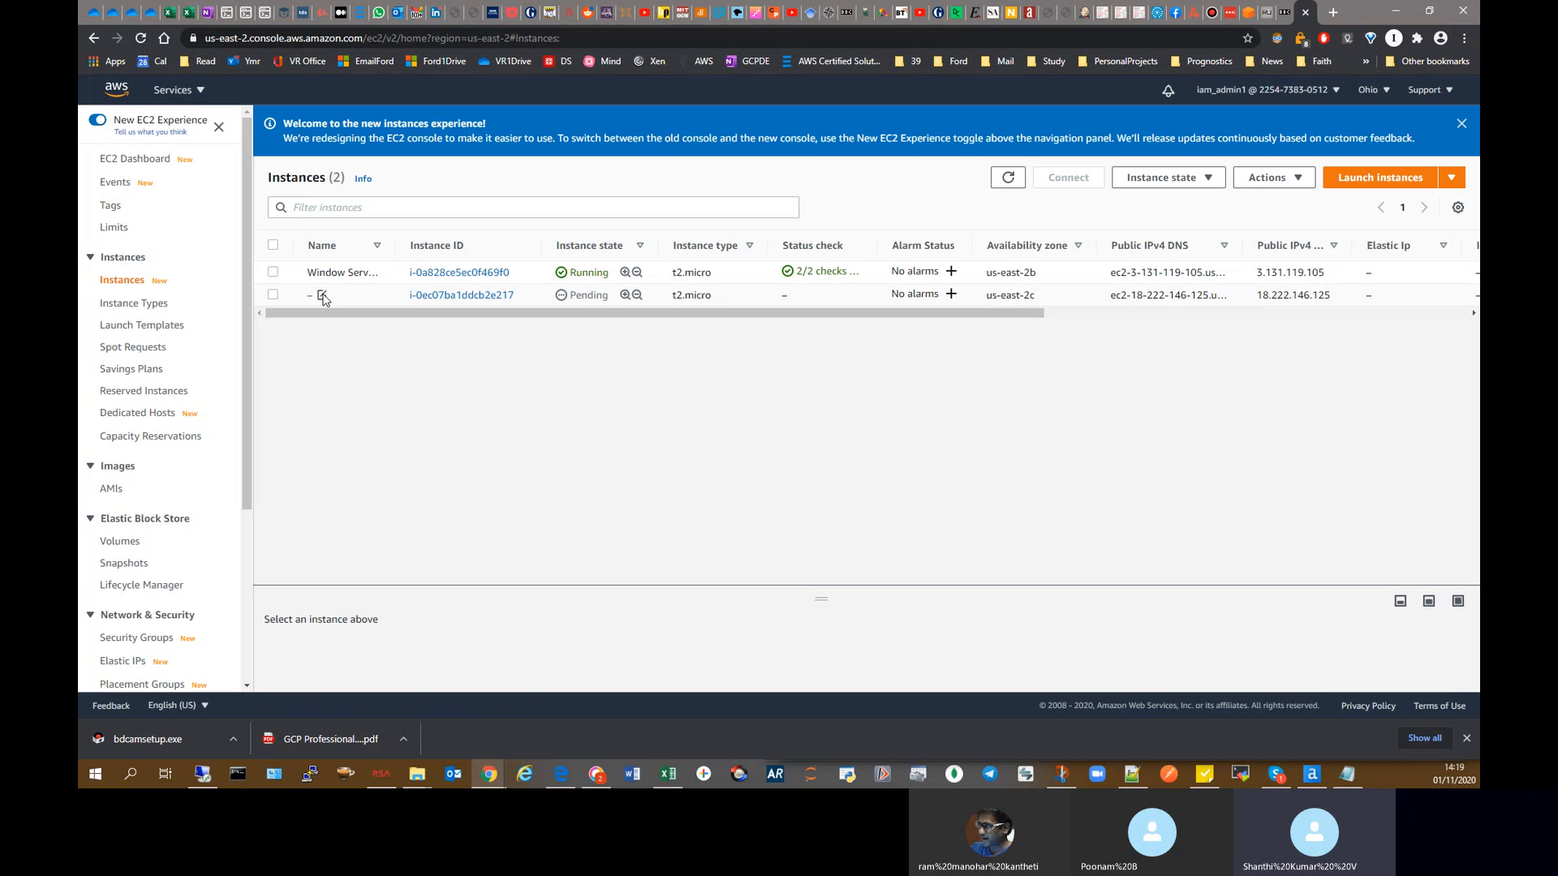
pyautogui.click(322, 295)
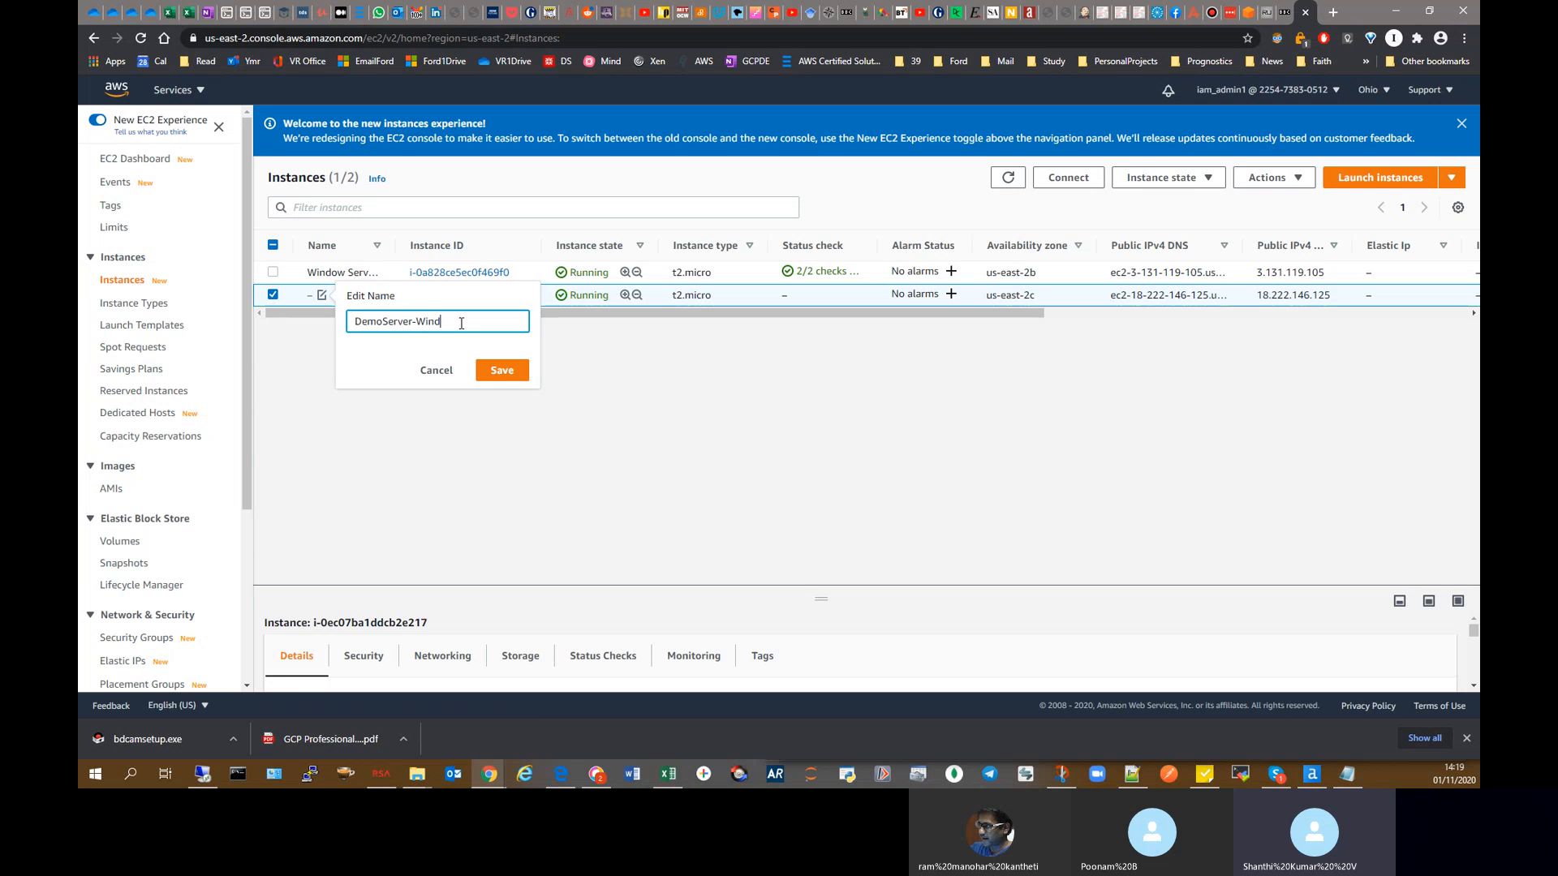
pyautogui.write('DemoServer-Windows')
pyautogui.click(507, 370)
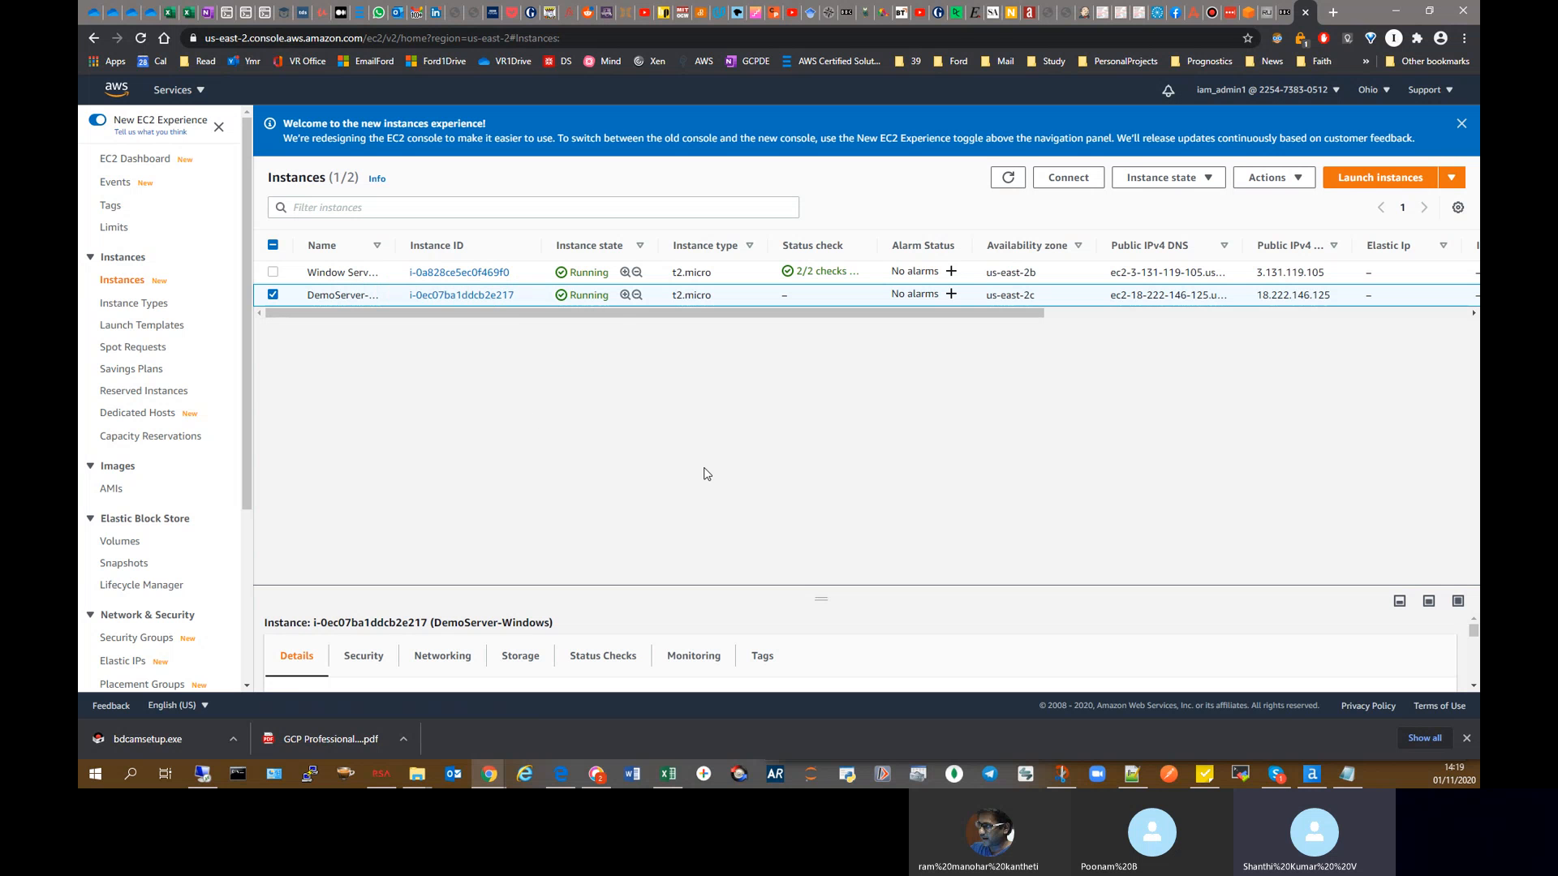
# Step: Examine the summary and details of the DemoServer-Windows instance, including its addresses, state and platform
pyautogui.click(449, 297)
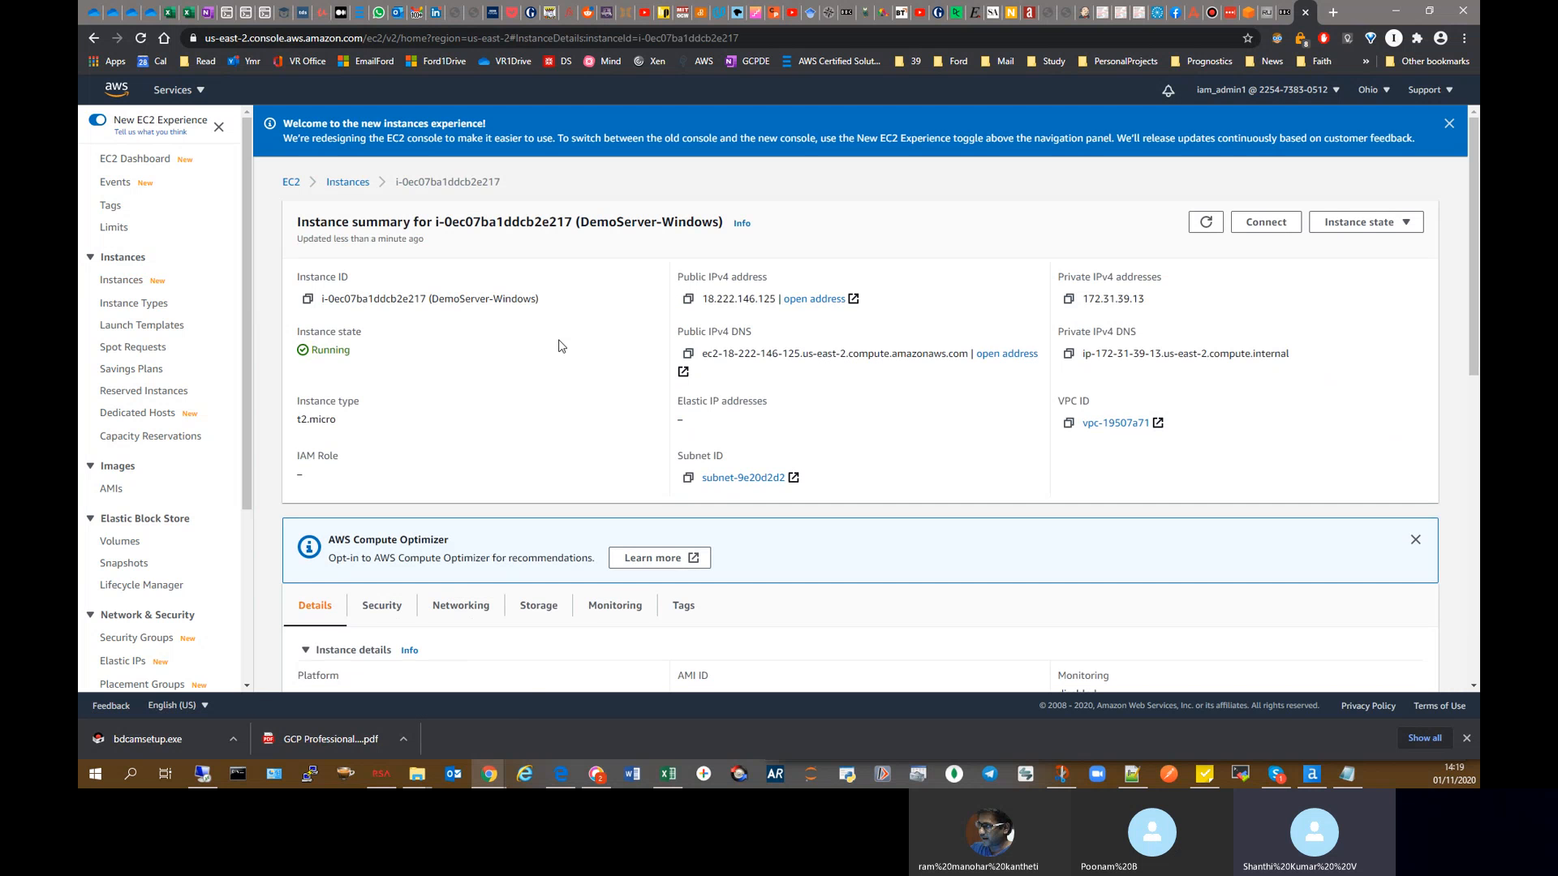
pyautogui.hotkey('alt', 'Left')
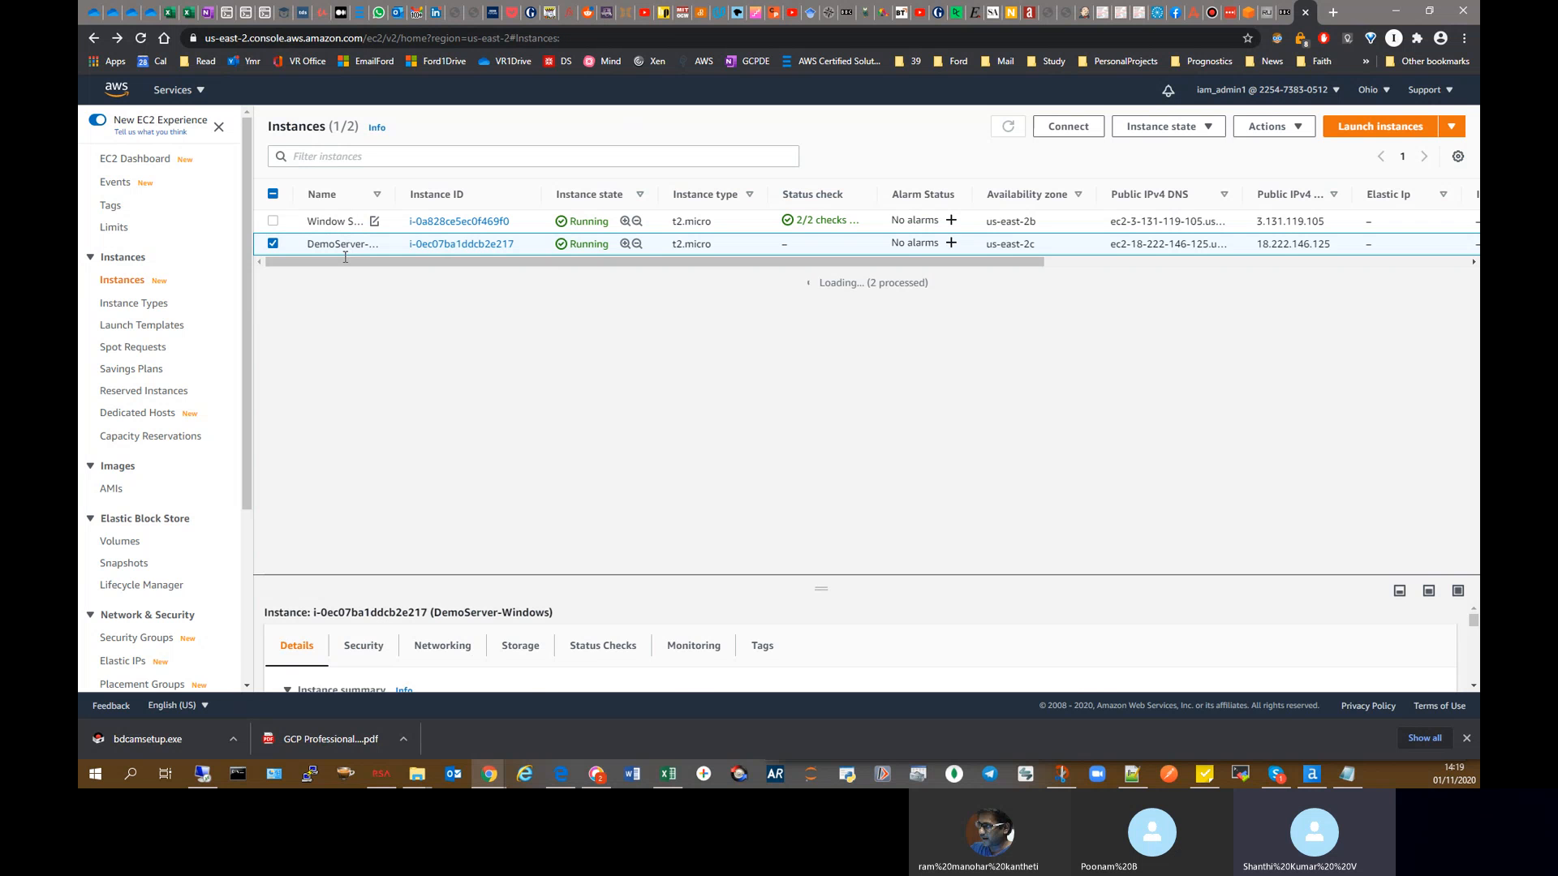
pyautogui.scroll(-1, 511, 649)
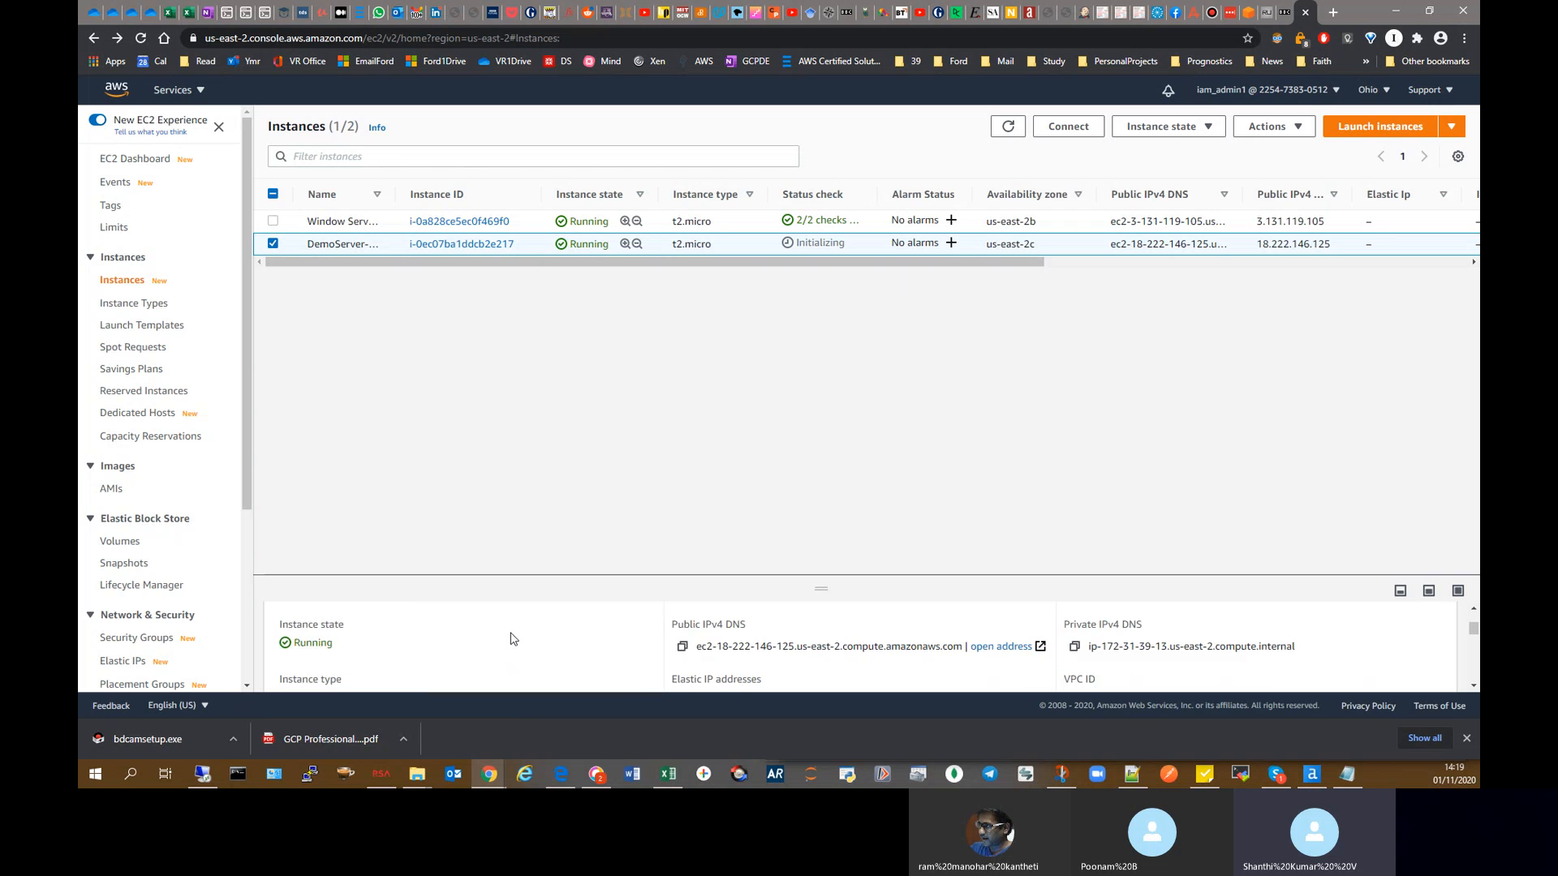
pyautogui.scroll(1, 521, 654)
pyautogui.moveTo(832, 590); pyautogui.dragTo(846, 471)
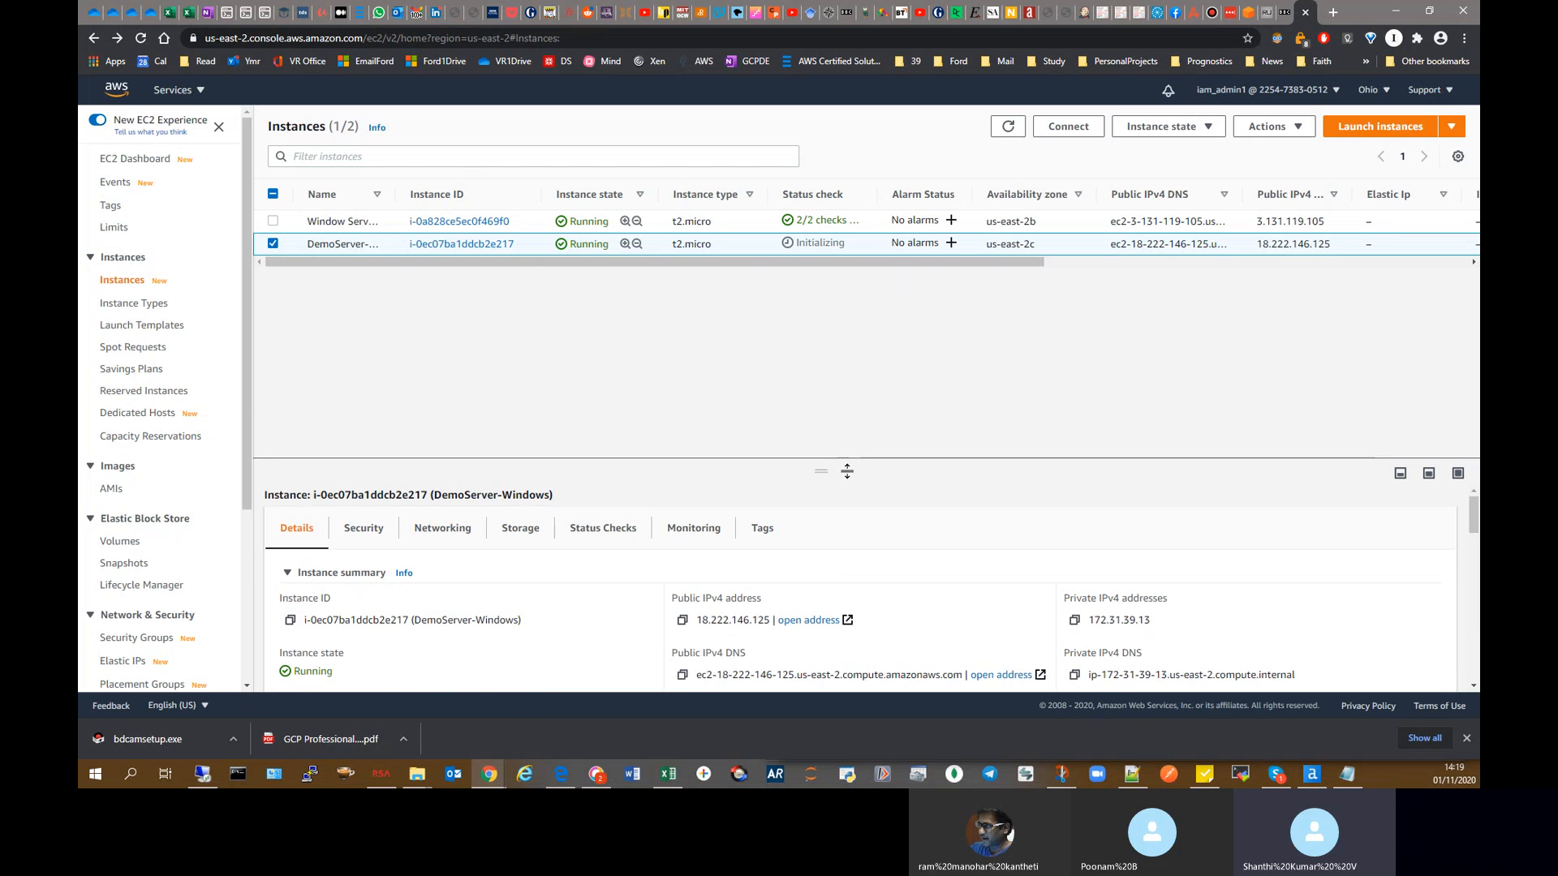
pyautogui.scroll(-3, 561, 630)
pyautogui.scroll(1, 552, 634)
pyautogui.scroll(-3, 550, 634)
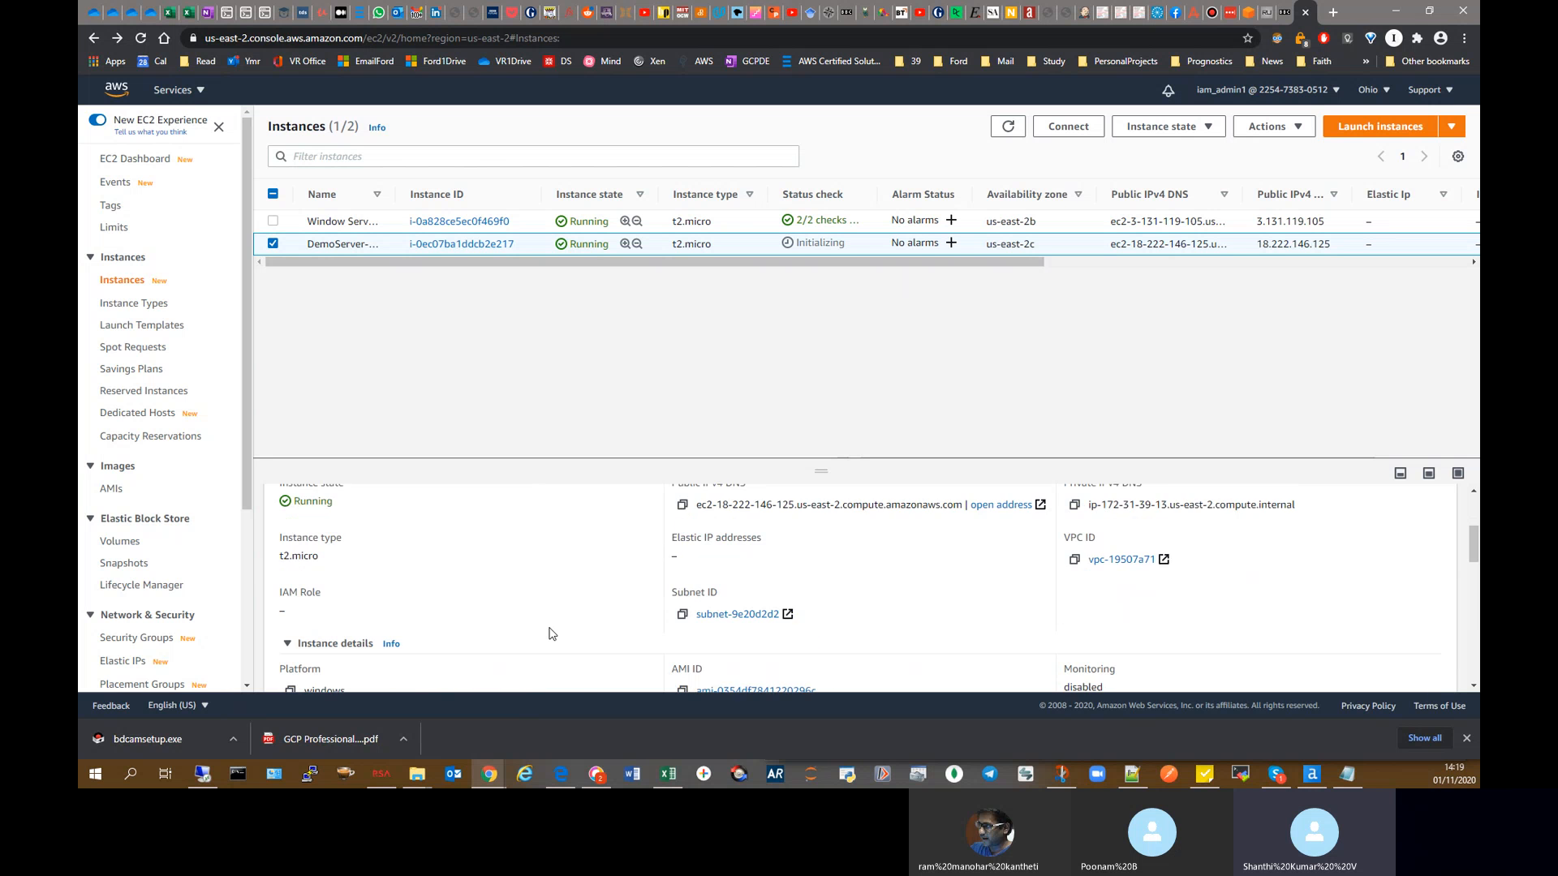
pyautogui.scroll(5, 551, 633)
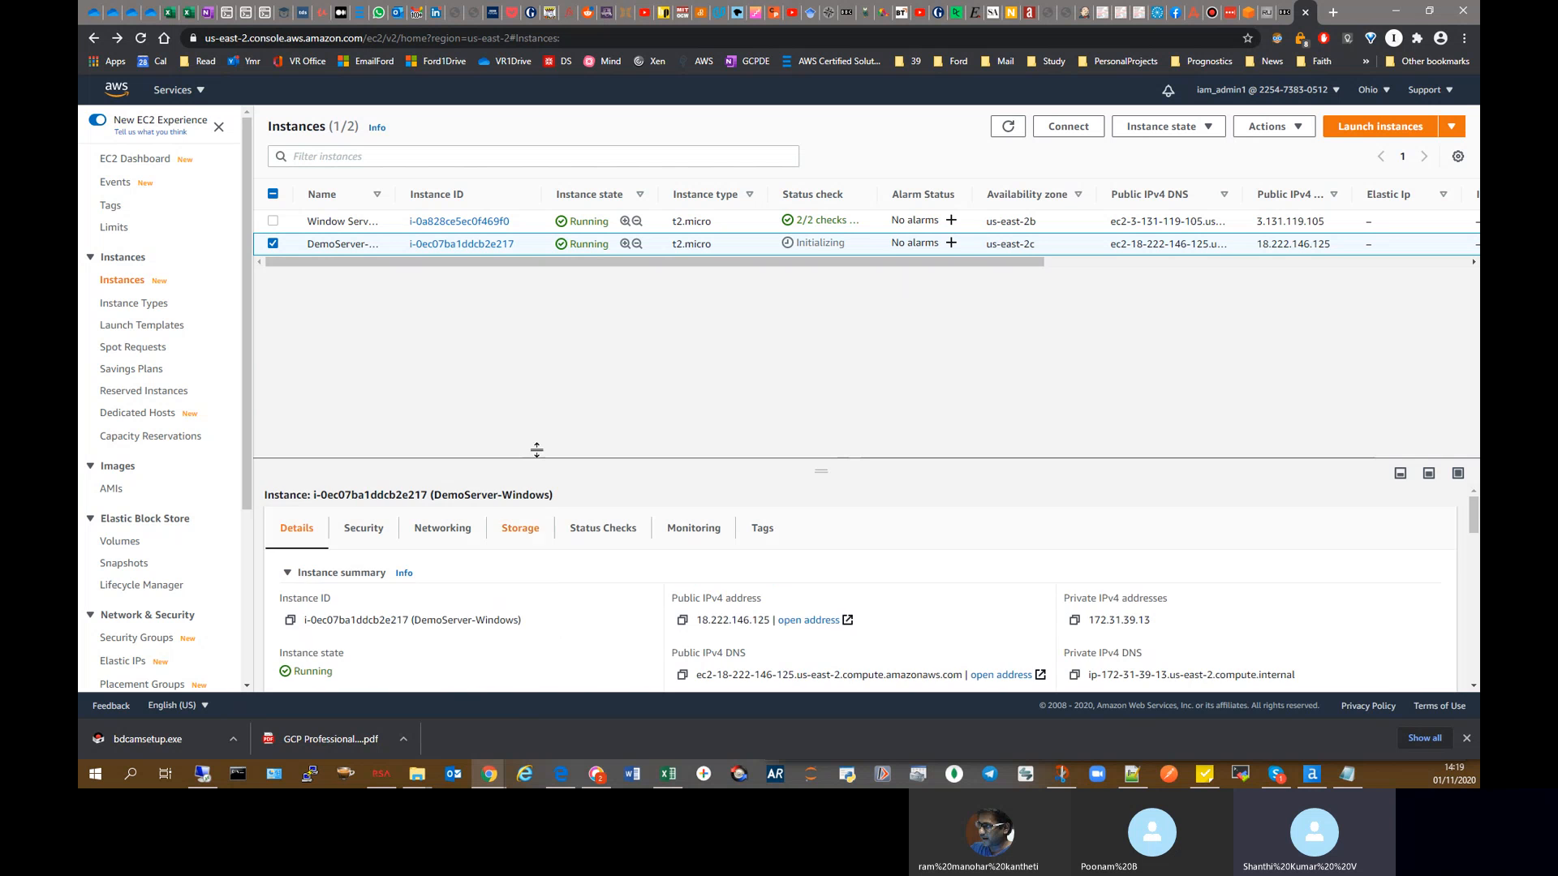
# Step: Download the remote desktop file from the DemoServer-Windows RDP client connection options and try to connect with it
pyautogui.click(1065, 127)
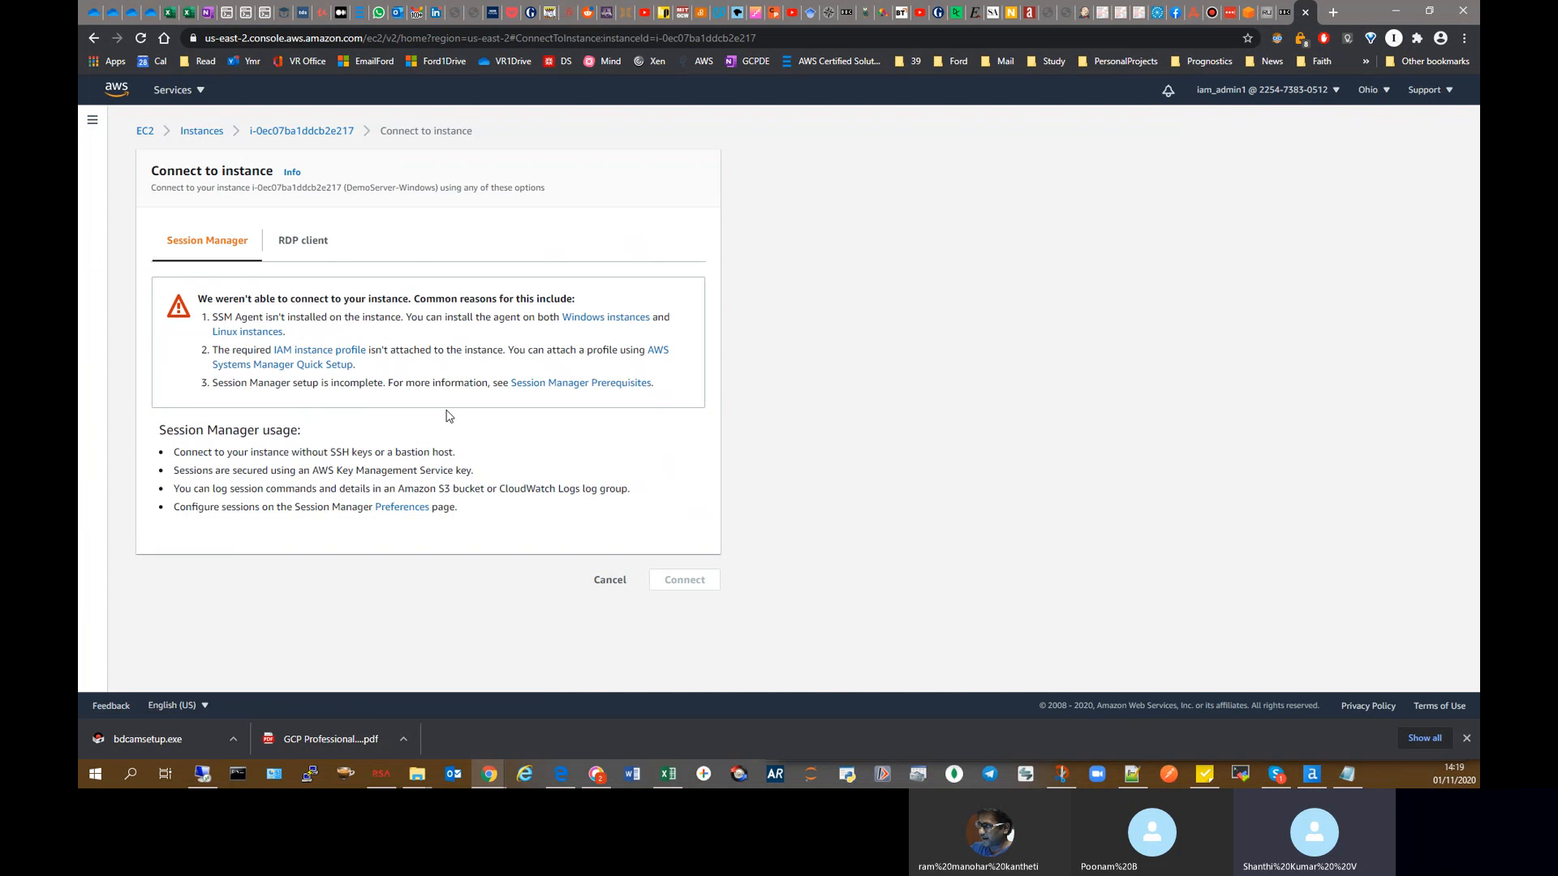
pyautogui.click(294, 239)
pyautogui.click(285, 406)
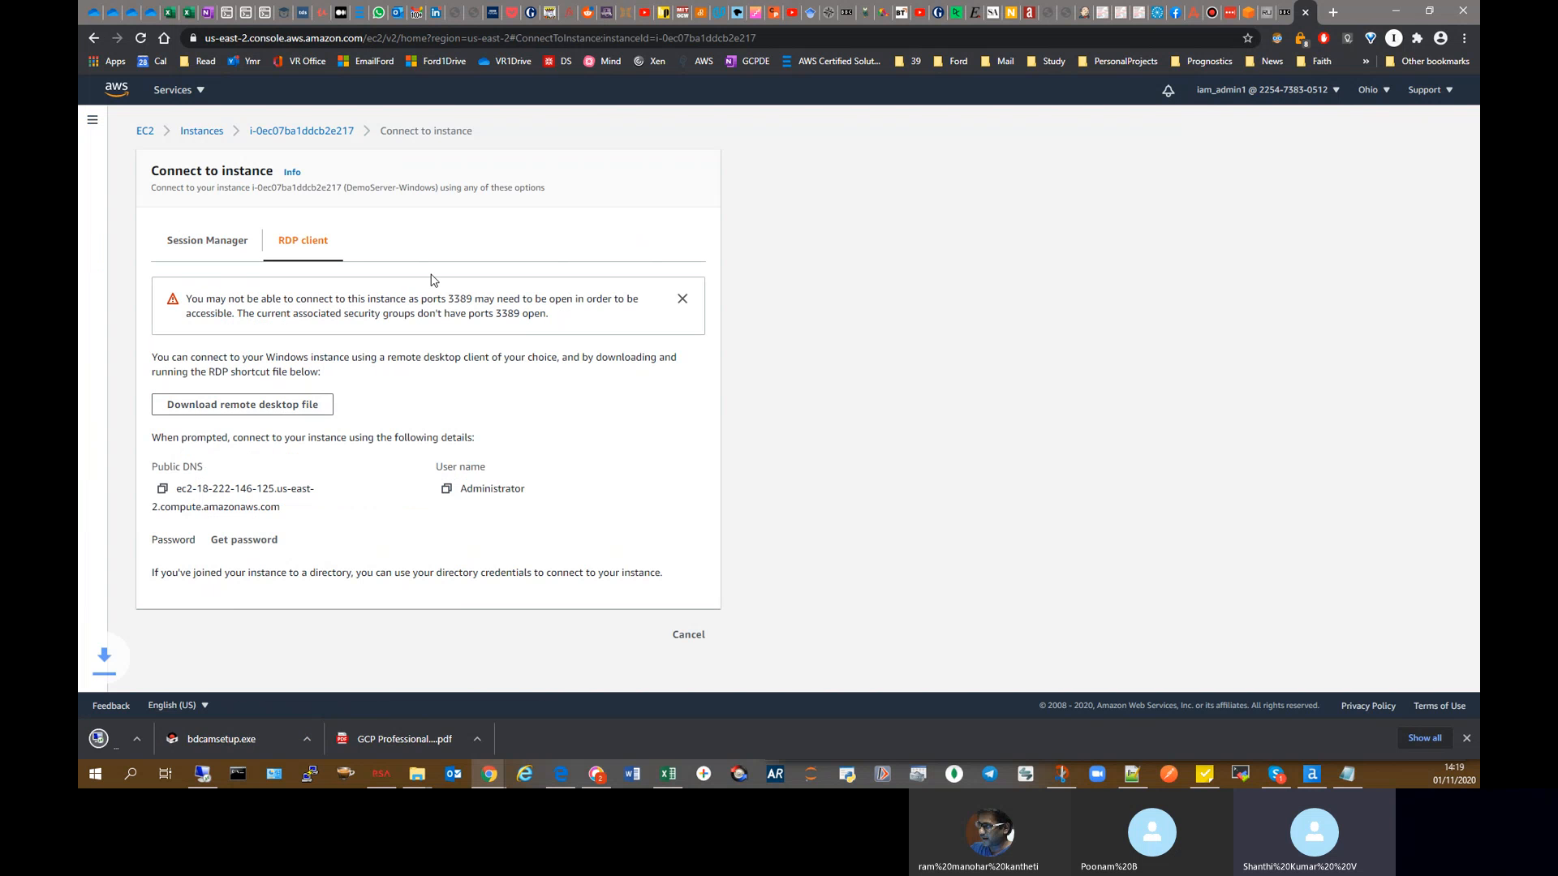
pyautogui.click(236, 740)
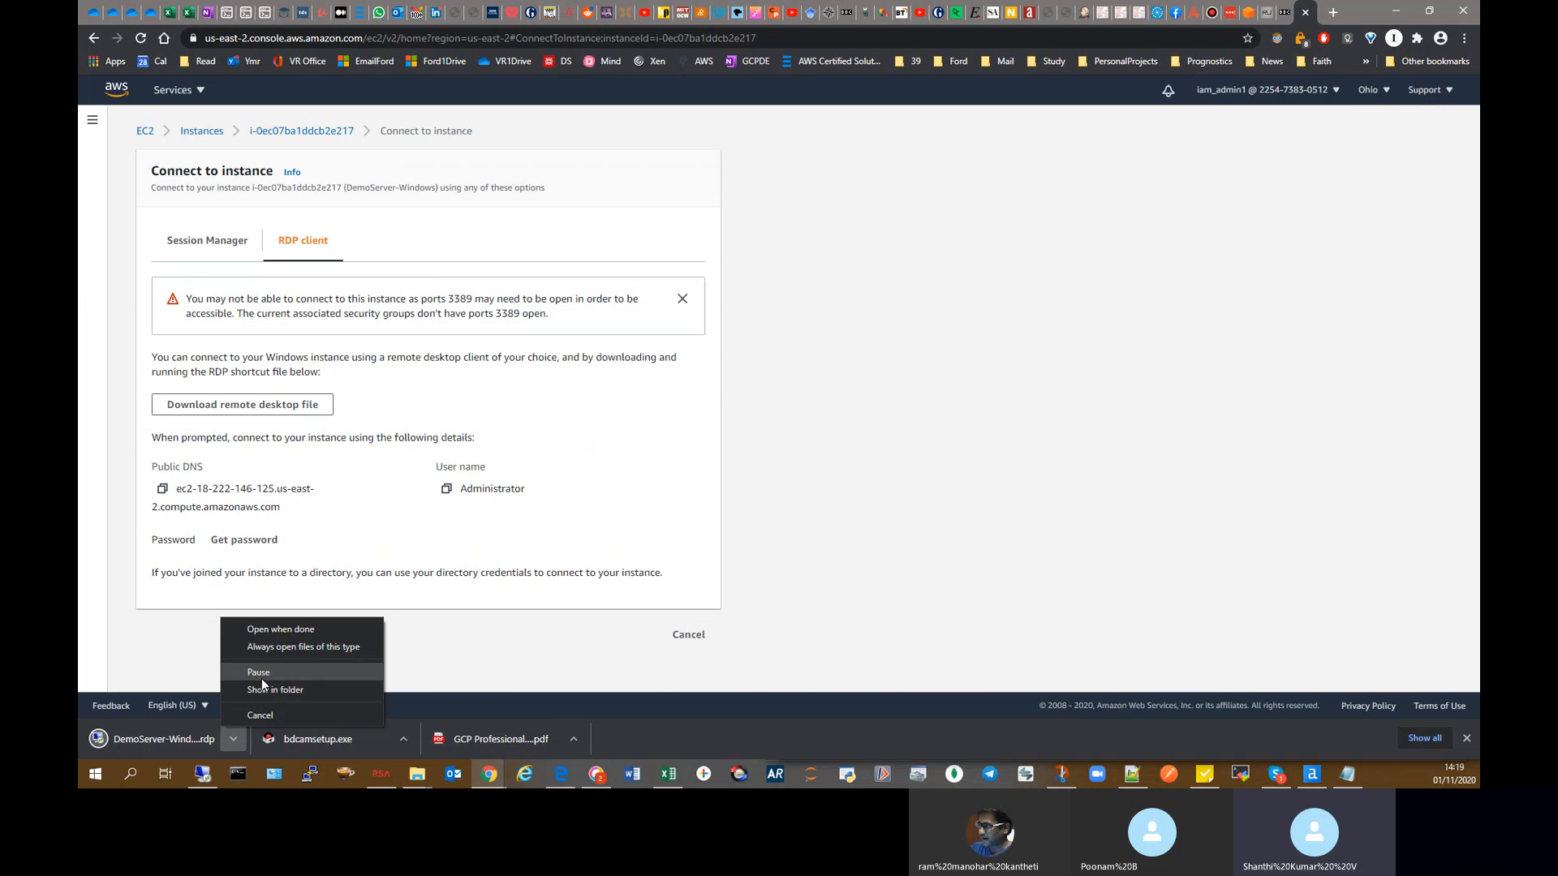
pyautogui.click(173, 739)
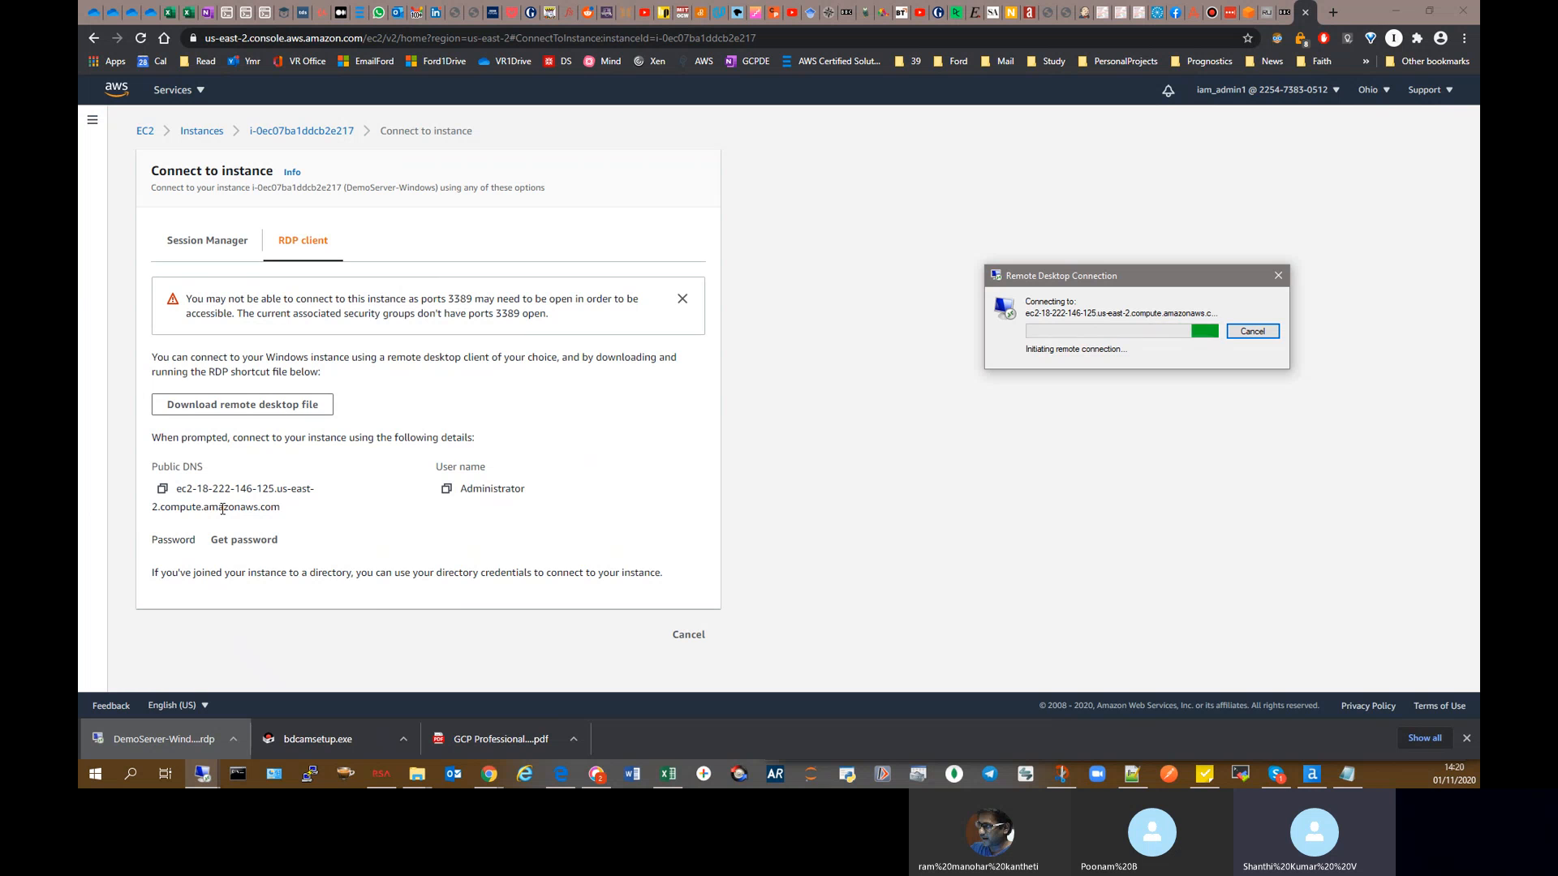
# Step: Try to retrieve the Windows administrator password for DemoServer-Windows
pyautogui.click(252, 538)
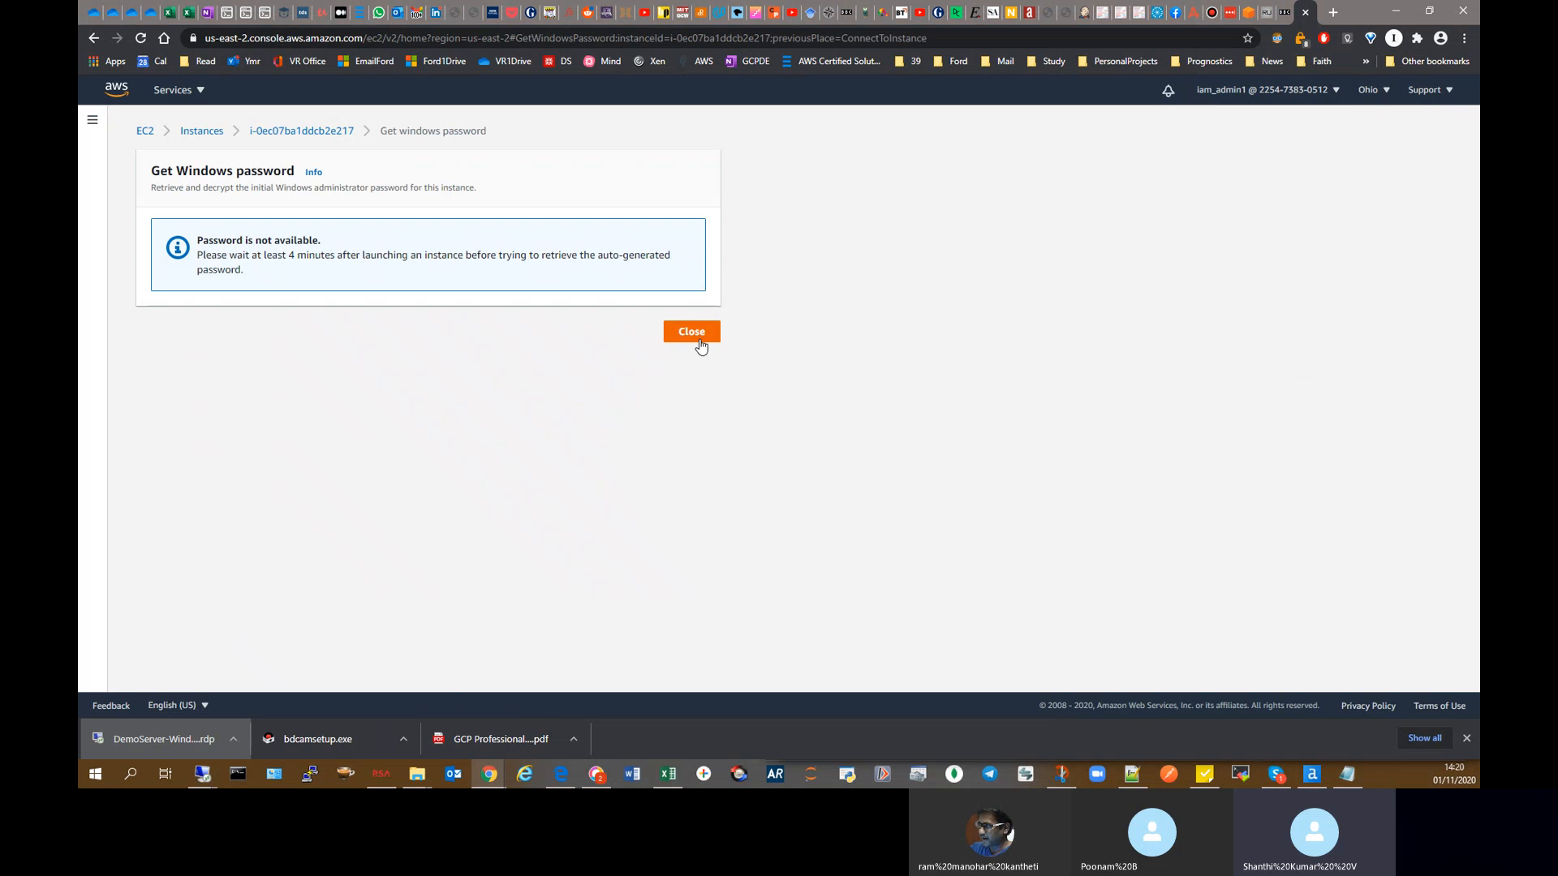
pyautogui.click(698, 339)
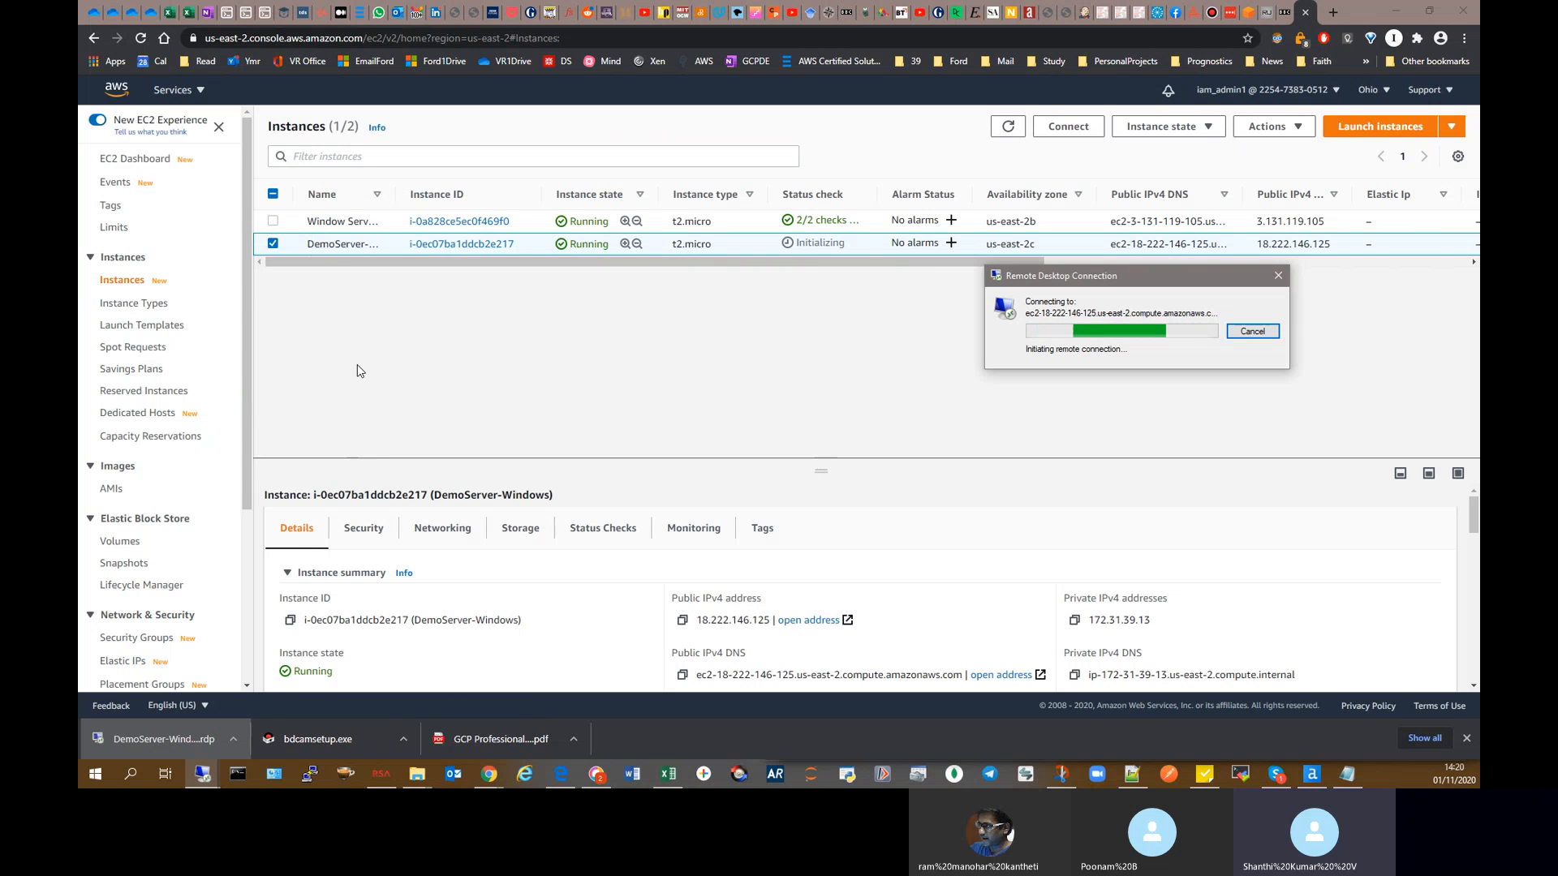
# Step: Reopen the DemoServer-Windows RDP client options, download the remote desktop file again and start the remote connection
pyautogui.click(1068, 126)
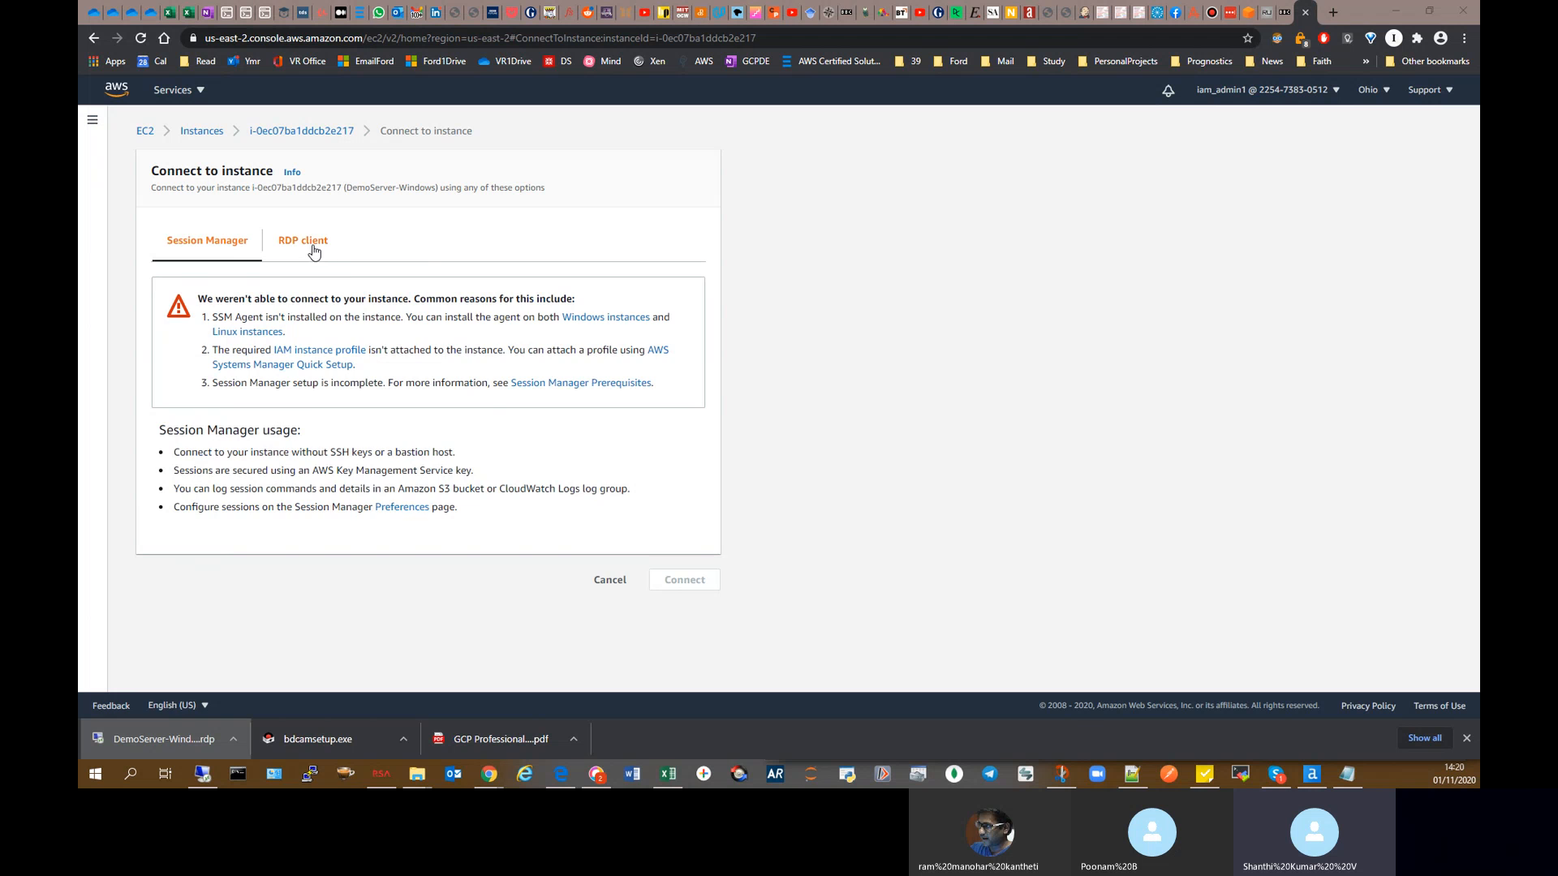
pyautogui.click(314, 252)
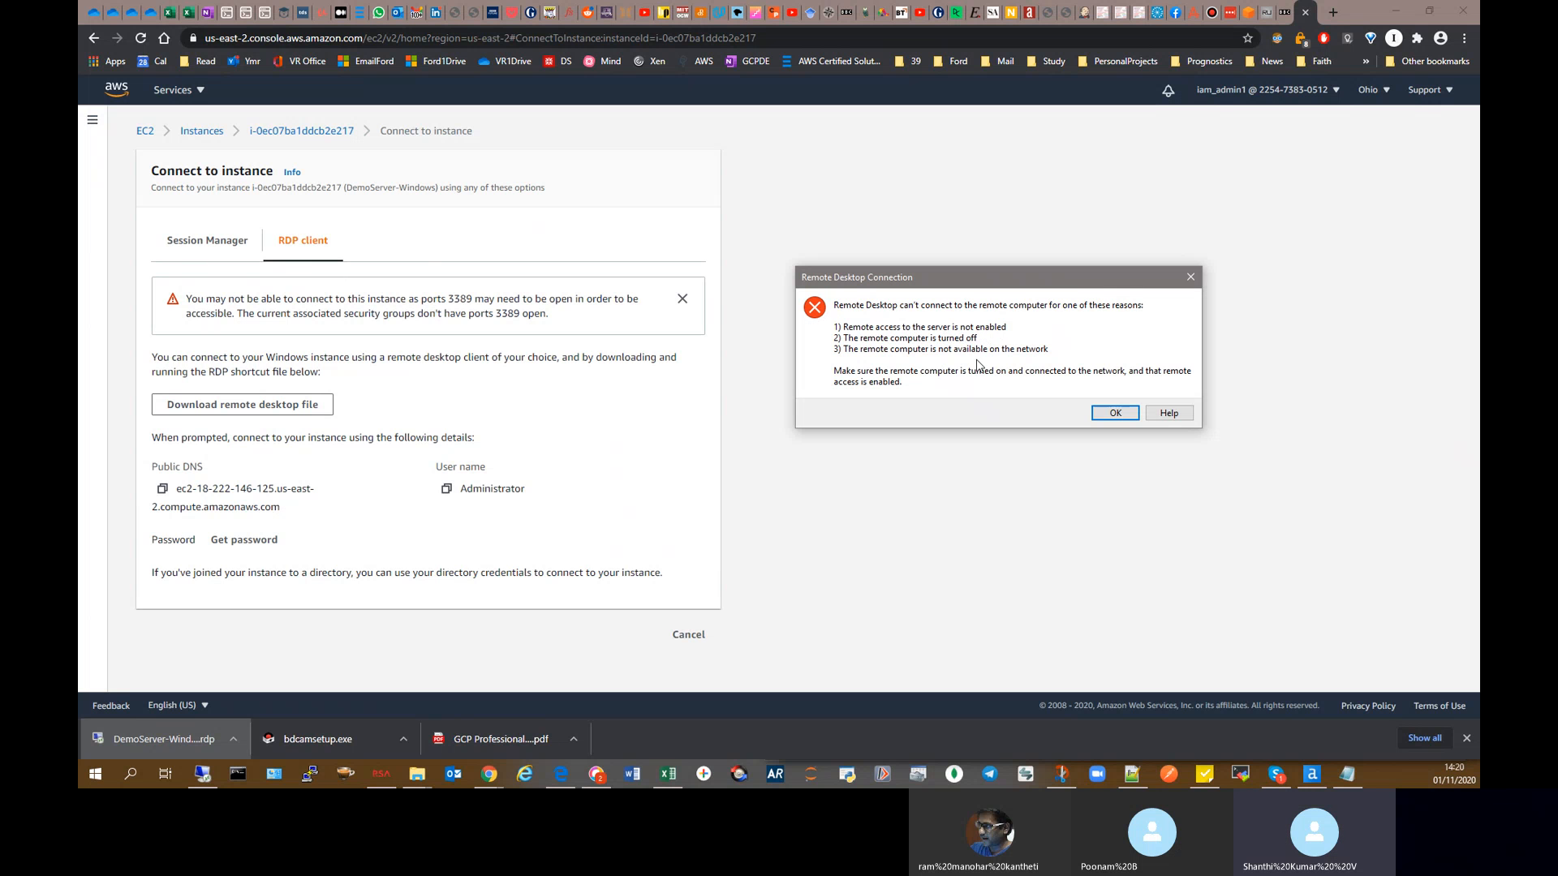
pyautogui.click(1106, 414)
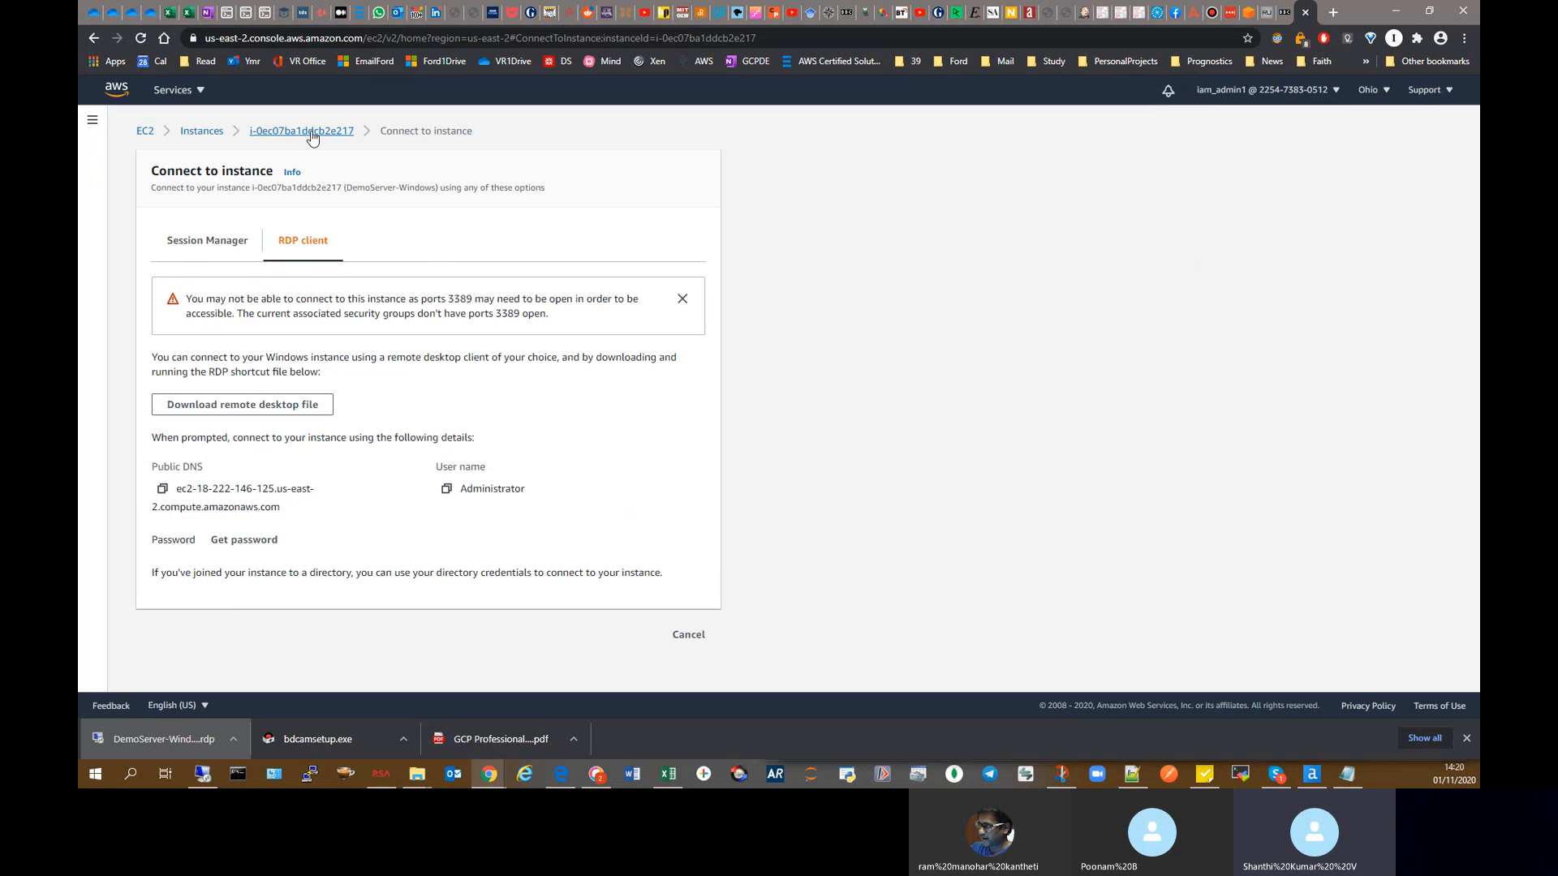
pyautogui.click(260, 410)
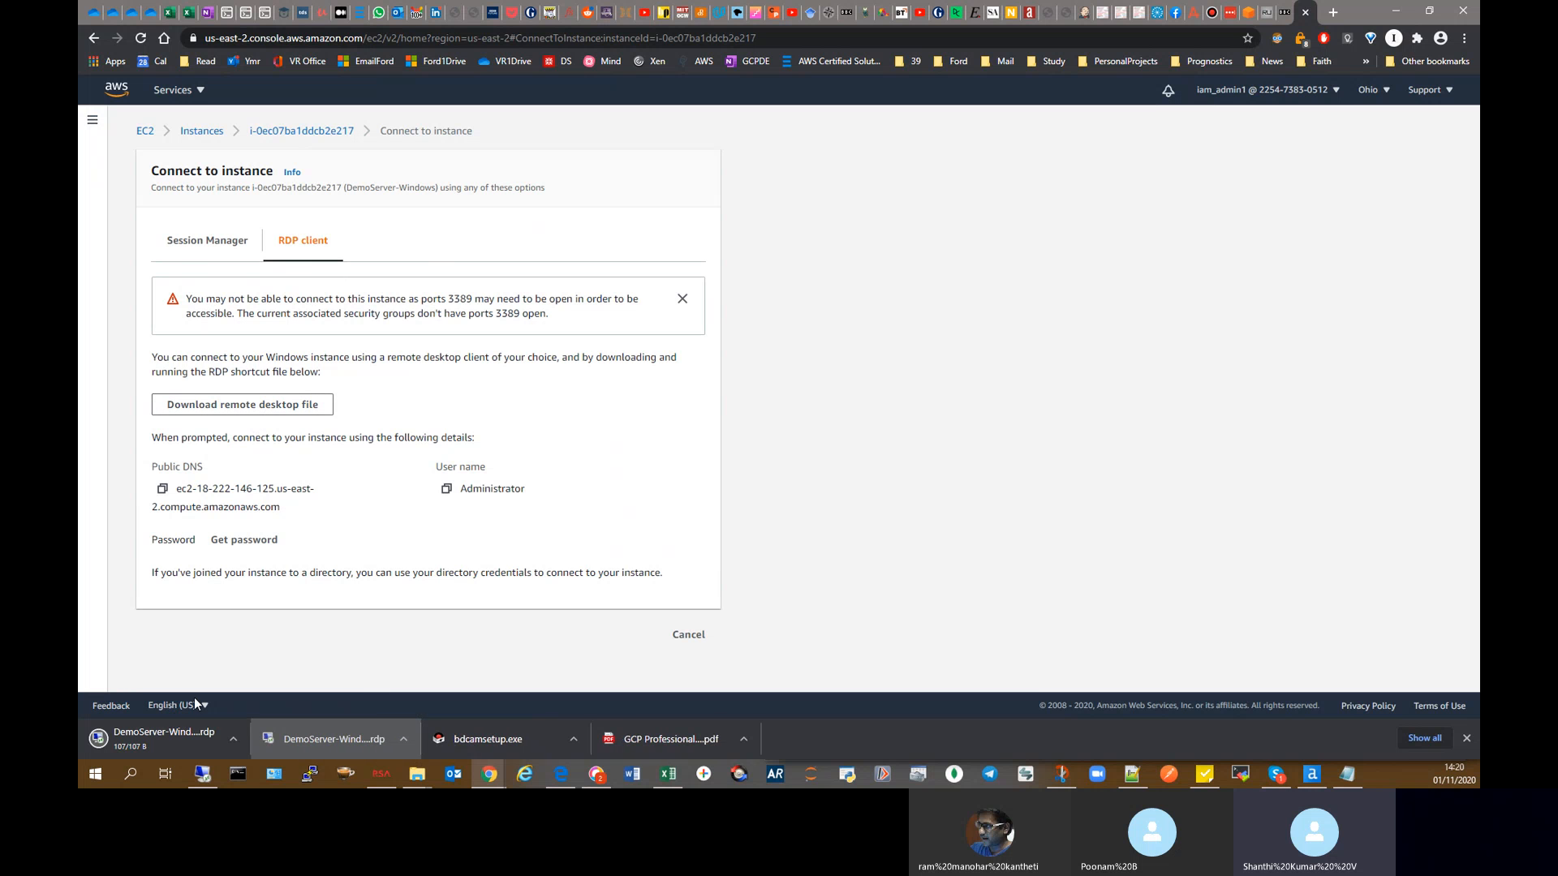
pyautogui.click(167, 736)
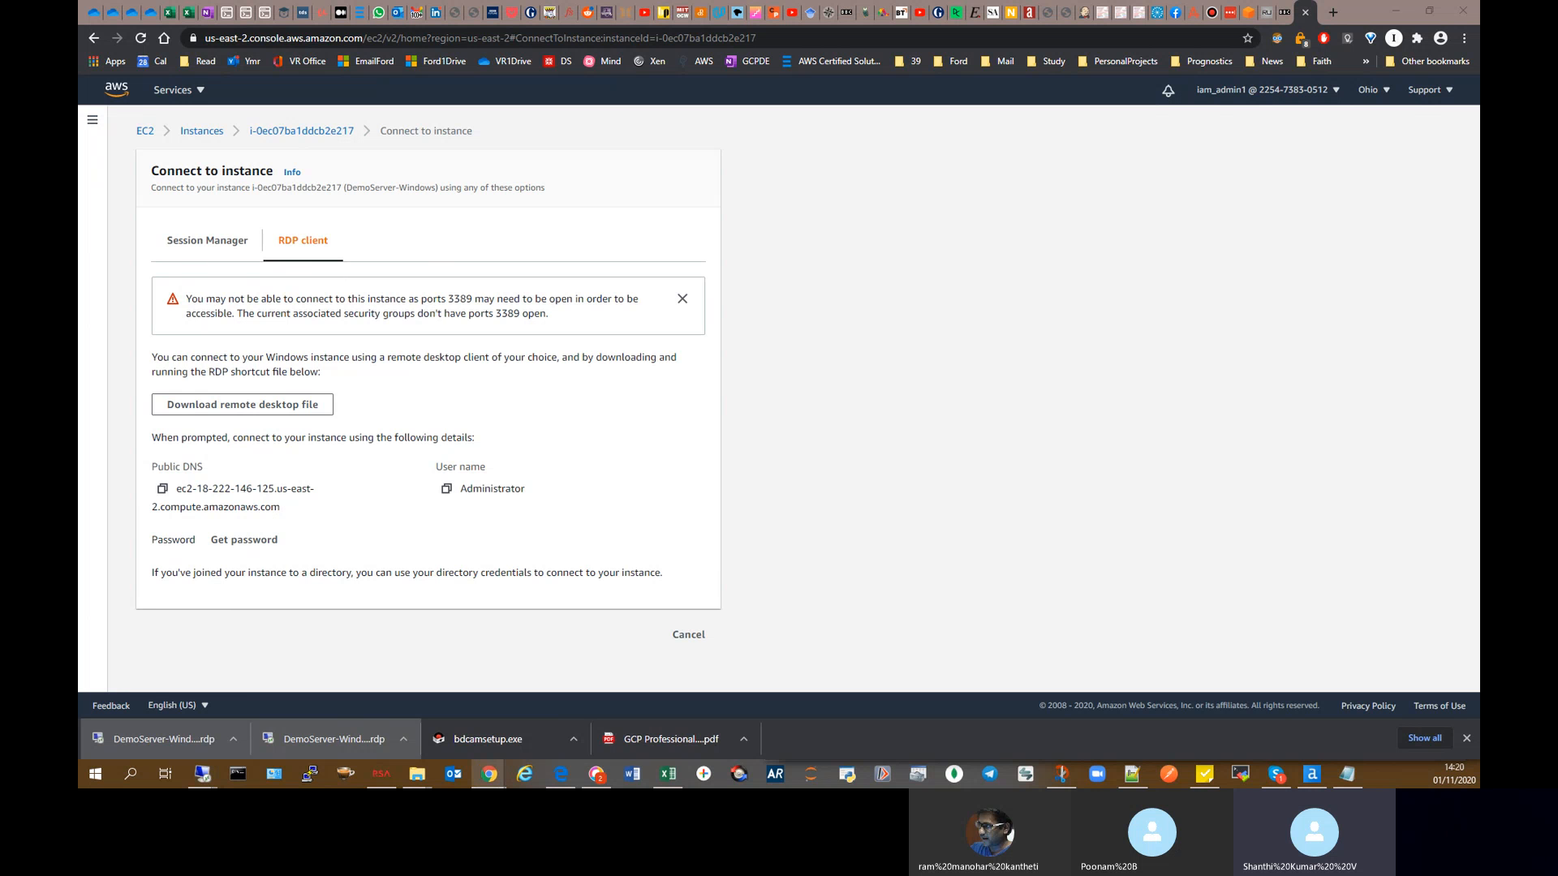
pyautogui.moveTo(221, 776)
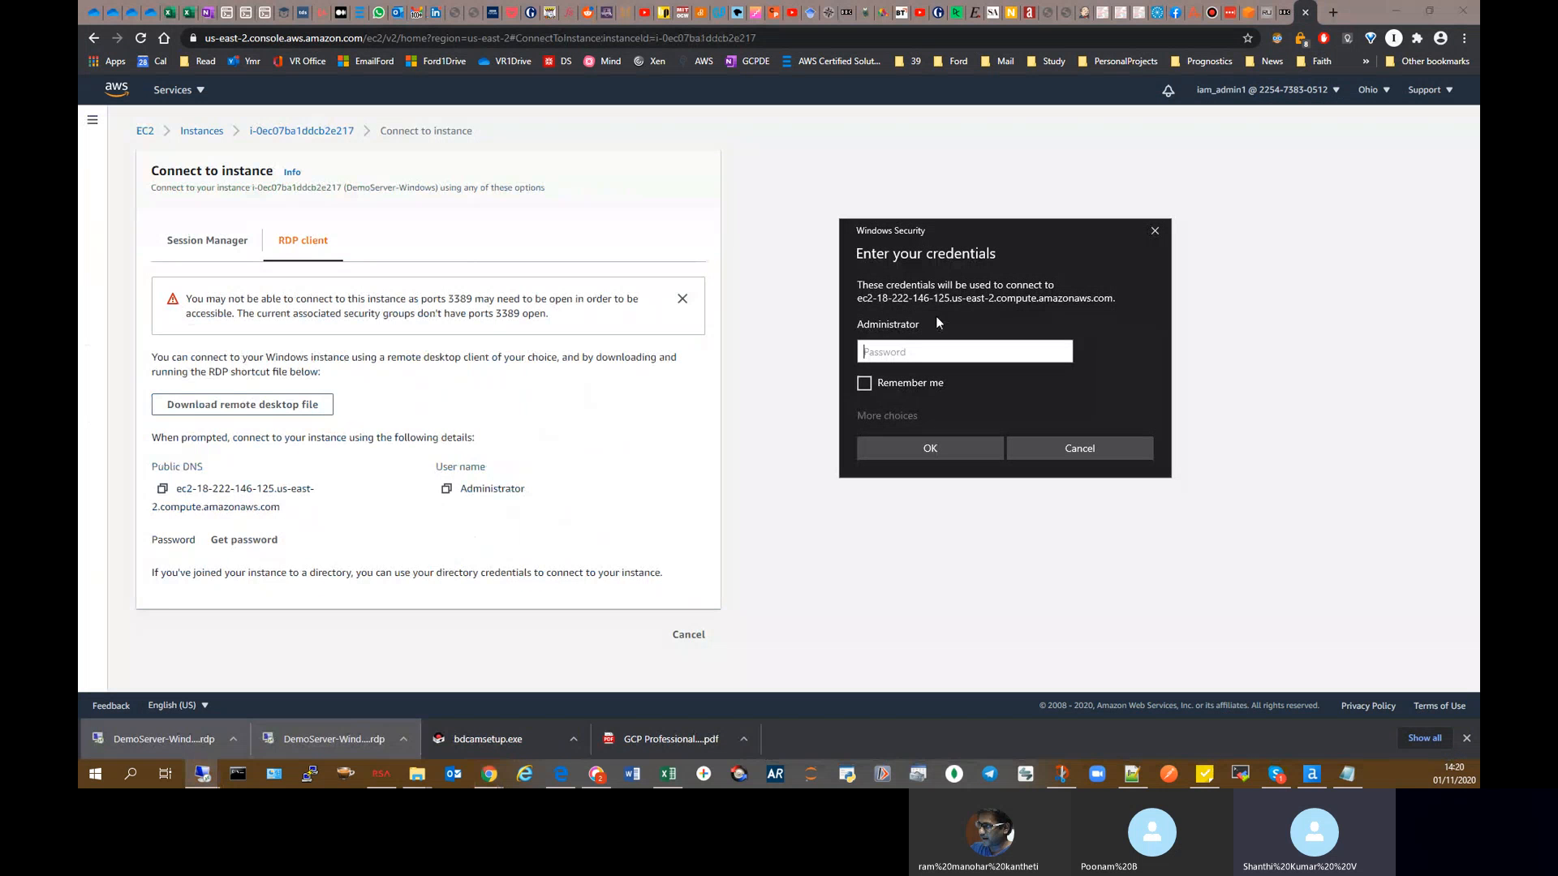
# Step: Retry retrieving the initial Windows password for DemoServer-Windows, return to the instances list and open the list of regions
pyautogui.click(264, 540)
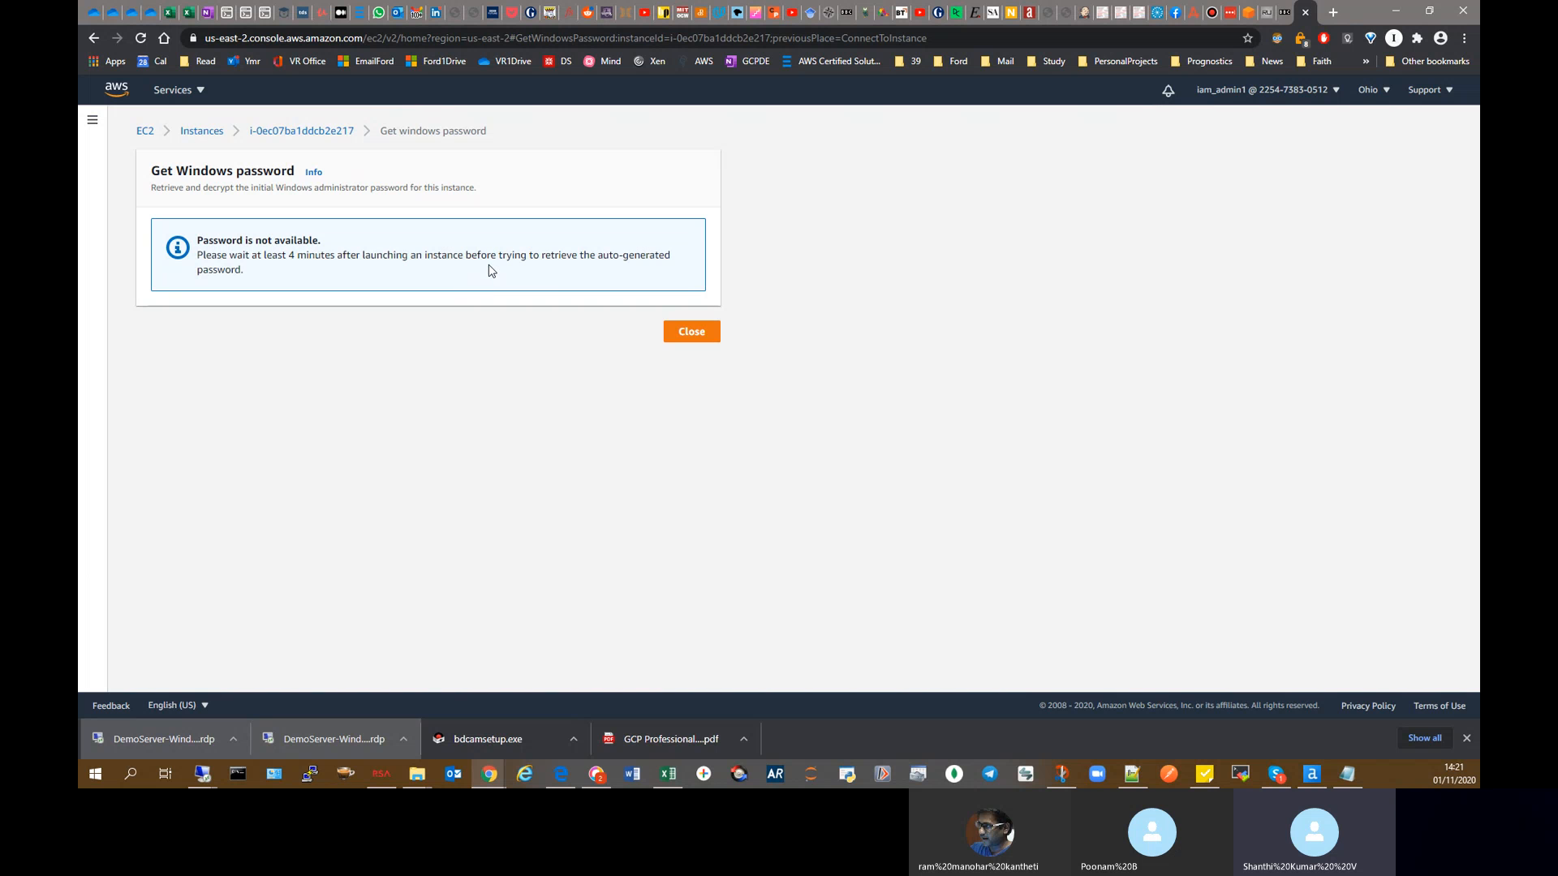
pyautogui.click(691, 333)
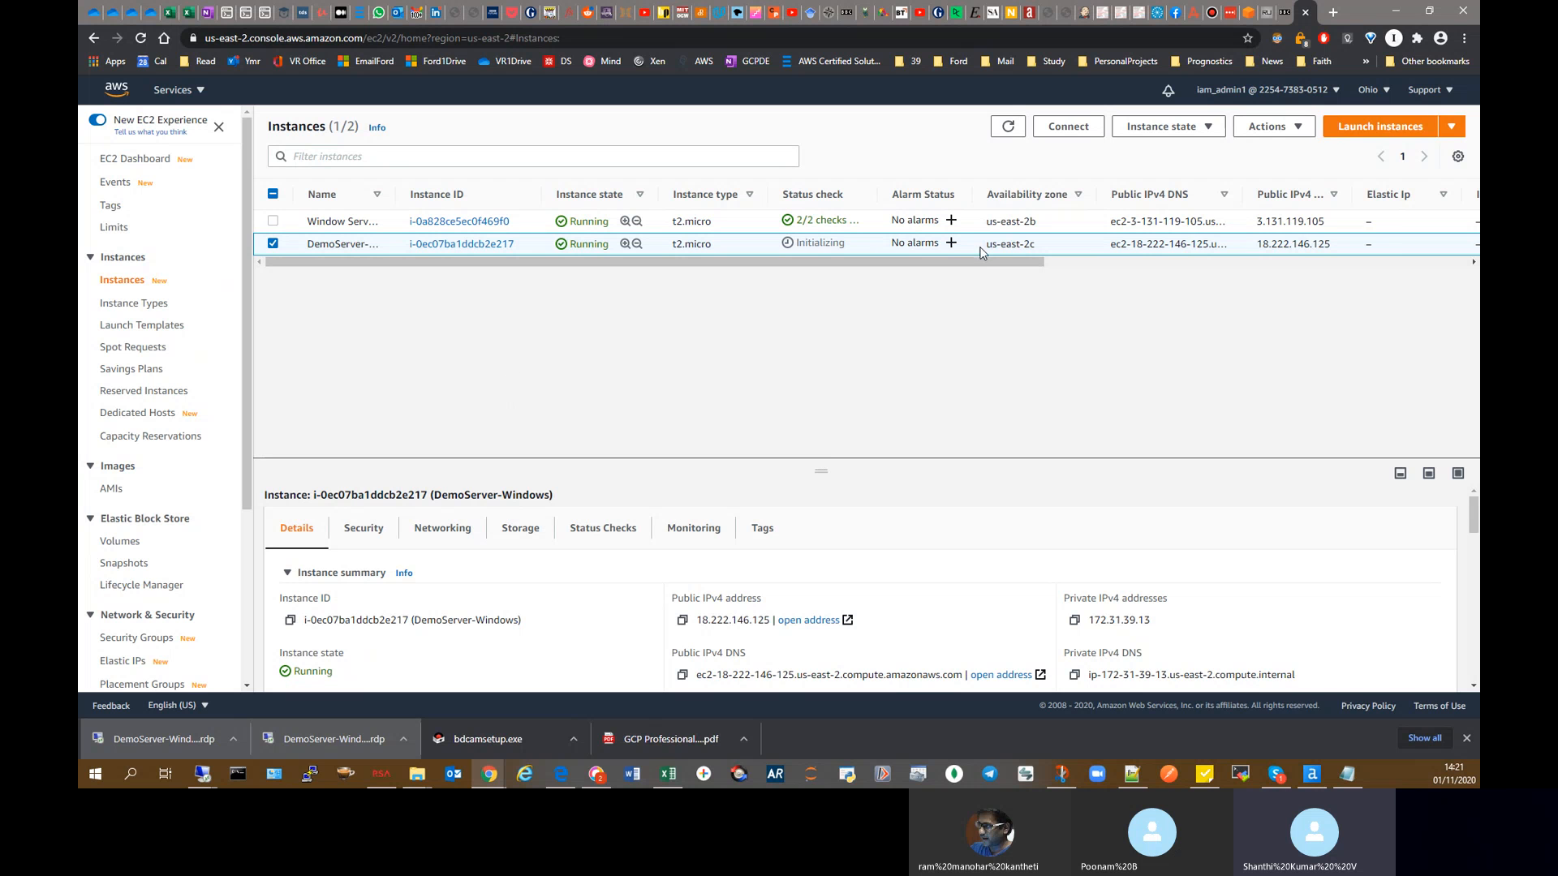
pyautogui.click(1386, 90)
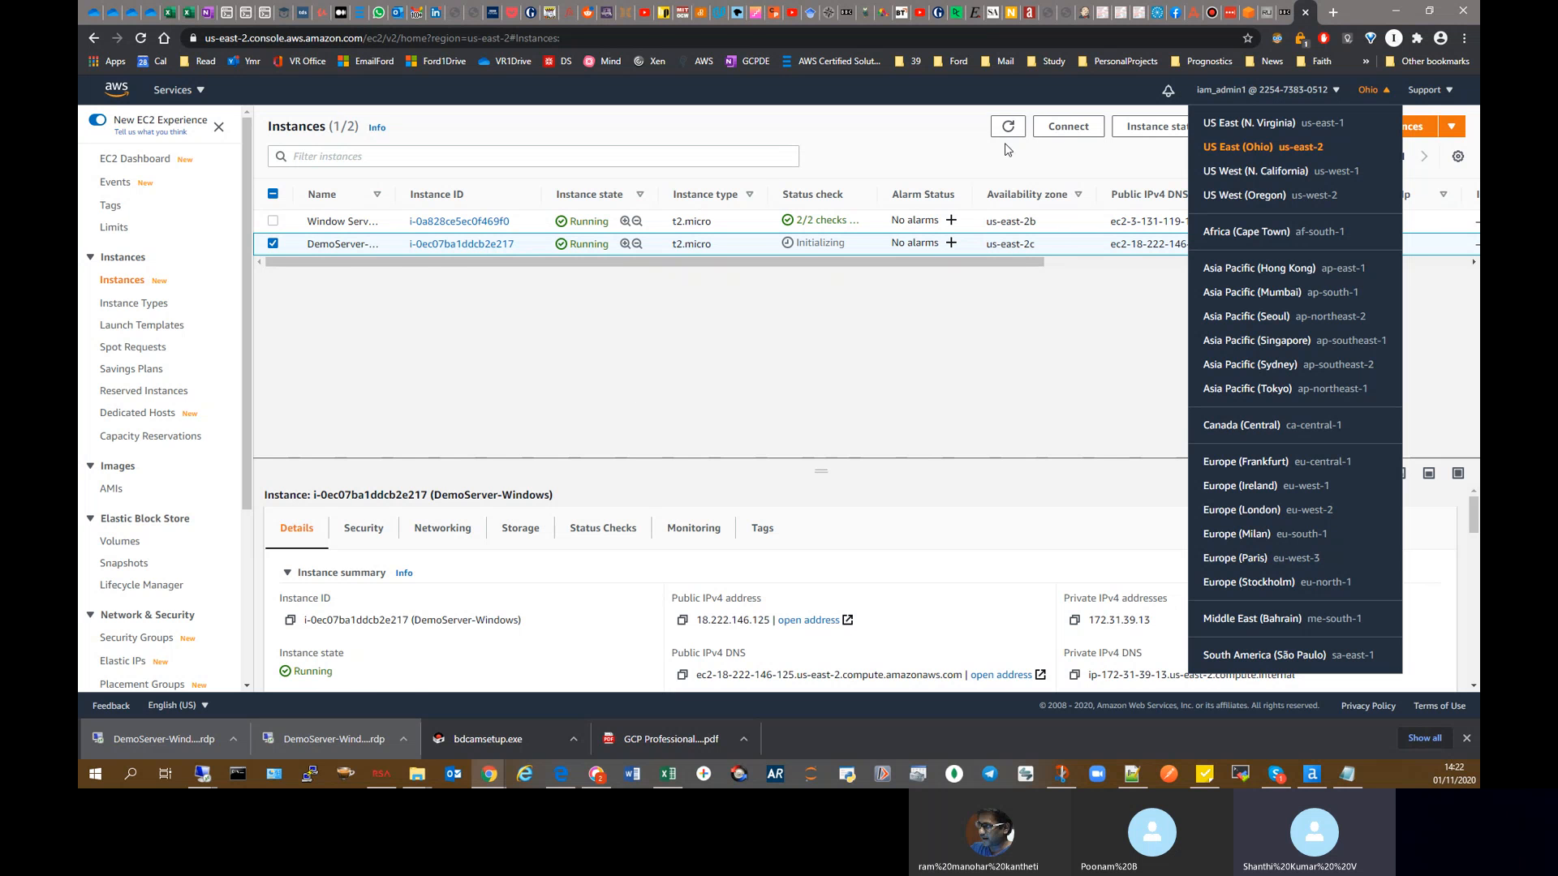
# Step: Request the Windows password of DemoServer-Windows and choose Windows.pem from the AWS Lessons folder as the decryption key pair
pyautogui.click(1071, 136)
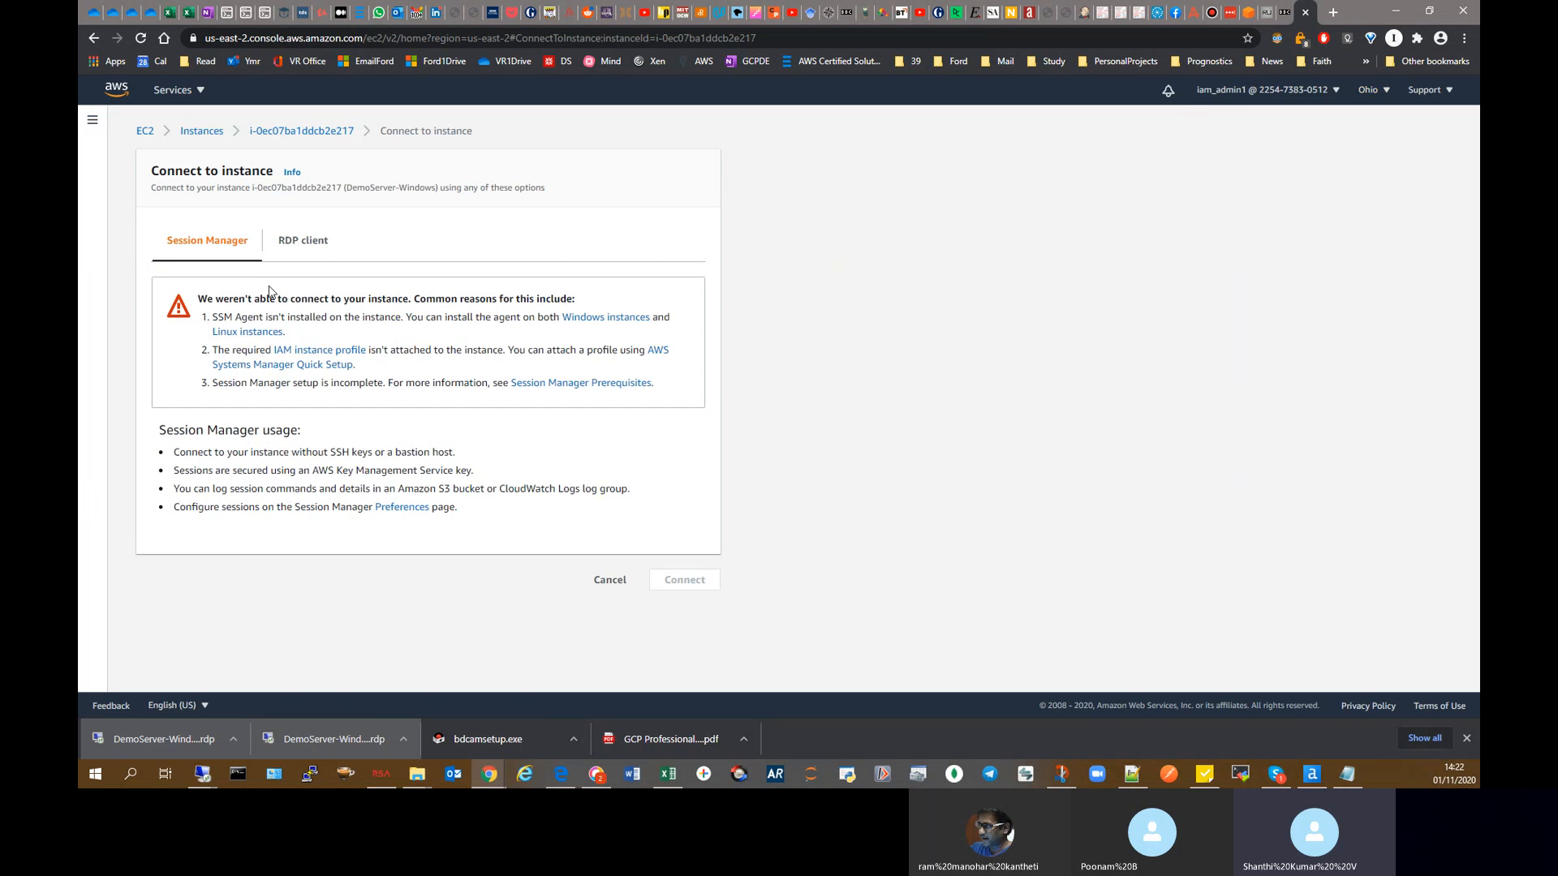
pyautogui.click(244, 539)
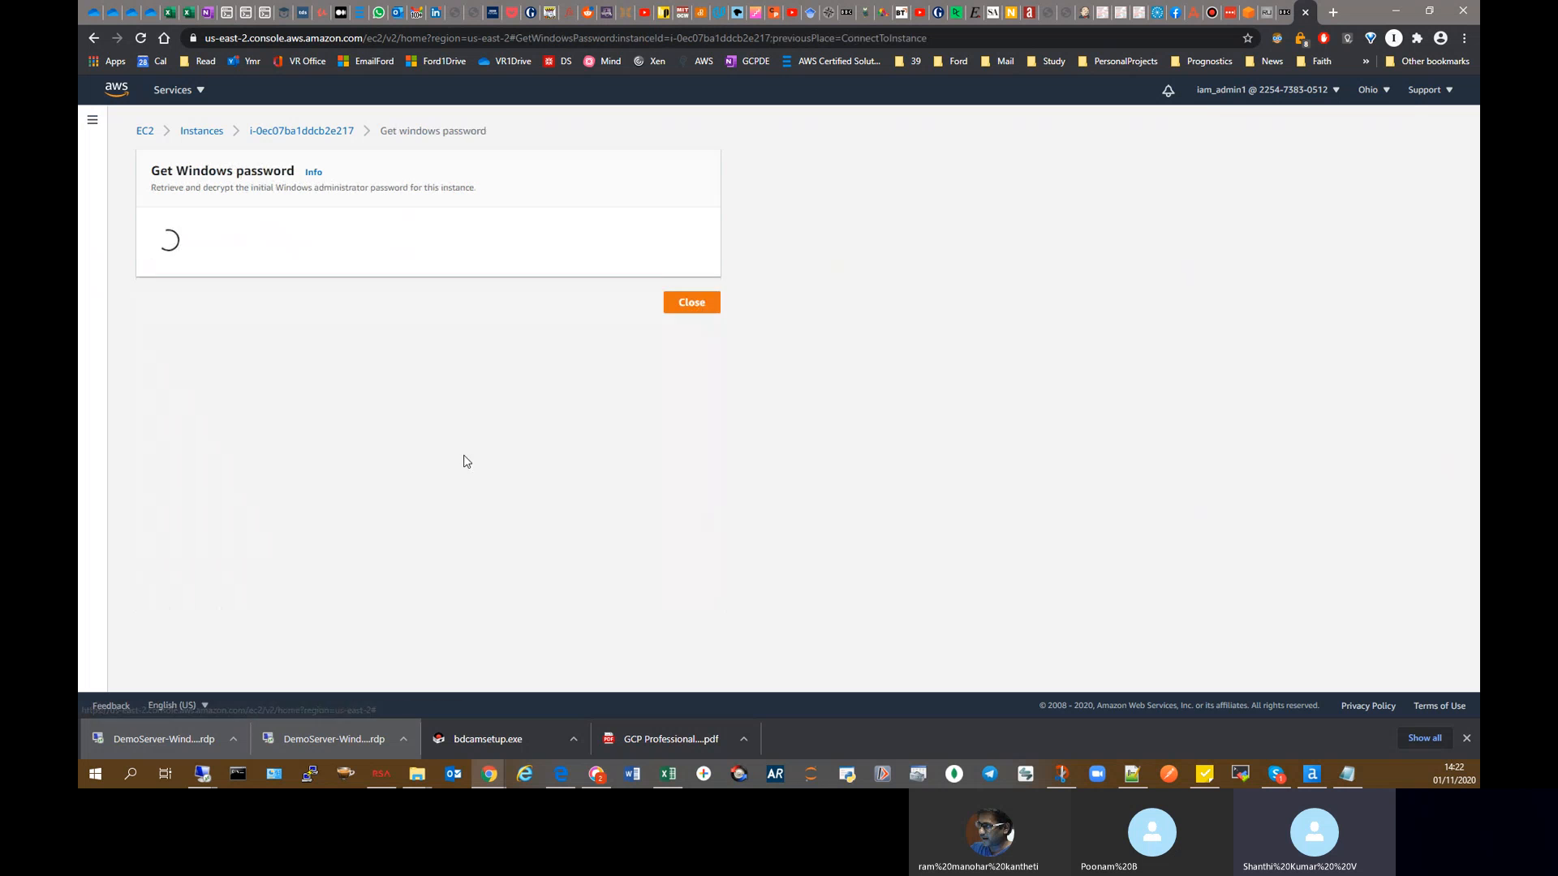
pyautogui.click(224, 354)
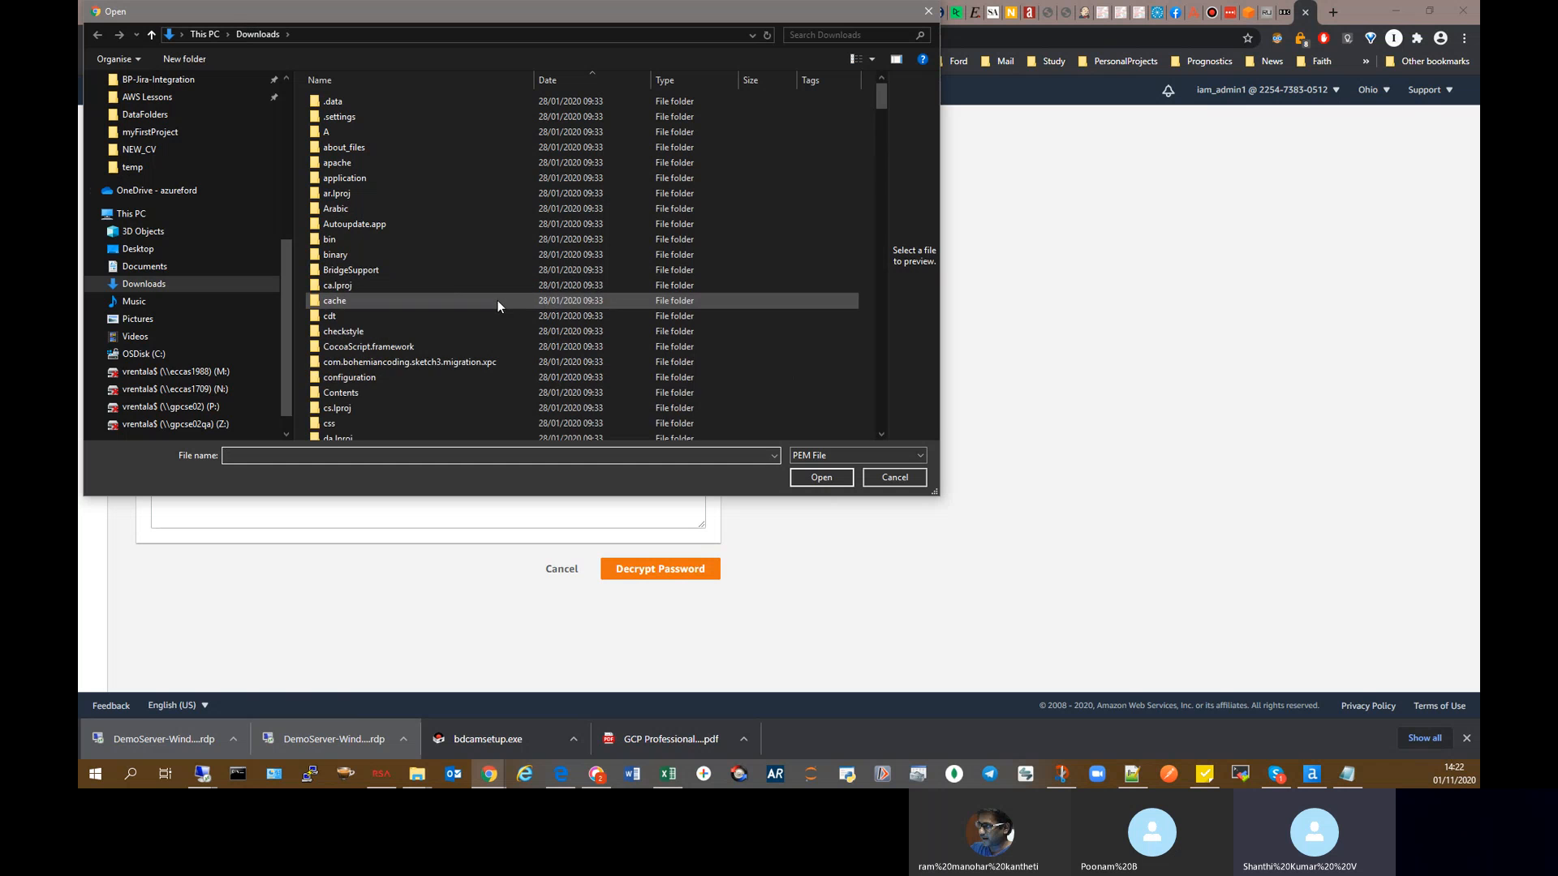
pyautogui.scroll(1, 165, 169)
pyautogui.click(154, 131)
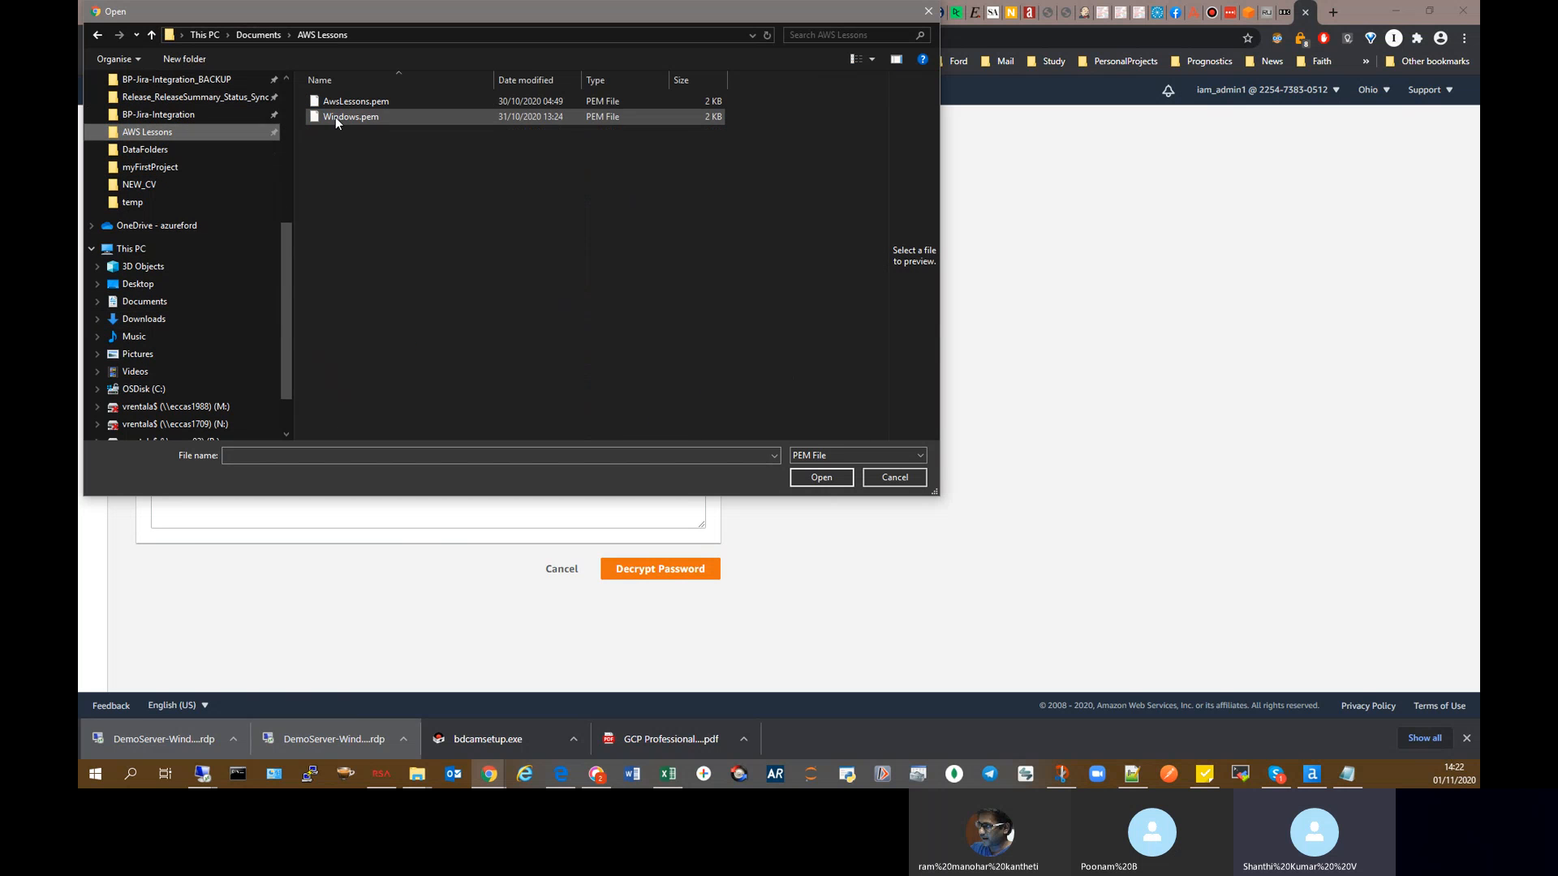
pyautogui.click(334, 118)
pyautogui.click(835, 477)
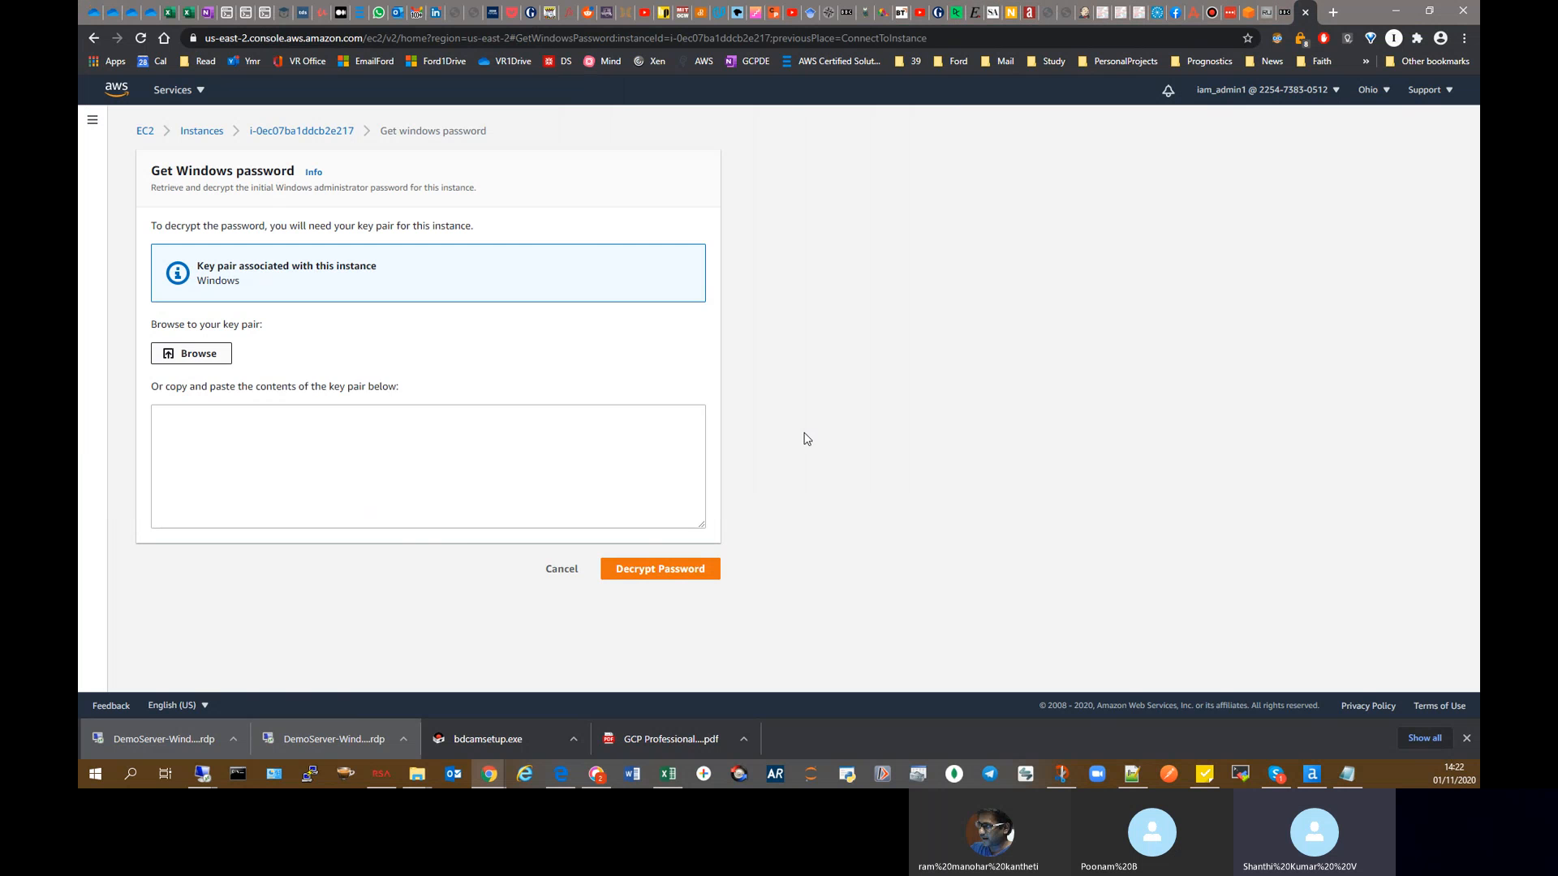
# Step: Decrypt and copy the DemoServer-Windows administrator password, and switch to its waiting Remote Desktop credentials prompt
pyautogui.click(682, 618)
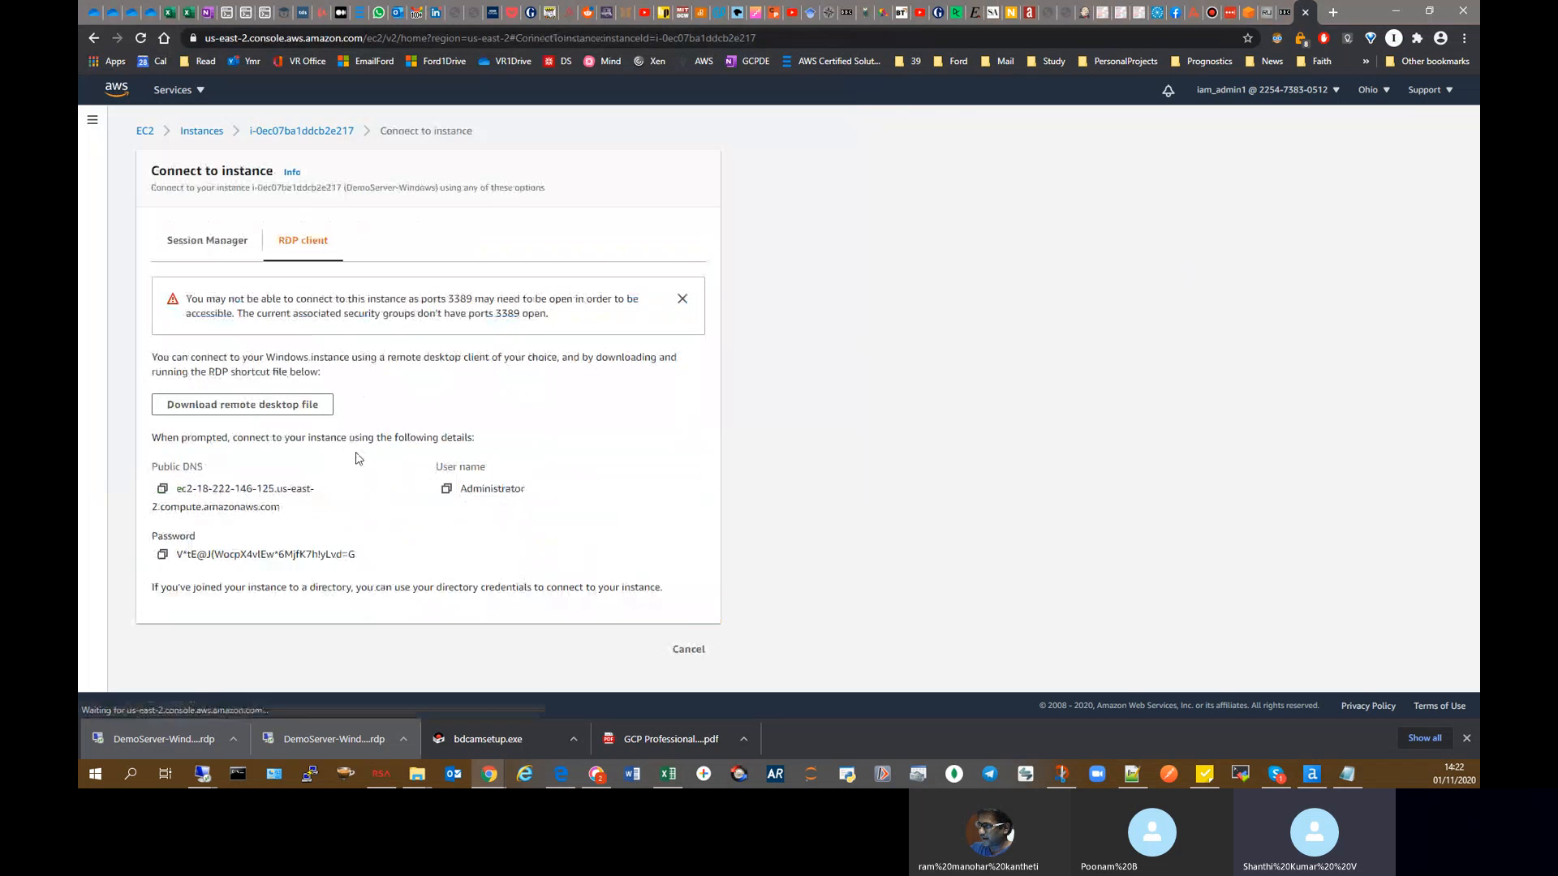
pyautogui.click(163, 554)
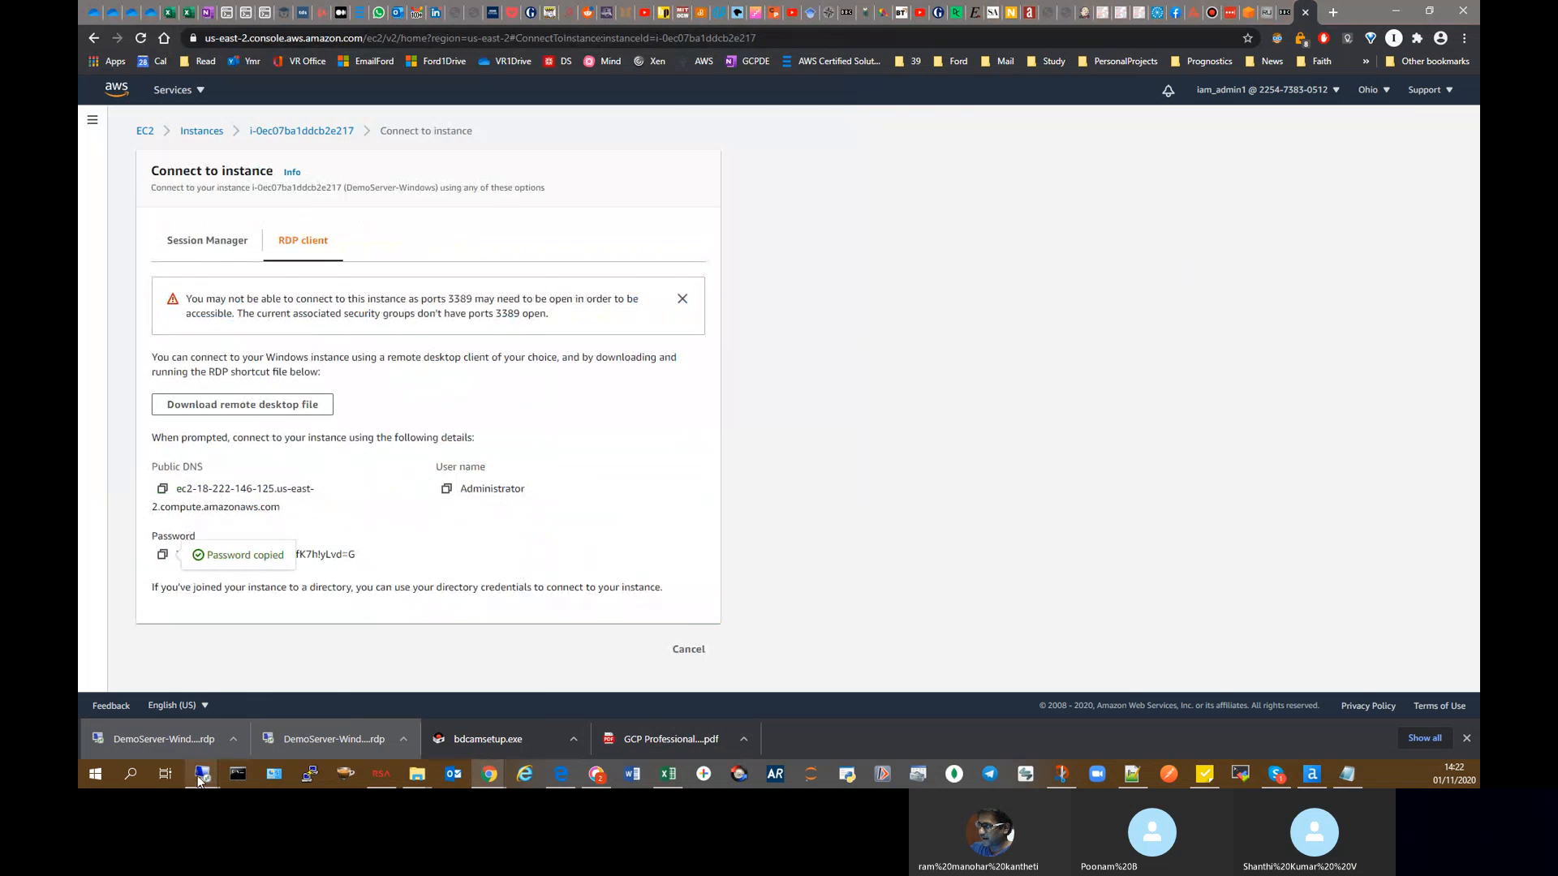
pyautogui.moveTo(202, 774)
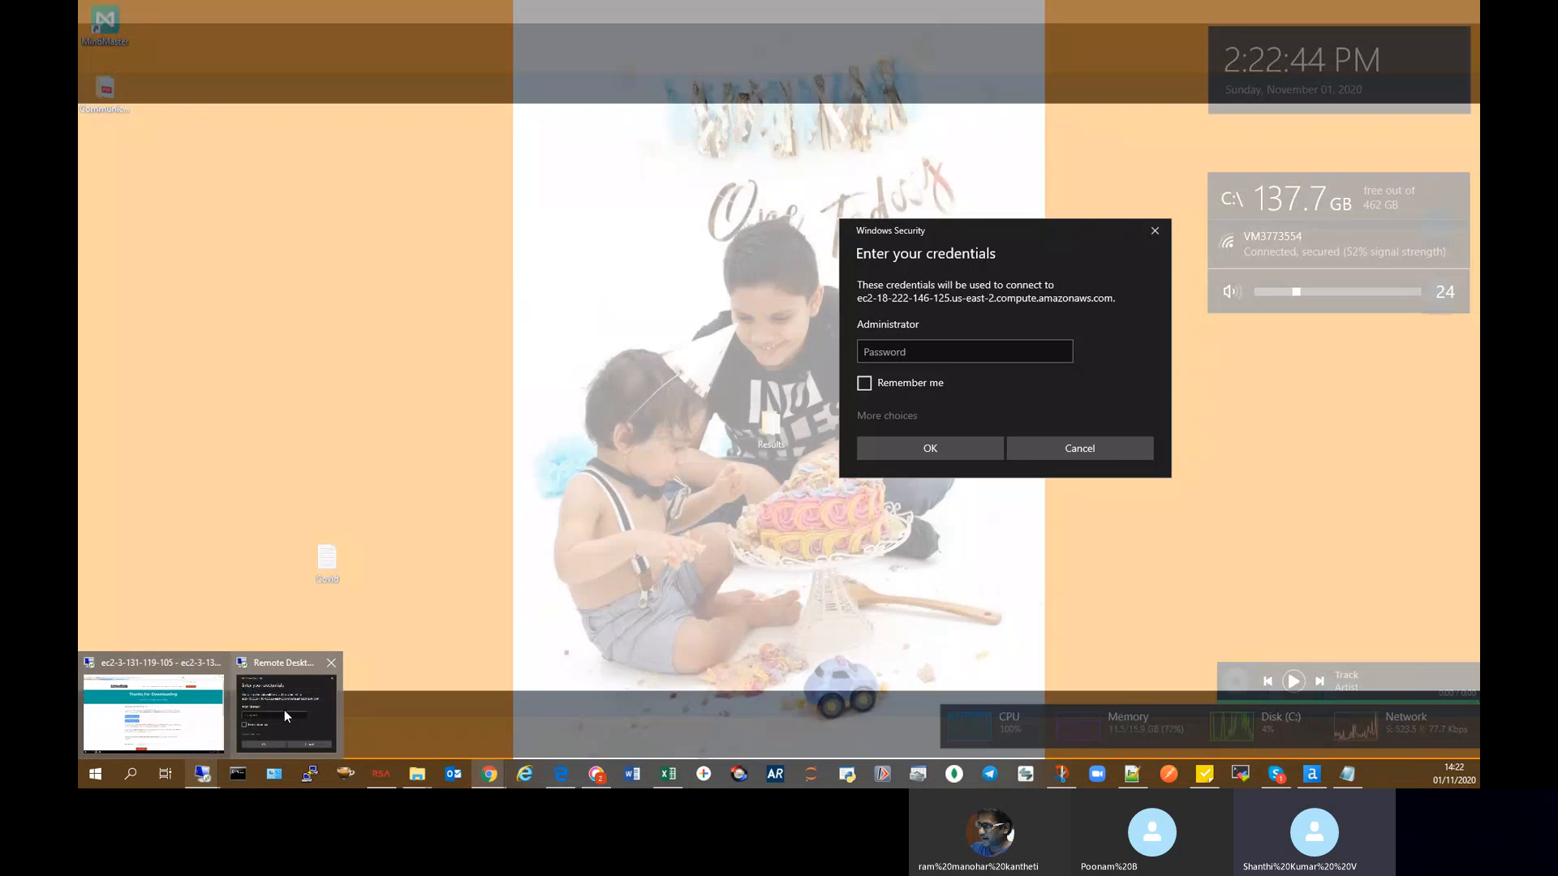
pyautogui.click(284, 709)
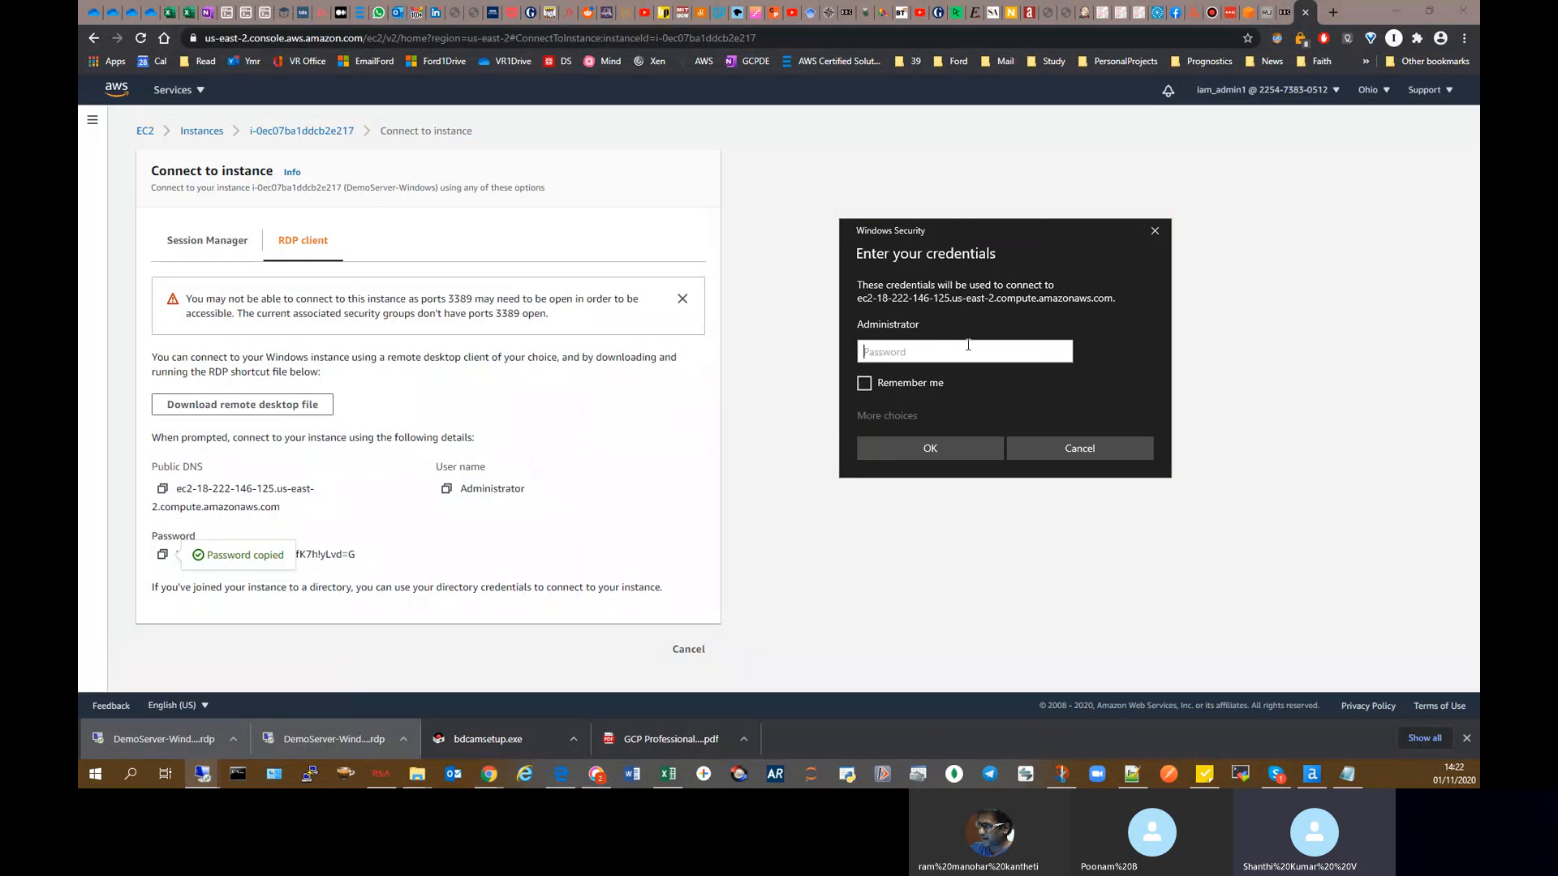
# Step: Enter the administrator password for the remote connection and connect despite the unverified certificate
pyautogui.hotkey('ctrl', 'v')
pyautogui.click(949, 456)
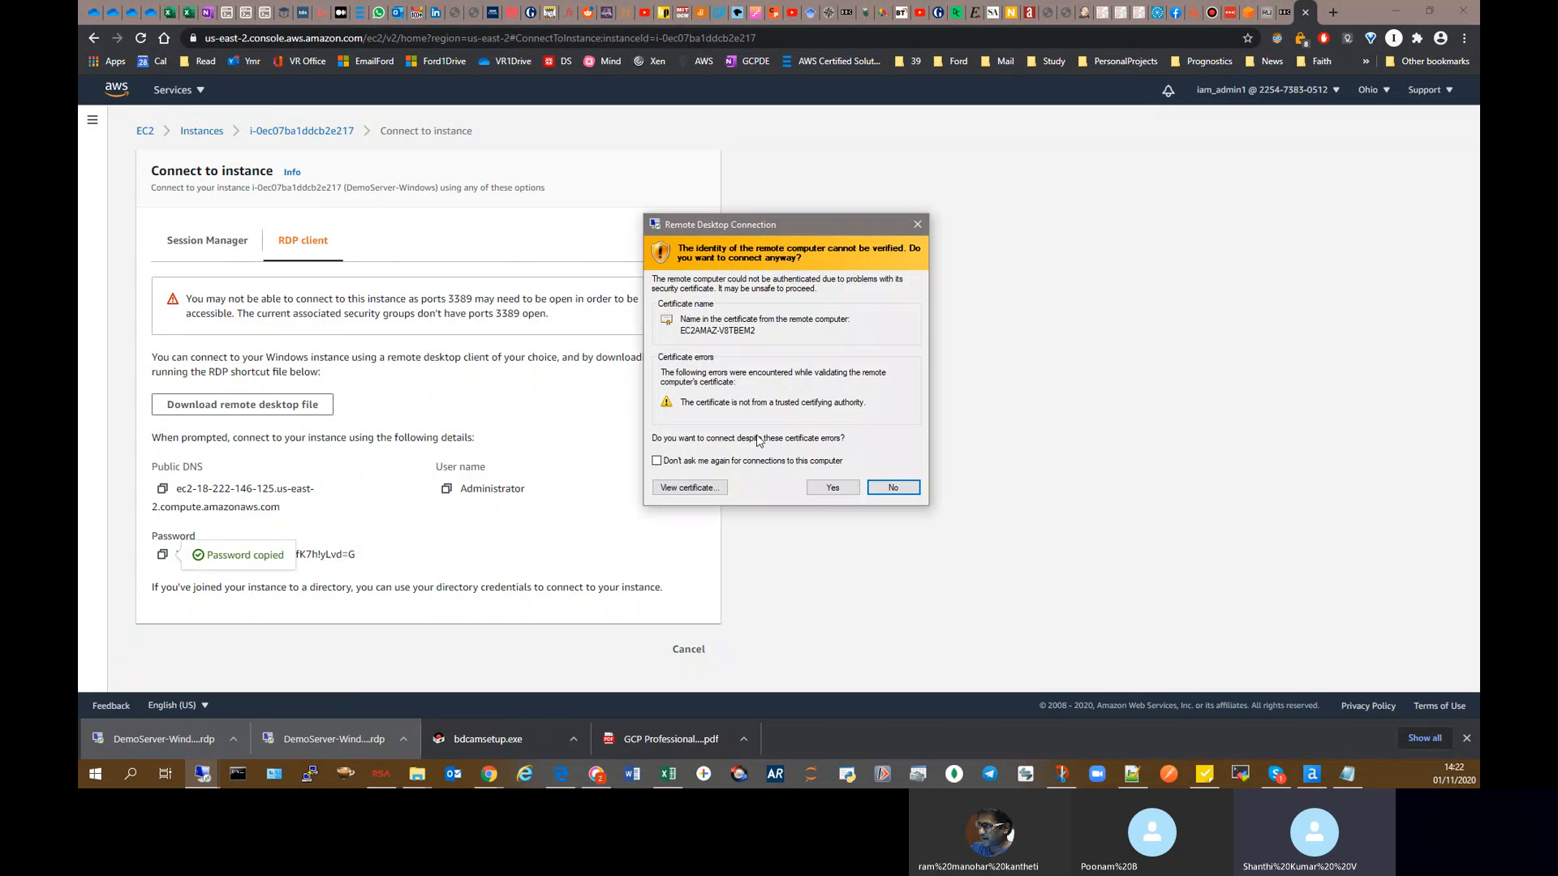
pyautogui.click(826, 490)
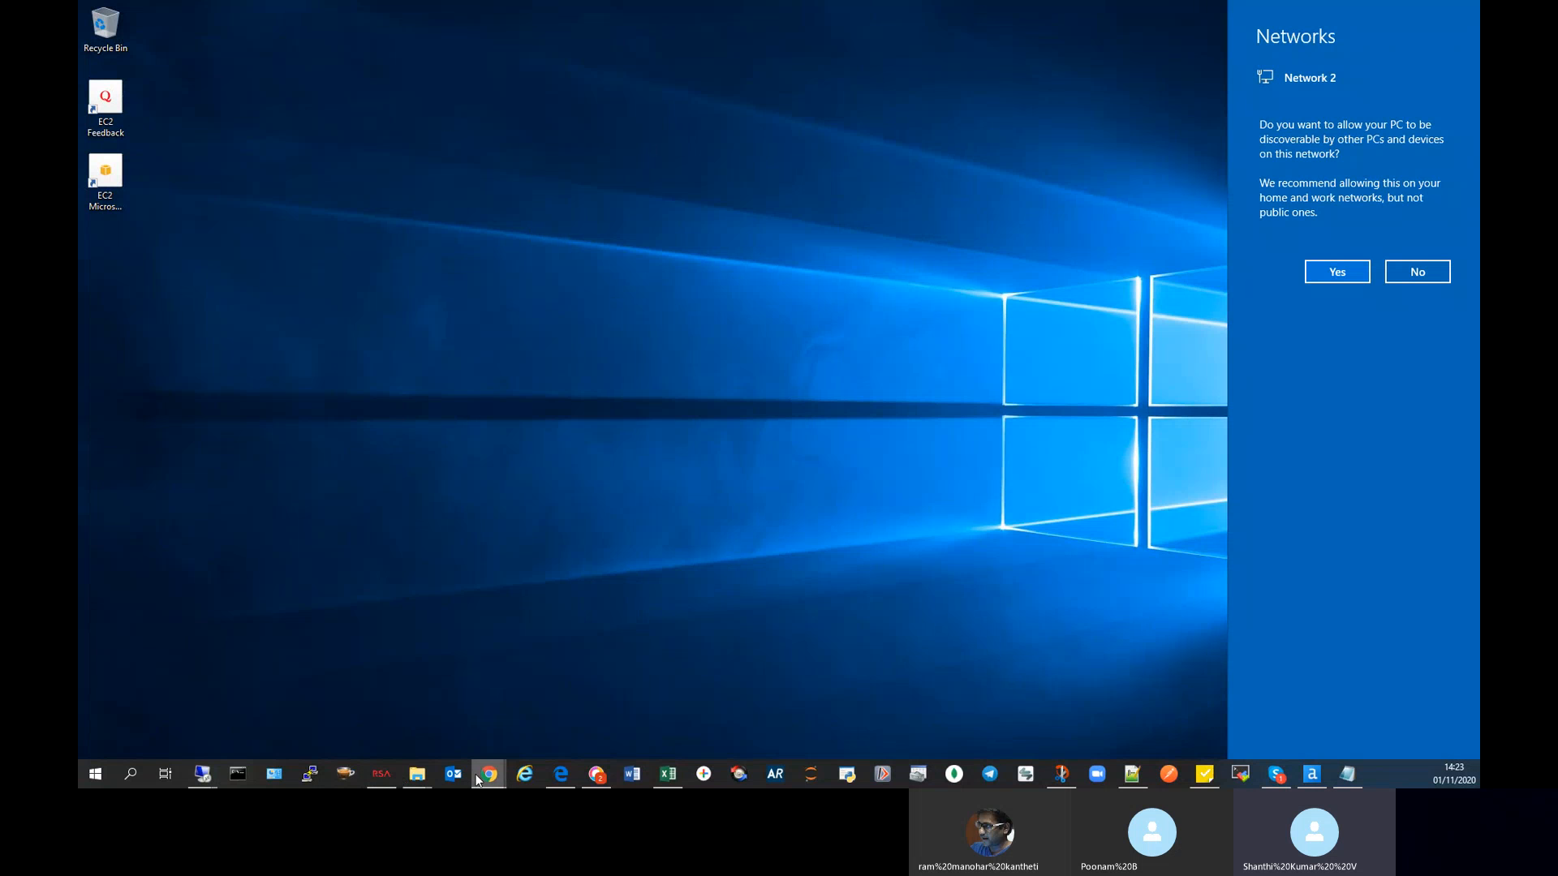
pyautogui.moveTo(560, 774)
pyautogui.moveTo(565, 741)
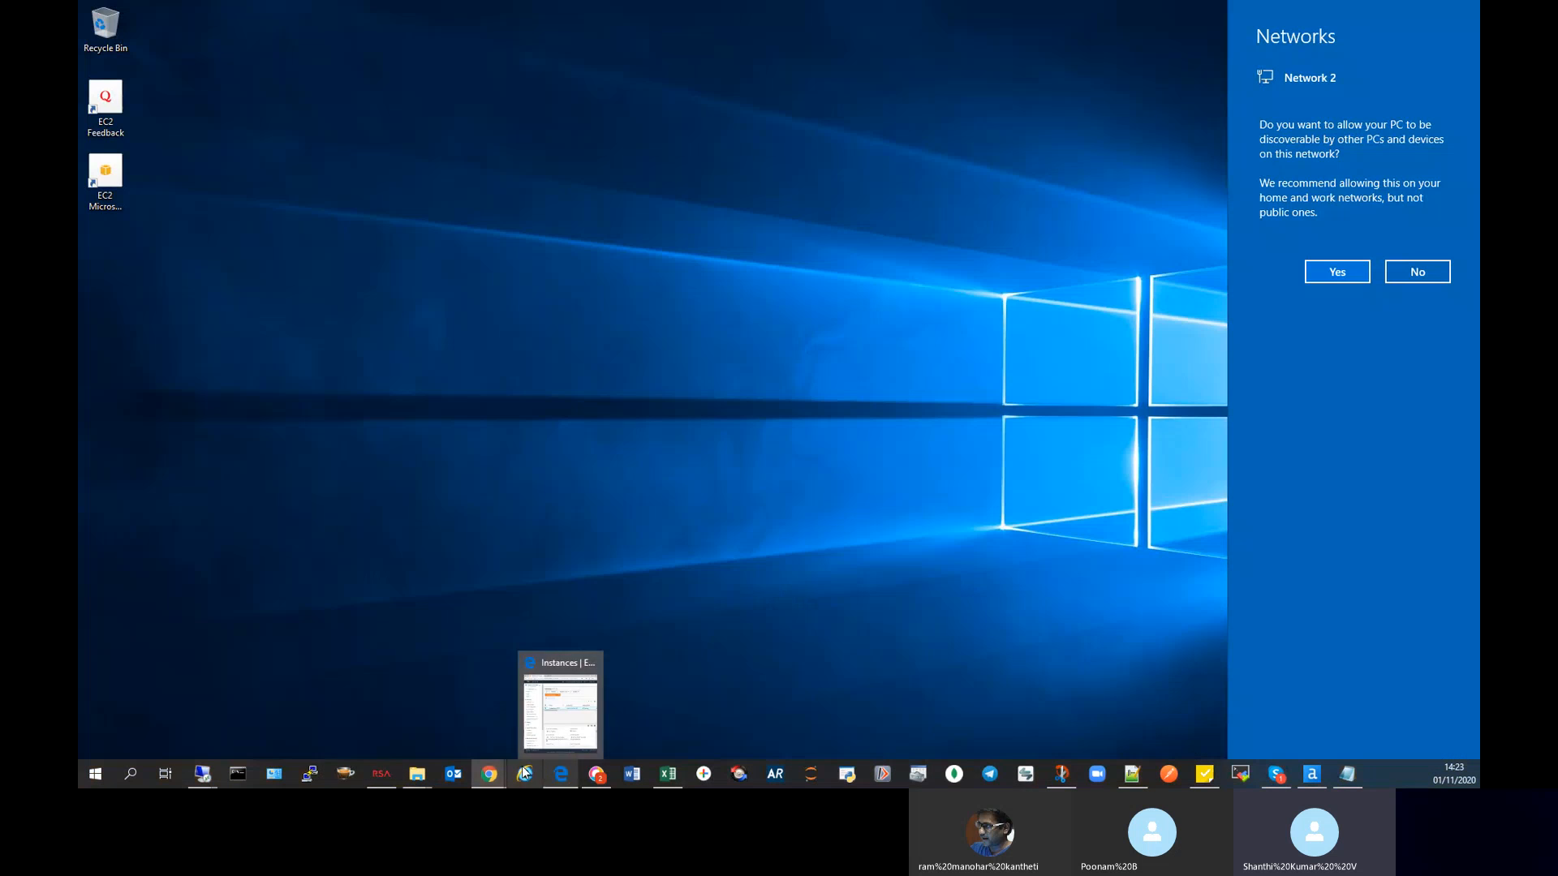
pyautogui.moveTo(496, 777)
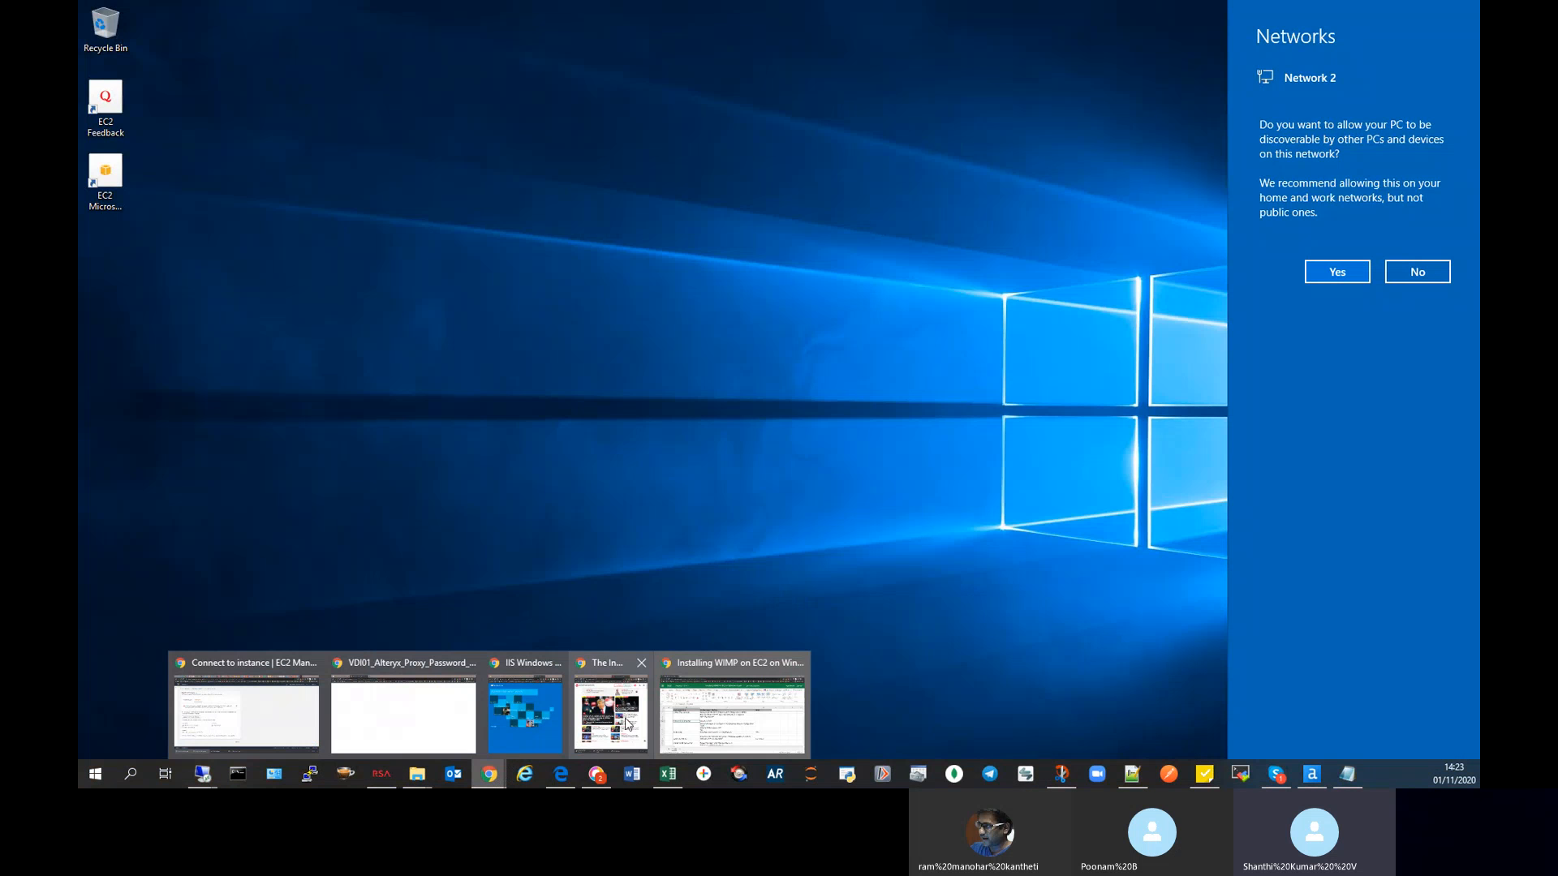
pyautogui.moveTo(704, 715)
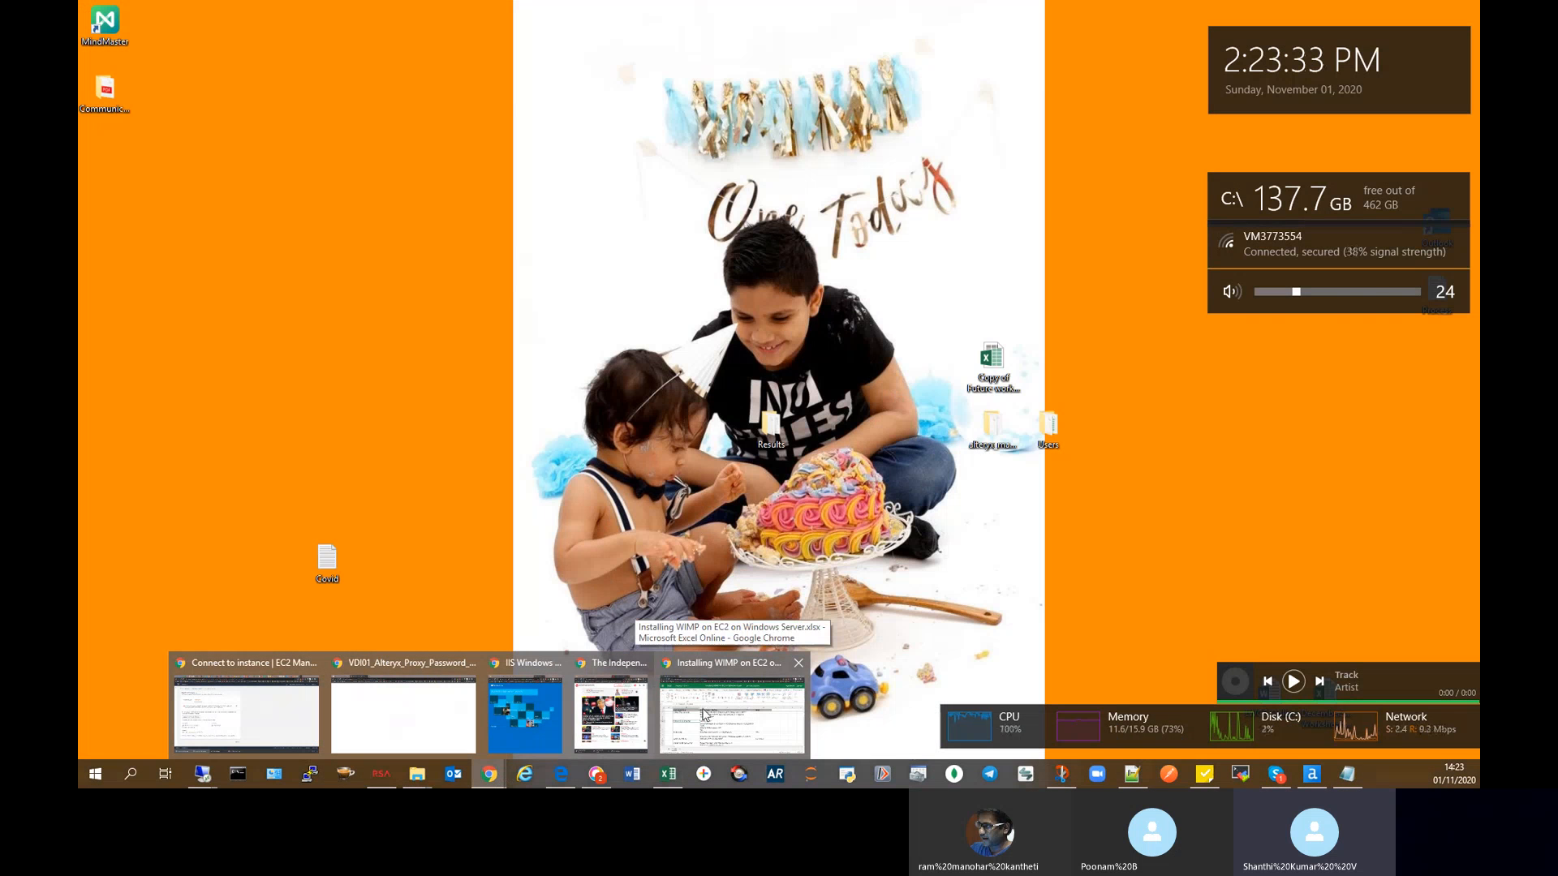
pyautogui.moveTo(270, 713)
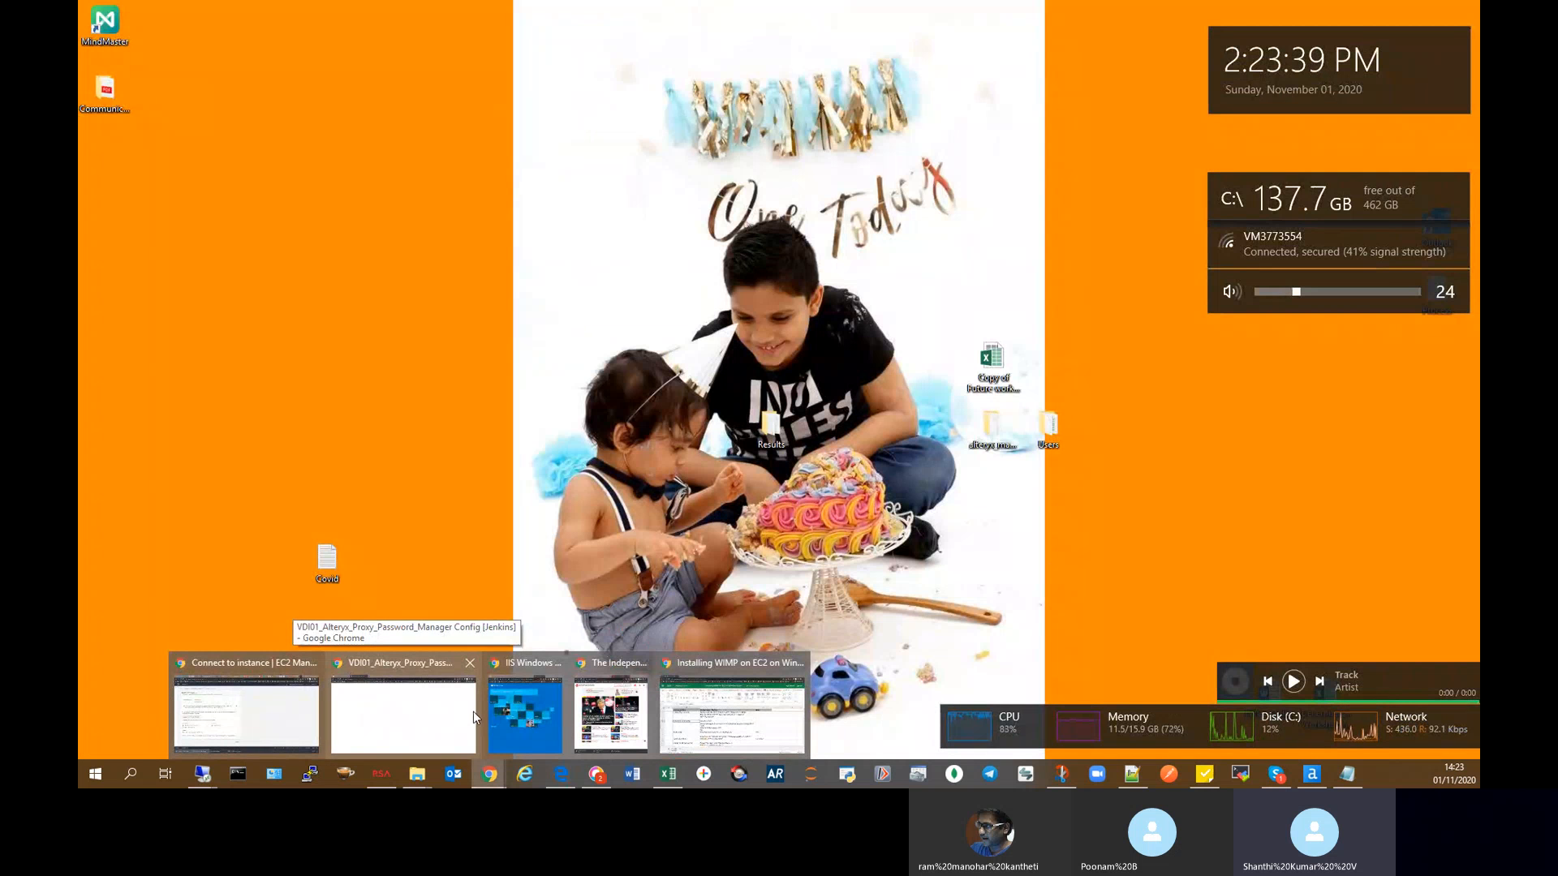
pyautogui.click(535, 721)
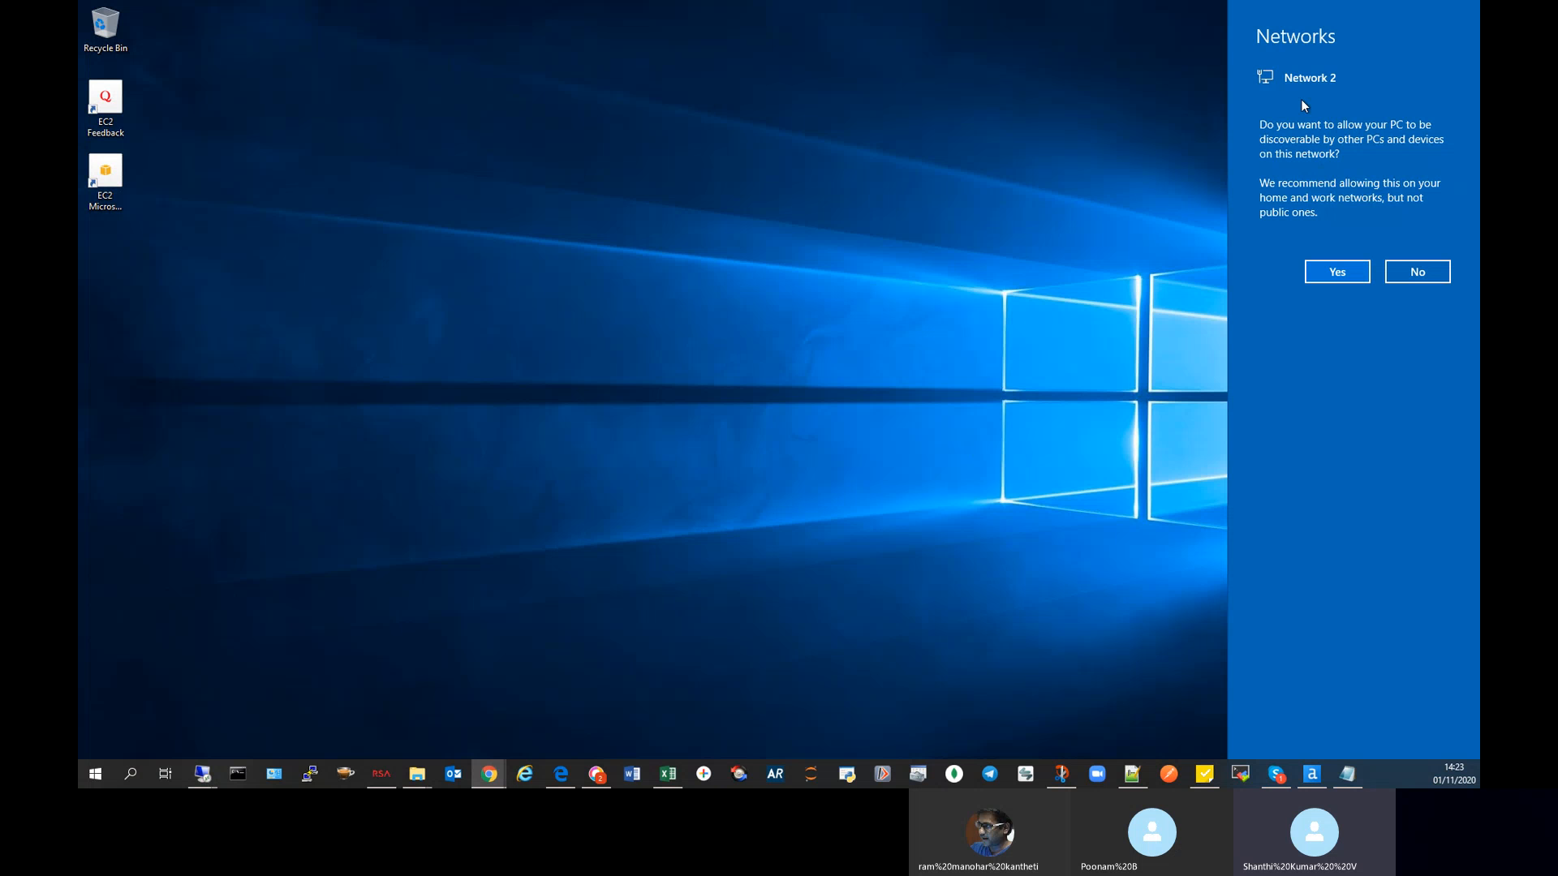
# Step: Allow the remote server to be discoverable by other devices on Network 2
pyautogui.click(1366, 275)
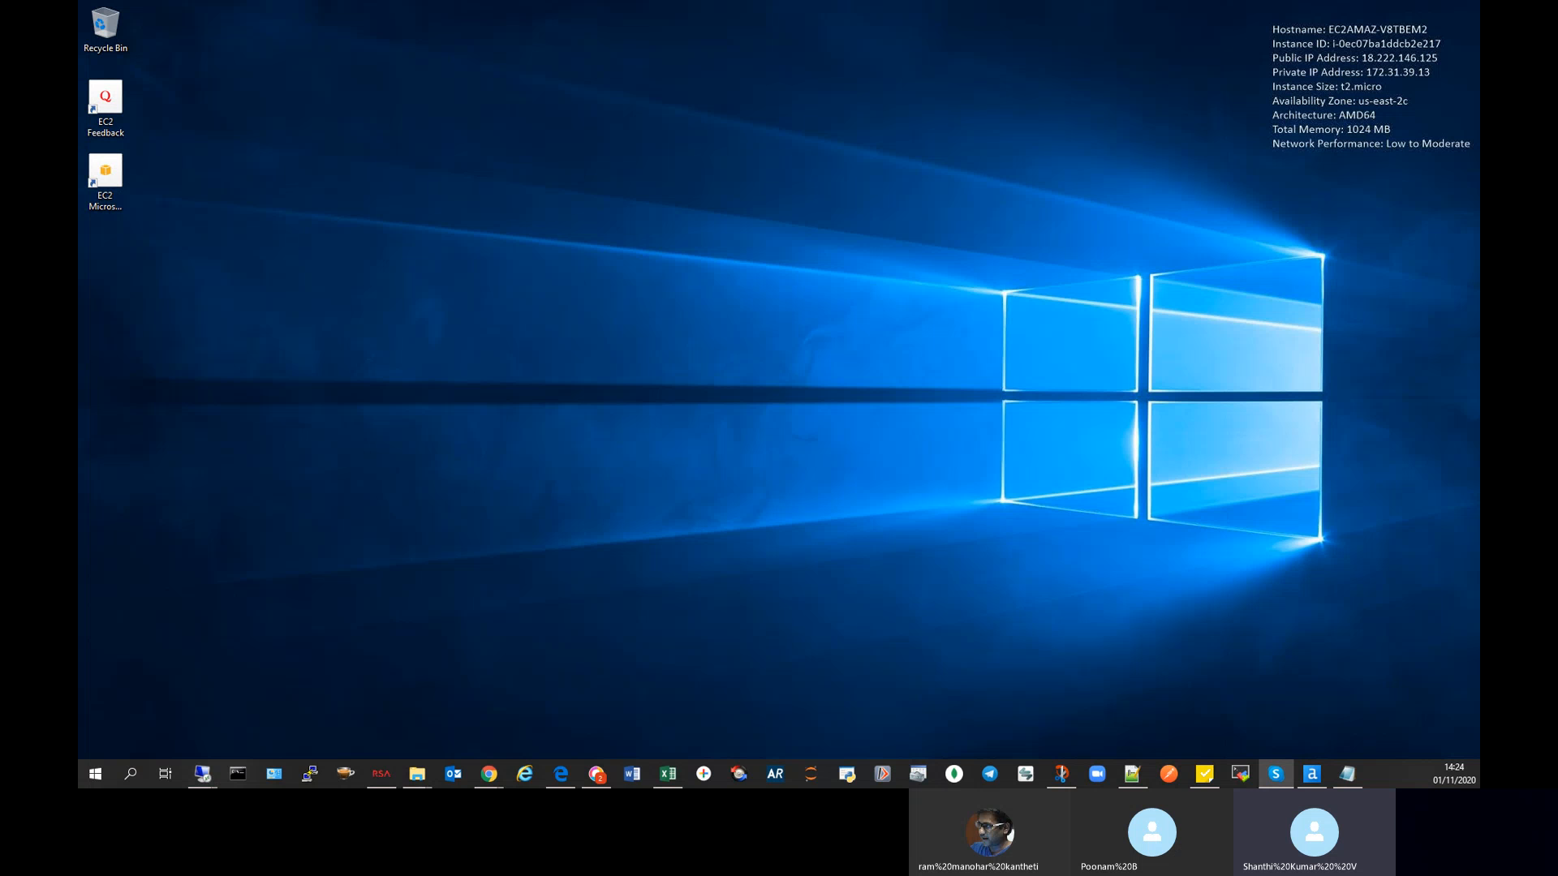
# Step: Switch to Chrome, copy the install-WIMP.html guide link from cell D4 of the 00 Practice workbook and minimize the browser
pyautogui.click(489, 773)
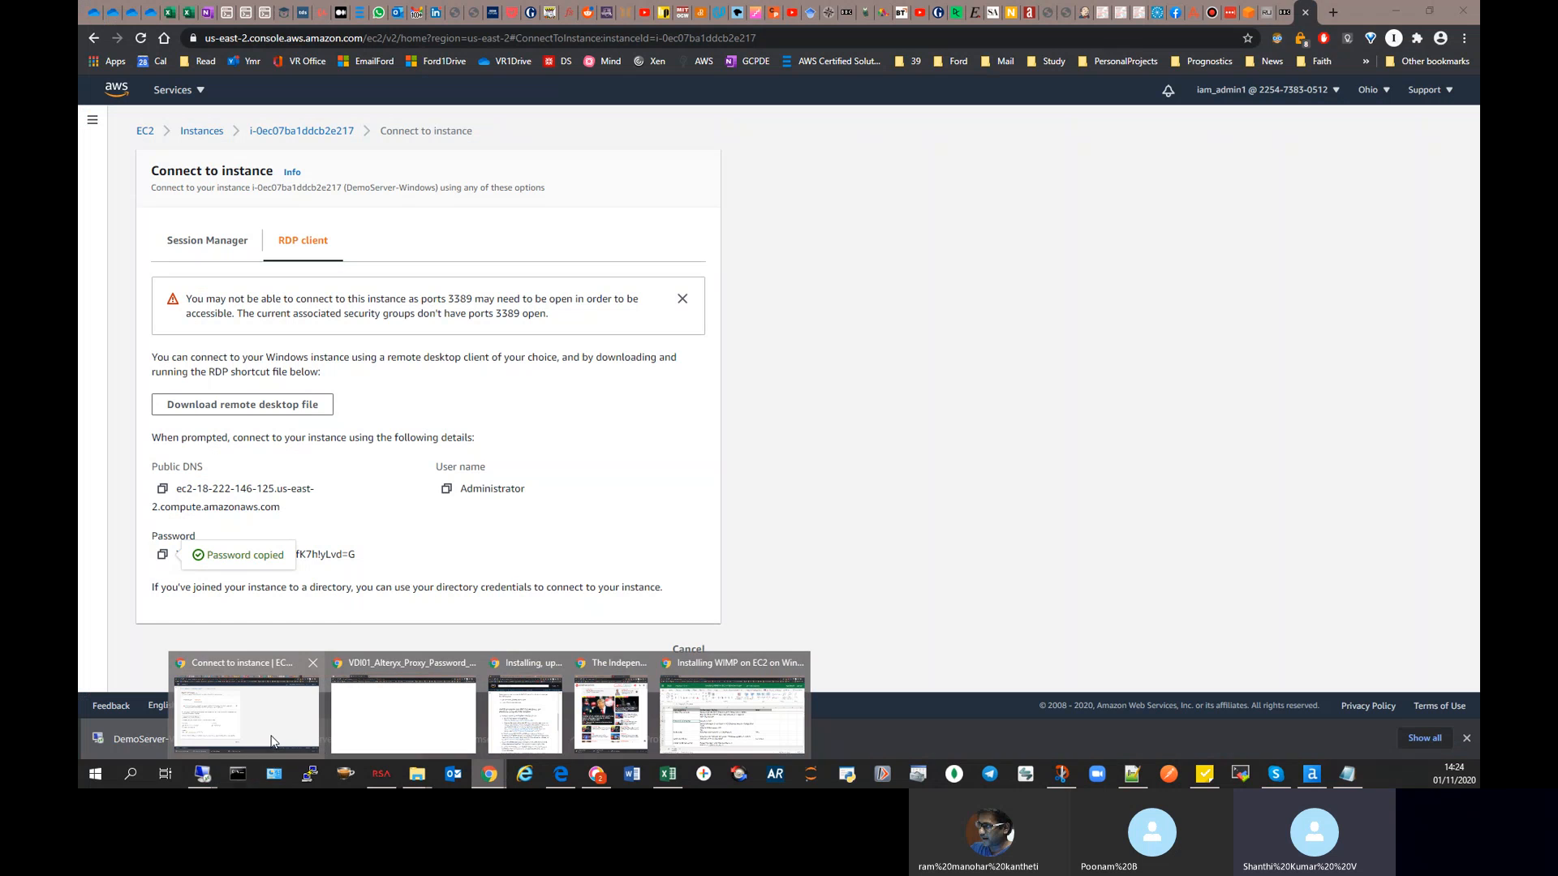
pyautogui.click(273, 742)
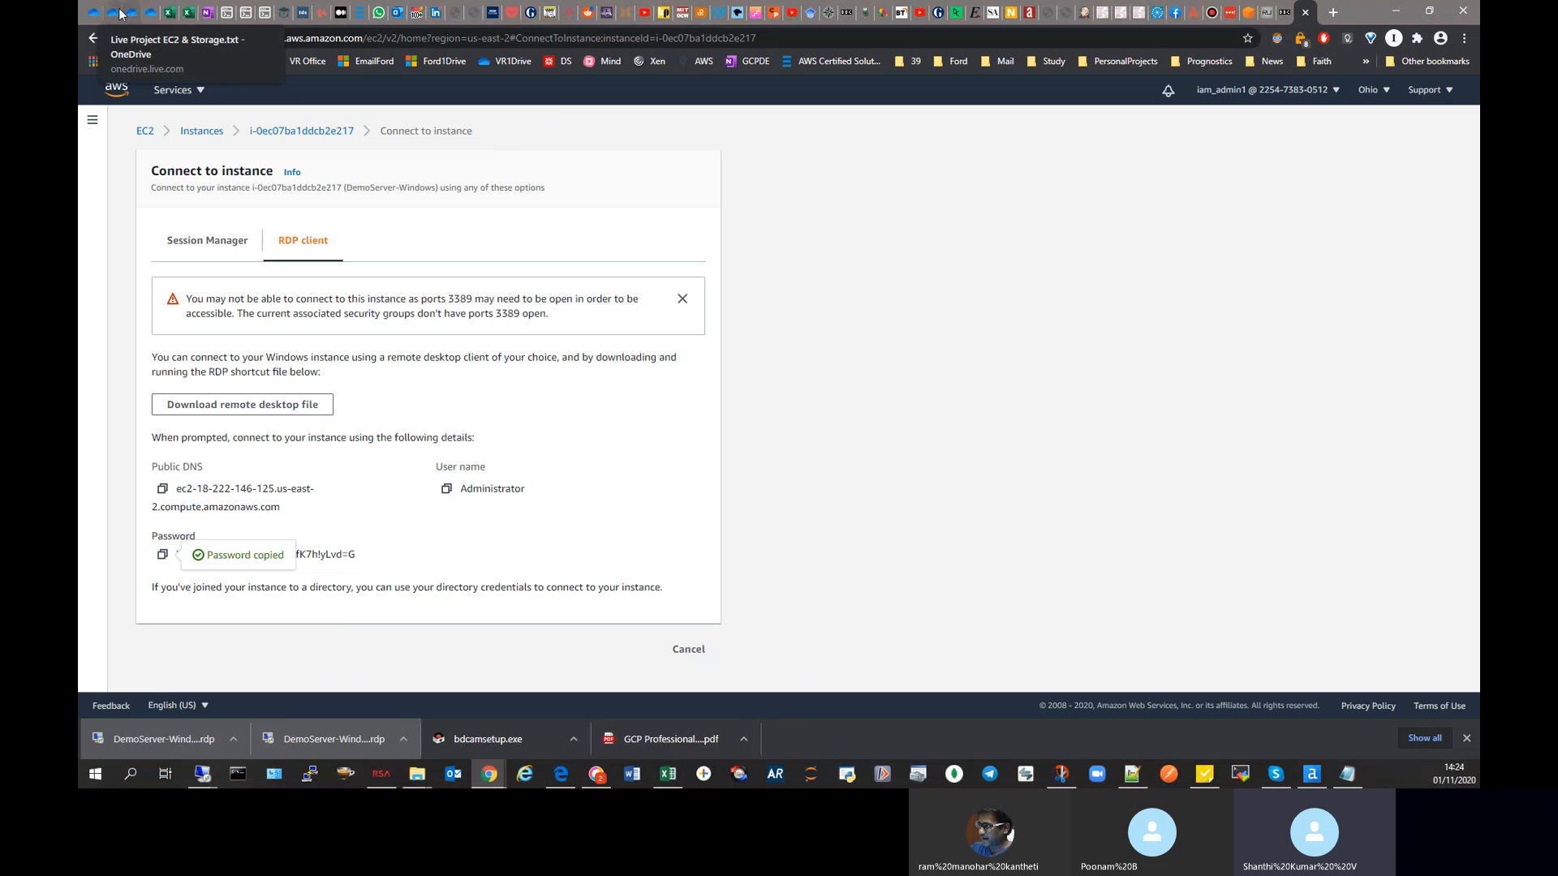
pyautogui.click(189, 12)
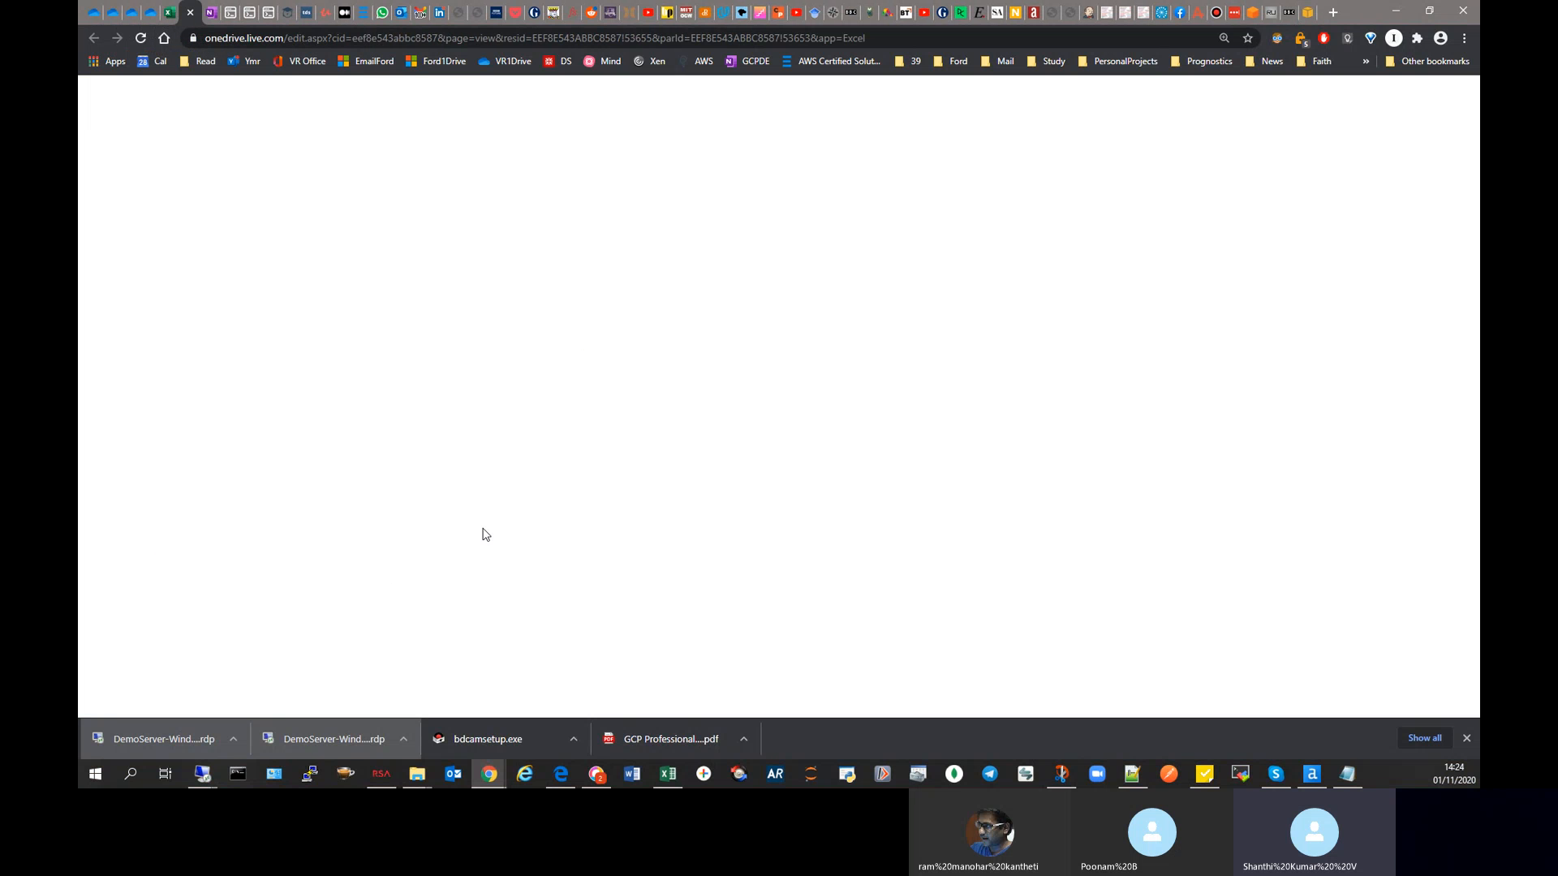
pyautogui.click(456, 444)
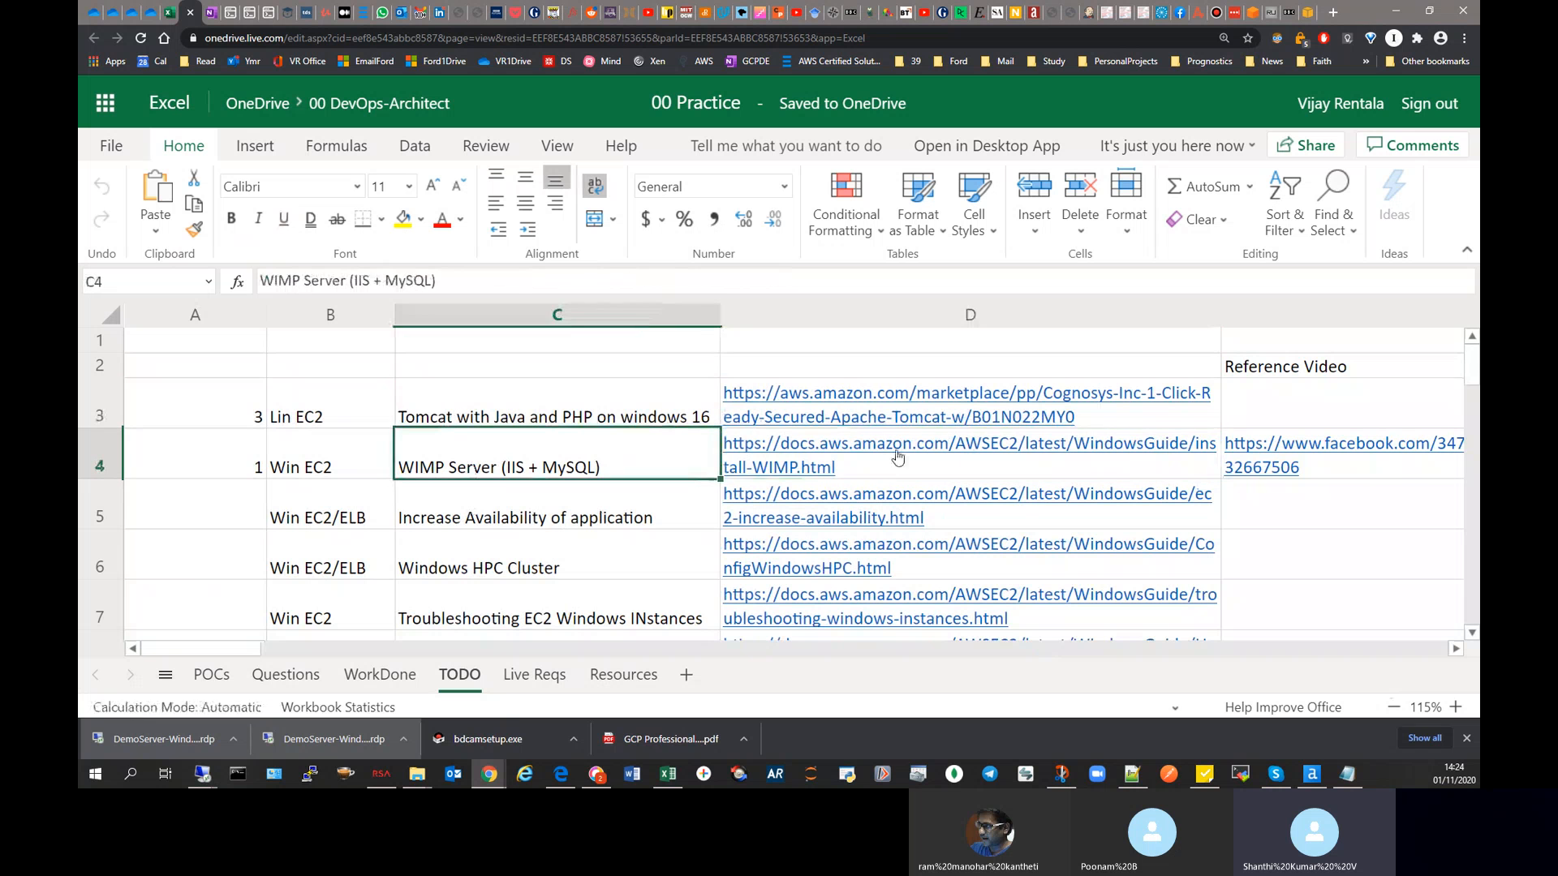
pyautogui.click(951, 463)
pyautogui.hotkey('ctrl', 'c')
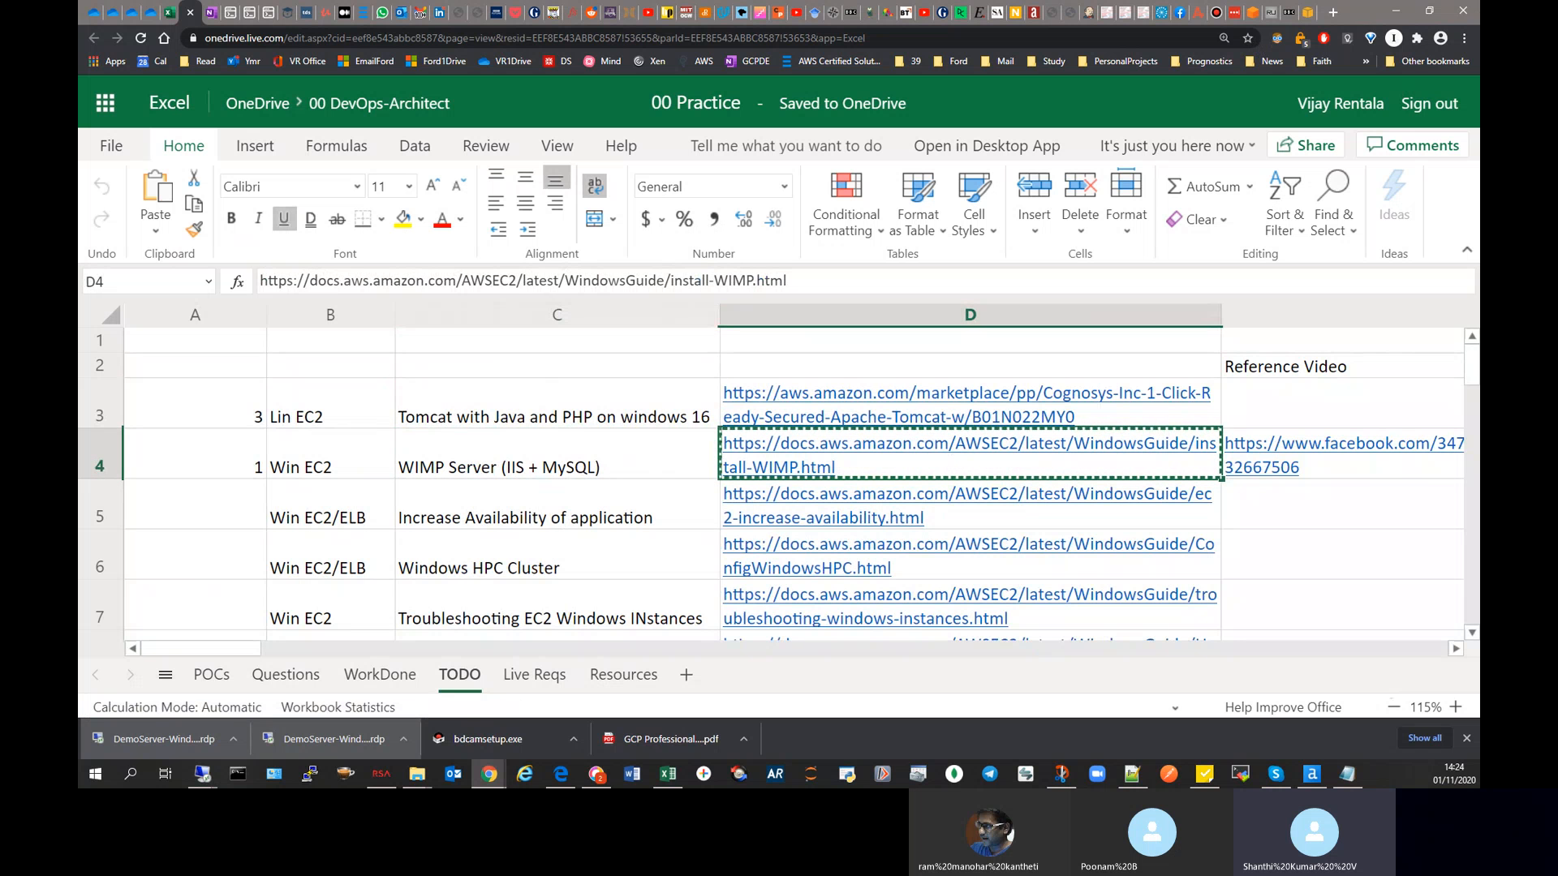
pyautogui.click(1389, 13)
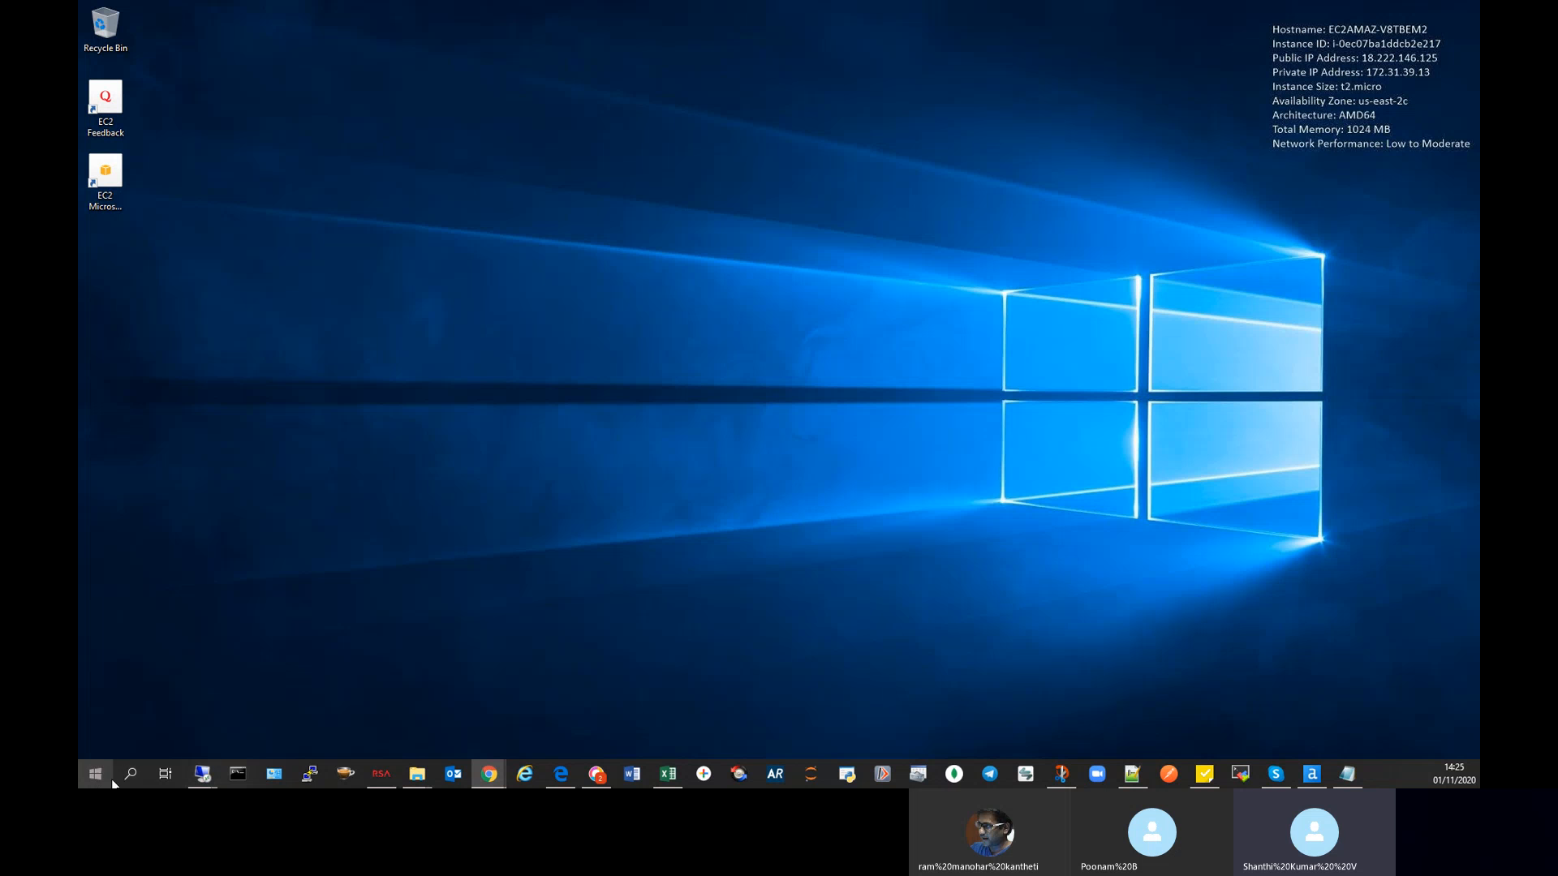
# Step: Return to the DemoServer-Windows remote session, open Windows search inside it and make the session full screen
pyautogui.click(174, 714)
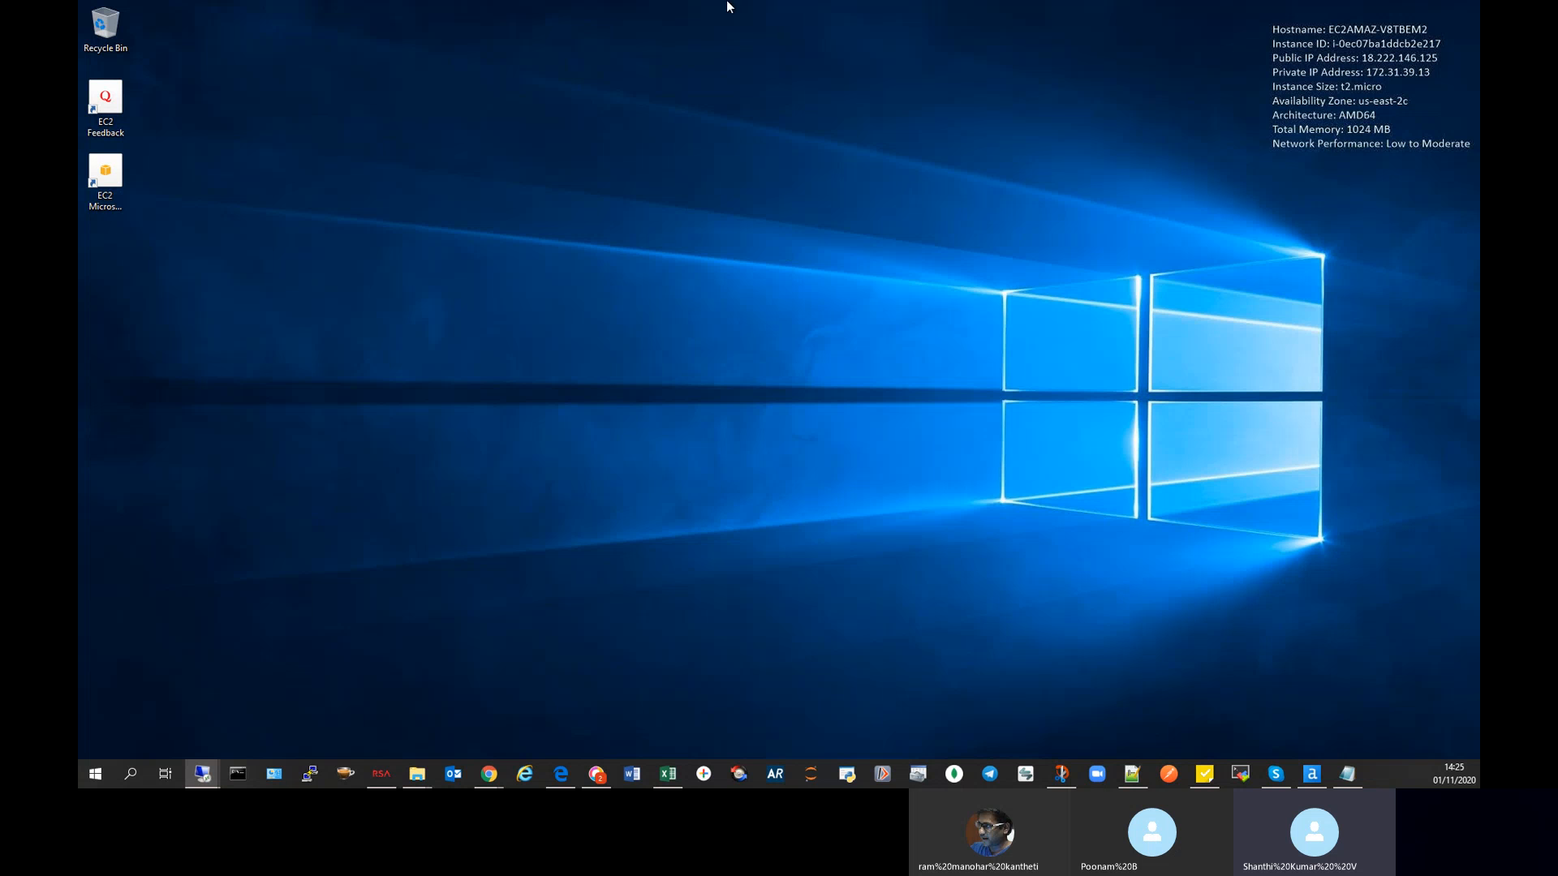
pyautogui.moveTo(749, 19)
pyautogui.moveTo(847, 18)
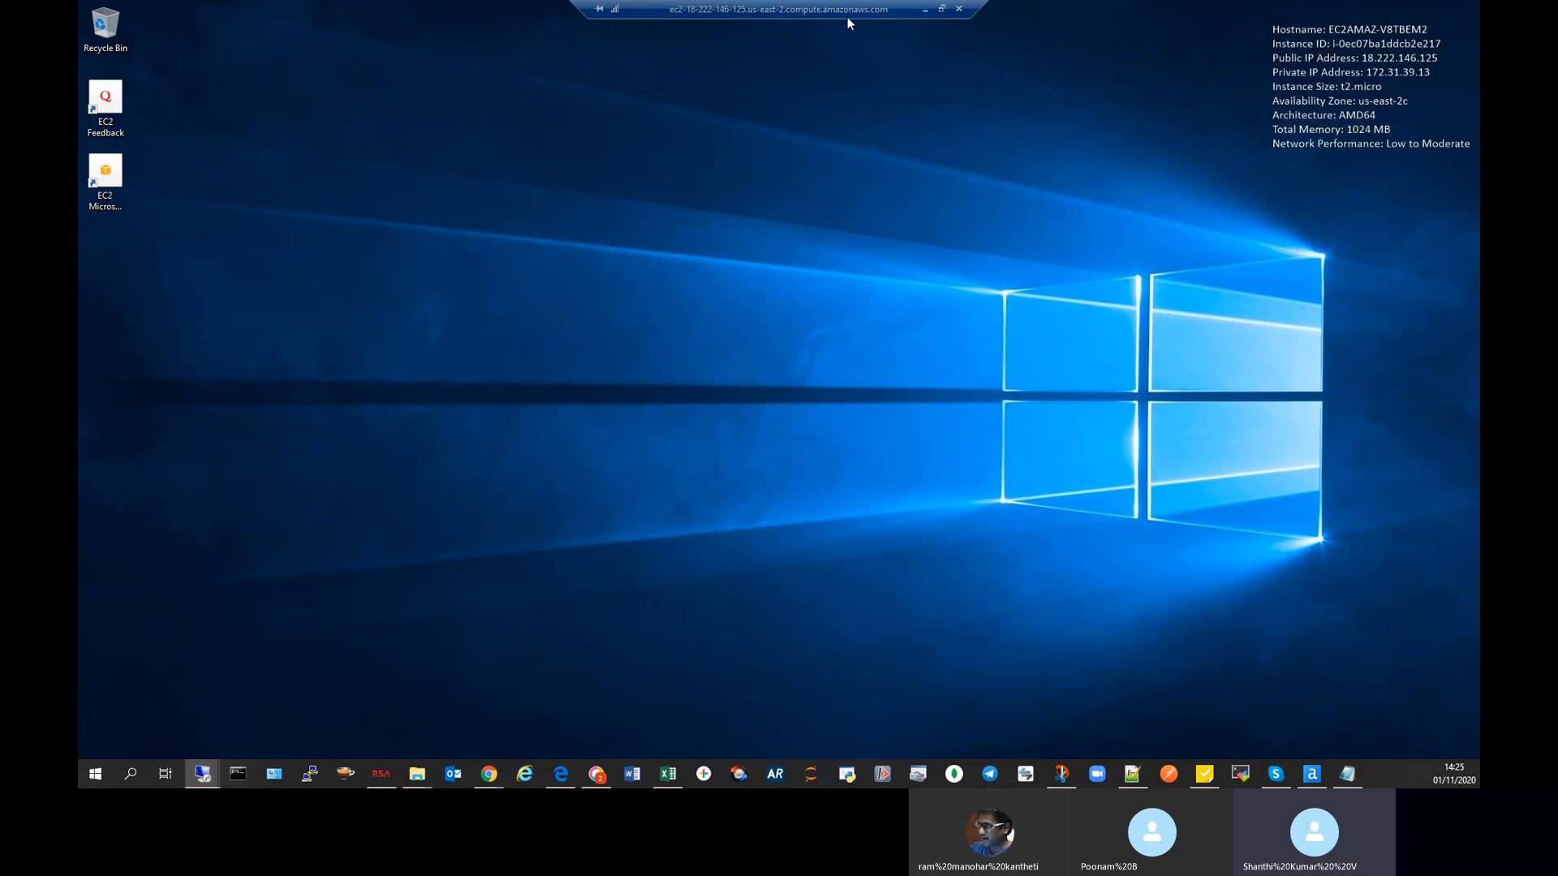
pyautogui.click(942, 9)
pyautogui.moveTo(1066, 172); pyautogui.dragTo(1067, 371)
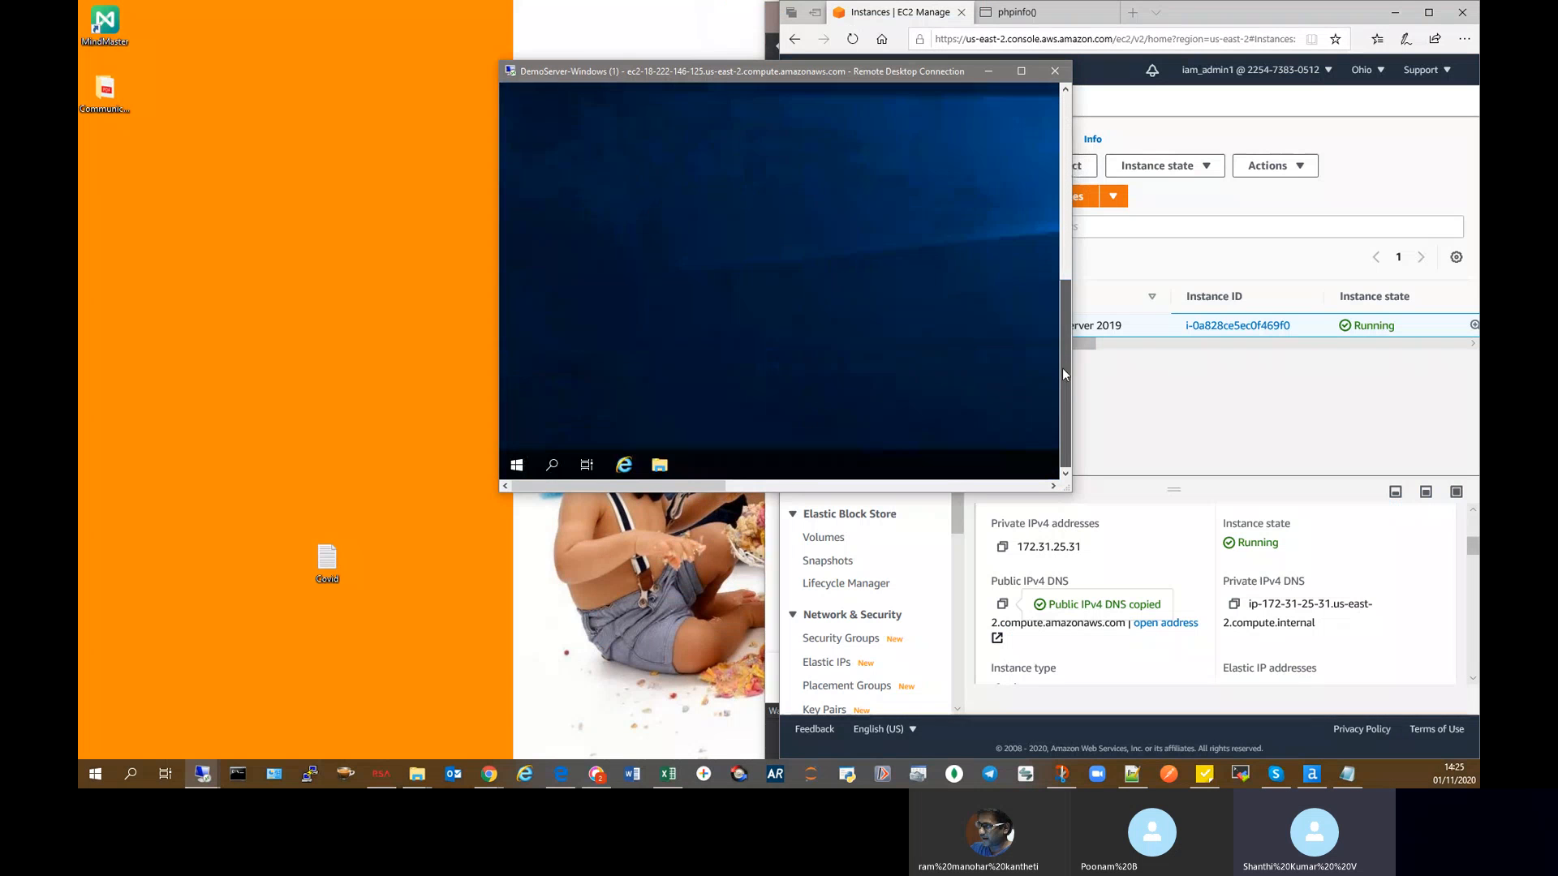
pyautogui.click(552, 465)
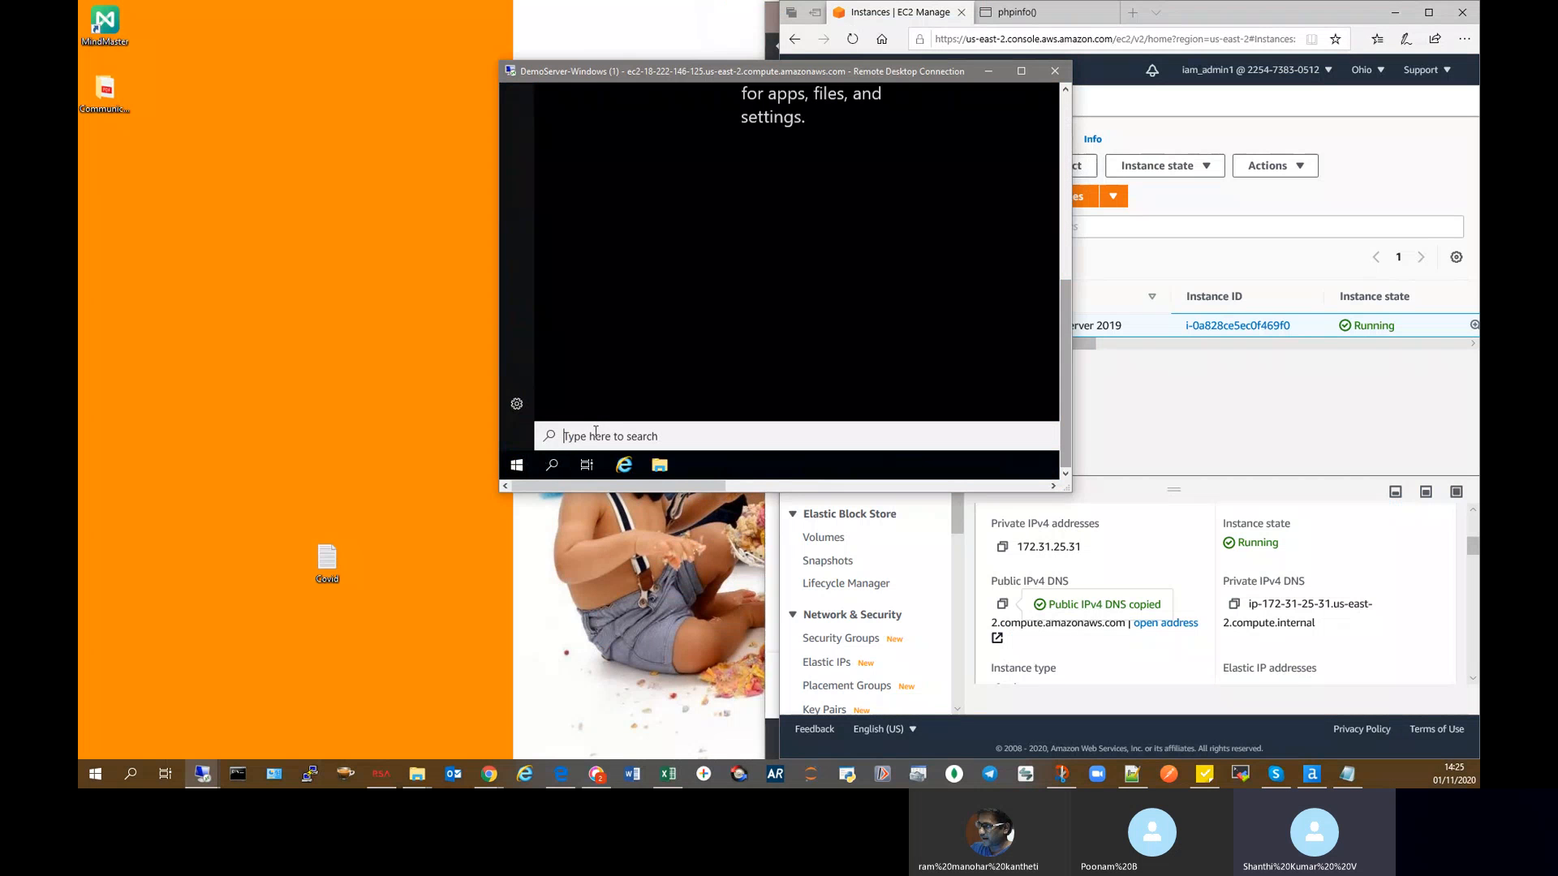
pyautogui.click(1021, 71)
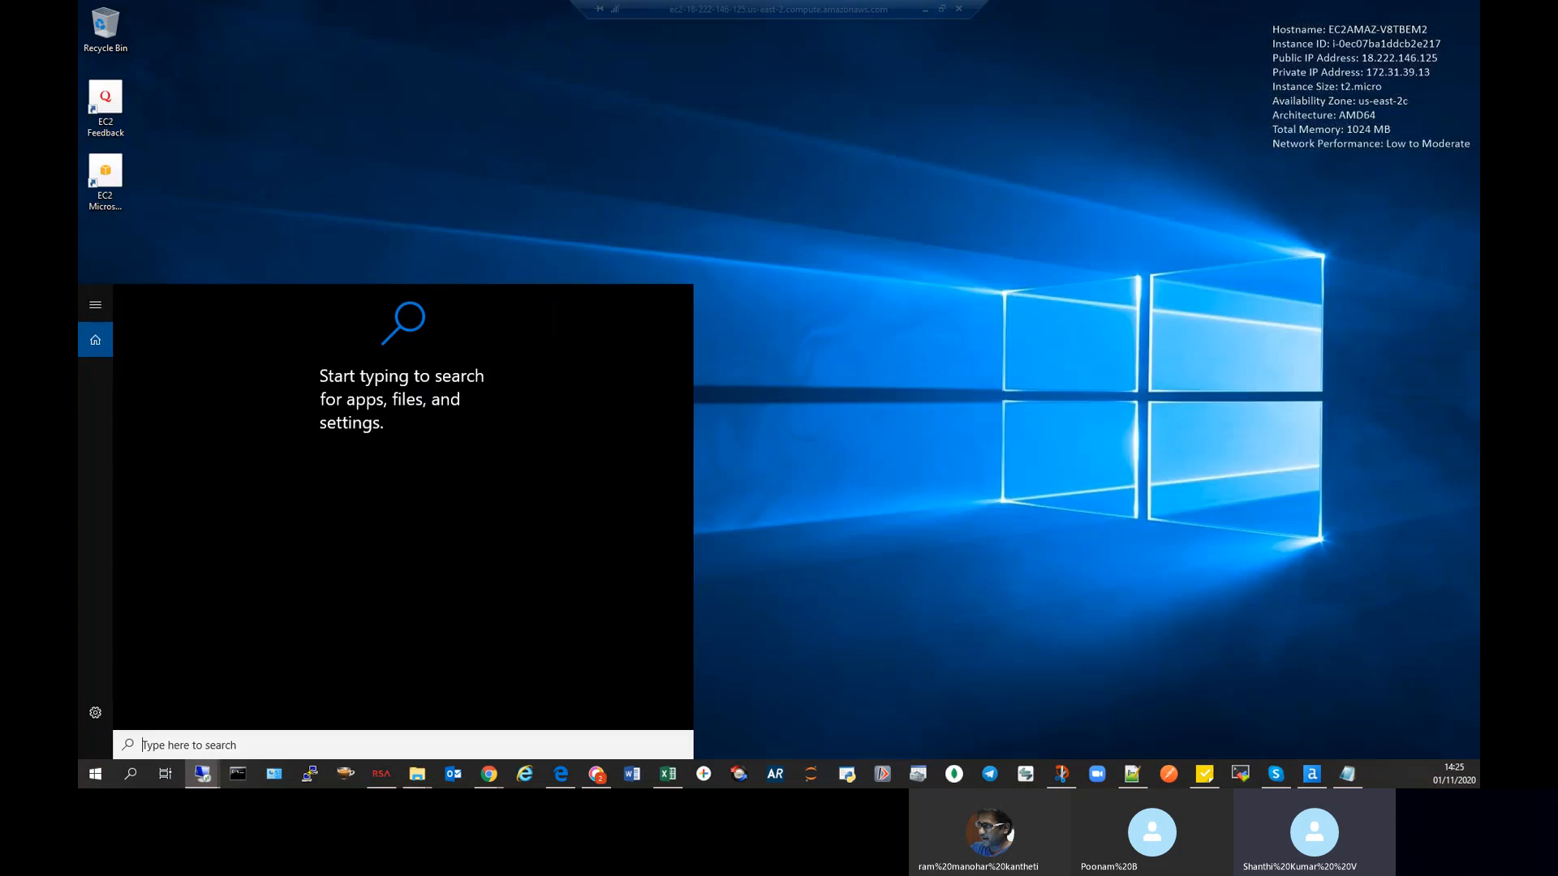
# Step: Search the remote server for "Server Manager", open it and dismiss the Windows Admin Center message
pyautogui.write('Server Manager')
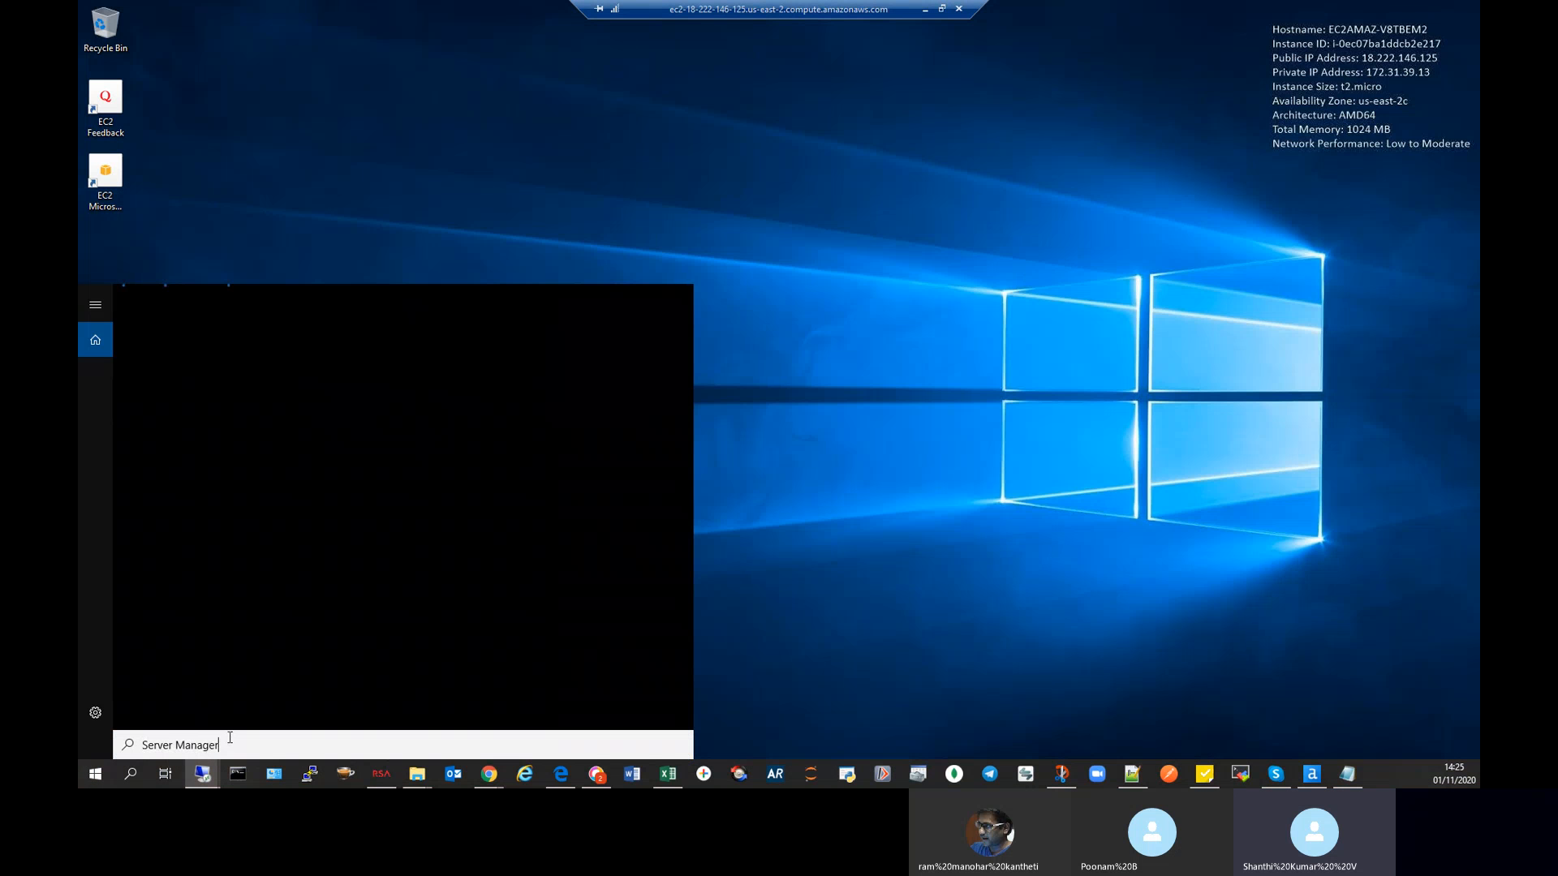
pyautogui.write('Server Manager')
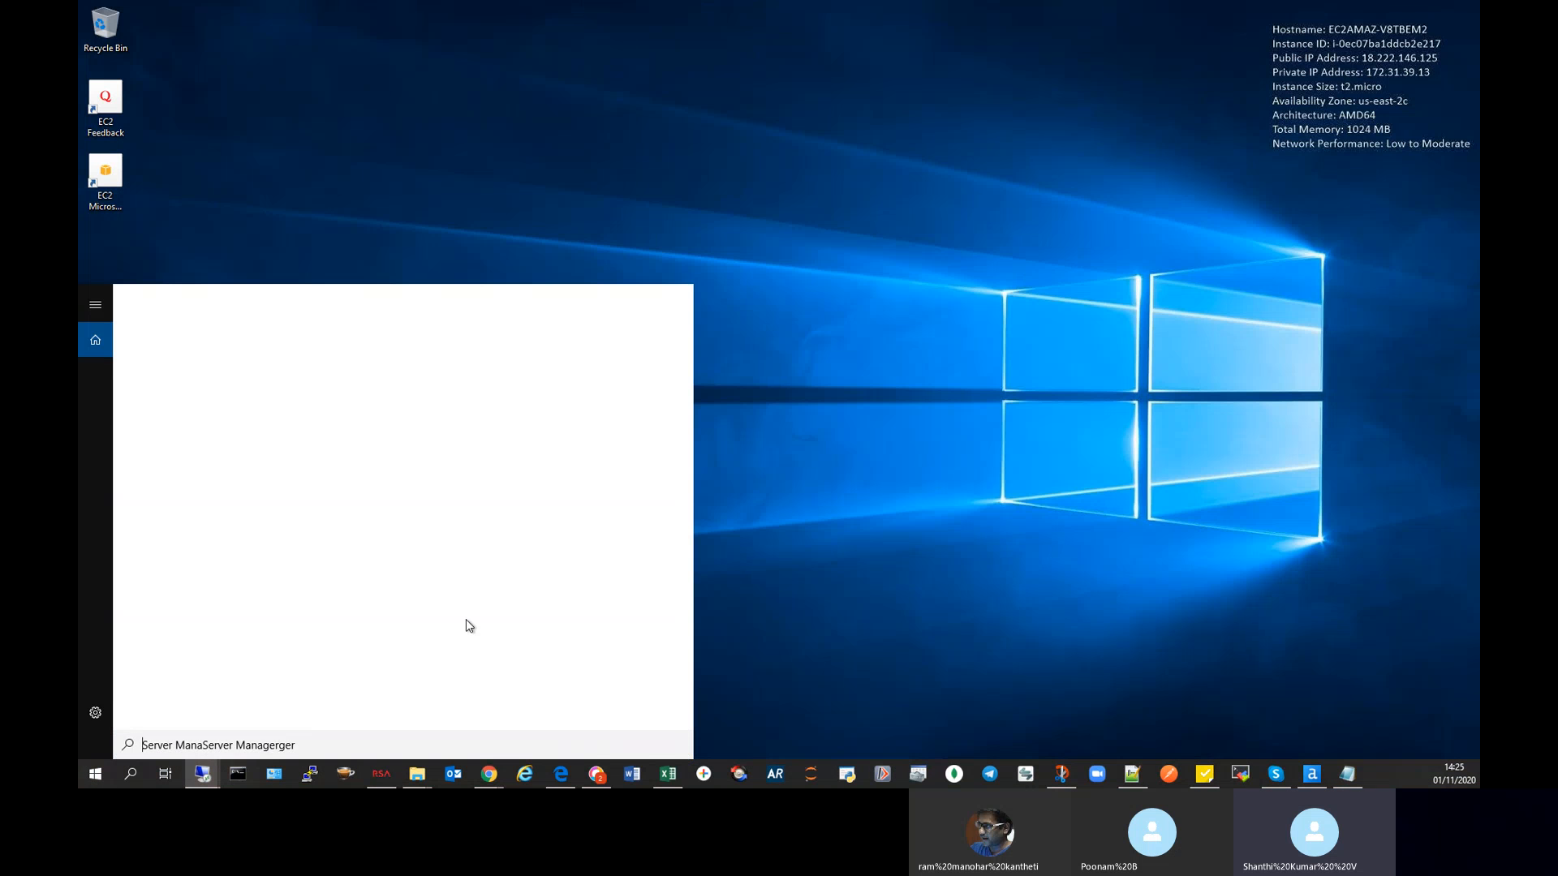
pyautogui.hotkey('ctrl', 'a')
pyautogui.press('BackSpace')
pyautogui.write('Server Manager')
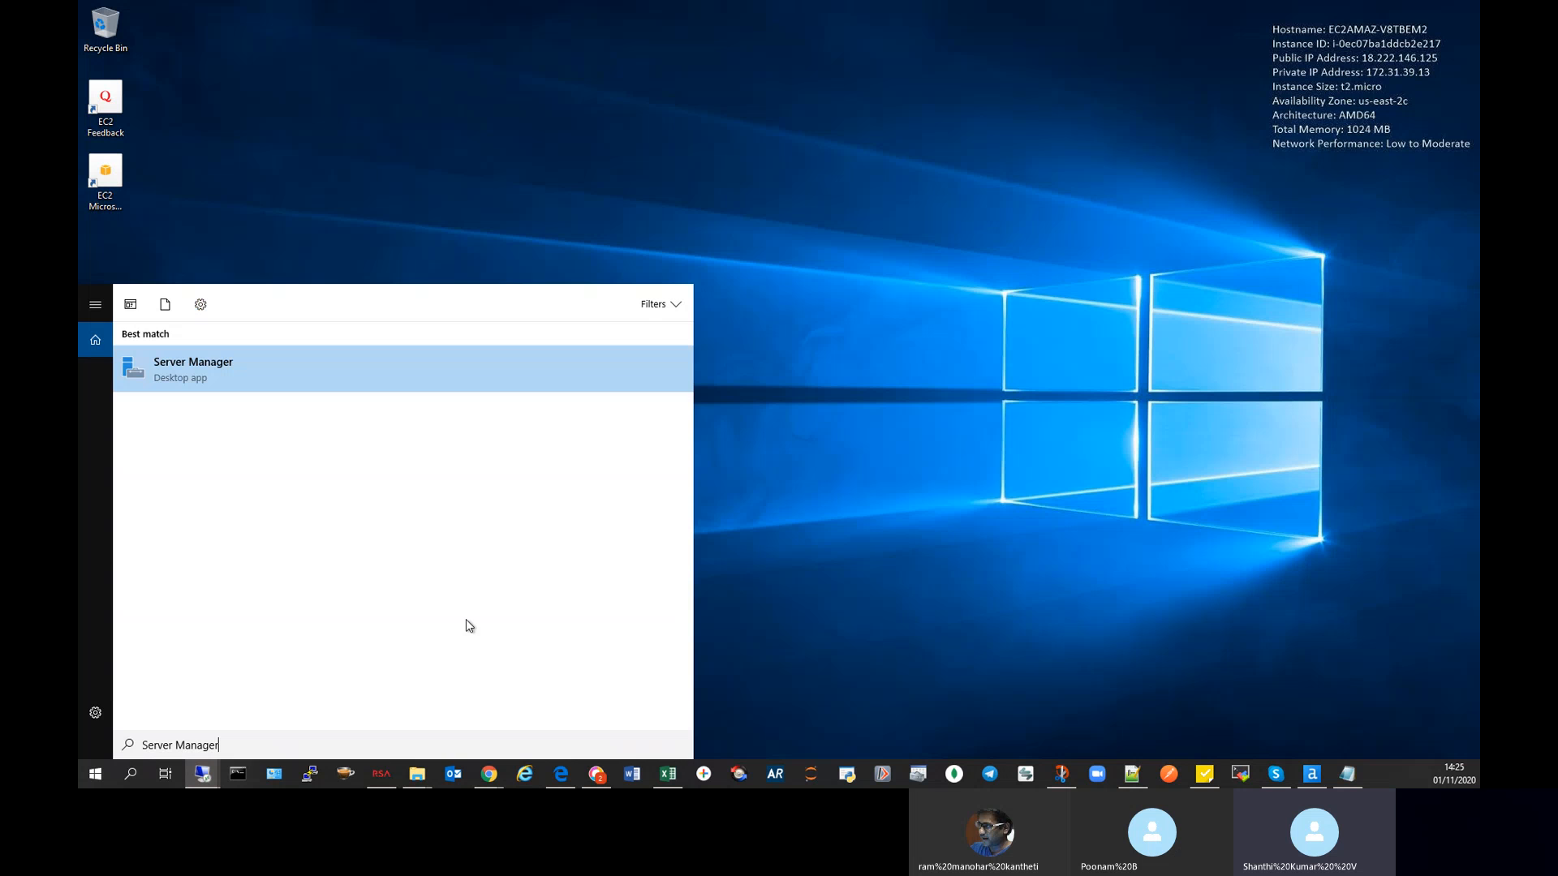
pyautogui.click(226, 363)
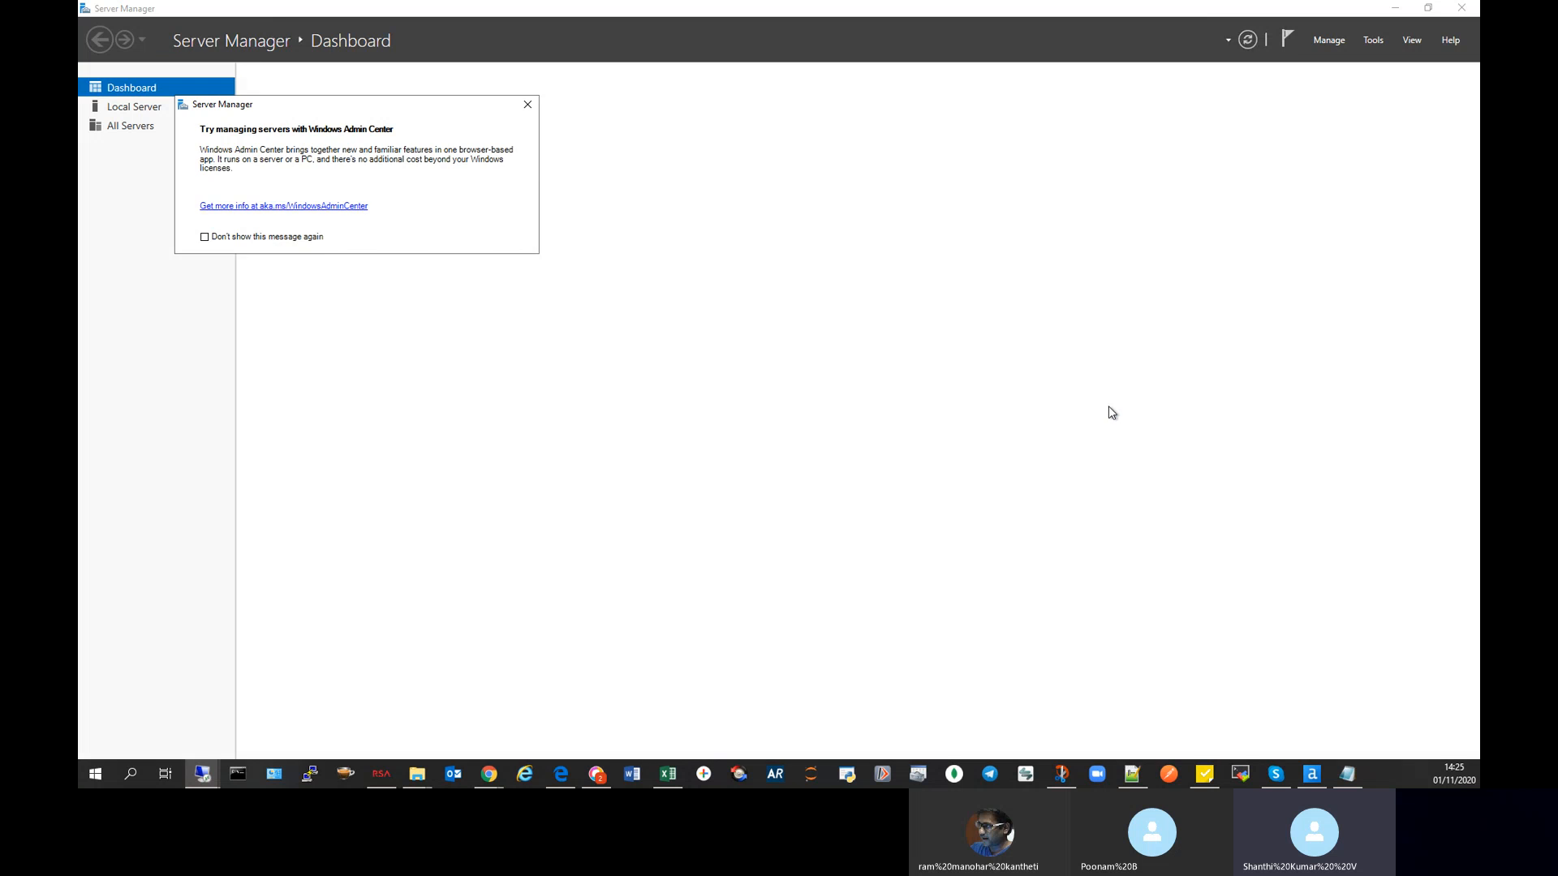
pyautogui.click(526, 105)
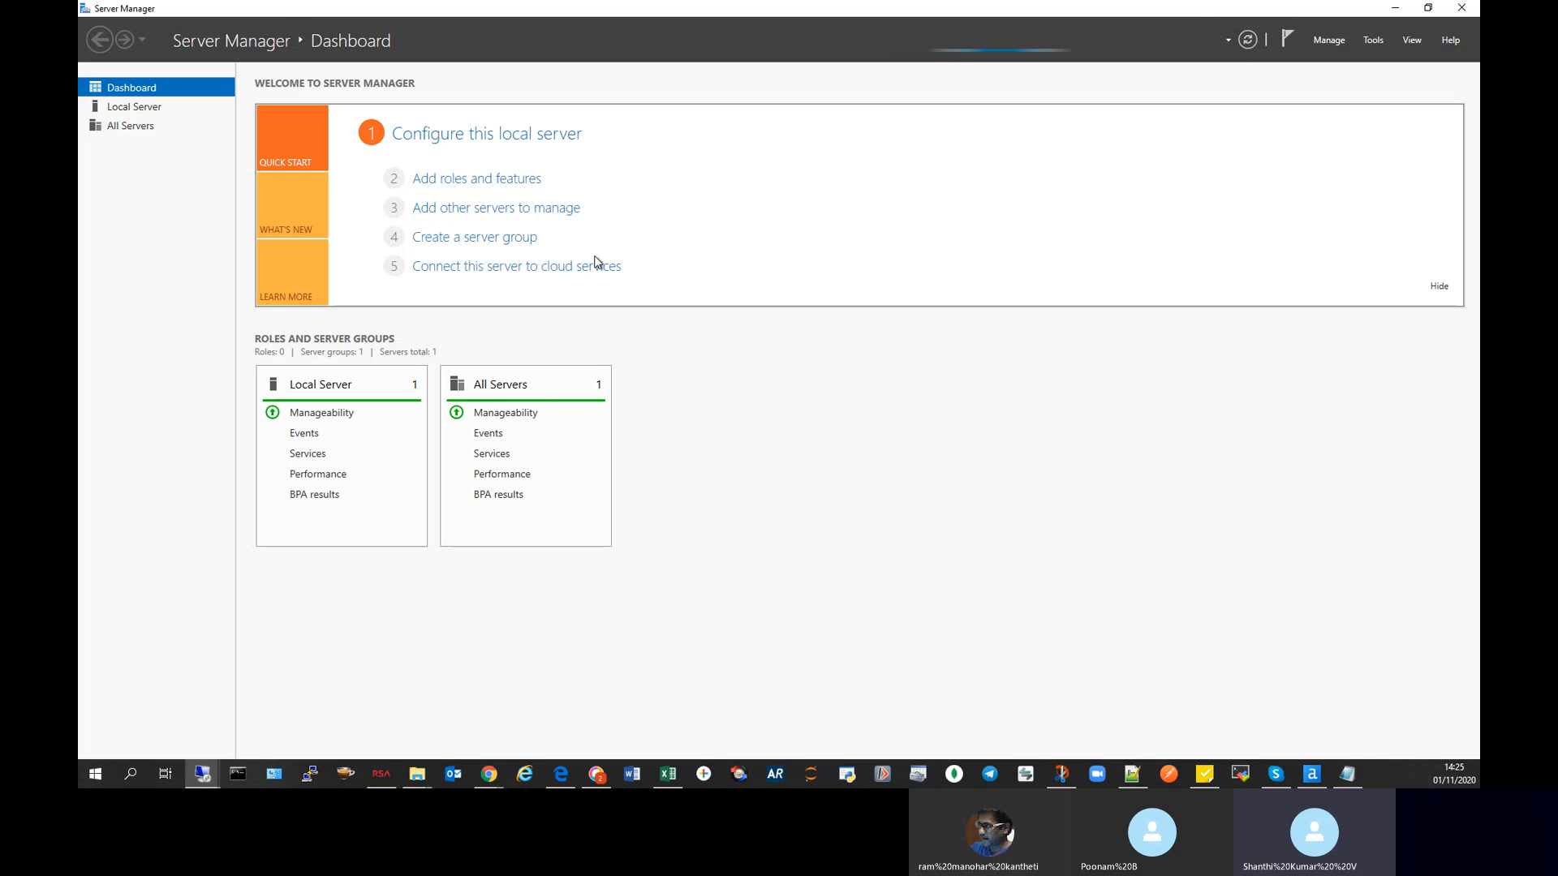
# Step: Turn off IE Enhanced Security Configuration for administrators in the Local Server properties and close Server Manager
pyautogui.click(138, 108)
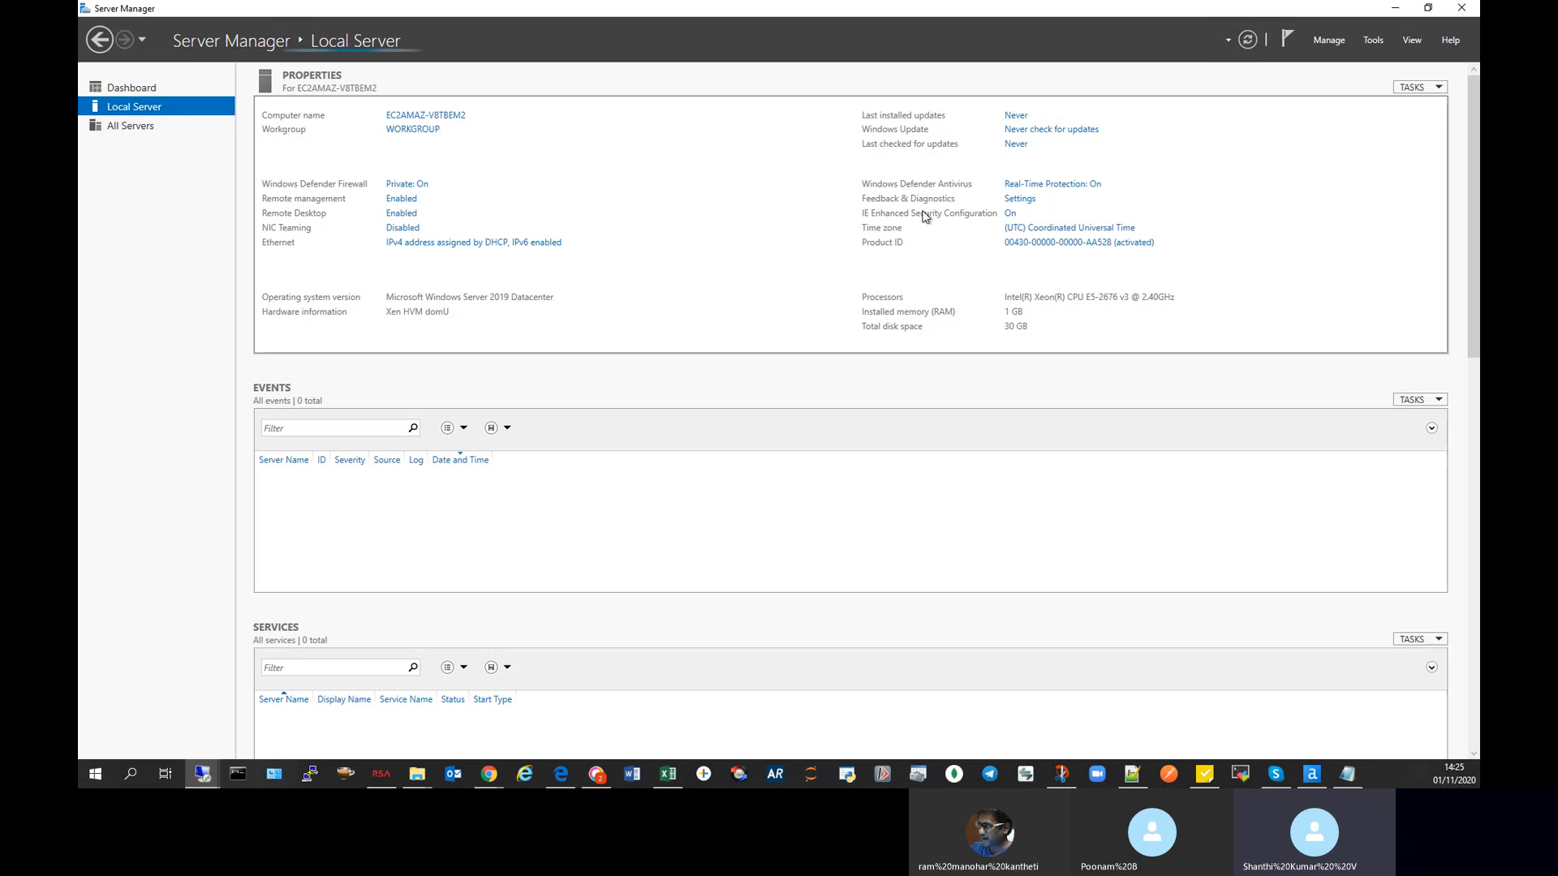
pyautogui.click(1010, 214)
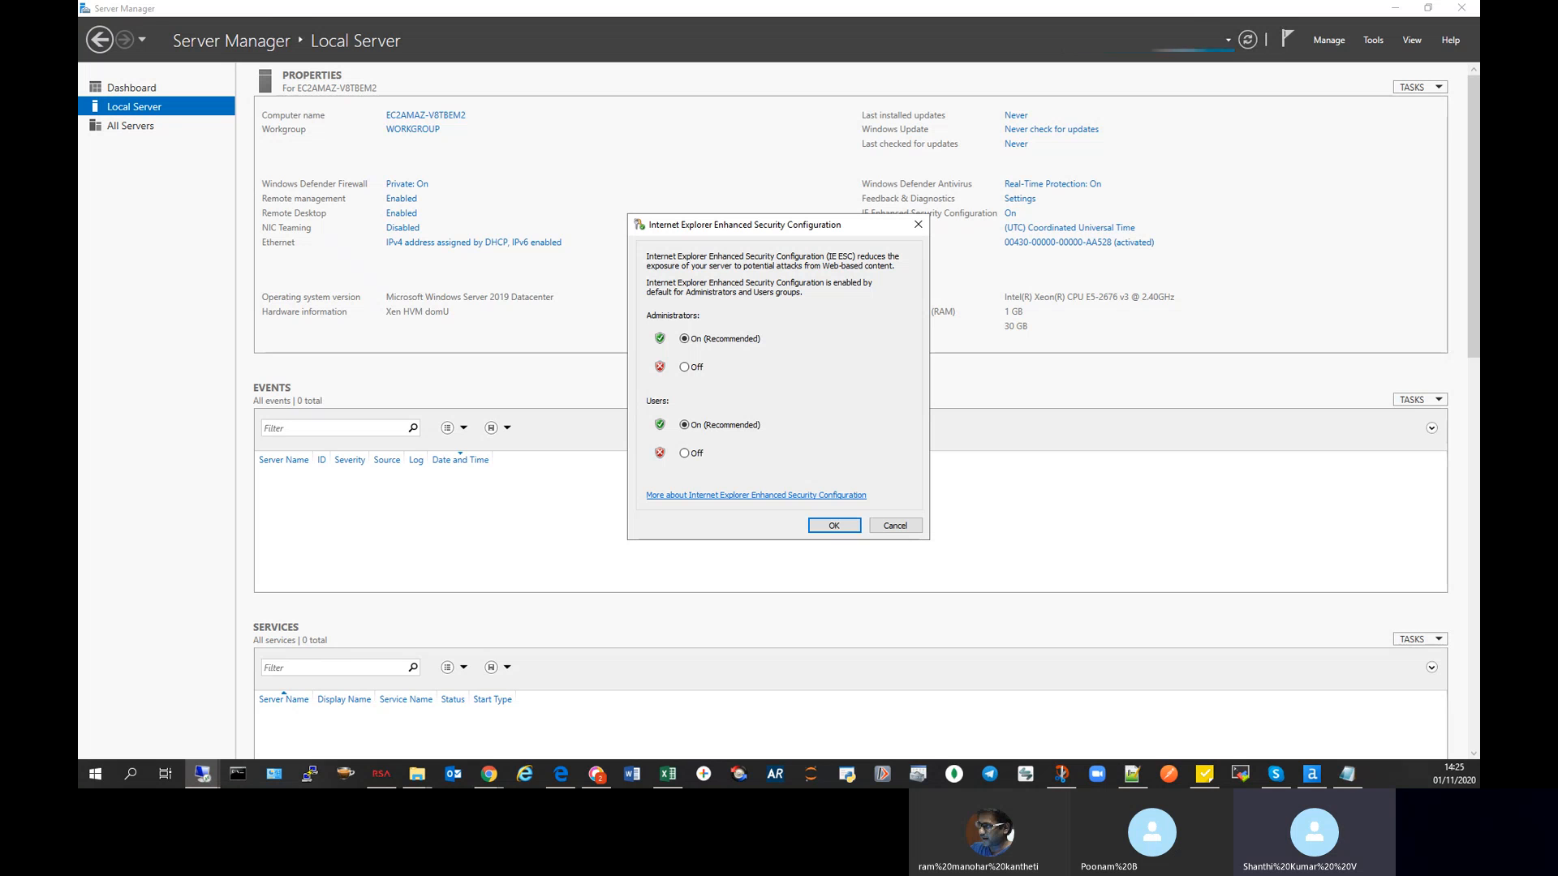
pyautogui.click(696, 368)
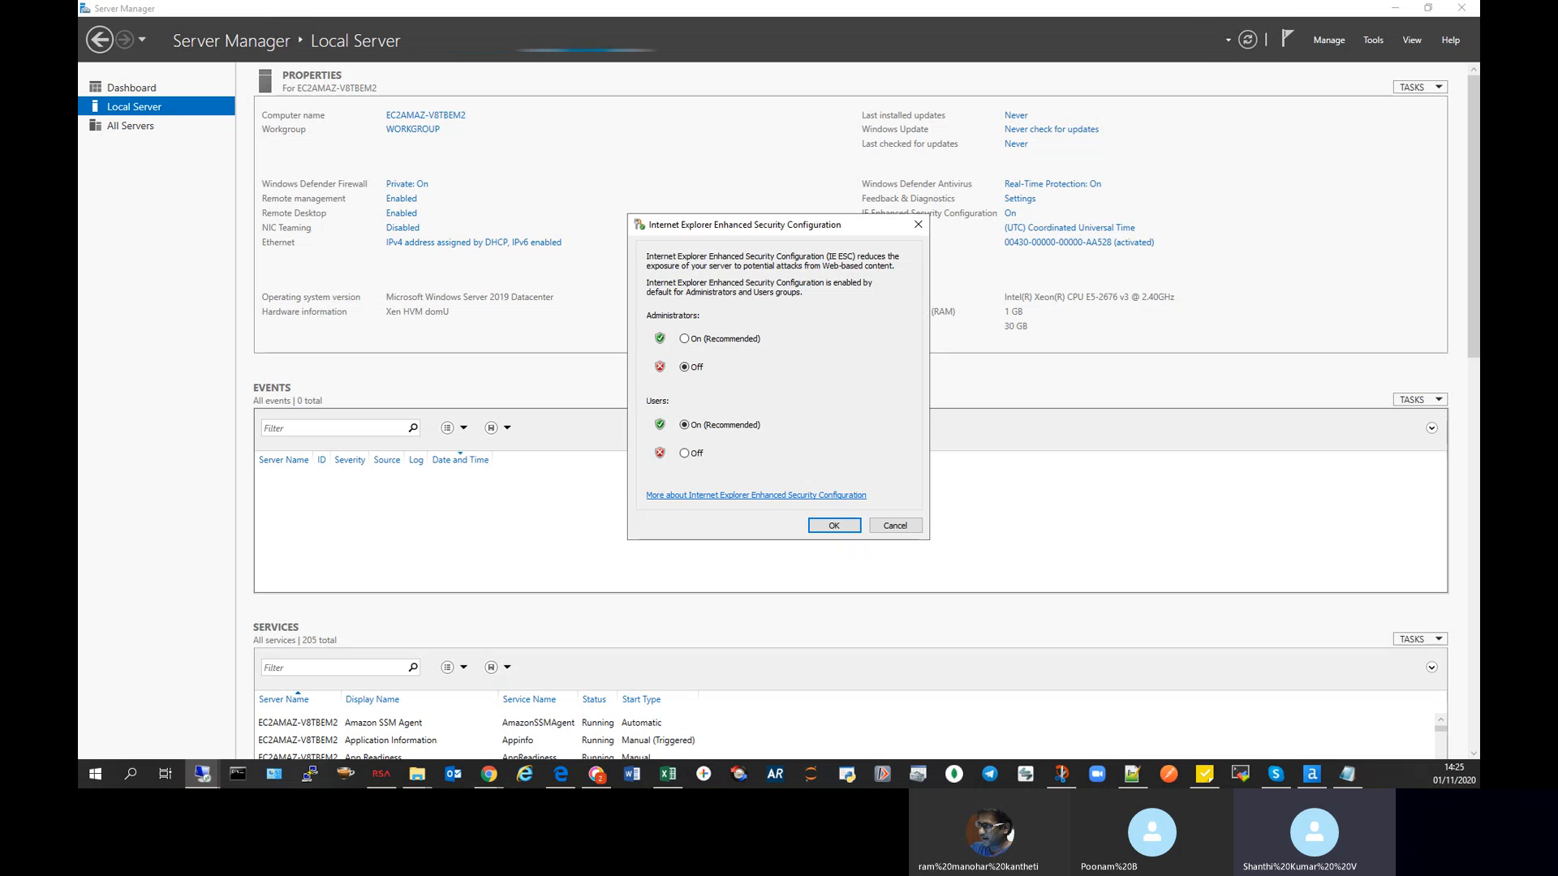
pyautogui.click(822, 529)
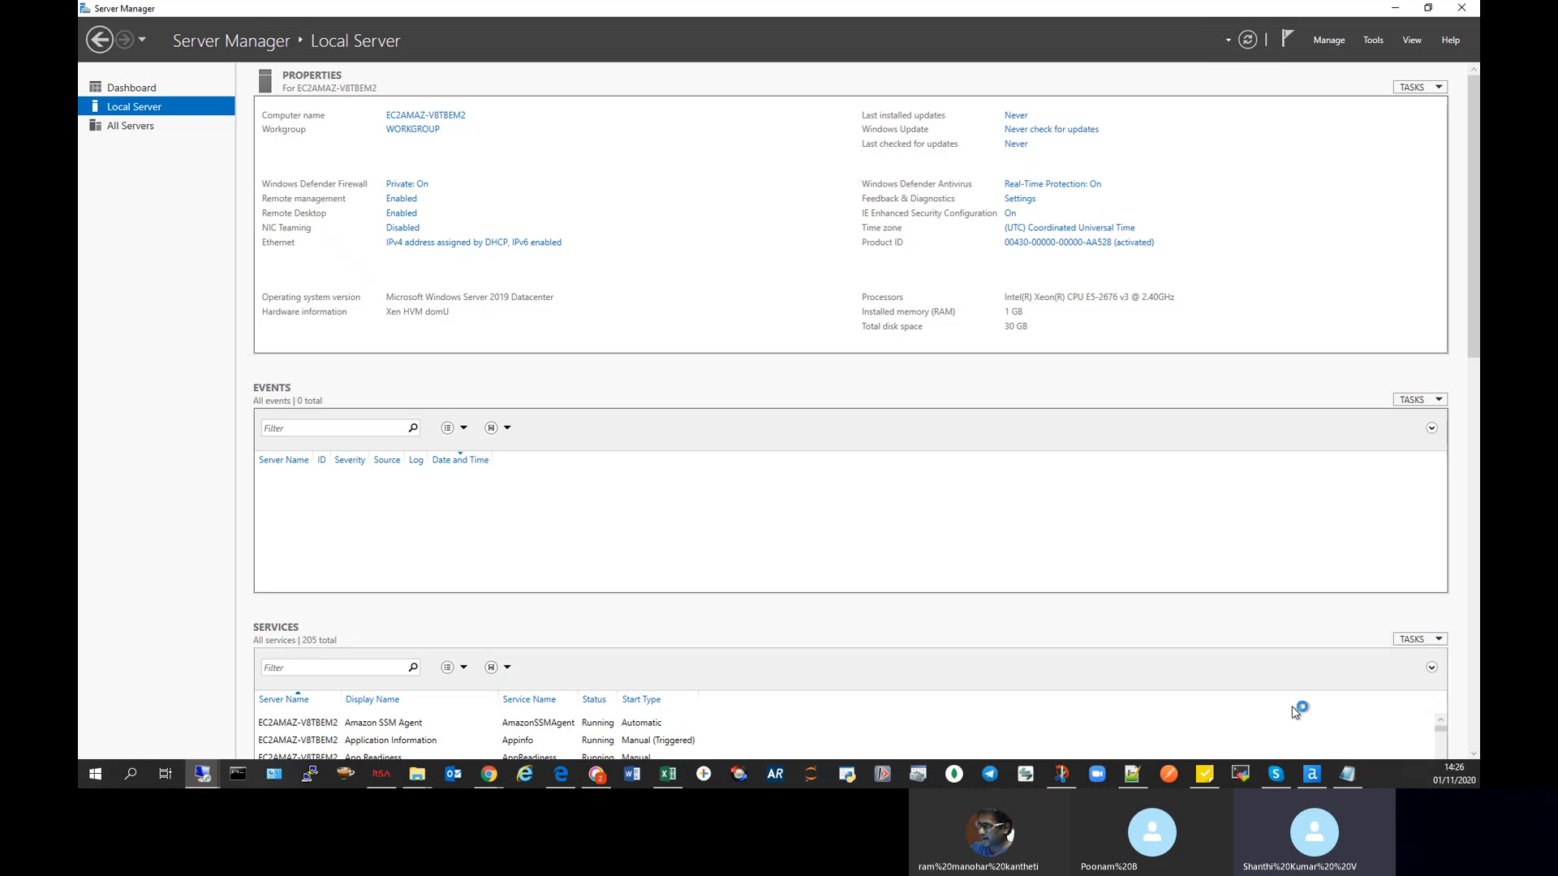
pyautogui.click(1461, 7)
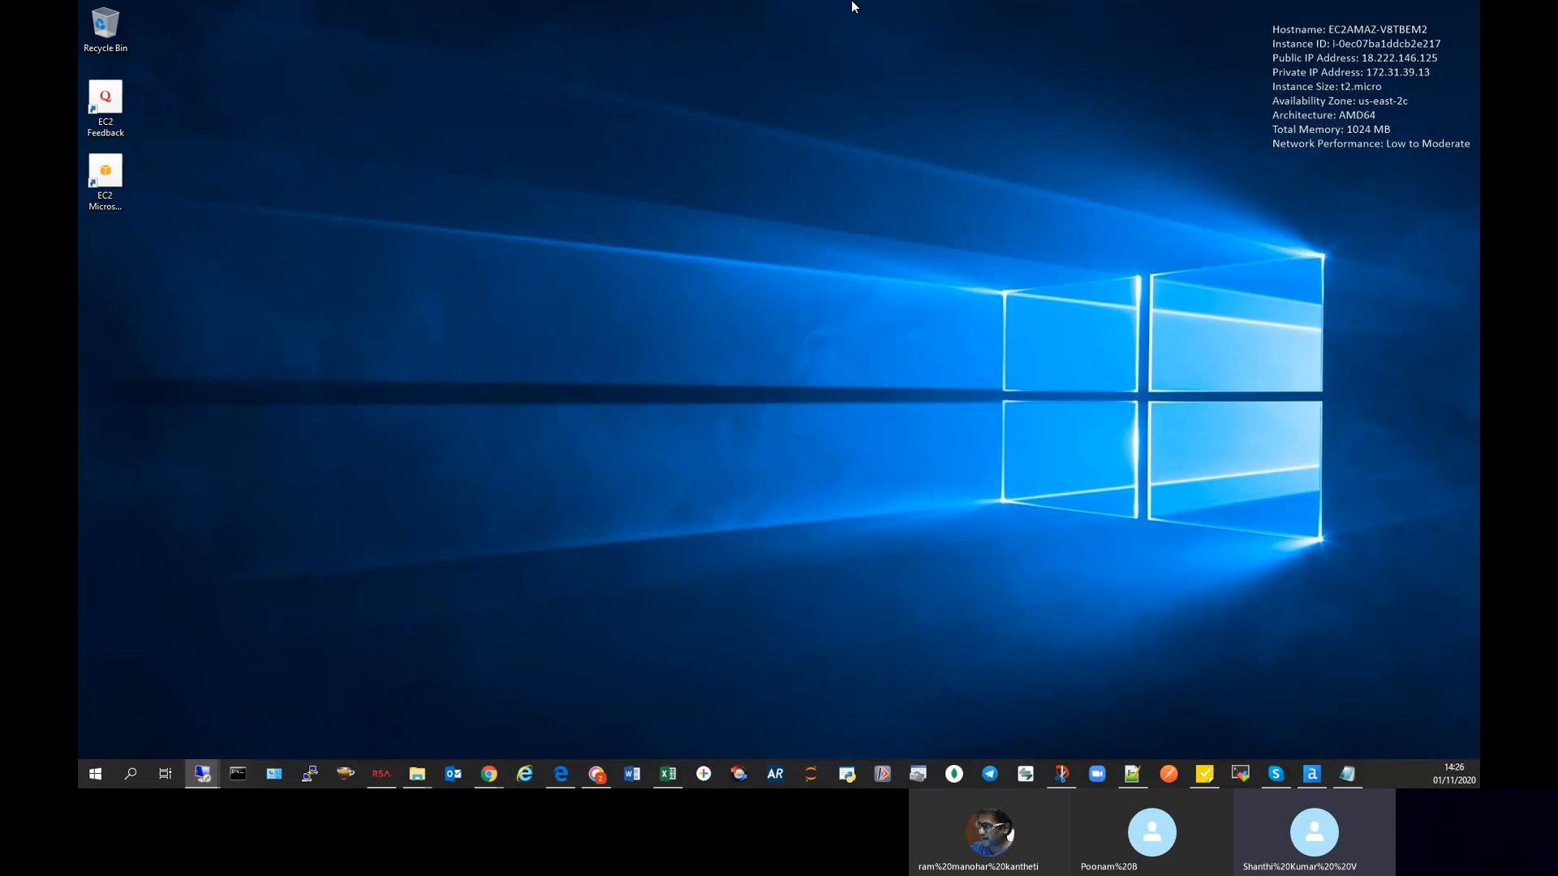
# Step: Take the remote session out of full screen and enlarge its window to nearly fill the local desktop
pyautogui.moveTo(855, 4)
pyautogui.click(943, 9)
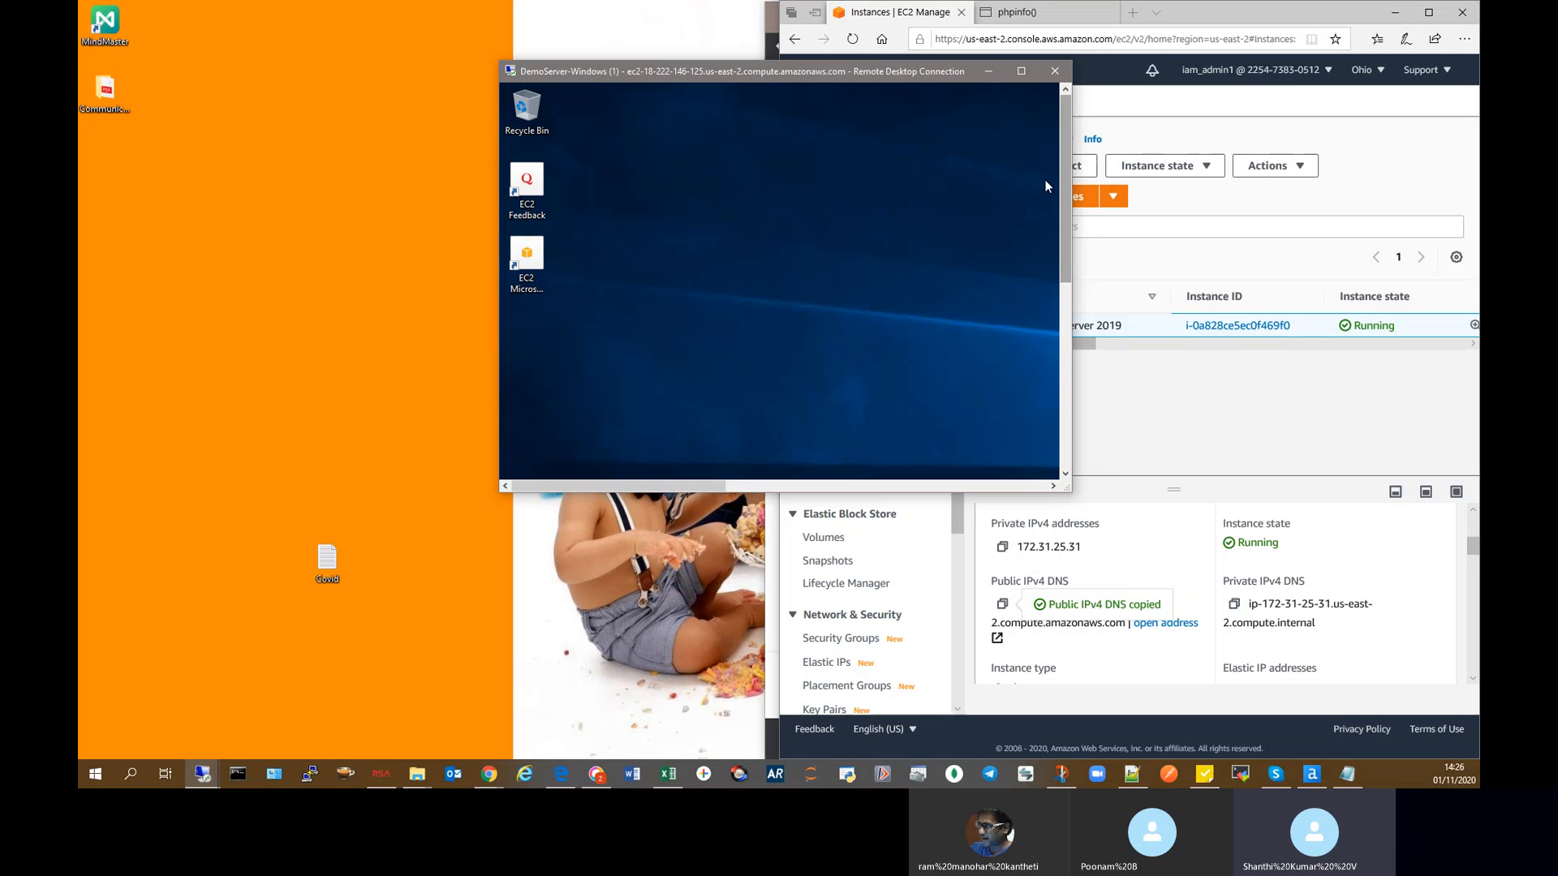
pyautogui.moveTo(969, 77); pyautogui.dragTo(537, 18)
pyautogui.moveTo(652, 432); pyautogui.dragTo(1468, 744)
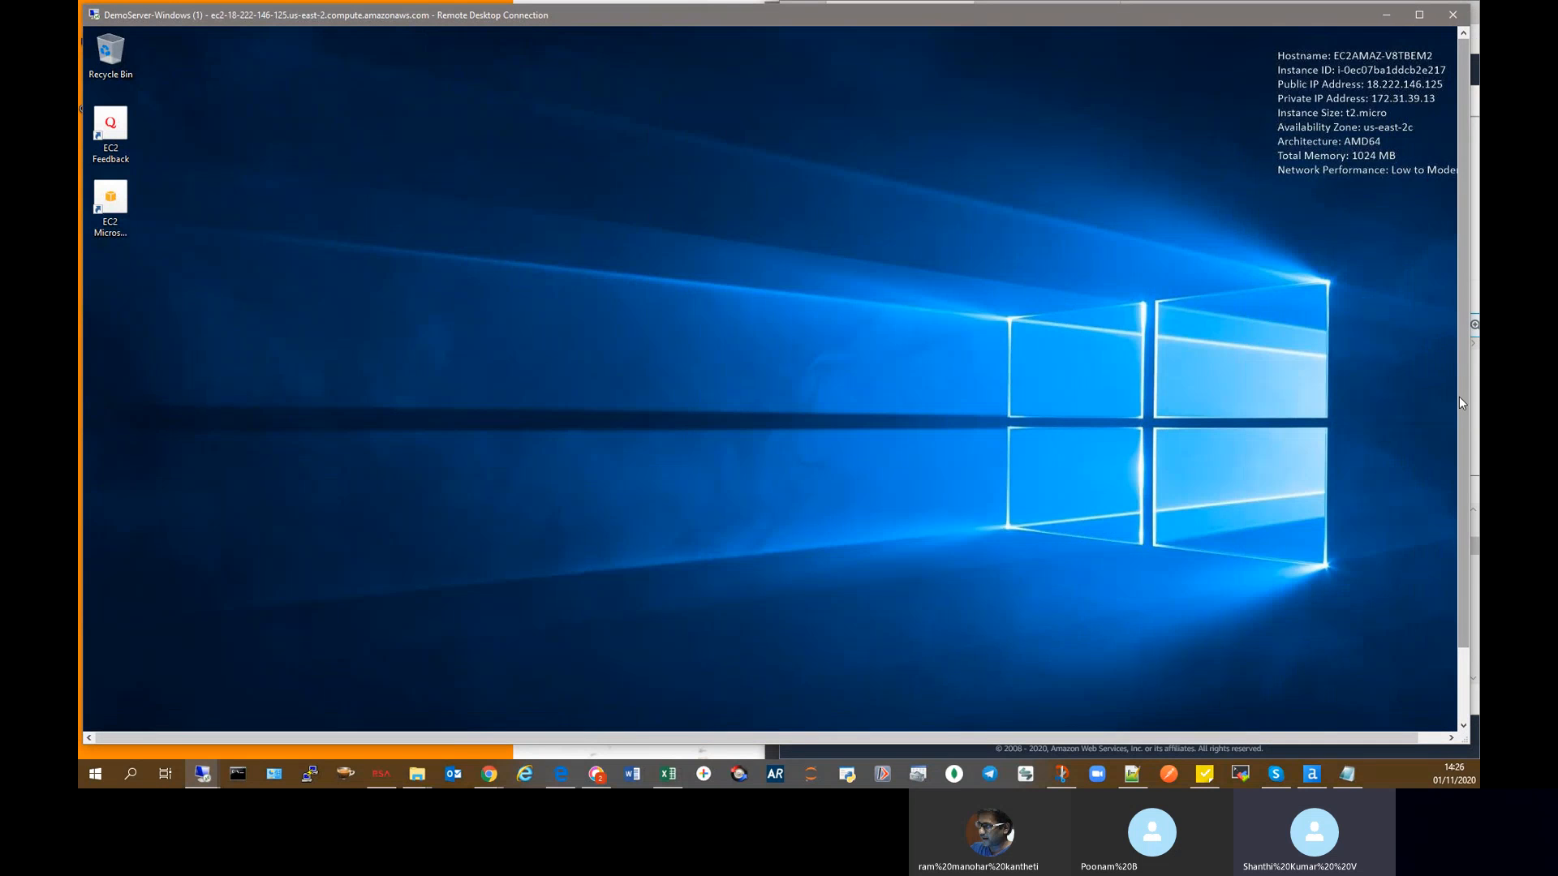
# Step: Open Internet Explorer on the remote DemoServer-Windows desktop and bring its window fully into view
pyautogui.moveTo(1463, 382); pyautogui.dragTo(1471, 525)
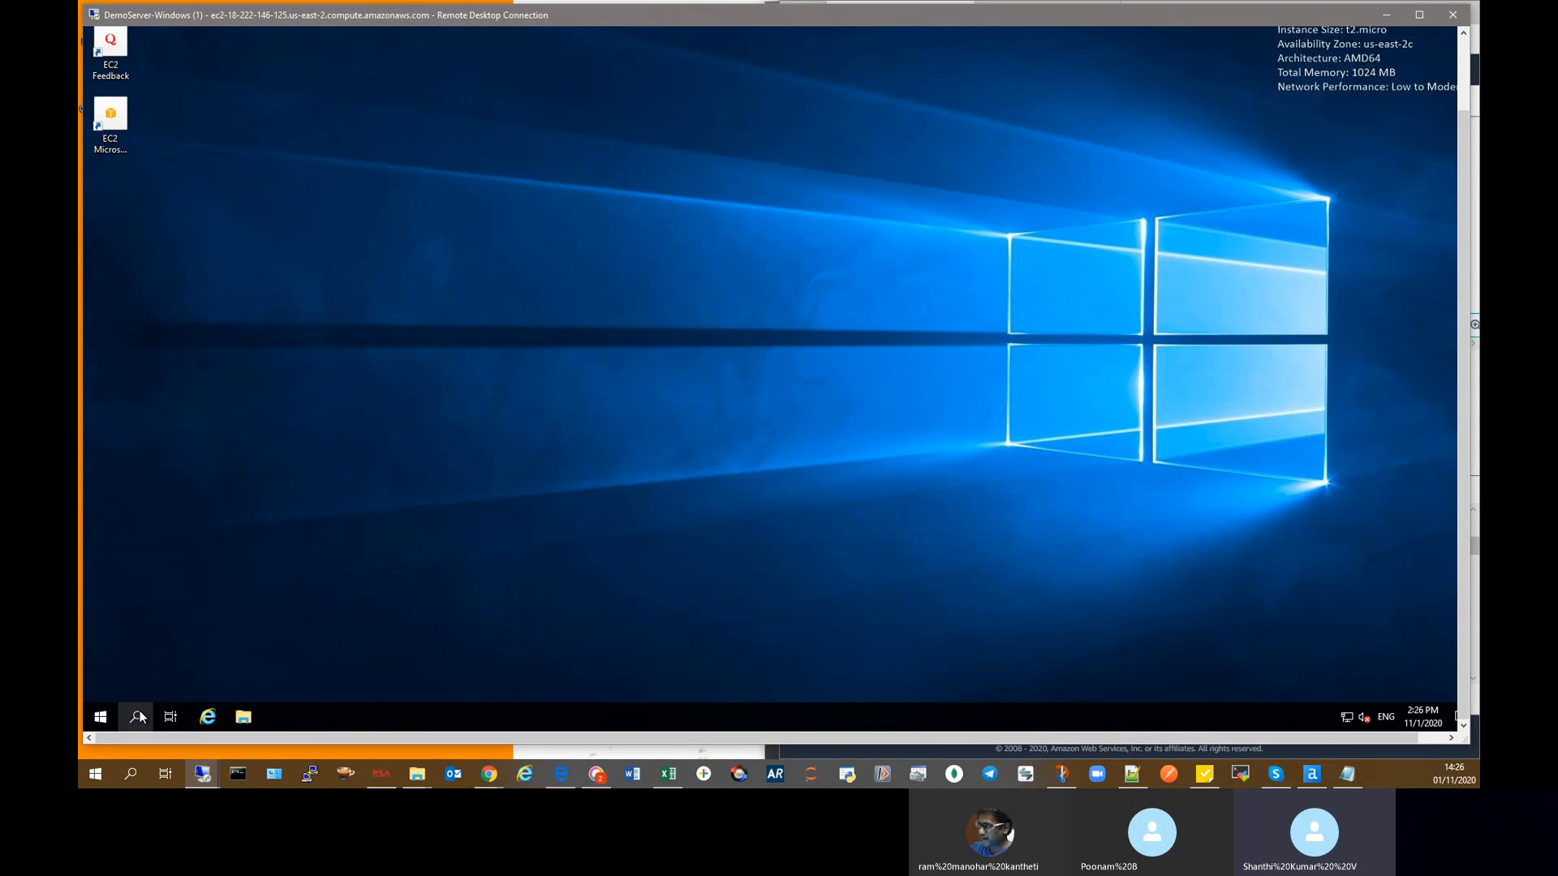
pyautogui.click(136, 717)
pyautogui.click(819, 605)
pyautogui.click(209, 718)
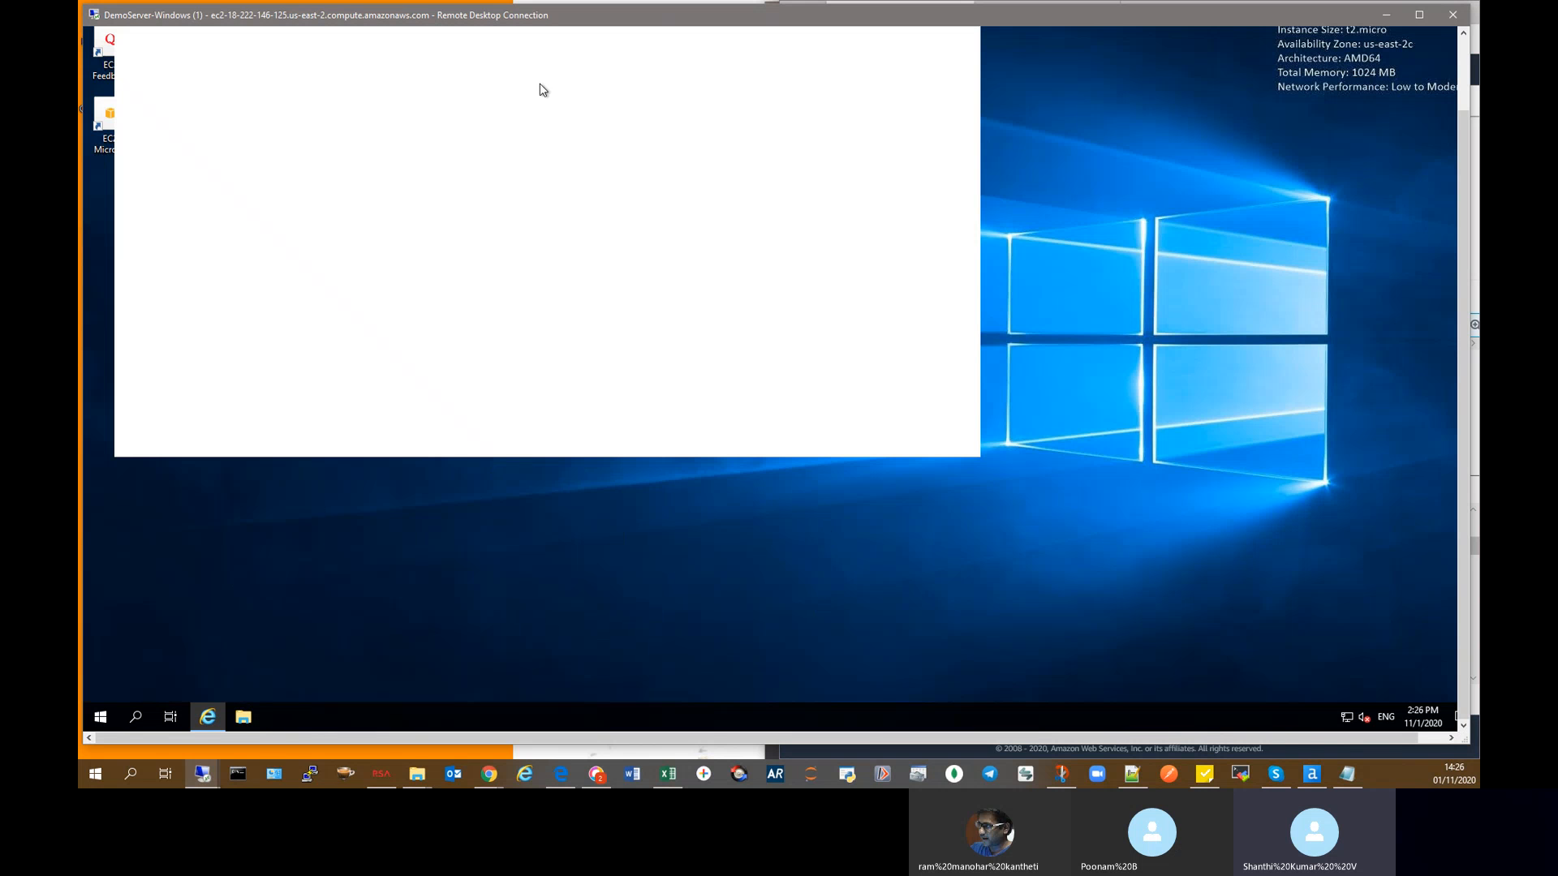
pyautogui.moveTo(1457, 275); pyautogui.dragTo(1462, 175)
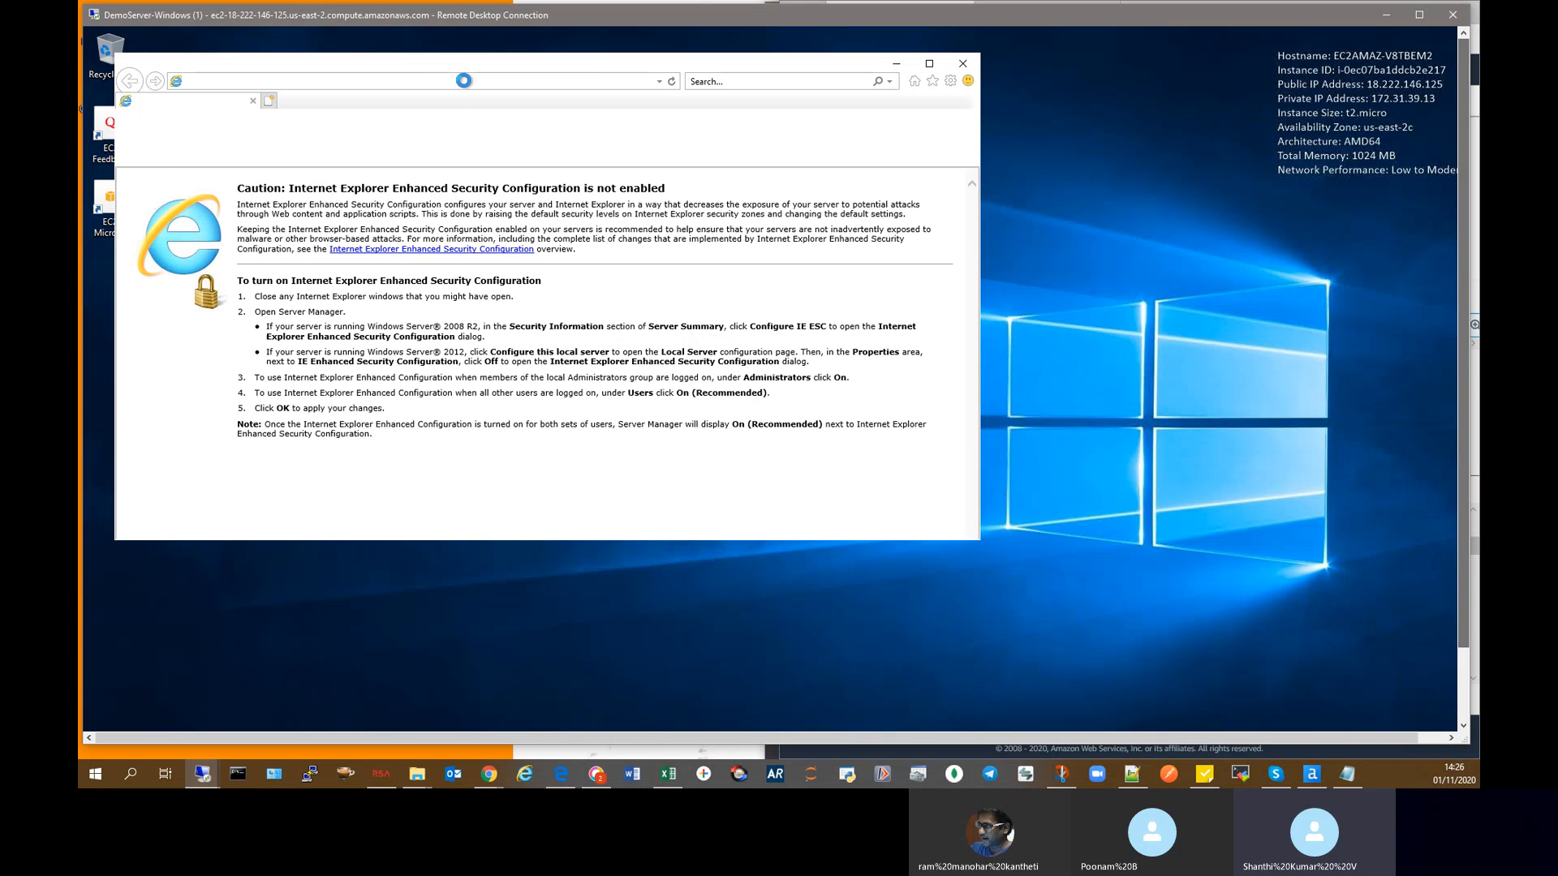
pyautogui.click(647, 415)
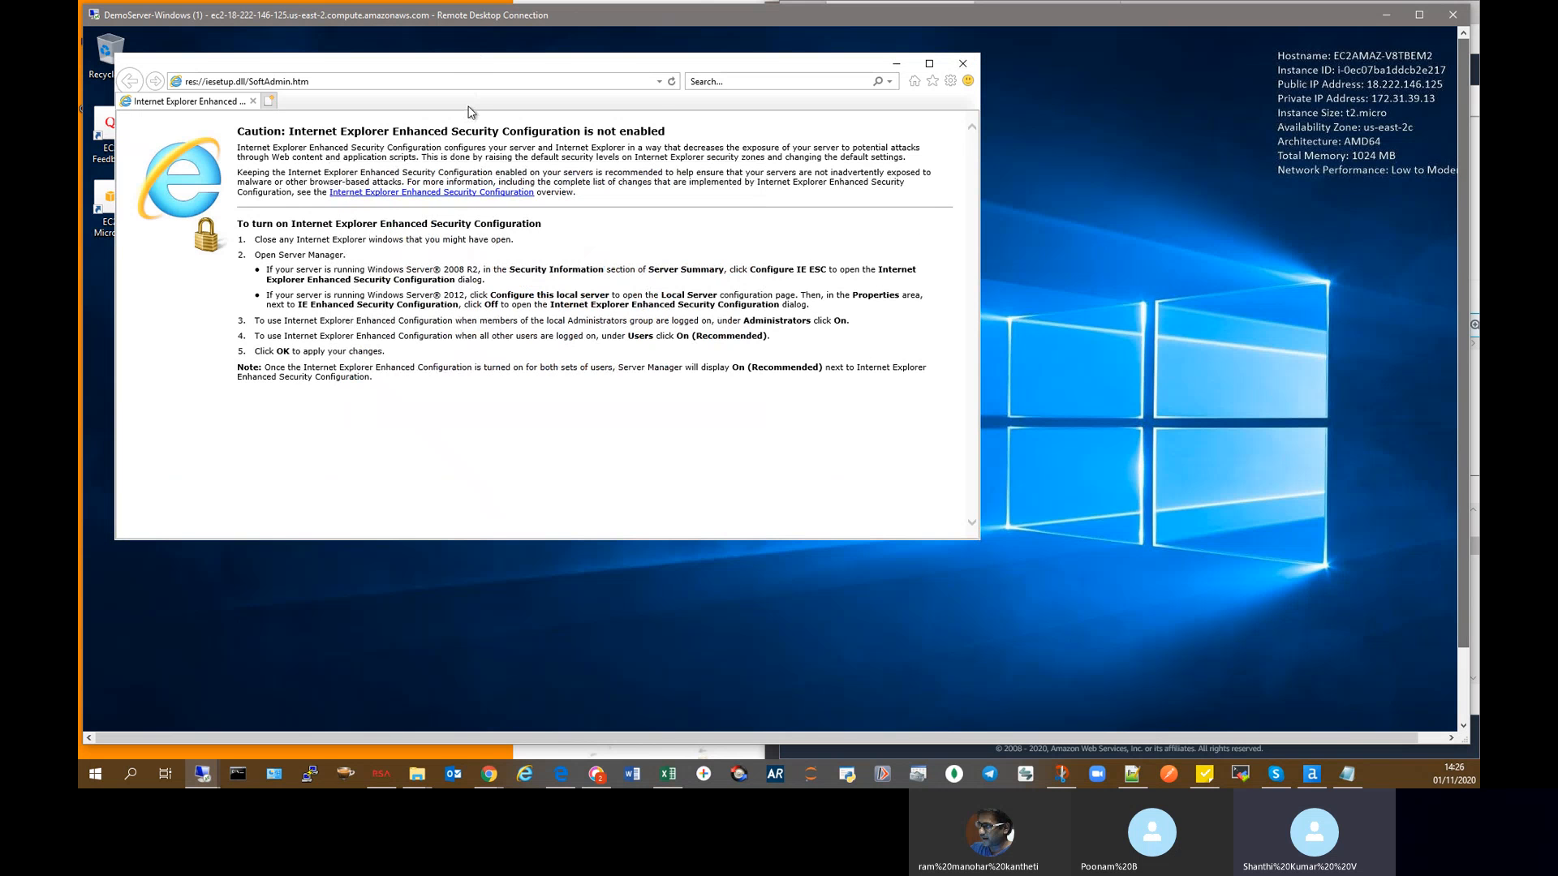
pyautogui.click(487, 81)
pyautogui.write('https://s3.amazonaws.com/ec2-downloads-windows/EC2Config/EC2Install.zip')
pyautogui.press('Return')
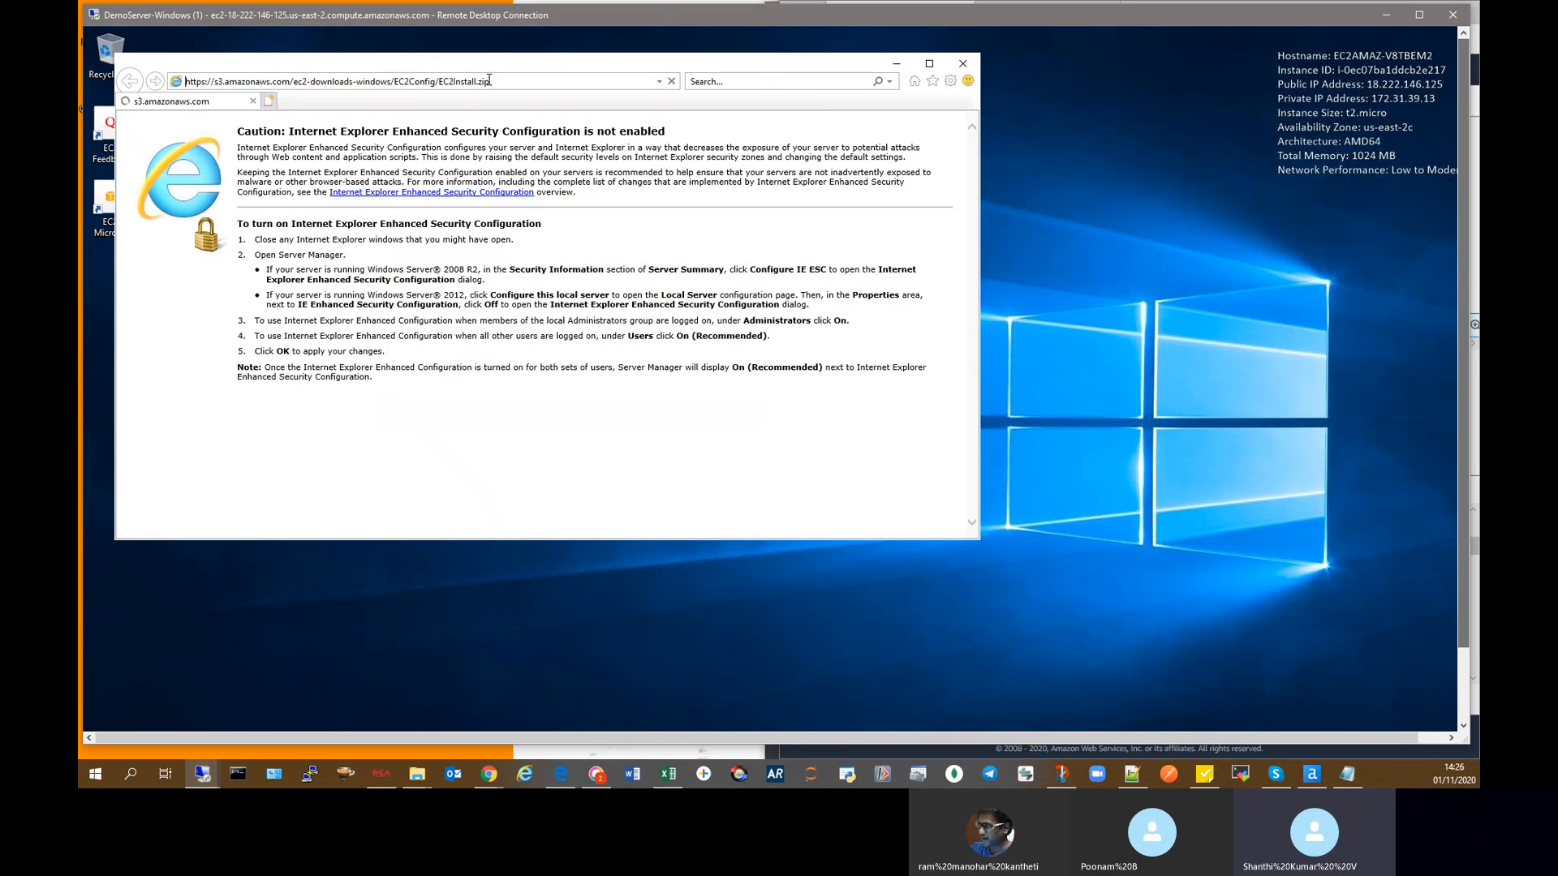
pyautogui.click(686, 372)
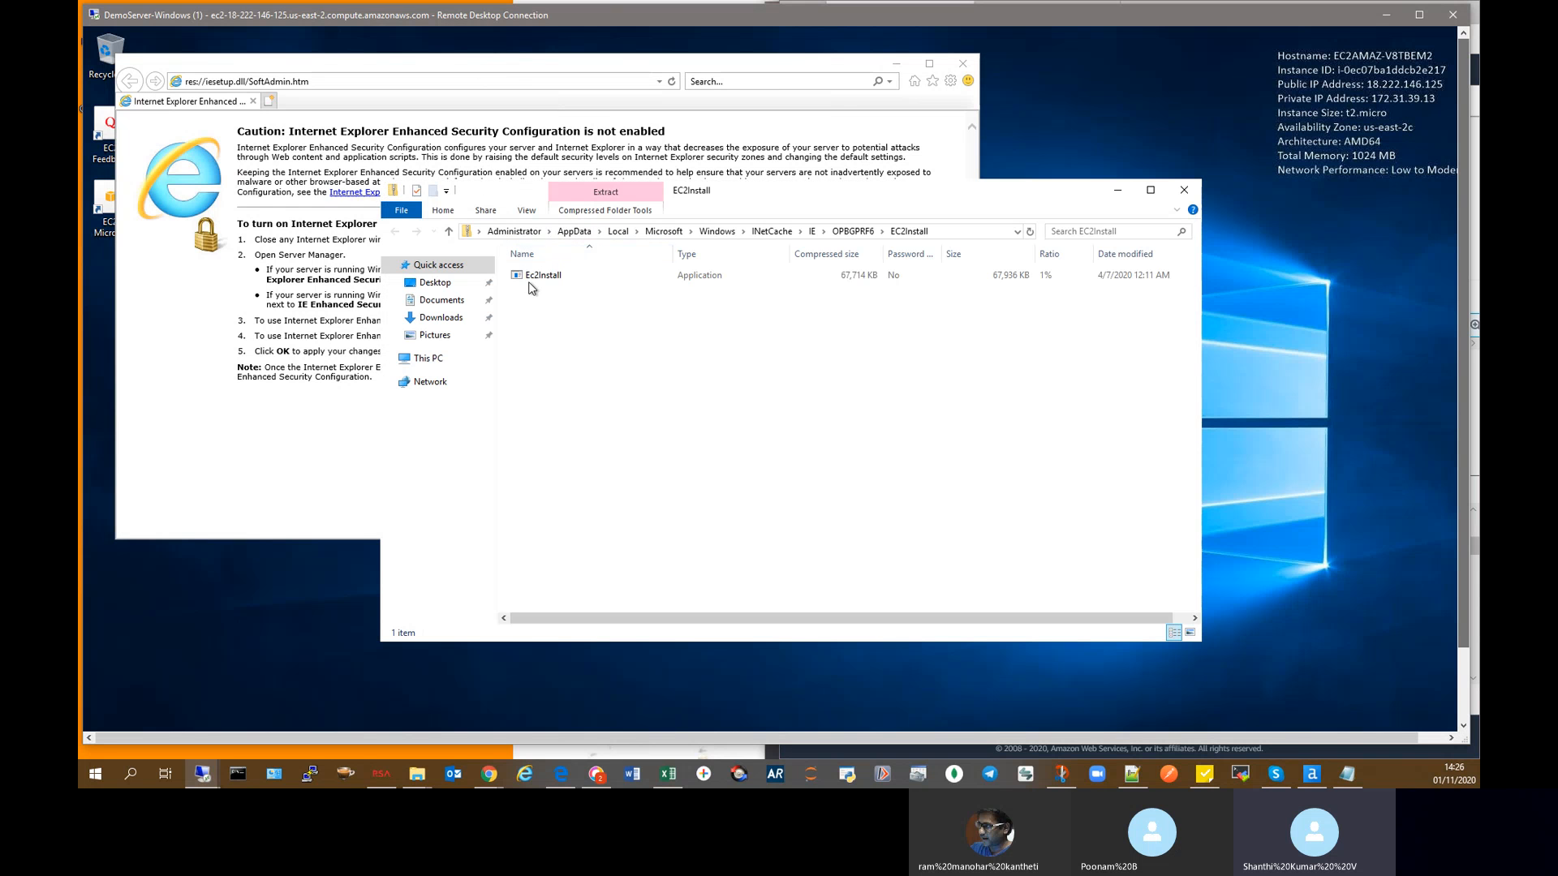
# Step: Run Ec2Install from the archive, agree to the license terms, install EC2ConfigService and close the setup
pyautogui.click(551, 280)
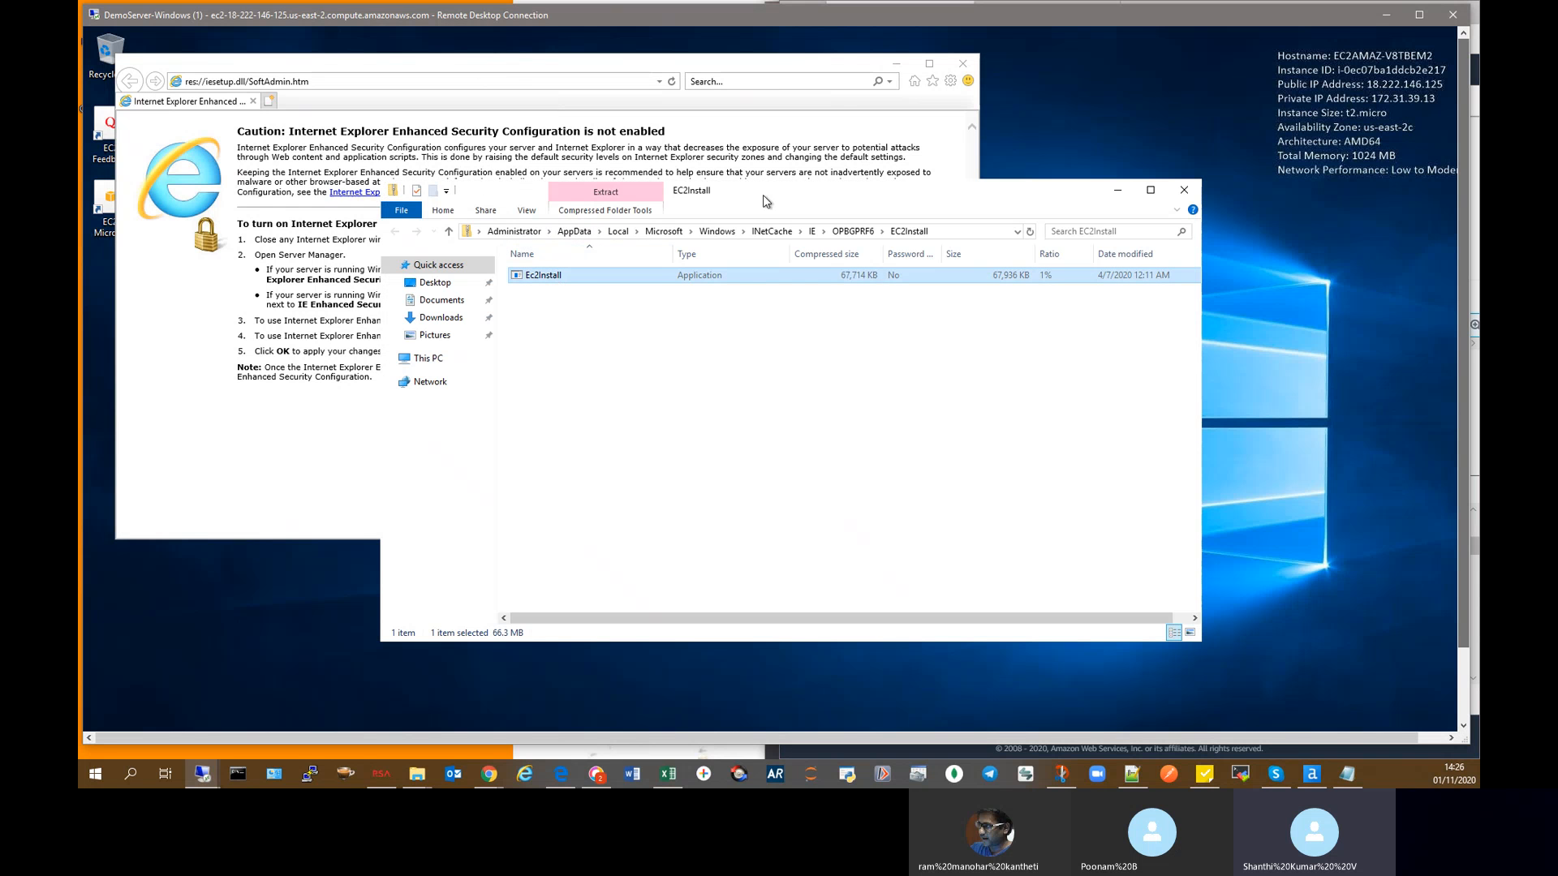
pyautogui.click(899, 64)
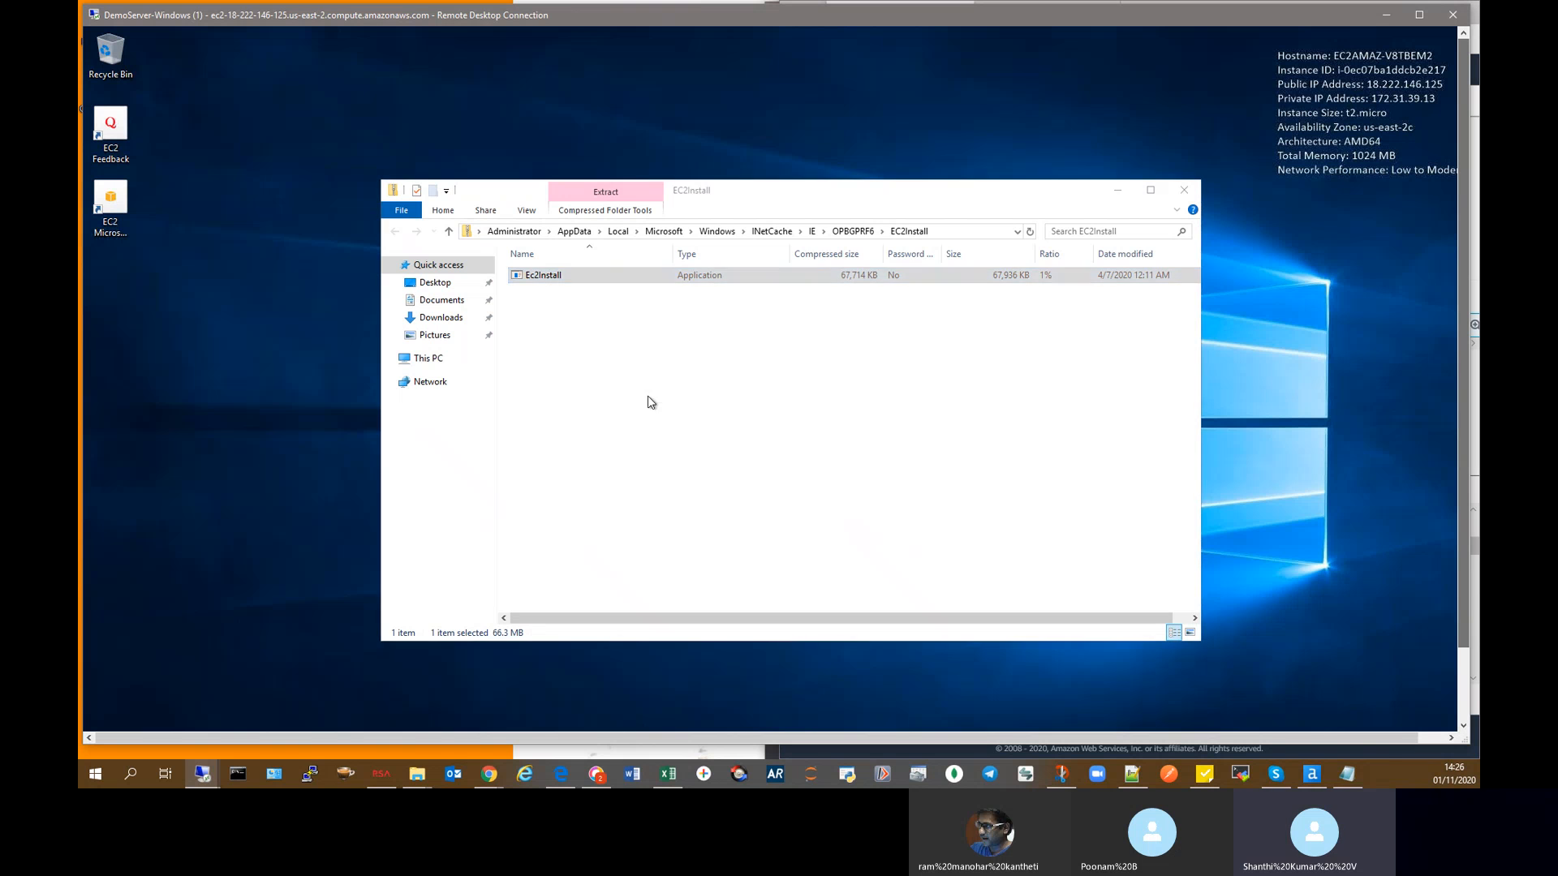
pyautogui.moveTo(1464, 406); pyautogui.dragTo(1462, 523)
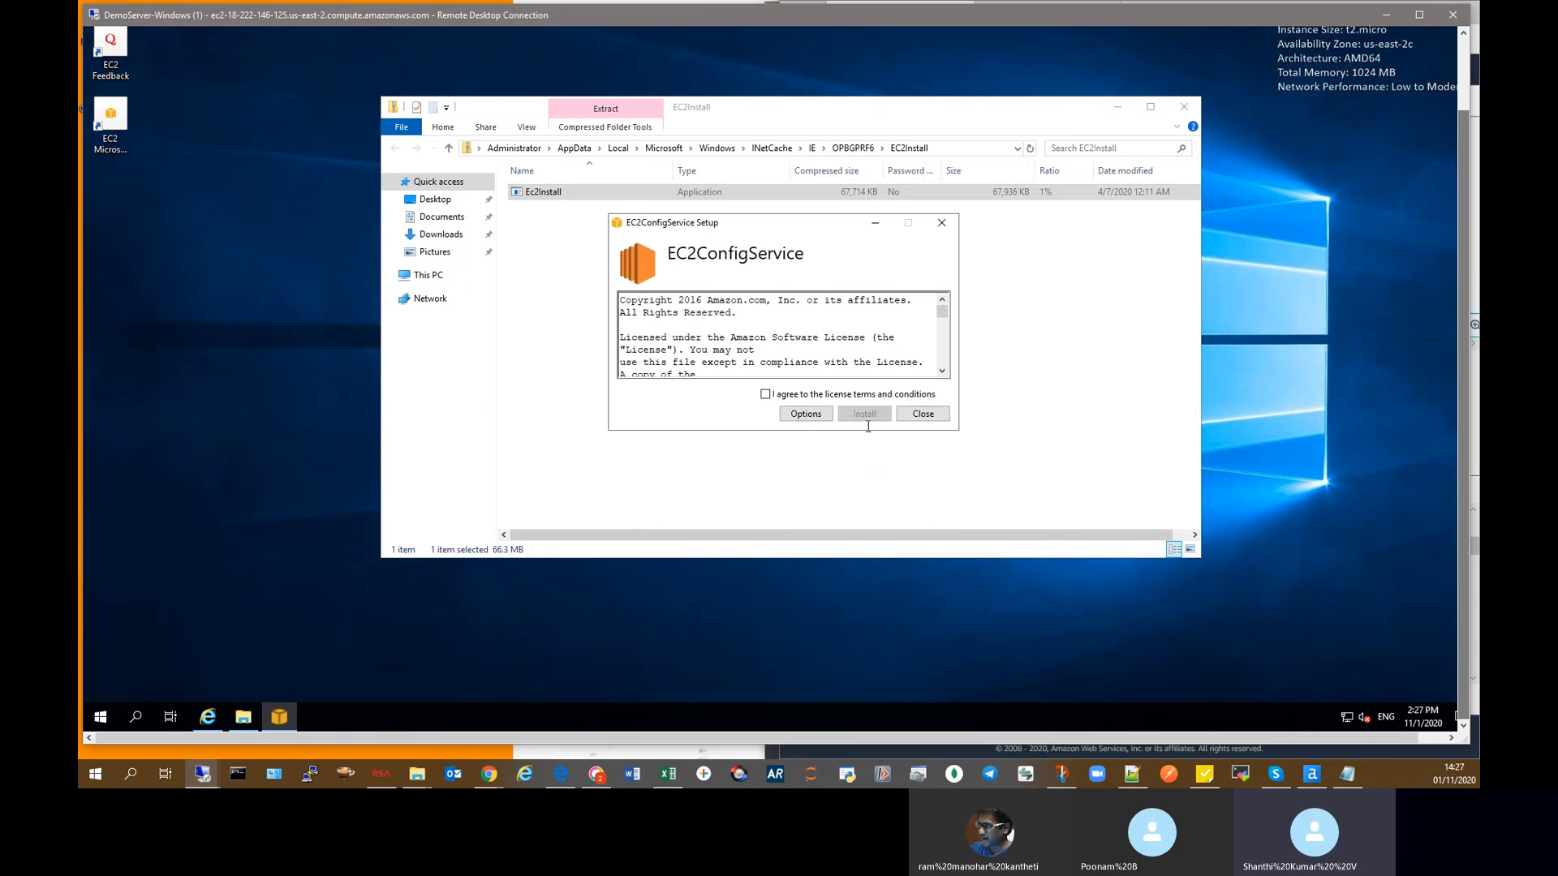
pyautogui.click(777, 398)
pyautogui.click(864, 413)
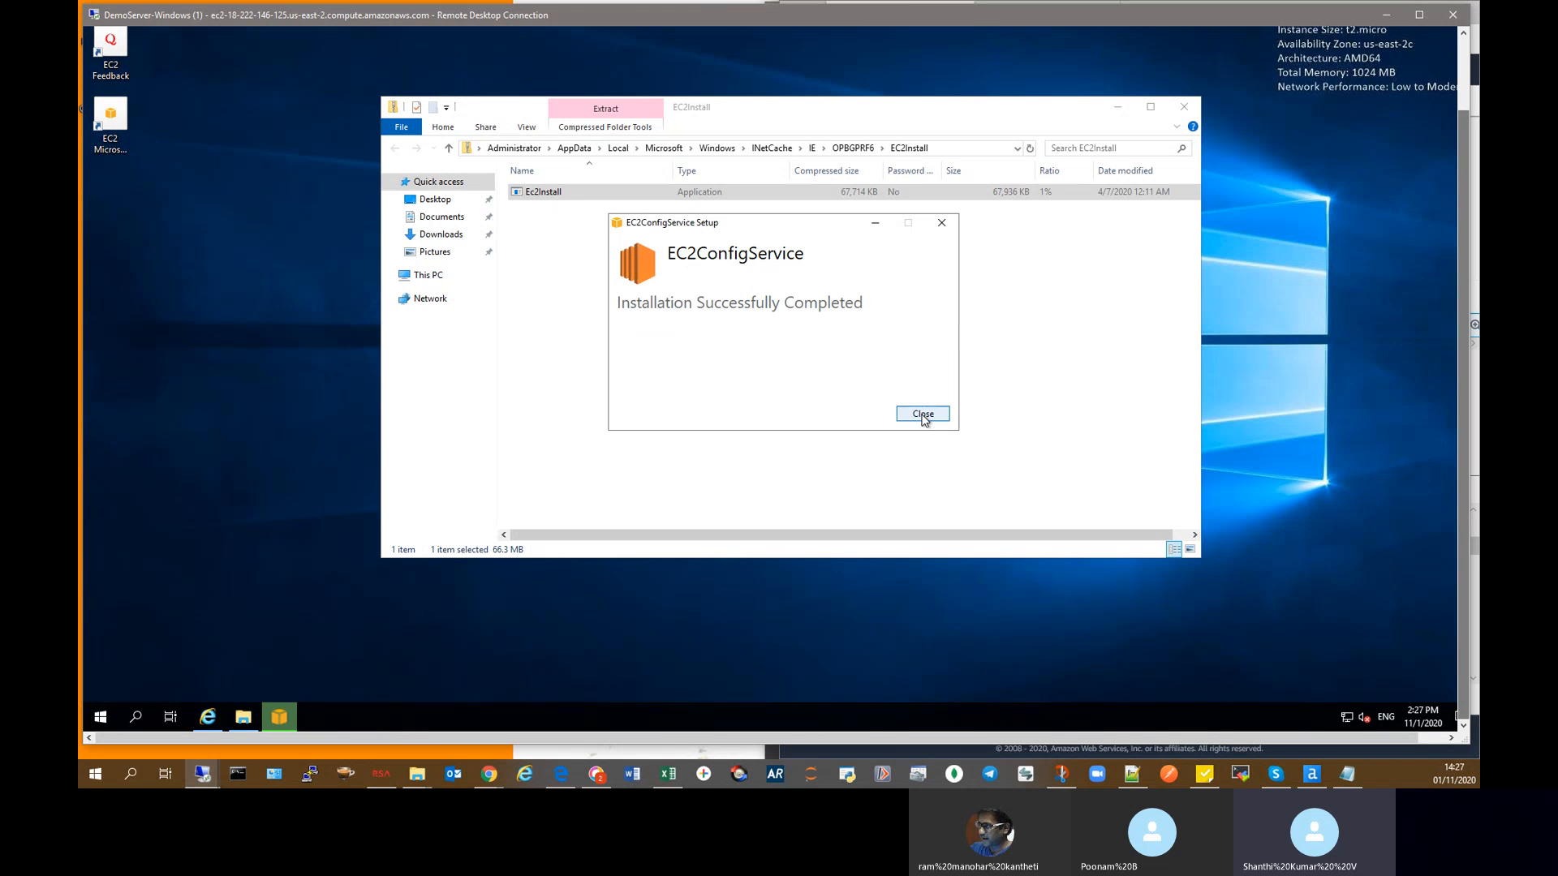
pyautogui.click(923, 415)
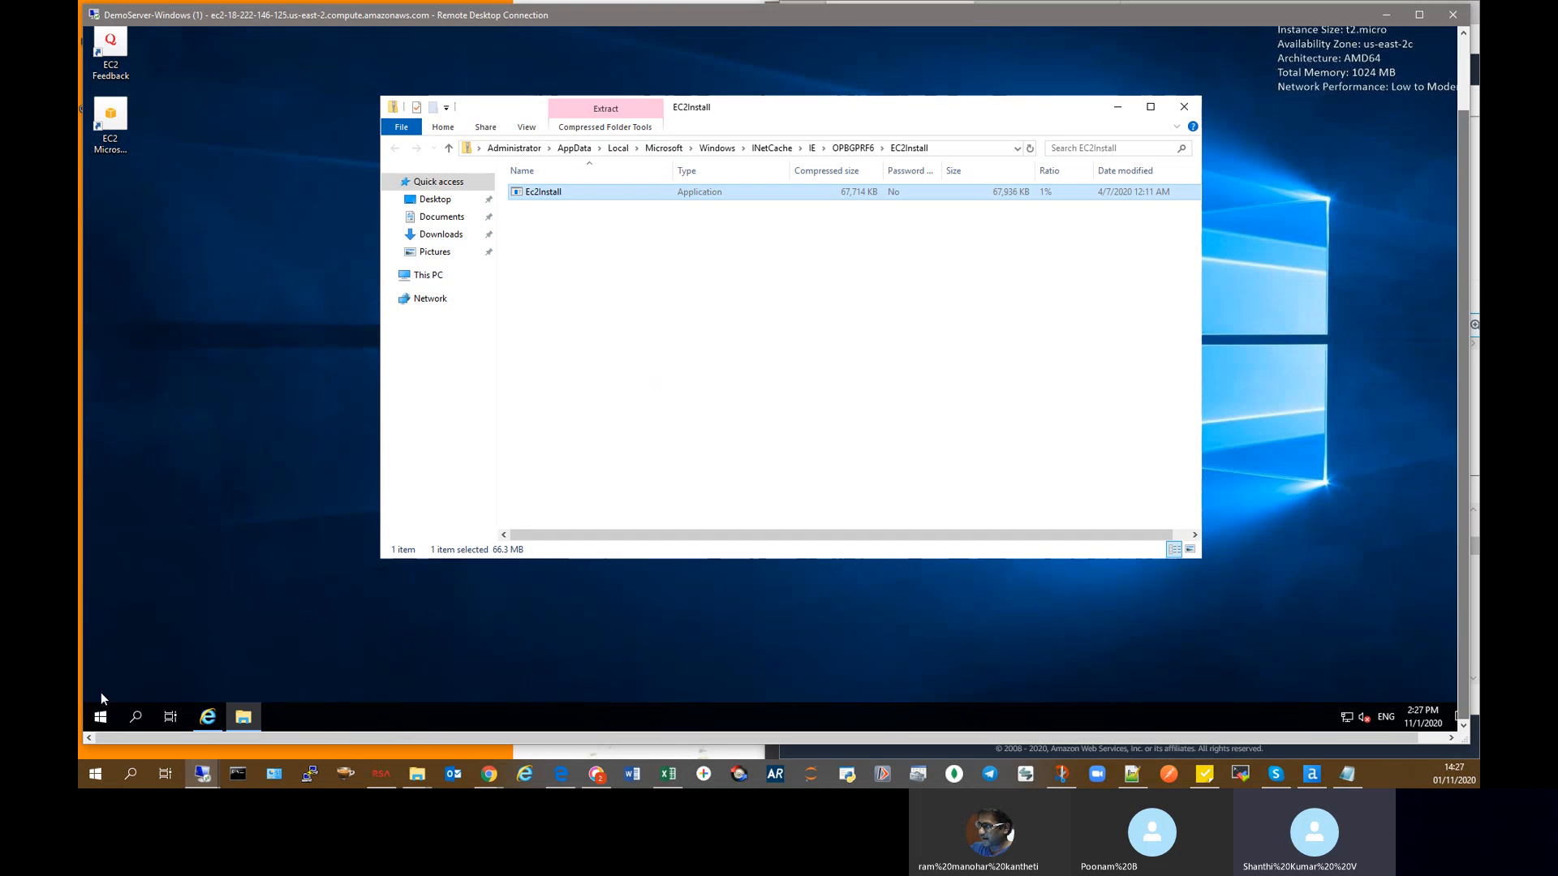
# Step: Check for Windows updates in the remote server's Update & Security settings and restart the server to complete them
pyautogui.click(101, 718)
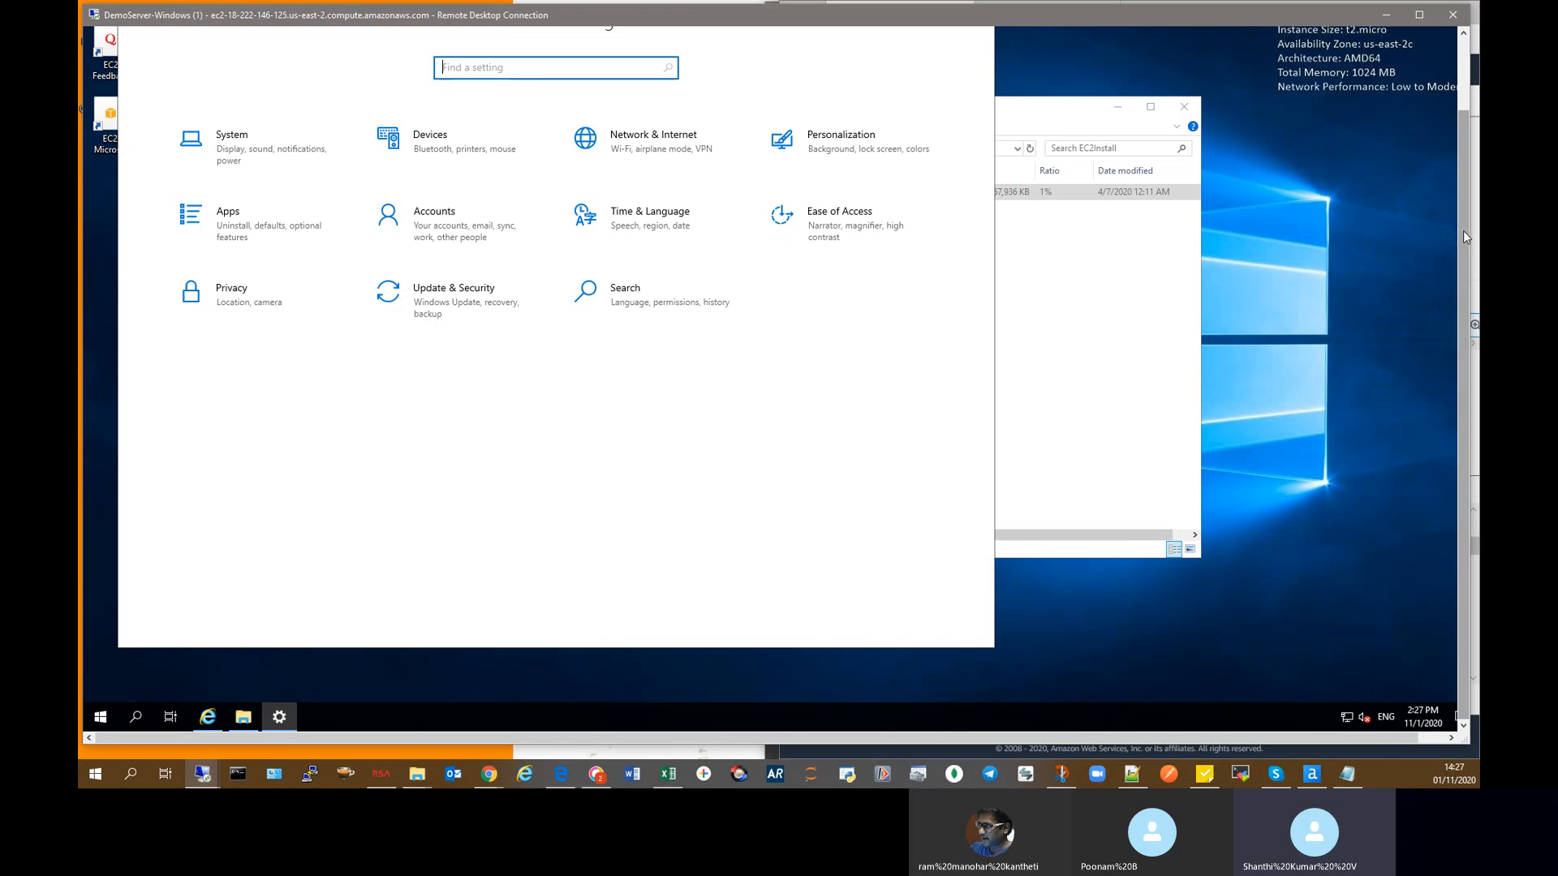
pyautogui.moveTo(1463, 230); pyautogui.dragTo(1462, 156)
pyautogui.click(487, 352)
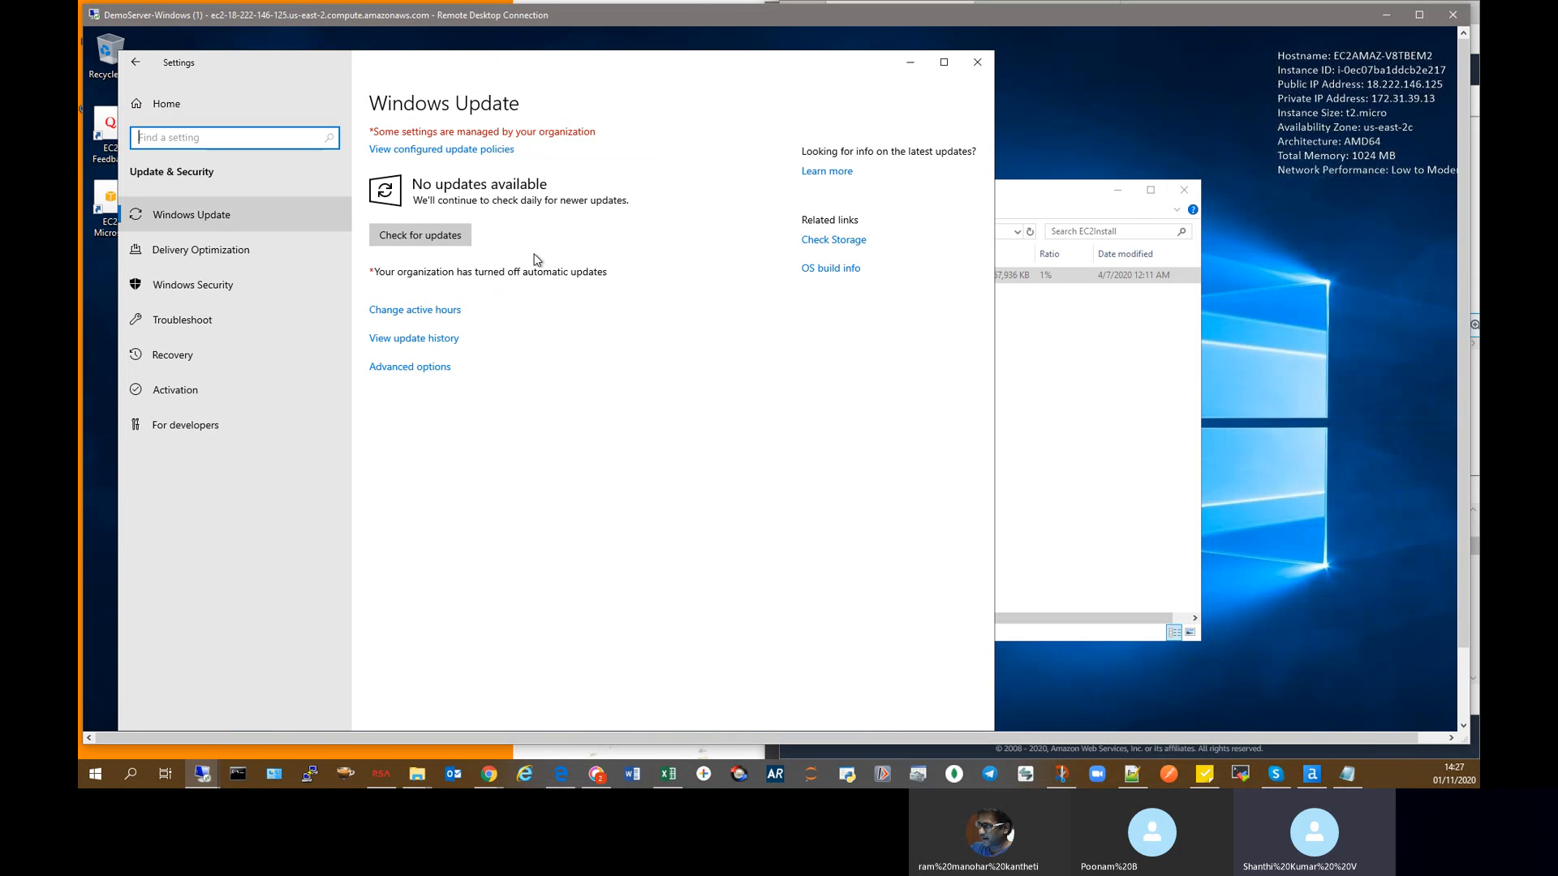
pyautogui.click(438, 238)
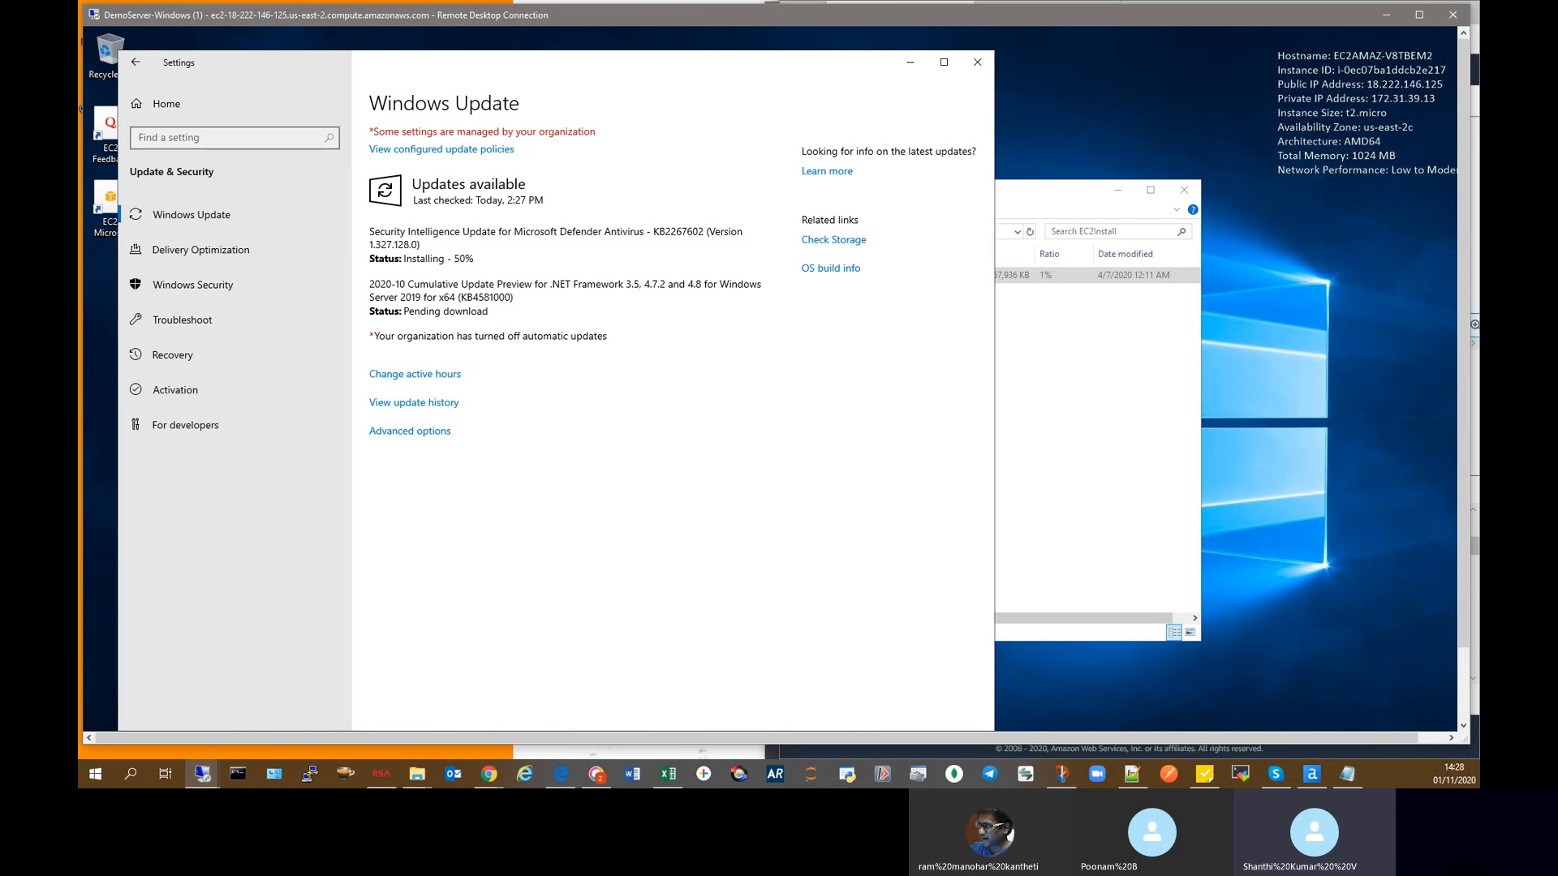
pyautogui.click(488, 774)
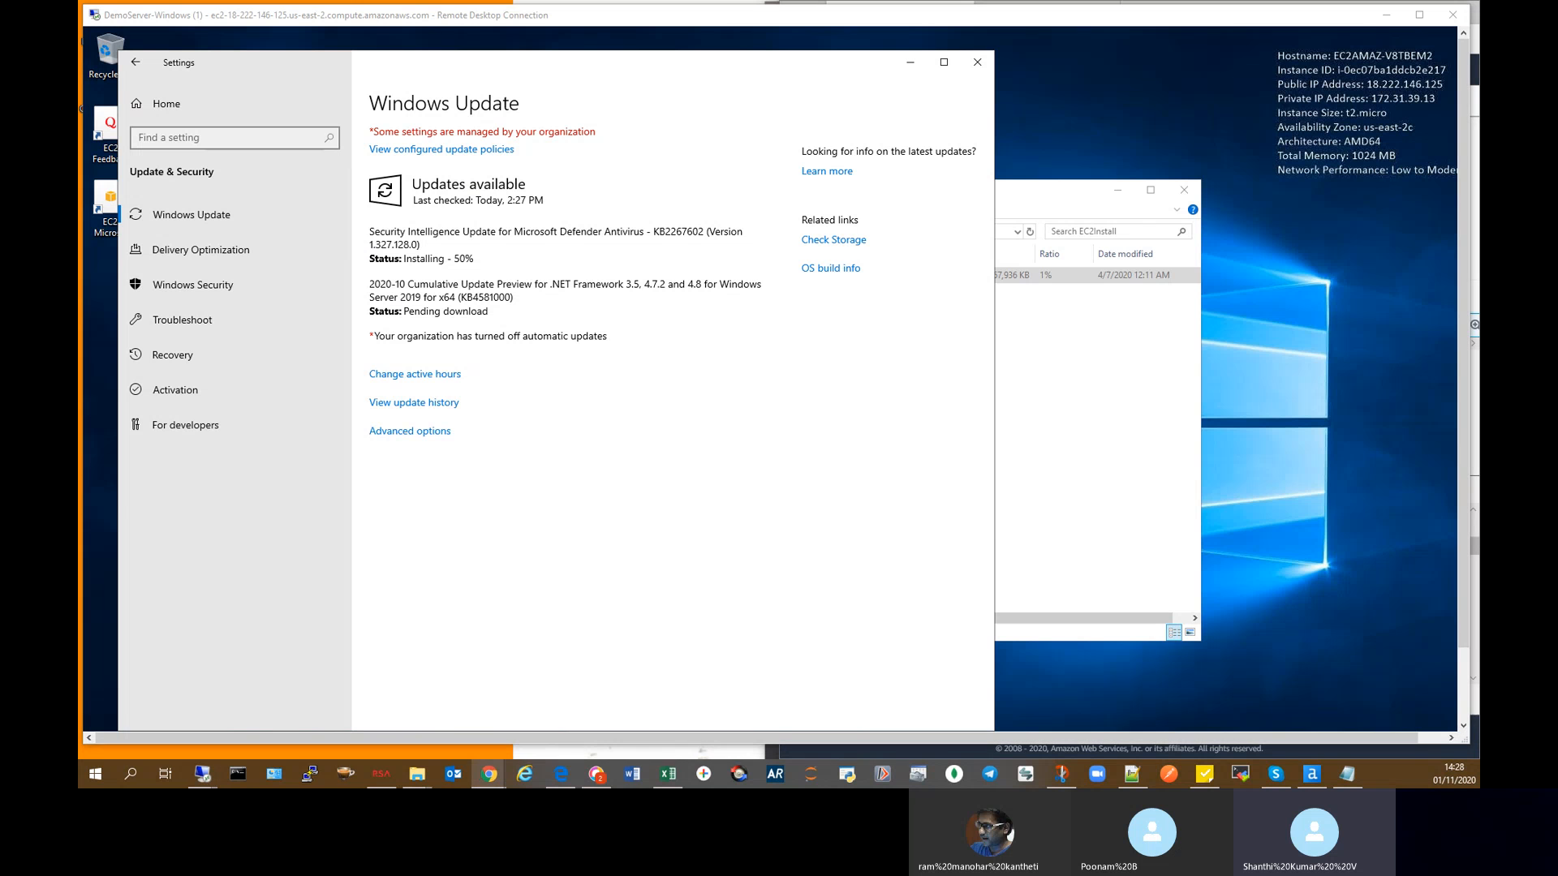
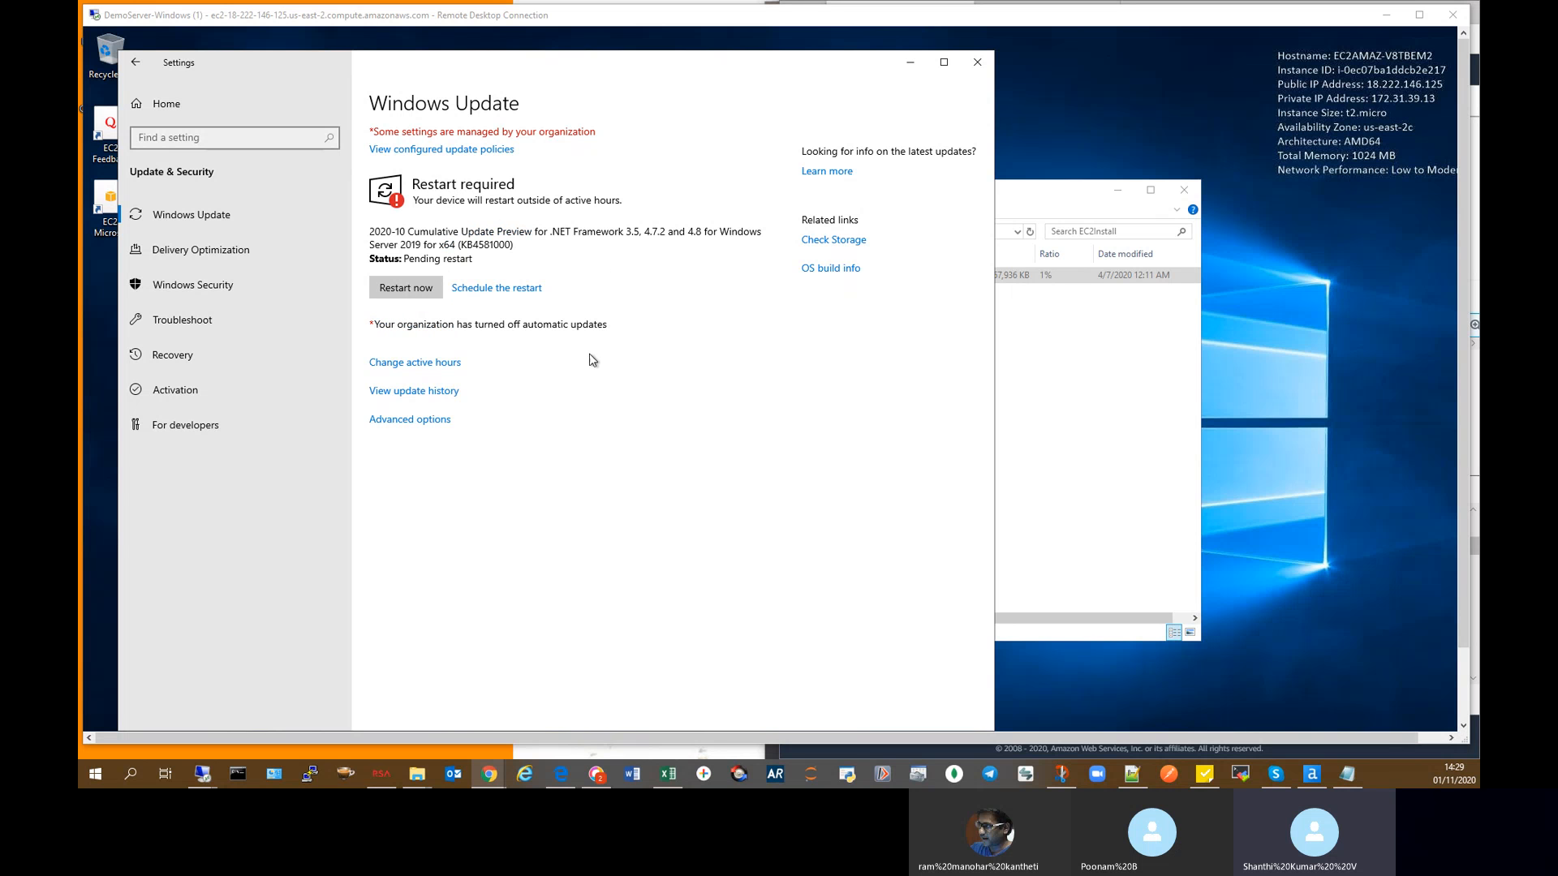
pyautogui.click(406, 289)
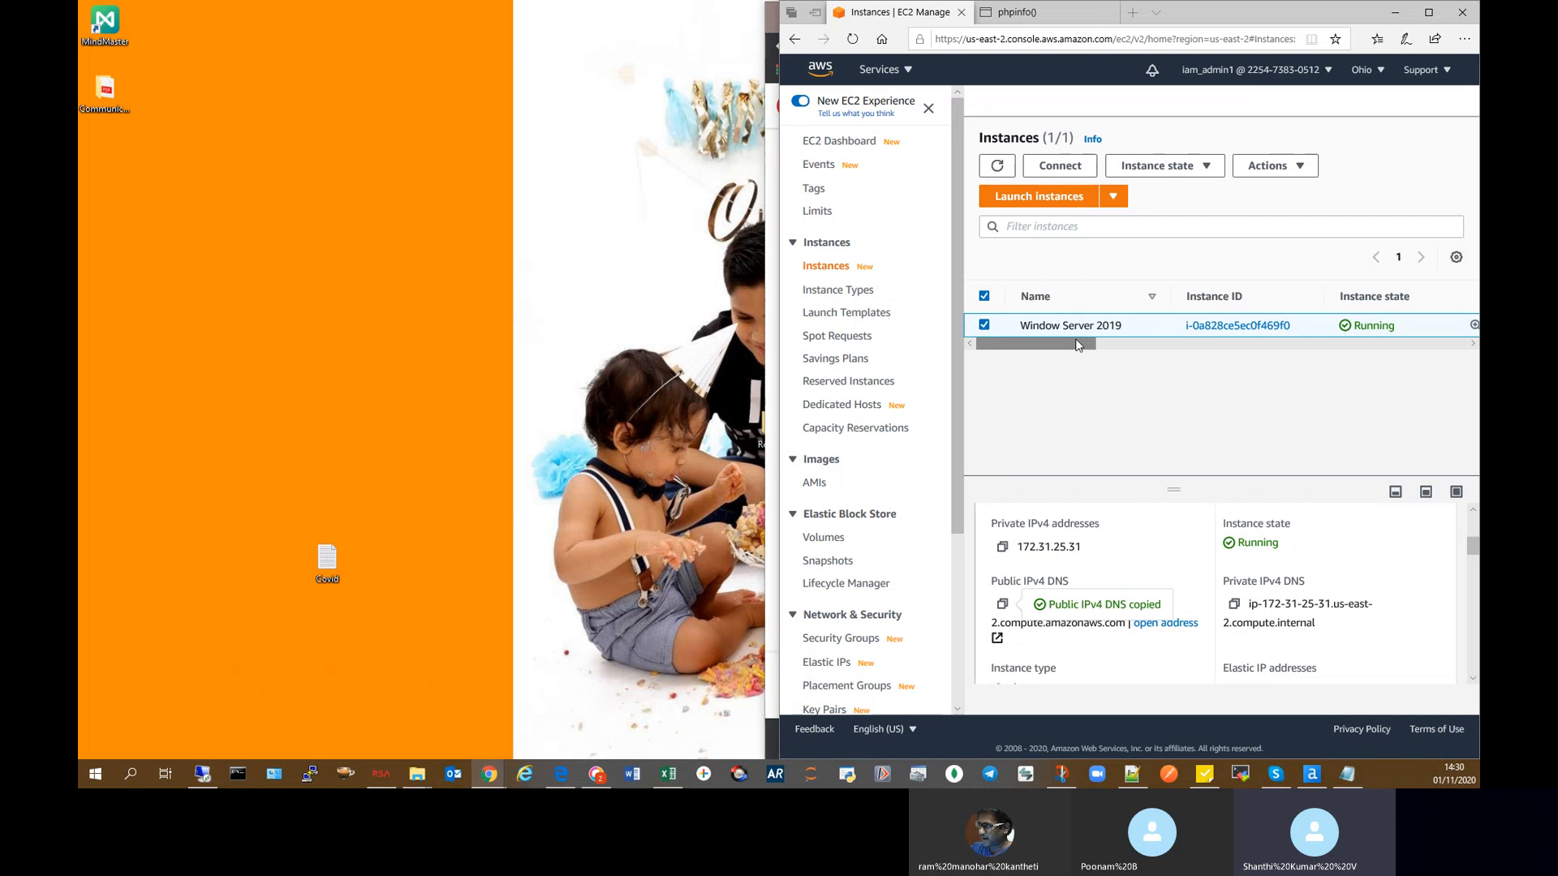
# Step: Widen the EC2 console browser window and select the DemoServer-Windows instance in the instances list
pyautogui.moveTo(1077, 344)
pyautogui.mouseDown()
pyautogui.moveTo(1124, 344)
pyautogui.moveTo(1078, 345)
pyautogui.mouseUp()
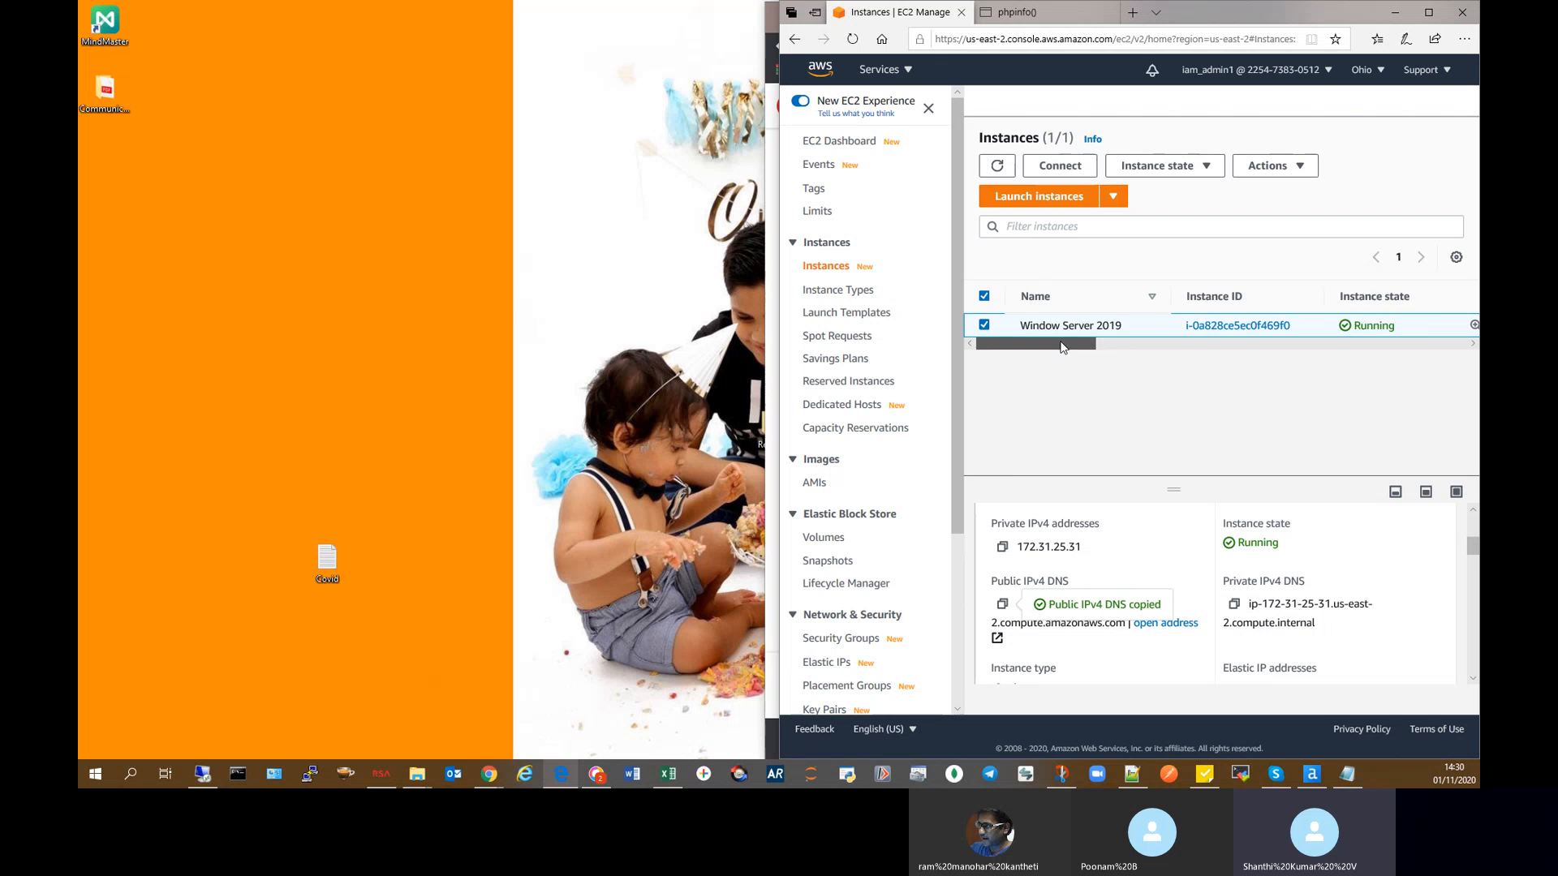
pyautogui.moveTo(1047, 344)
pyautogui.mouseDown()
pyautogui.moveTo(1472, 354)
pyautogui.moveTo(1038, 350)
pyautogui.mouseUp()
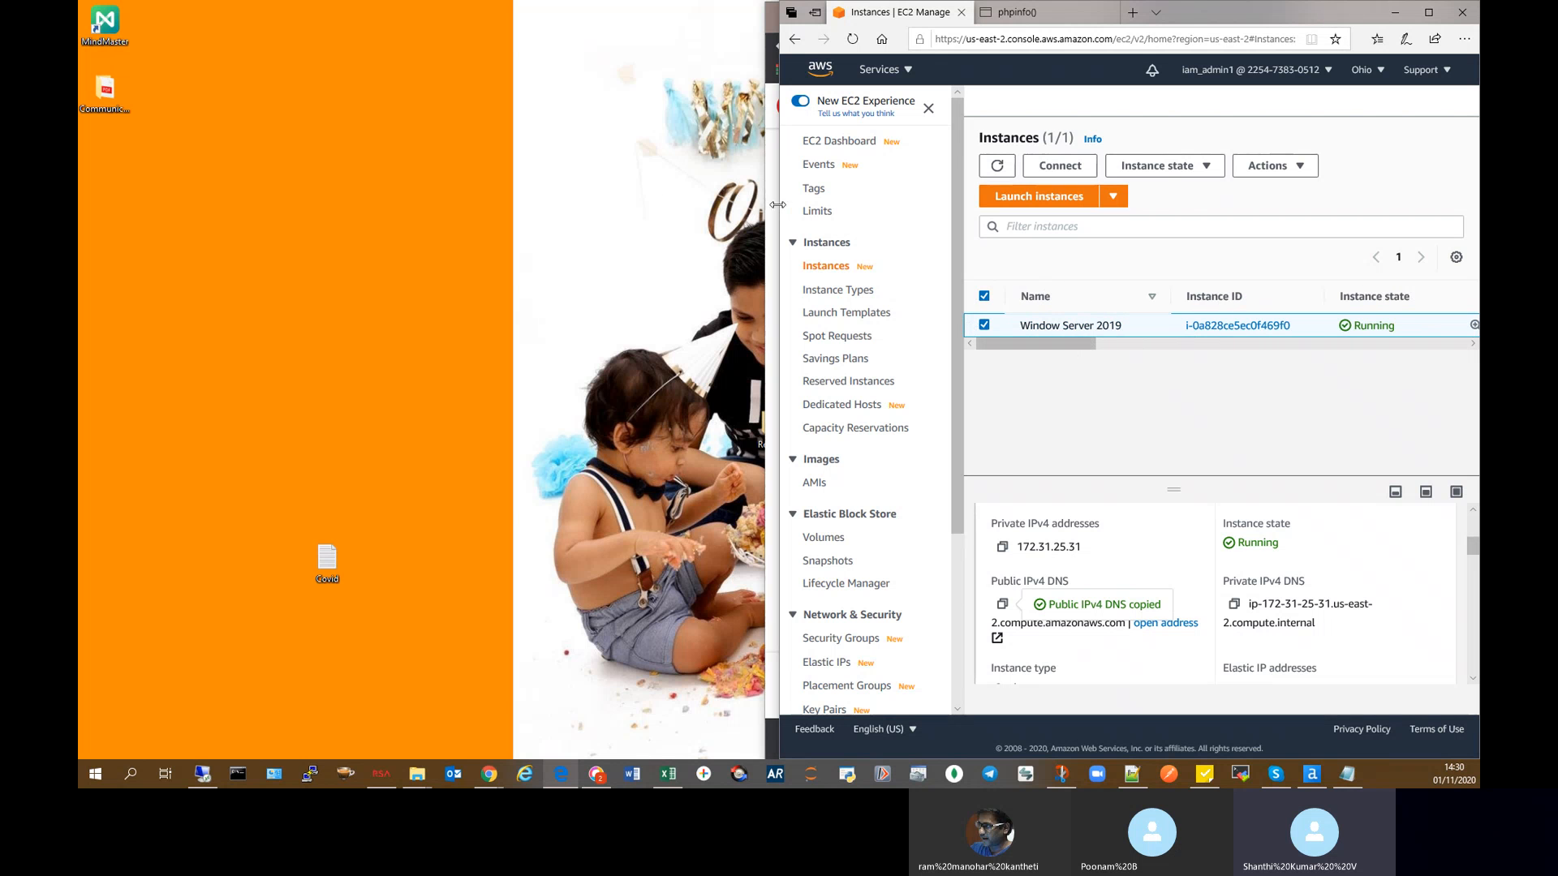
pyautogui.moveTo(779, 204); pyautogui.dragTo(449, 195)
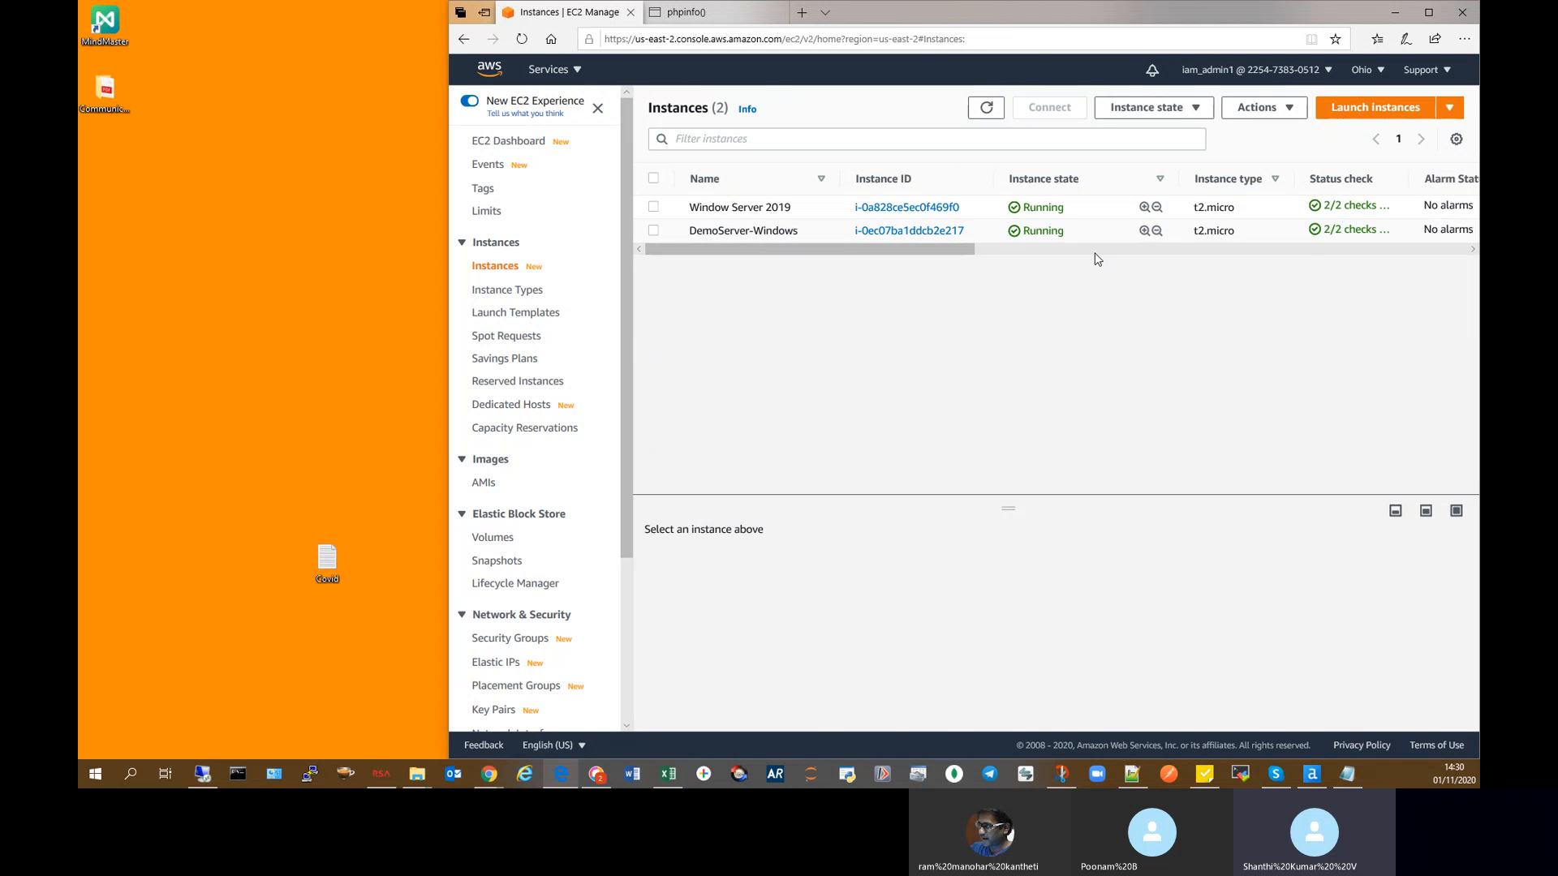
pyautogui.moveTo(885, 250); pyautogui.dragTo(672, 254)
pyautogui.click(654, 232)
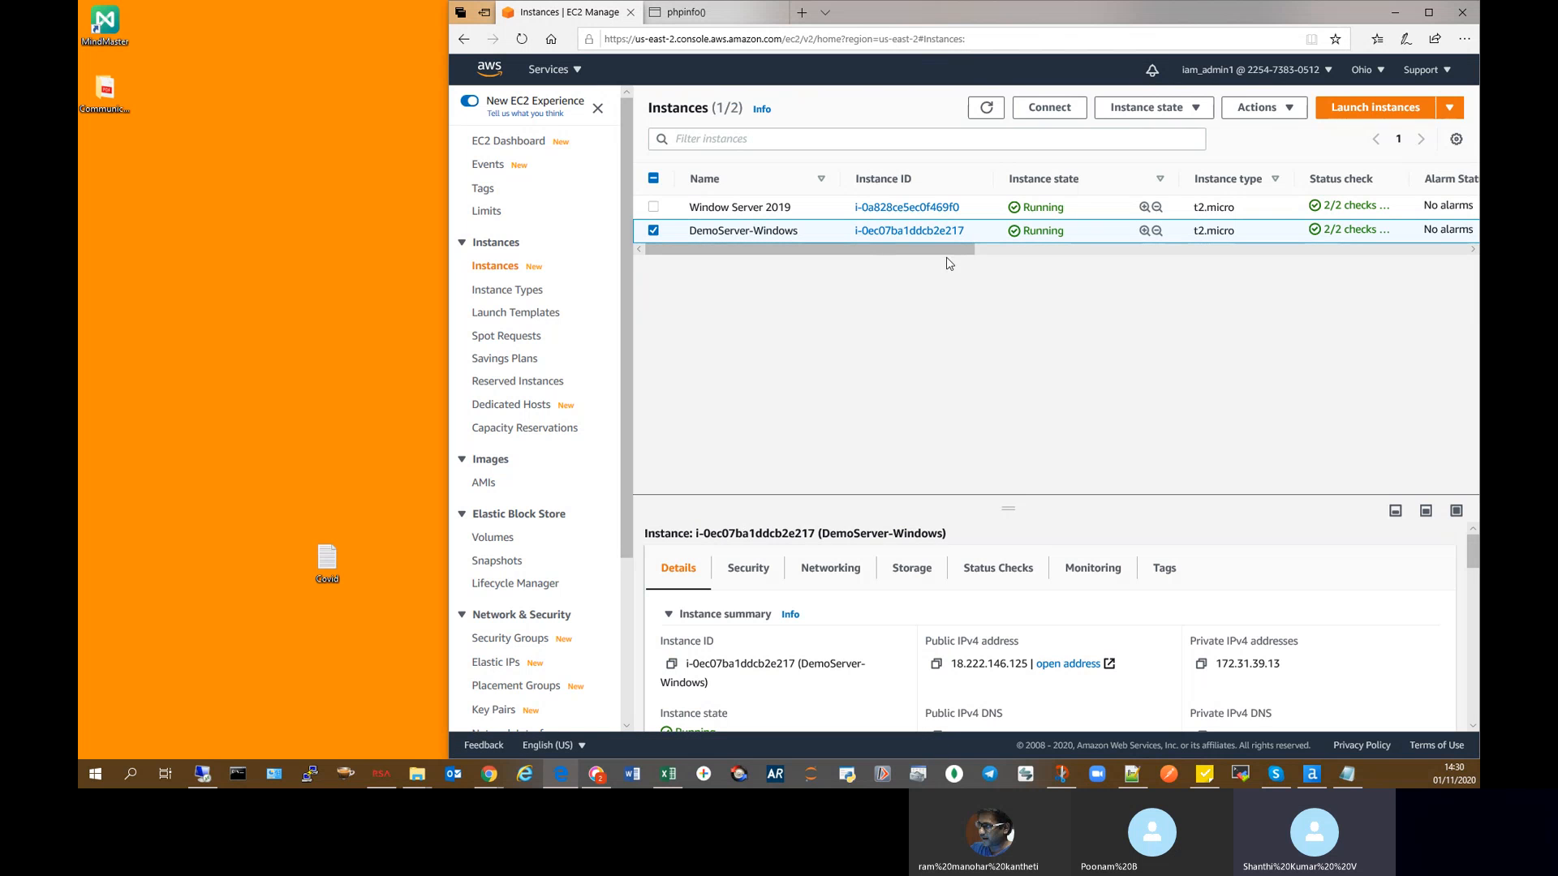
# Step: Show the RDP client connection details for DemoServer-Windows and open the downloaded ec2-3-131-119-105.us-east-2.compute.amazonaws.com.rdp file
pyautogui.click(1049, 107)
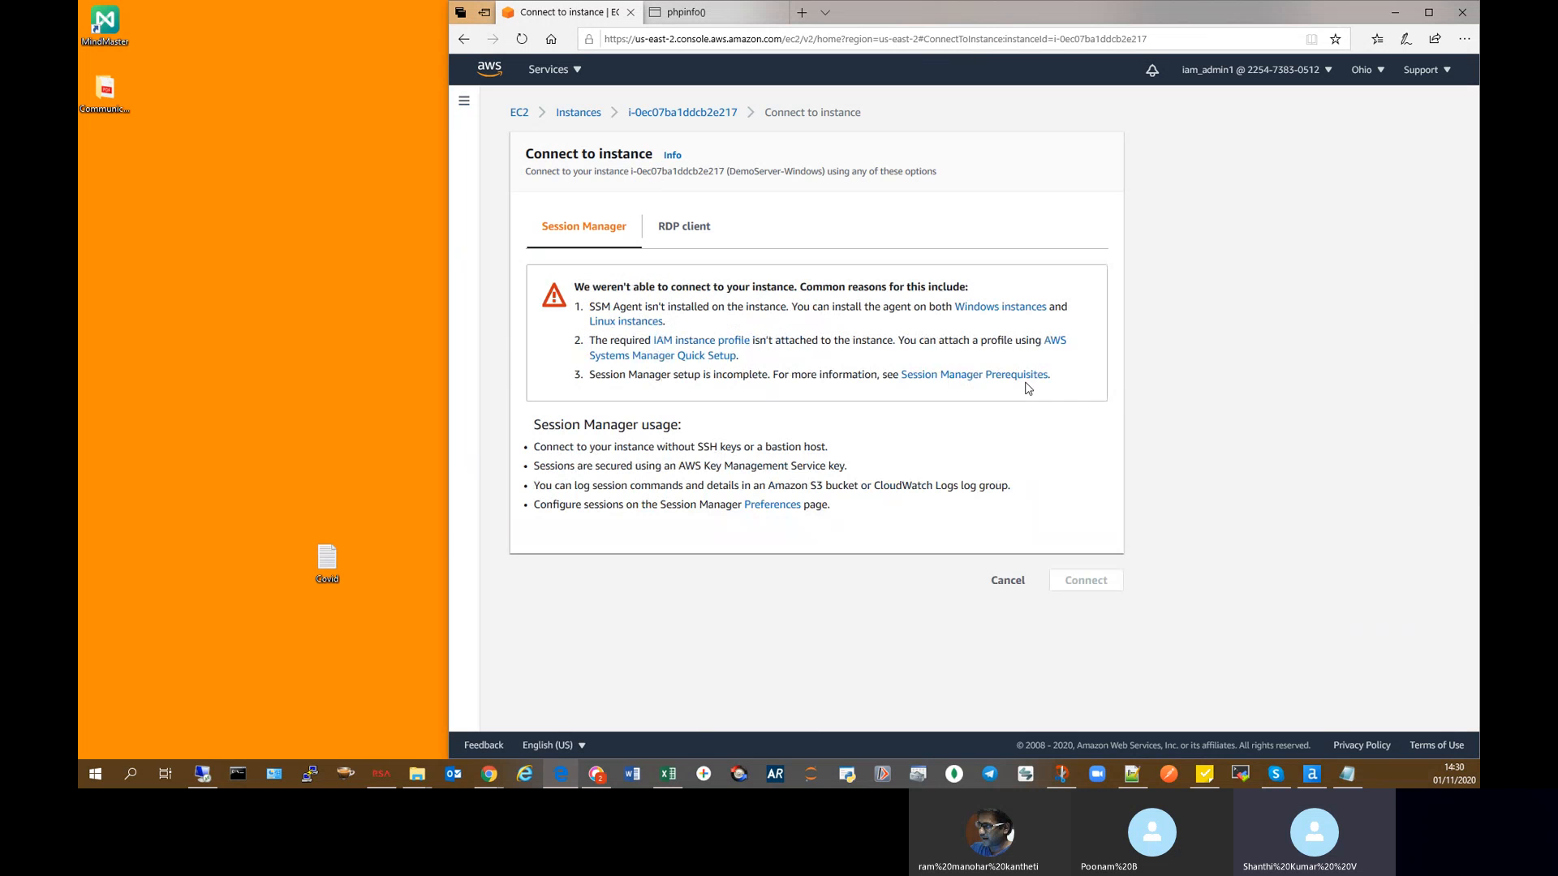
pyautogui.click(678, 226)
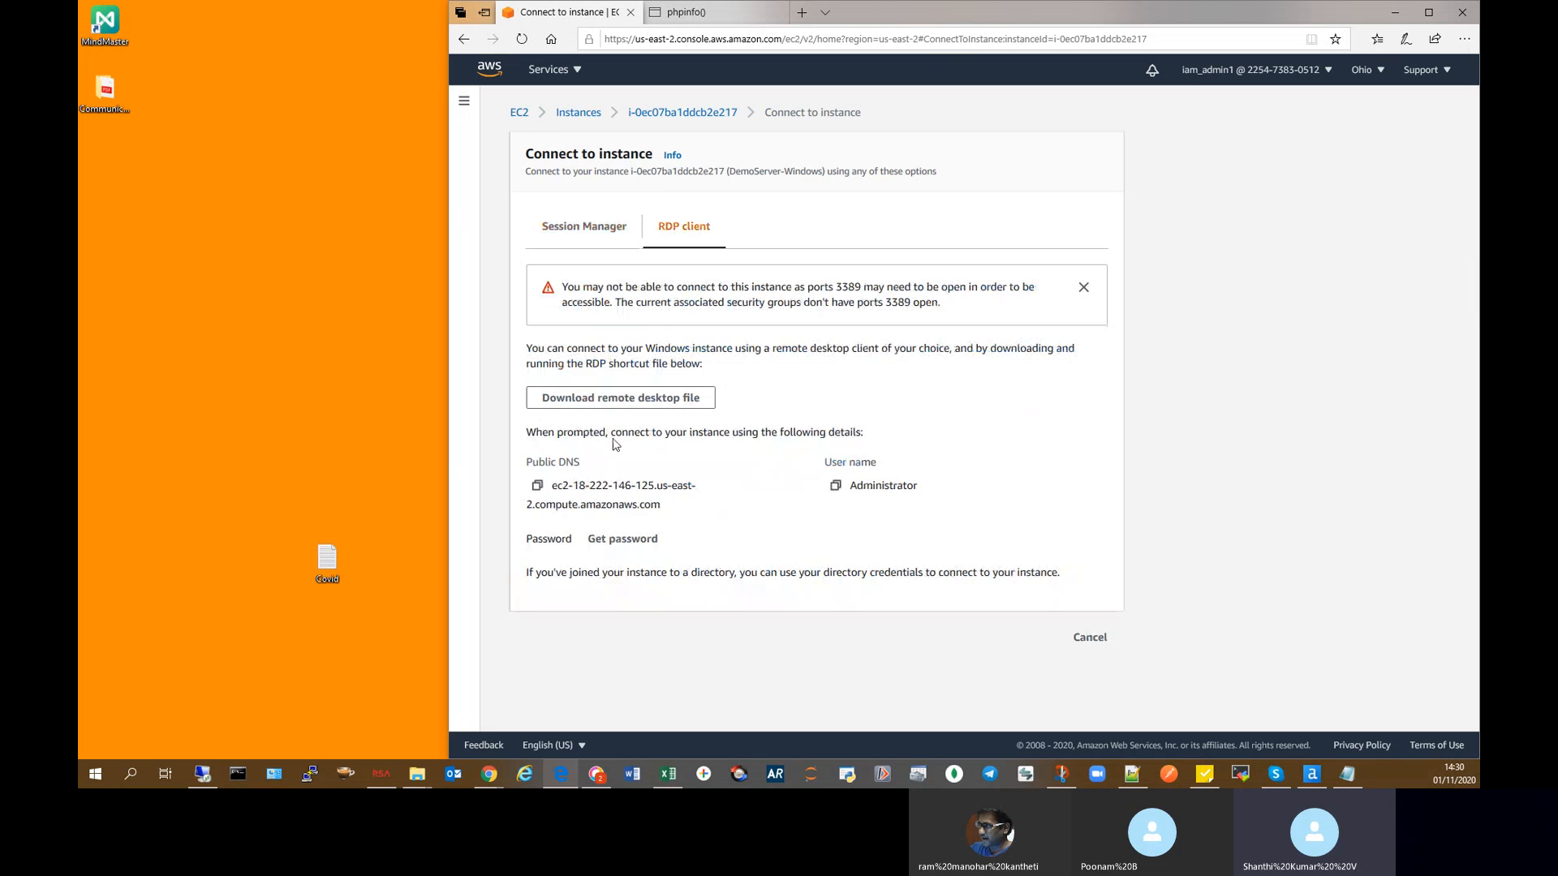
pyautogui.click(1464, 38)
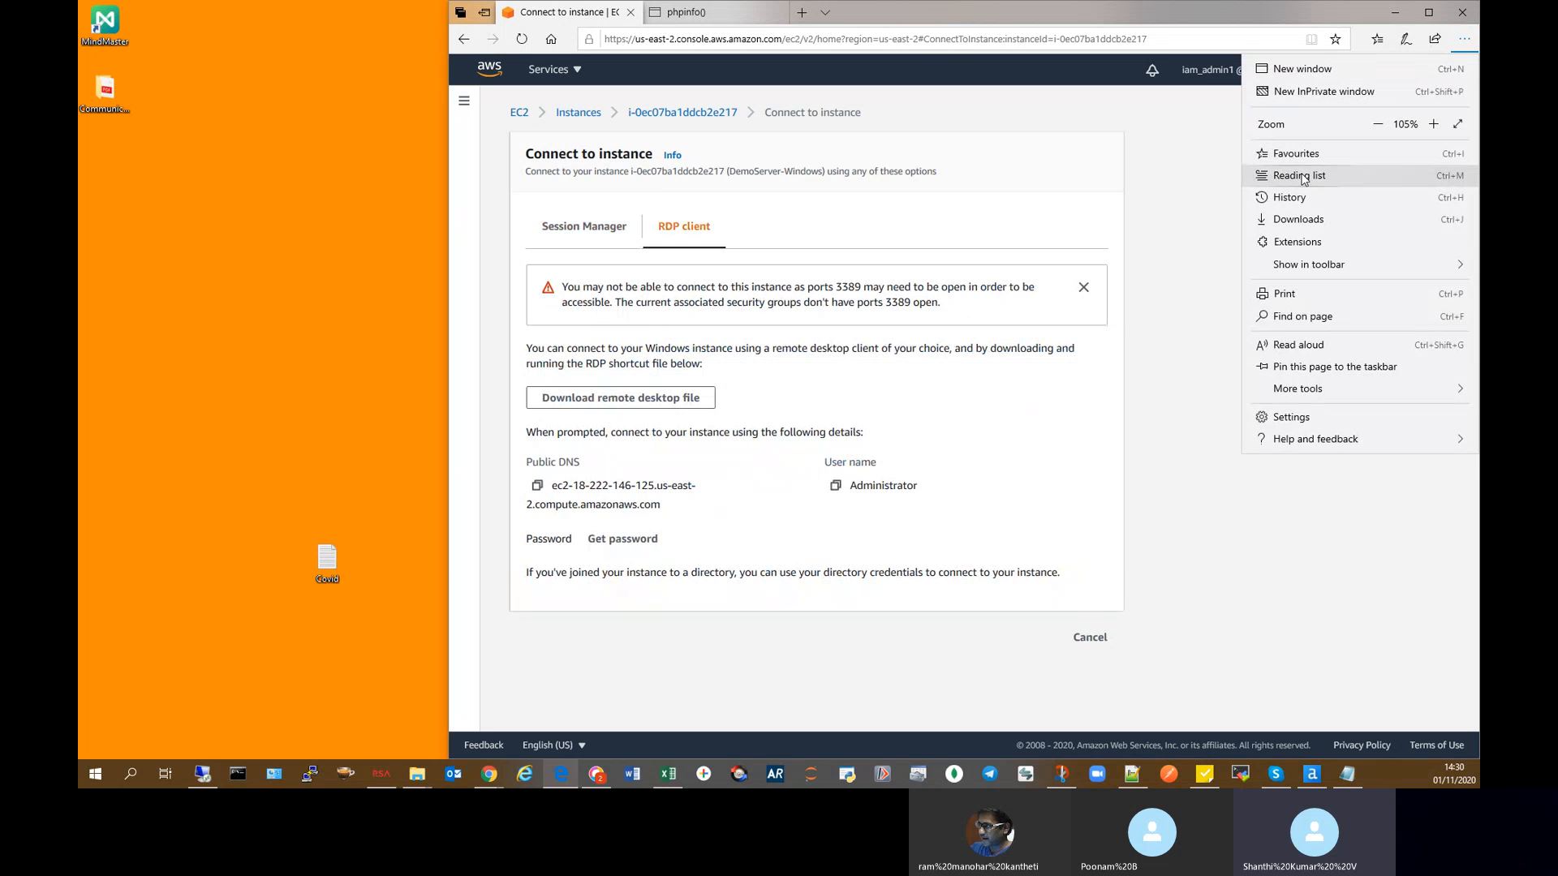
pyautogui.click(1310, 221)
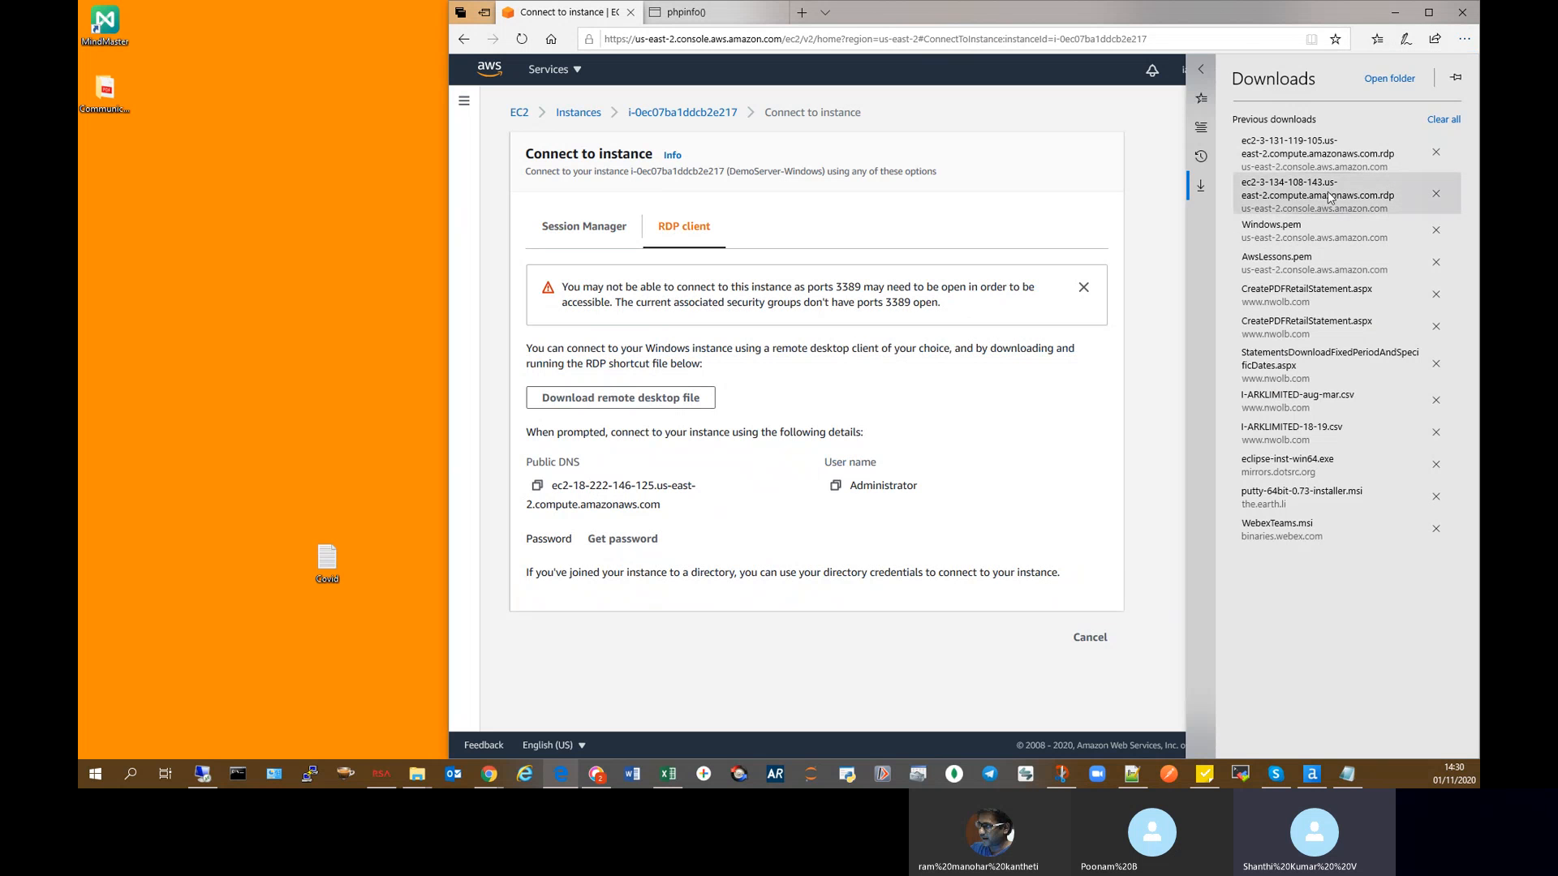
pyautogui.click(1311, 149)
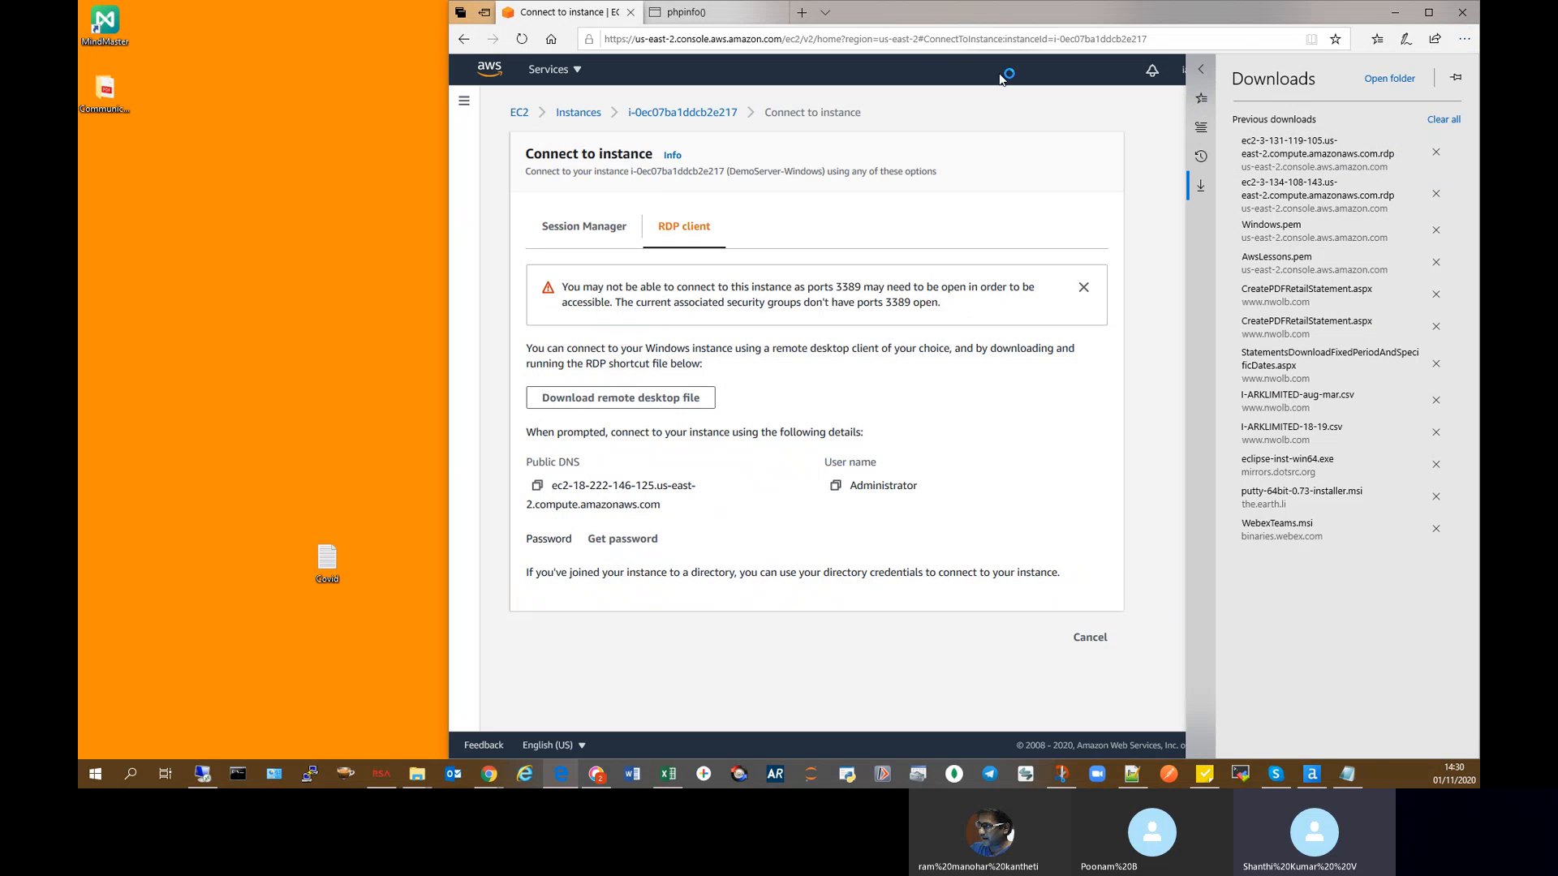
# Step: Load the Windows.pem key pair from Documents > AWS Lessons and decrypt the instance's Windows administrator password
pyautogui.click(624, 540)
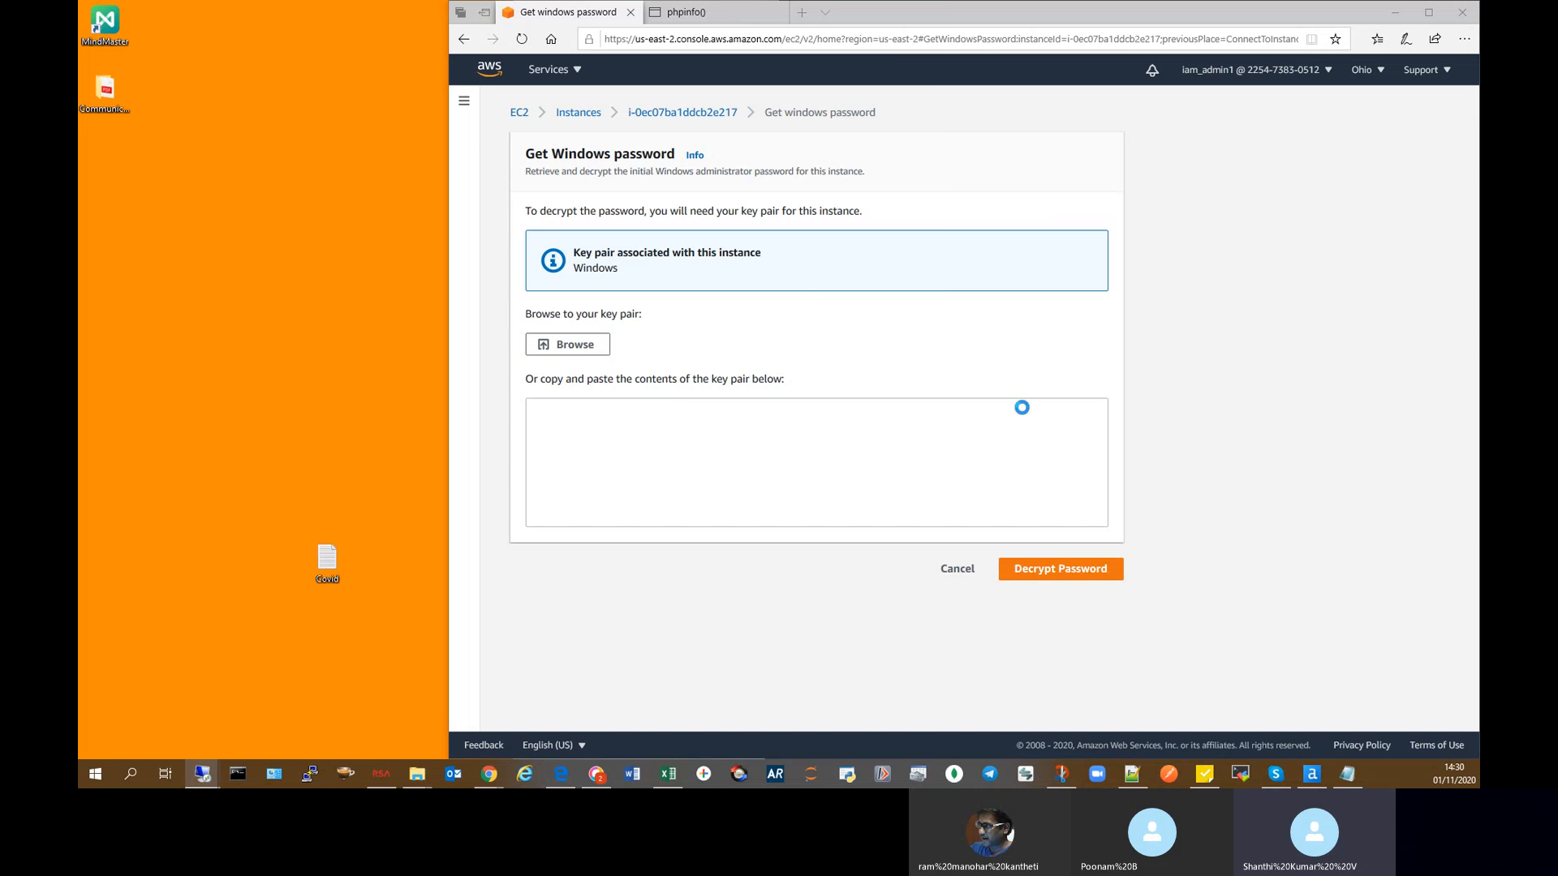
pyautogui.click(604, 344)
pyautogui.click(730, 152)
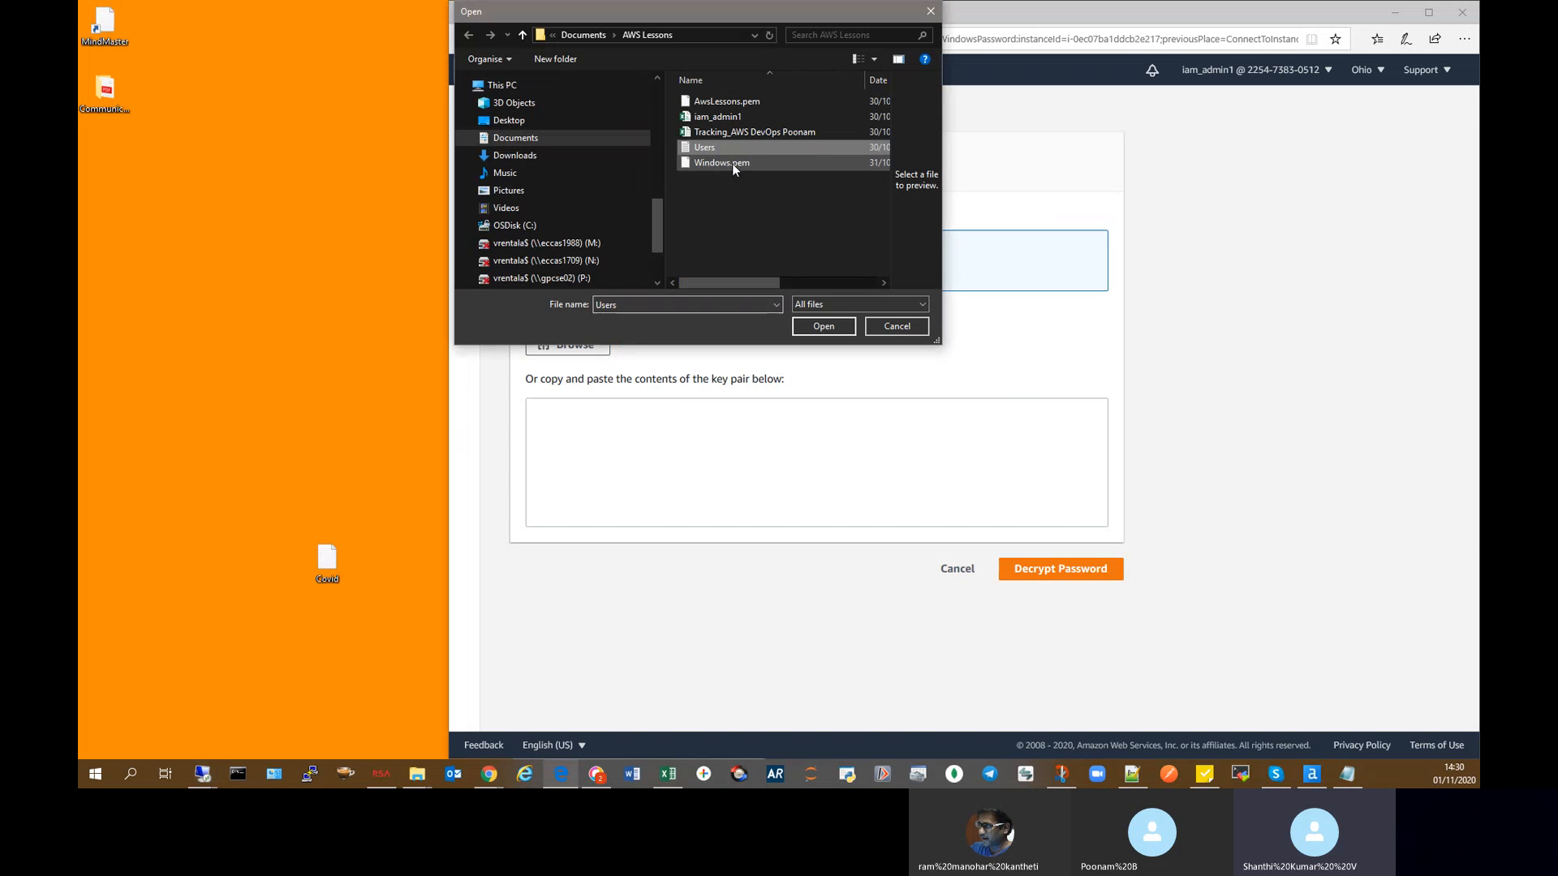
pyautogui.click(722, 166)
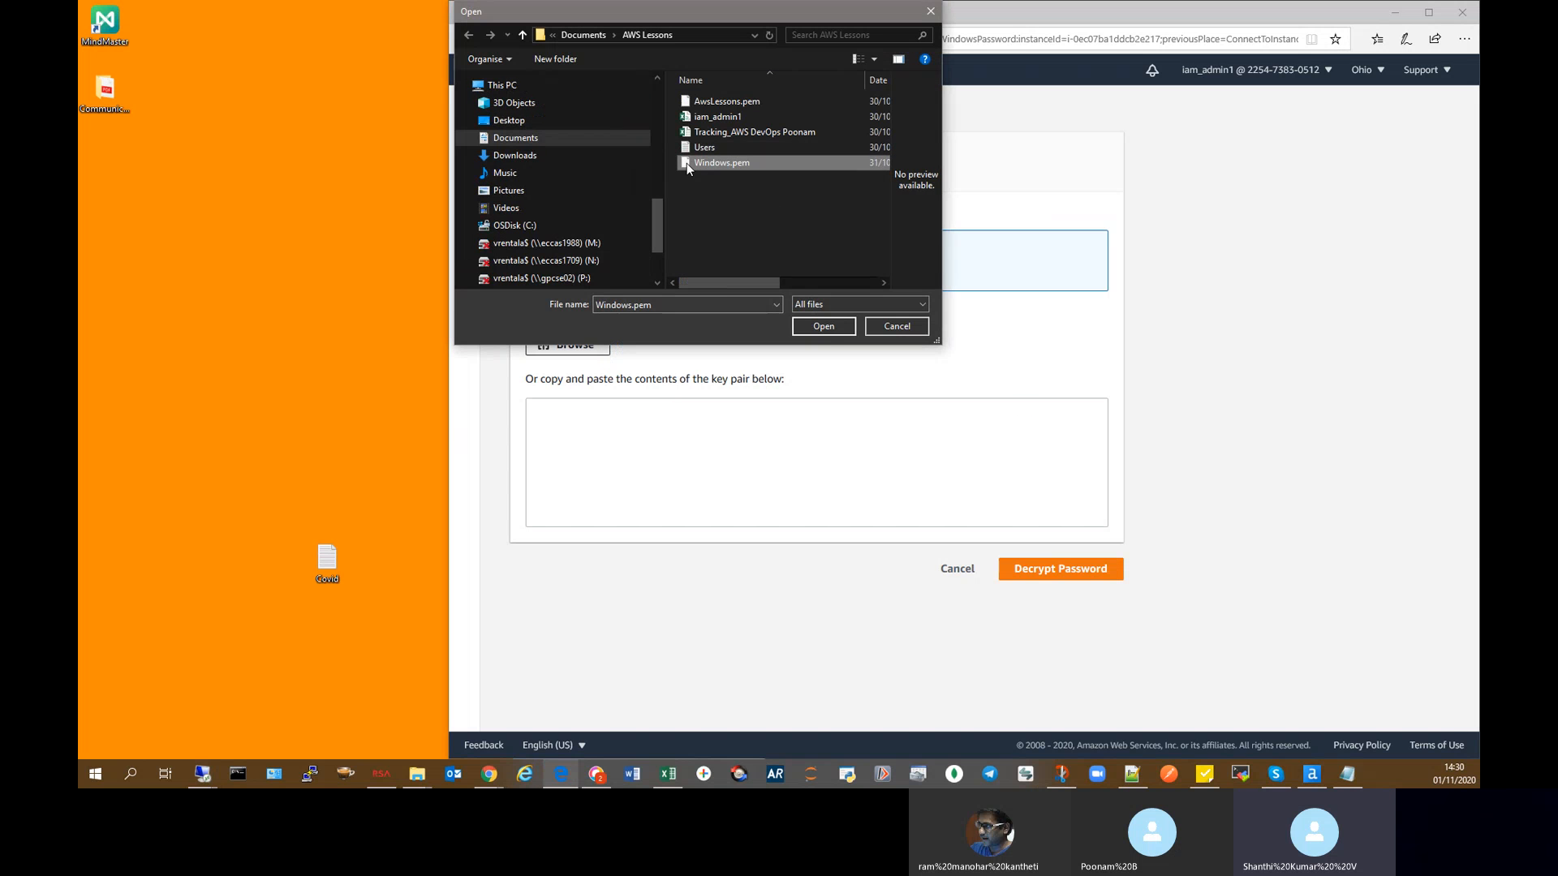
pyautogui.click(687, 163)
pyautogui.click(833, 329)
pyautogui.click(823, 326)
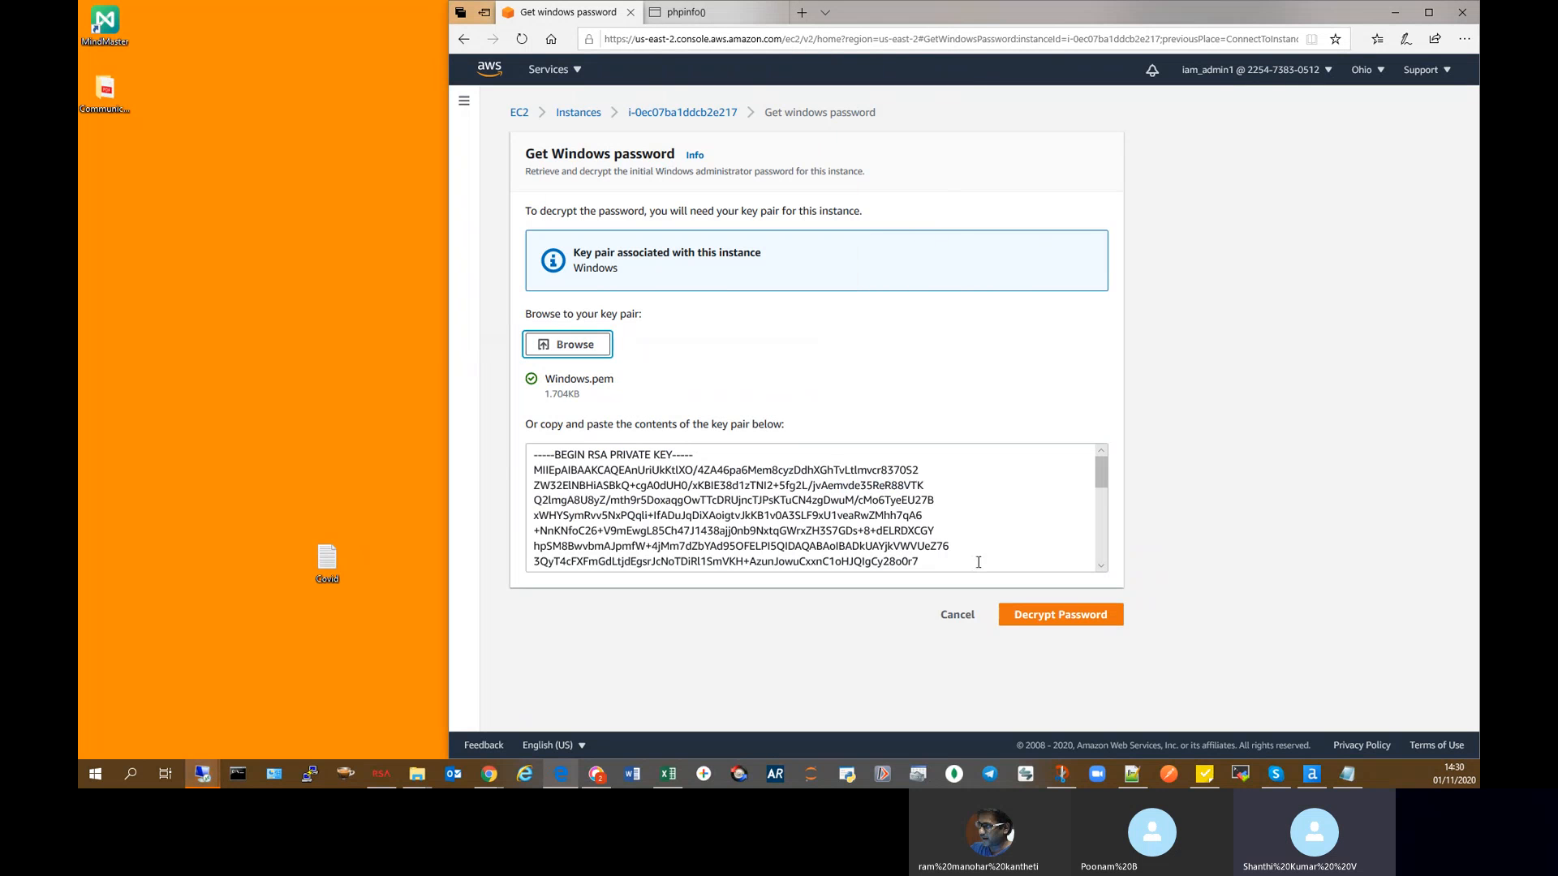
pyautogui.click(1006, 613)
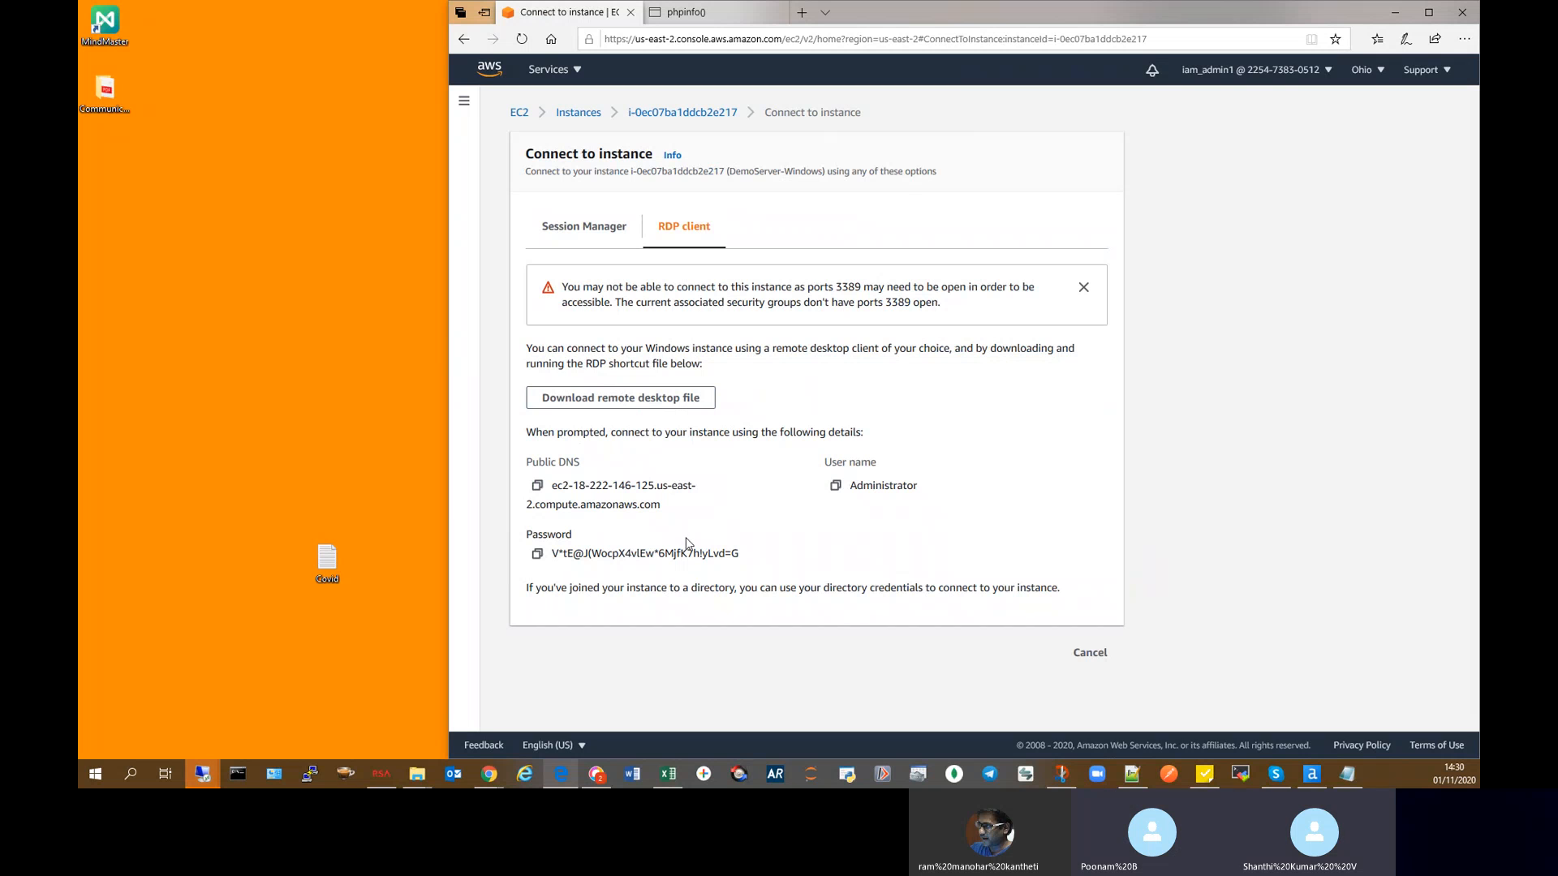
# Step: Copy the decrypted administrator password and try to sign in to the remote desktop connection with it as Administrator
pyautogui.click(537, 555)
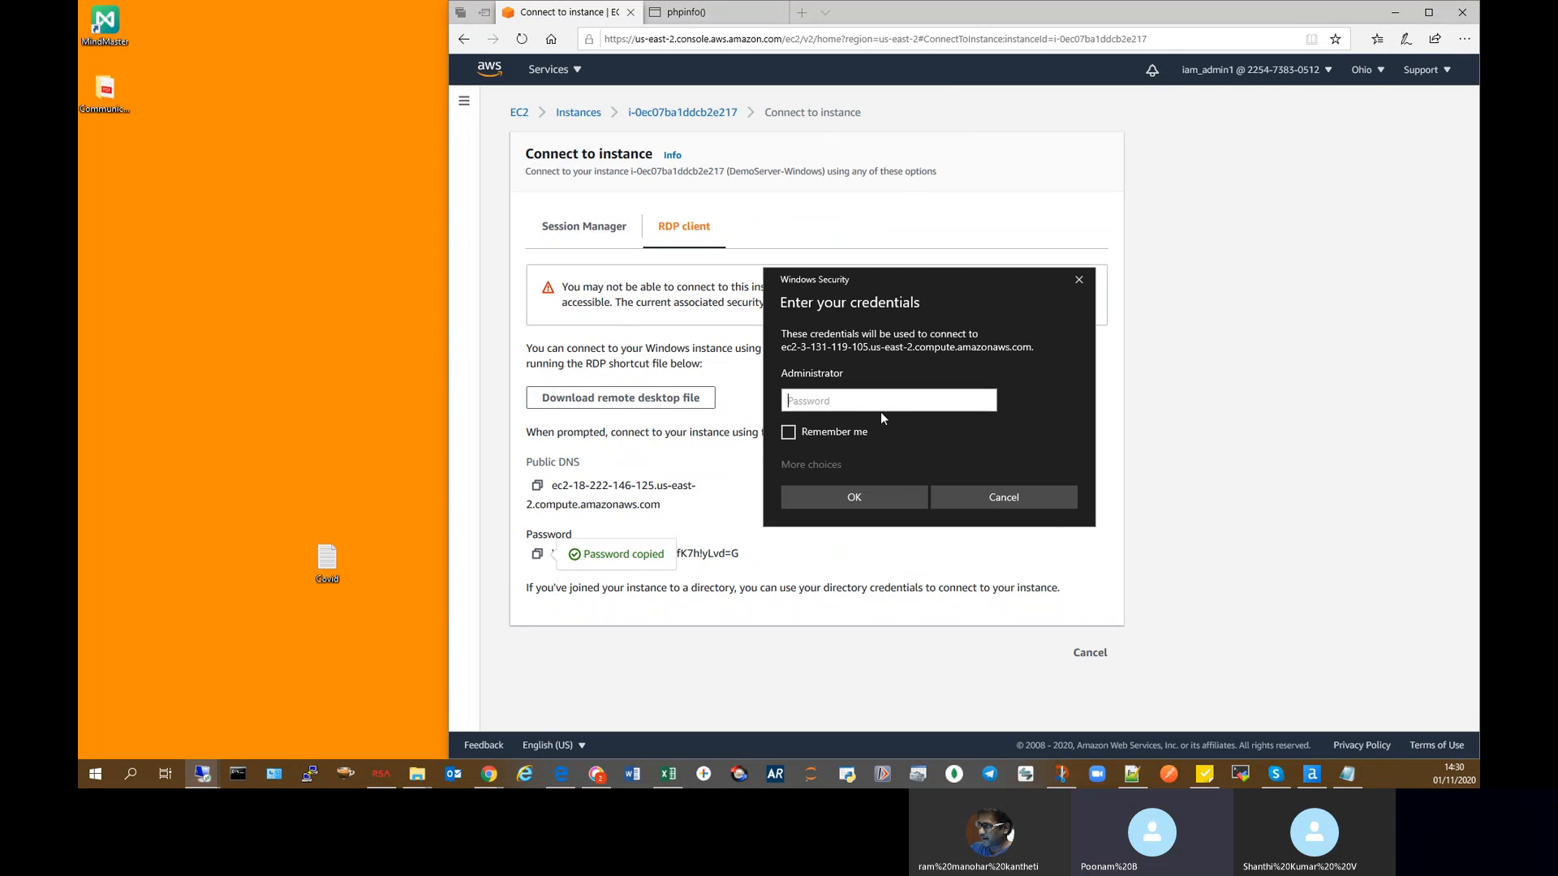
pyautogui.hotkey('ctrl', 'v')
pyautogui.click(883, 492)
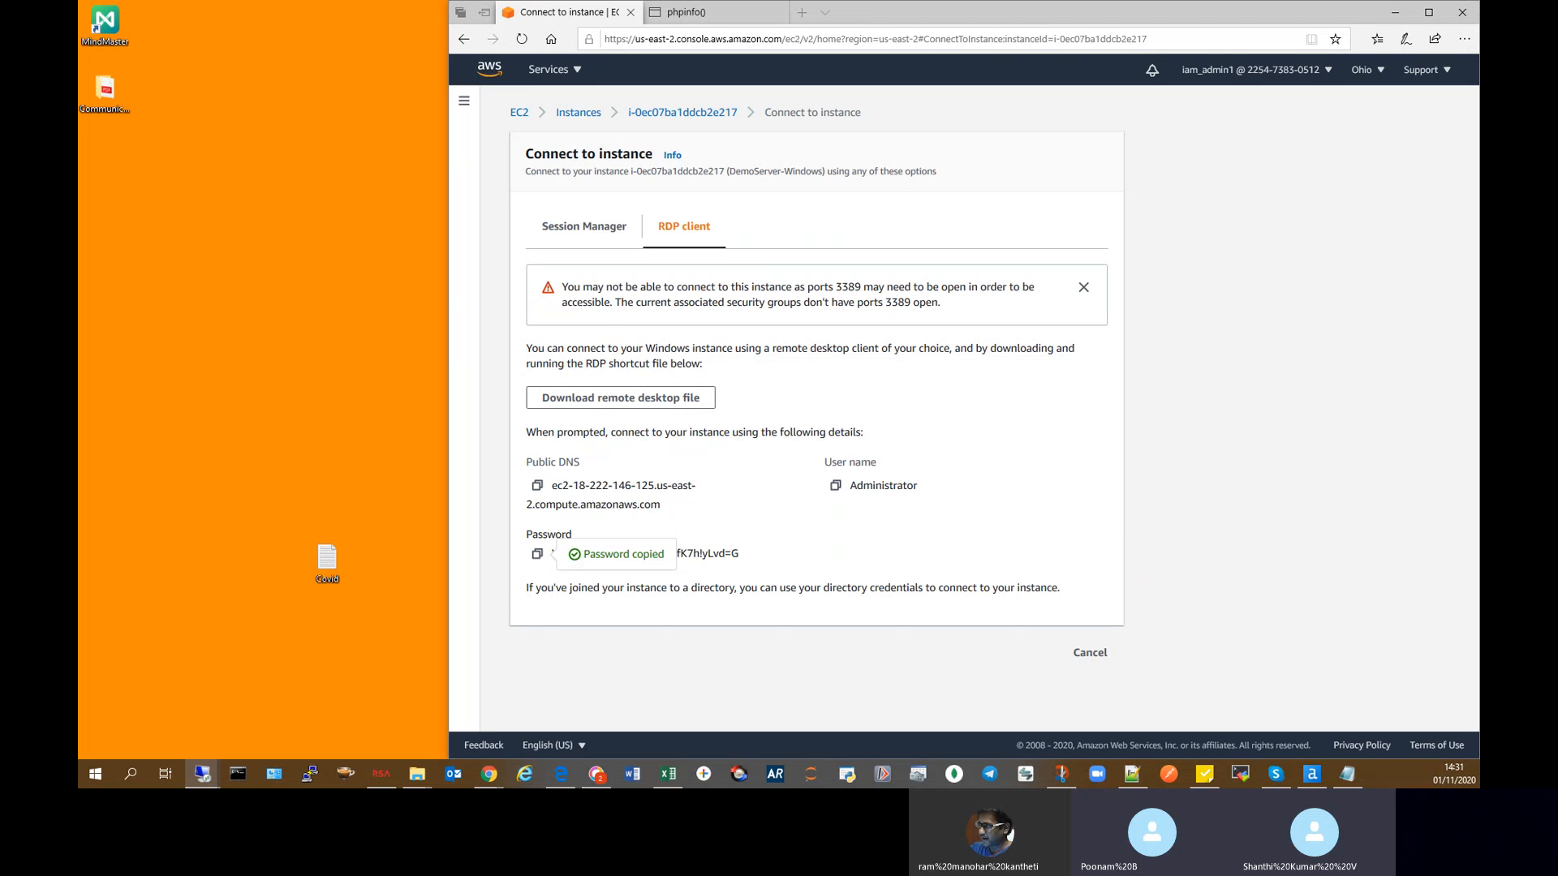
pyautogui.click(534, 554)
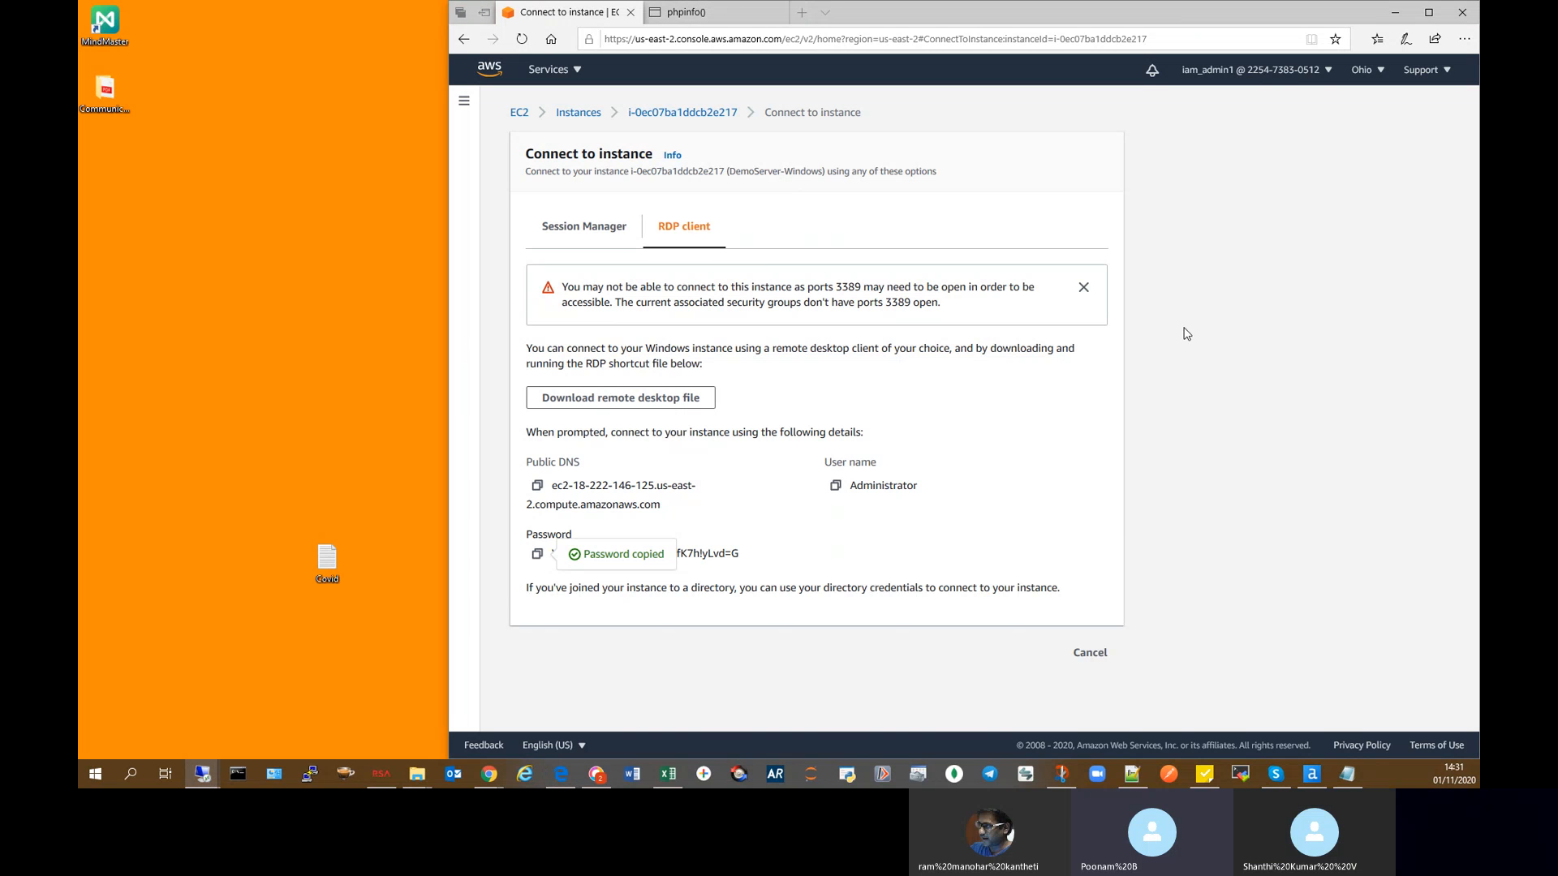
pyautogui.moveTo(1168, 170); pyautogui.dragTo(762, 123)
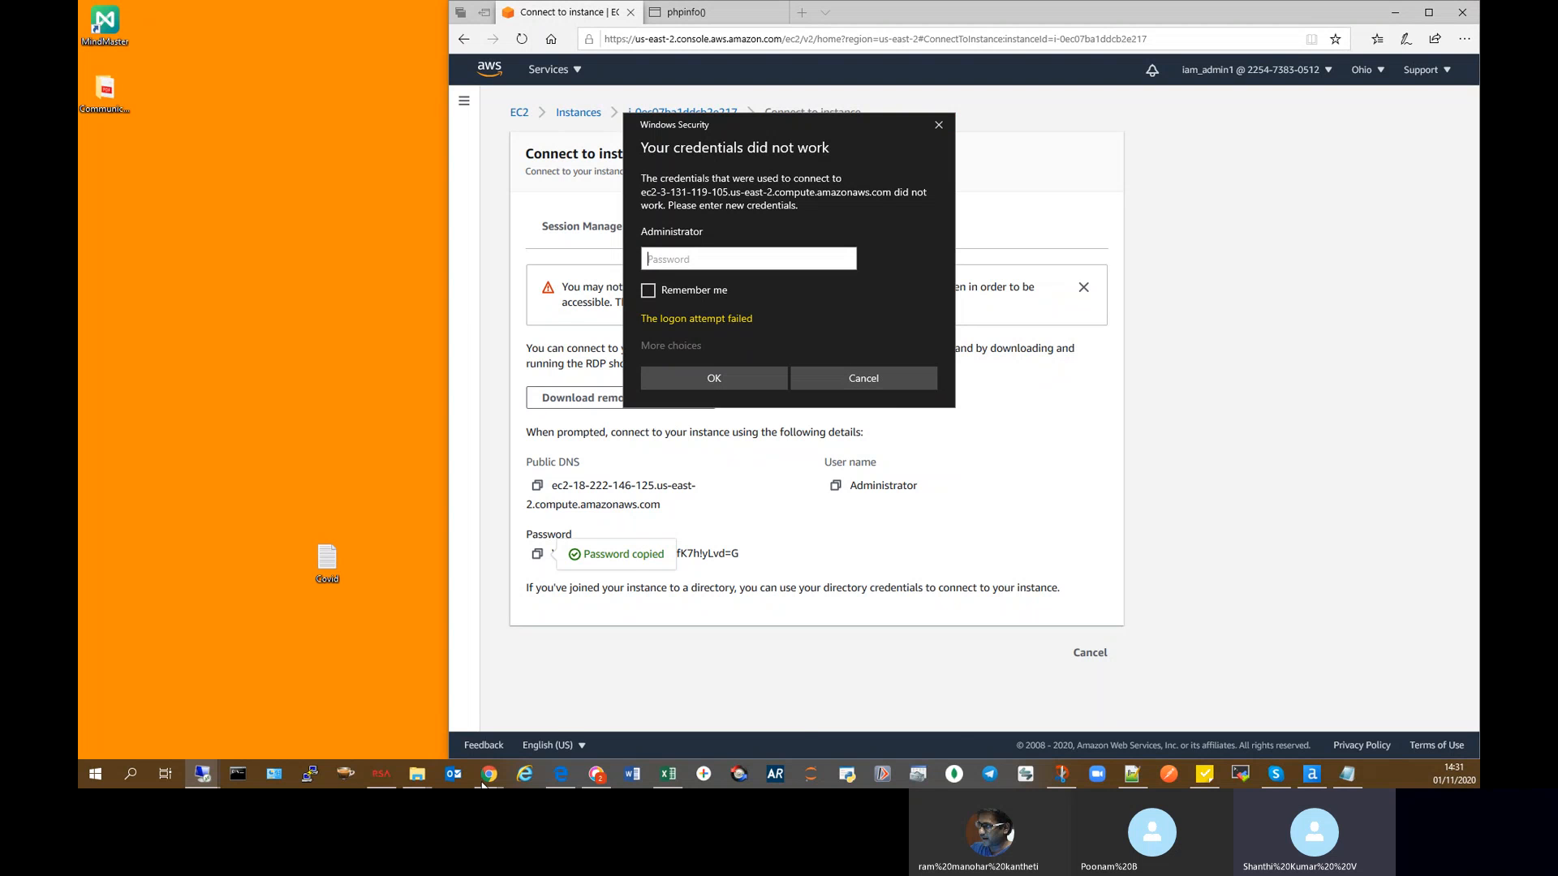
# Step: Switch to Chrome, open DemoServer-Windows (1).rdp from the download history, and dismiss the failed sign-in prompt
pyautogui.moveTo(492, 781)
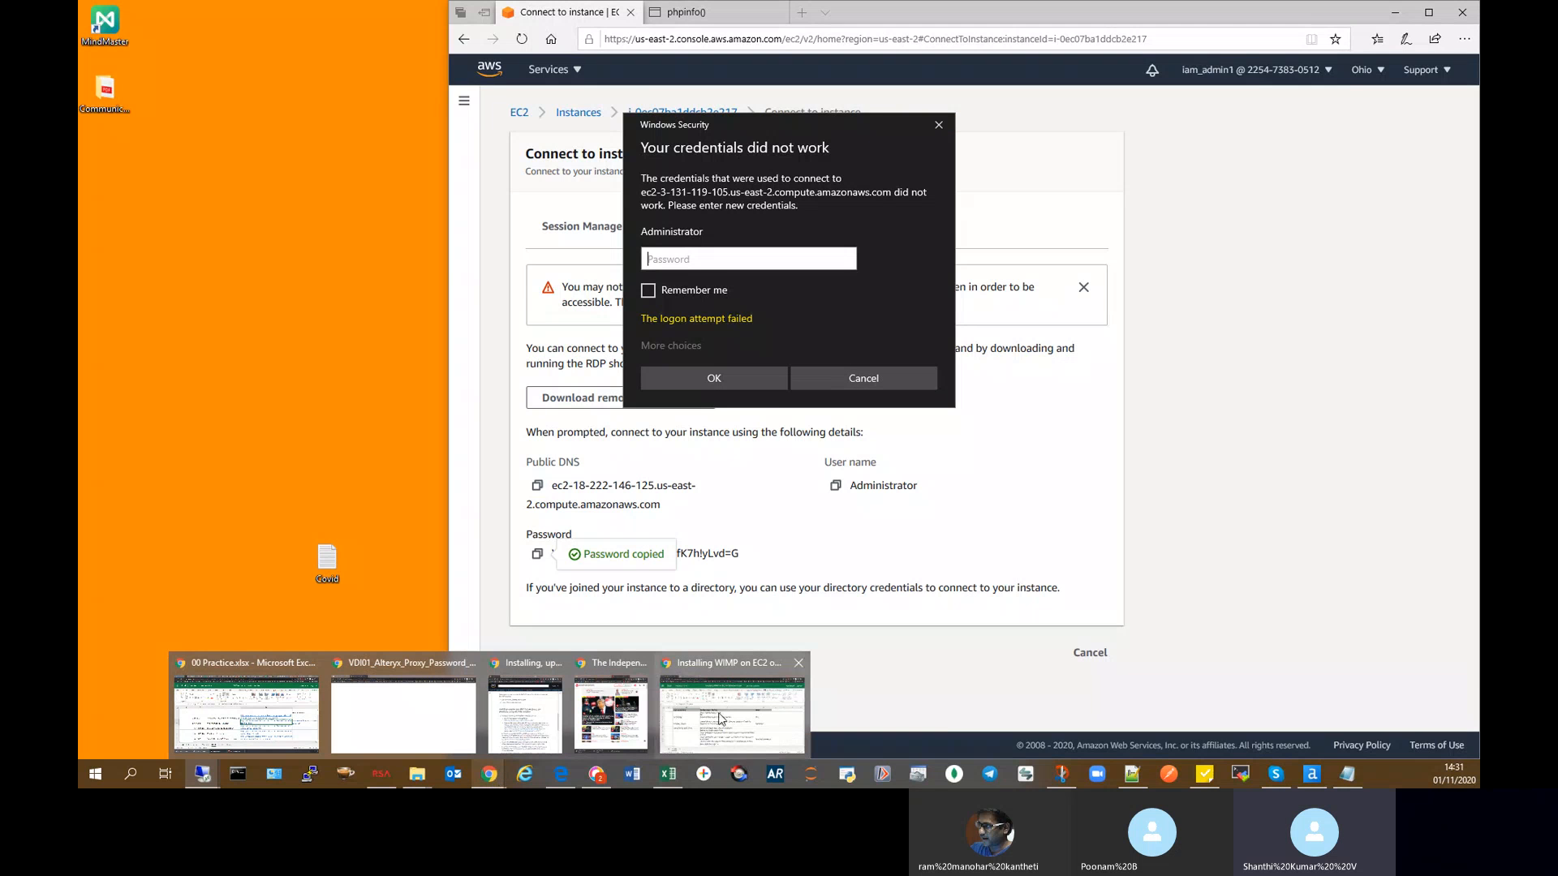
pyautogui.moveTo(721, 718)
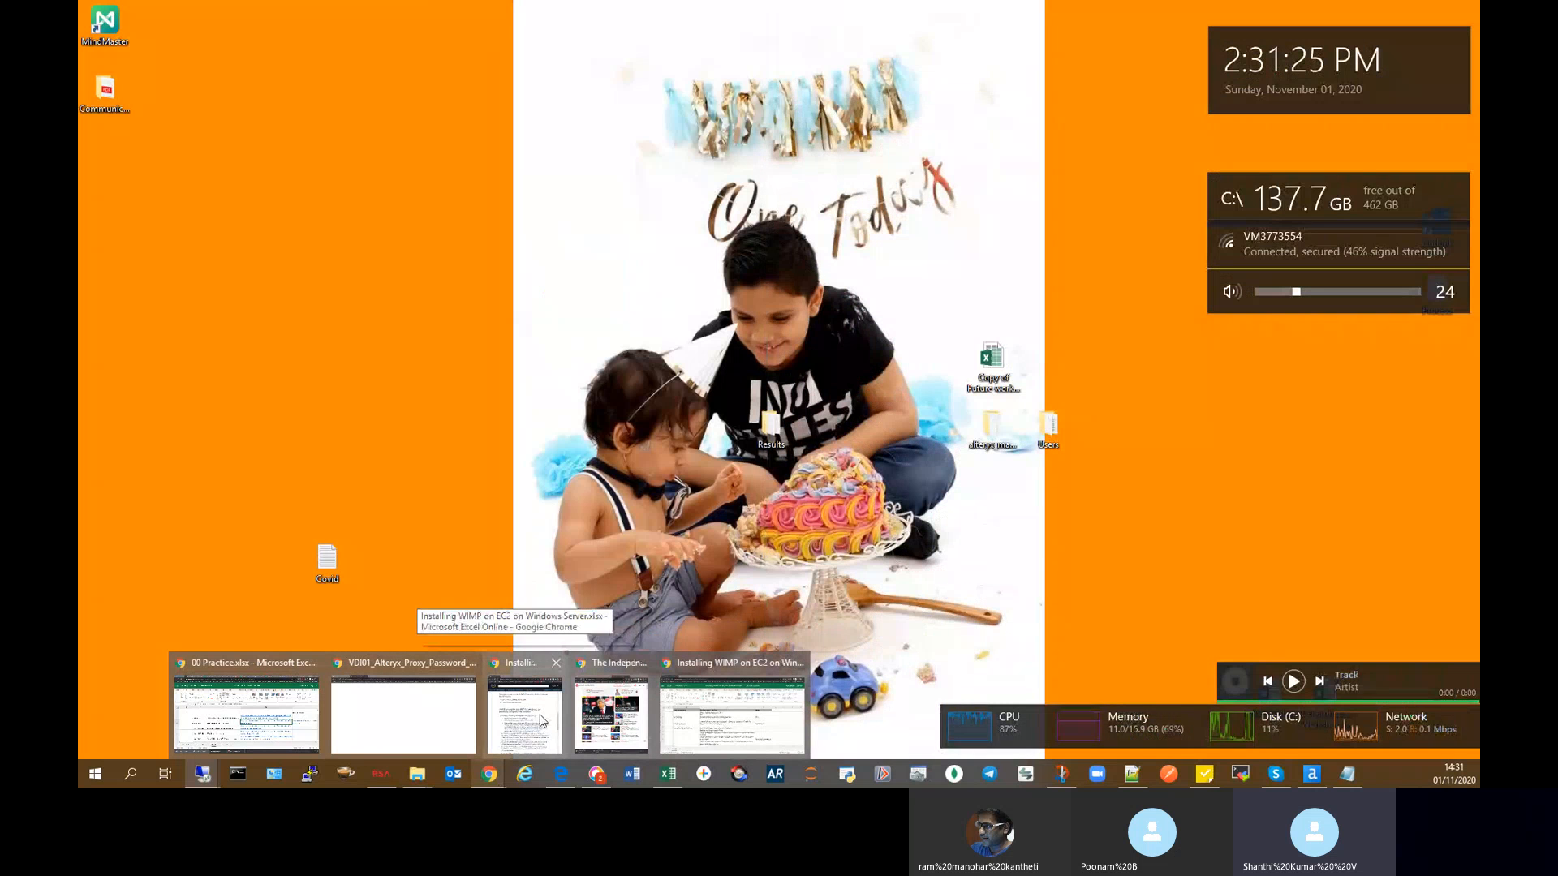
pyautogui.moveTo(610, 719)
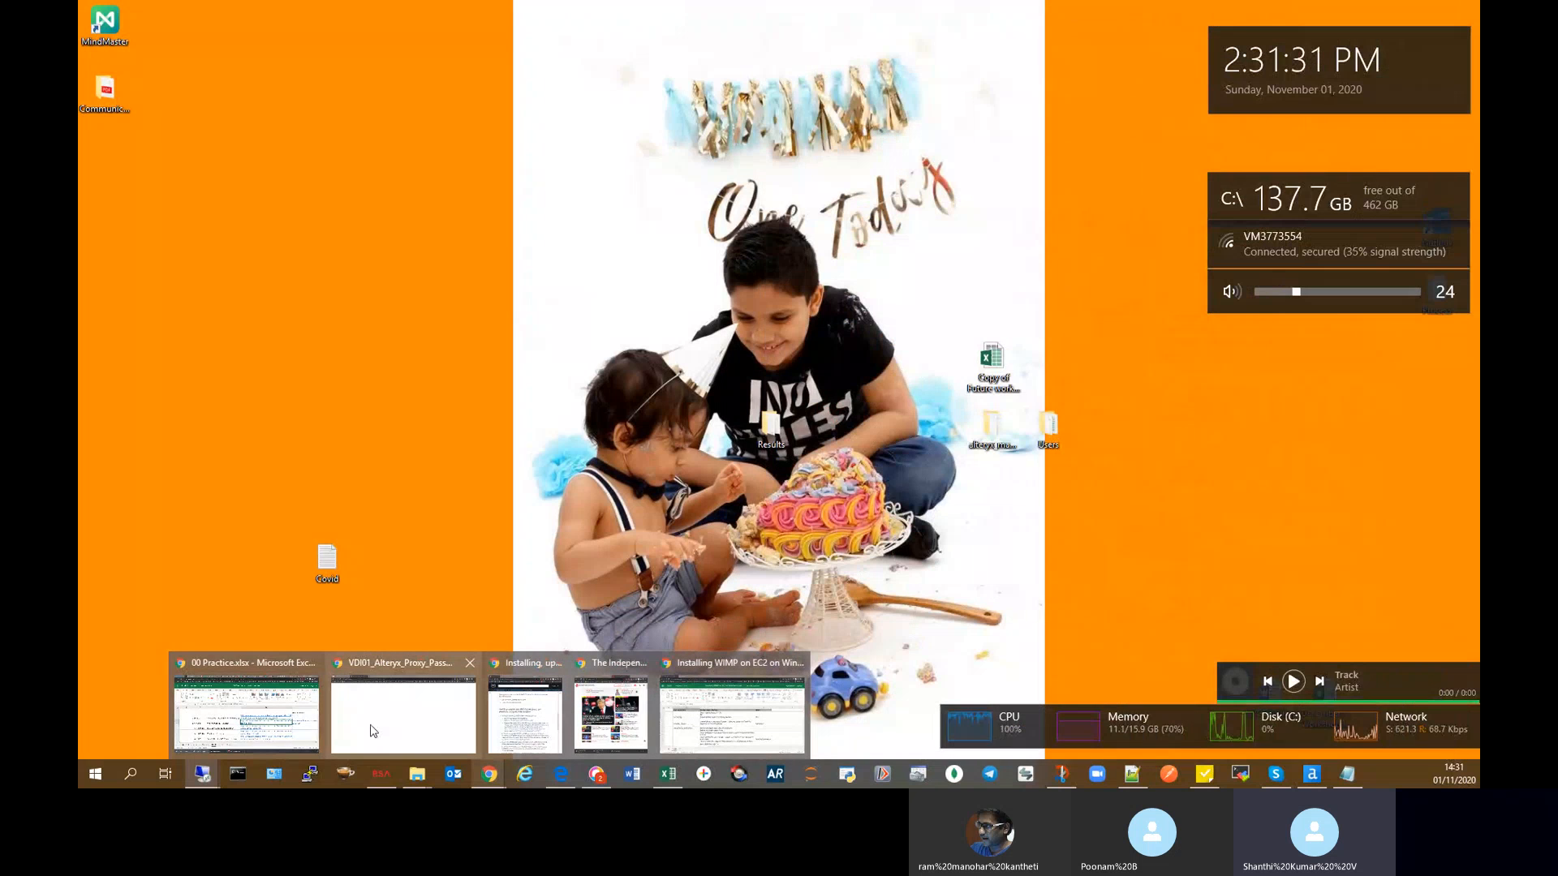
pyautogui.moveTo(279, 733)
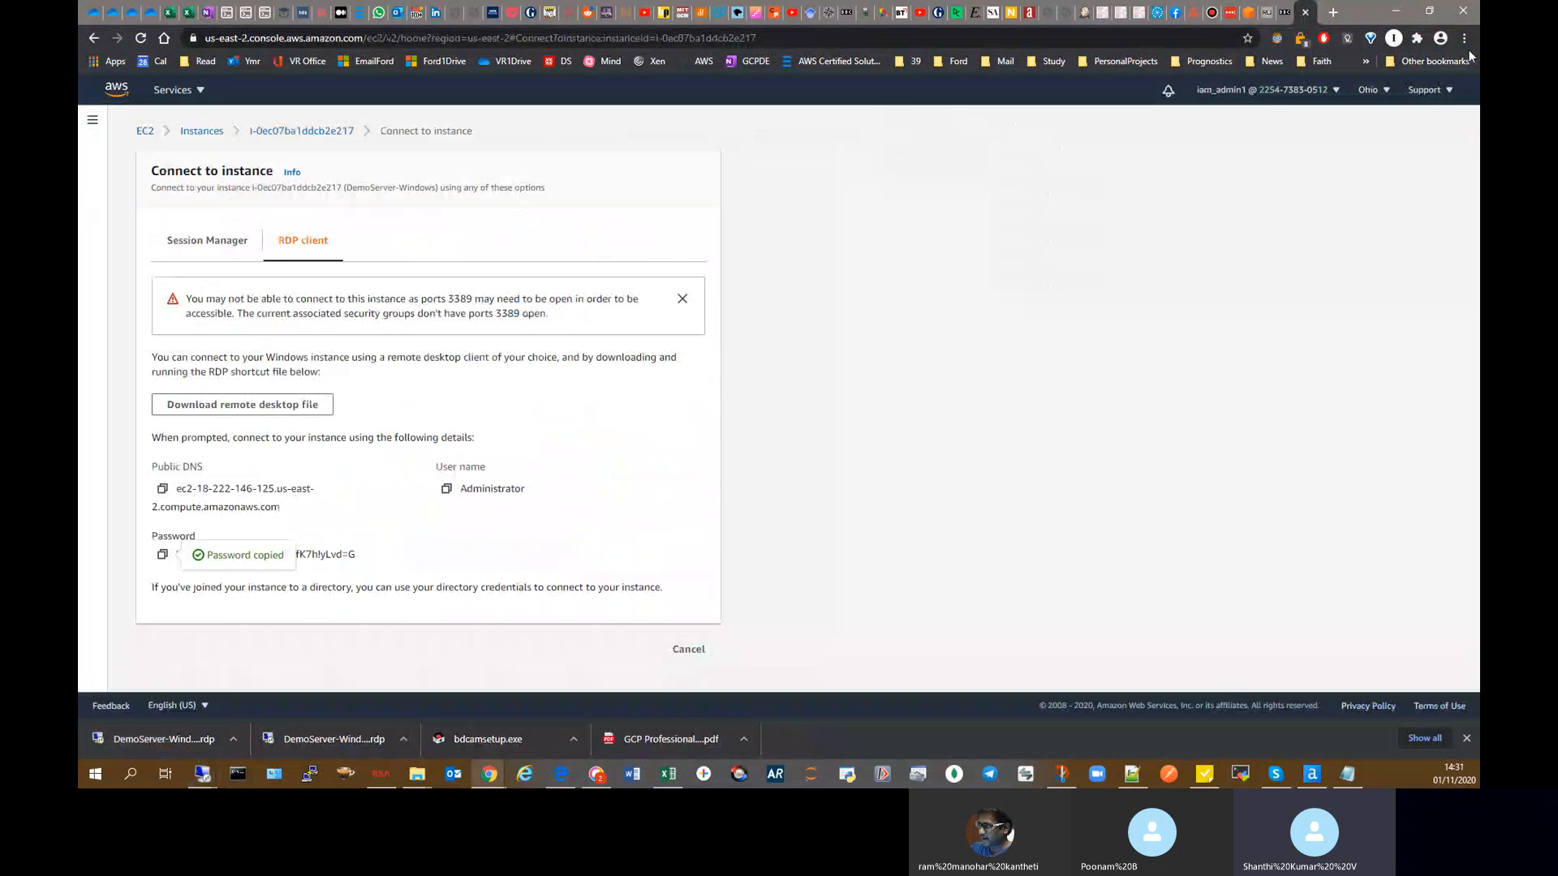
pyautogui.click(1465, 39)
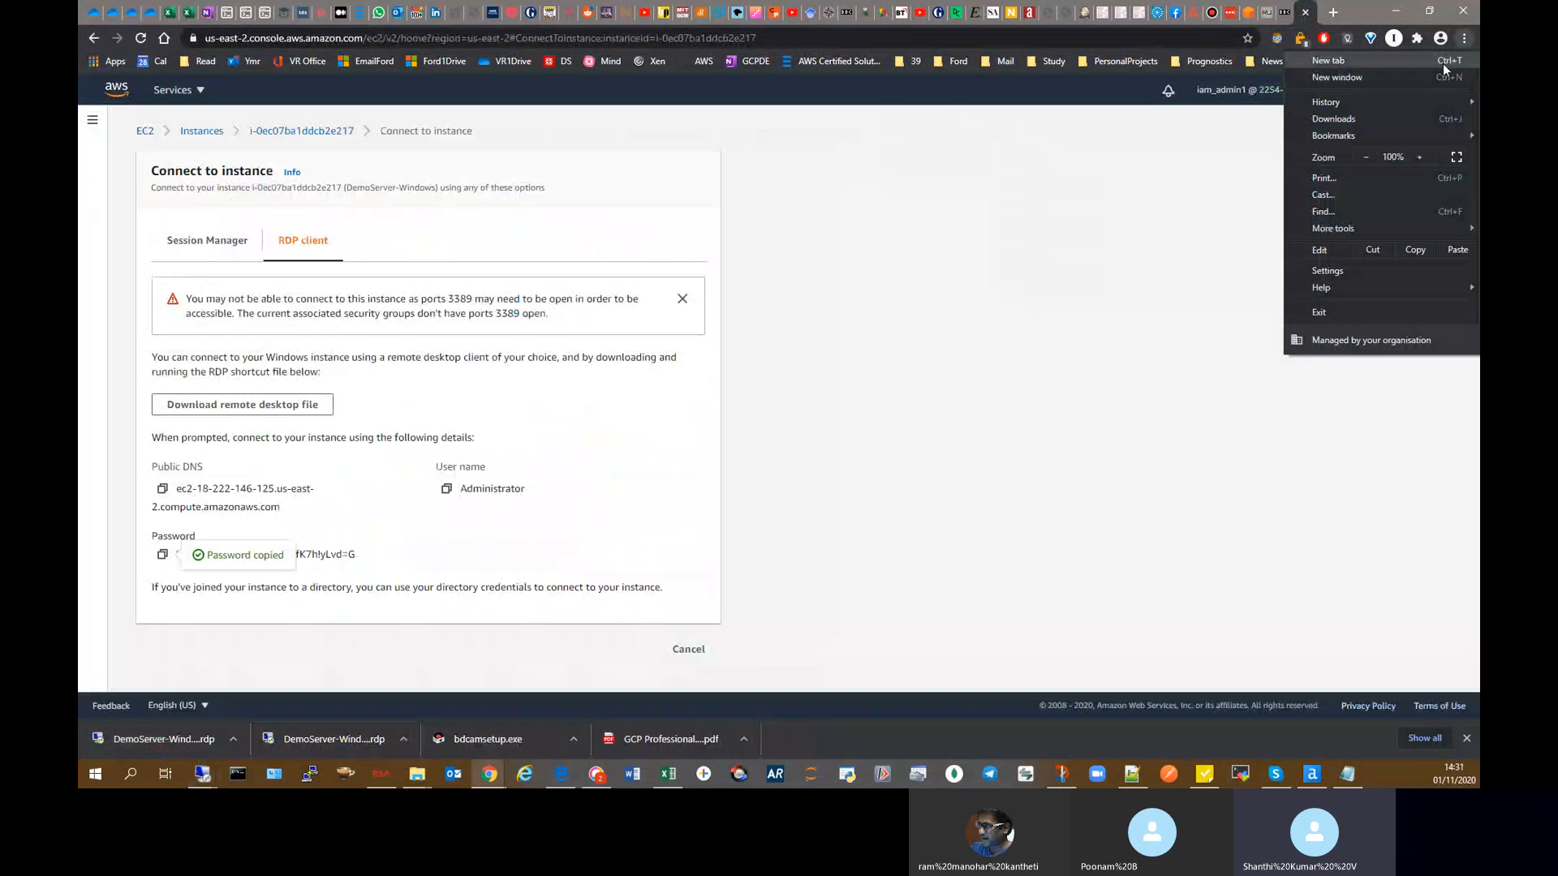
pyautogui.click(1352, 118)
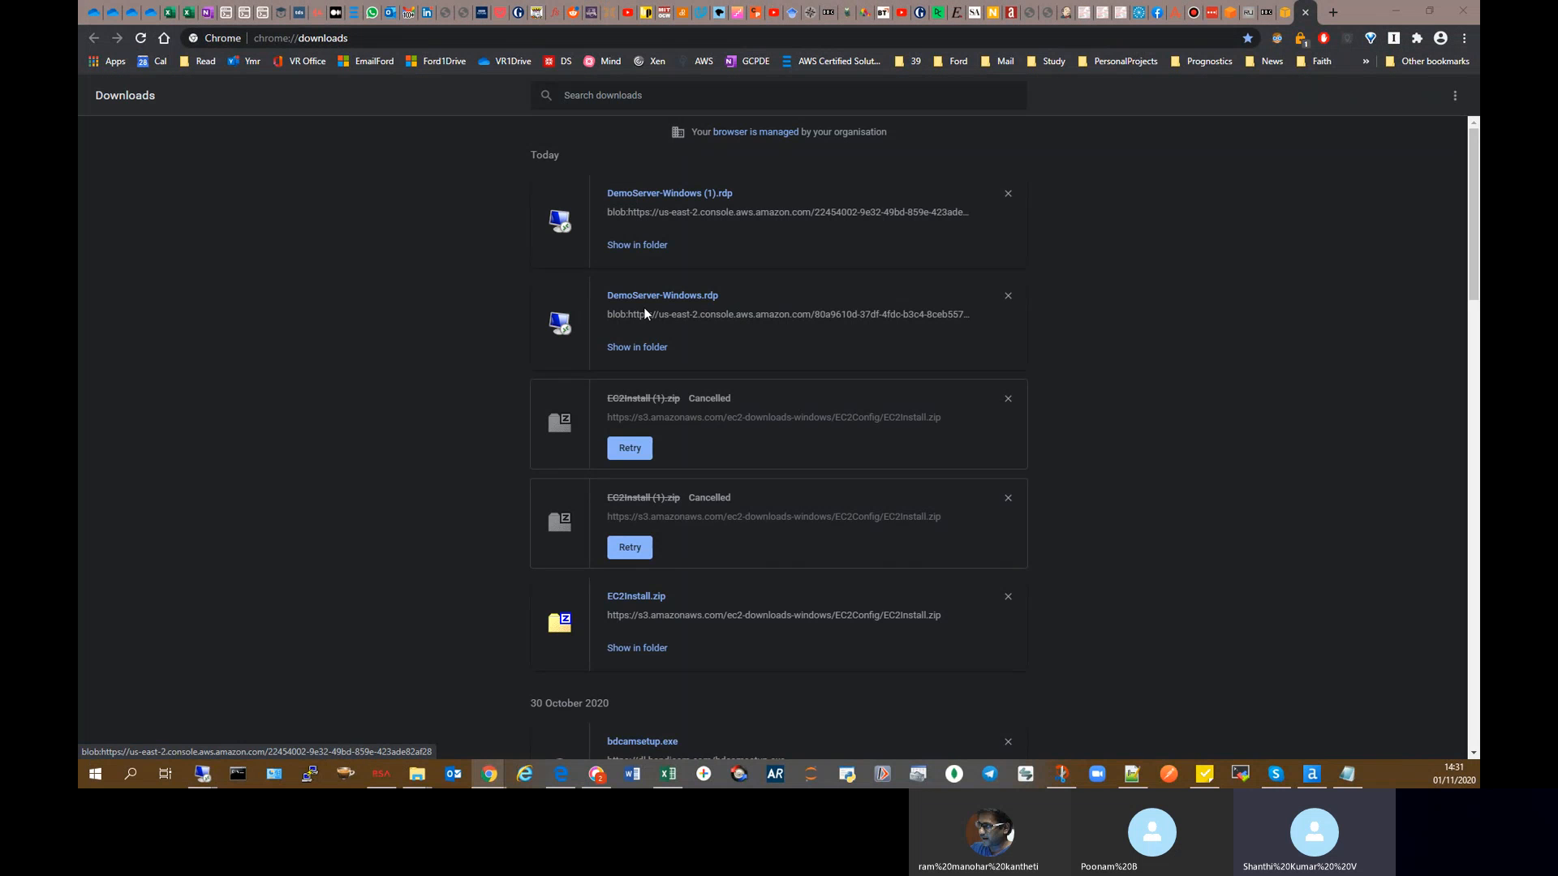
pyautogui.click(626, 350)
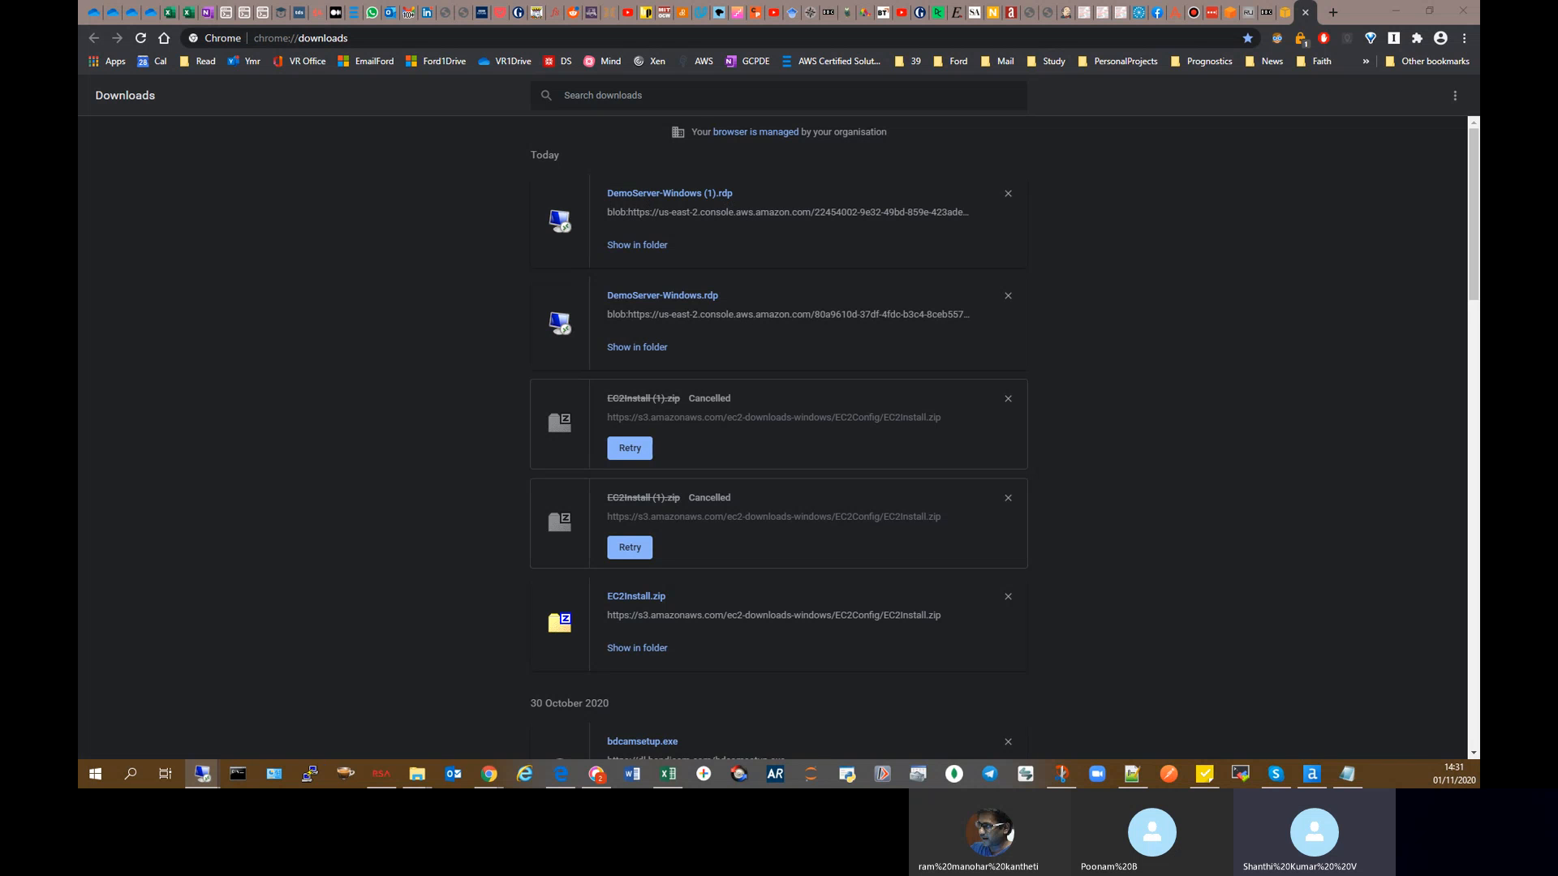
pyautogui.click(1396, 13)
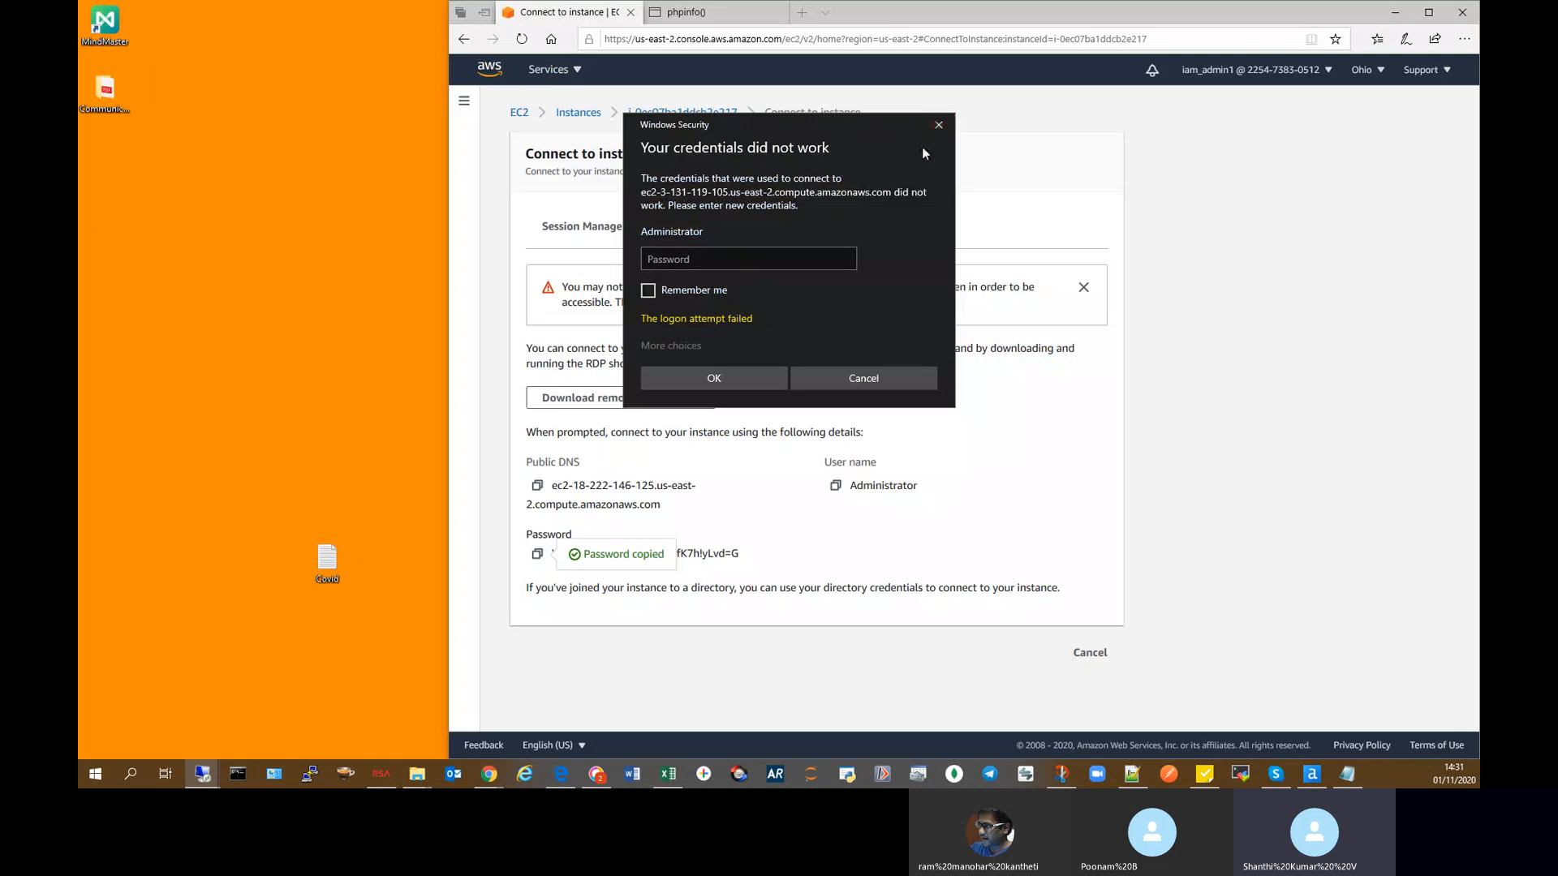
pyautogui.click(938, 125)
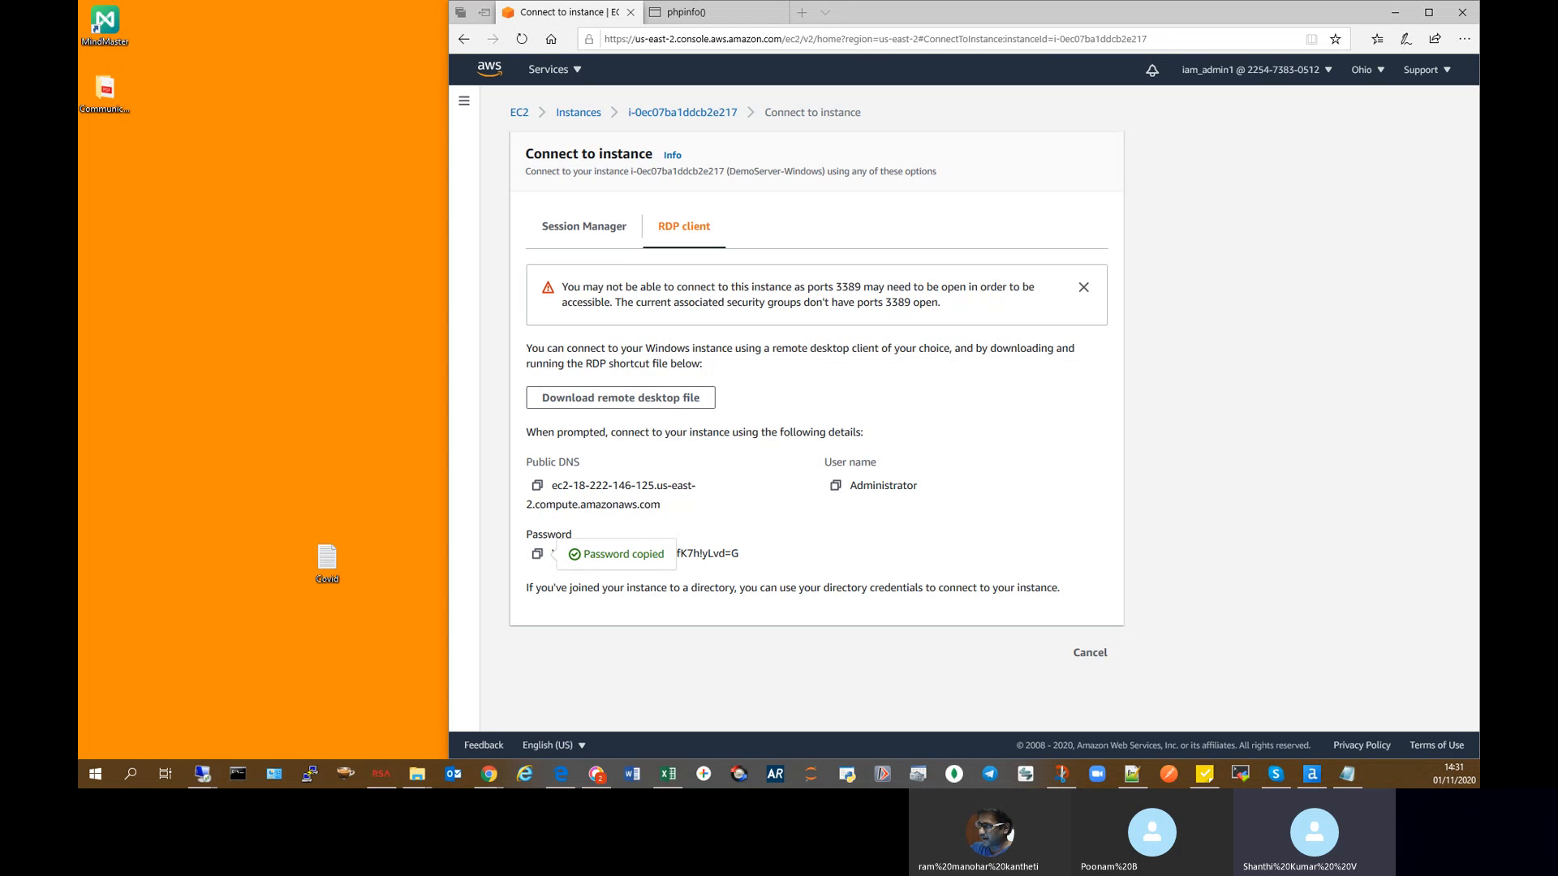
pyautogui.moveTo(1478, 151); pyautogui.dragTo(757, 112)
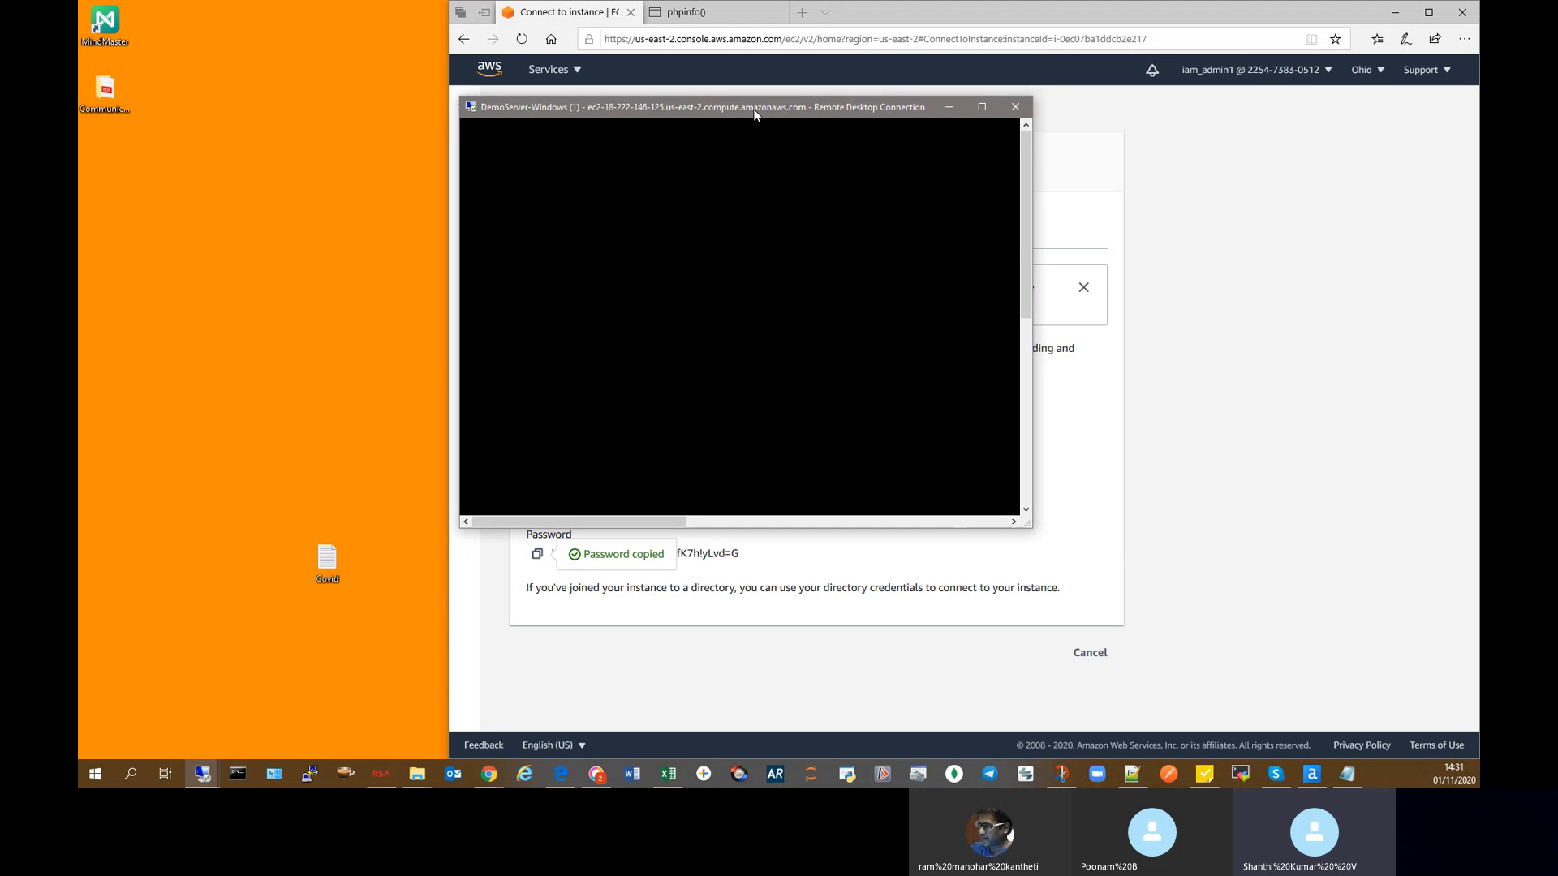
pyautogui.click(986, 106)
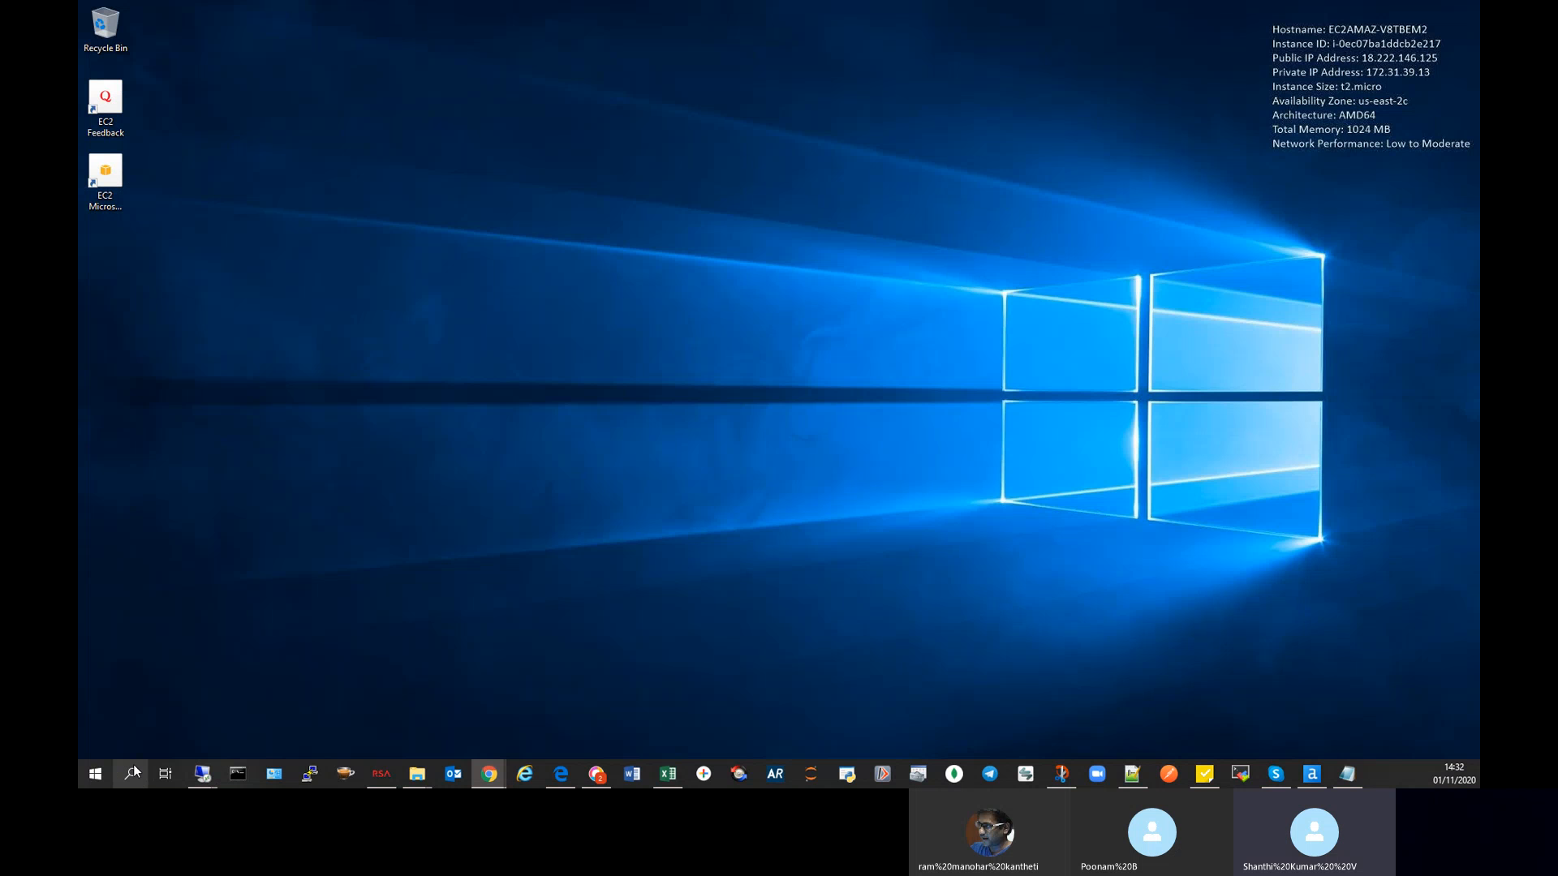
pyautogui.click(133, 765)
pyautogui.click(1072, 94)
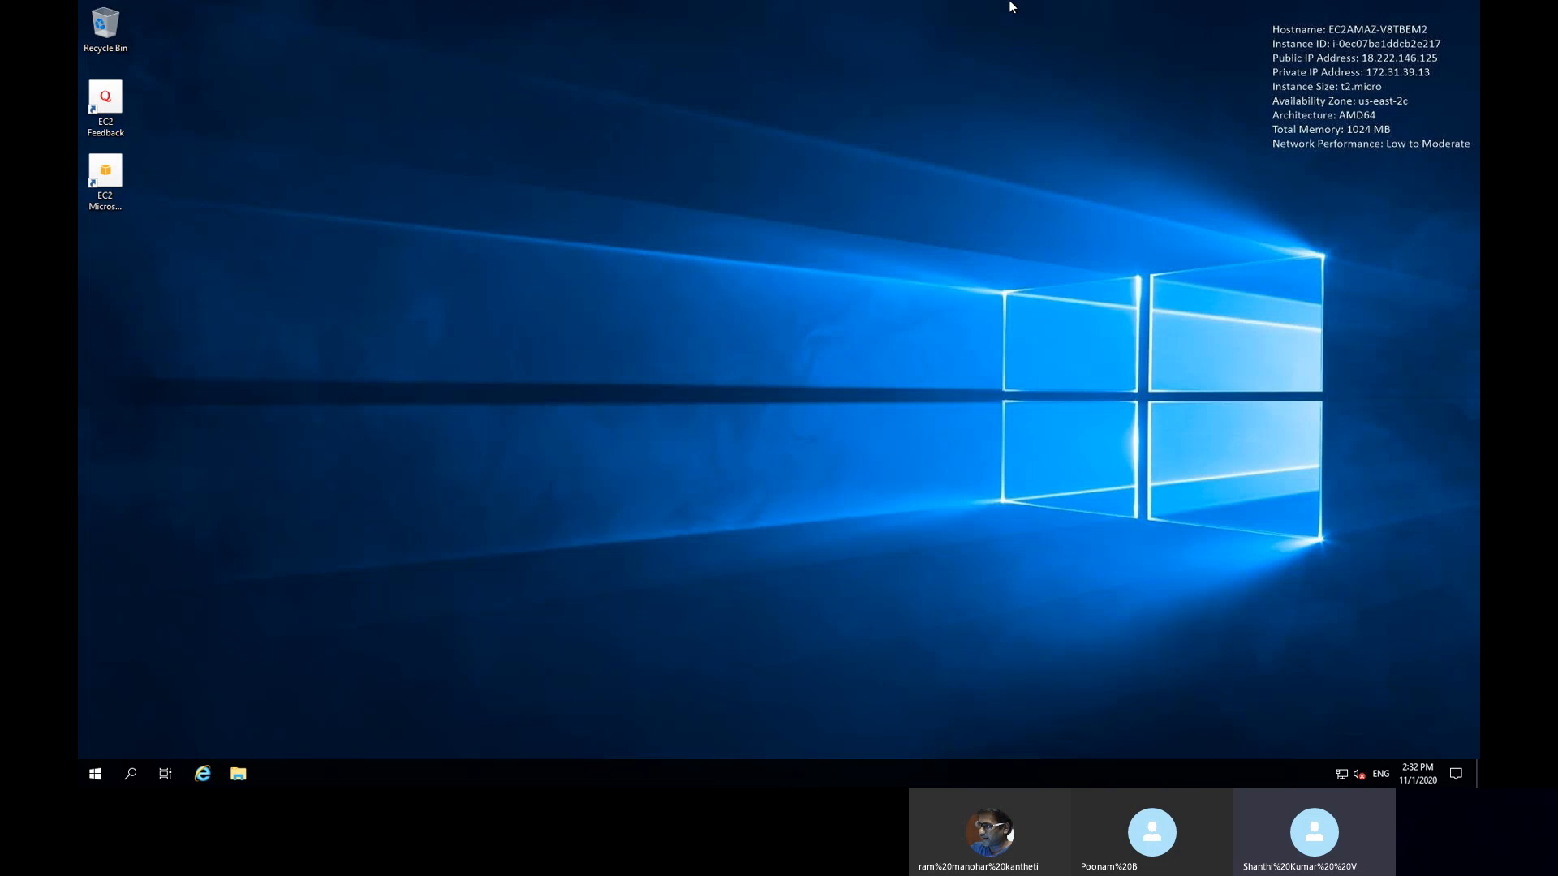
pyautogui.moveTo(863, 7)
pyautogui.click(942, 10)
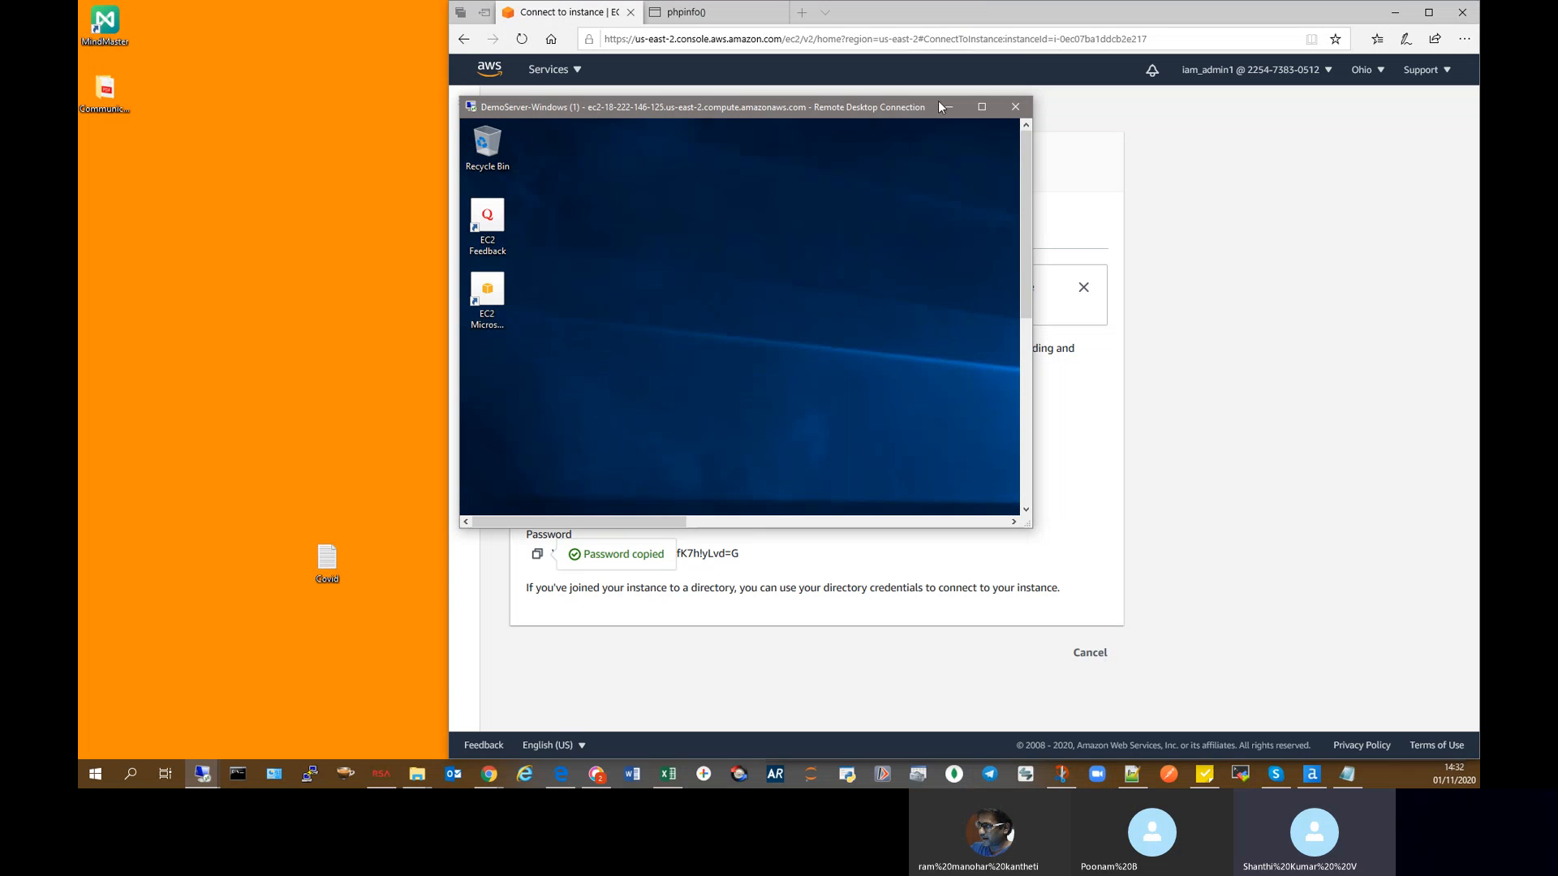
# Step: Move the DemoServer-Windows (1) remote desktop window to the screen's corner and enlarge it to fill the area above the local taskbar
pyautogui.moveTo(938, 100); pyautogui.dragTo(560, 7)
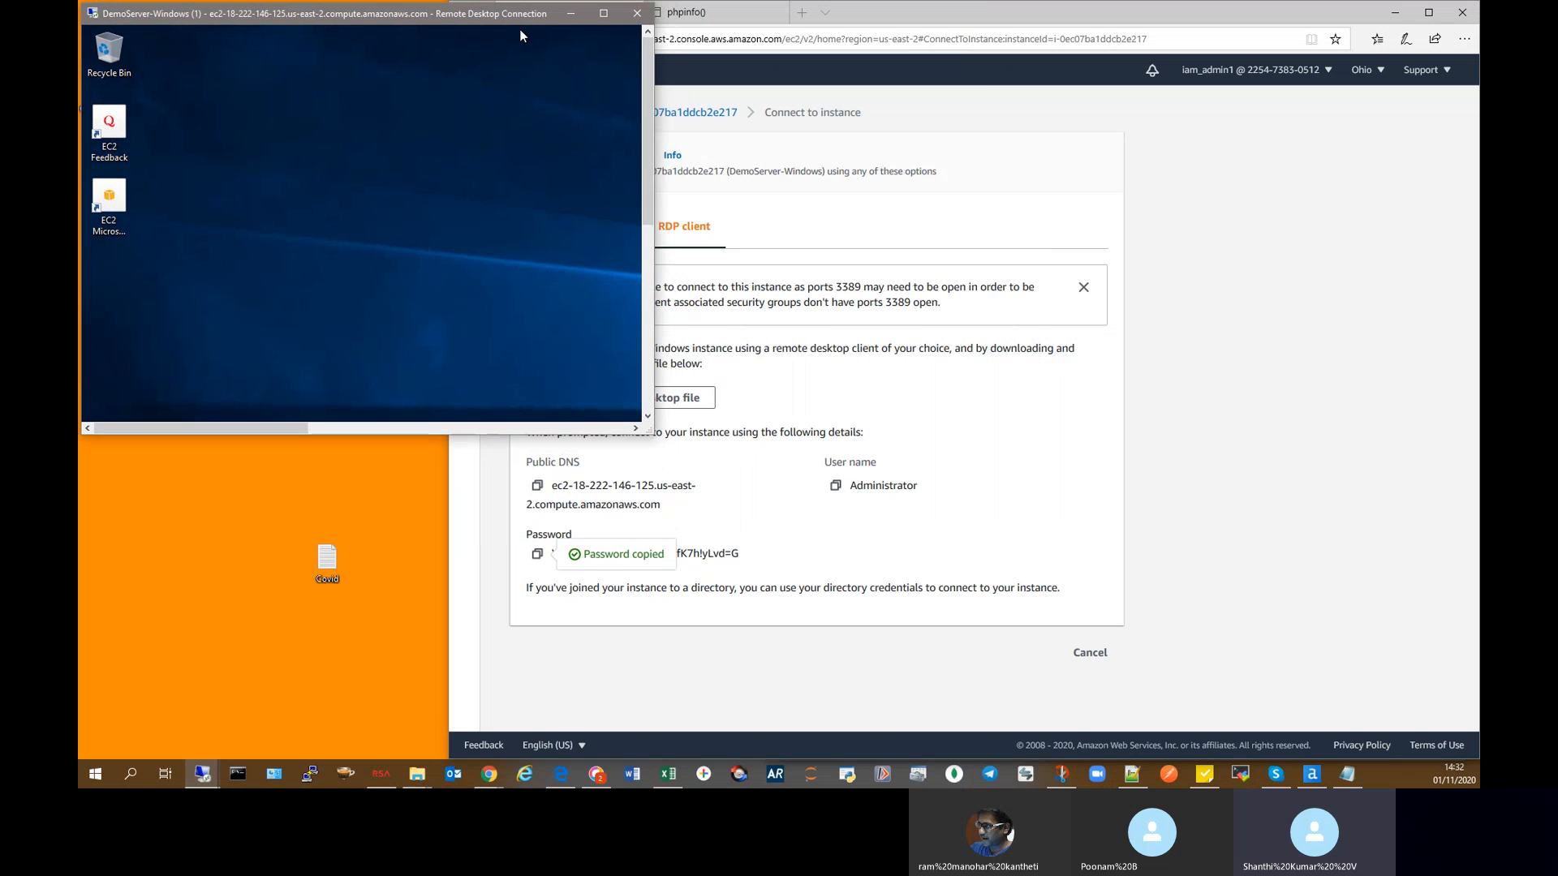
pyautogui.moveTo(654, 434); pyautogui.dragTo(1476, 756)
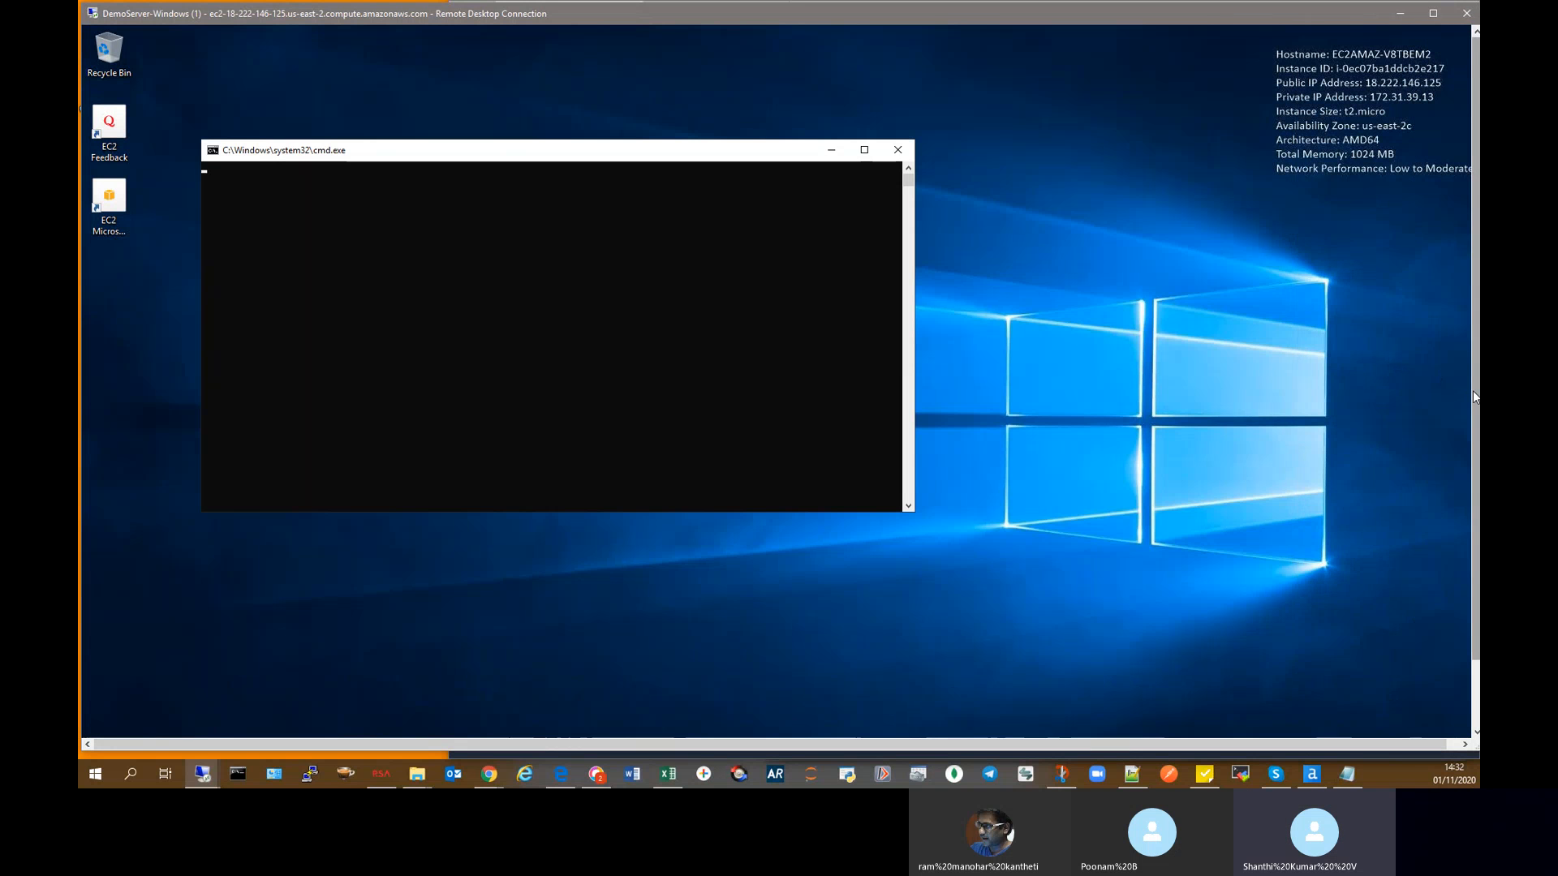
# Step: Launch Internet Explorer on the remote server and open its Windows search
pyautogui.moveTo(1475, 391); pyautogui.dragTo(1475, 466)
pyautogui.click(206, 724)
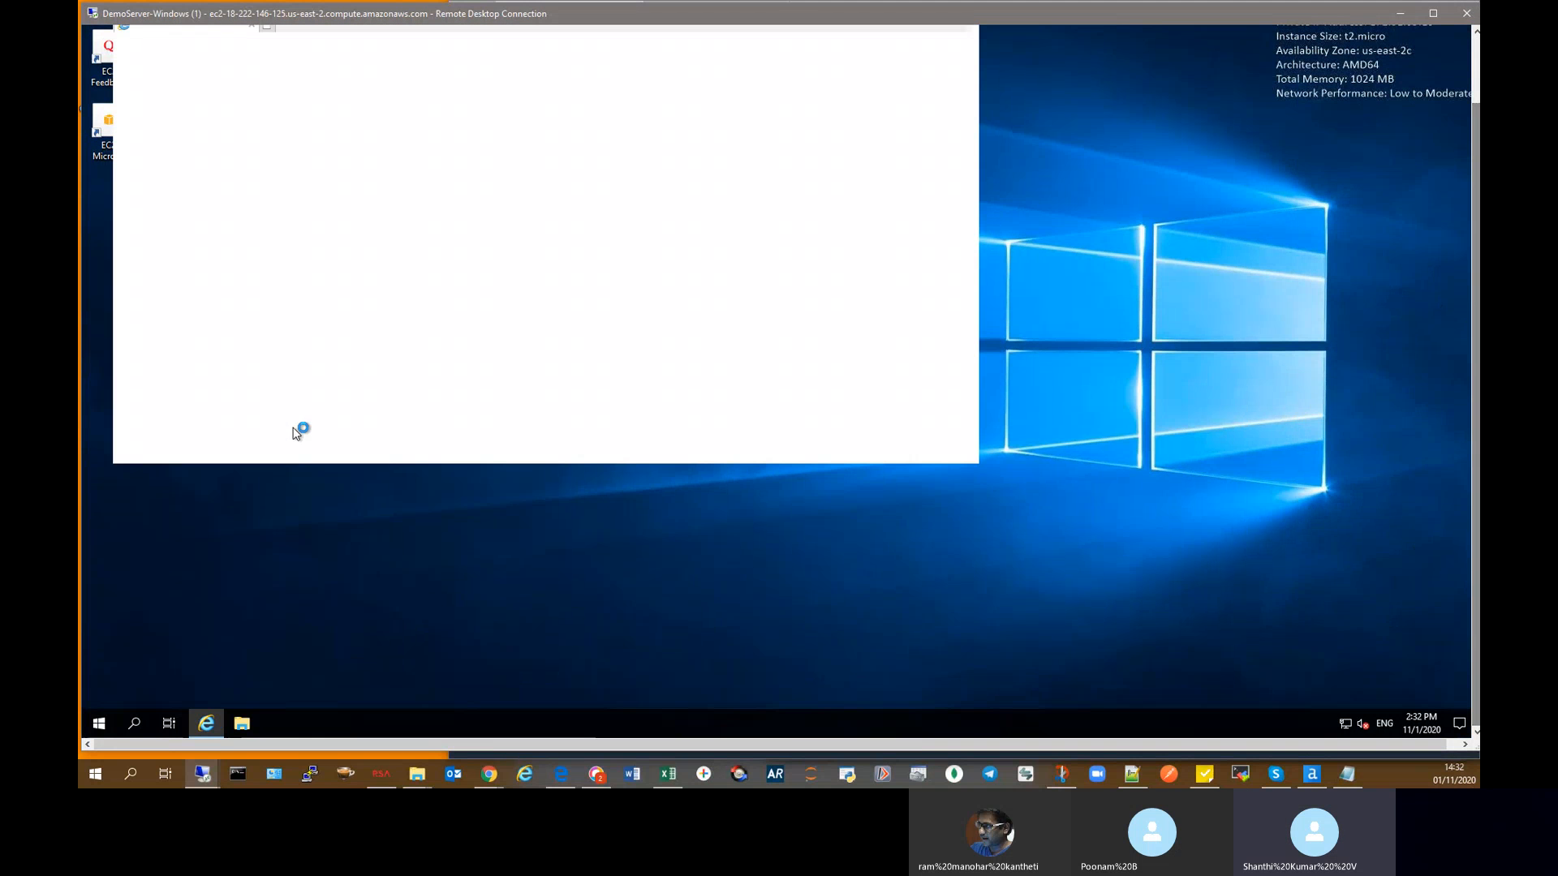
pyautogui.click(135, 724)
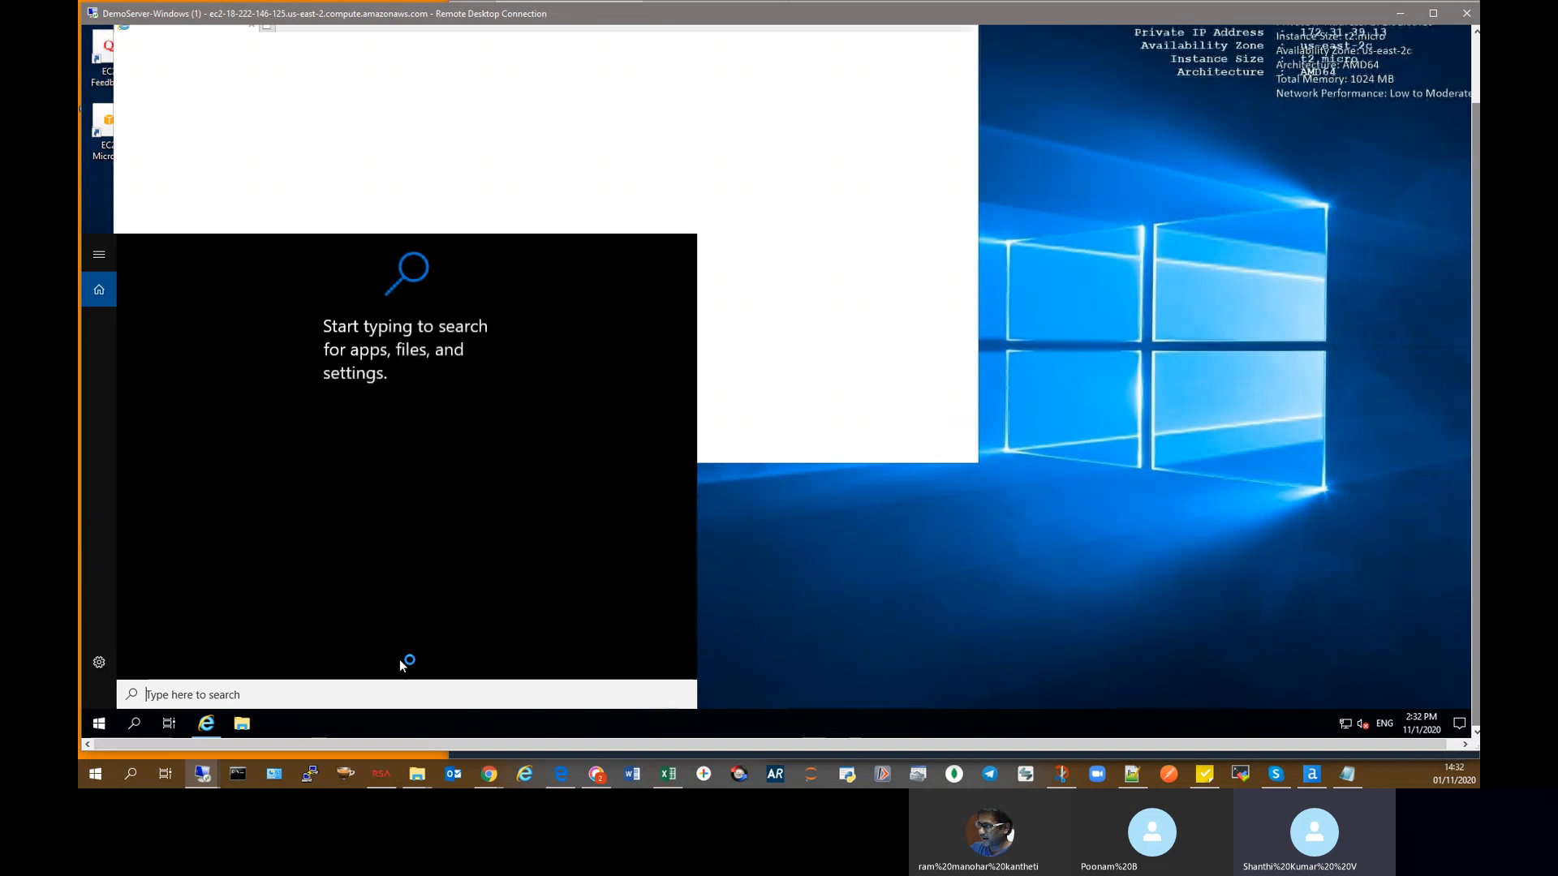
# Step: Open Server Manager on the remote Windows server and dismiss the Windows Admin Center notice
pyautogui.write('Server M')
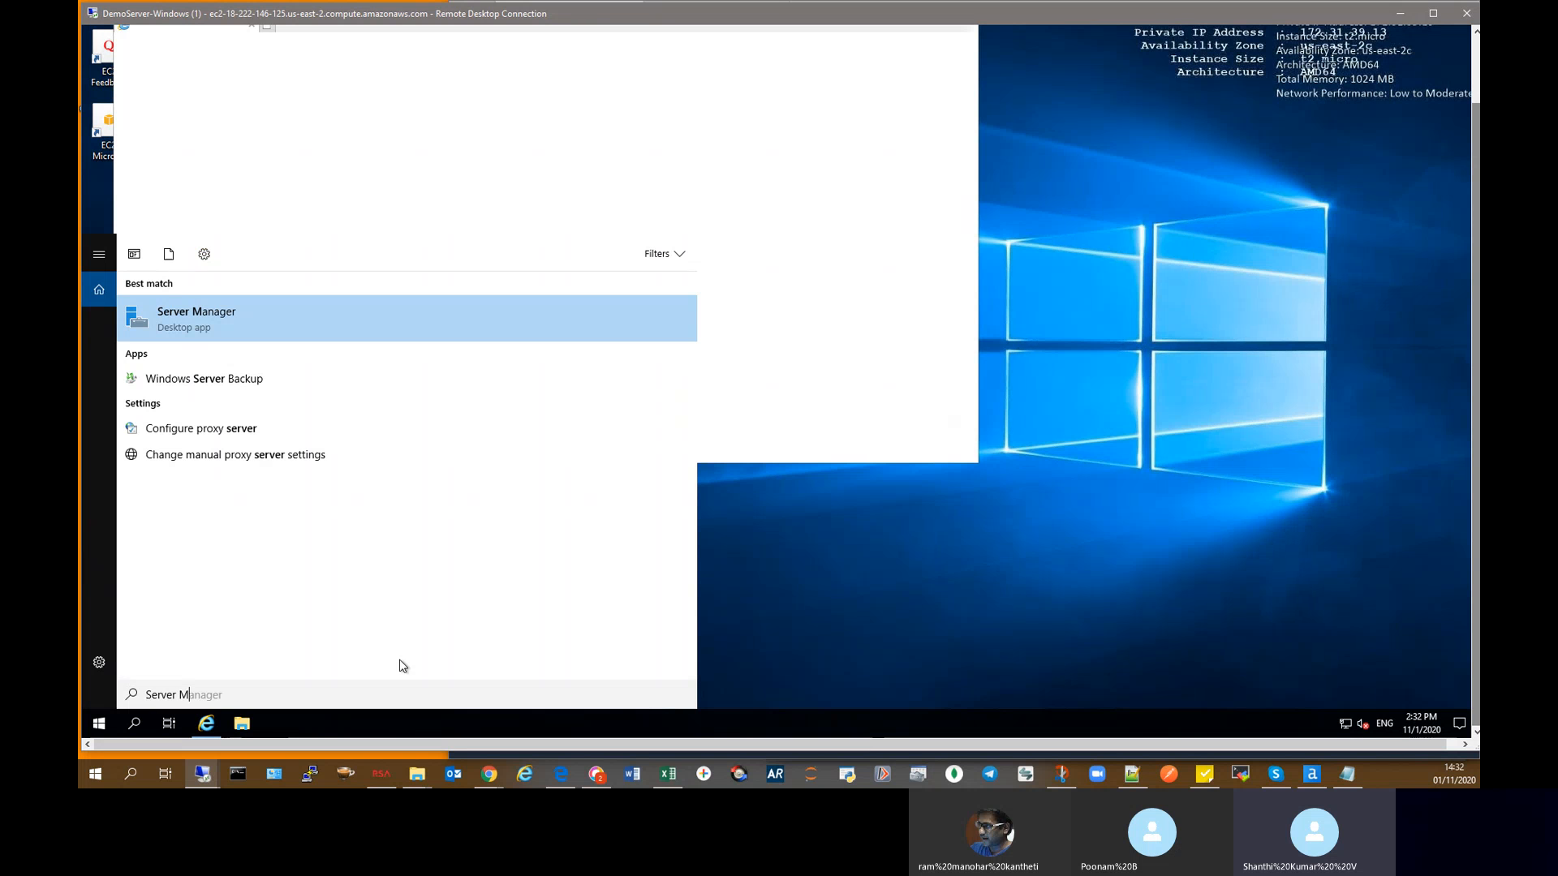
pyautogui.click(299, 302)
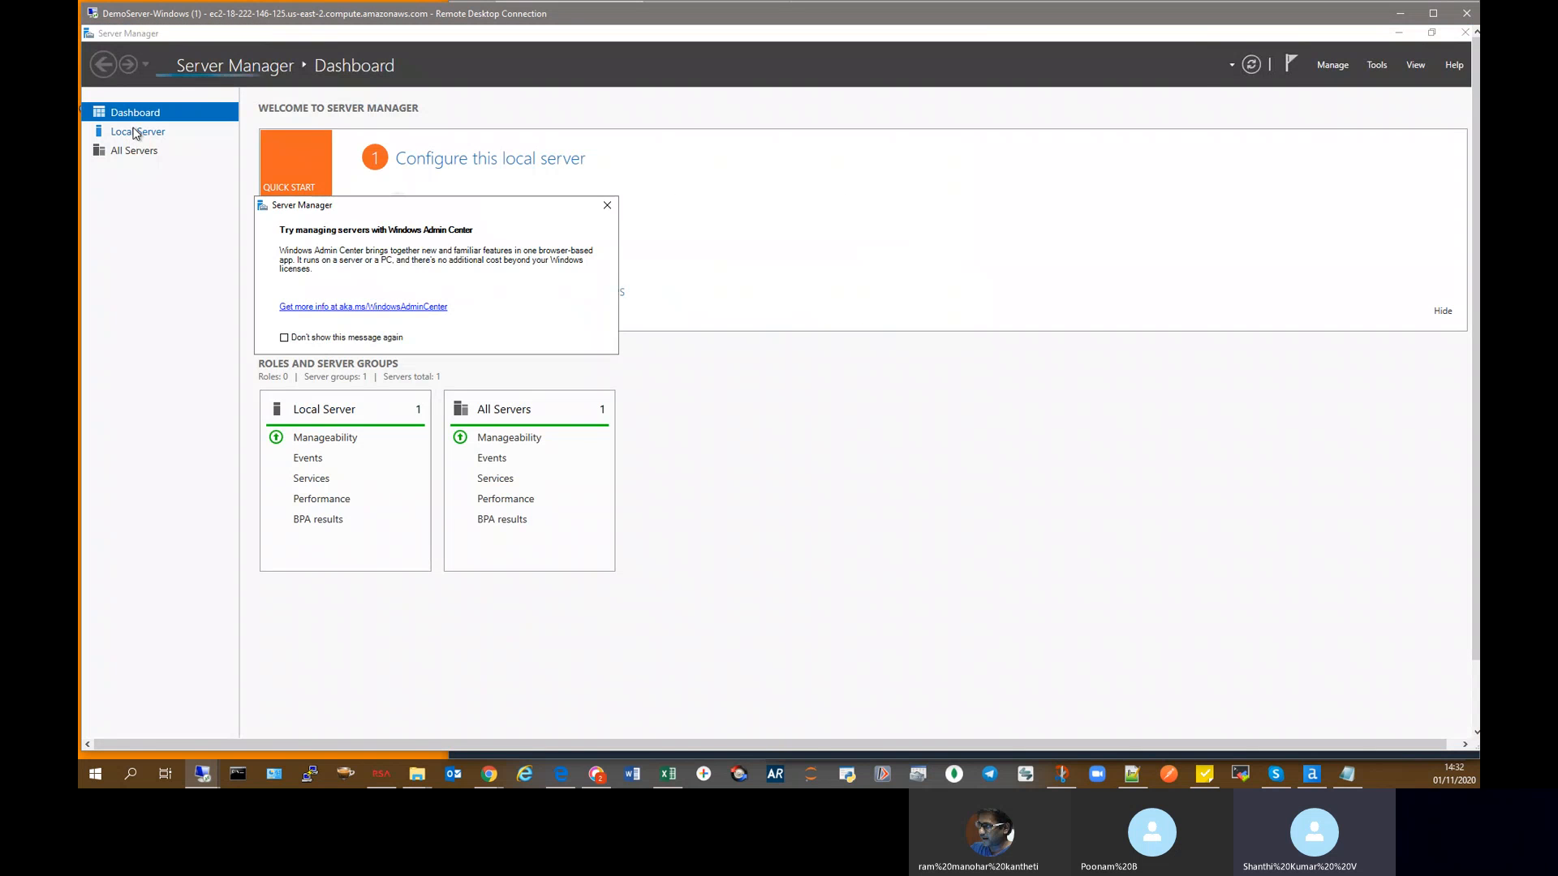
pyautogui.click(608, 205)
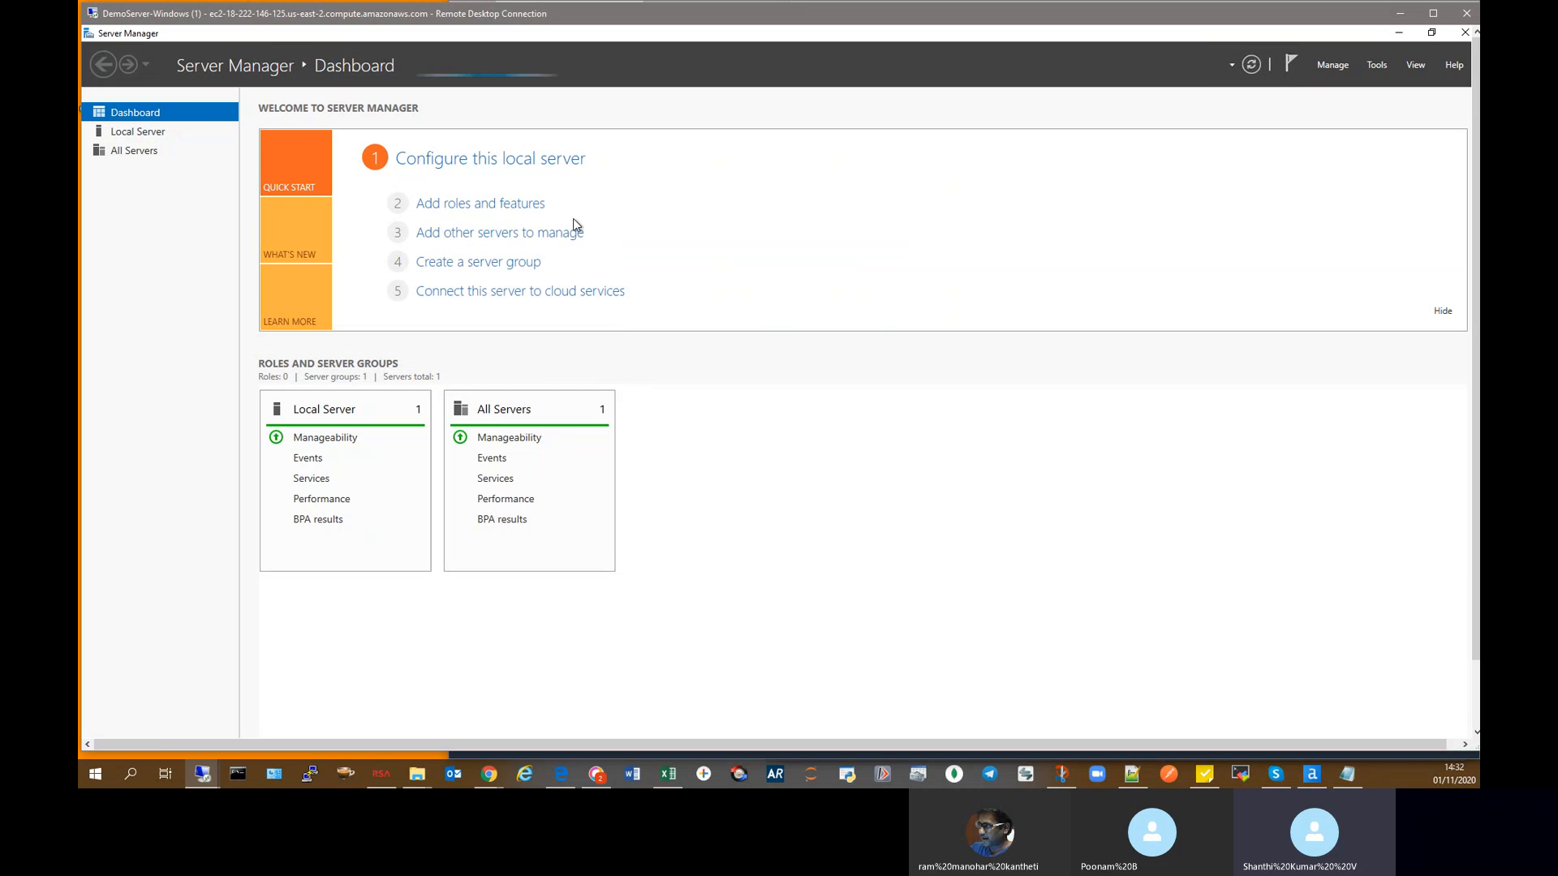
pyautogui.click(421, 207)
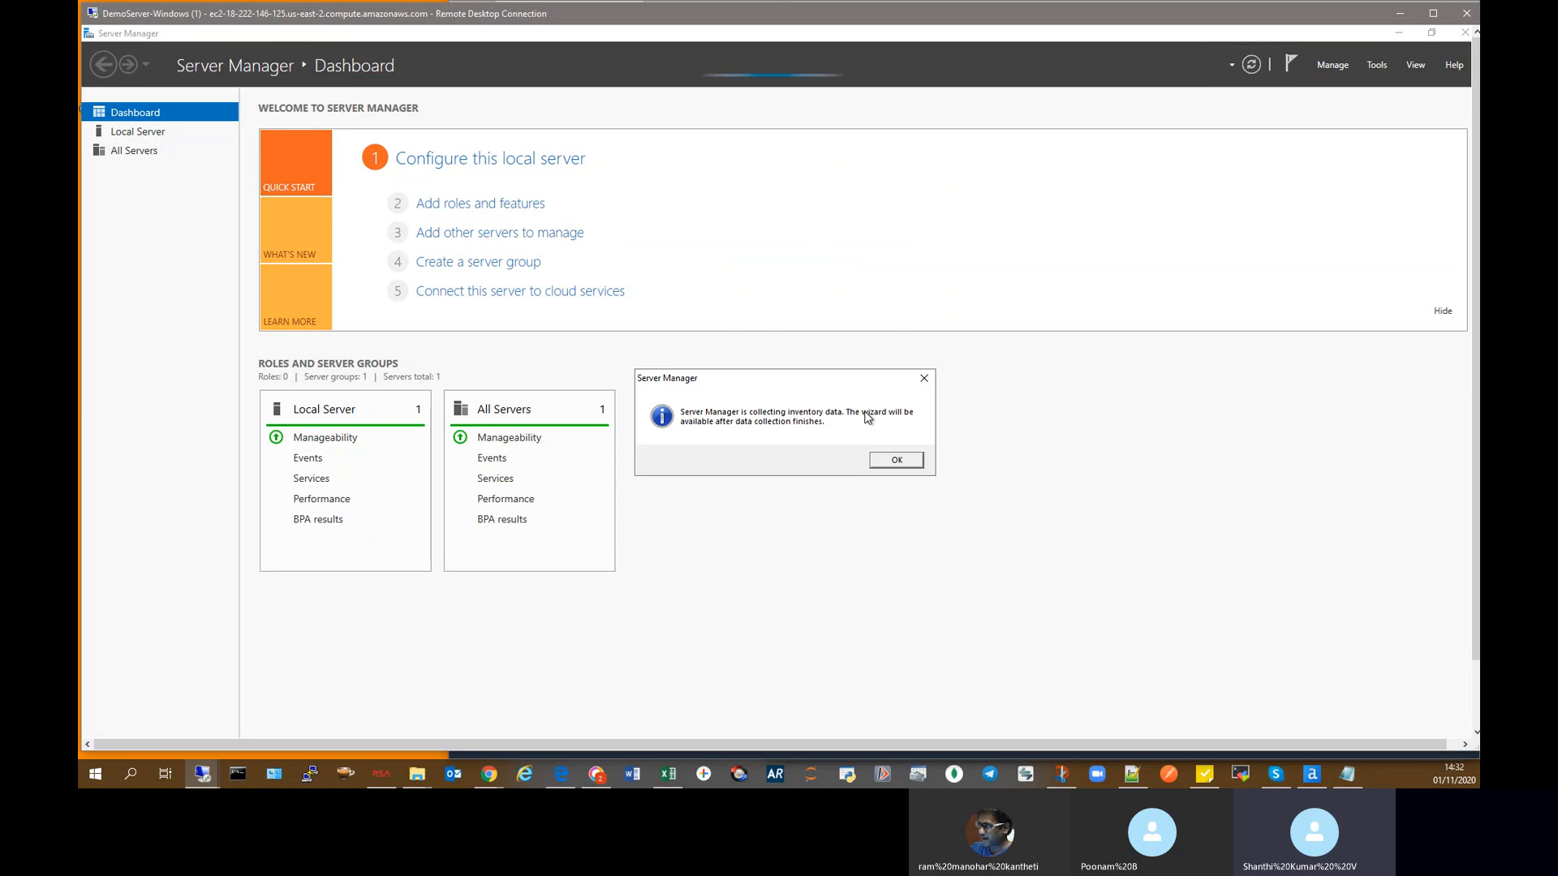
pyautogui.click(889, 461)
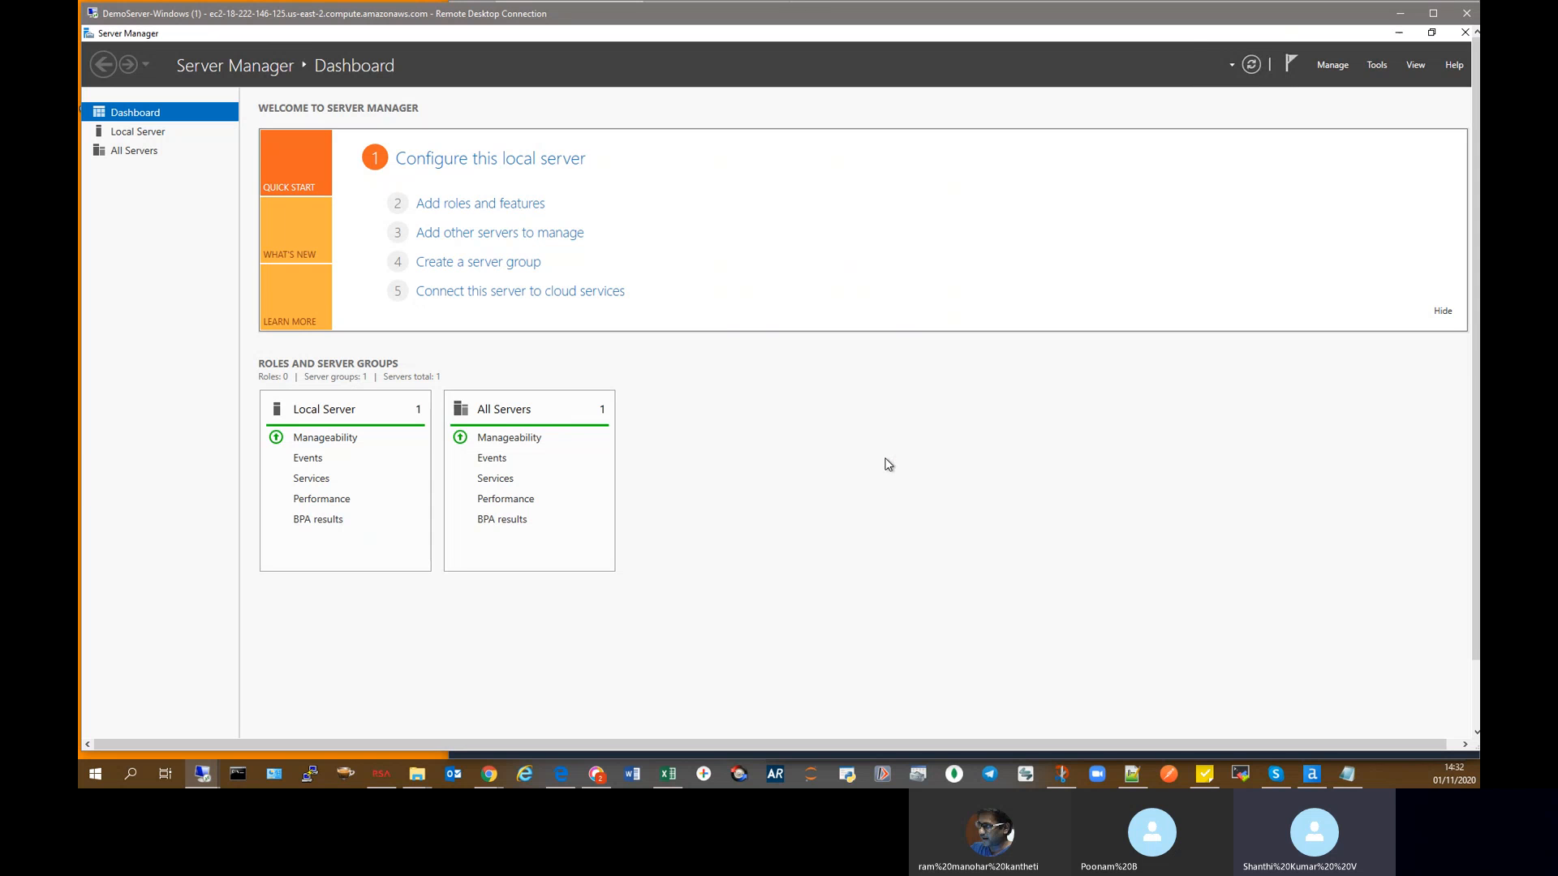
pyautogui.click(498, 209)
pyautogui.click(911, 462)
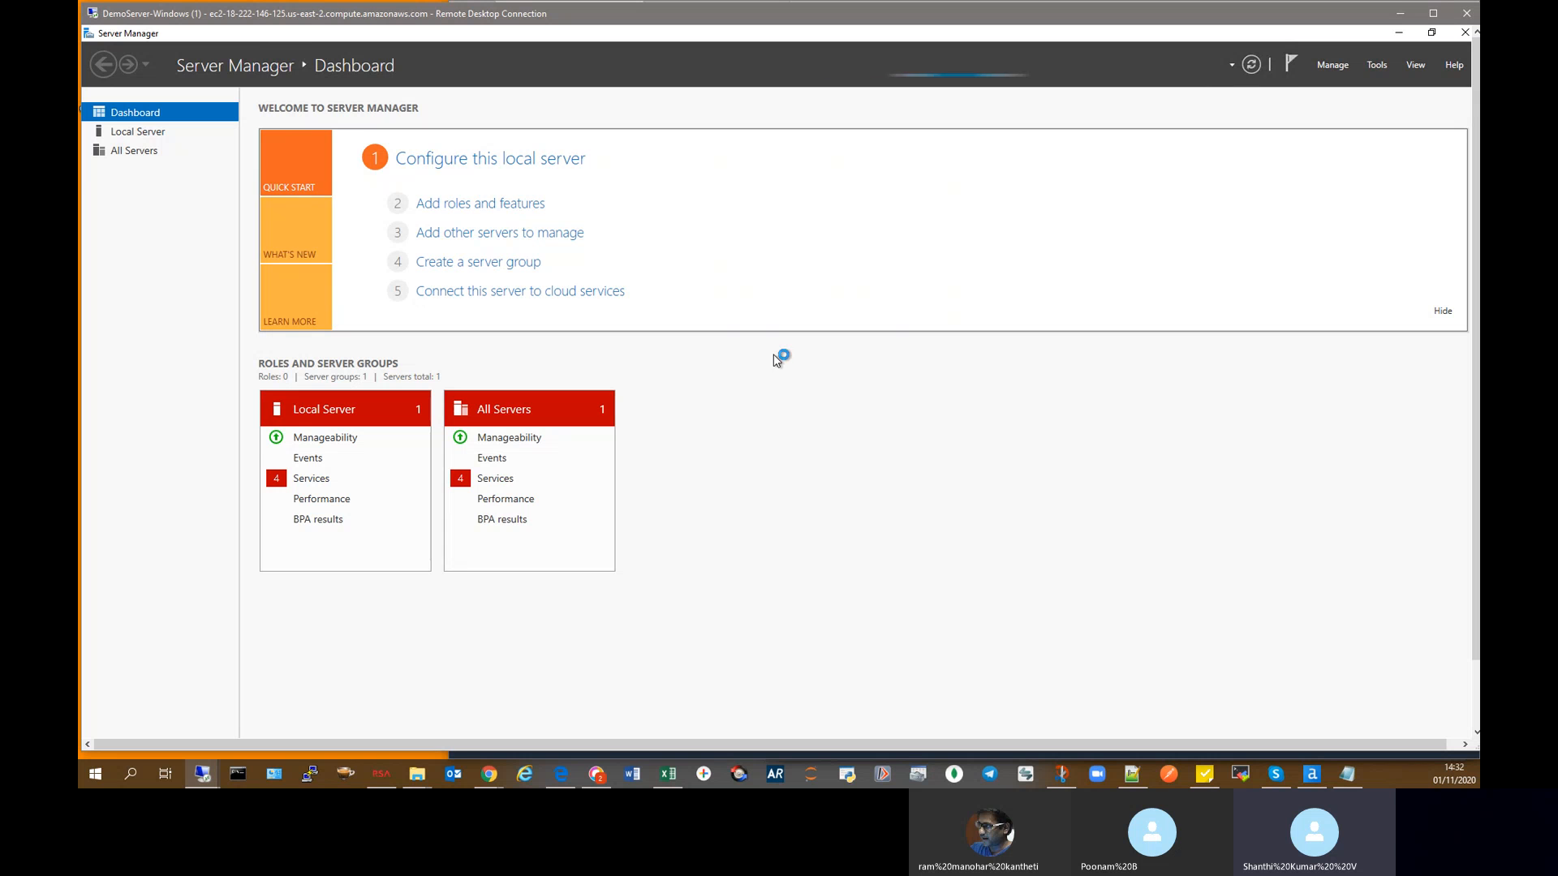
# Step: Start adding roles and features, using a role-based or feature-based installation on the server selected from the server pool
pyautogui.click(473, 203)
pyautogui.click(485, 205)
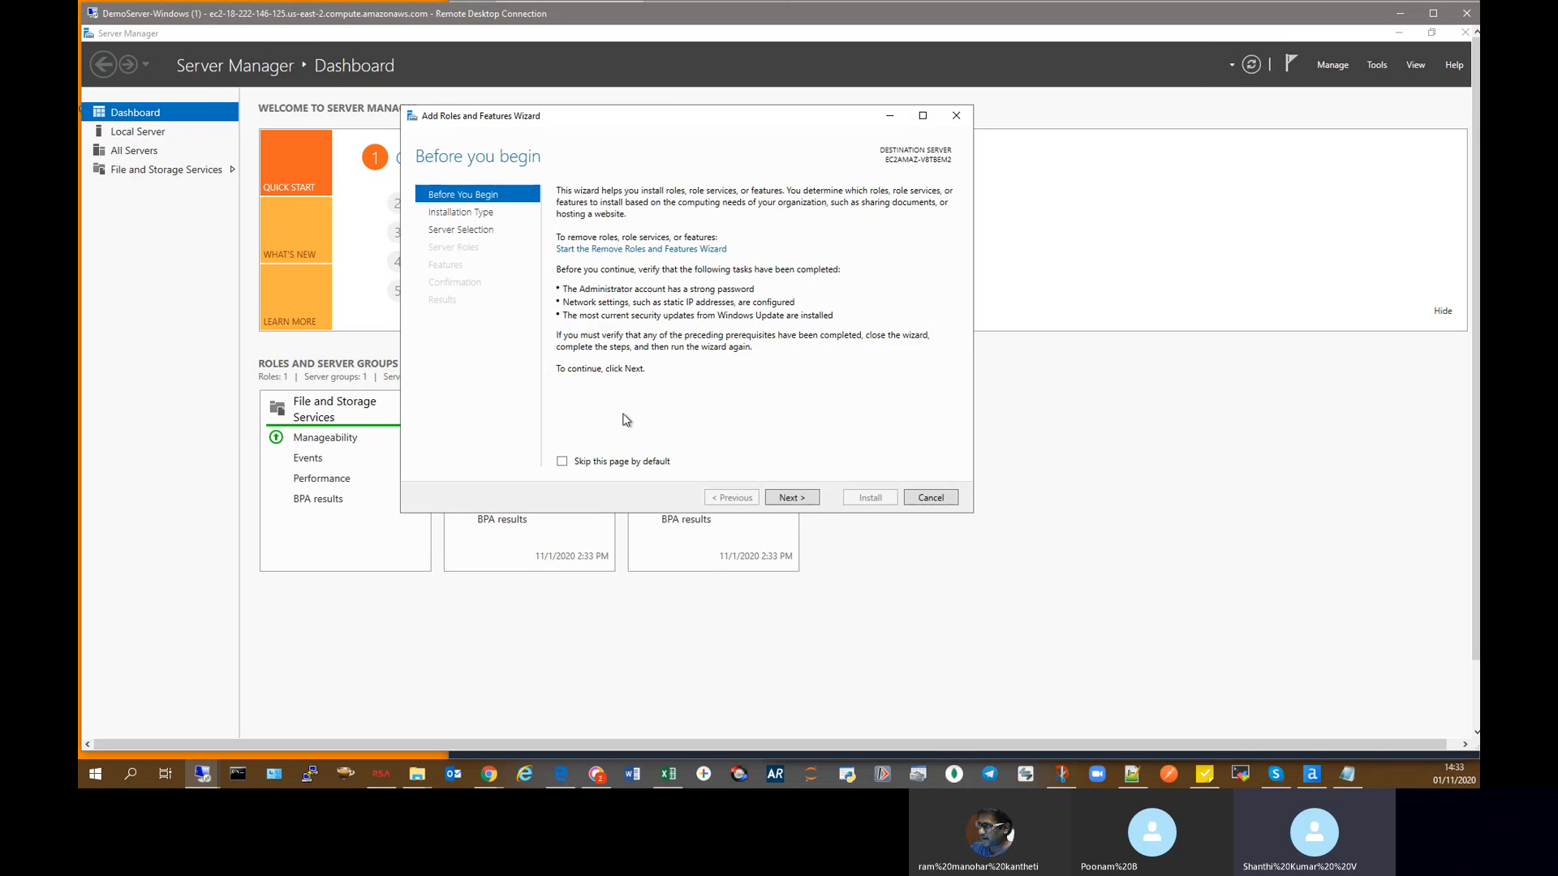
pyautogui.click(805, 498)
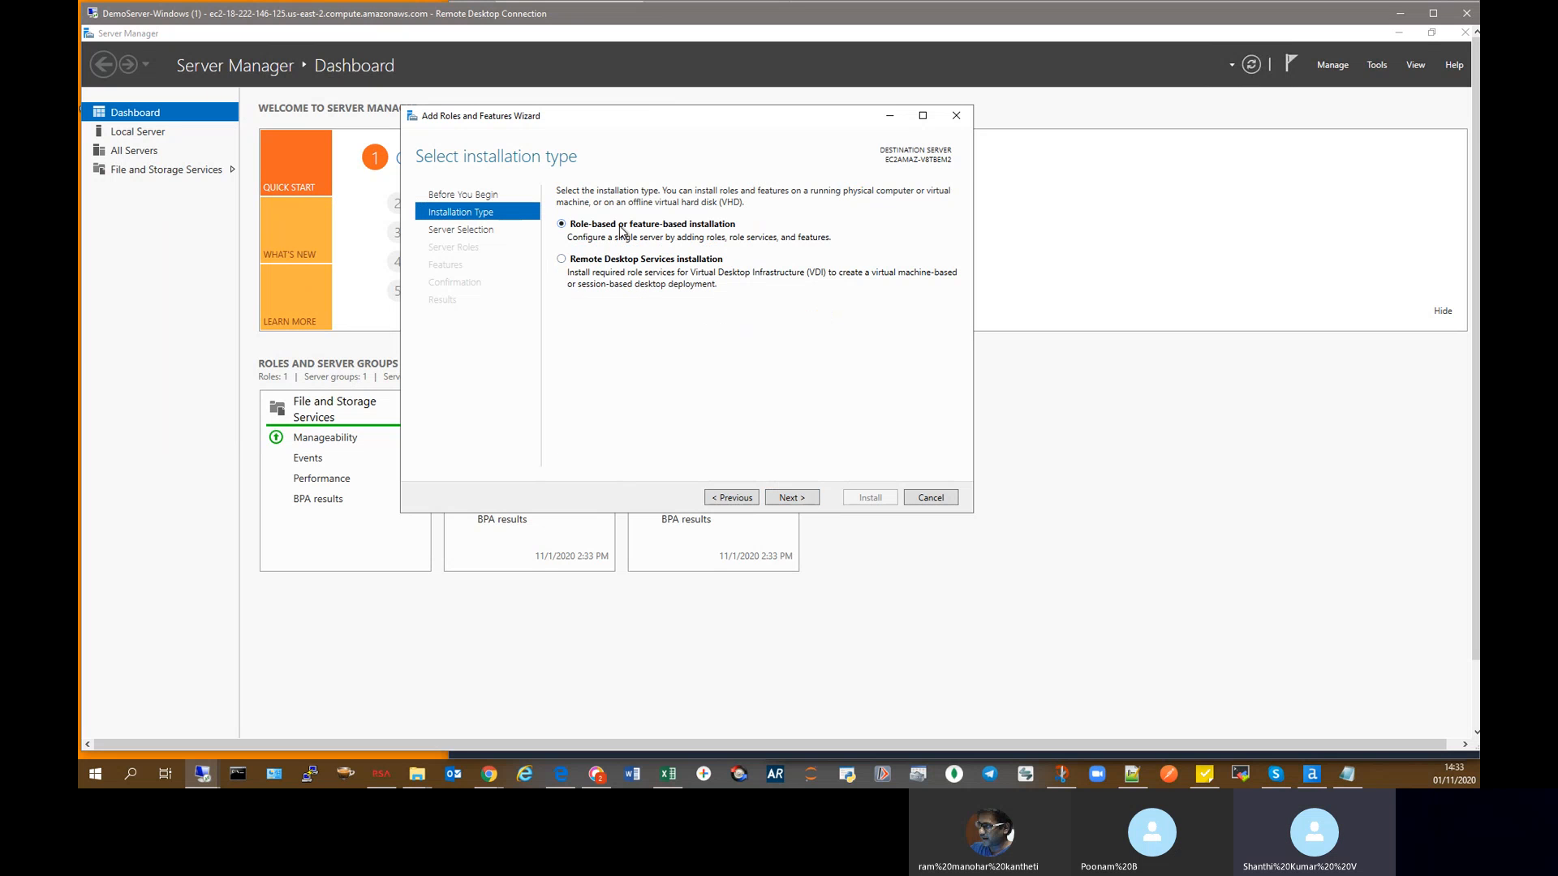
pyautogui.click(785, 497)
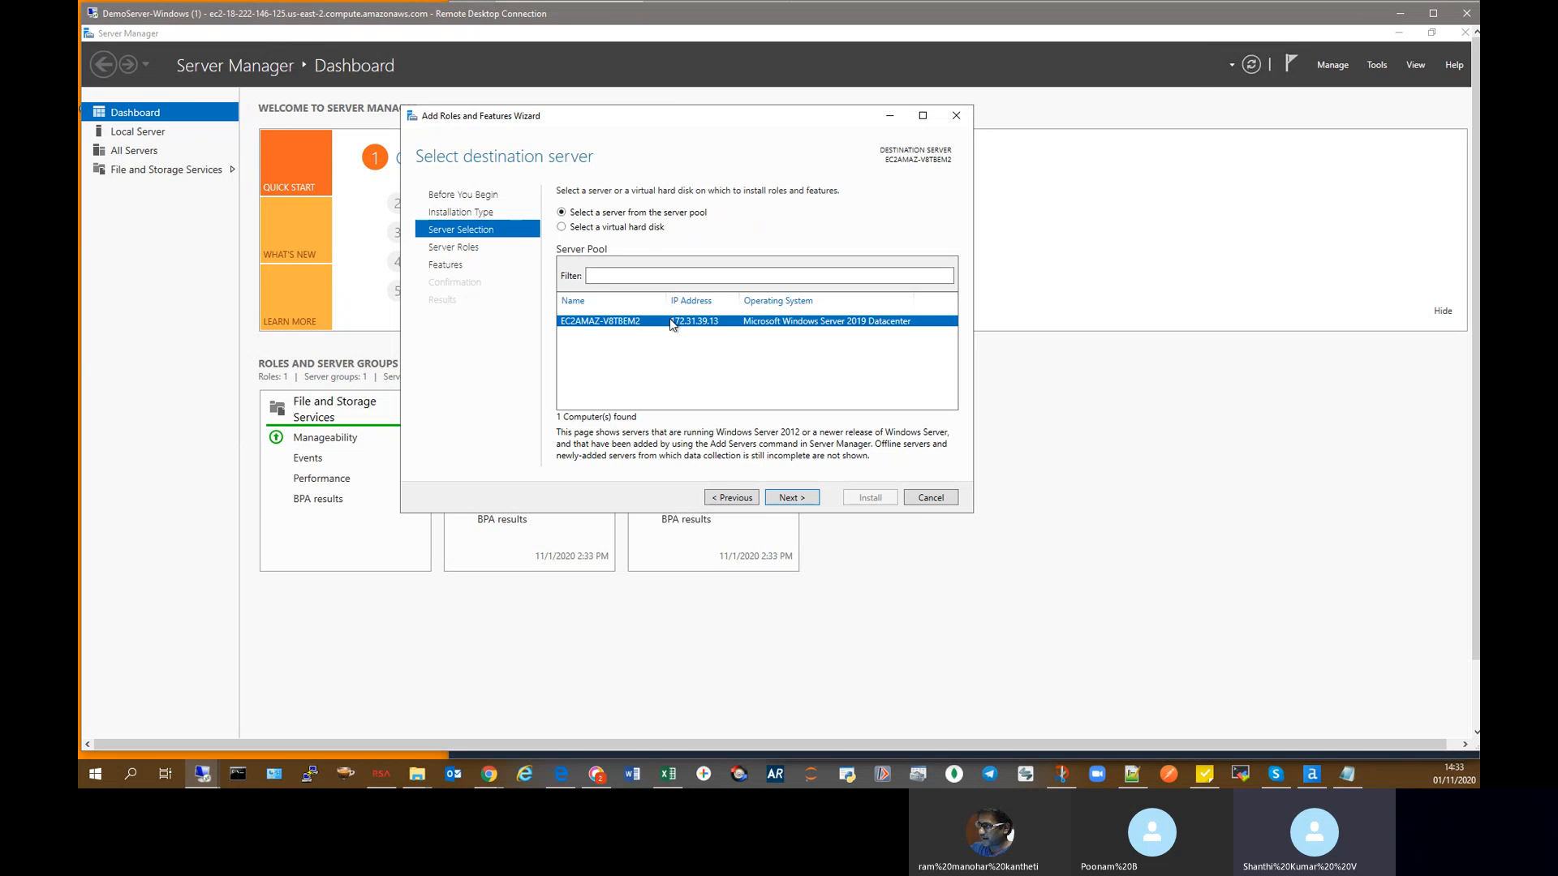
pyautogui.click(791, 498)
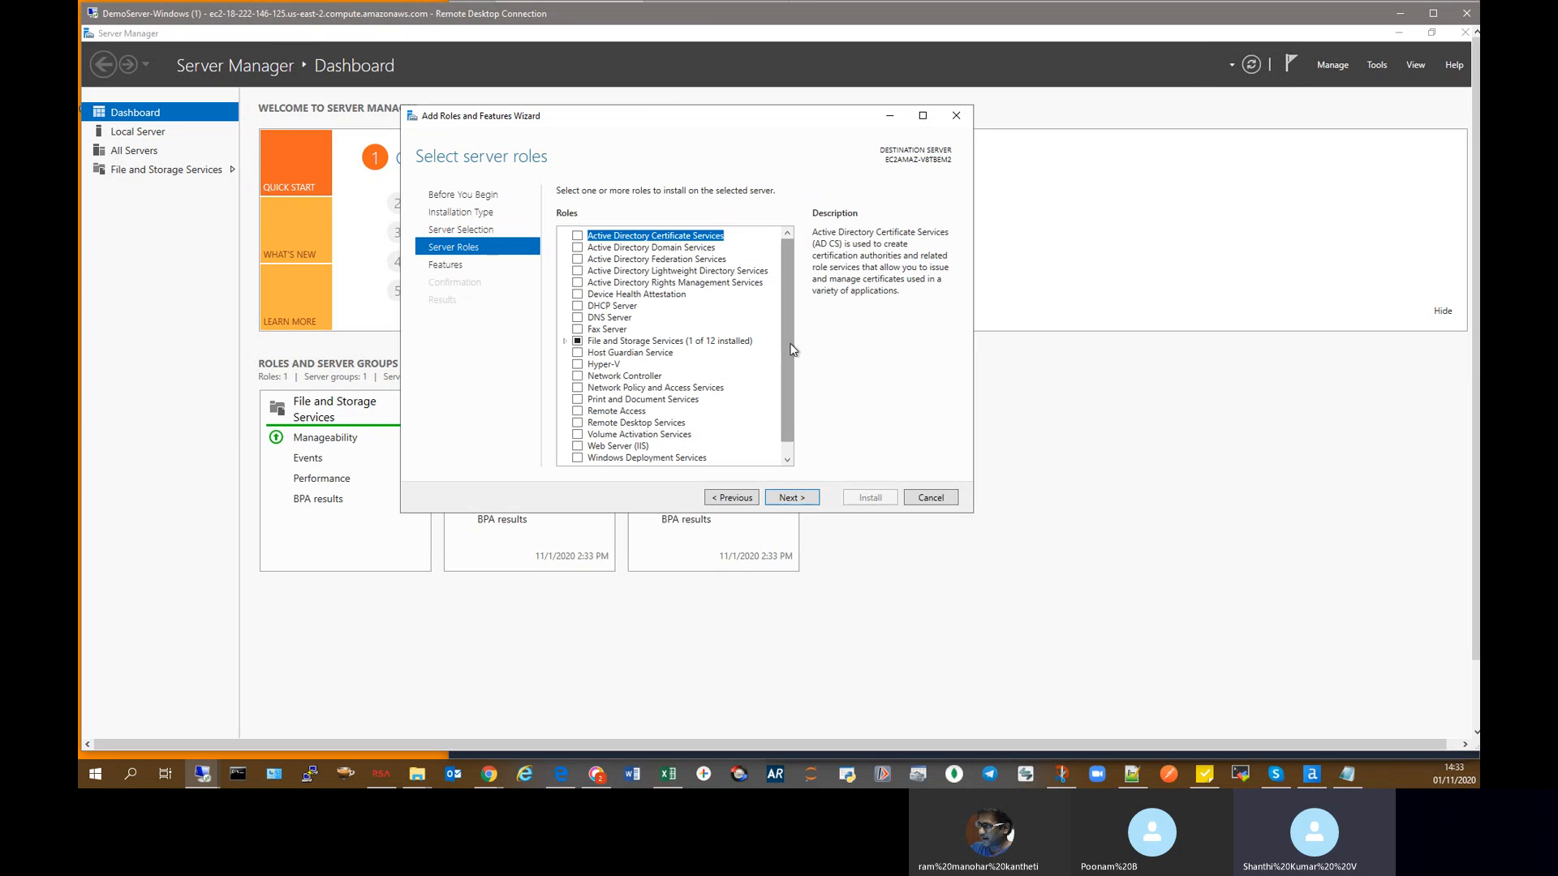
# Step: Select the Web Server (IIS) role and add its required IIS Management Console feature, including management tools
pyautogui.scroll(-1, 793, 348)
pyautogui.click(578, 435)
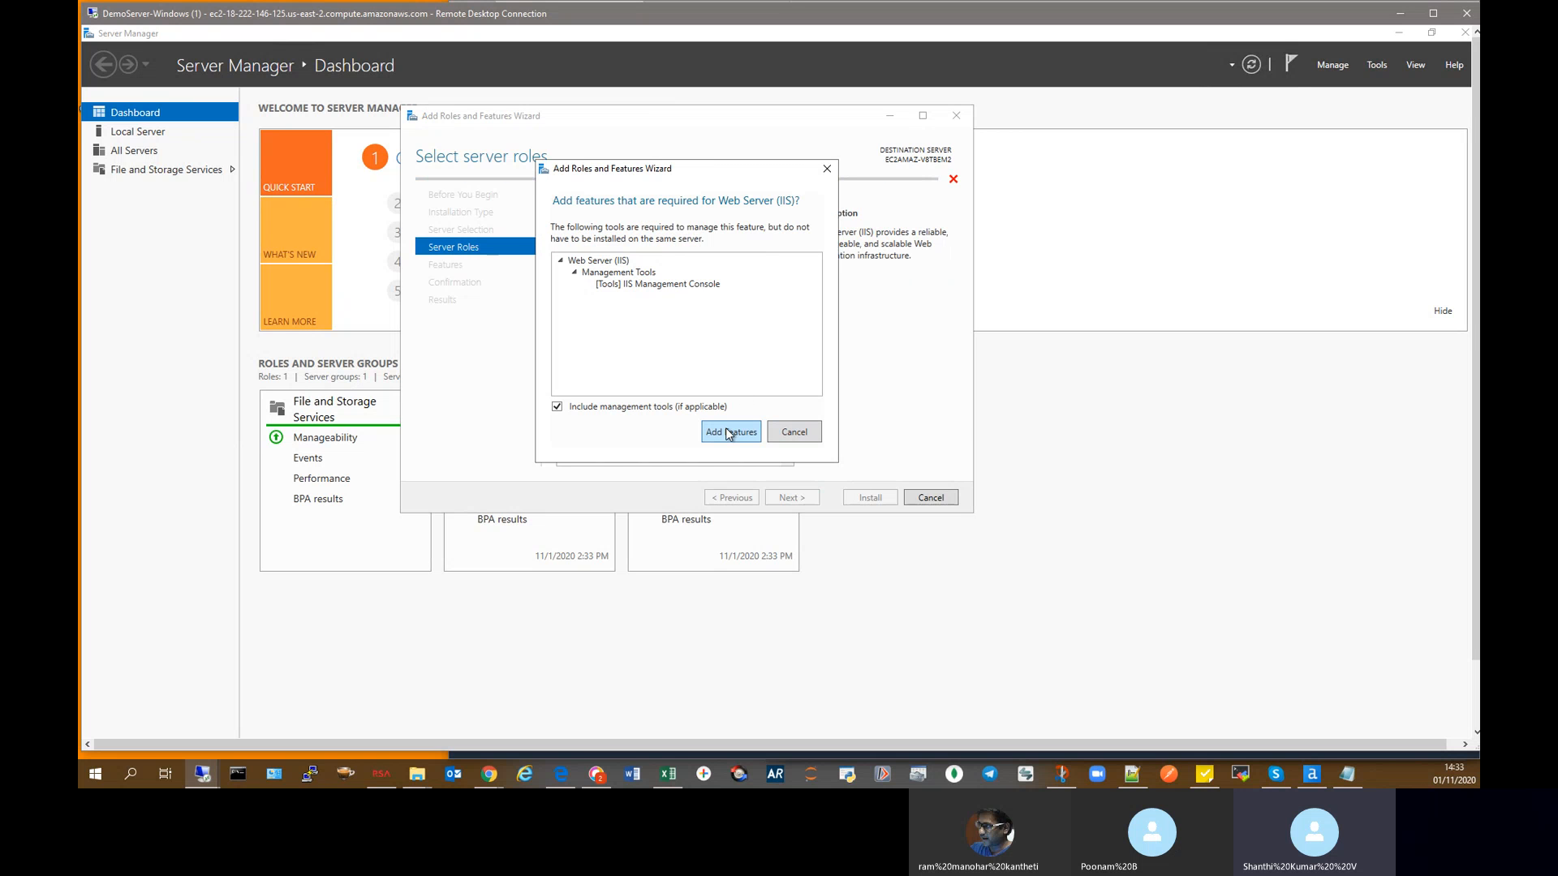
pyautogui.click(664, 283)
pyautogui.click(638, 272)
pyautogui.click(619, 261)
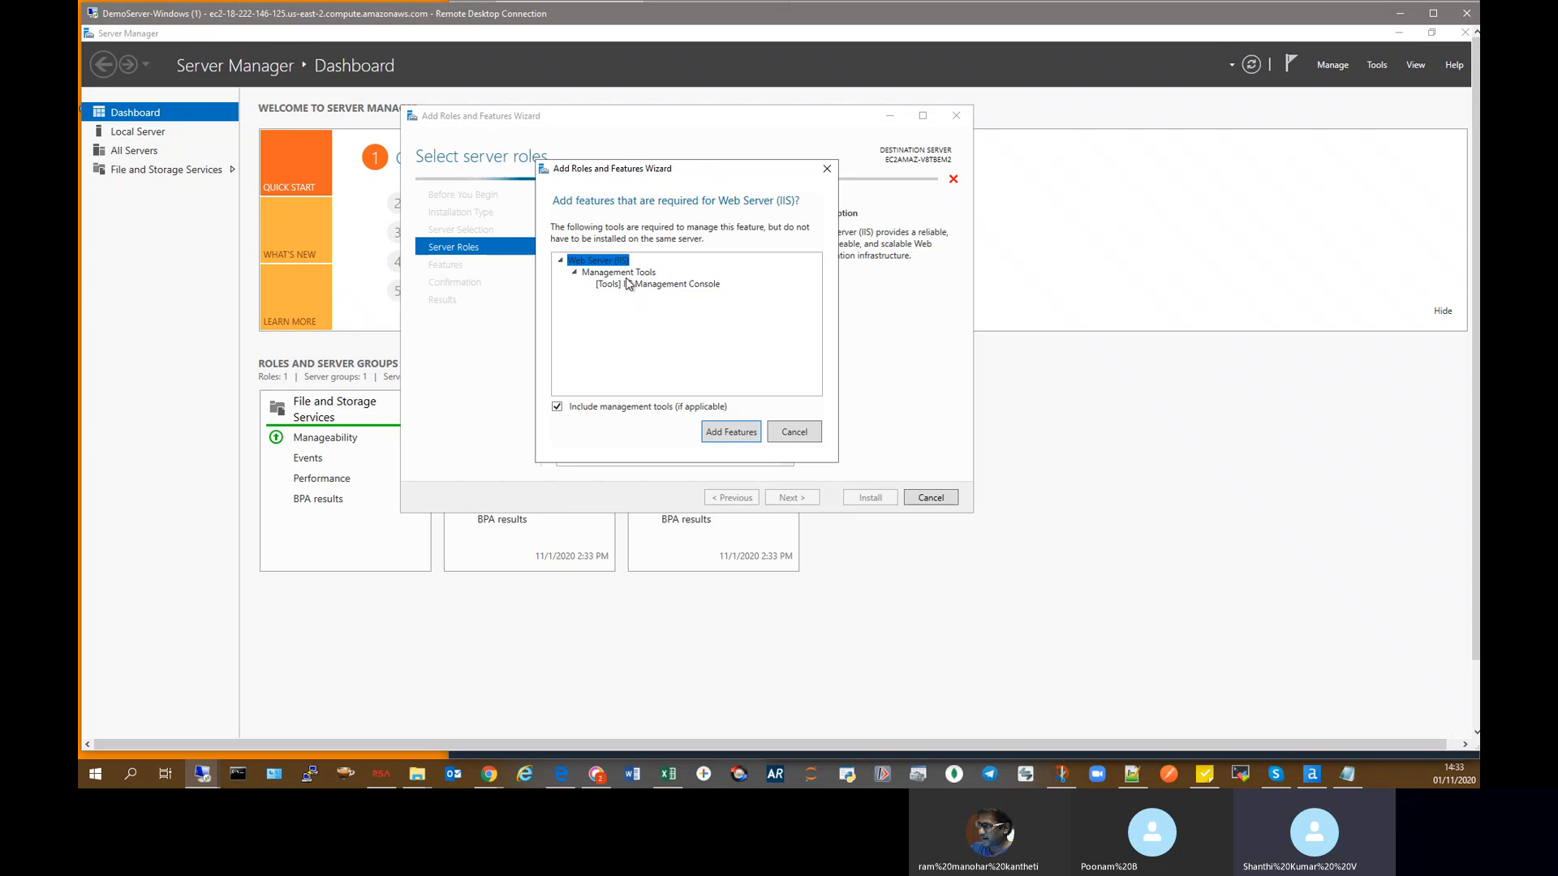
pyautogui.click(731, 432)
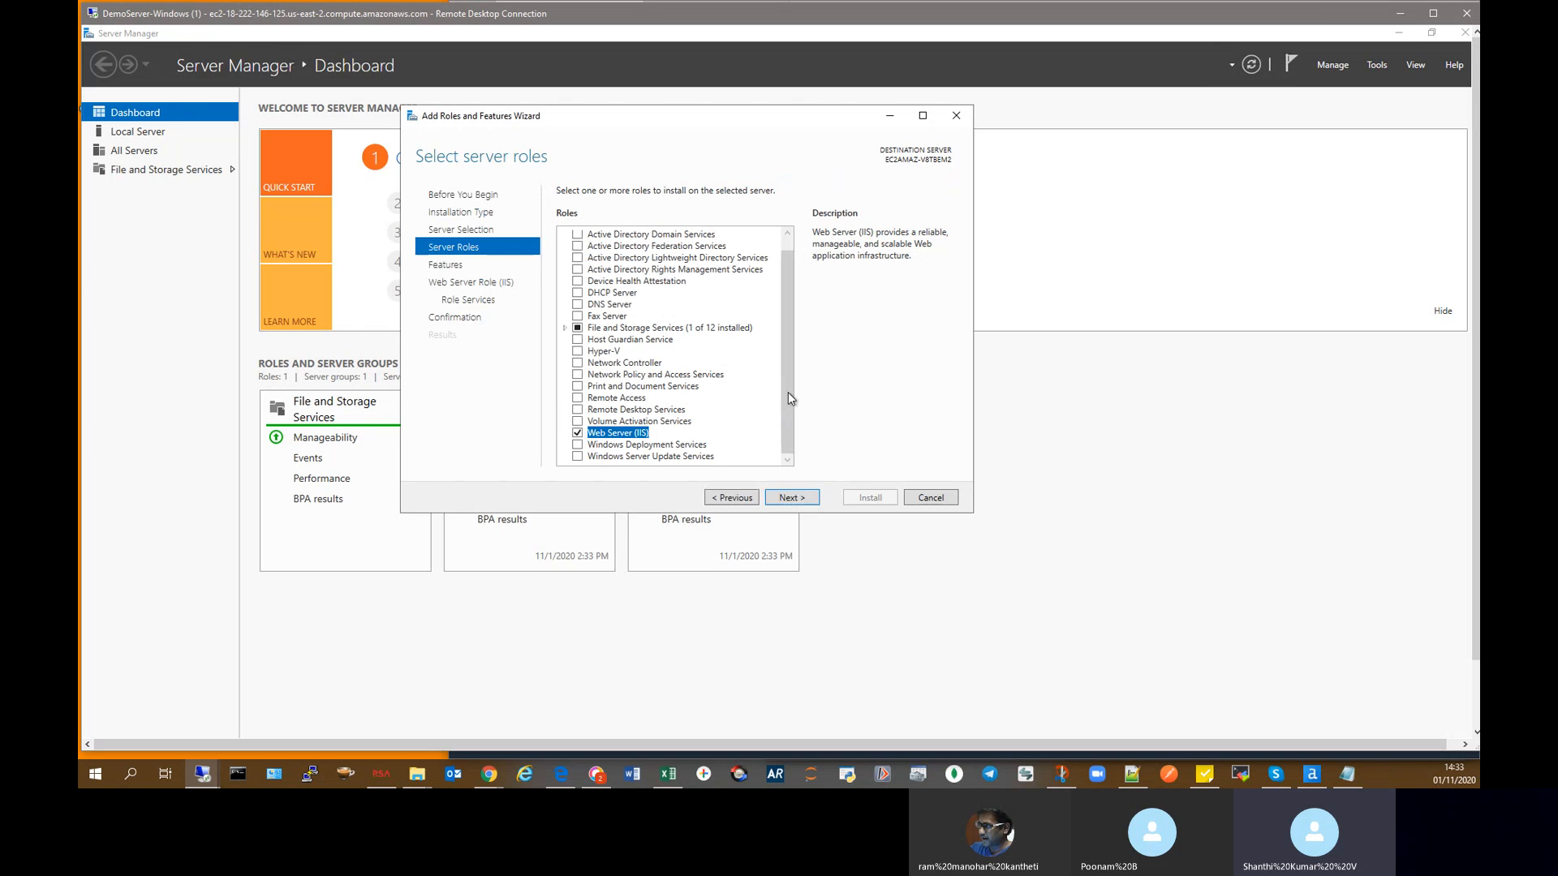
# Step: Continue to feature selection and add ASP.NET 4.7 under .NET Framework 4.7 Features
pyautogui.click(791, 497)
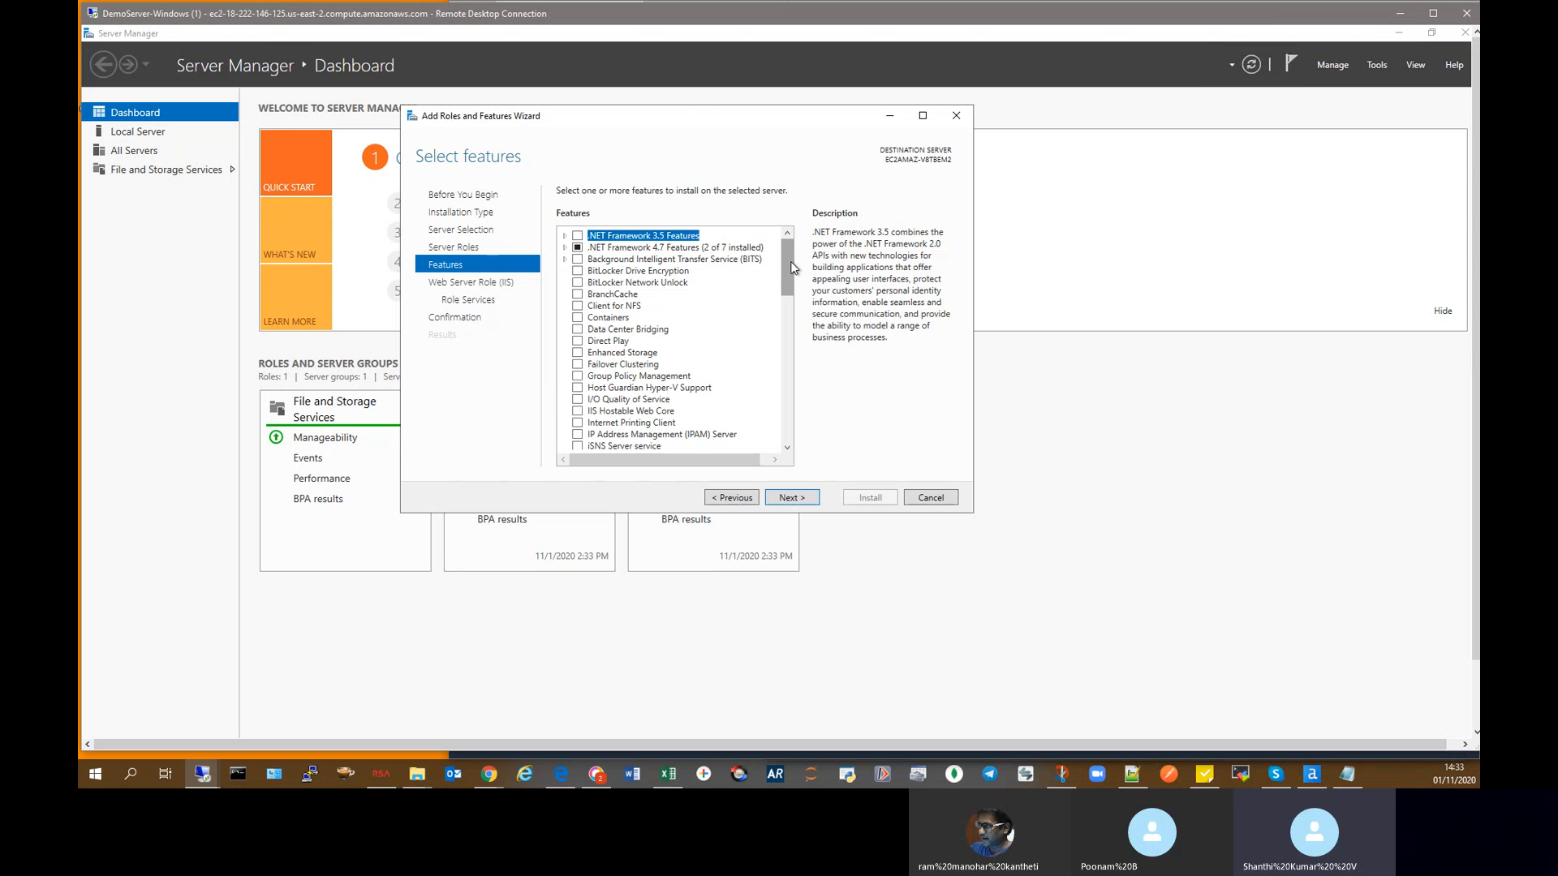
pyautogui.click(565, 247)
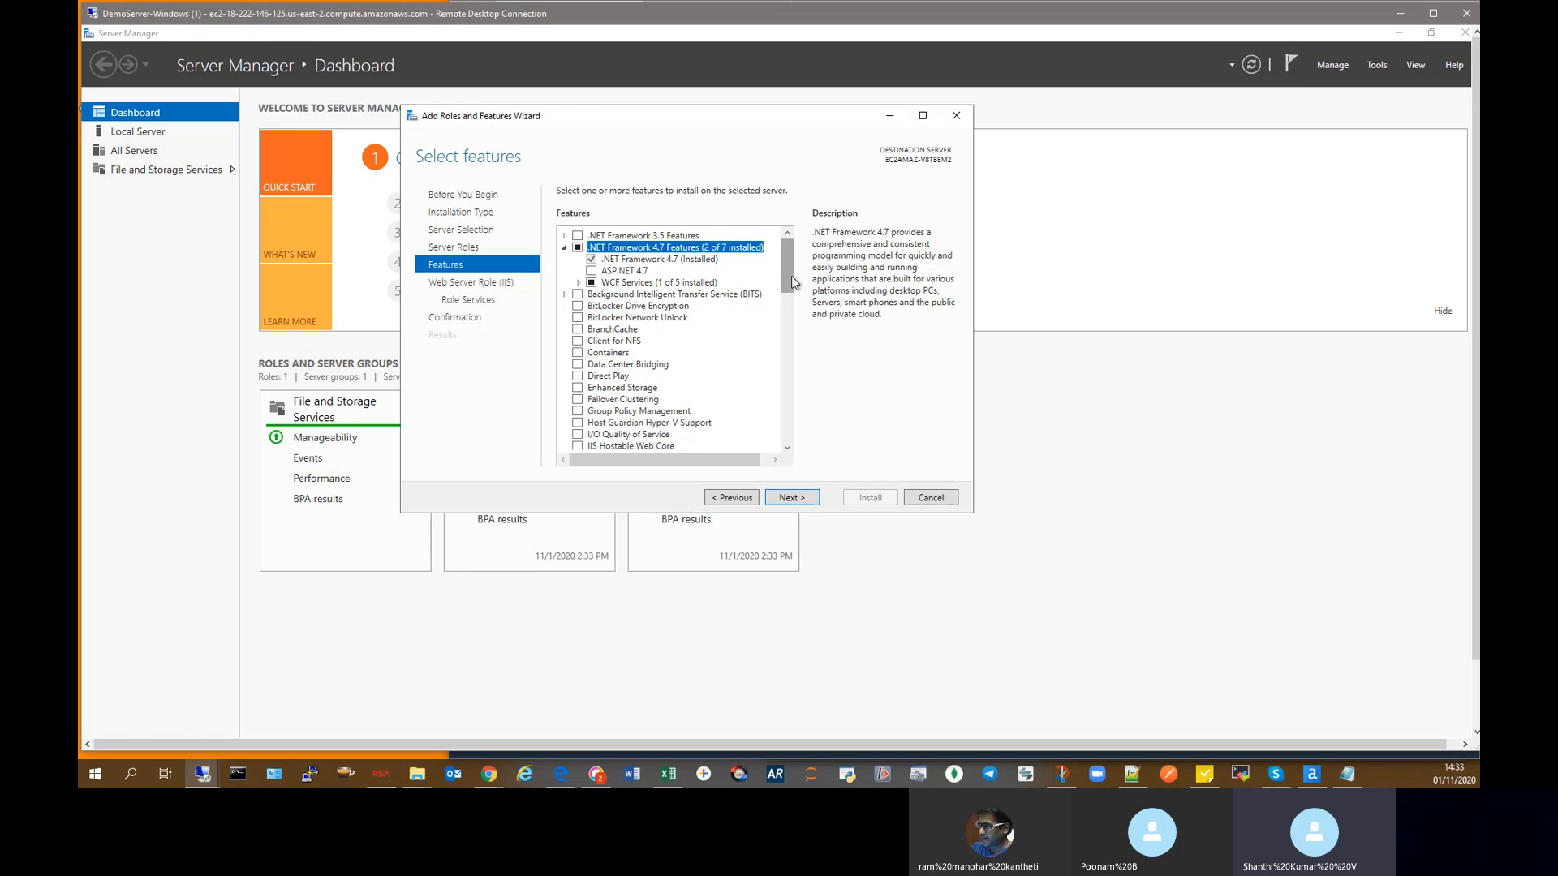
pyautogui.moveTo(791, 276); pyautogui.dragTo(795, 270)
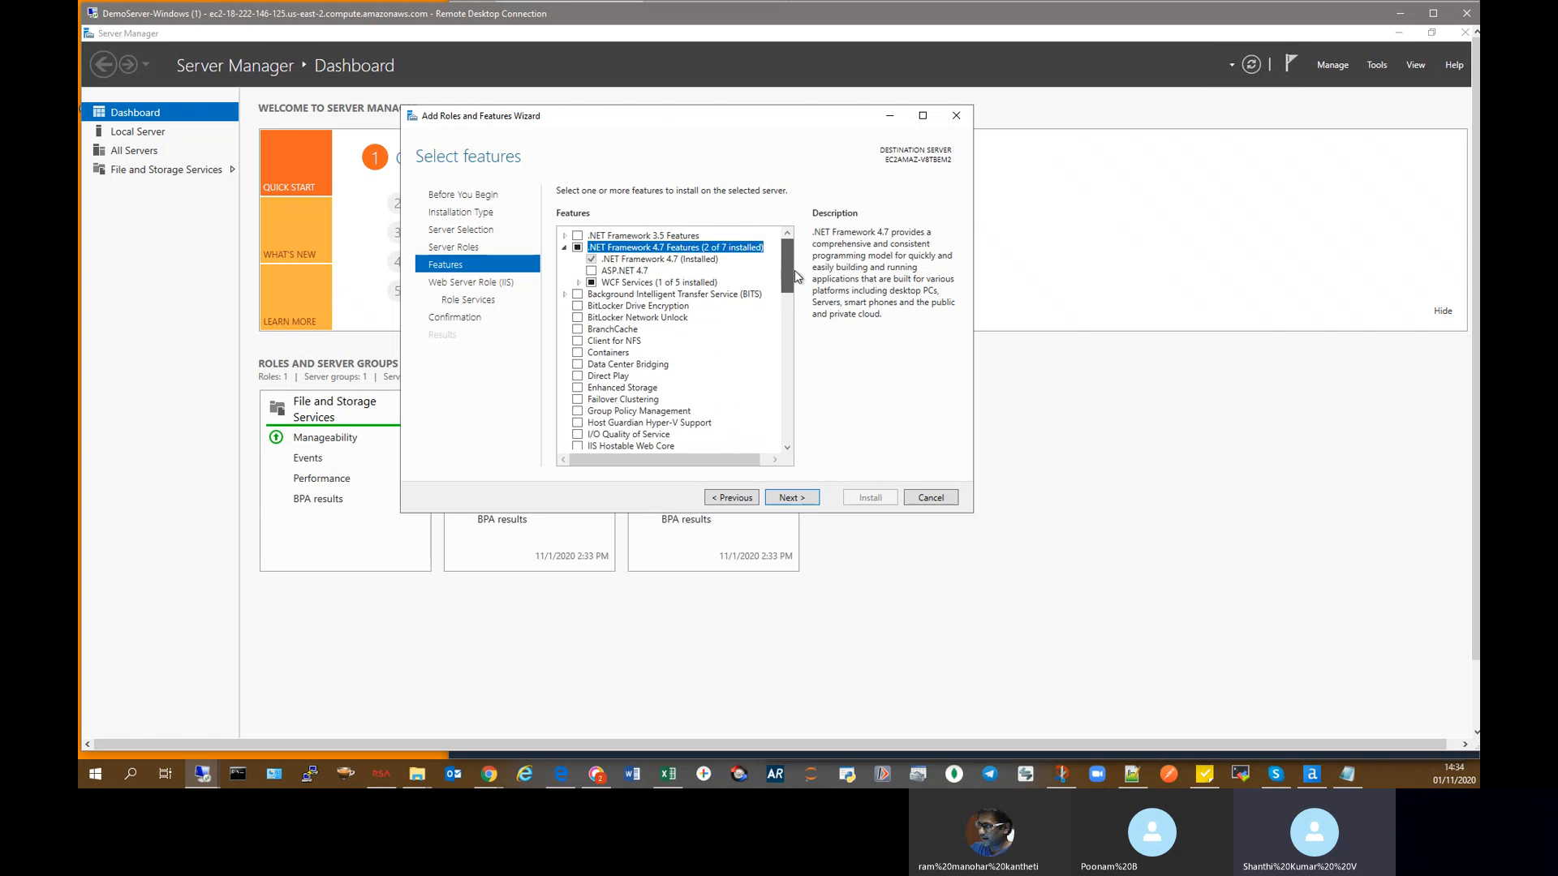
pyautogui.click(592, 270)
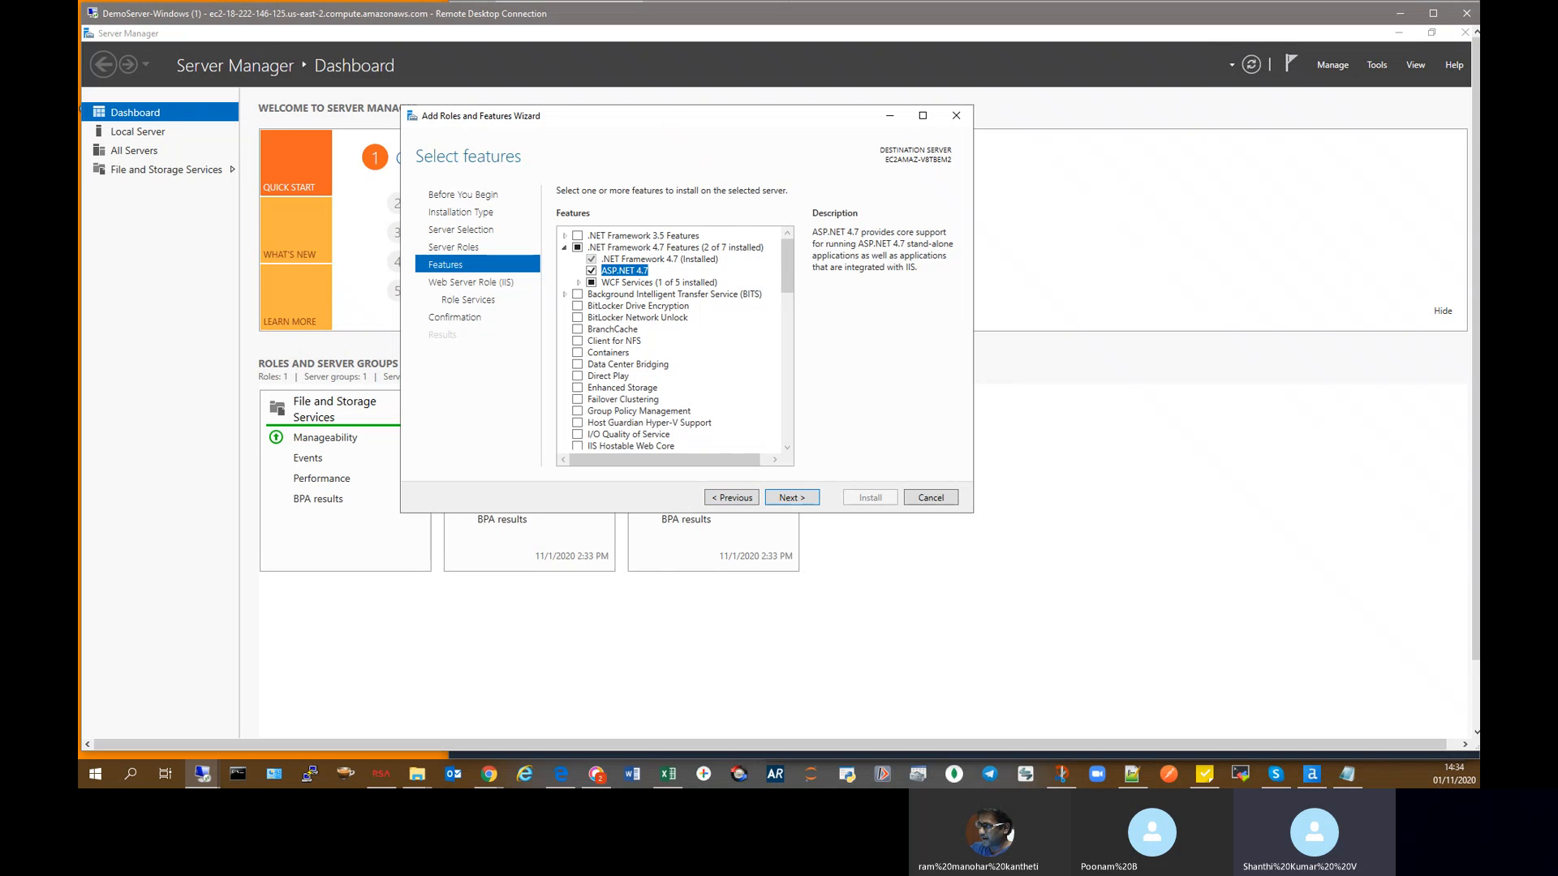
# Step: Examine the default role services for Web Server (IIS) and the list of selections awaiting installation
pyautogui.click(792, 498)
pyautogui.click(791, 497)
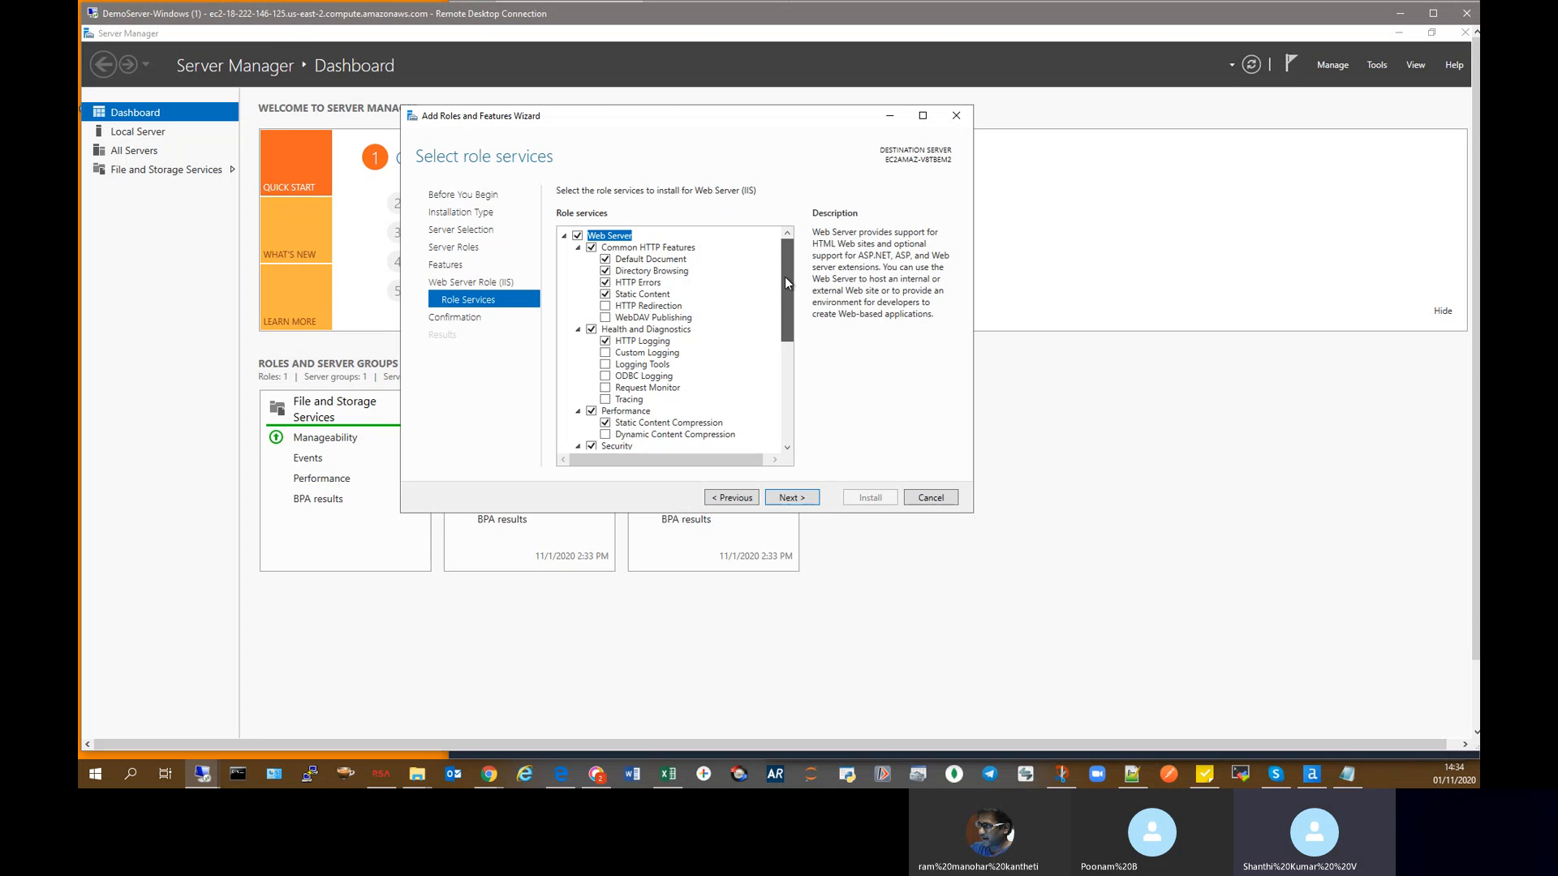
pyautogui.moveTo(786, 280); pyautogui.dragTo(772, 416)
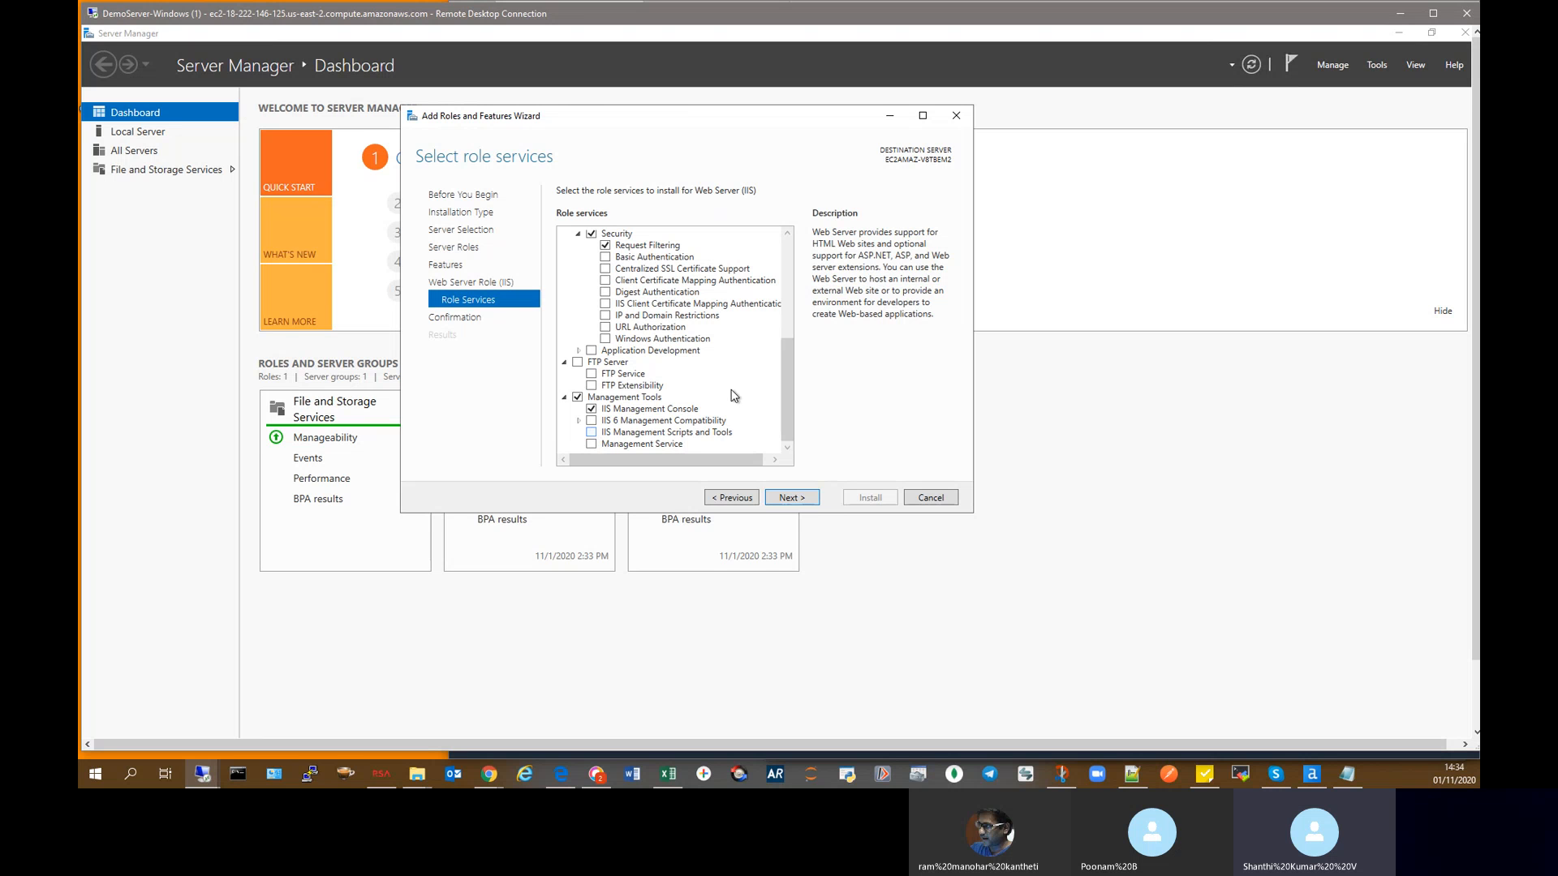
pyautogui.moveTo(790, 400); pyautogui.dragTo(803, 293)
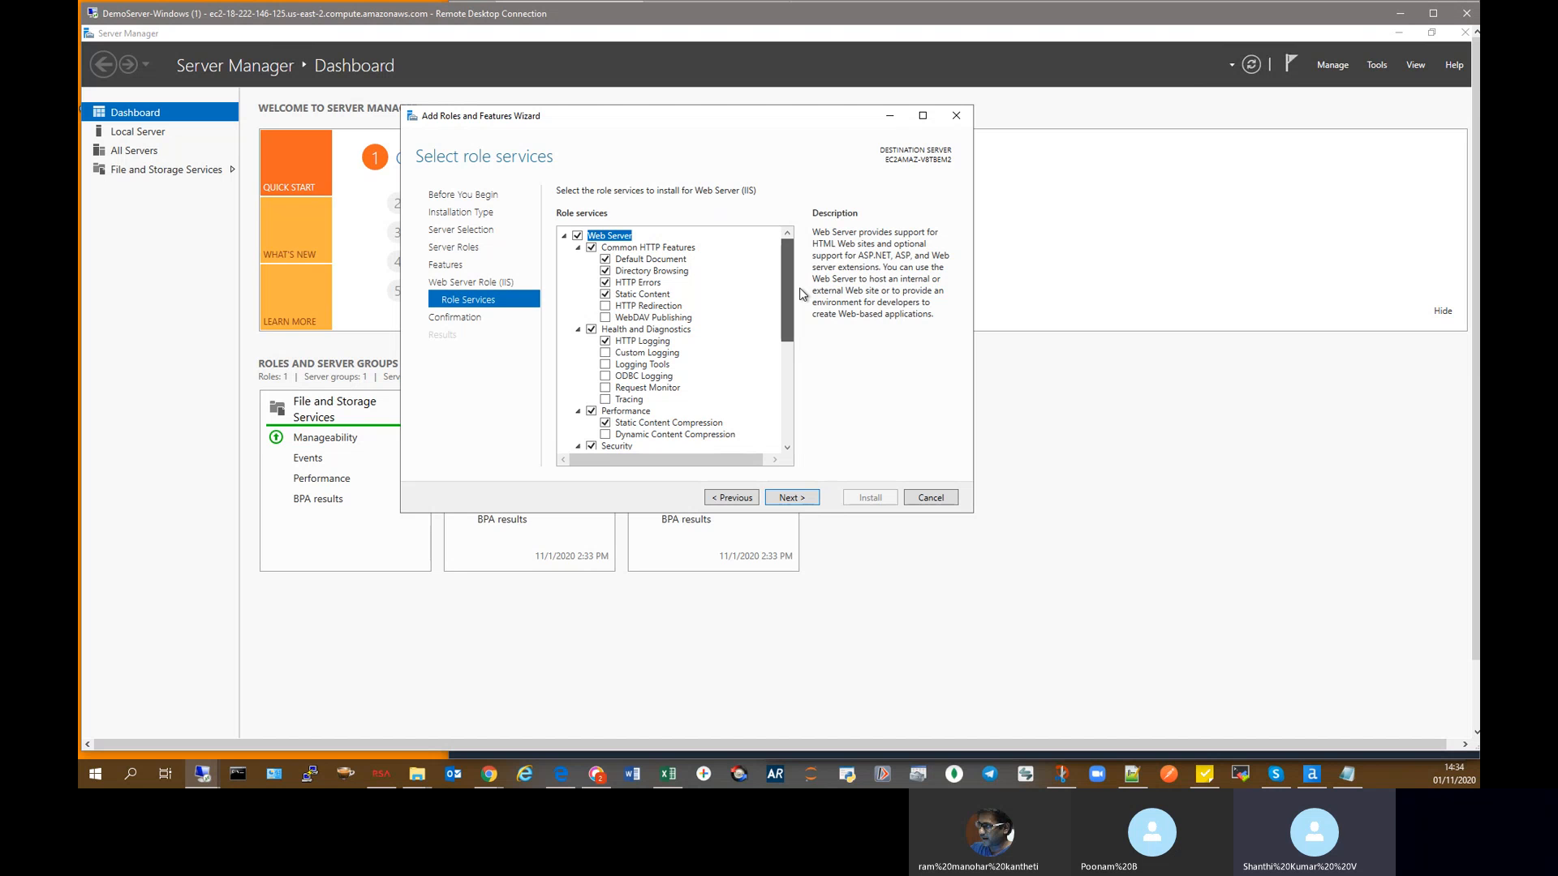
pyautogui.moveTo(801, 291); pyautogui.dragTo(805, 376)
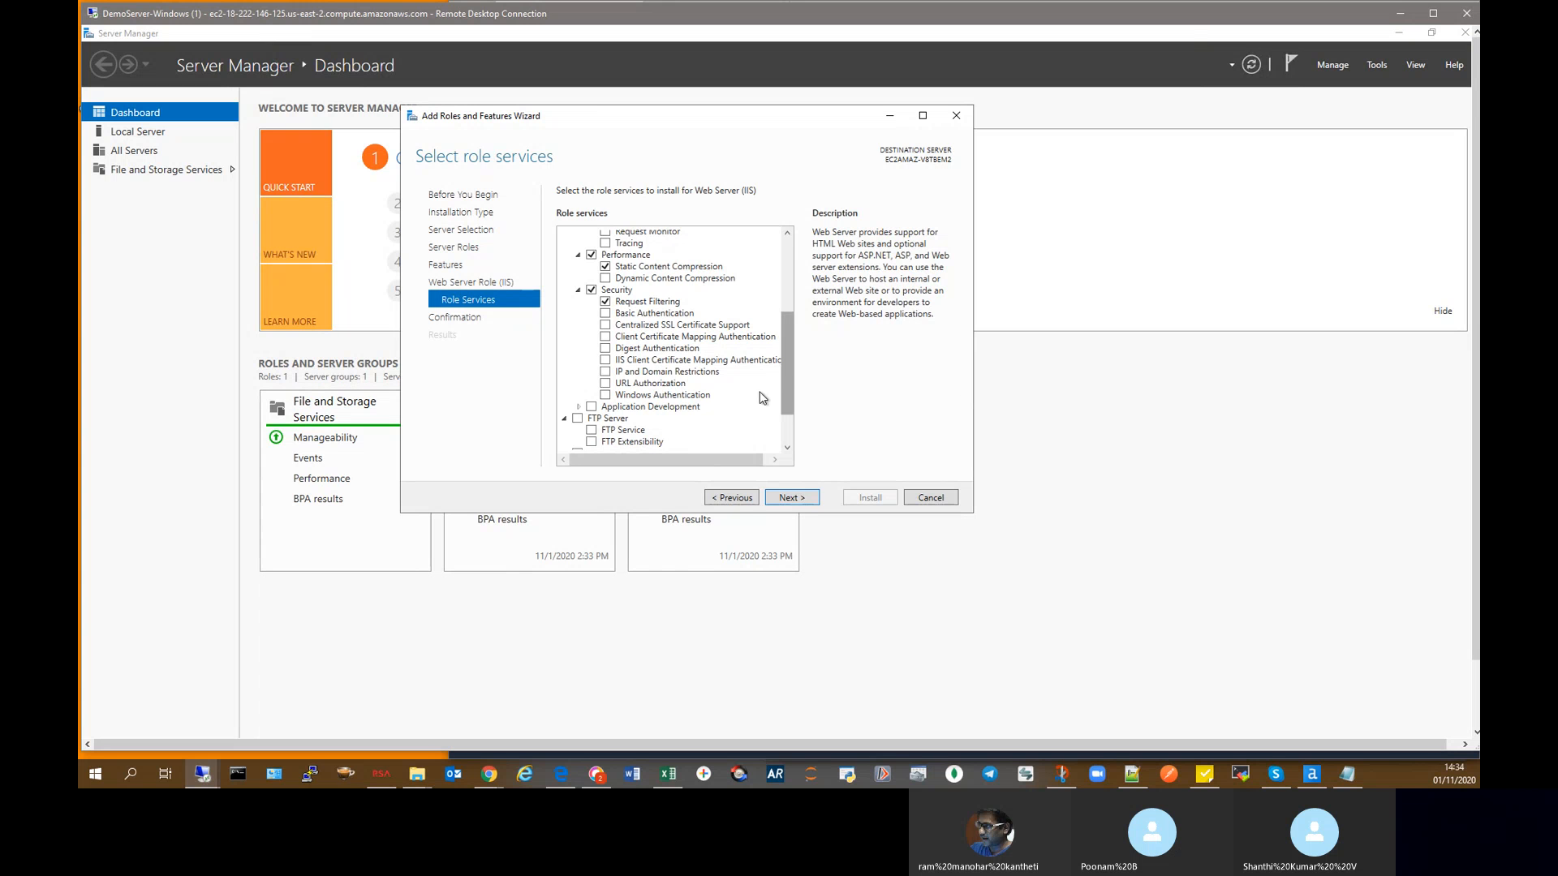
pyautogui.scroll(-2, 794, 443)
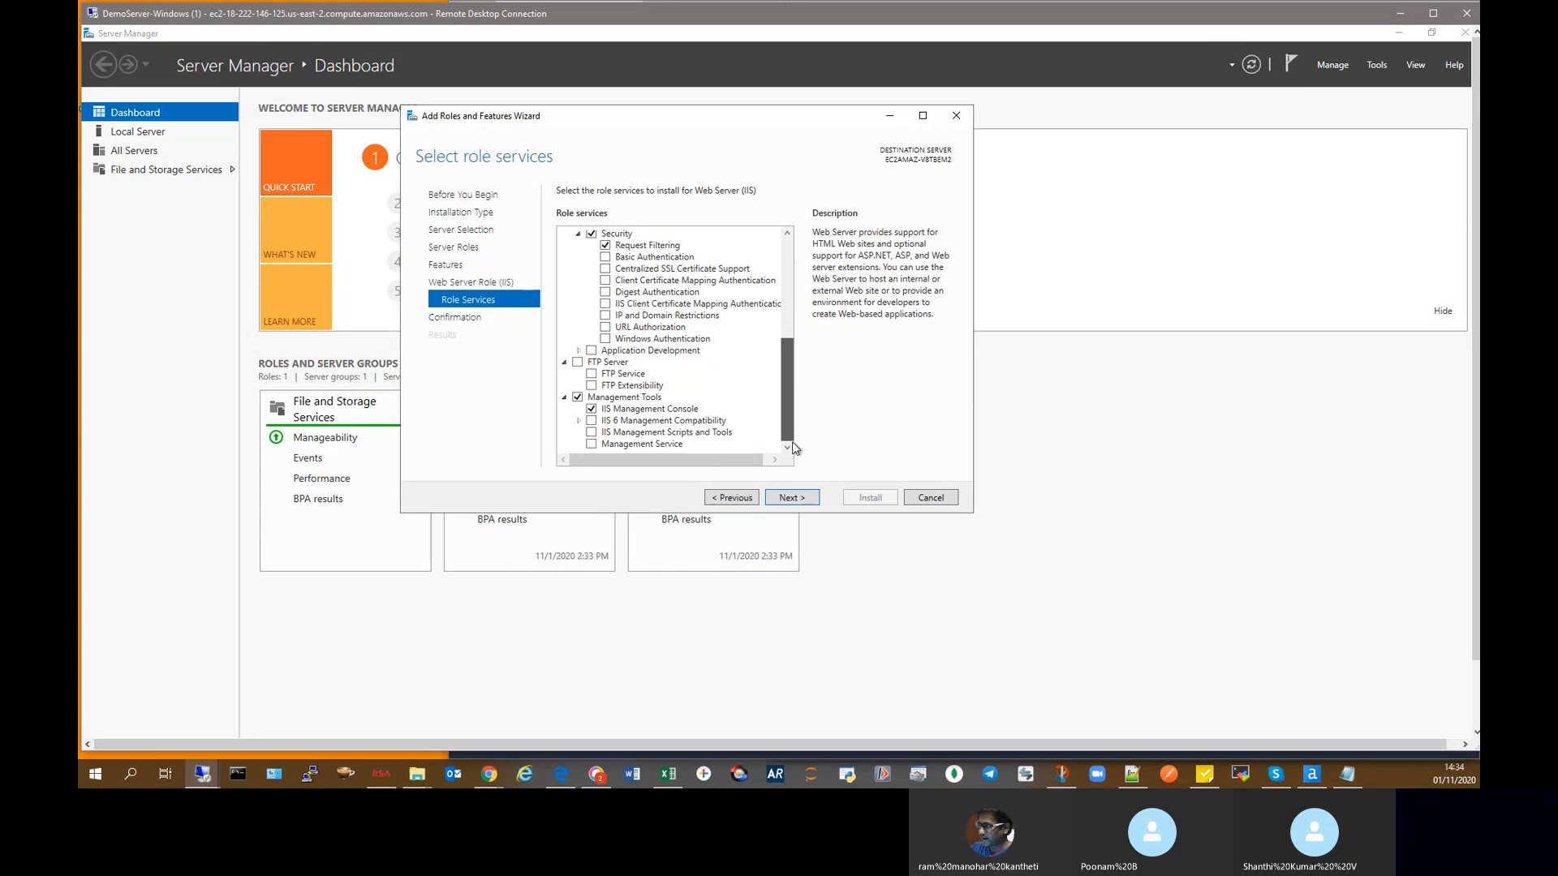
pyautogui.scroll(2, 795, 406)
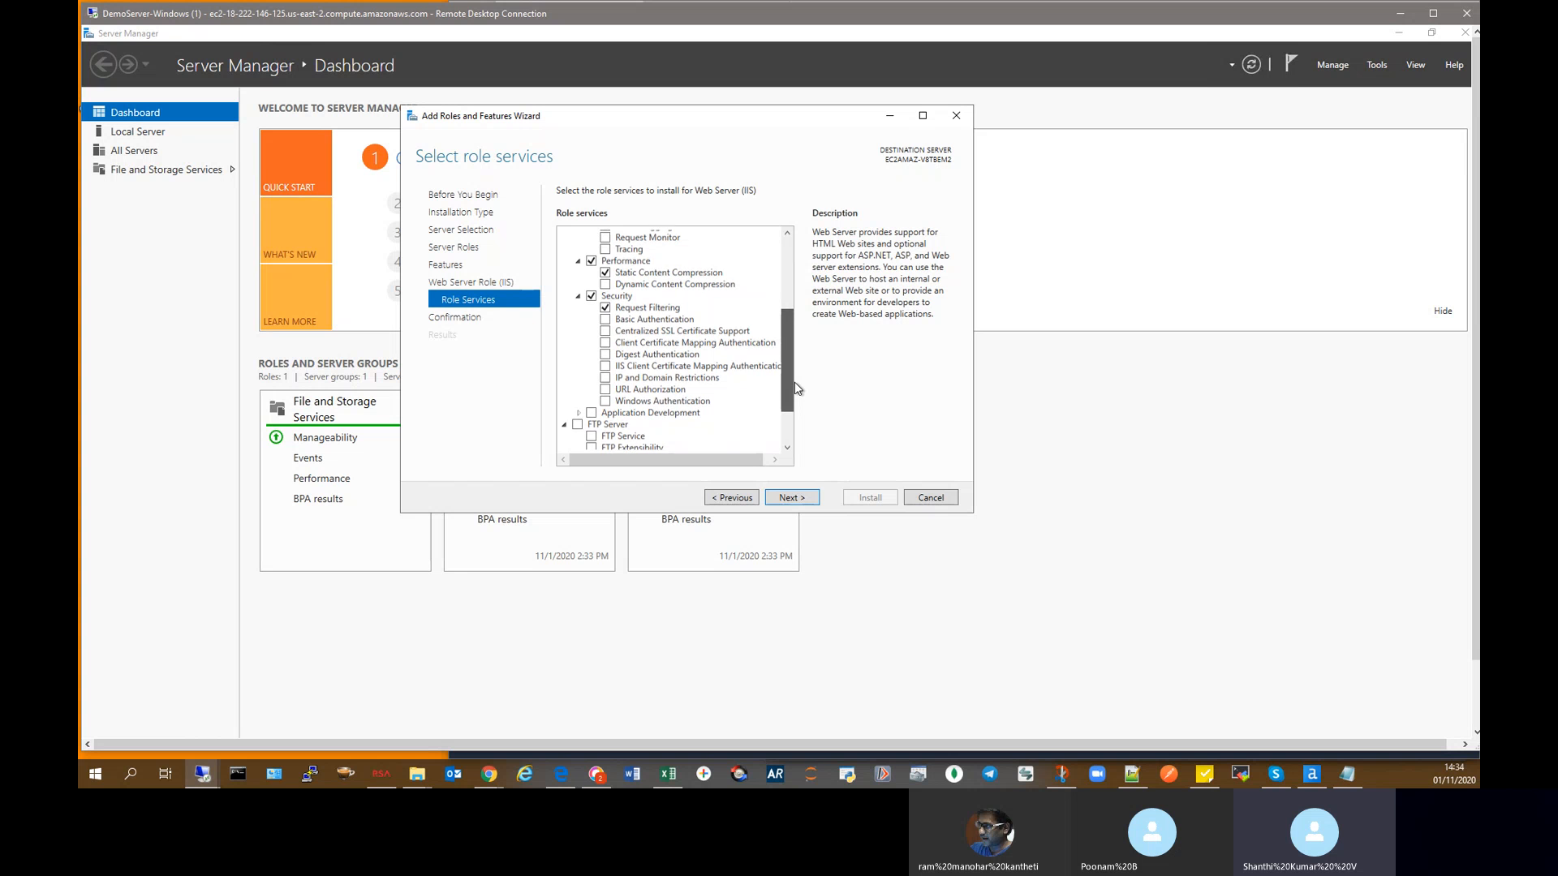
pyautogui.moveTo(795, 380); pyautogui.dragTo(791, 292)
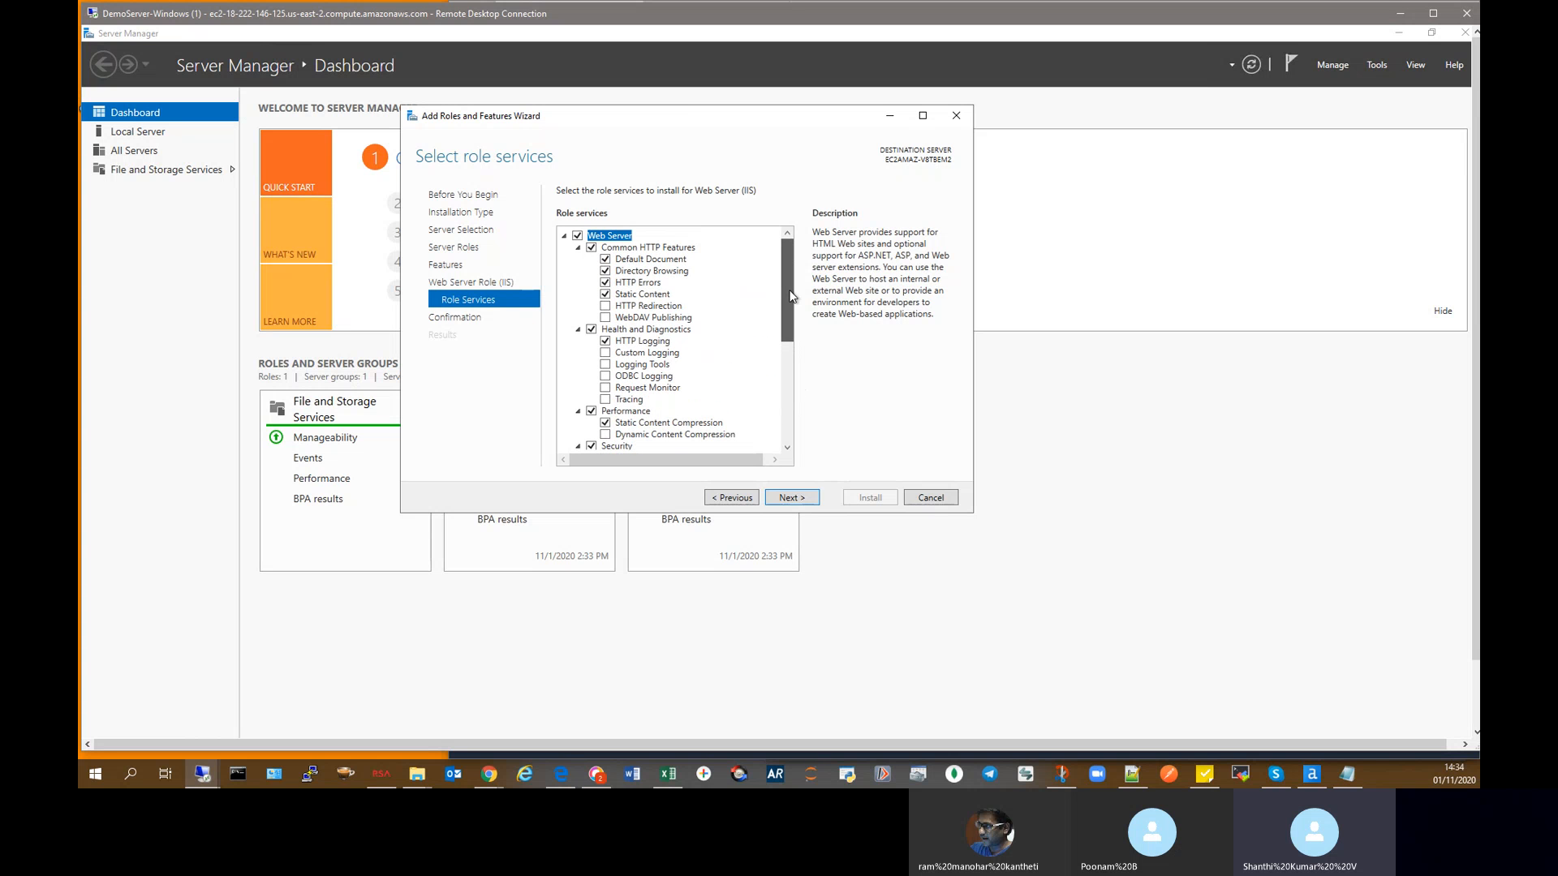
pyautogui.click(805, 498)
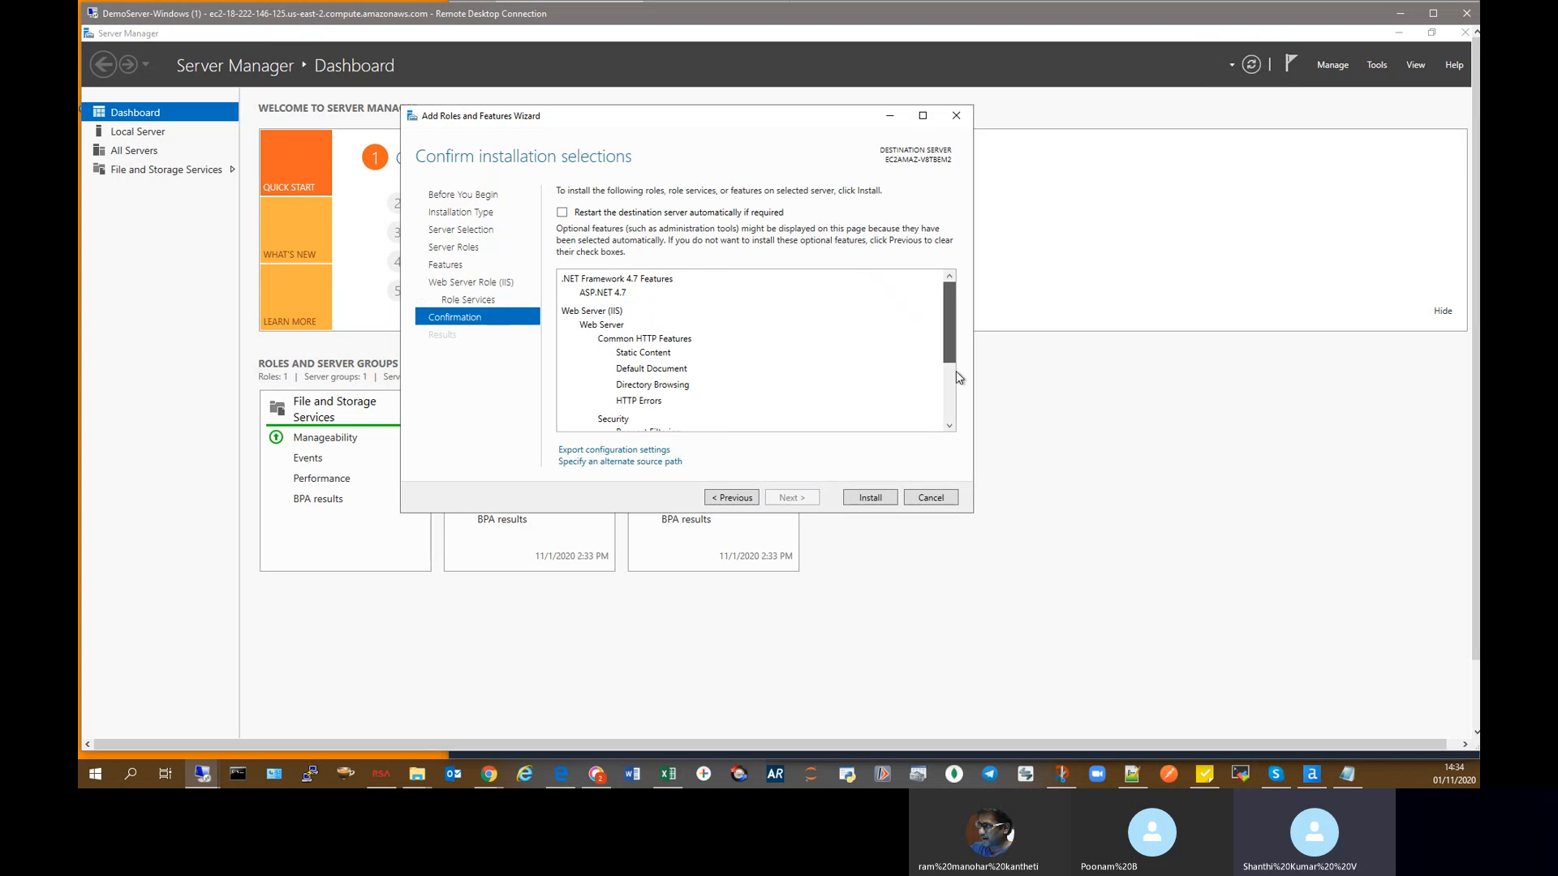
pyautogui.scroll(-3, 956, 372)
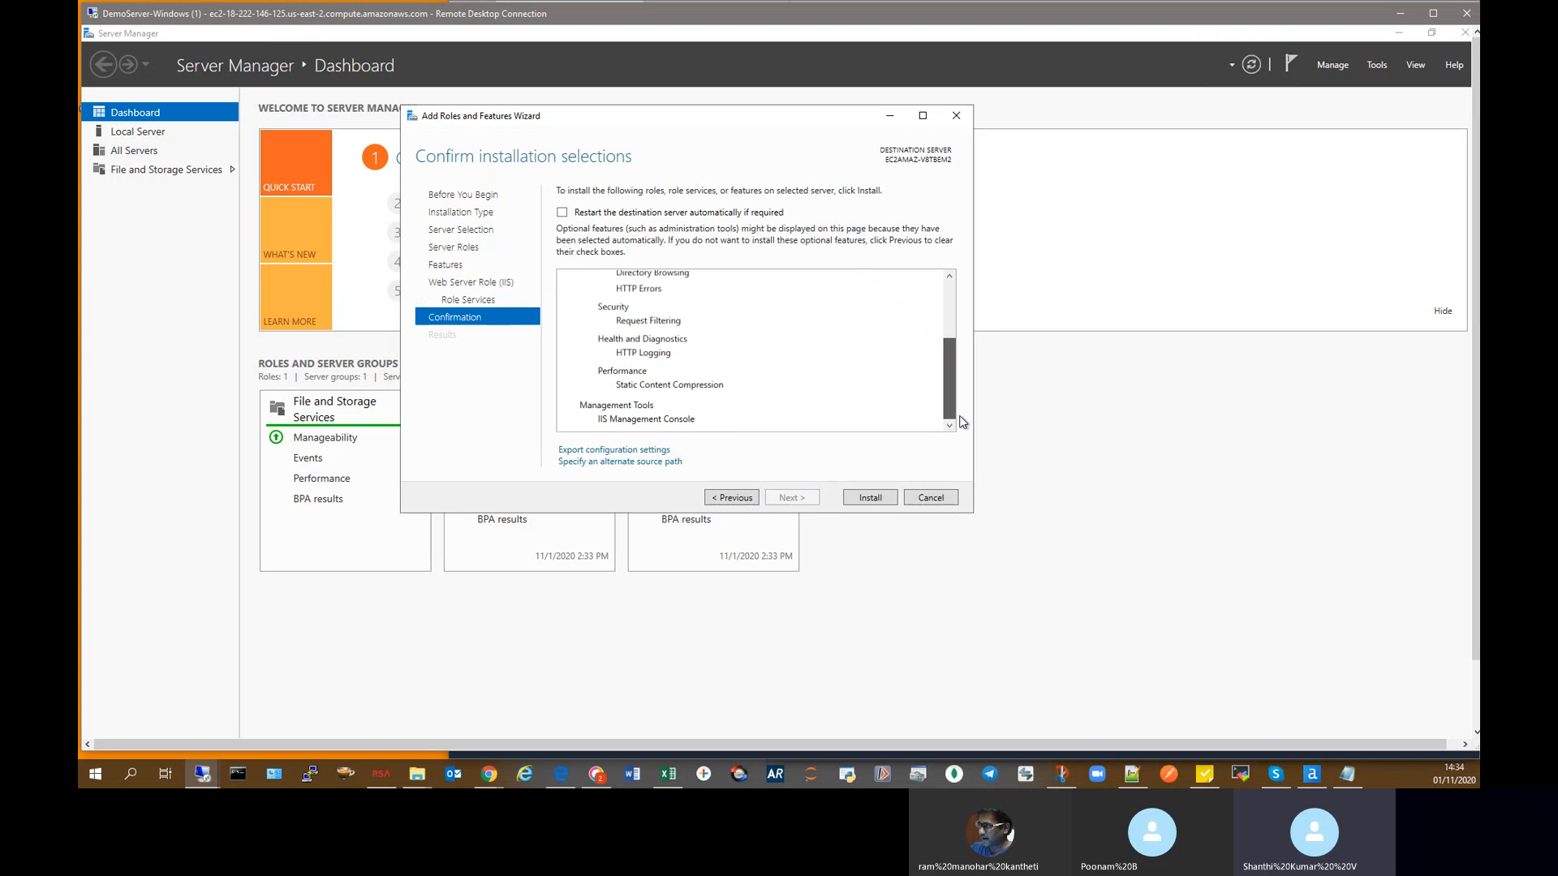
# Step: Return to the role services and enable Application Development with ASP.NET 4.7 and the features it requires
pyautogui.click(732, 497)
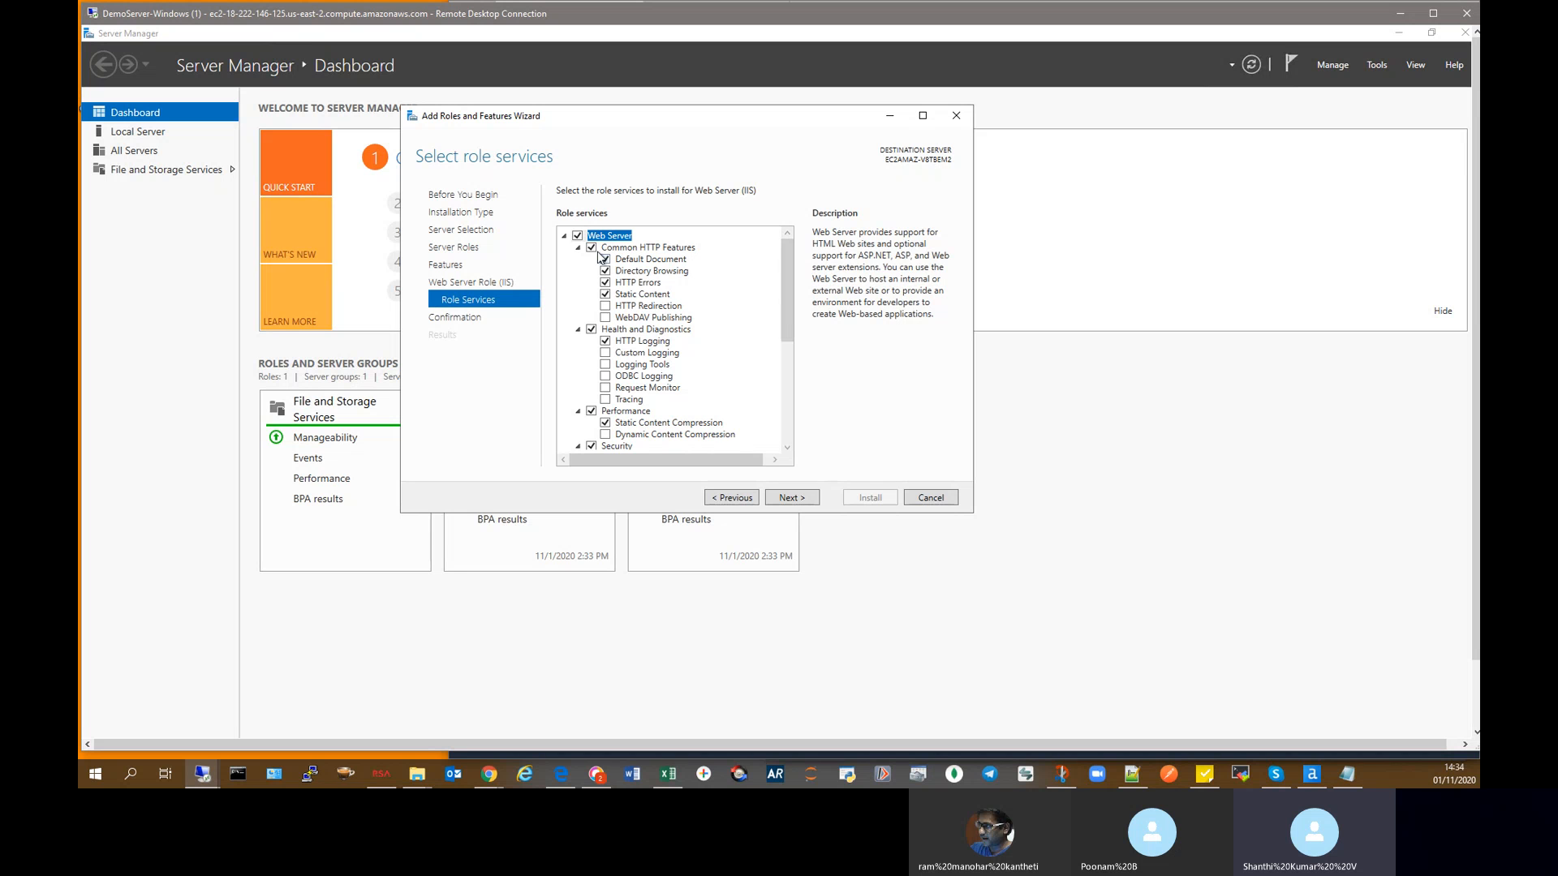
pyautogui.moveTo(789, 306); pyautogui.dragTo(786, 398)
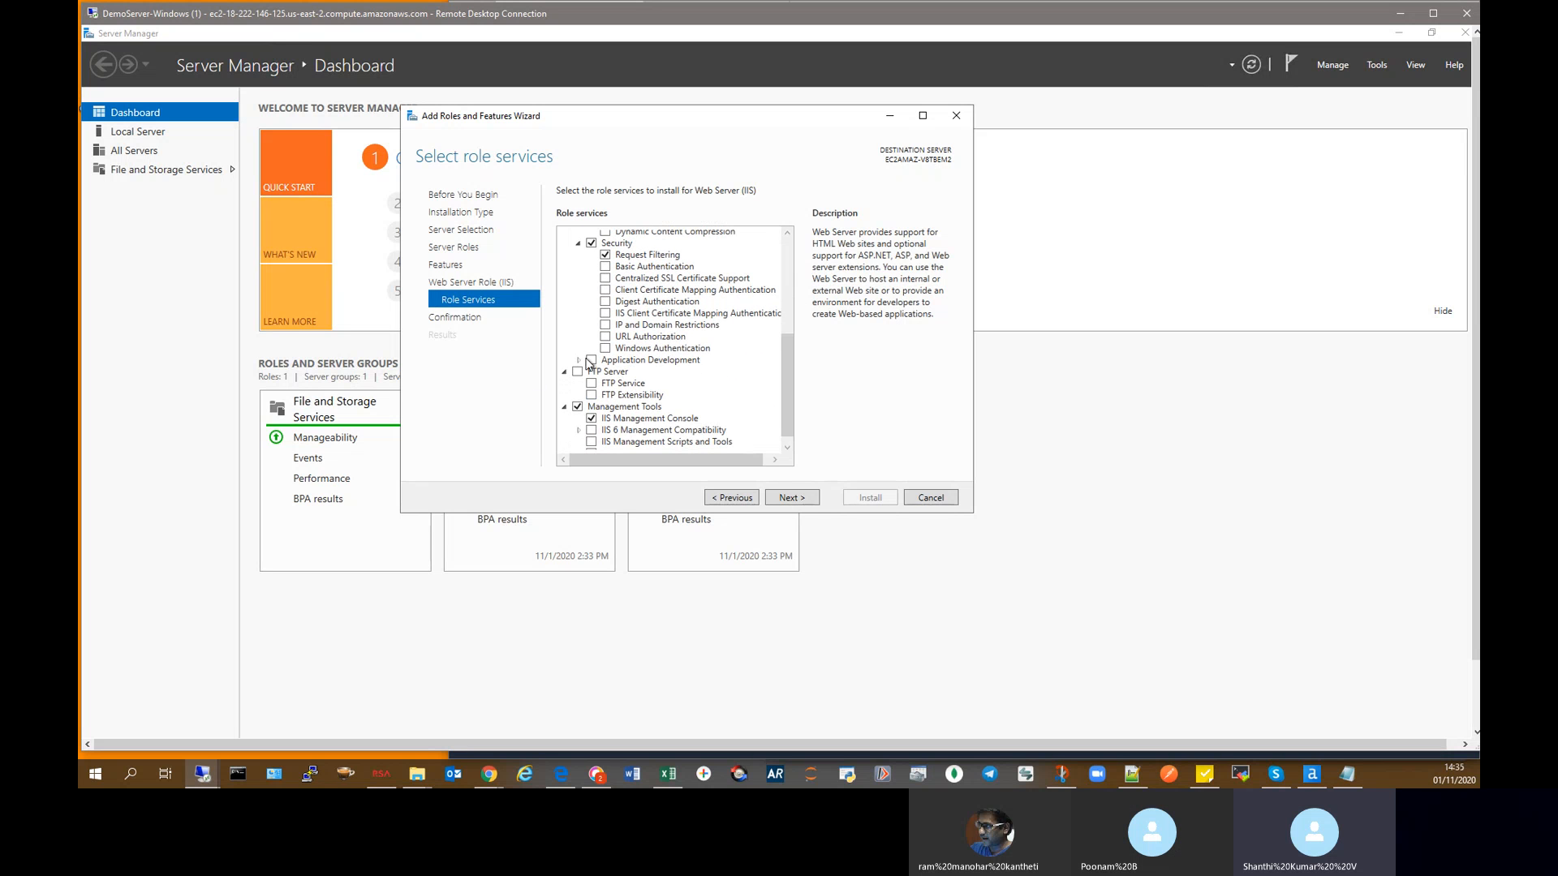
pyautogui.click(578, 360)
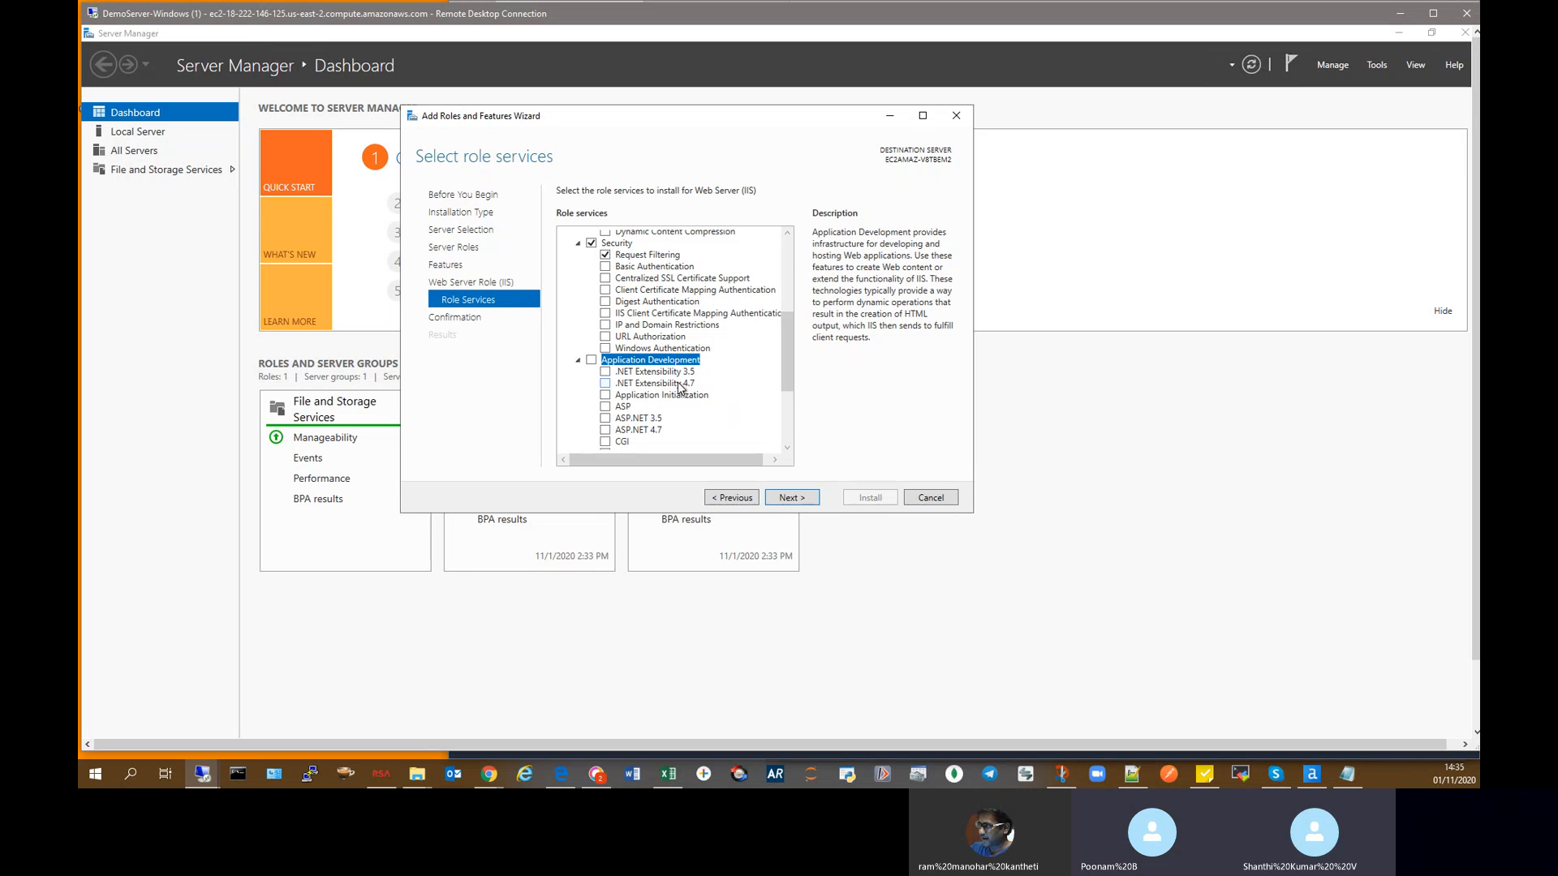
pyautogui.scroll(-1, 680, 389)
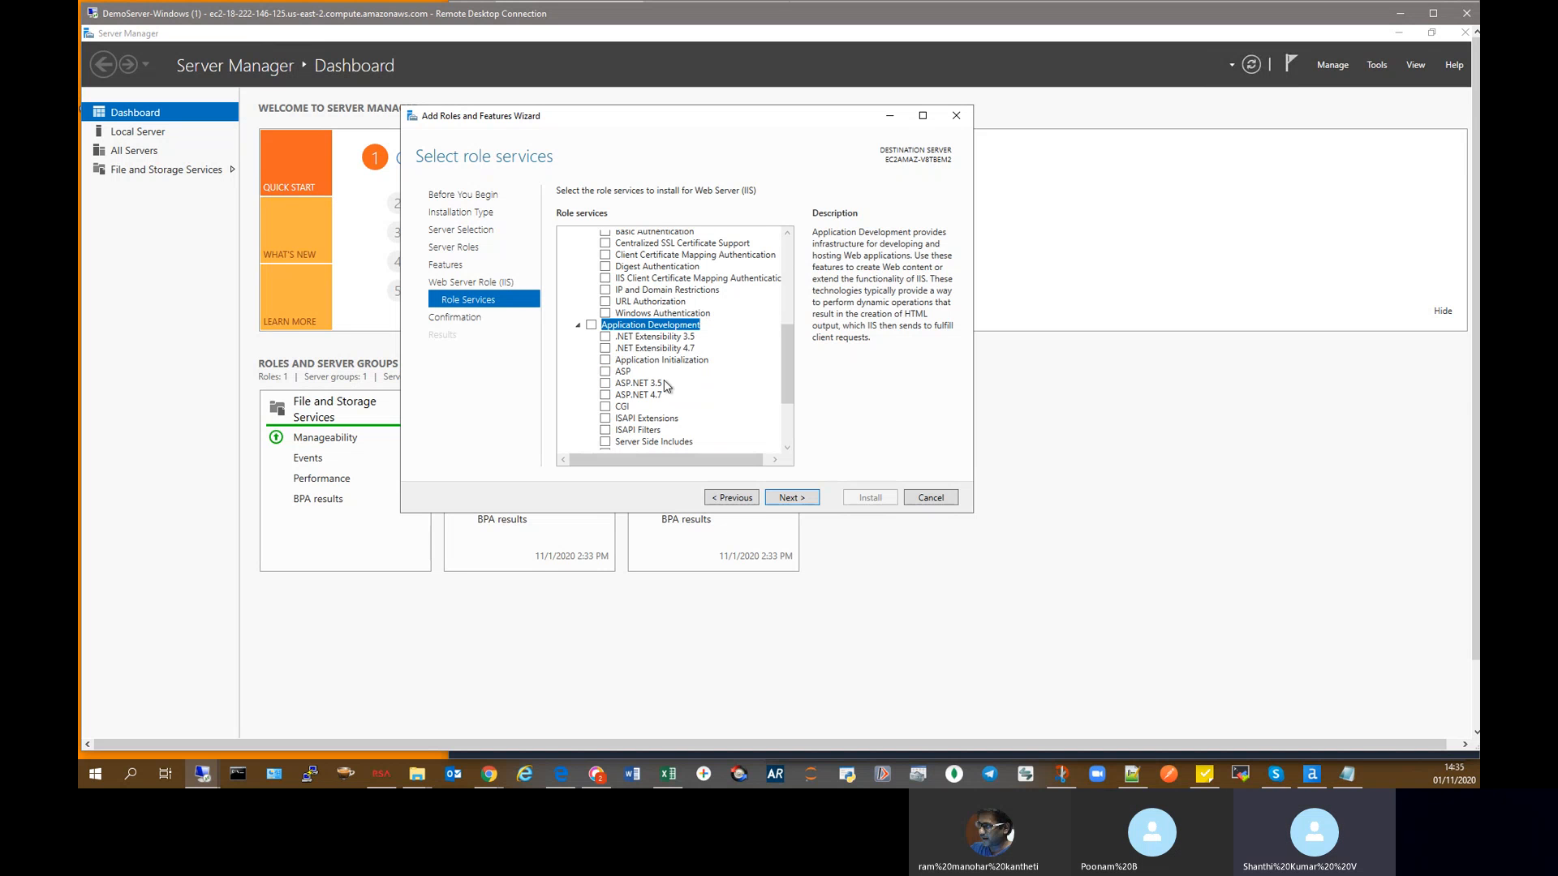
pyautogui.click(592, 325)
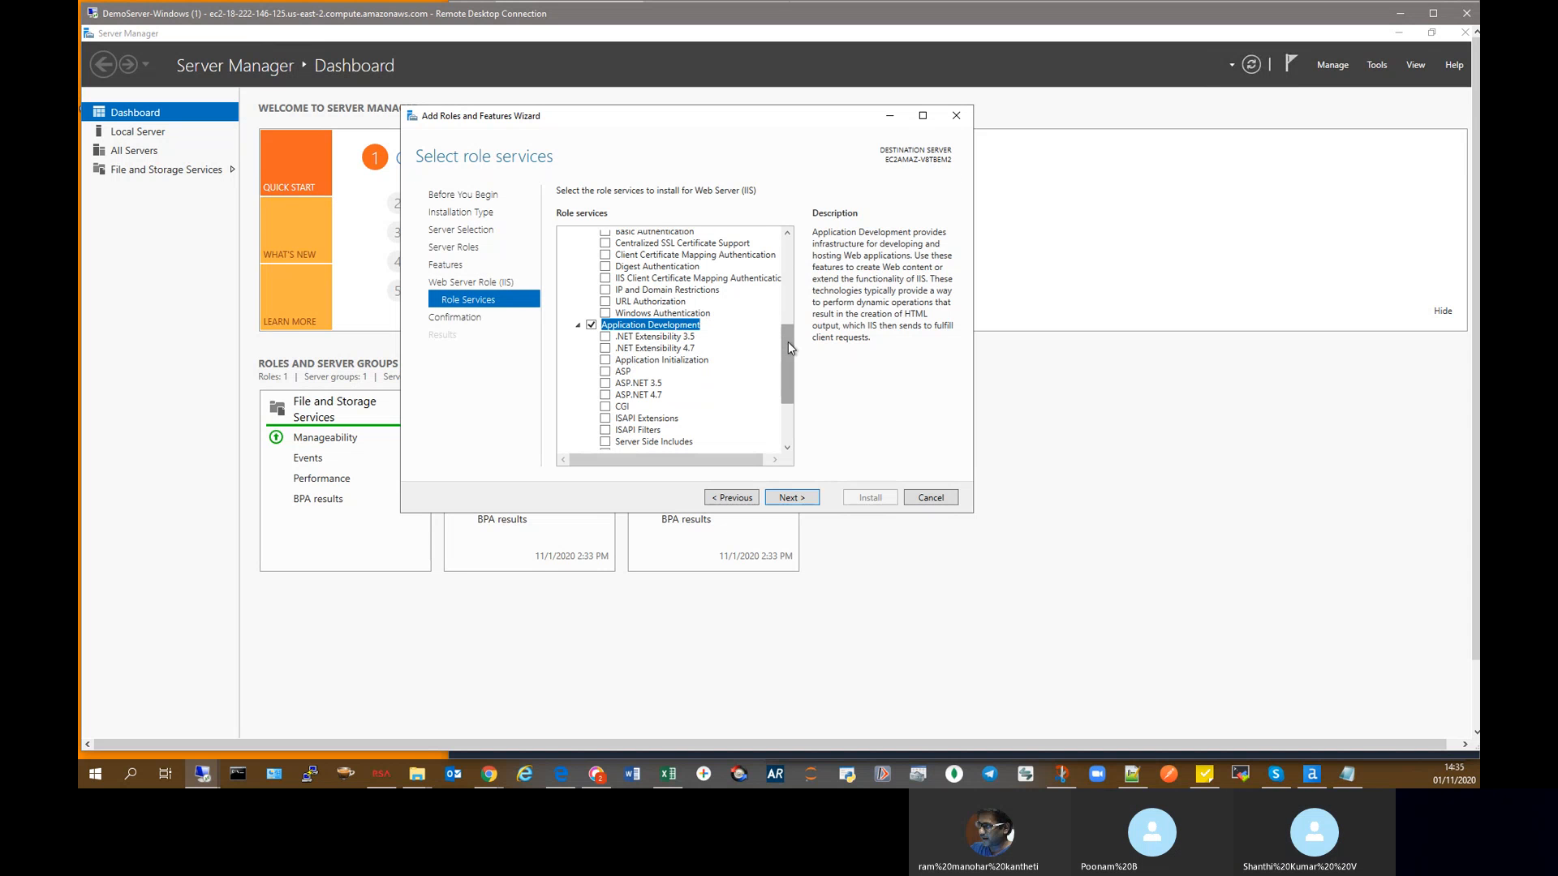
pyautogui.moveTo(787, 342); pyautogui.dragTo(787, 362)
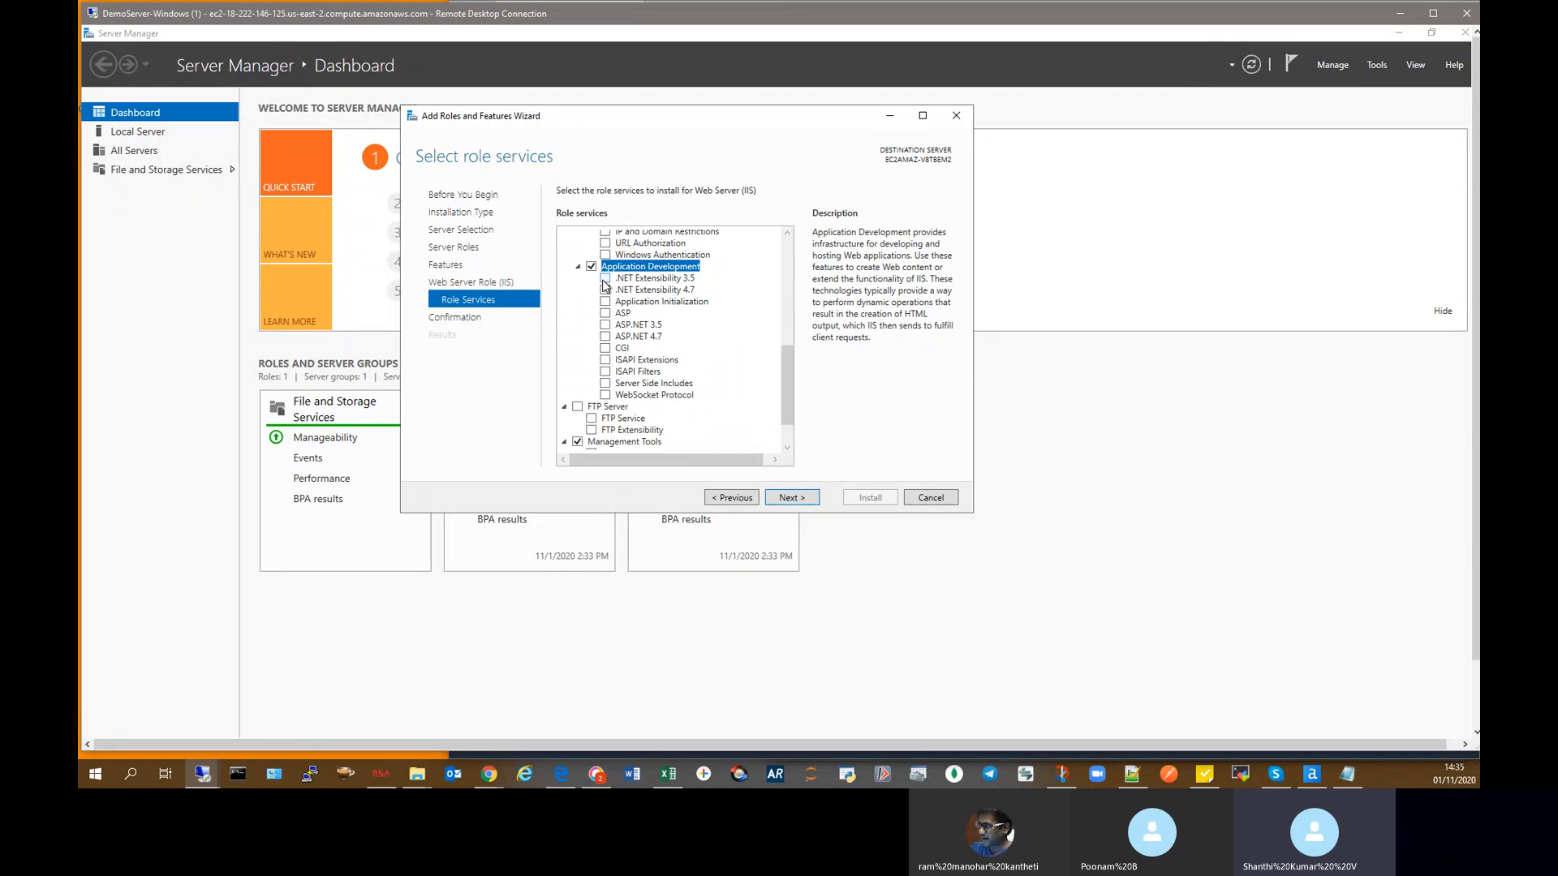
pyautogui.click(609, 336)
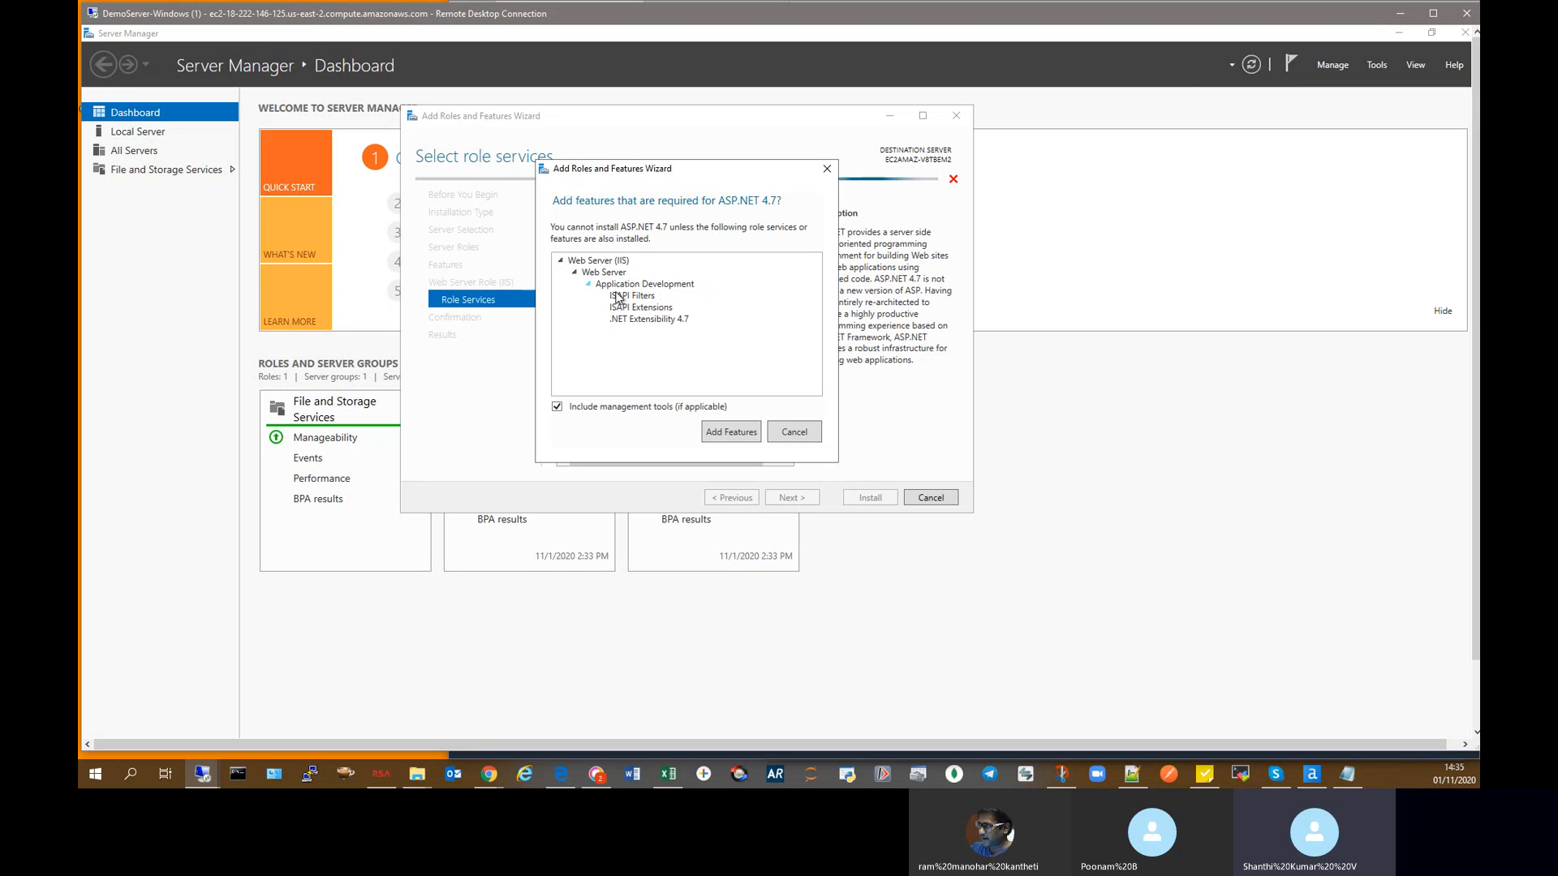
pyautogui.click(717, 435)
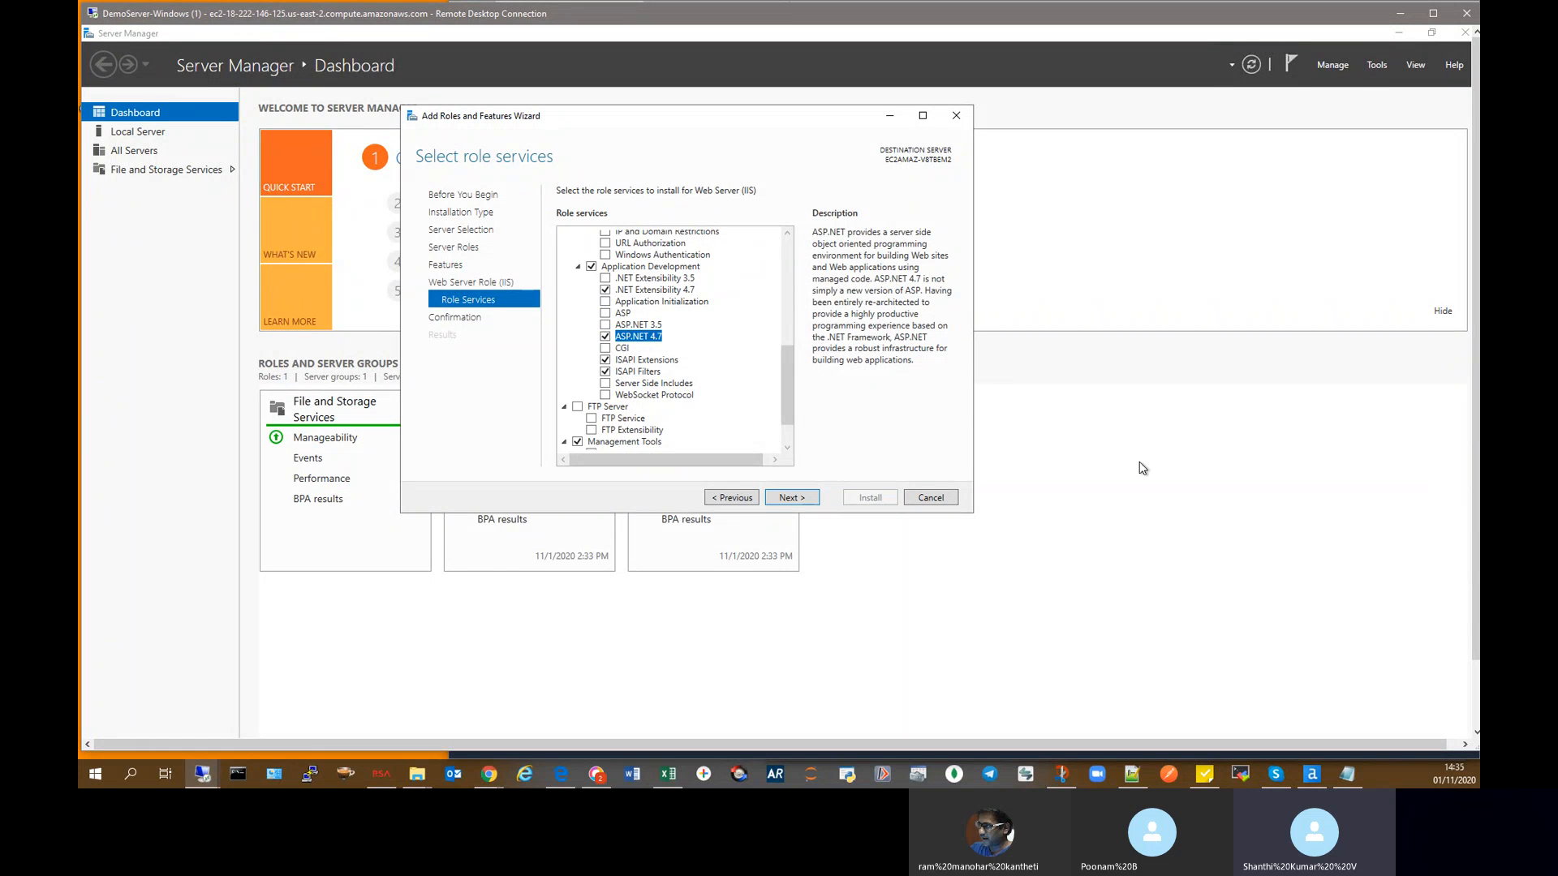
# Step: Add the .NET Extensibility 3.5 role service with its required features, plus Application Initialization and ASP.NET 3.5
pyautogui.click(604, 279)
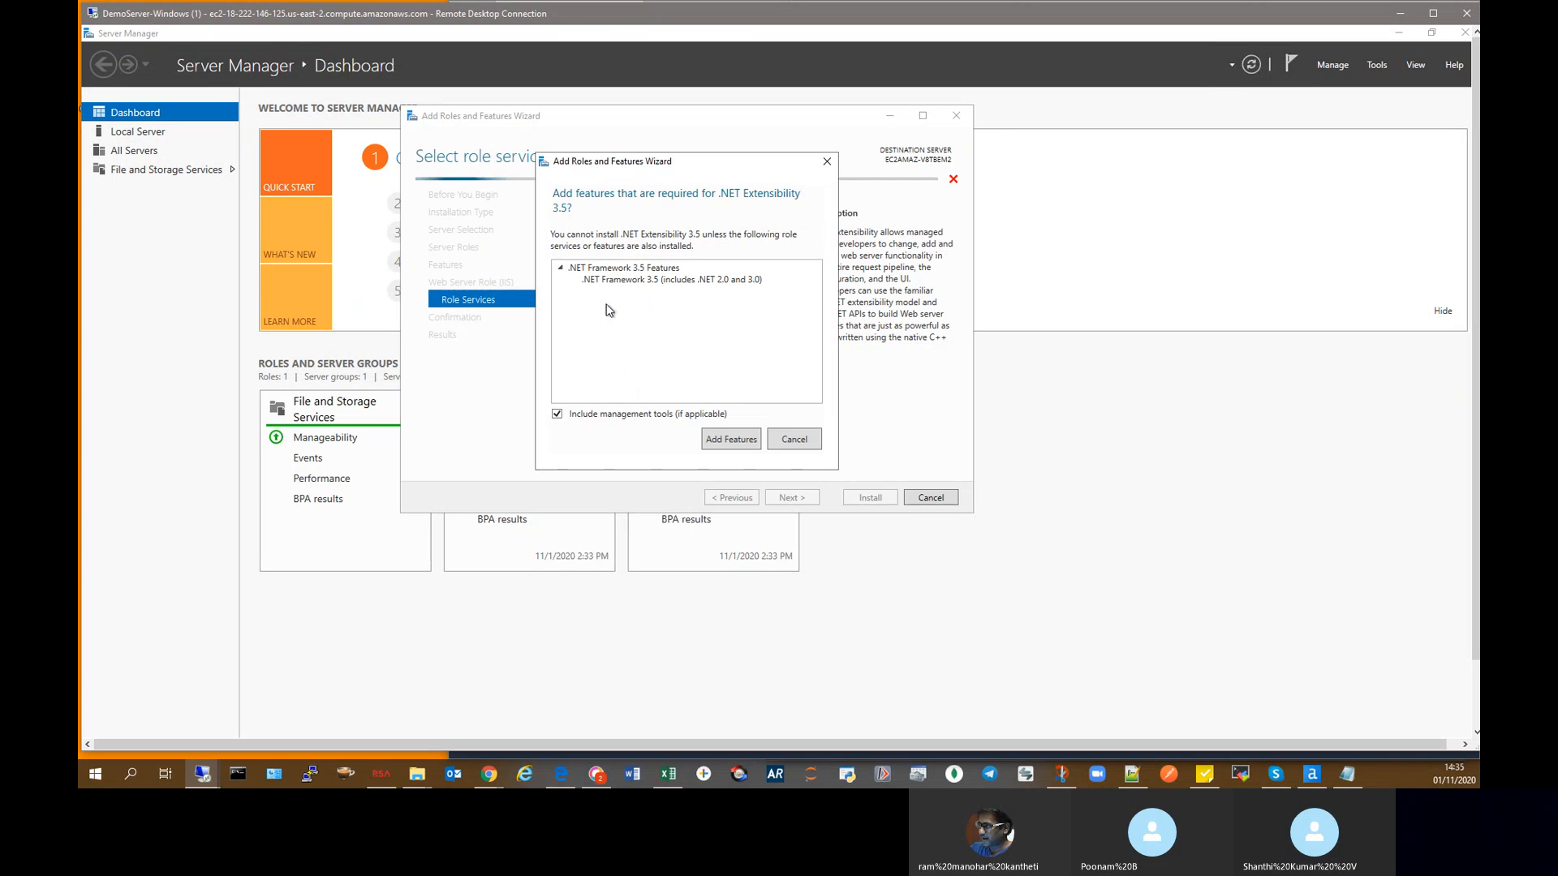
pyautogui.click(722, 441)
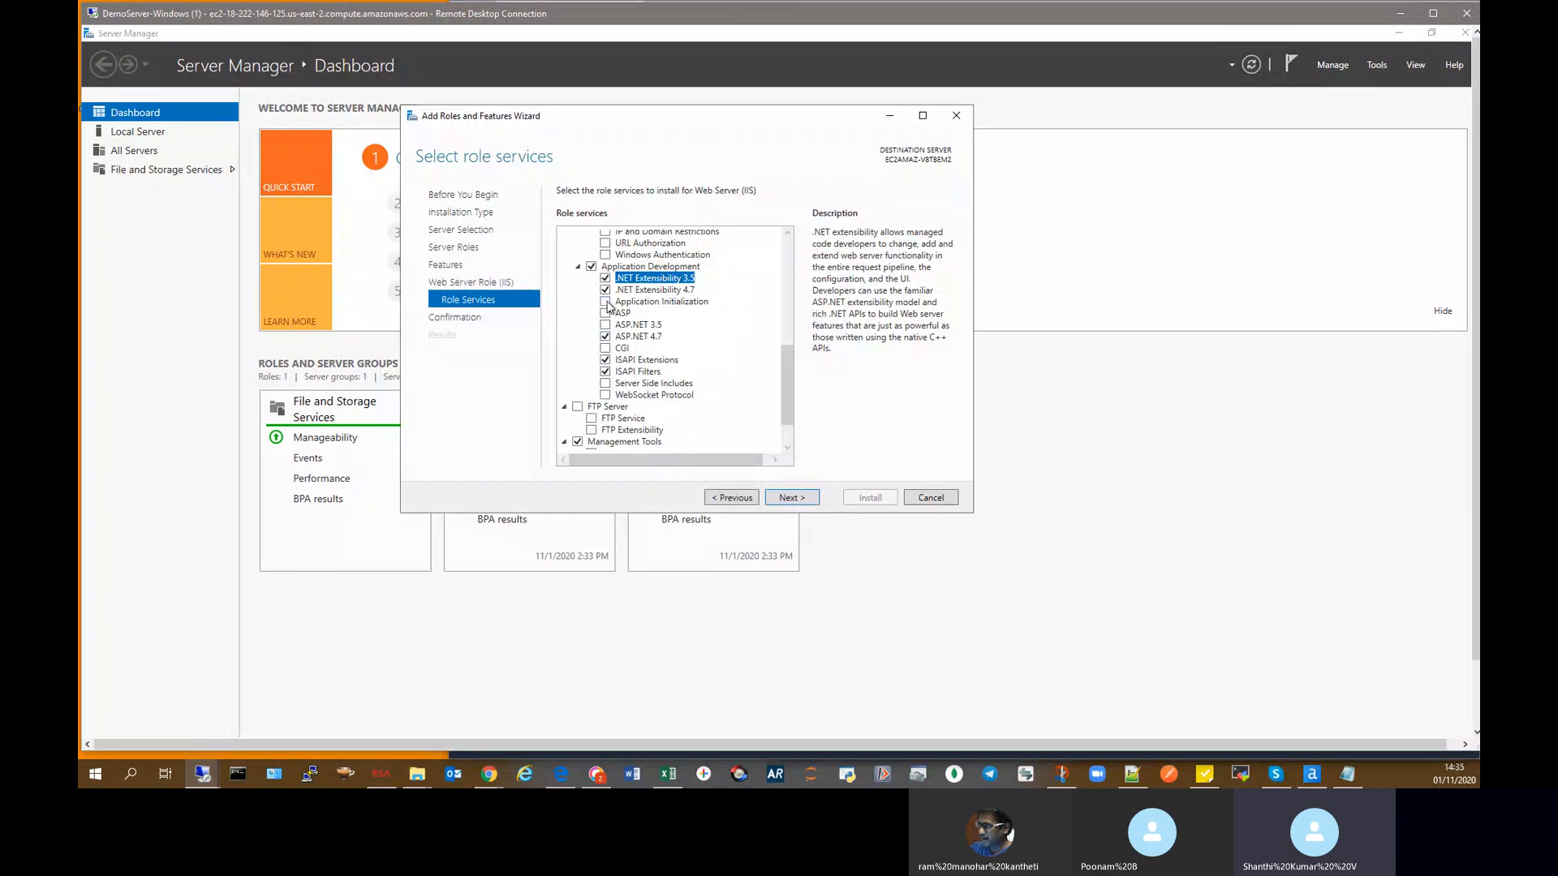
pyautogui.click(604, 301)
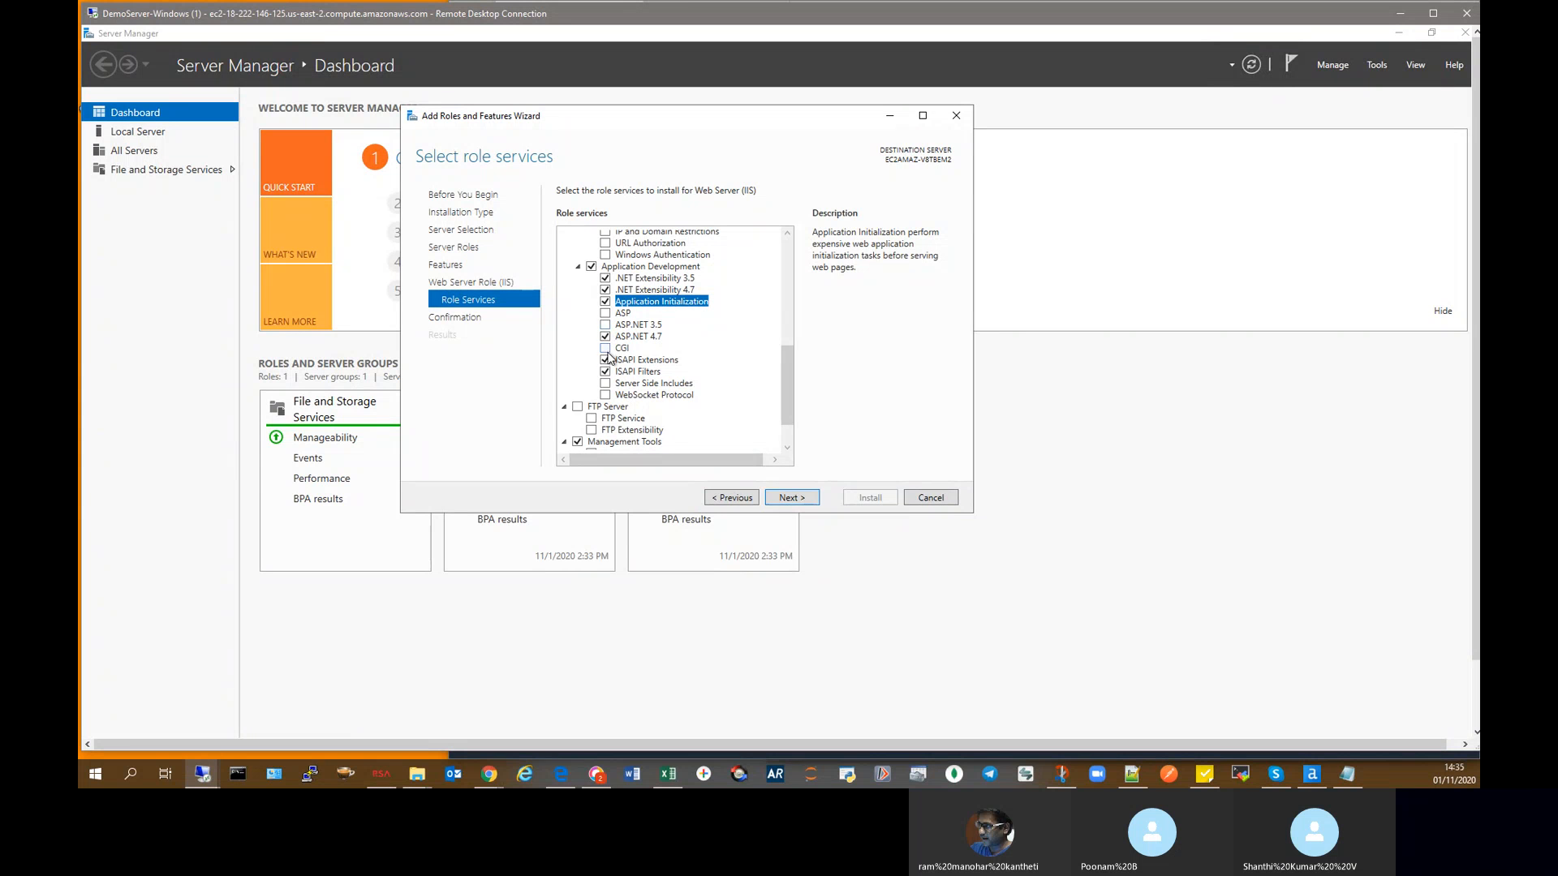
pyautogui.click(605, 324)
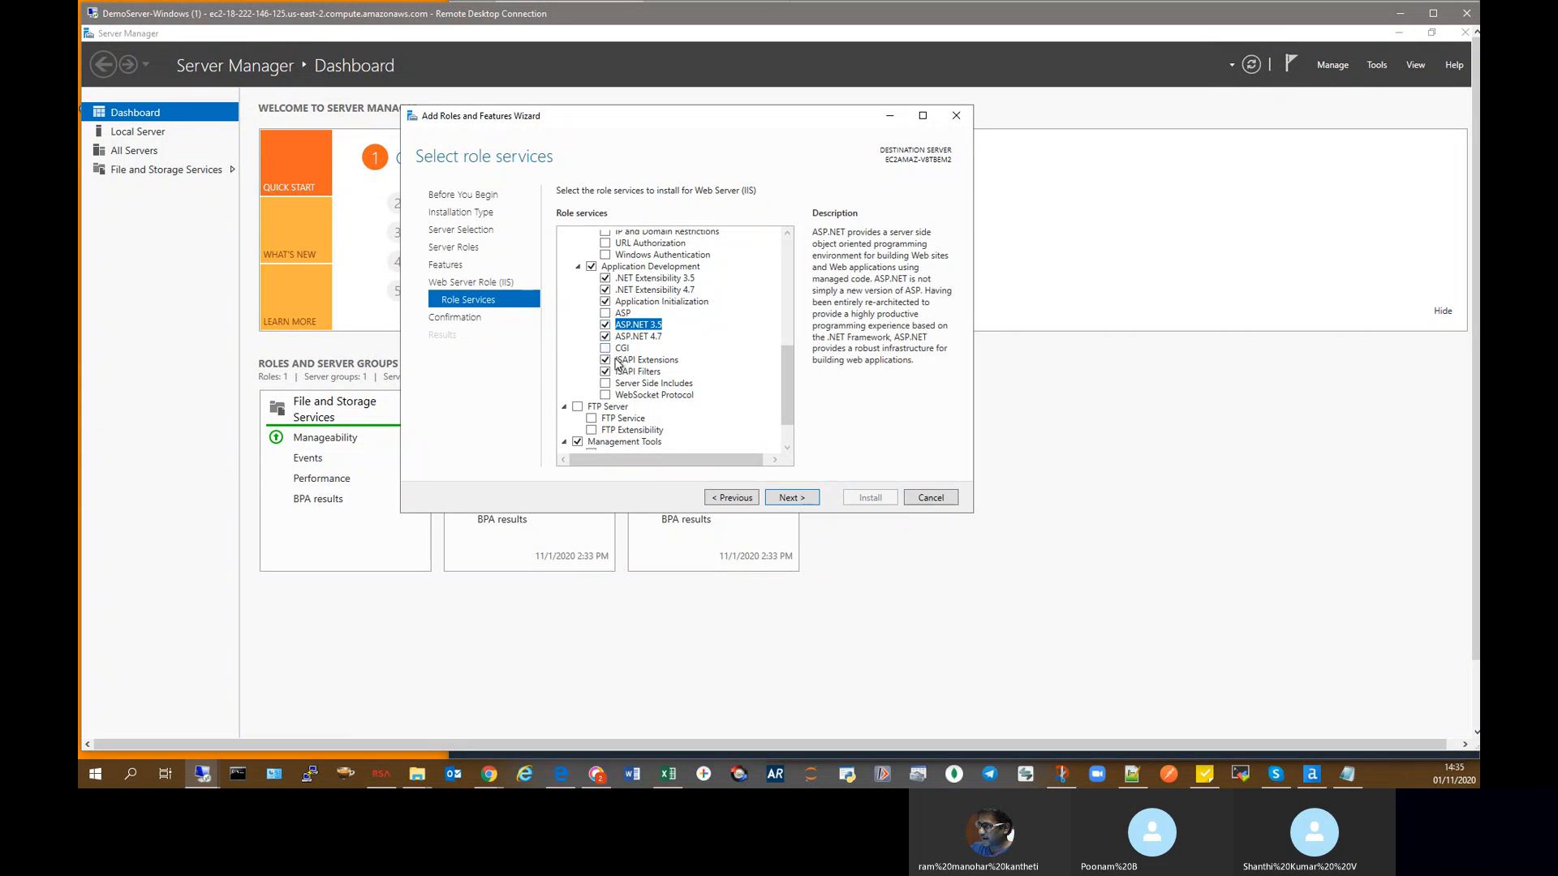
# Step: Proceed to the confirmation page, start the installation of the selected roles and features, and move the progress wizard aside
pyautogui.click(799, 498)
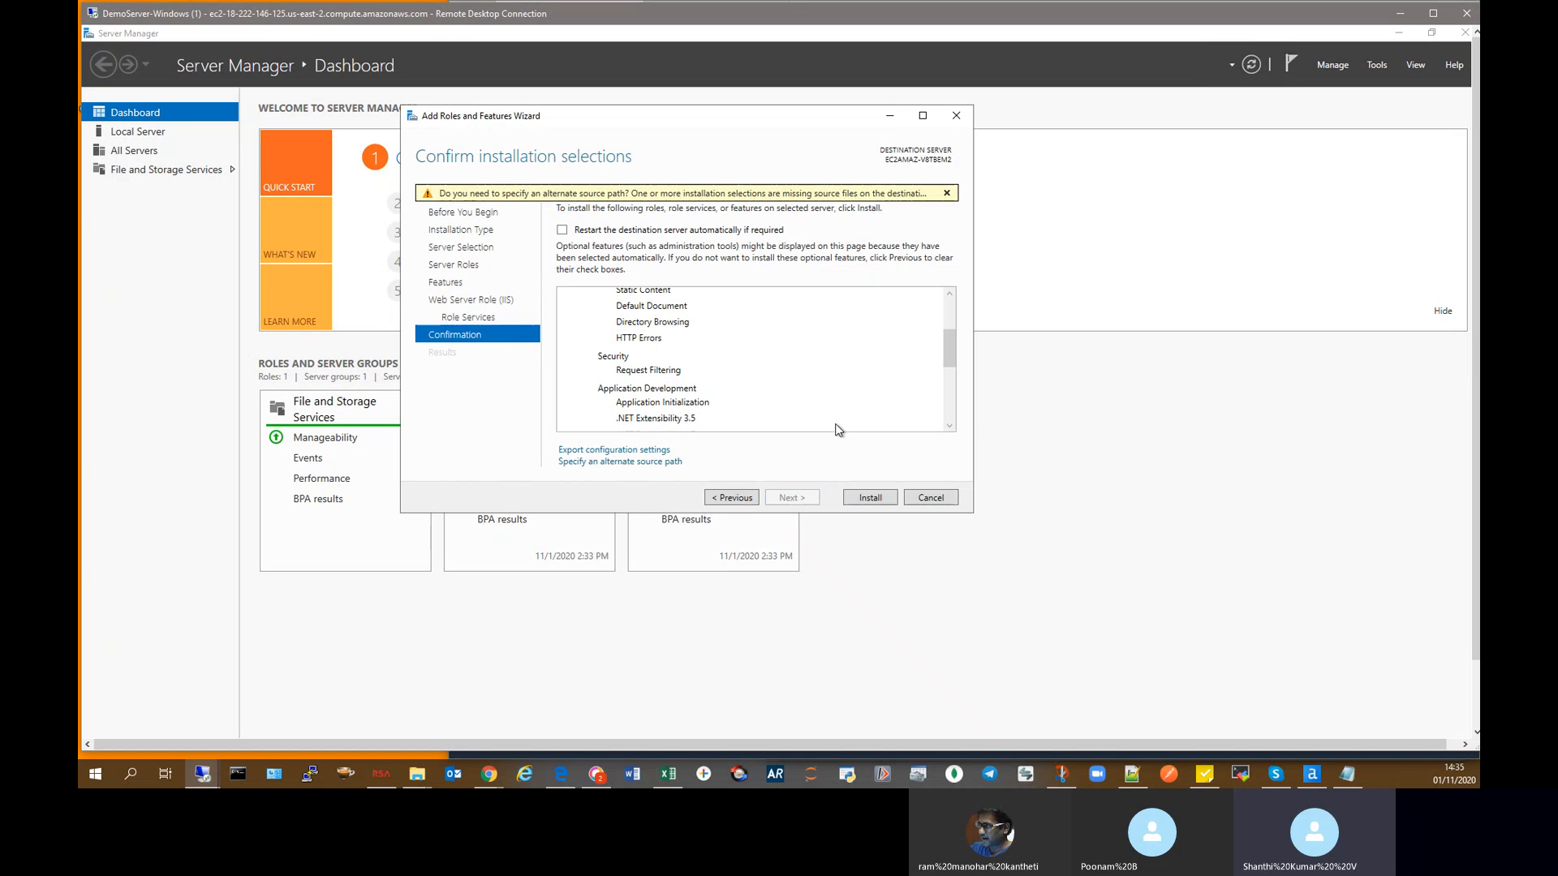
pyautogui.click(891, 499)
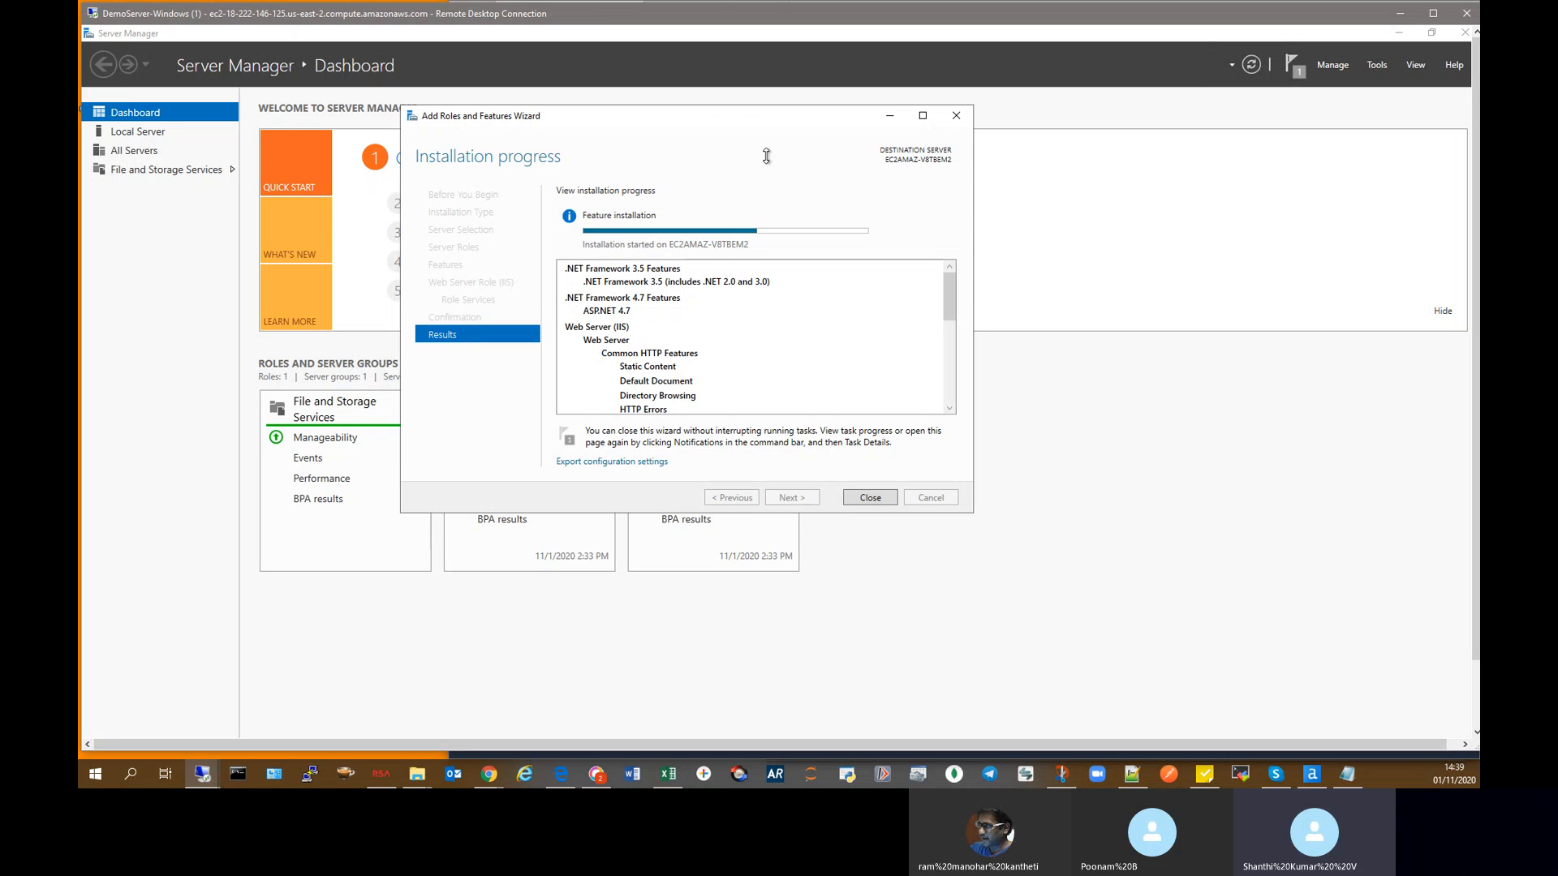
pyautogui.moveTo(757, 114); pyautogui.dragTo(780, 121)
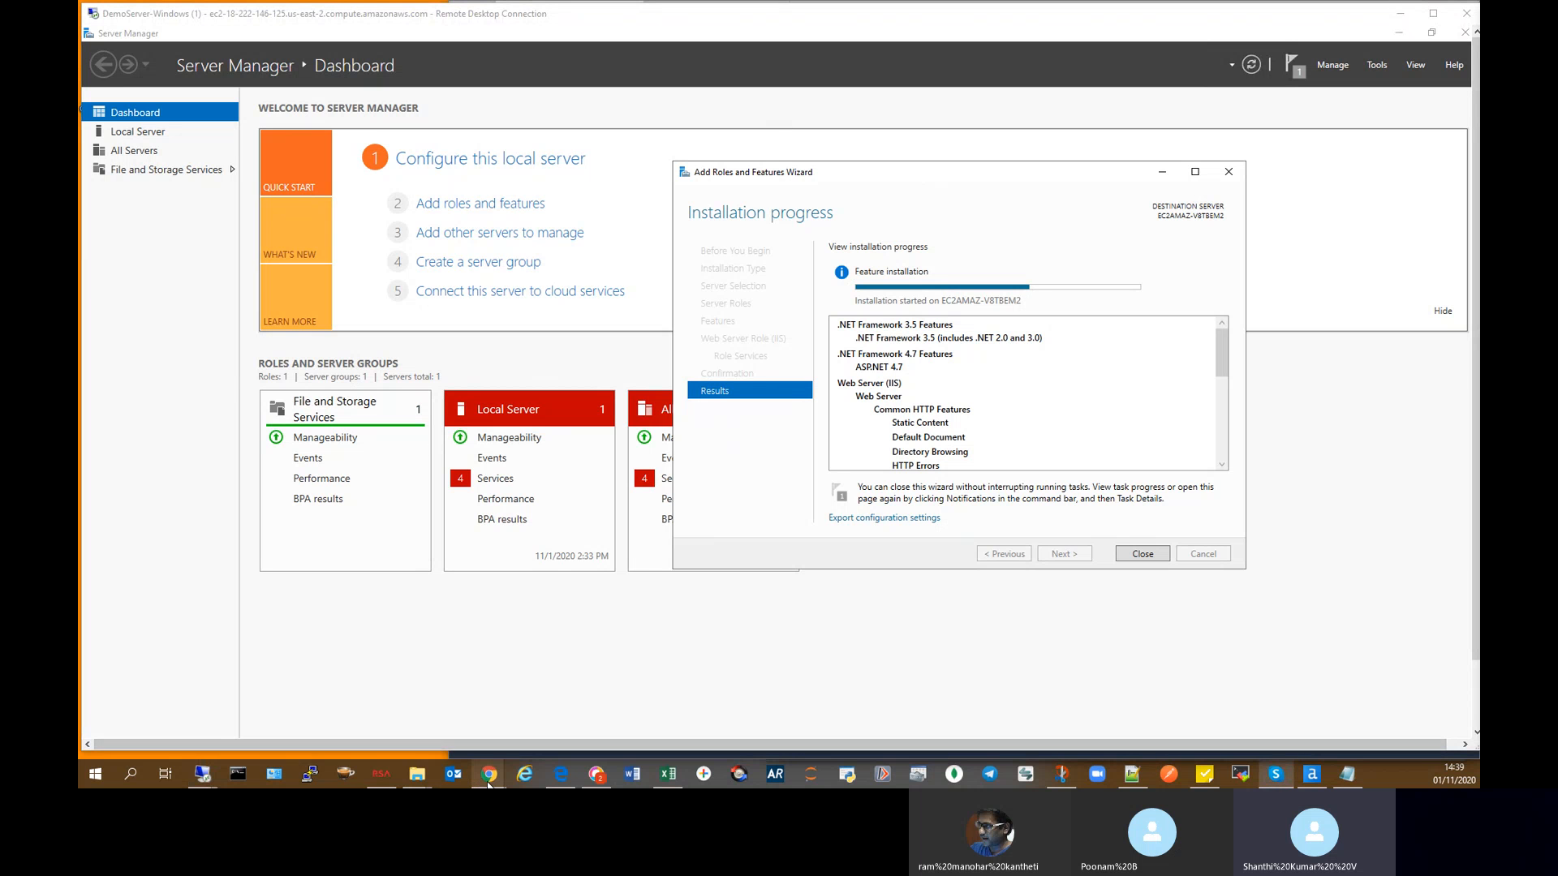
# Step: Switch to Chrome and examine the Windows Server current versions by servicing option, including the availability date of version 20H2
pyautogui.moveTo(490, 783)
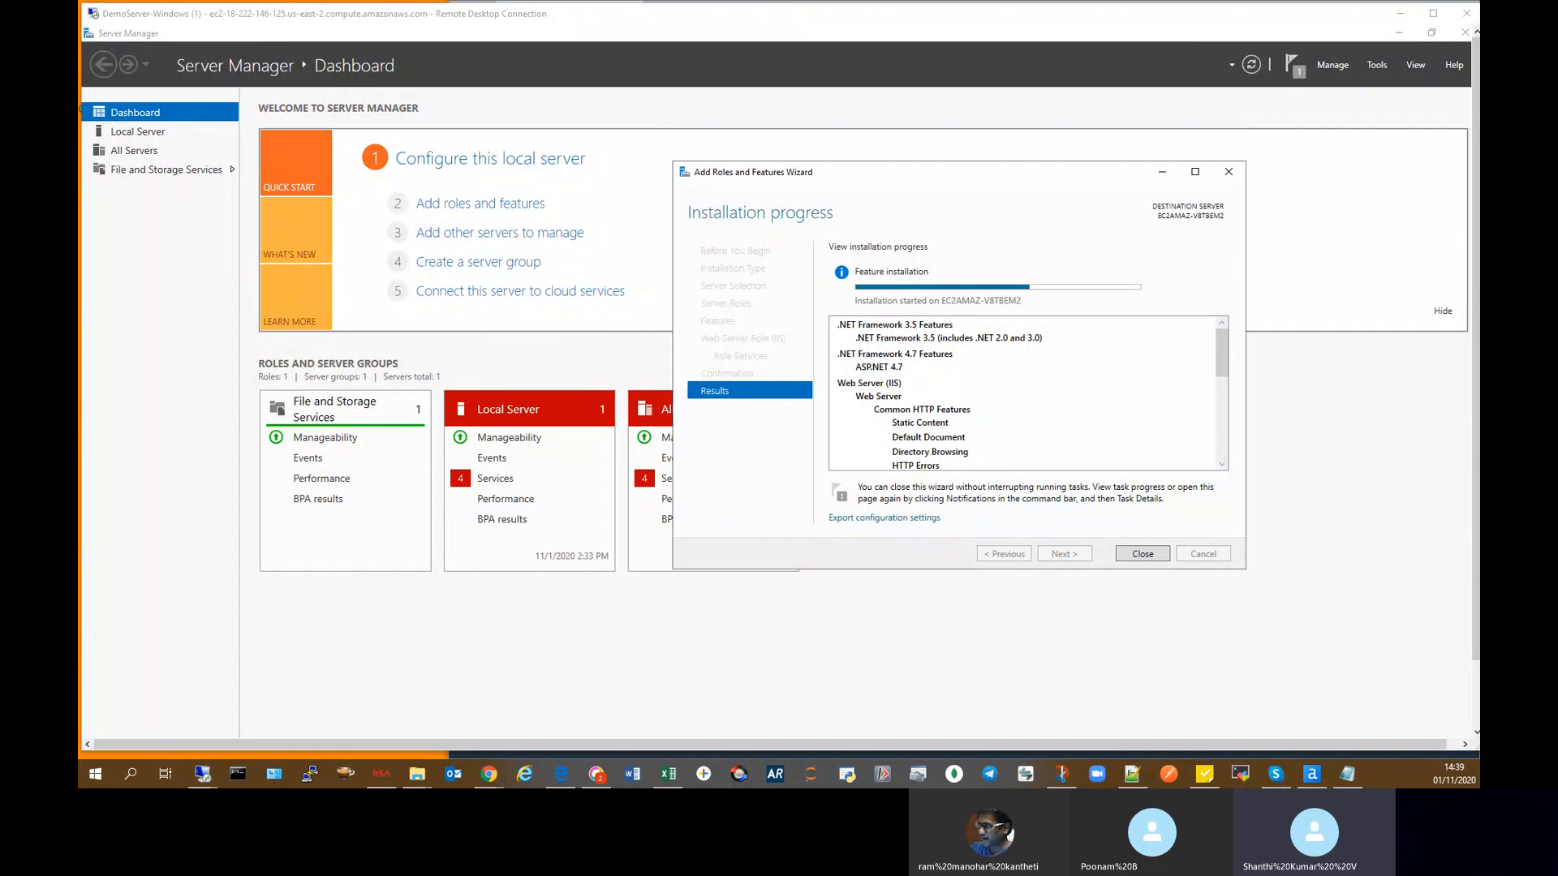
pyautogui.moveTo(1476, 276); pyautogui.dragTo(387, 6)
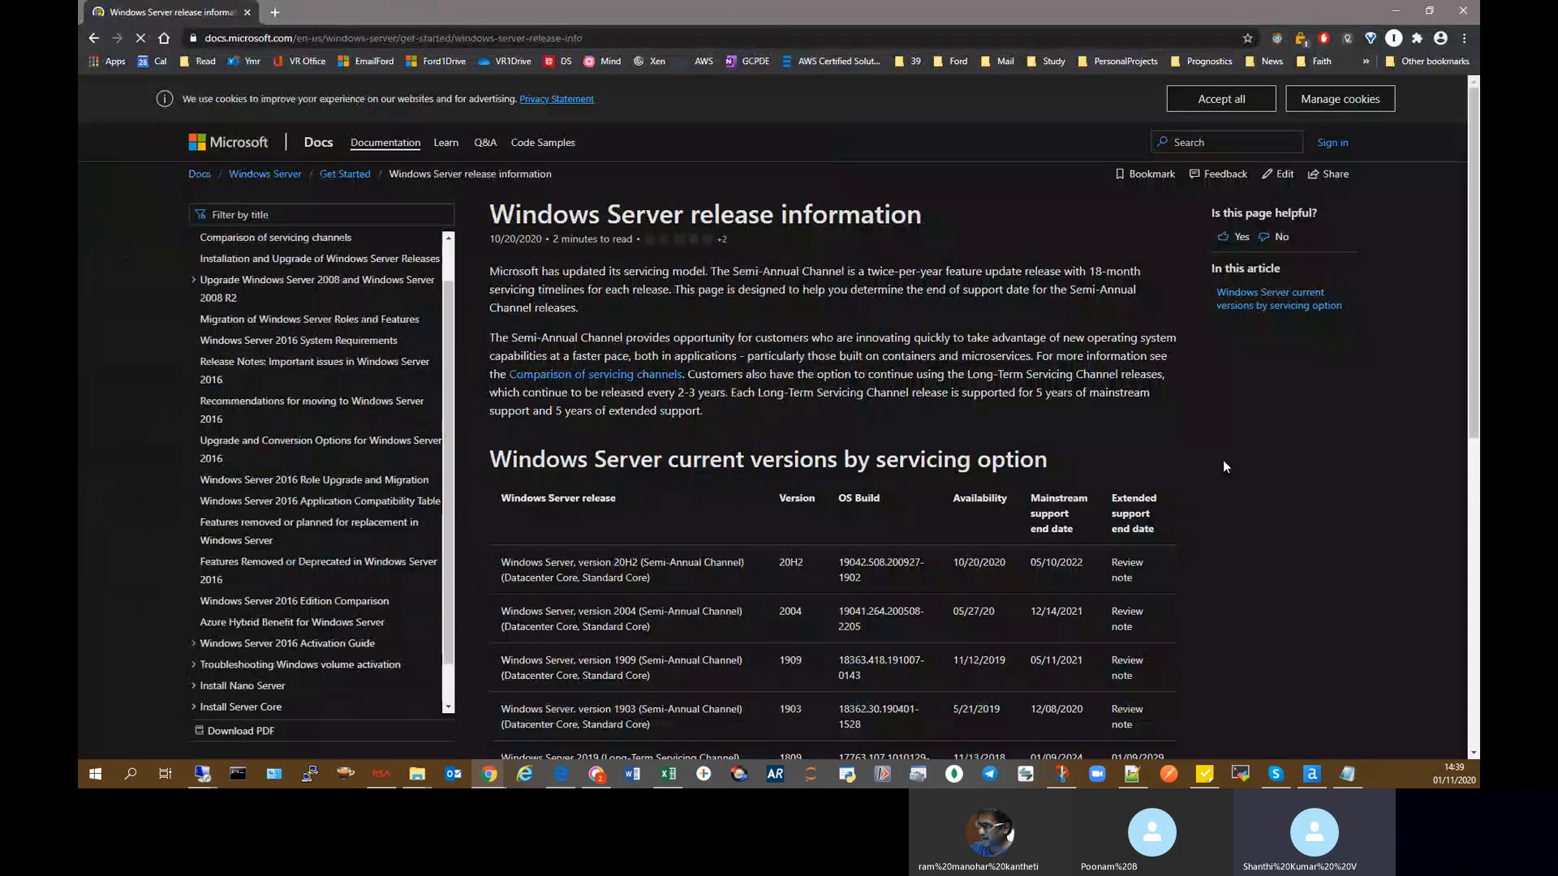
pyautogui.scroll(-1, 1222, 459)
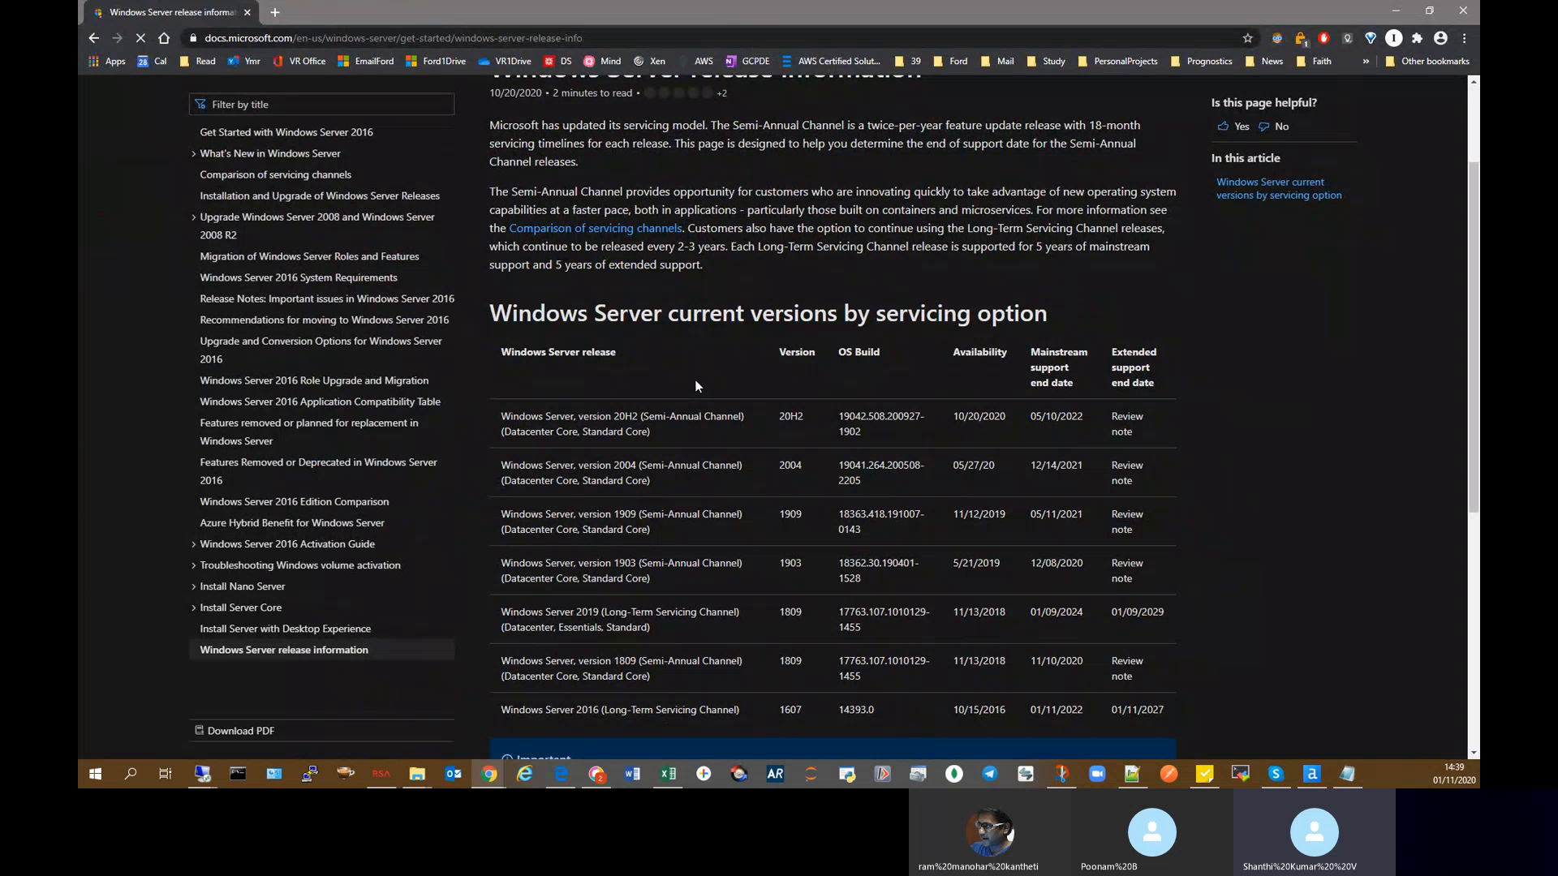
pyautogui.scroll(-1, 930, 363)
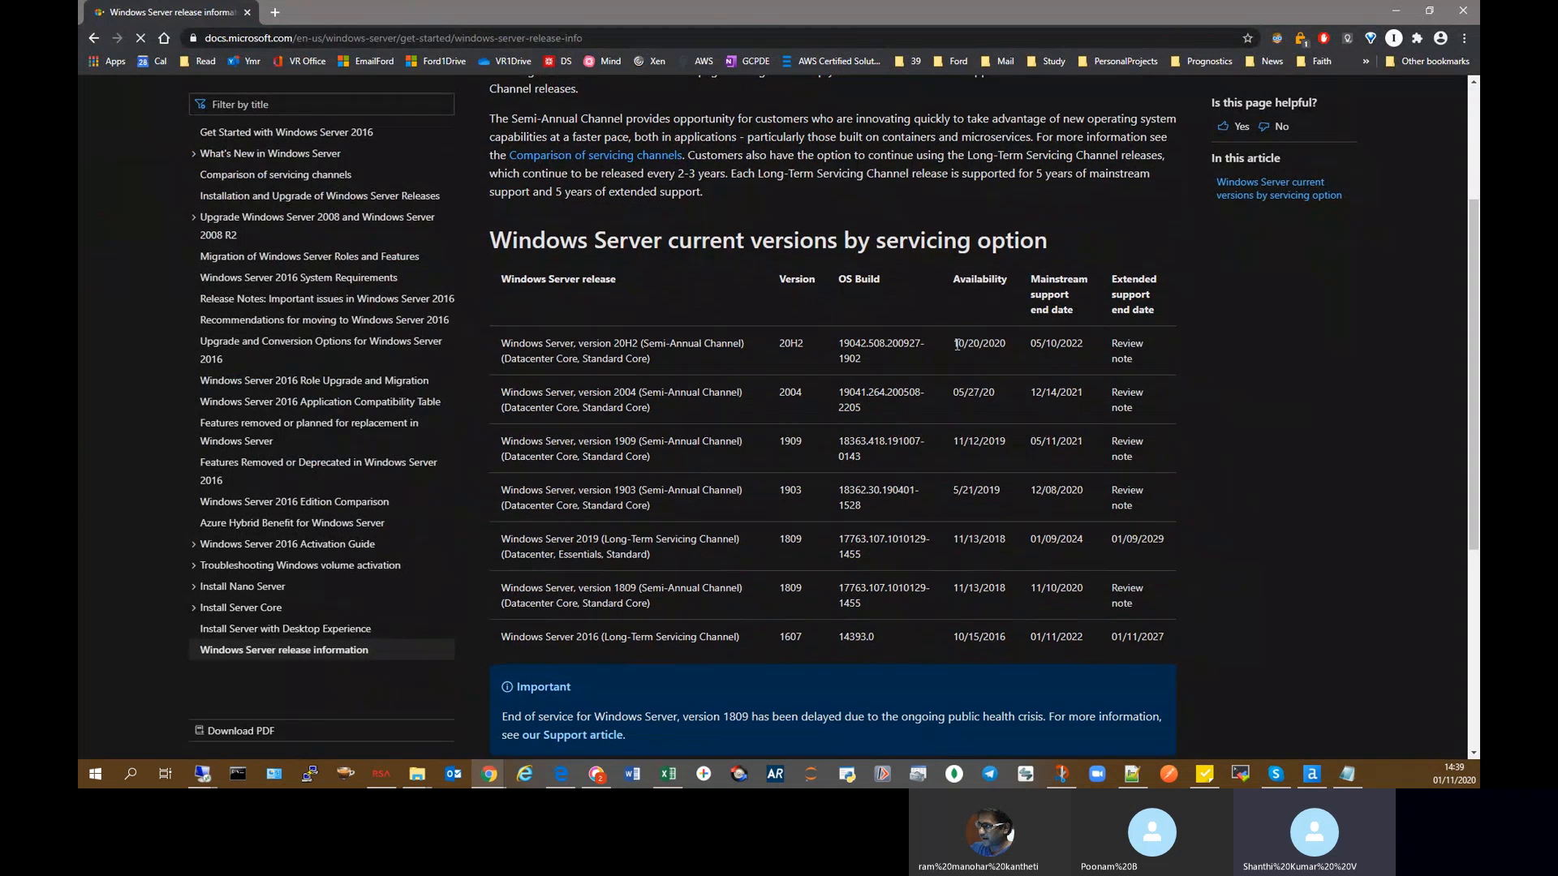
pyautogui.moveTo(957, 345); pyautogui.dragTo(996, 344)
pyautogui.scroll(-1, 1003, 371)
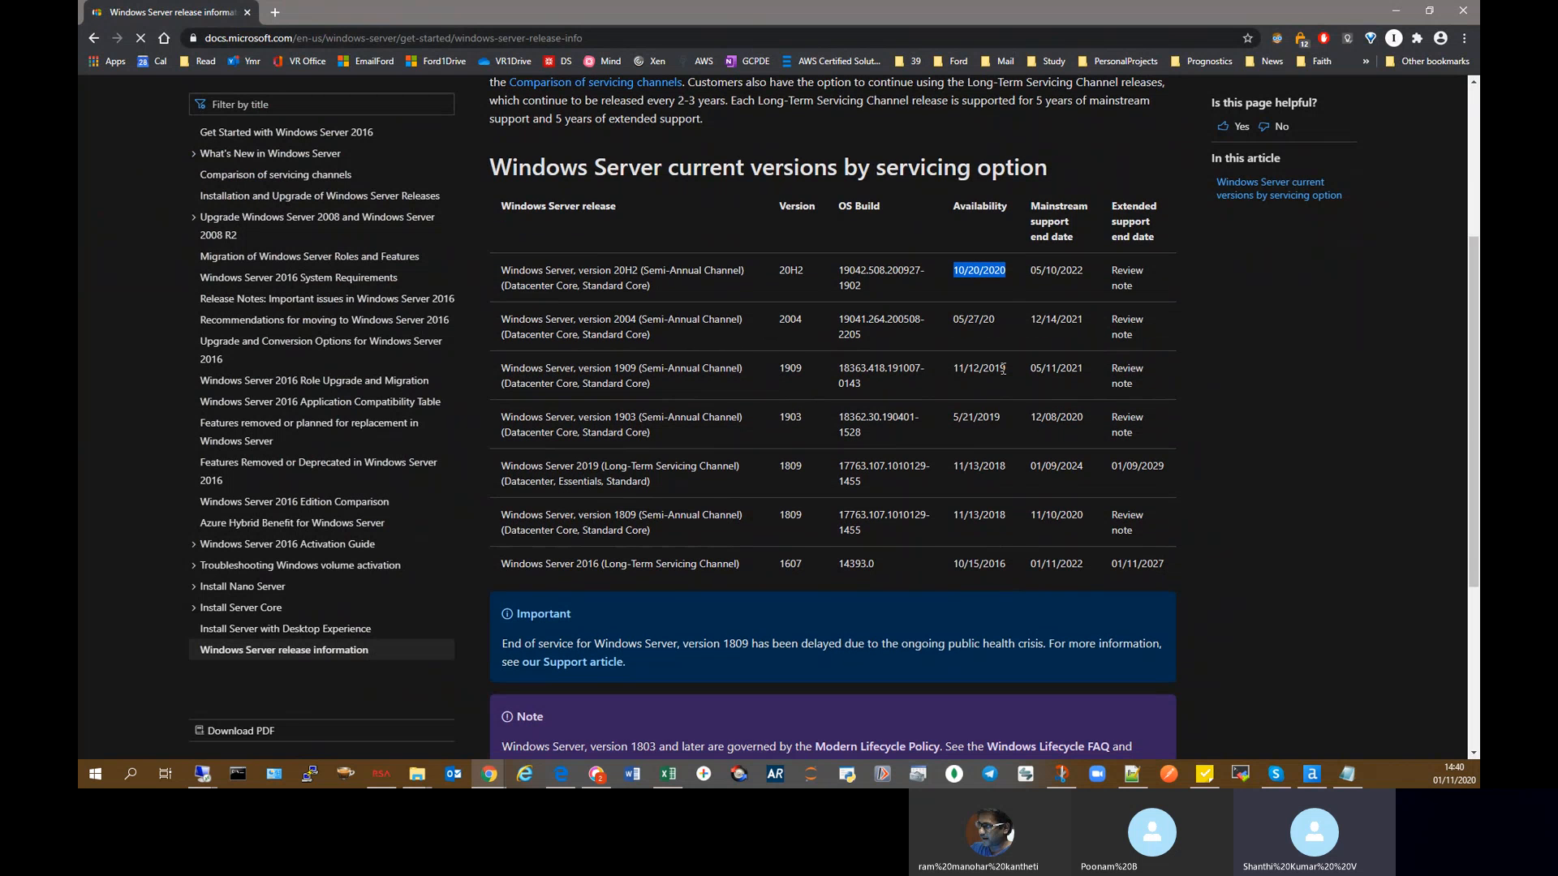
pyautogui.scroll(-4, 1002, 369)
pyautogui.scroll(7, 1002, 369)
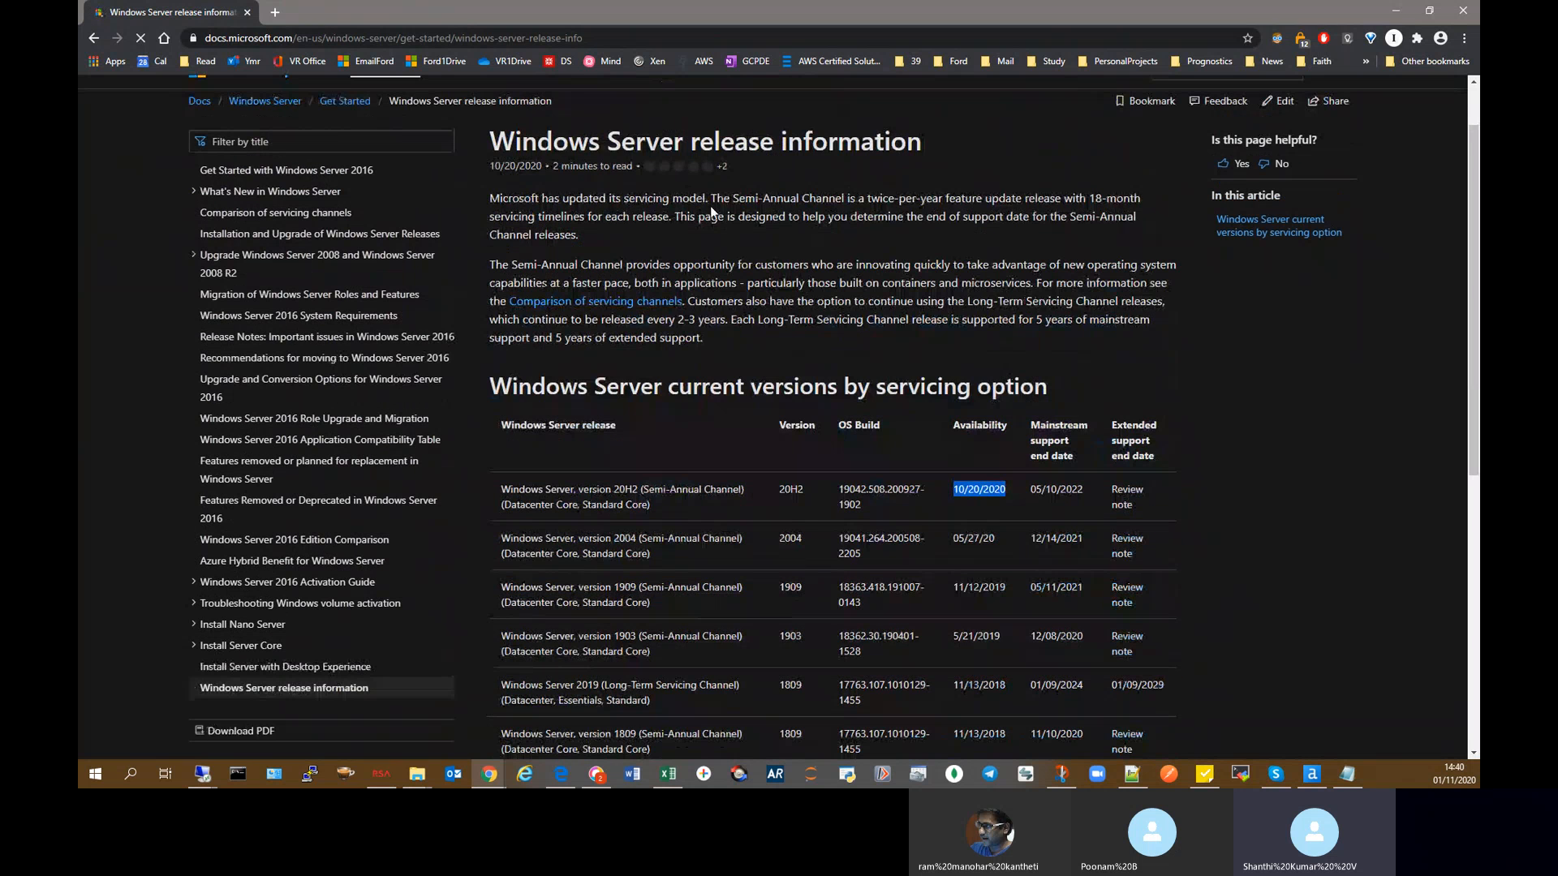
# Step: Review the twice-per-year Semi-Annual Channel description against the release table and look through the documentation's topic list
pyautogui.moveTo(945, 200); pyautogui.dragTo(869, 201)
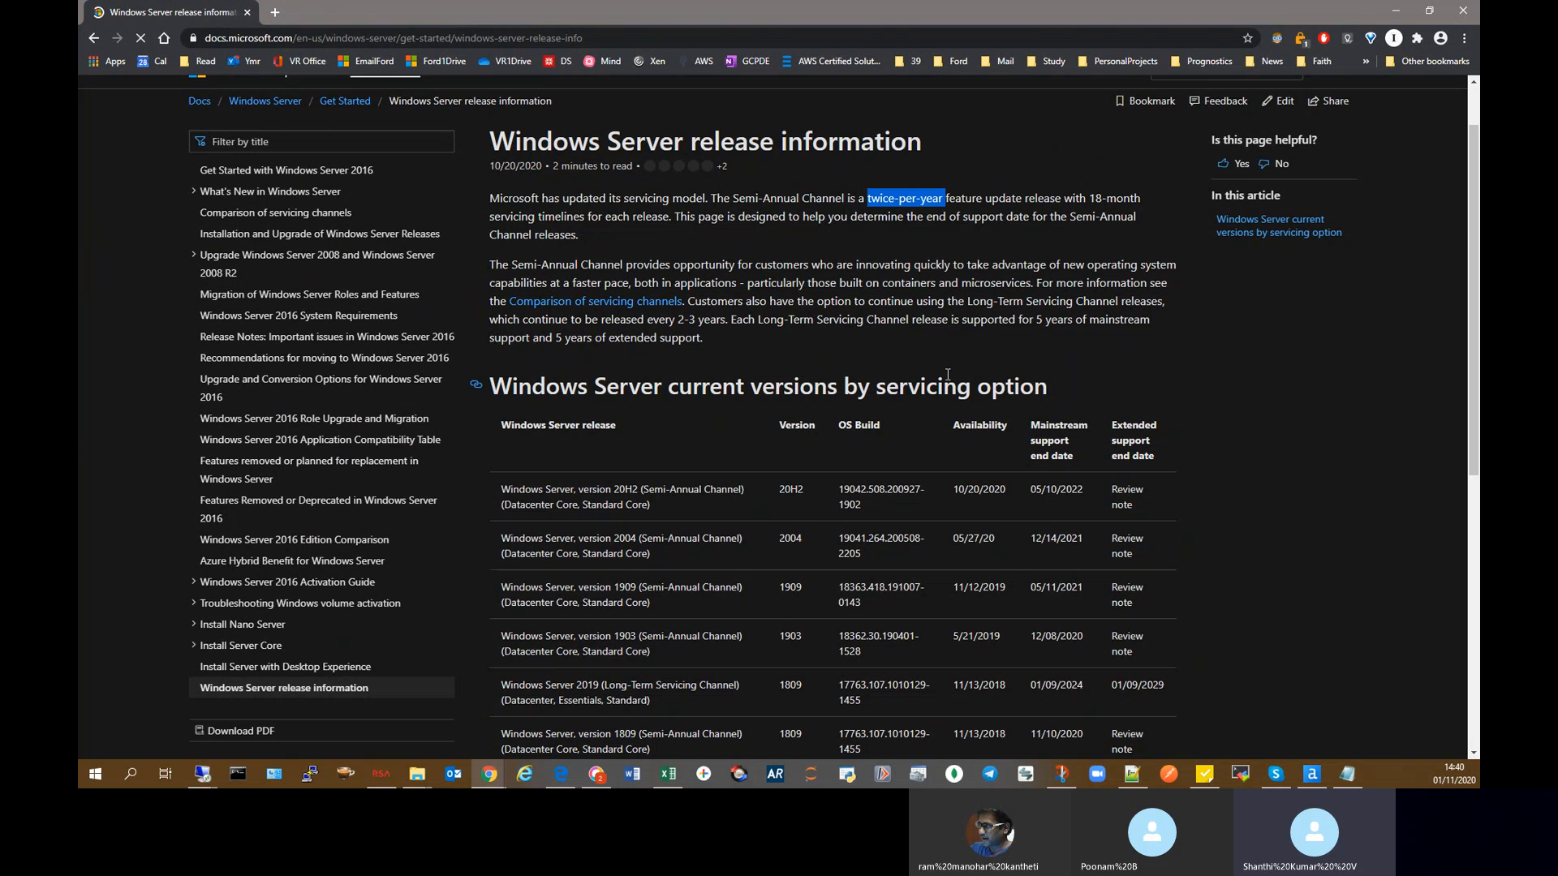
pyautogui.scroll(-3, 947, 374)
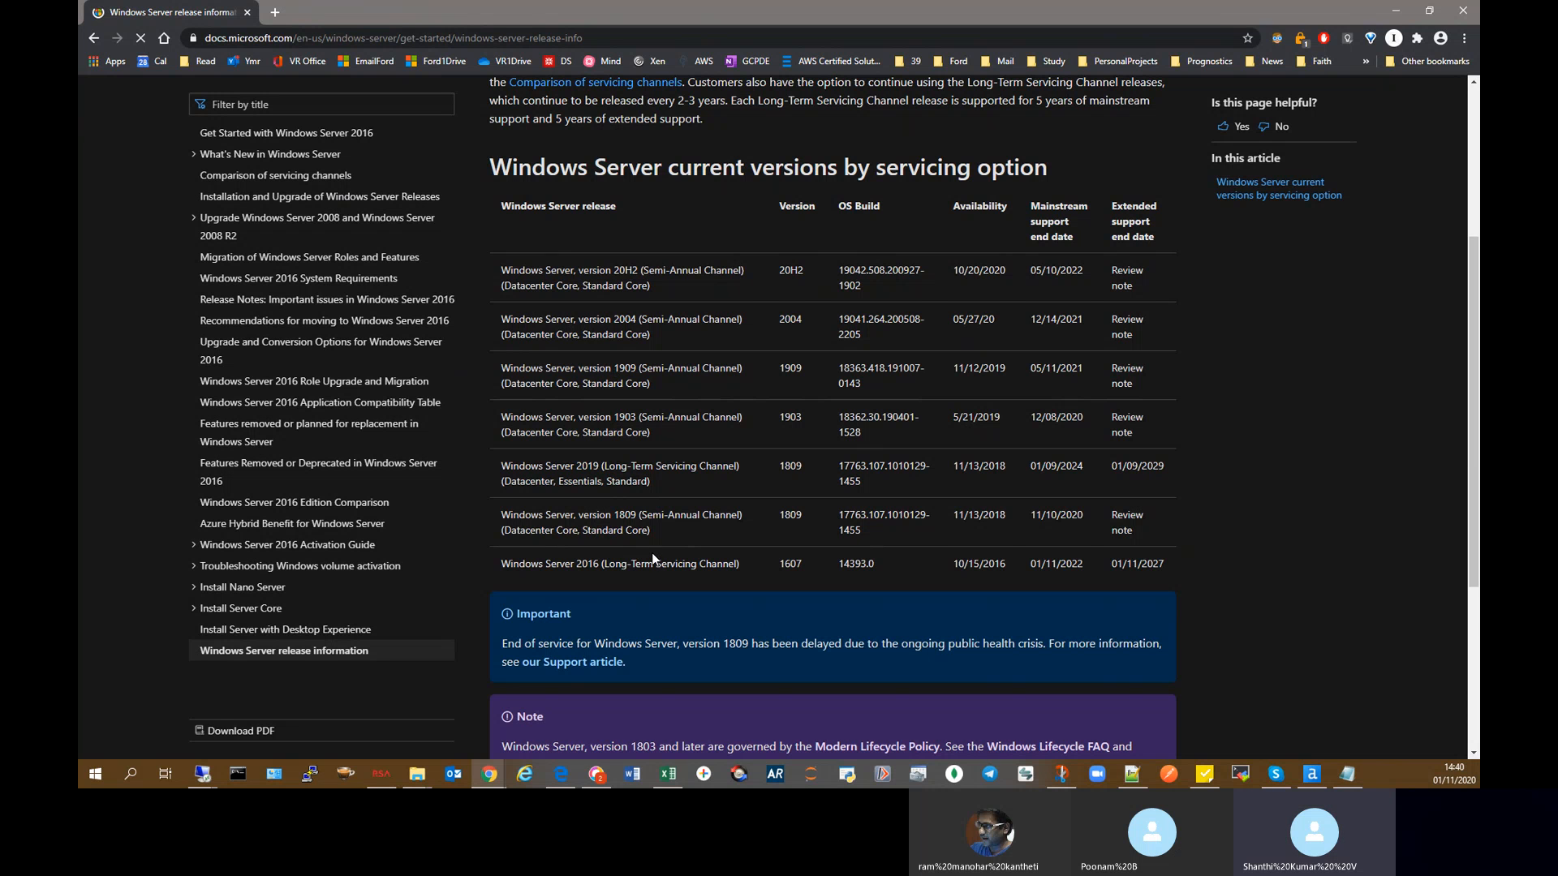
pyautogui.scroll(-1, 652, 557)
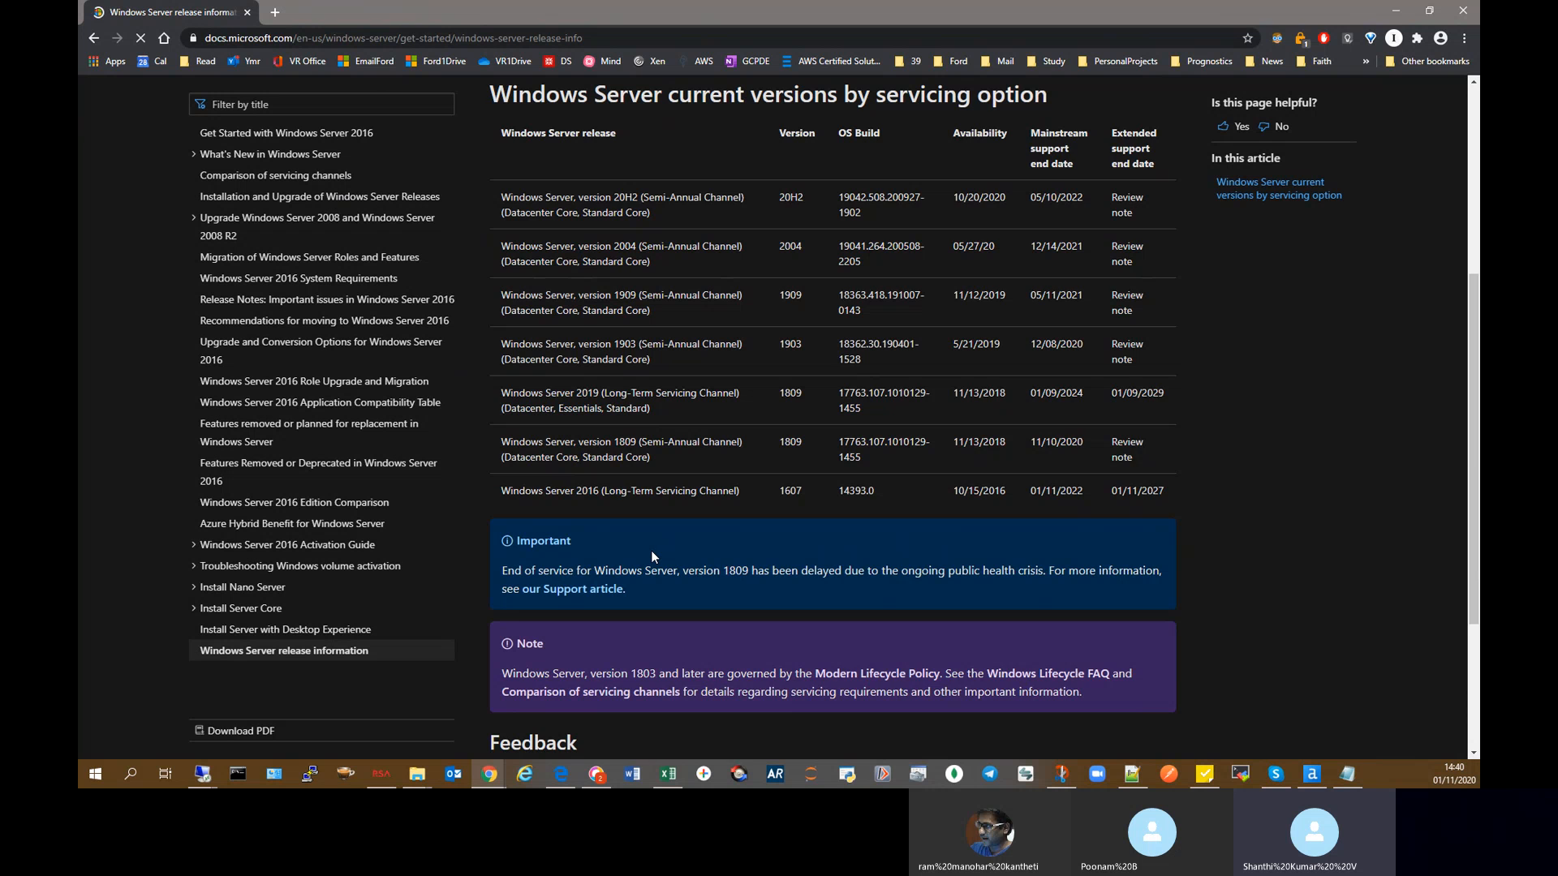
pyautogui.scroll(1, 651, 549)
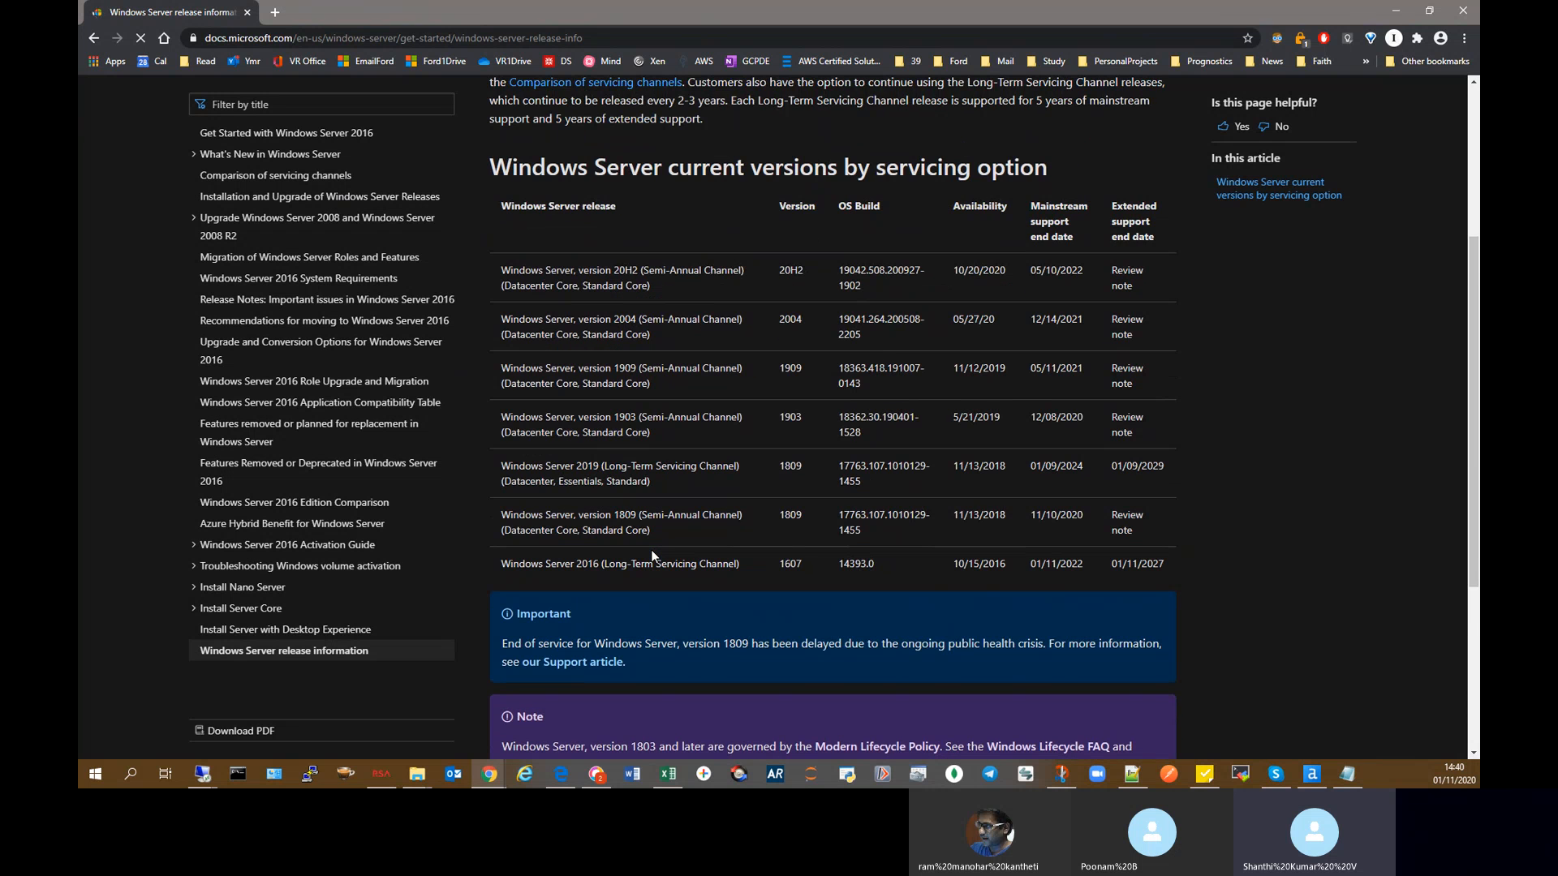
pyautogui.scroll(2, 673, 560)
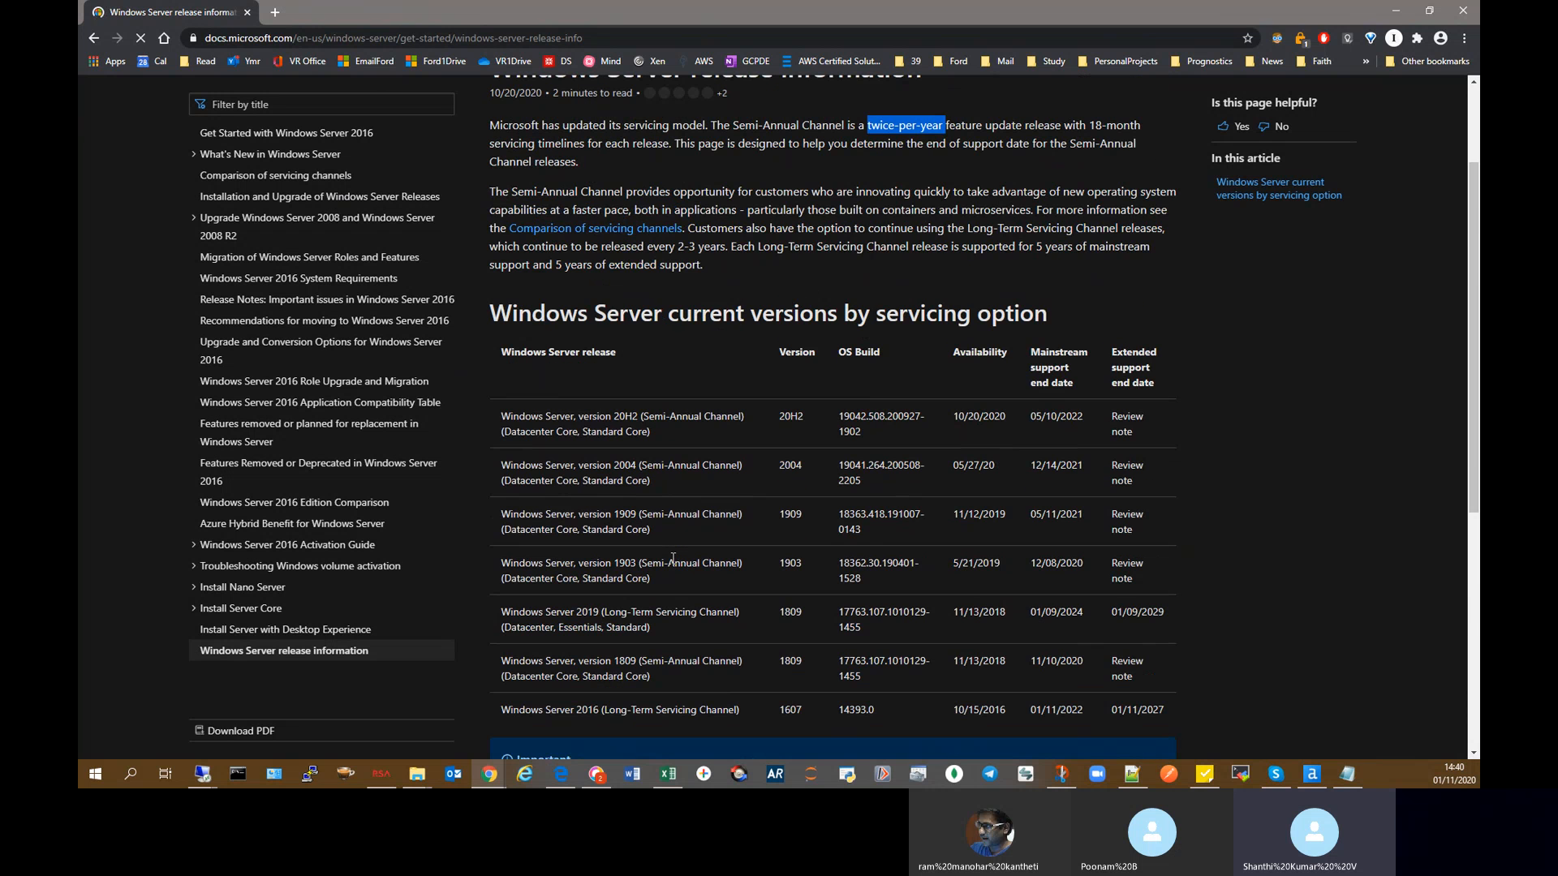
pyautogui.scroll(-1, 673, 560)
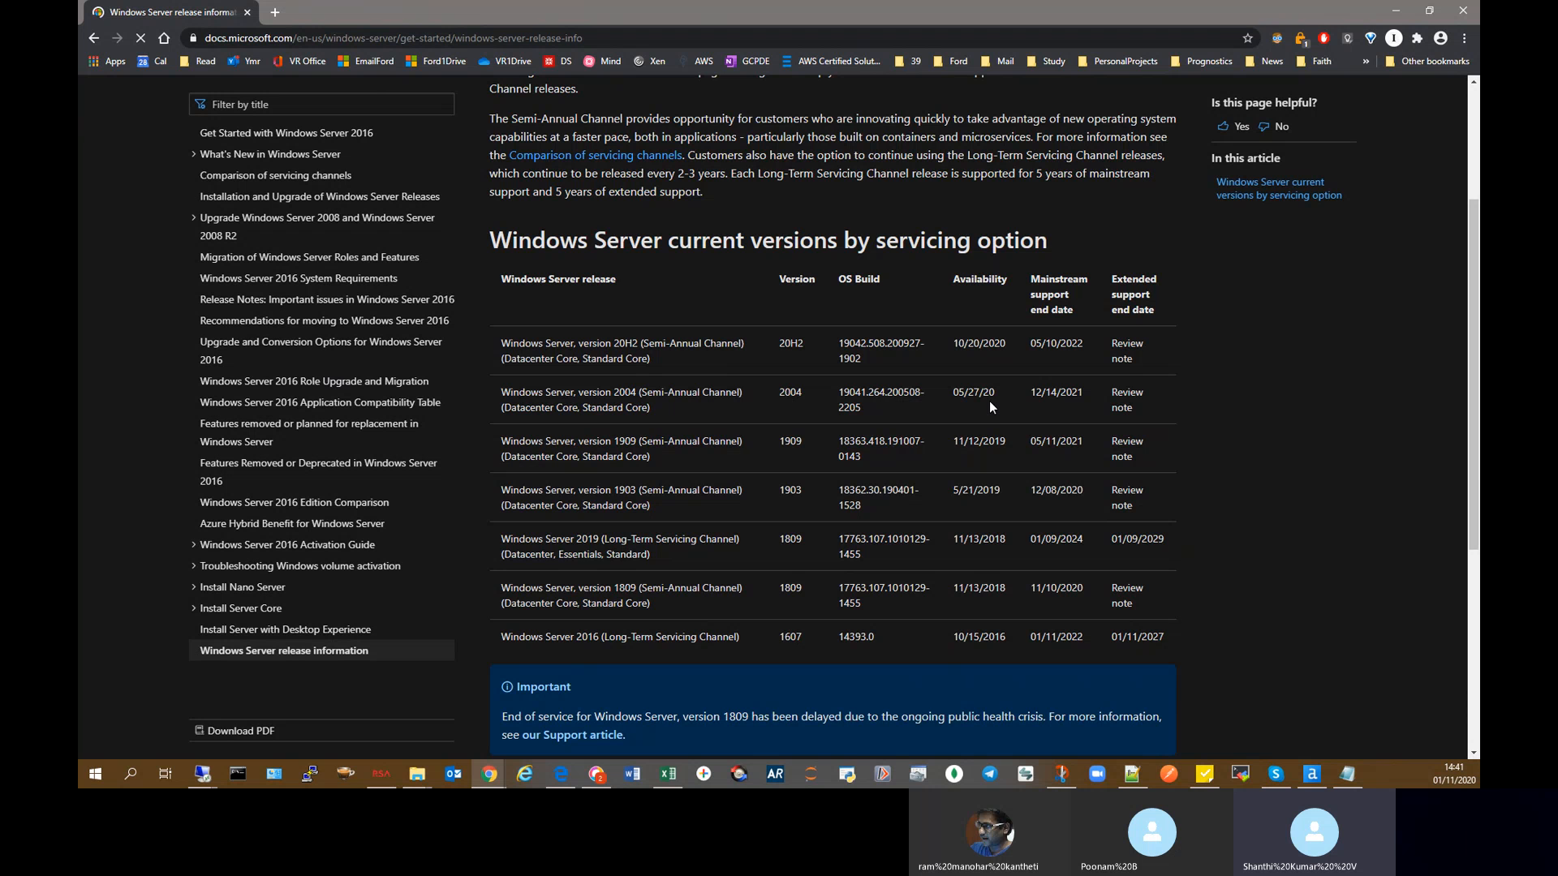
pyautogui.scroll(2, 1006, 487)
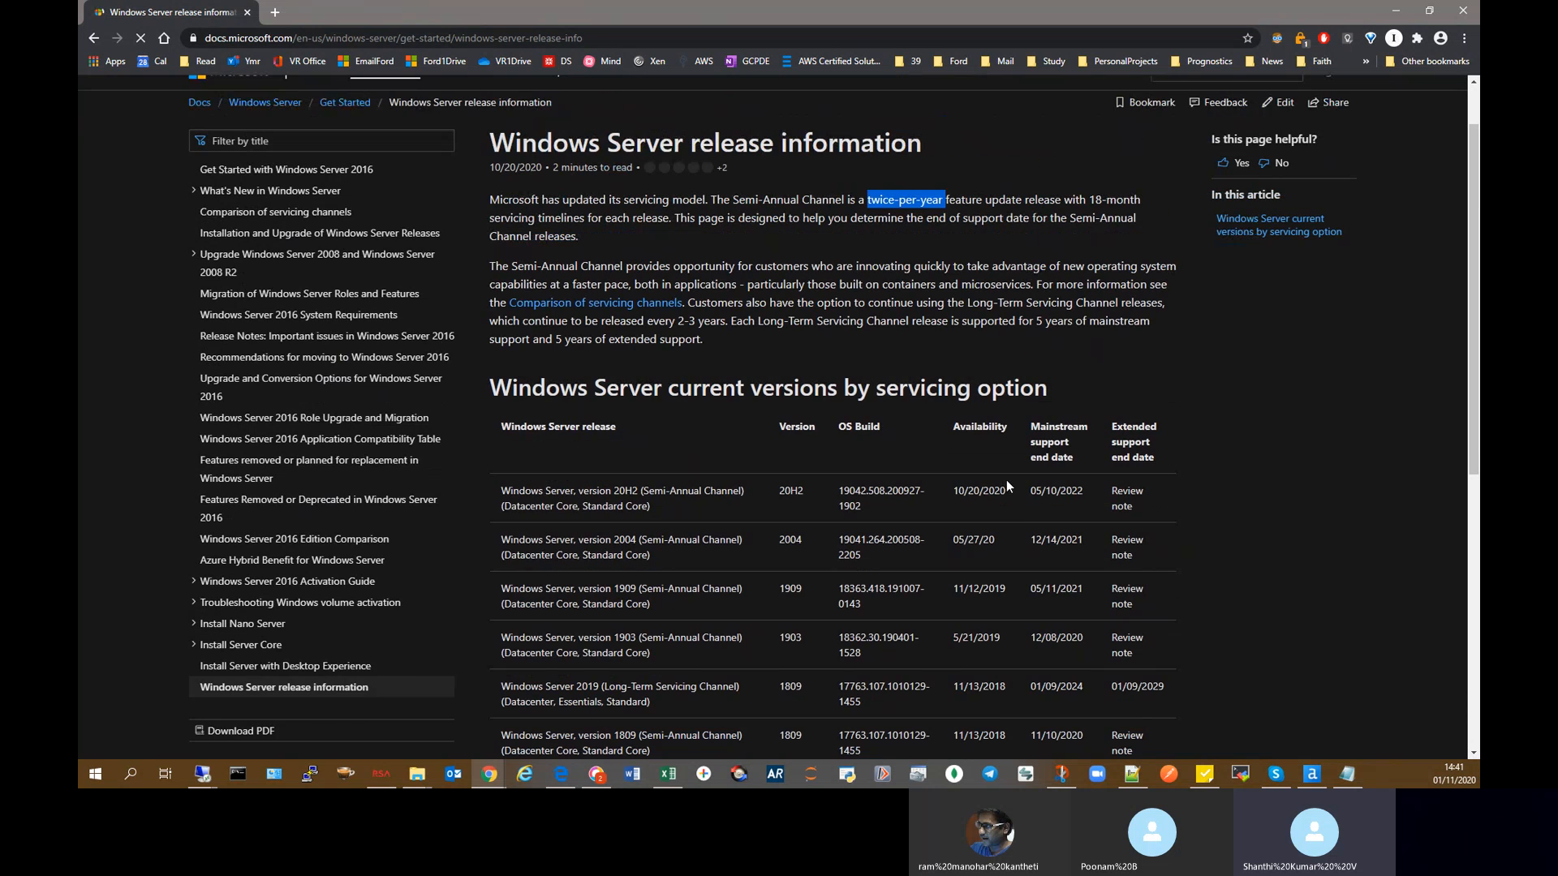
pyautogui.scroll(1, 1006, 485)
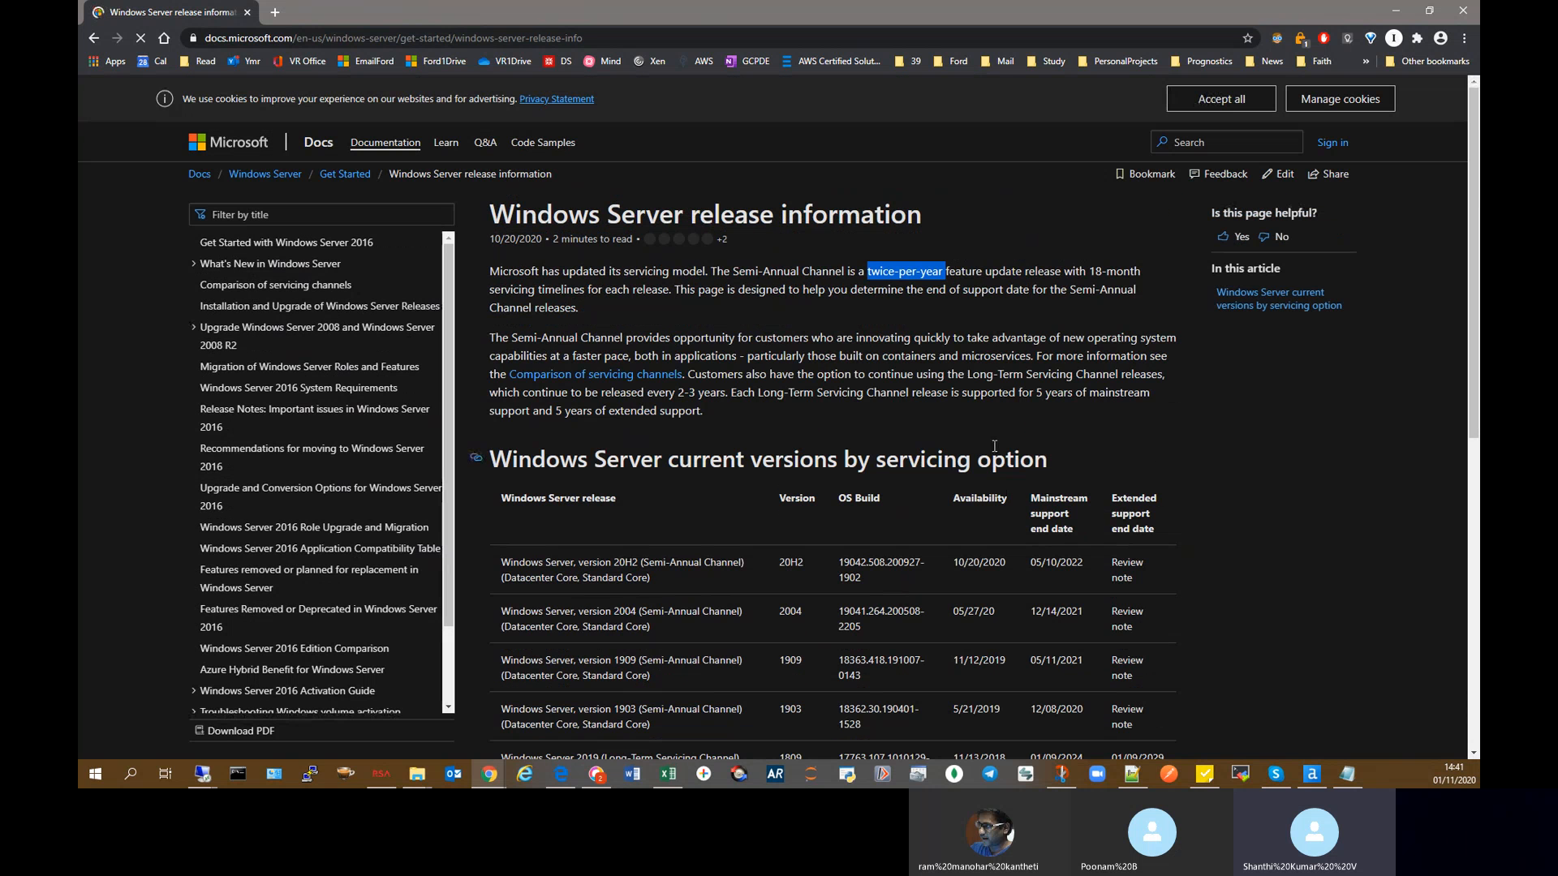
pyautogui.moveTo(448, 328); pyautogui.dragTo(461, 462)
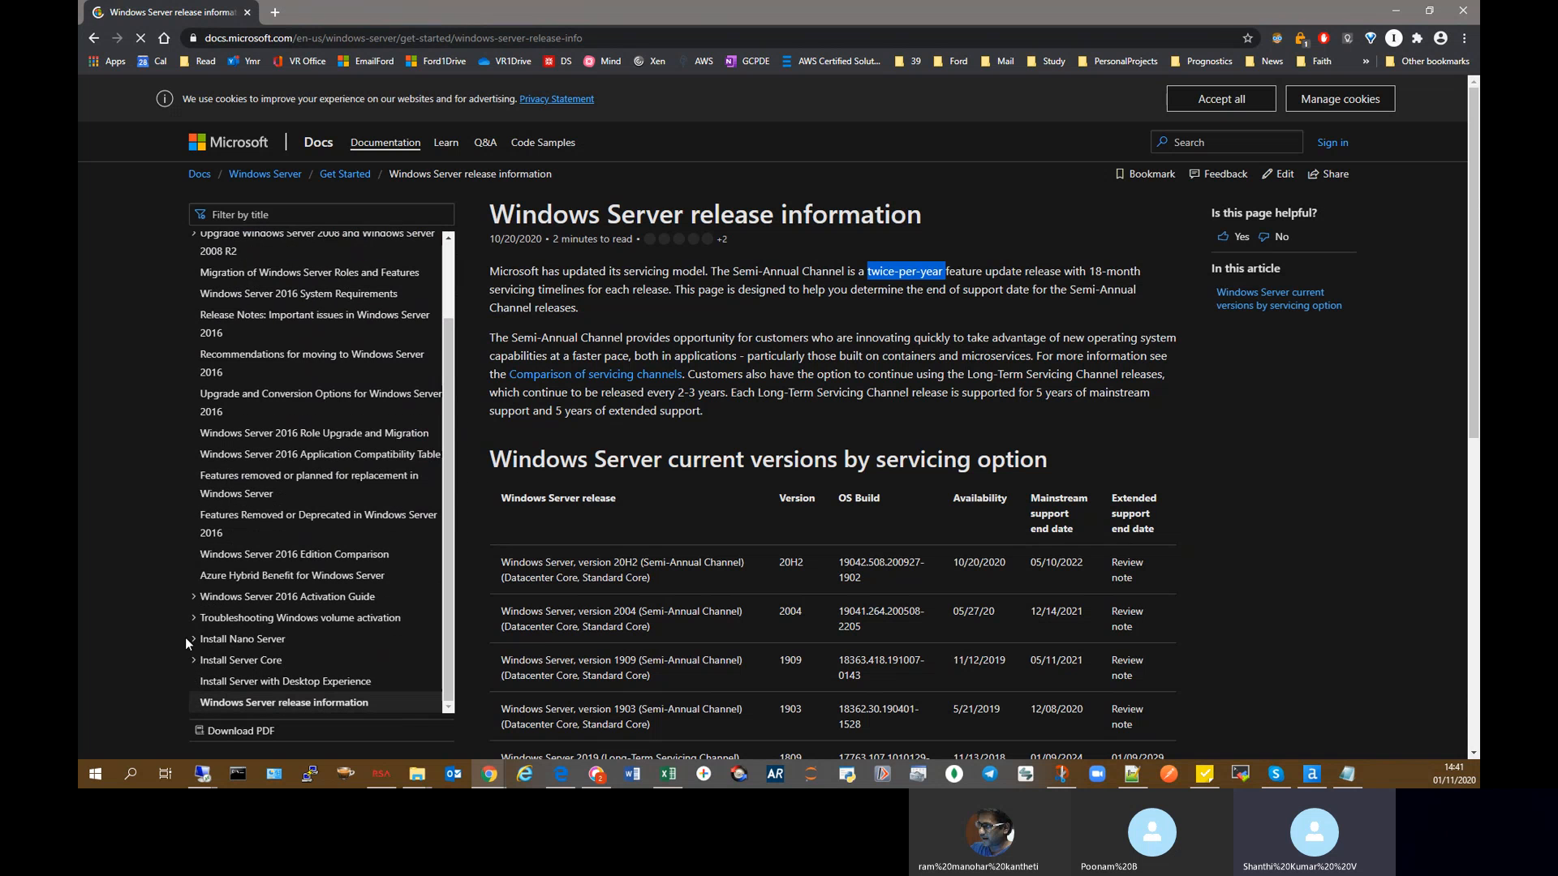
# Step: Return to the remote server, close the Add Roles and Features Wizard, and dismiss the Internet Explorer Enhanced Security window
pyautogui.click(1396, 12)
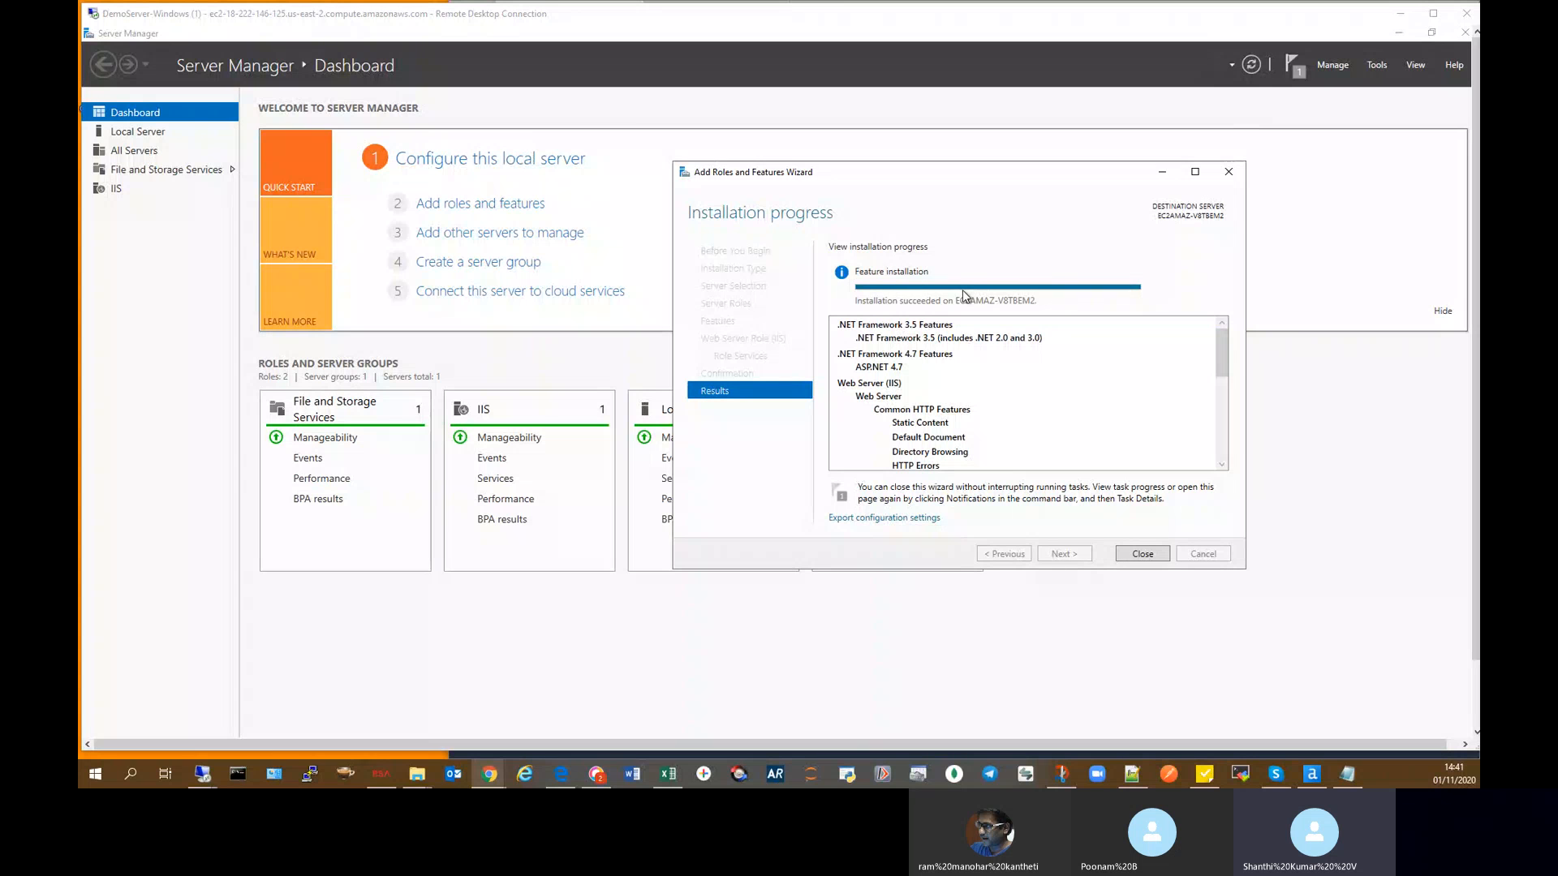
pyautogui.click(1143, 554)
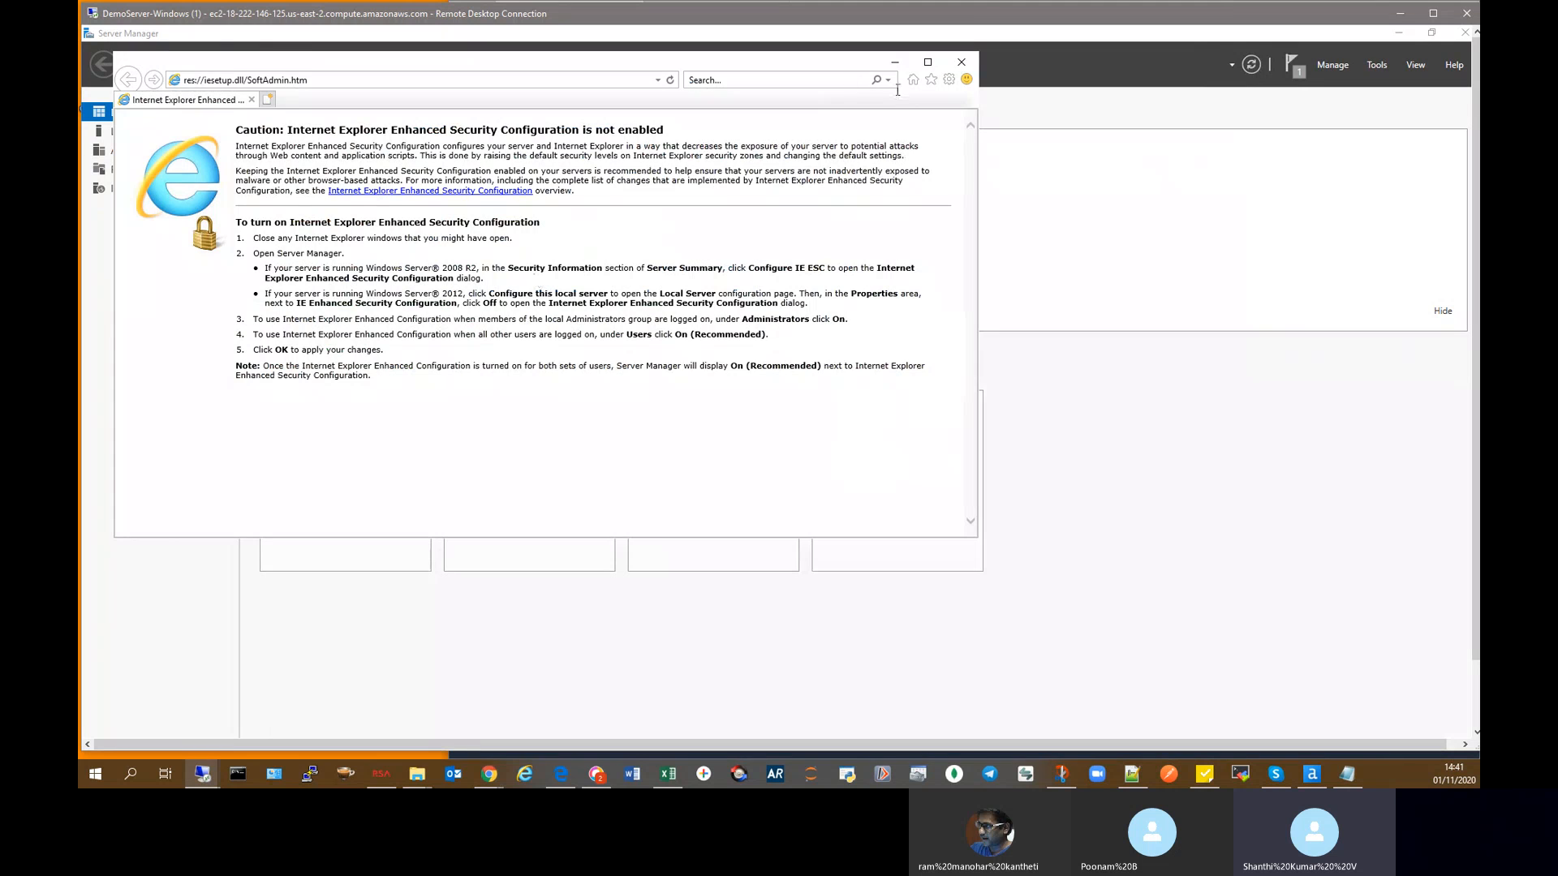
pyautogui.click(962, 61)
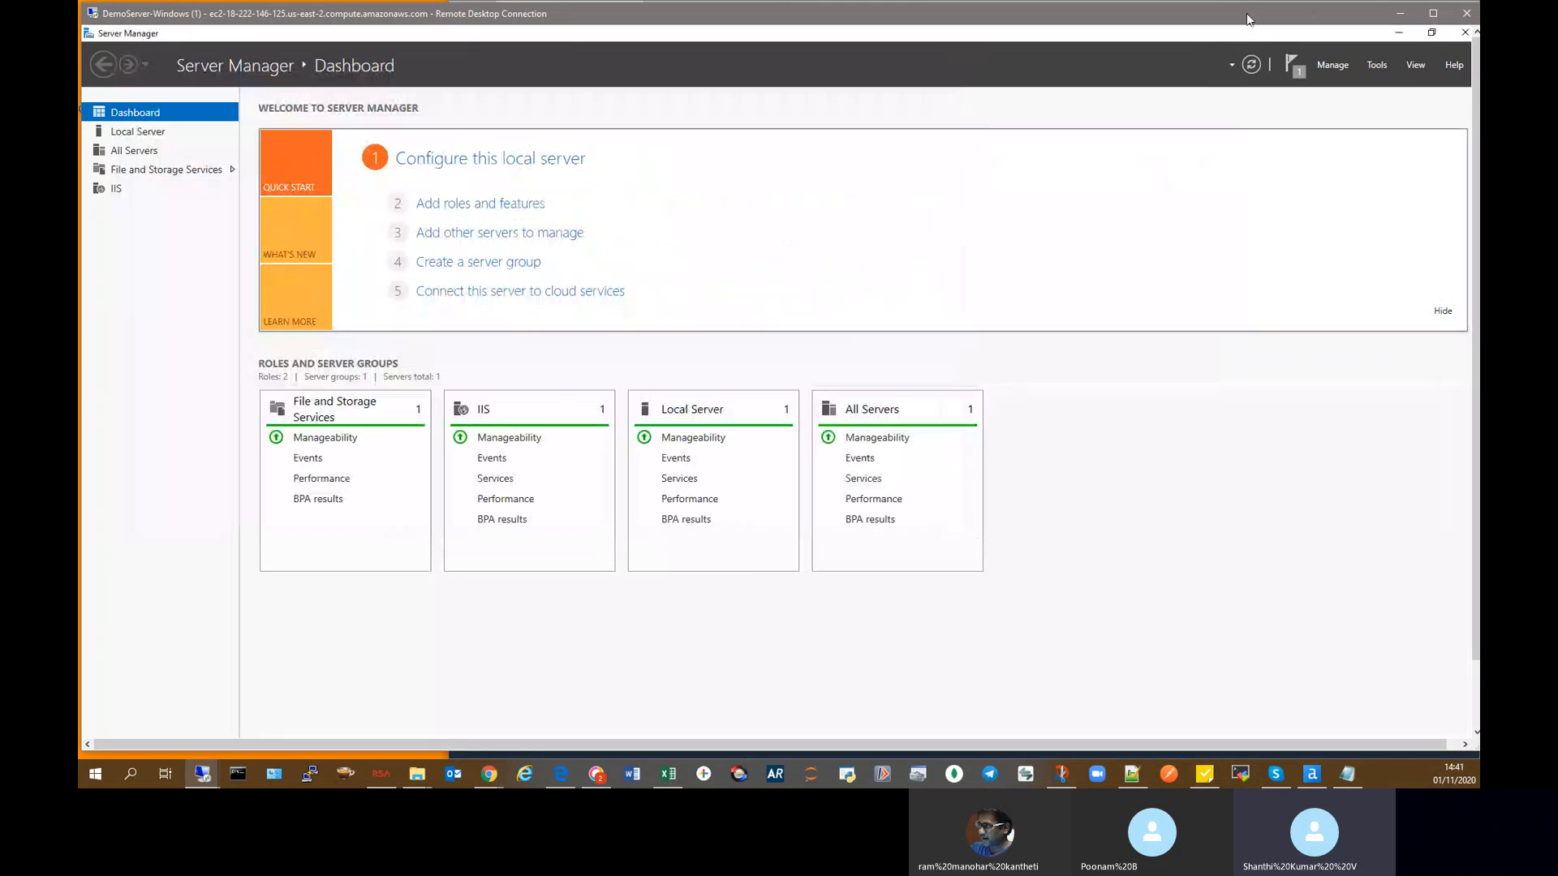
# Step: Switch to the AWS console in Edge, open the DemoServer-Windows instance summary in a maximized window, and look through its details
pyautogui.moveTo(1250, 19); pyautogui.dragTo(1479, 125)
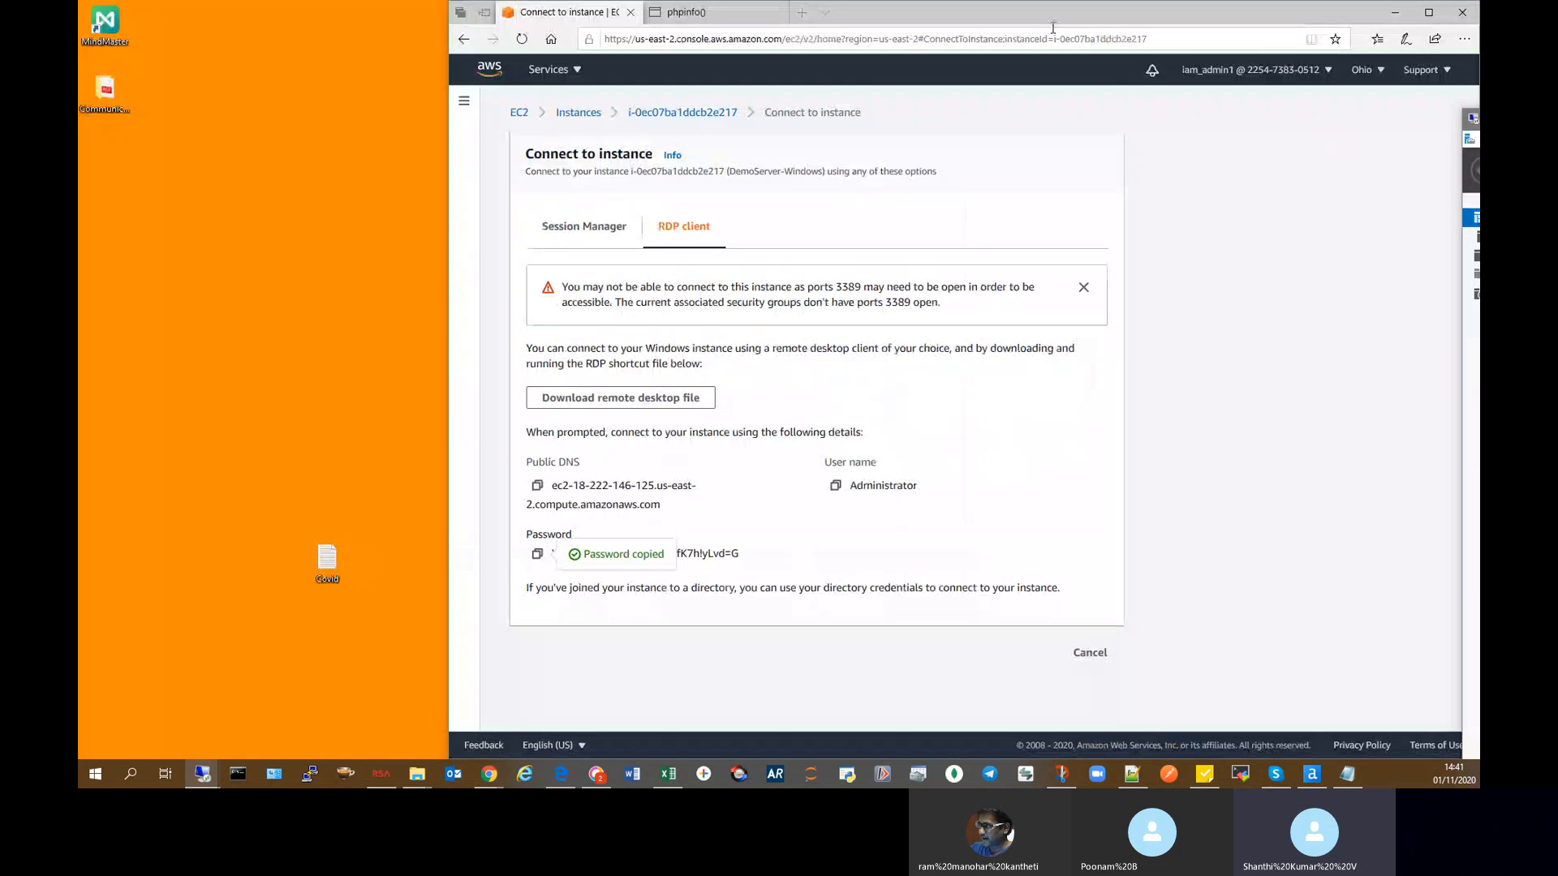
pyautogui.click(668, 114)
pyautogui.scroll(-4, 903, 577)
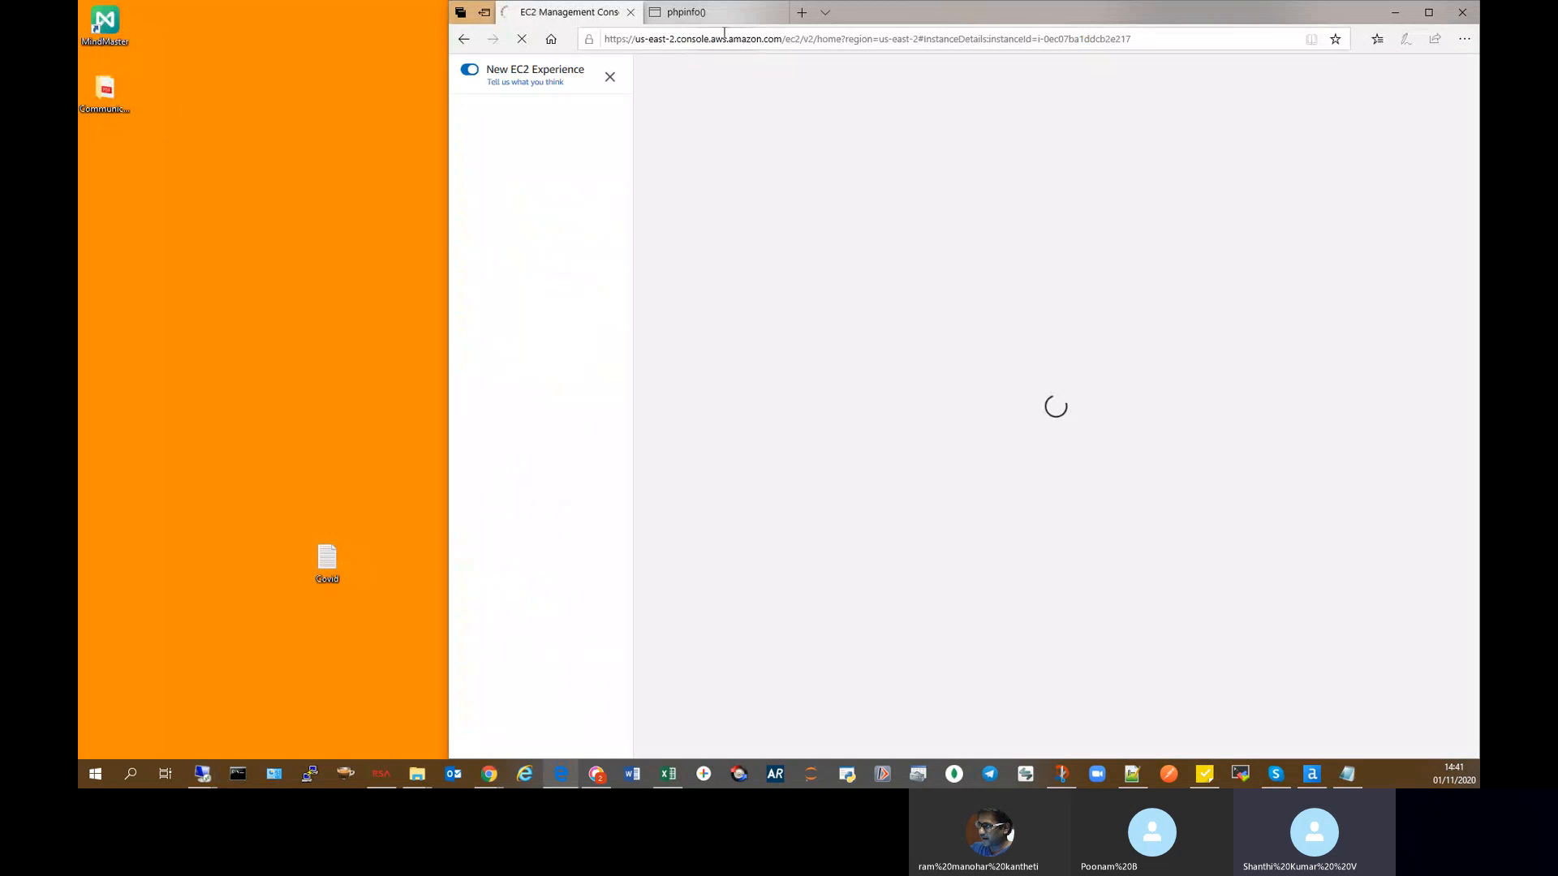
pyautogui.click(1429, 13)
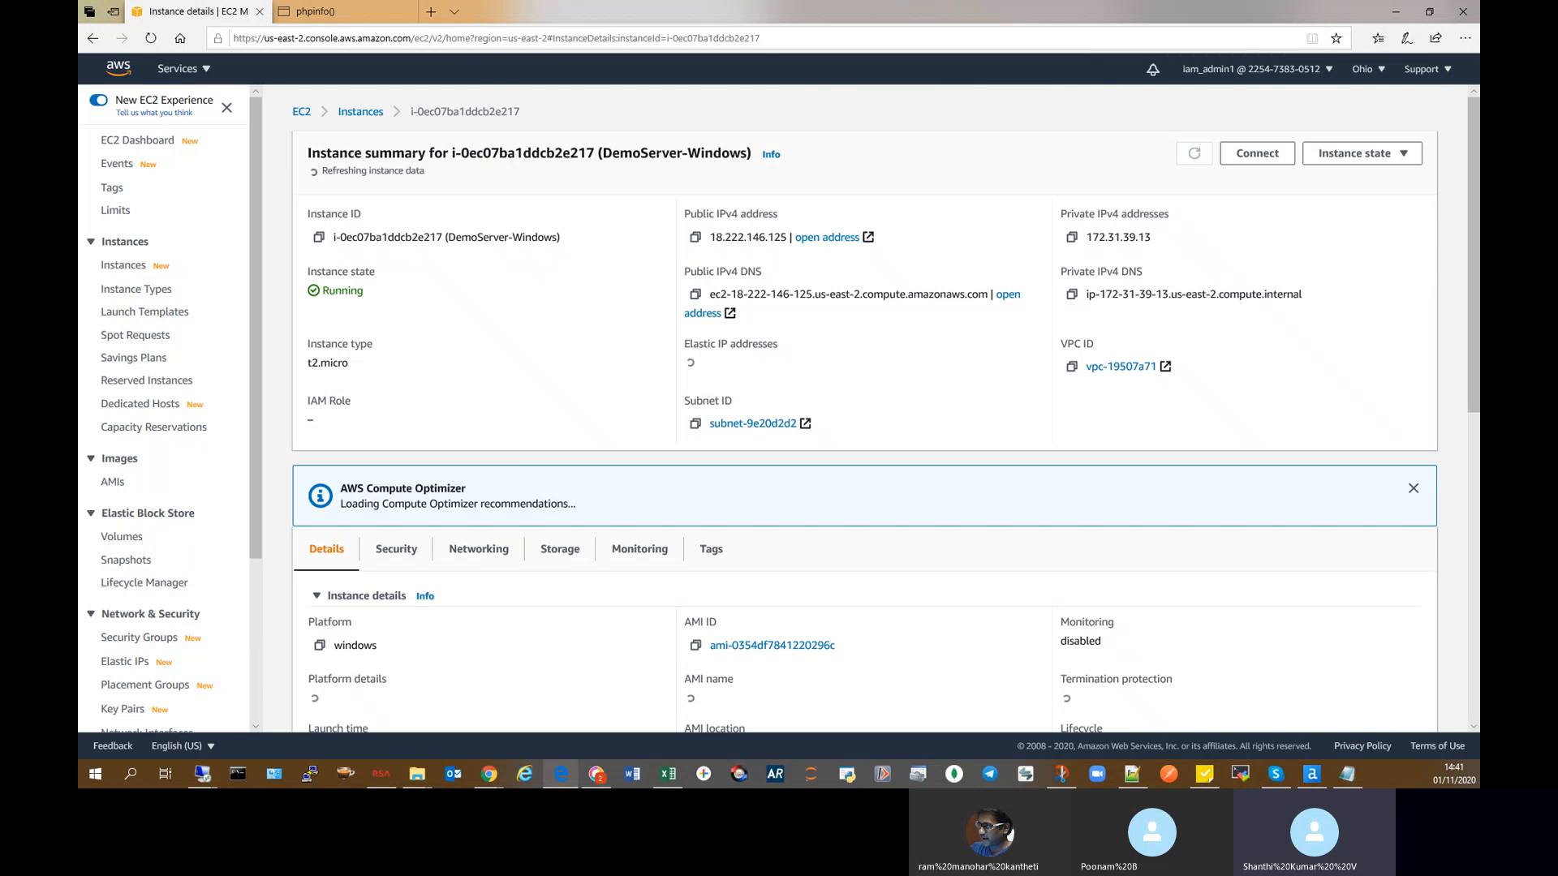
pyautogui.scroll(-3, 412, 594)
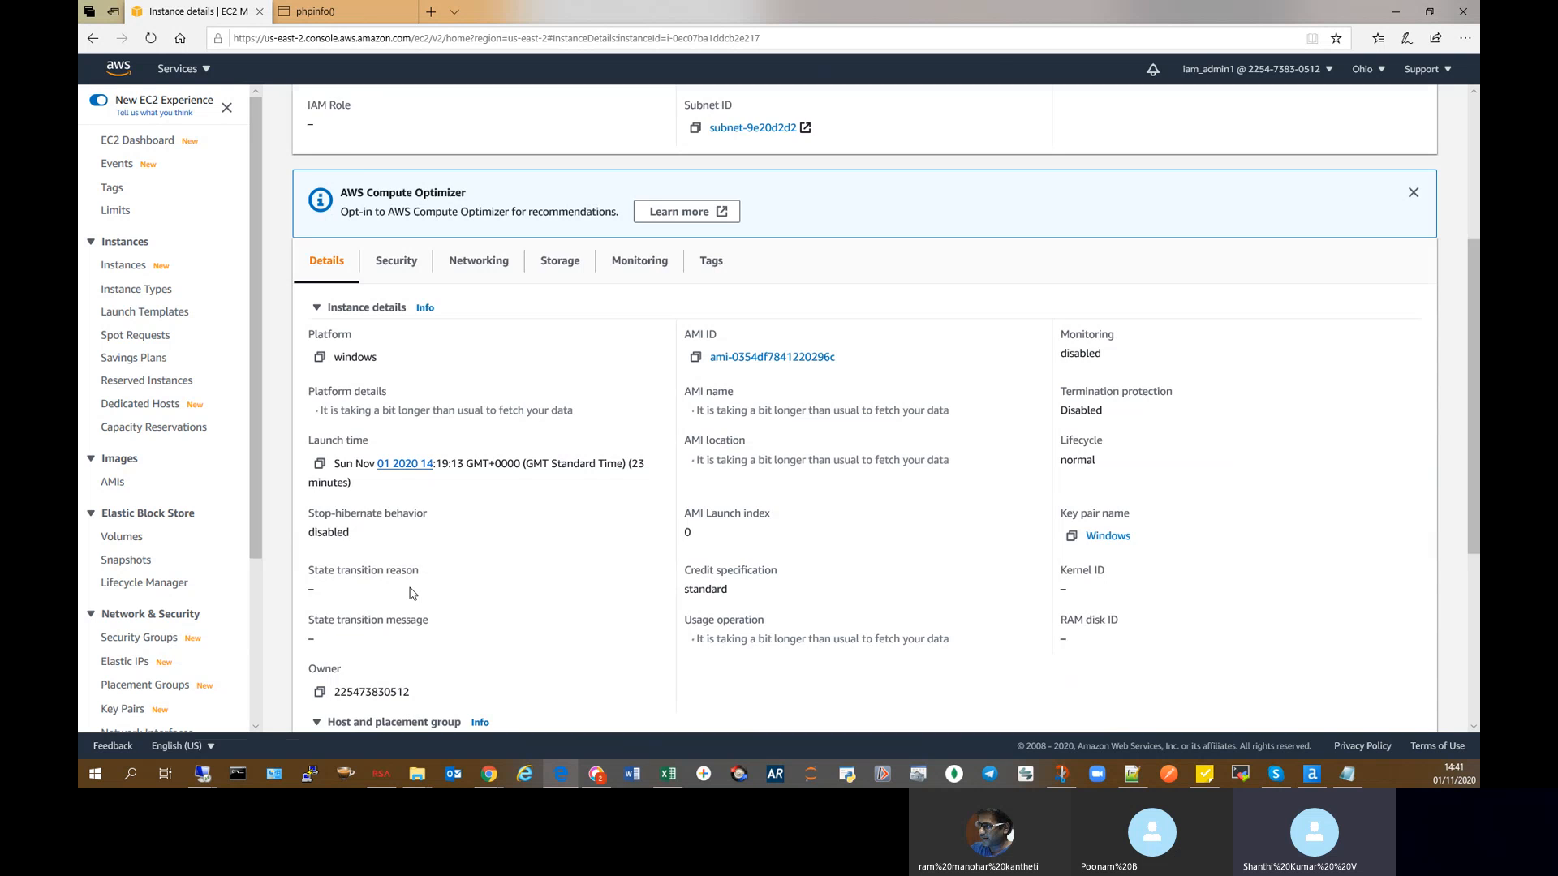
# Step: Go to the EC2 instances list and select DemoServer-Windows to show its public IPv4 DNS
pyautogui.scroll(3, 412, 594)
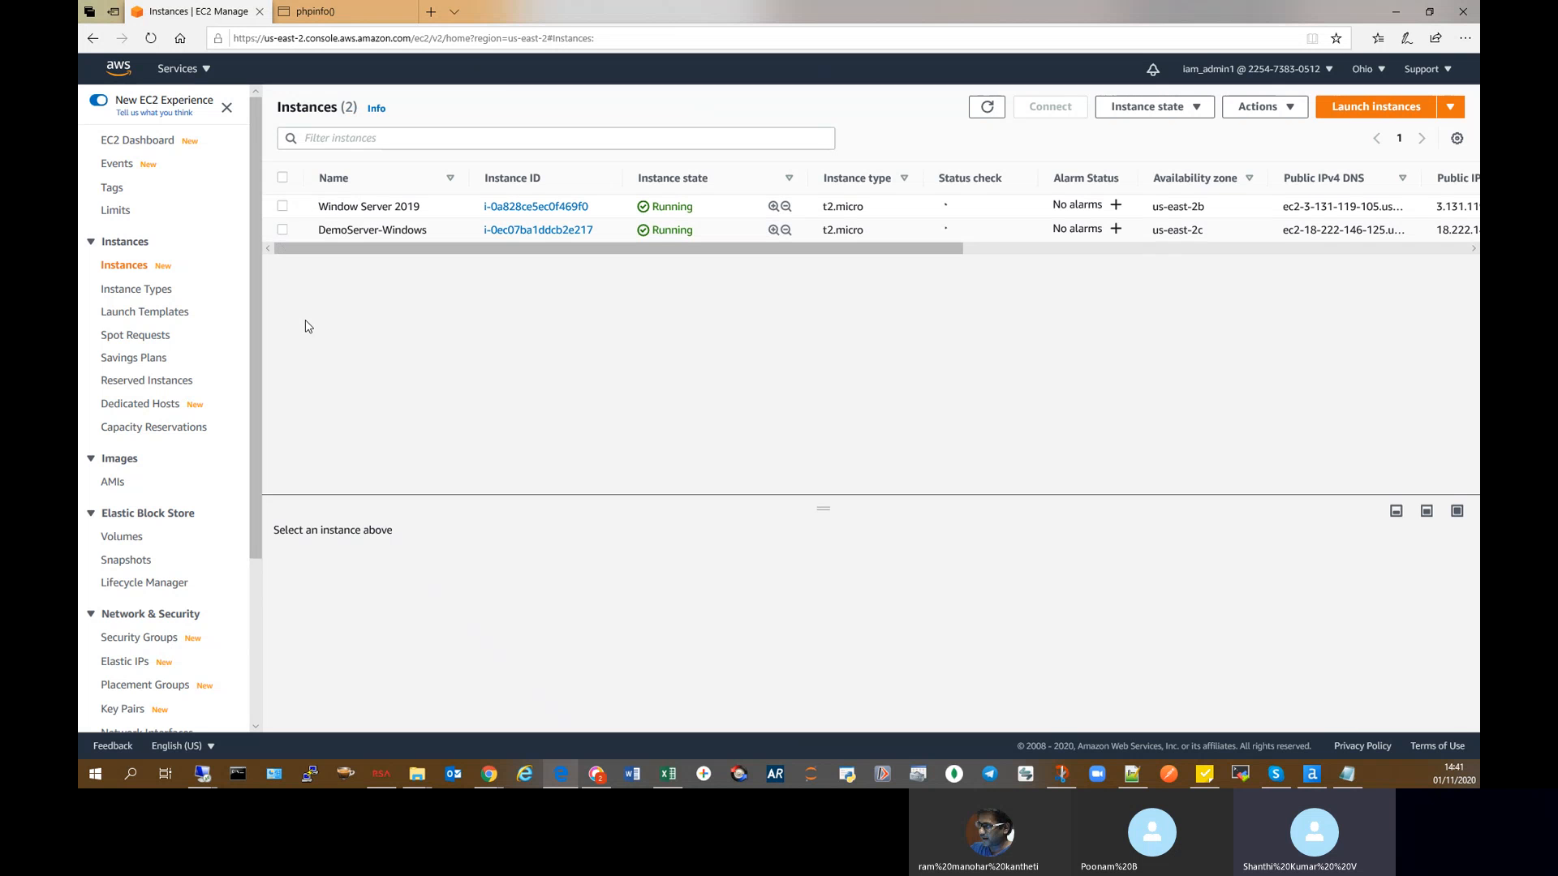
pyautogui.click(283, 232)
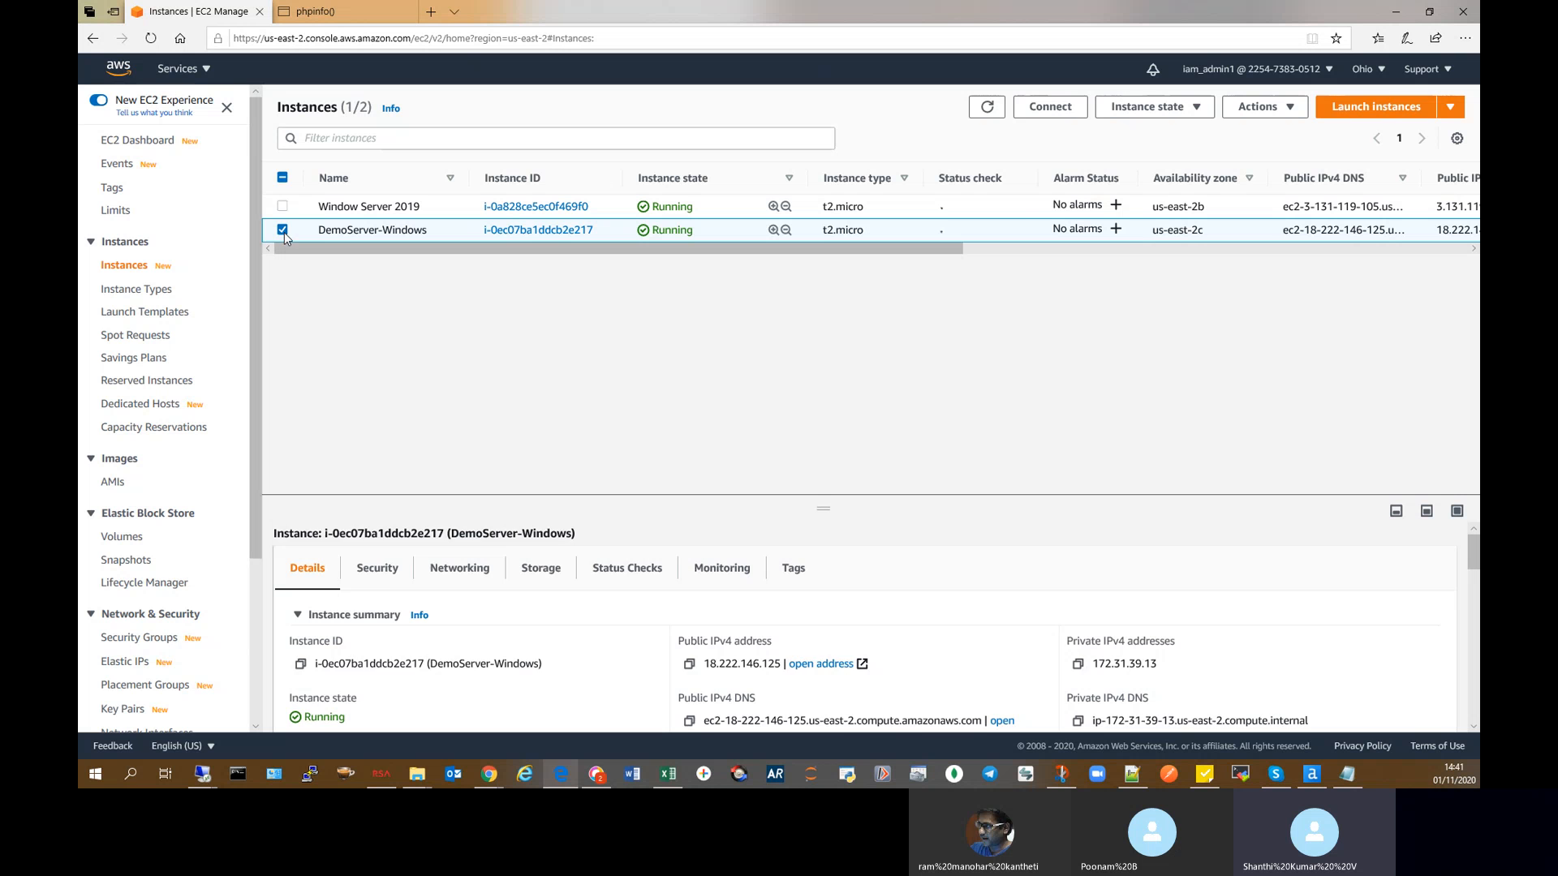
pyautogui.scroll(-1, 690, 633)
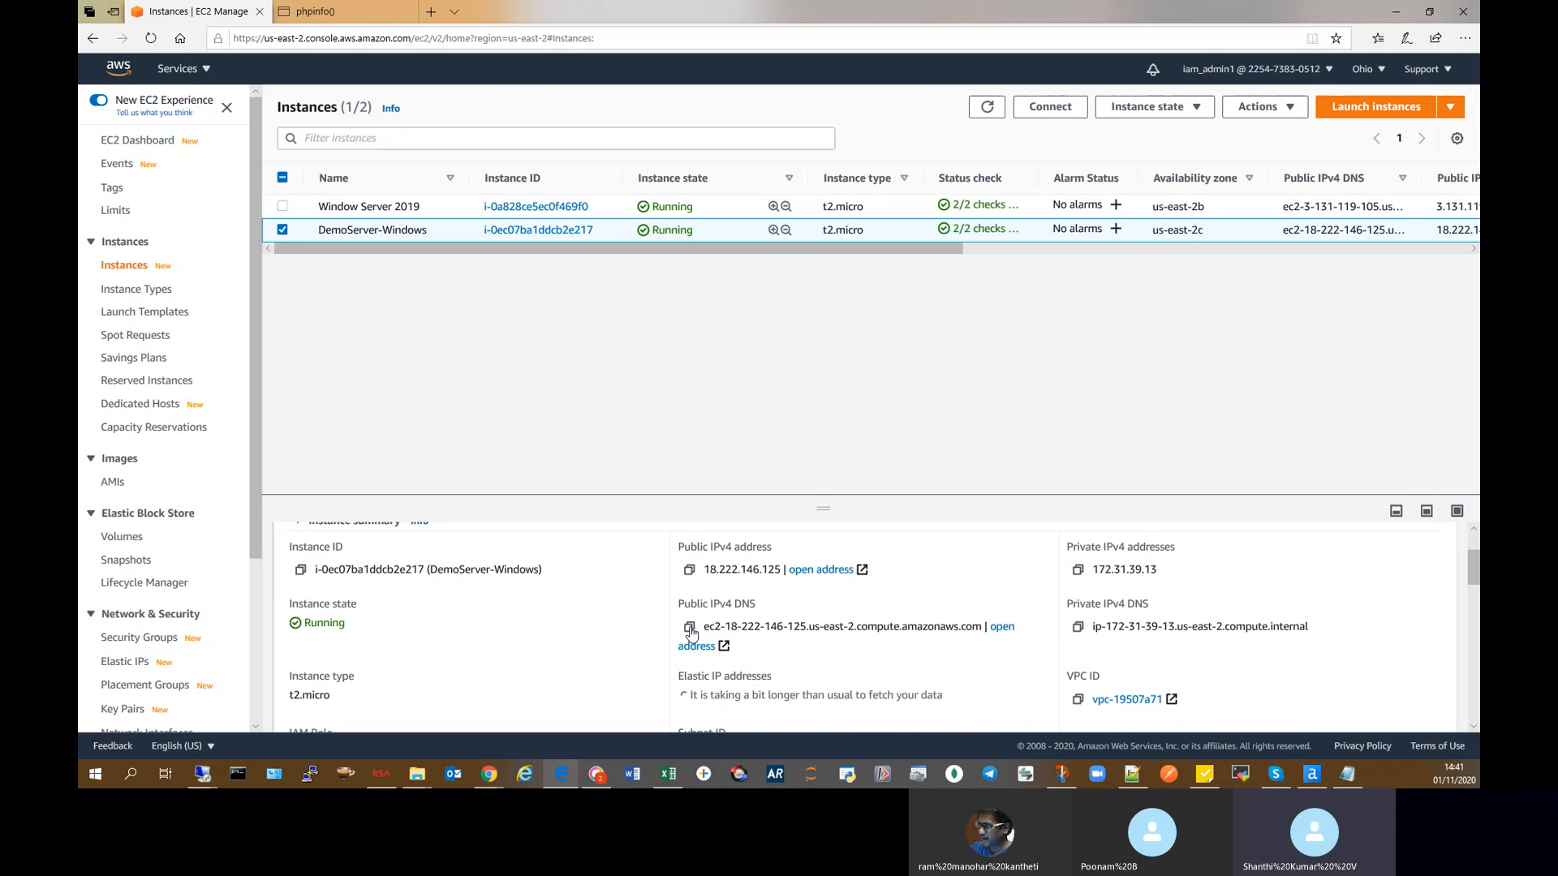
# Step: Try to open the instance's public DNS address in a new browser tab, and return to the EC2 instances list
pyautogui.hotkey('ctrl', 't')
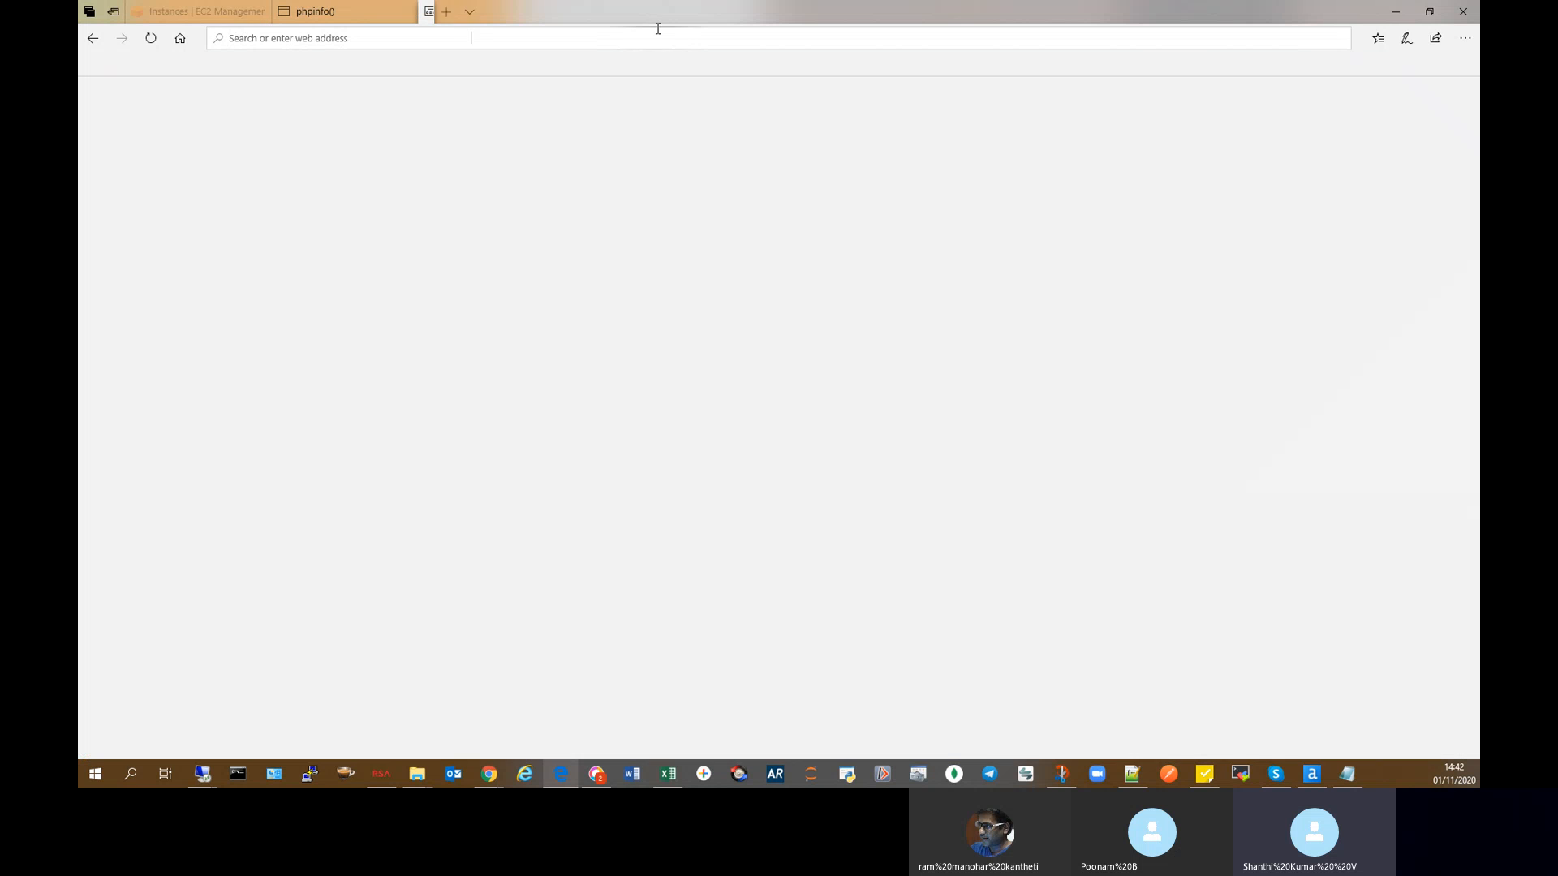
pyautogui.hotkey('ctrl', 'v')
pyautogui.press('Return')
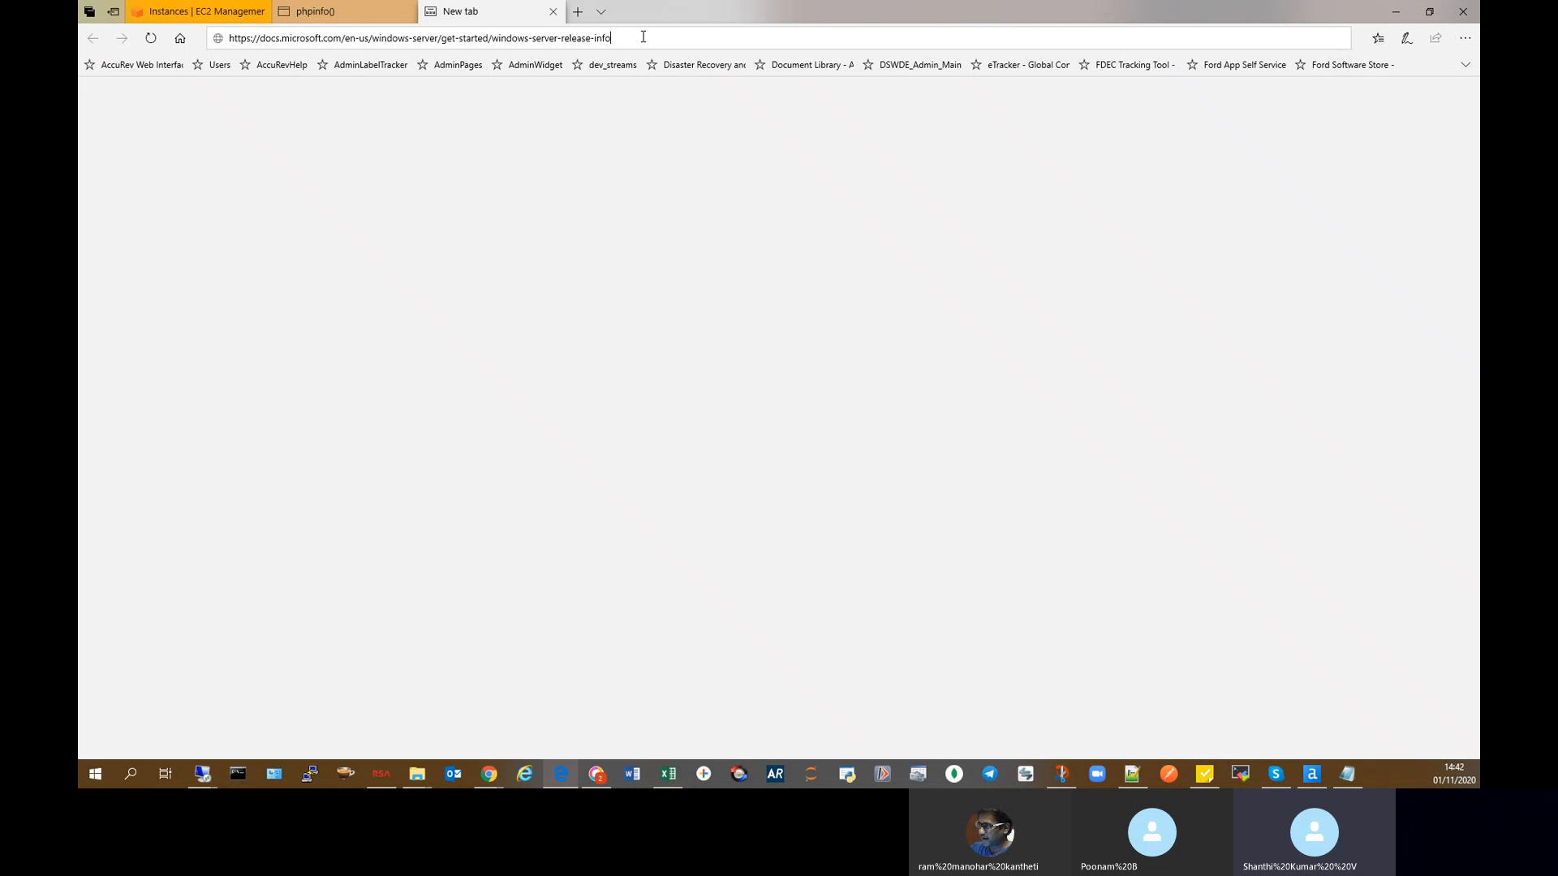
pyautogui.click(233, 11)
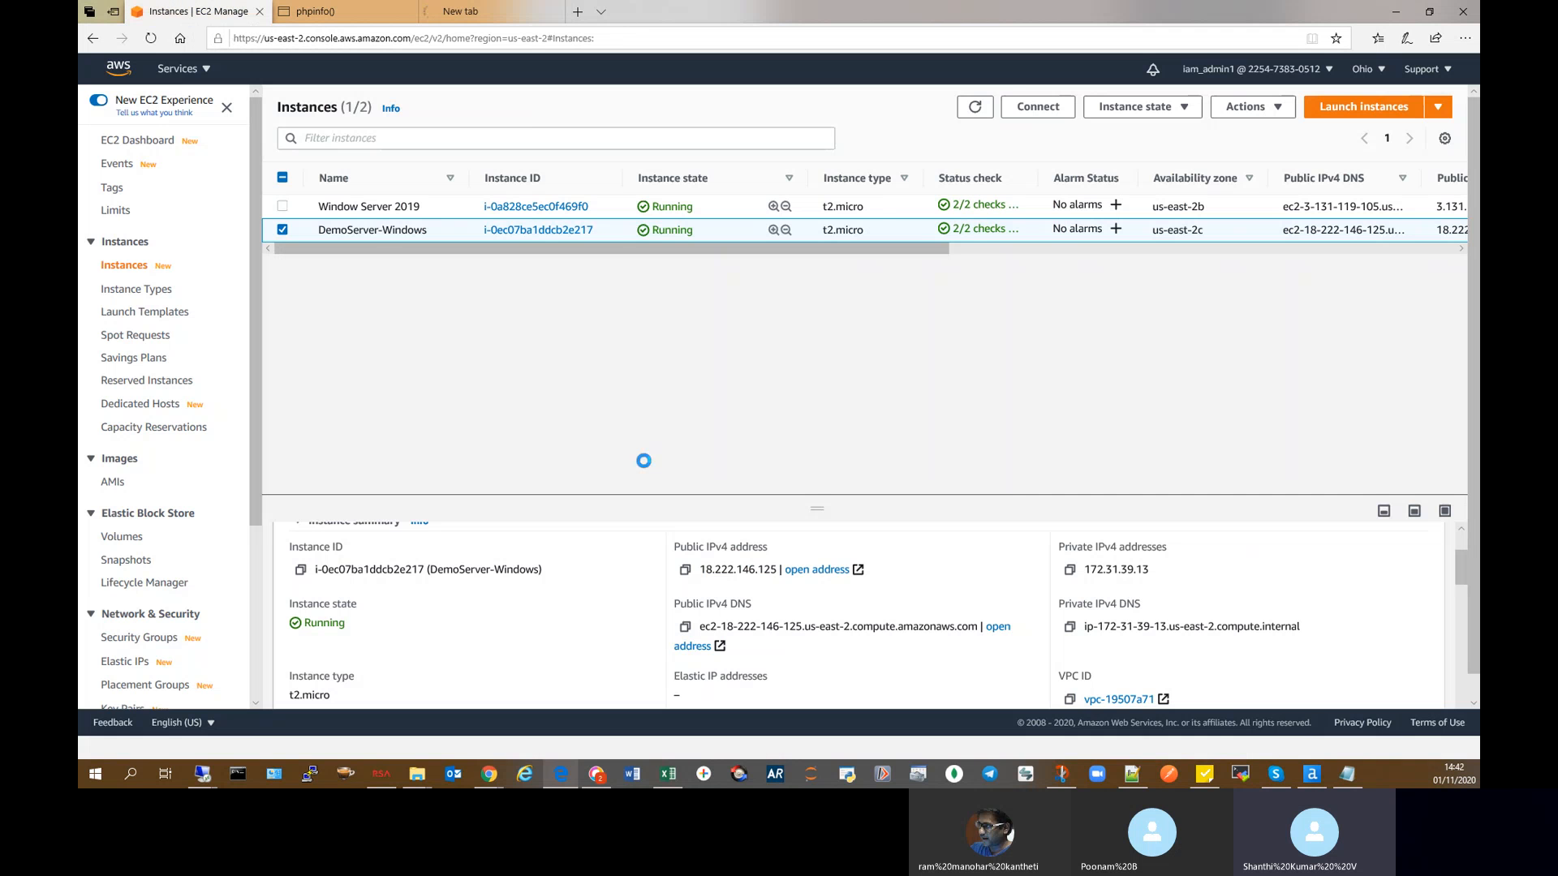
# Step: Copy DemoServer-Windows's public IPv4 DNS and load it in the Windows Server release tab to view the IIS welcome page
pyautogui.click(686, 626)
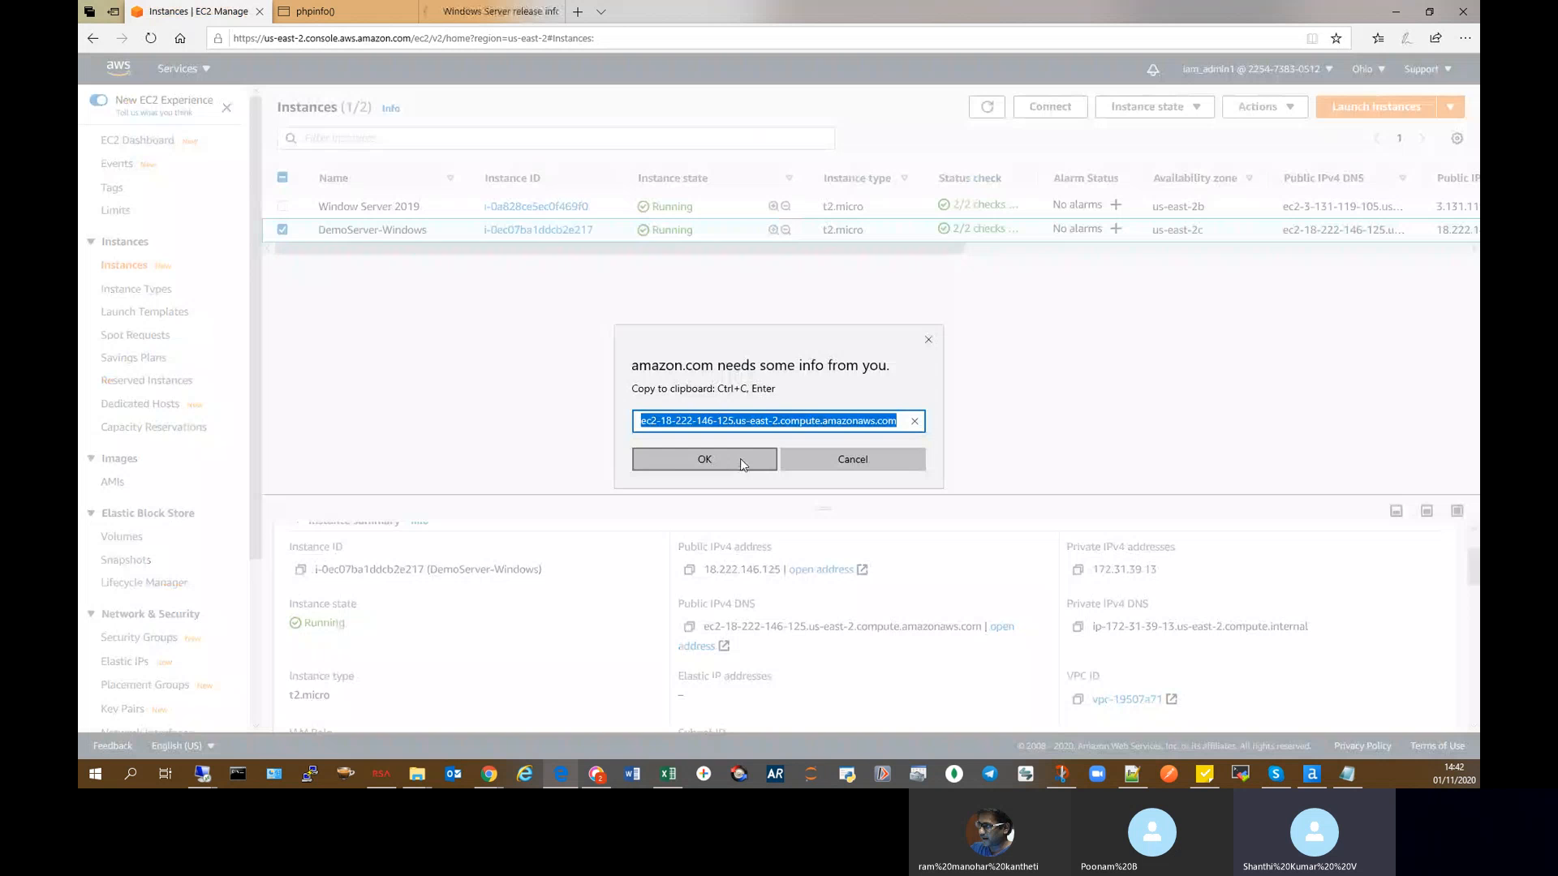
pyautogui.click(740, 460)
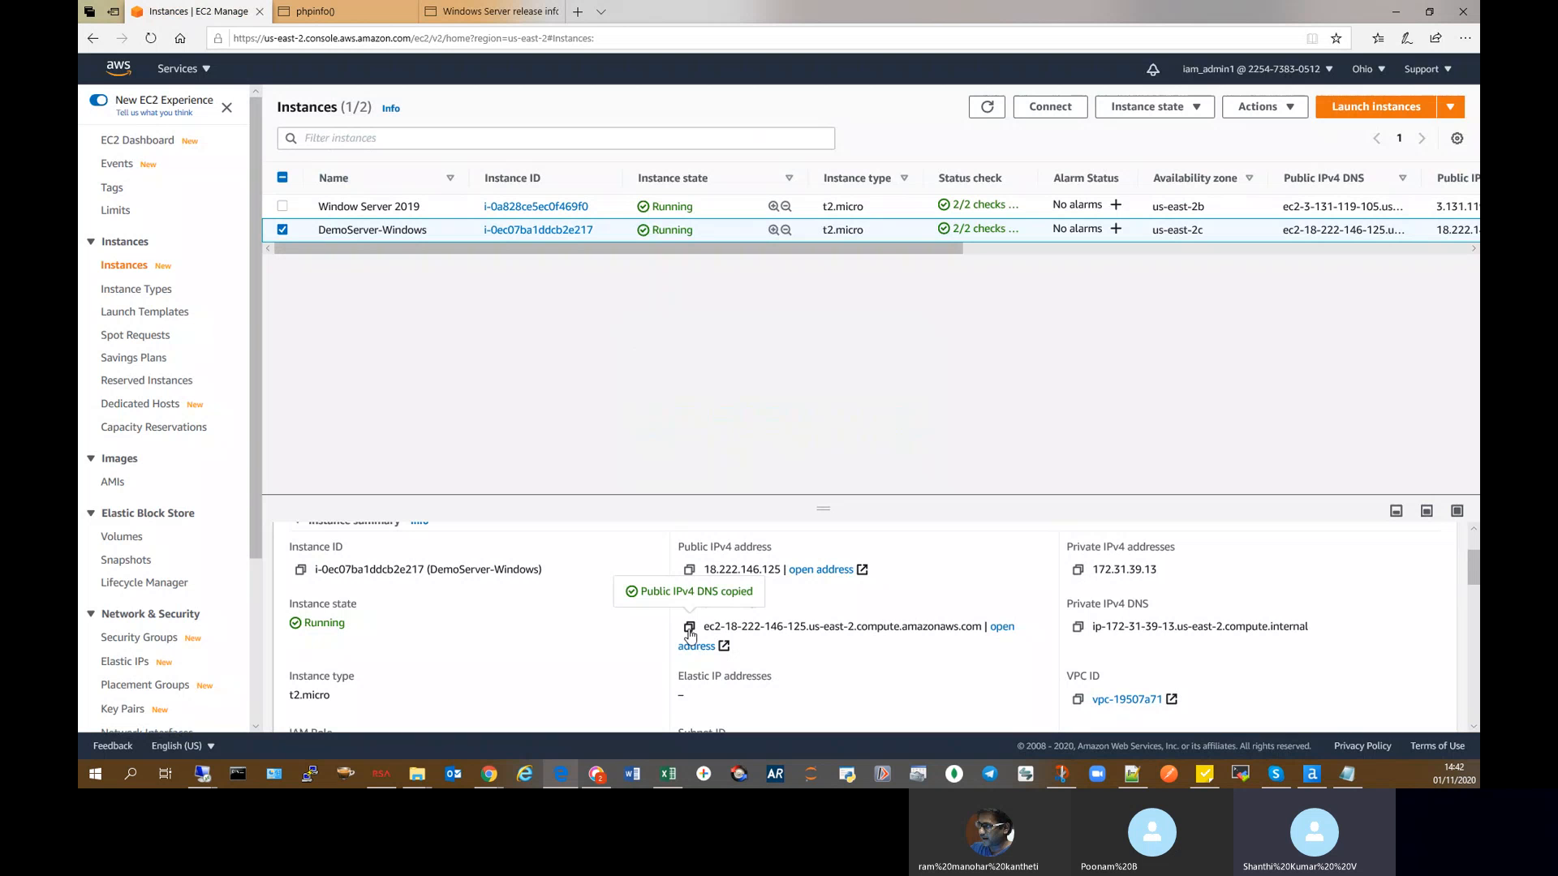
pyautogui.click(528, 15)
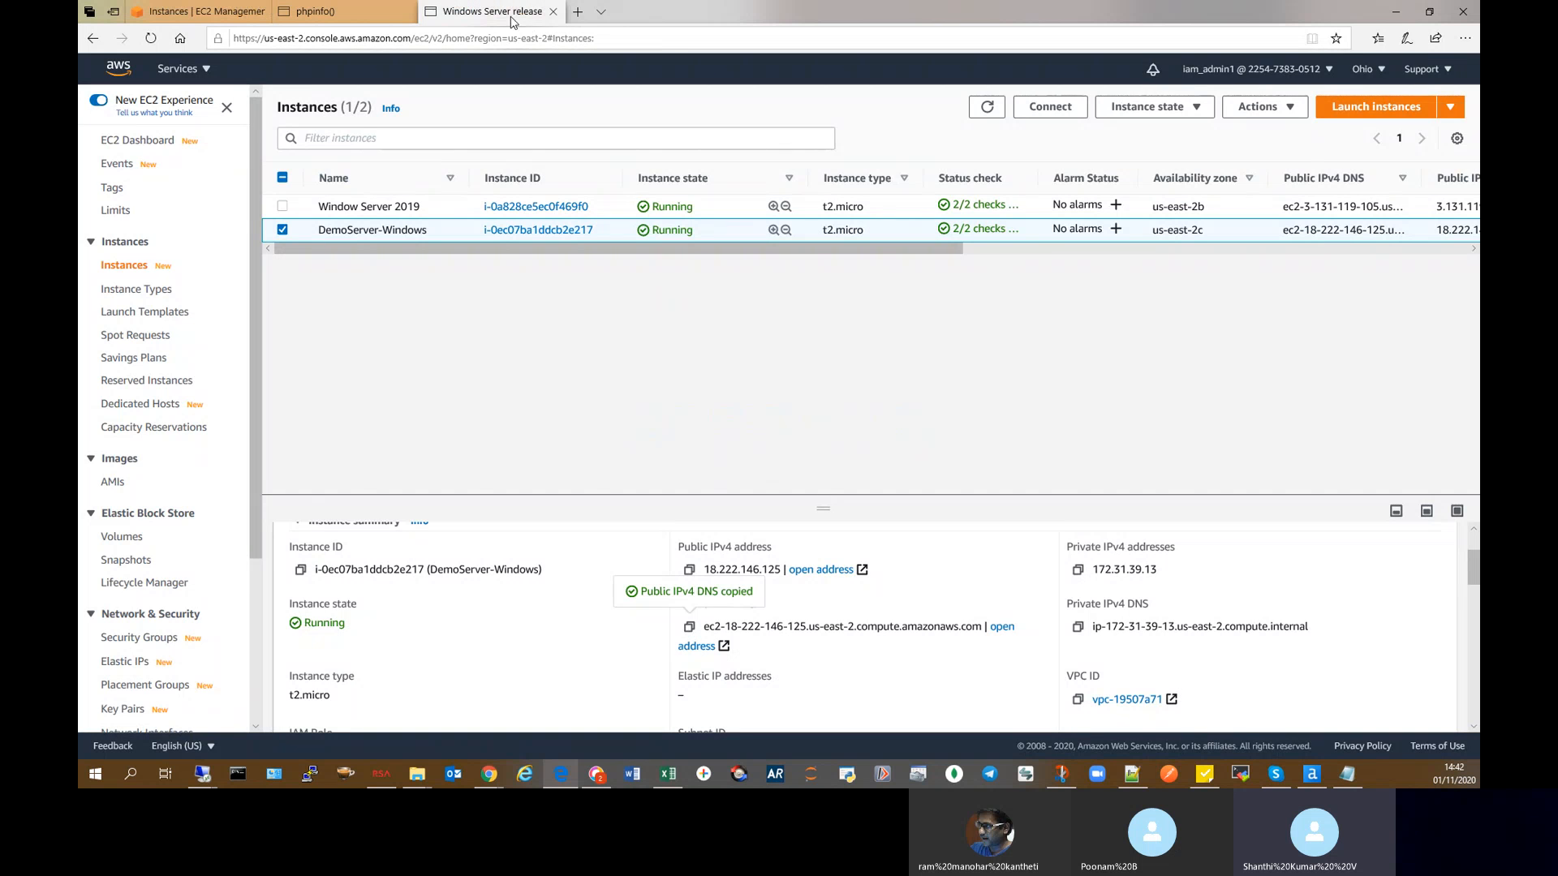
pyautogui.click(523, 38)
pyautogui.hotkey('ctrl', 'v')
pyautogui.press('Return')
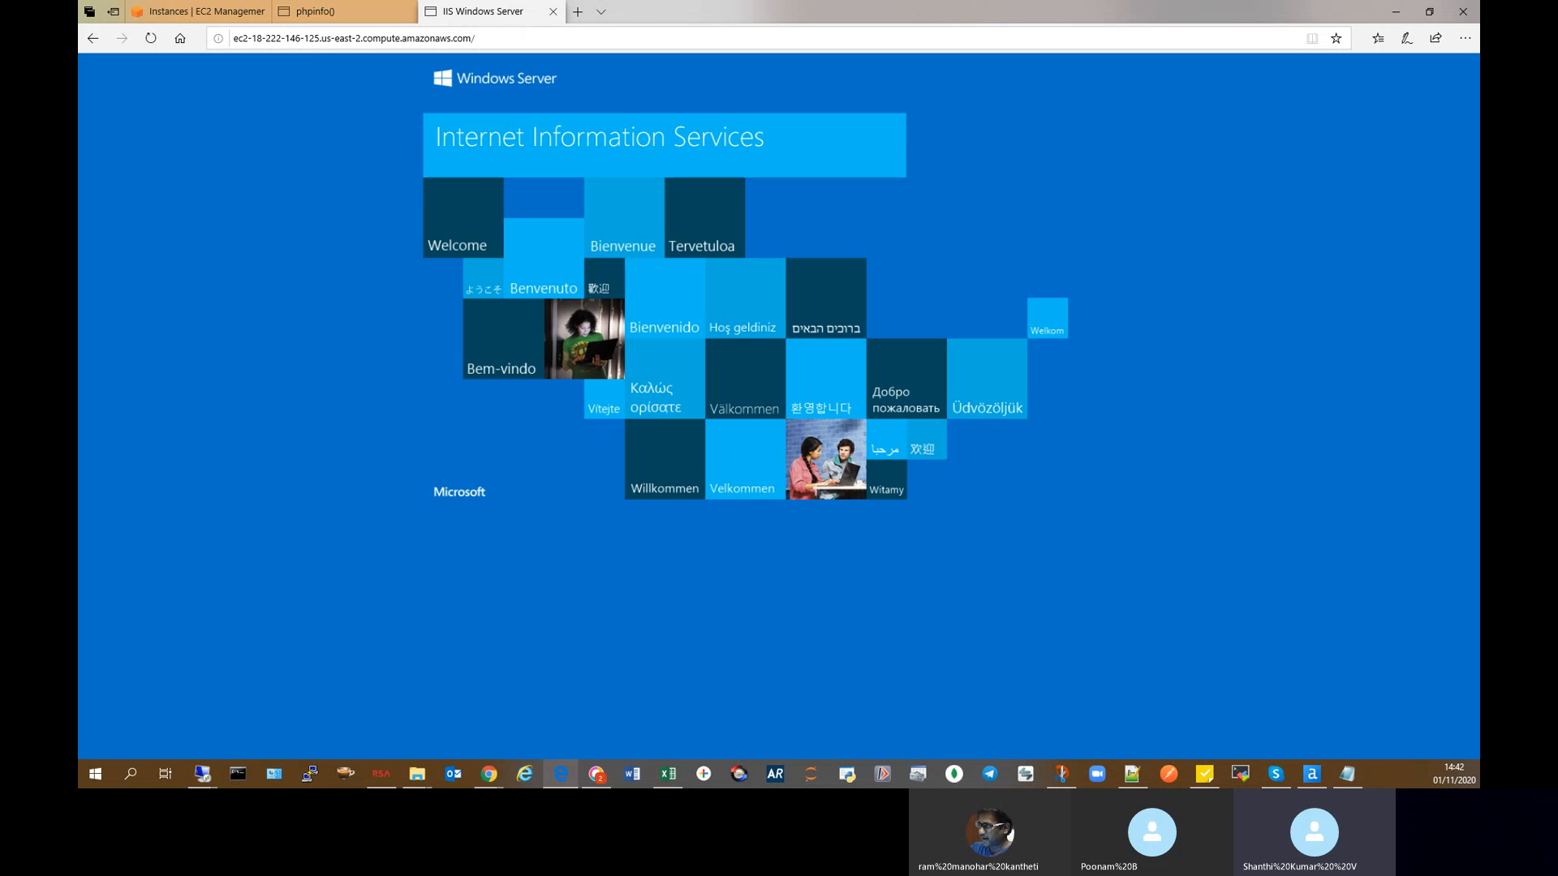
pyautogui.moveTo(1480, 113); pyautogui.dragTo(1480, 81)
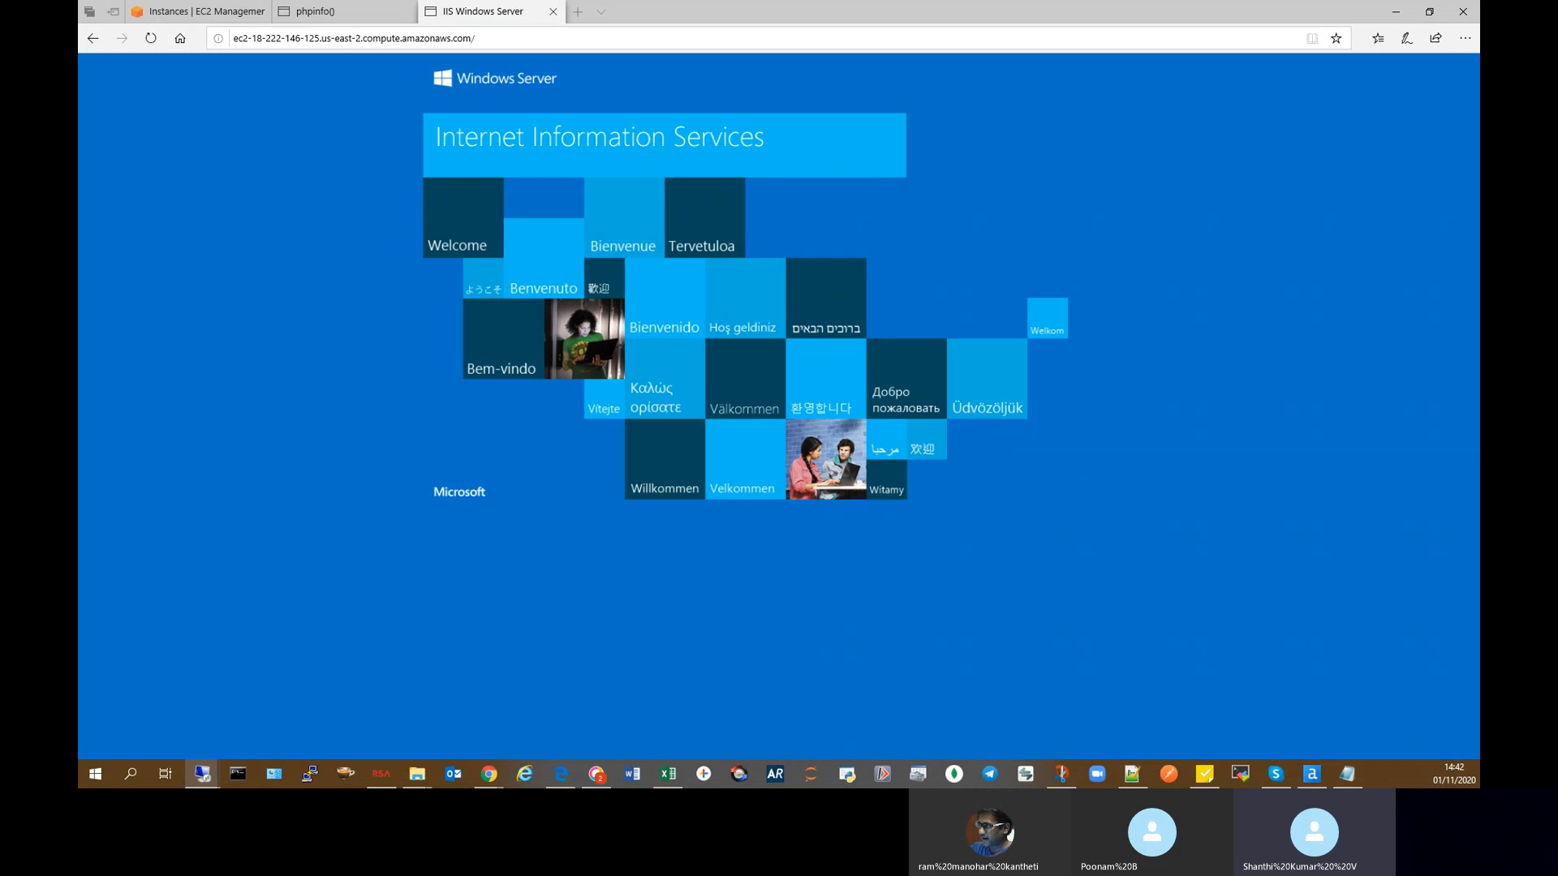
# Step: Switch from the browser to the DemoServer-Windows remote desktop session and view the whole Server Manager dashboard
pyautogui.press('super+d')
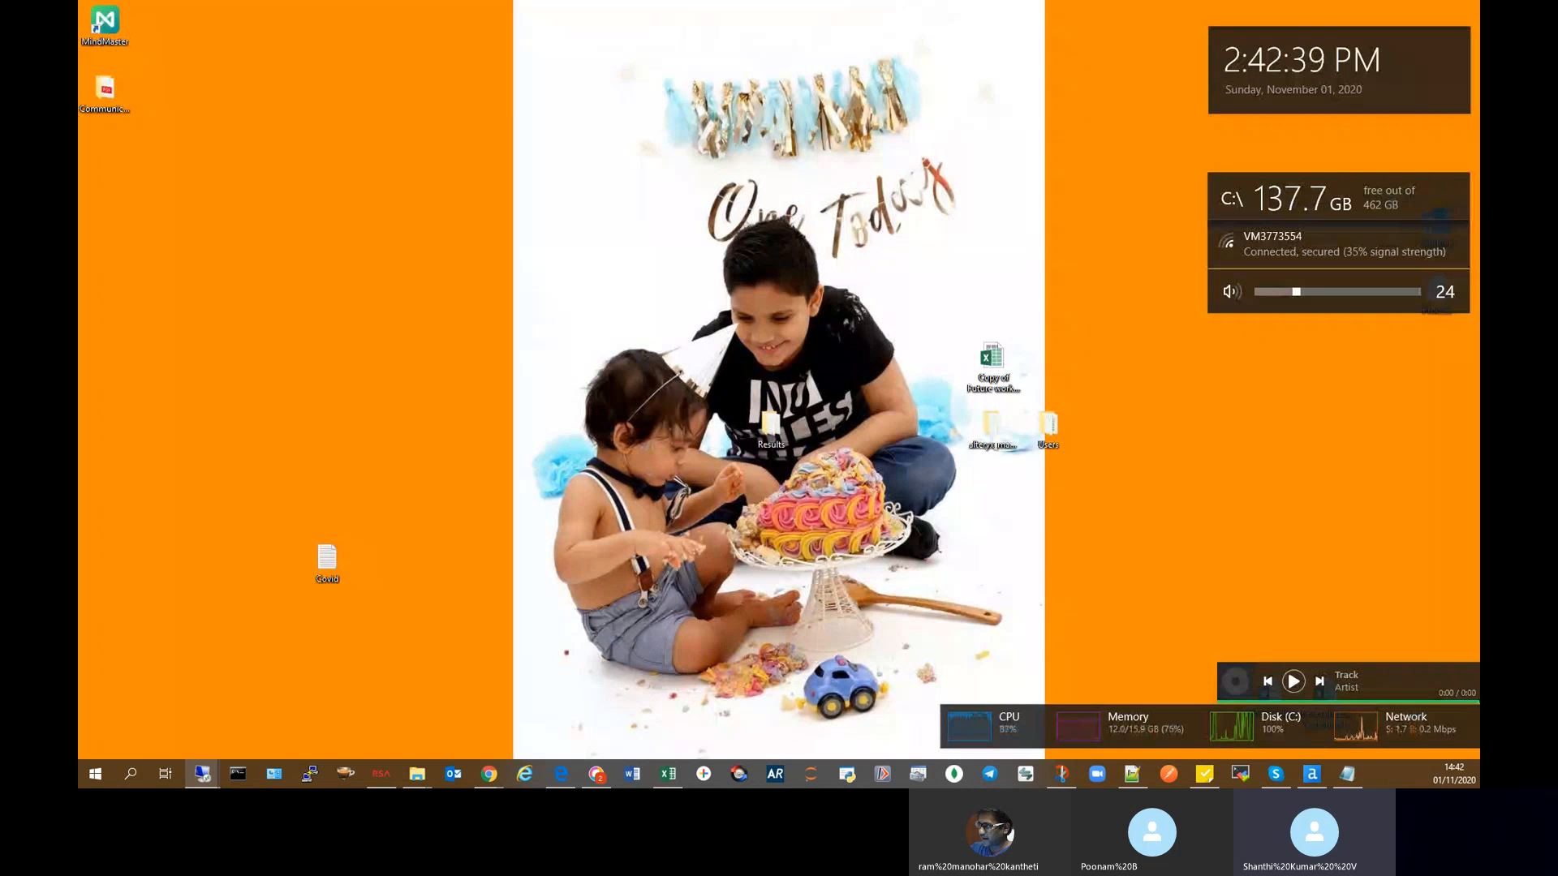
pyautogui.moveTo(203, 775)
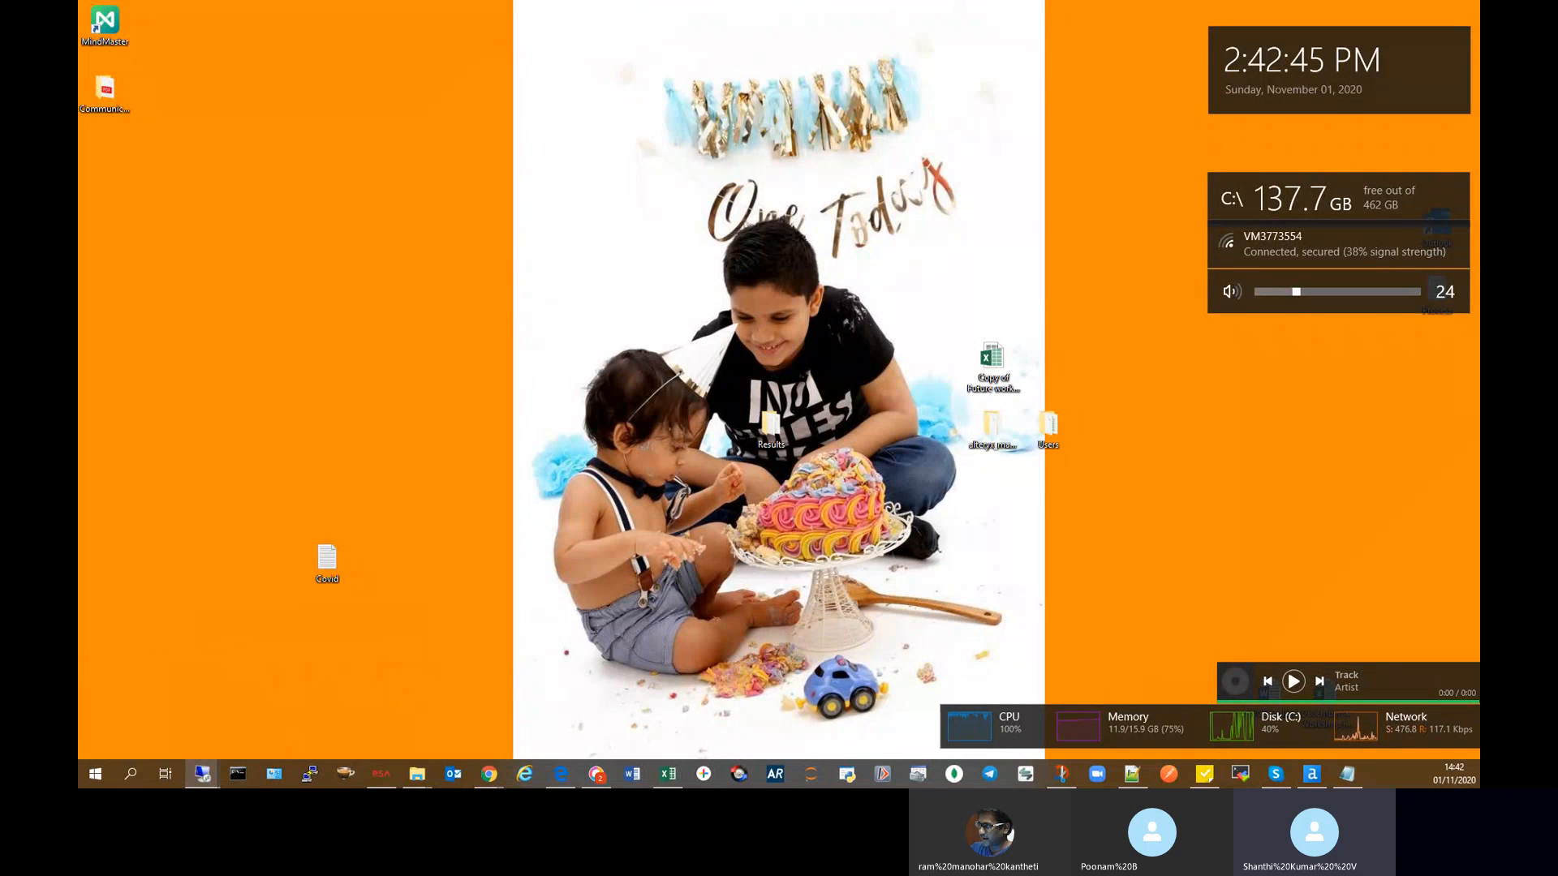
pyautogui.moveTo(1477, 162); pyautogui.dragTo(534, 17)
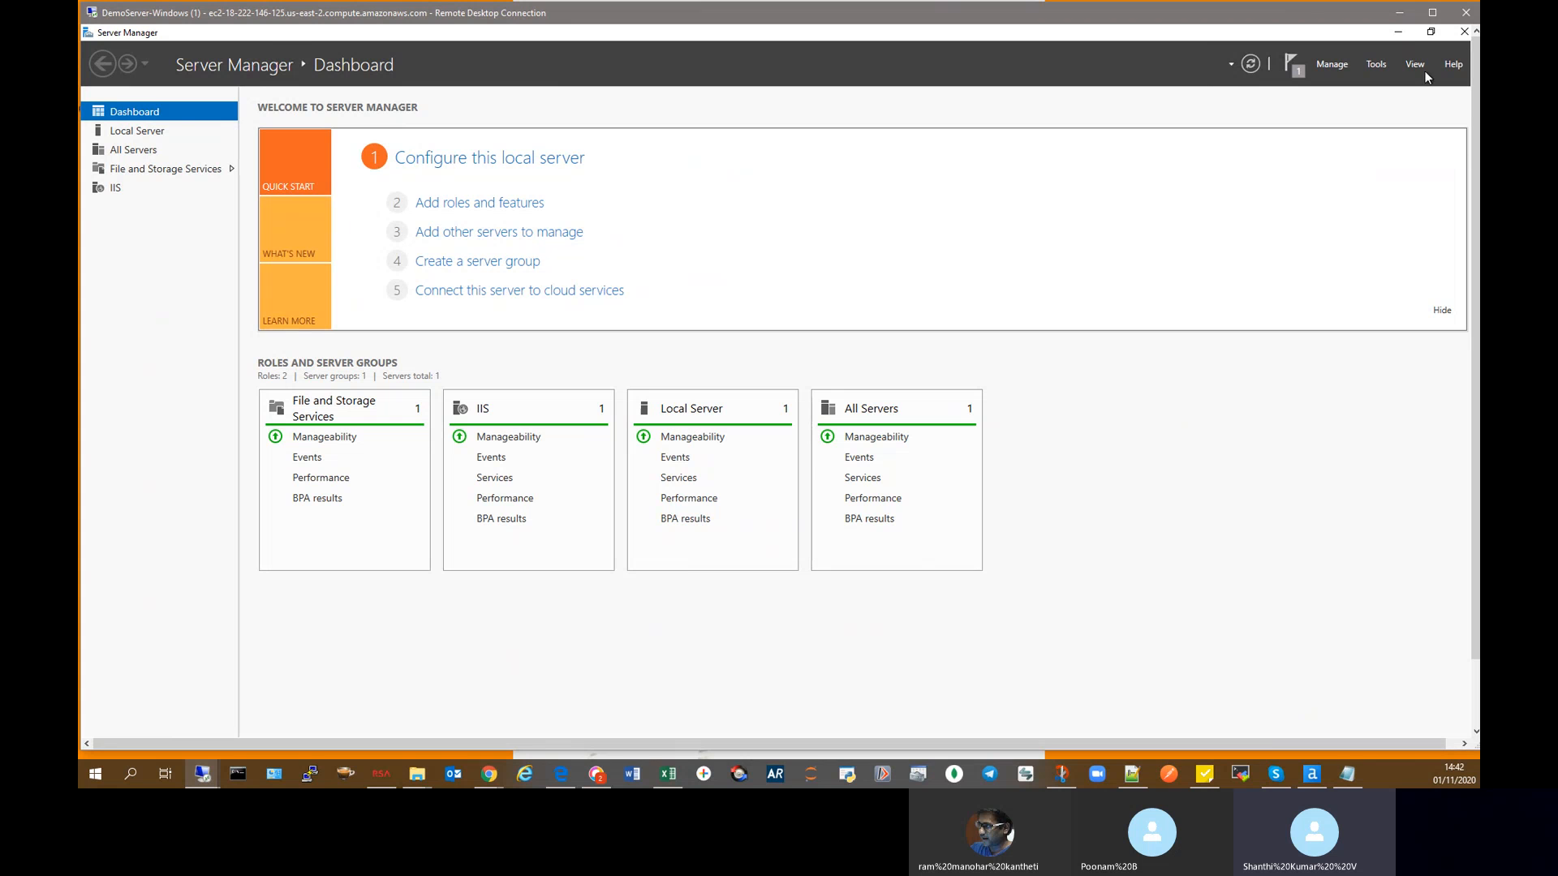
pyautogui.moveTo(1290, 21); pyautogui.dragTo(1290, 20)
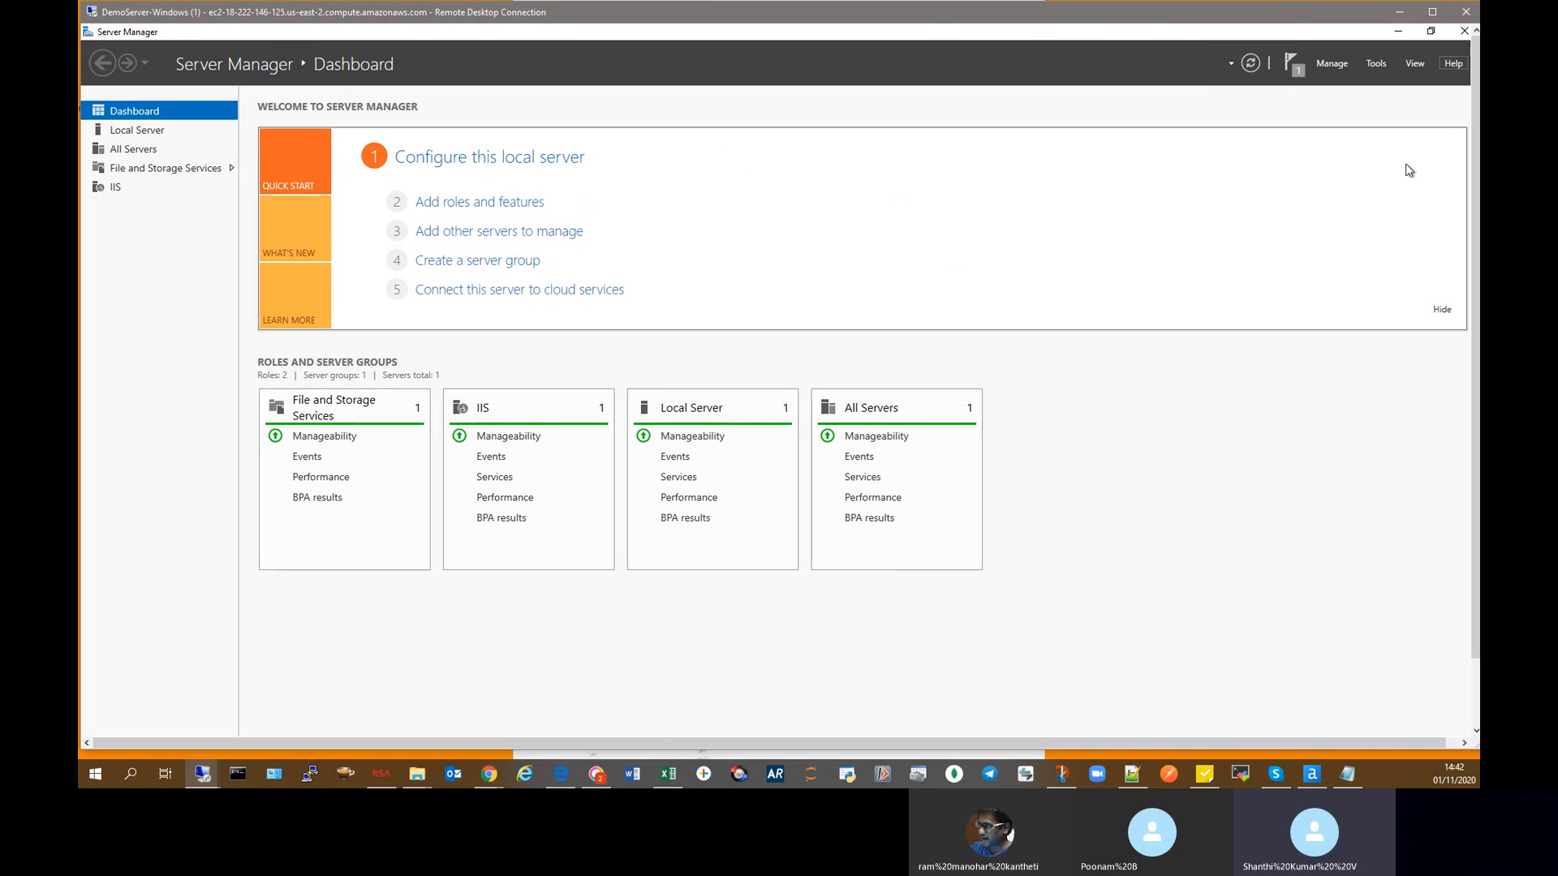
pyautogui.moveTo(1476, 144)
pyautogui.mouseDown()
pyautogui.moveTo(1477, 199)
pyautogui.moveTo(1477, 142)
pyautogui.mouseUp()
pyautogui.moveTo(1477, 275); pyautogui.dragTo(1477, 349)
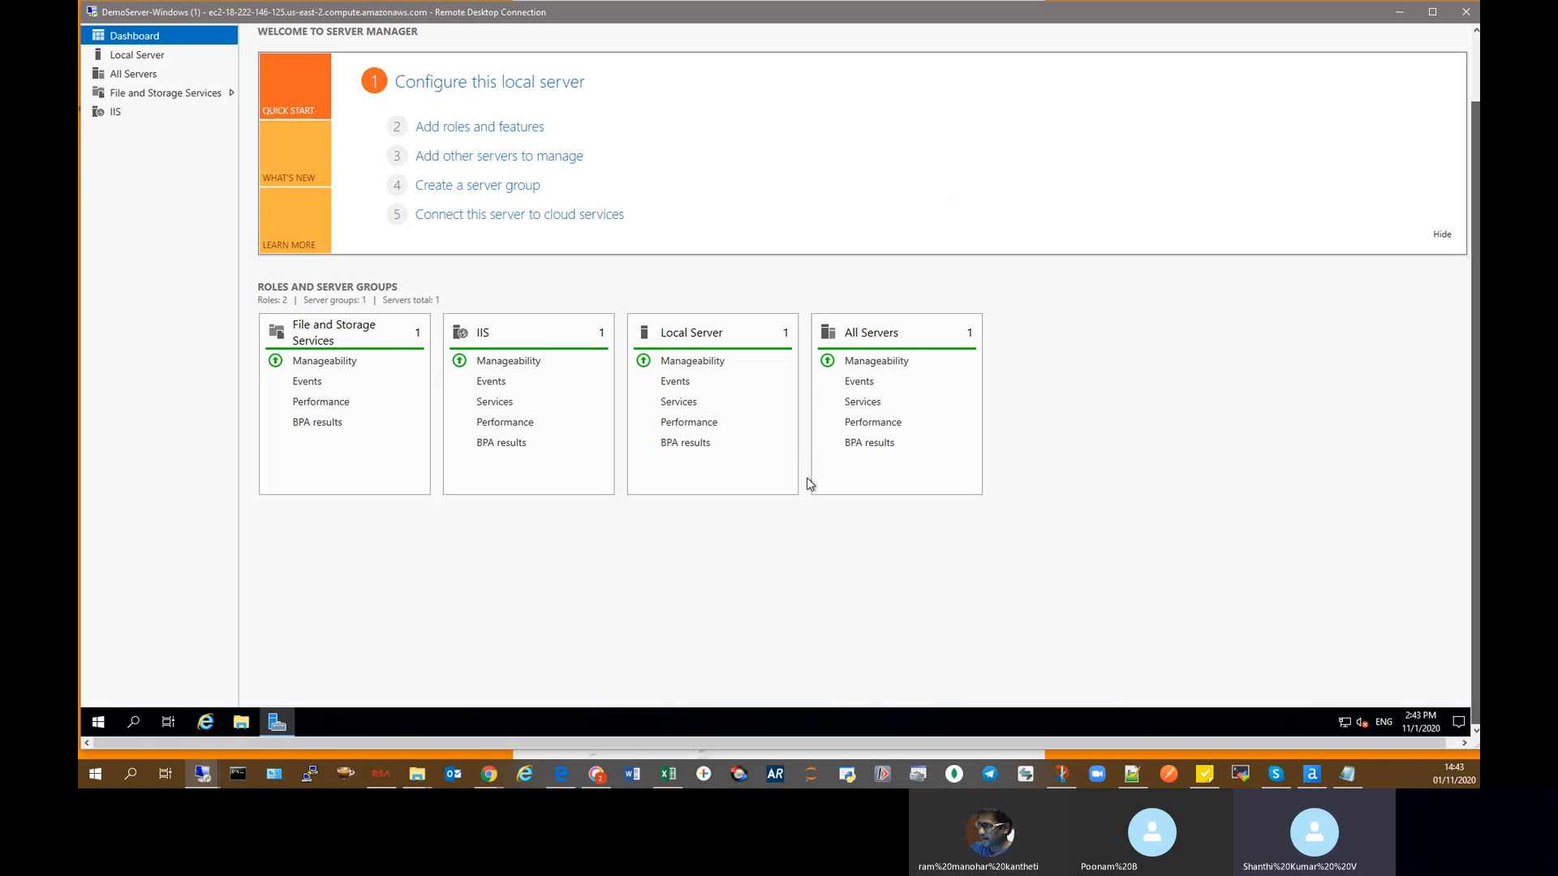
pyautogui.click(133, 723)
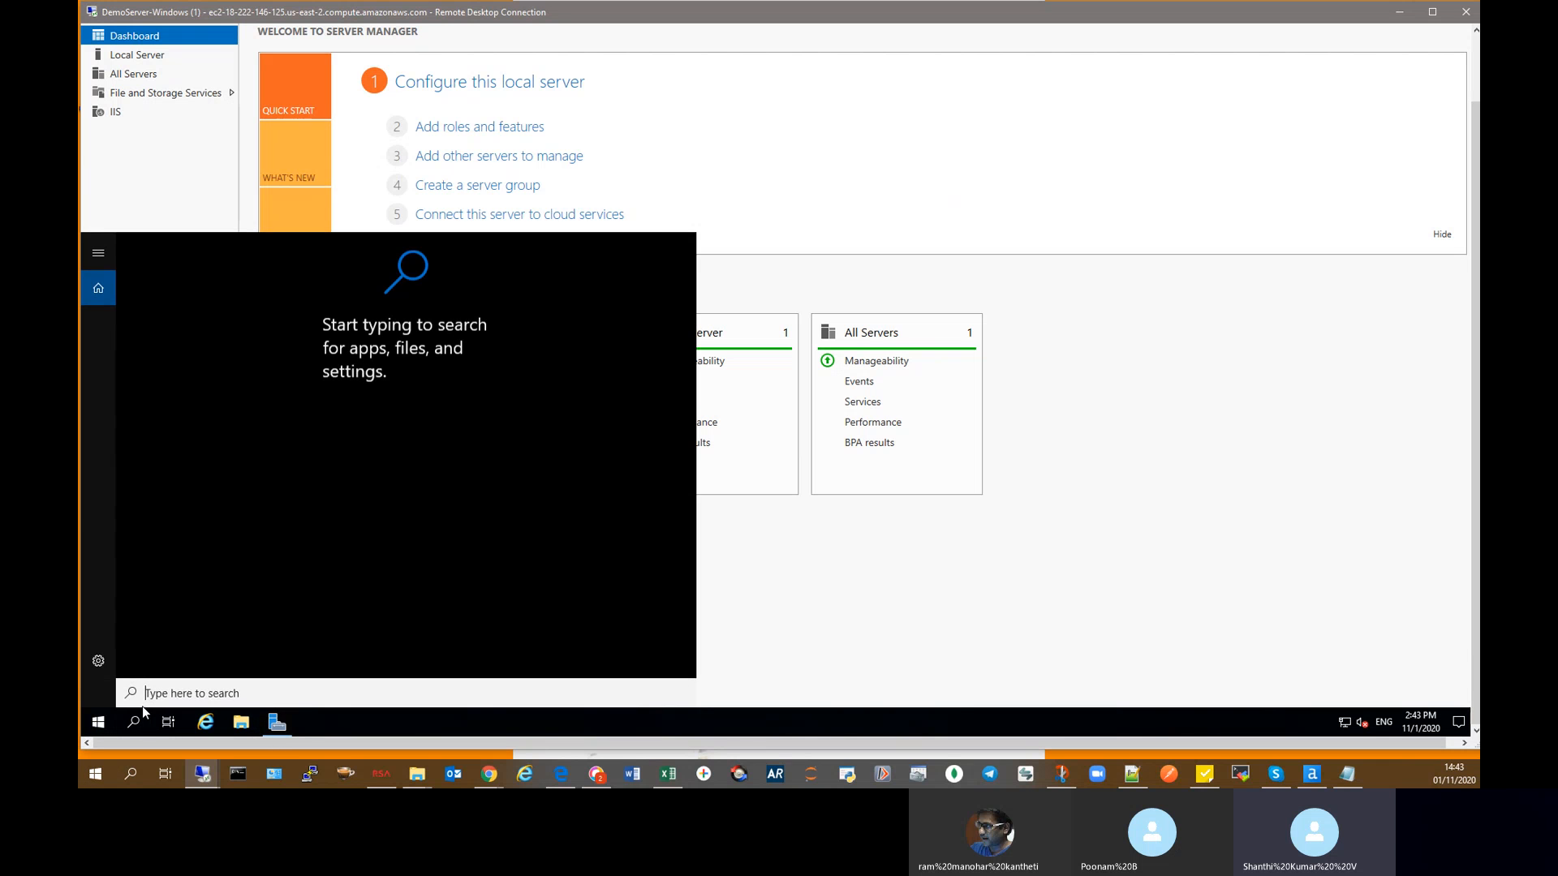
pyautogui.write('feature')
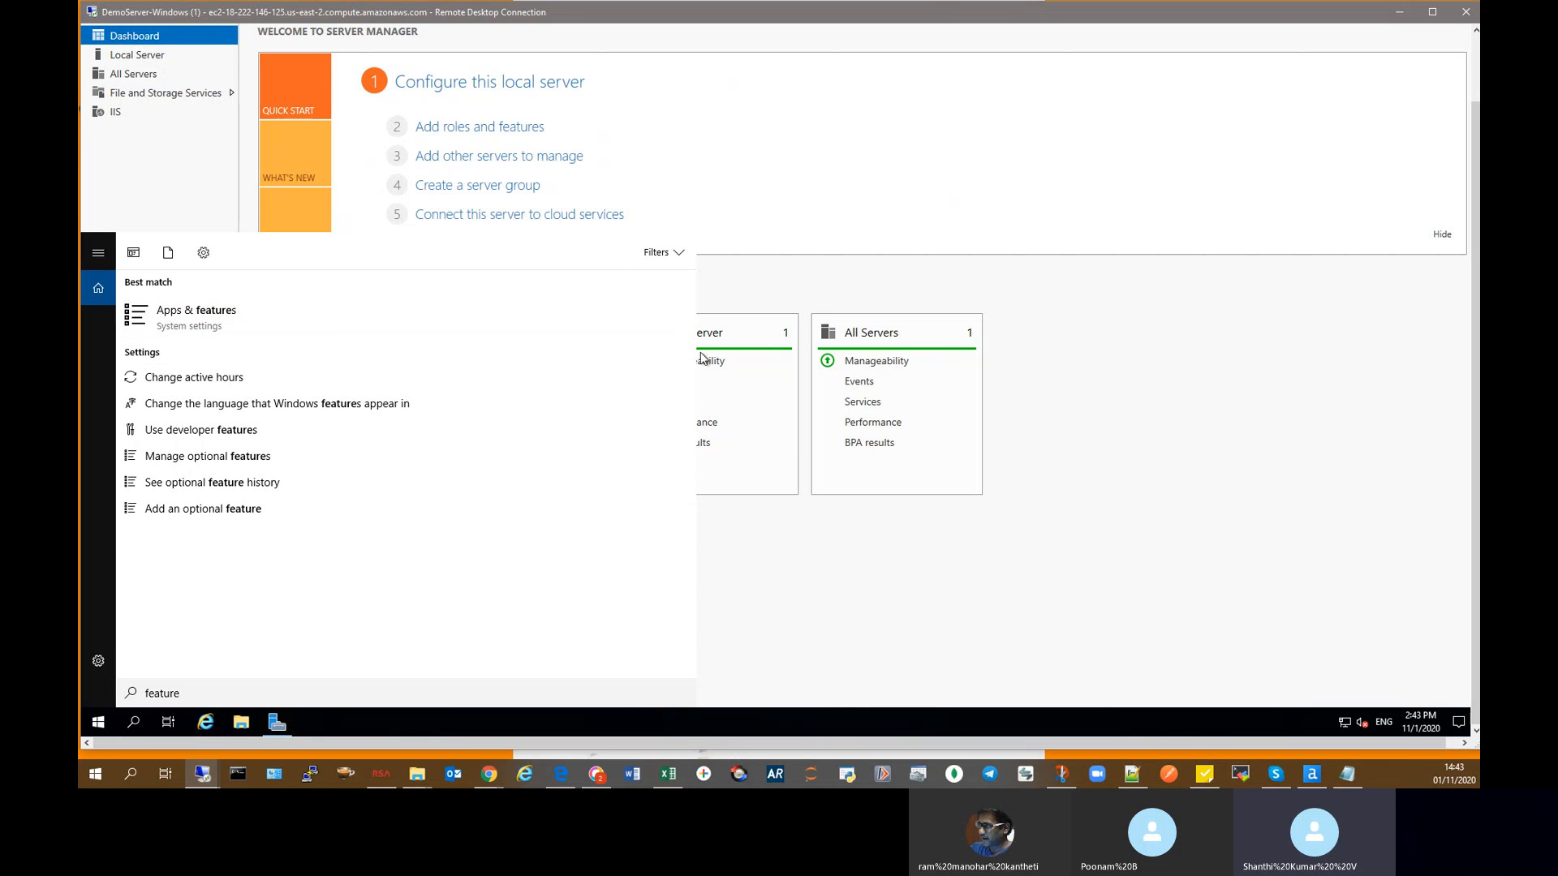
pyautogui.press('Return')
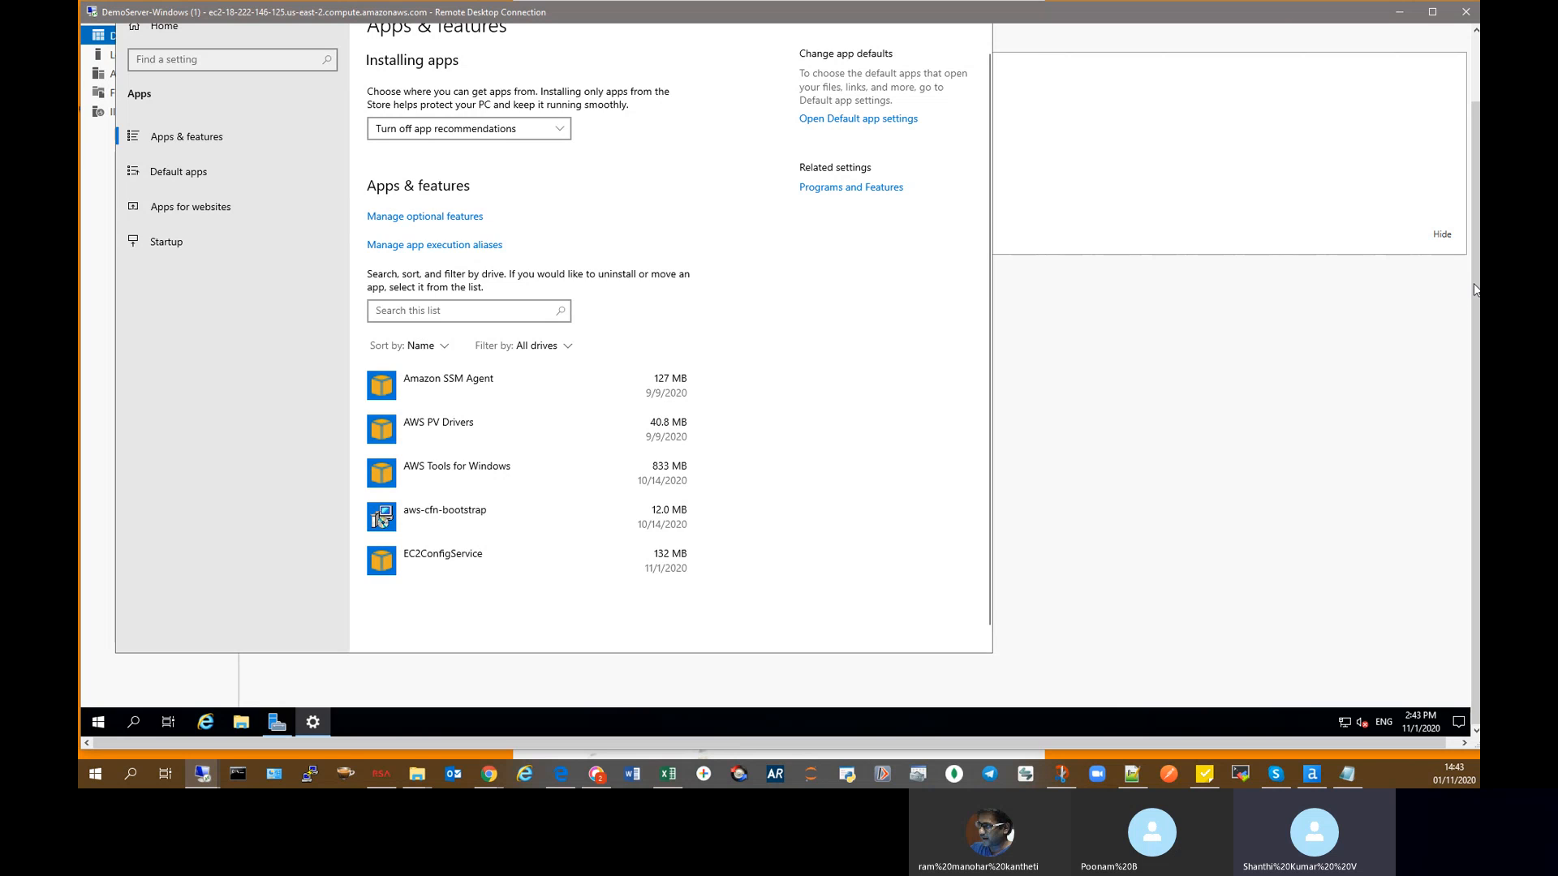
pyautogui.moveTo(1475, 290); pyautogui.dragTo(1466, 202)
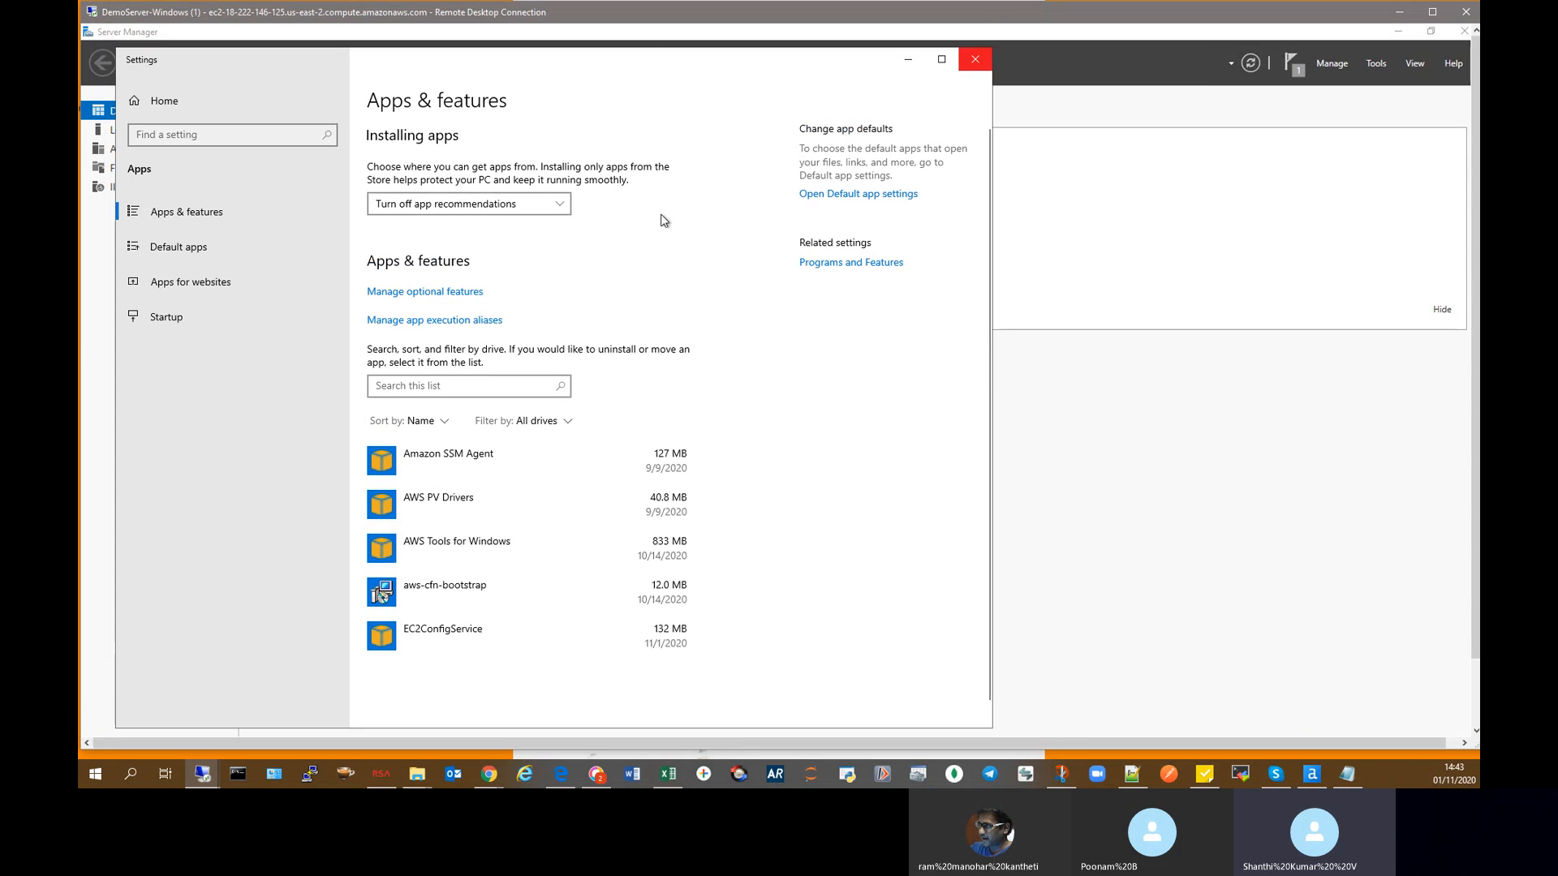
pyautogui.click(975, 59)
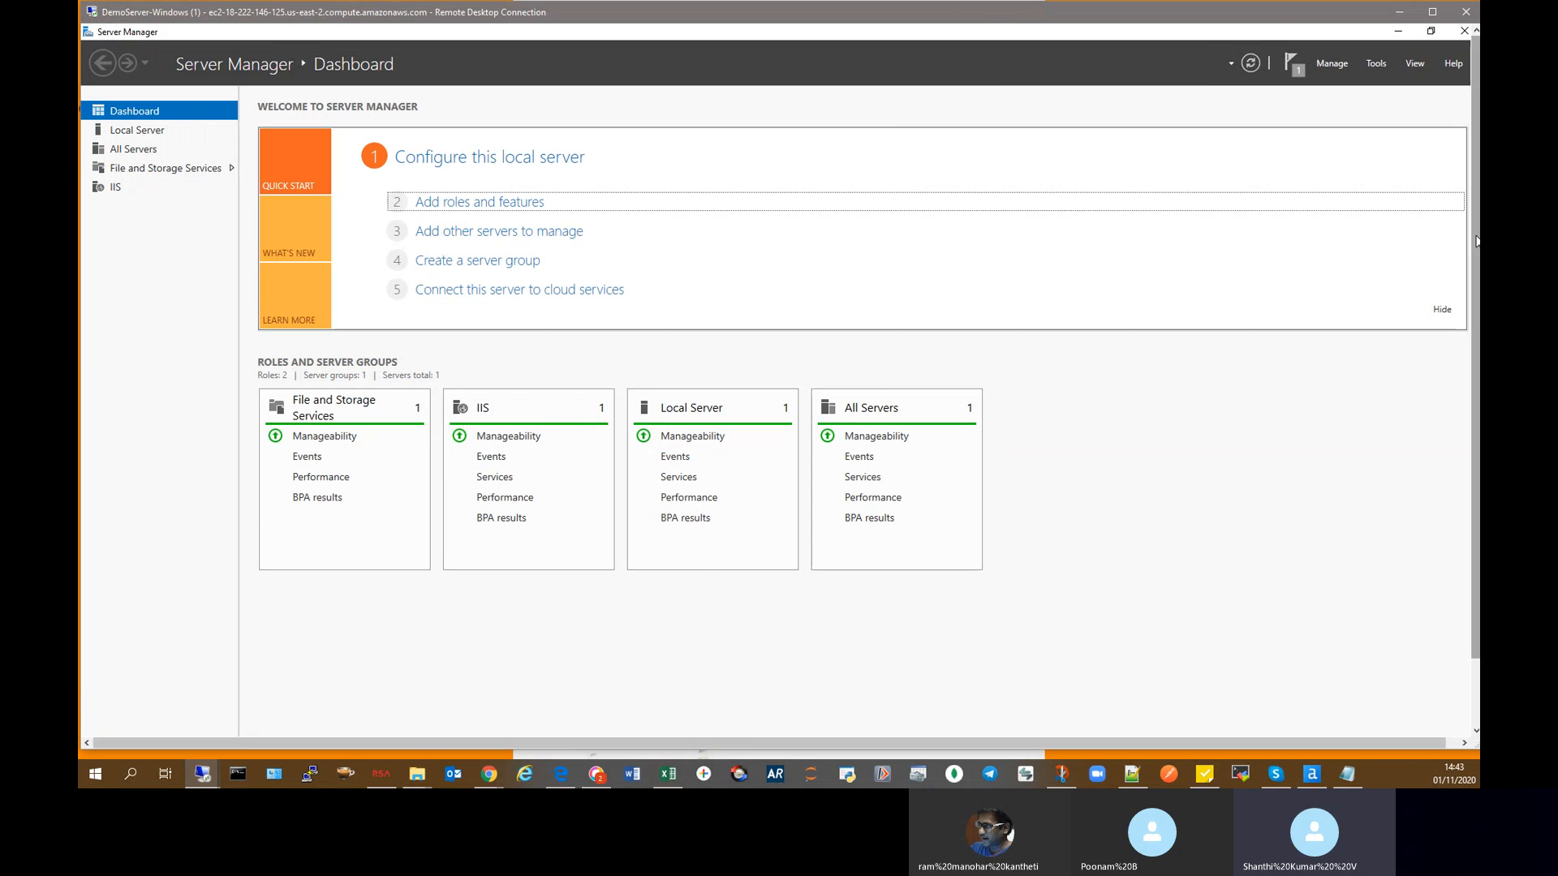
# Step: Search the server for "Features", view the Add Roles and Features Wizard up to its installation type page, and cancel the wizard
pyautogui.moveTo(1475, 241); pyautogui.dragTo(1475, 314)
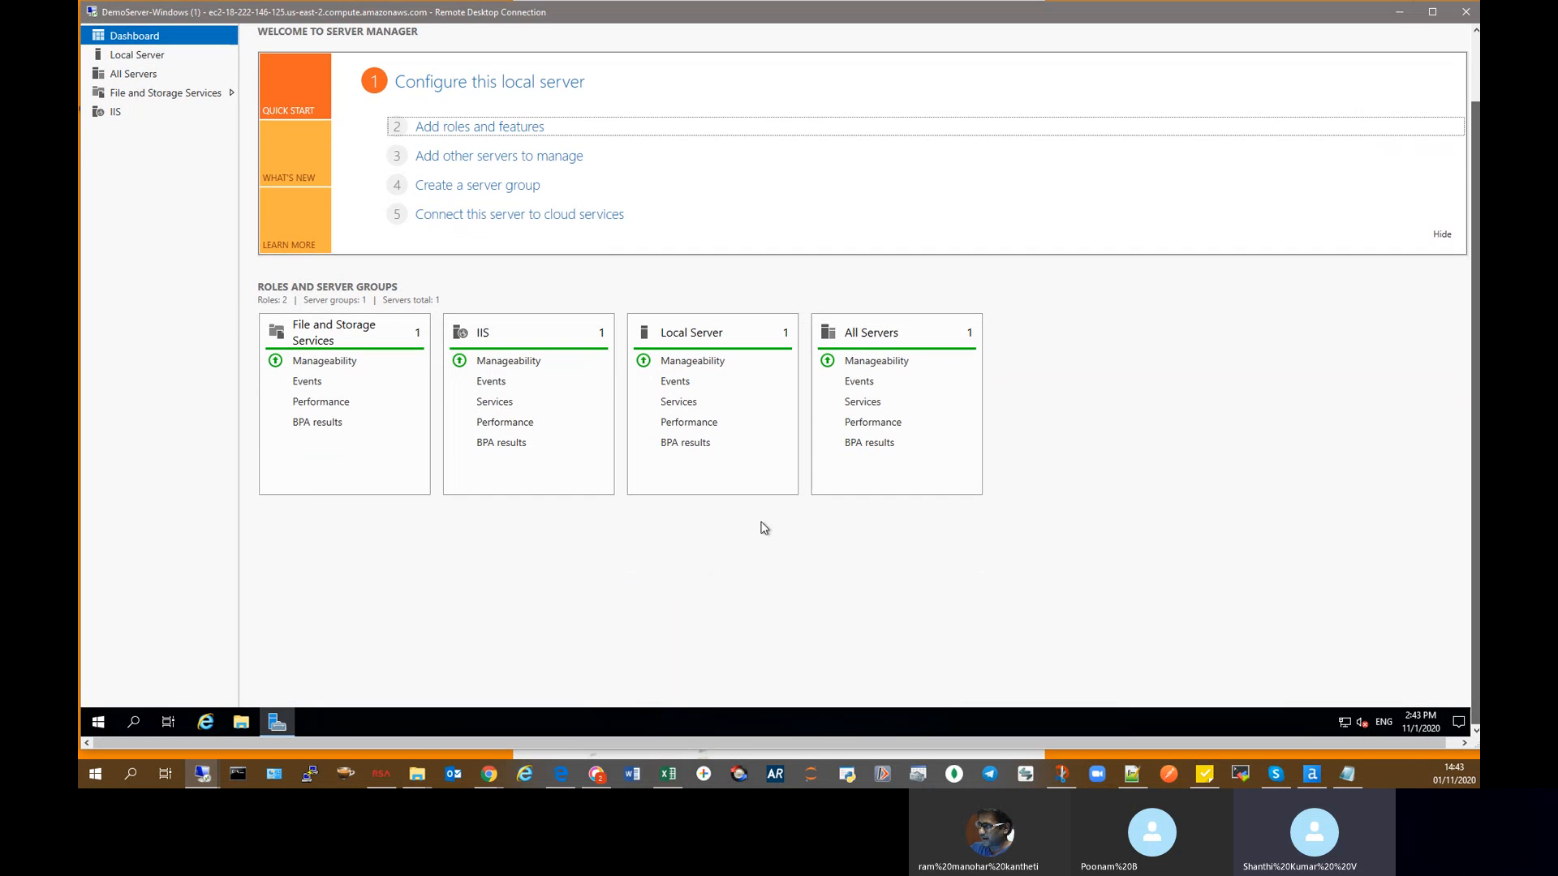
pyautogui.click(130, 723)
pyautogui.write('Feature')
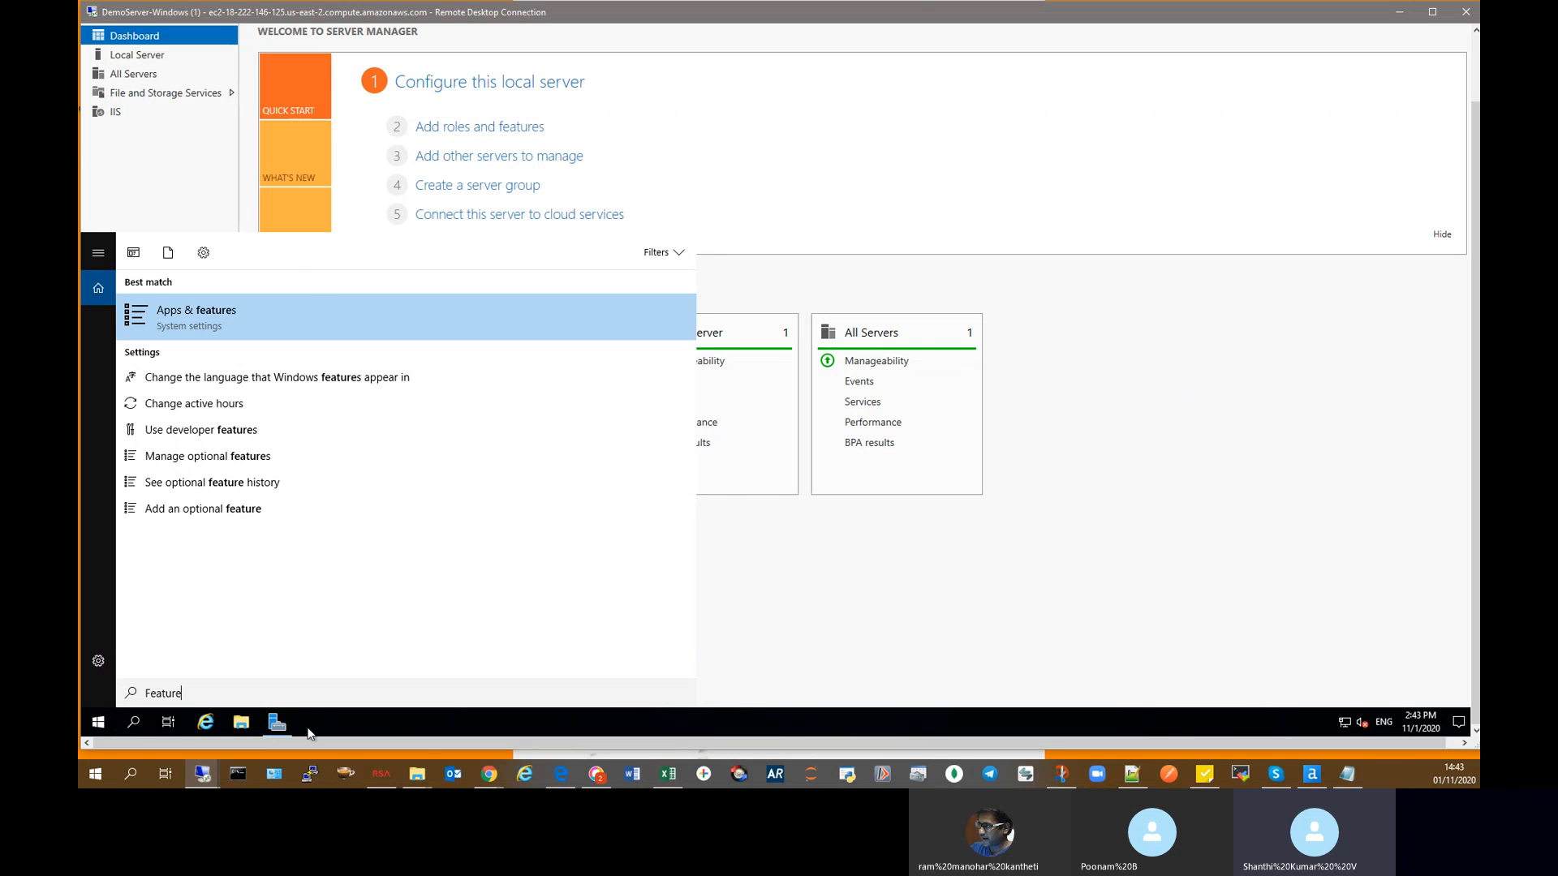
pyautogui.write('s')
pyautogui.click(288, 378)
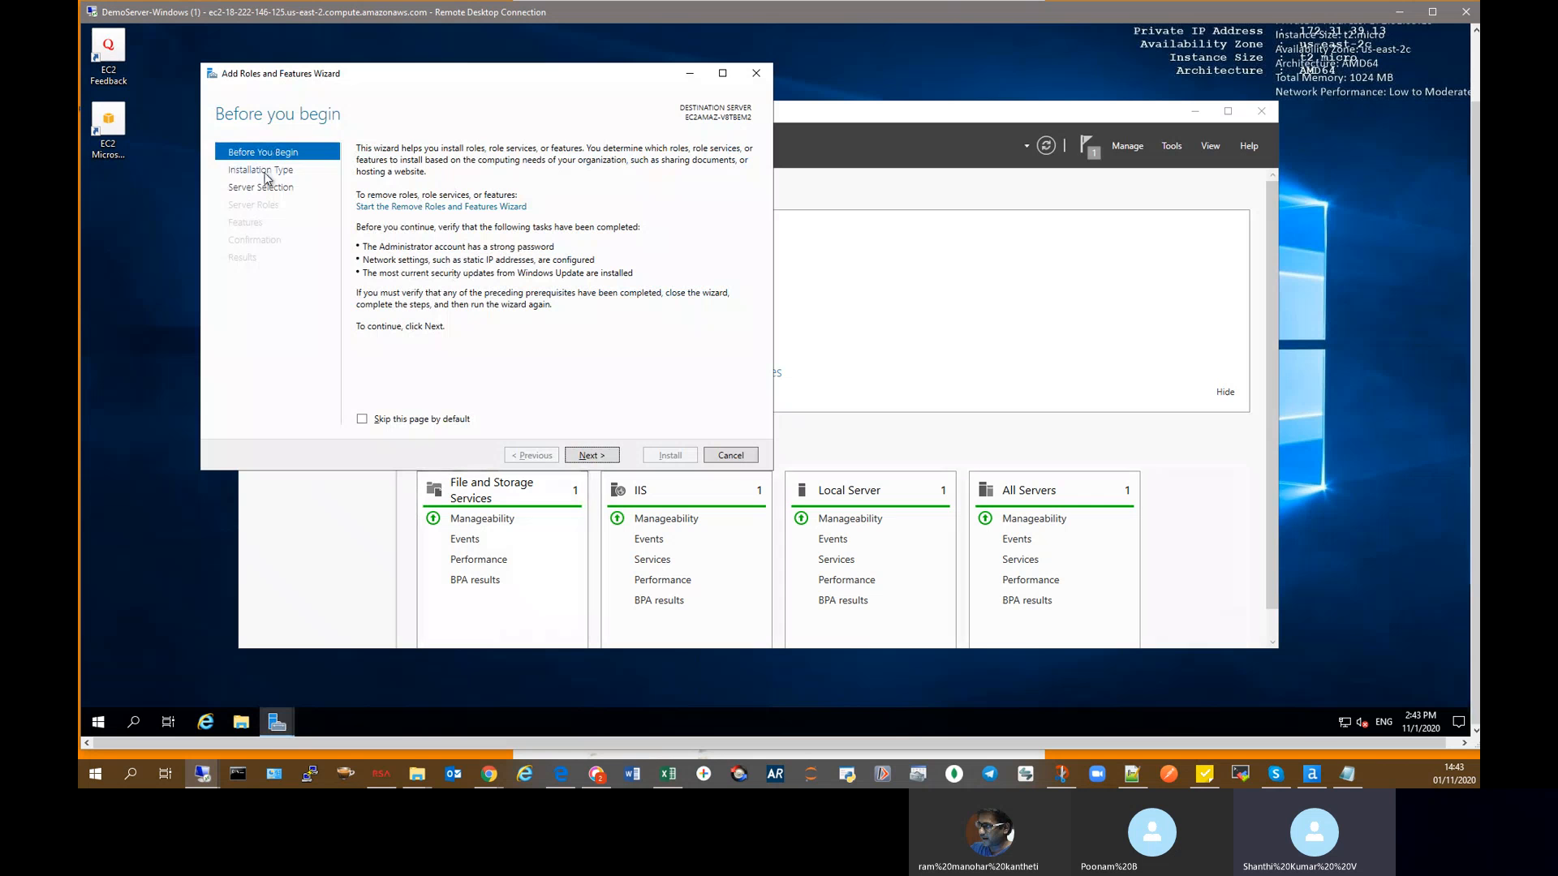
pyautogui.click(584, 456)
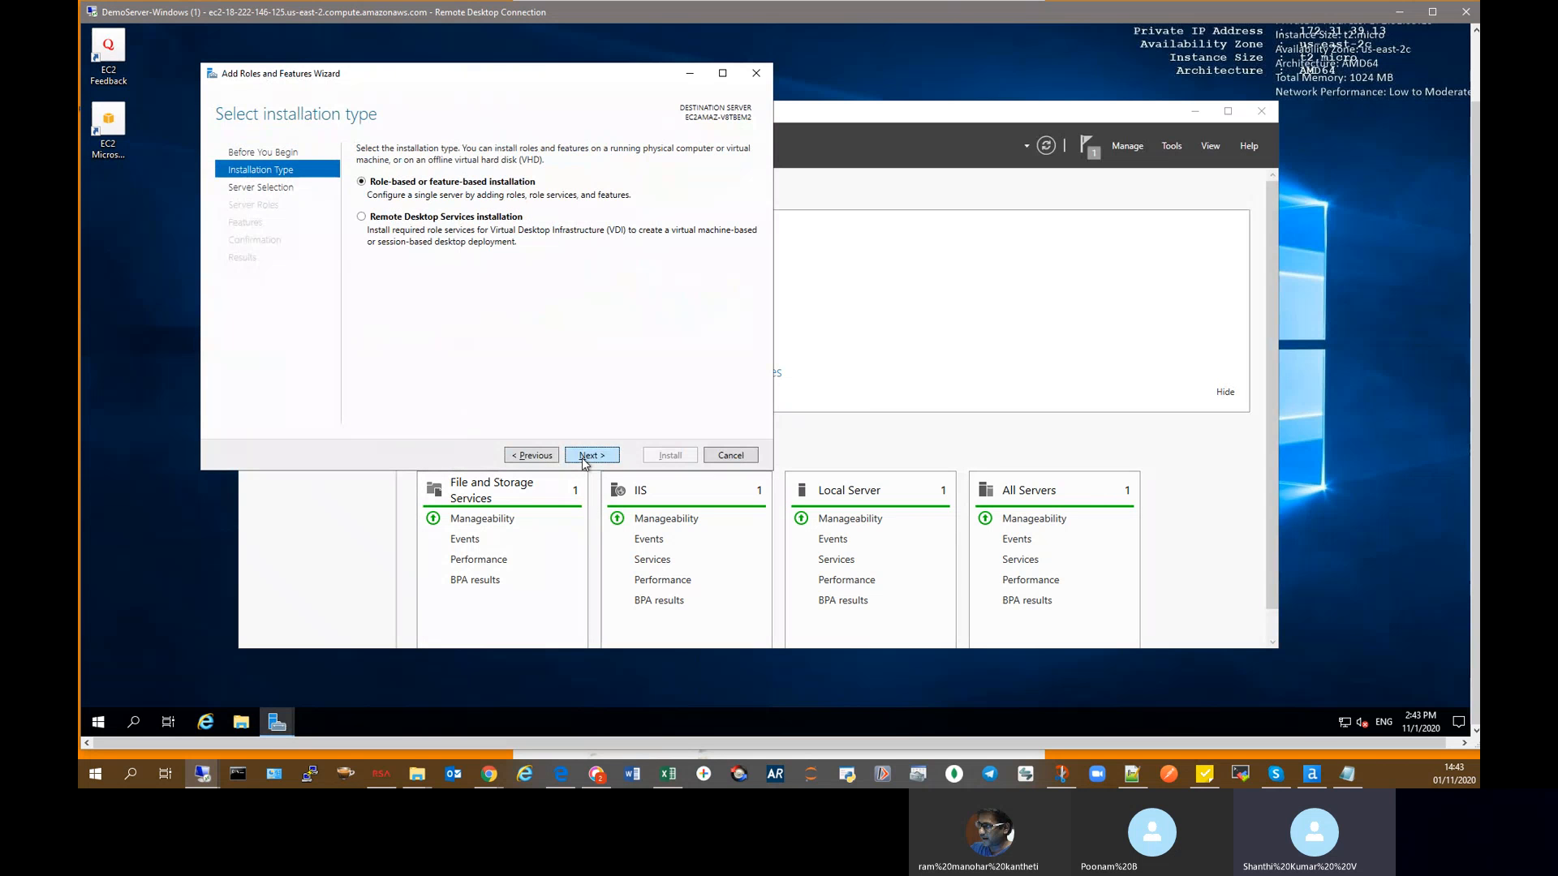
pyautogui.click(729, 455)
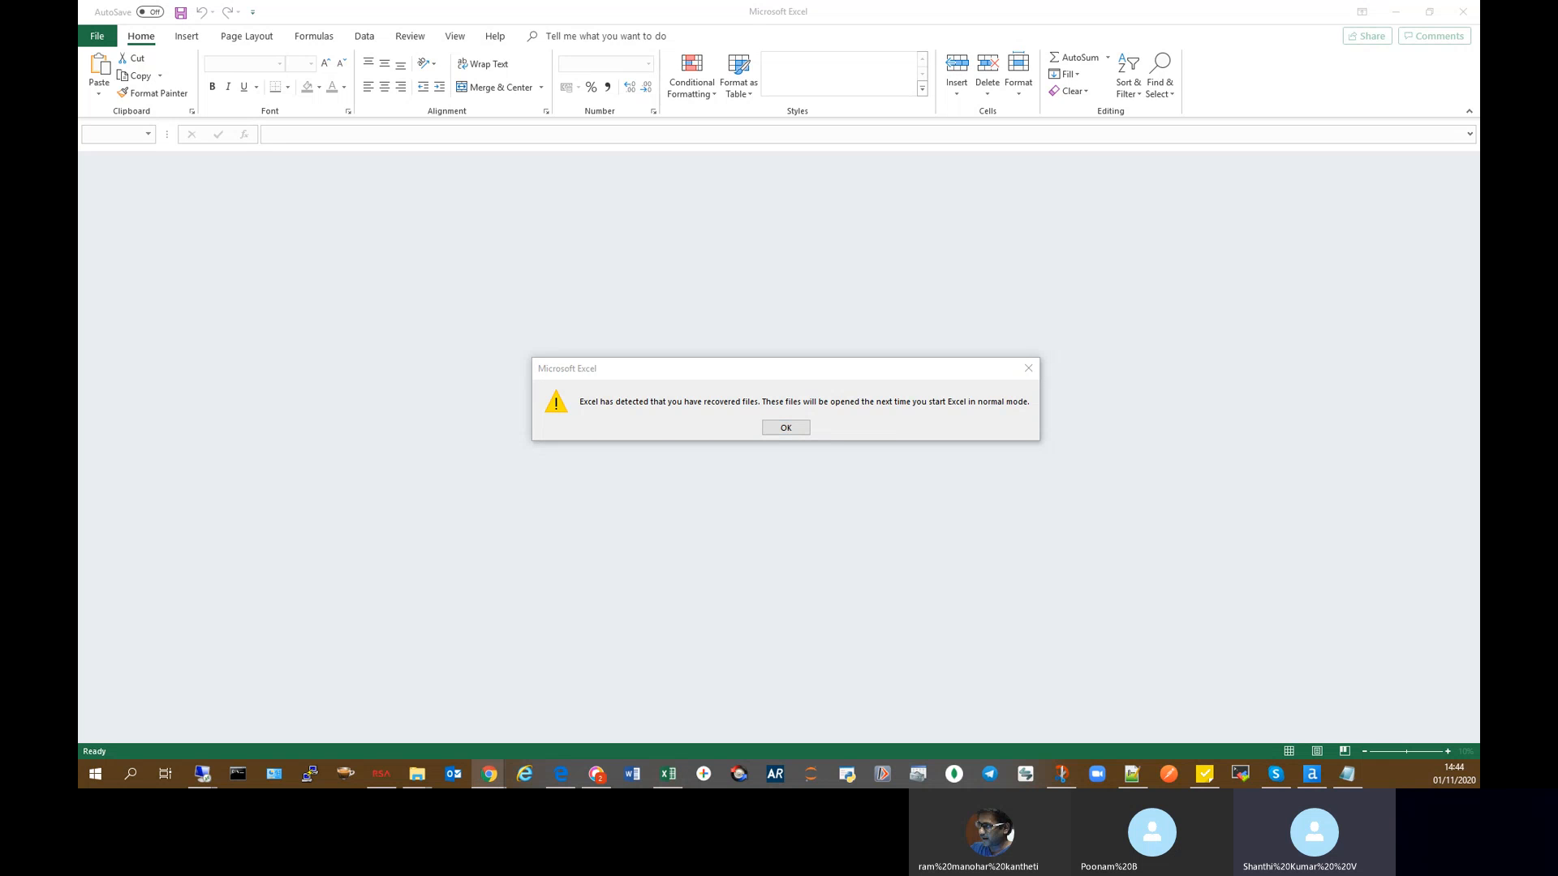
# Step: Dismiss Excel's recovered-files message and switch back to the DemoServer-Windows remote desktop session
pyautogui.click(803, 429)
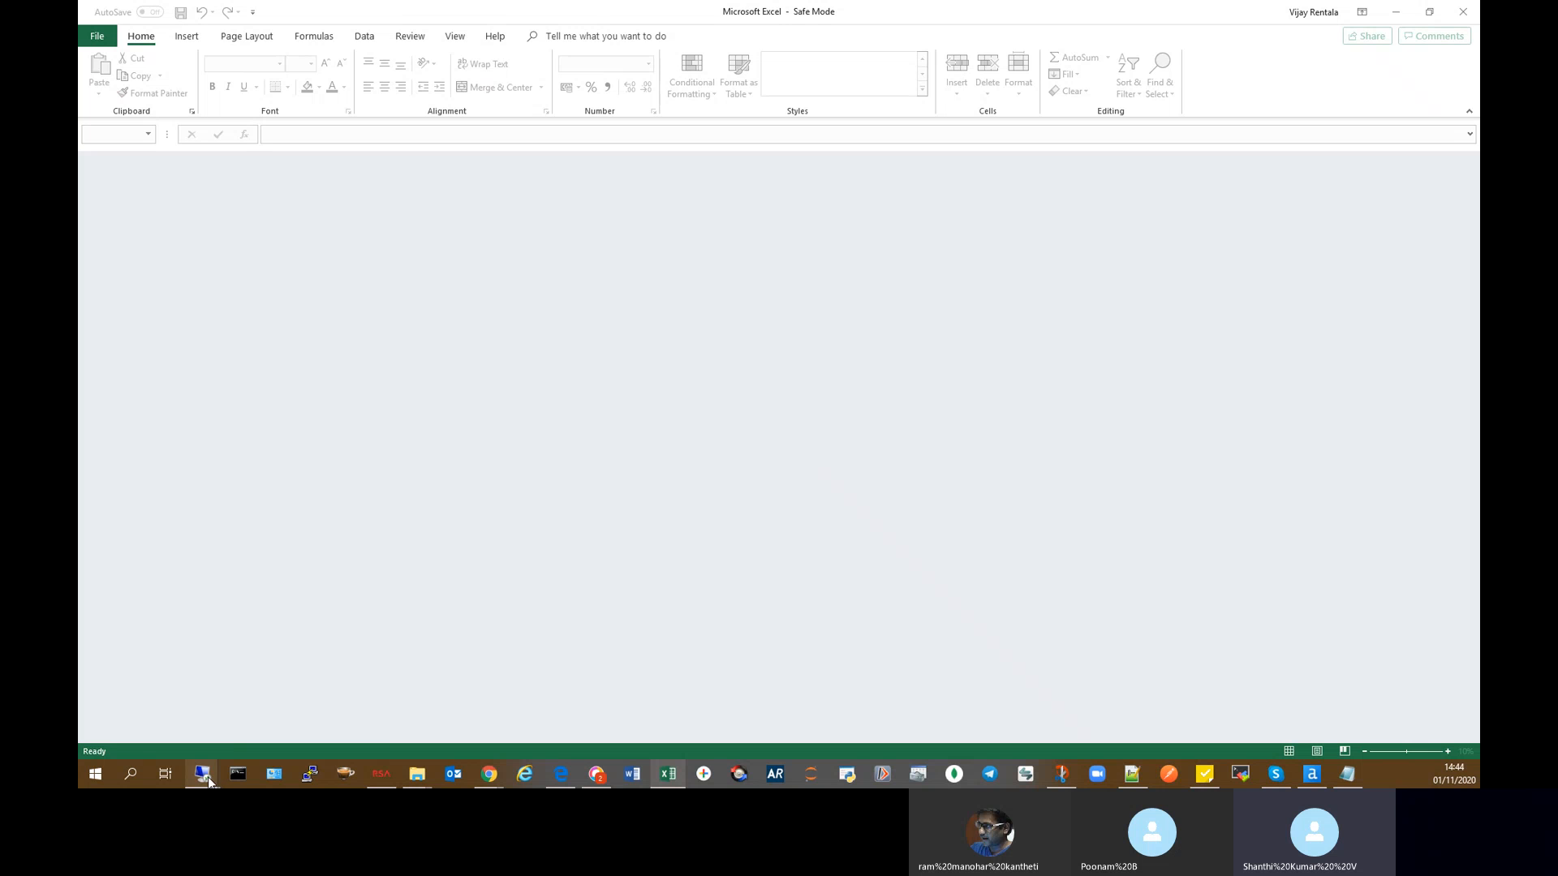
pyautogui.moveTo(207, 777)
pyautogui.click(324, 714)
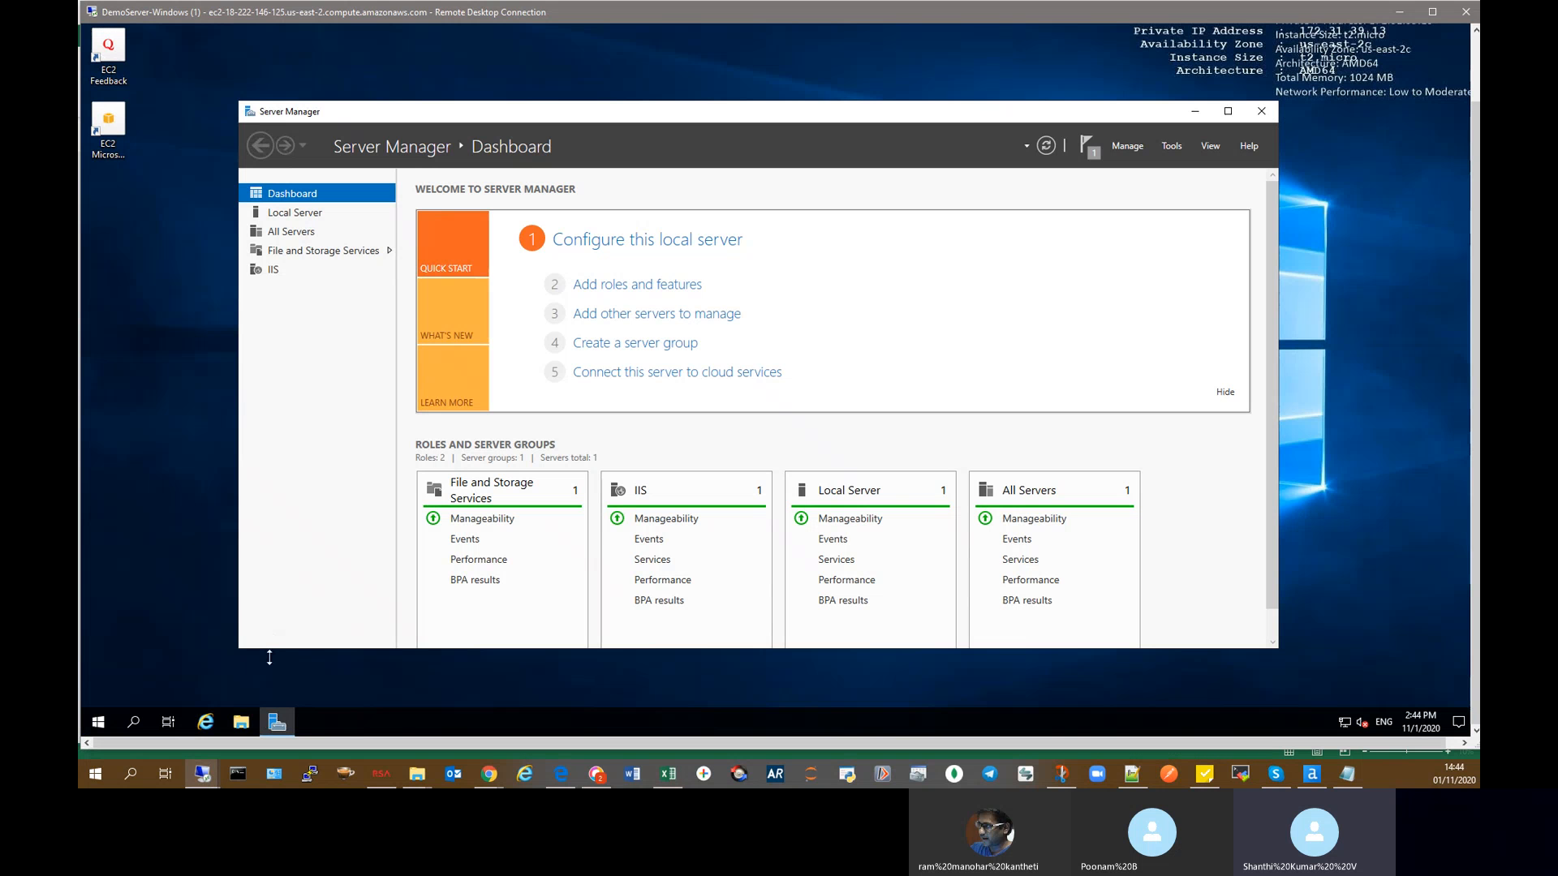
pyautogui.click(205, 722)
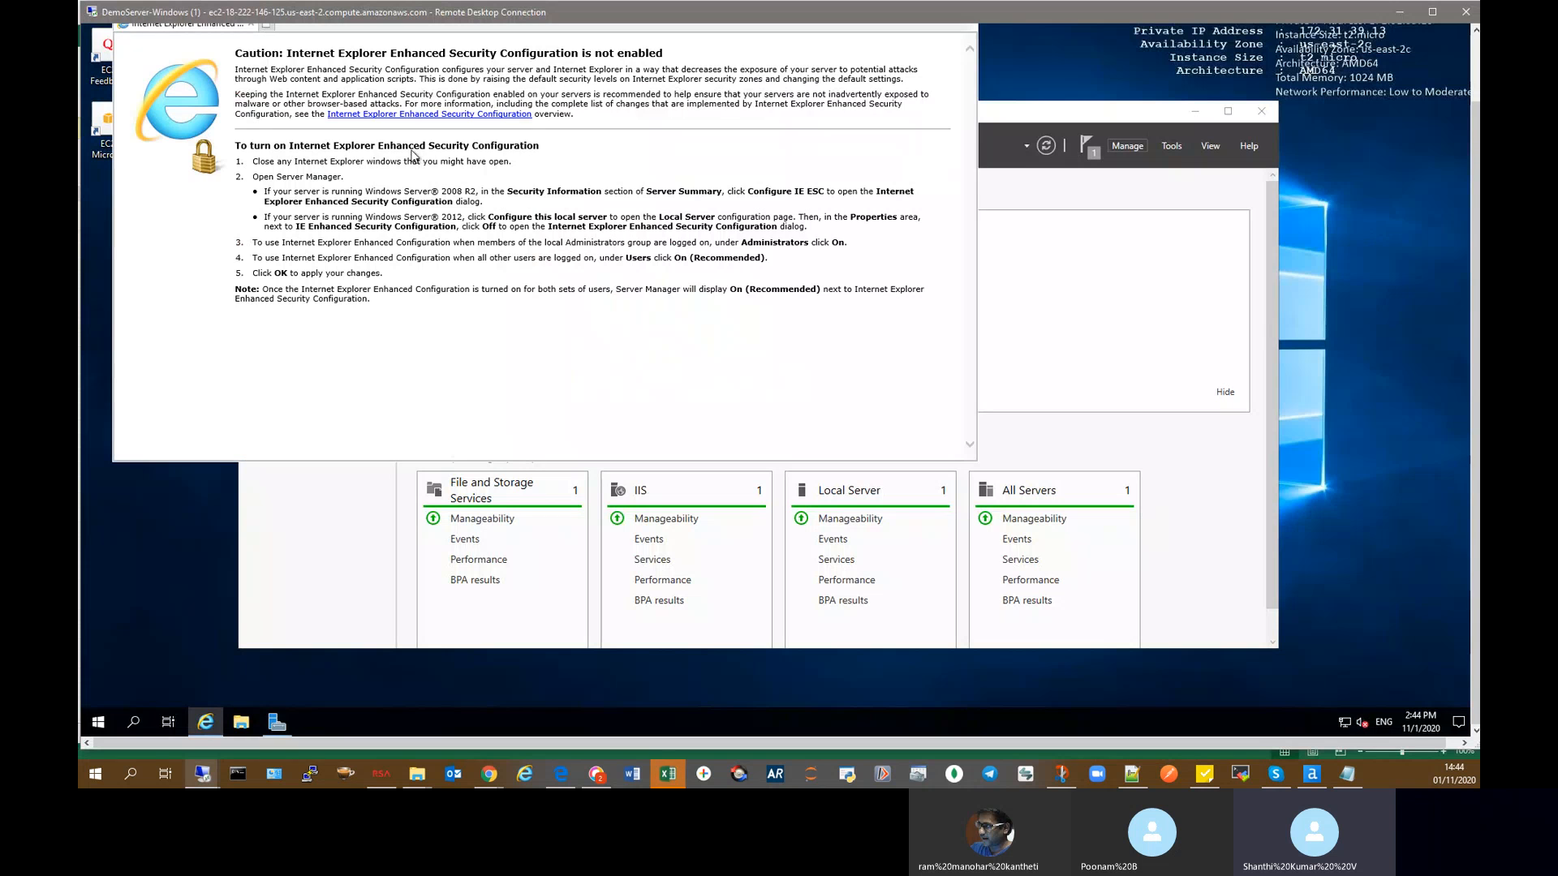
pyautogui.moveTo(1475, 332); pyautogui.dragTo(1475, 247)
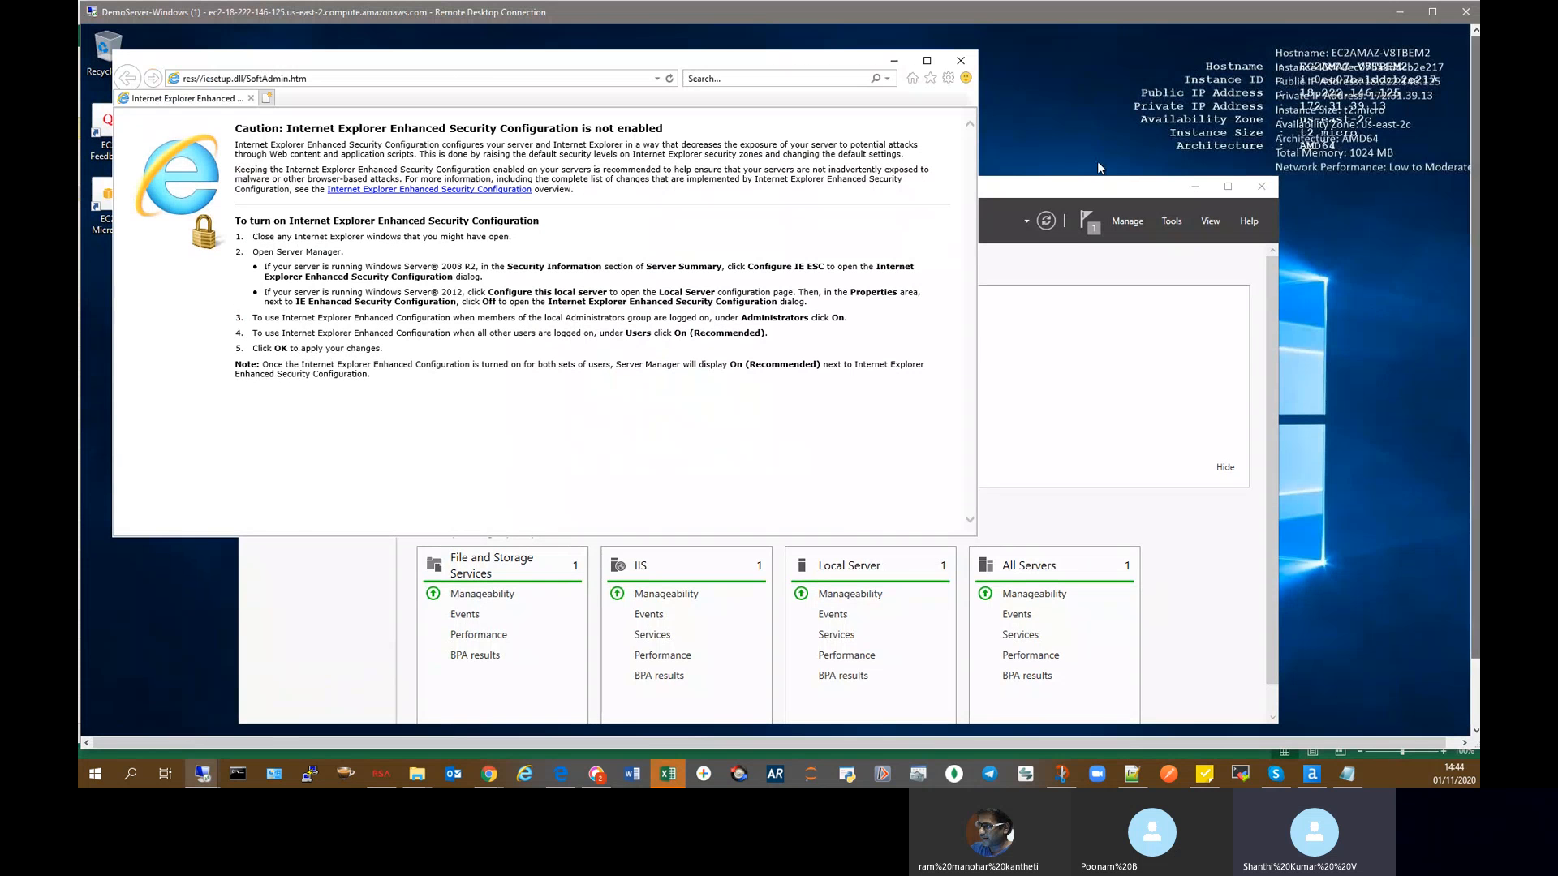
pyautogui.click(455, 79)
pyautogui.write('http://www.iis.net/learn/install/web-platform-installer/web-platform-installer-direct-downloads')
pyautogui.press('Return')
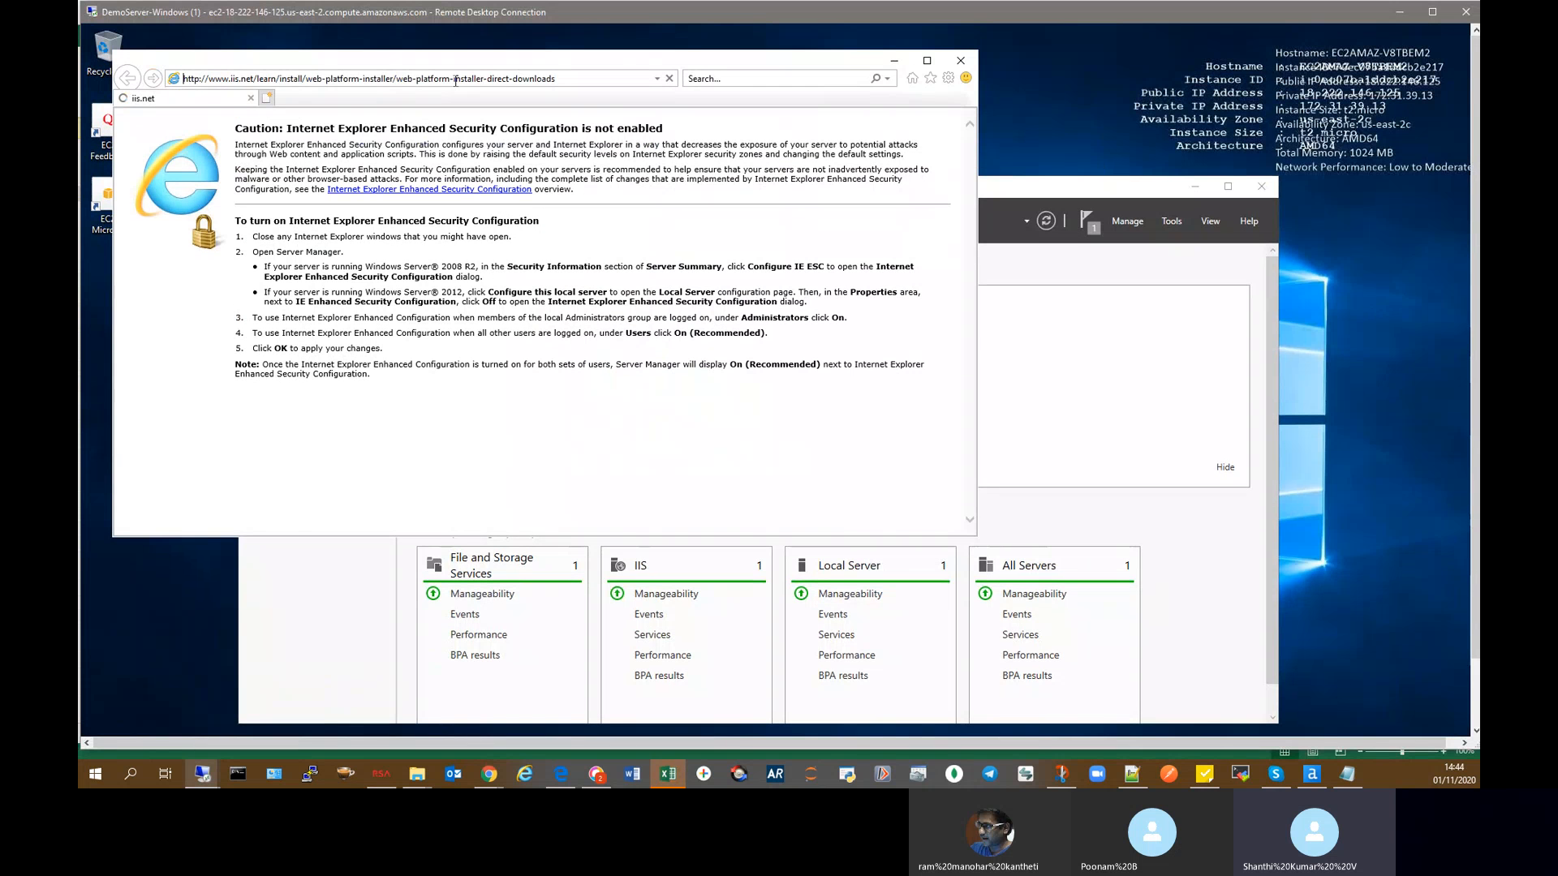
pyautogui.click(932, 64)
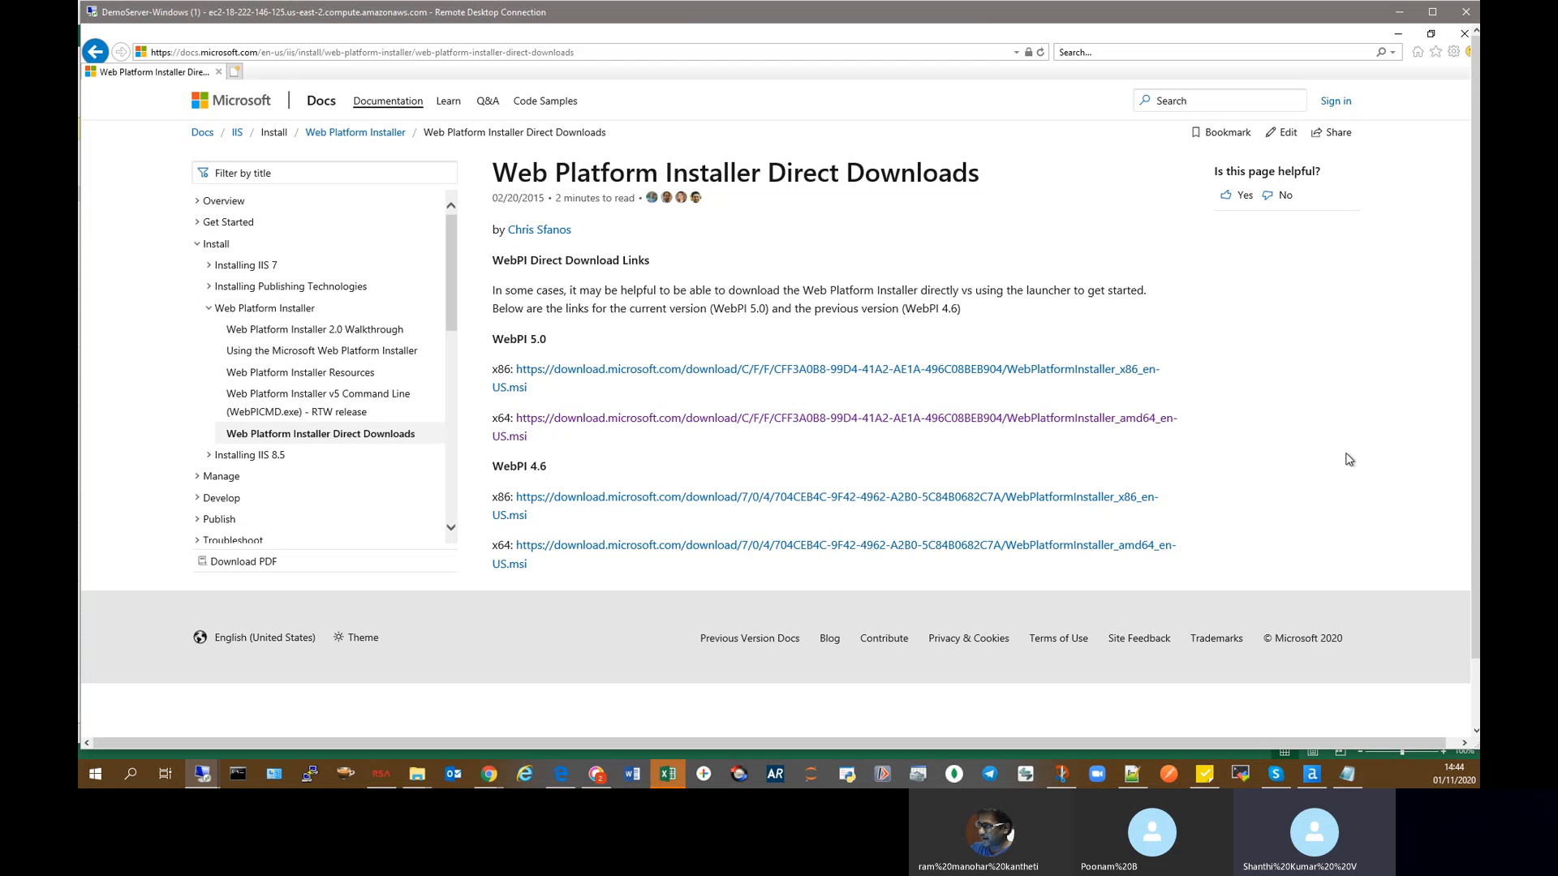
# Step: Download and run the x64 WebPI 5.0 installer, accept the license agreement, and complete the Microsoft Web Platform Installer 5.0 setup
pyautogui.click(1122, 419)
pyautogui.moveTo(1476, 306); pyautogui.dragTo(1477, 364)
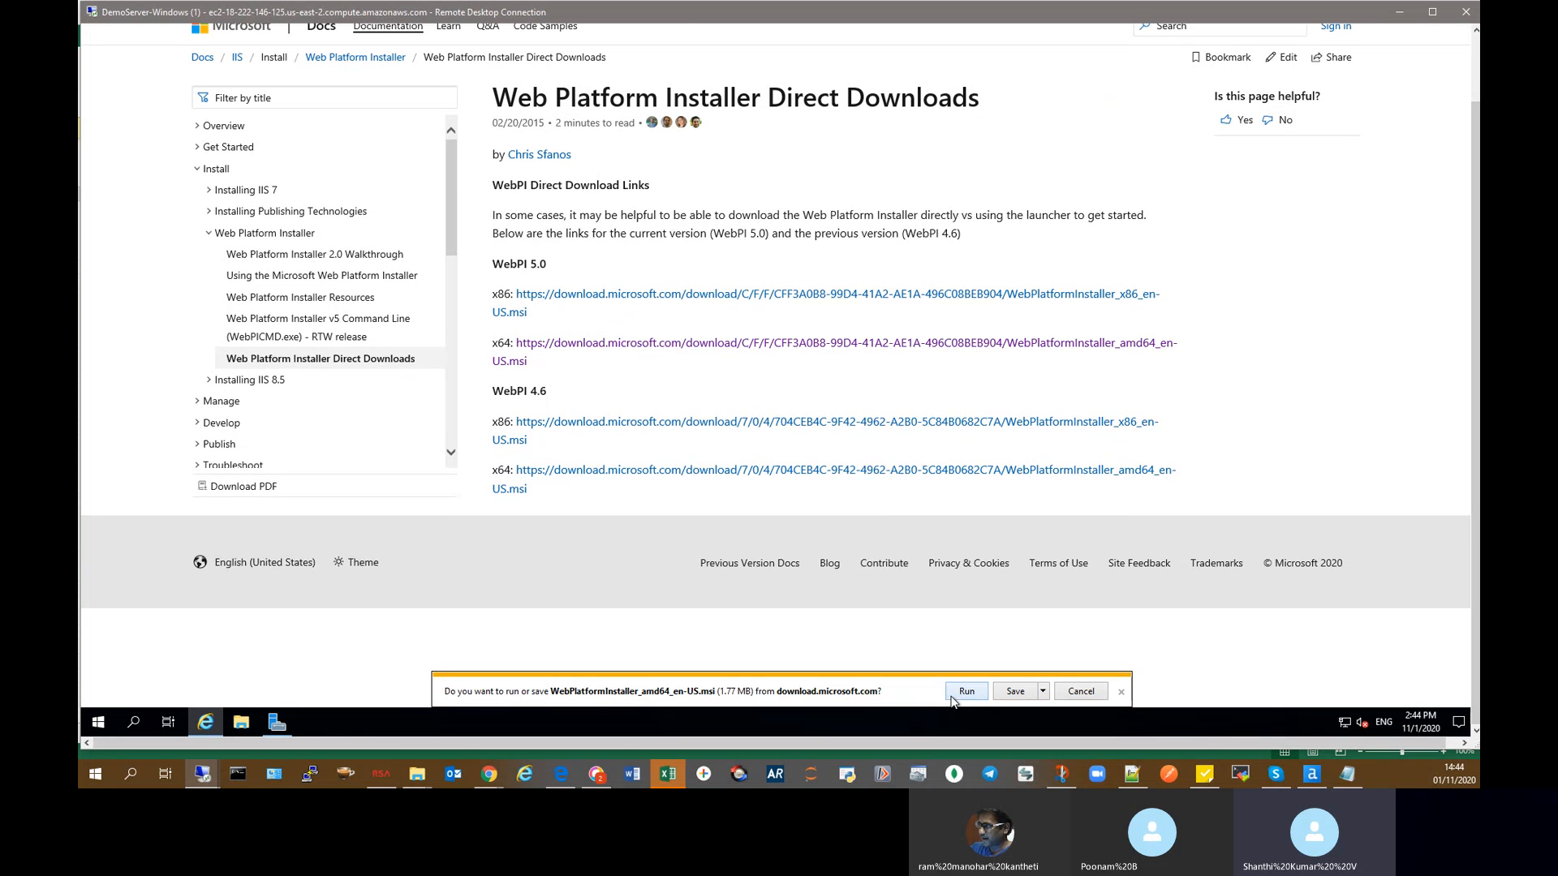
pyautogui.click(962, 694)
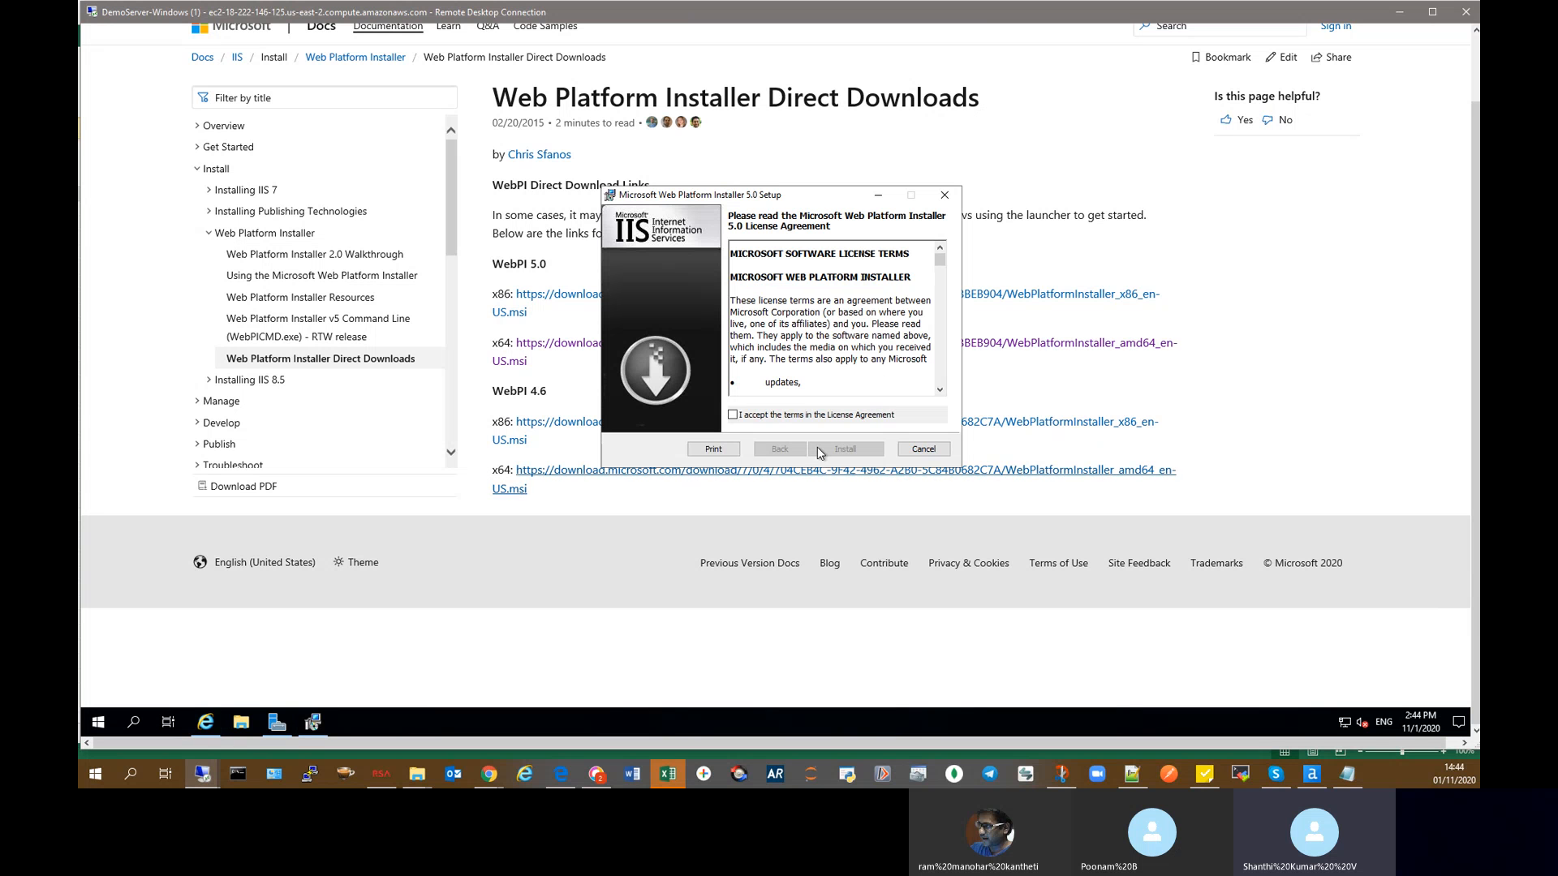
pyautogui.click(765, 416)
pyautogui.click(840, 450)
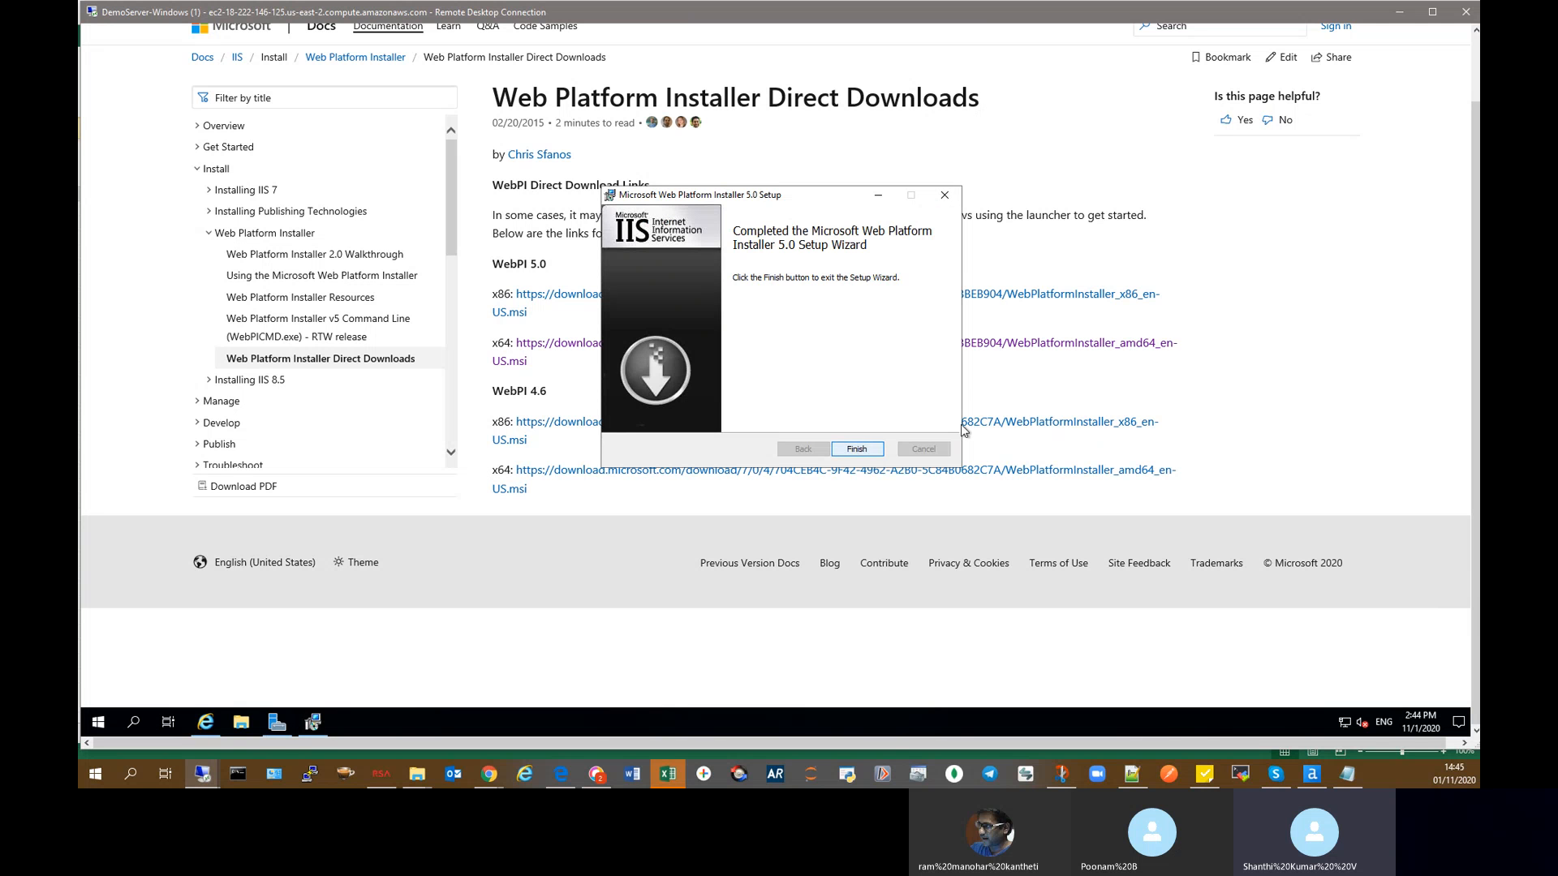
pyautogui.click(858, 449)
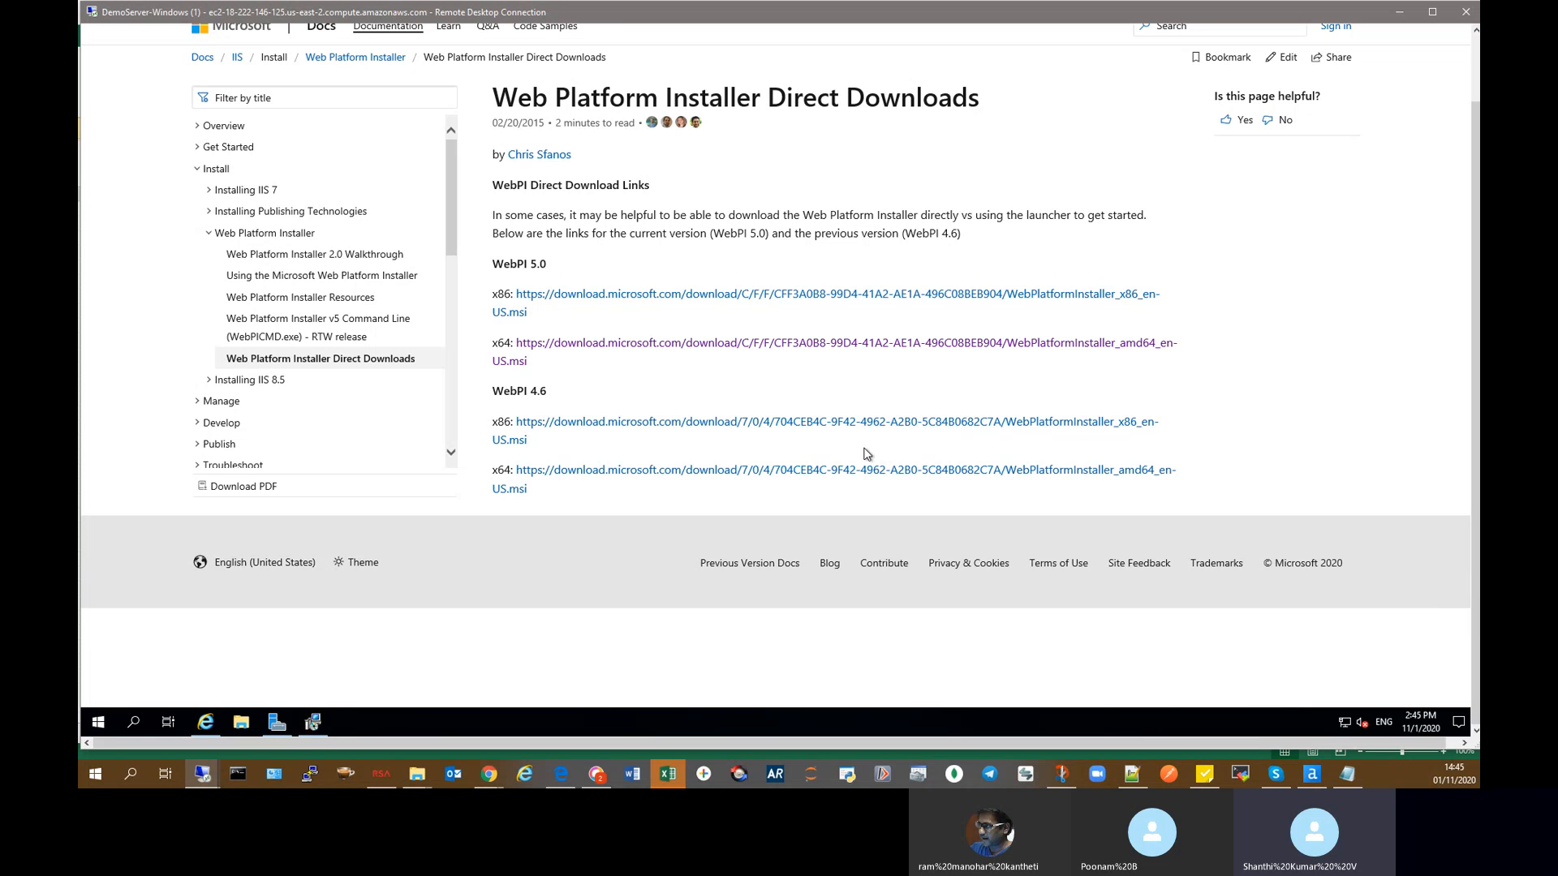
# Step: Search the server for "Web platform" and launch Microsoft Web Platform Installer
pyautogui.moveTo(1475, 430); pyautogui.dragTo(1475, 393)
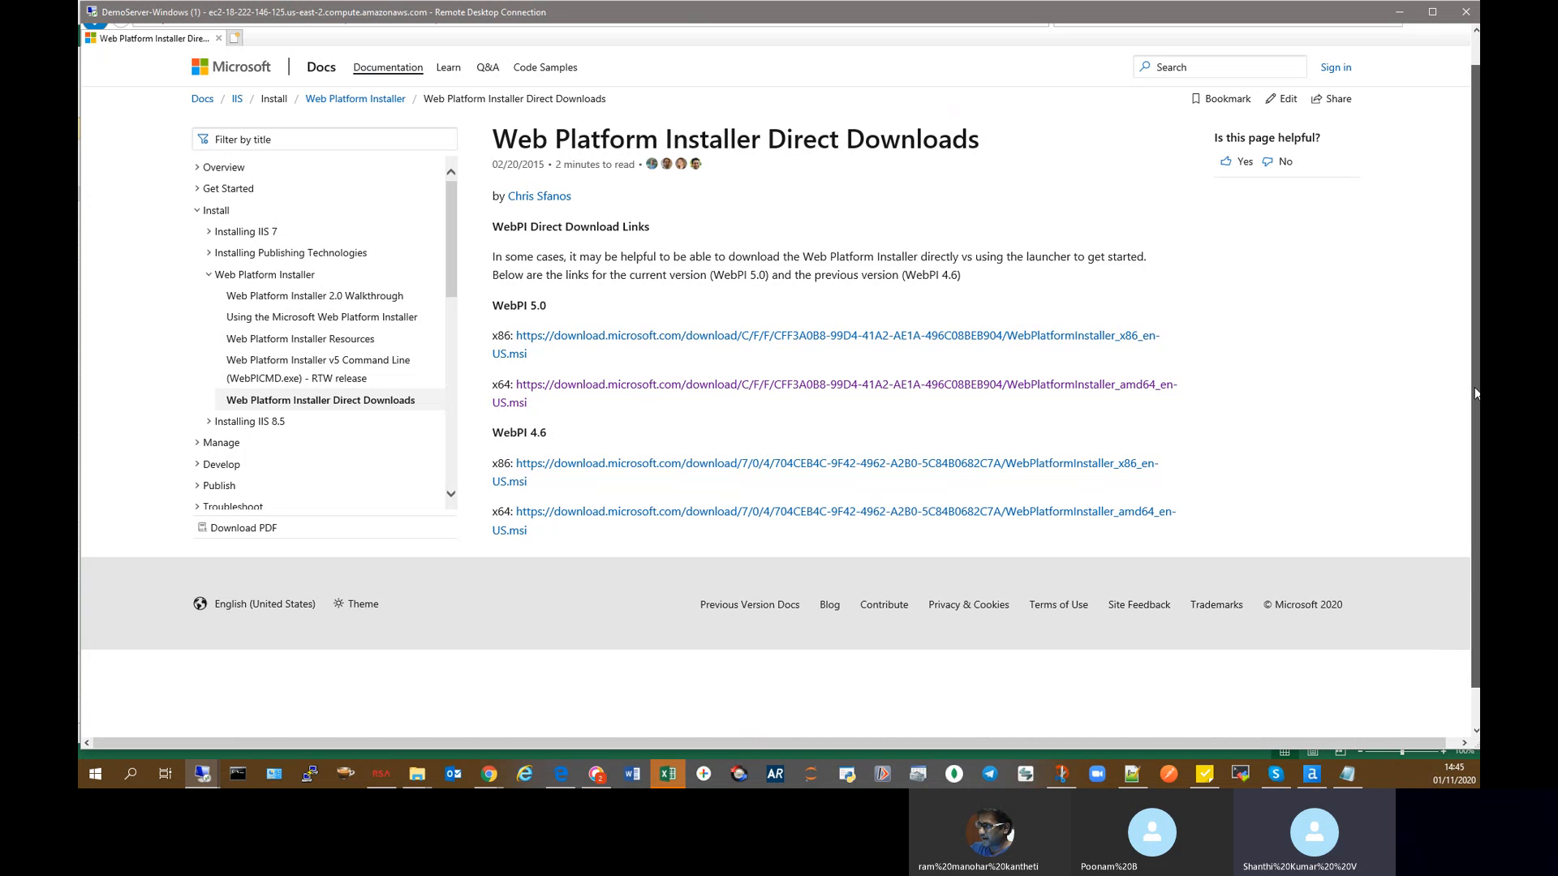
pyautogui.moveTo(1474, 387); pyautogui.dragTo(1474, 428)
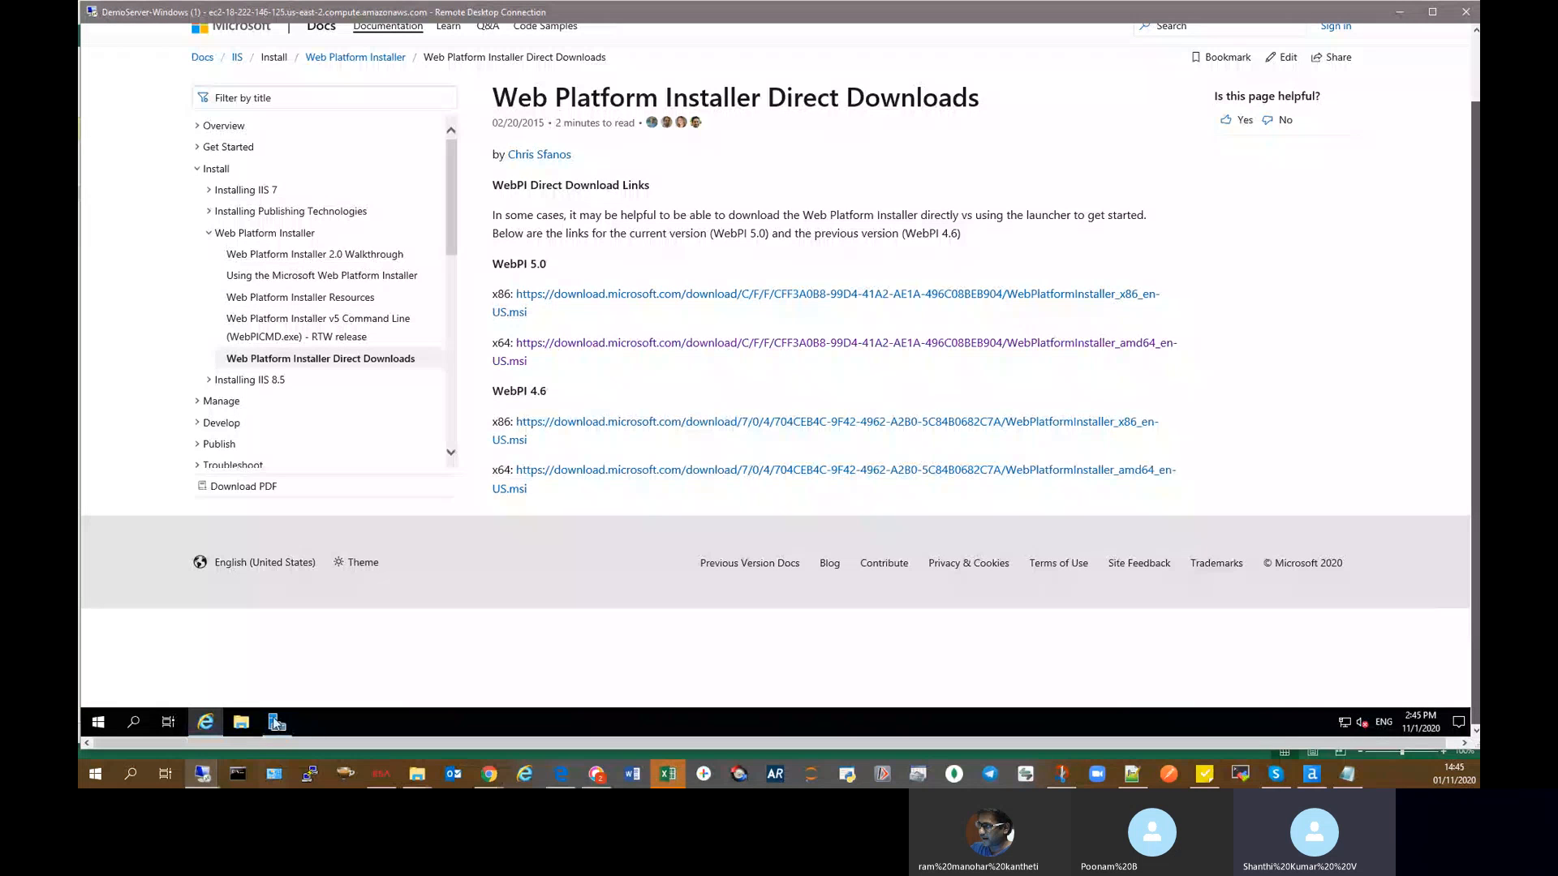
pyautogui.click(132, 726)
pyautogui.write('Web')
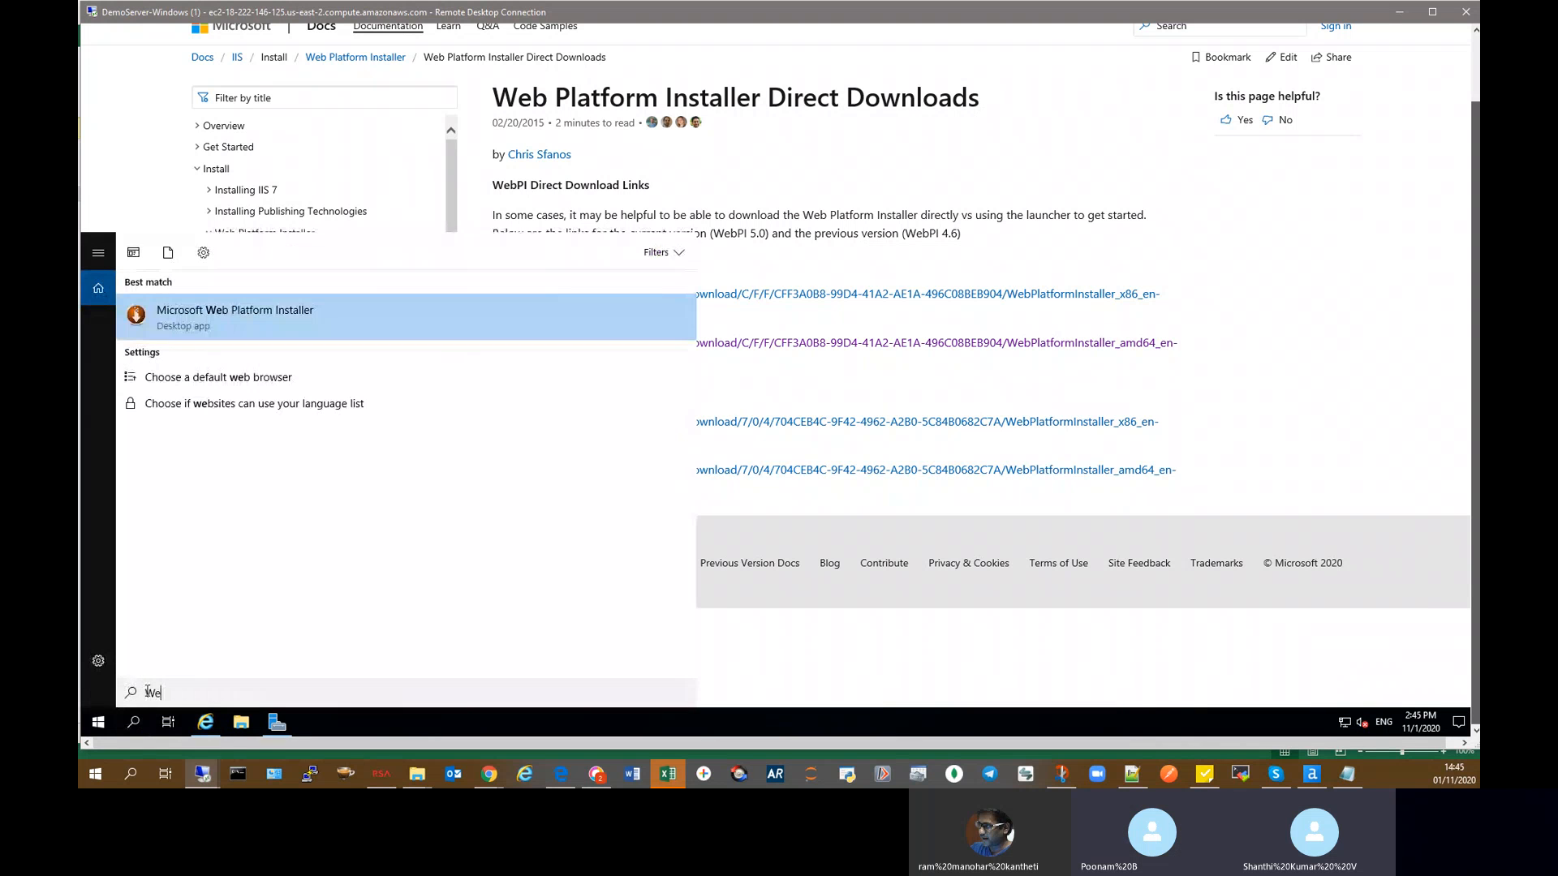
pyautogui.write(' platform')
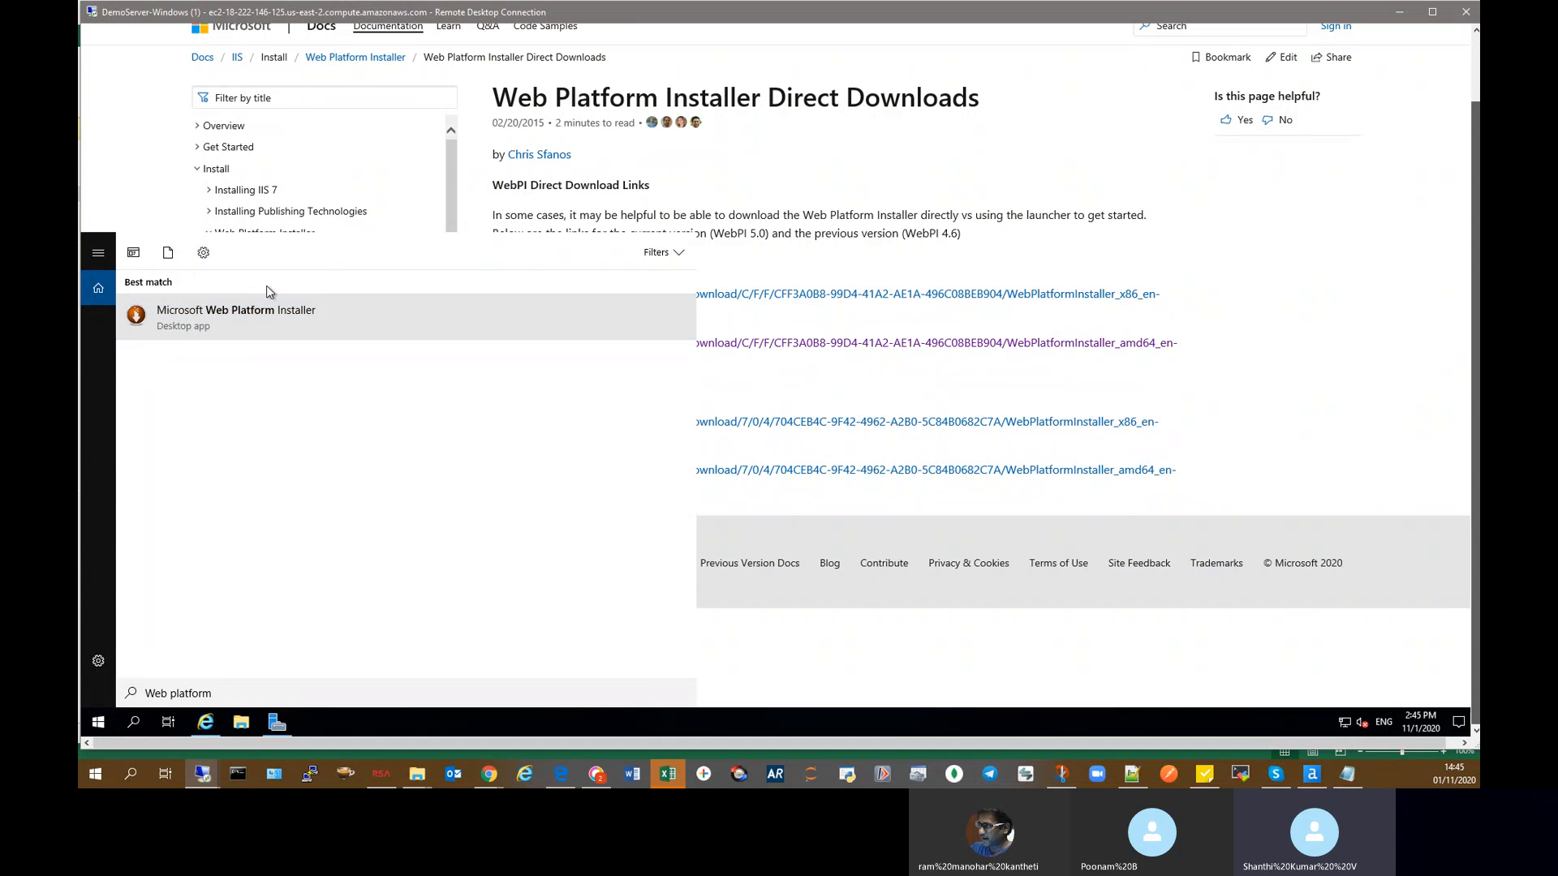
pyautogui.click(264, 307)
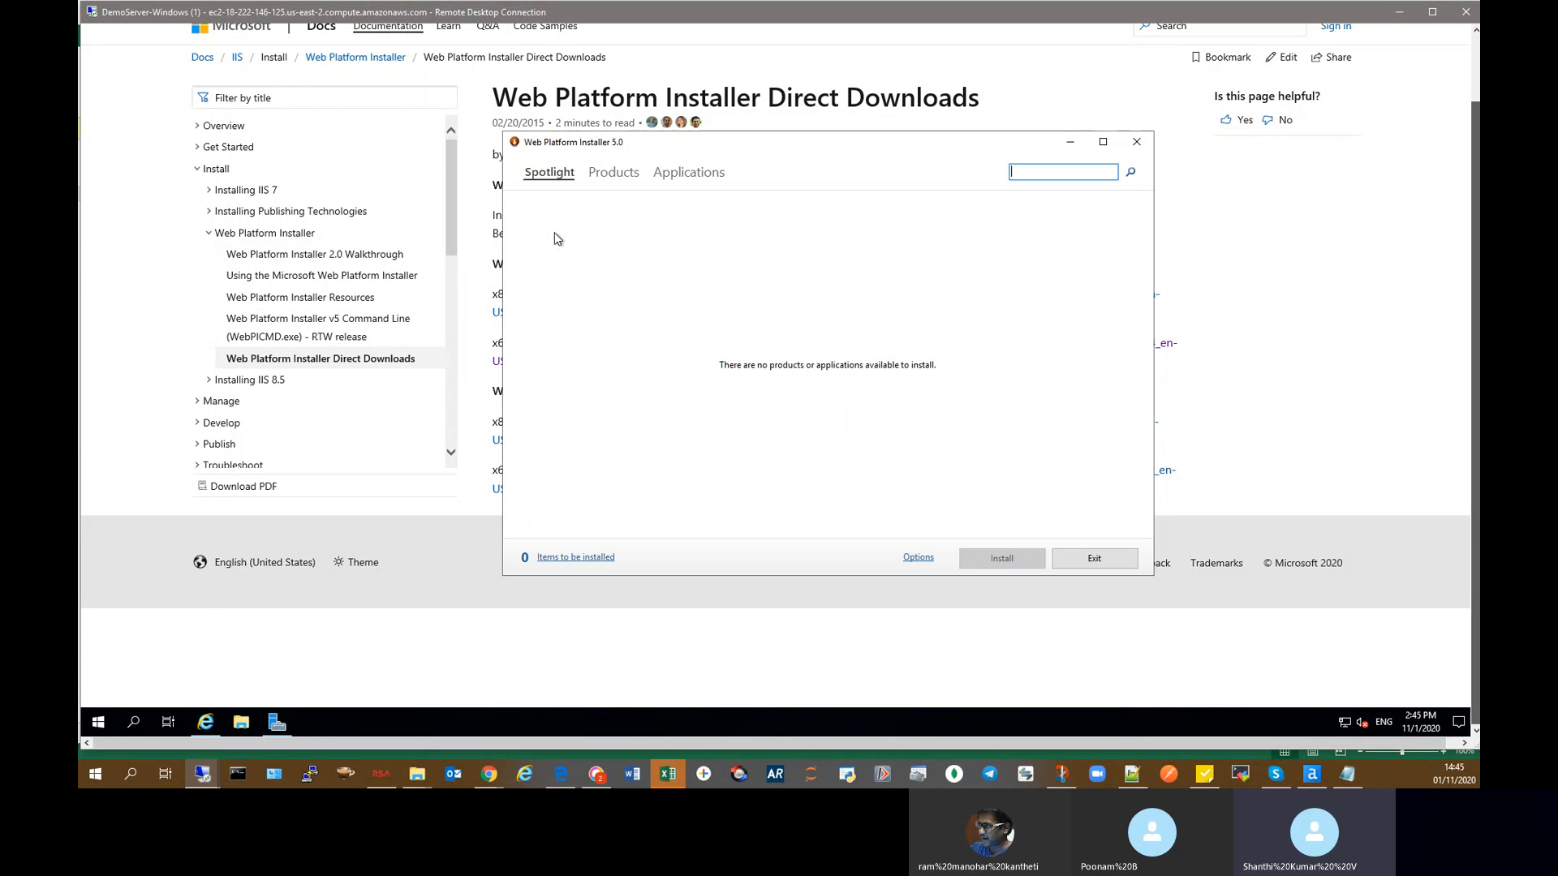
# Step: Find MySQL Windows 5.5 among the Web Platform Installer products and add it to the items to install
pyautogui.click(614, 172)
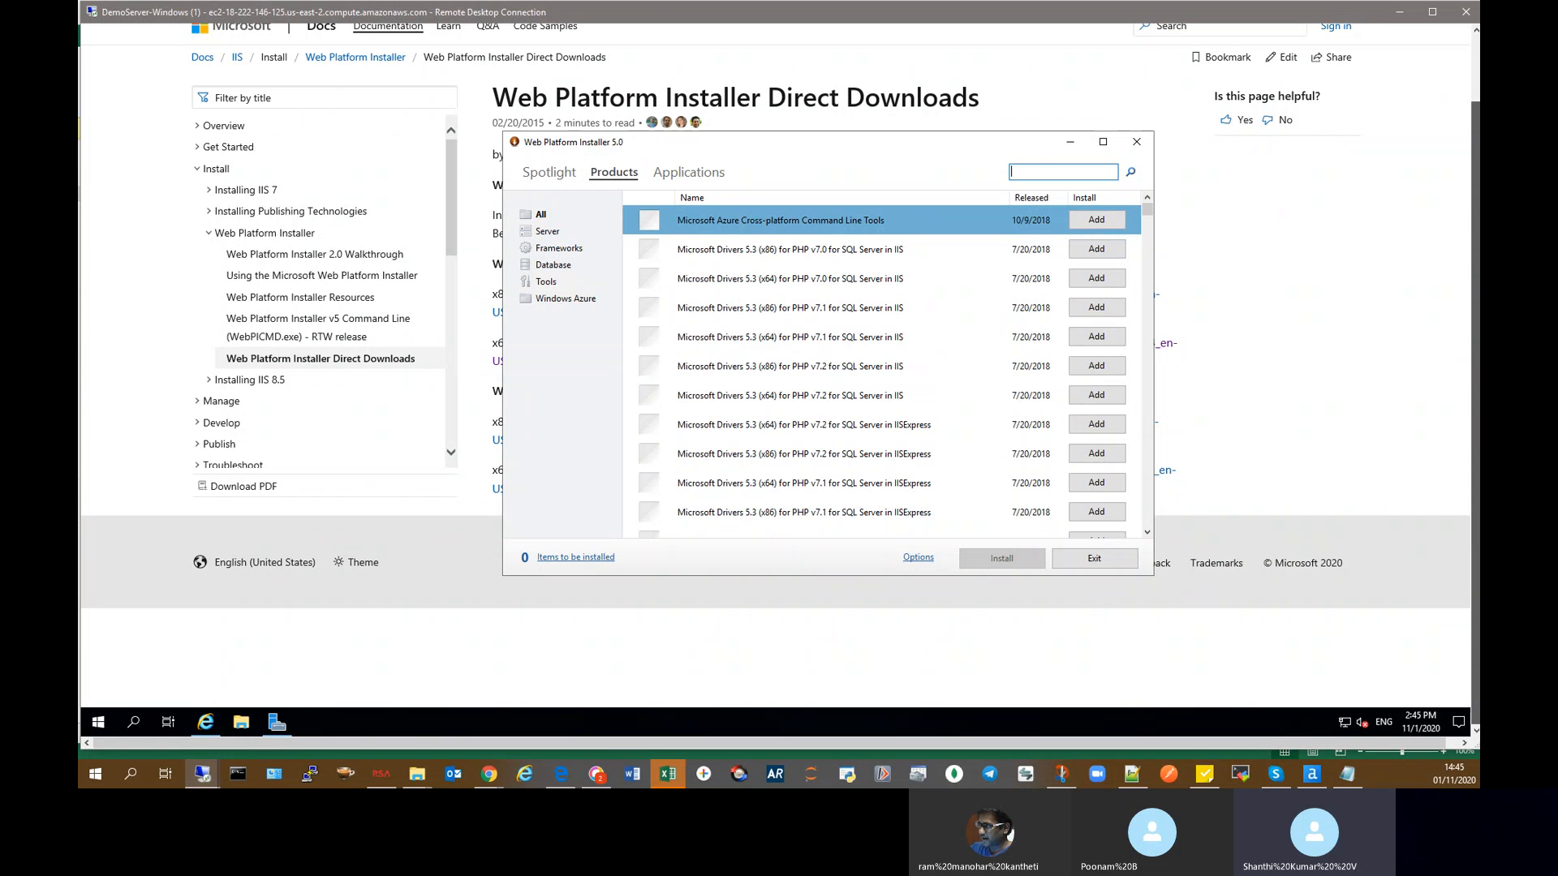
pyautogui.click(489, 774)
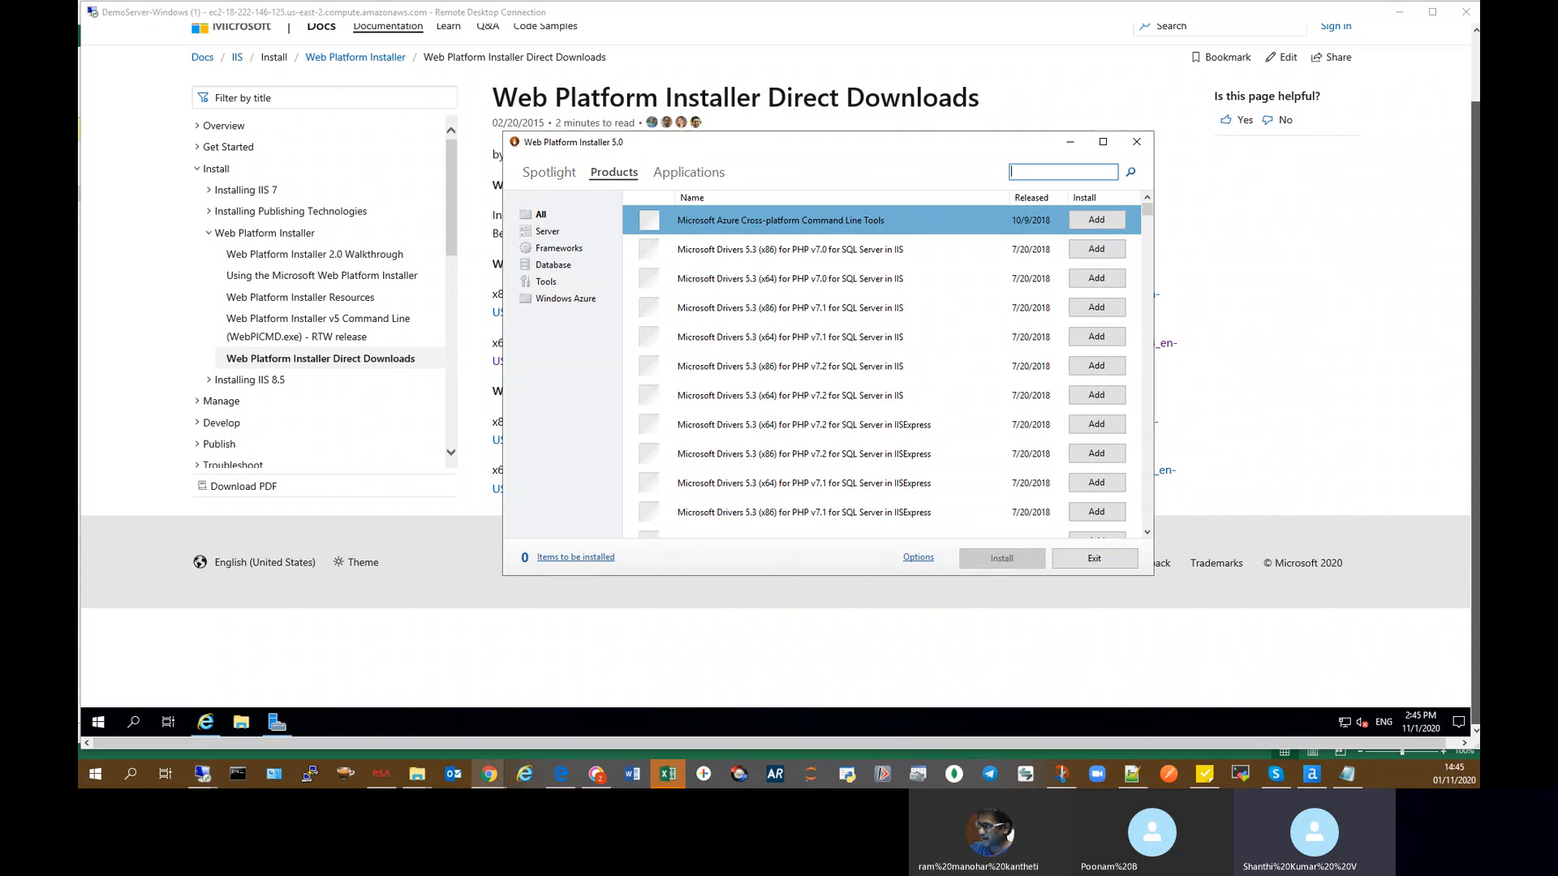
pyautogui.click(1054, 174)
pyautogui.write('MySQL Windows 5.5')
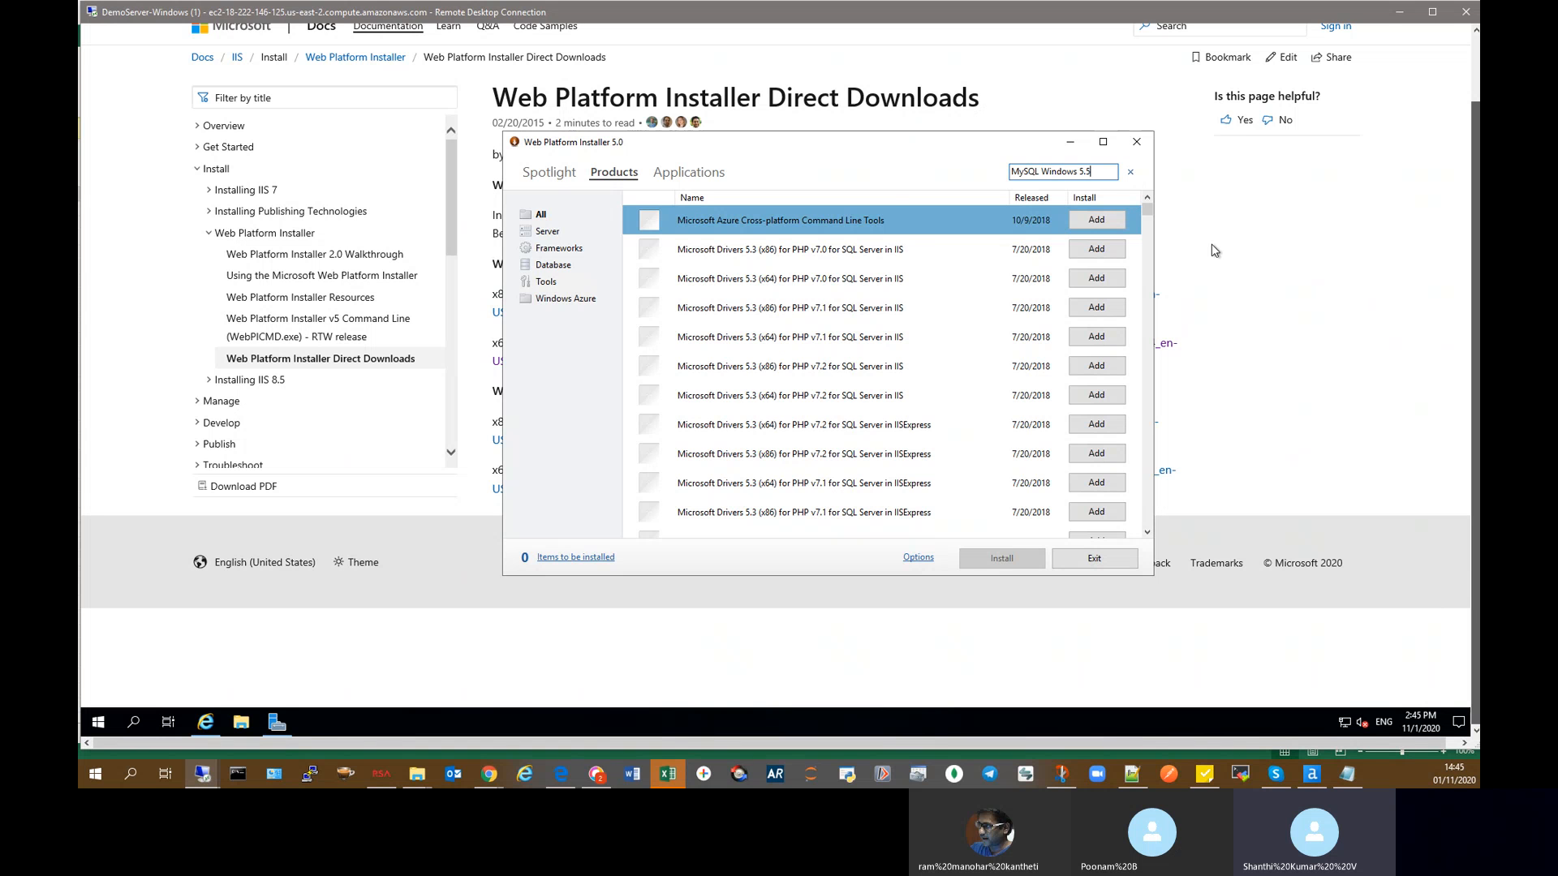
pyautogui.press('Return')
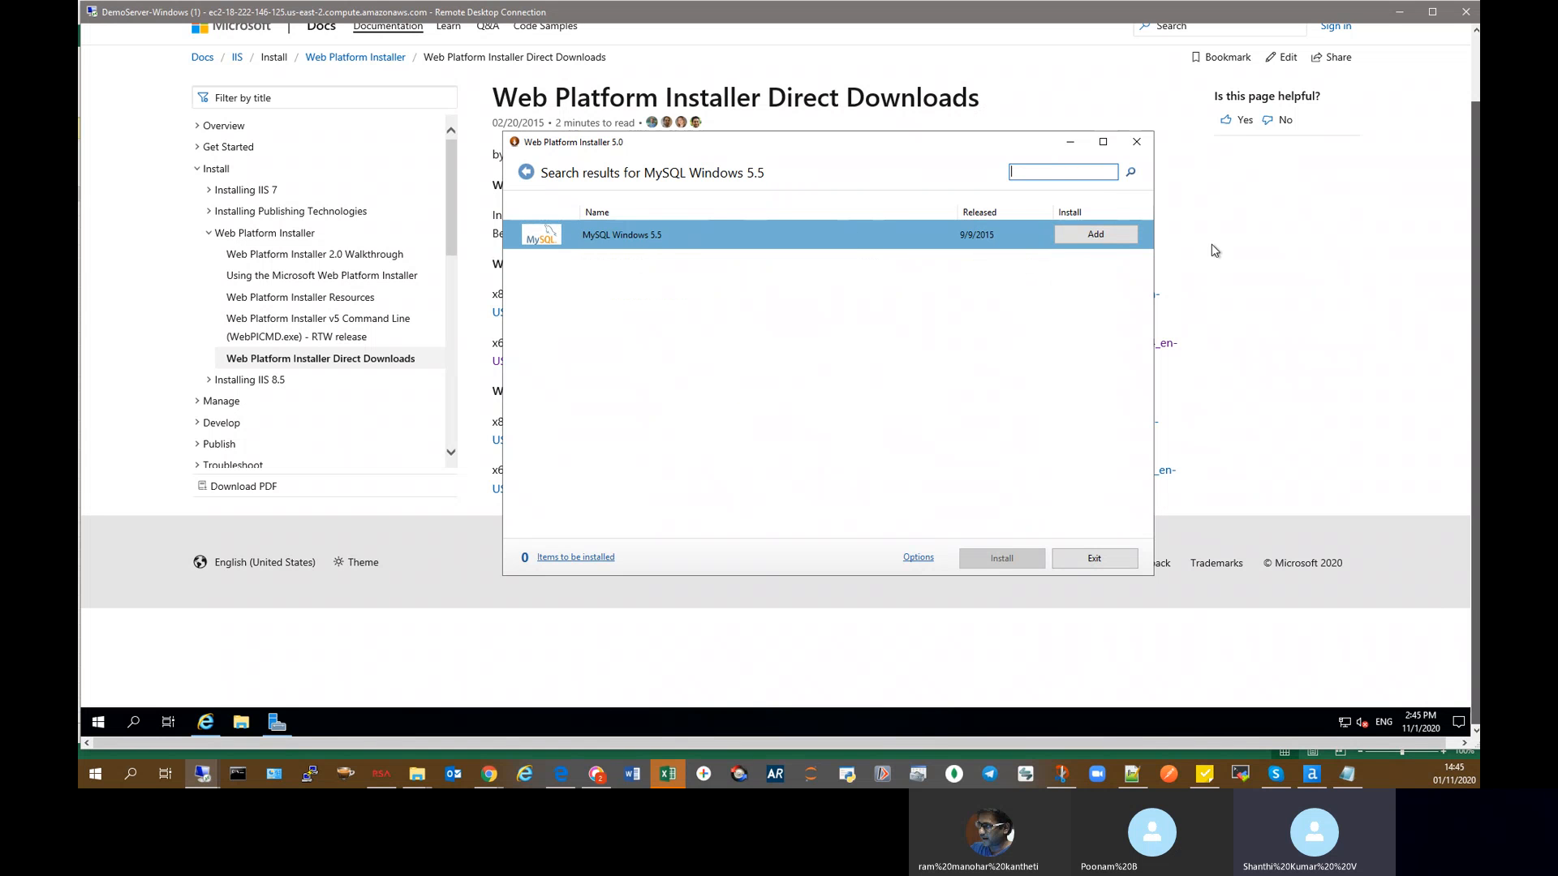
pyautogui.click(1093, 235)
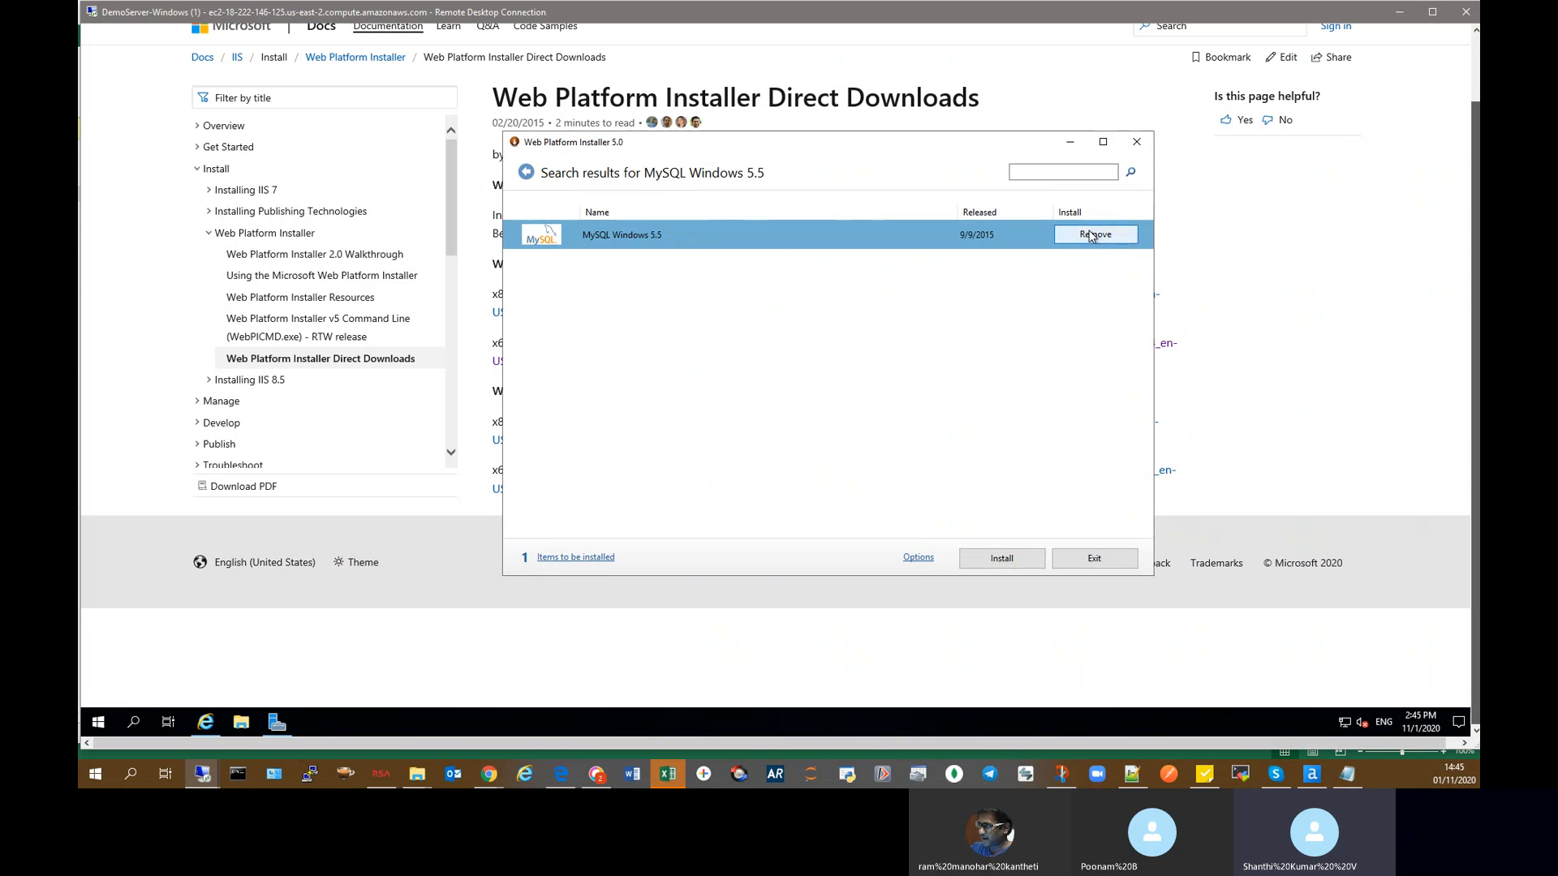
# Step: Search the Web Platform Installer for PHP and browse to the PHP 5.x releases
pyautogui.click(1068, 173)
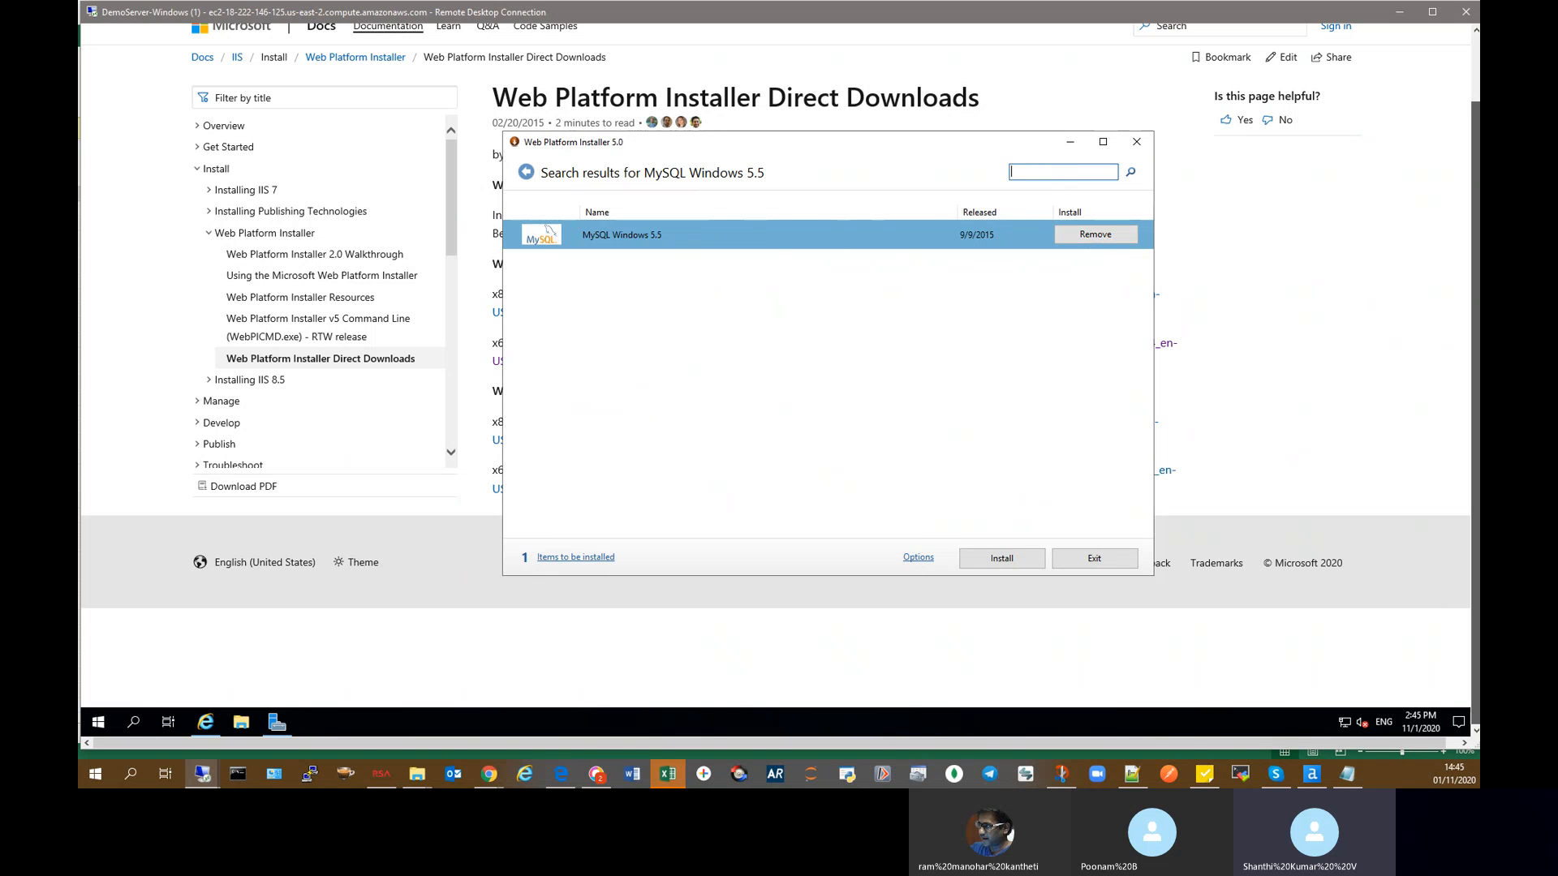
pyautogui.write('PHP')
pyautogui.press('Return')
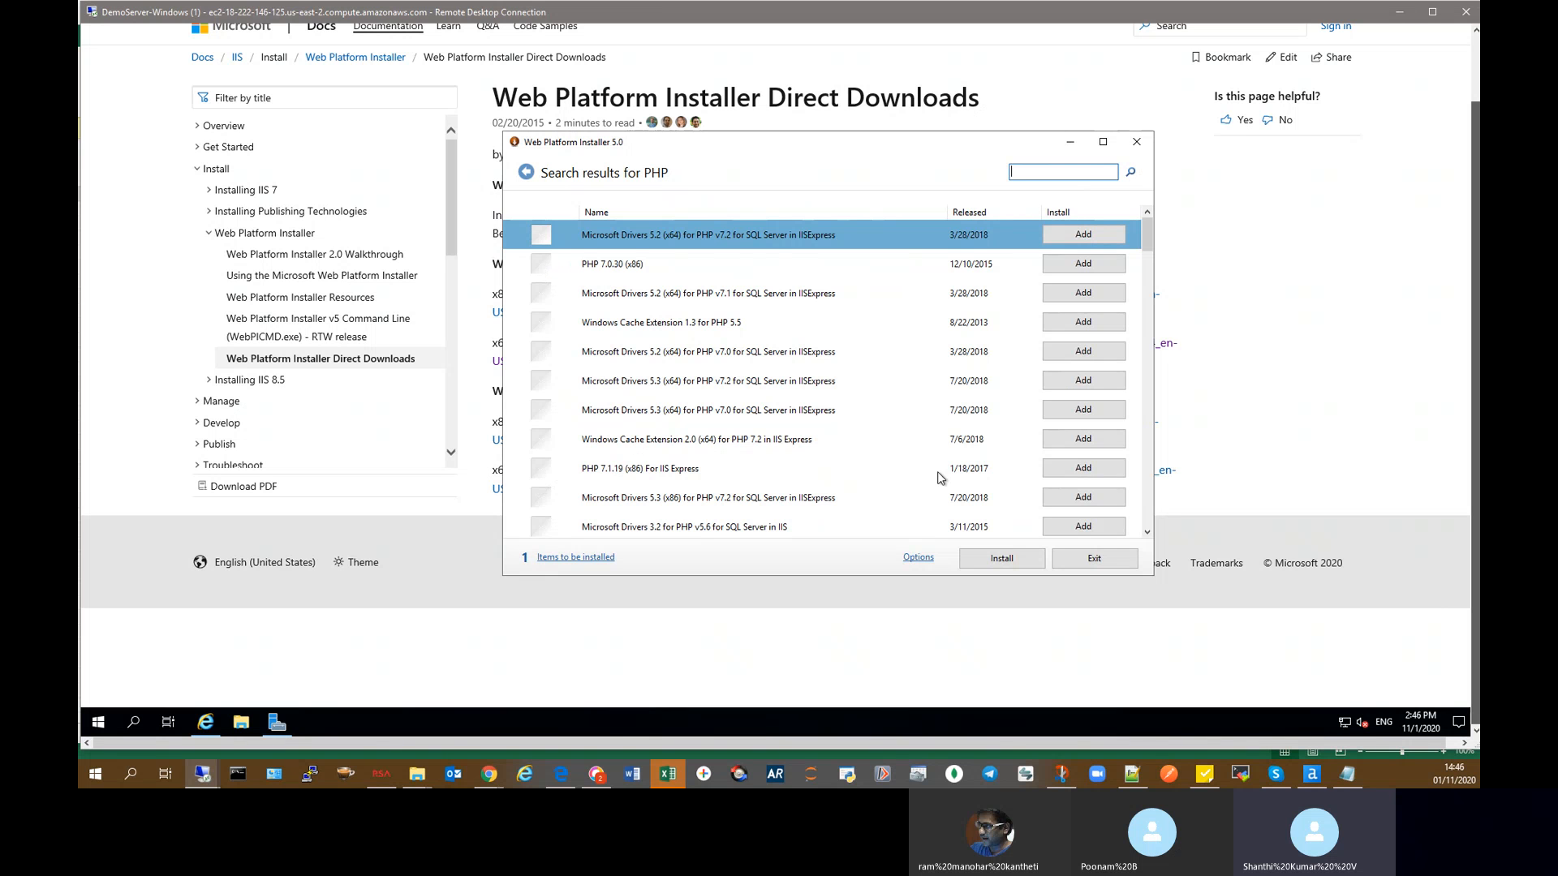
pyautogui.scroll(-2, 766, 416)
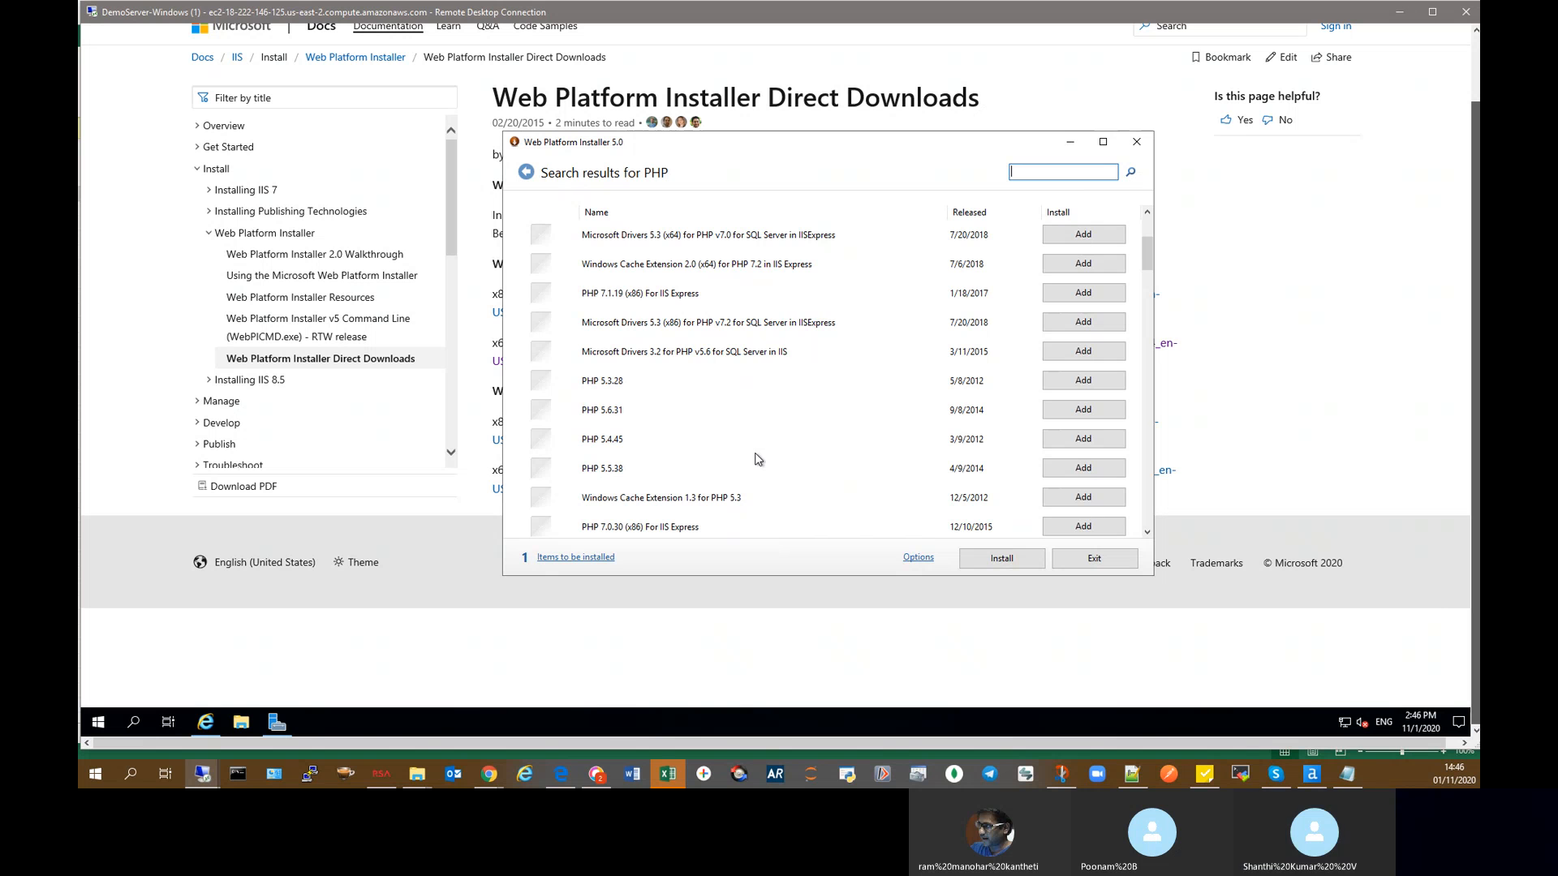
pyautogui.click(549, 471)
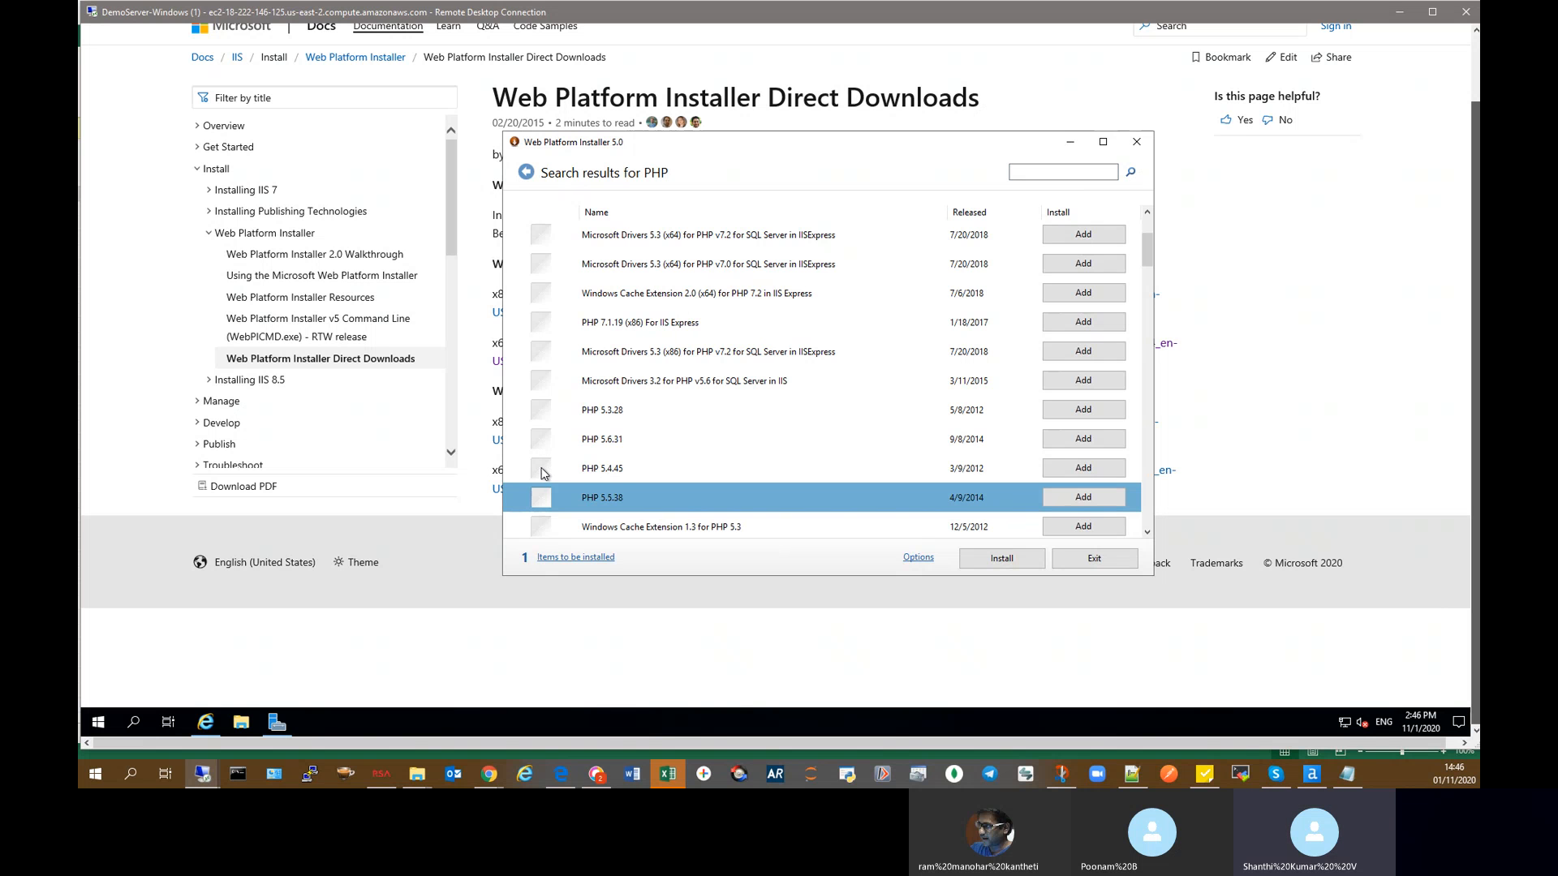
pyautogui.click(539, 470)
pyautogui.click(1079, 468)
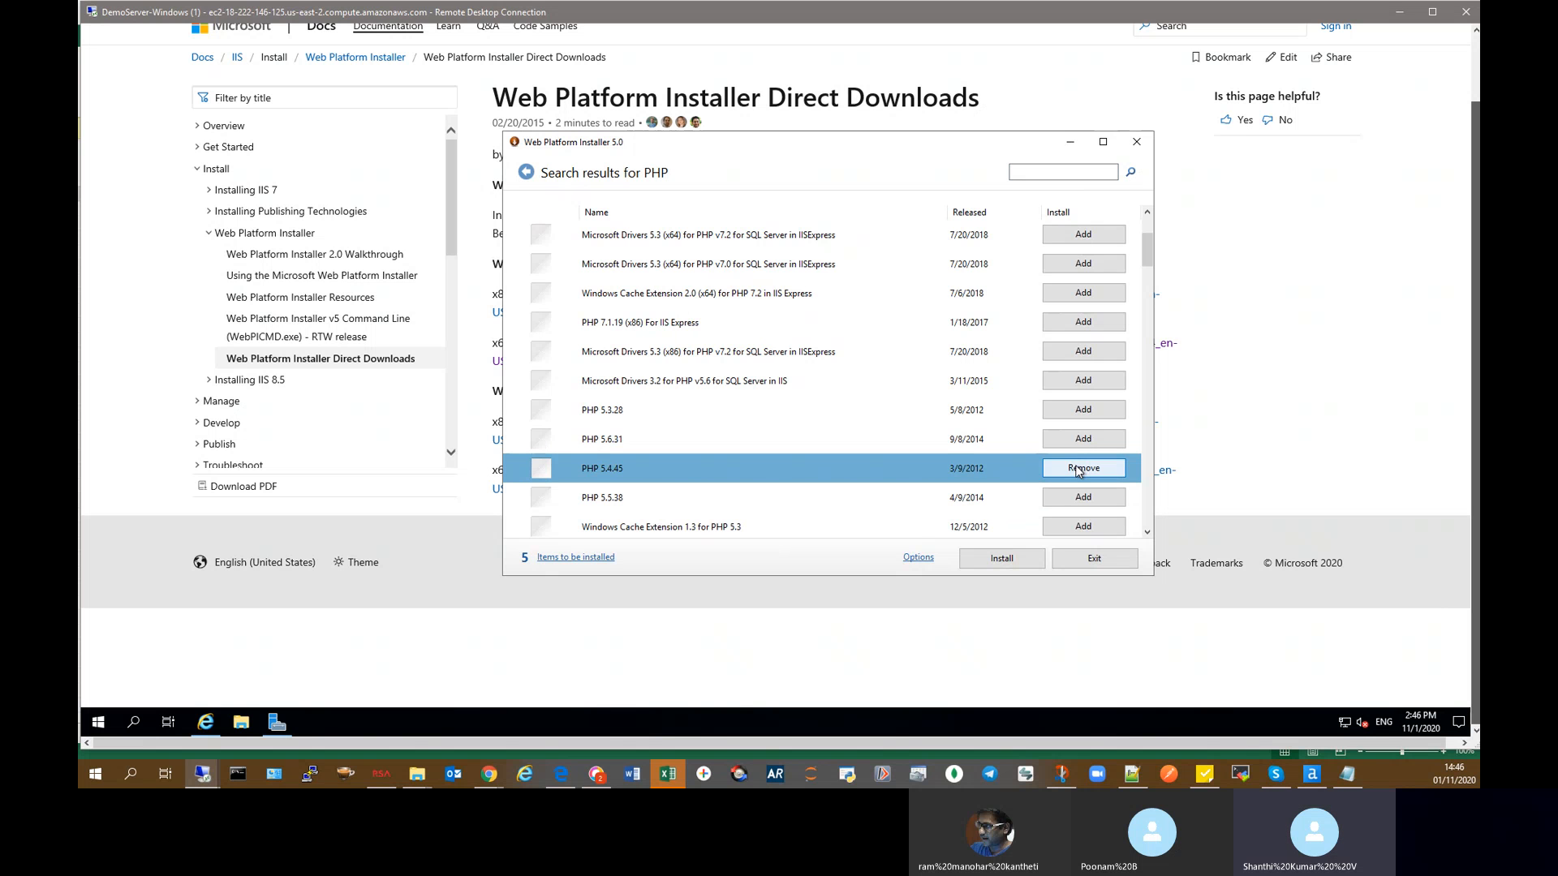
pyautogui.click(1091, 471)
# Step: Add PHP 5.6.31 to the items to install and start the installation
pyautogui.click(1079, 440)
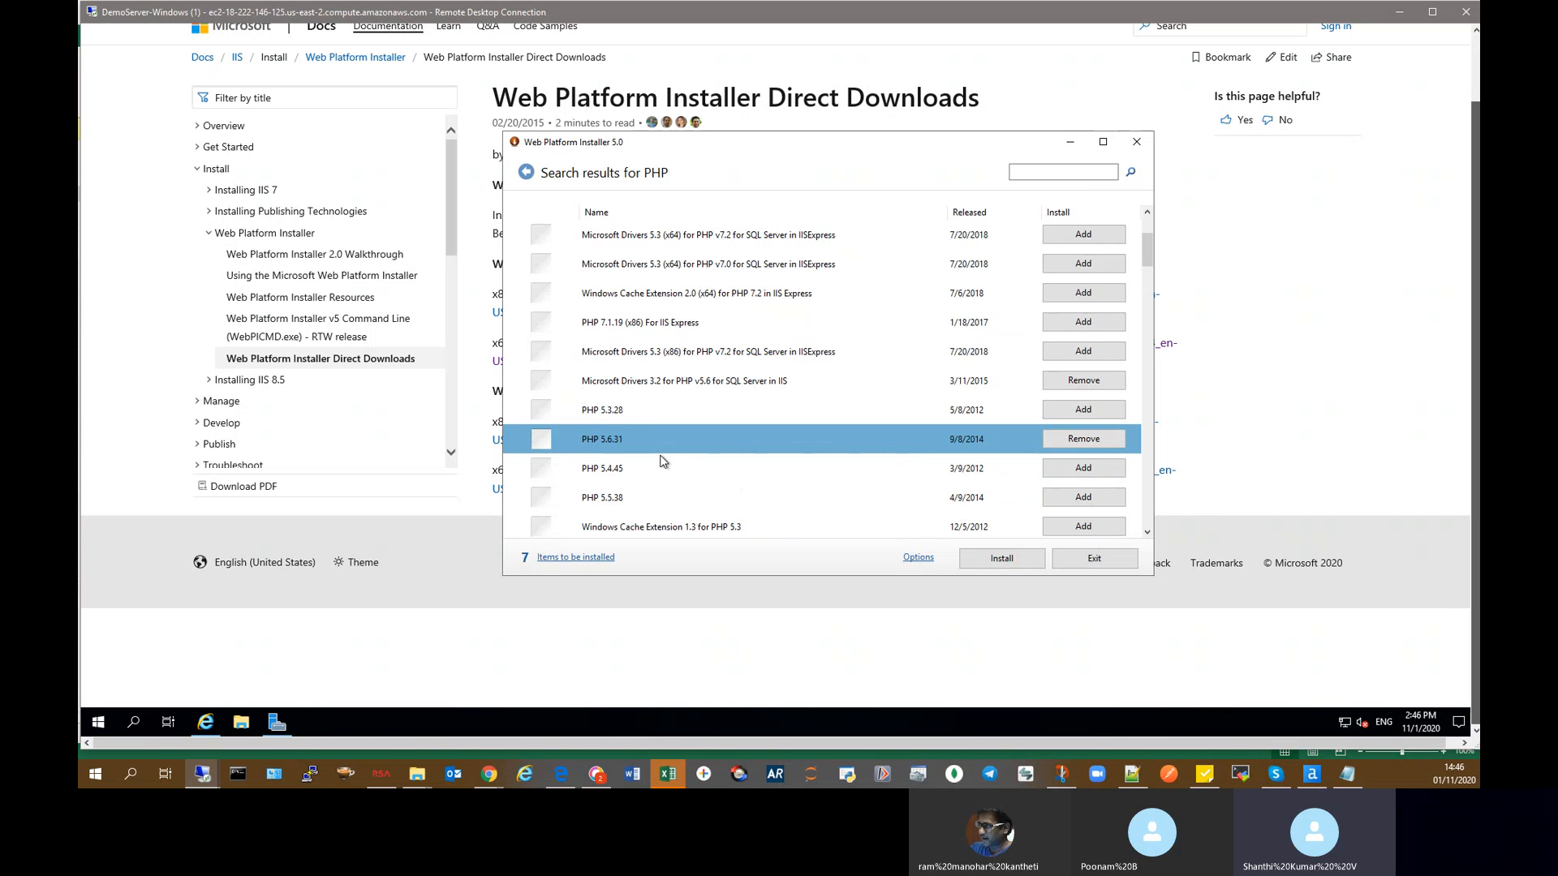
pyautogui.scroll(-1, 663, 461)
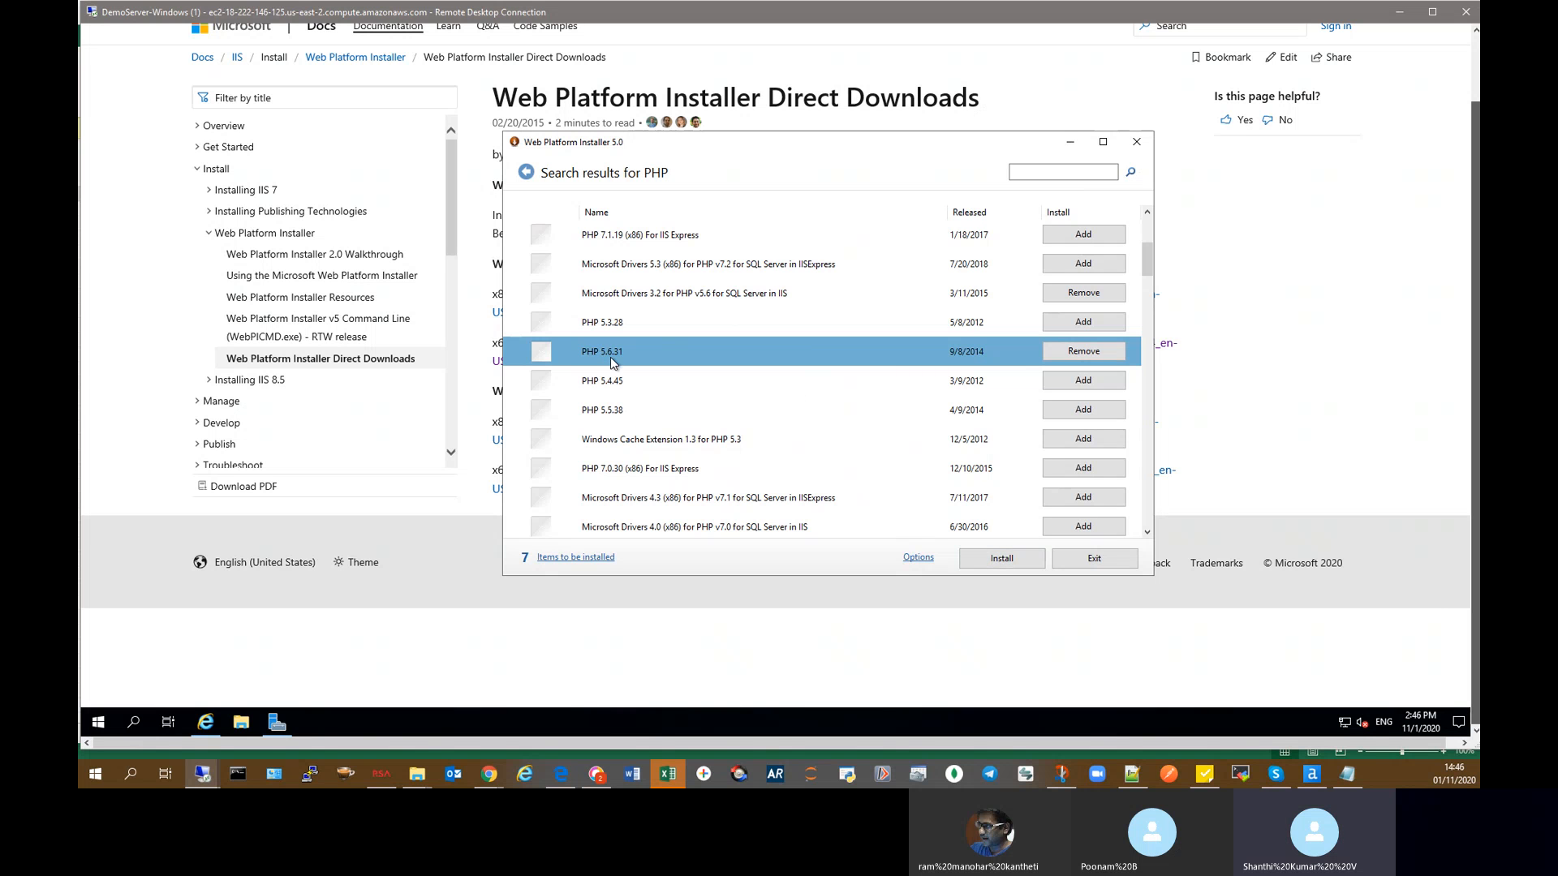
pyautogui.click(1001, 560)
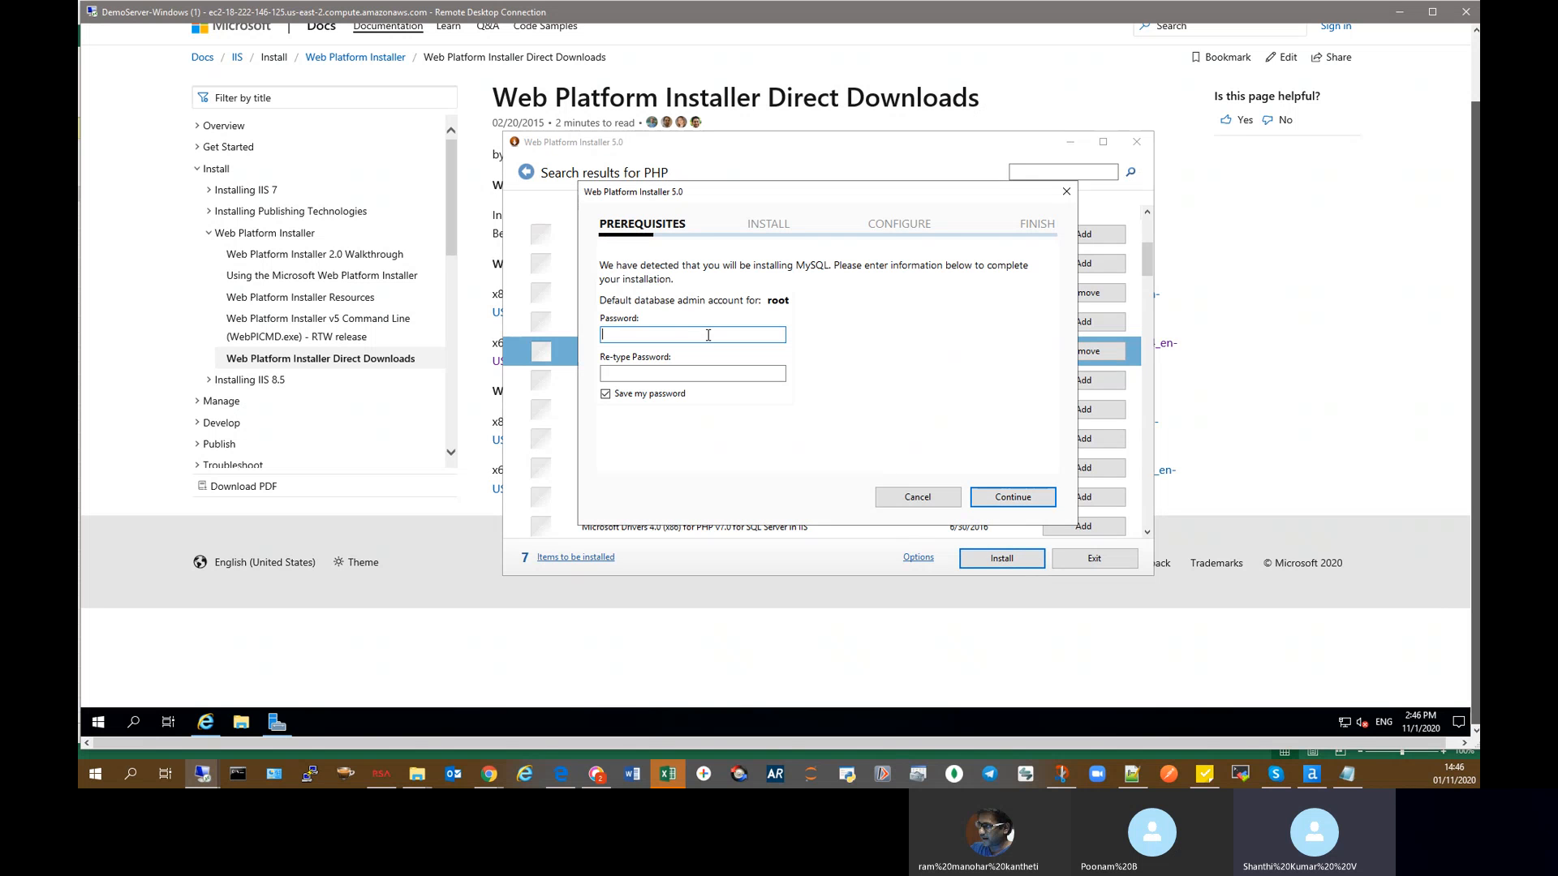
# Step: Enter and confirm the MySQL root account's password, continue, and accept the license terms for the selected products
pyautogui.write('•••••••••••')
pyautogui.press('Tab')
pyautogui.write('•')
pyautogui.write('***')
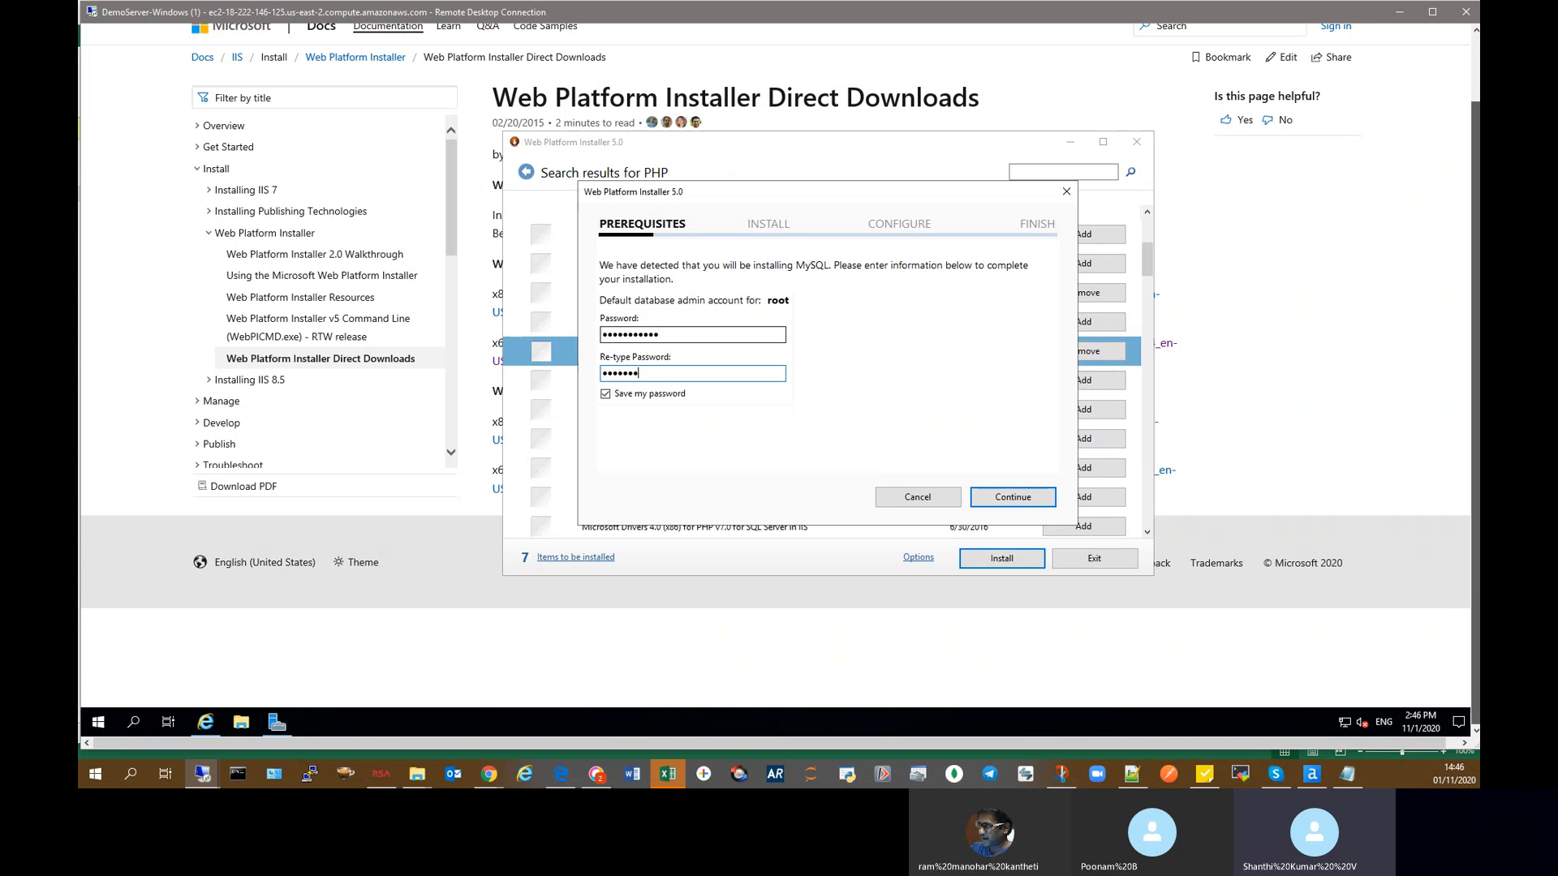
pyautogui.write('****')
pyautogui.click(1006, 495)
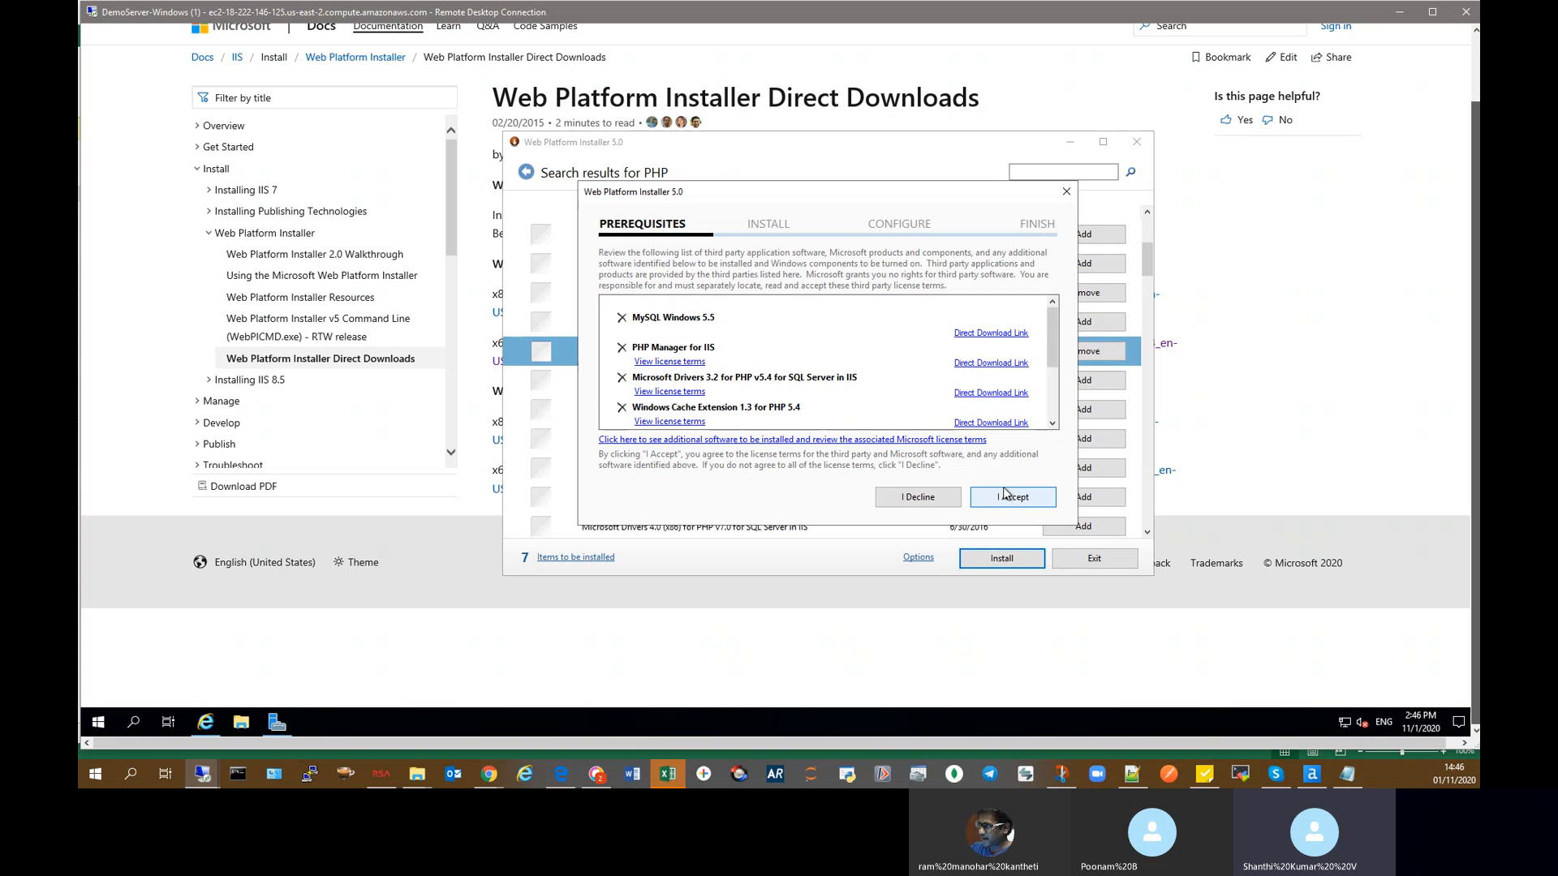
pyautogui.click(1005, 497)
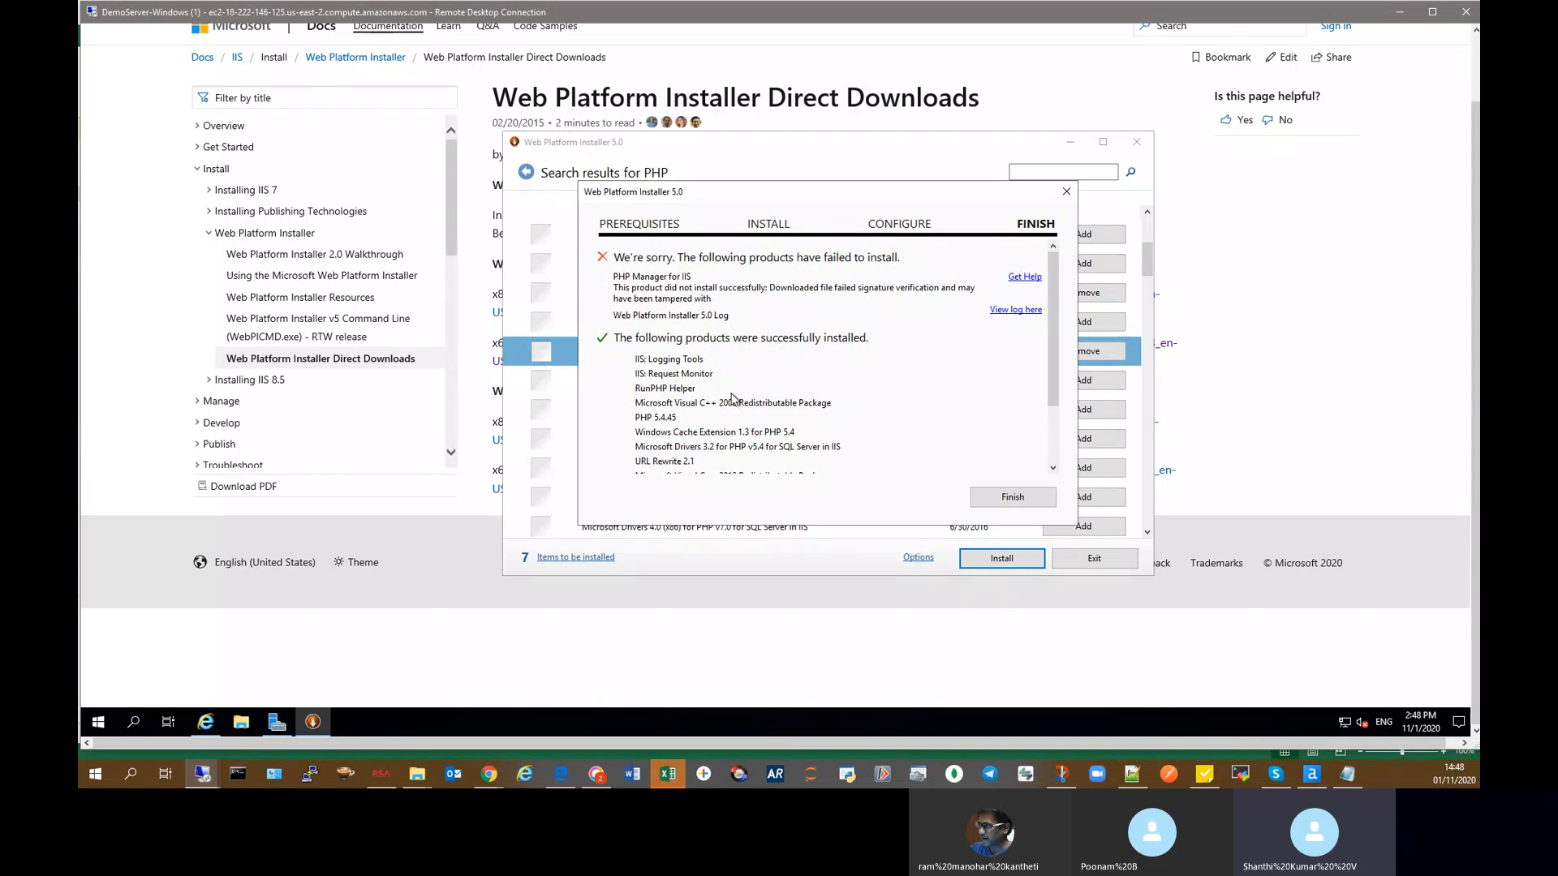
# Step: Review the lists of failed and installed products and finish the Web Platform Installer wizard
pyautogui.scroll(-3, 732, 397)
pyautogui.click(1020, 498)
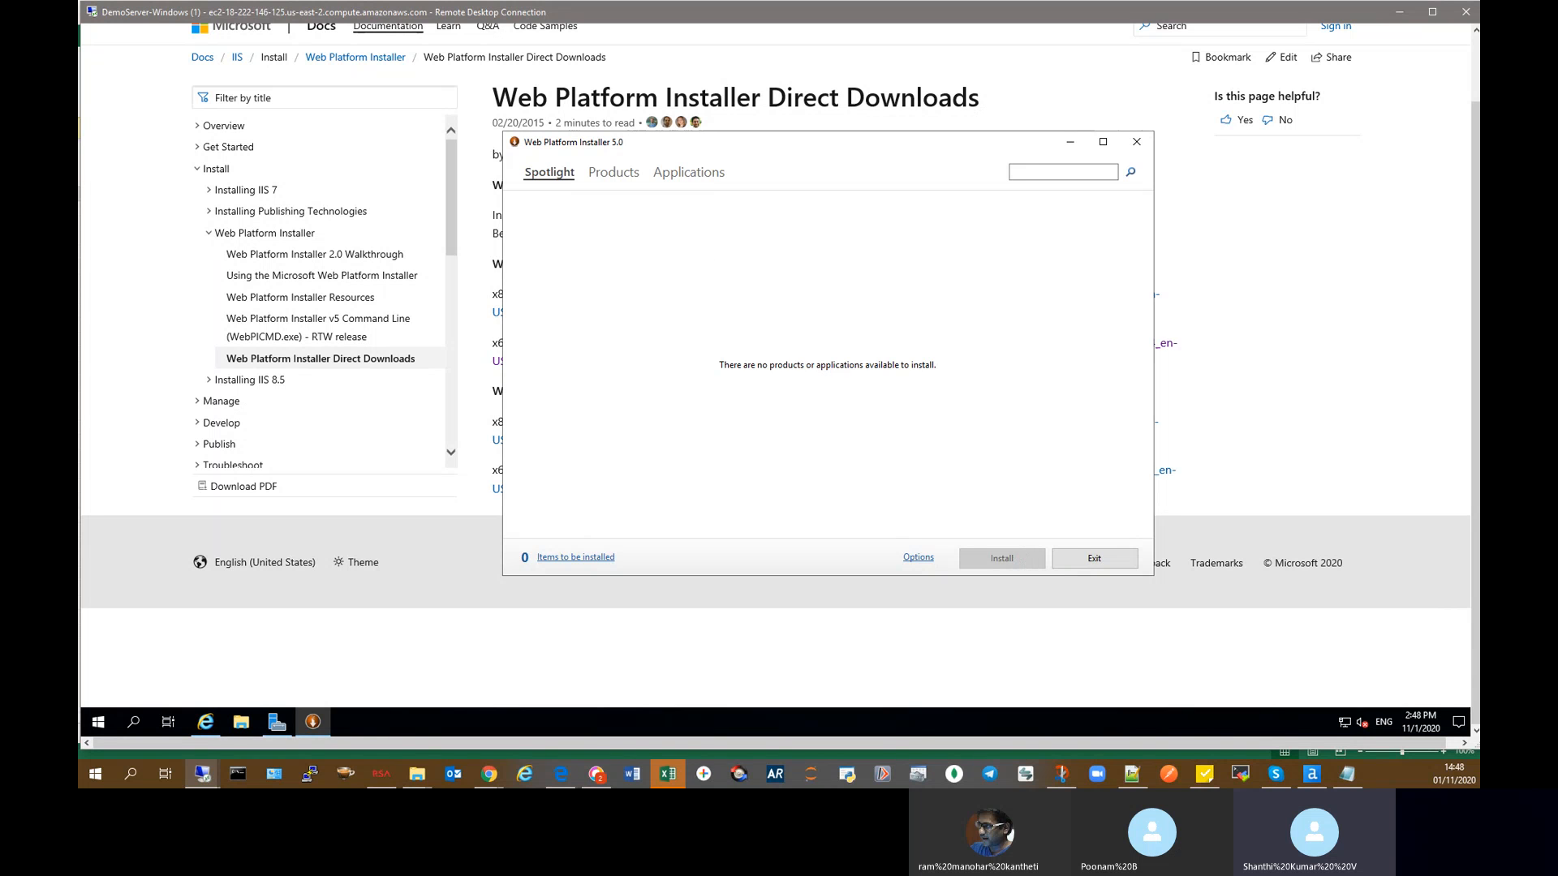
pyautogui.click(488, 774)
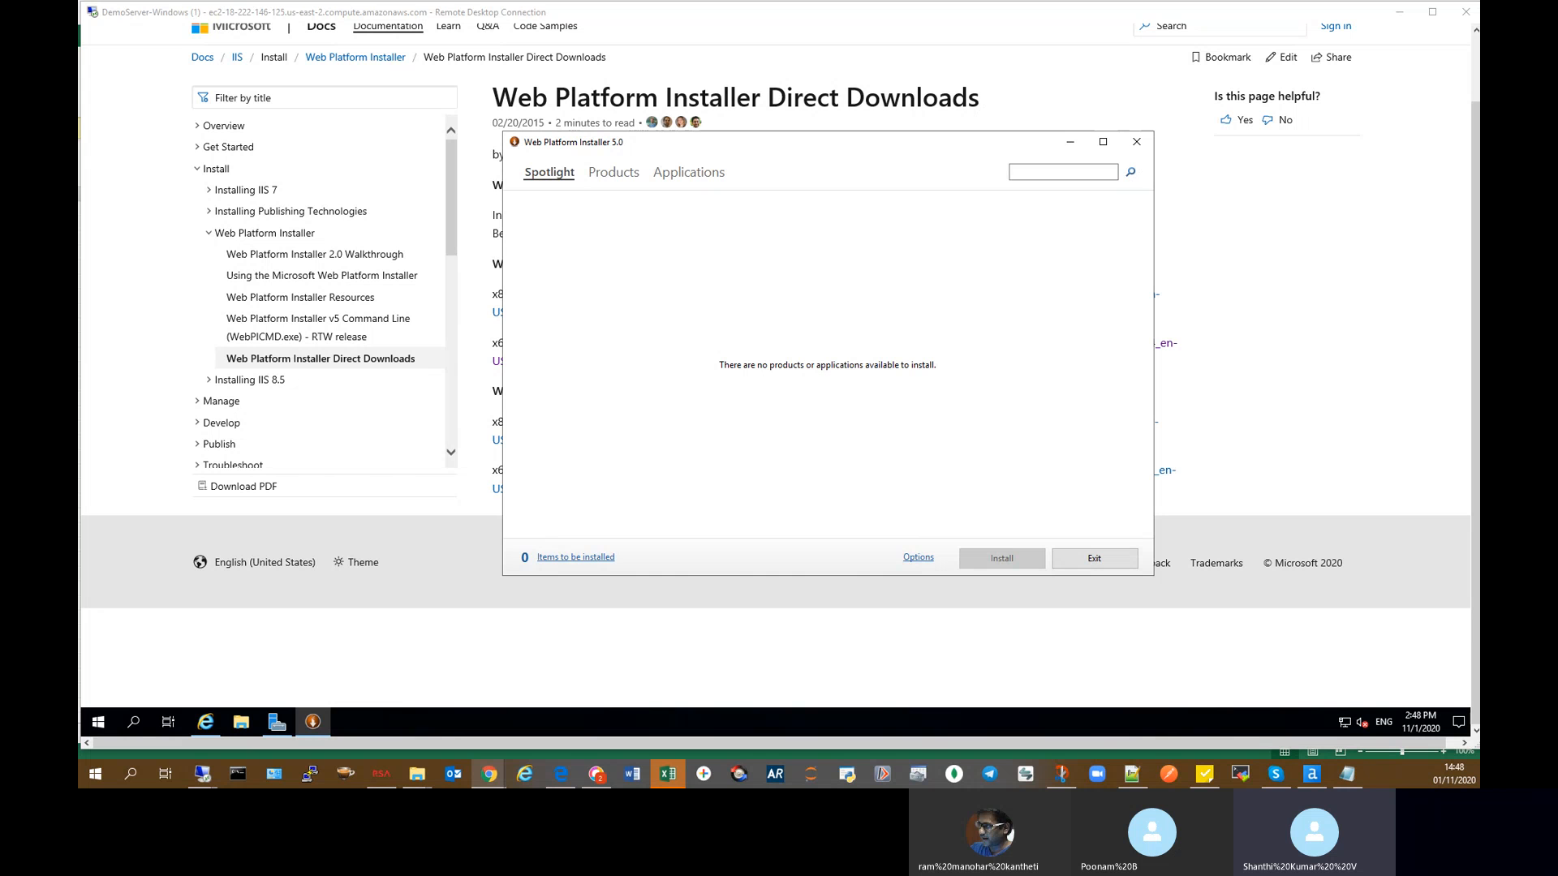
pyautogui.click(1092, 561)
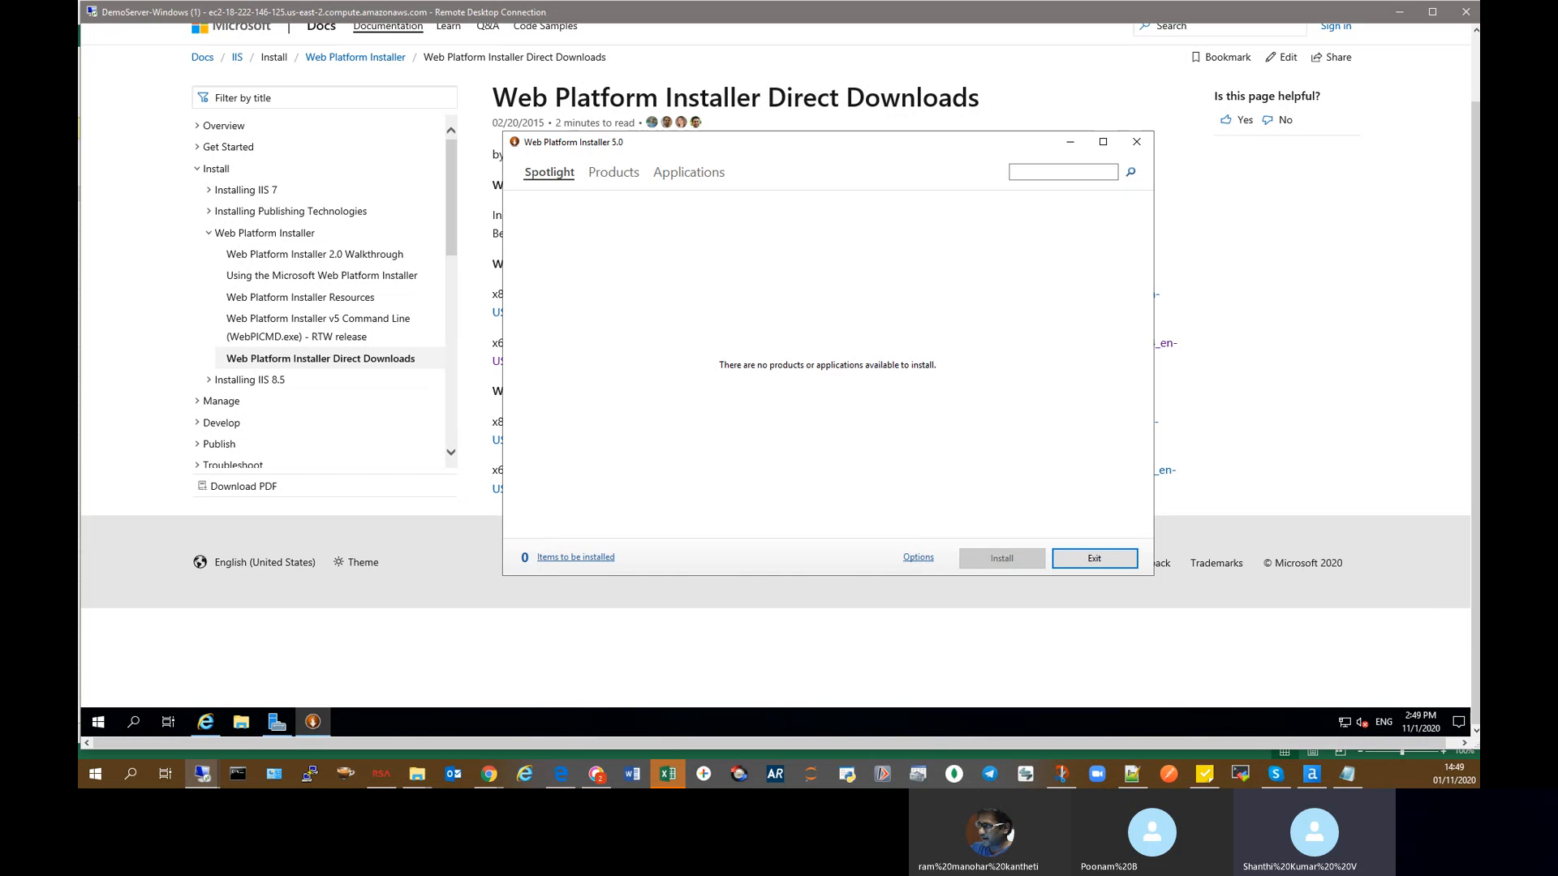
pyautogui.click(488, 774)
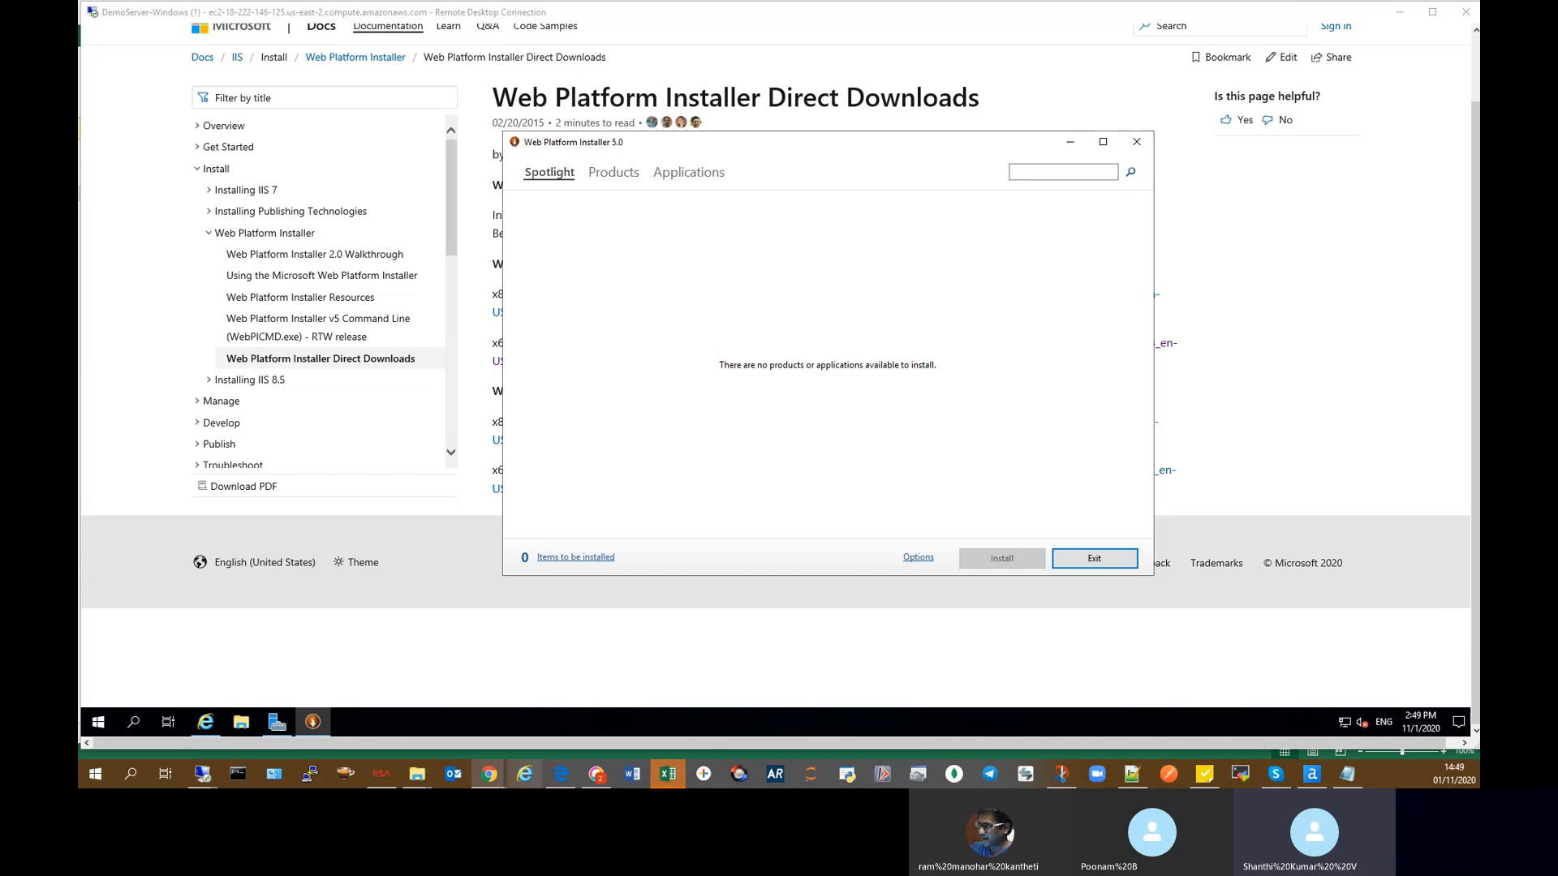
pyautogui.click(206, 723)
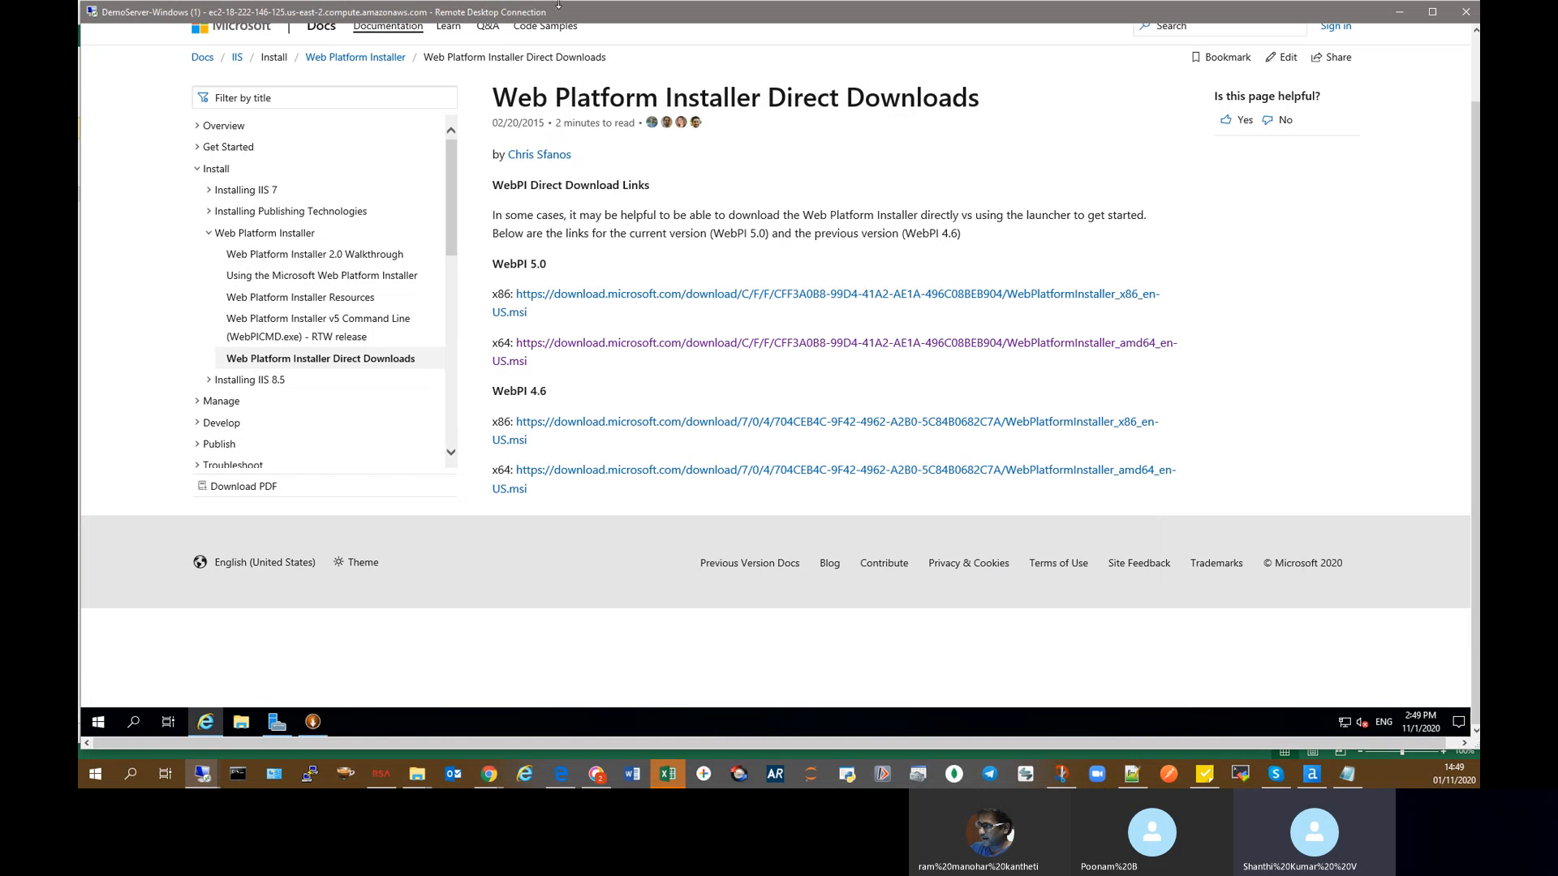
pyautogui.moveTo(1475, 233); pyautogui.dragTo(1474, 150)
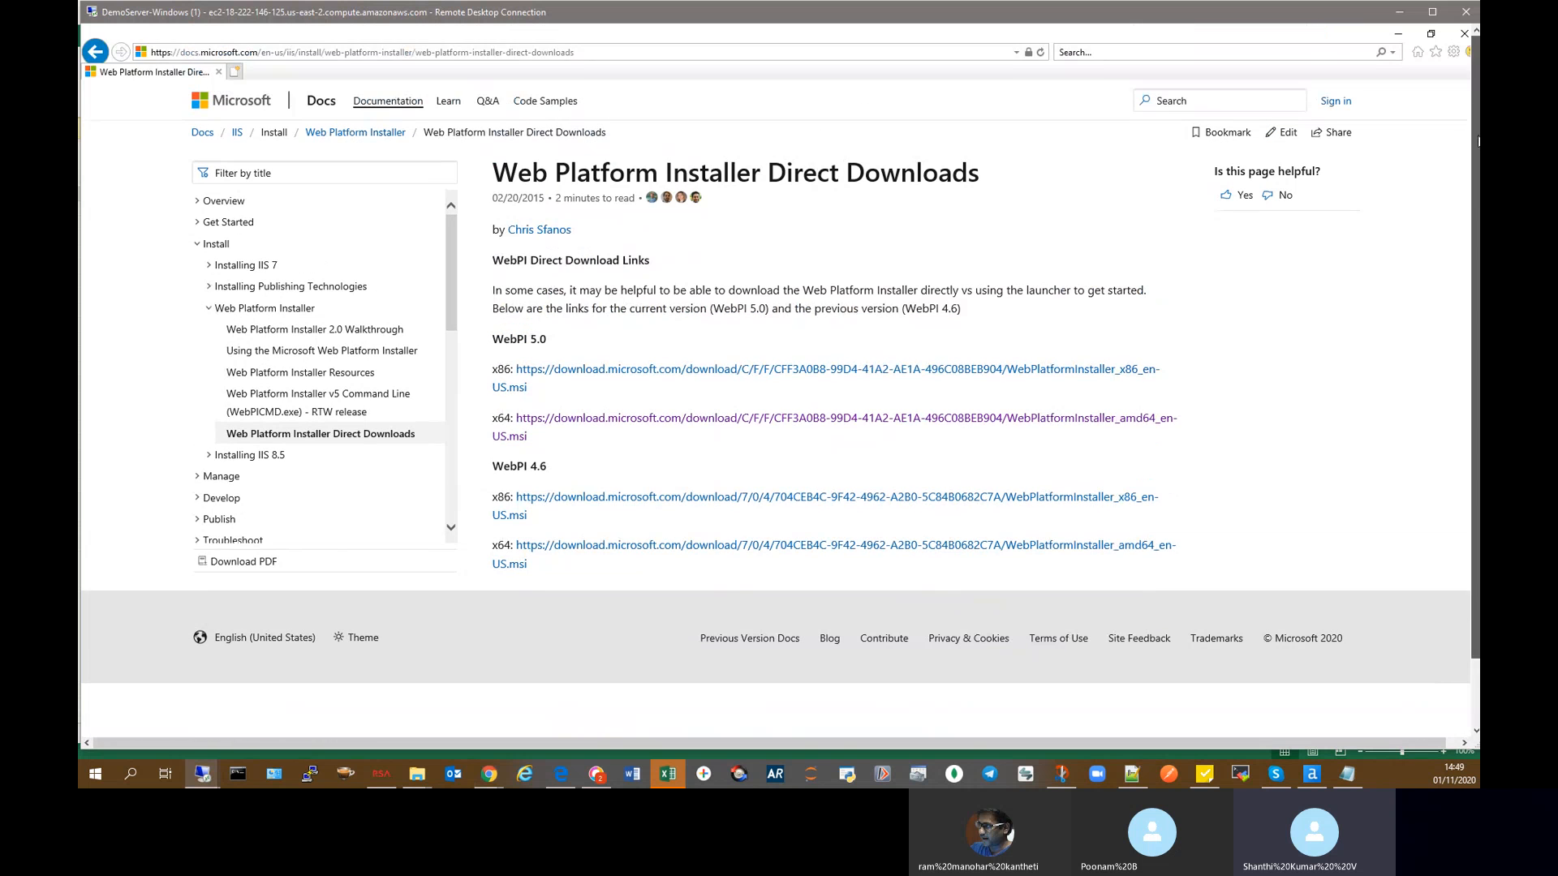
pyautogui.click(235, 72)
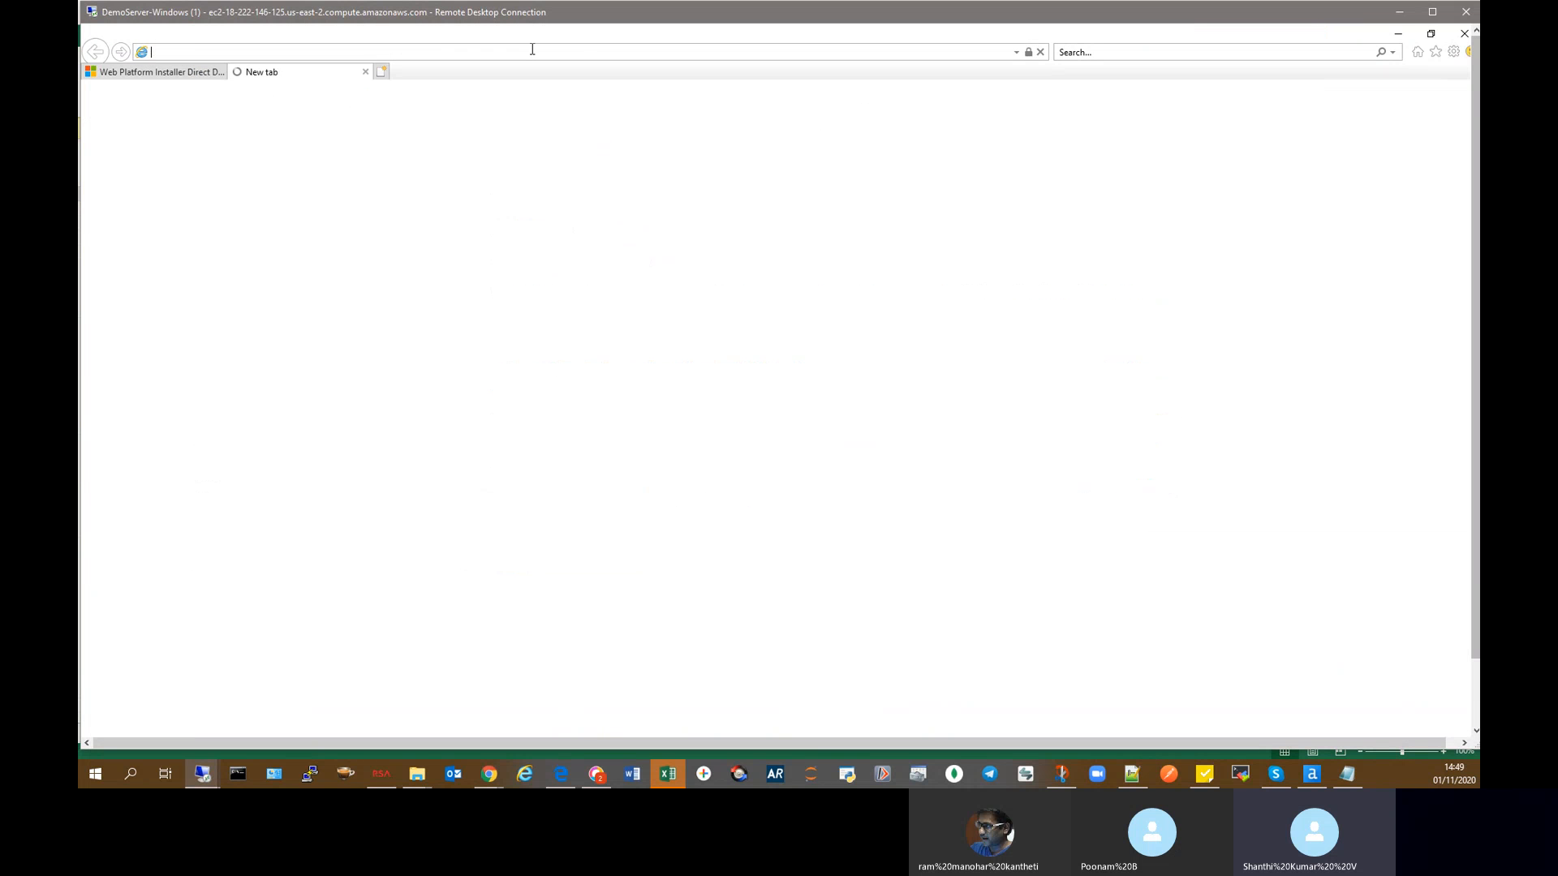
pyautogui.write('http://www.microsoft.com/en-us/download/details.aspx?id=30679')
pyautogui.press('Return')
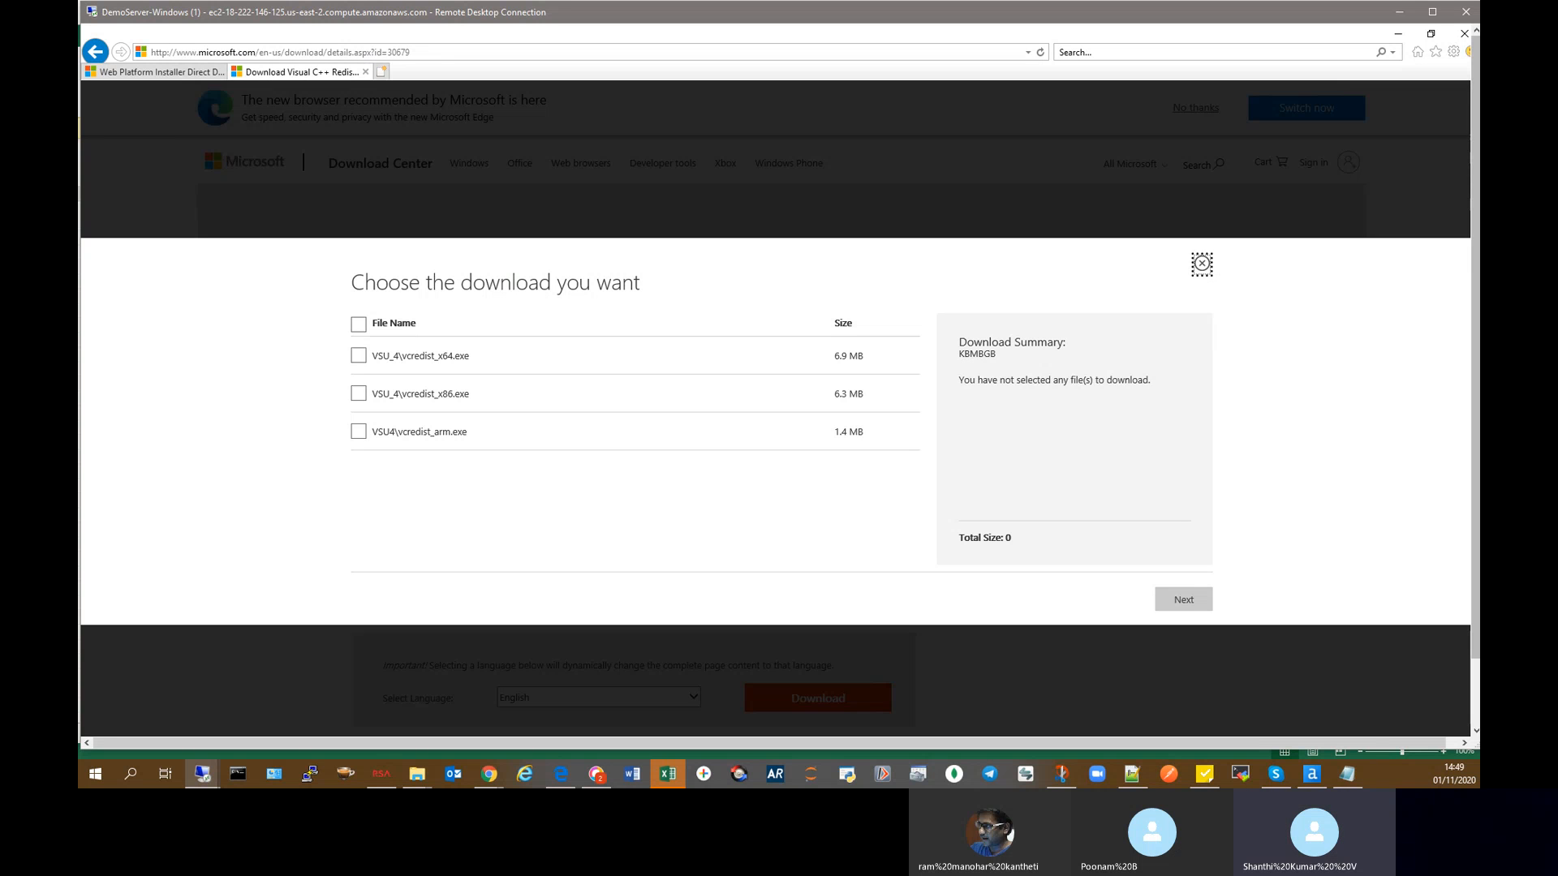
# Step: Select VSU_4\vcredist_x86.exe among the Visual C++ Redistributable files and proceed to the download confirmation page
pyautogui.click(360, 394)
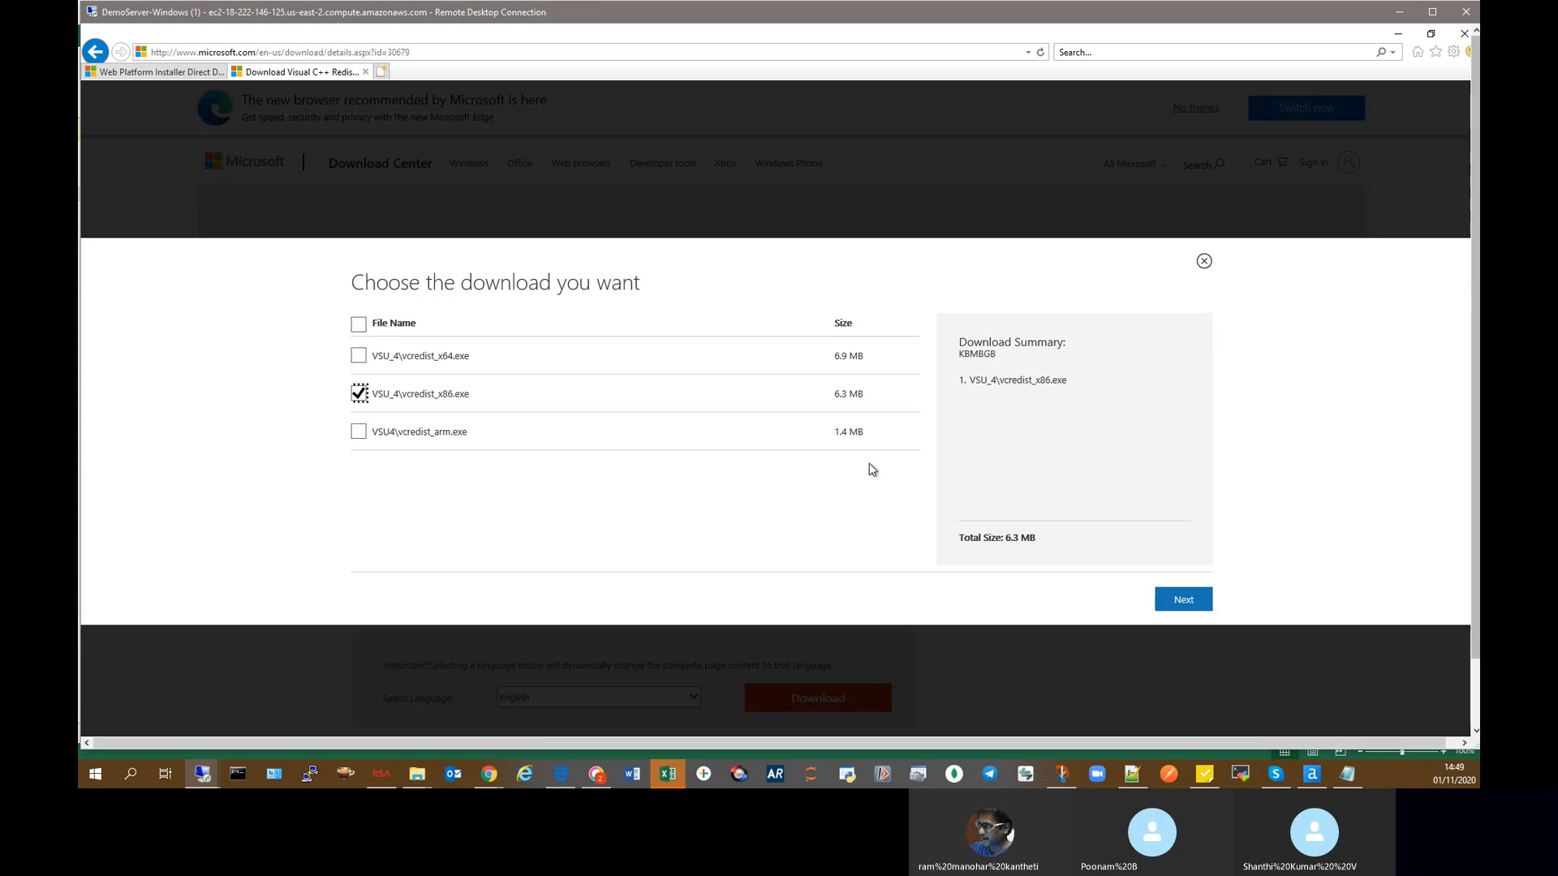
pyautogui.click(1185, 601)
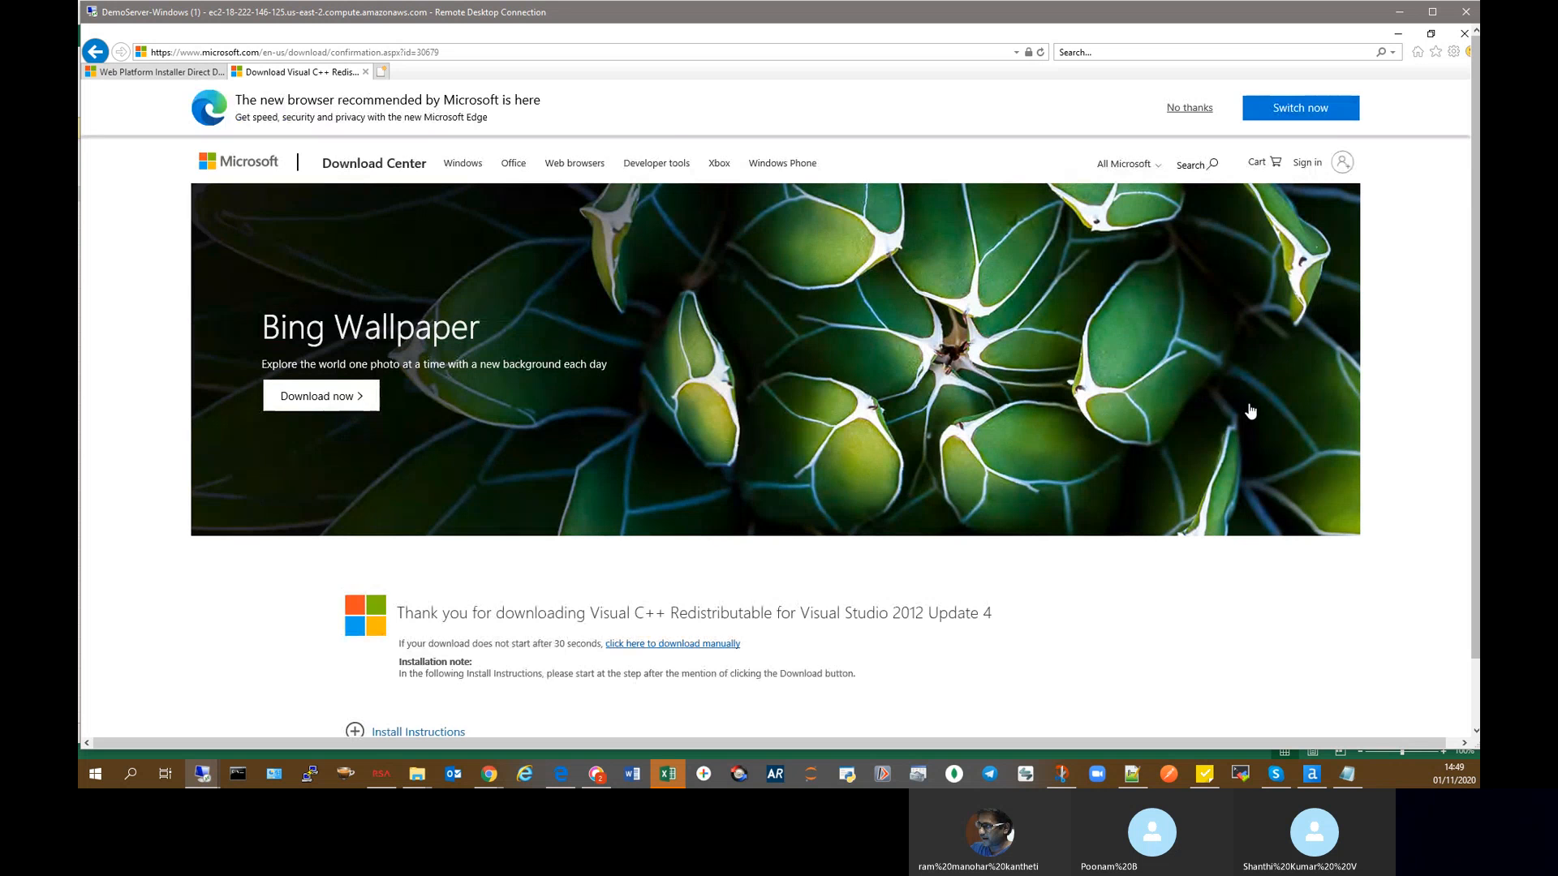
pyautogui.scroll(-2, 1233, 417)
pyautogui.scroll(-6, 796, 442)
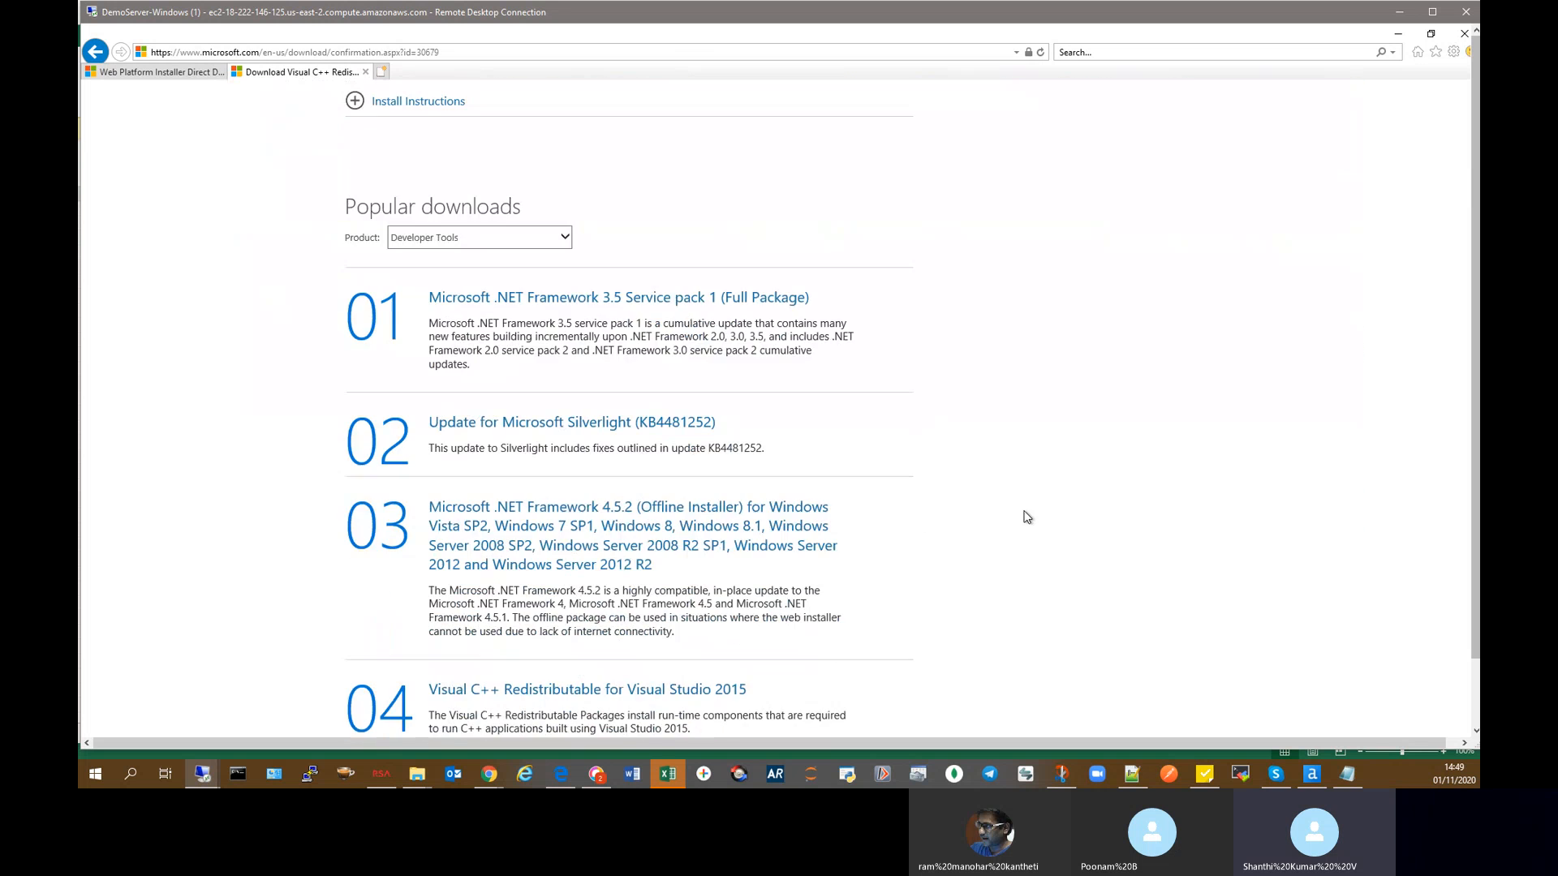
pyautogui.scroll(8, 1026, 516)
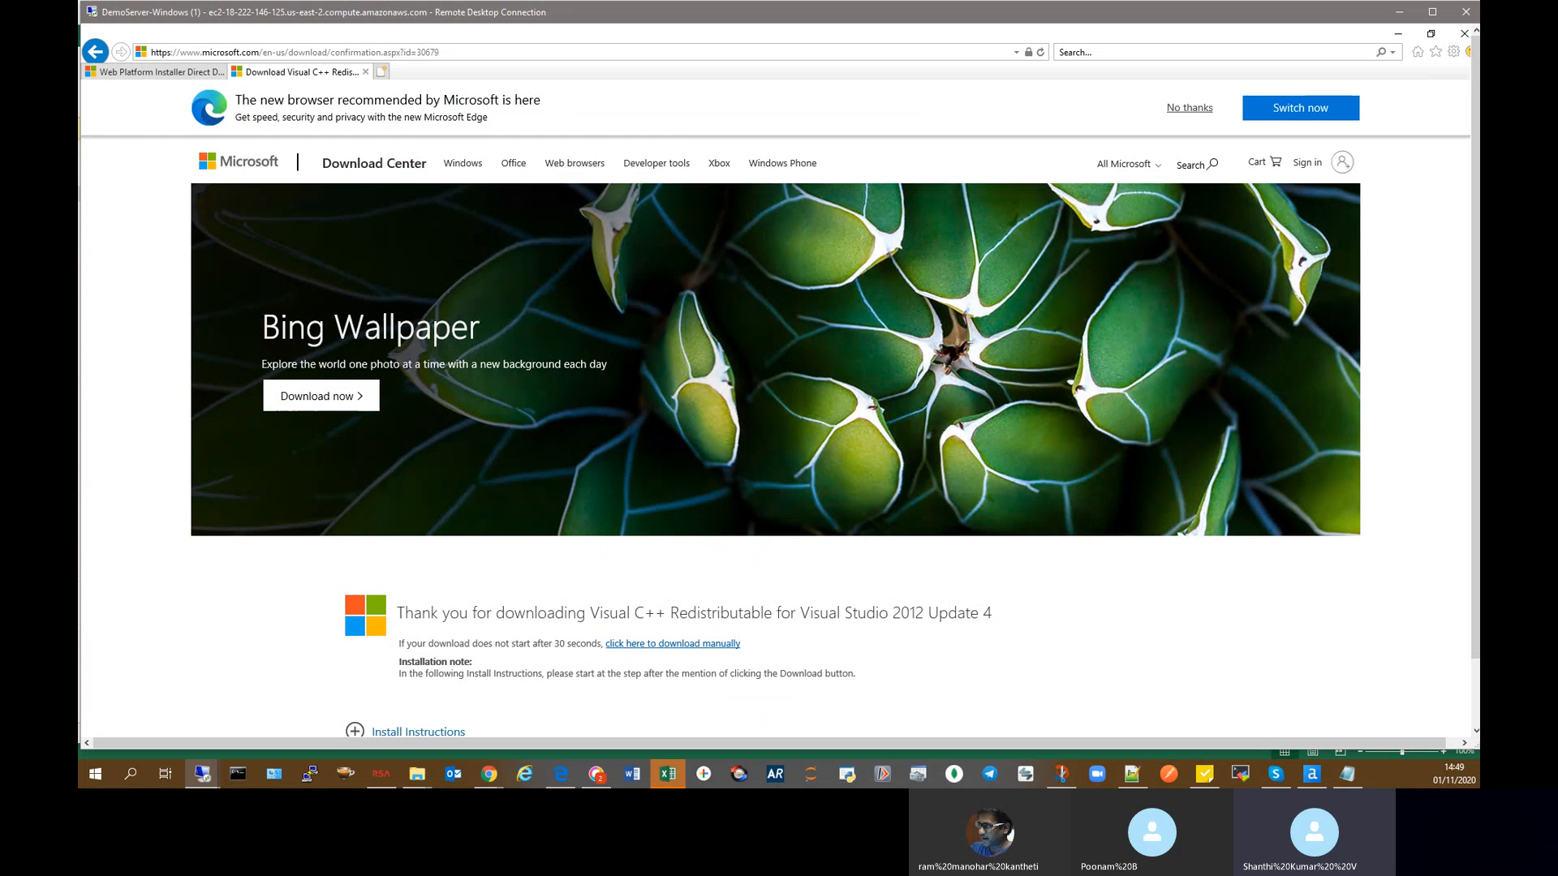
# Step: Decline the Microsoft Edge recommendation on the download page and run the offered vcredist_x64.exe installer
pyautogui.click(489, 774)
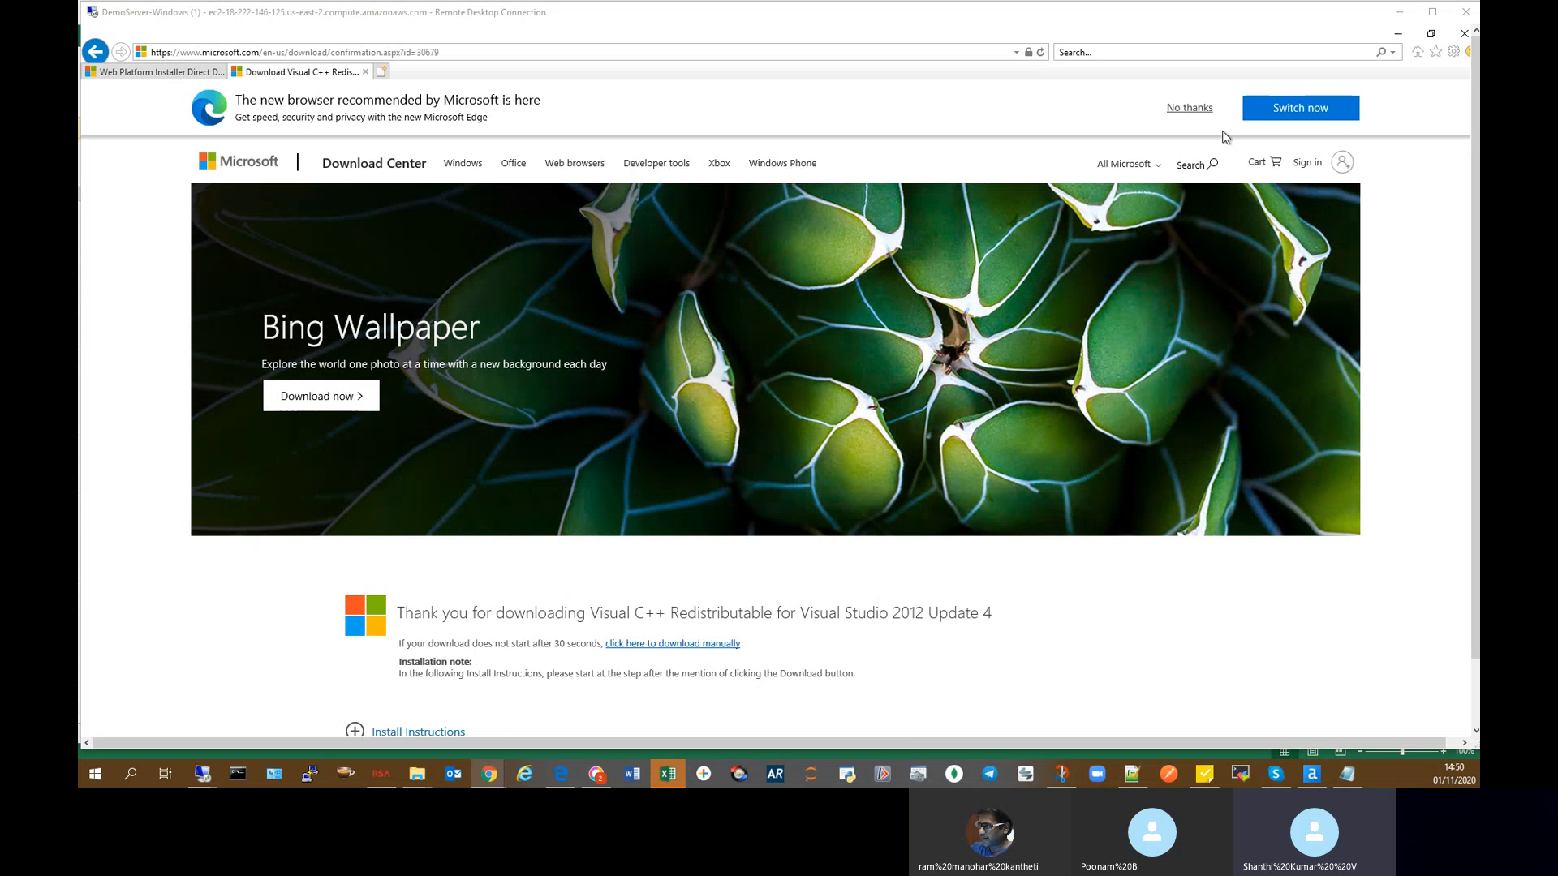
pyautogui.click(1187, 109)
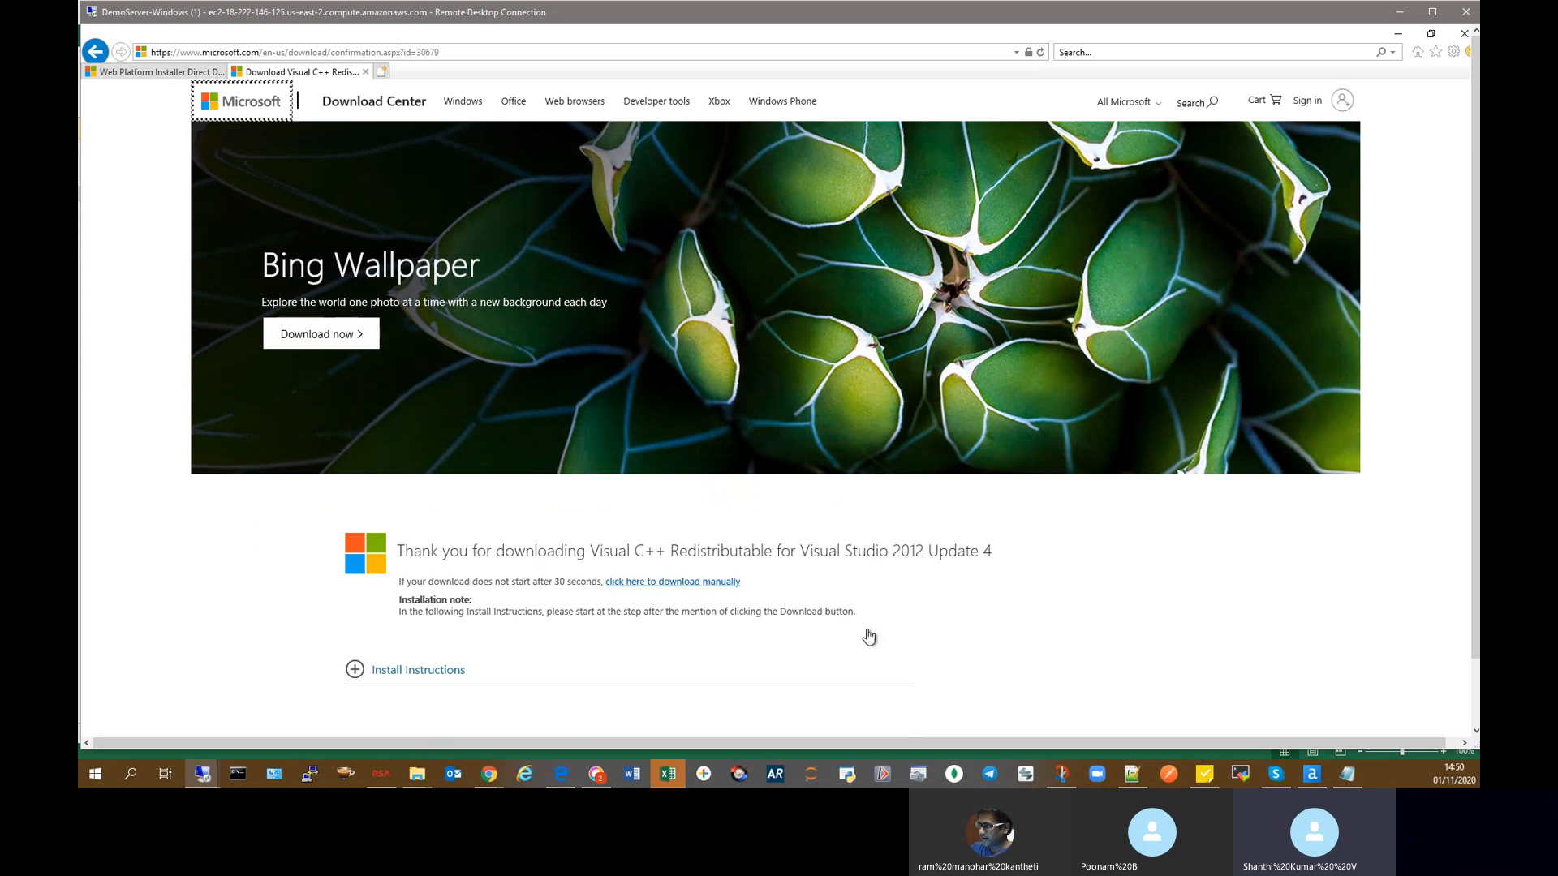
pyautogui.scroll(-6, 902, 572)
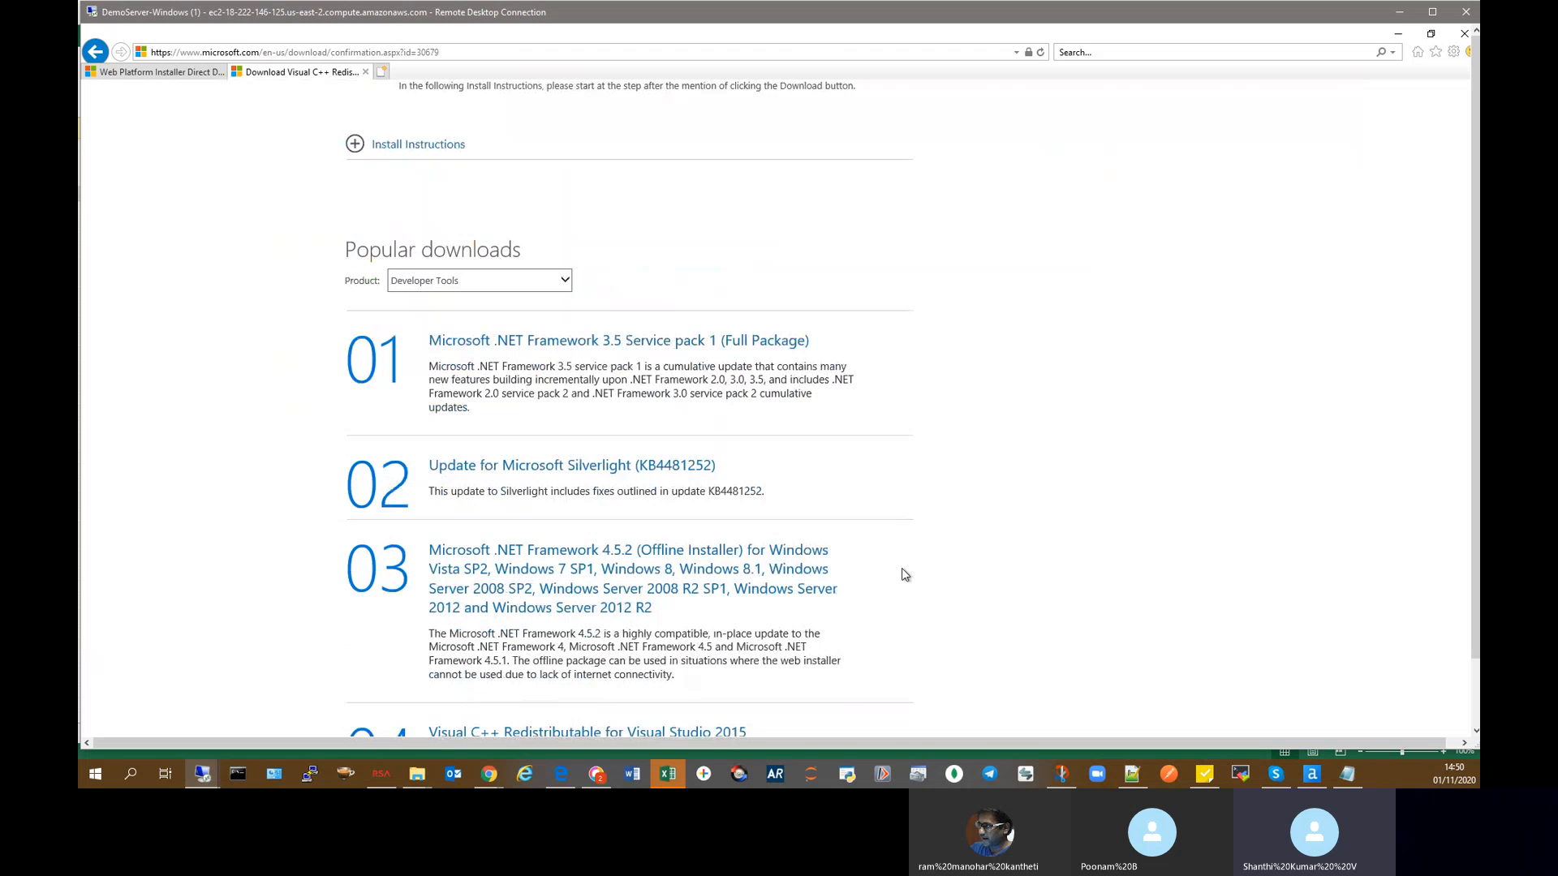
pyautogui.scroll(-2, 905, 574)
pyautogui.scroll(8, 918, 561)
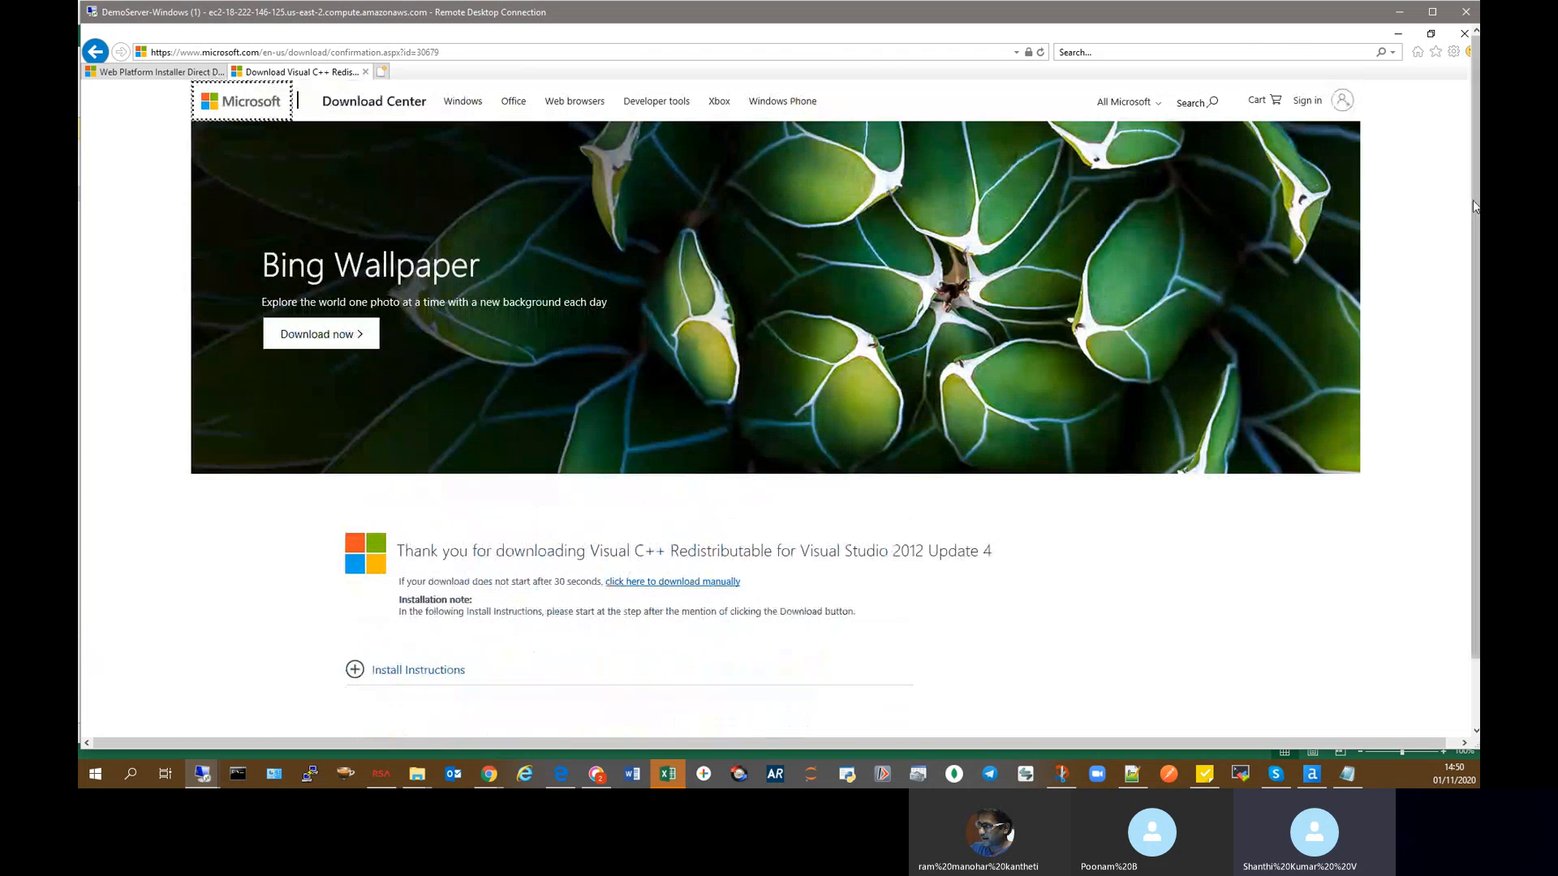
pyautogui.moveTo(1475, 206); pyautogui.dragTo(1475, 279)
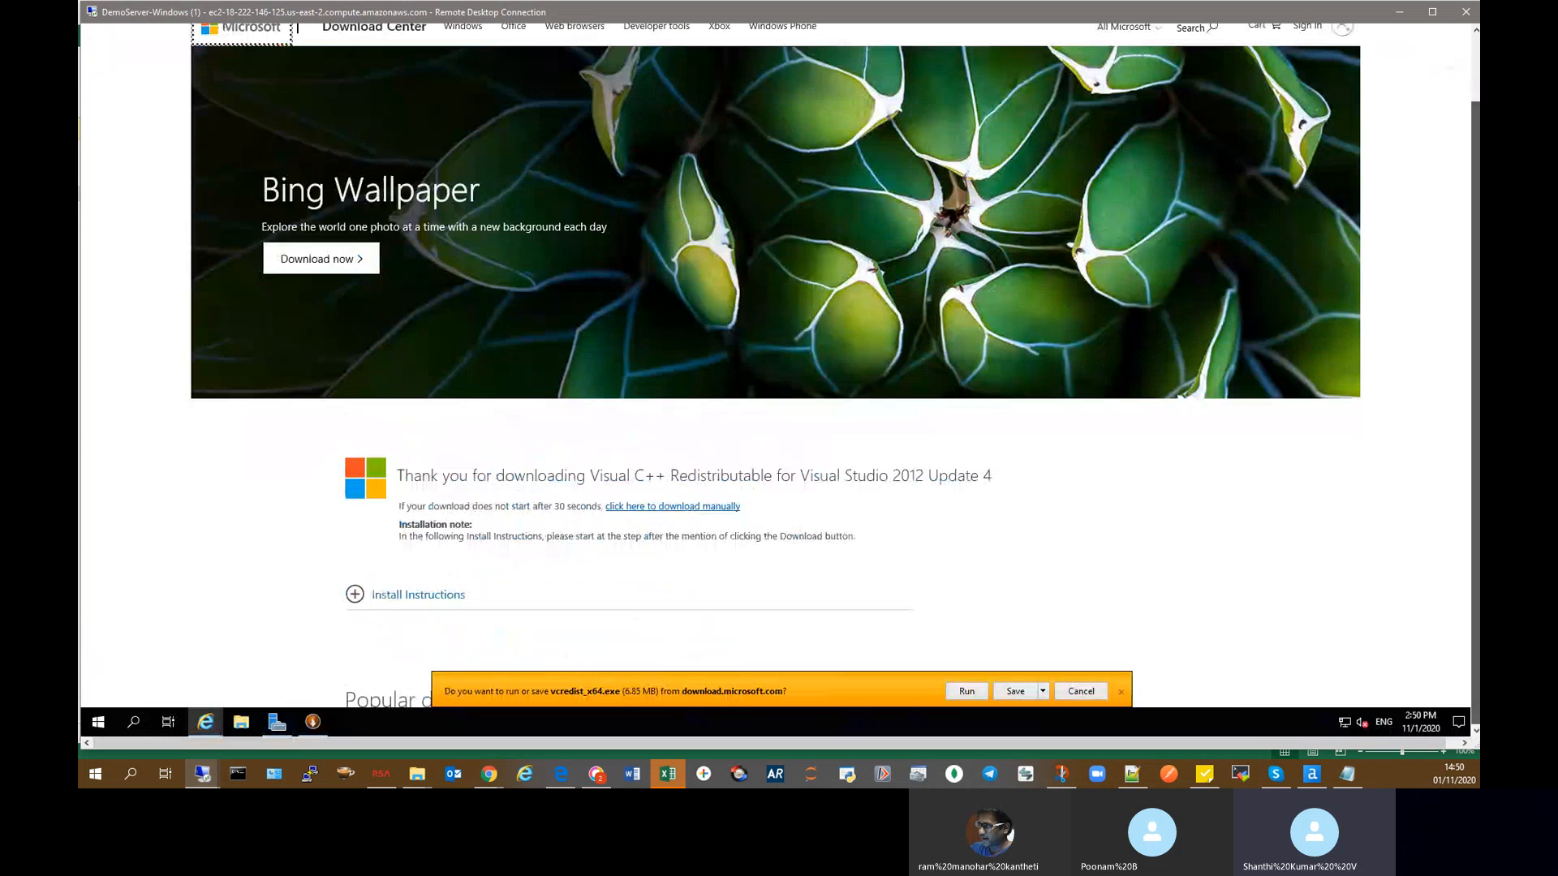
pyautogui.click(965, 692)
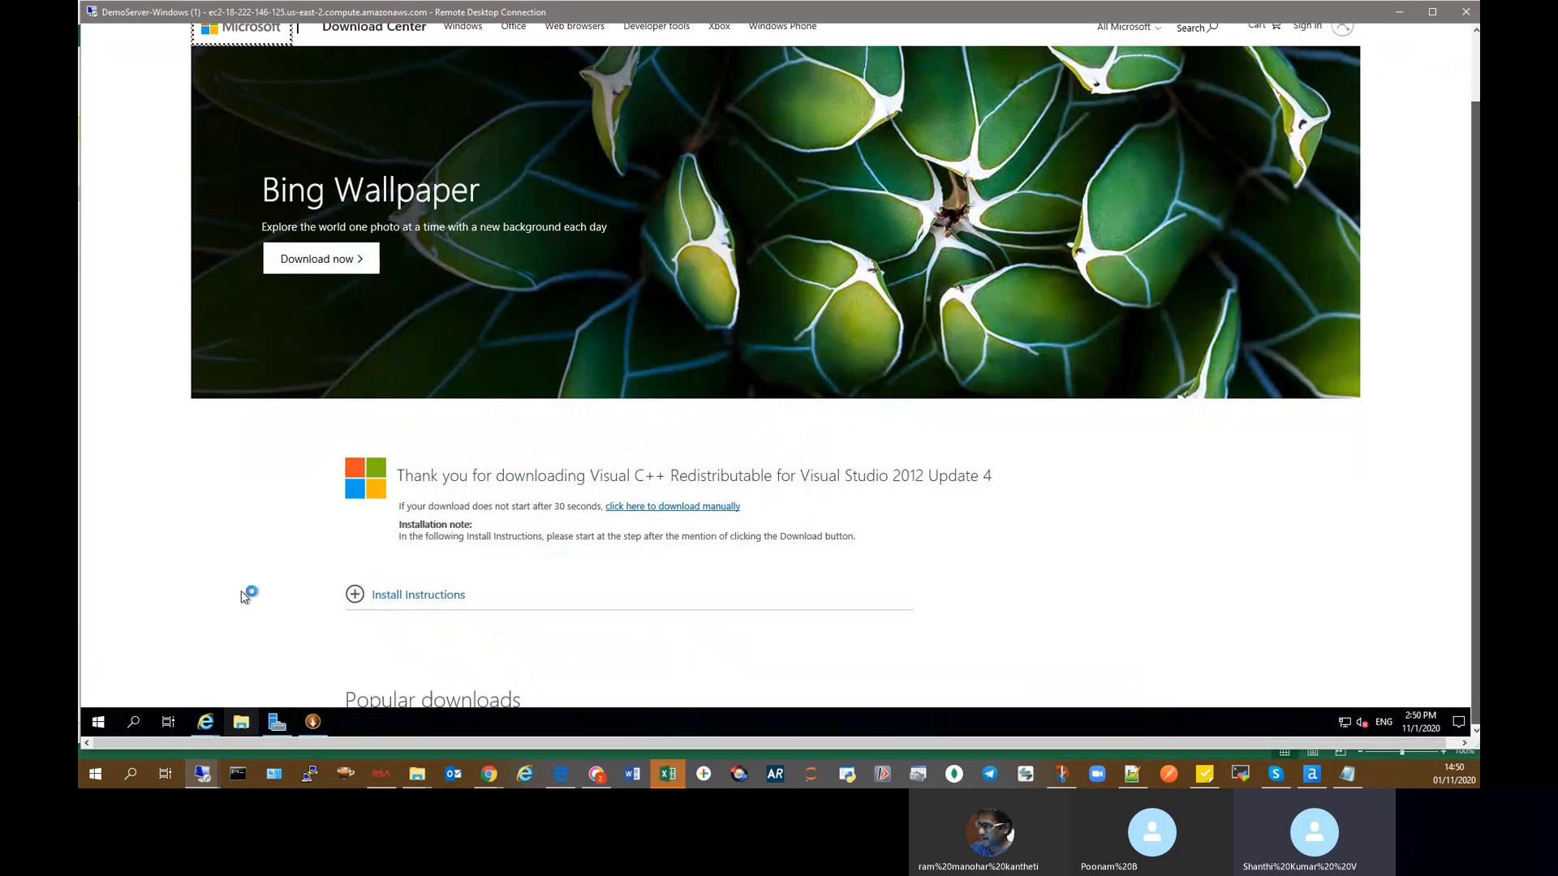
pyautogui.rightClick(240, 722)
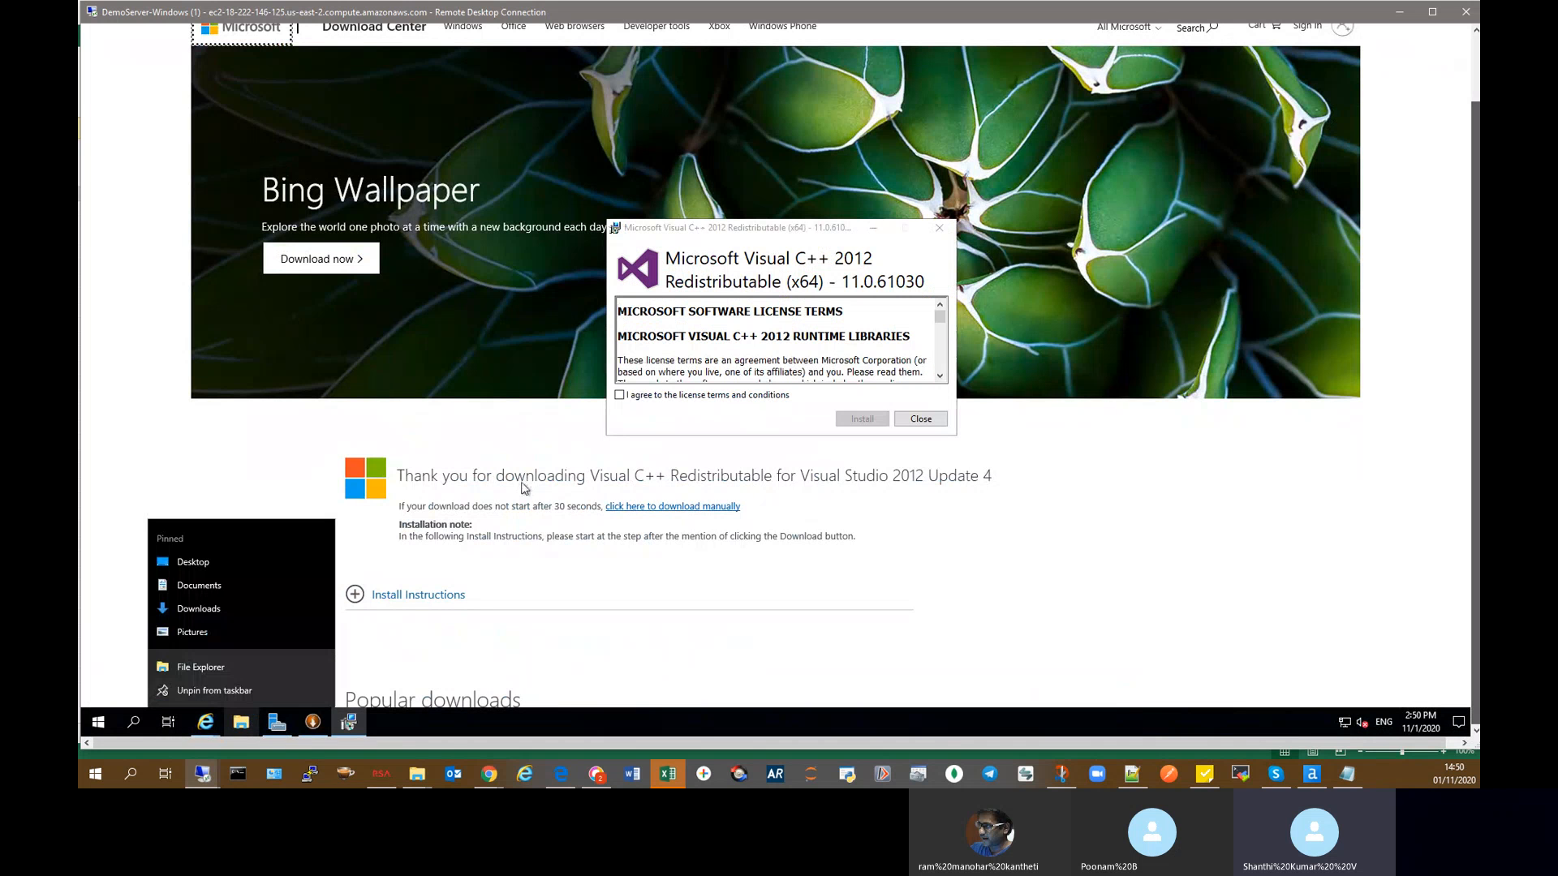
# Step: Accept the license terms and install the Microsoft Visual C++ 2012 Redistributable (x64)
pyautogui.click(732, 393)
pyautogui.click(862, 419)
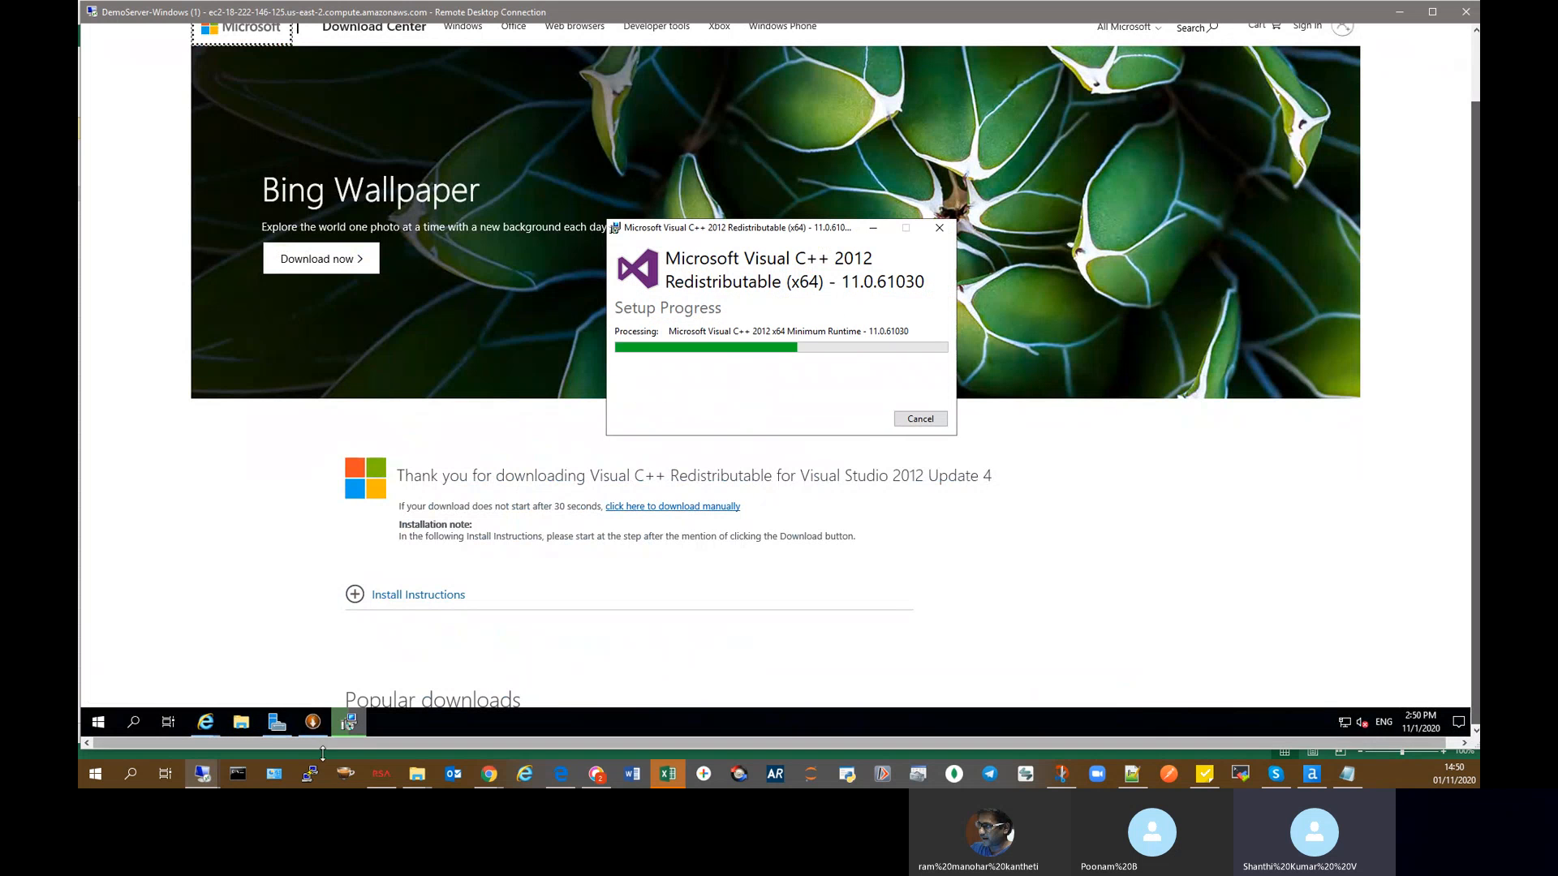
# Step: Open the folder C:\inetpub\wwwroot in a new File Explorer window on the server
pyautogui.rightClick(242, 722)
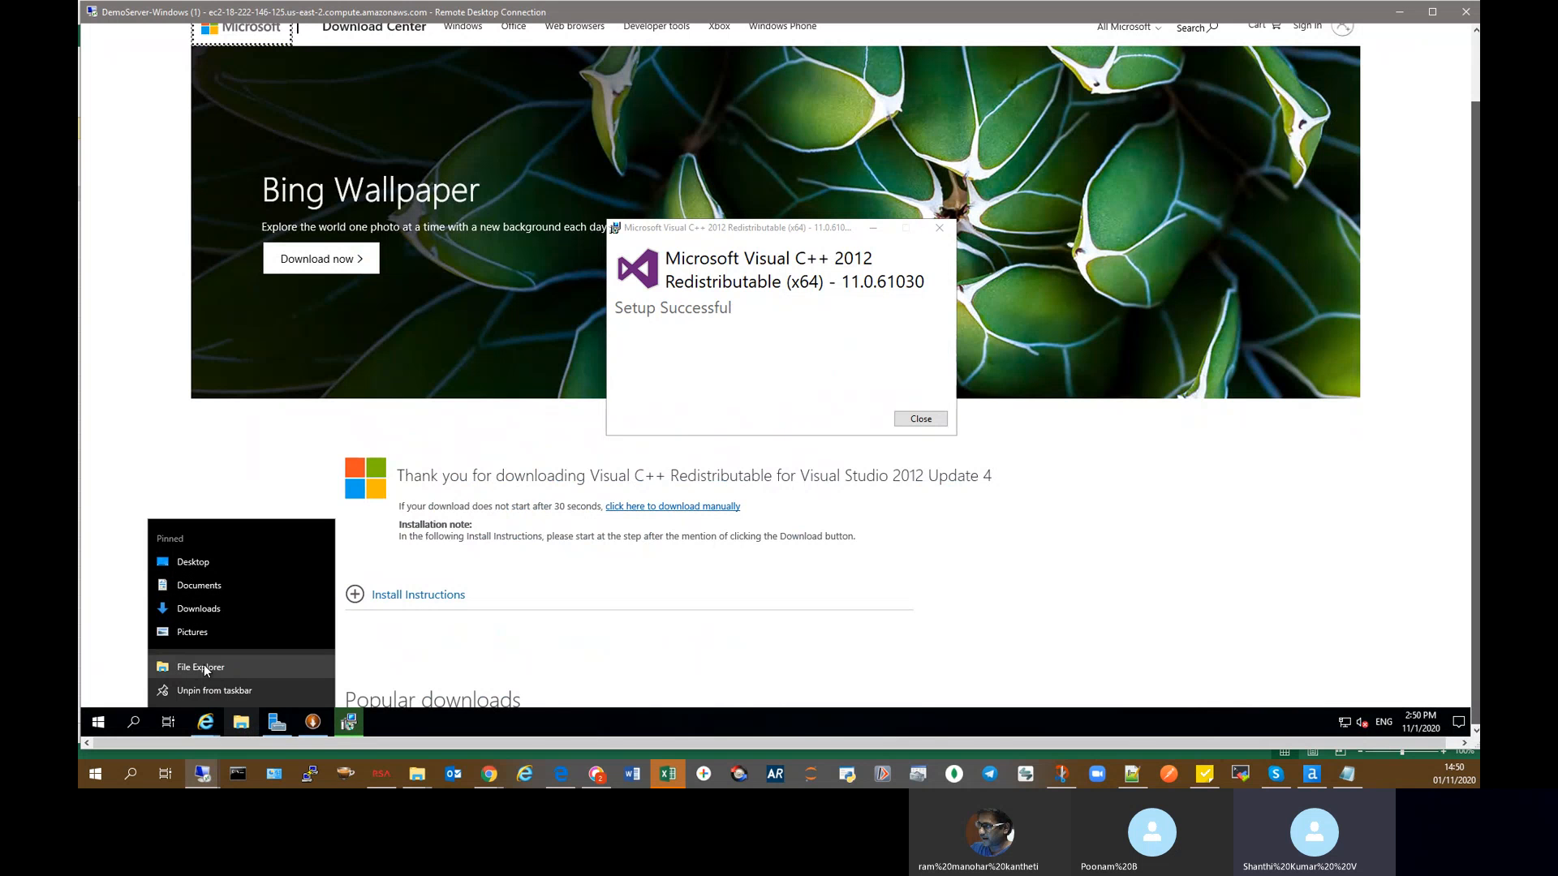
pyautogui.click(212, 609)
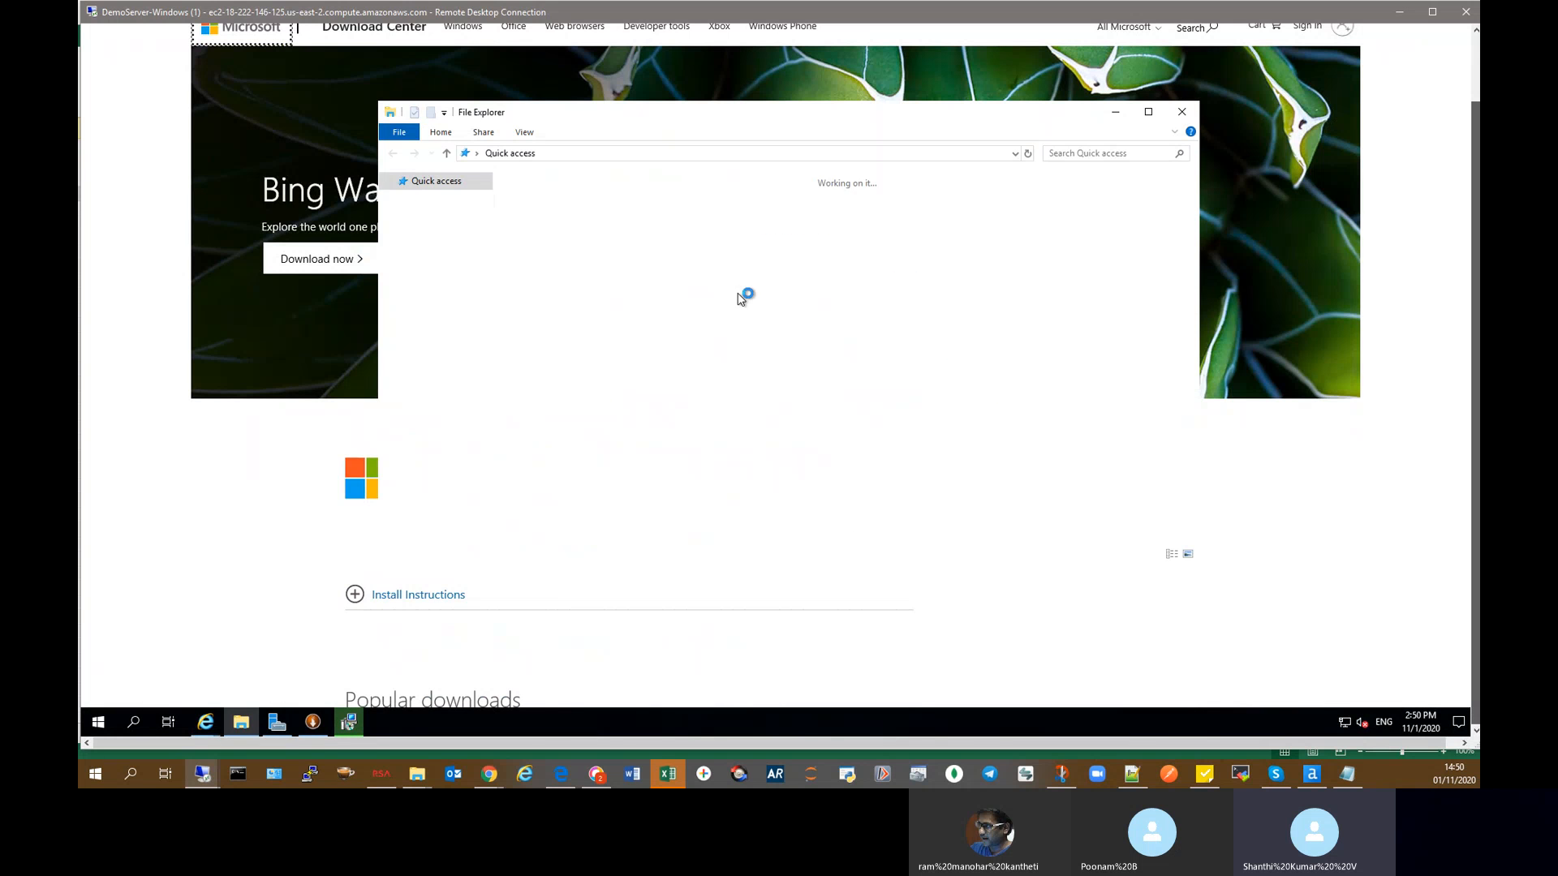
pyautogui.click(625, 153)
pyautogui.write('C:\\inetpub\\wwwroot')
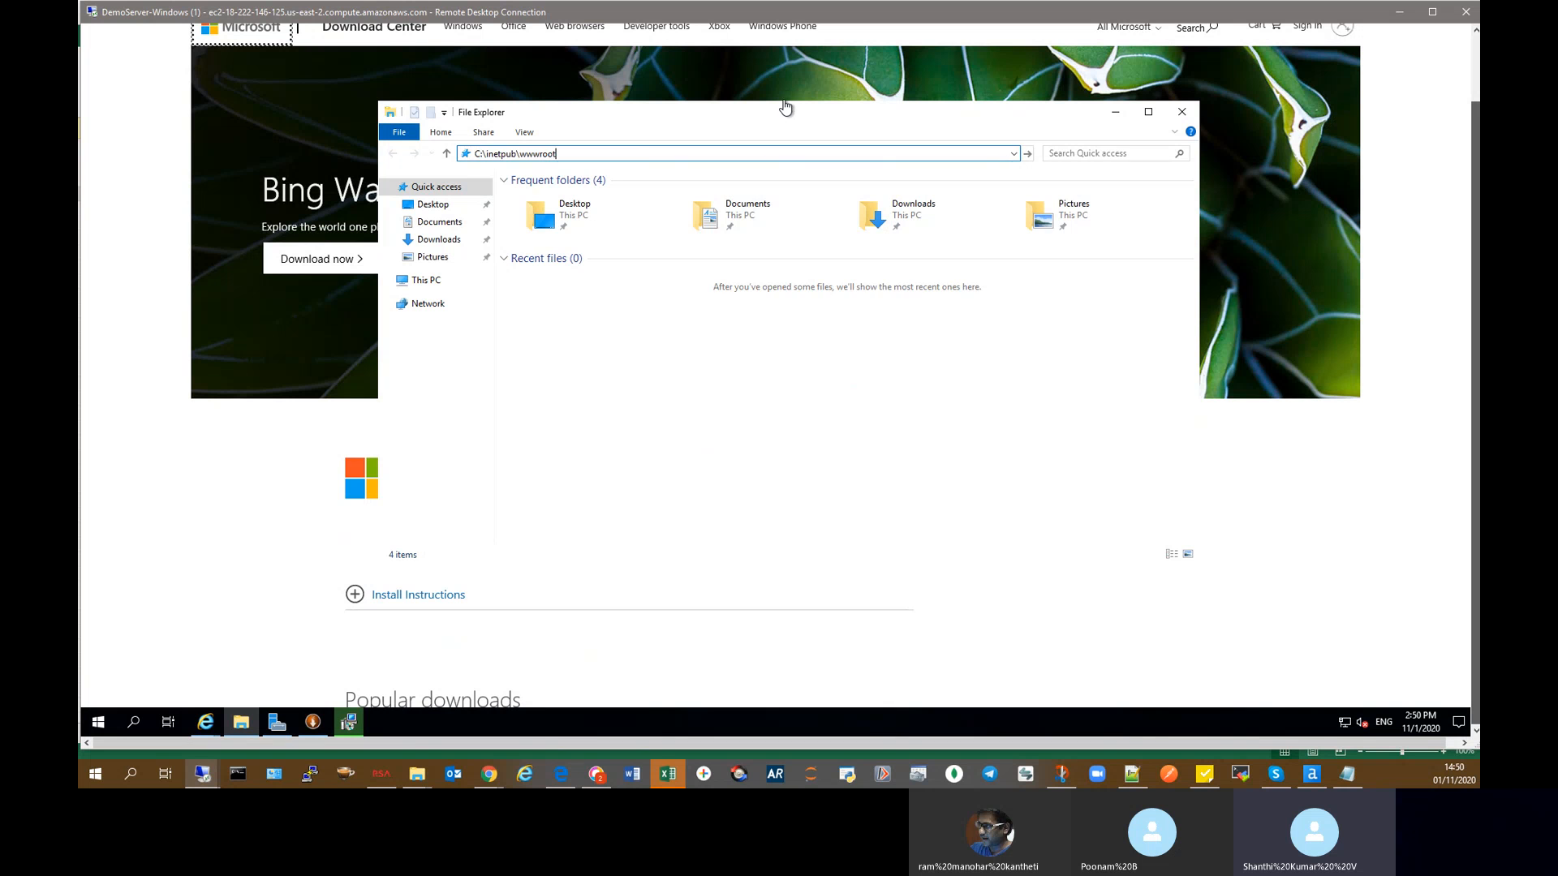
pyautogui.press('Return')
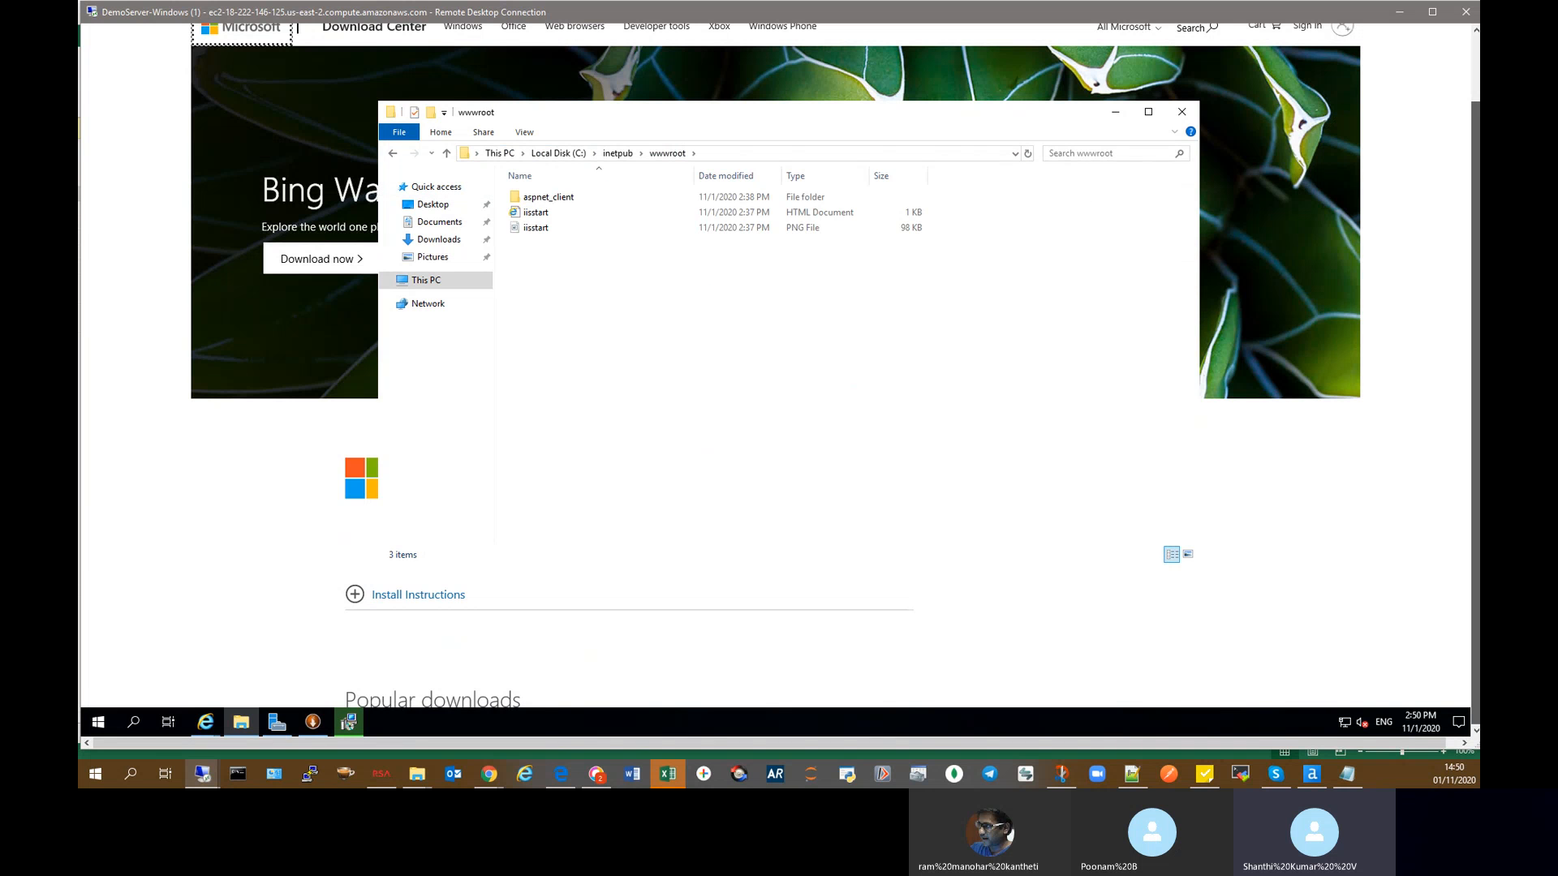
# Step: Open Notepad on the server and enter the line "<?php phpinfo(); ?>"
pyautogui.click(488, 775)
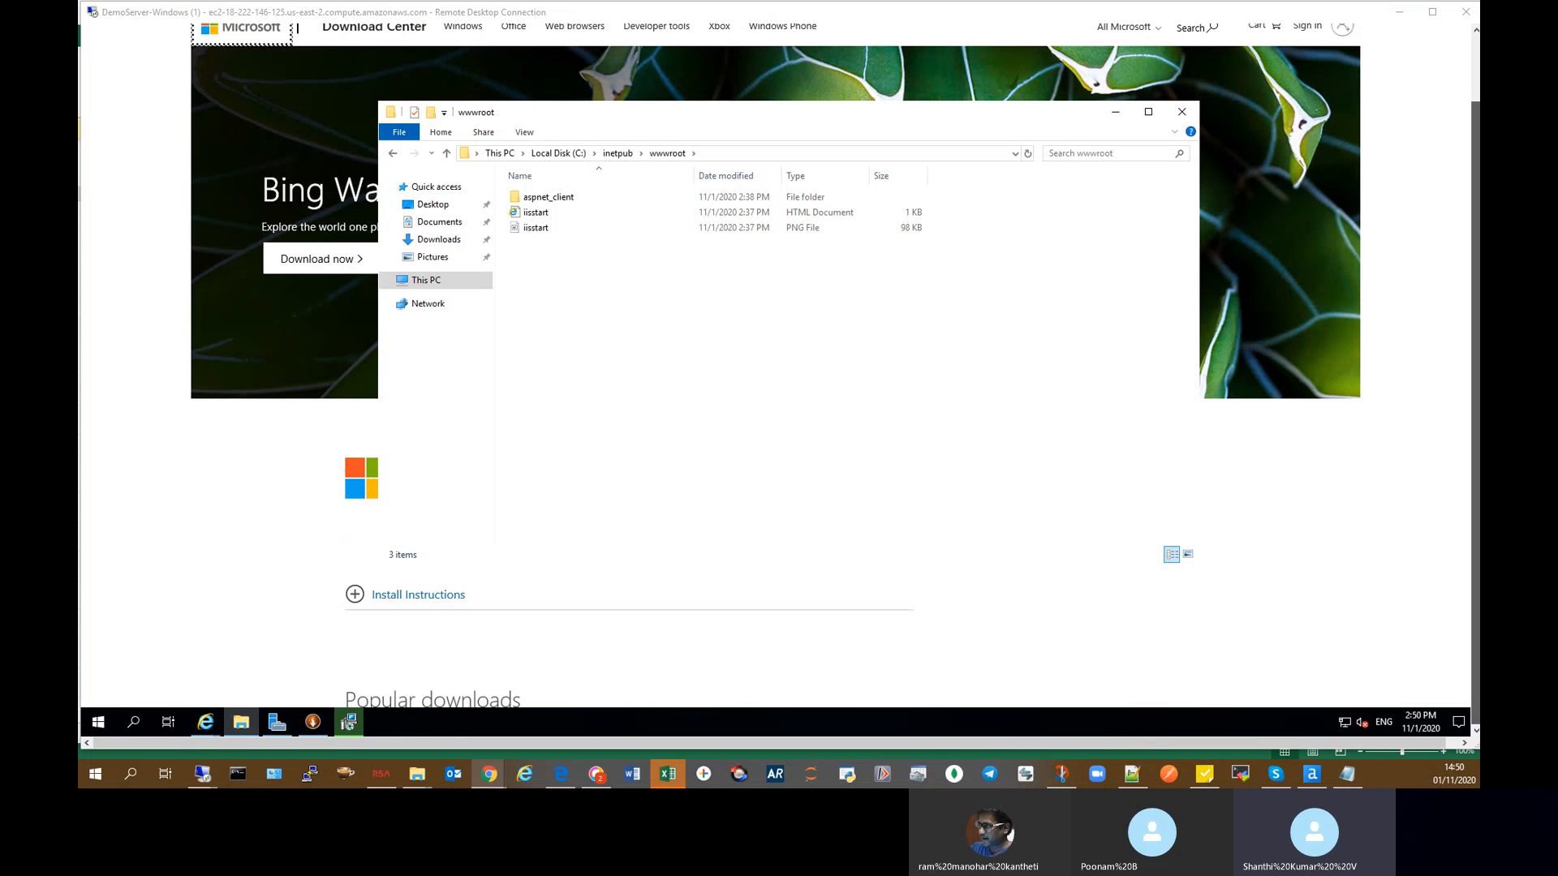
pyautogui.click(135, 724)
pyautogui.click(136, 725)
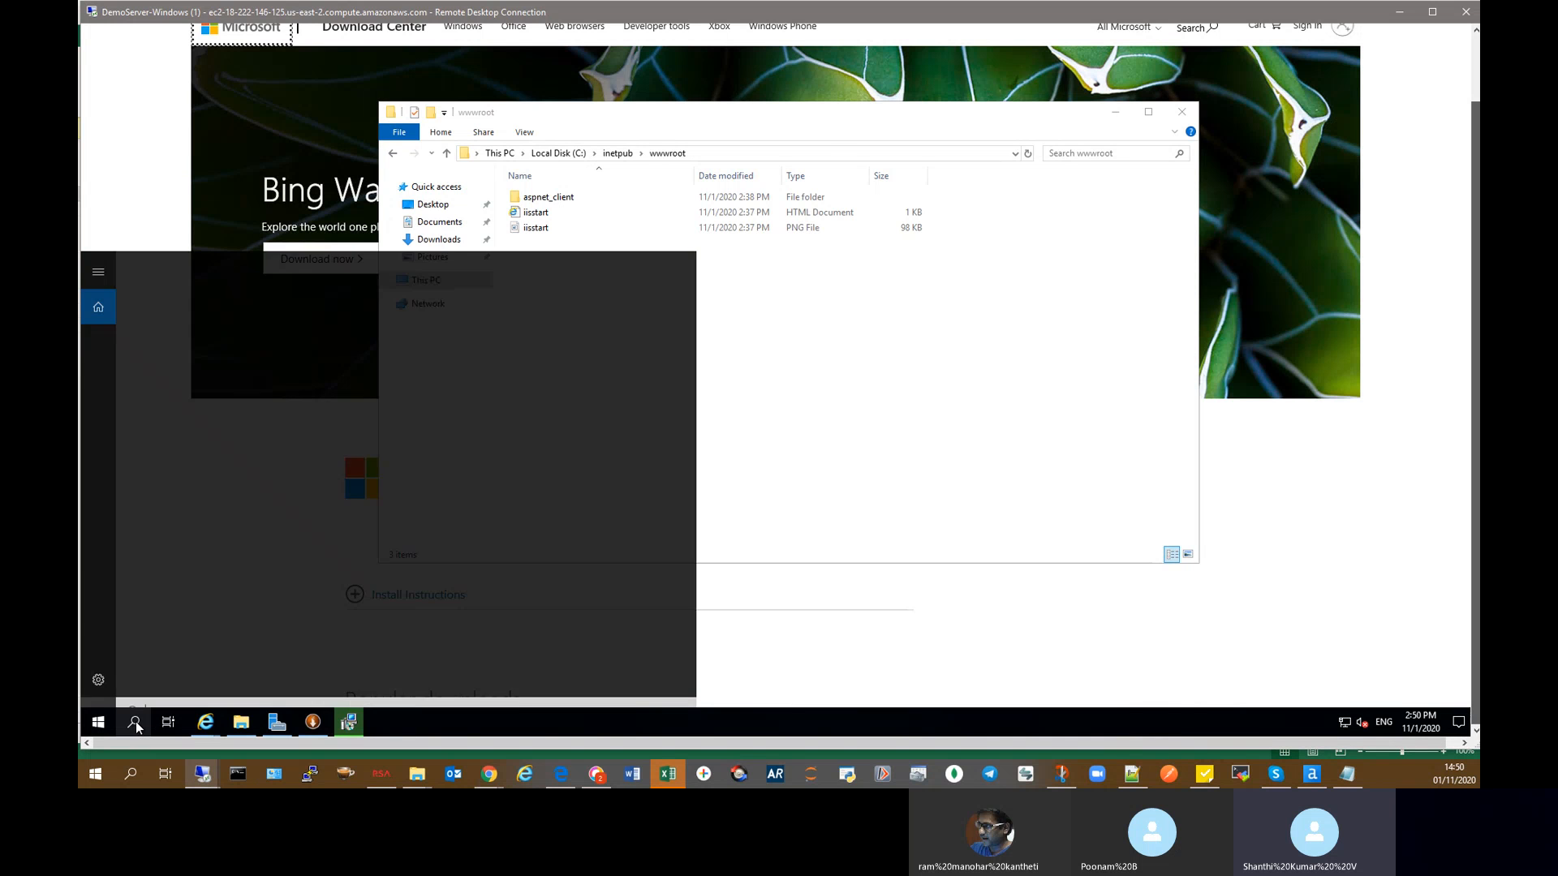
pyautogui.write('notepad')
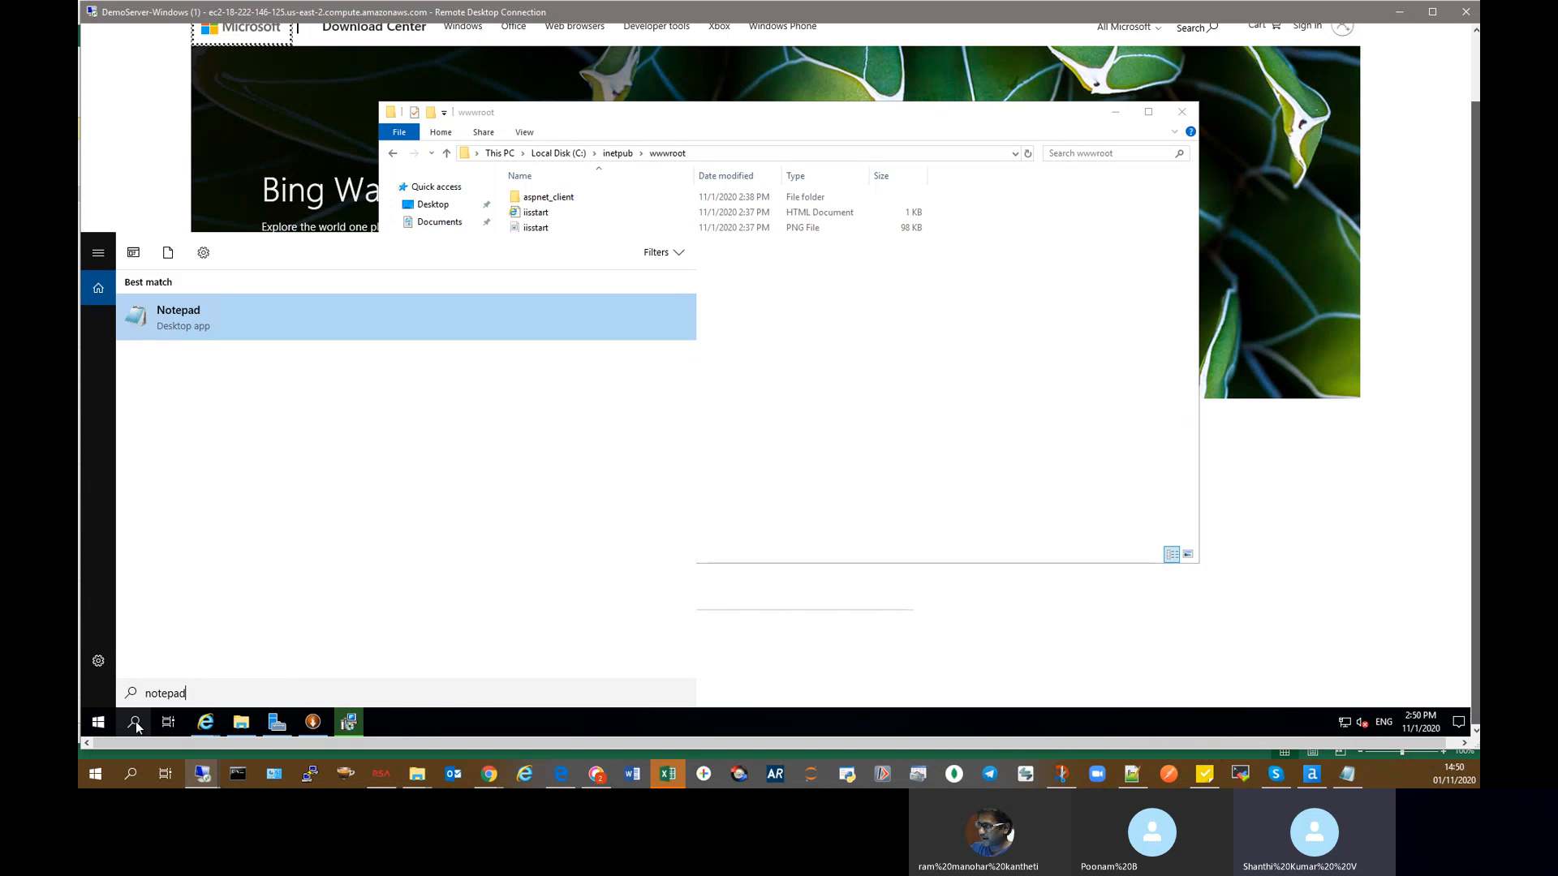
pyautogui.press('Return')
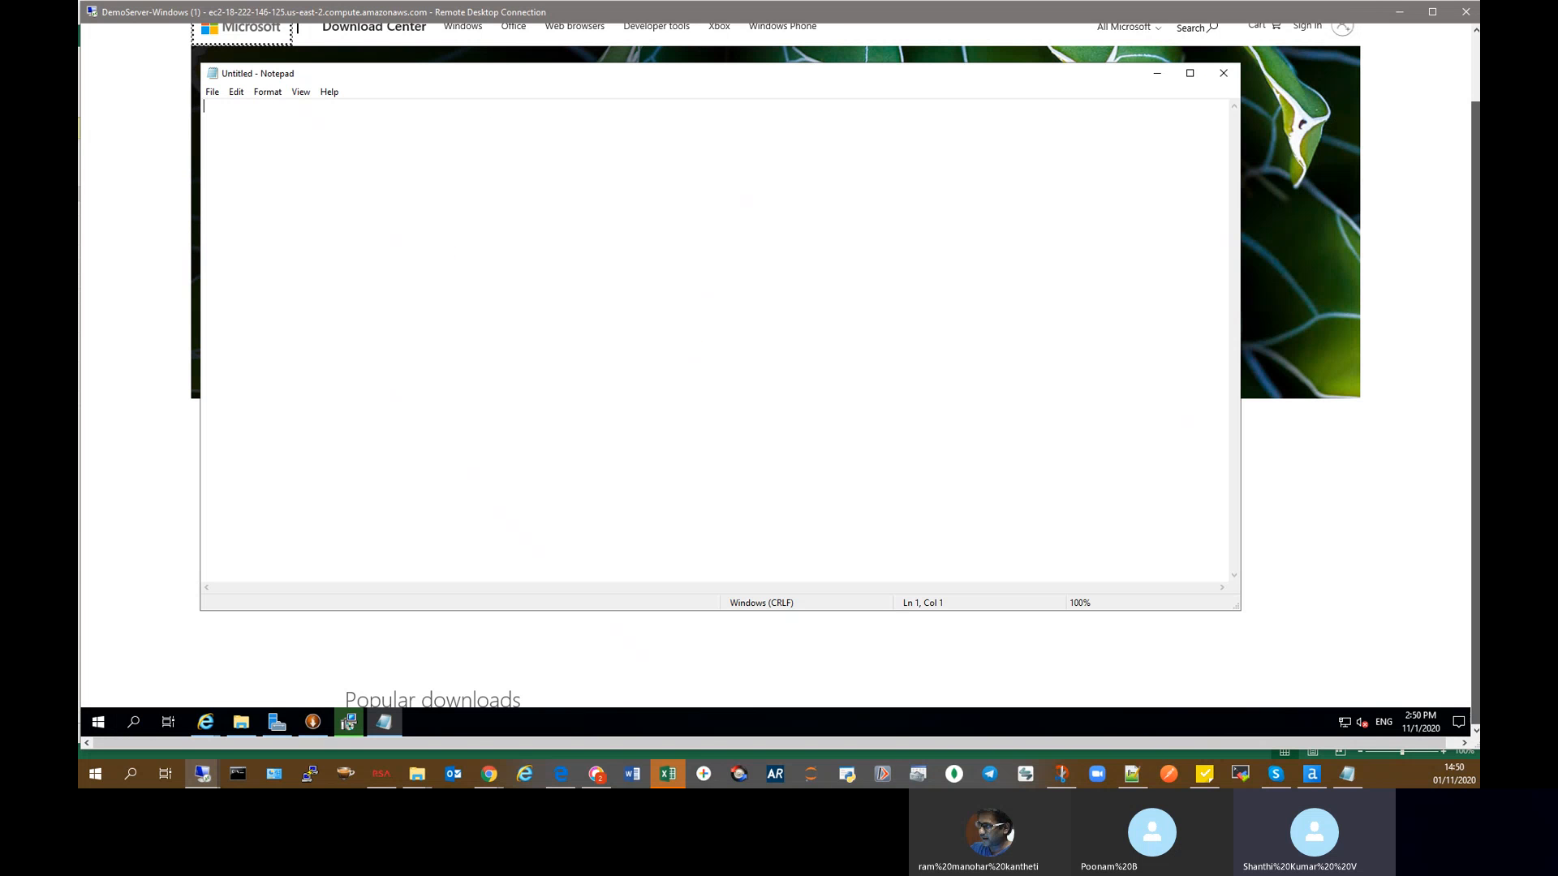
pyautogui.click(489, 774)
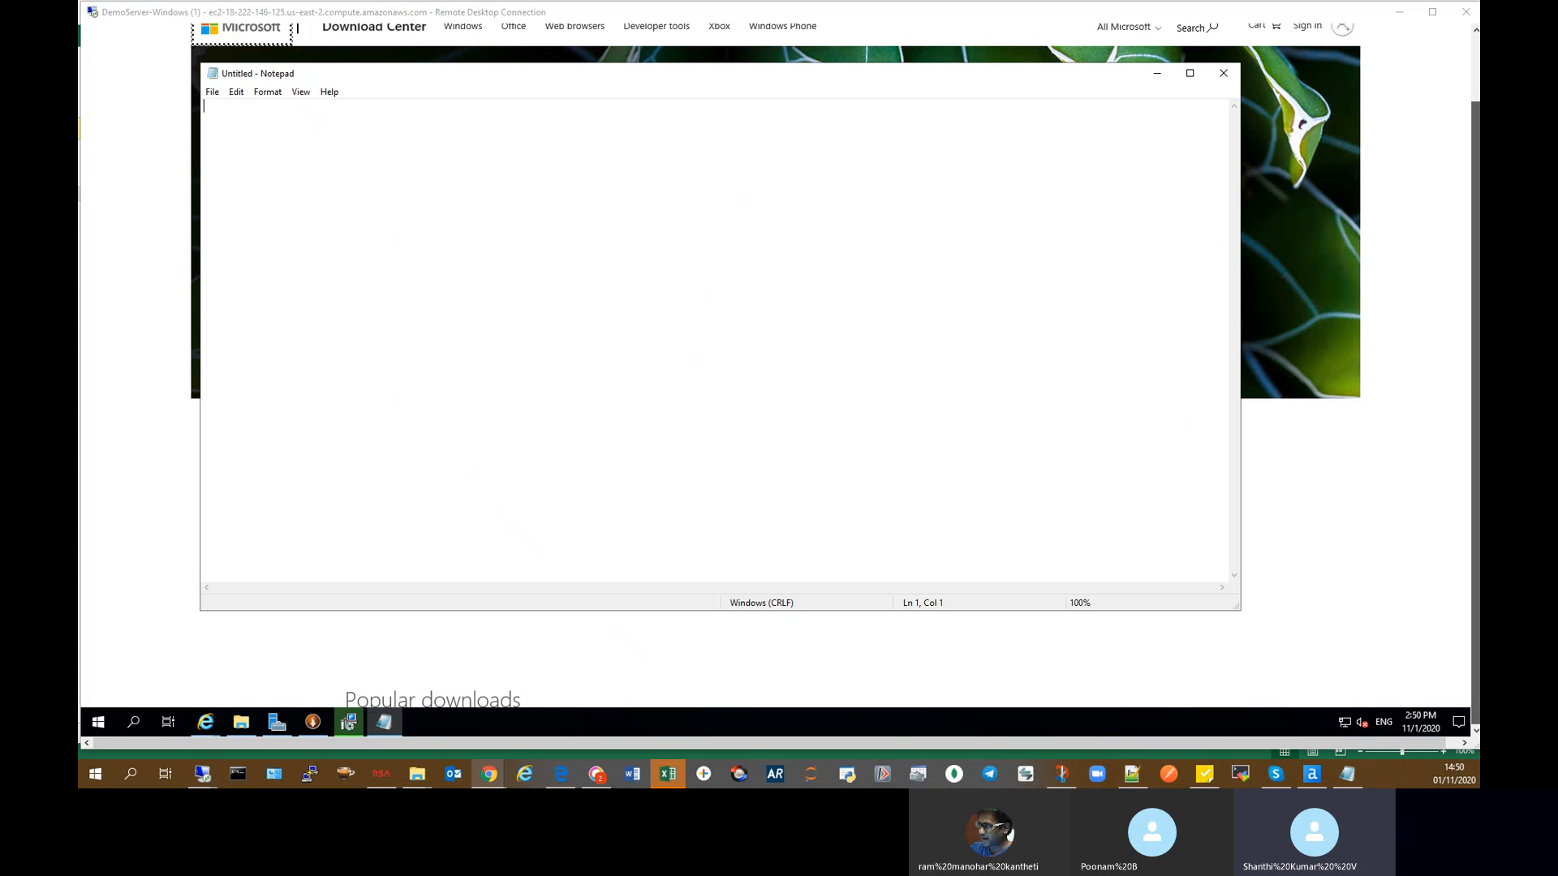
pyautogui.click(781, 330)
pyautogui.write('<?php phpinfo(); ?>')
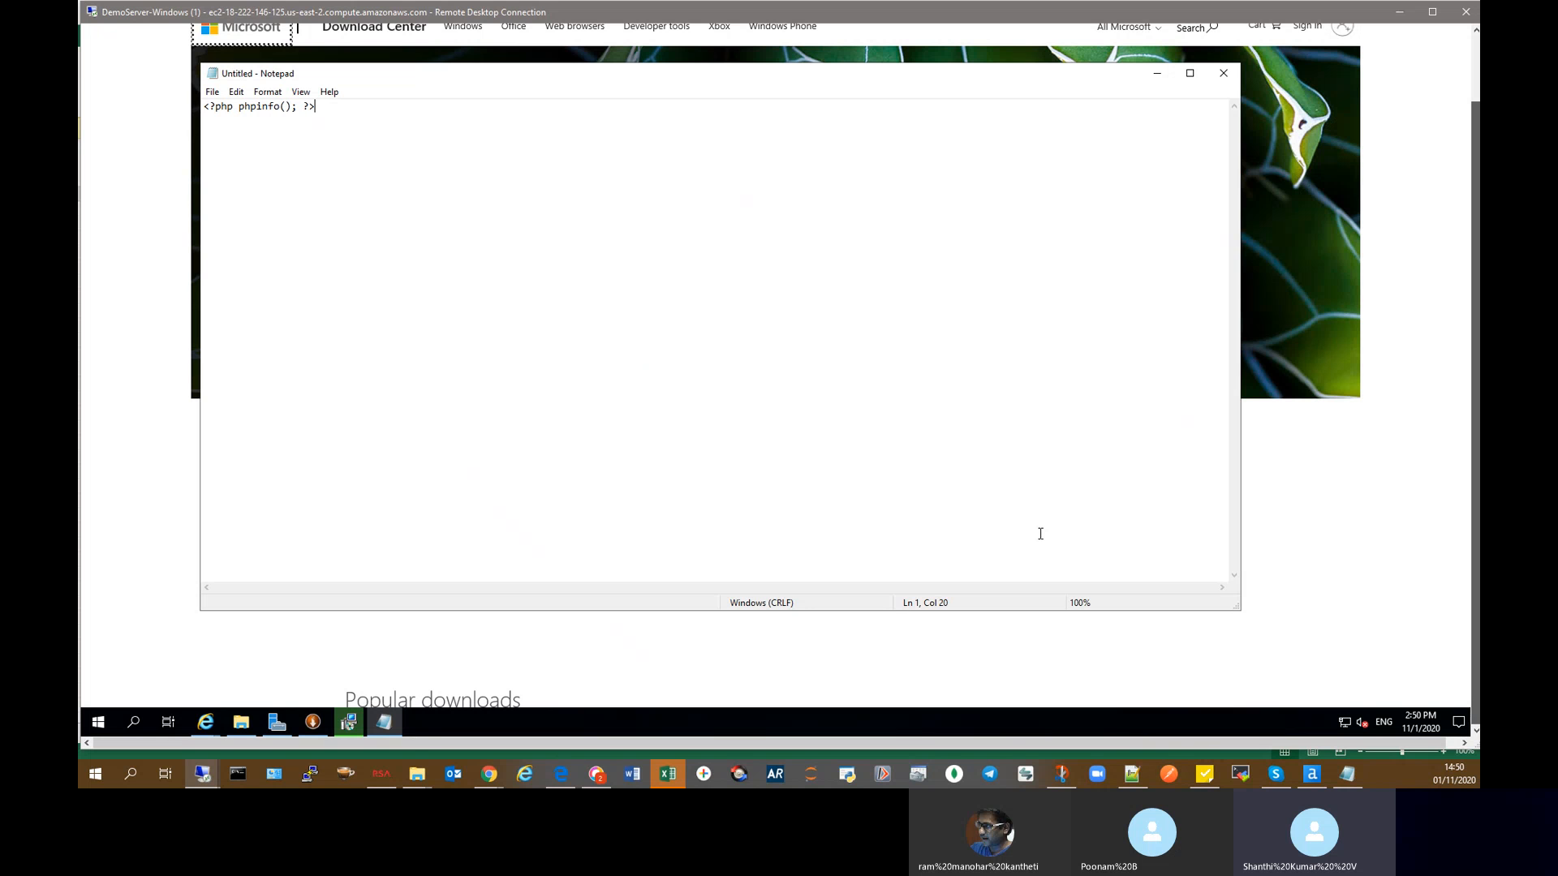
# Step: Start saving the Notepad document and browse to C:\inetpub\wwwroot as its destination folder
pyautogui.hotkey('ctrl', 's')
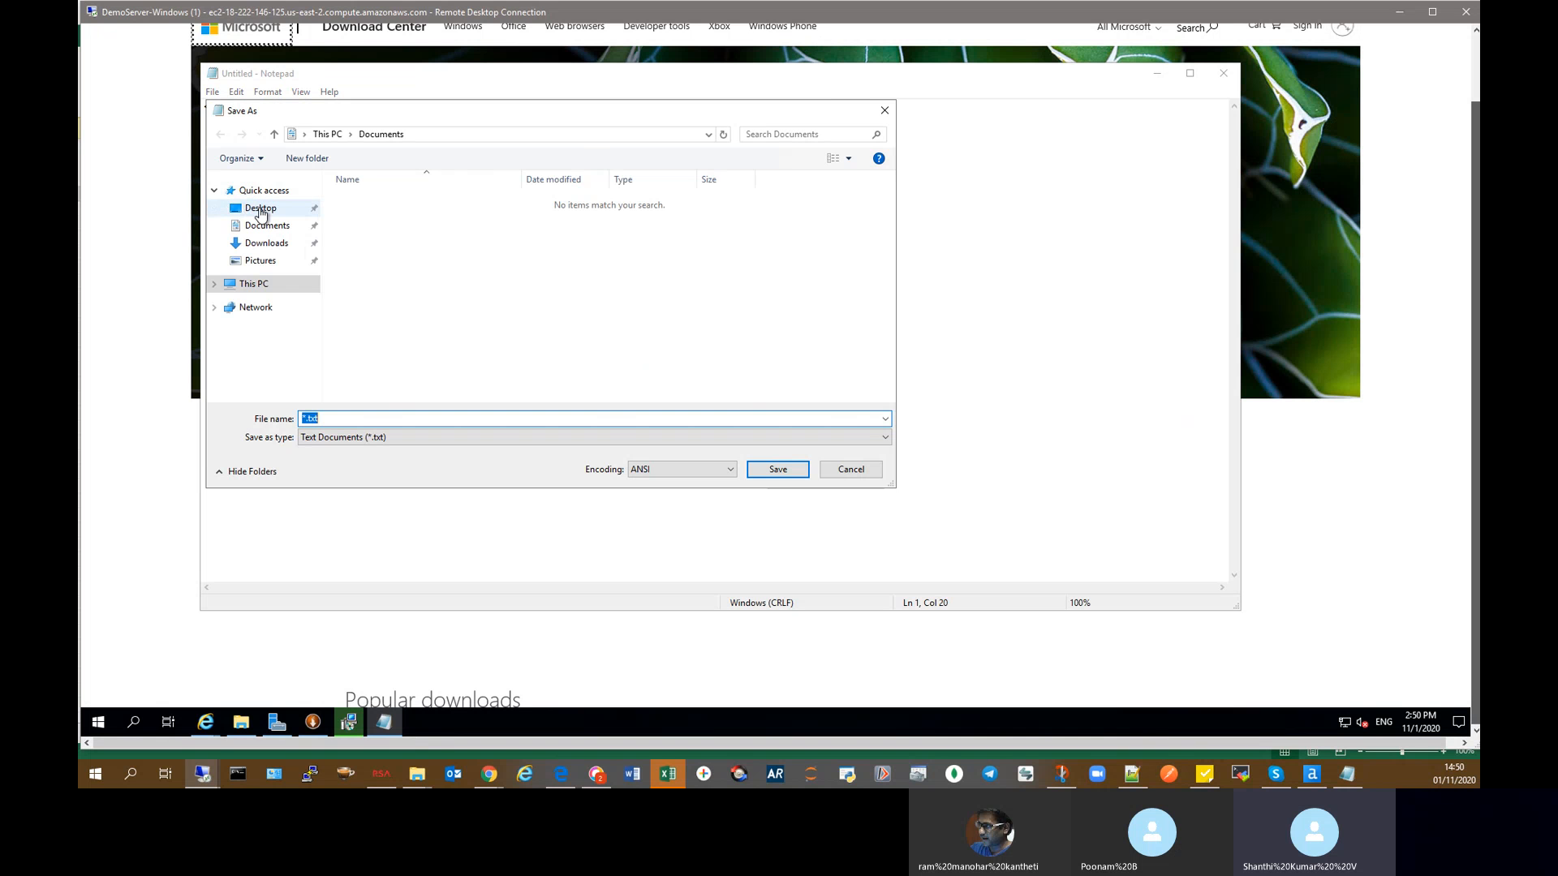
pyautogui.click(310, 285)
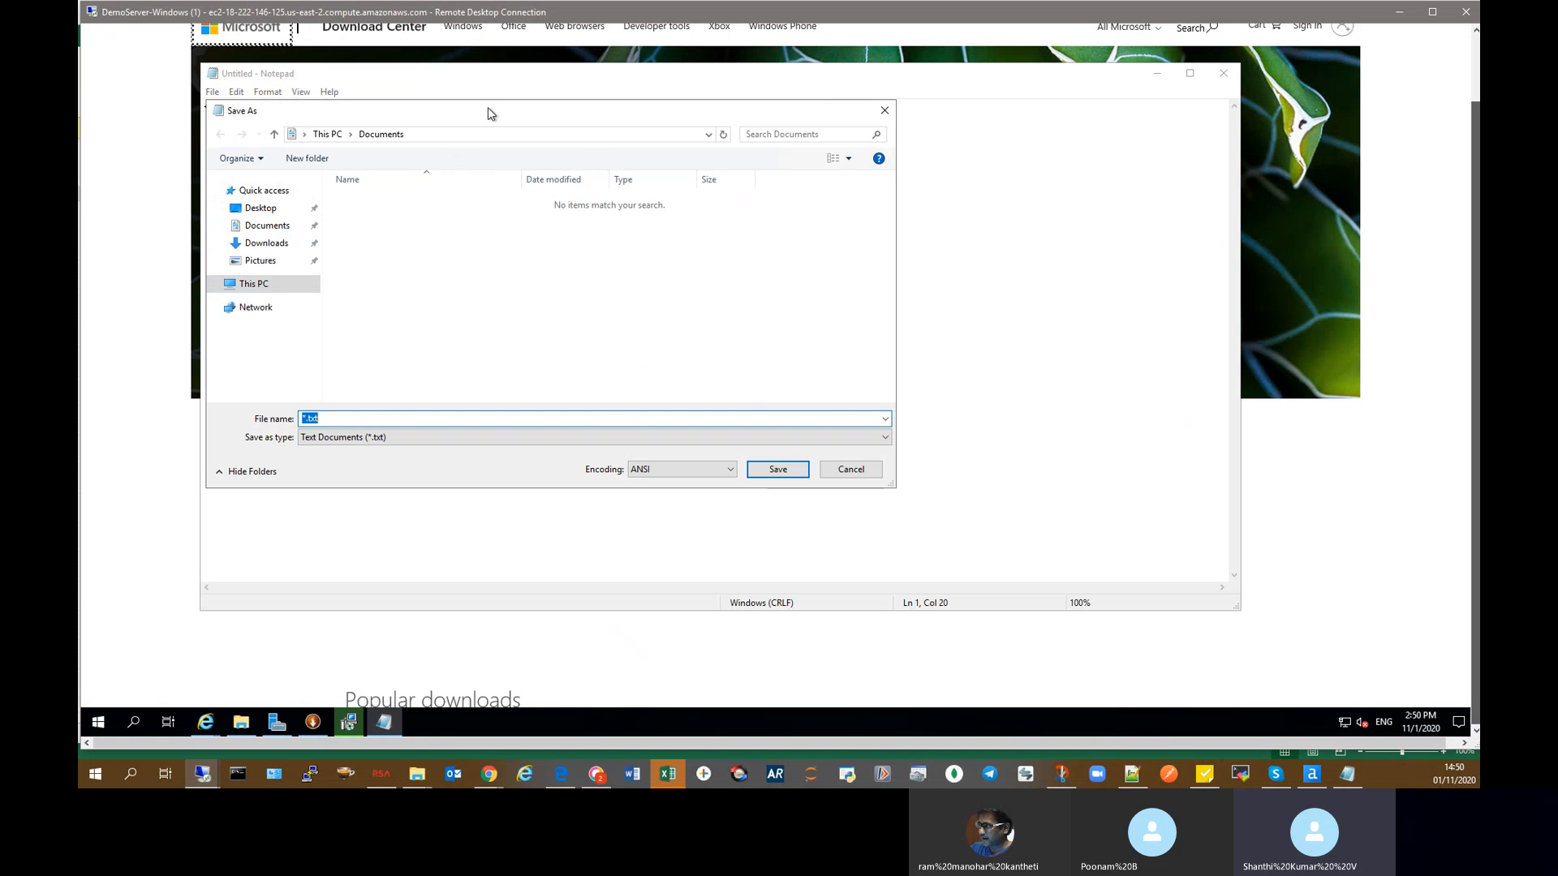
pyautogui.moveTo(488, 112); pyautogui.dragTo(735, 247)
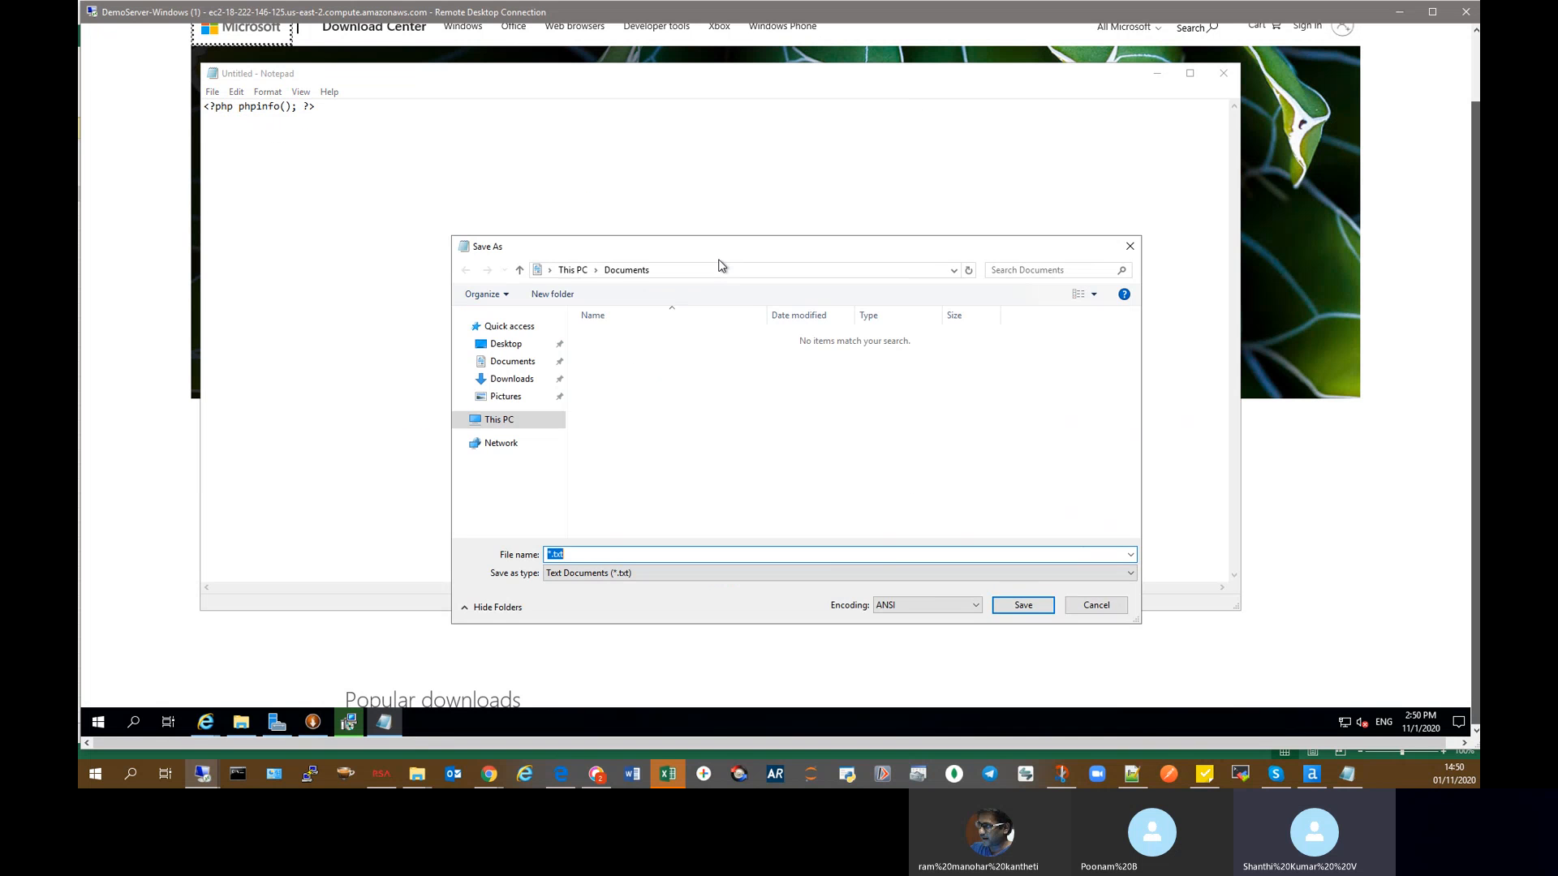
pyautogui.click(461, 420)
pyautogui.click(513, 513)
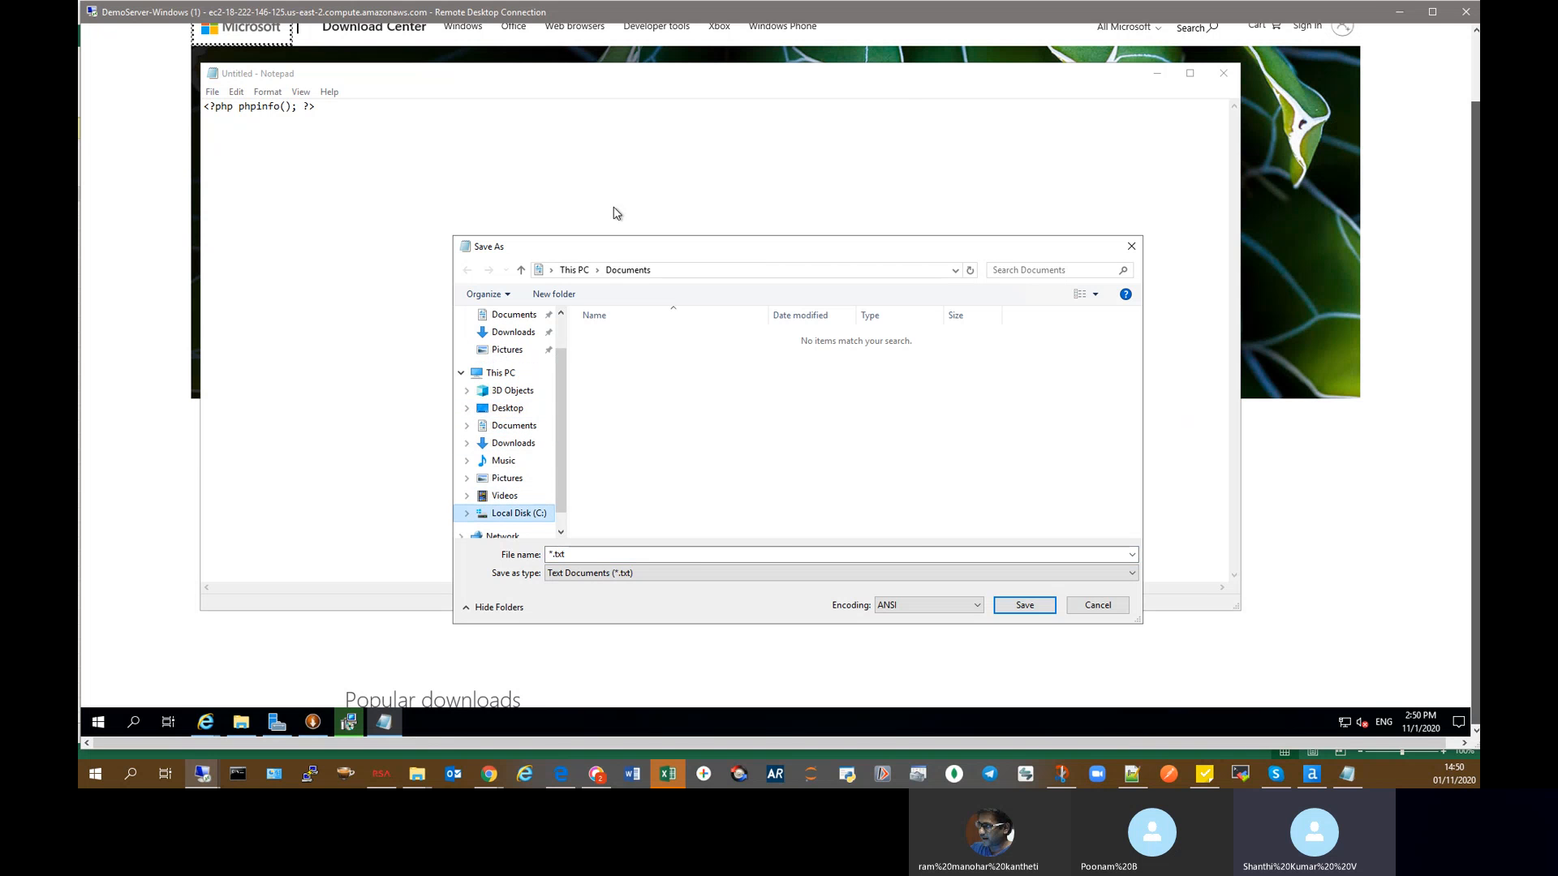
pyautogui.doubleClick(616, 354)
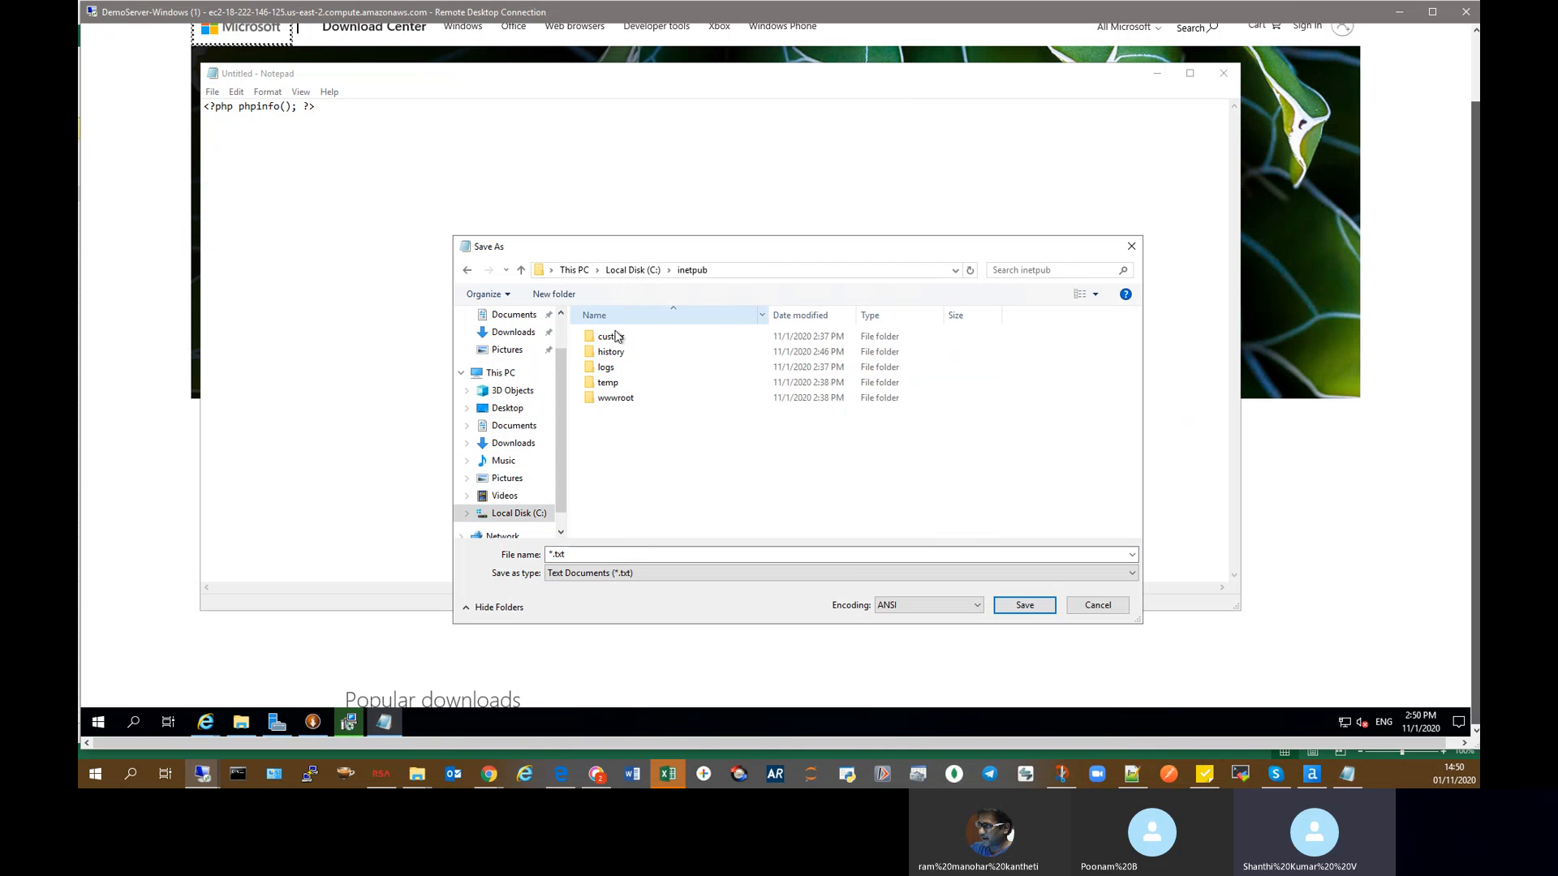
pyautogui.doubleClick(615, 398)
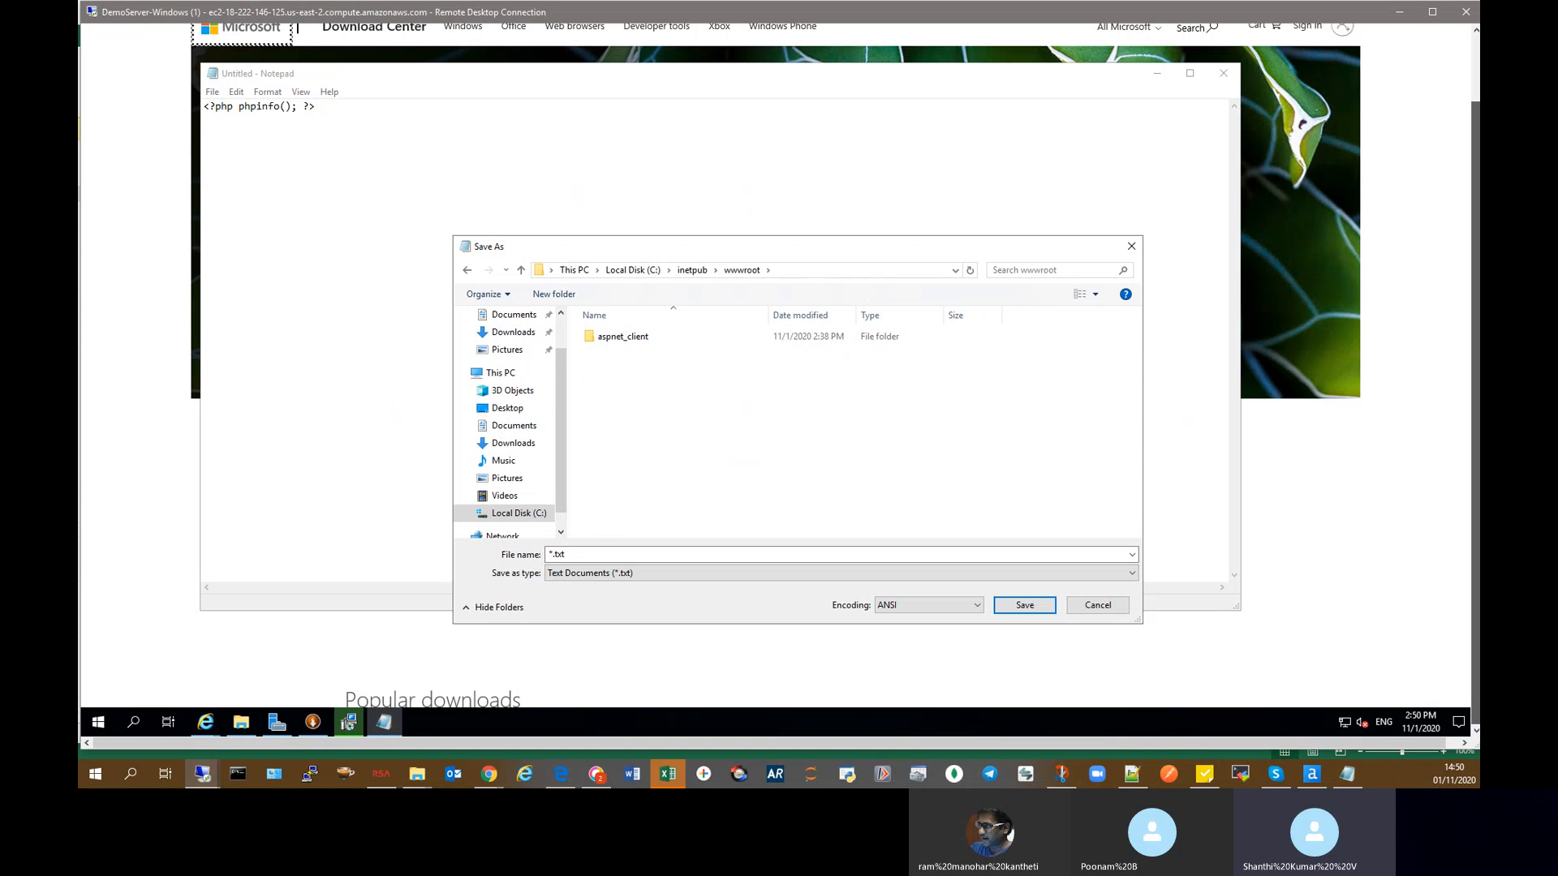
# Step: Save the document as phpinfo.php with the type All Files and close Notepad
pyautogui.click(488, 774)
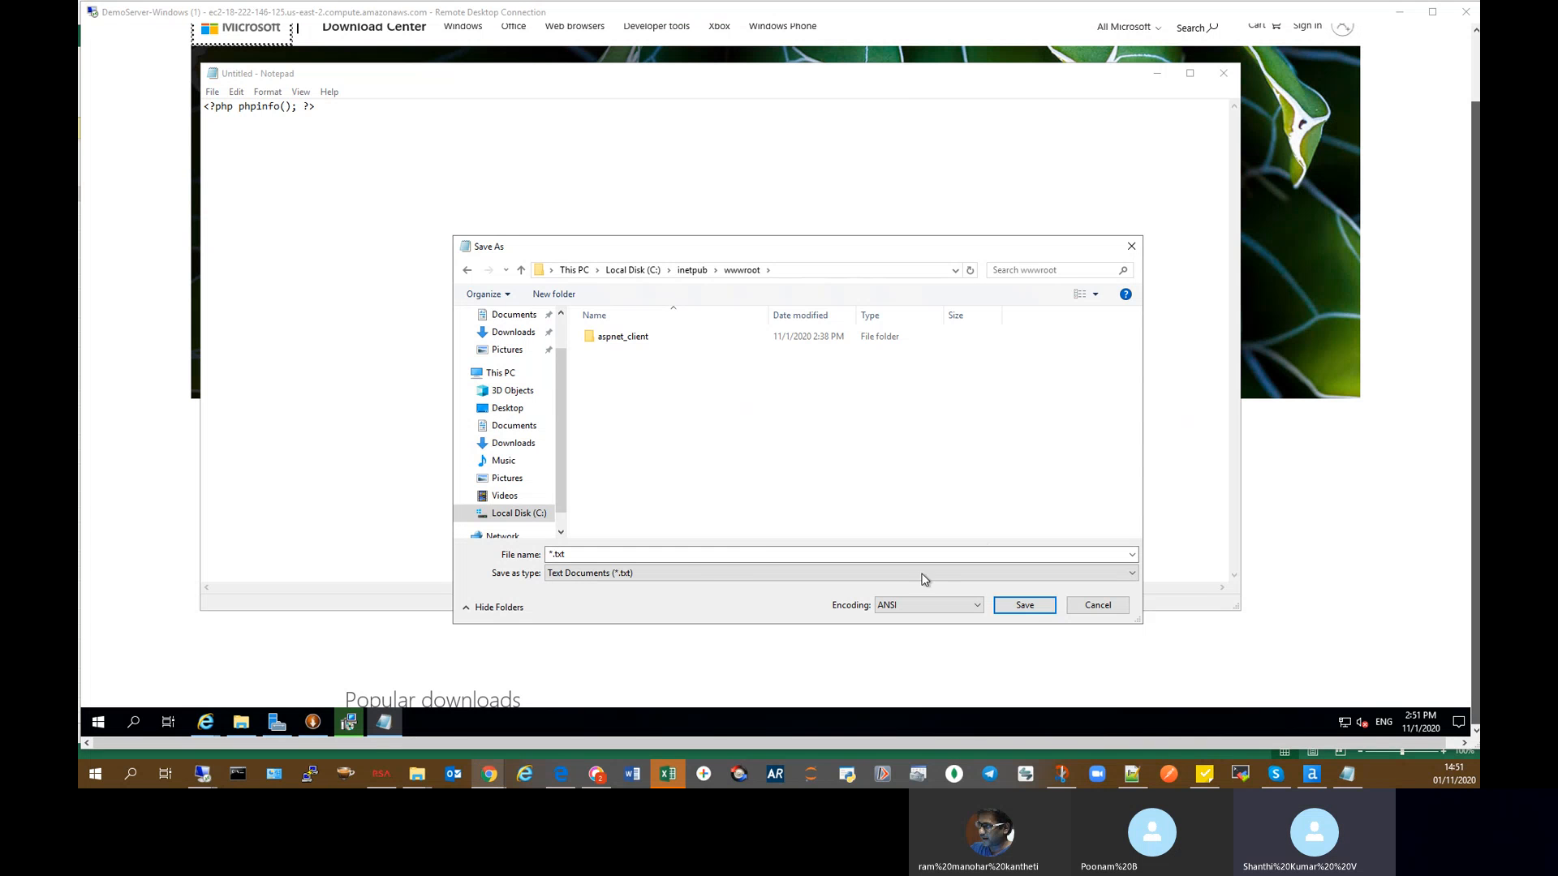
pyautogui.click(674, 553)
pyautogui.write('phpinfo.php')
pyautogui.click(678, 574)
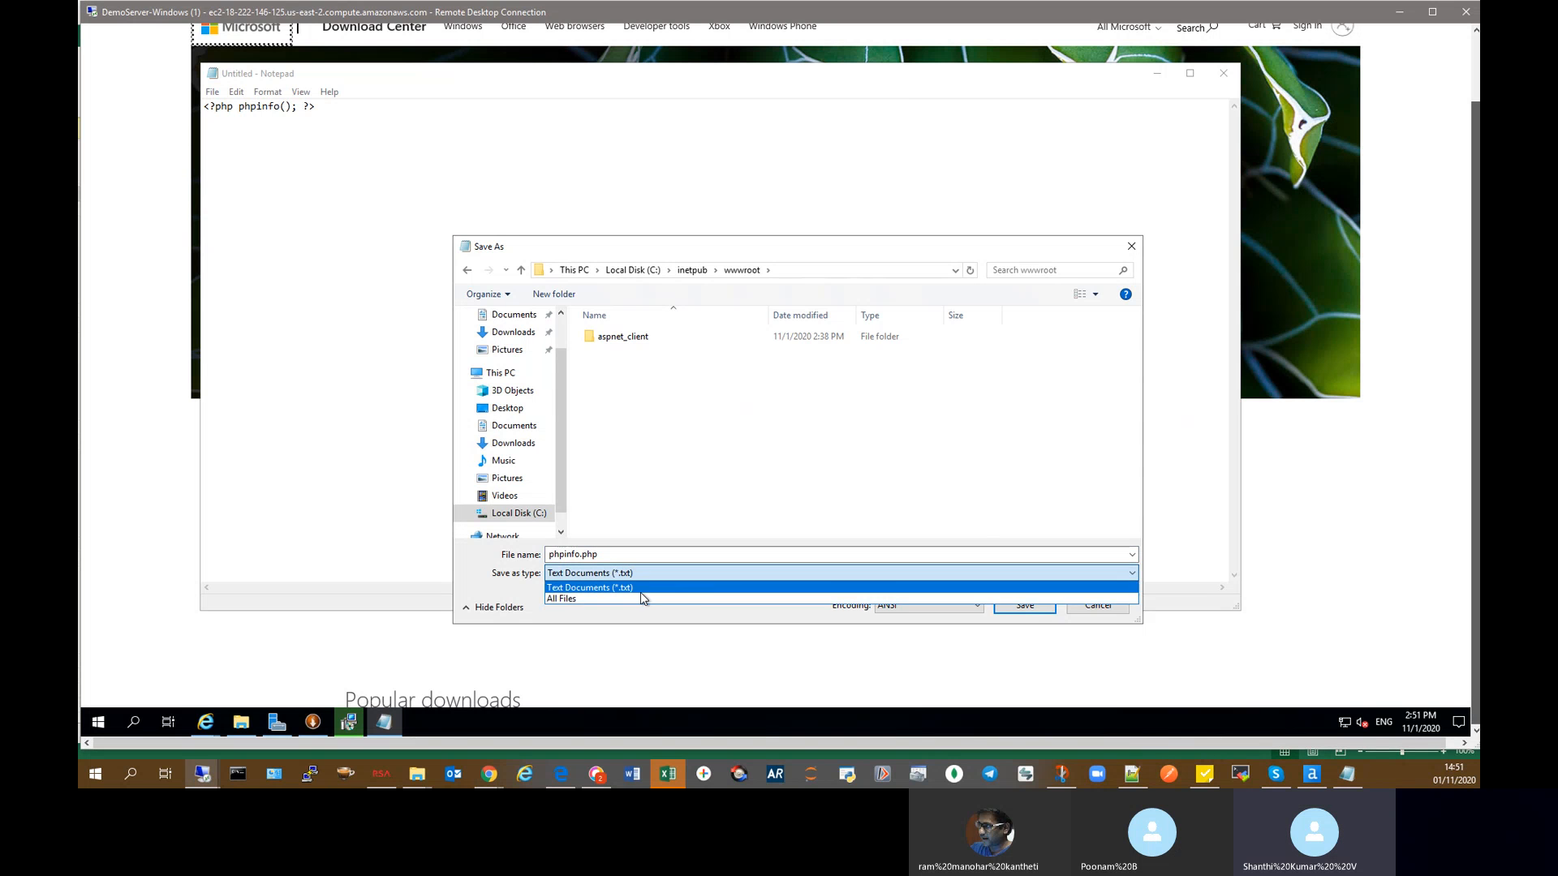
pyautogui.click(633, 599)
pyautogui.click(1025, 605)
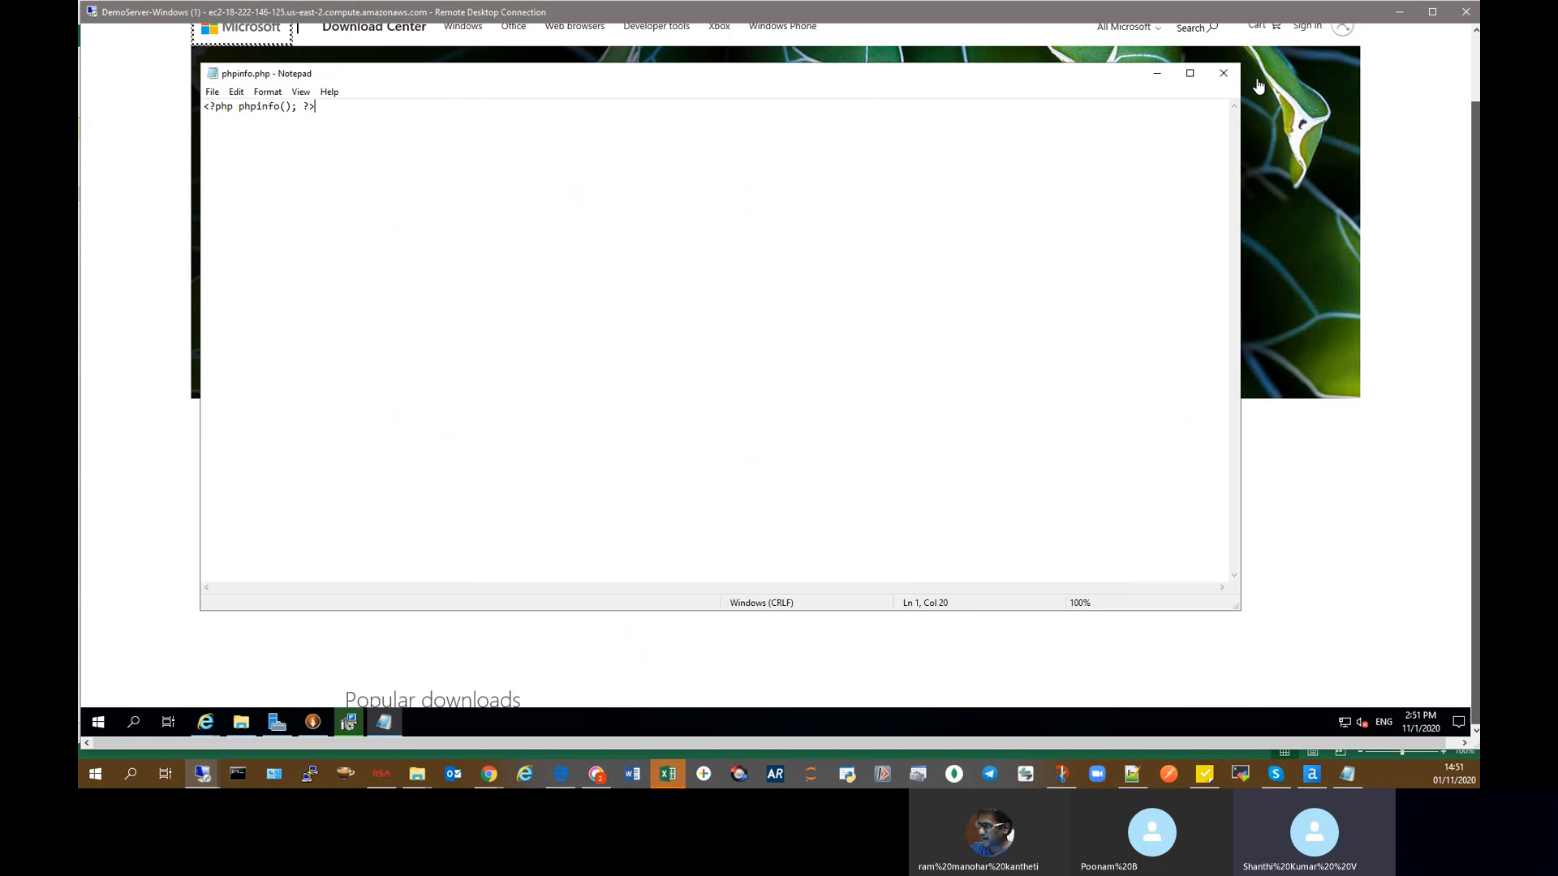
pyautogui.click(1224, 74)
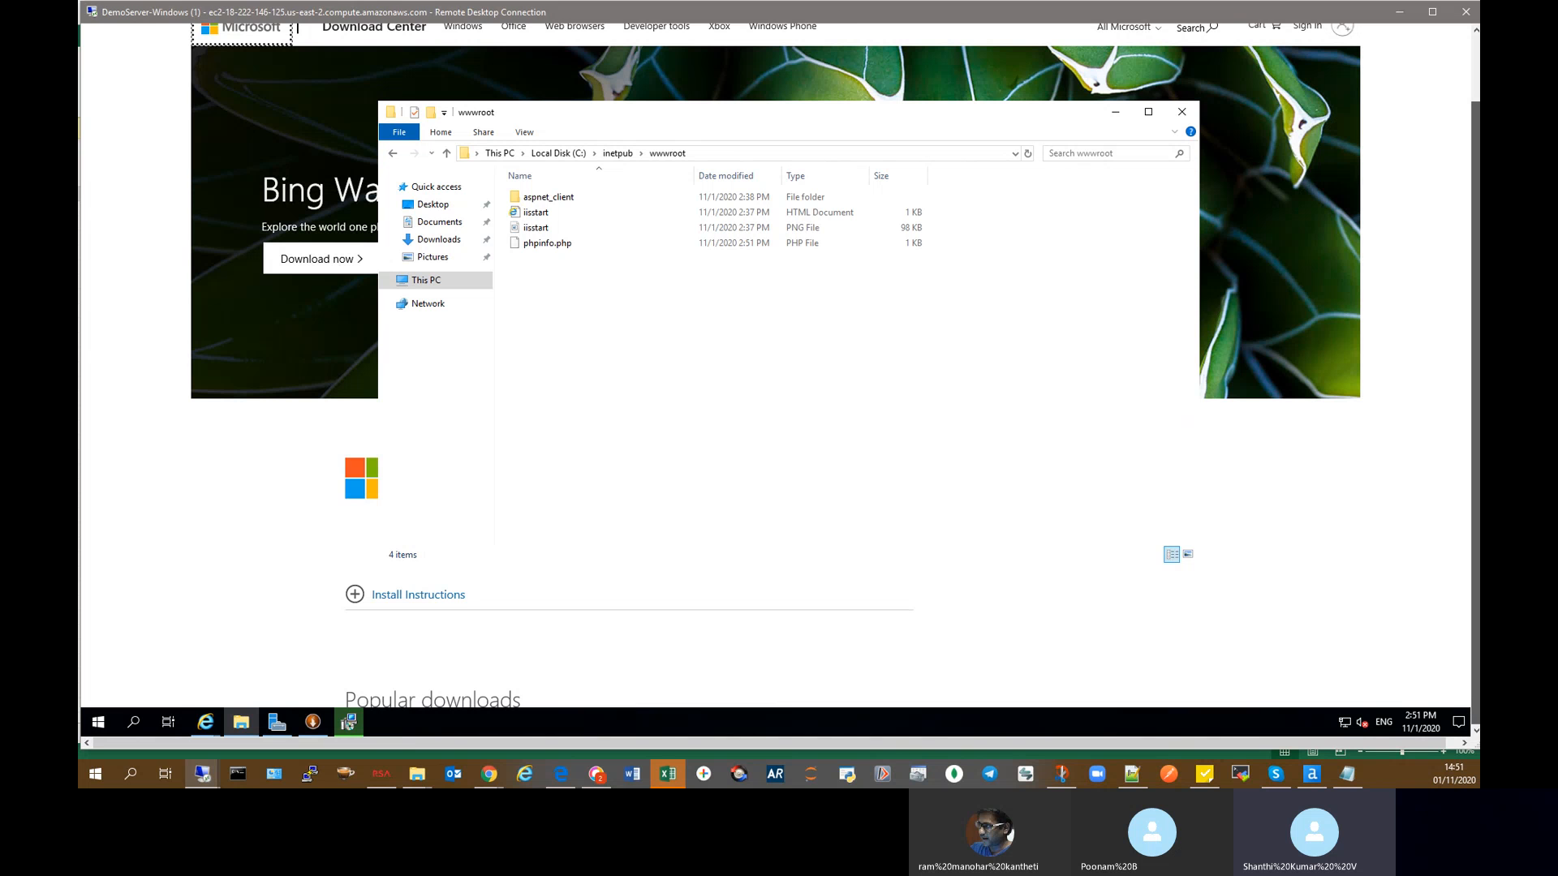
# Step: Expand and examine the install instructions on the Visual C++ Redistributable download confirmation page
pyautogui.click(488, 774)
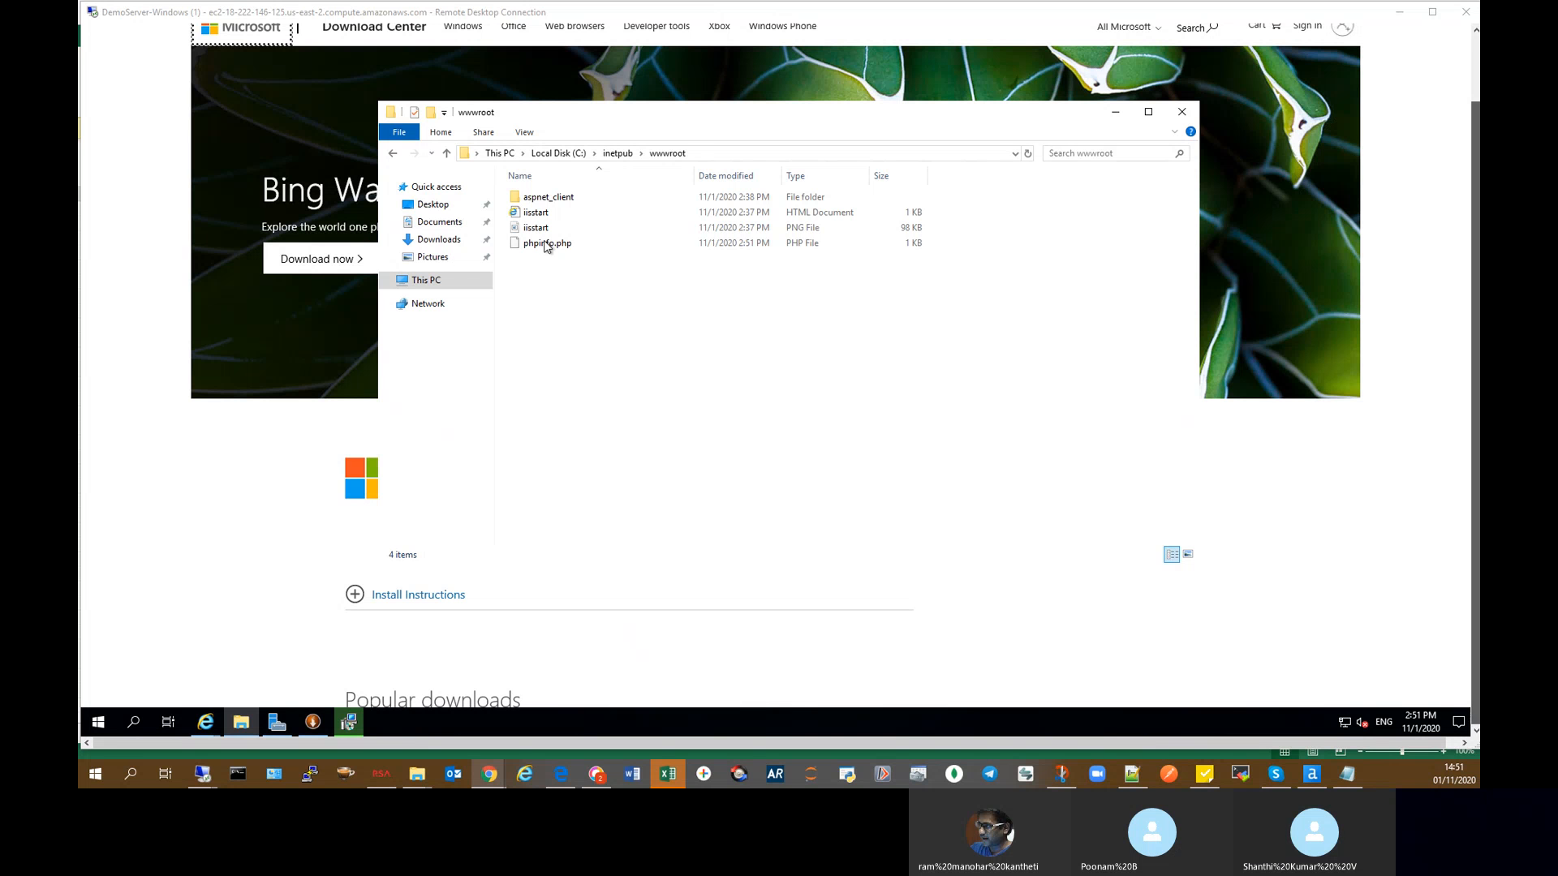
pyautogui.click(295, 513)
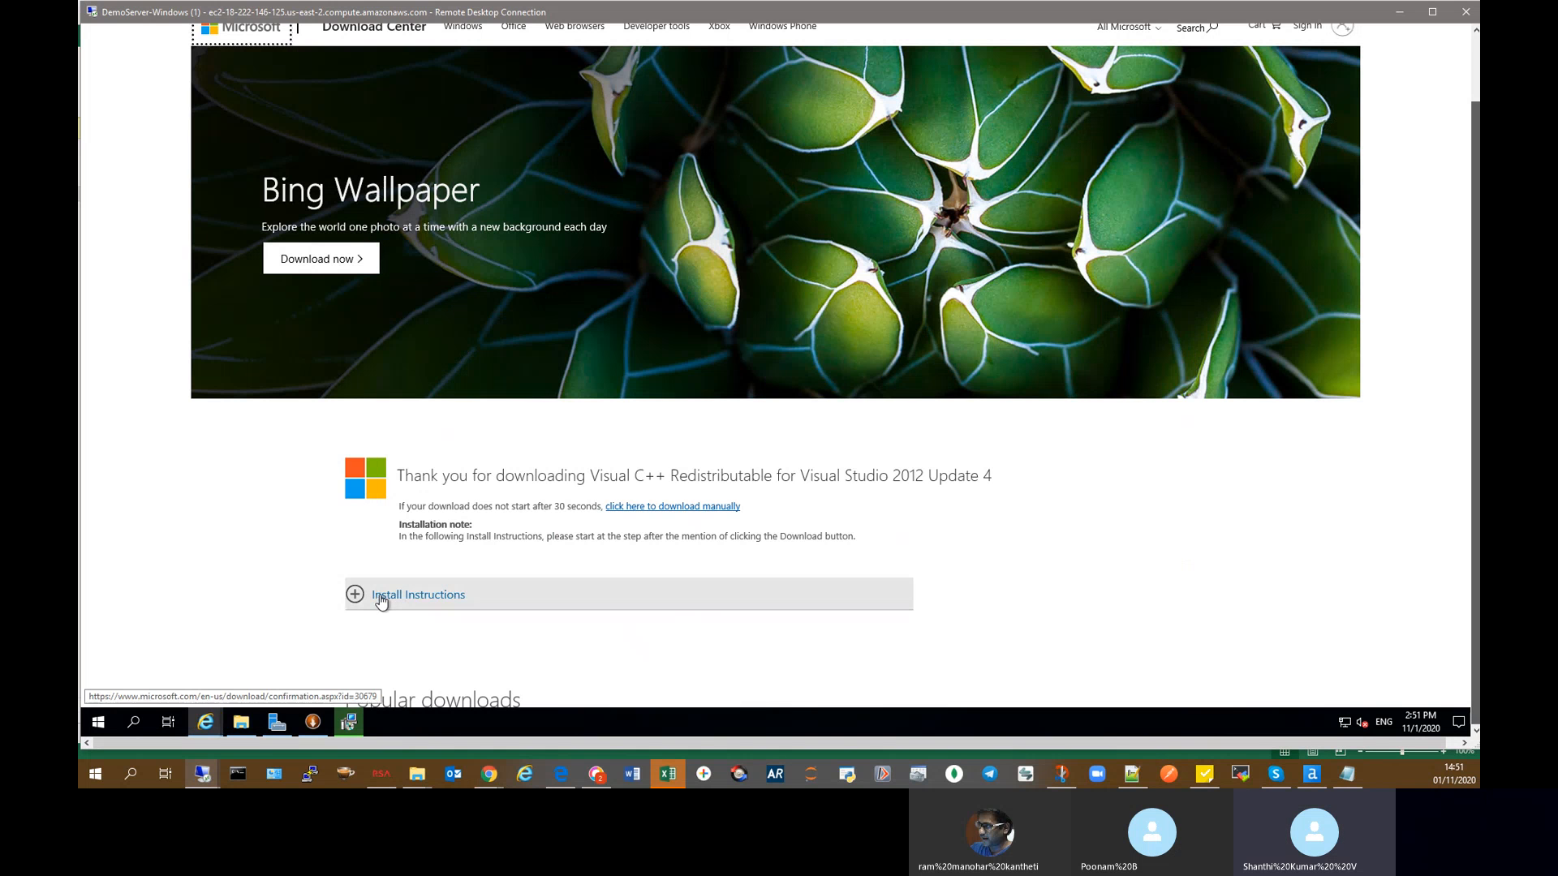
pyautogui.click(377, 598)
pyautogui.scroll(-2, 225, 529)
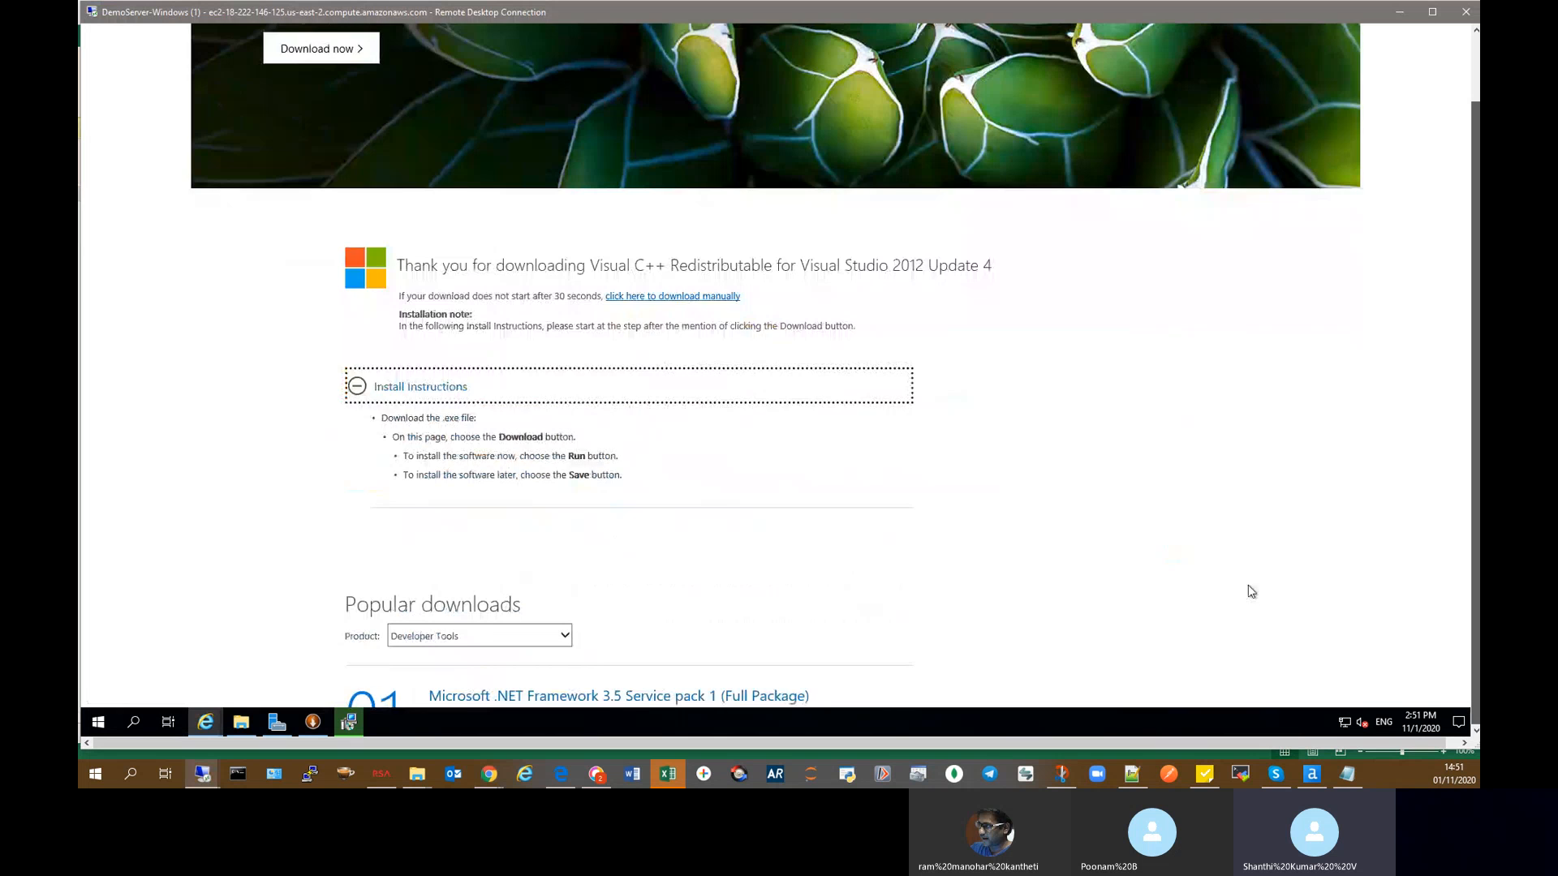
pyautogui.scroll(-3, 1249, 590)
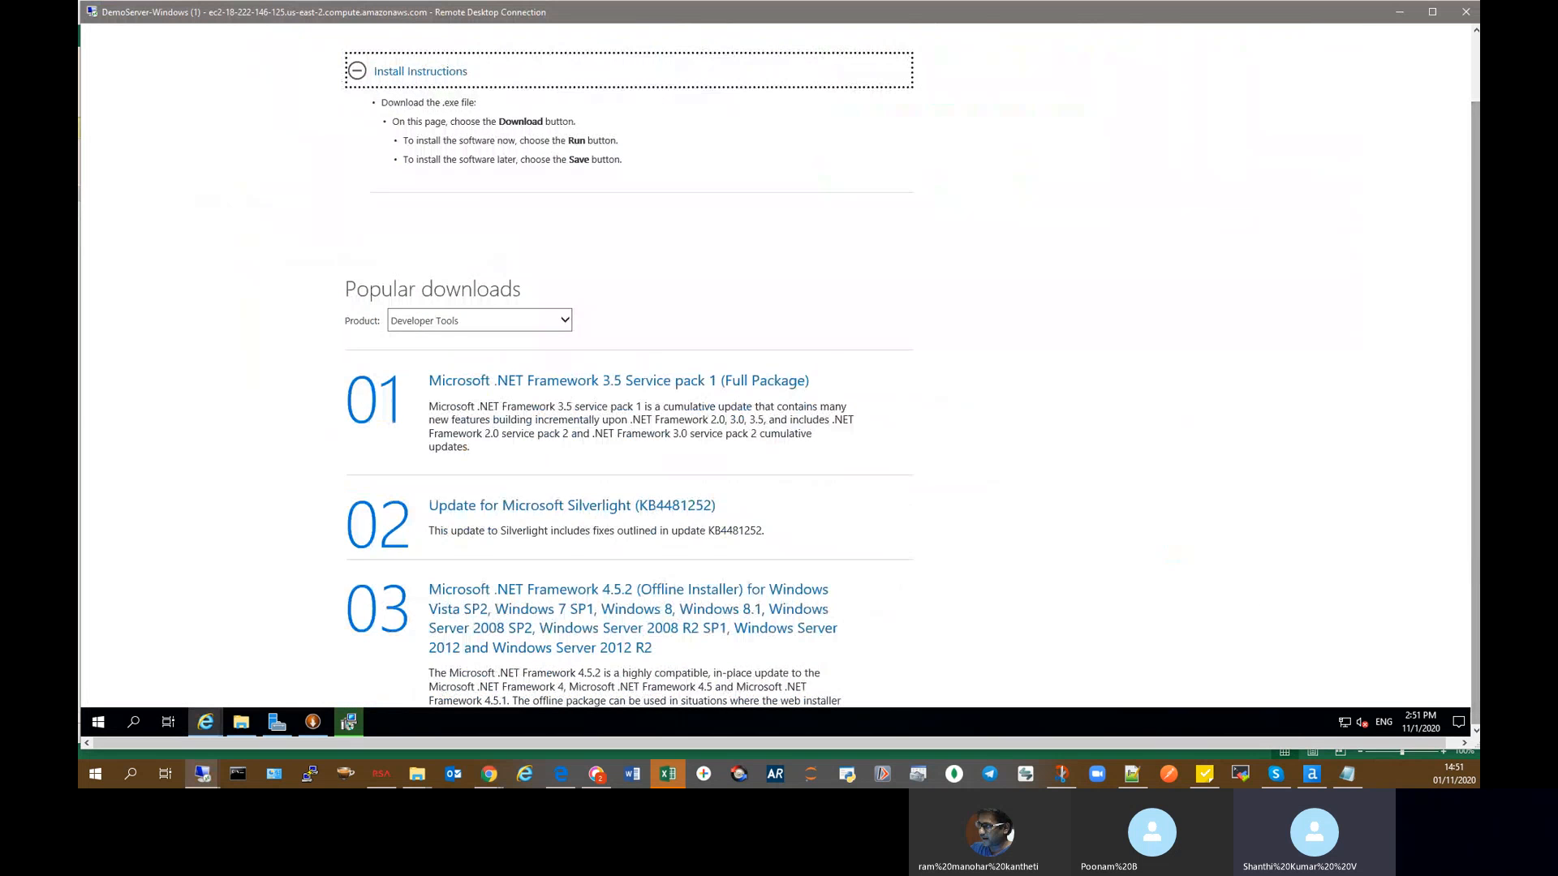
pyautogui.scroll(5, 1033, 415)
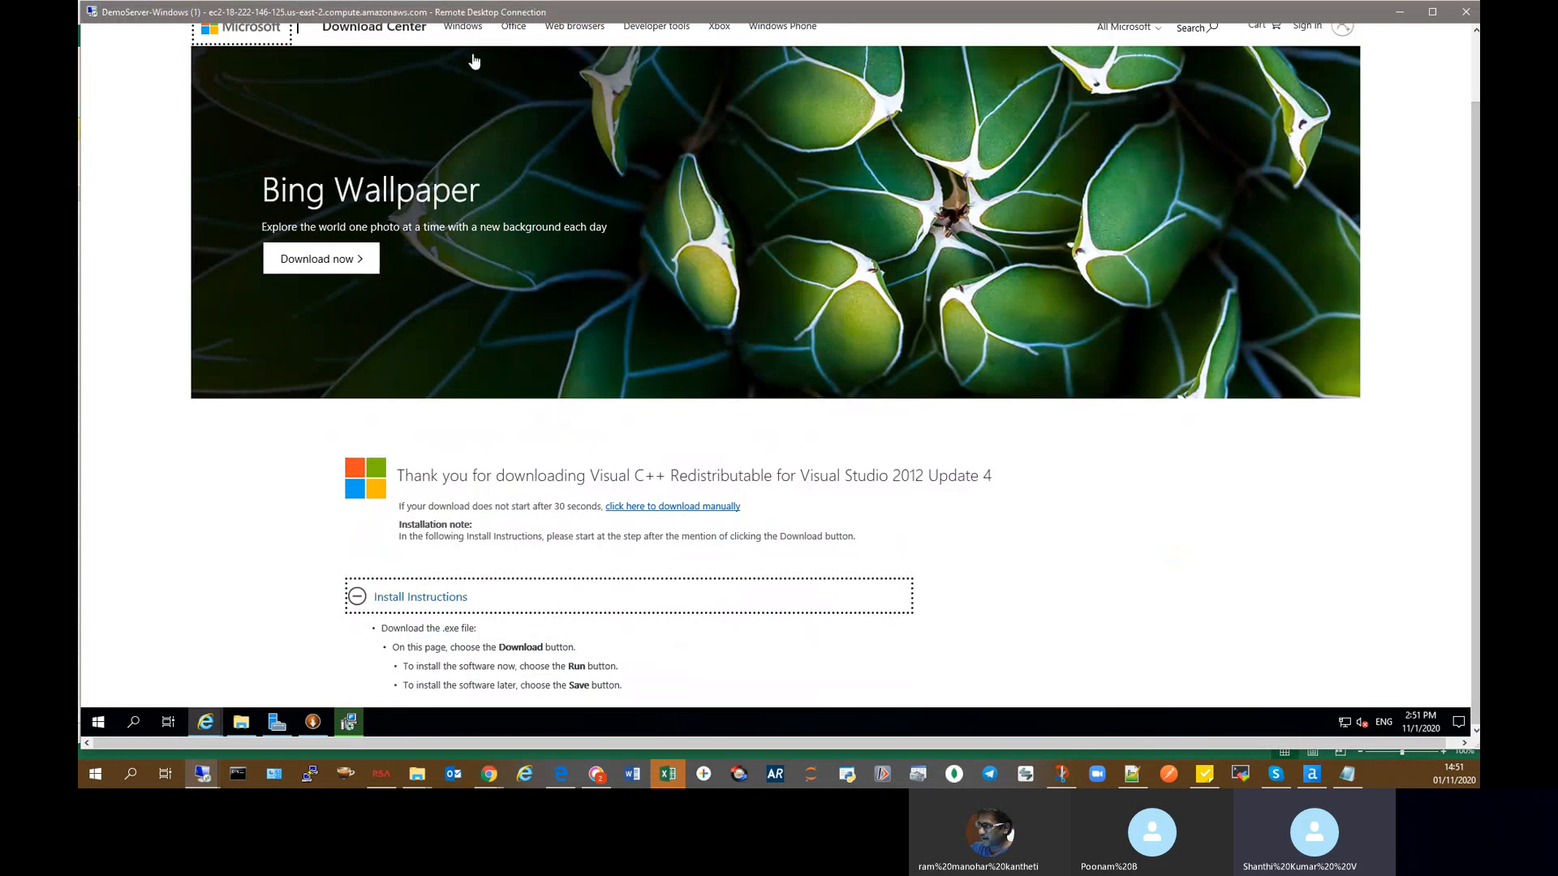
pyautogui.moveTo(1478, 127); pyautogui.dragTo(1475, 47)
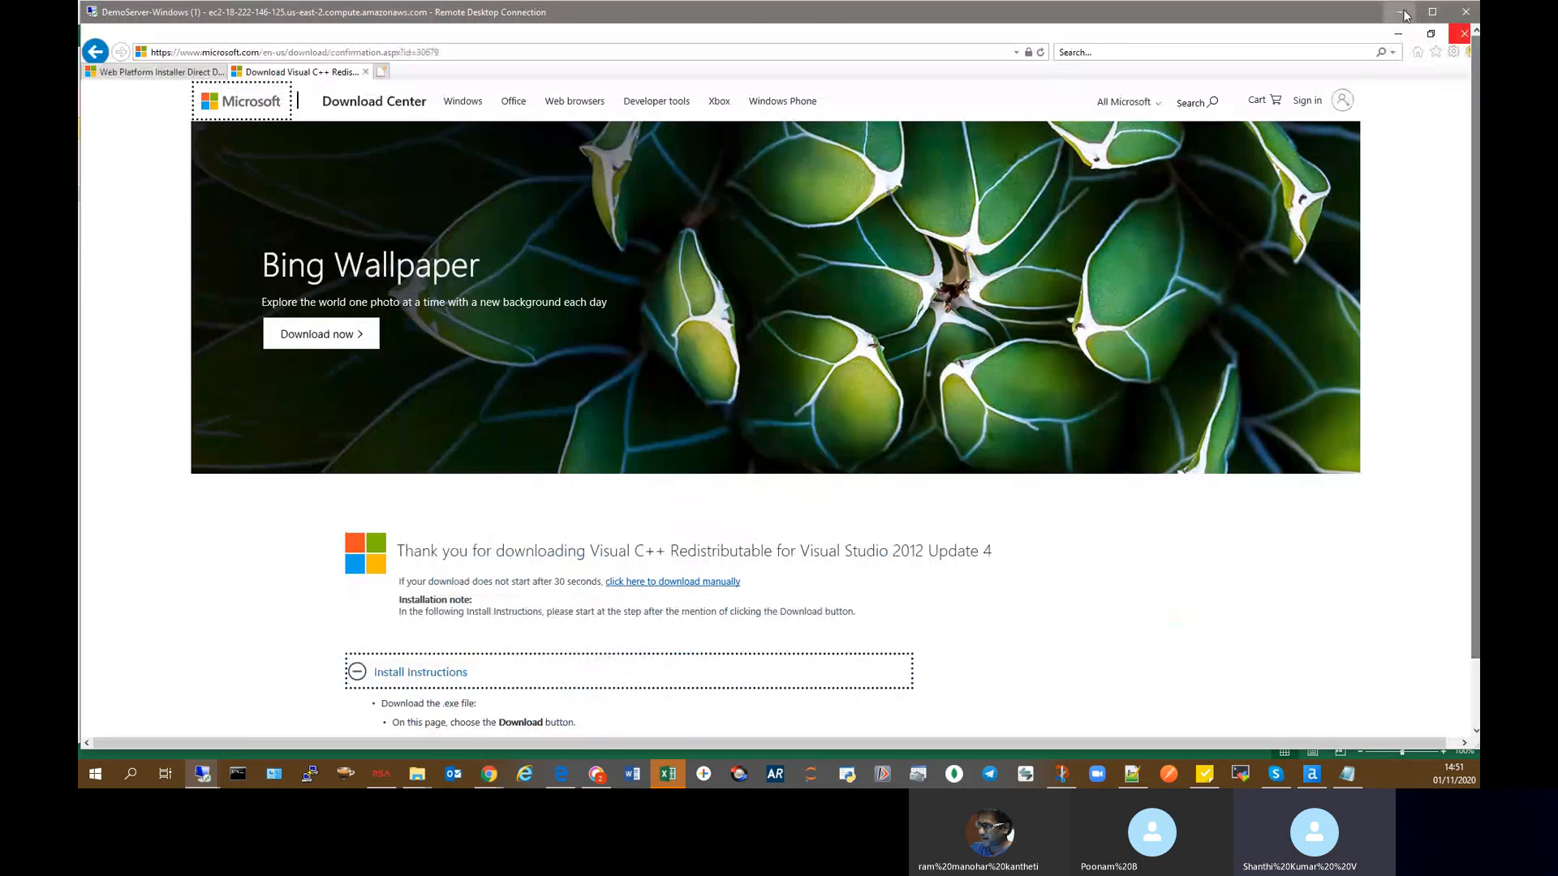
# Step: Minimize the remote desktop session and switch to the AWS console's instance connection page in Chrome
pyautogui.click(1399, 13)
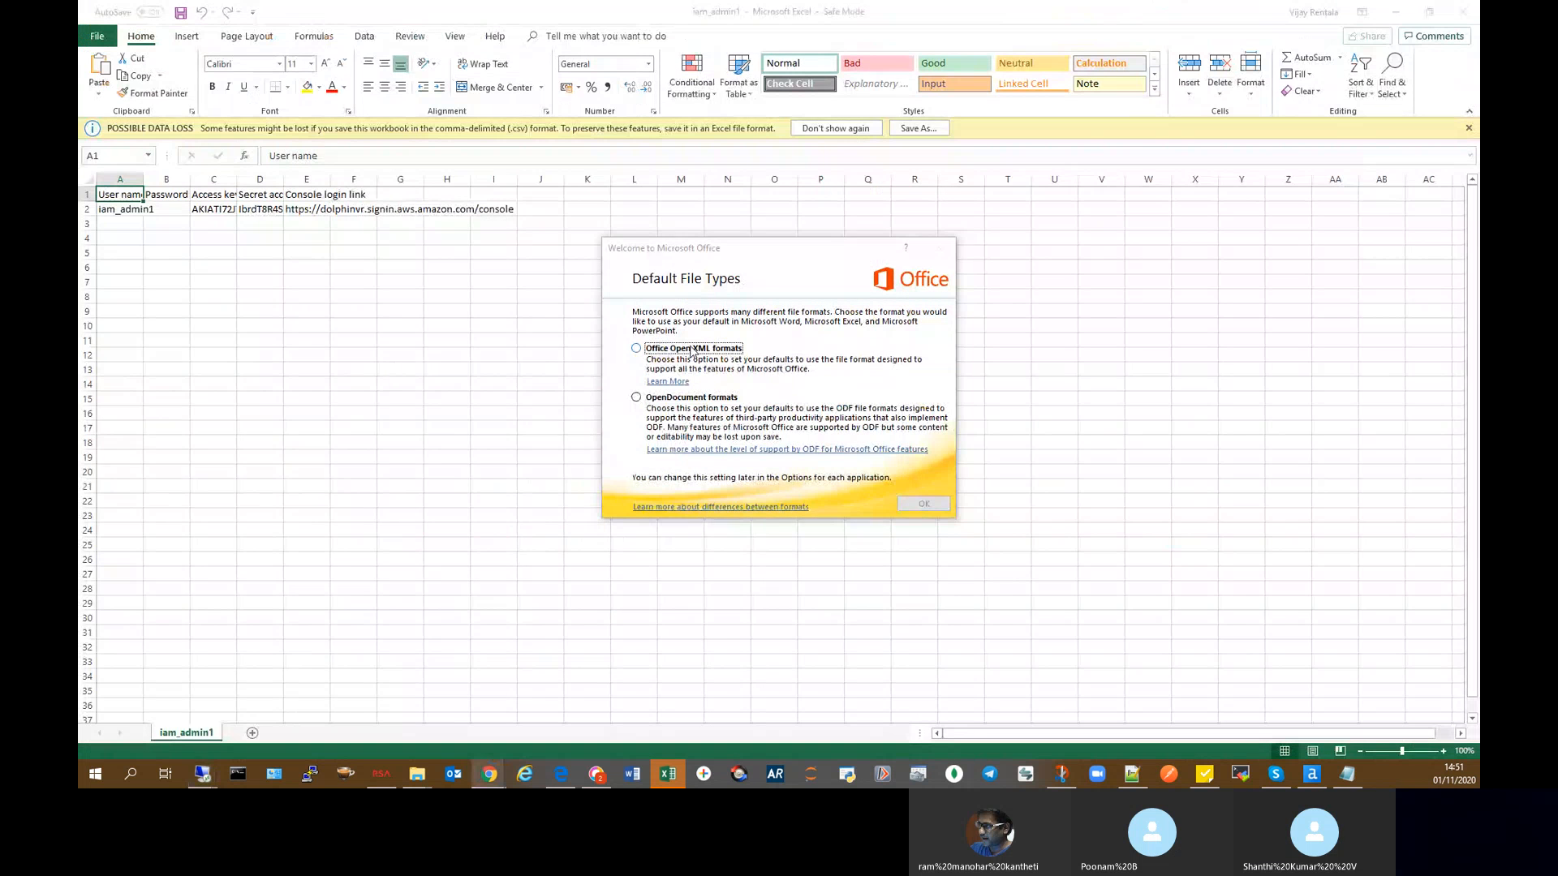
pyautogui.click(927, 502)
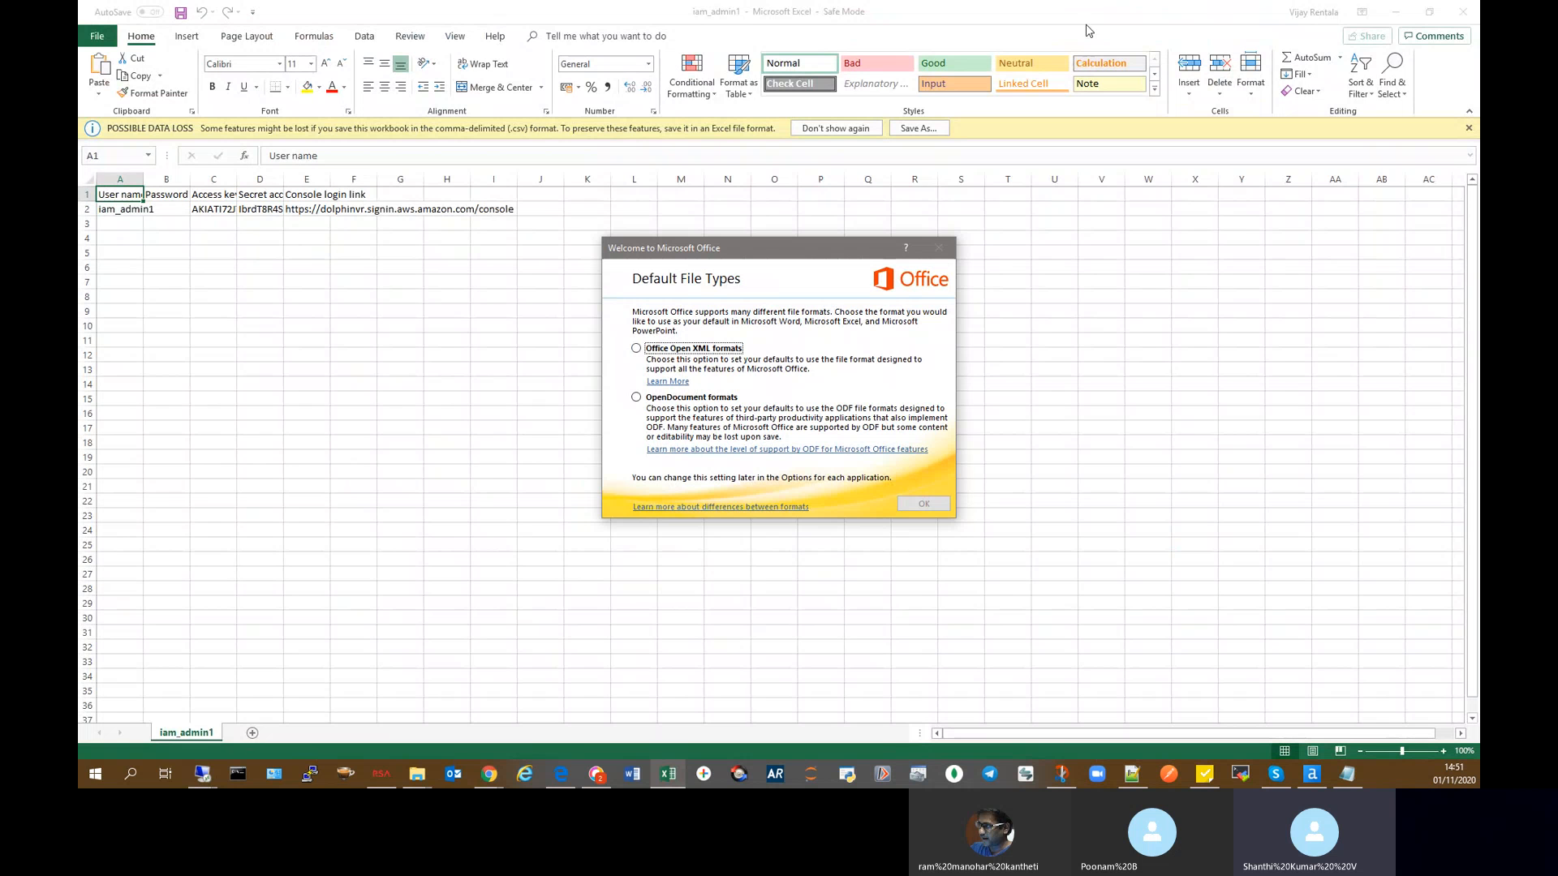
pyautogui.click(488, 774)
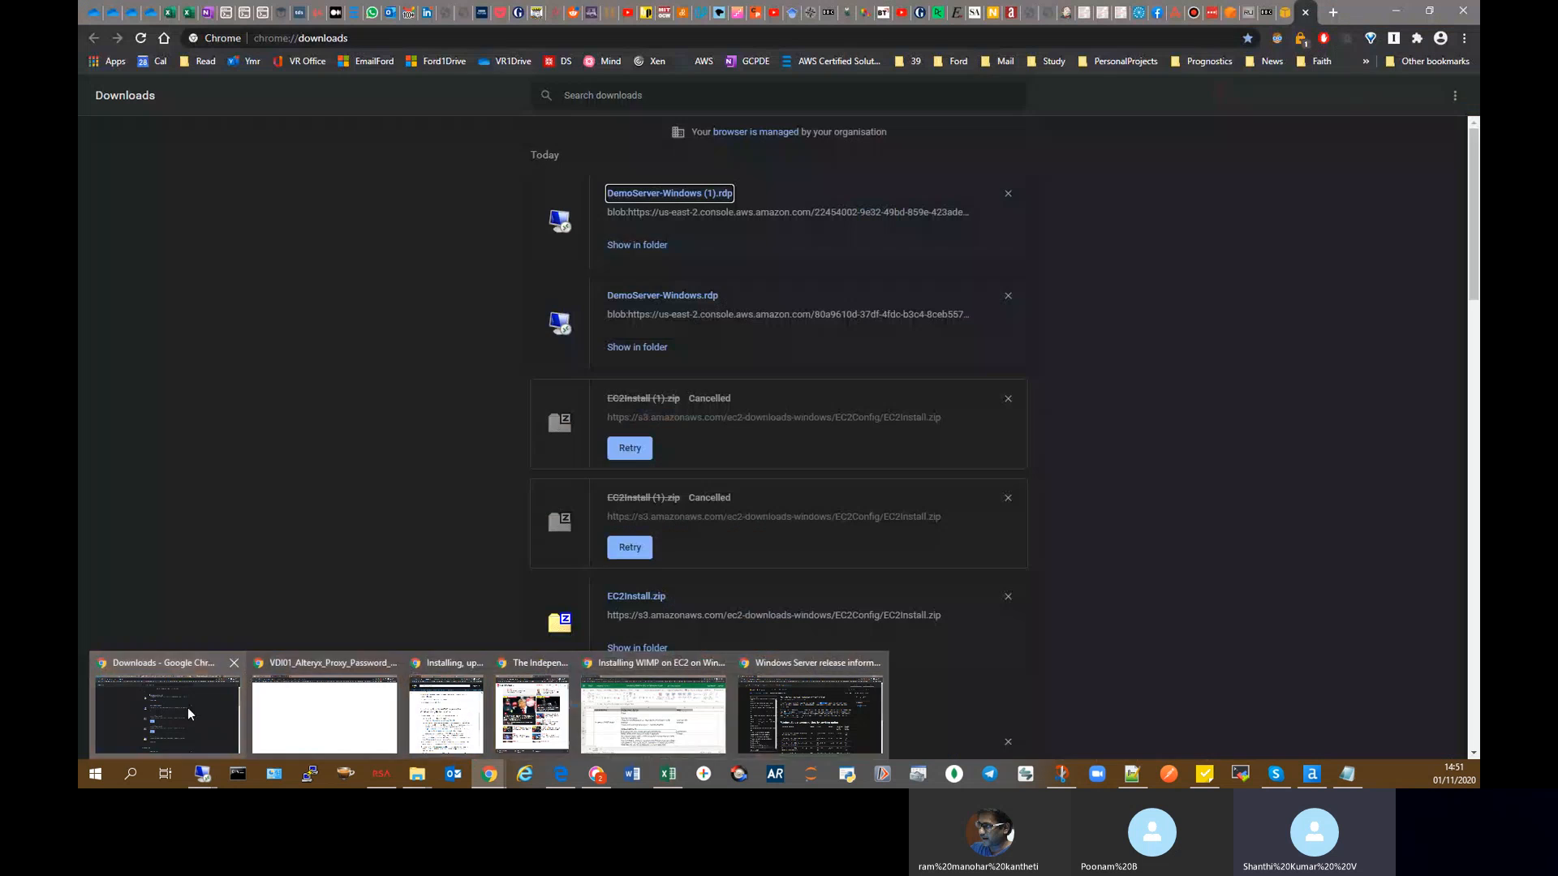
pyautogui.click(190, 713)
pyautogui.click(1287, 15)
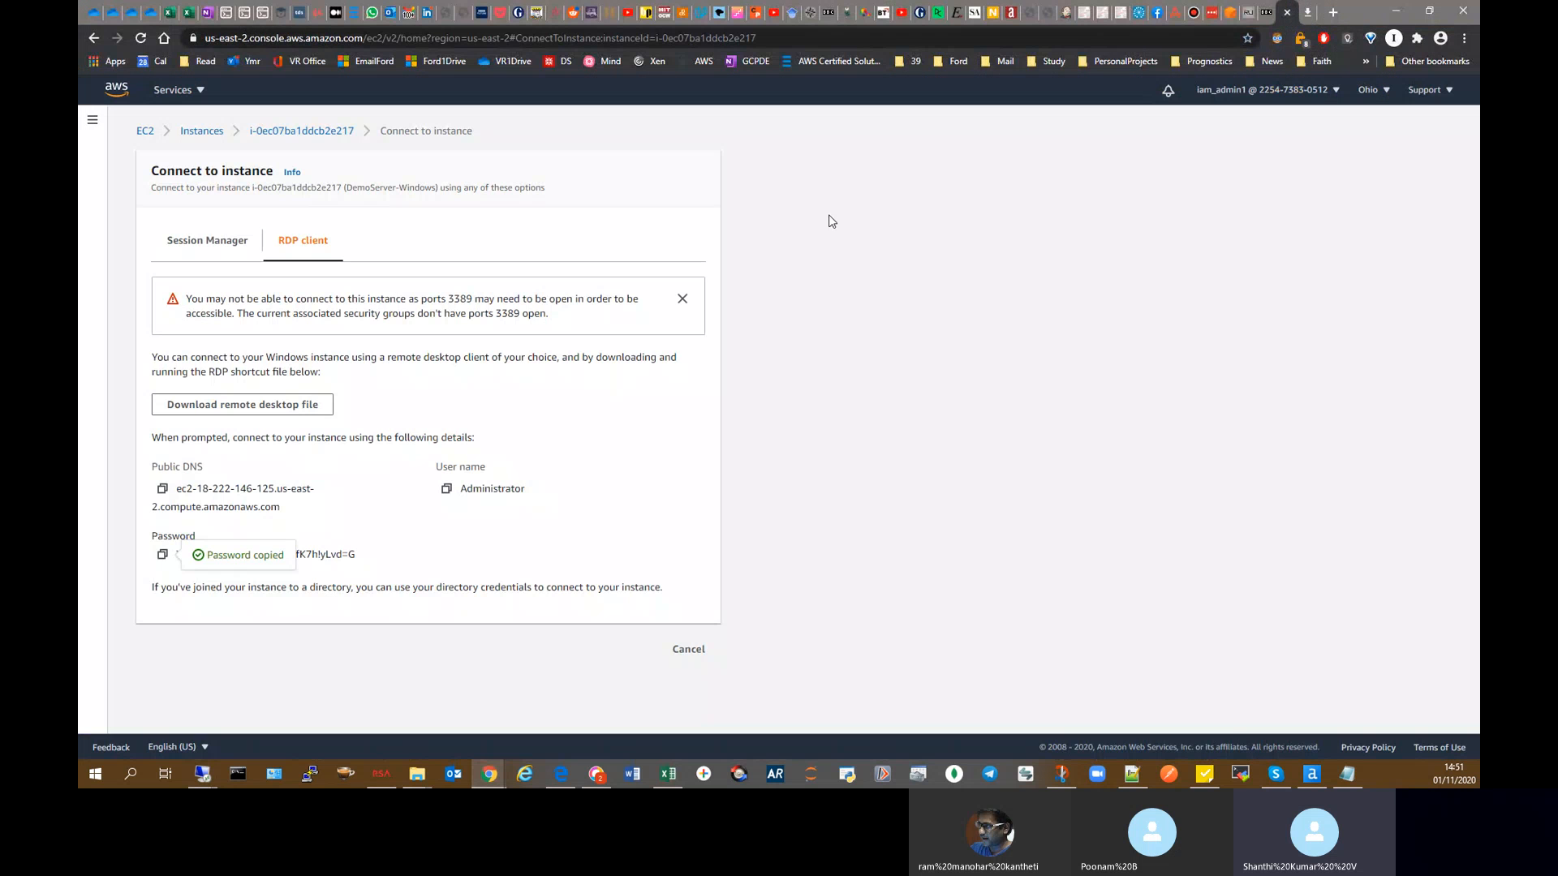
# Step: Open the instance summary of DemoServer-Windows and examine its details
pyautogui.click(260, 132)
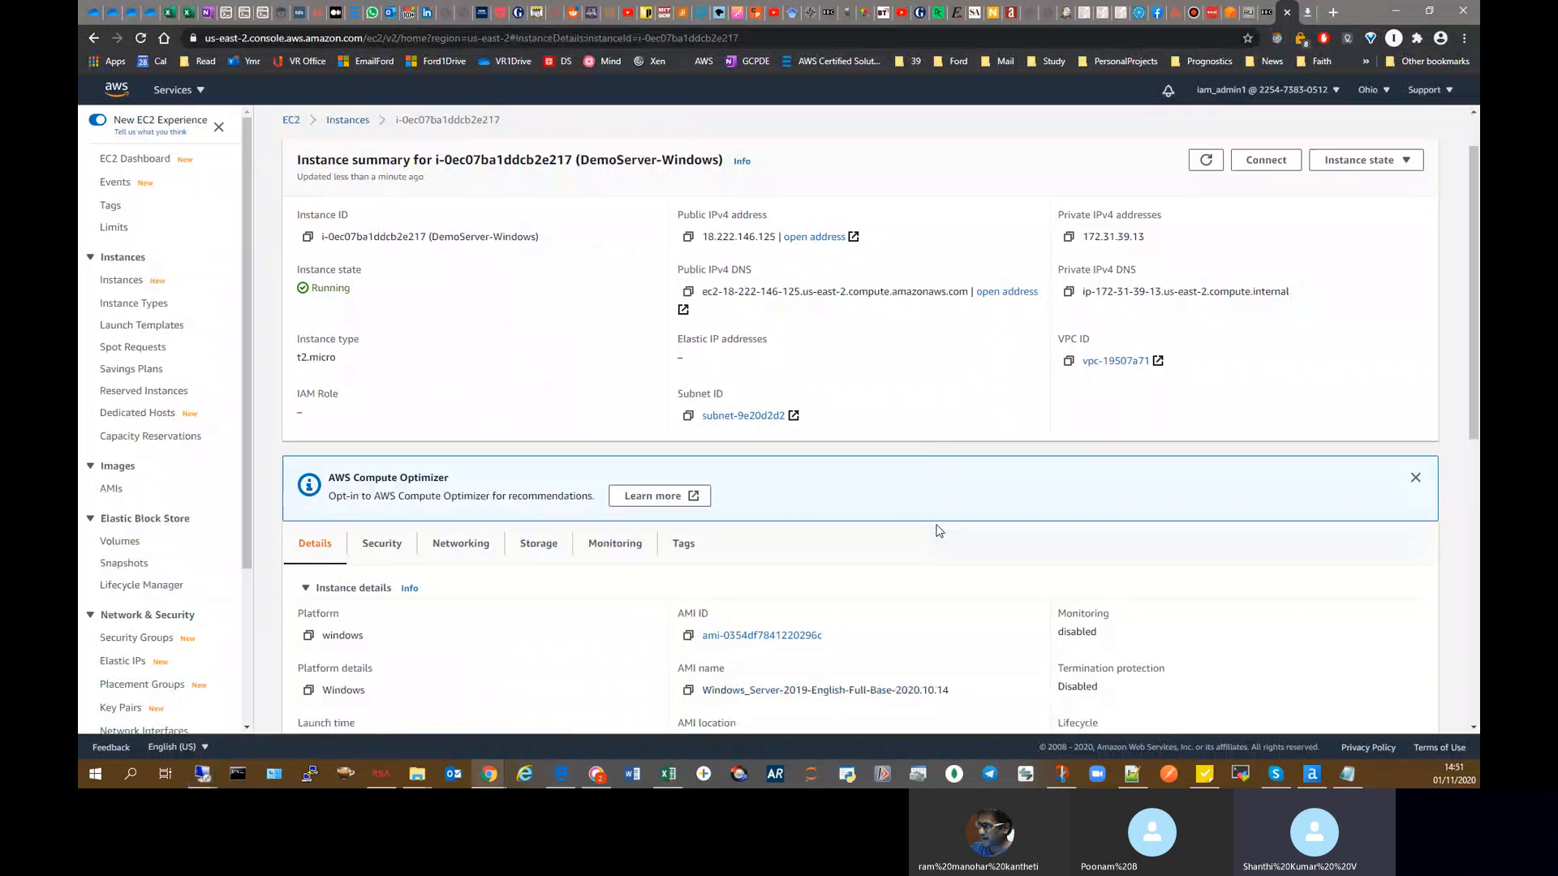
pyautogui.scroll(-2, 932, 528)
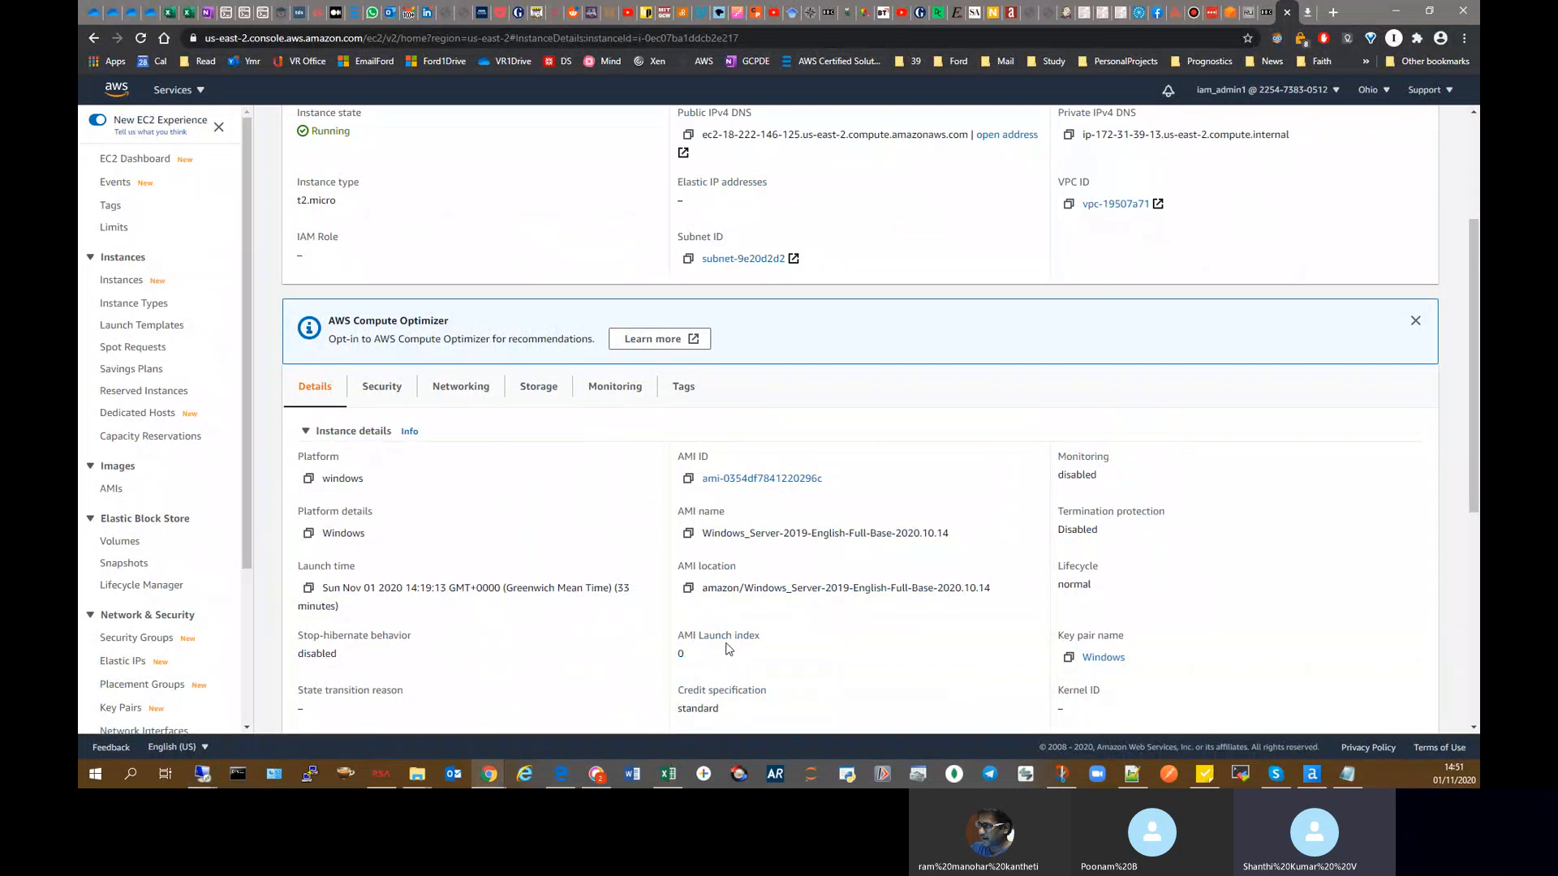
pyautogui.scroll(-3, 897, 549)
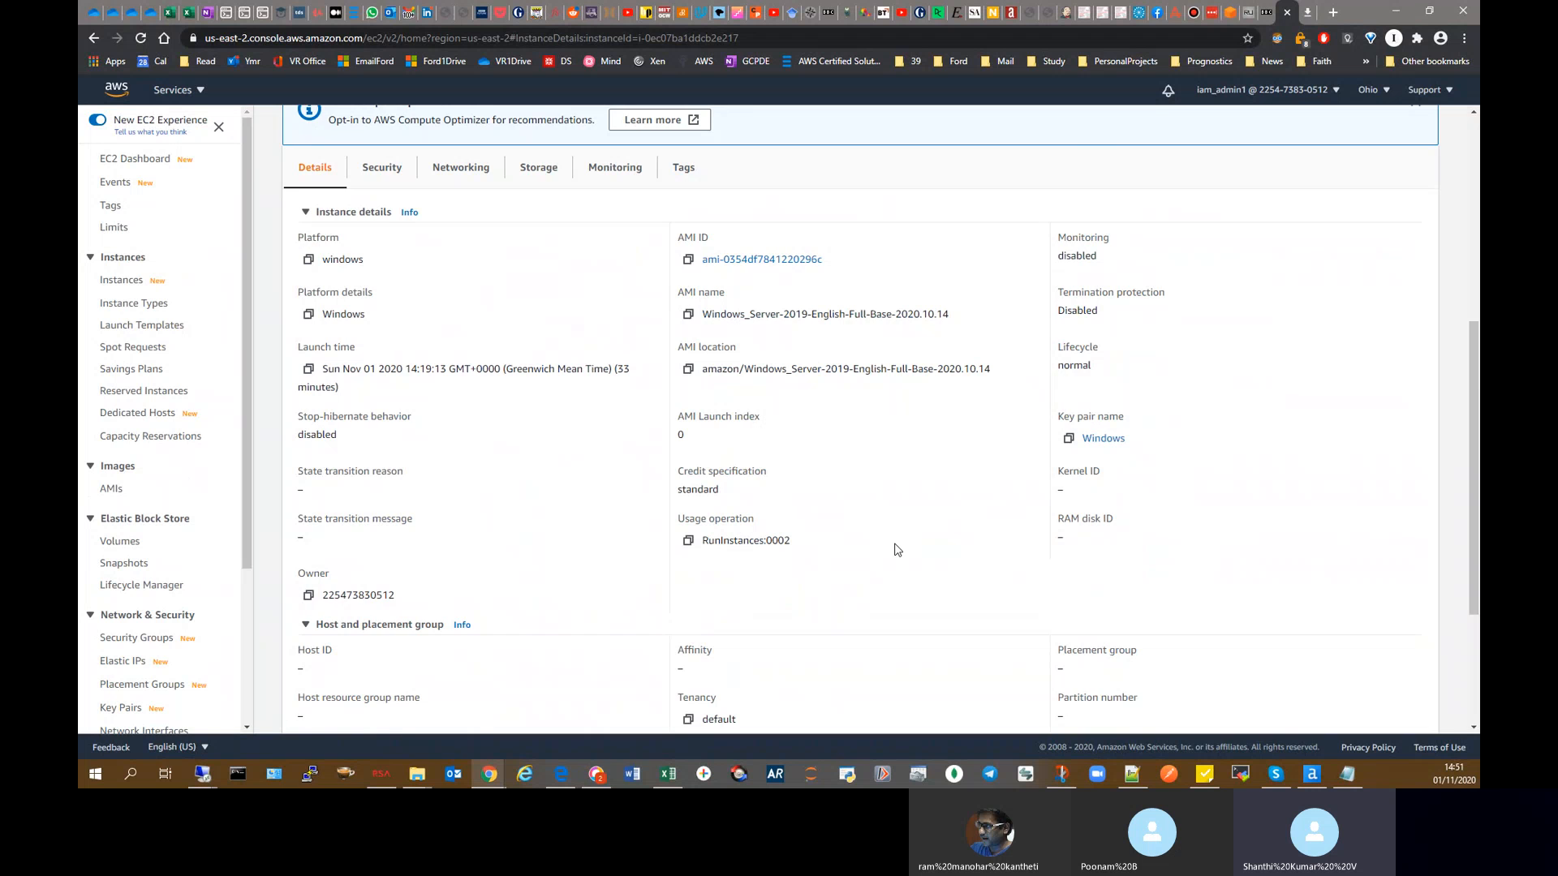
pyautogui.scroll(-3, 897, 550)
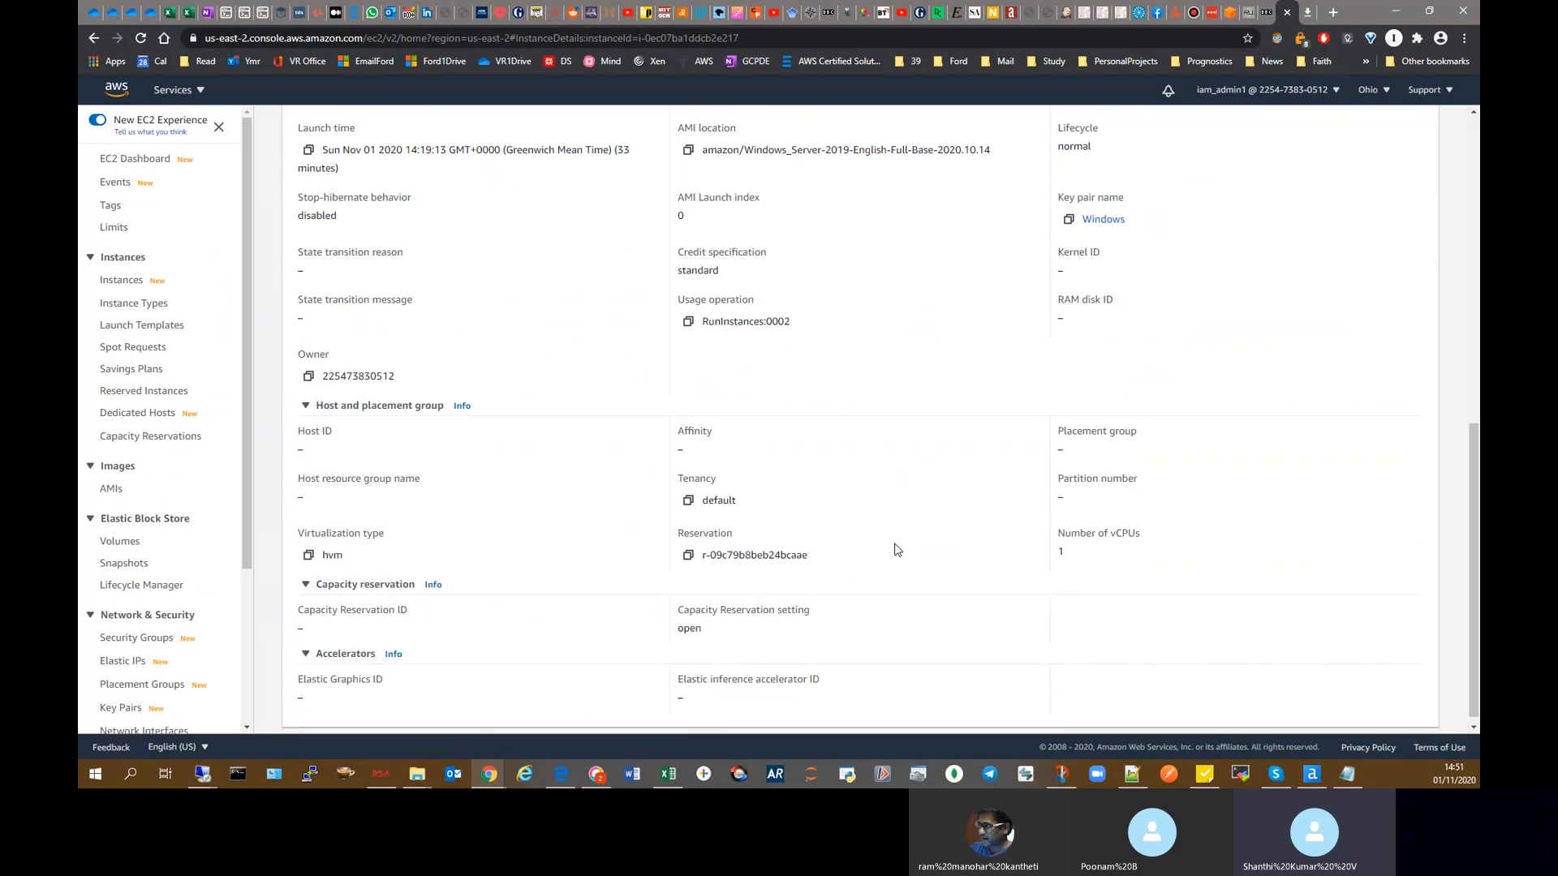
# Step: Copy the public IPv4 DNS of DemoServer-Windows from its instance summary
pyautogui.scroll(4, 896, 549)
pyautogui.scroll(1, 896, 549)
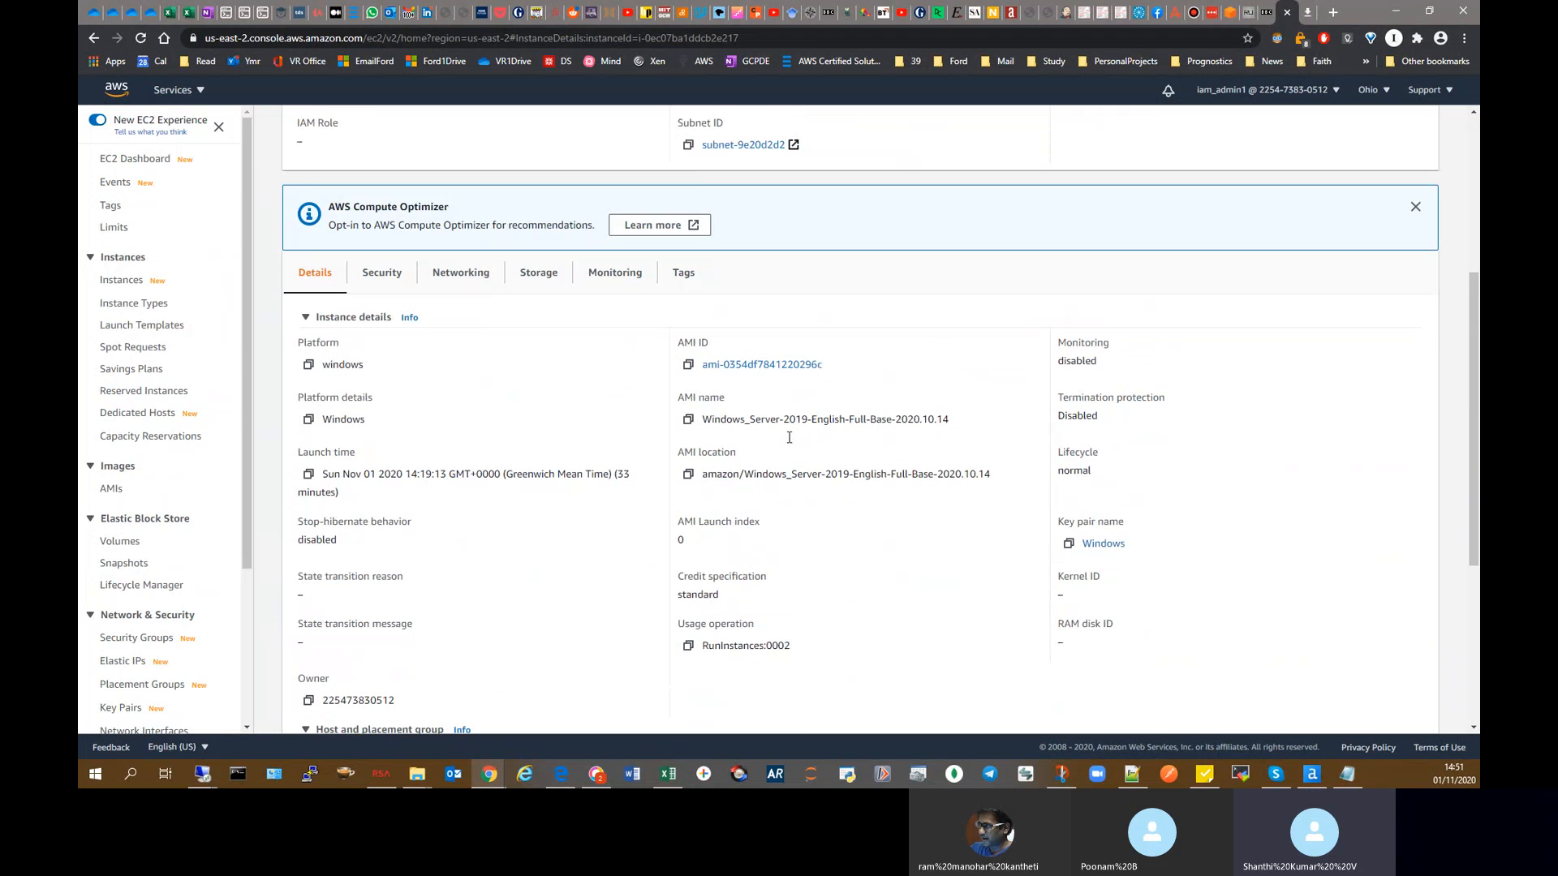
pyautogui.scroll(4, 500, 332)
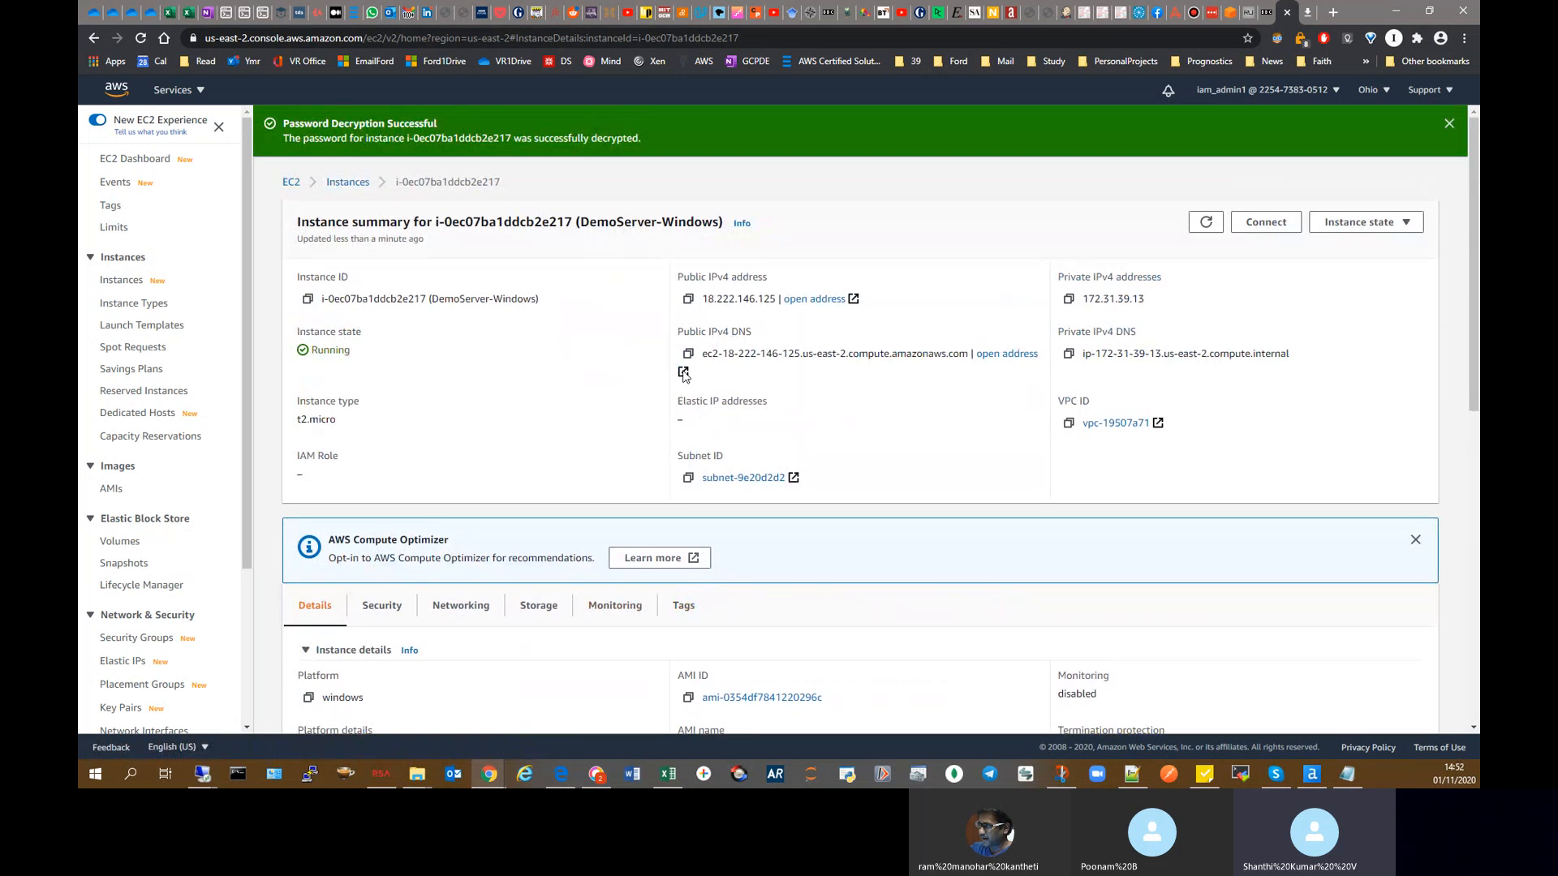
pyautogui.click(689, 354)
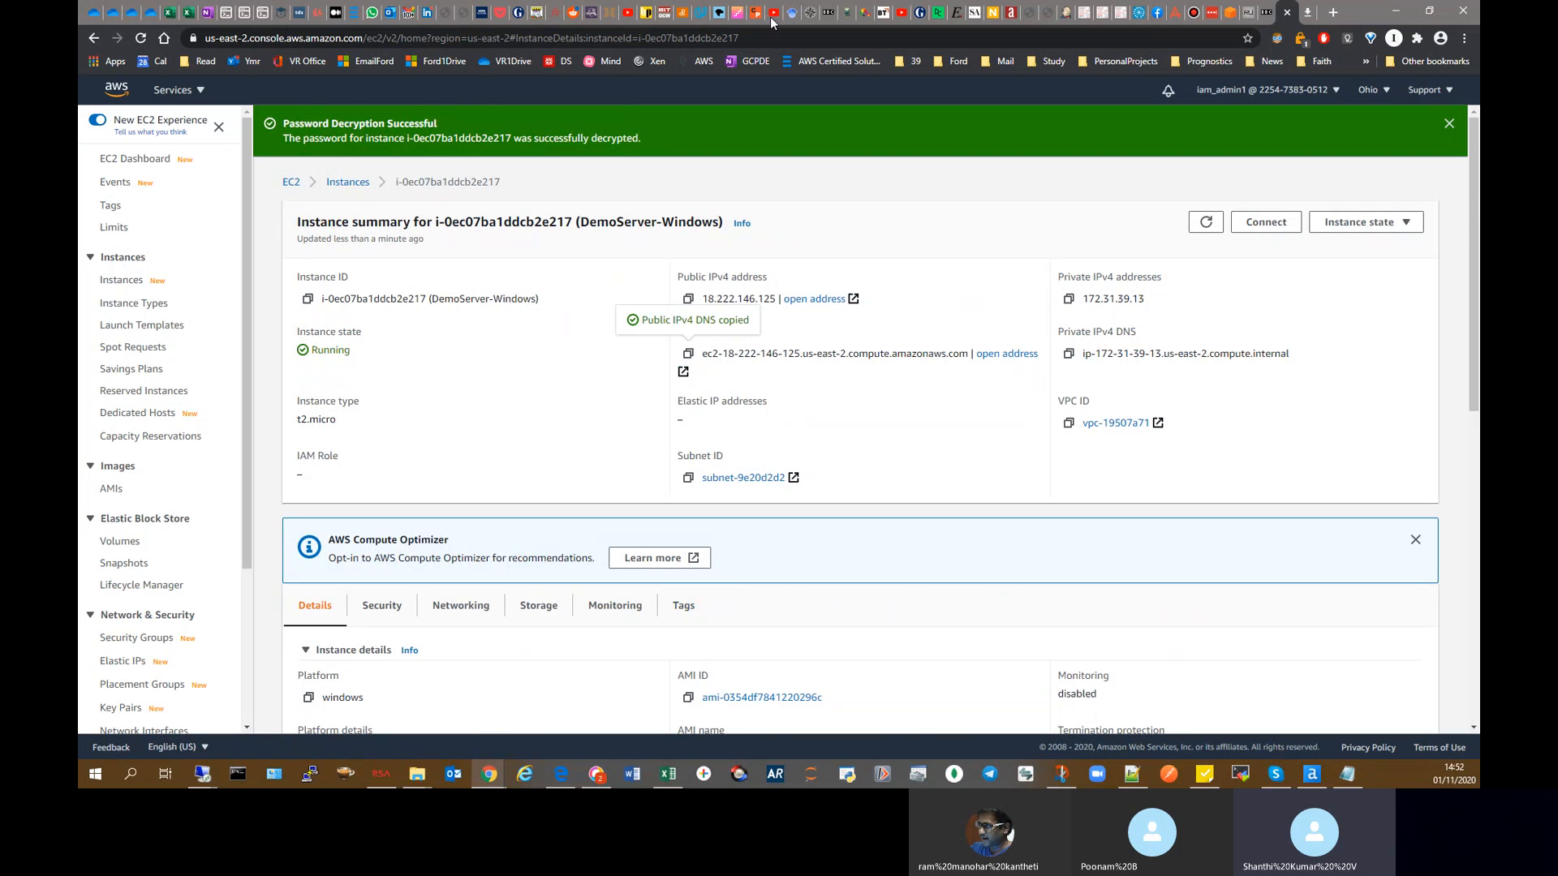
# Step: Load /phpinfo.php at the copied public DNS address in a new browser tab
pyautogui.click(1333, 13)
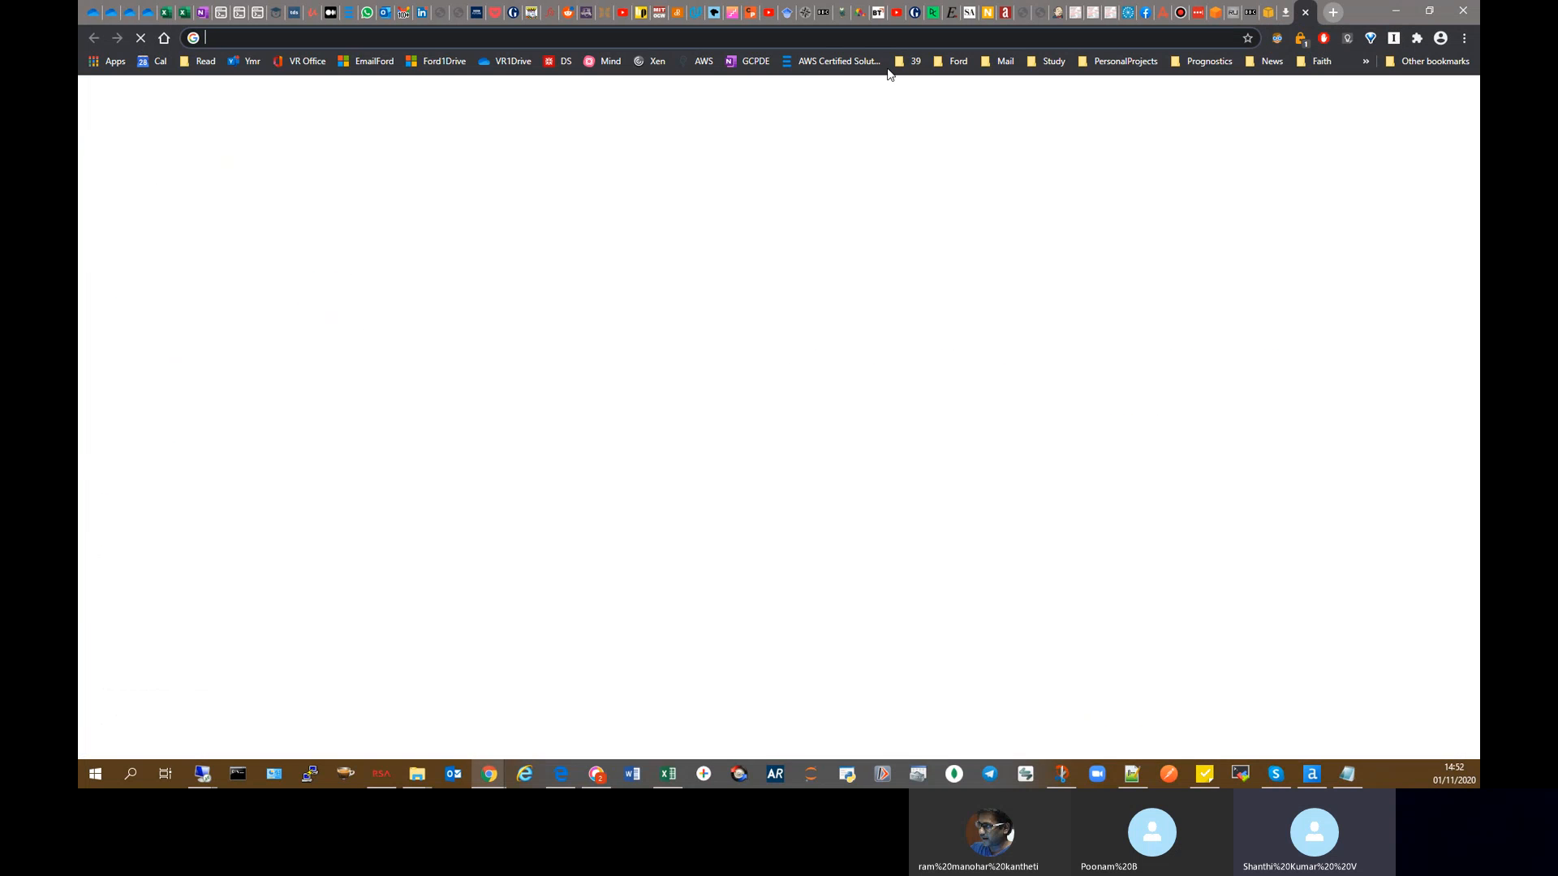
pyautogui.hotkey('ctrl', 'v')
pyautogui.write('/')
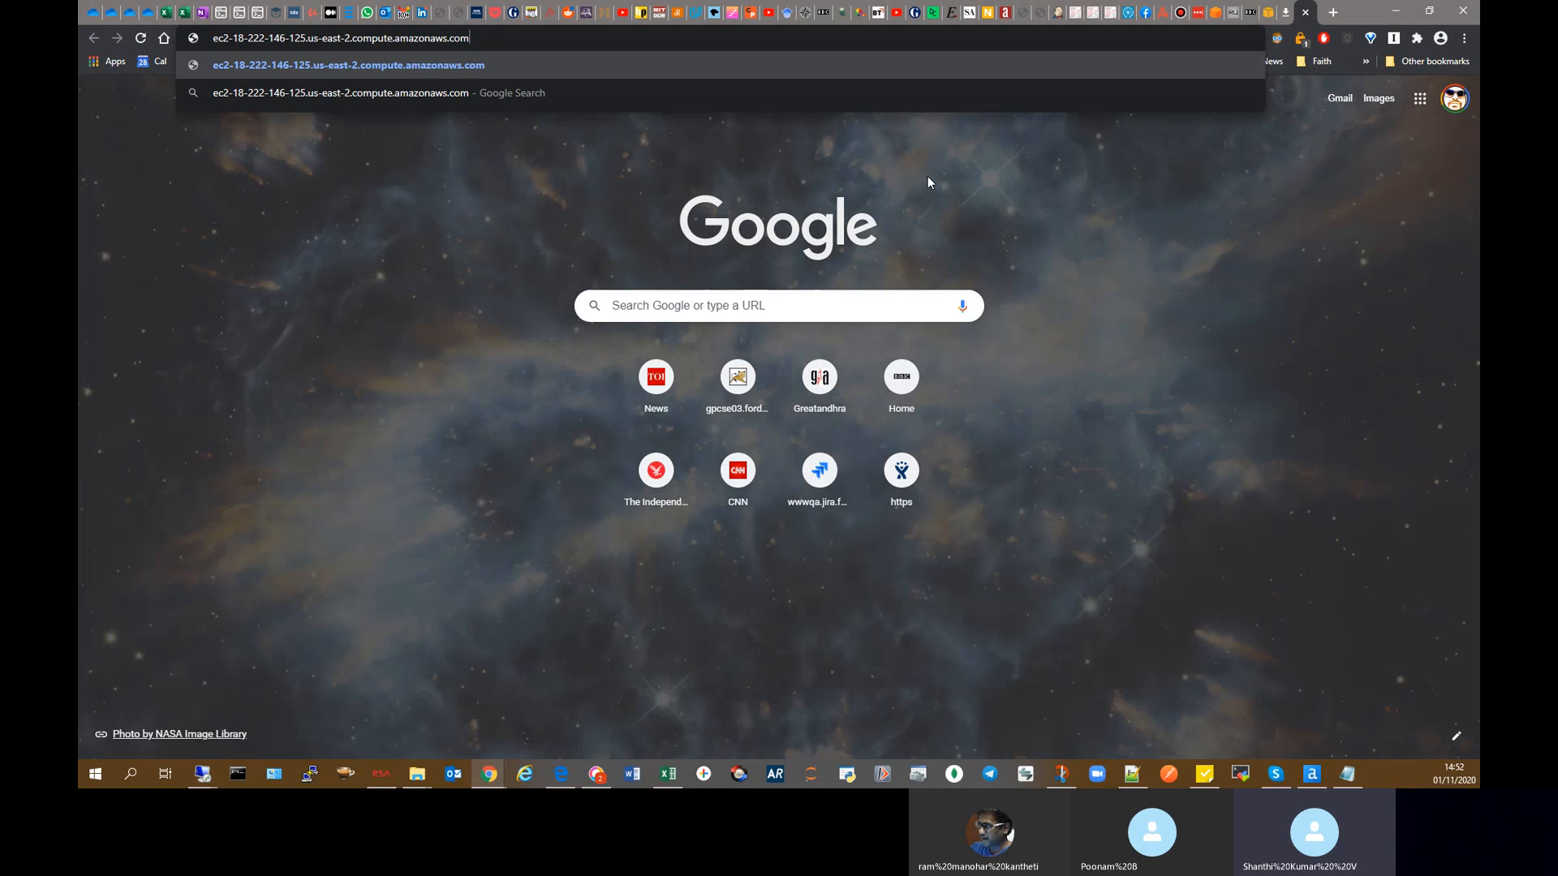
pyautogui.write('phpin')
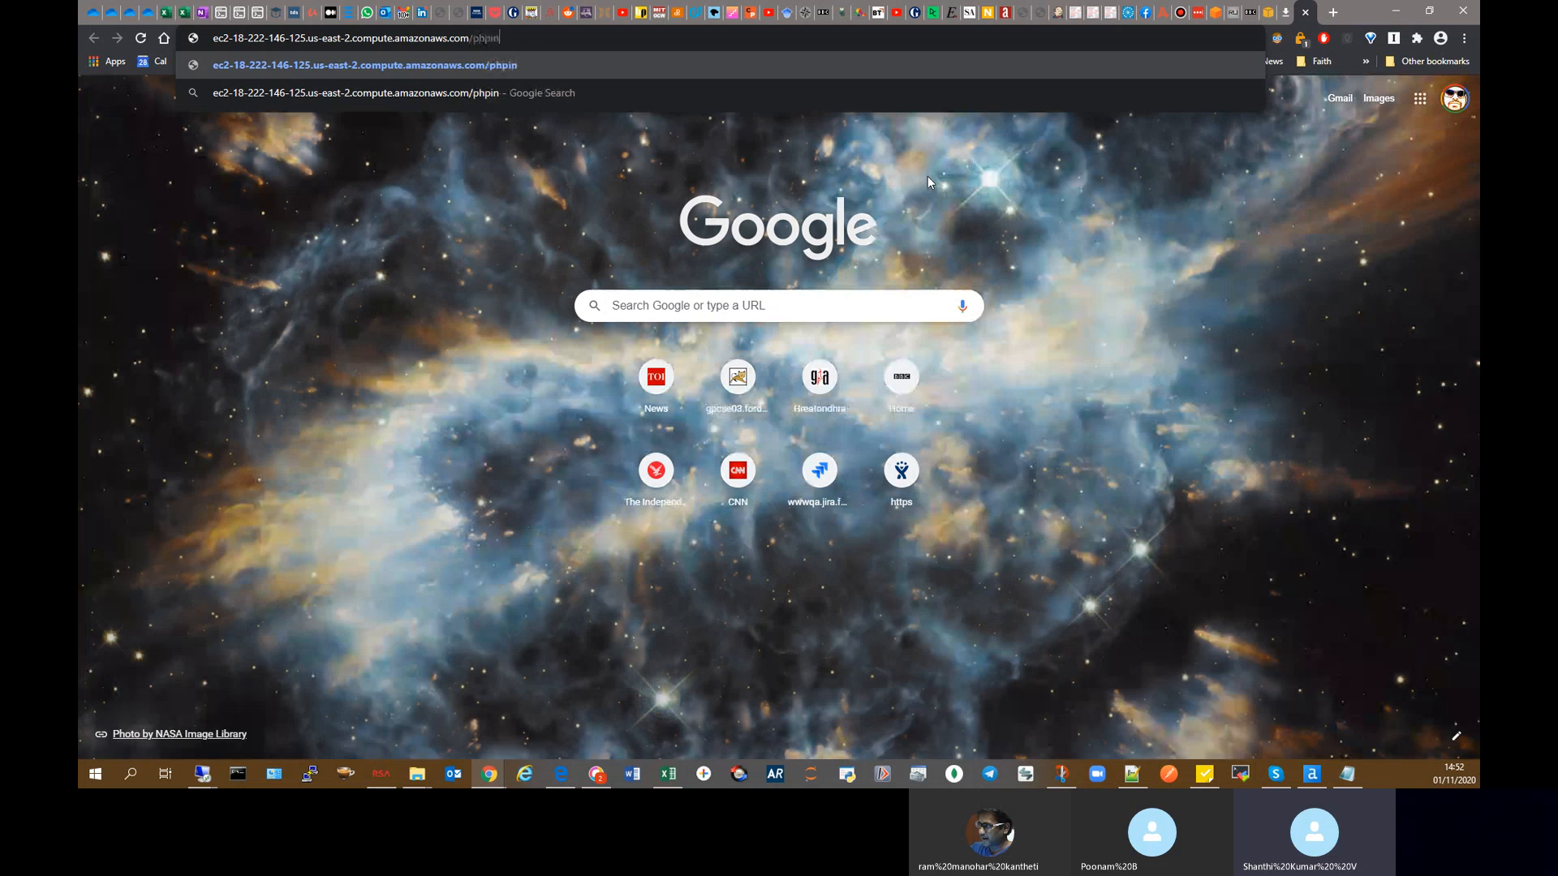
pyautogui.write('fo.php')
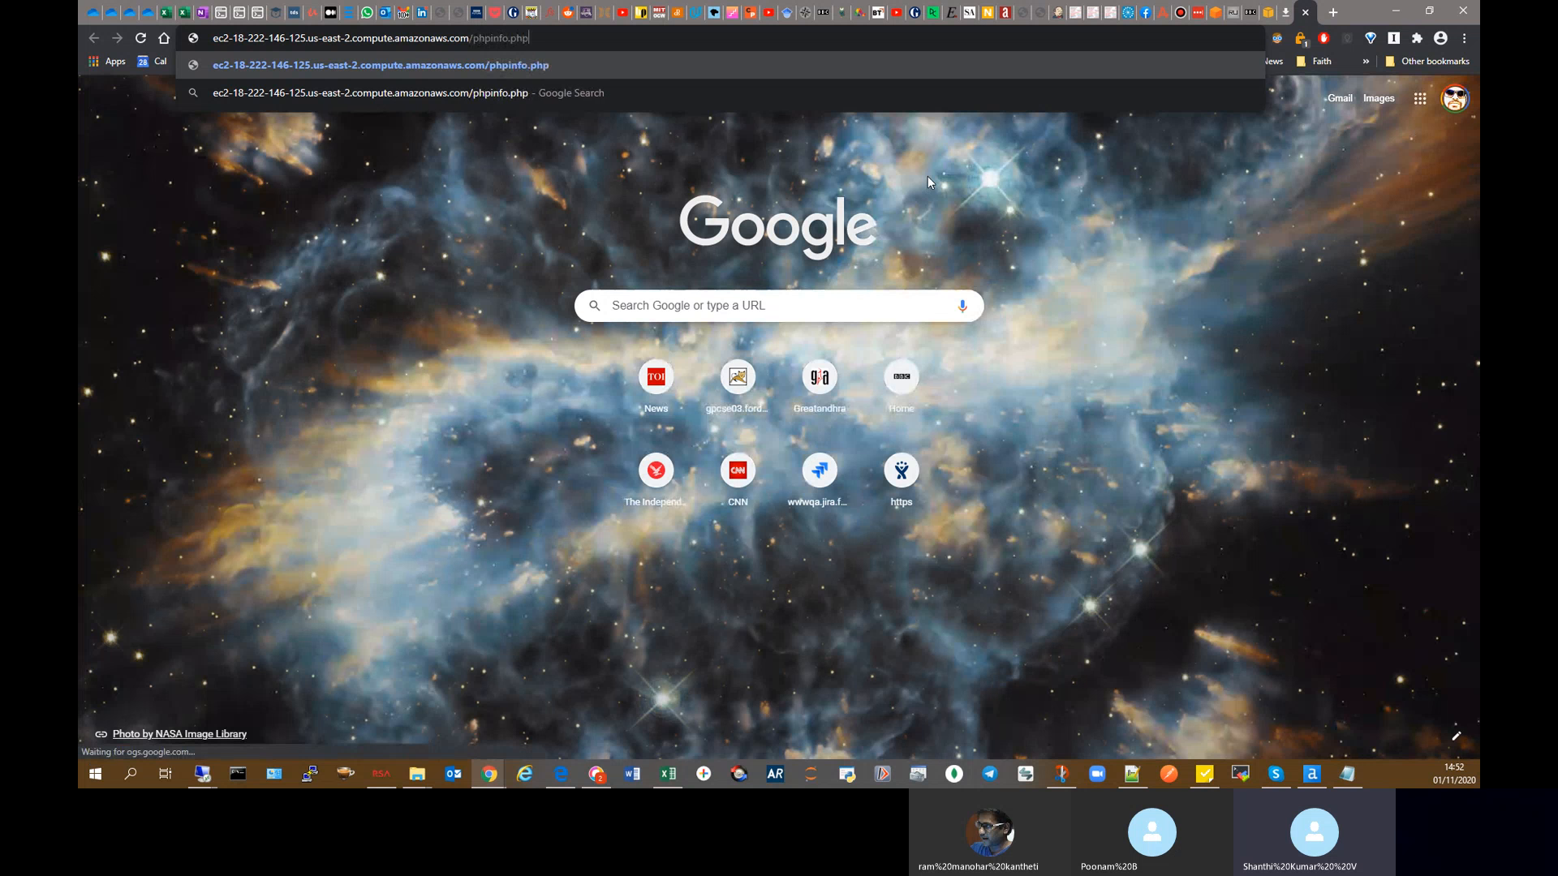
pyautogui.press('Return')
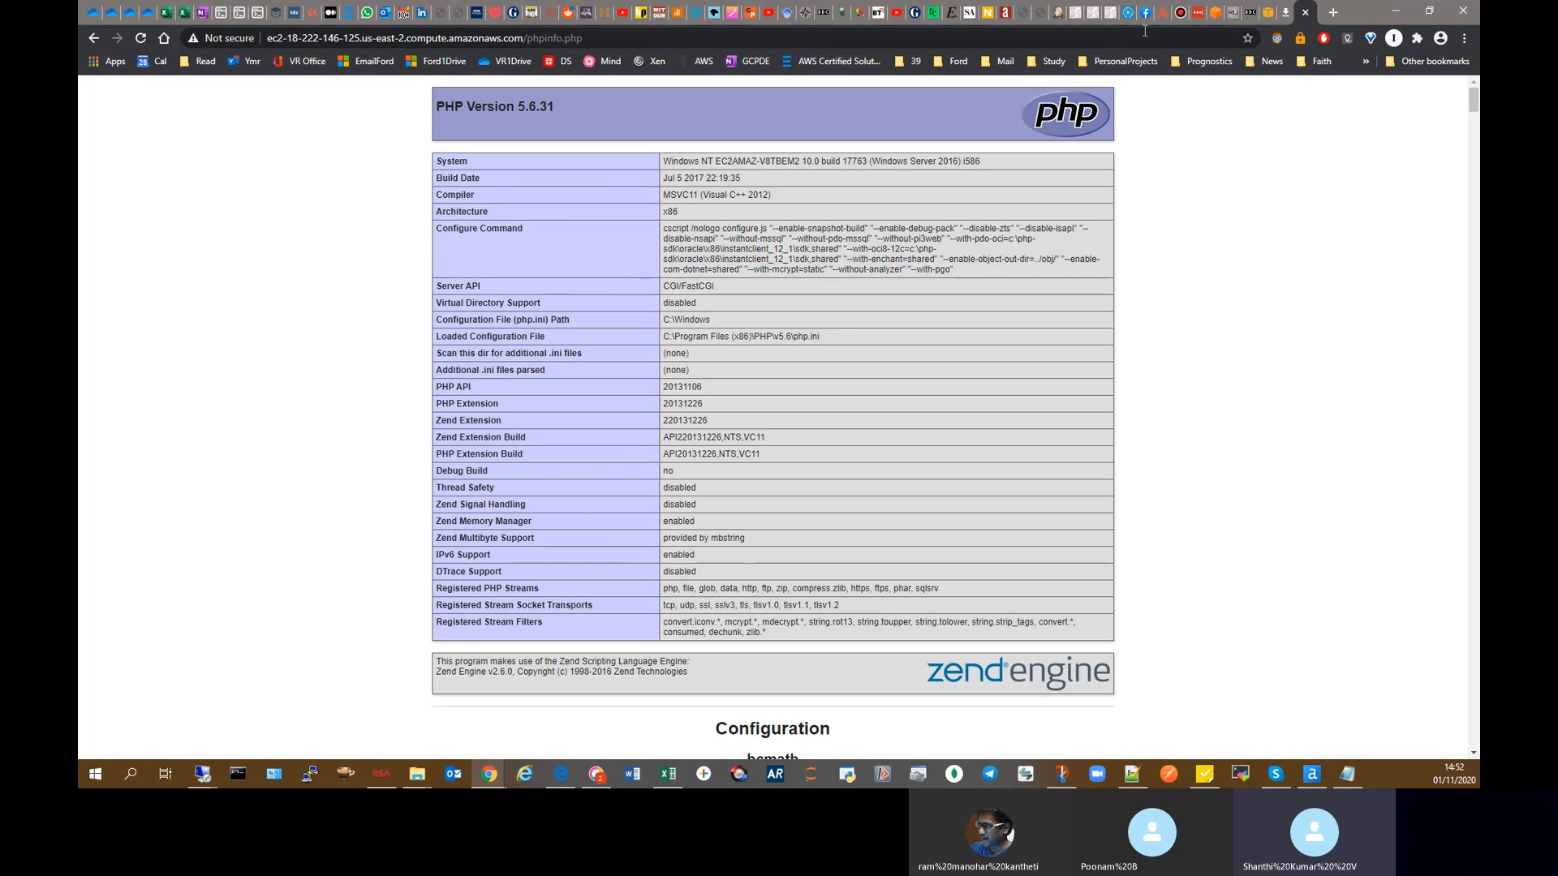
# Step: Select the phpinfo page's address and examine the PHP version and configuration details on the page
pyautogui.click(662, 36)
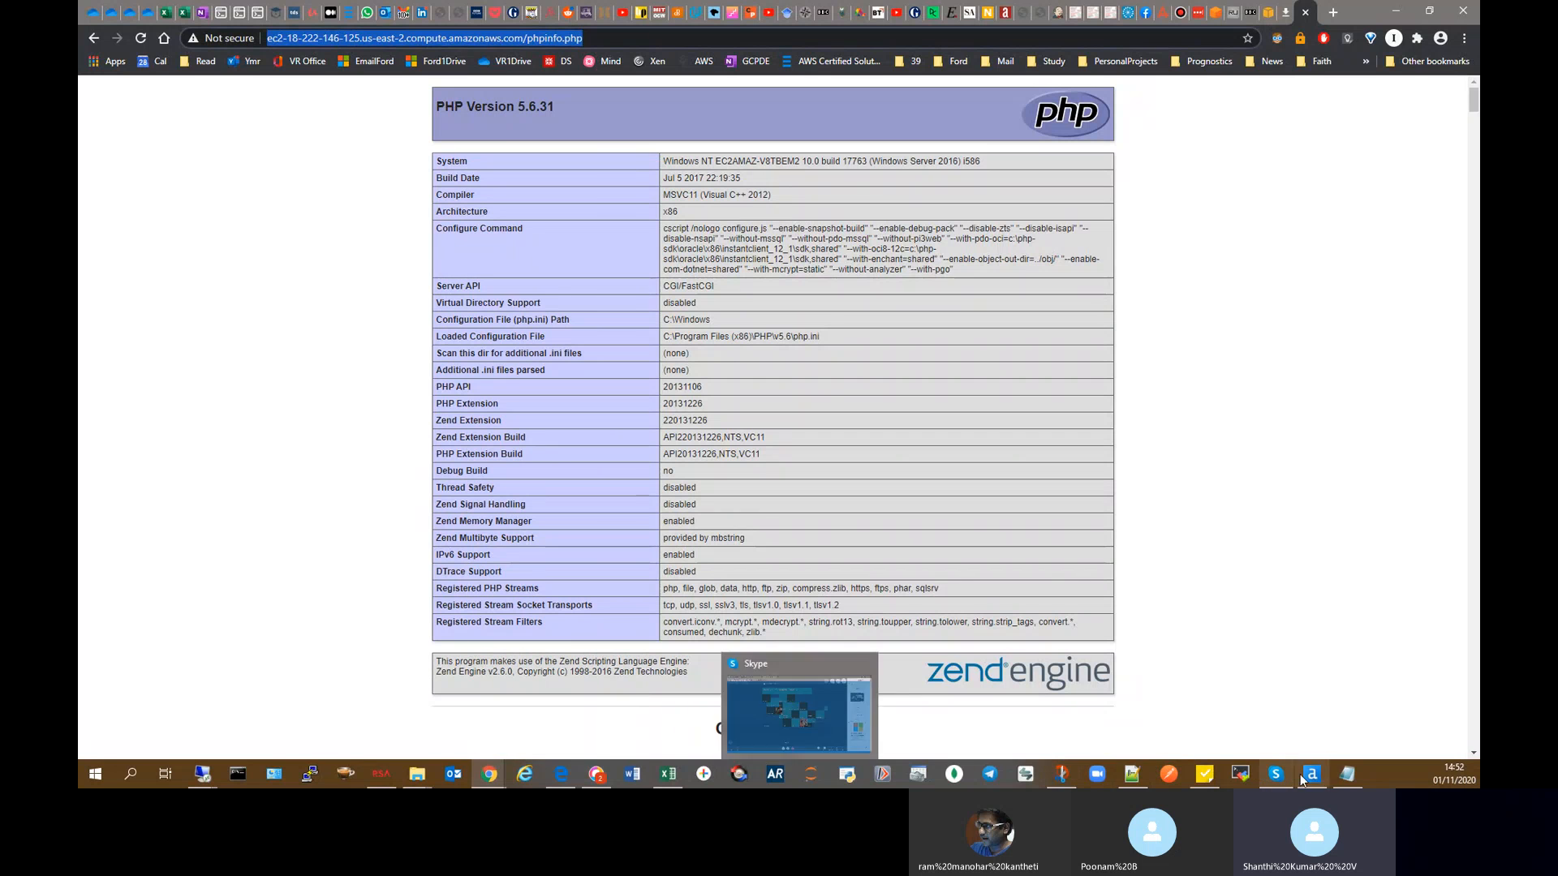
pyautogui.click(1295, 738)
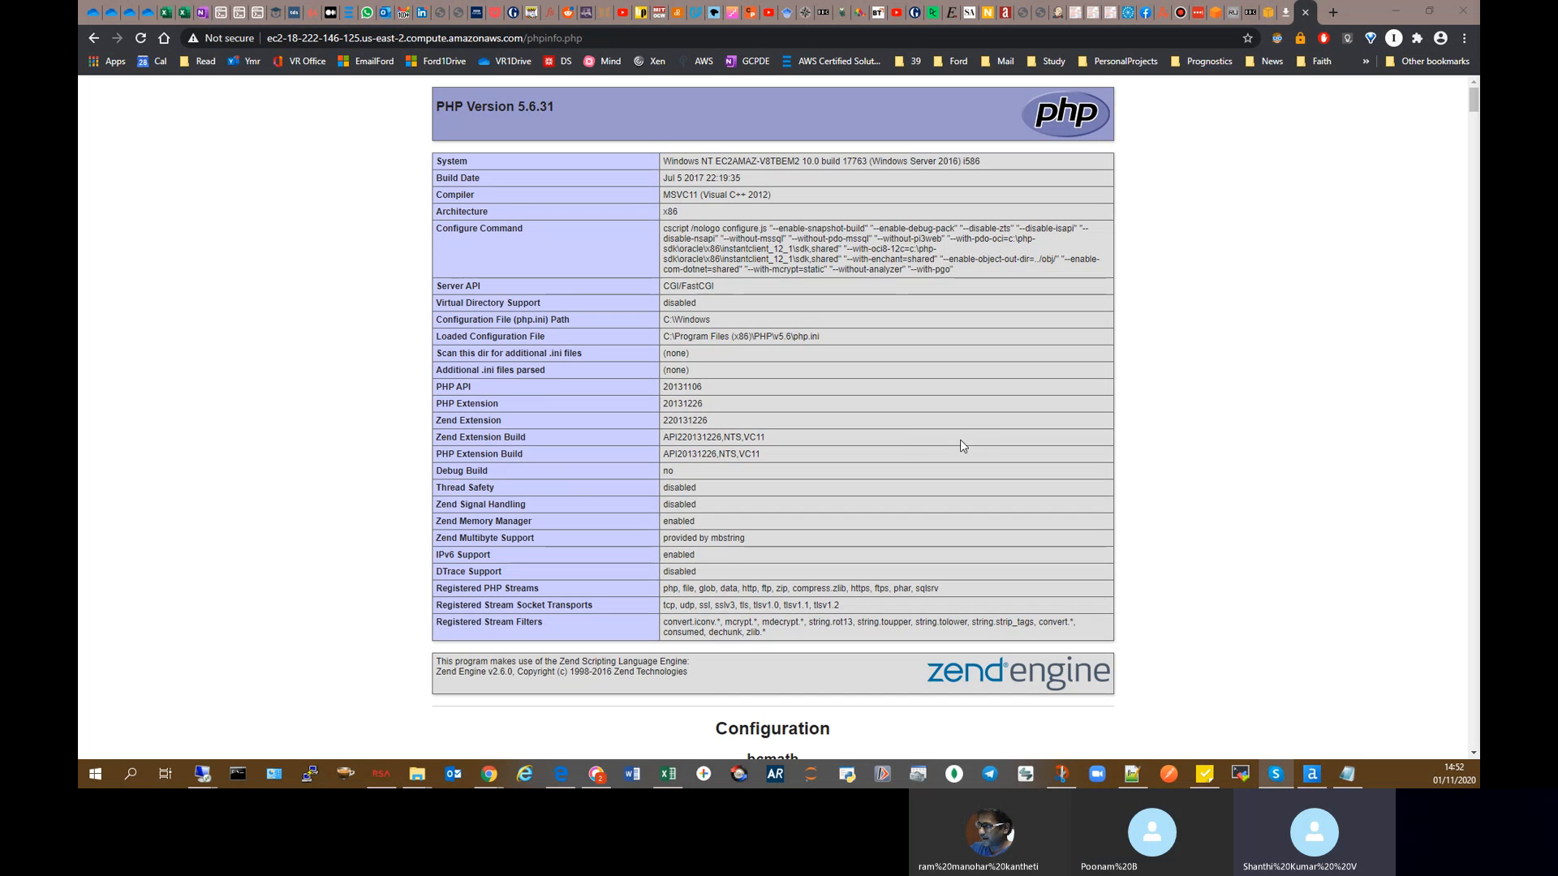
pyautogui.scroll(-1, 929, 513)
pyautogui.scroll(-1, 929, 513)
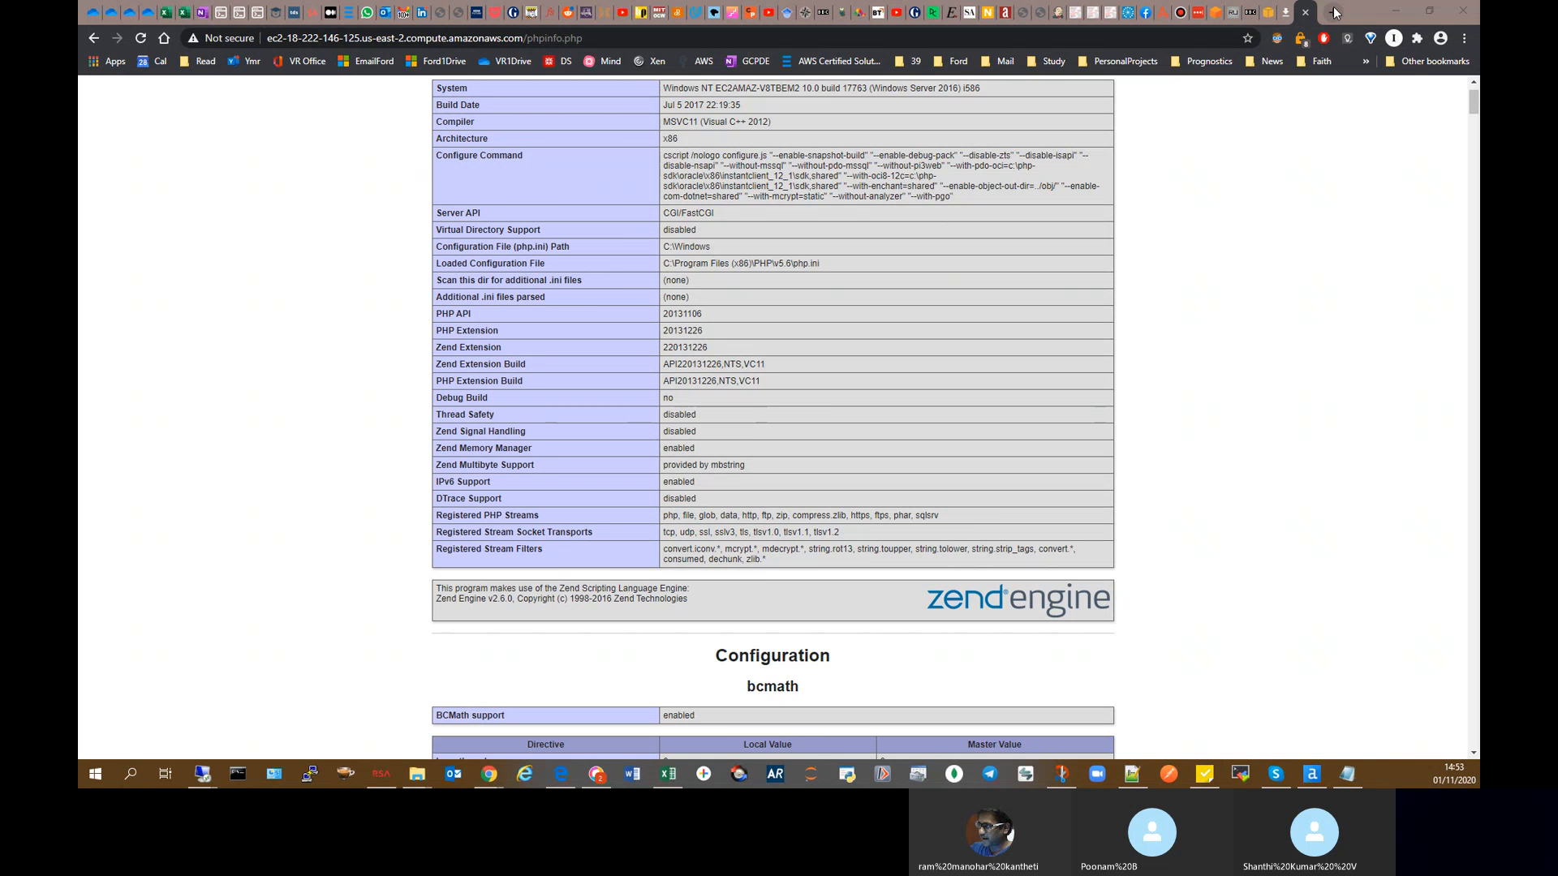
pyautogui.moveTo(203, 773)
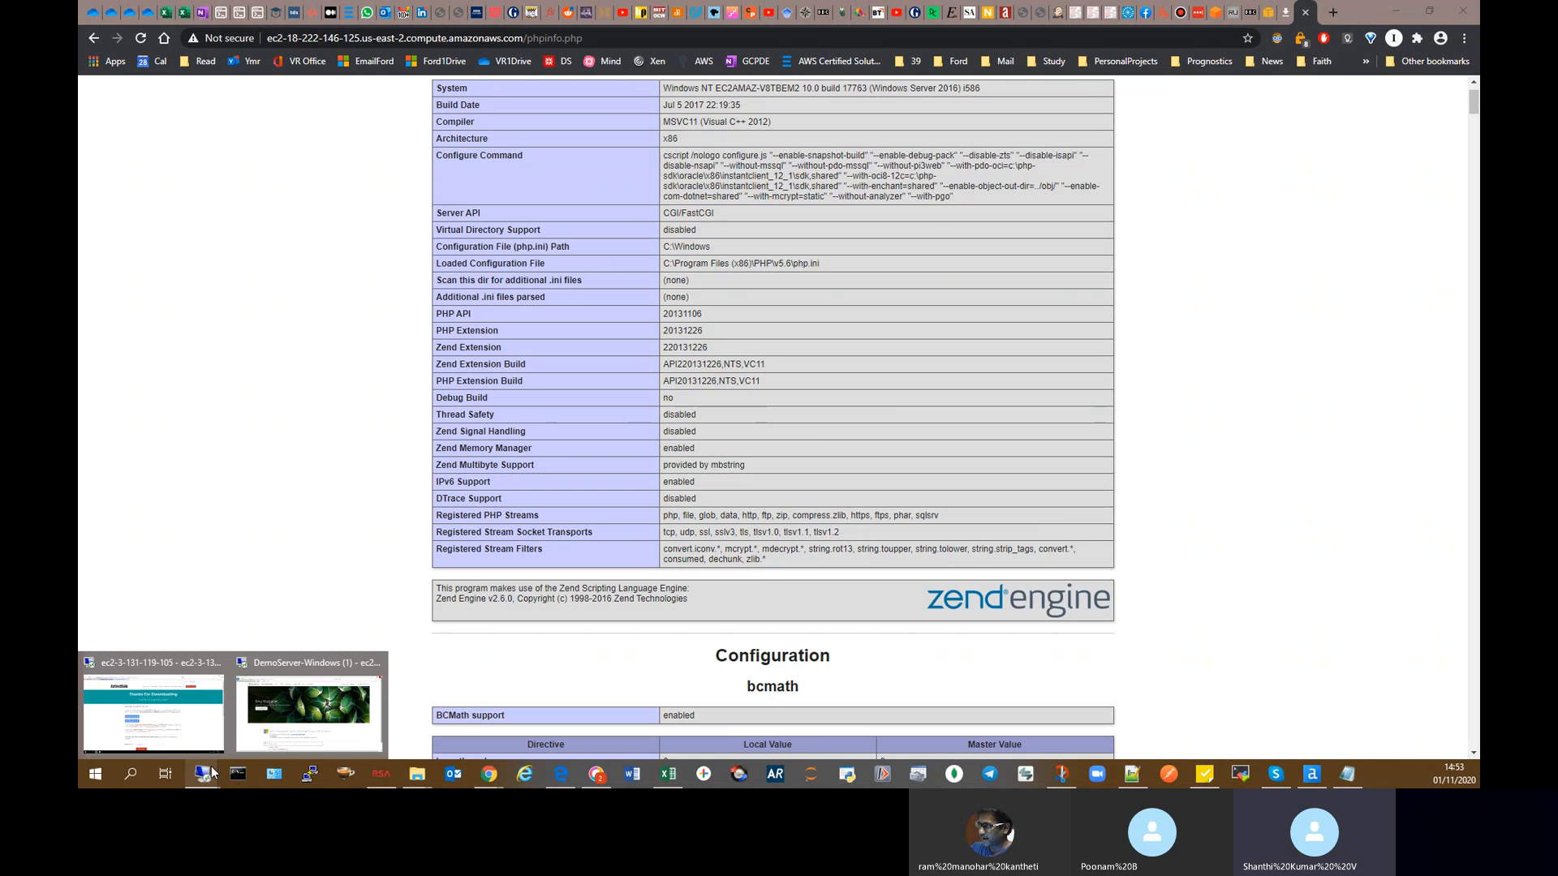
pyautogui.click(309, 706)
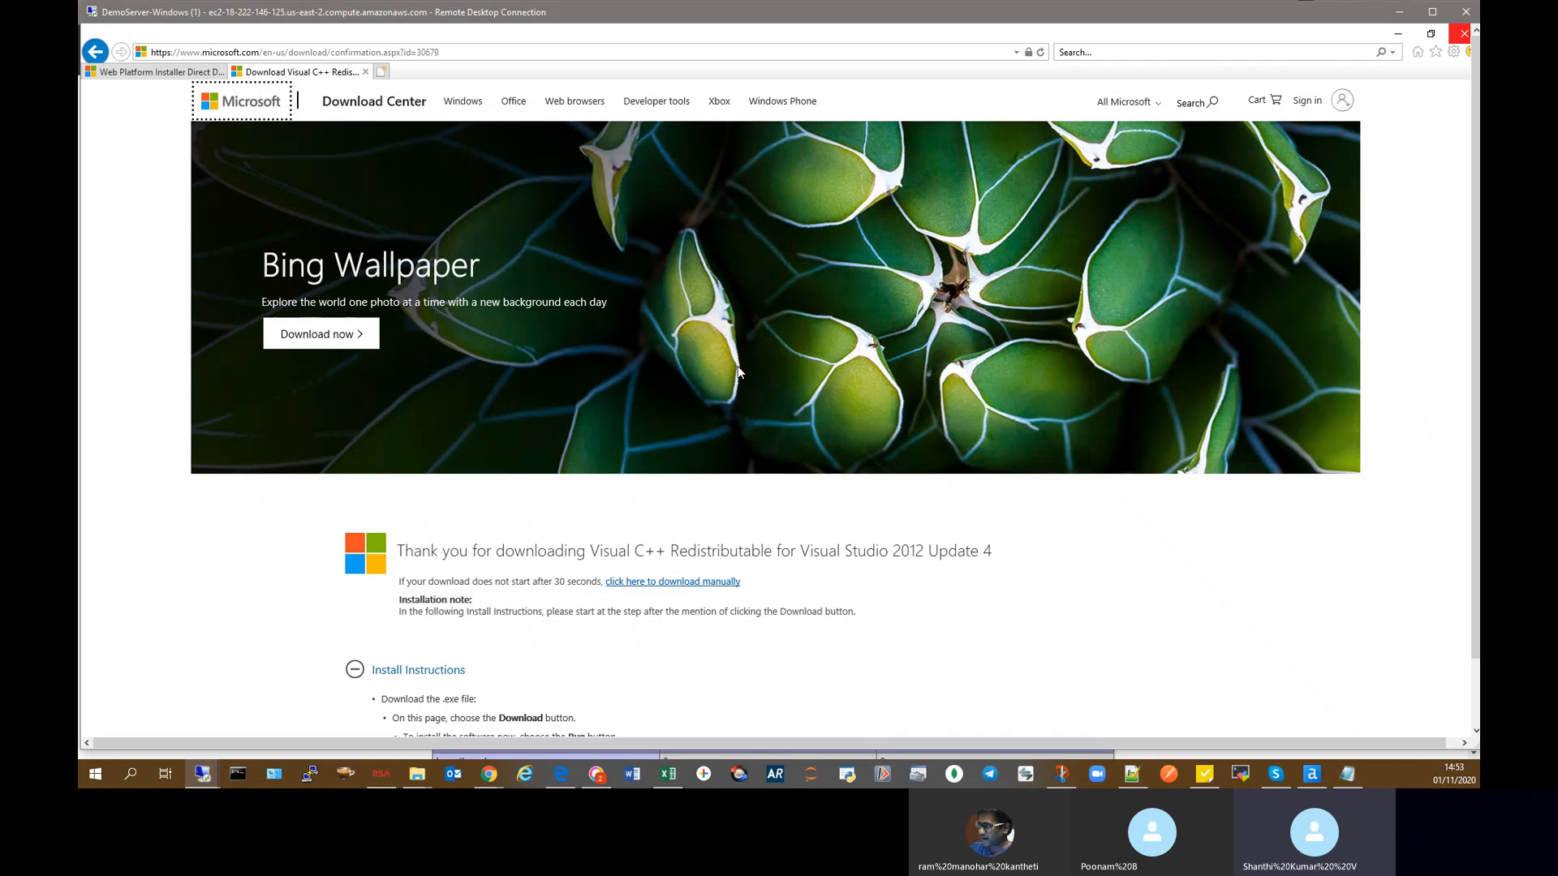
pyautogui.click(318, 54)
pyautogui.write('www.perl.org/')
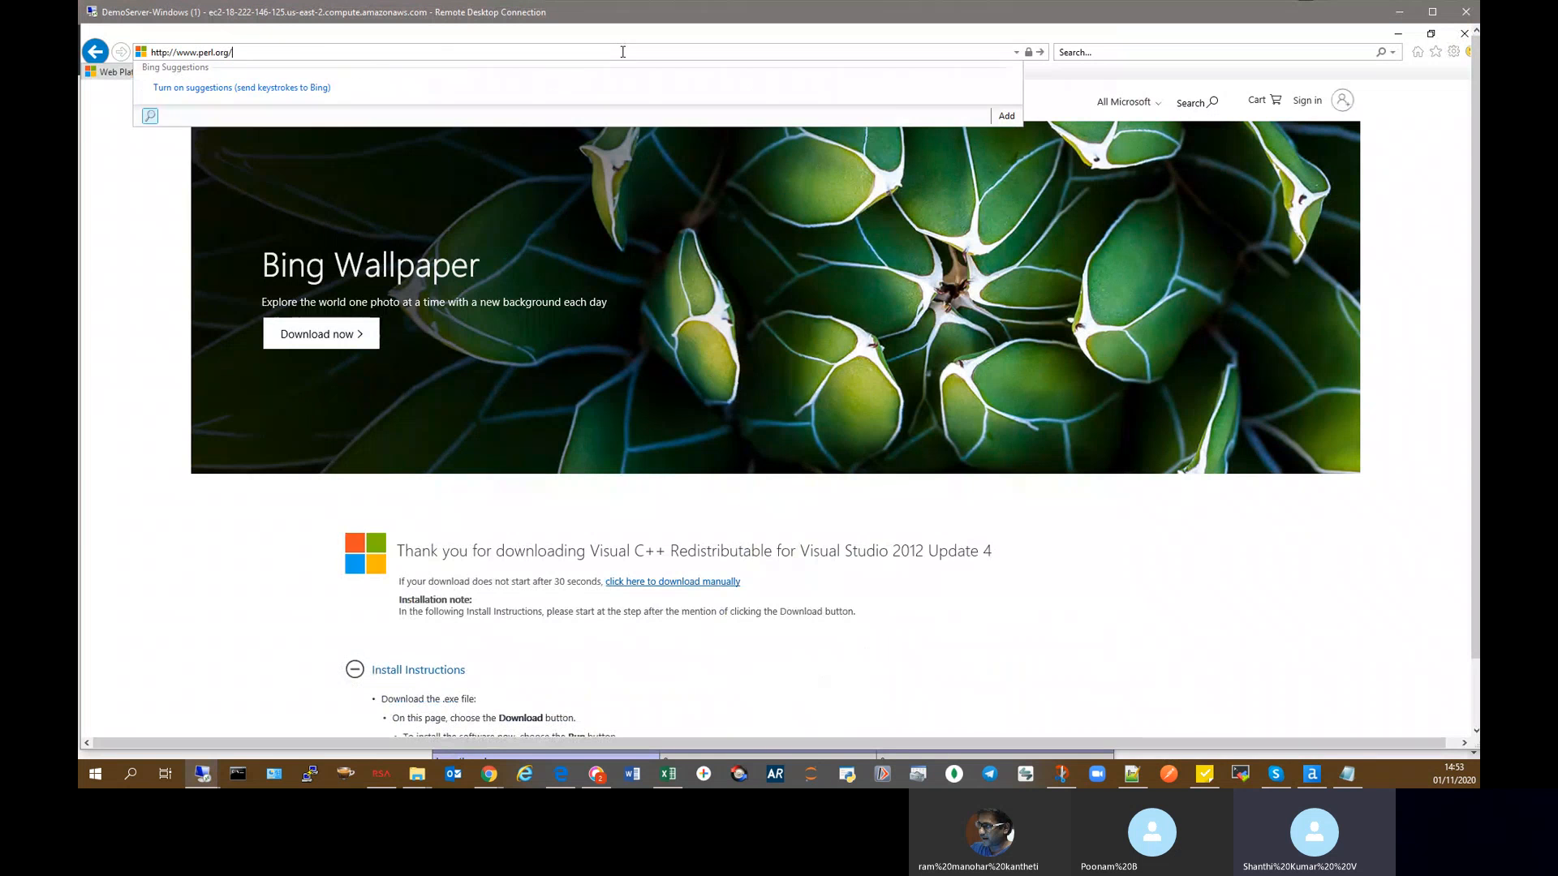
pyautogui.press('Return')
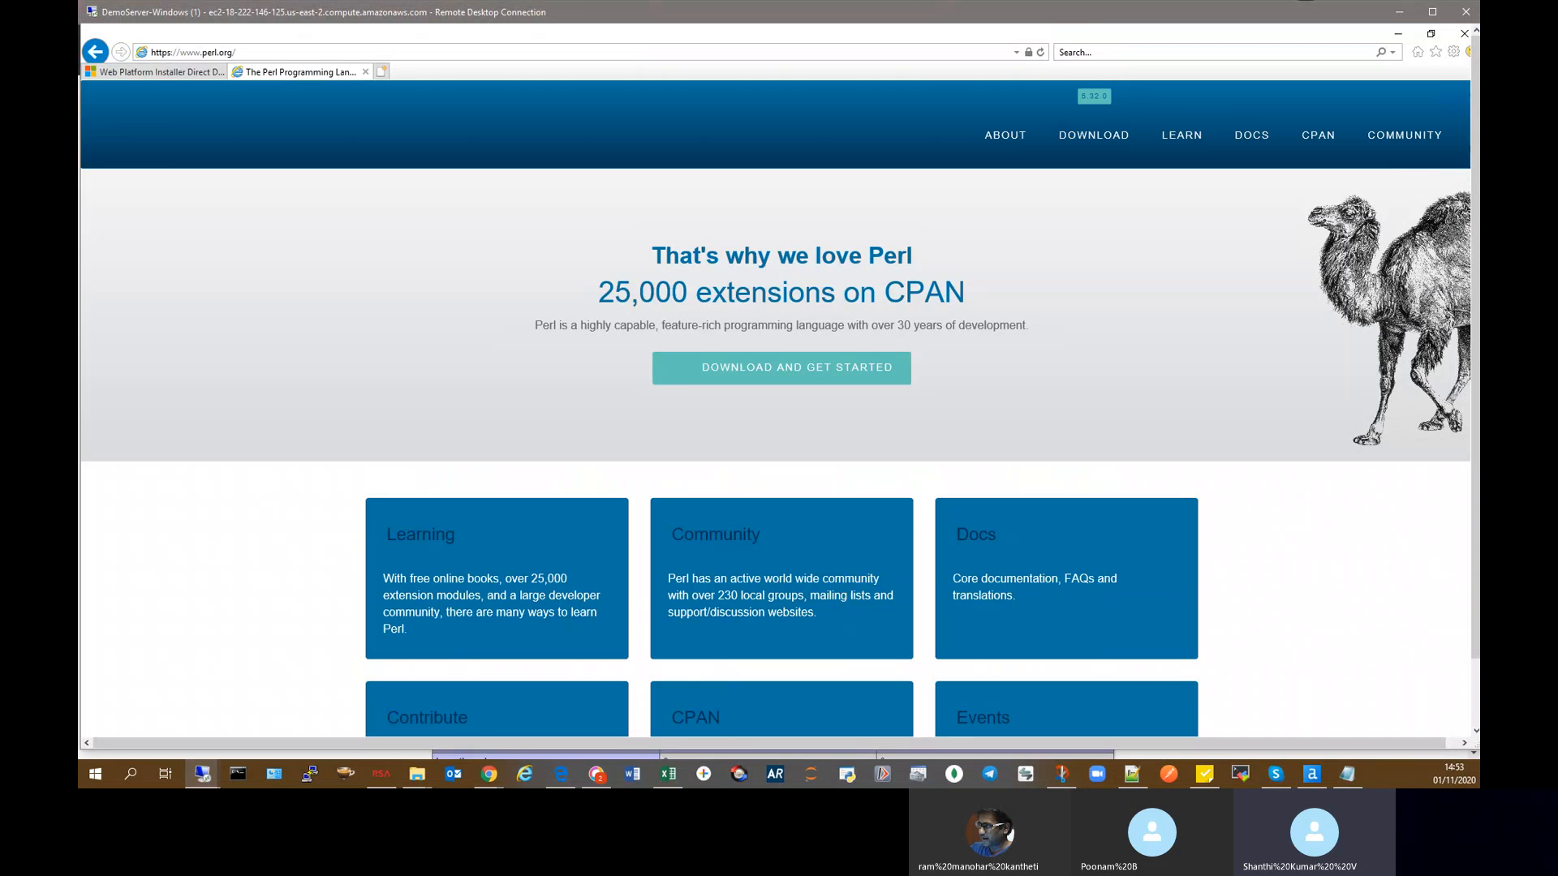
# Step: Go through the Perl download page's Windows section to the ActiveState ActivePerl download page
pyautogui.click(697, 378)
pyautogui.scroll(-2, 717, 361)
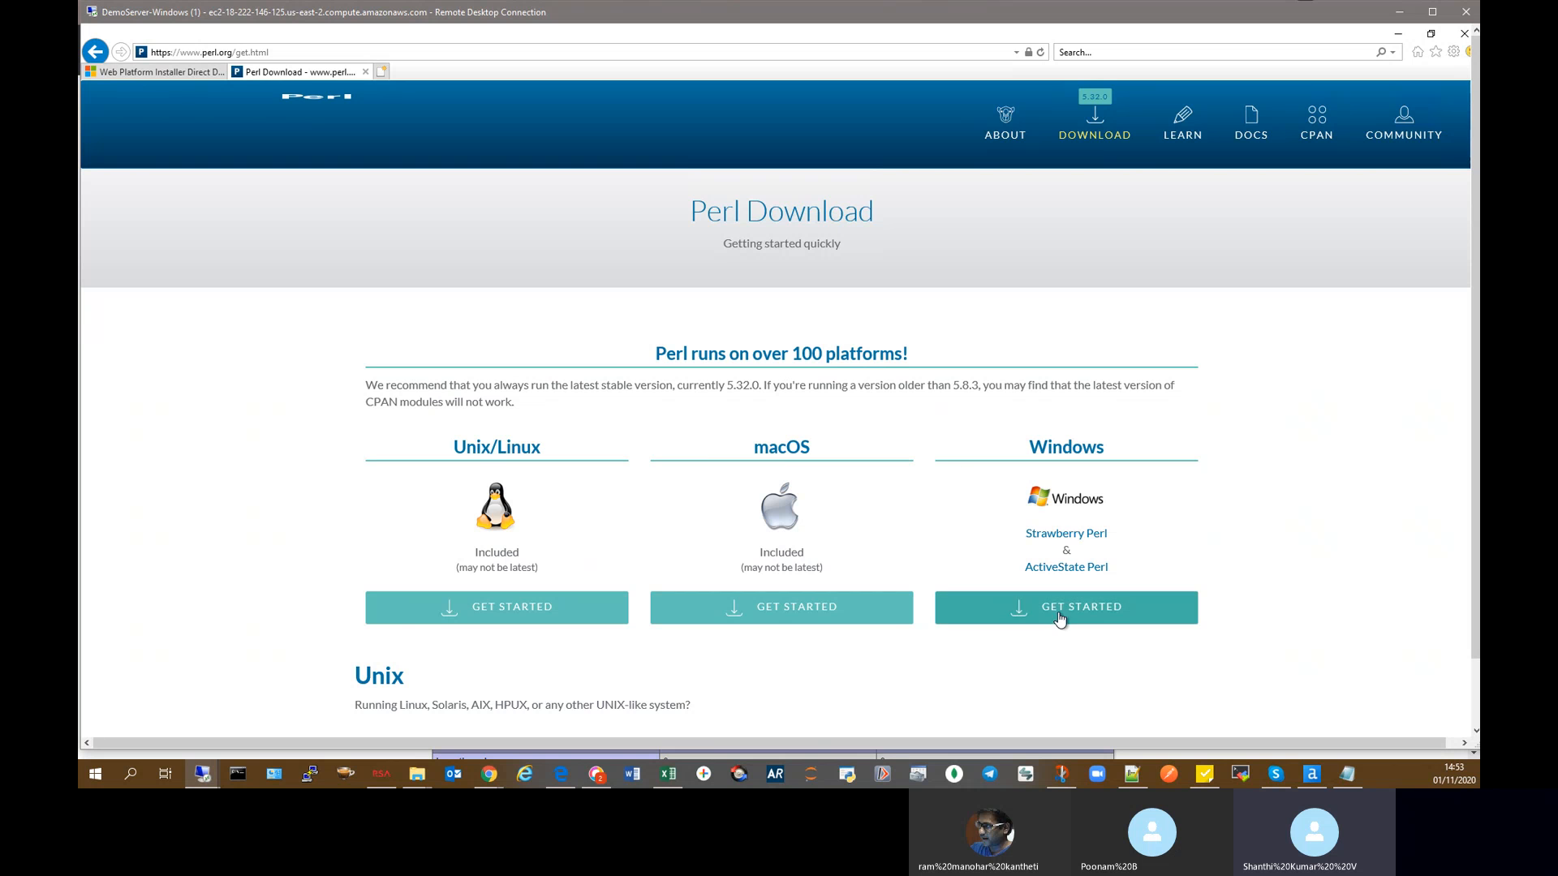
pyautogui.click(1075, 623)
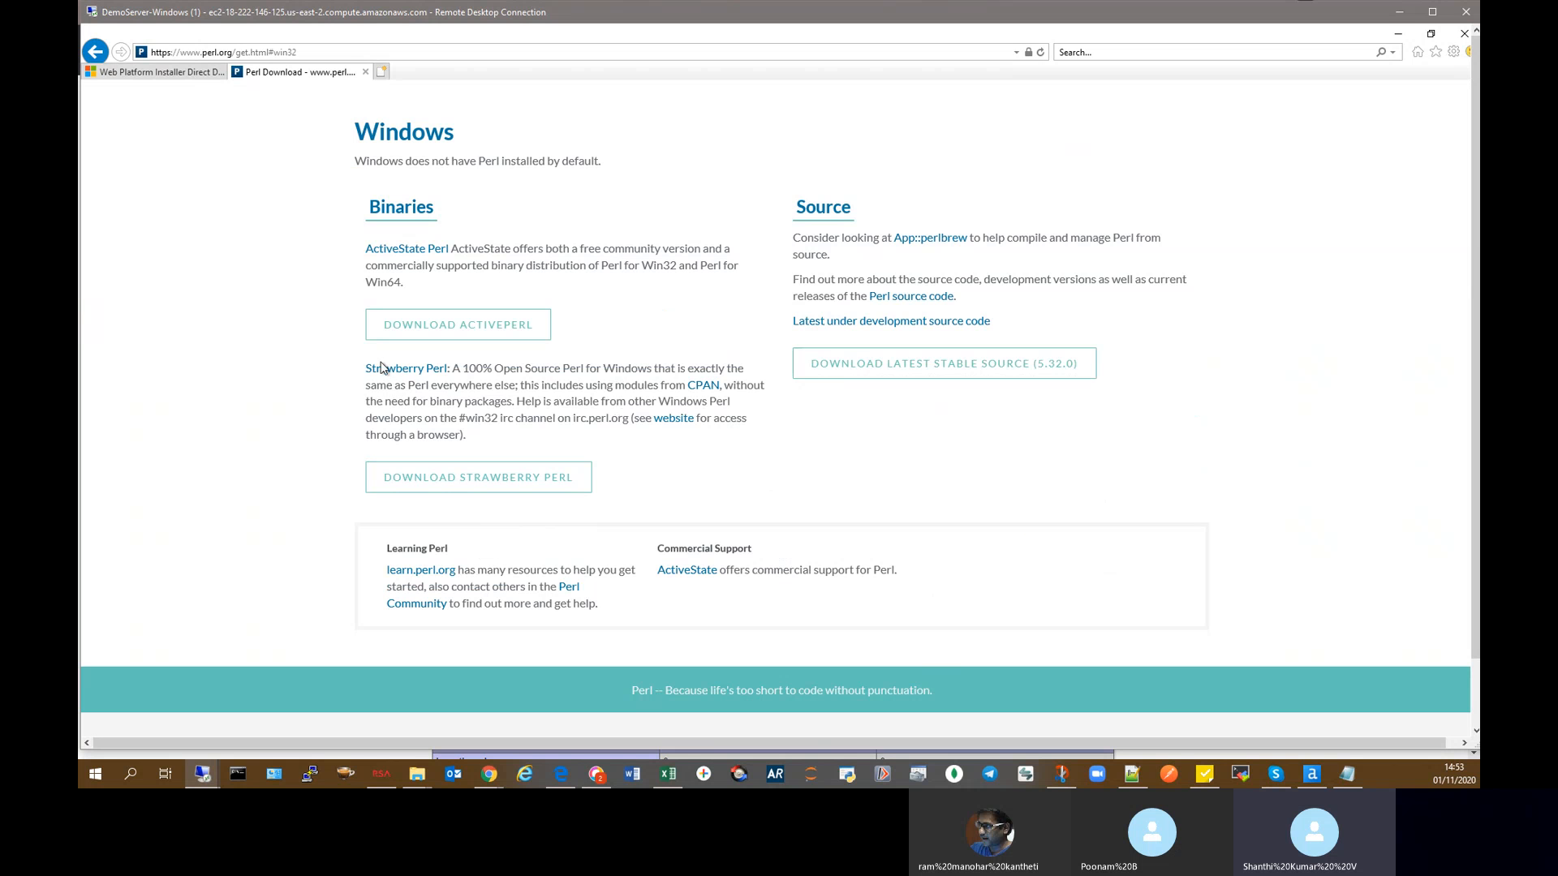
pyautogui.click(436, 328)
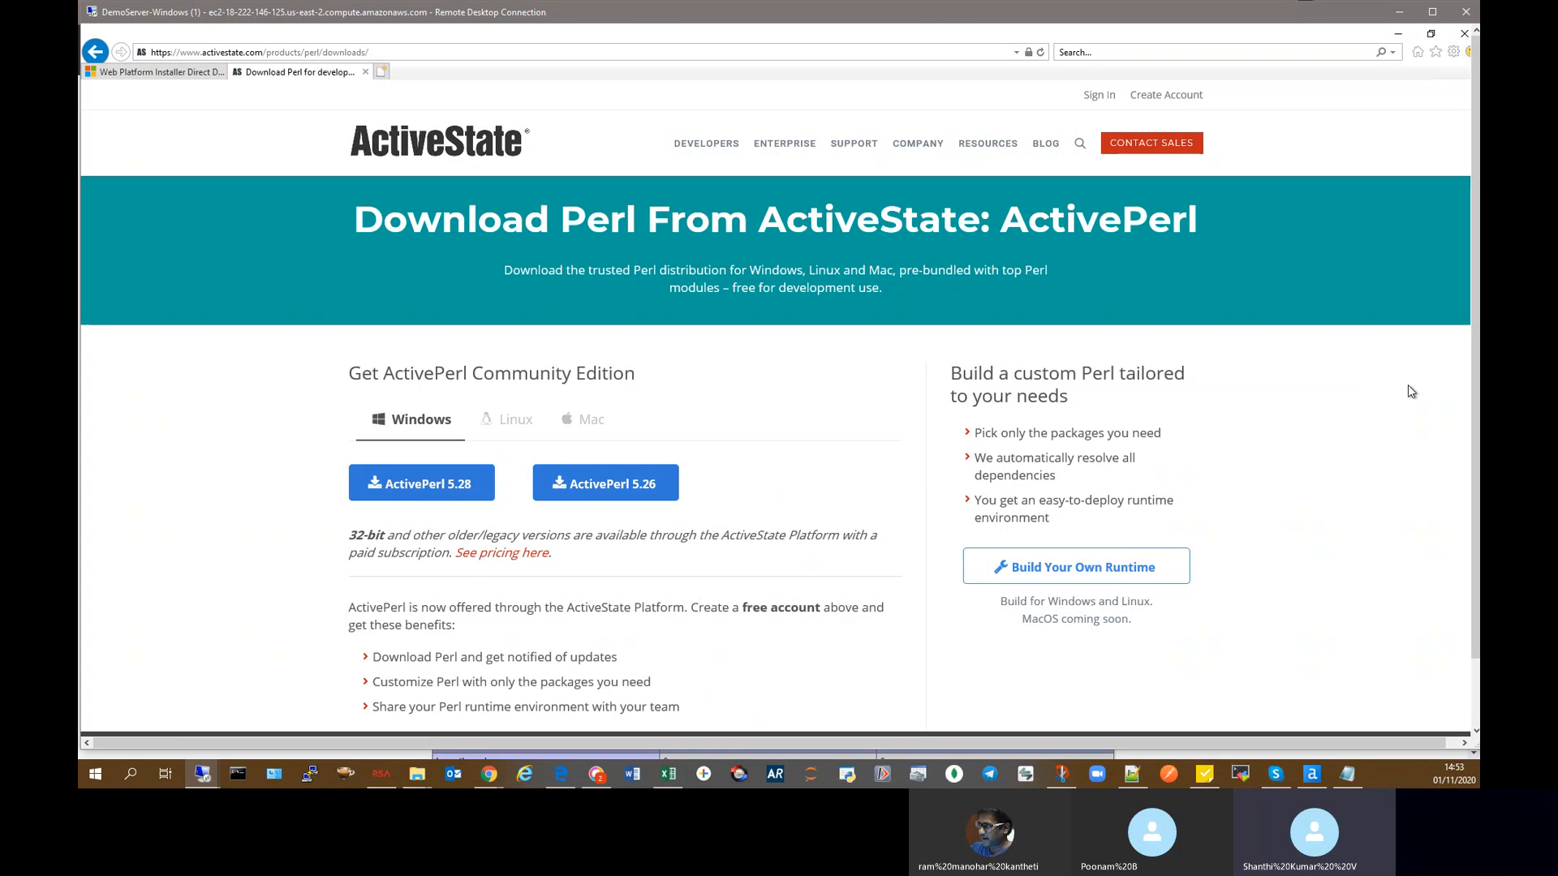
# Step: Accept the ActiveState site's cookies and start the ActivePerl 5.28 download for Windows
pyautogui.hotkey('alt', 'Tab')
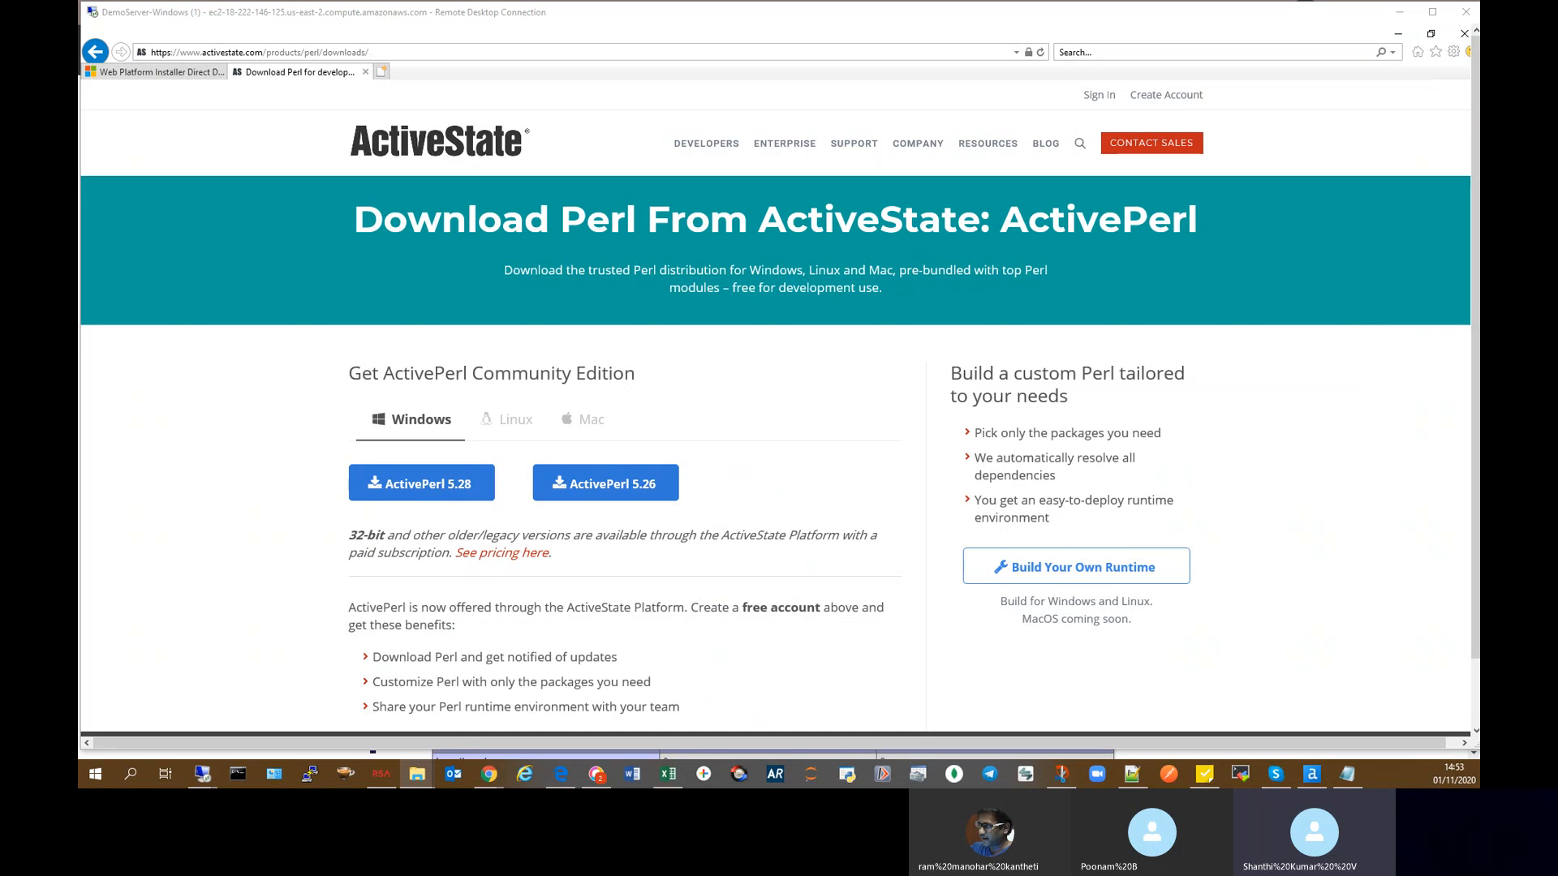
pyautogui.click(1459, 202)
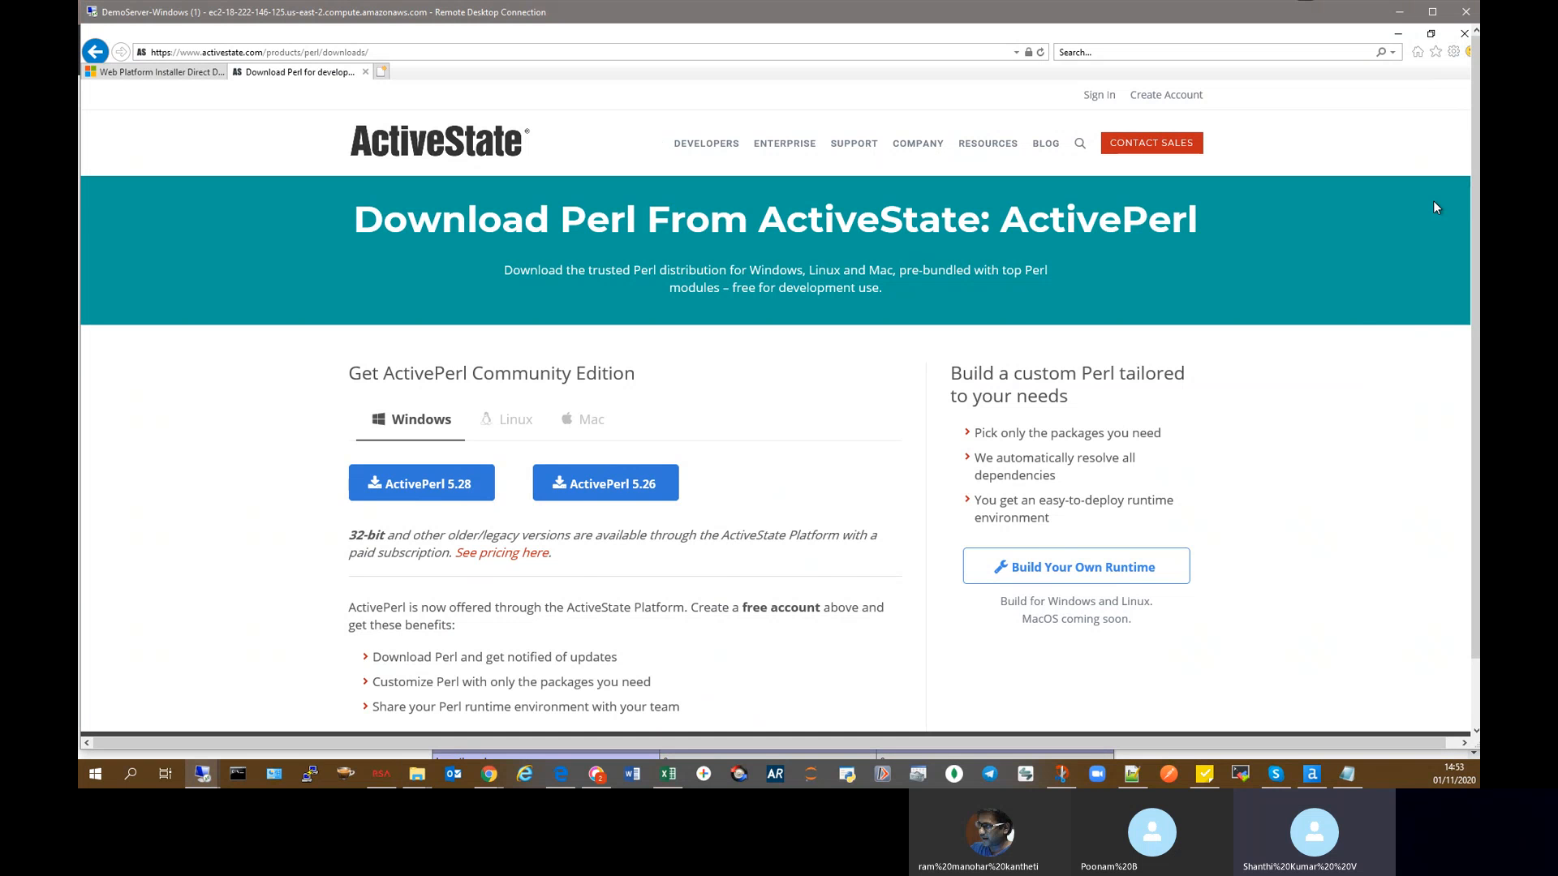
pyautogui.moveTo(1475, 209); pyautogui.dragTo(1475, 276)
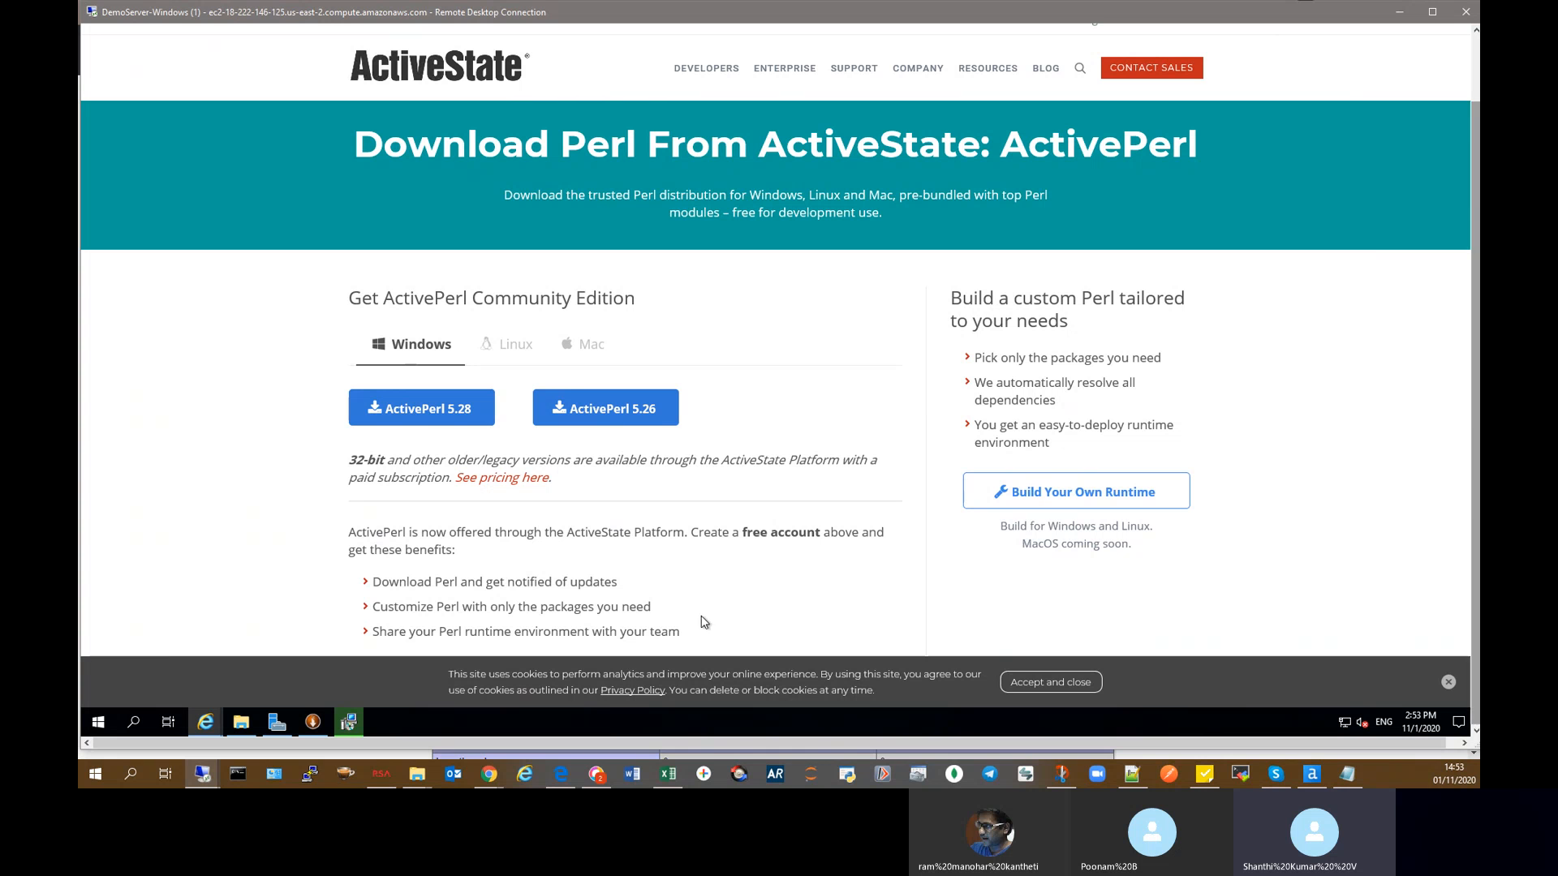
pyautogui.click(1071, 691)
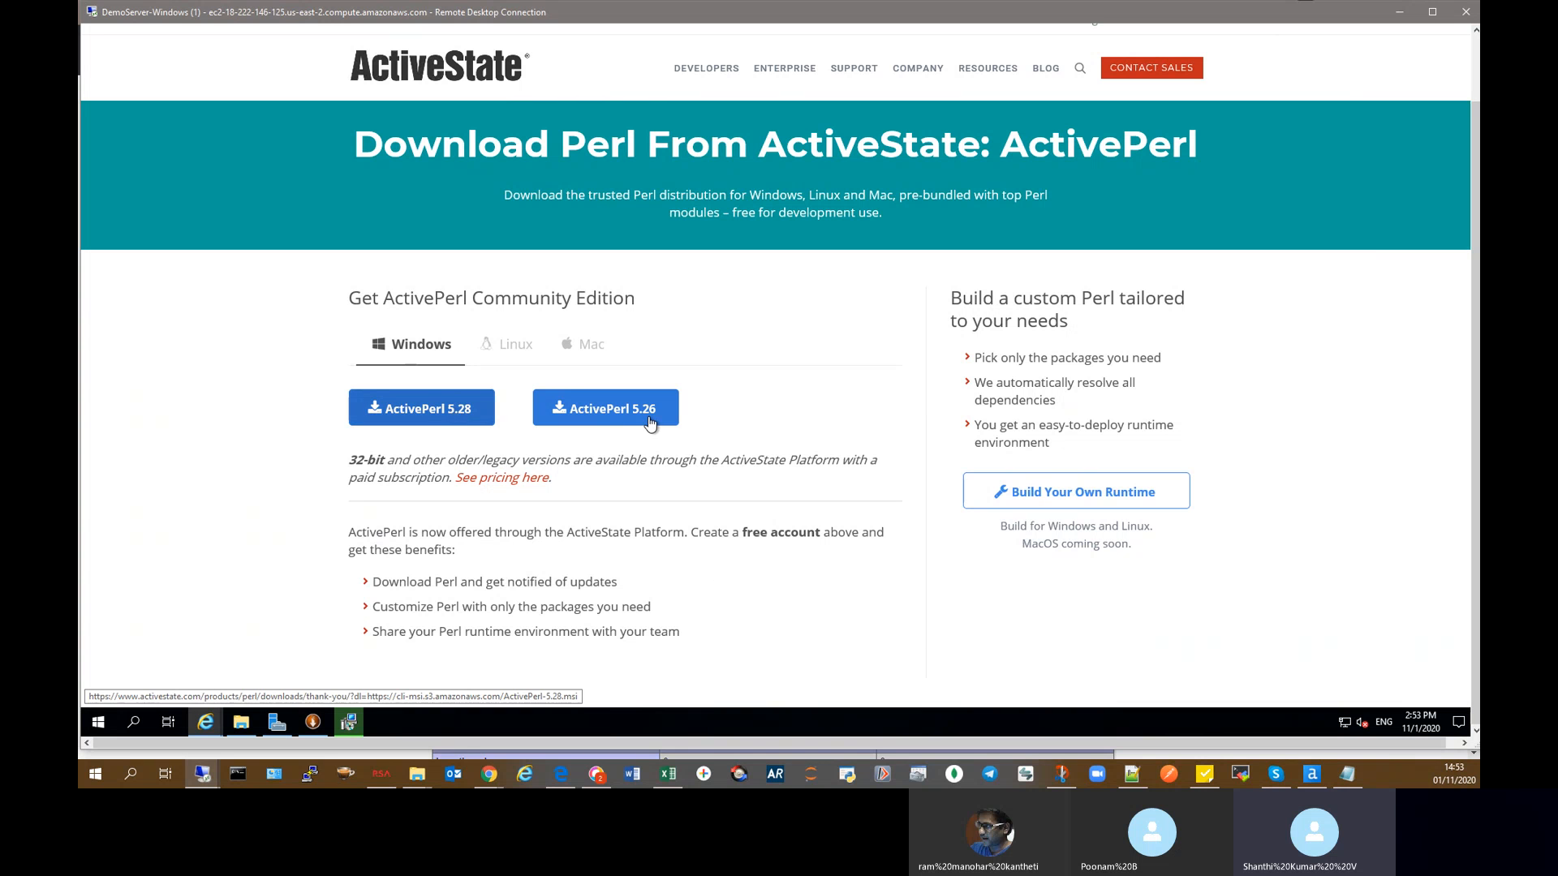
pyautogui.click(458, 414)
# Step: Open a second File Explorer window and choose to run the ActivePerl-5.28.msi download
pyautogui.click(241, 722)
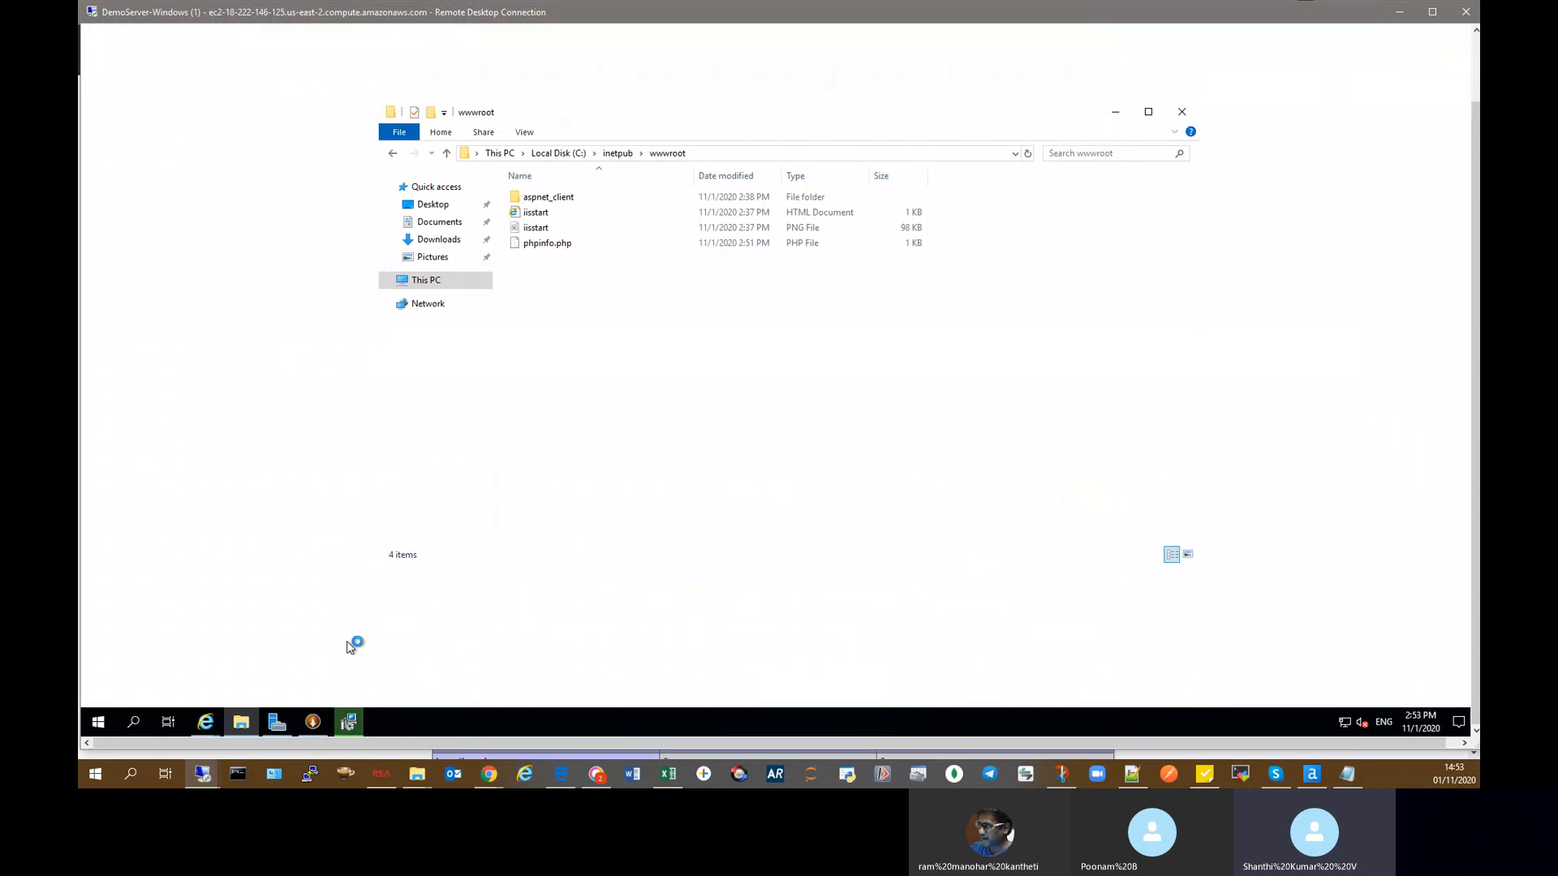
pyautogui.click(247, 723)
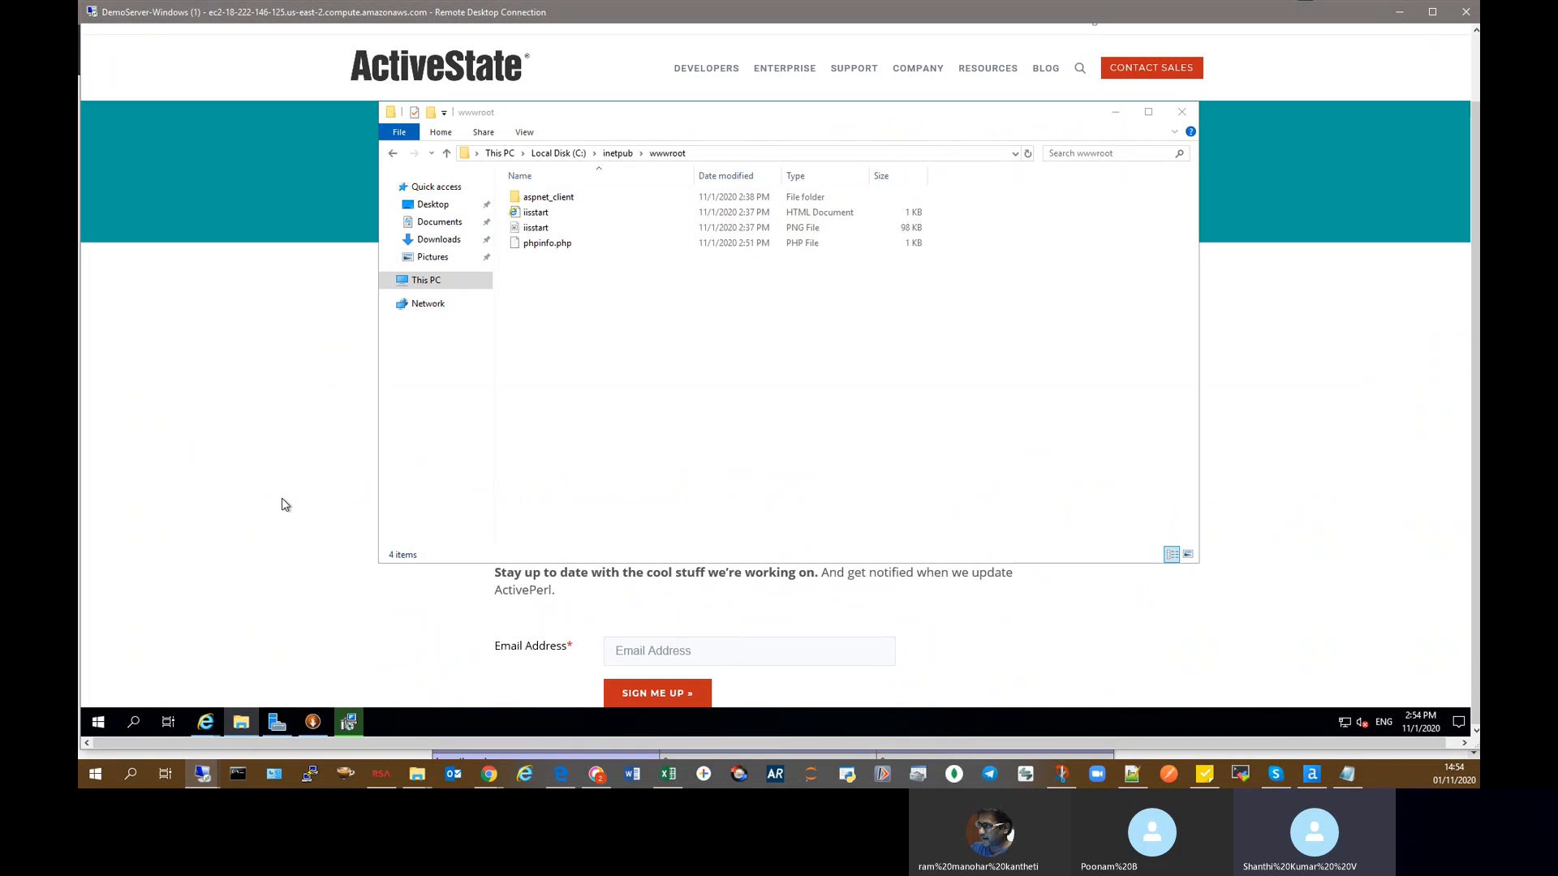
pyautogui.rightClick(241, 723)
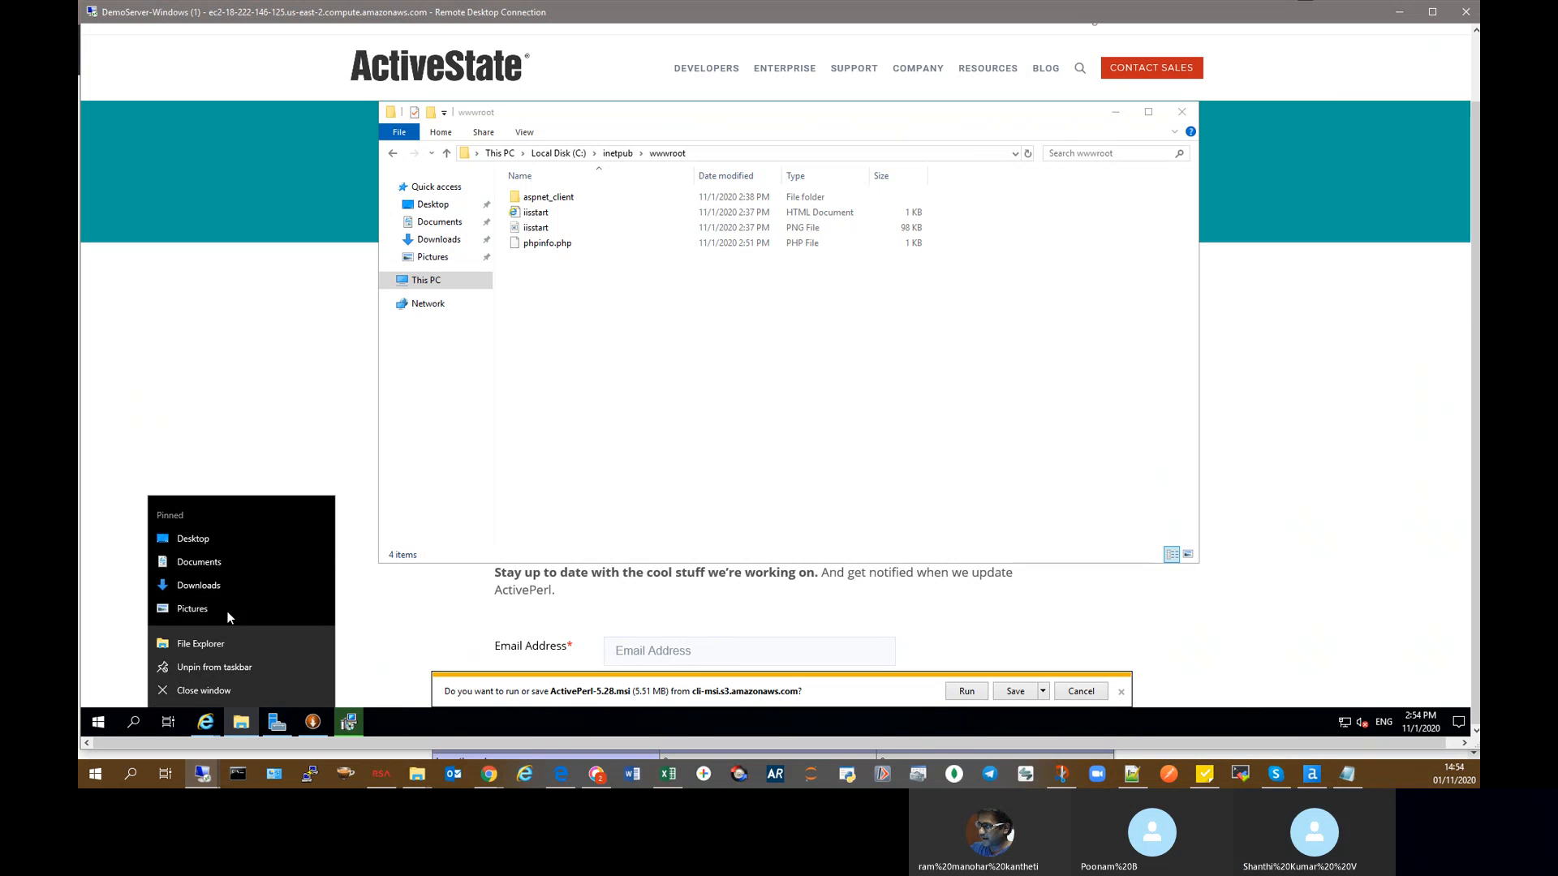
pyautogui.click(201, 647)
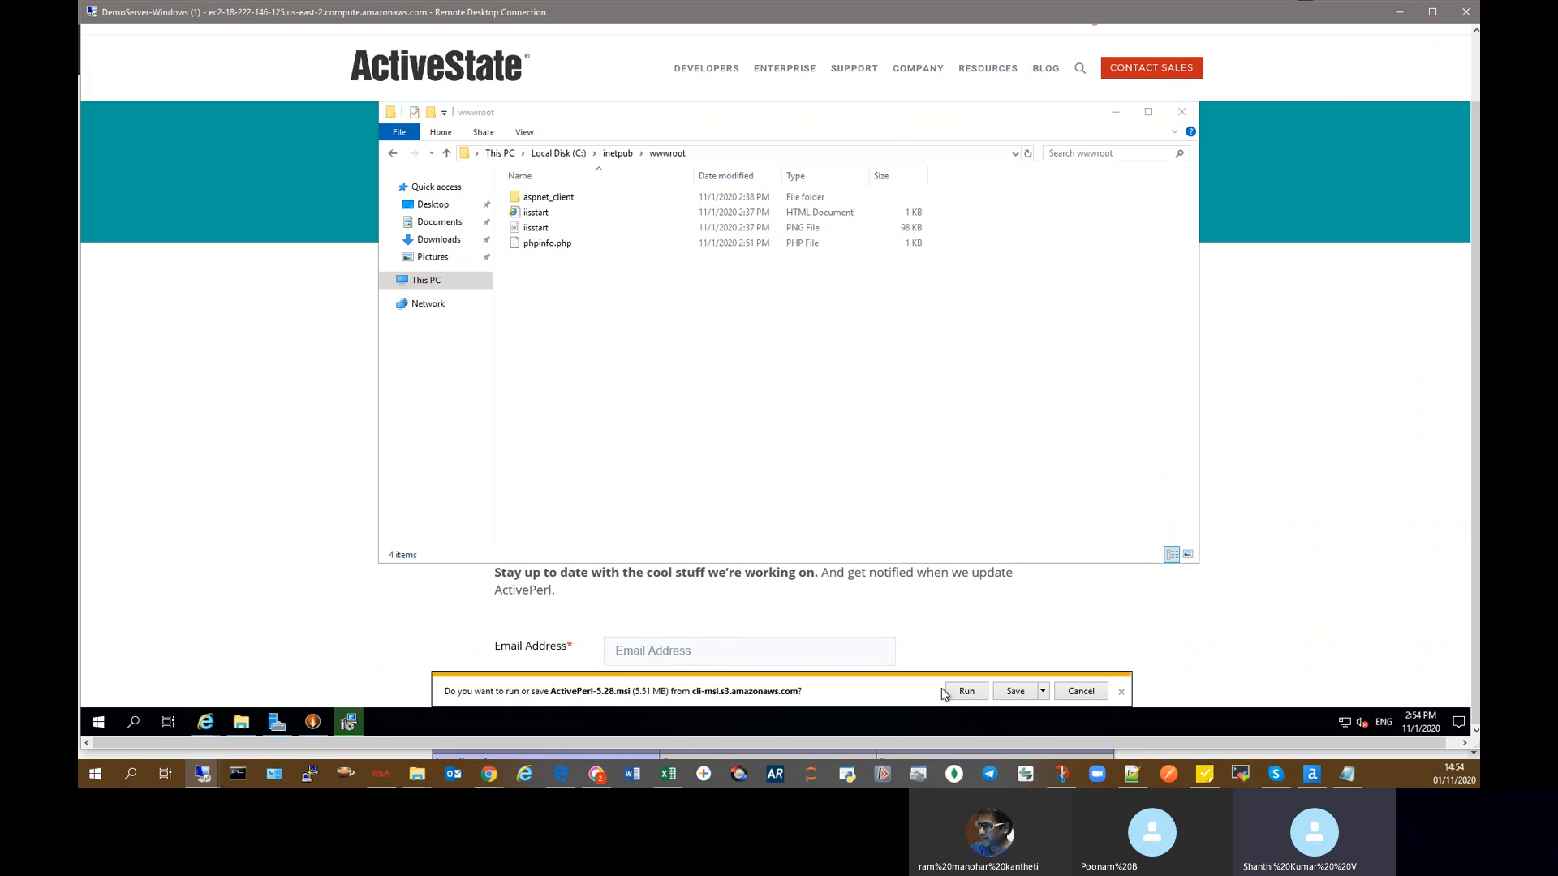
pyautogui.click(963, 691)
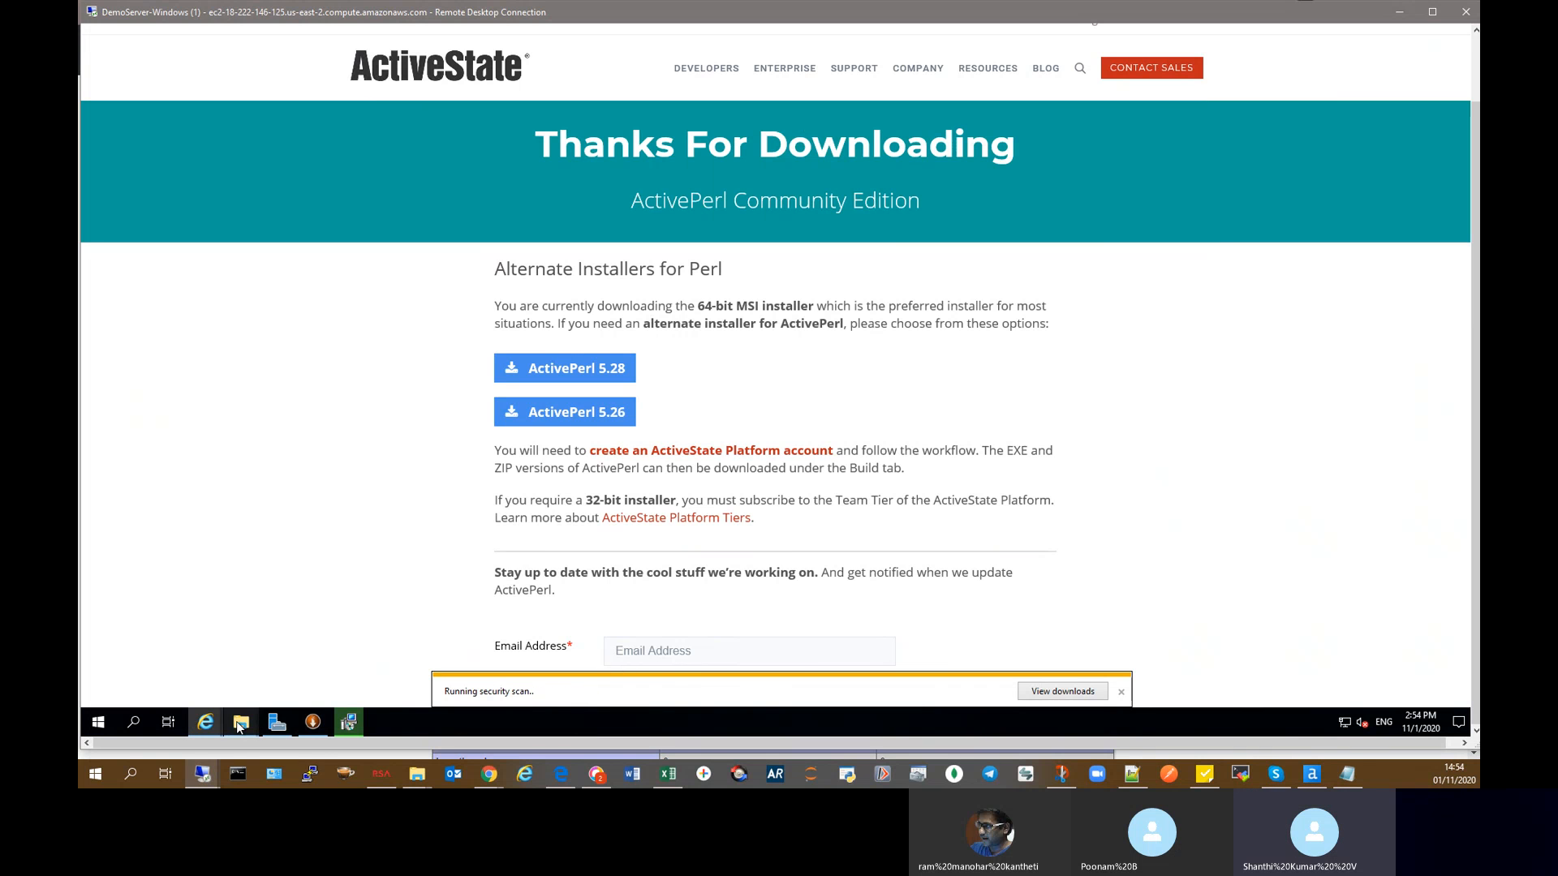
# Step: Browse to C:\Program Files\MySQL\MySQL Server 5.5\bin in the new File Explorer window and select mysql_secure_installation.pl
pyautogui.moveTo(241, 722)
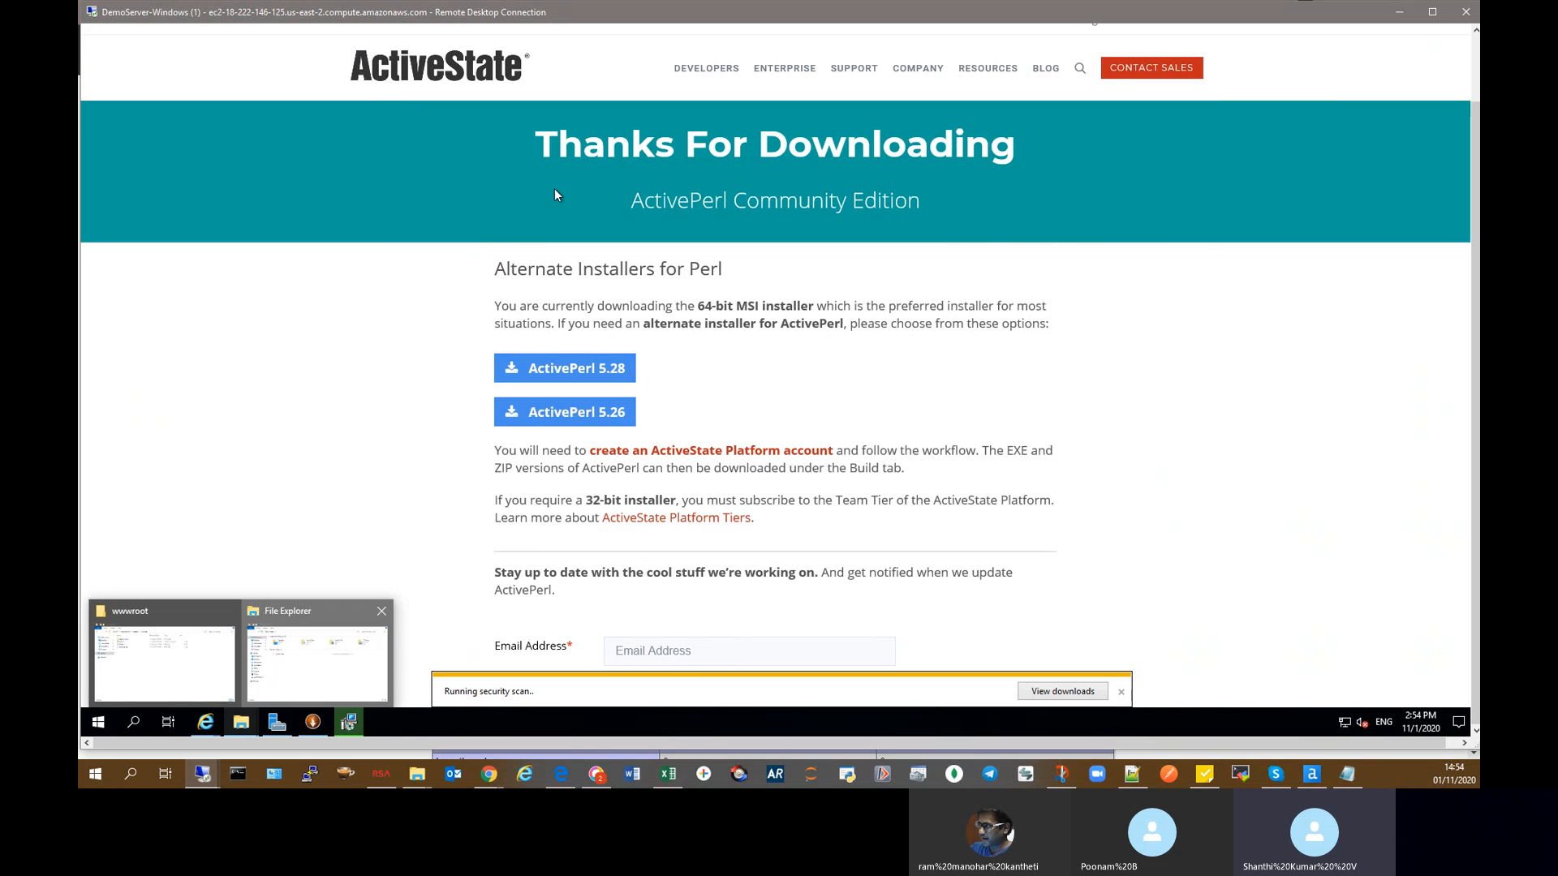
pyautogui.click(655, 167)
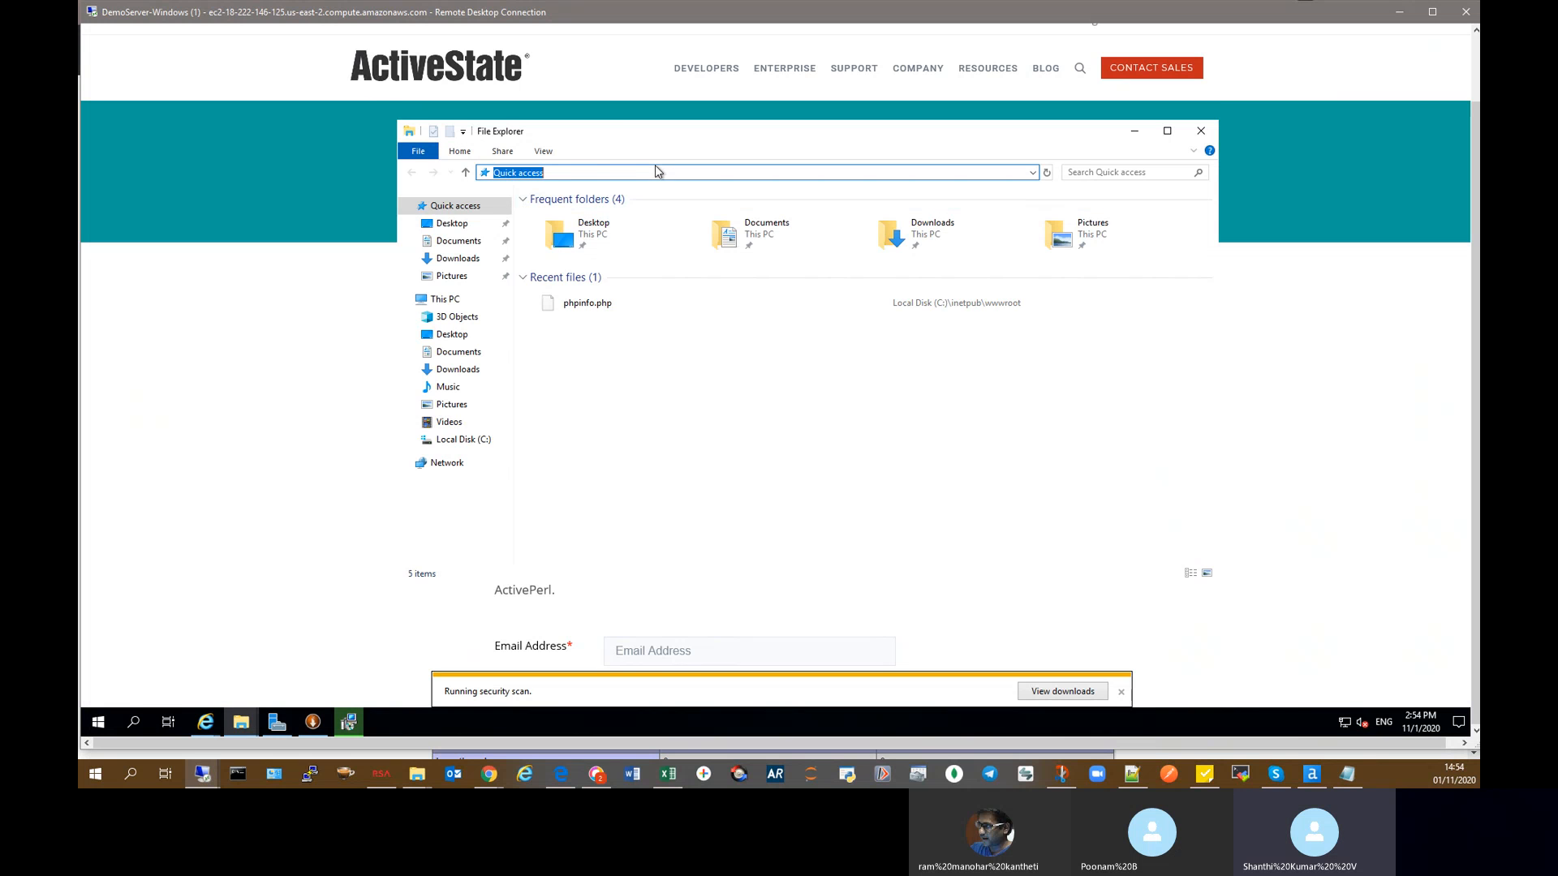
pyautogui.write('C:\\Program Files\\MySQL\\MySQL Server 5.5\\bin')
pyautogui.press('Return')
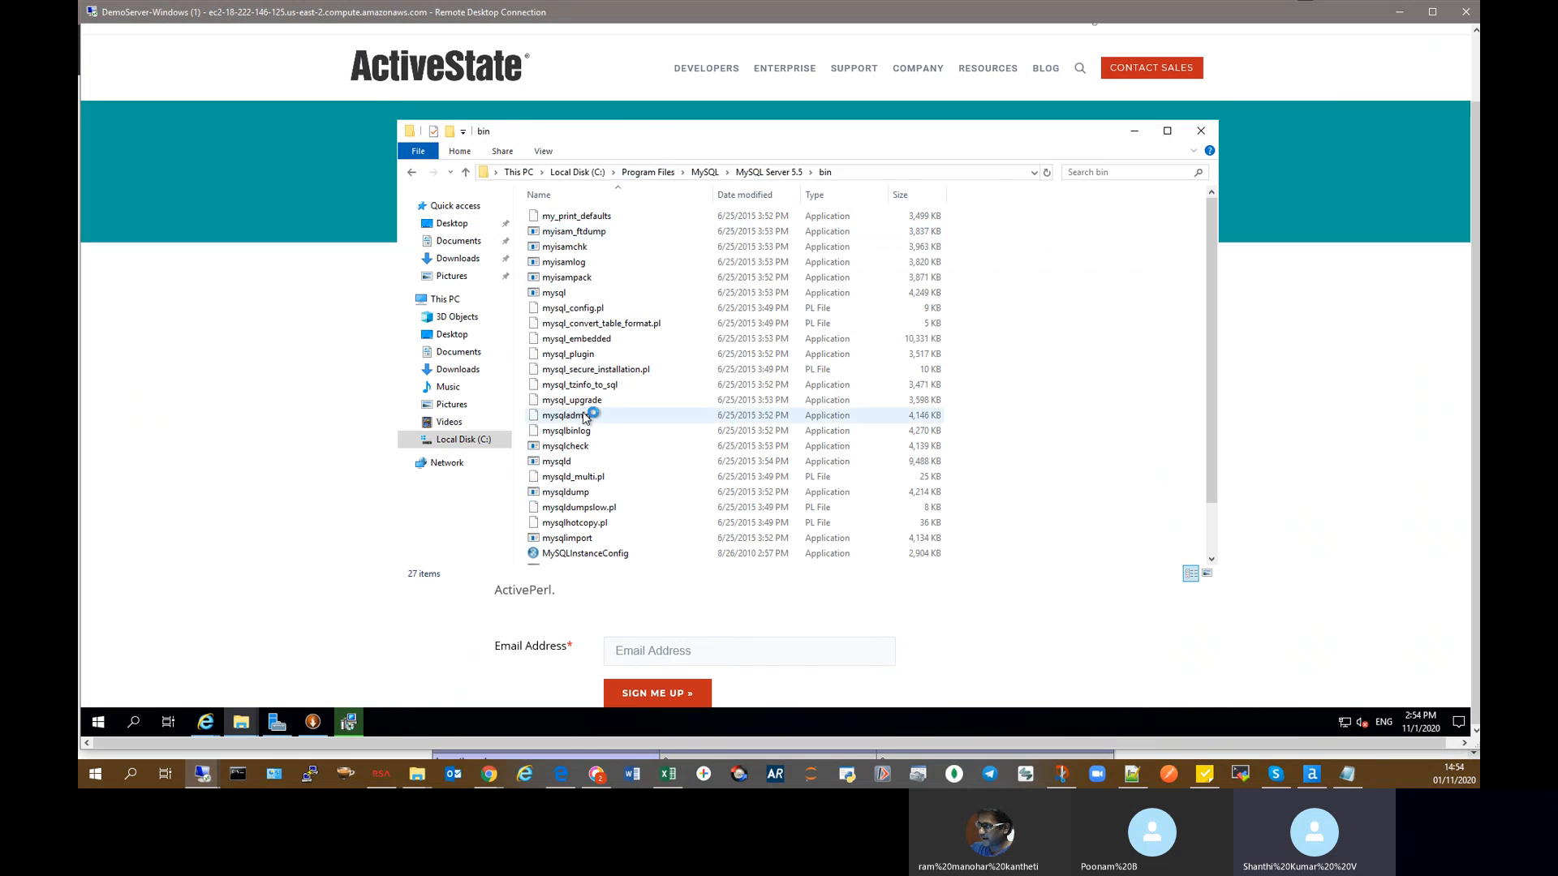
pyautogui.click(568, 446)
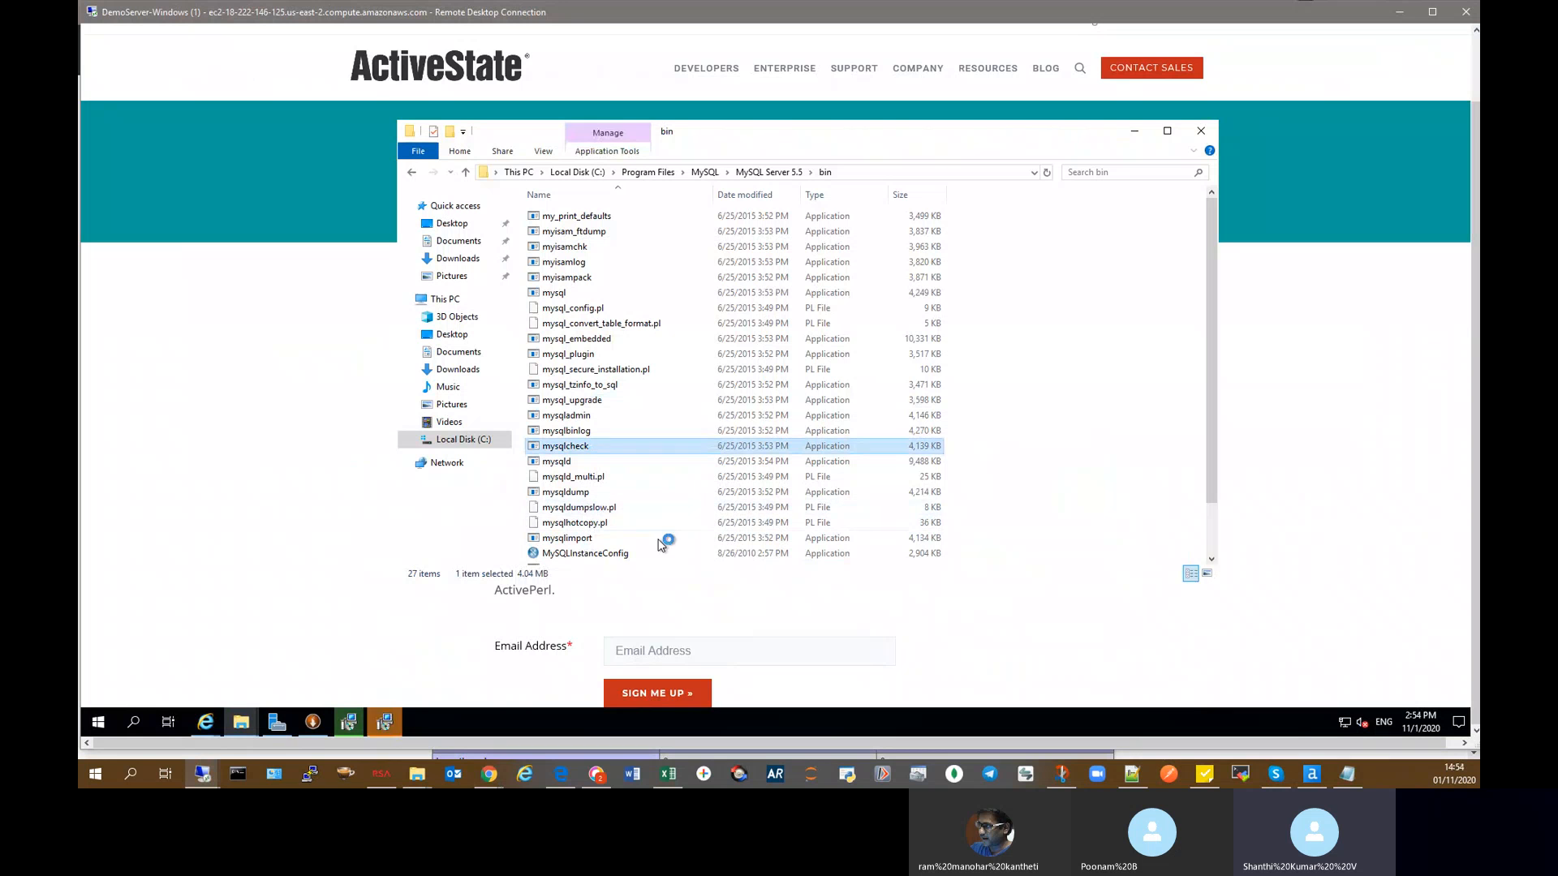
pyautogui.click(608, 509)
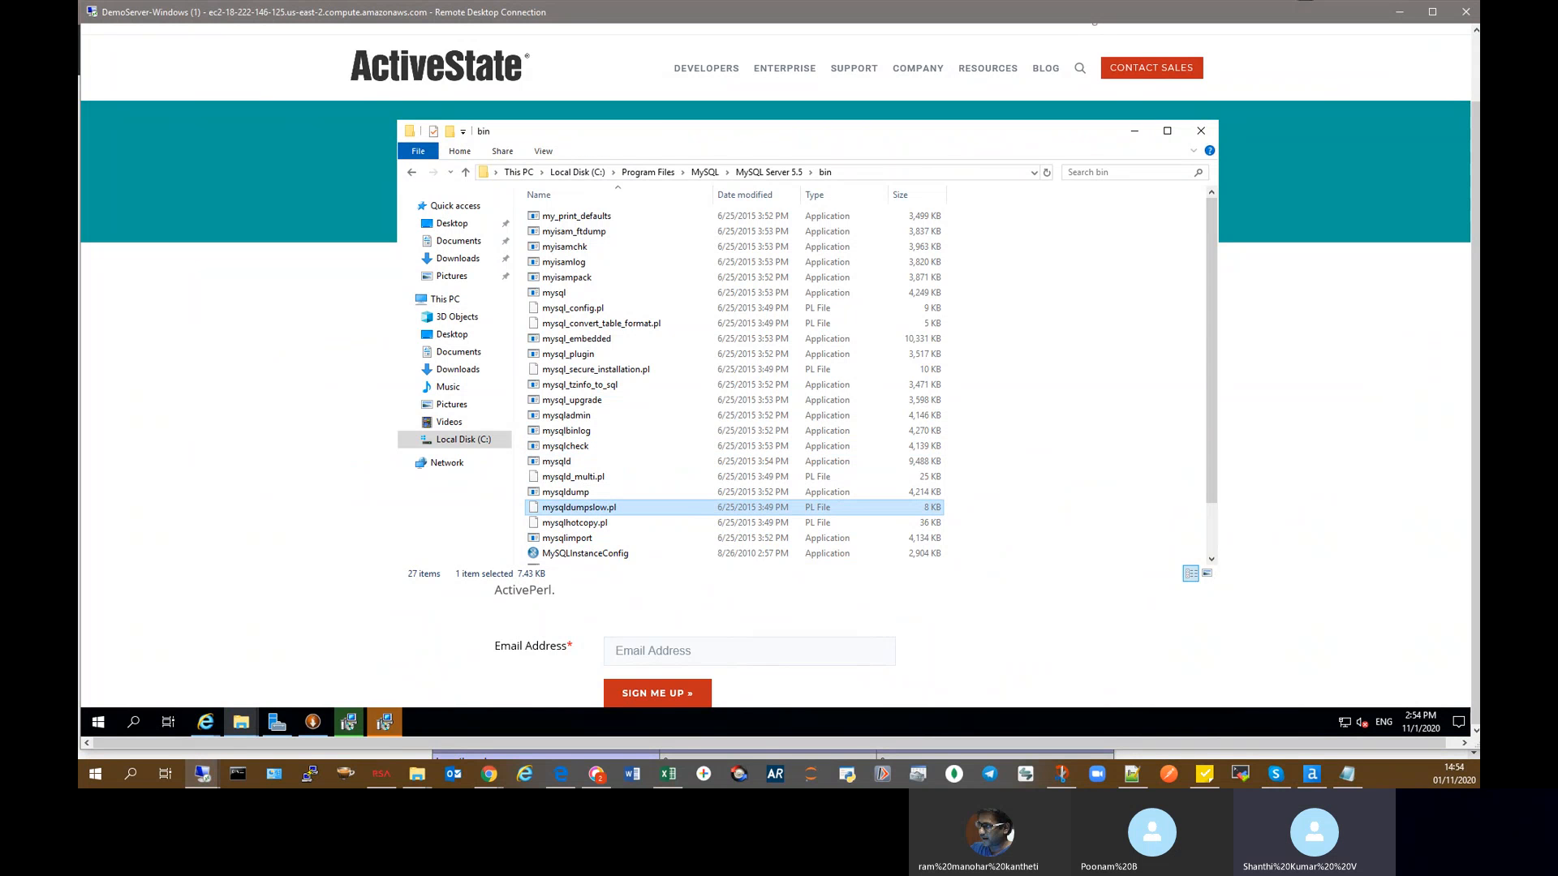
pyautogui.click(602, 371)
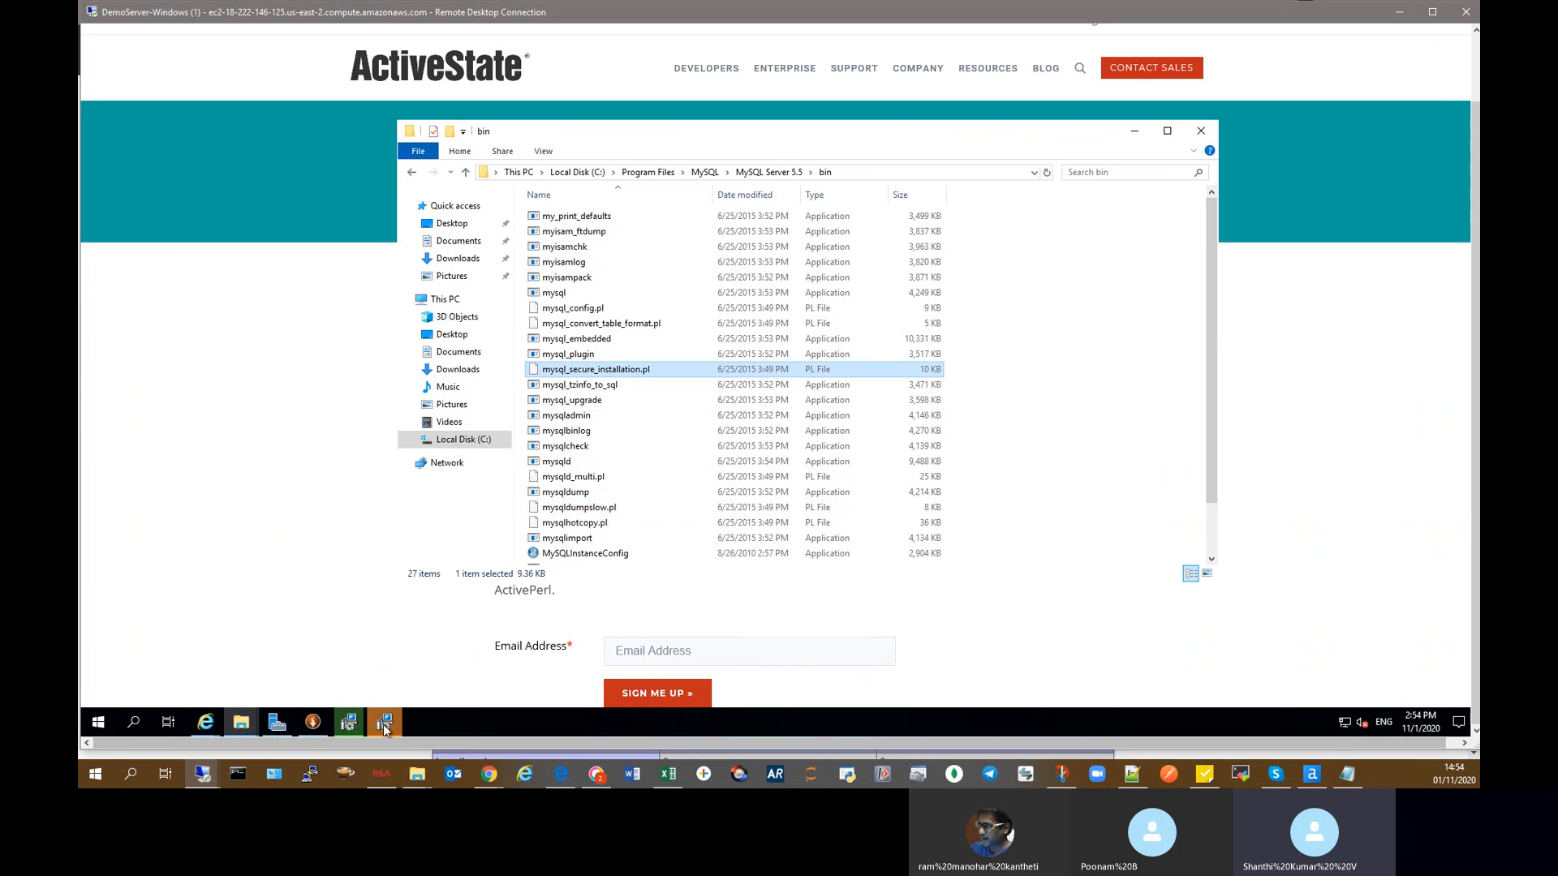
# Step: Install ActivePerl-5.28 in C:\Perl64\, accepting the license agreement, and finish the setup wizard
pyautogui.click(857, 451)
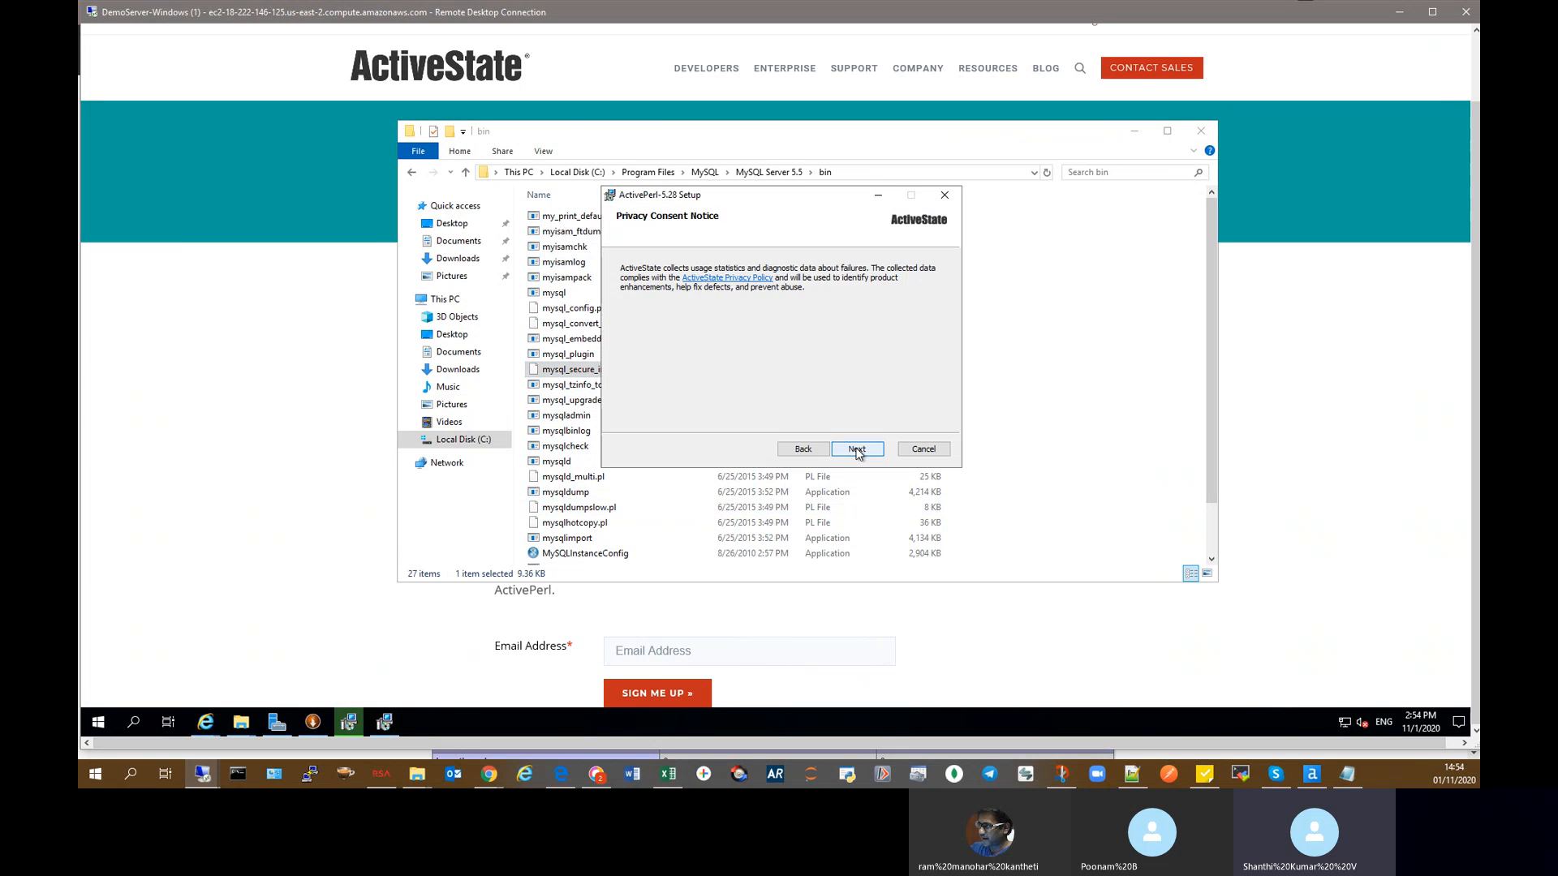
pyautogui.click(647, 414)
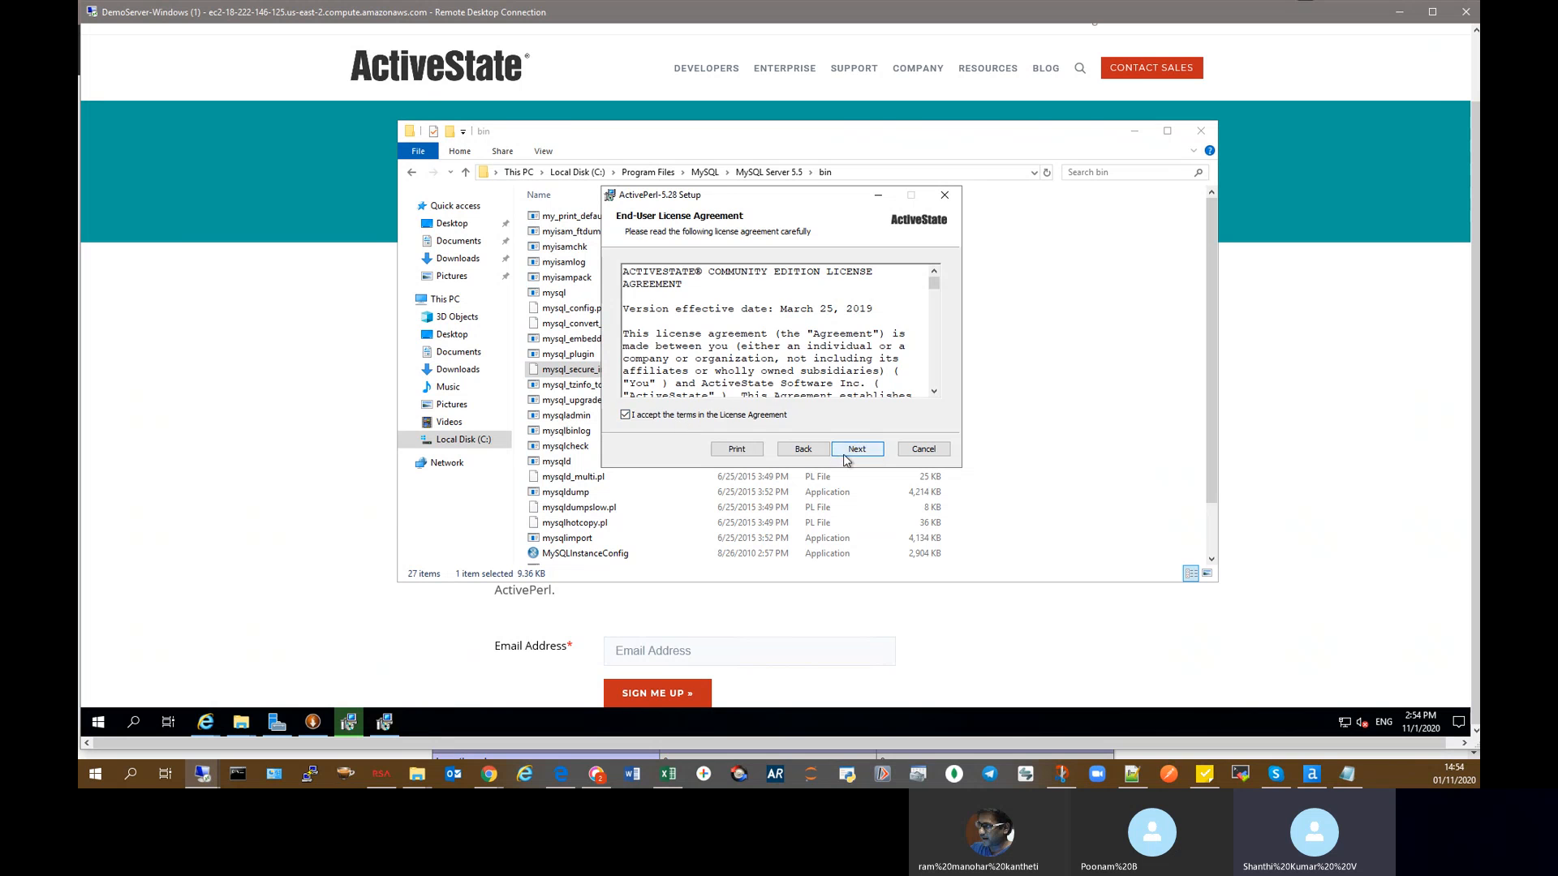
pyautogui.click(858, 450)
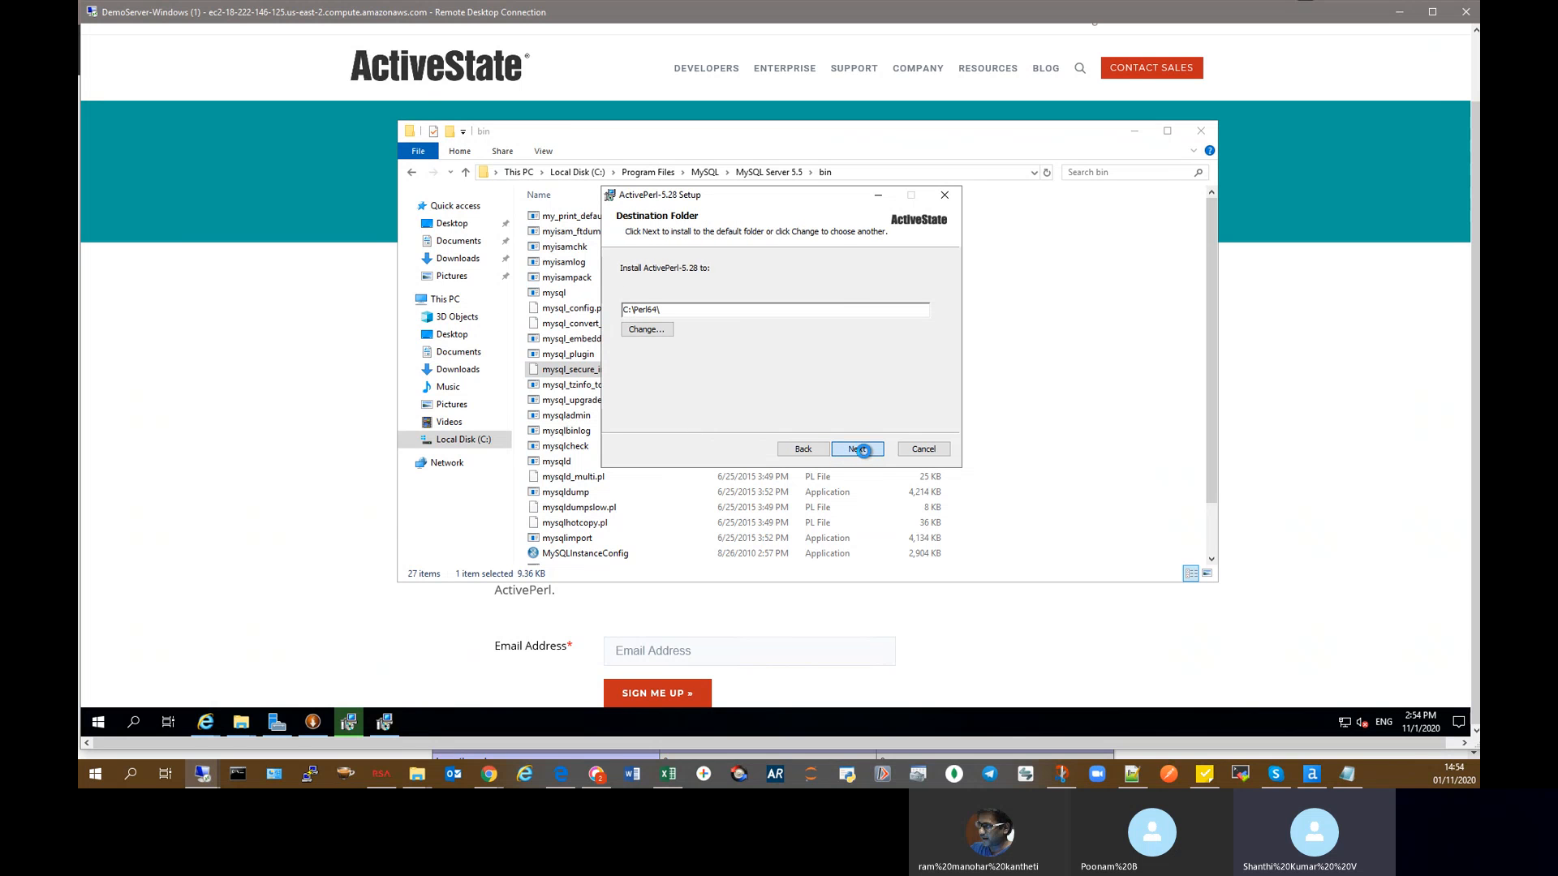
pyautogui.click(862, 453)
pyautogui.click(865, 447)
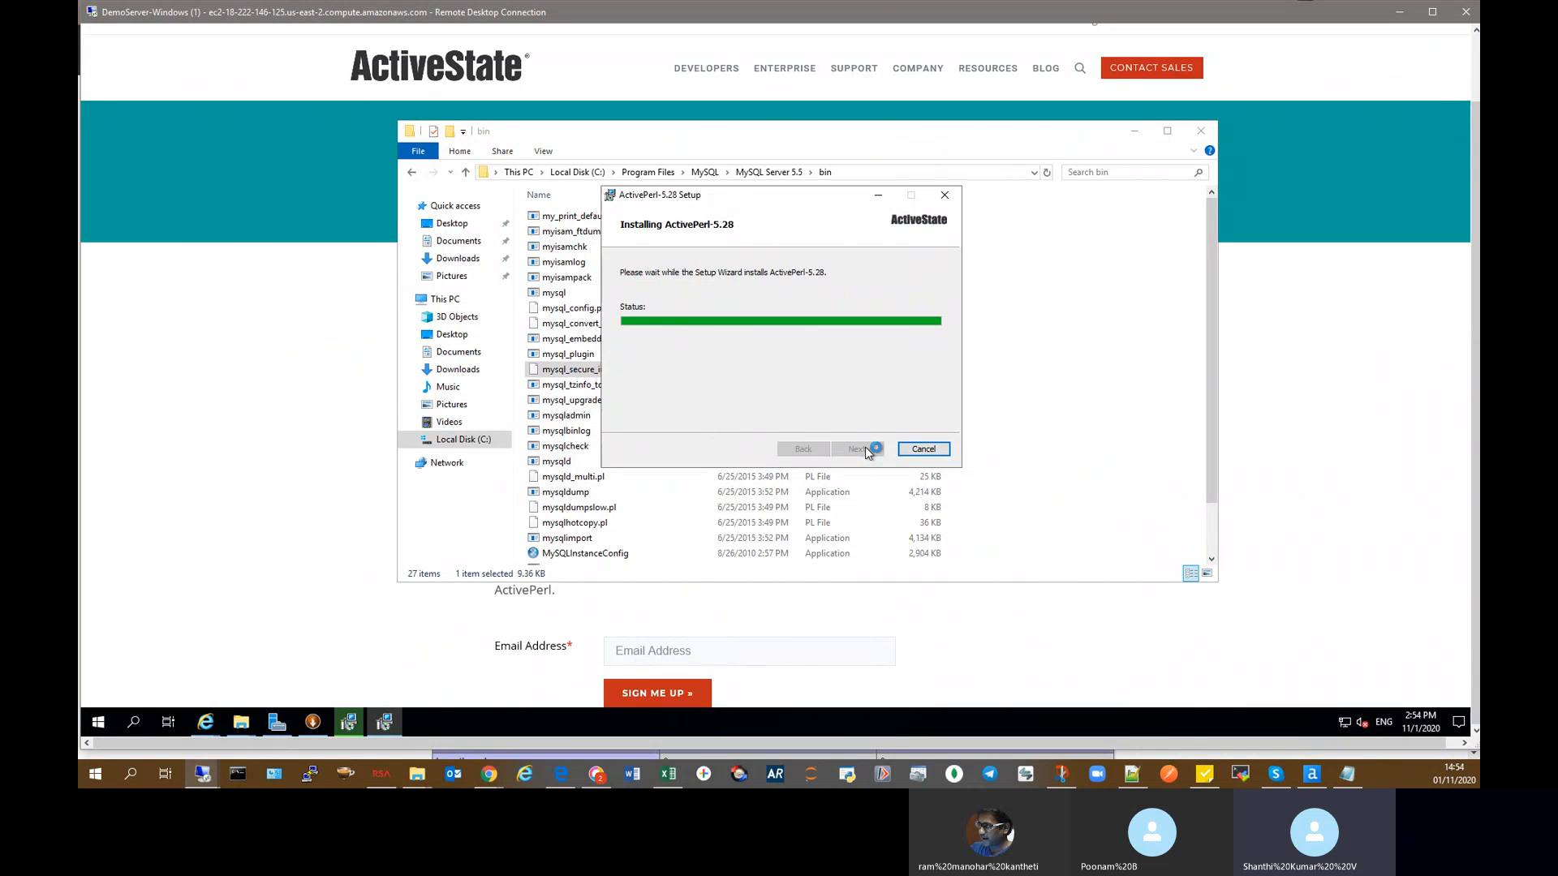
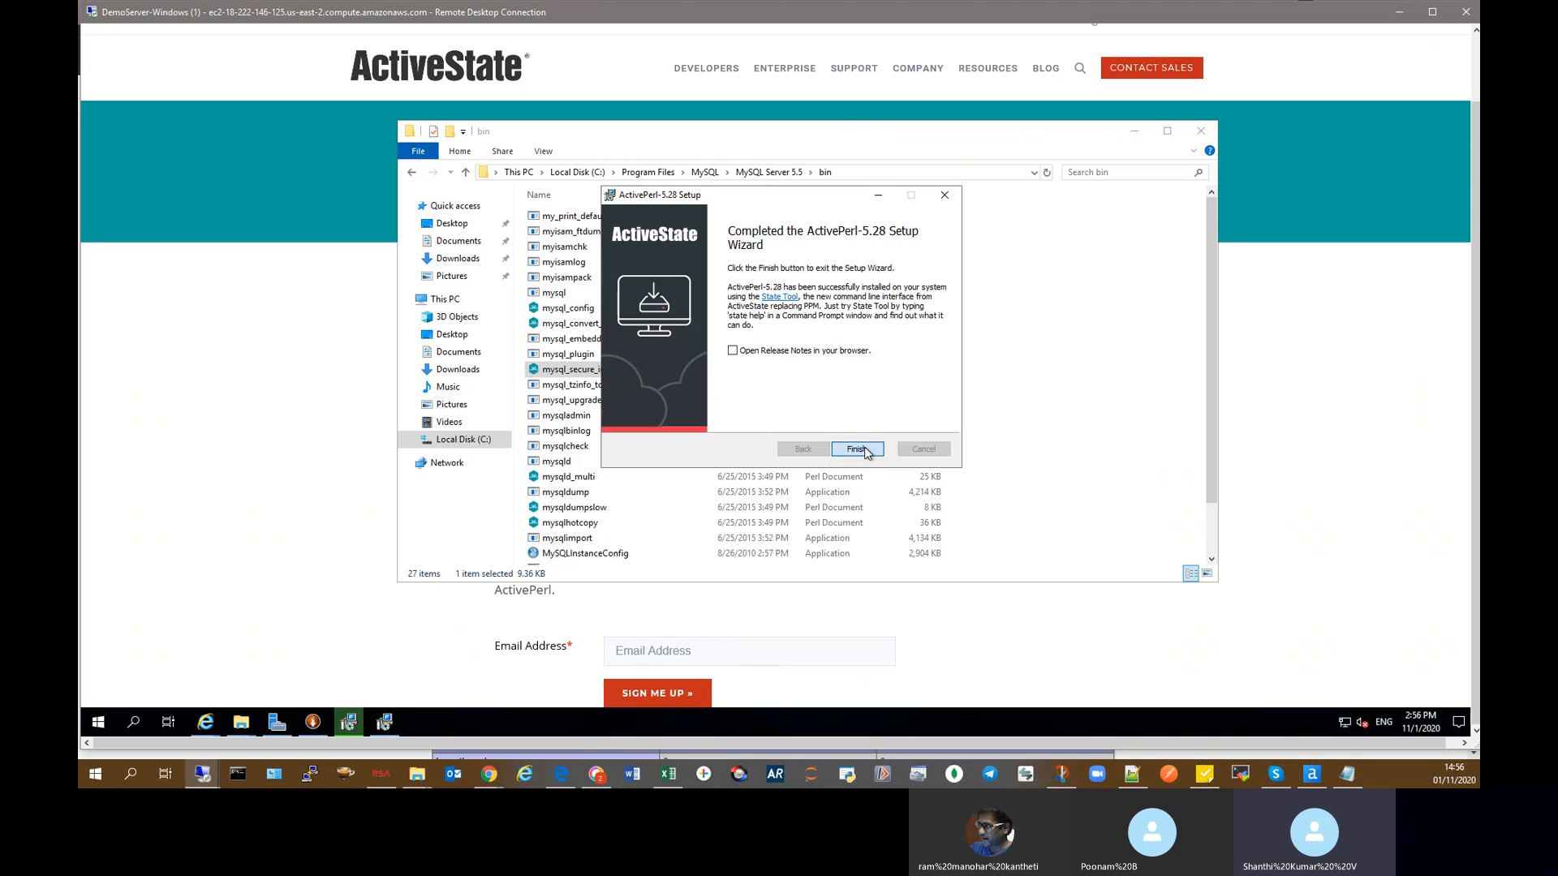
pyautogui.click(867, 452)
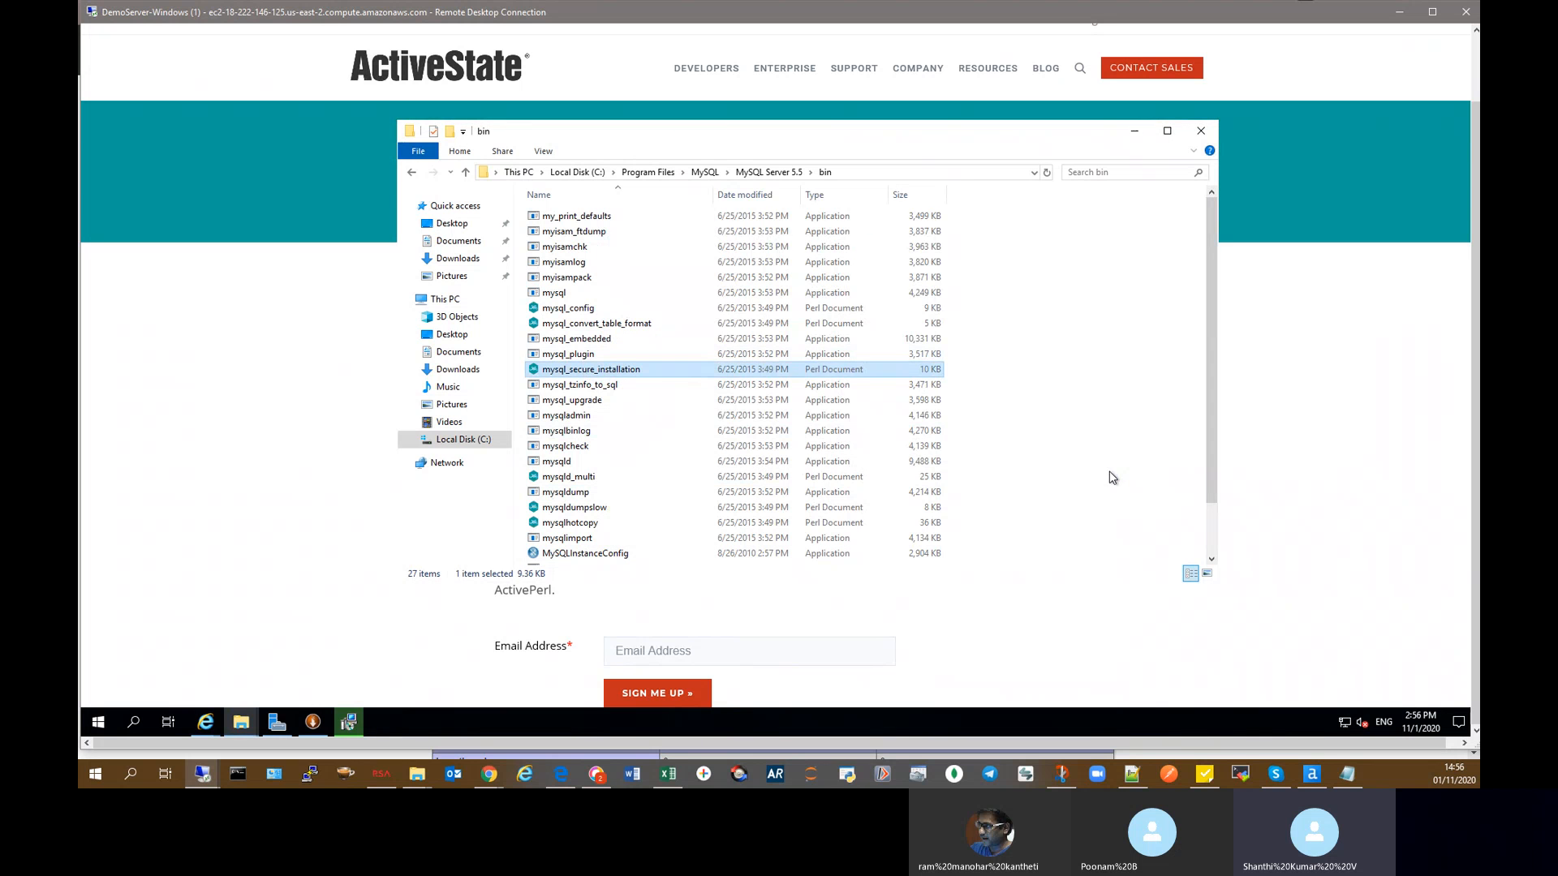
# Step: Run mysql_secure_installation with the Perl Command Line Interpreter, entering the current root password and answering n to changing it
pyautogui.press('Return')
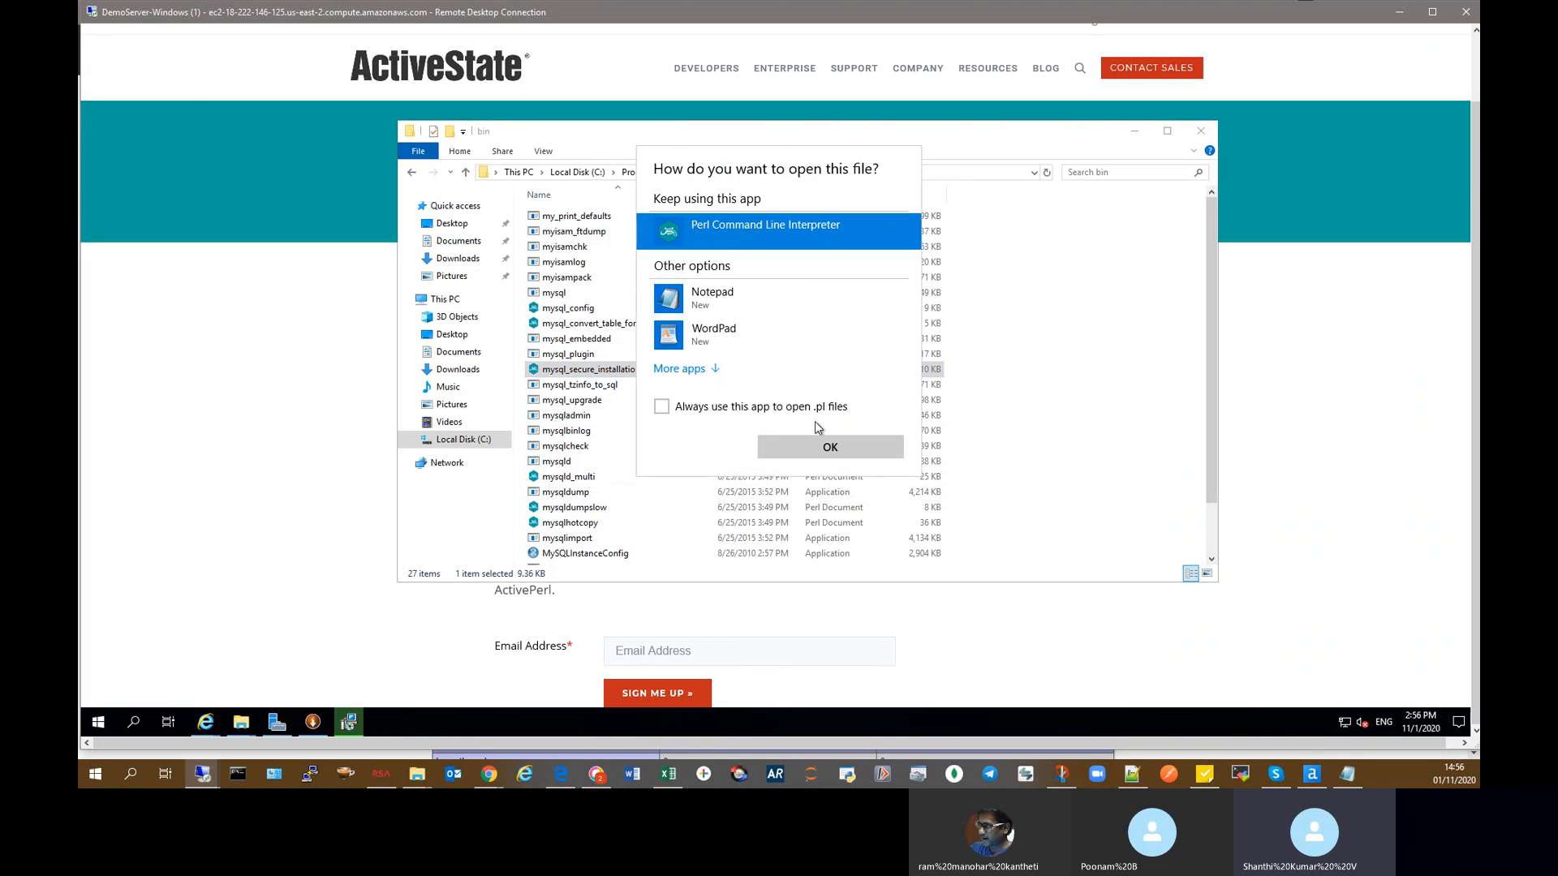
pyautogui.click(830, 448)
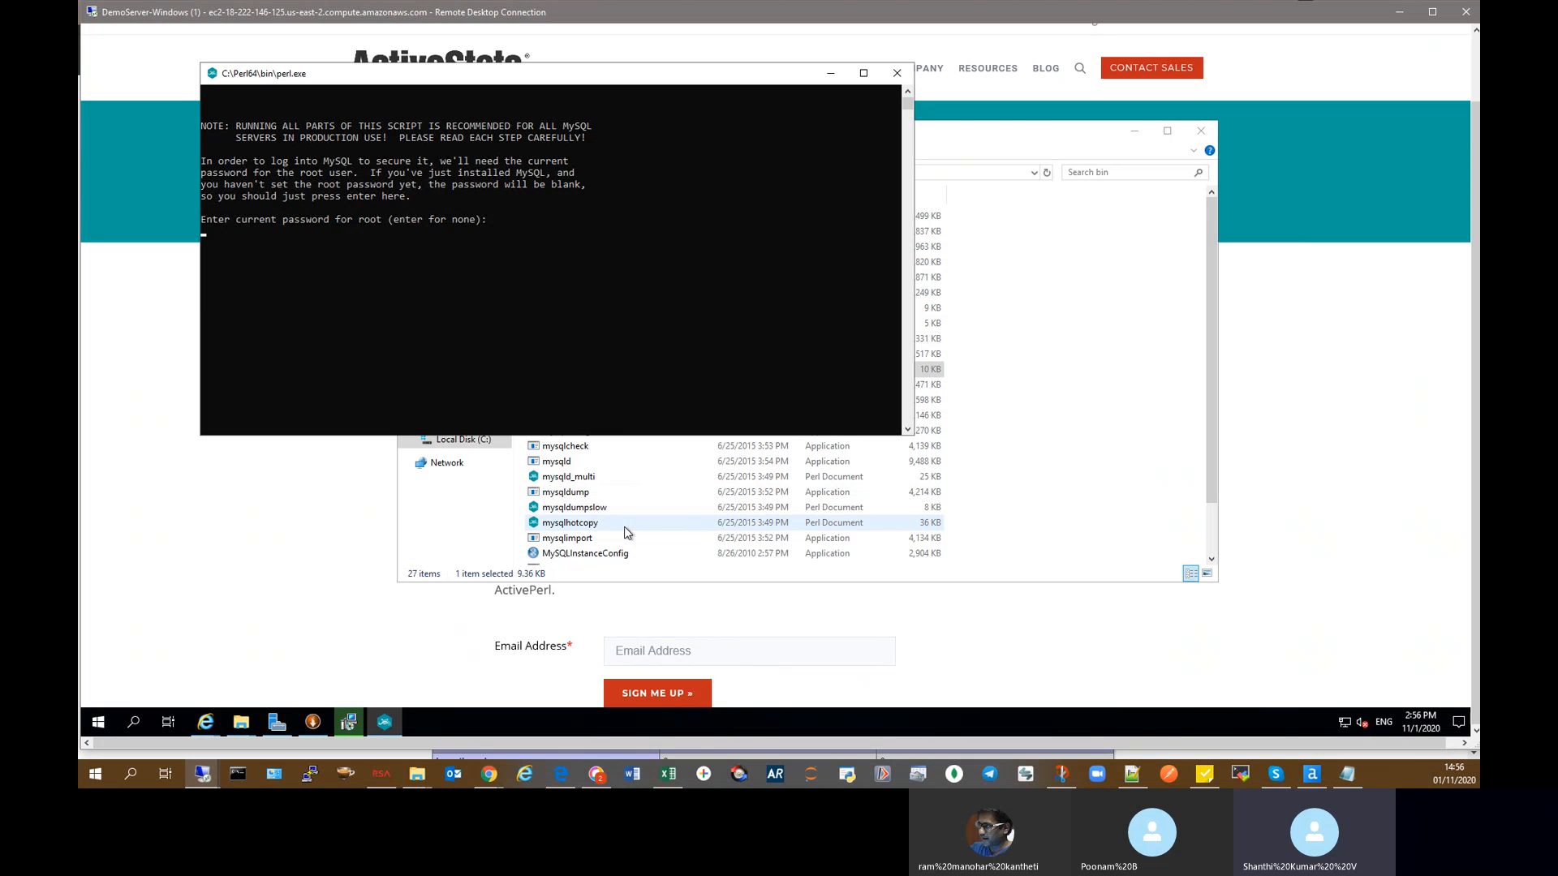
pyautogui.press('Return')
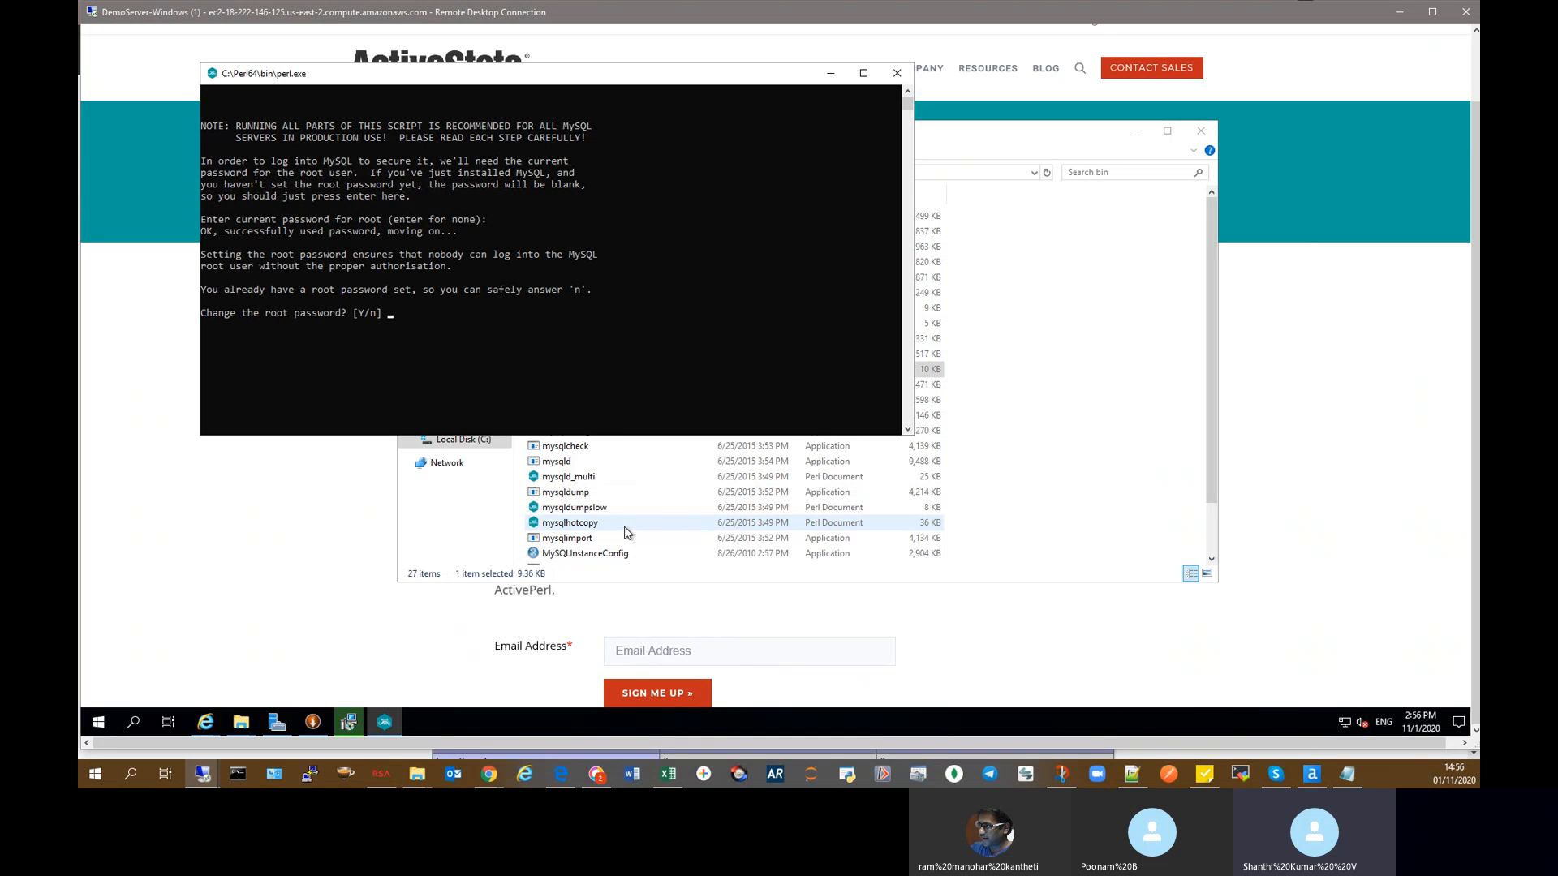
pyautogui.write('n')
pyautogui.press('Return')
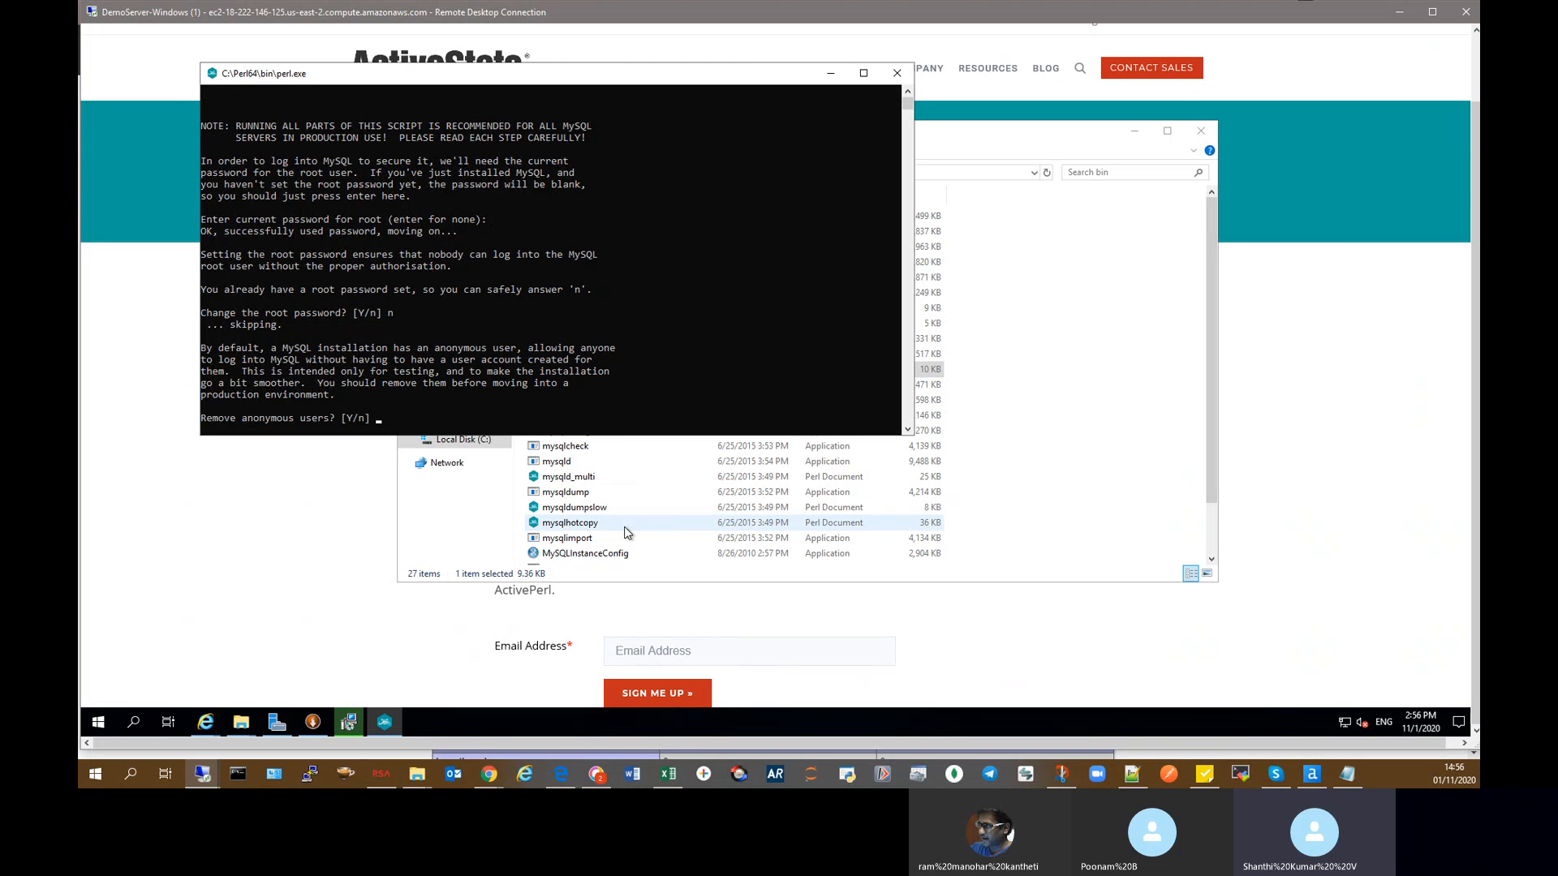
# Step: Answer y to removing the anonymous MySQL users and to disallowing remote root login
pyautogui.write('y')
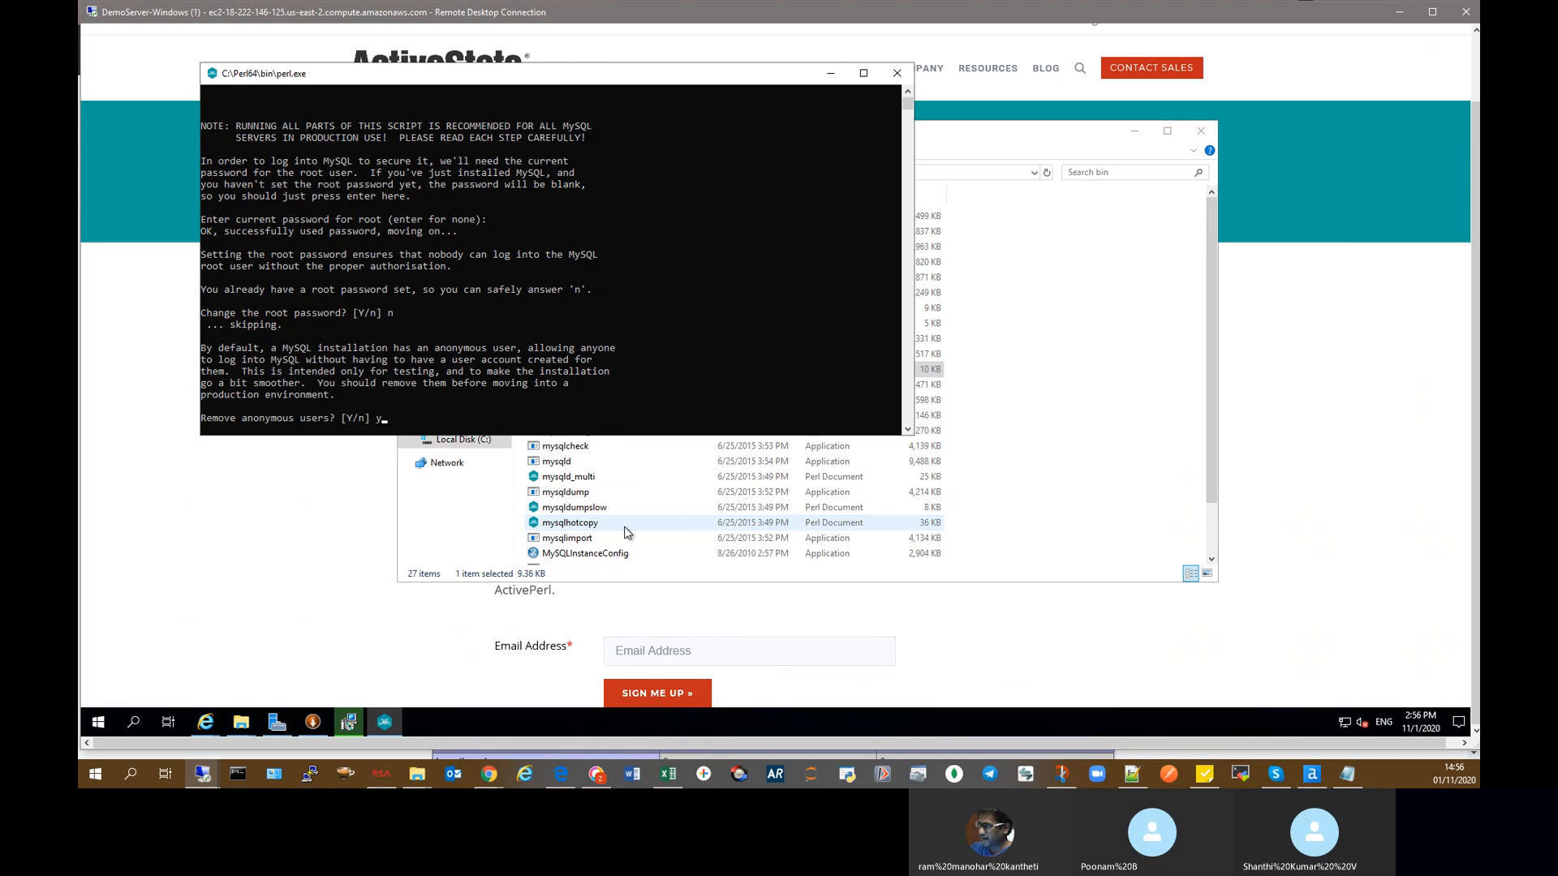
pyautogui.press('Return')
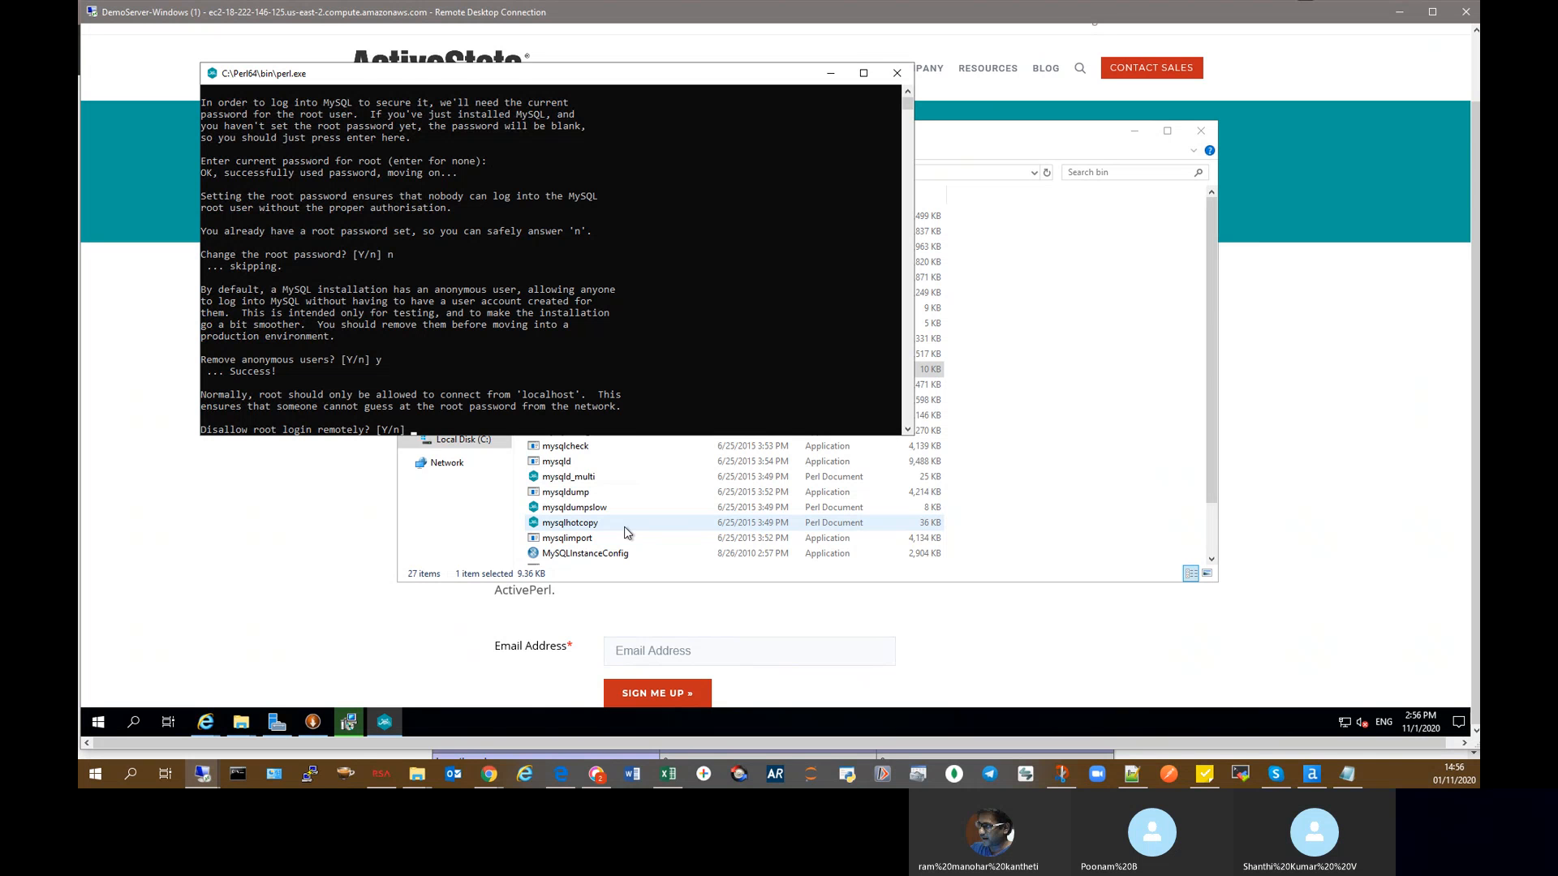
pyautogui.write('y')
pyautogui.press('Return')
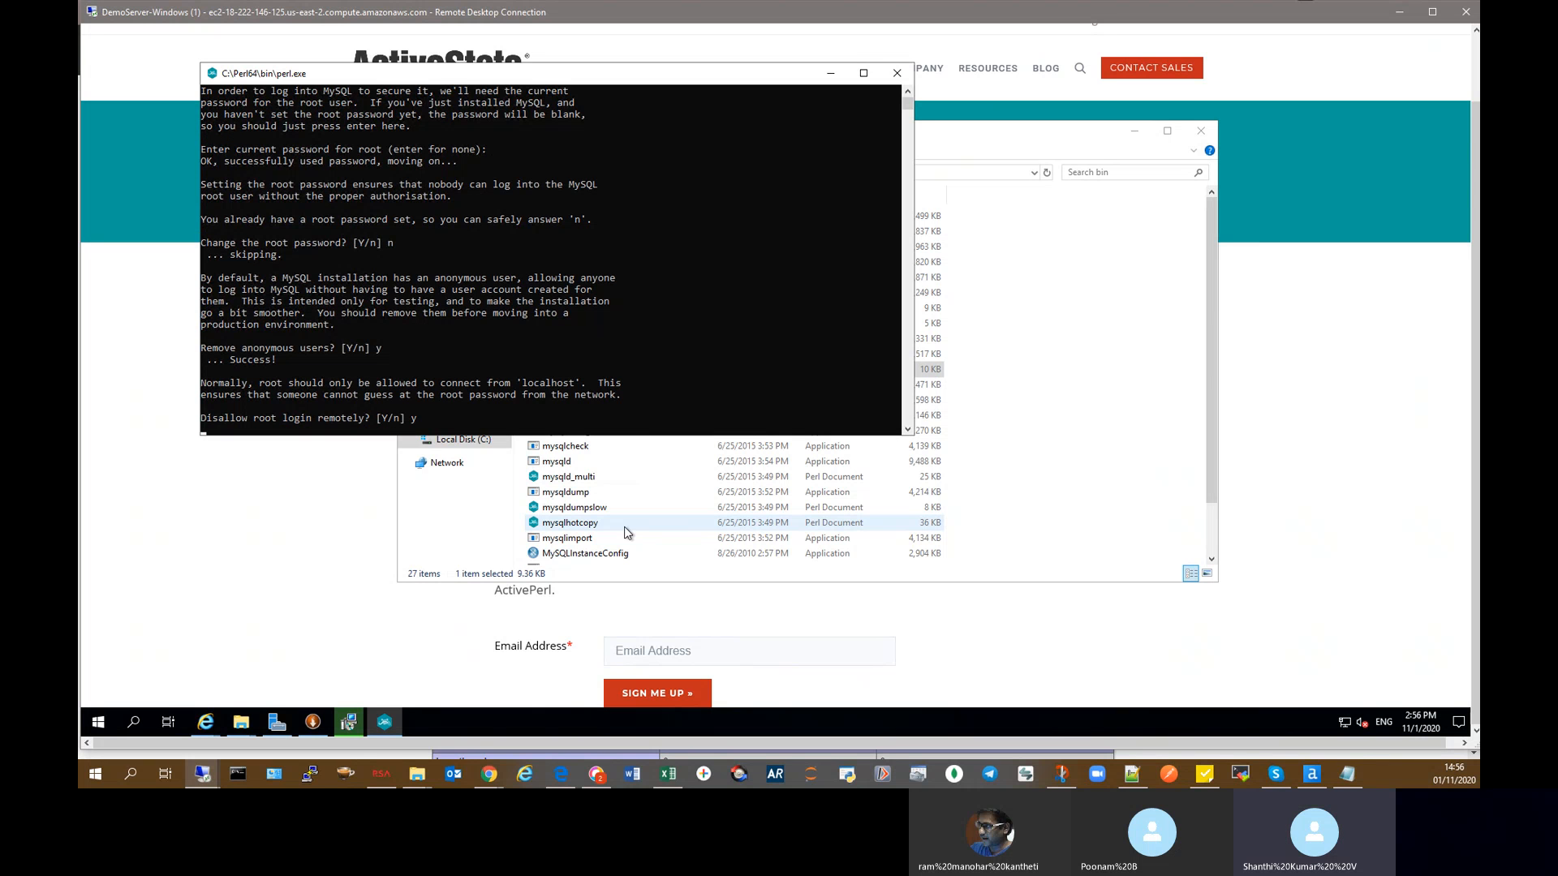
# Step: Answer y to removing the test database and to reloading the privilege tables
pyautogui.write('y')
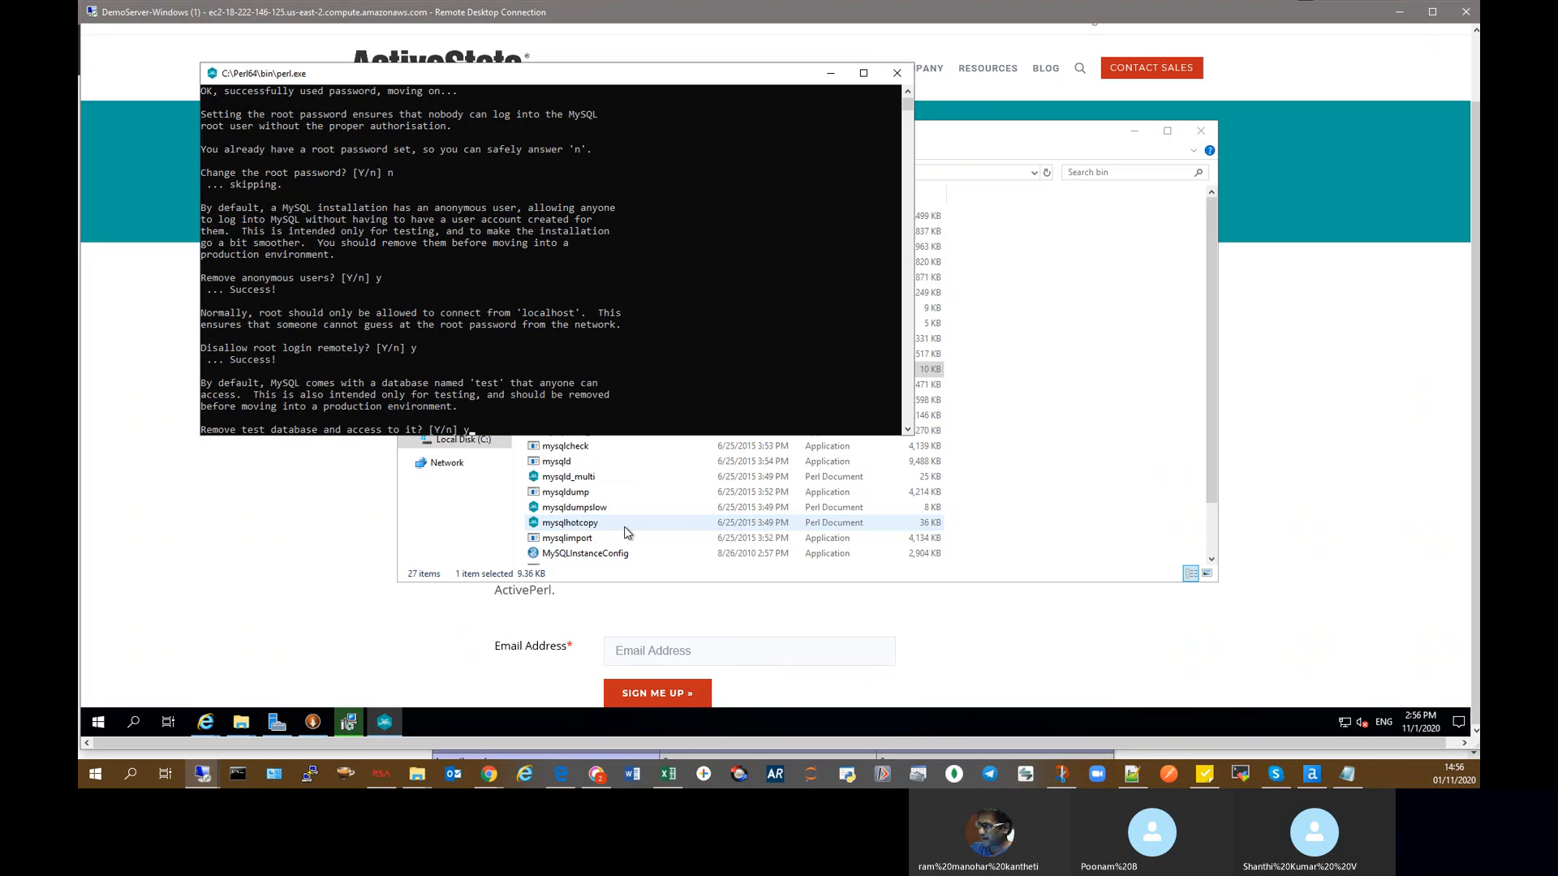
pyautogui.press('Return')
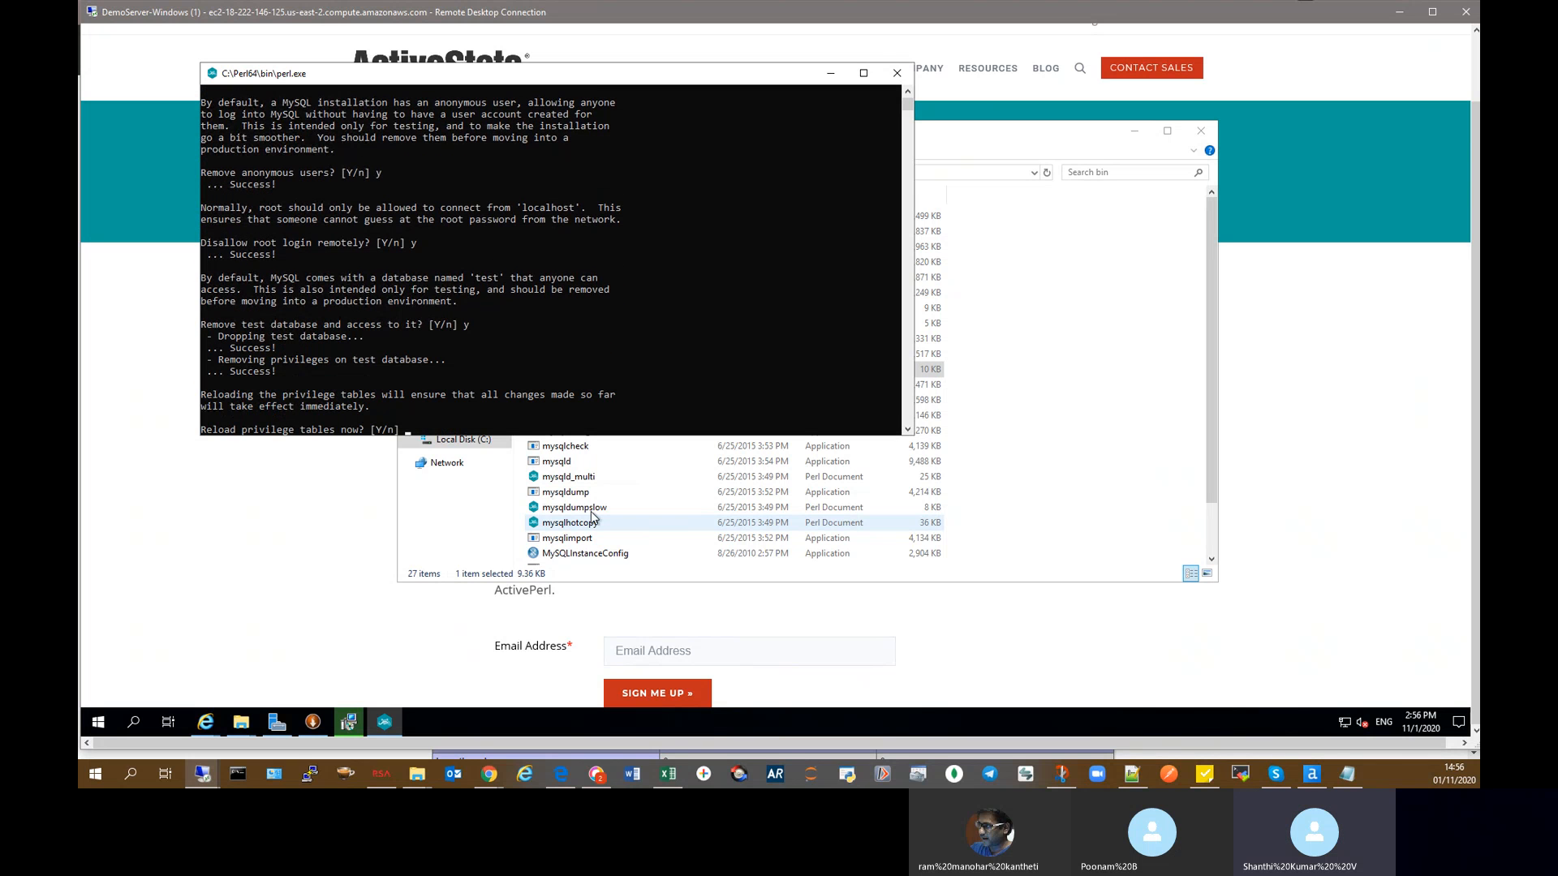
pyautogui.write('y')
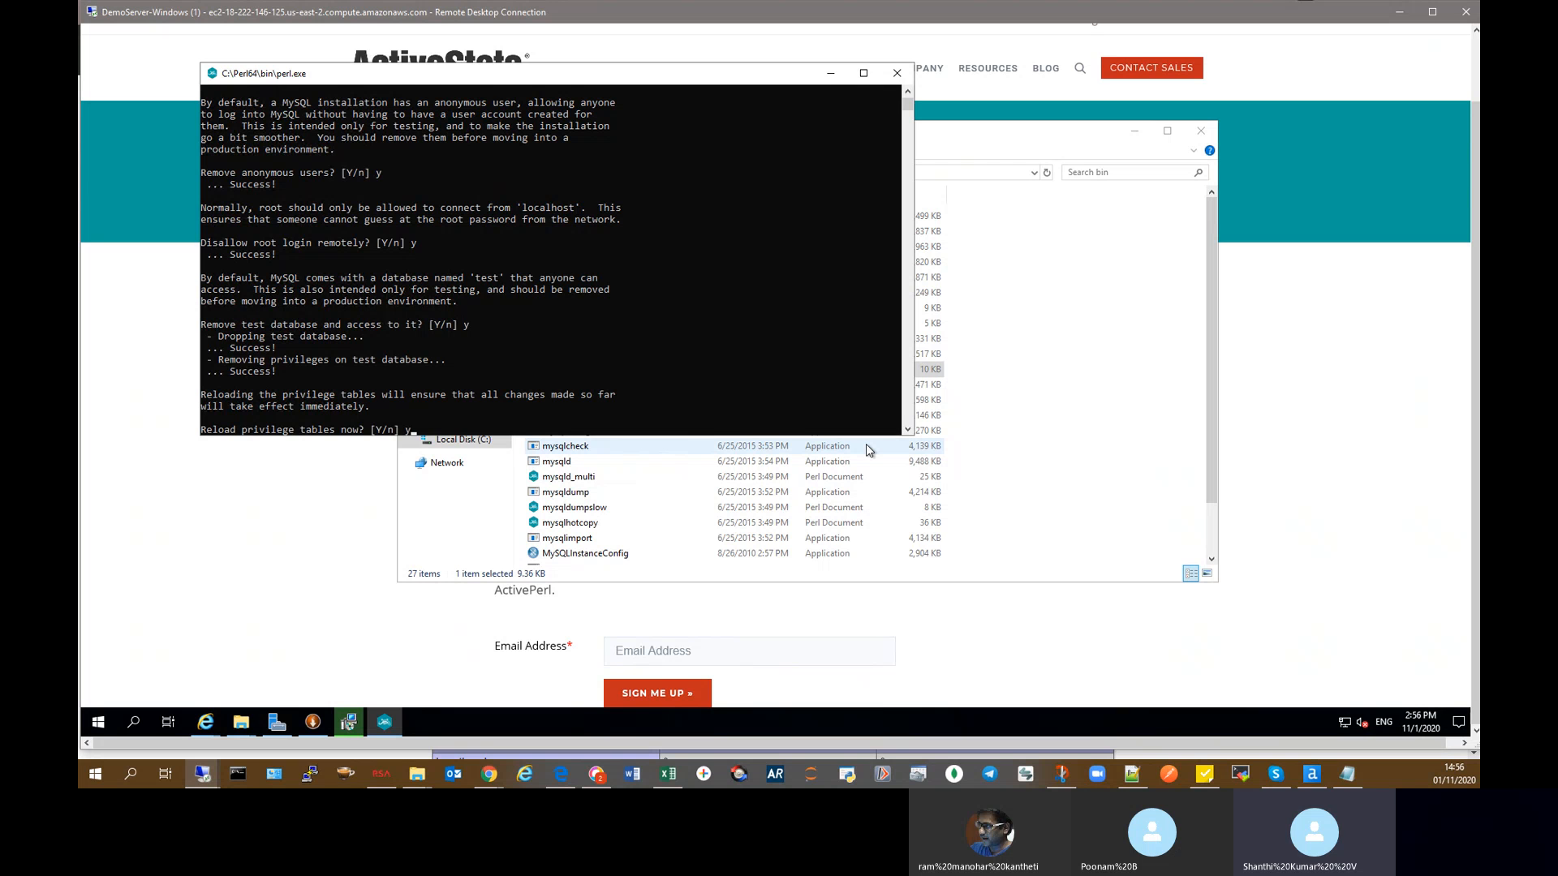
pyautogui.press('Return')
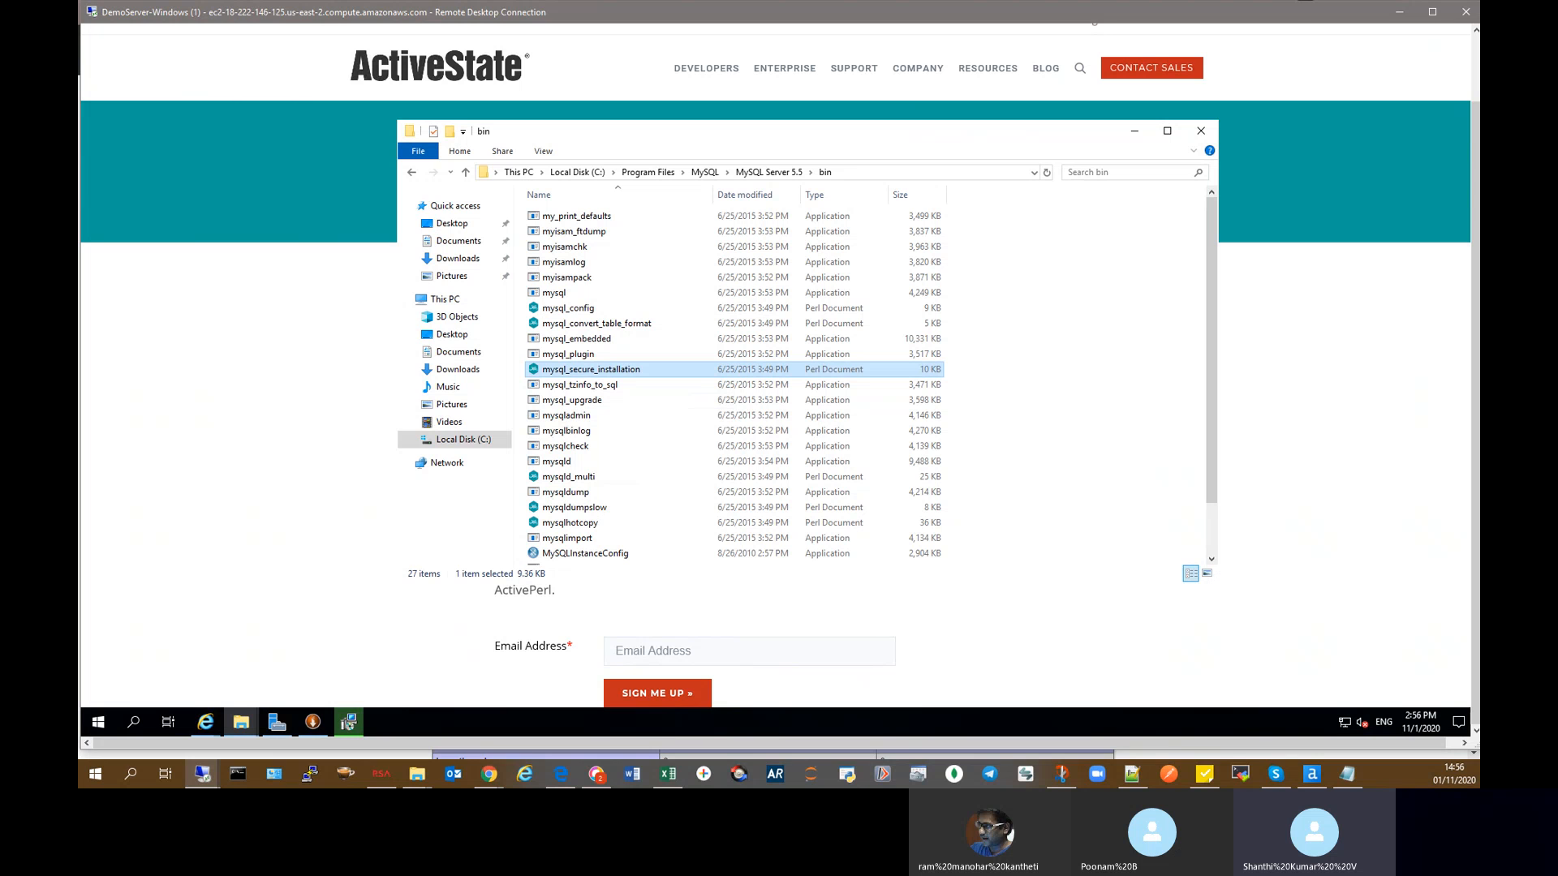
# Step: Switch to Chrome and review the MySQL security steps and closing notes of the AWS WIMP tutorial
pyautogui.hotkey('alt', 'Tab')
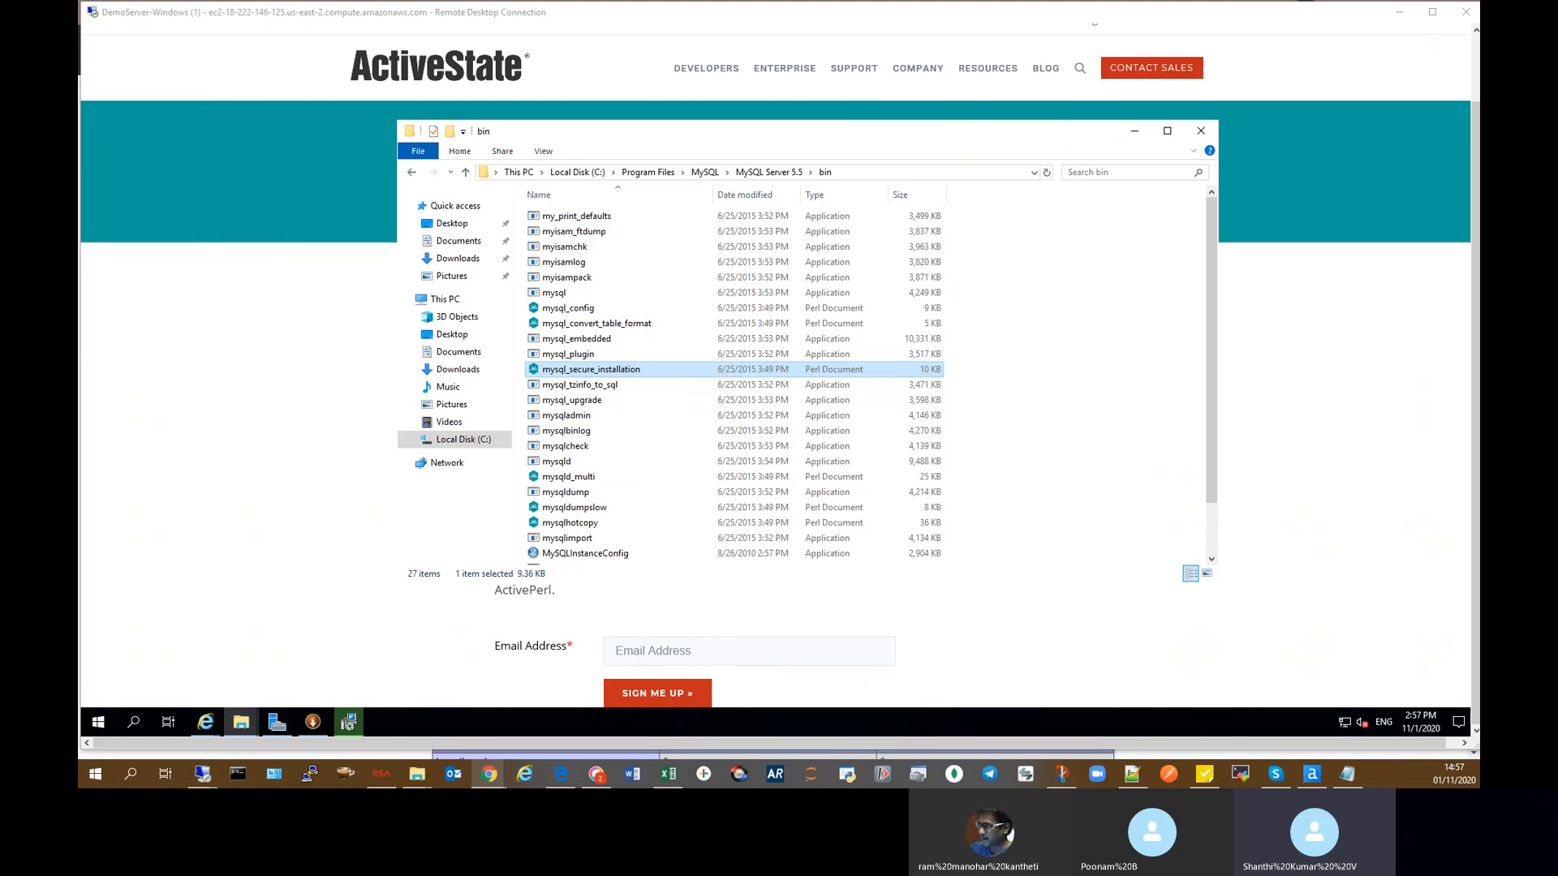
pyautogui.moveTo(1479, 195); pyautogui.dragTo(1063, 2)
pyautogui.scroll(-1, 757, 511)
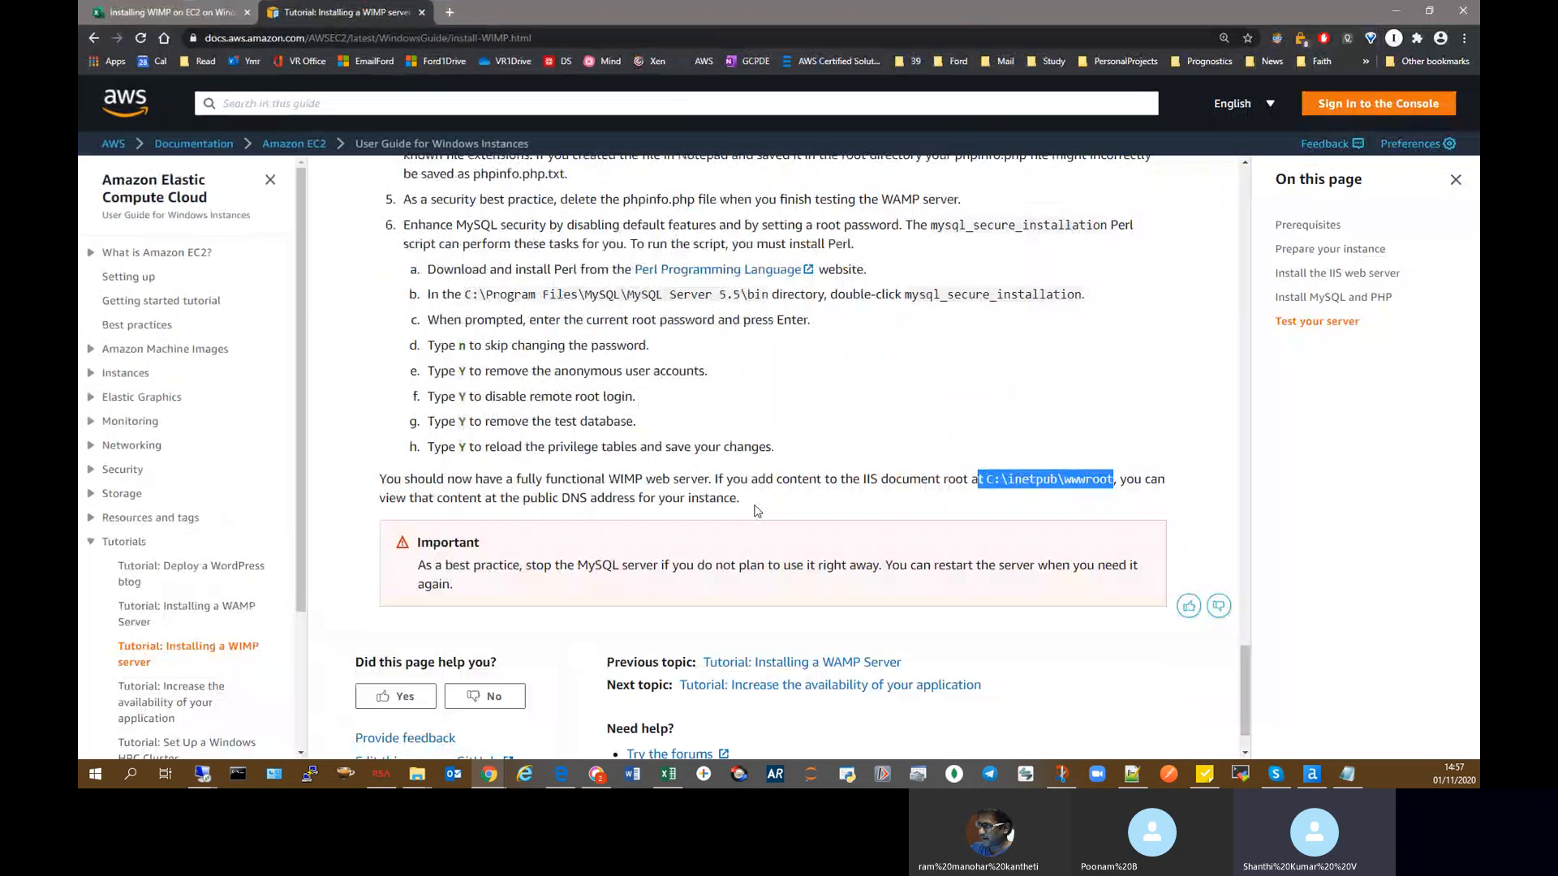
pyautogui.scroll(-1, 757, 510)
pyautogui.click(905, 431)
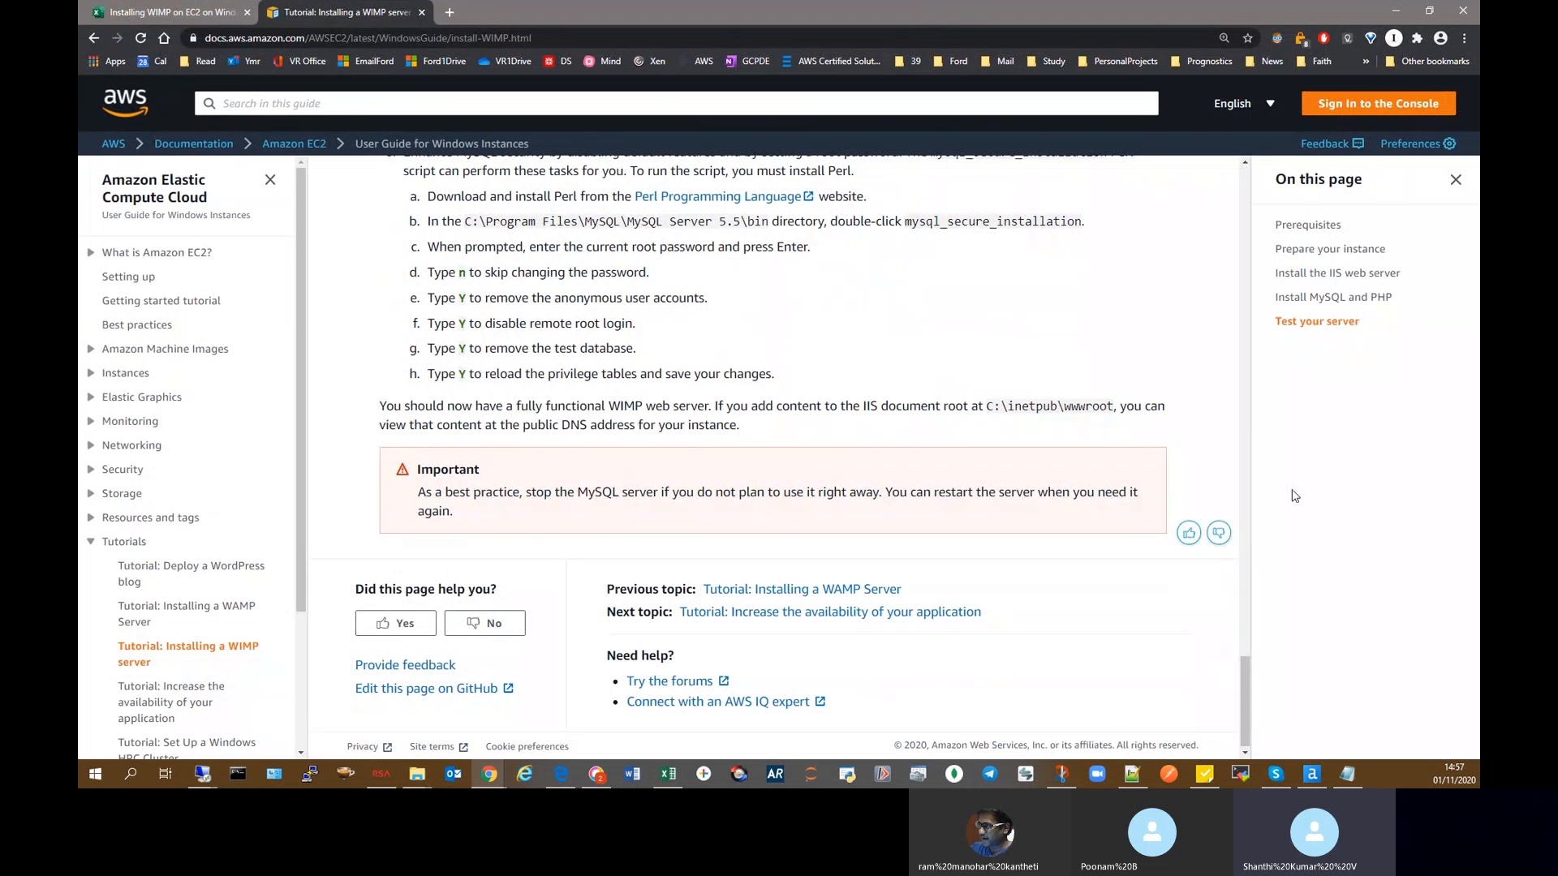
pyautogui.click(1395, 10)
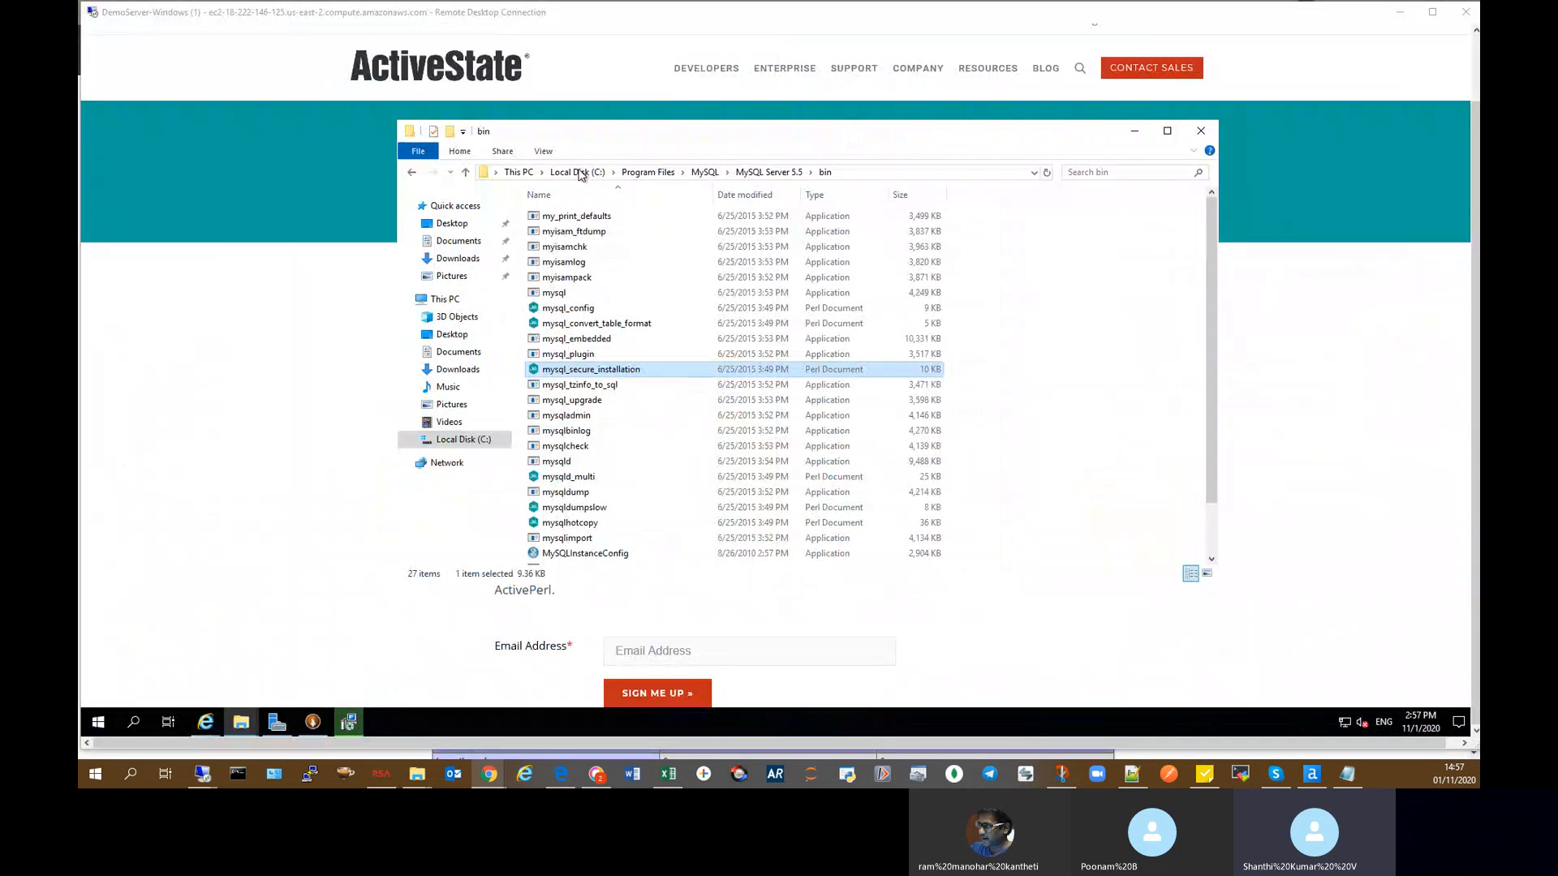
# Step: Bring the C:\inetpub\wwwroot File Explorer window on the remote instance to the front
pyautogui.rightClick(230, 724)
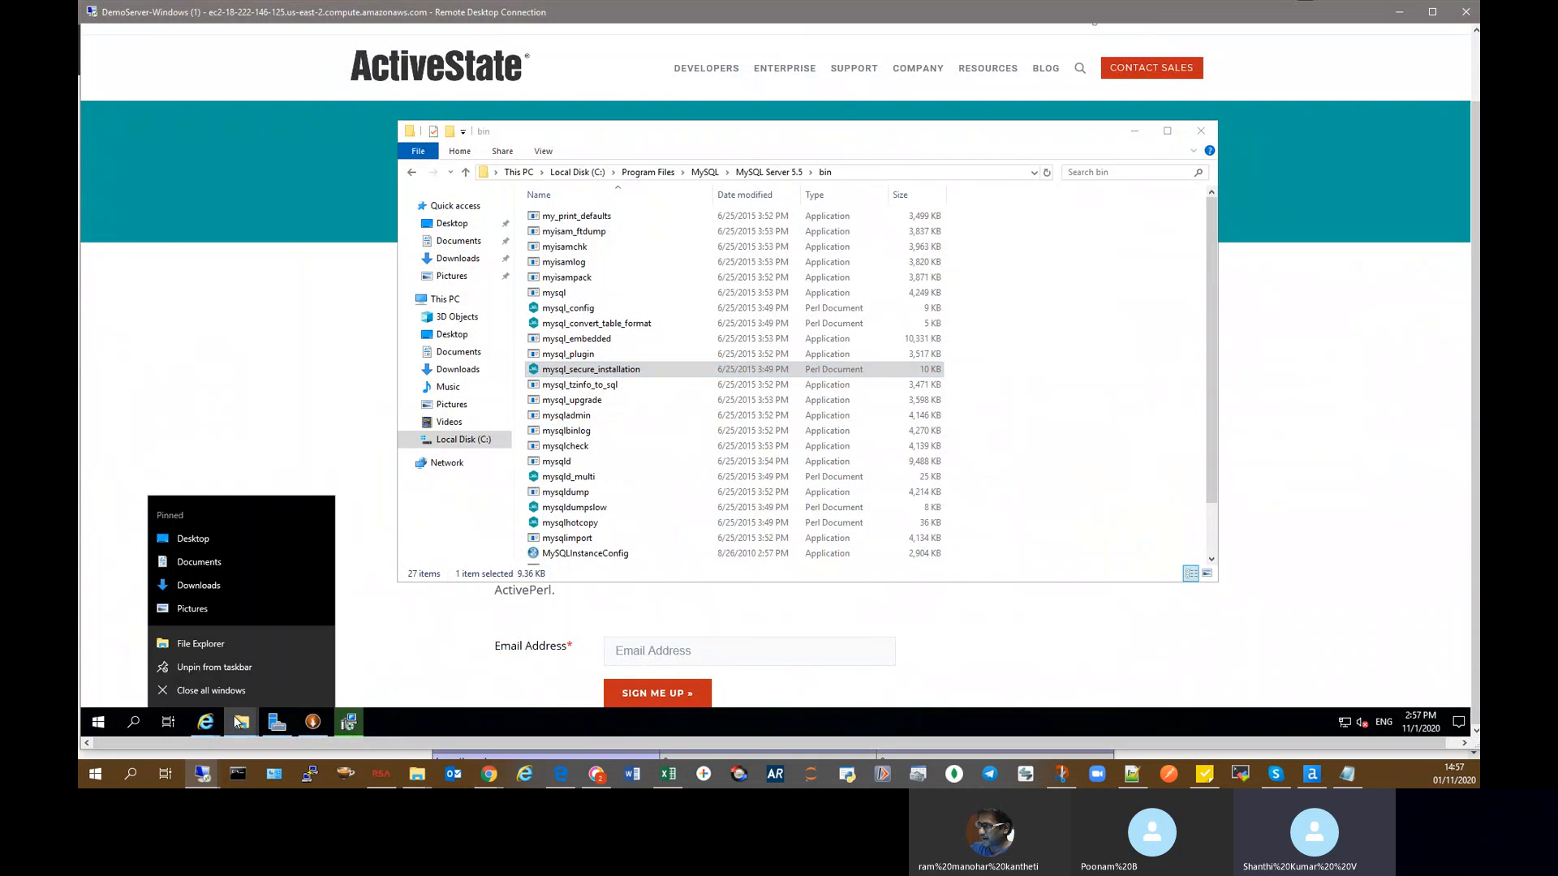
pyautogui.click(234, 720)
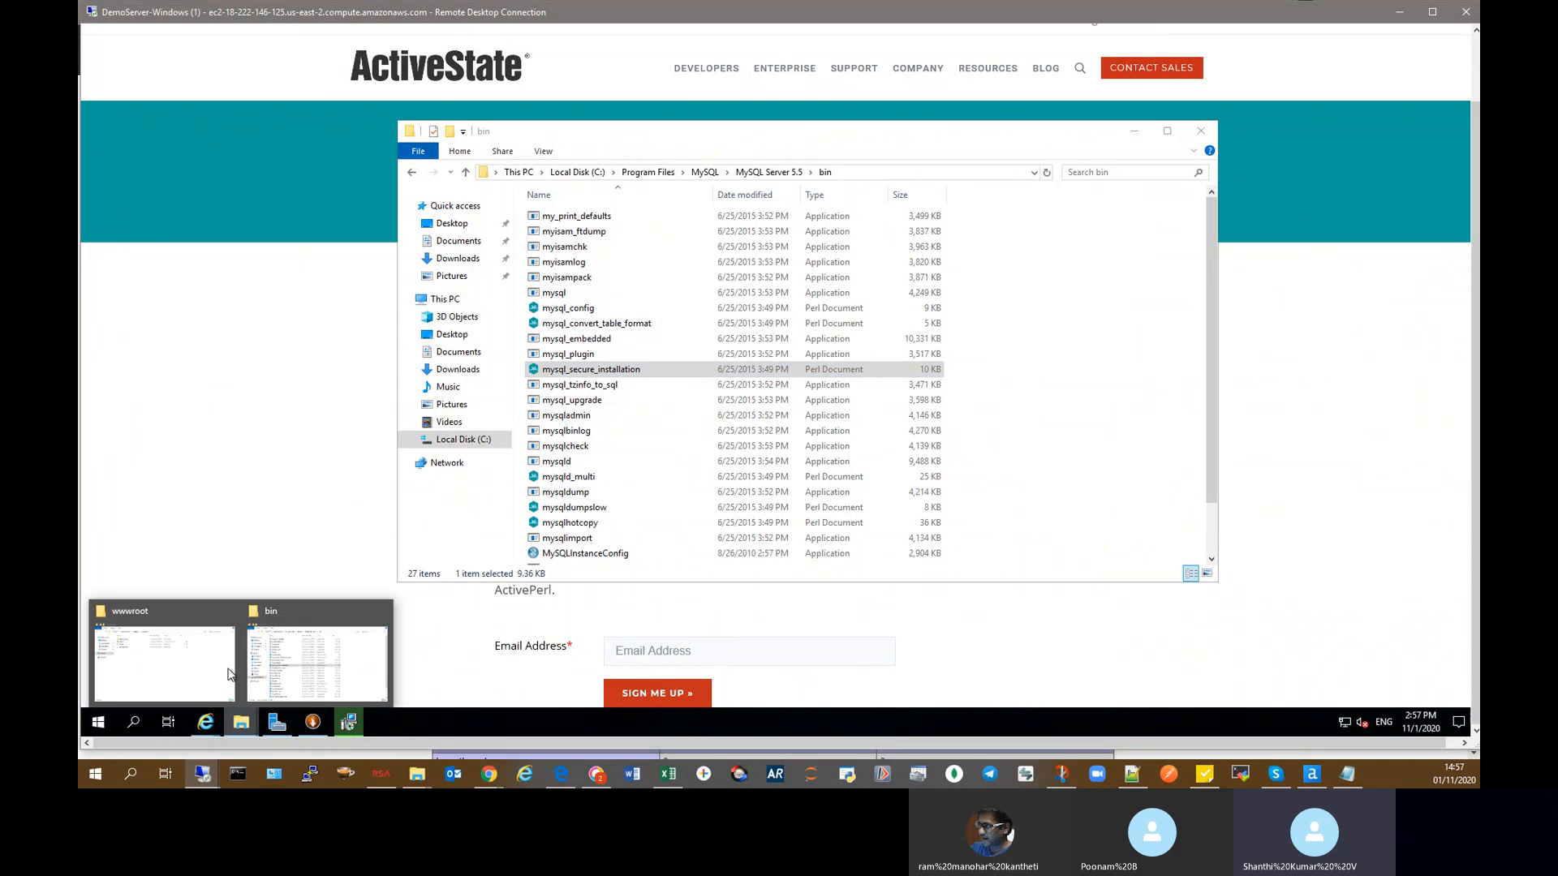
pyautogui.click(162, 657)
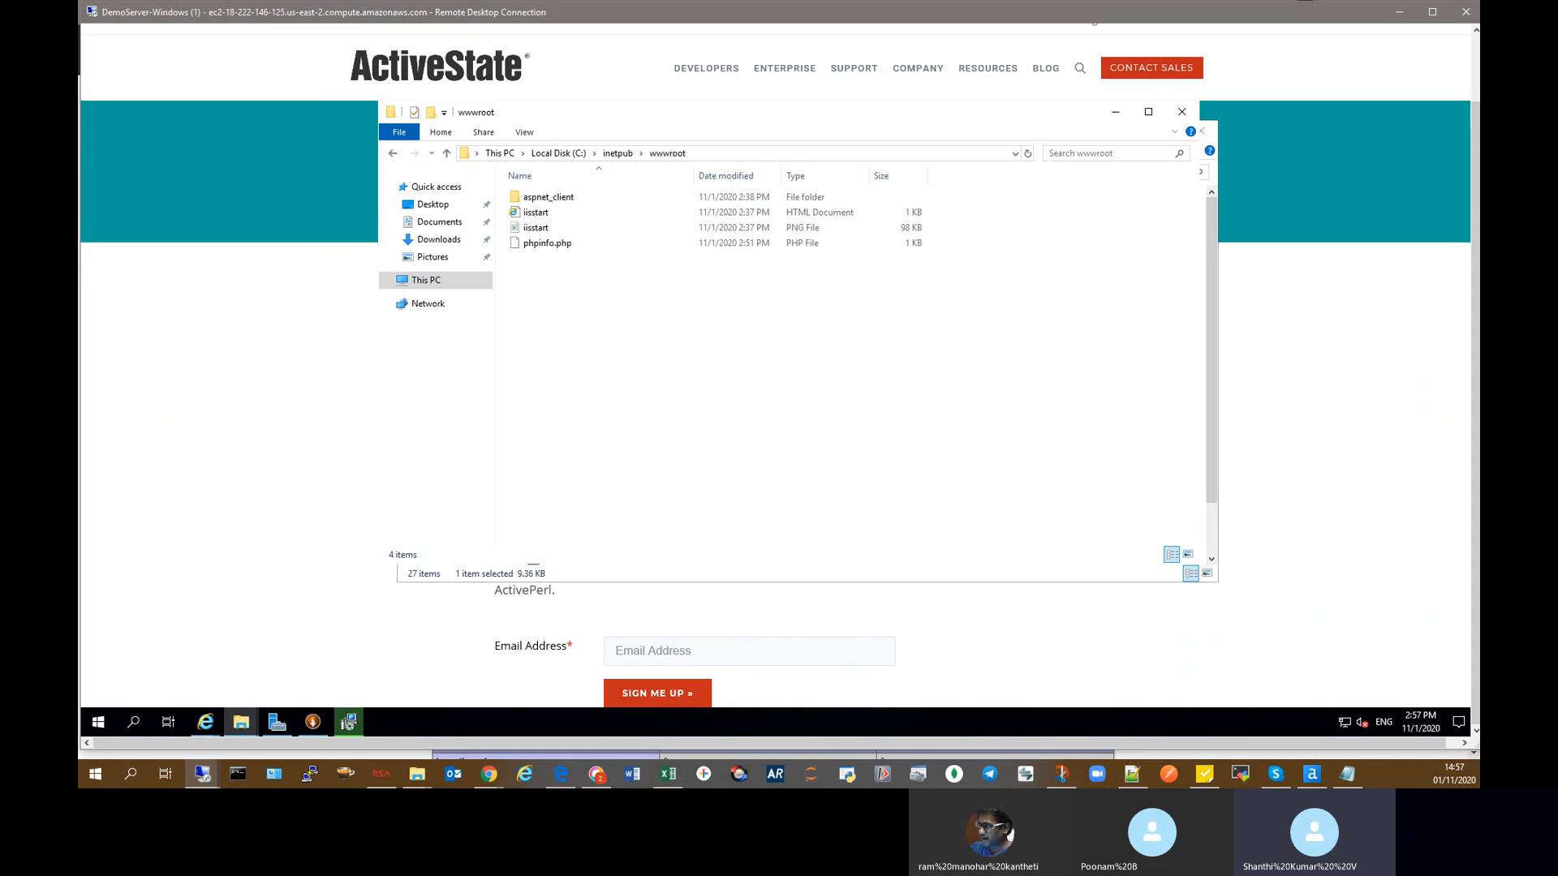
pyautogui.click(489, 774)
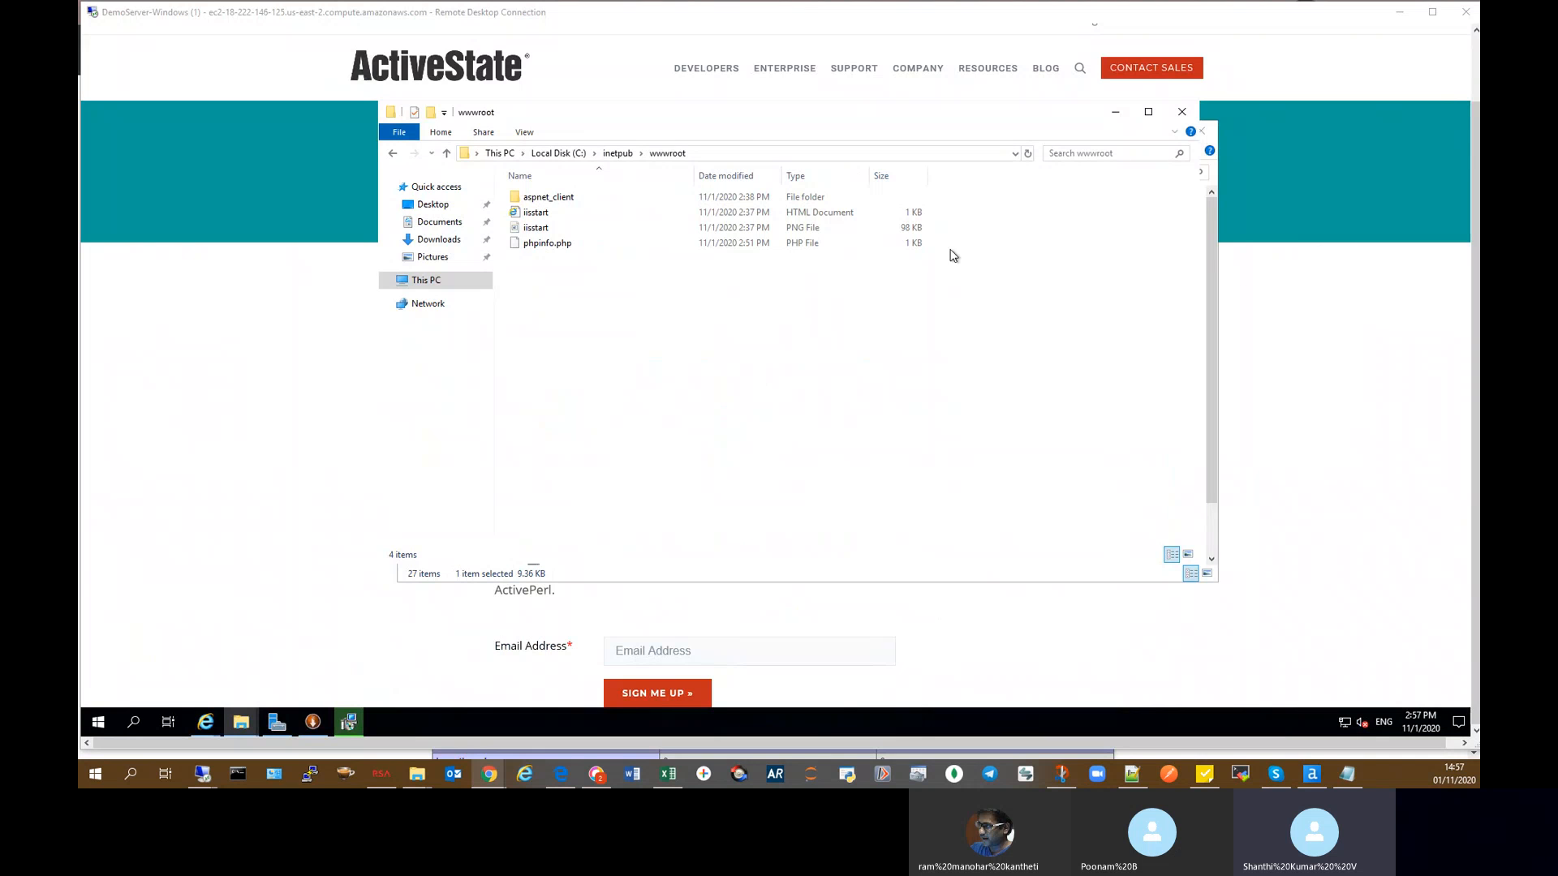
pyautogui.click(1318, 341)
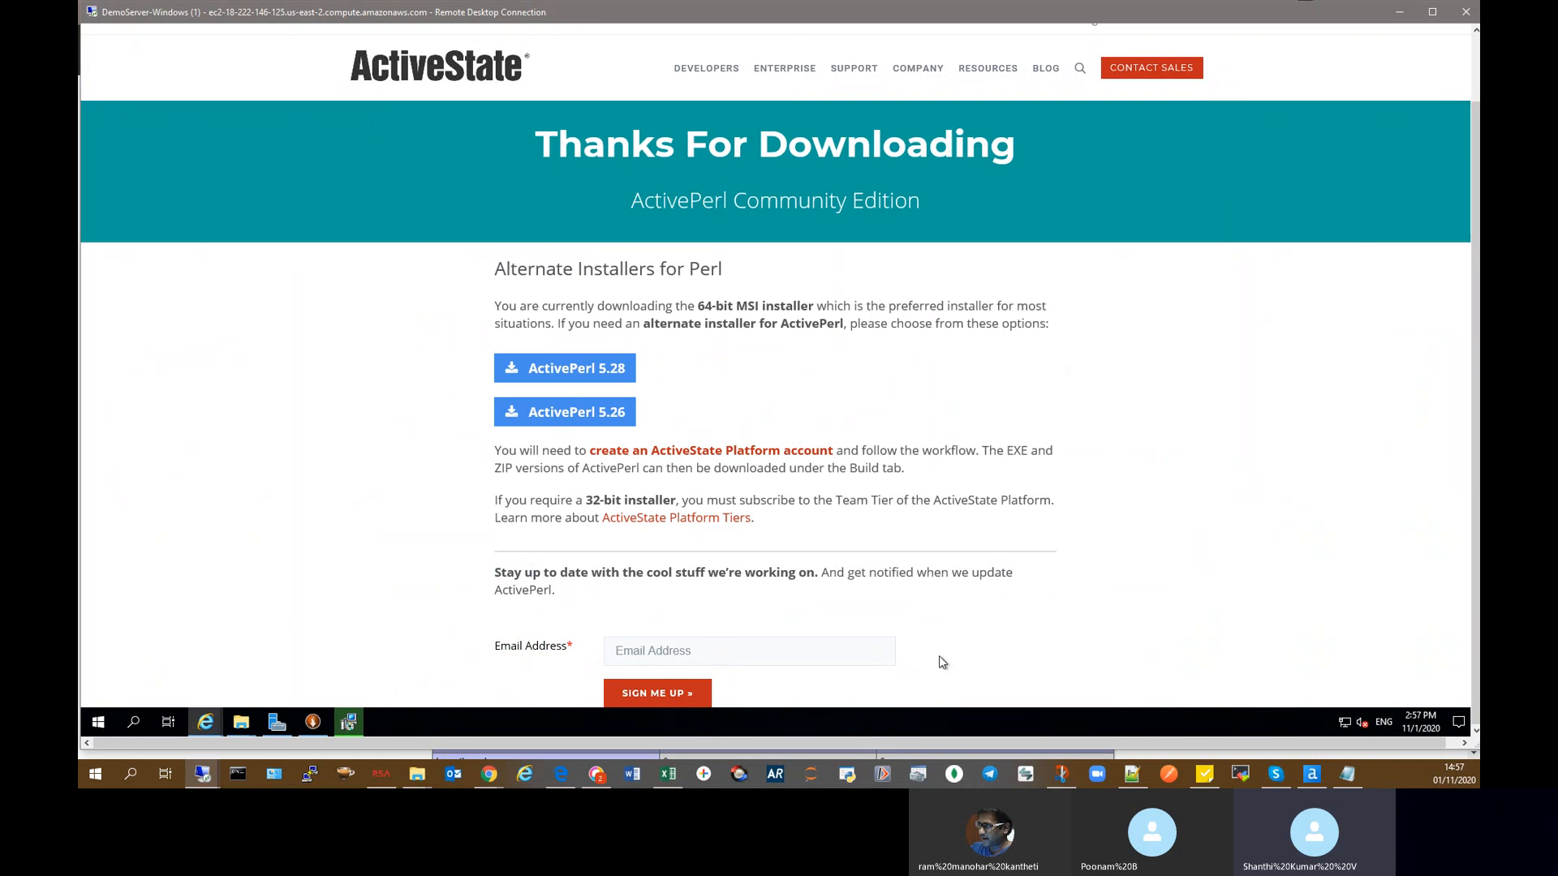
pyautogui.moveTo(246, 727)
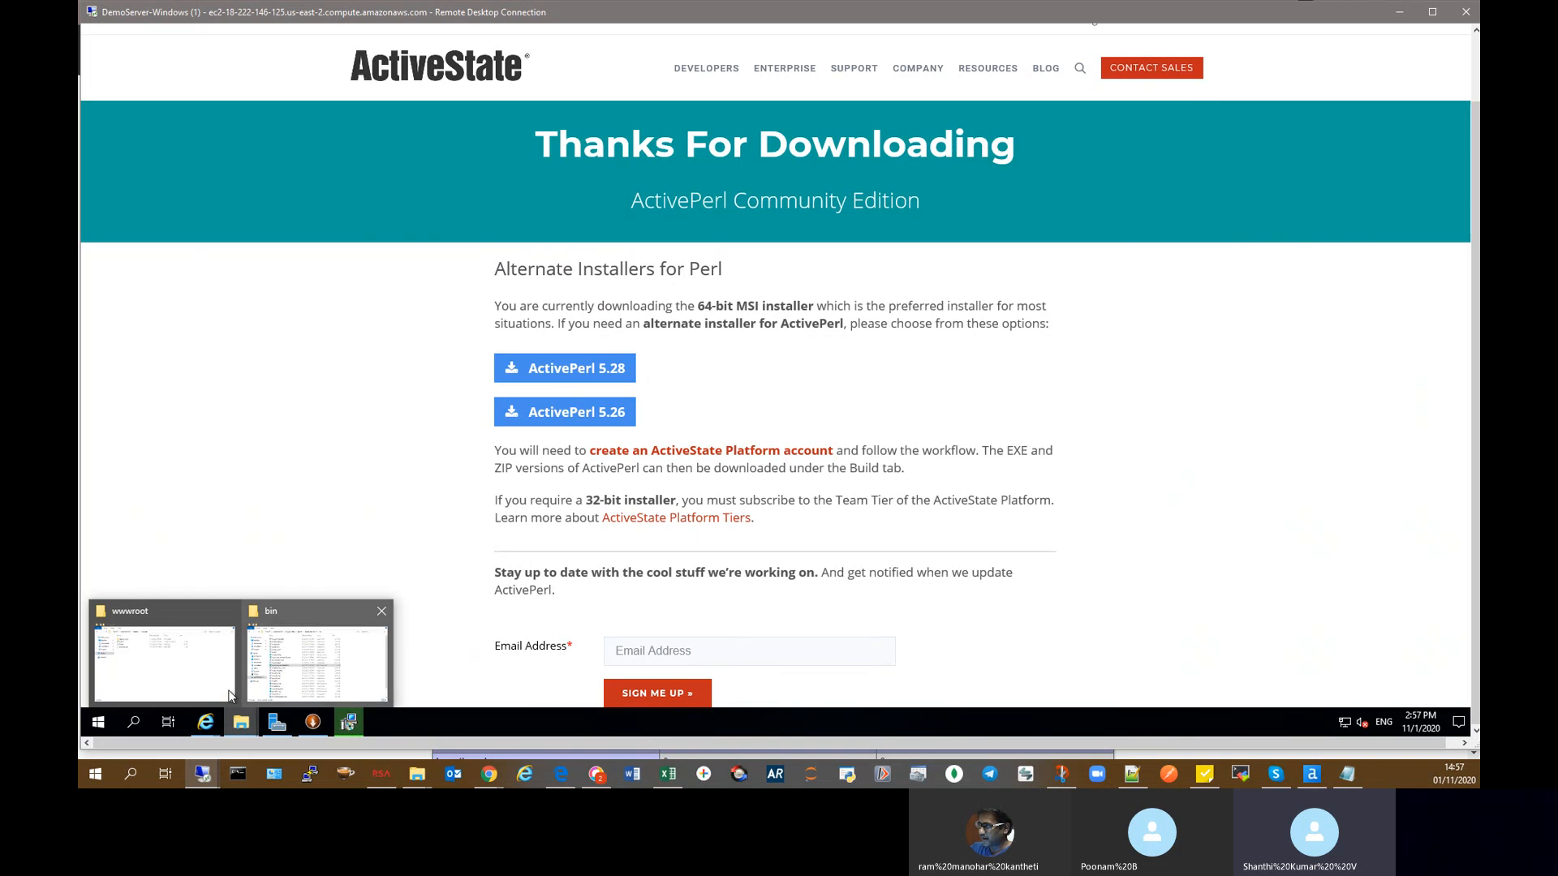
pyautogui.click(230, 695)
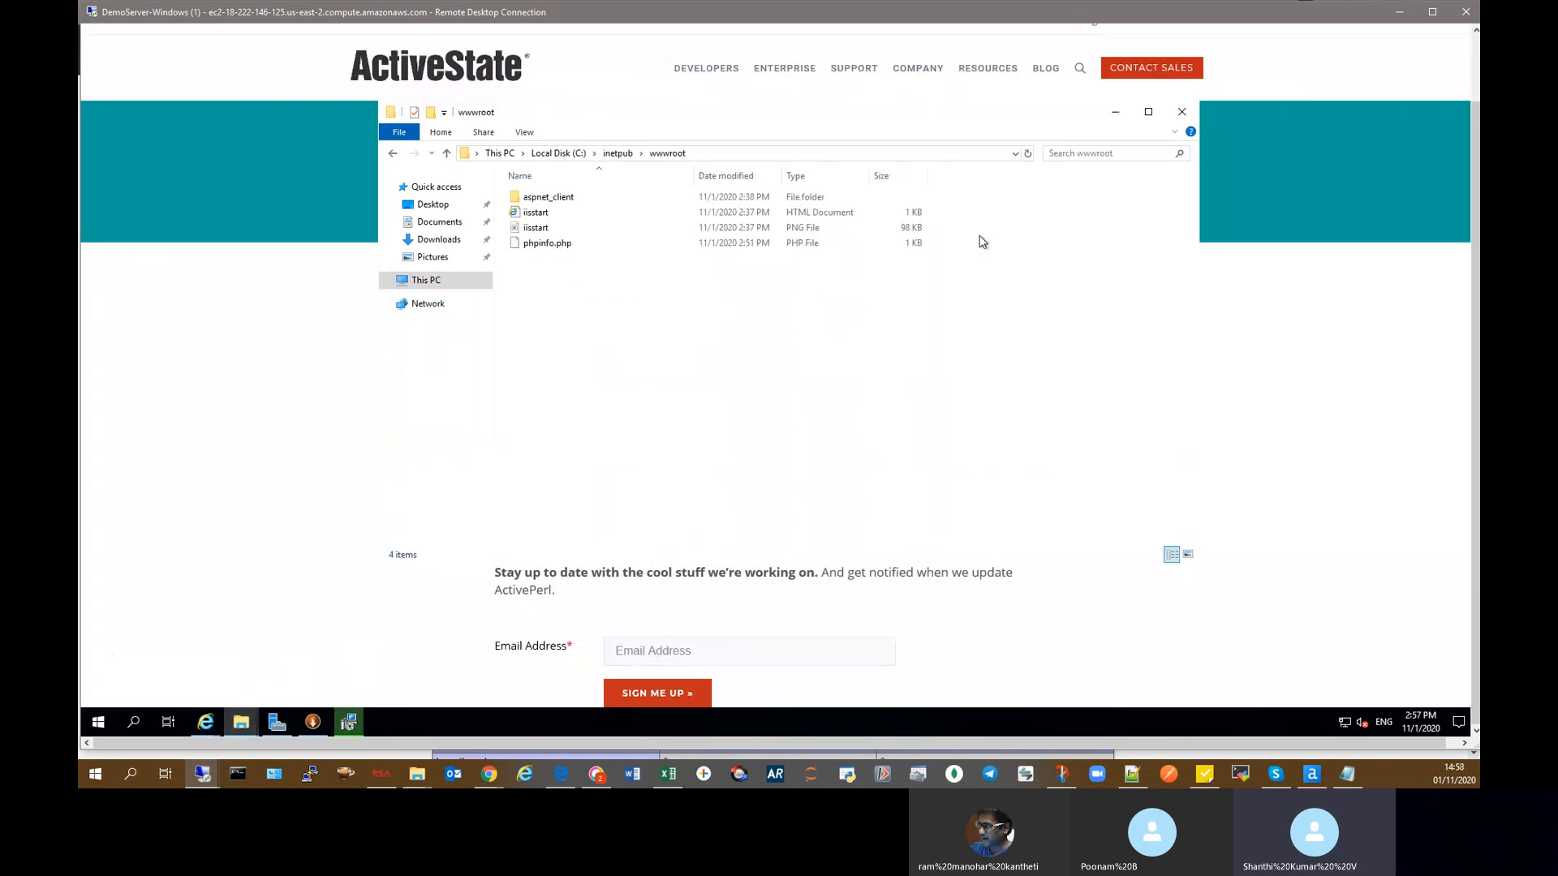
# Step: Examine the contents of the wwwroot folder, including phpinfo.php, as the place for web content
pyautogui.click(1148, 112)
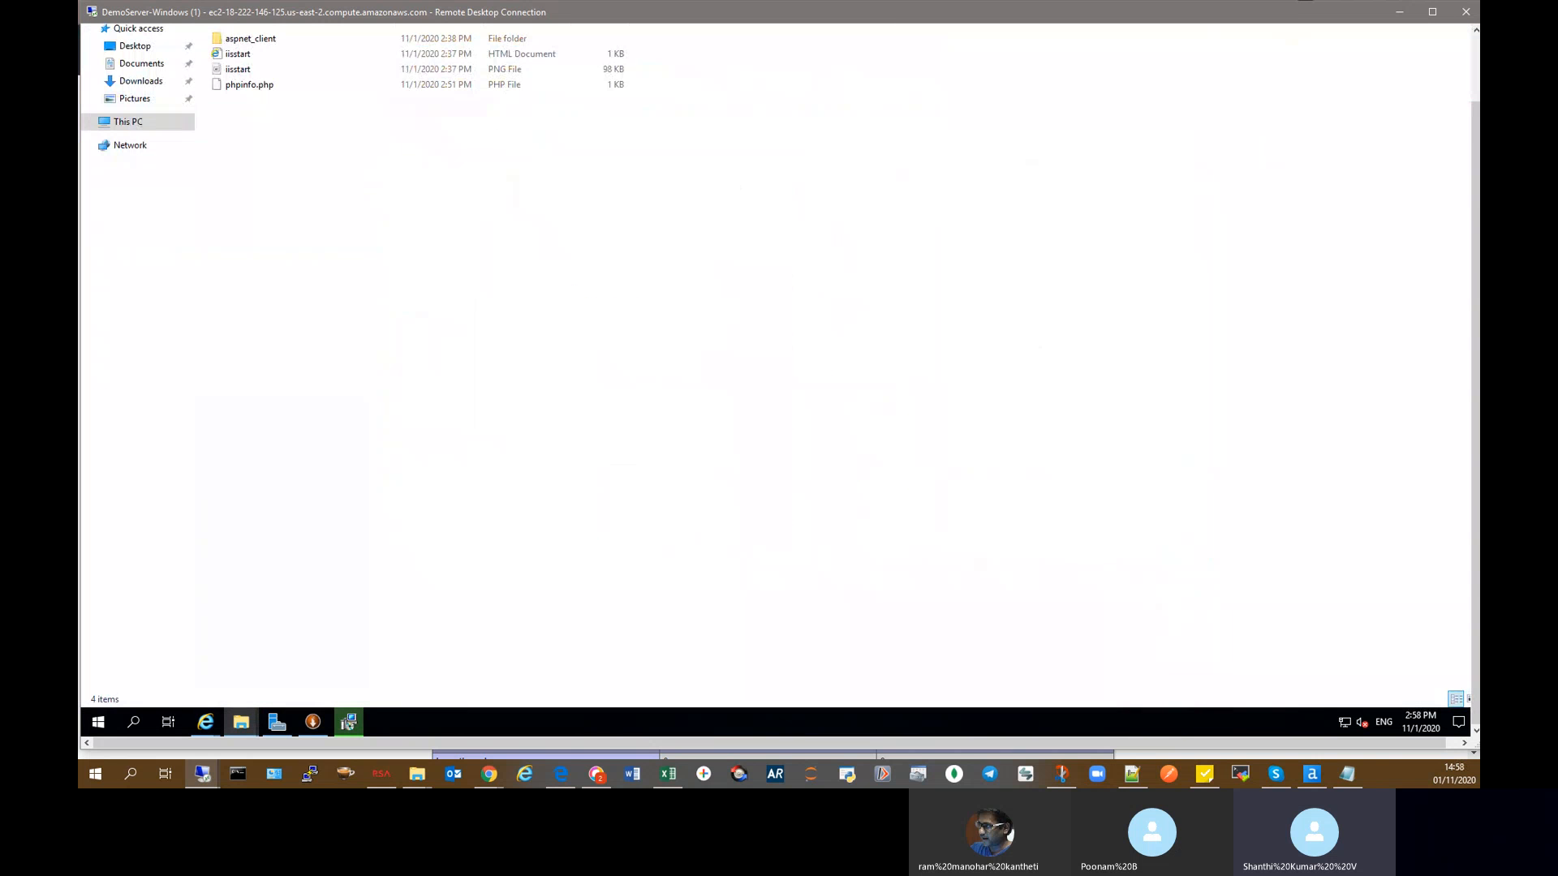
pyautogui.moveTo(1475, 133); pyautogui.dragTo(1474, 61)
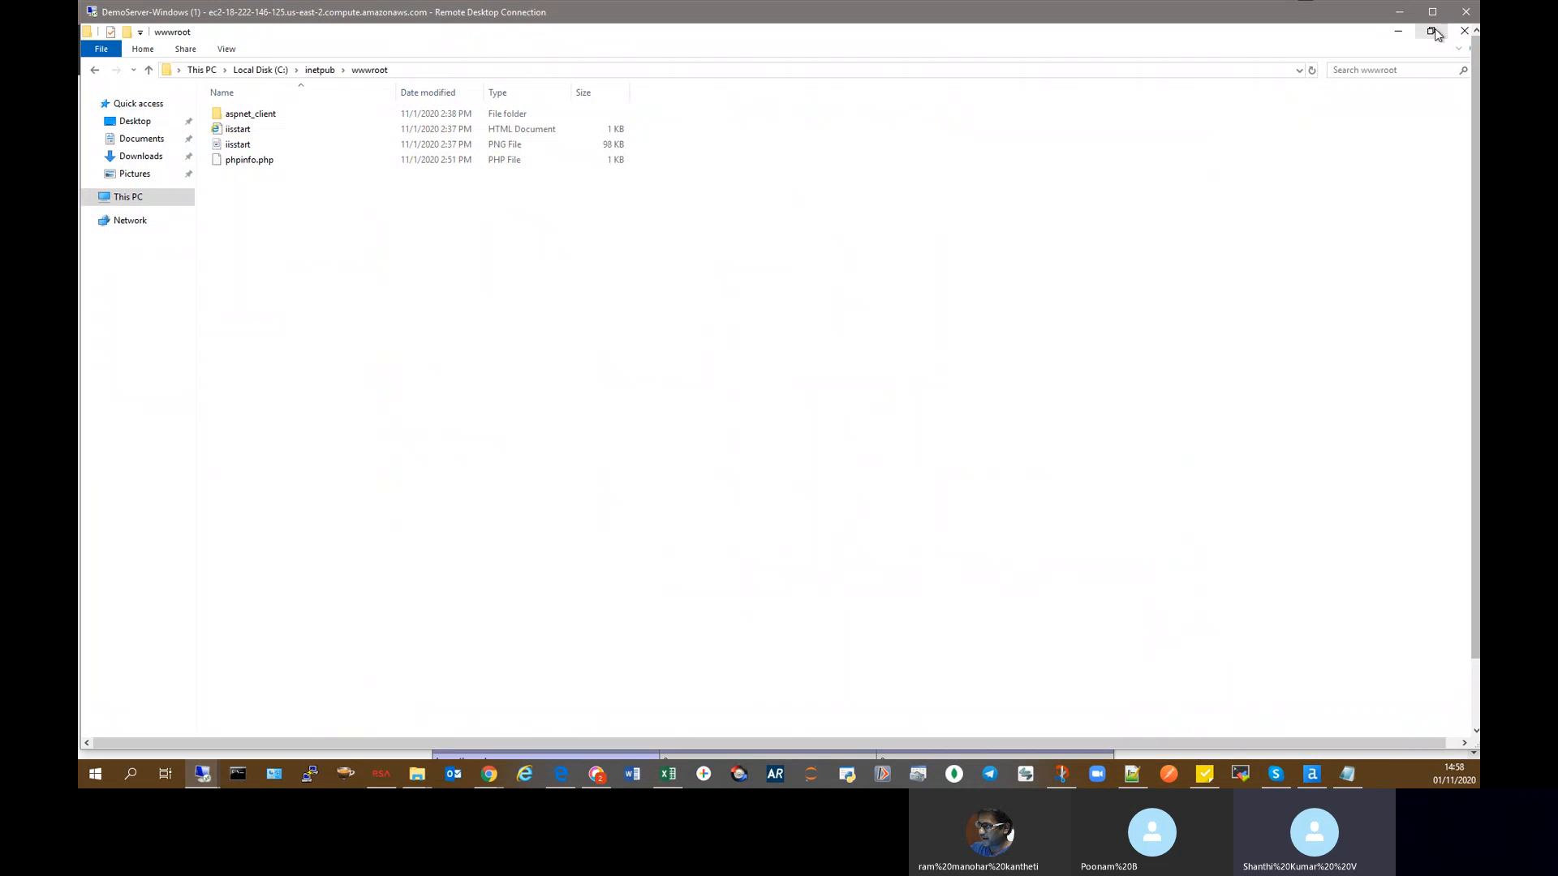
pyautogui.click(1431, 34)
pyautogui.click(548, 318)
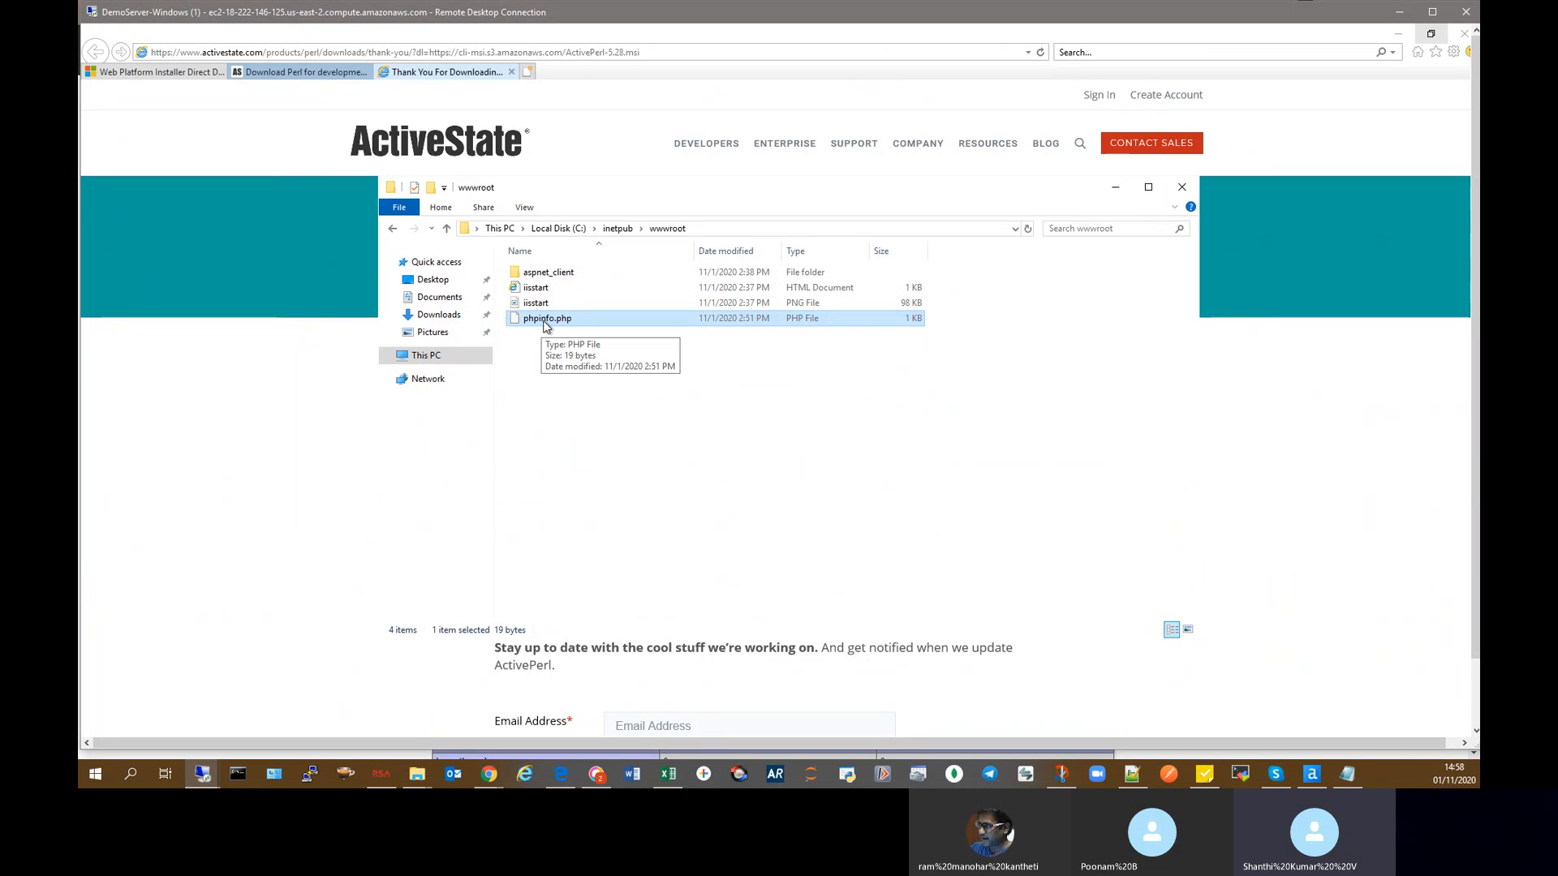
pyautogui.rightClick(565, 365)
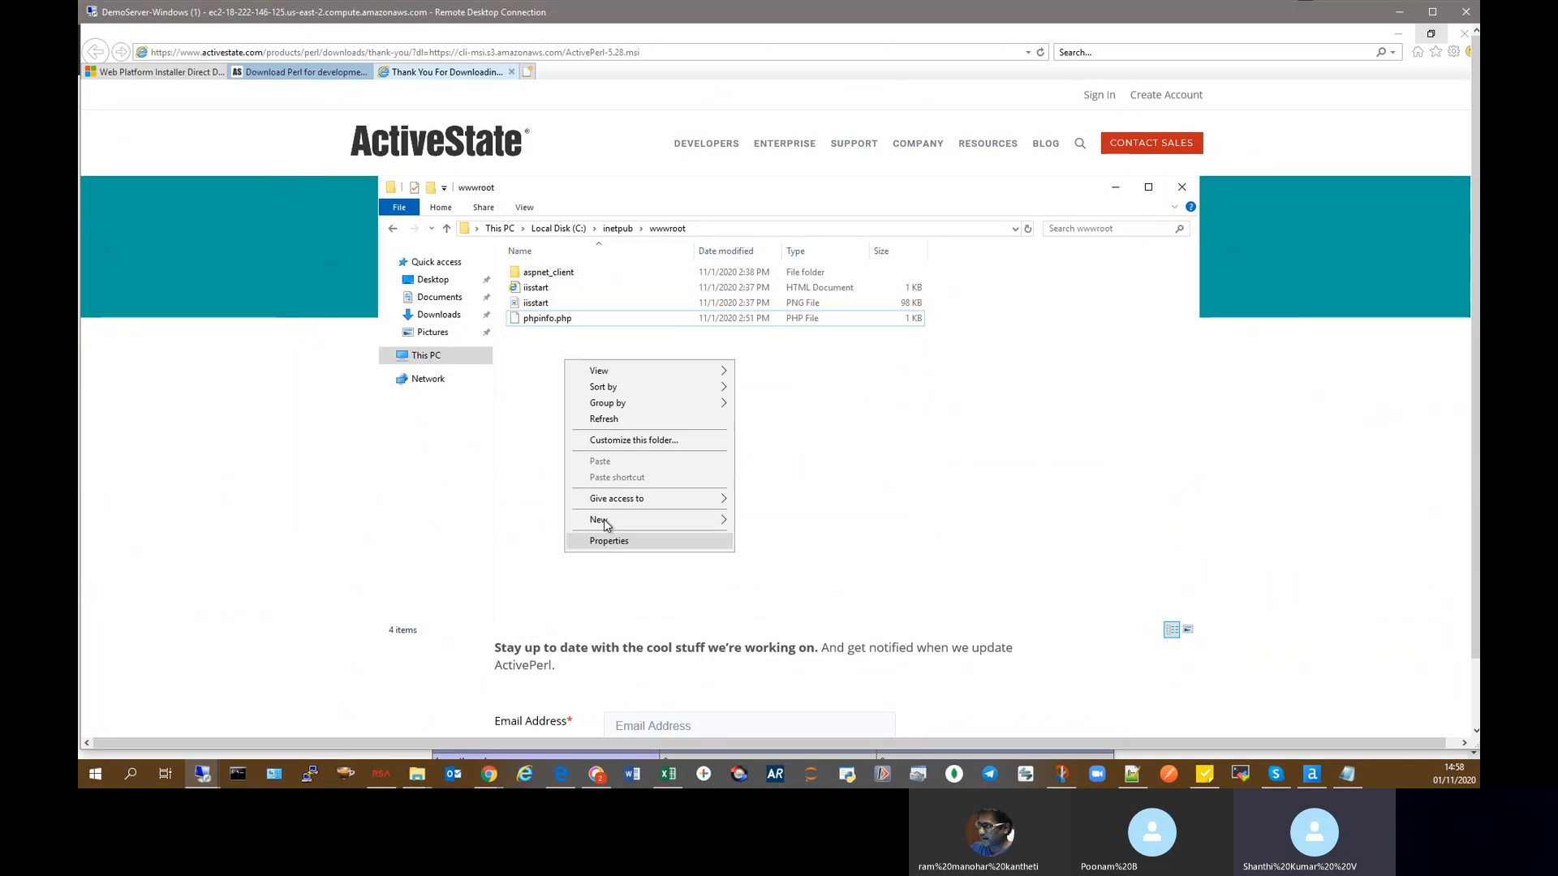
pyautogui.click(934, 522)
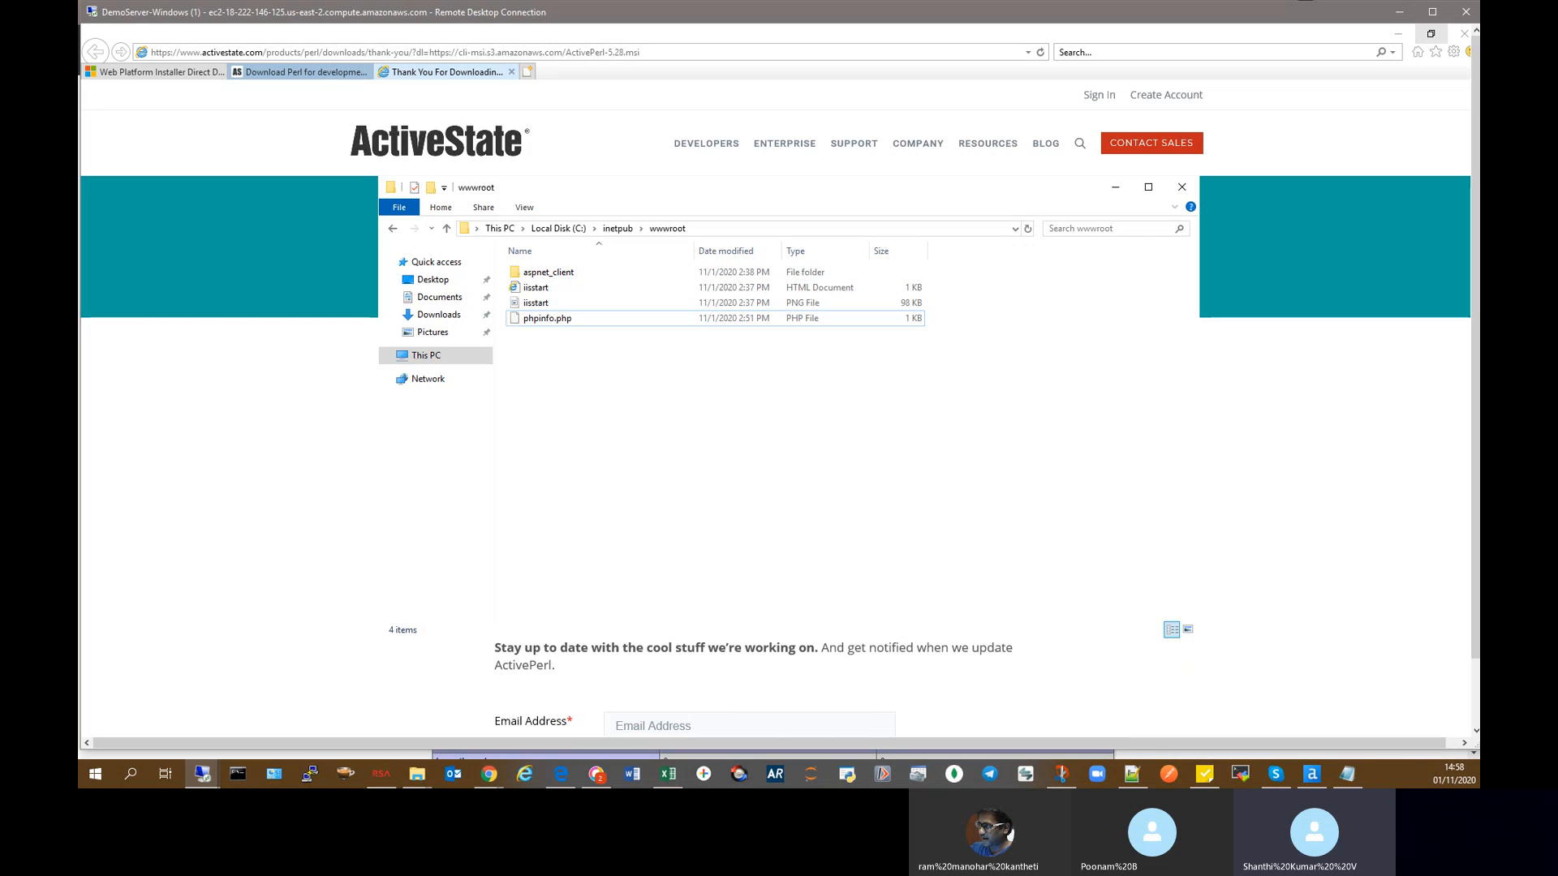
# Step: Switch to Chrome and show the AWS WIMP tutorial in a smaller, unmaximized window
pyautogui.click(488, 774)
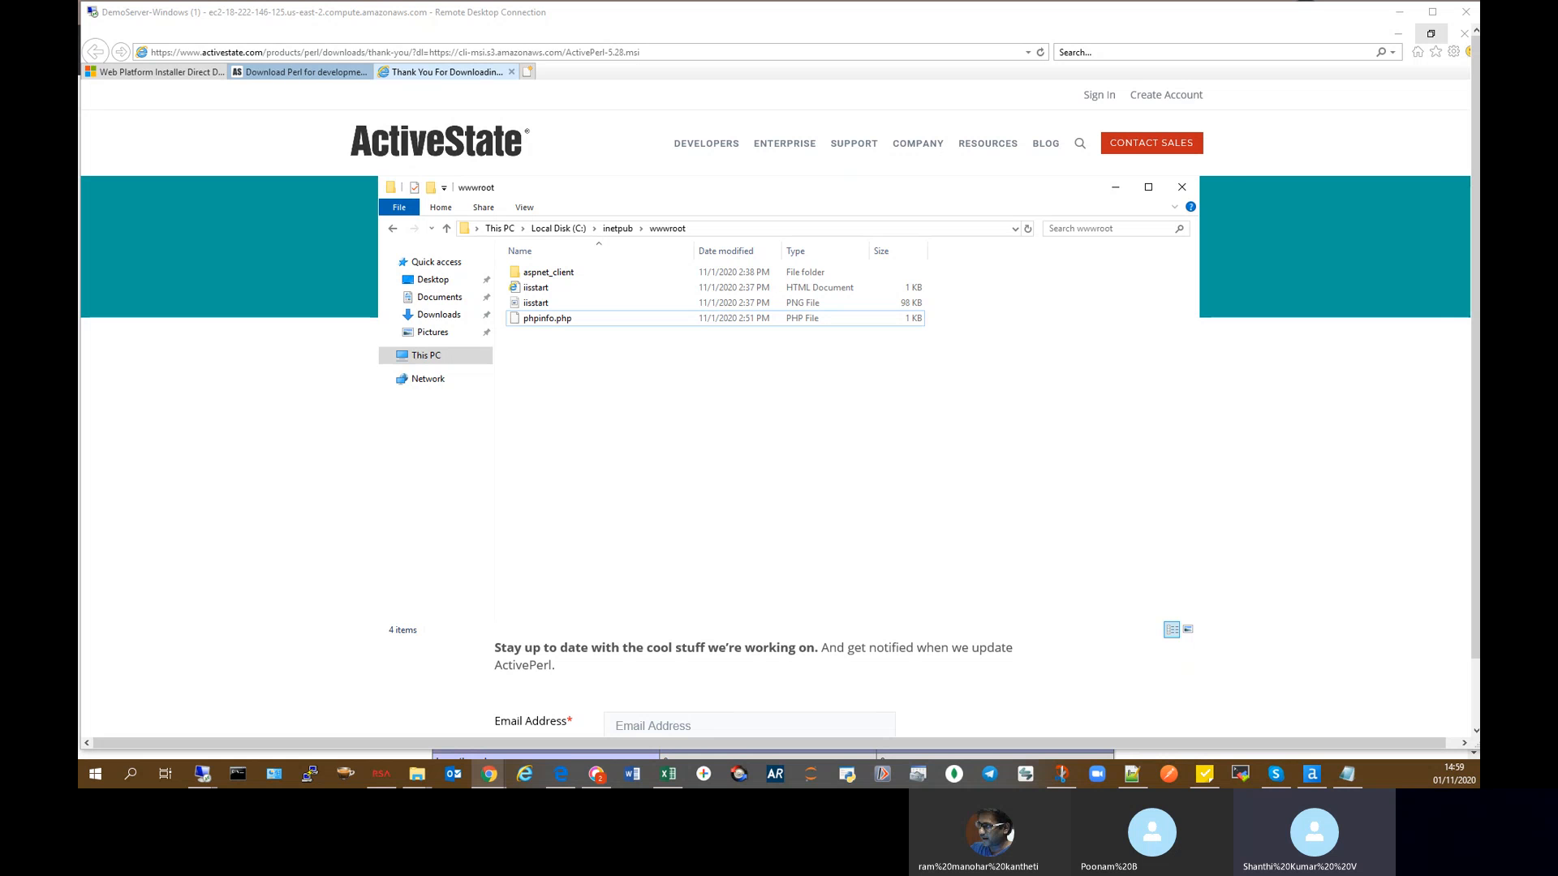
pyautogui.moveTo(1480, 130); pyautogui.dragTo(787, 121)
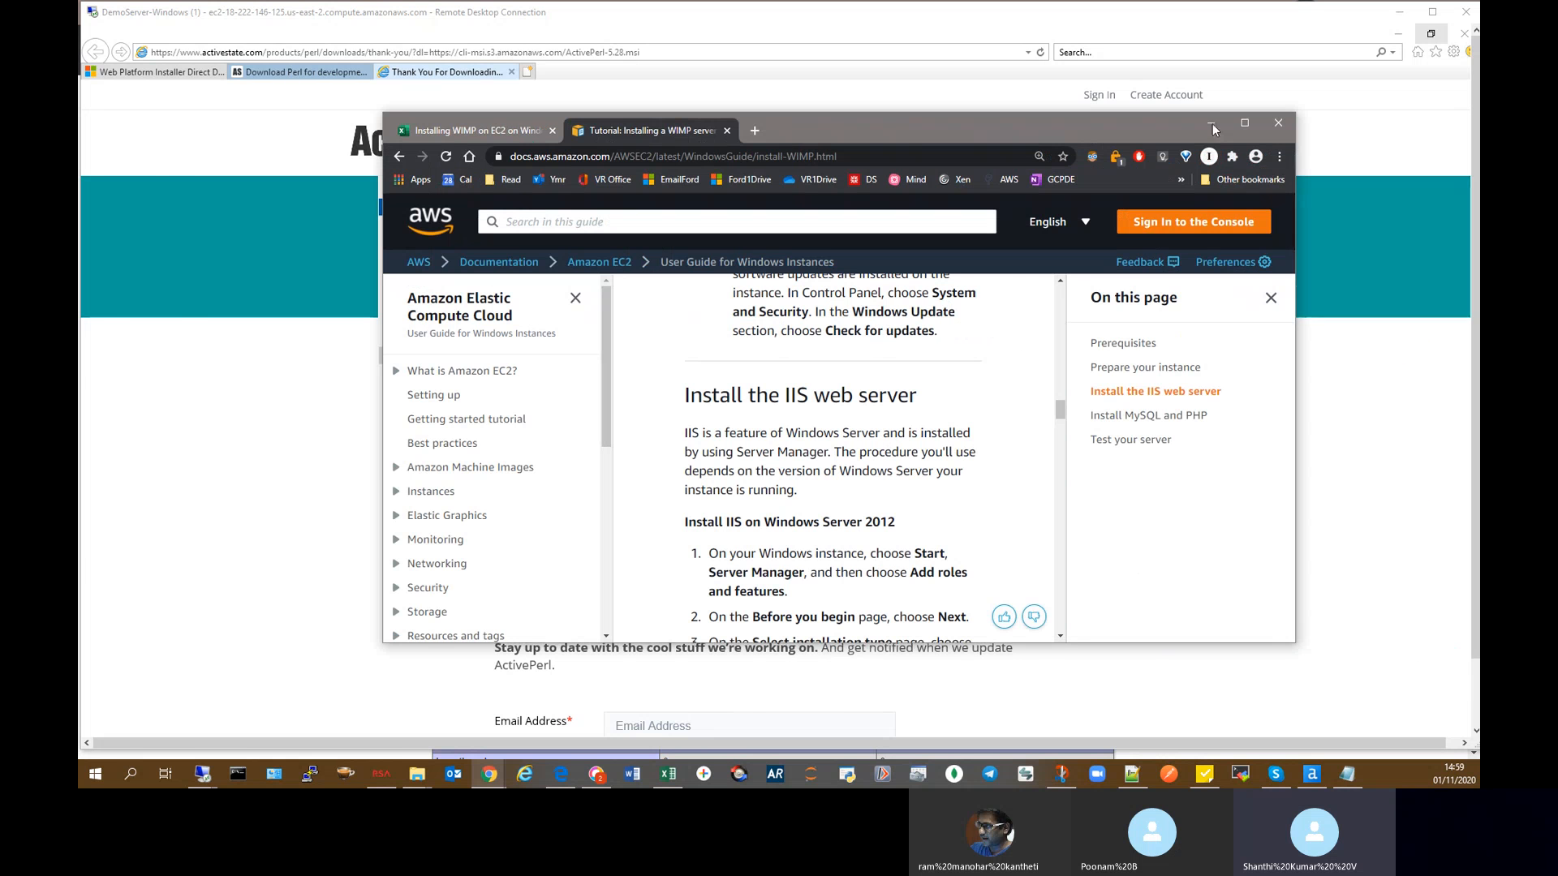
# Step: Maximize the browser window and review the WIMP tutorial from the IIS section to the MySQL security steps and closing notes
pyautogui.click(1245, 123)
pyautogui.scroll(-8, 929, 457)
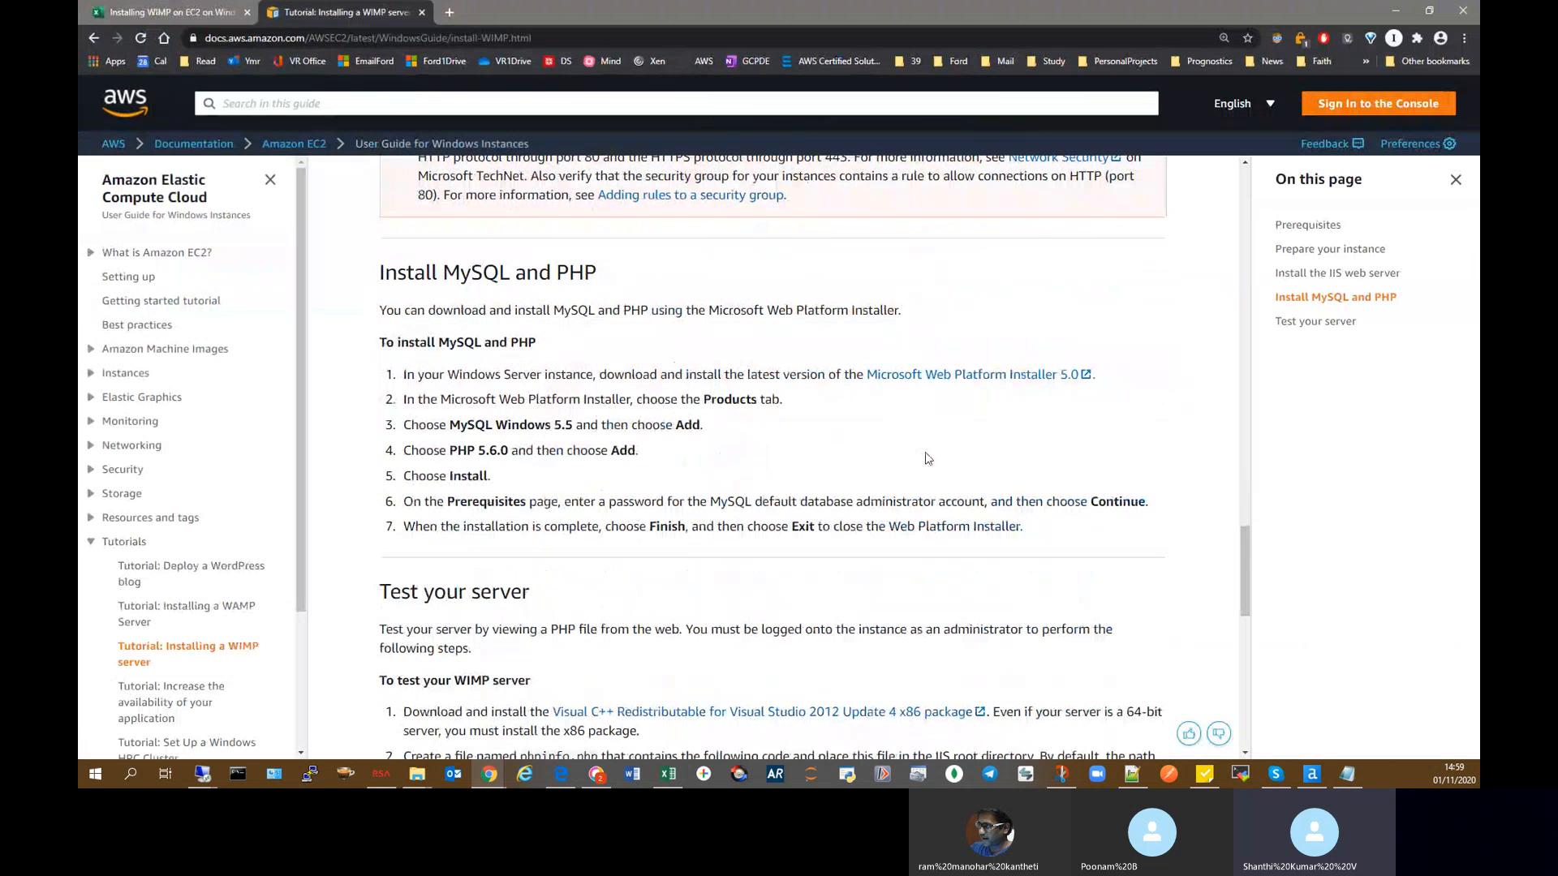
pyautogui.scroll(-5, 929, 457)
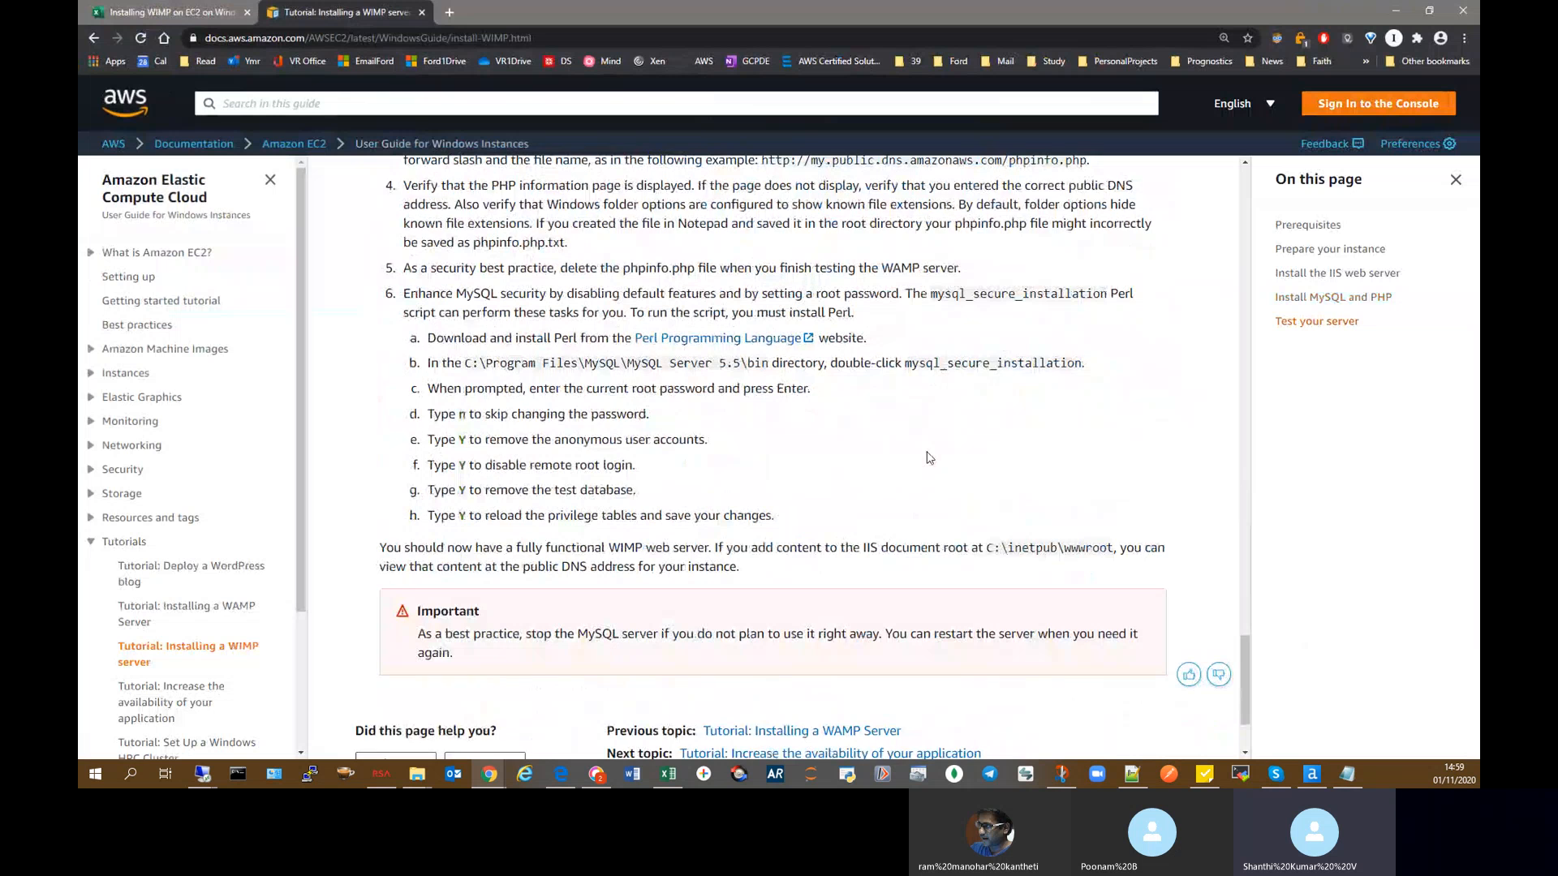
pyautogui.scroll(-1, 929, 457)
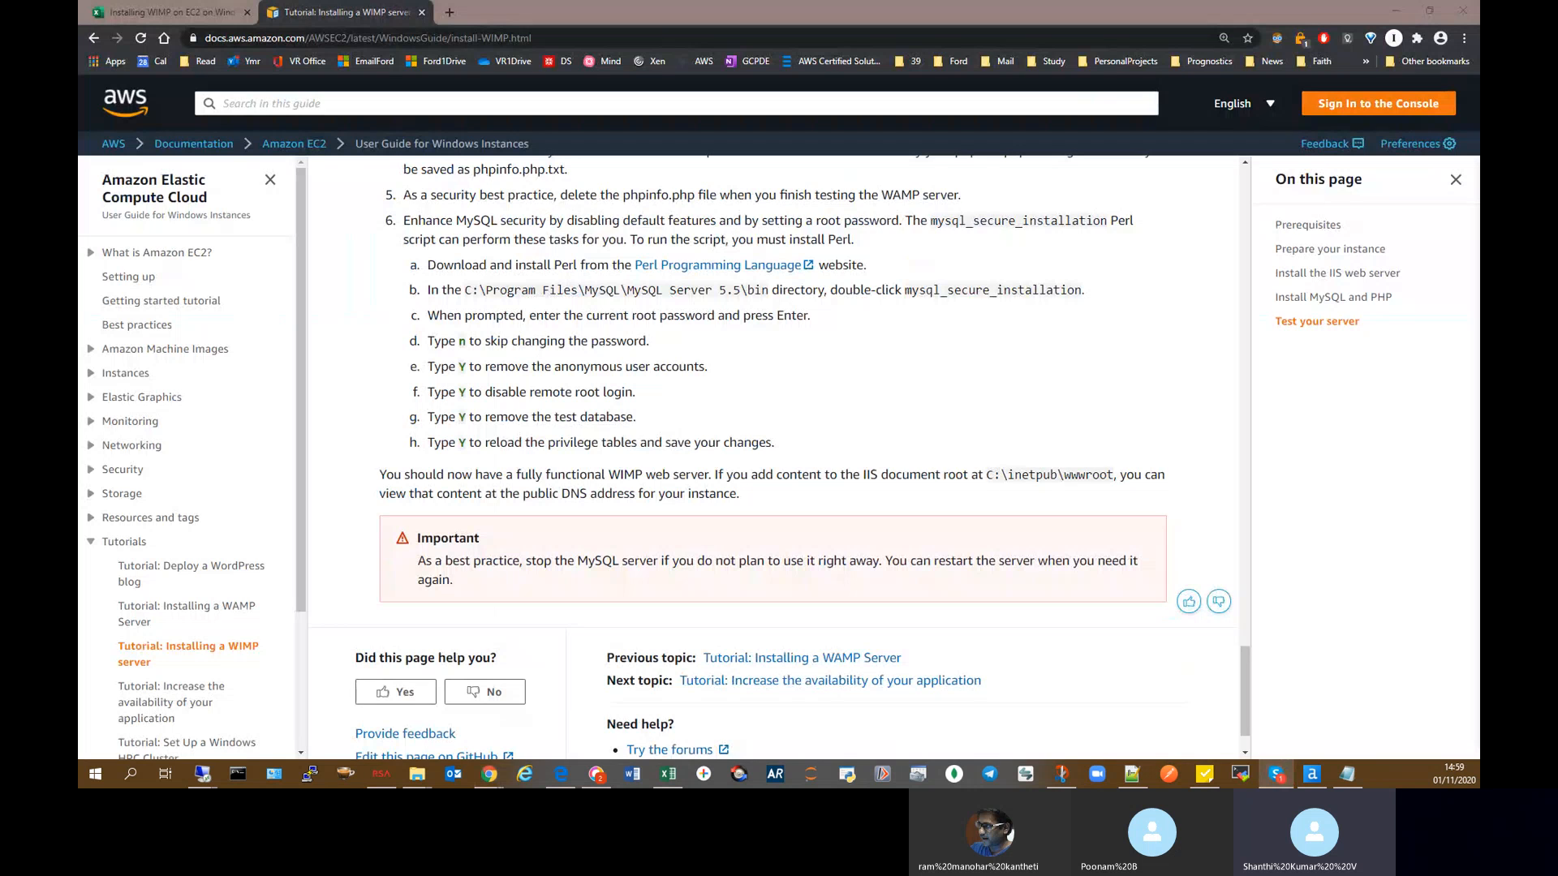
pyautogui.click(450, 13)
pyautogui.write('https://docs.aws.amazon.com/AWSEC2/latest/WindowsGuide/install-WIMP.html')
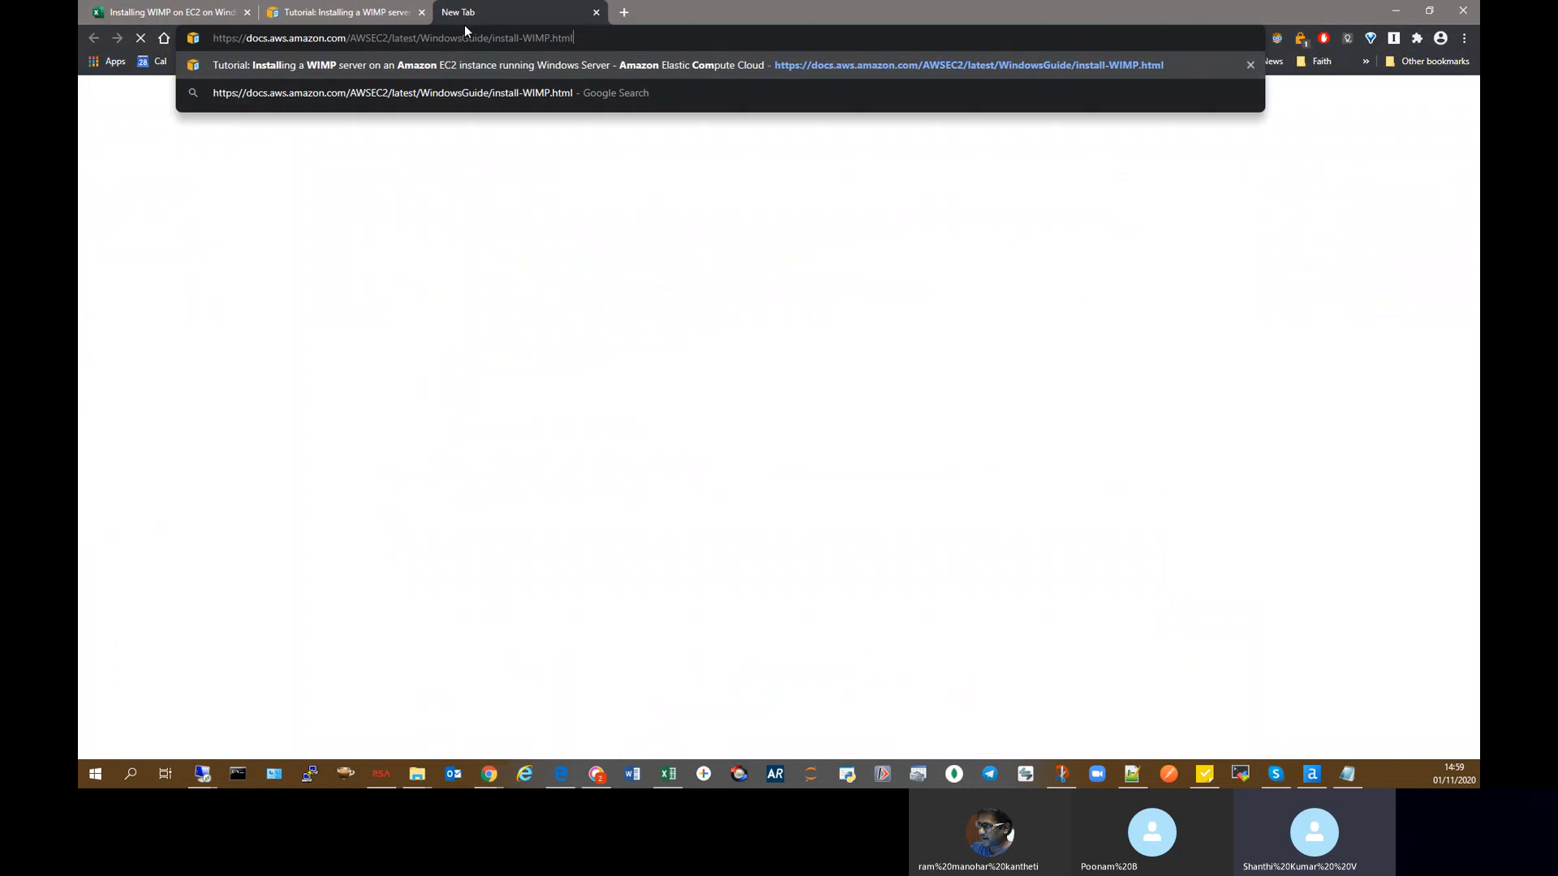
pyautogui.press('Return')
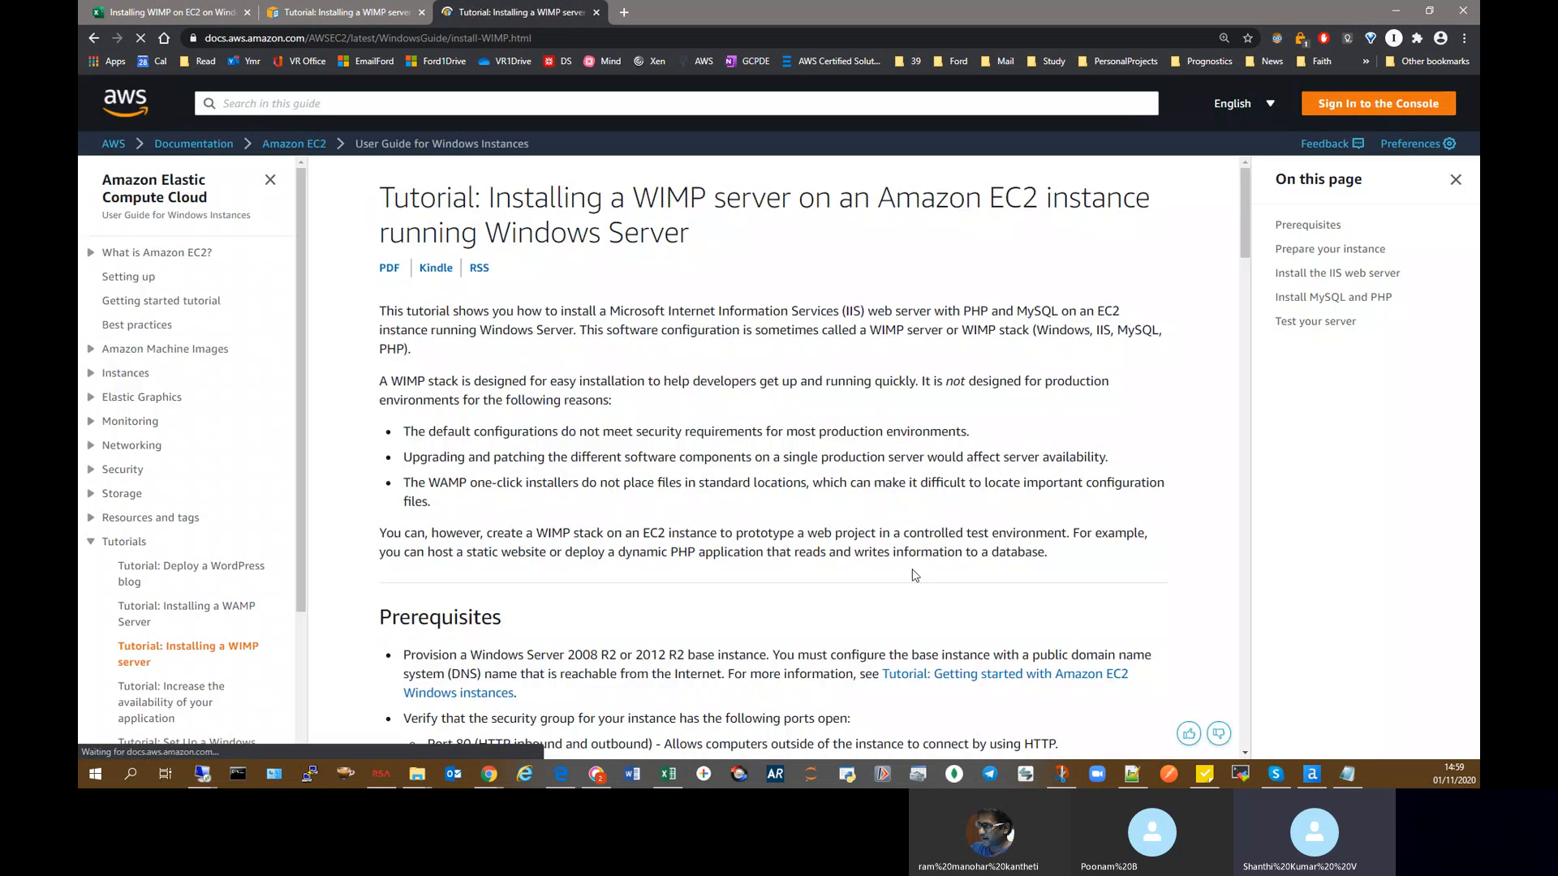
# Step: Examine the instance preparation section and the IIS installation procedures for Windows Server 2012 and Windows Server 2008
pyautogui.scroll(-10, 914, 574)
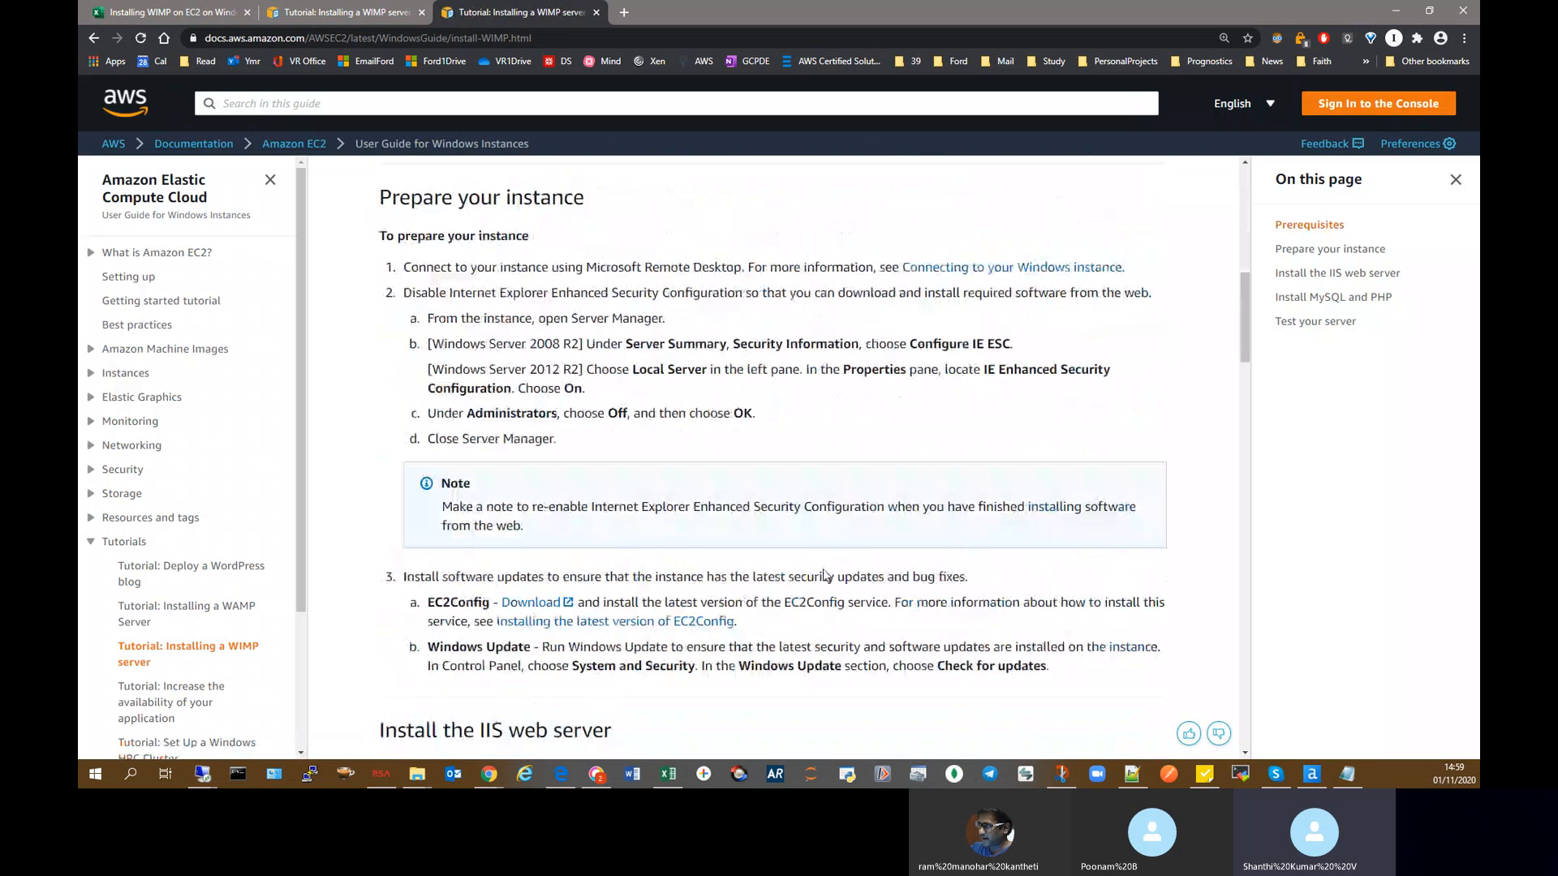
pyautogui.scroll(-9, 826, 574)
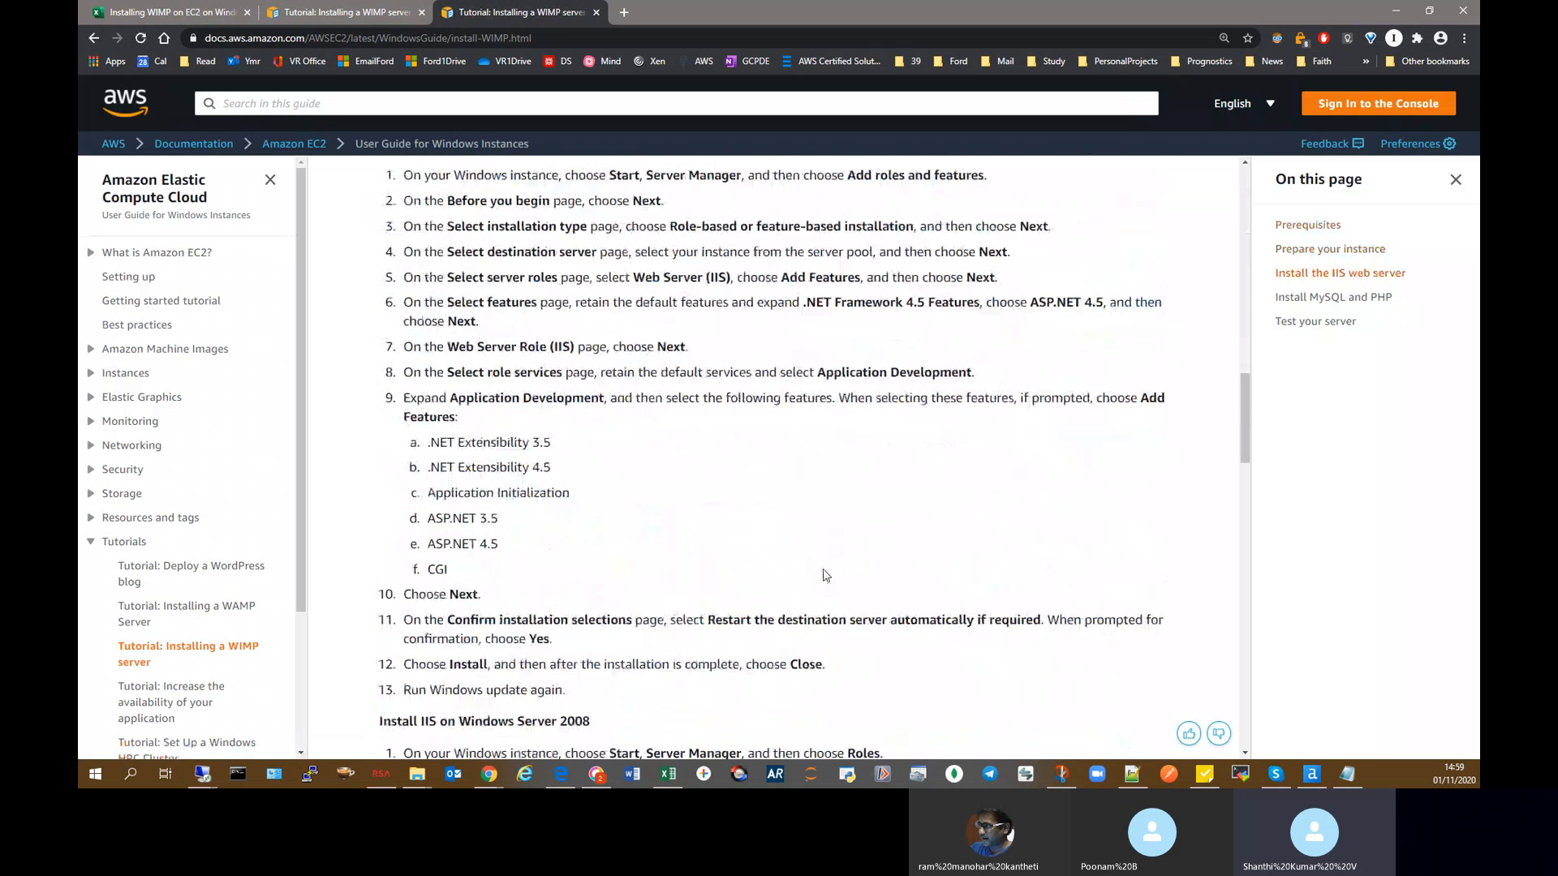
pyautogui.scroll(-8, 826, 574)
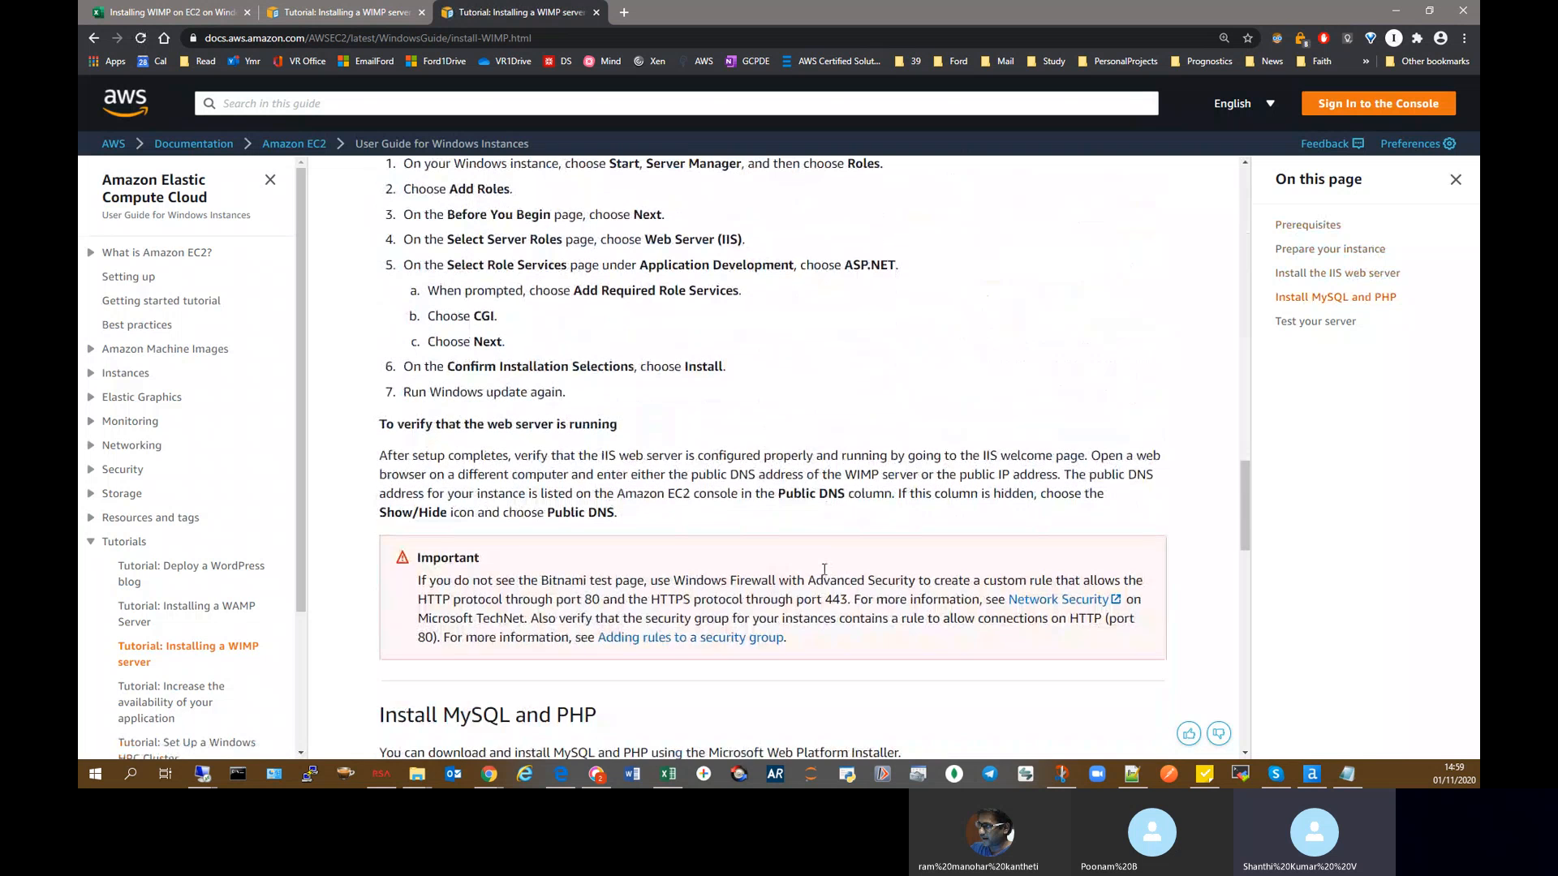
pyautogui.scroll(1, 824, 570)
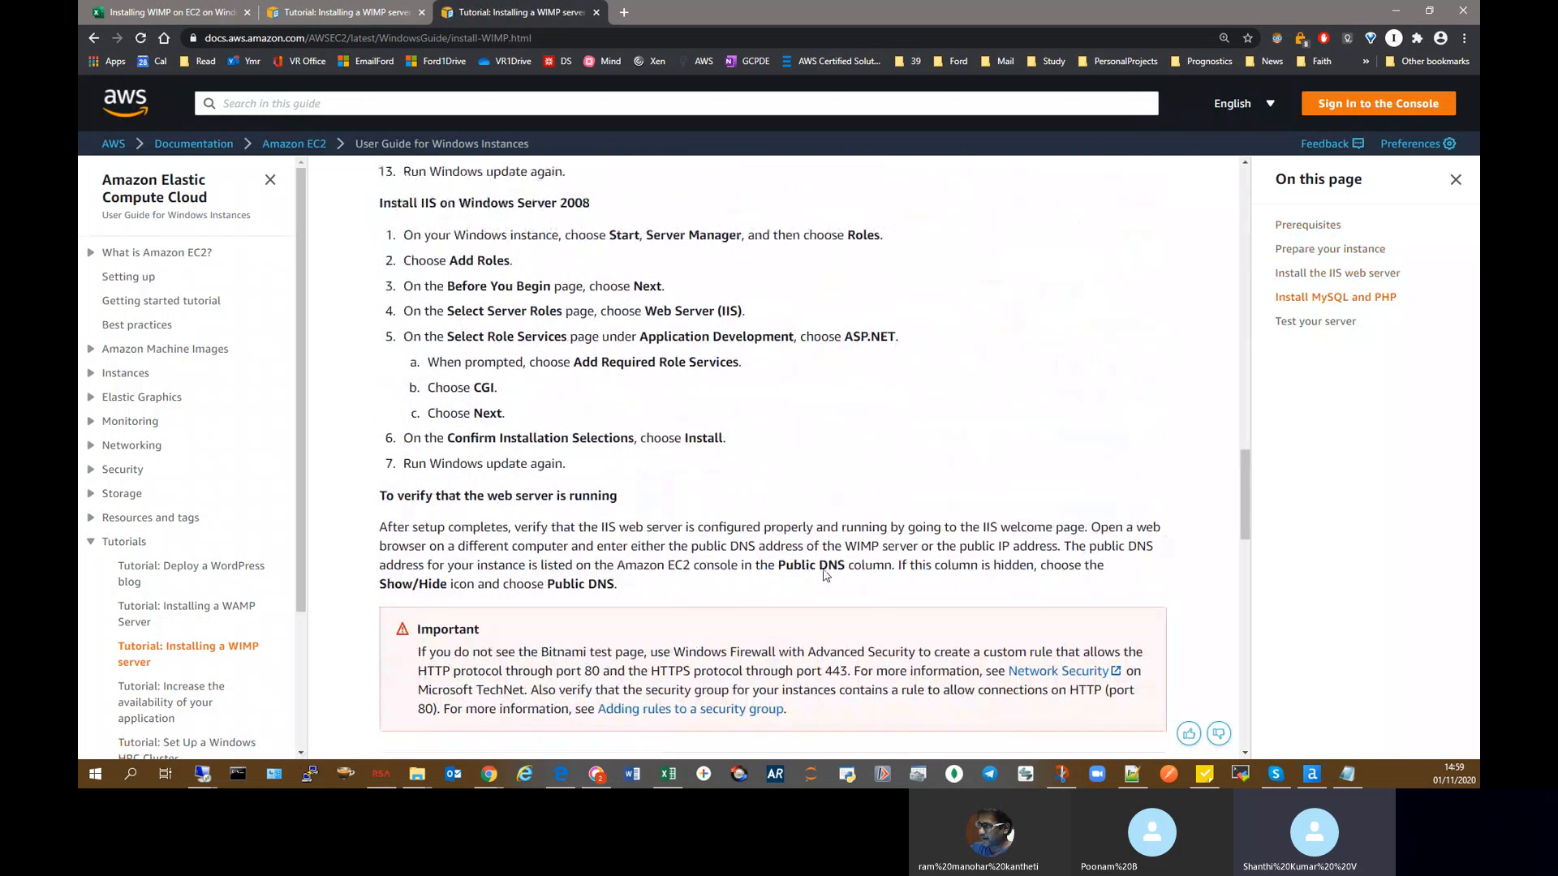
pyautogui.scroll(5, 585, 432)
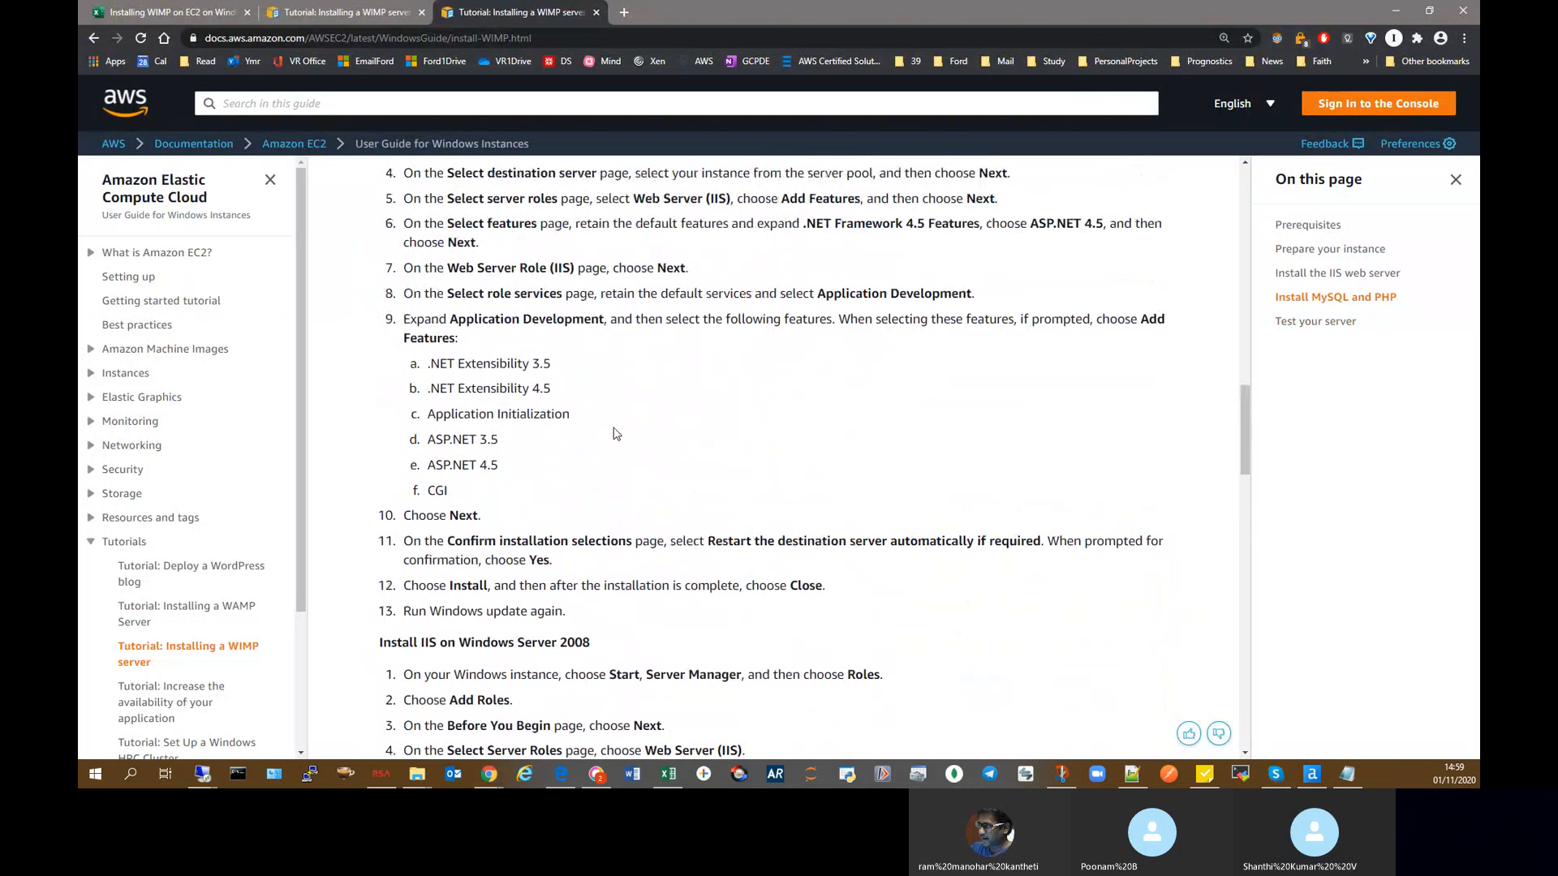
pyautogui.scroll(-2, 605, 458)
pyautogui.scroll(5, 601, 461)
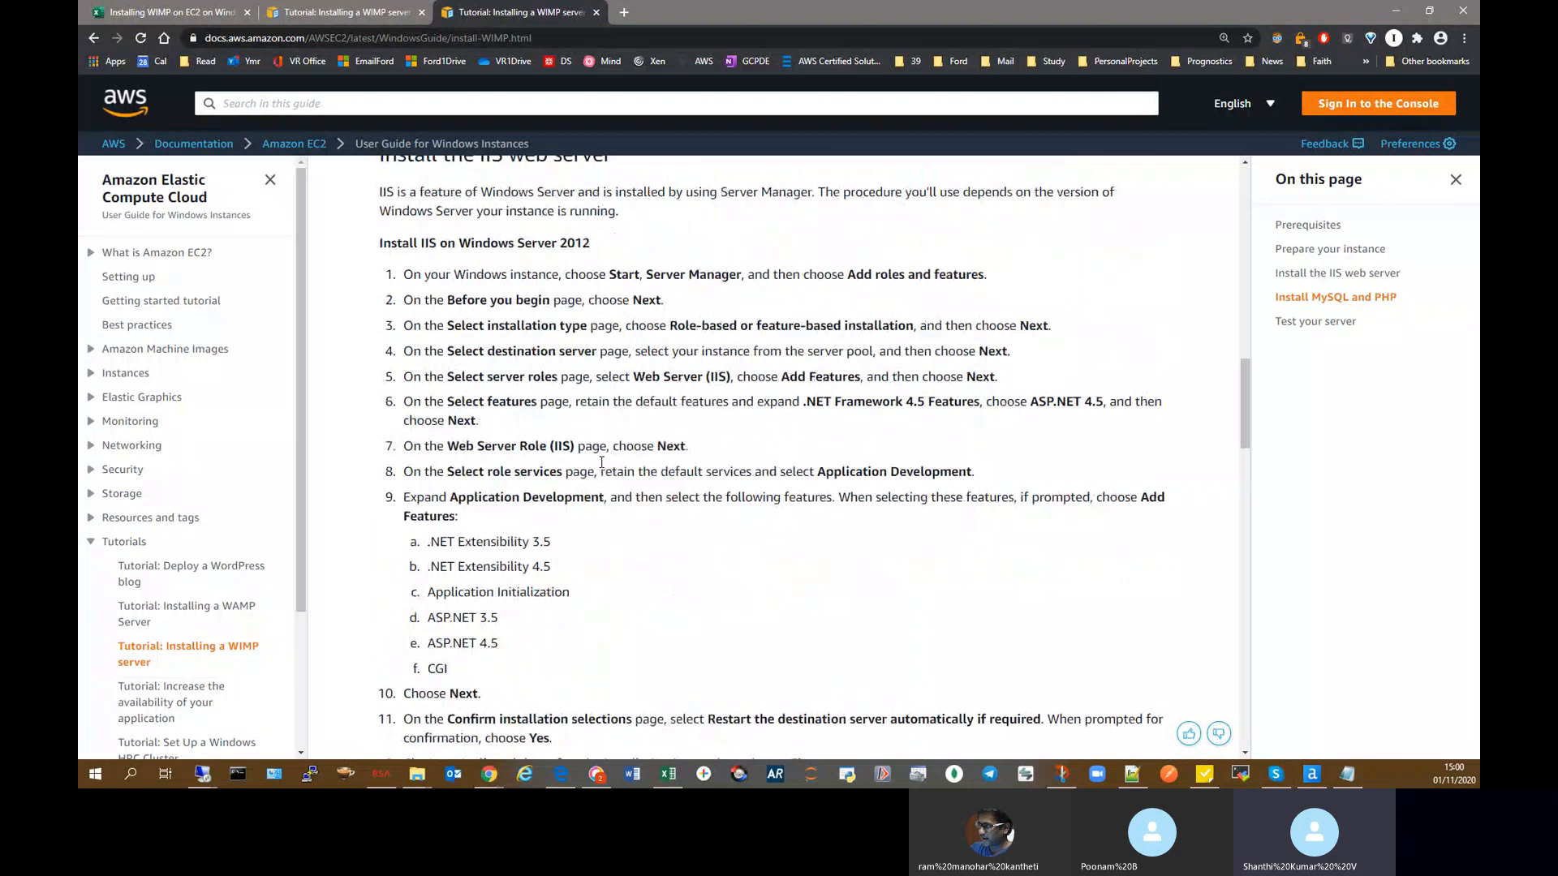
pyautogui.moveTo(402, 284); pyautogui.dragTo(596, 289)
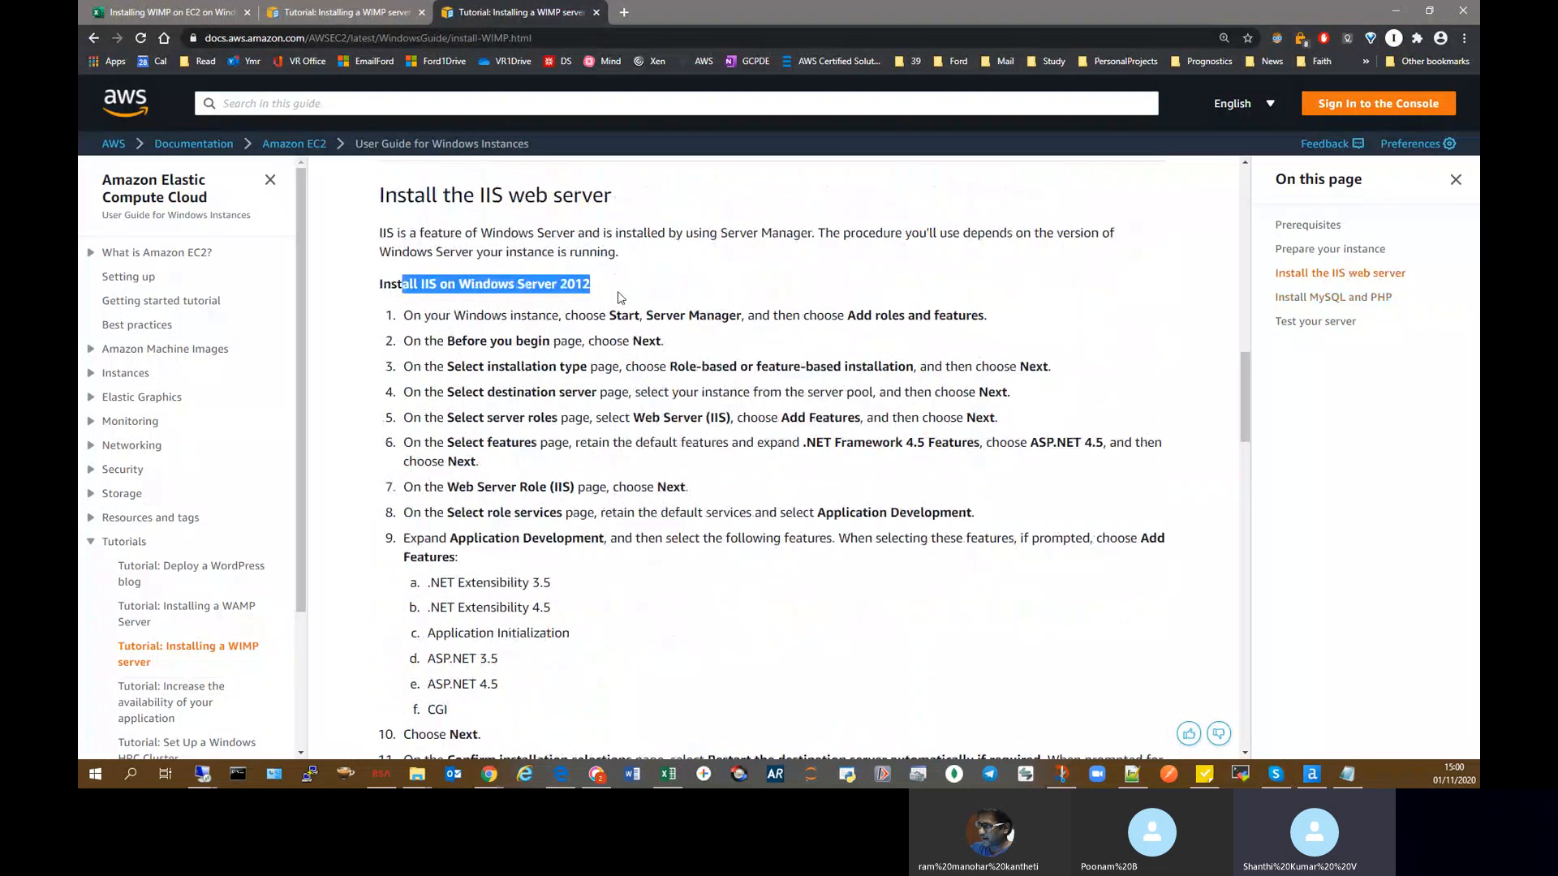
pyautogui.scroll(-5, 559, 505)
pyautogui.scroll(-1, 558, 504)
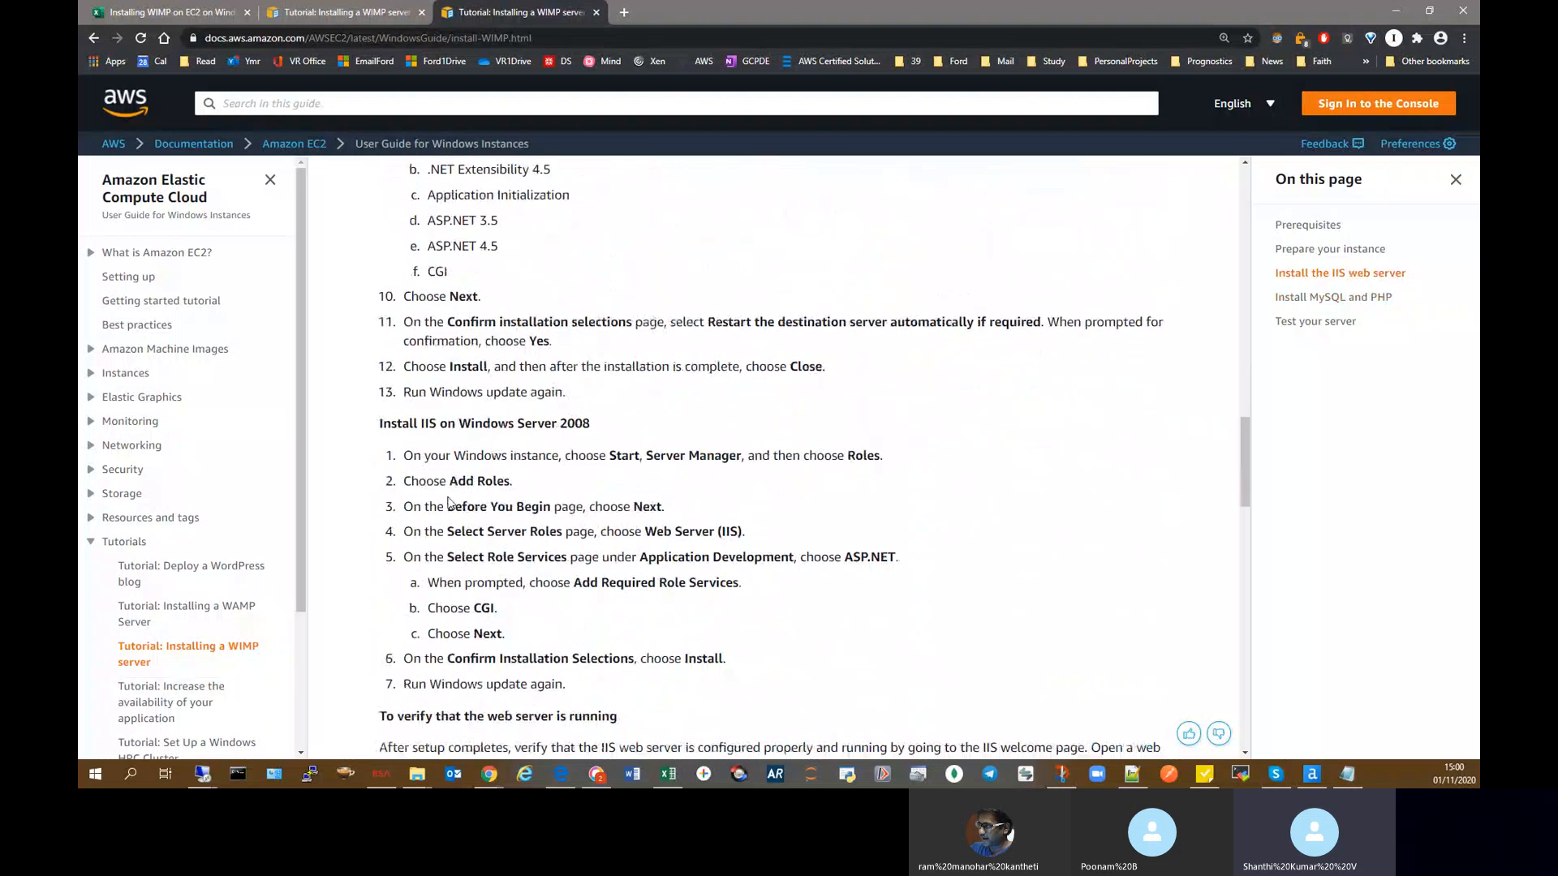
pyautogui.moveTo(465, 453); pyautogui.dragTo(673, 513)
# Step: Review the tutorial's MySQL and PHP installation, server testing, MySQL security steps and closing best-practice note
pyautogui.scroll(-4, 675, 517)
pyautogui.scroll(-5, 672, 520)
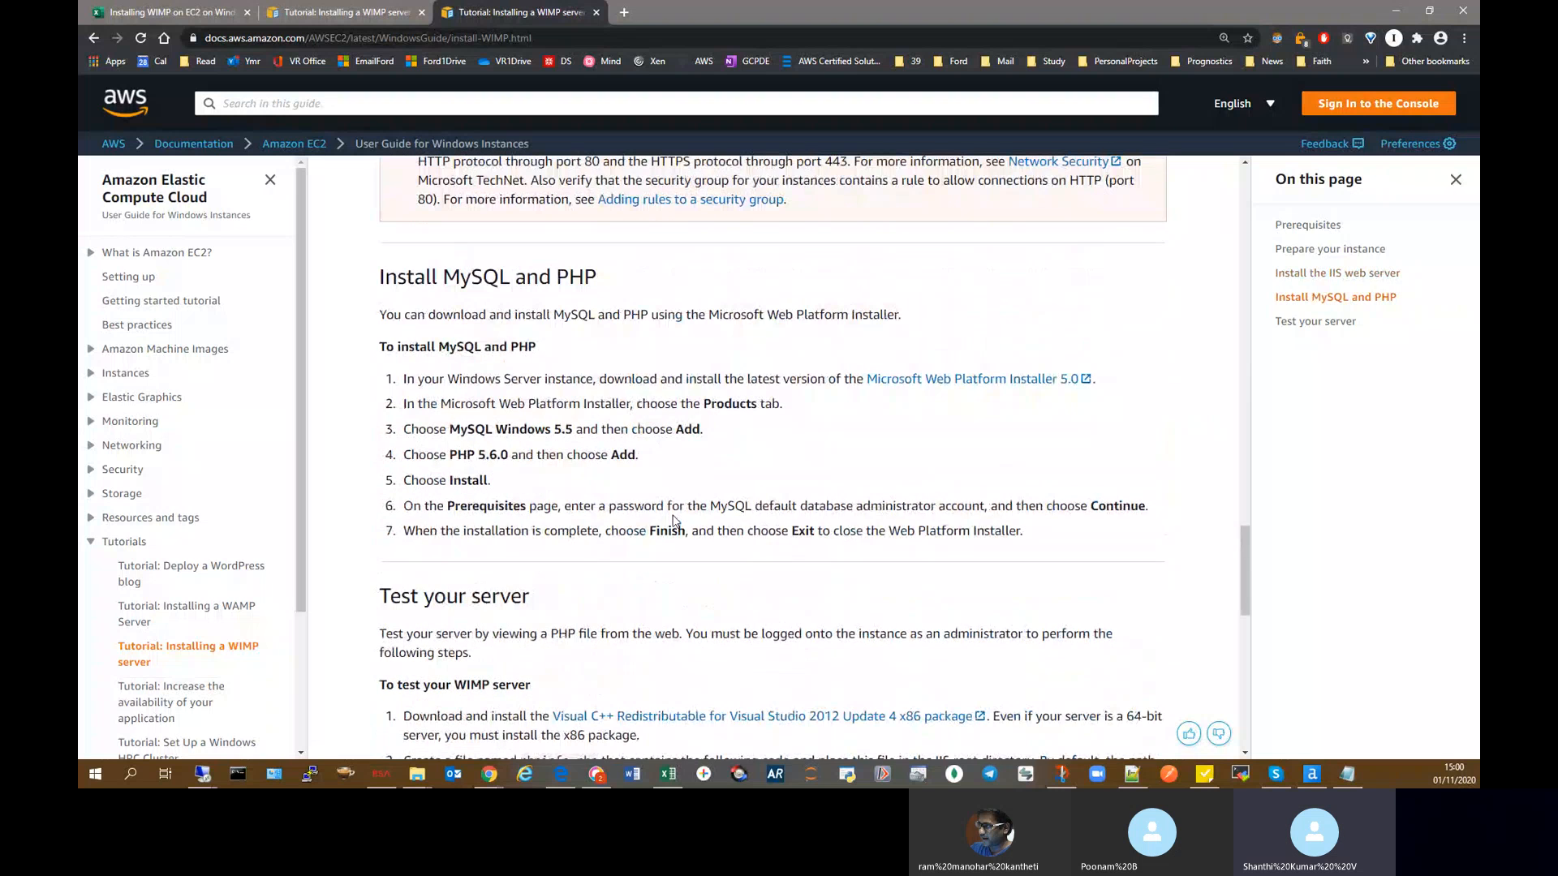
pyautogui.scroll(-3, 629, 532)
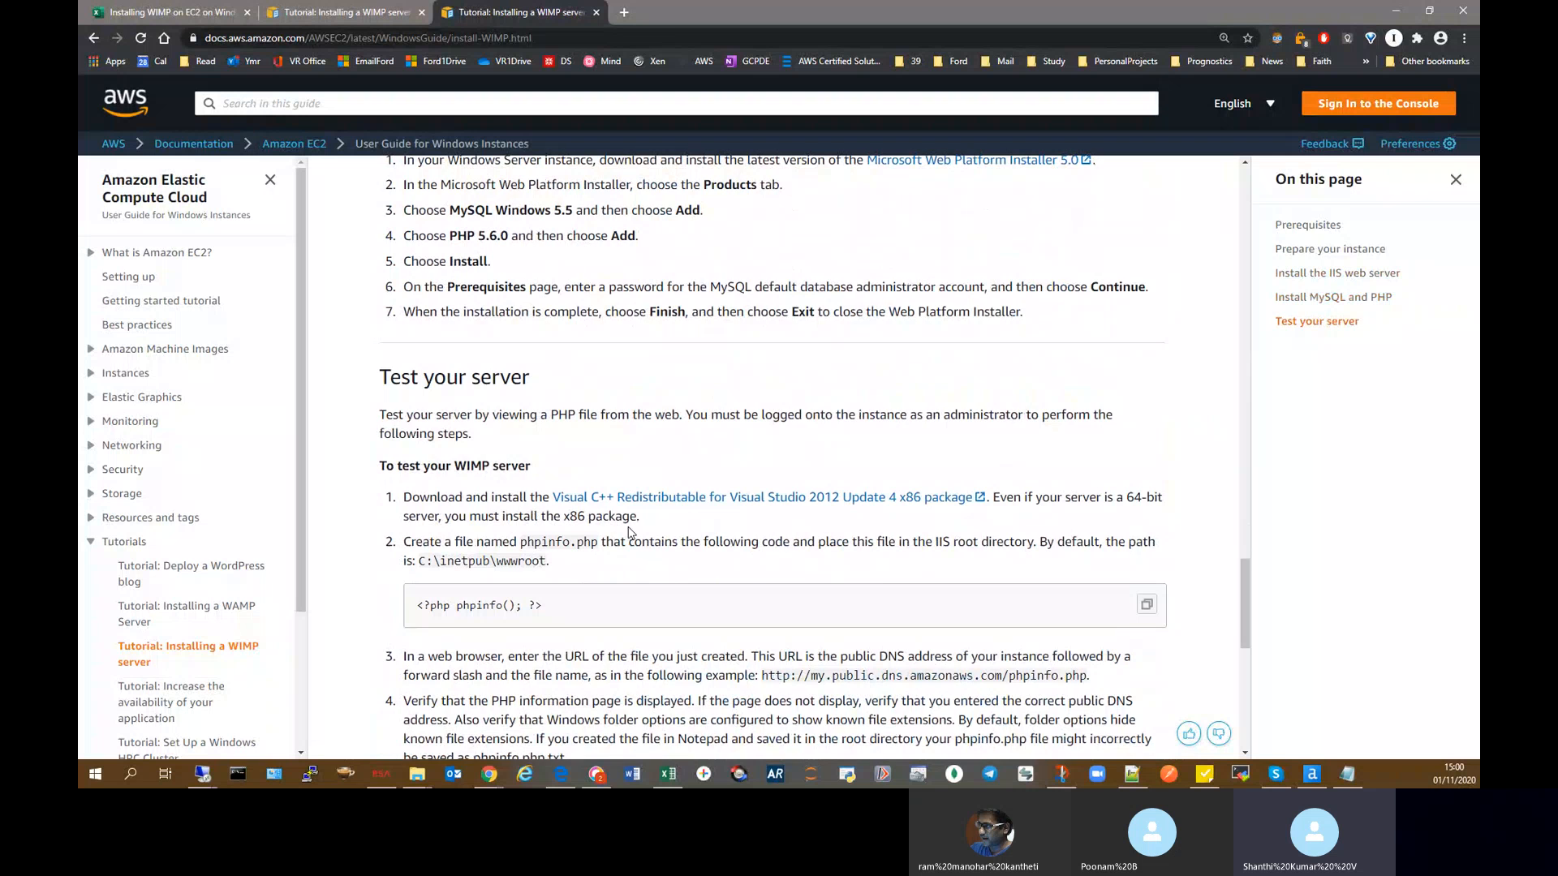
pyautogui.scroll(-6, 629, 531)
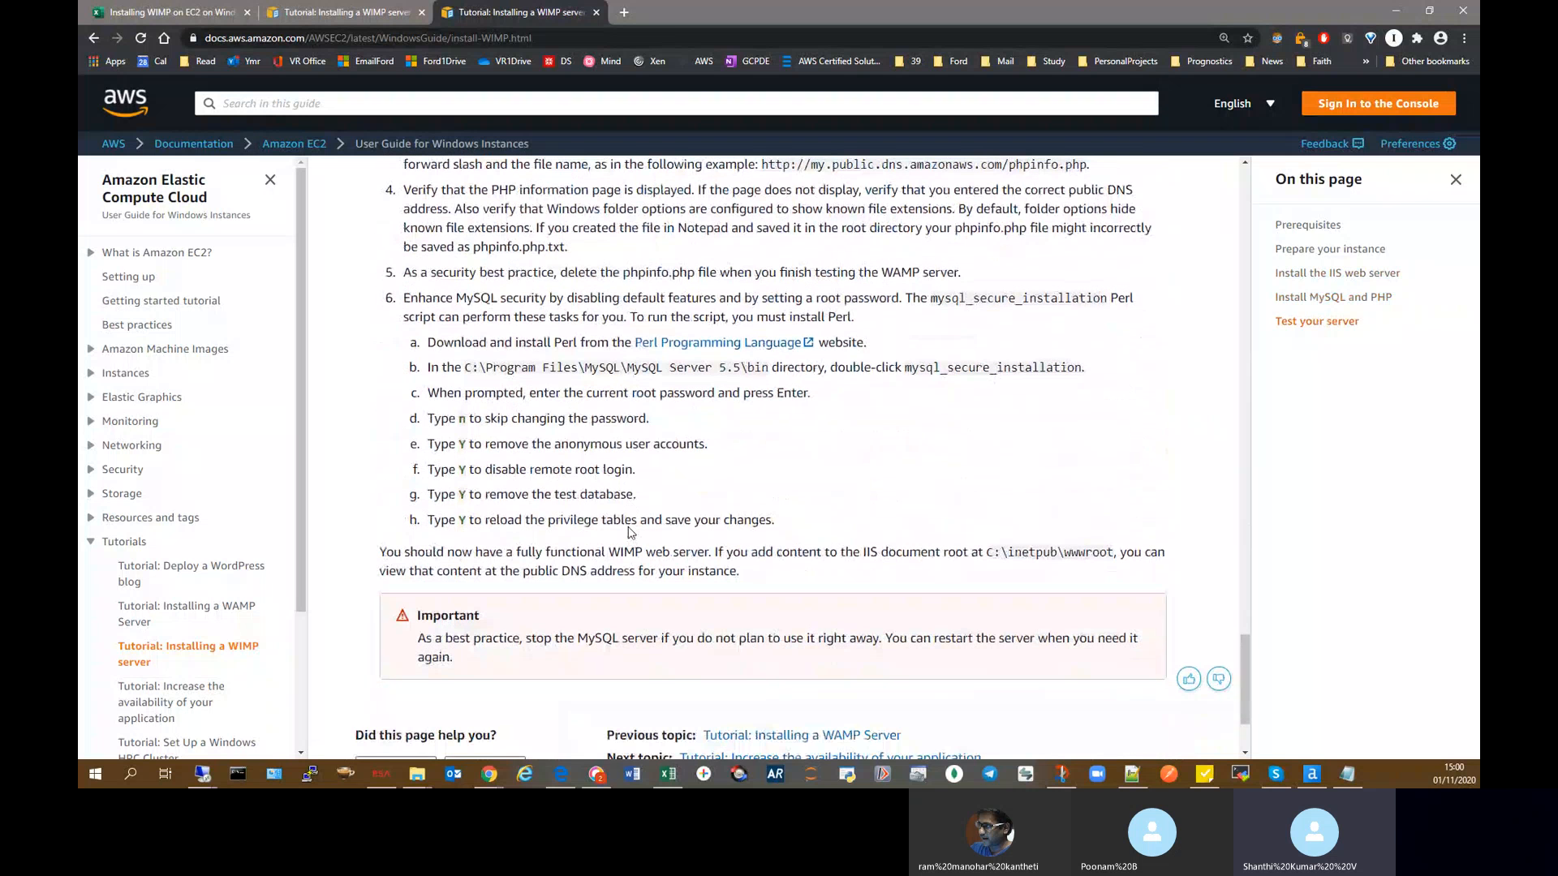
pyautogui.scroll(-2, 630, 533)
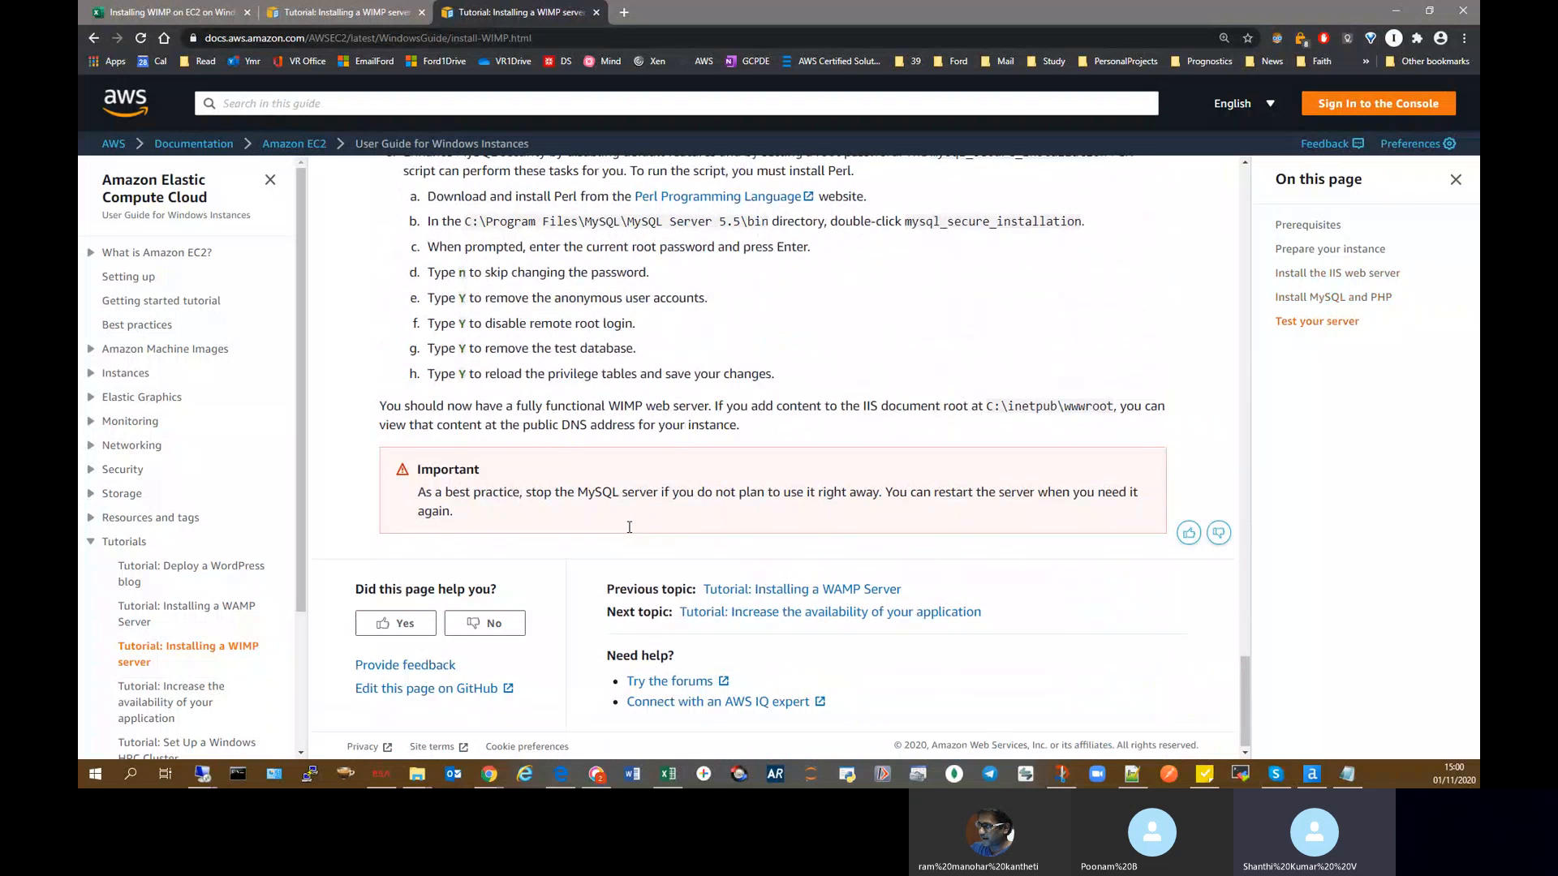
pyautogui.scroll(1, 630, 530)
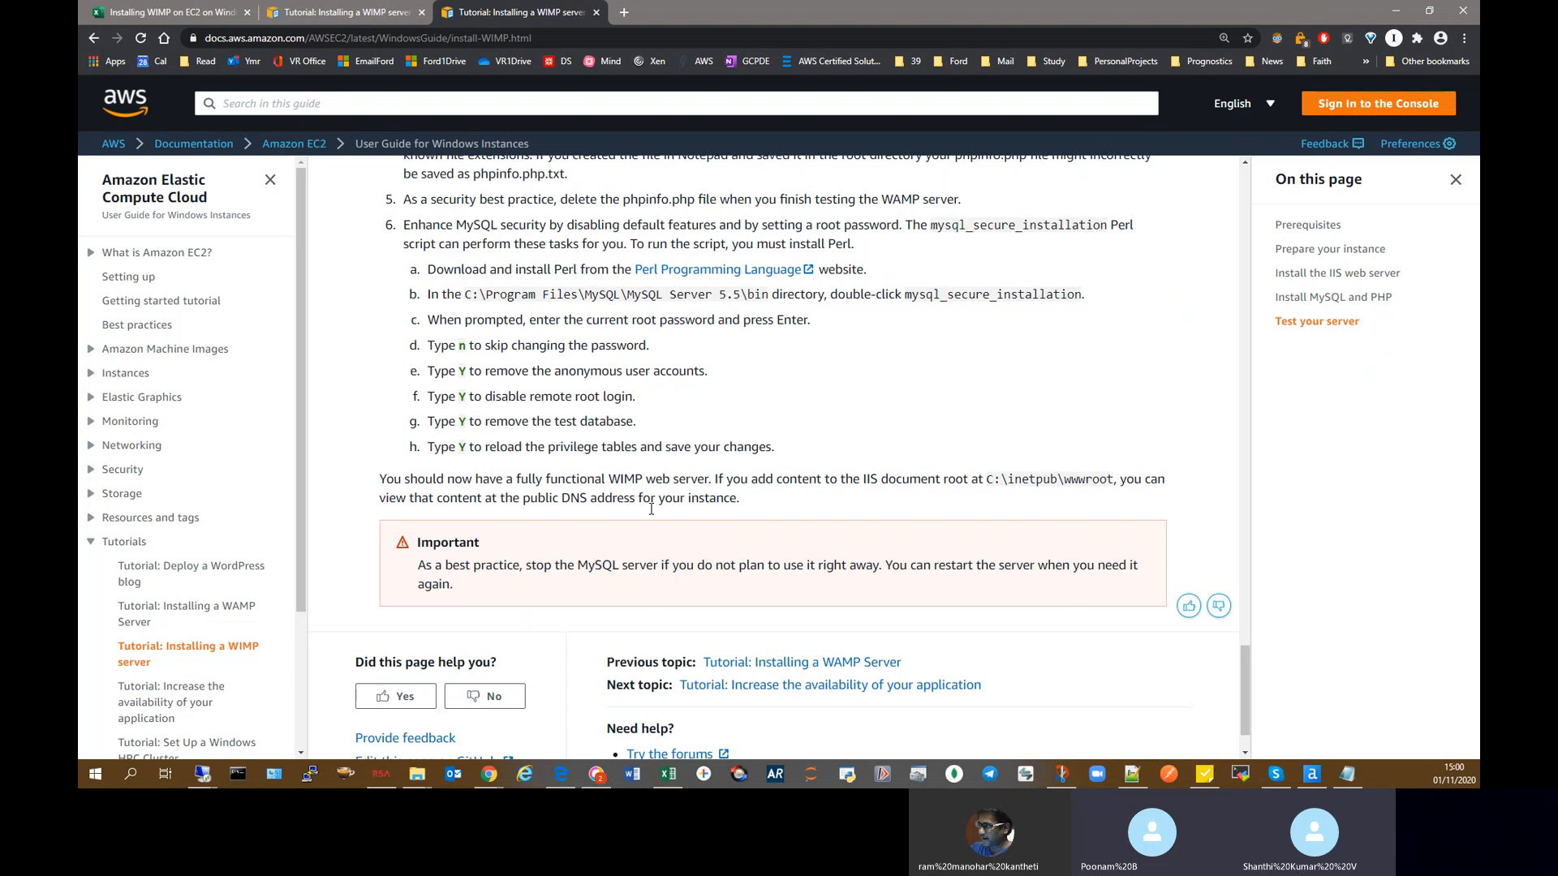
# Step: Go back to the tutorial's introduction and examine the prerequisites, the required open ports and the note on production security requirements
pyautogui.scroll(10, 680, 542)
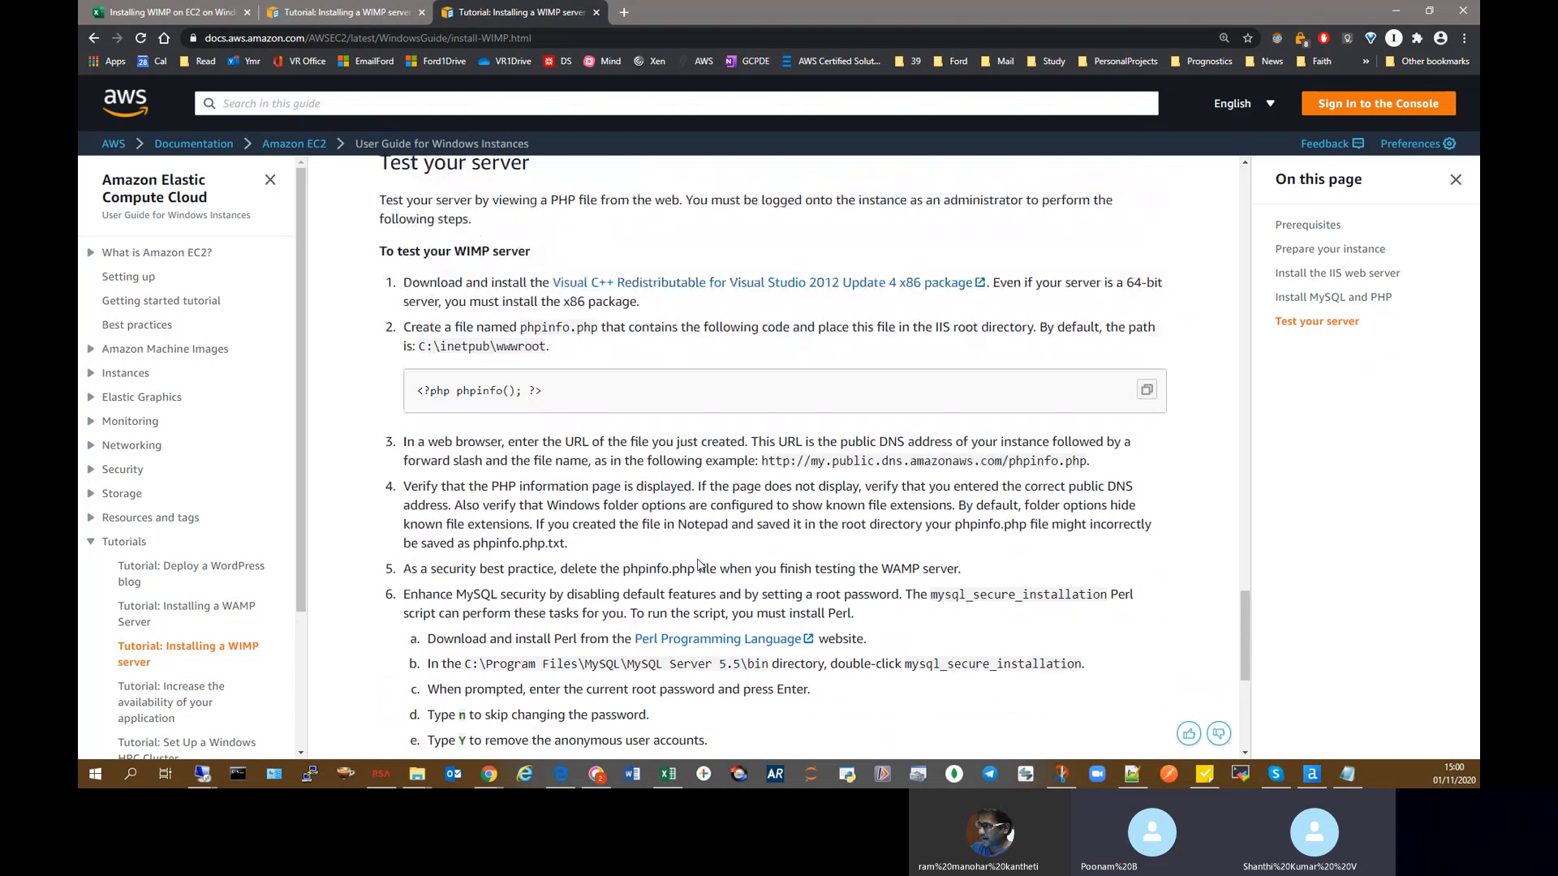
pyautogui.scroll(8, 710, 568)
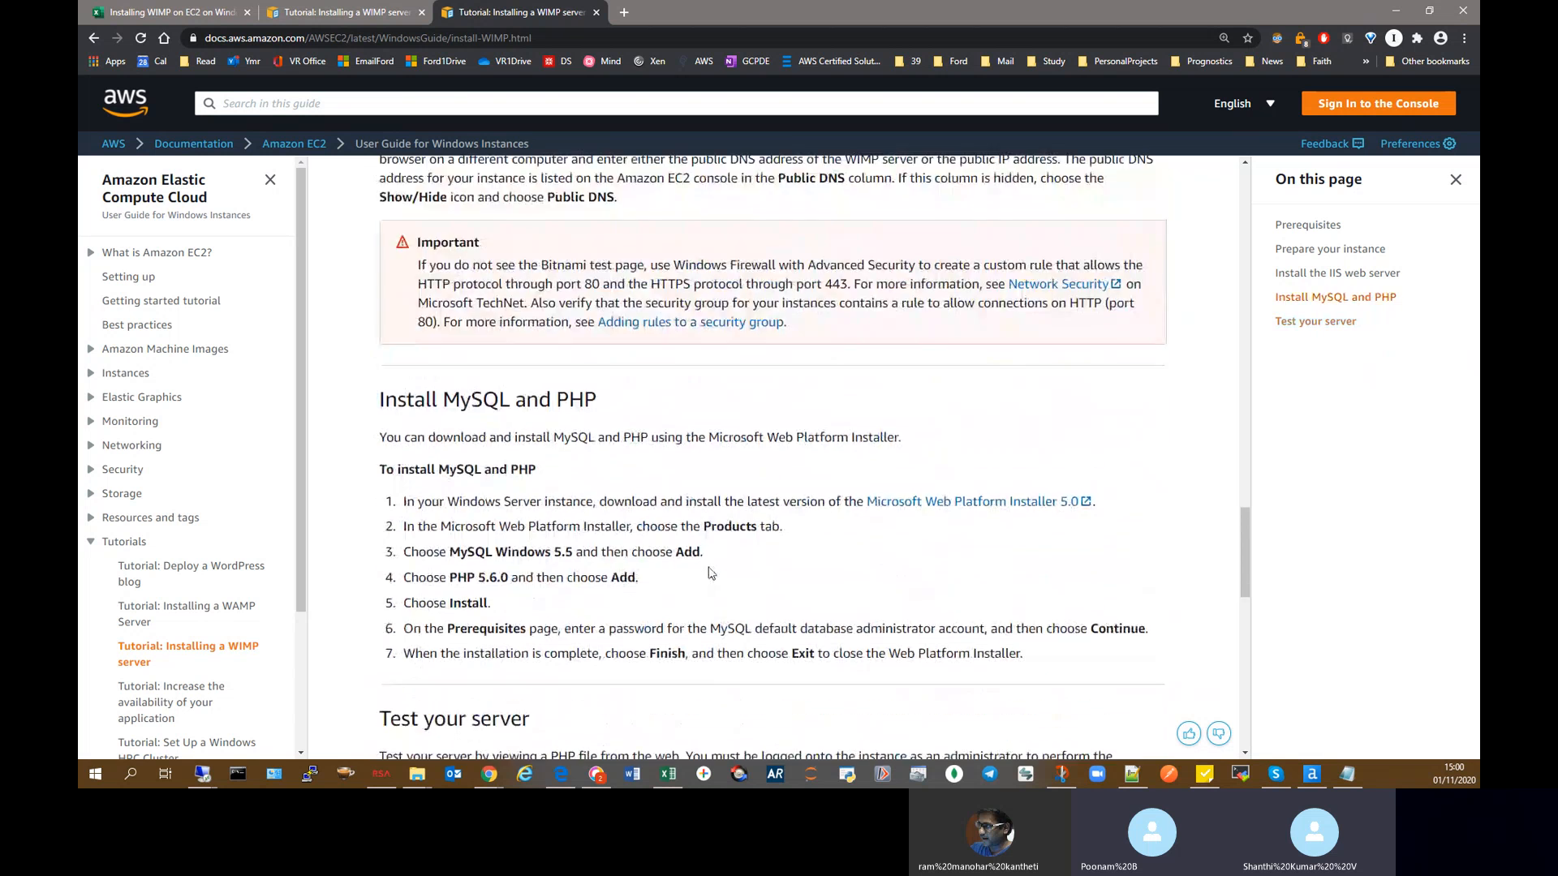
pyautogui.scroll(4, 711, 573)
pyautogui.click(722, 573)
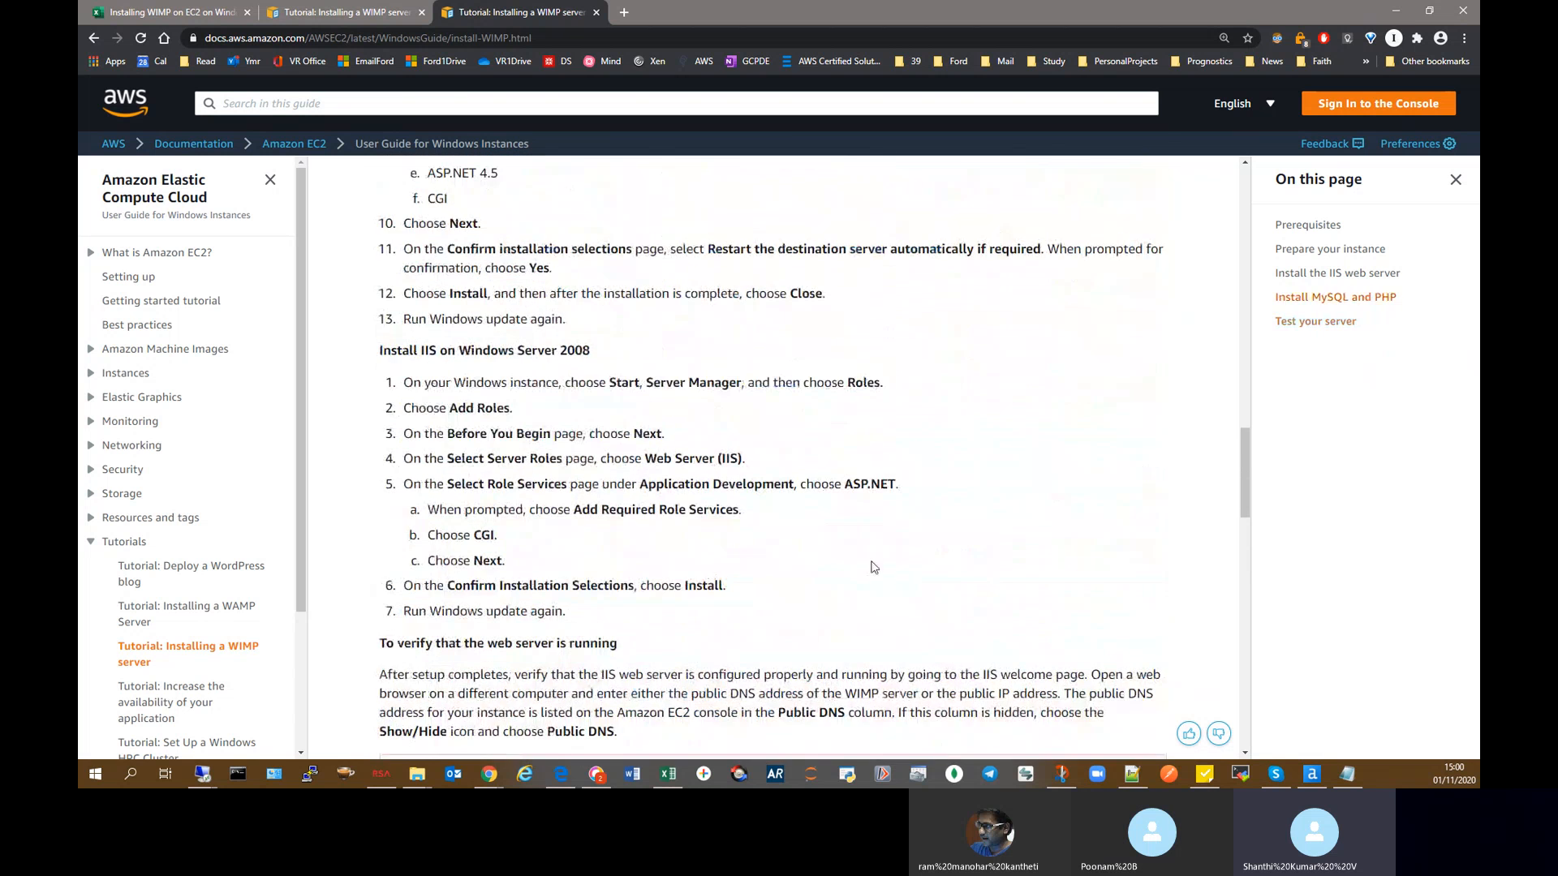
pyautogui.scroll(1, 872, 572)
pyautogui.scroll(9, 876, 573)
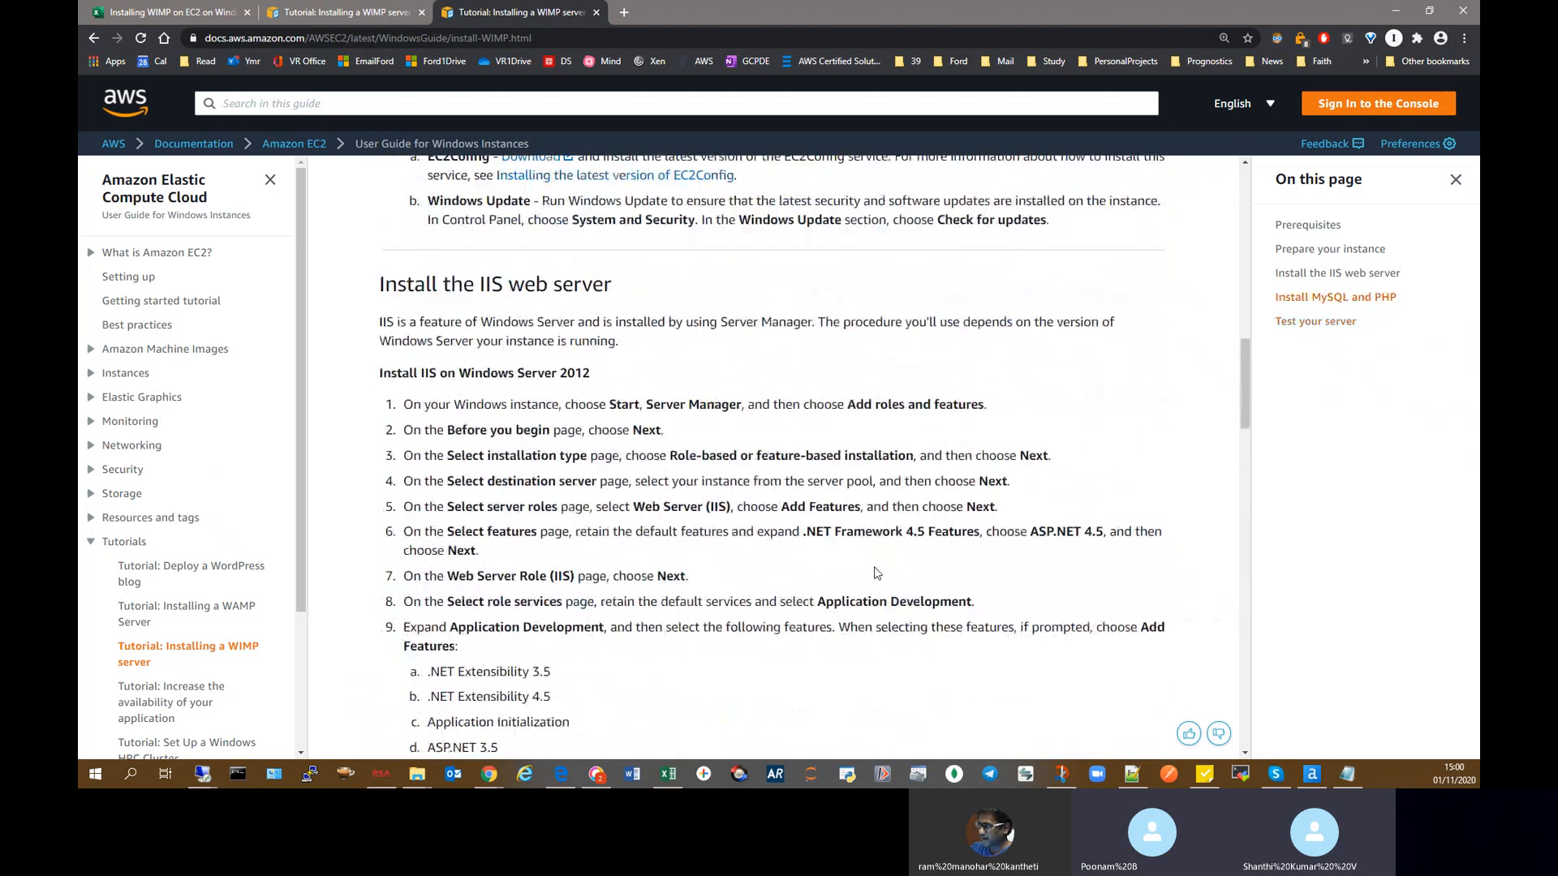
pyautogui.scroll(6, 875, 567)
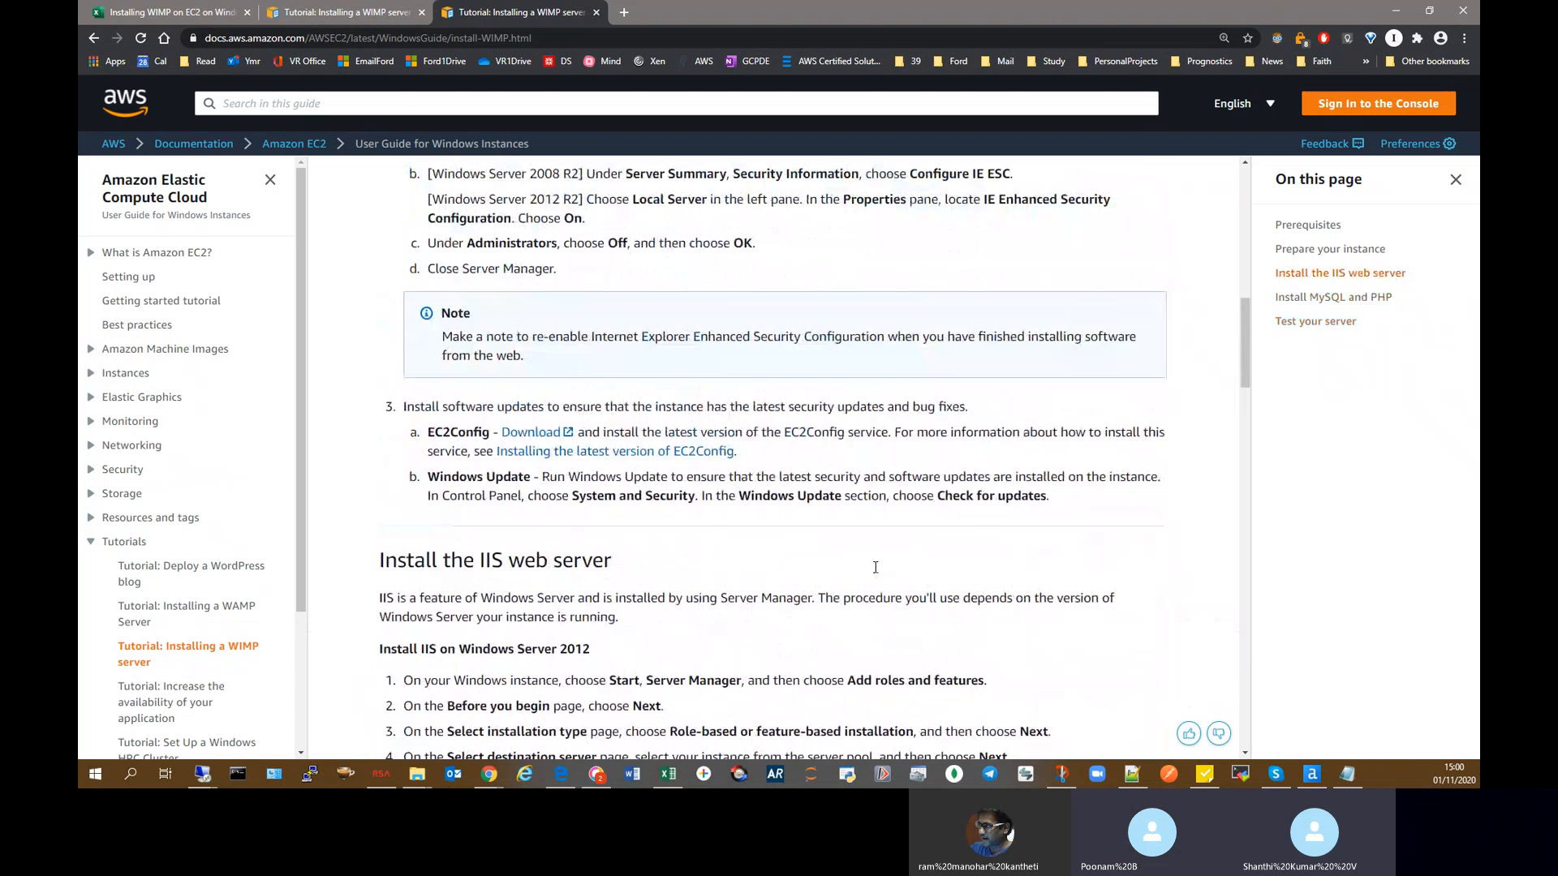
pyautogui.scroll(3, 876, 567)
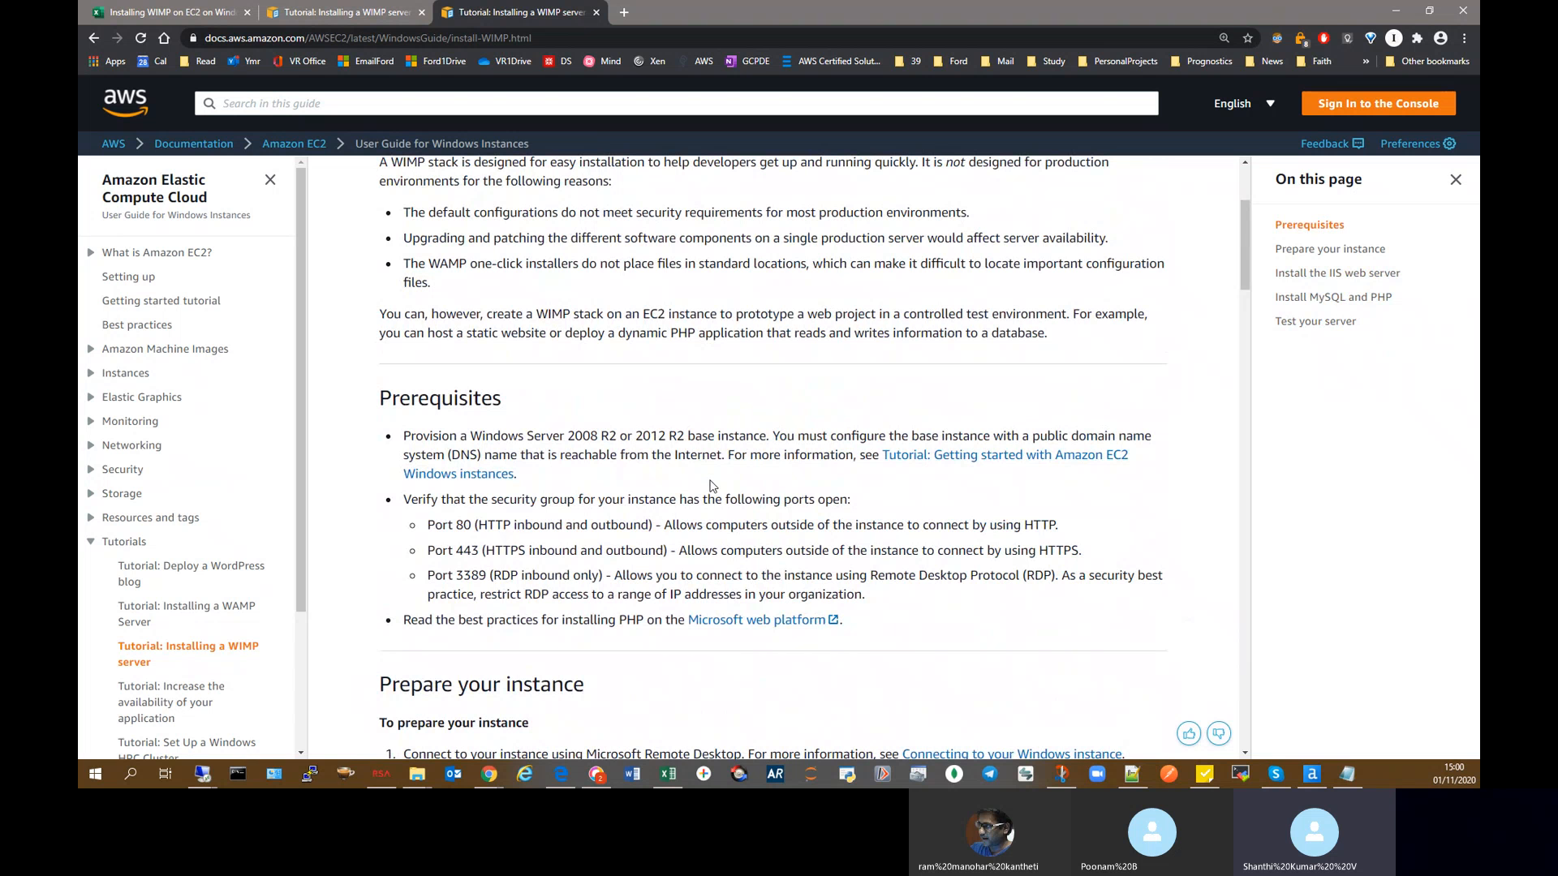
pyautogui.moveTo(744, 505); pyautogui.dragTo(740, 575)
pyautogui.click(948, 591)
pyautogui.click(740, 576)
pyautogui.moveTo(876, 575); pyautogui.dragTo(908, 577)
pyautogui.click(931, 631)
pyautogui.moveTo(570, 218); pyautogui.dragTo(770, 231)
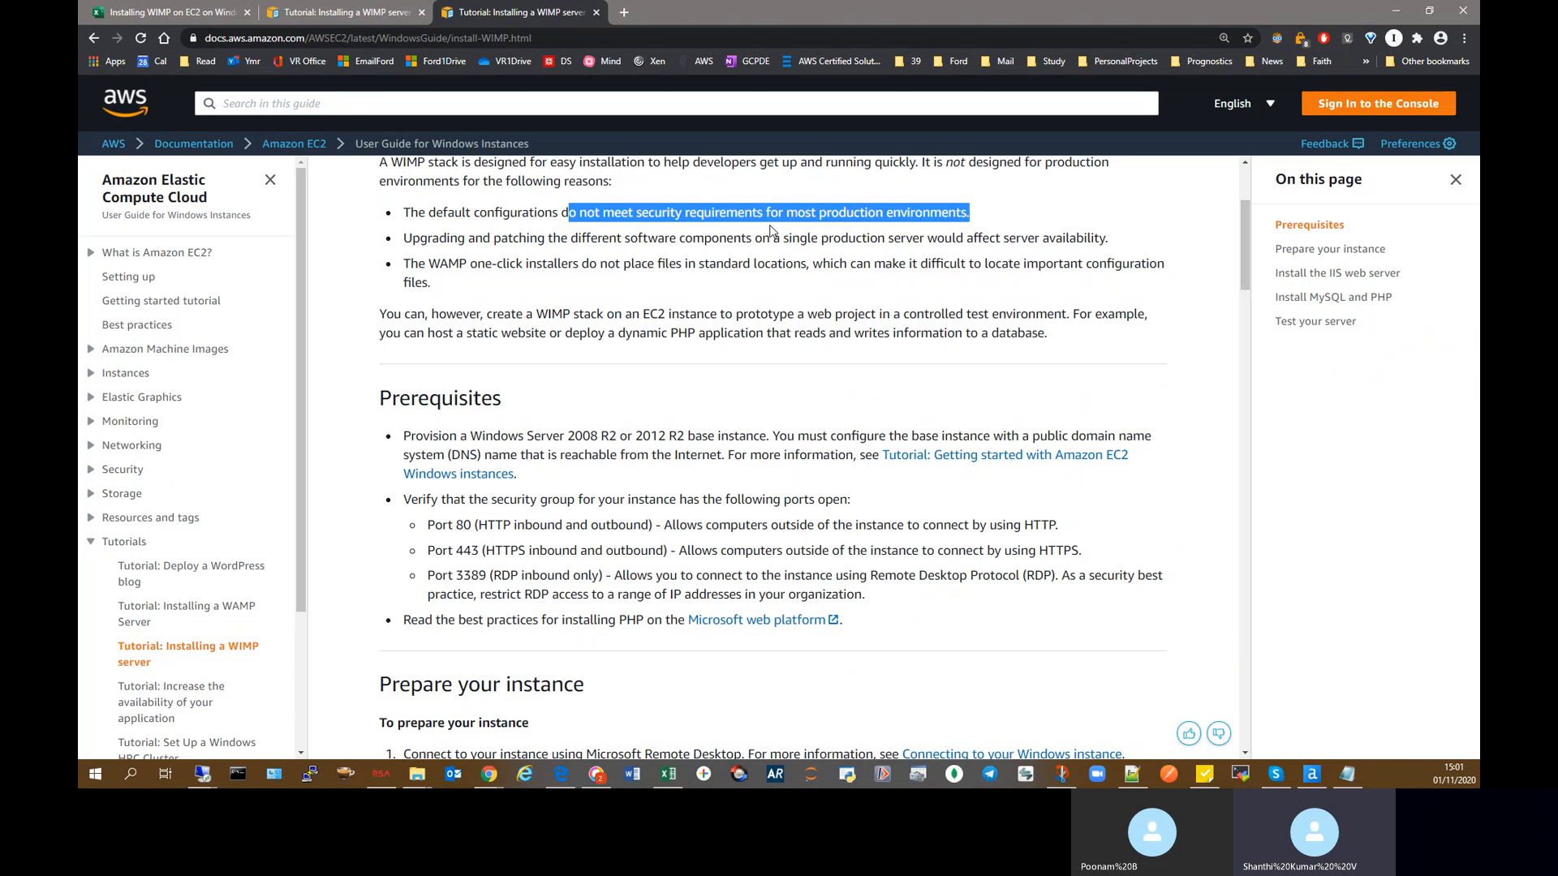
pyautogui.click(772, 374)
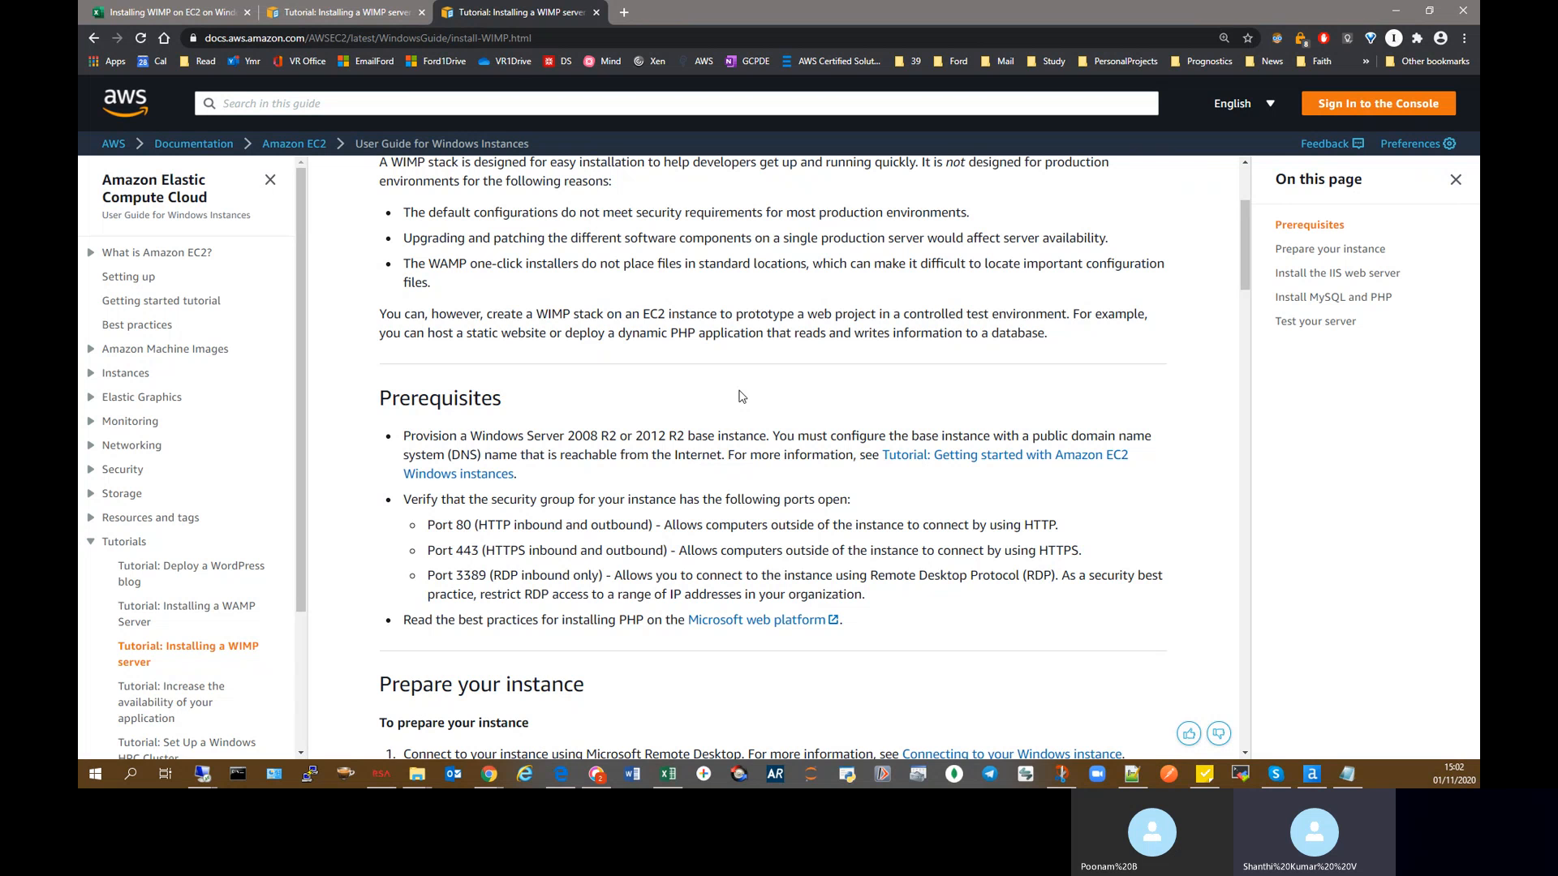
# Step: Open the Deploy a WordPress blog tutorial in a new tab and review its Web Platform Installer and WordPress installation sections
pyautogui.middleClick(168, 572)
pyautogui.click(645, 10)
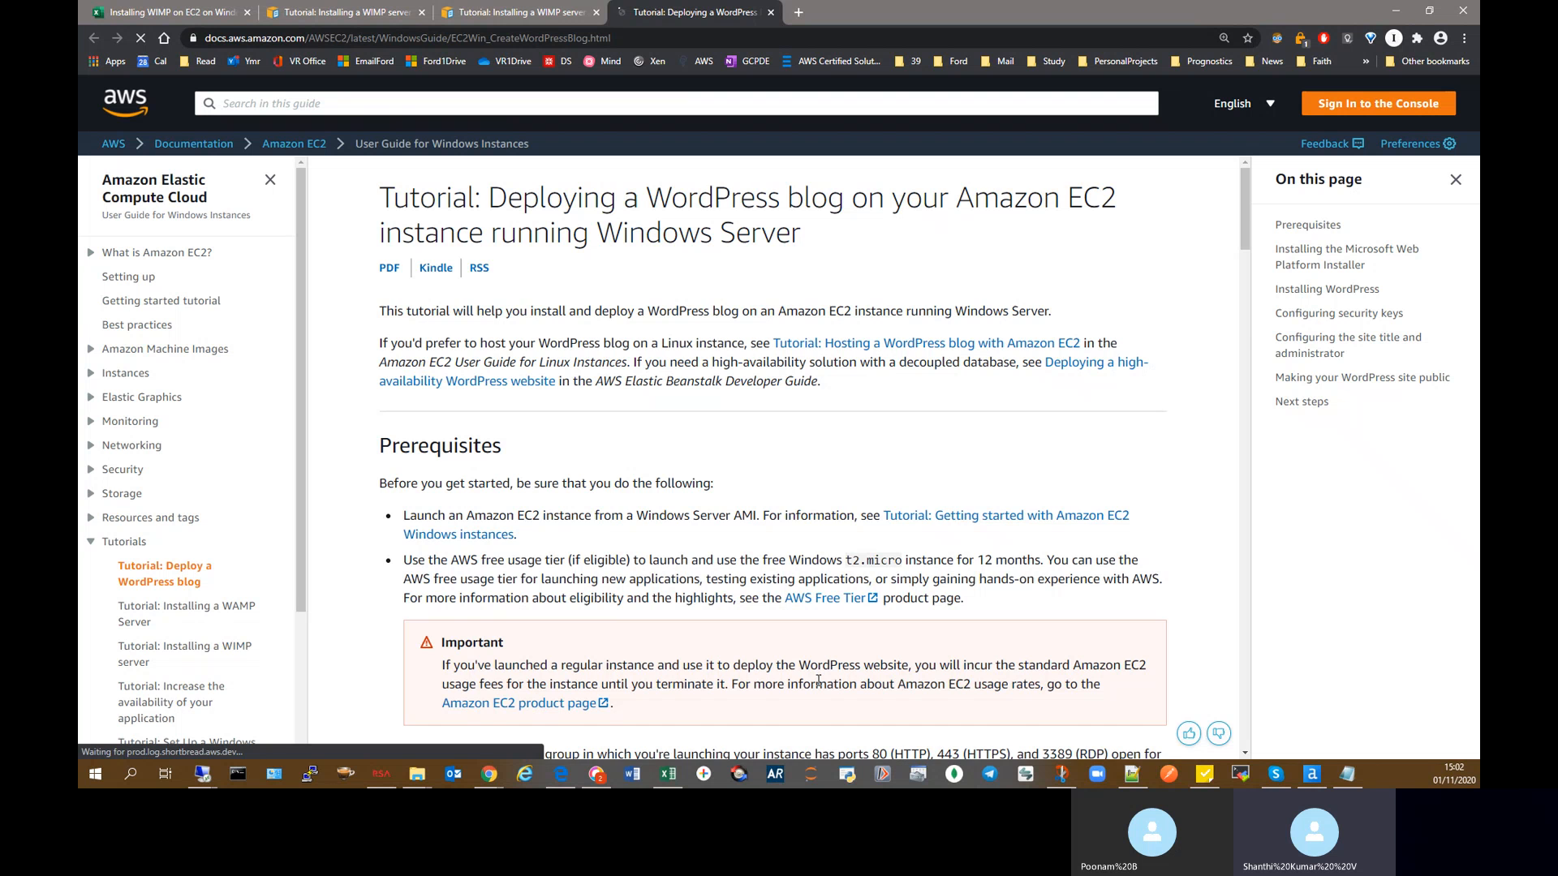
pyautogui.scroll(-6, 819, 681)
pyautogui.scroll(-2, 797, 590)
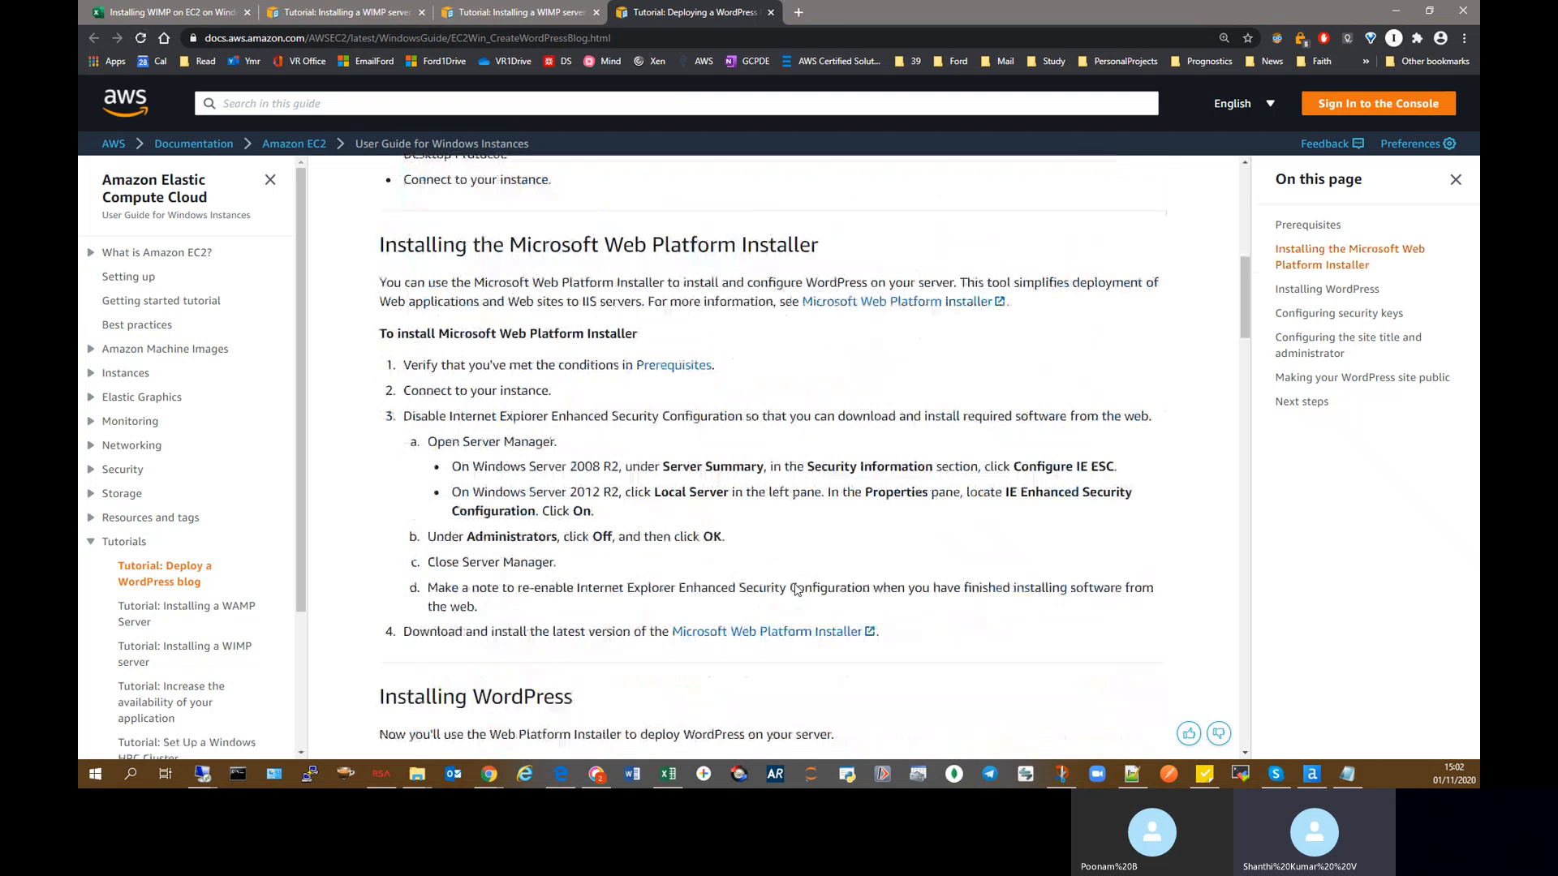
pyautogui.moveTo(439, 336); pyautogui.dragTo(638, 336)
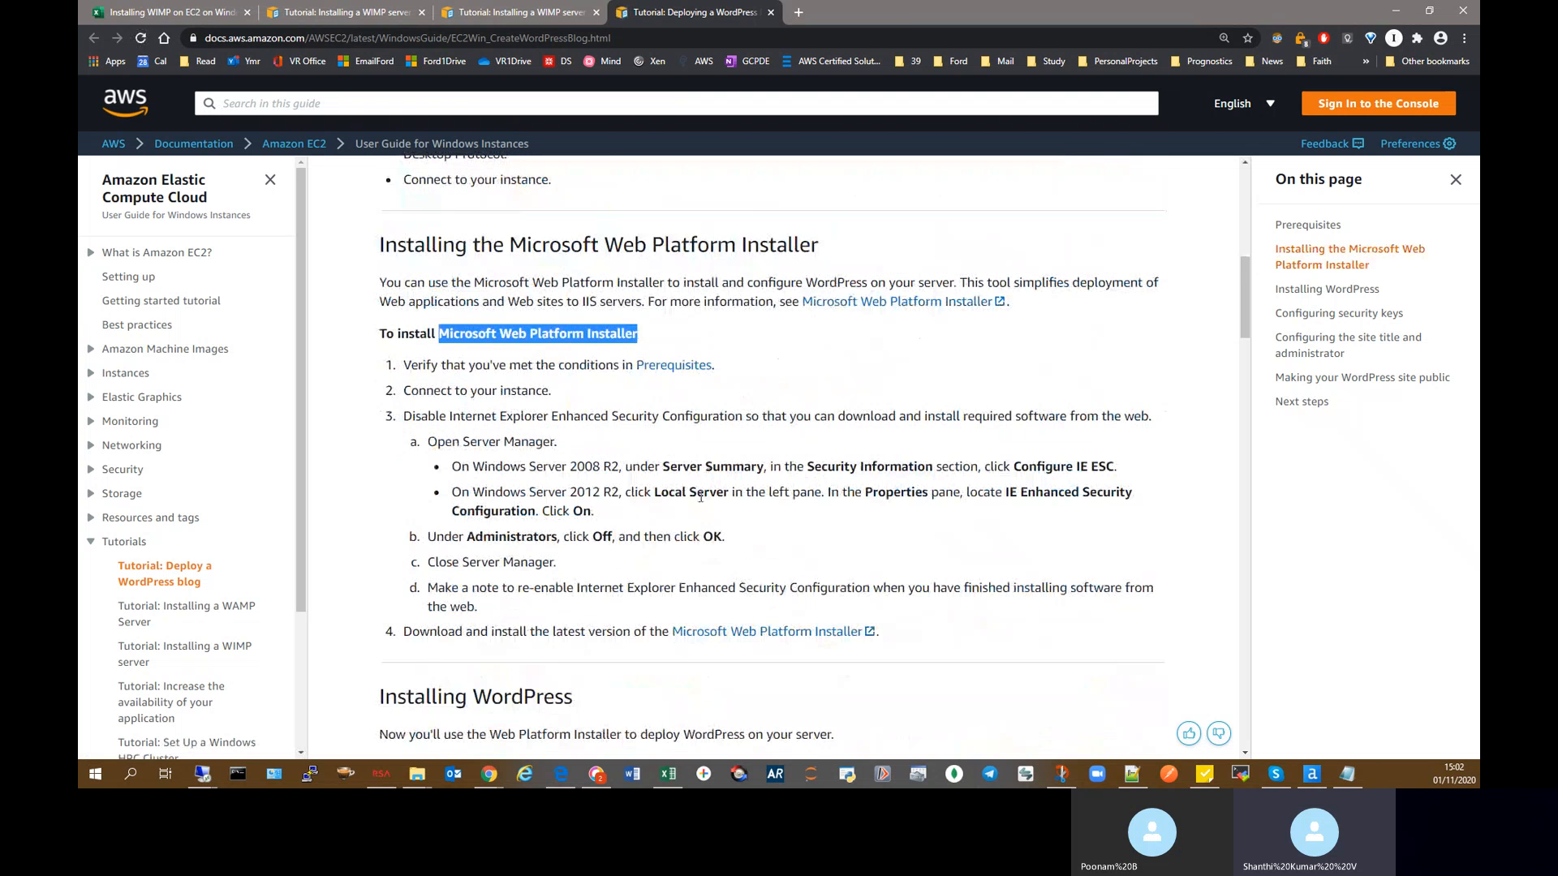
pyautogui.scroll(-3, 450, 469)
pyautogui.scroll(-3, 449, 469)
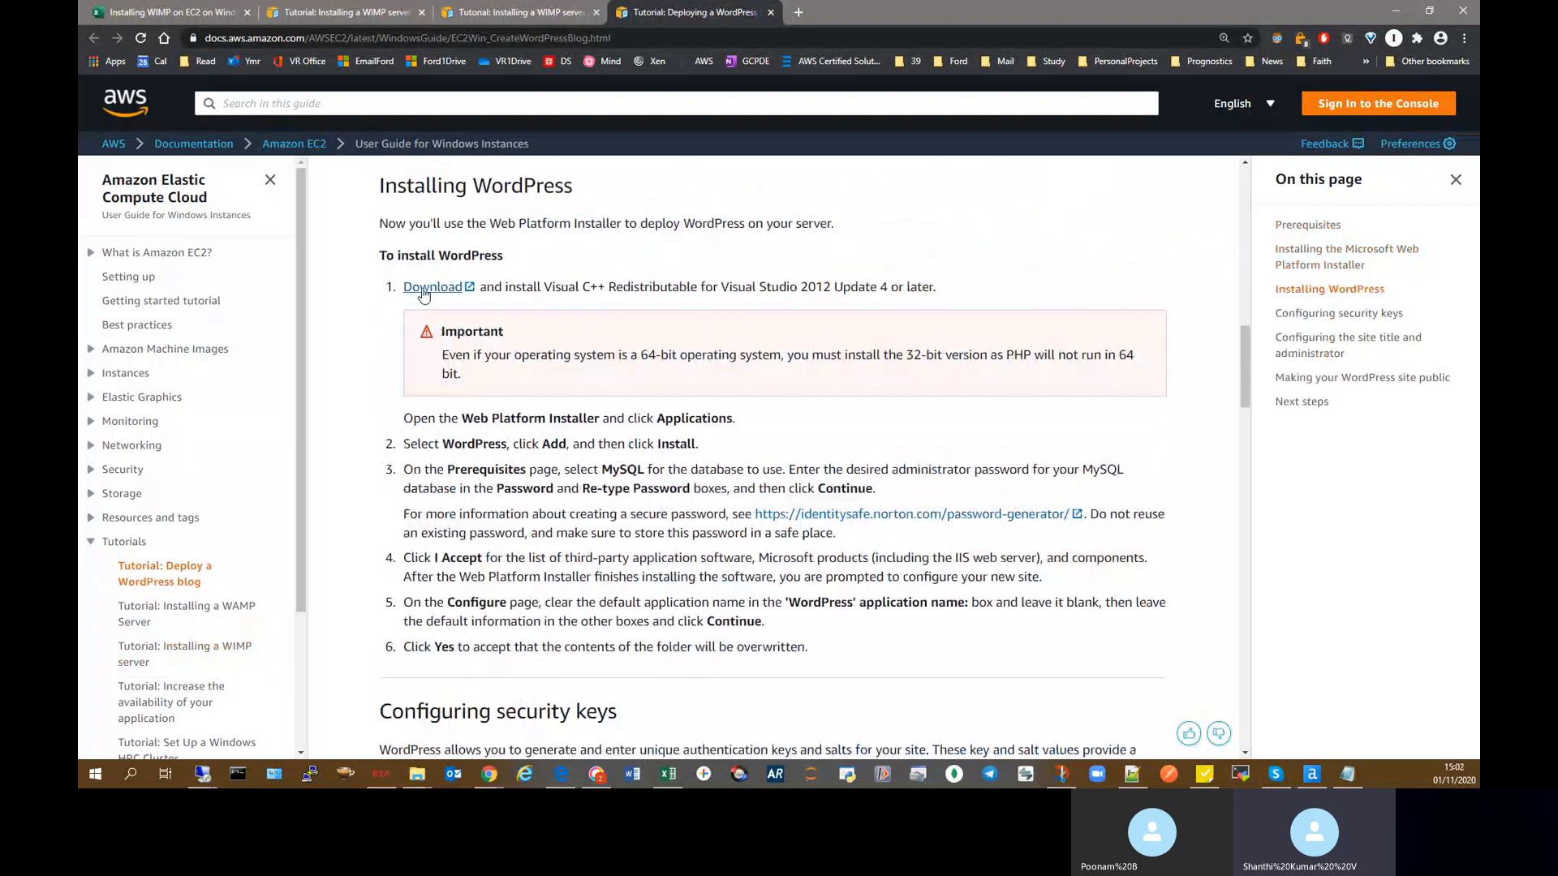
# Step: Examine the WordPress tutorial's sections on security keys, site title and administrator, making the site public, and next steps
pyautogui.scroll(-2, 619, 568)
pyautogui.scroll(-3, 619, 568)
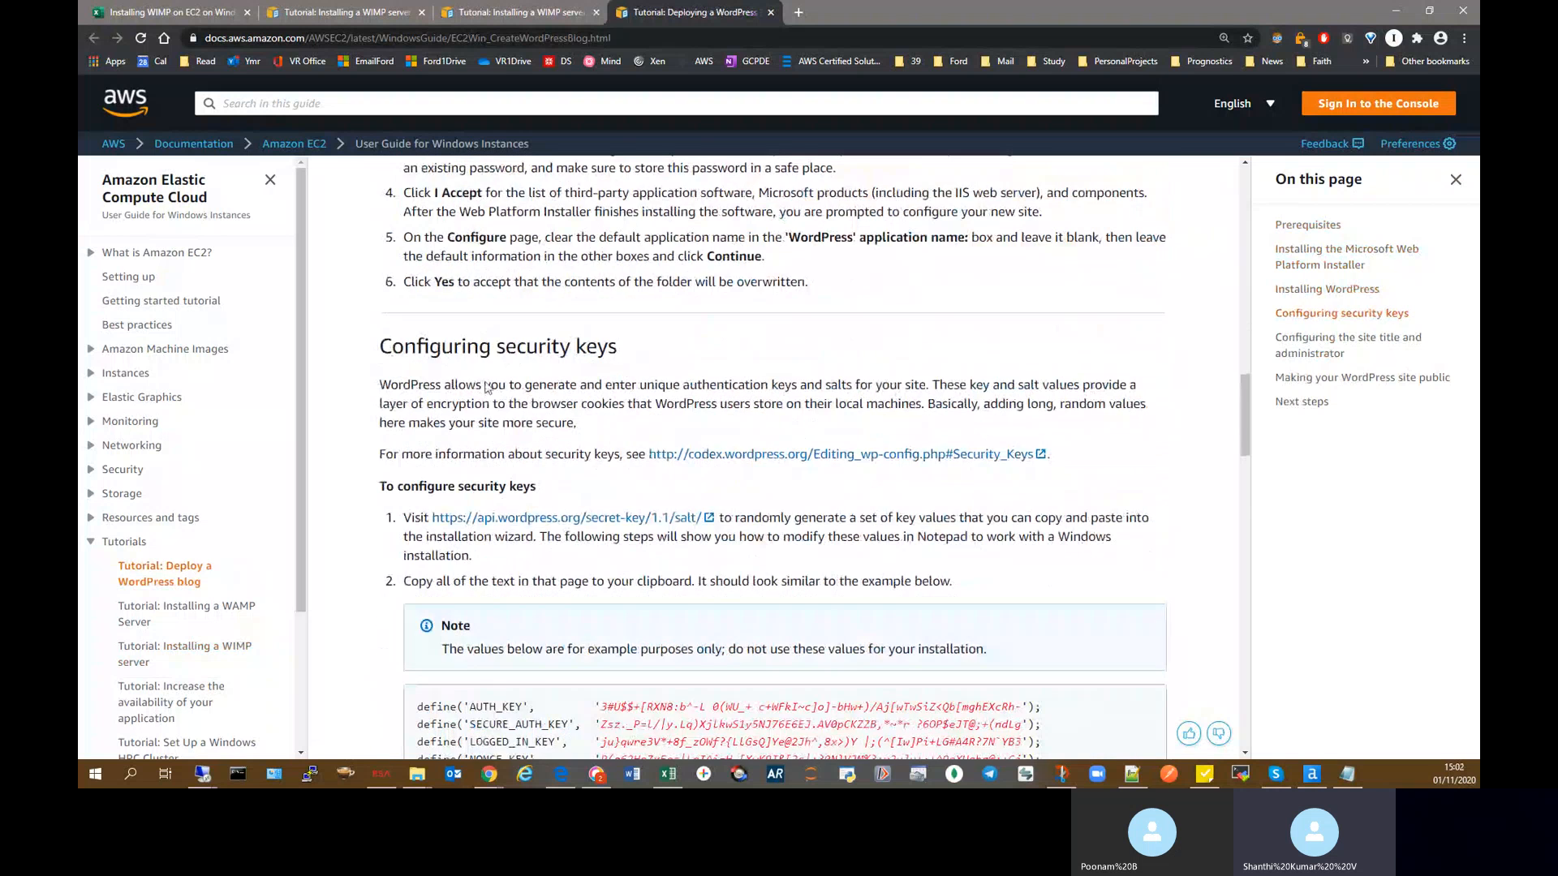
pyautogui.scroll(-1, 512, 546)
pyautogui.scroll(-2, 512, 546)
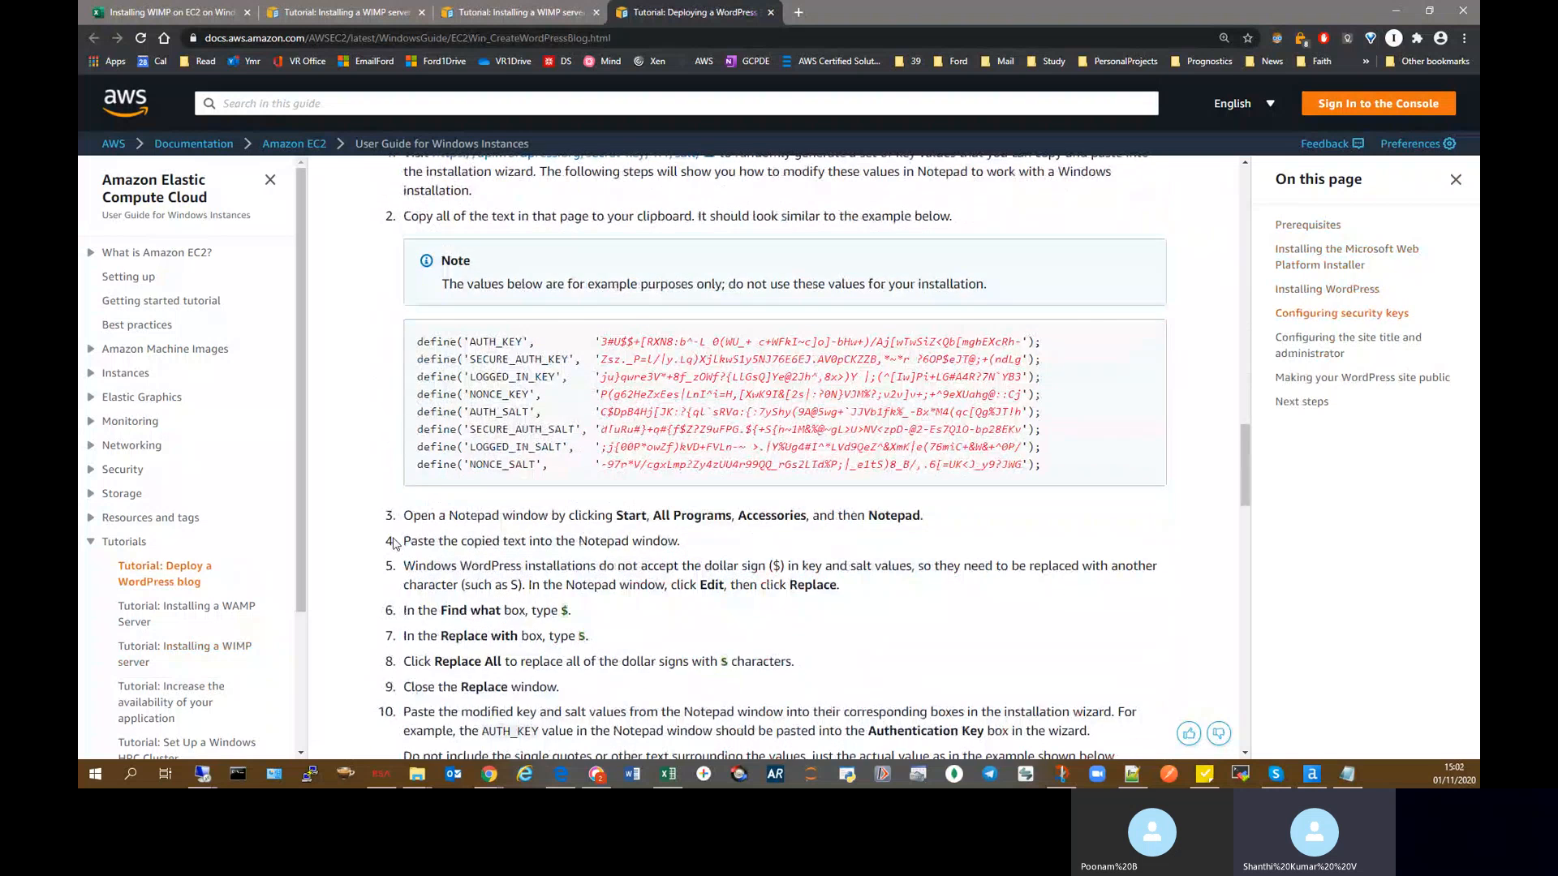
pyautogui.scroll(-2, 394, 543)
pyautogui.scroll(-2, 393, 544)
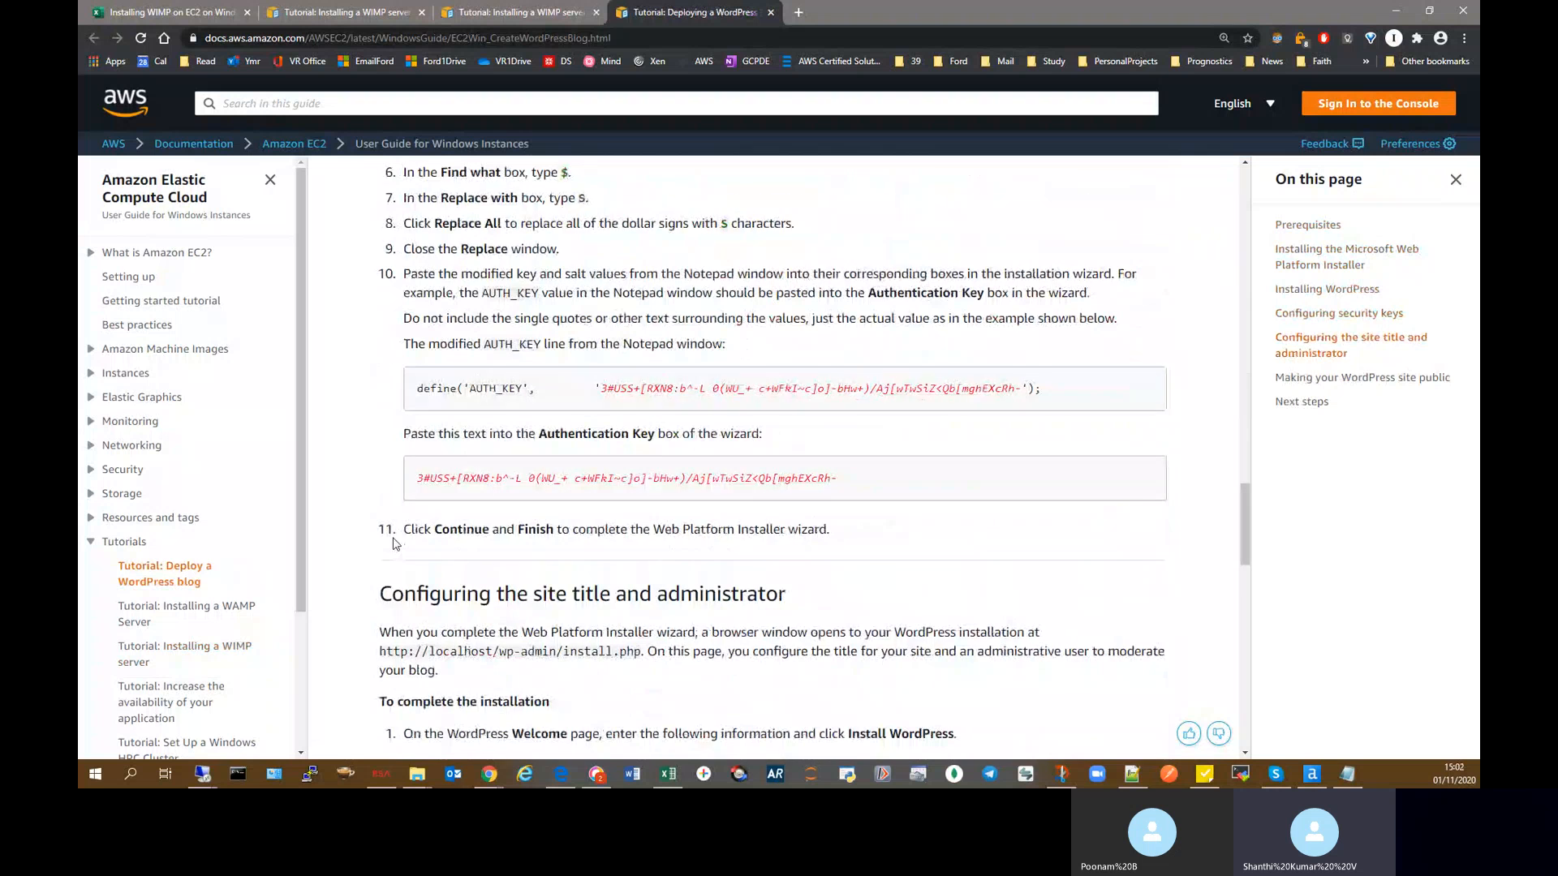
pyautogui.scroll(-2, 394, 543)
pyautogui.scroll(-4, 396, 544)
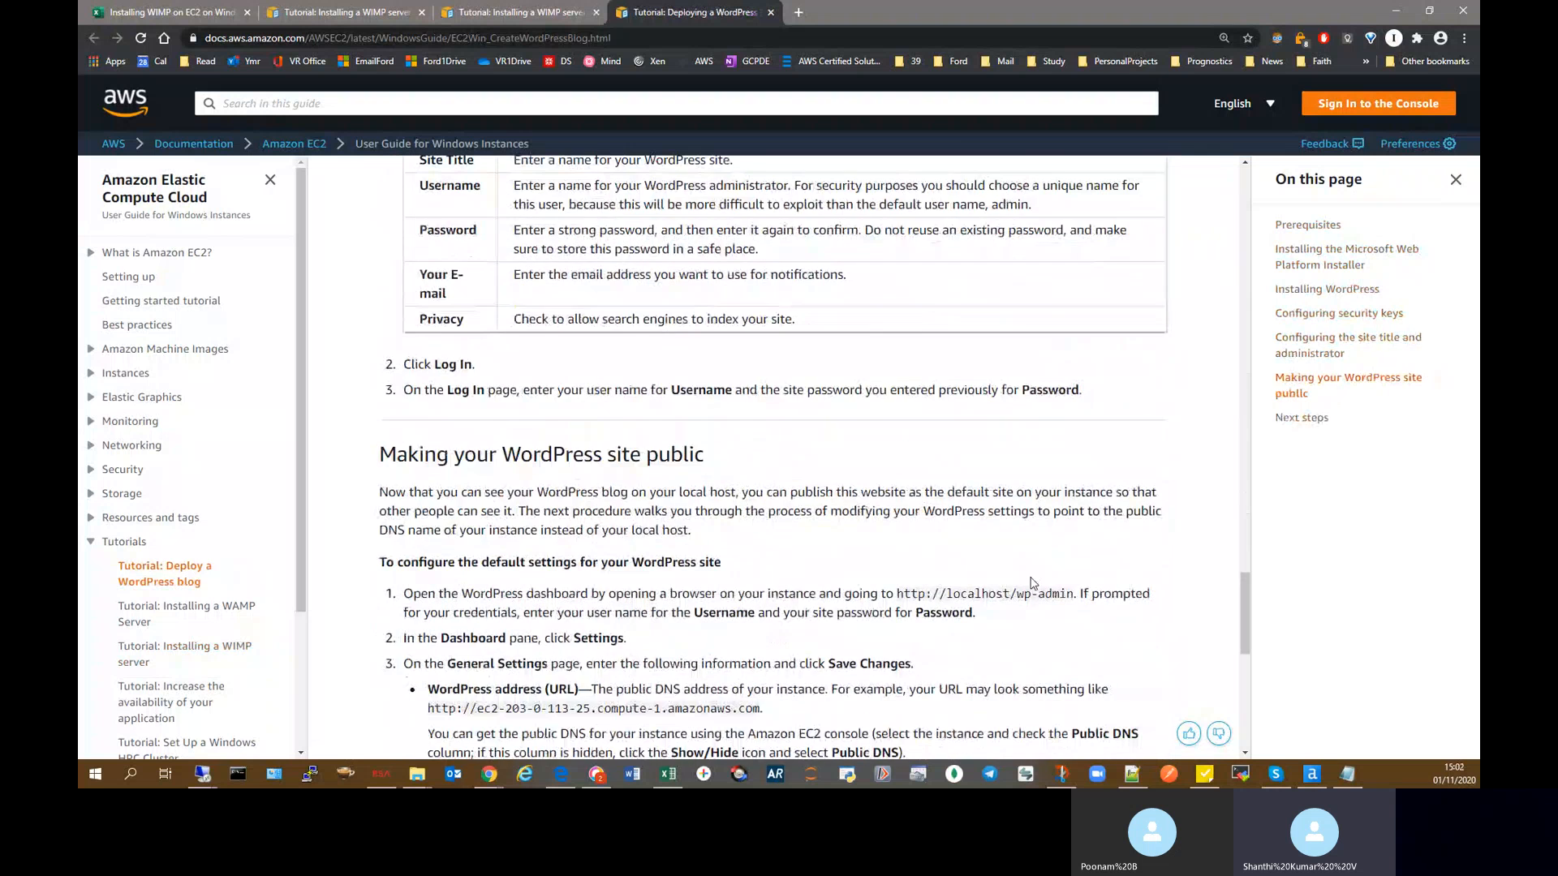
pyautogui.scroll(-2, 1030, 582)
pyautogui.scroll(-2, 1031, 583)
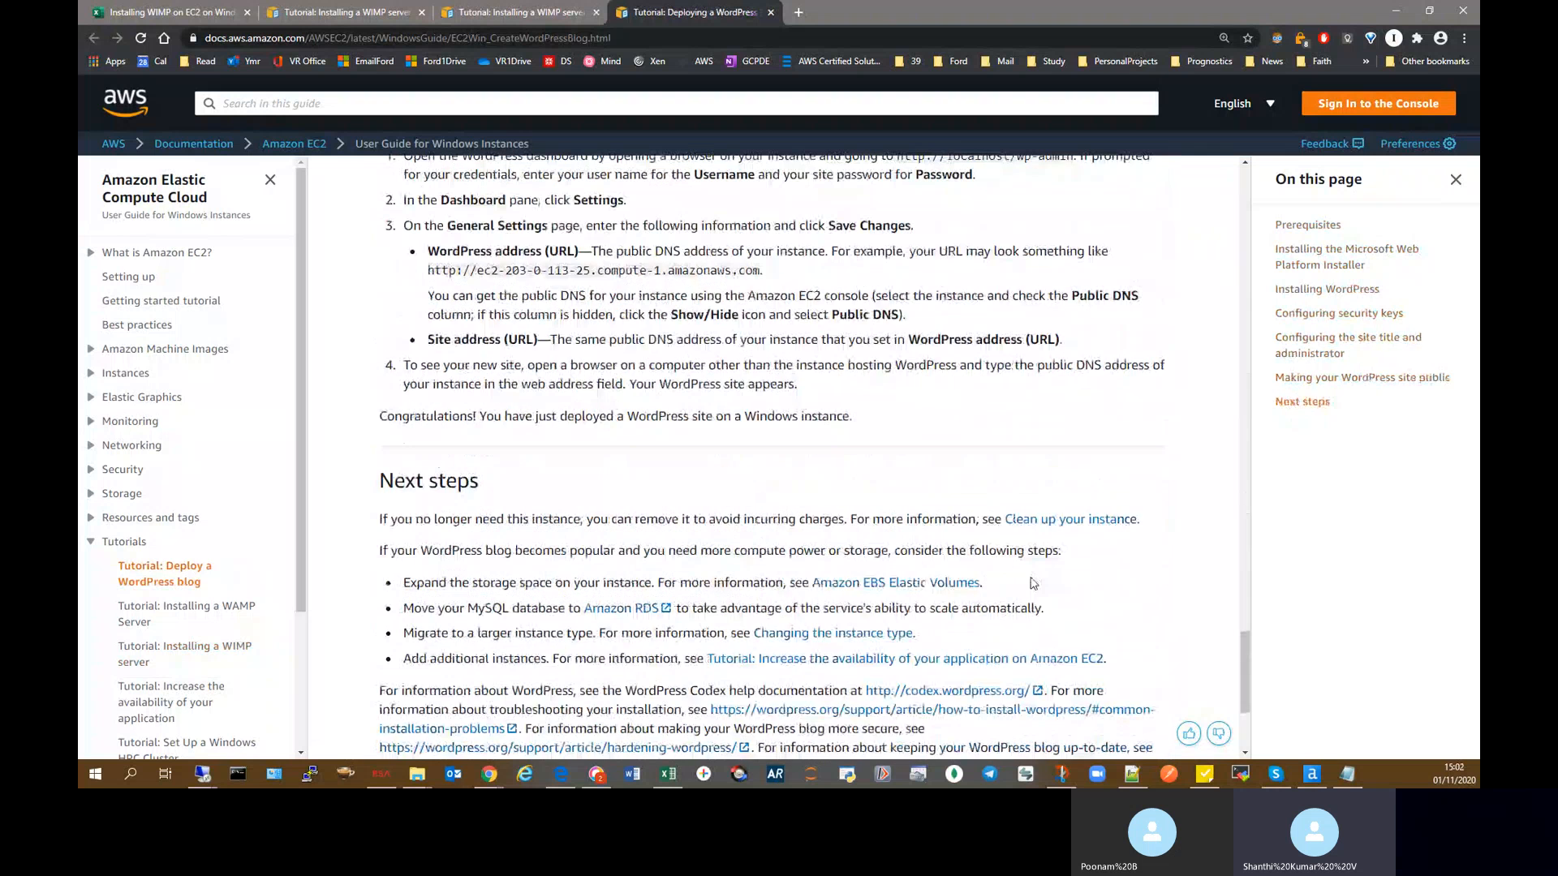
# Step: Recheck the WordPress tutorial's next steps and go back through its configuration sections to the Microsoft Web Platform Installer instructions
pyautogui.scroll(-2, 1030, 583)
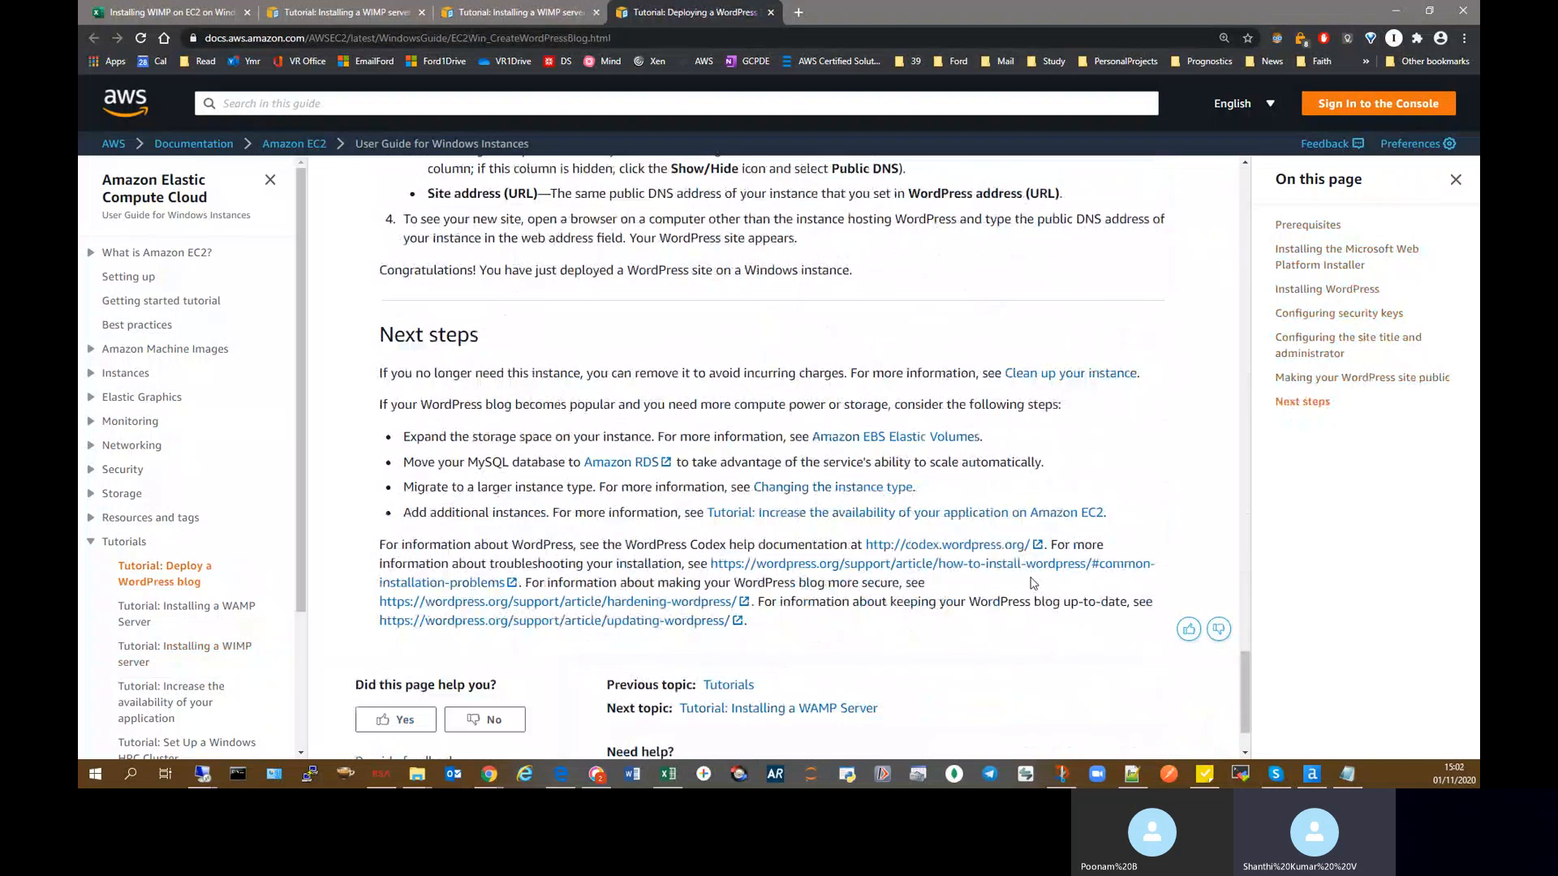
pyautogui.scroll(2, 1031, 583)
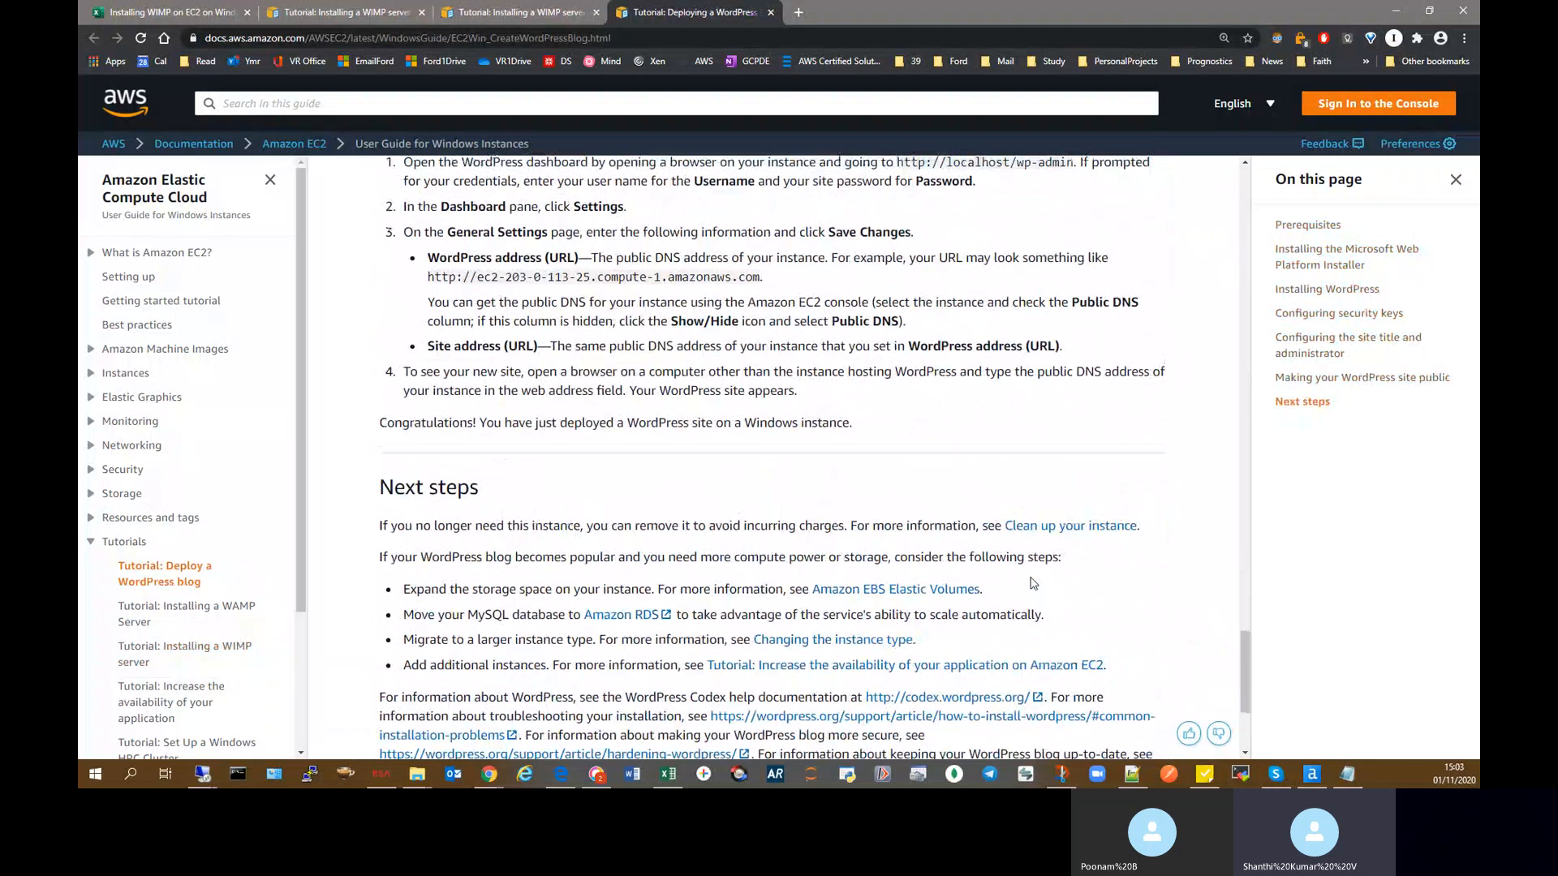
pyautogui.scroll(1, 1032, 582)
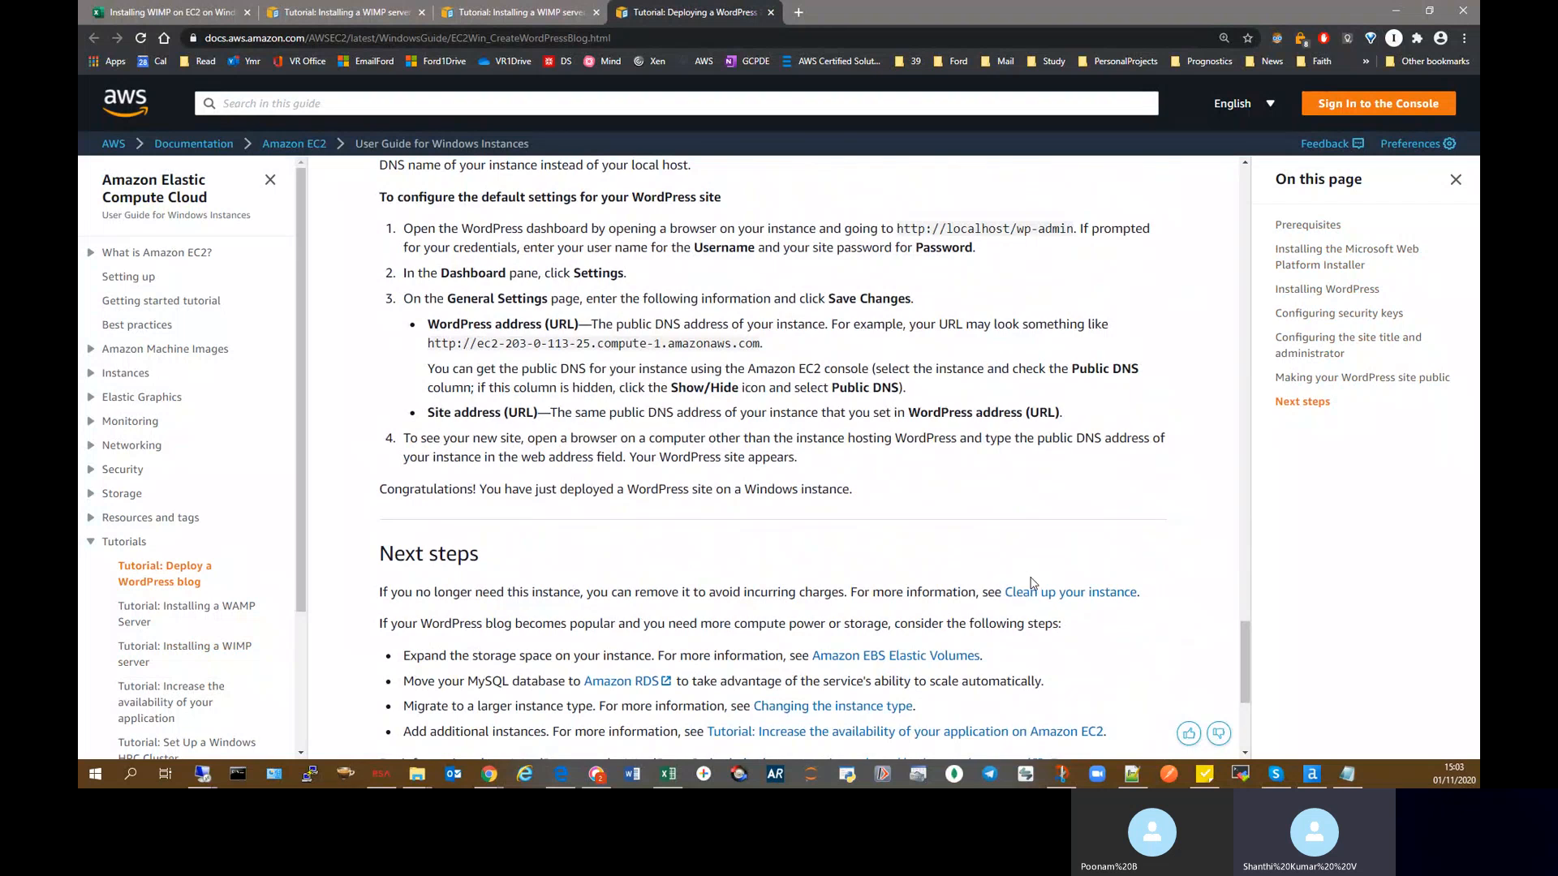
pyautogui.scroll(15, 1032, 582)
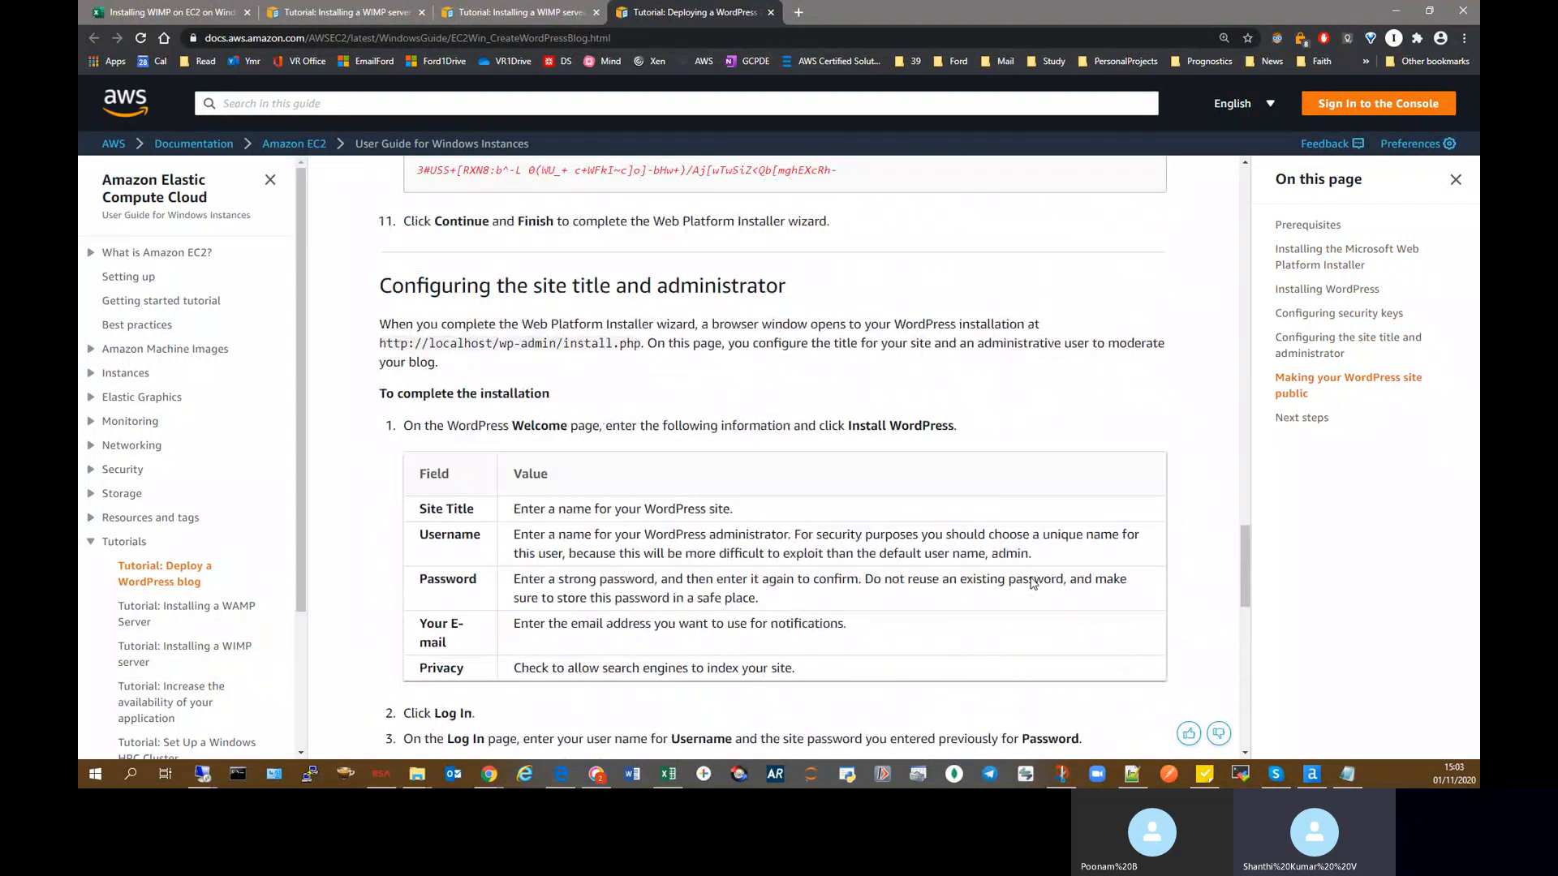
pyautogui.scroll(2, 1032, 578)
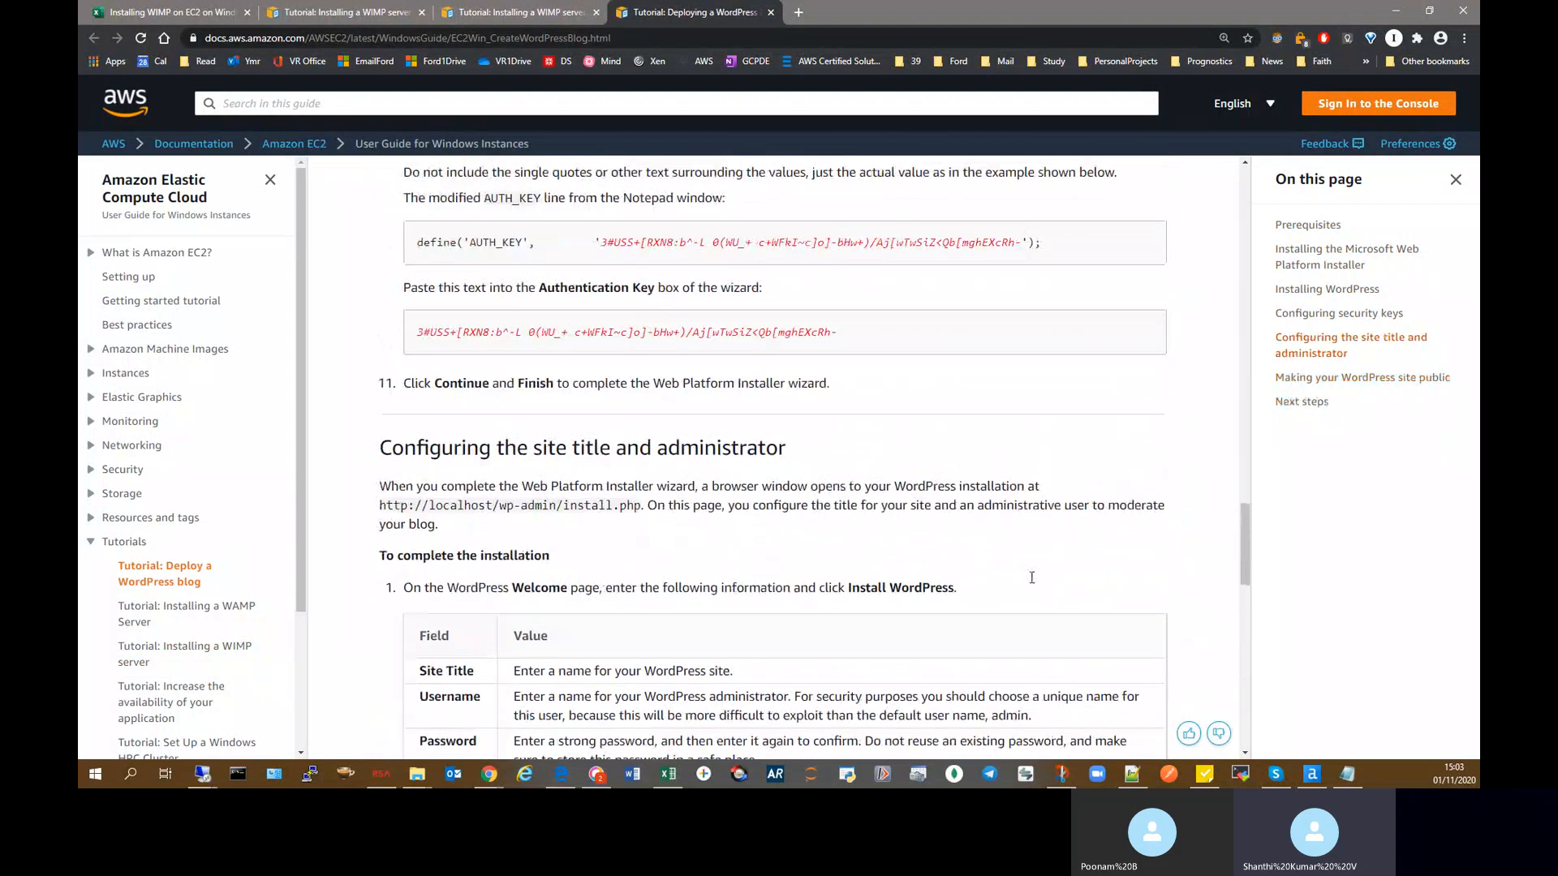
pyautogui.scroll(15, 1031, 578)
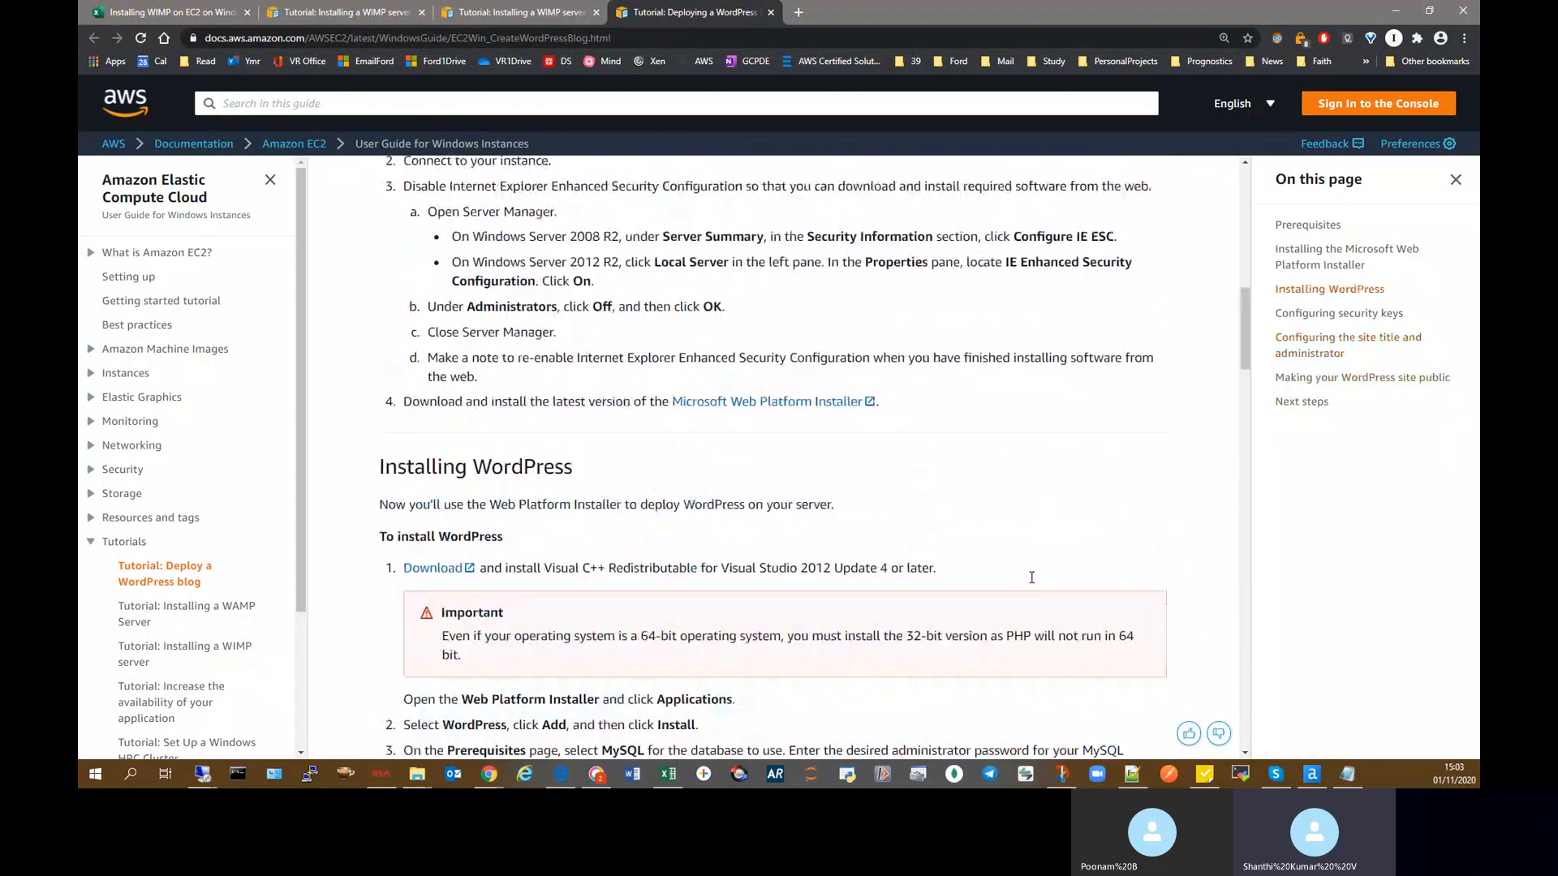
pyautogui.scroll(2, 1031, 578)
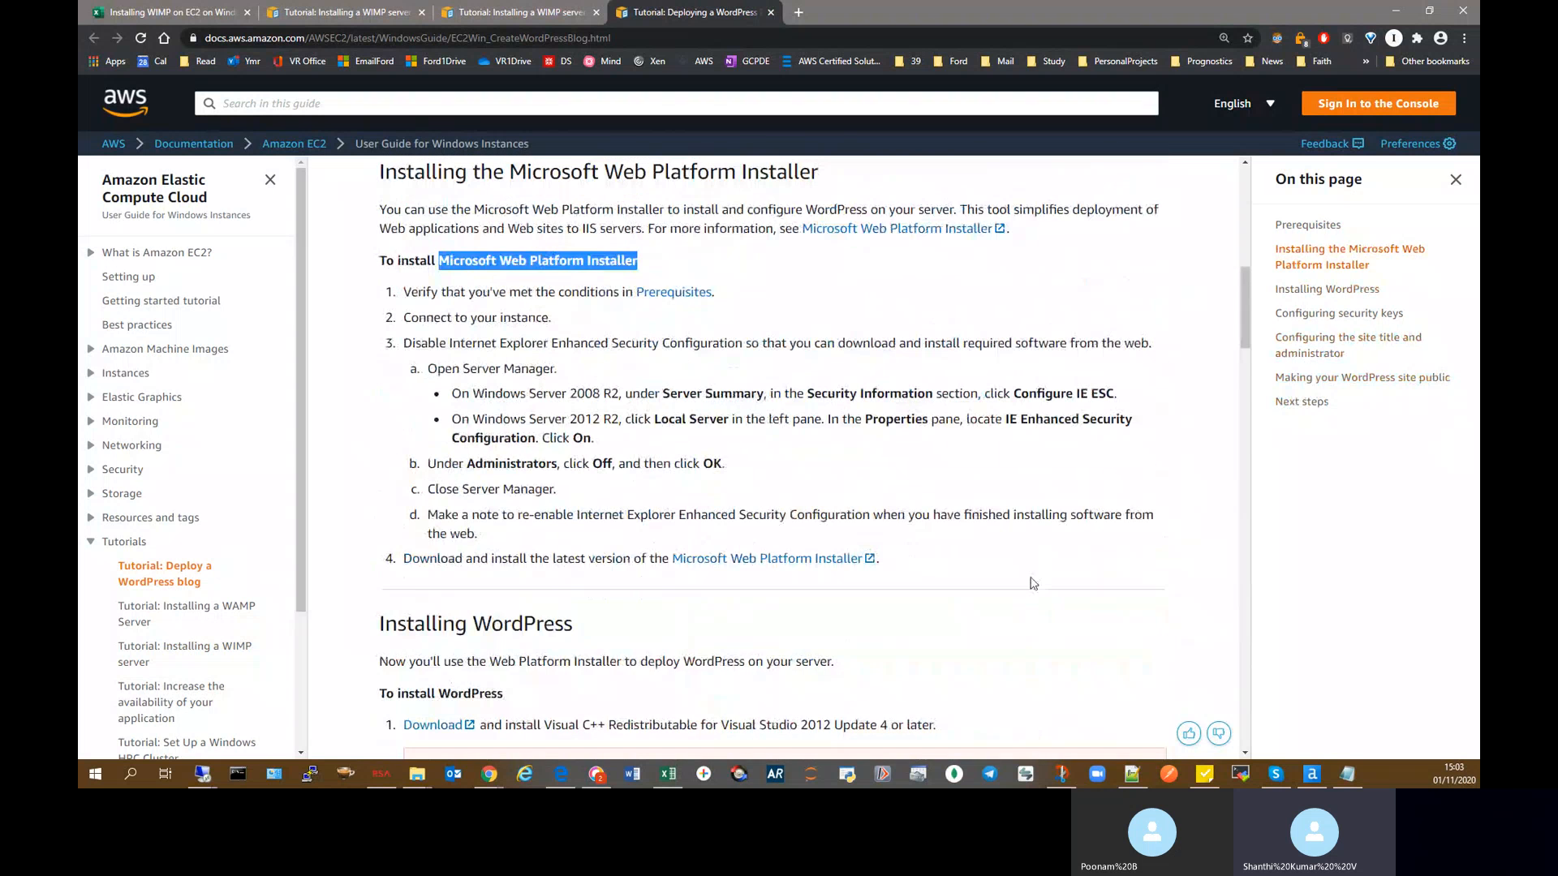
pyautogui.scroll(-4, 1033, 584)
pyautogui.scroll(3, 515, 402)
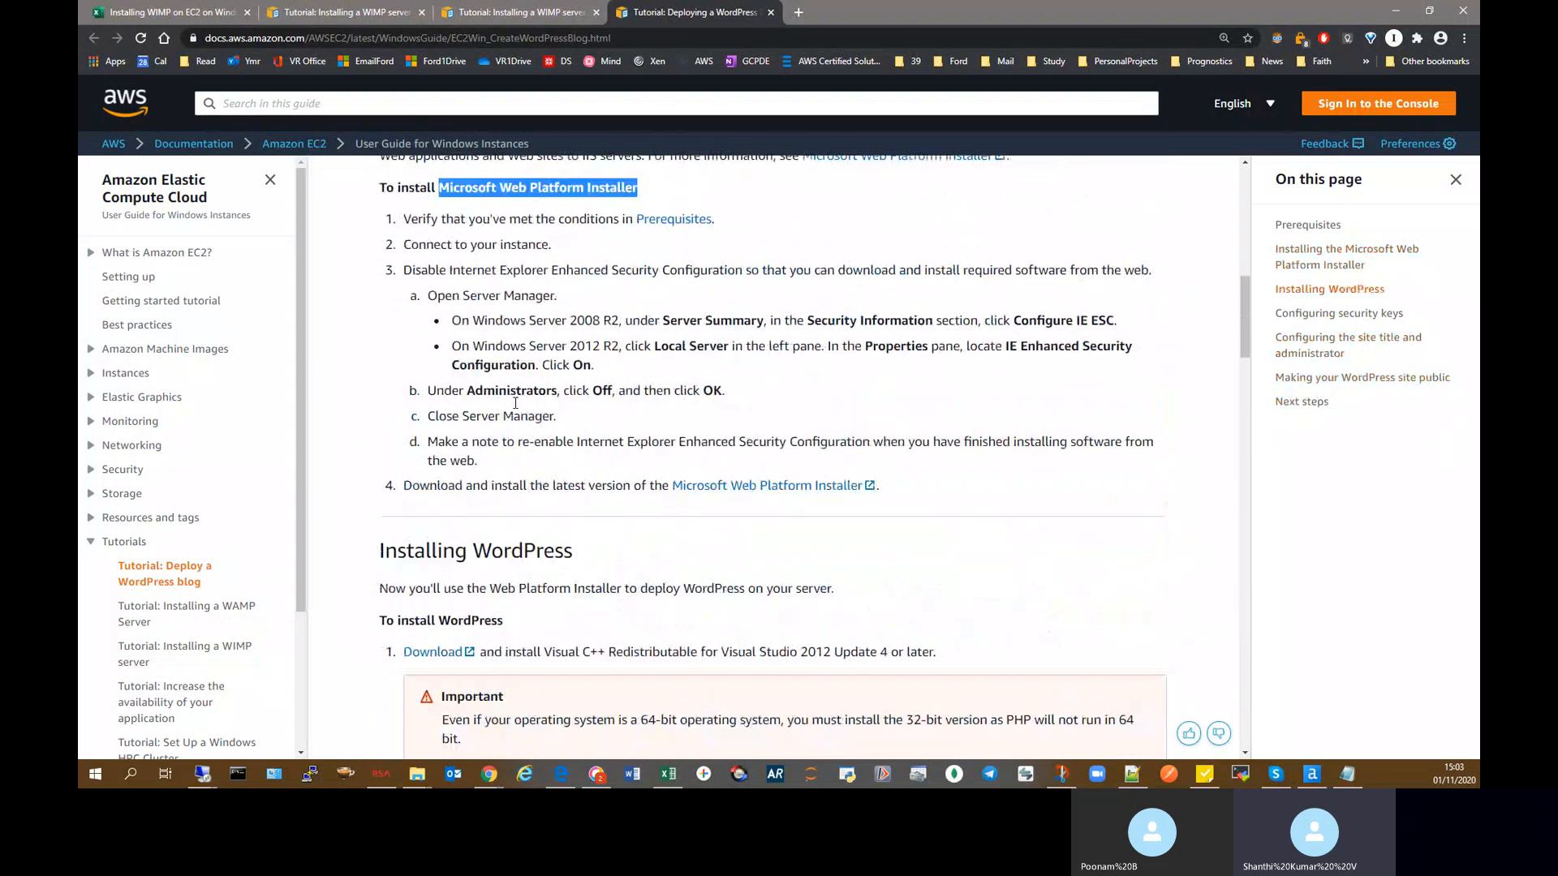
# Step: Highlight step 3 of the Installing WordPress section, on selecting MySQL as the database and entering its administrator password
pyautogui.scroll(-4, 618, 599)
pyautogui.scroll(-3, 618, 599)
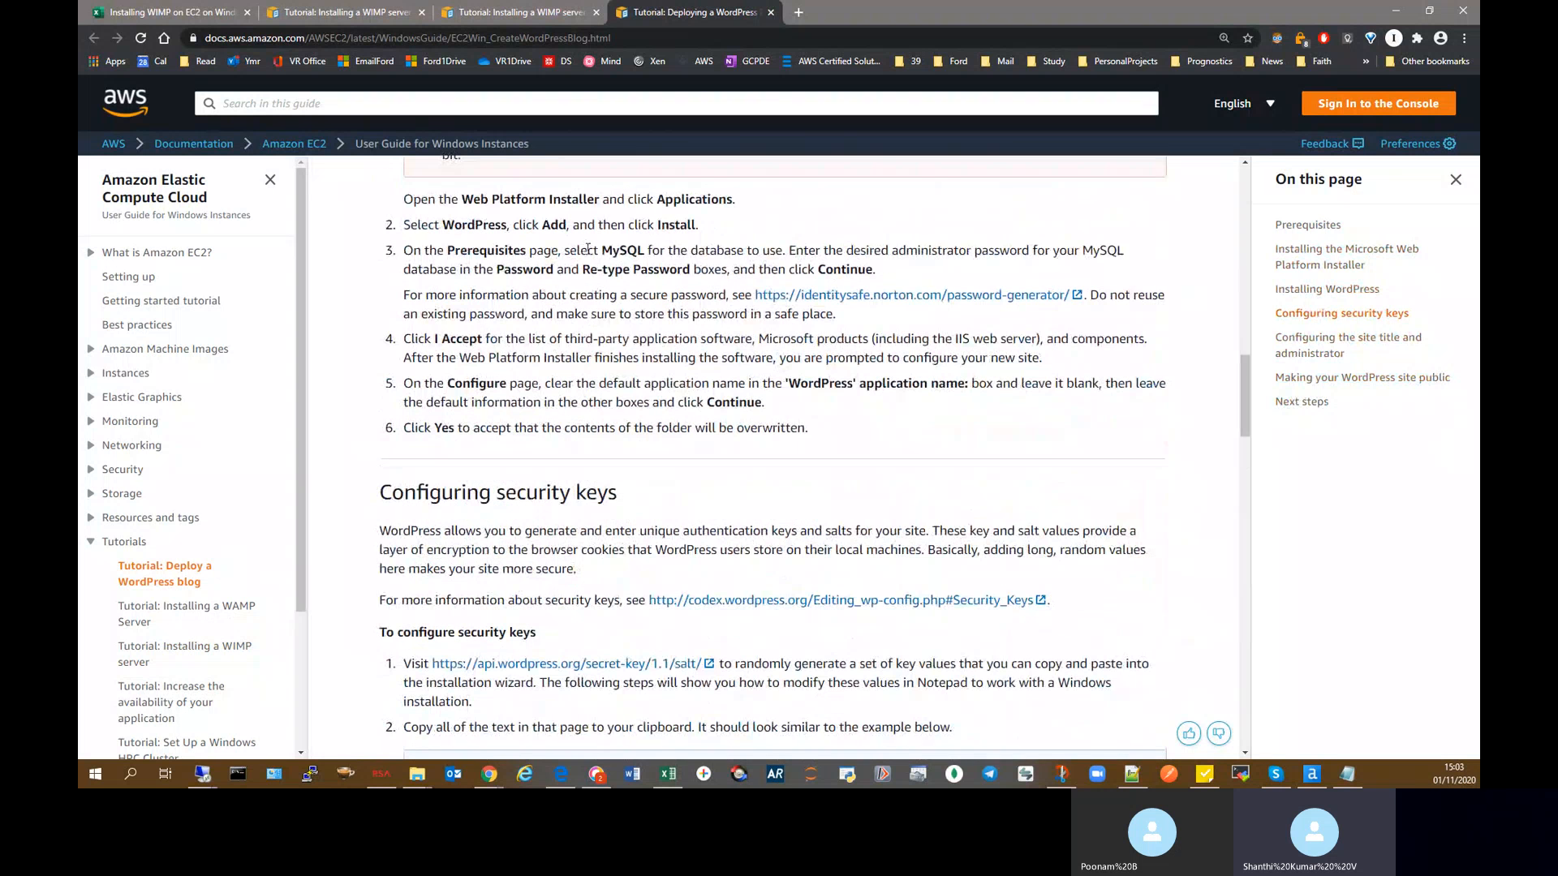
pyautogui.moveTo(588, 250); pyautogui.dragTo(1146, 260)
pyautogui.scroll(3, 875, 583)
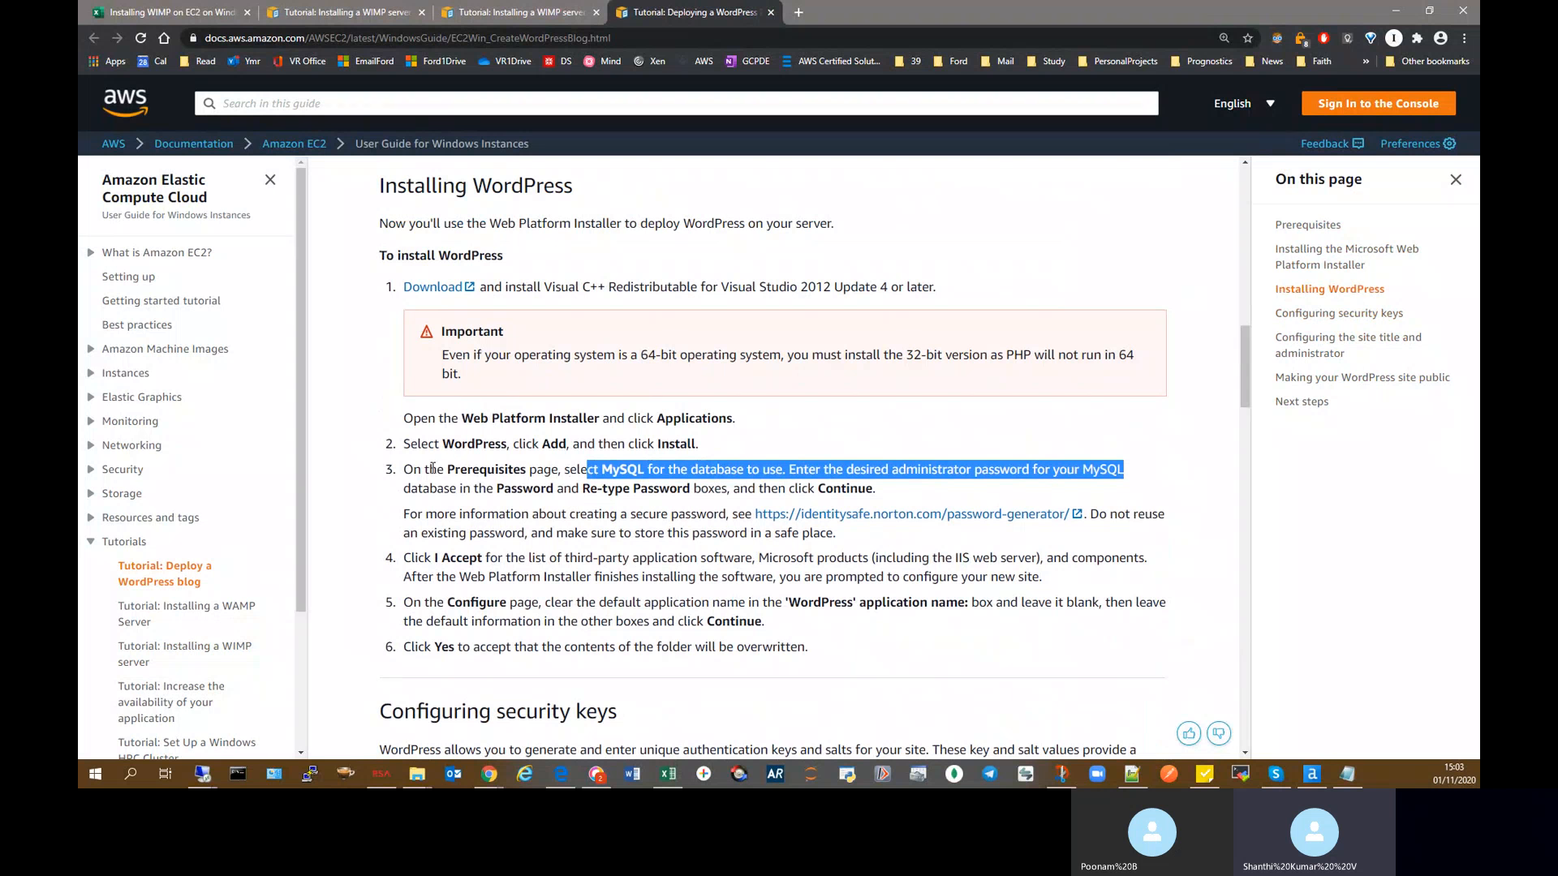
pyautogui.moveTo(407, 470); pyautogui.dragTo(967, 493)
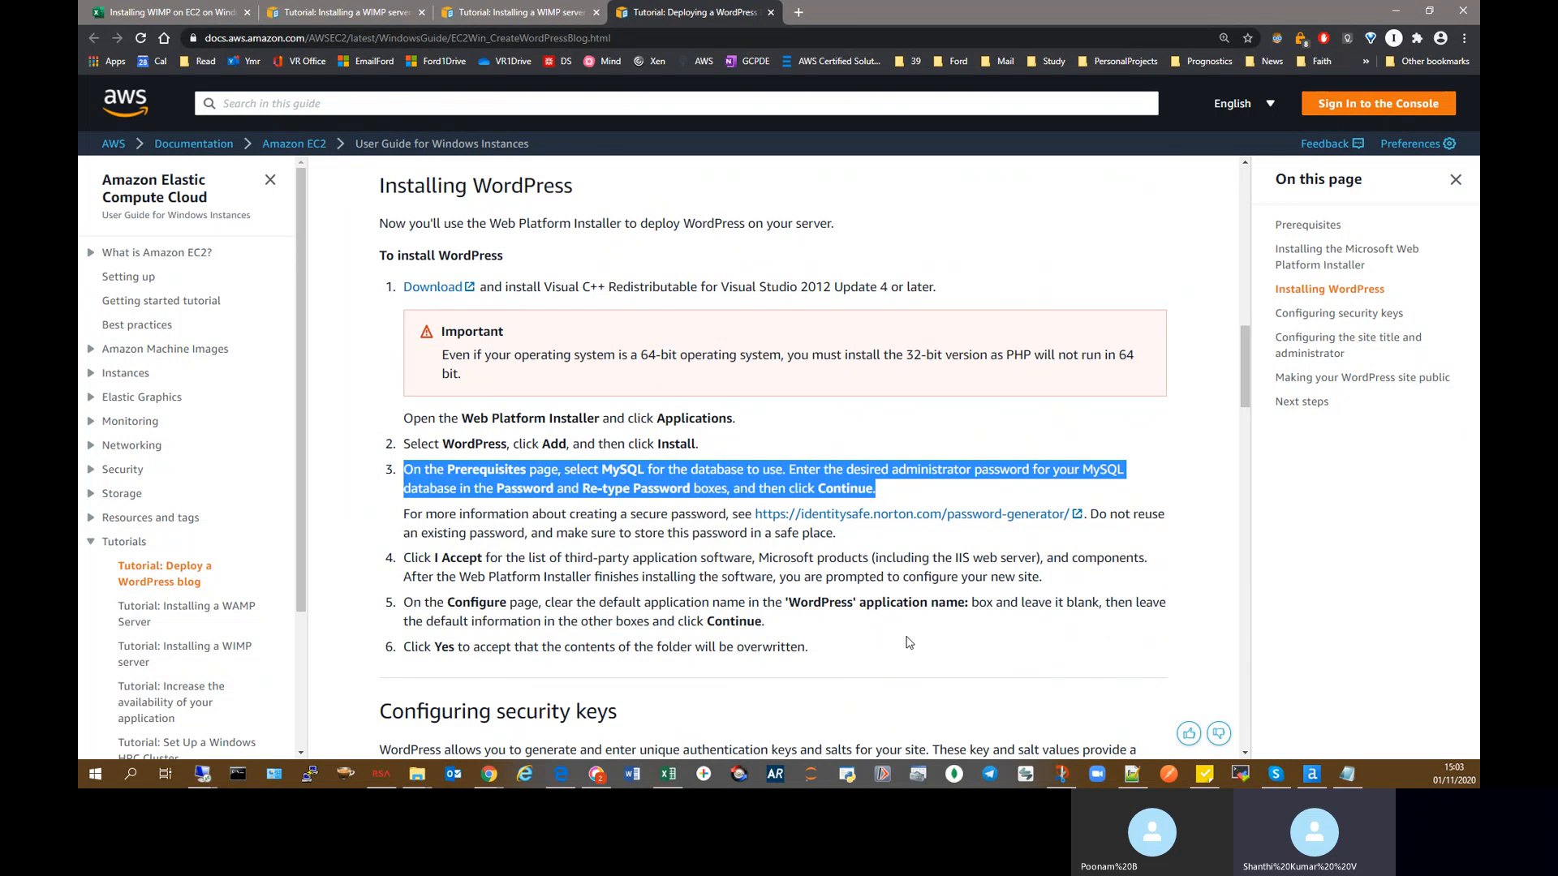
# Step: Return to the Installing the Microsoft Web Platform Installer heading and review the security group port prerequisites above it
pyautogui.scroll(10, 909, 643)
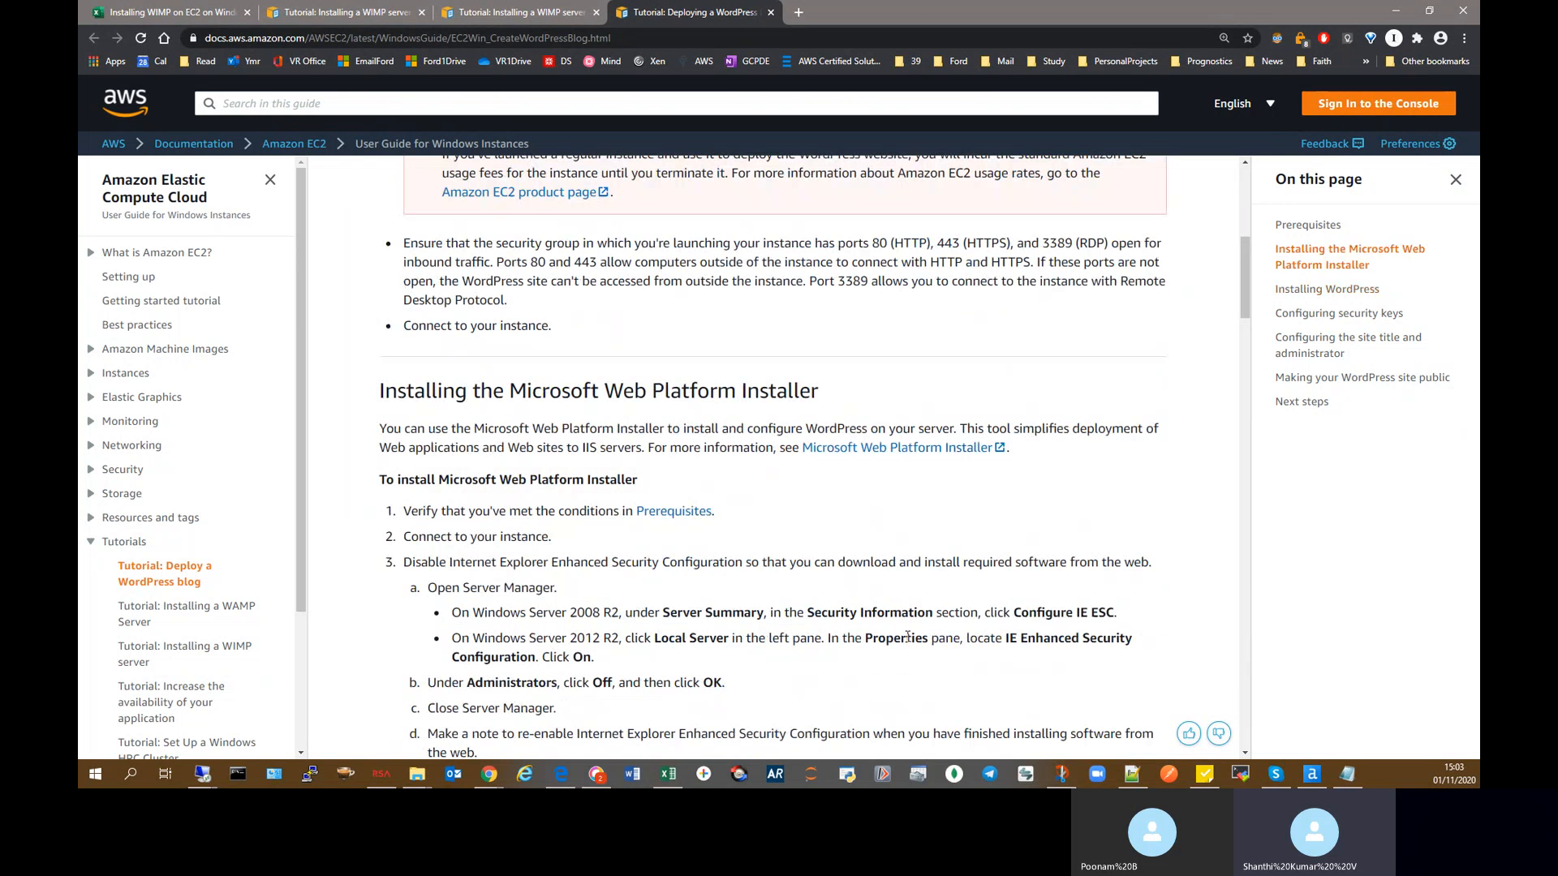
pyautogui.scroll(-1, 976, 584)
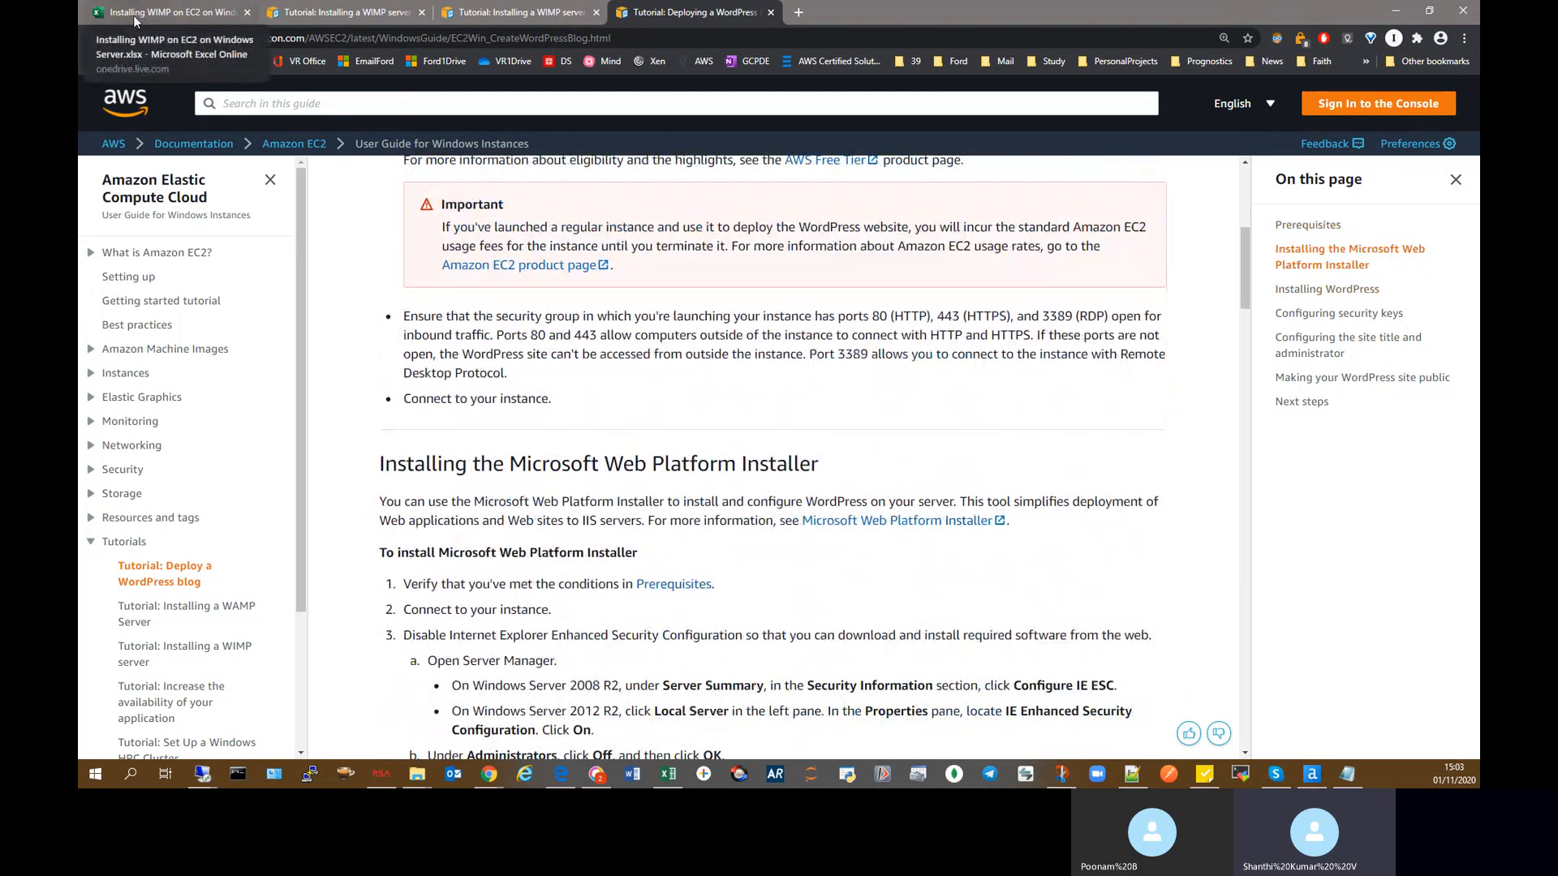
pyautogui.moveTo(735, 464); pyautogui.dragTo(699, 463)
pyautogui.click(836, 467)
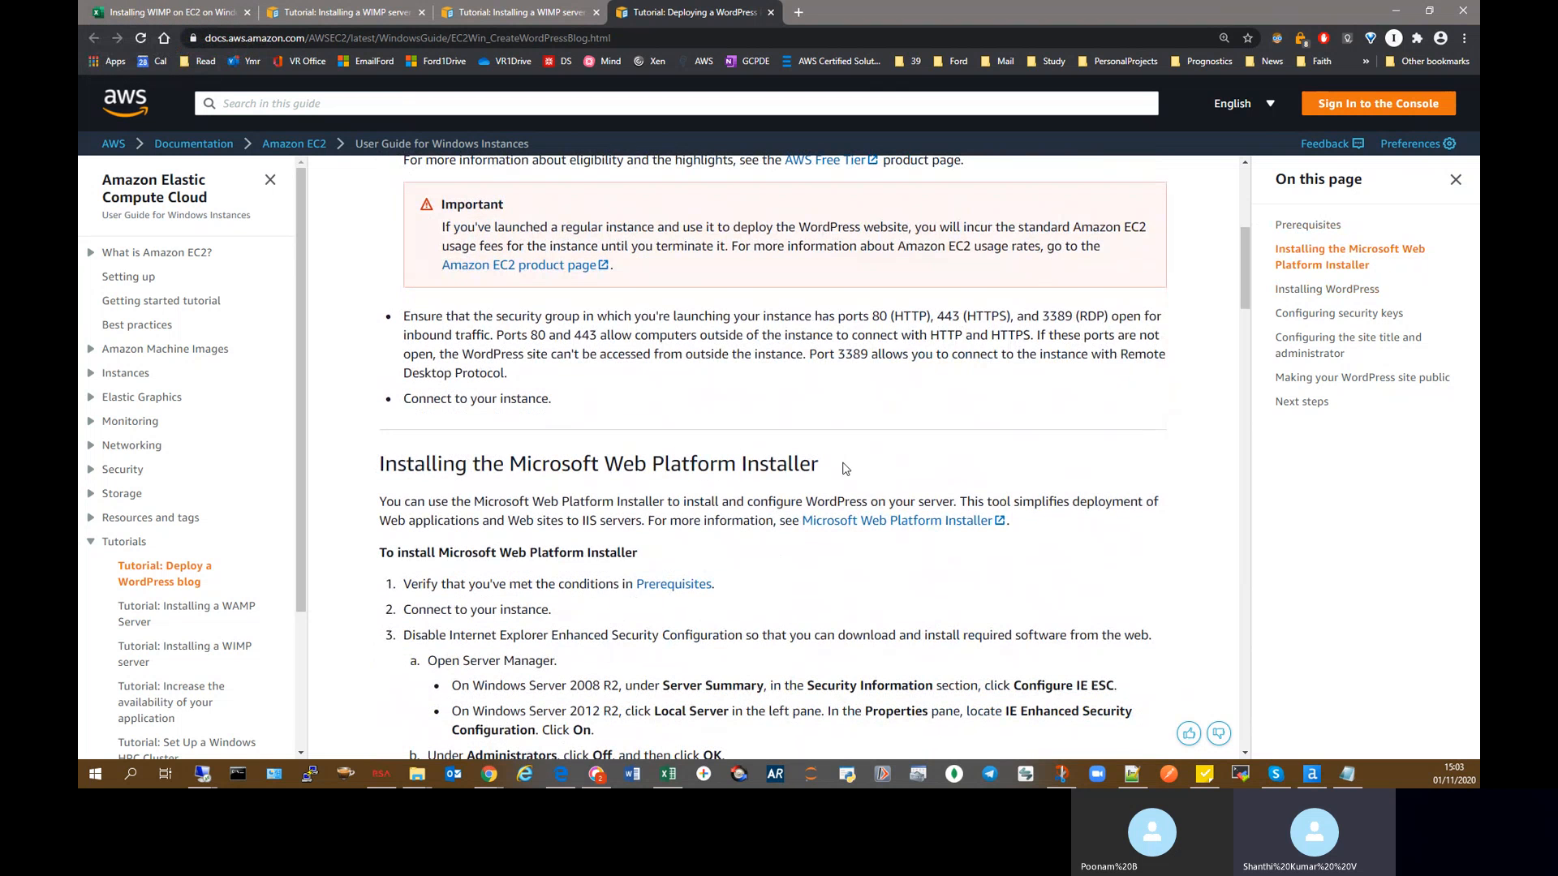